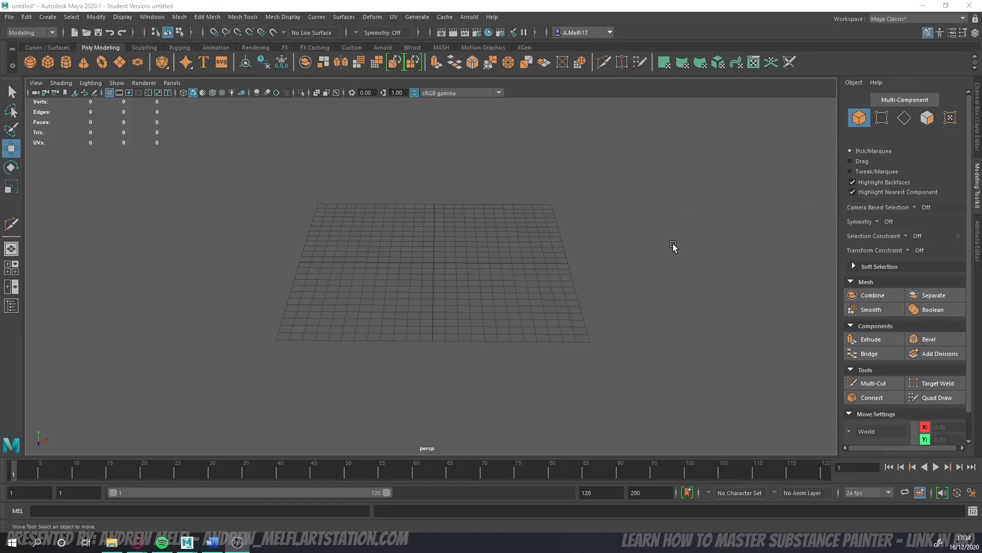
- Create a polygon plane at the origin and scale it up uniformly until it roughly covers the grid
{"action": "mouse_move", "coordinate": [655, 254]}
{"action": "left_mouse_down", "text": "alt"}
{"action": "mouse_move", "coordinate": [647, 253]}
{"action": "mouse_move", "coordinate": [652, 268]}
{"action": "left_mouse_up", "text": "alt"}
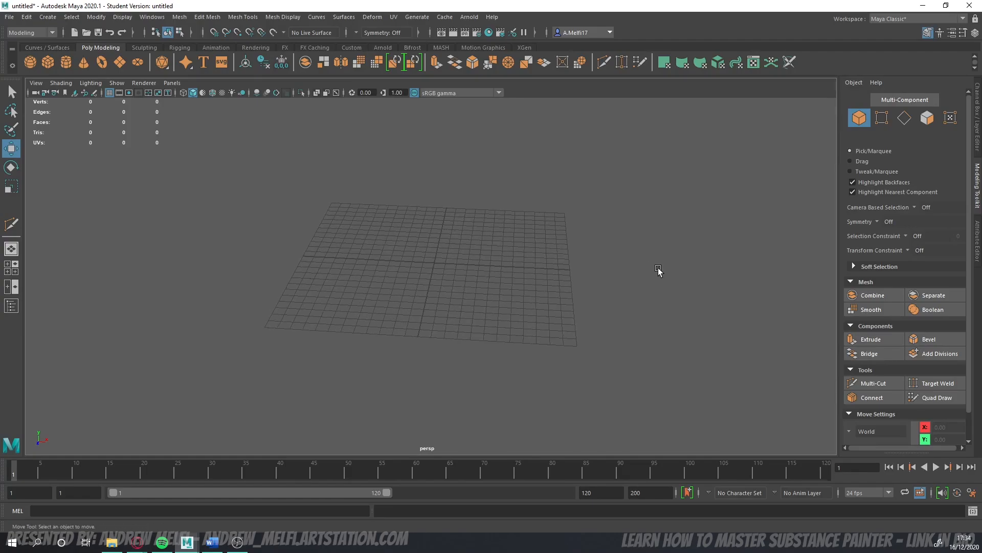
{"action": "left_click", "coordinate": [127, 65]}
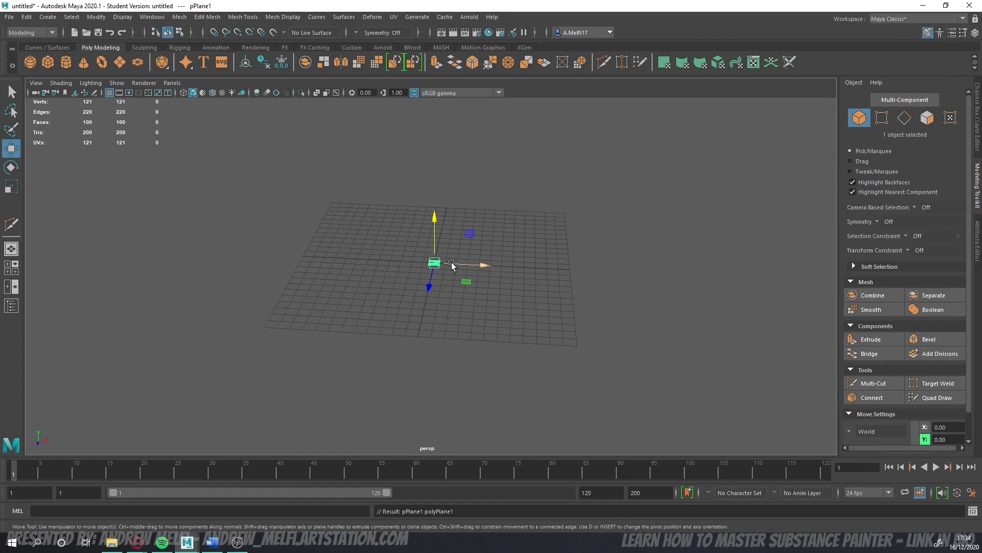
{"action": "key", "text": "r"}
{"action": "left_click_drag", "start_coordinate": [428, 262], "coordinate": [537, 334]}
{"action": "key", "text": "e"}
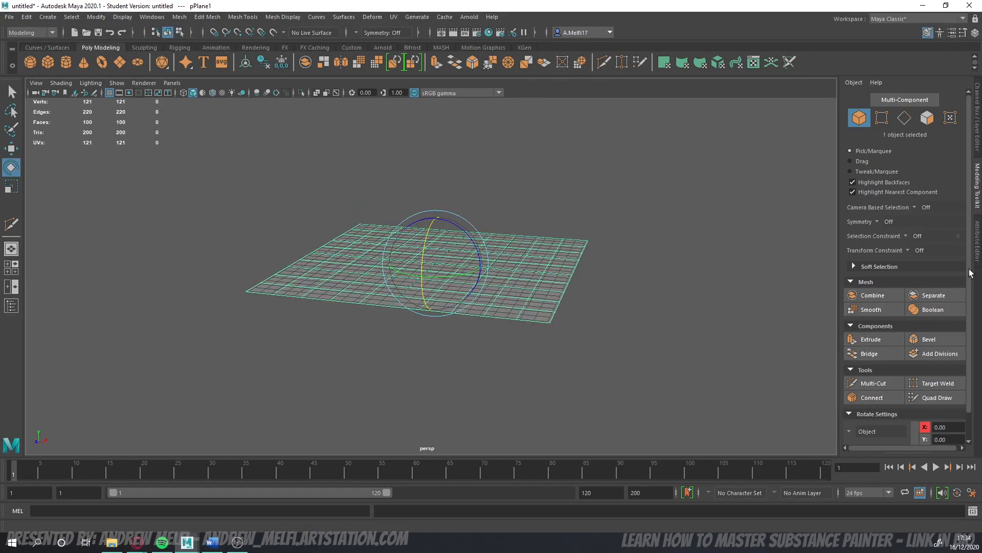
- Assign a file texture to the Color of the plane's lambert1 material and load Concept.jpg from the Blade of Souls folder
{"action": "left_click", "coordinate": [977, 245]}
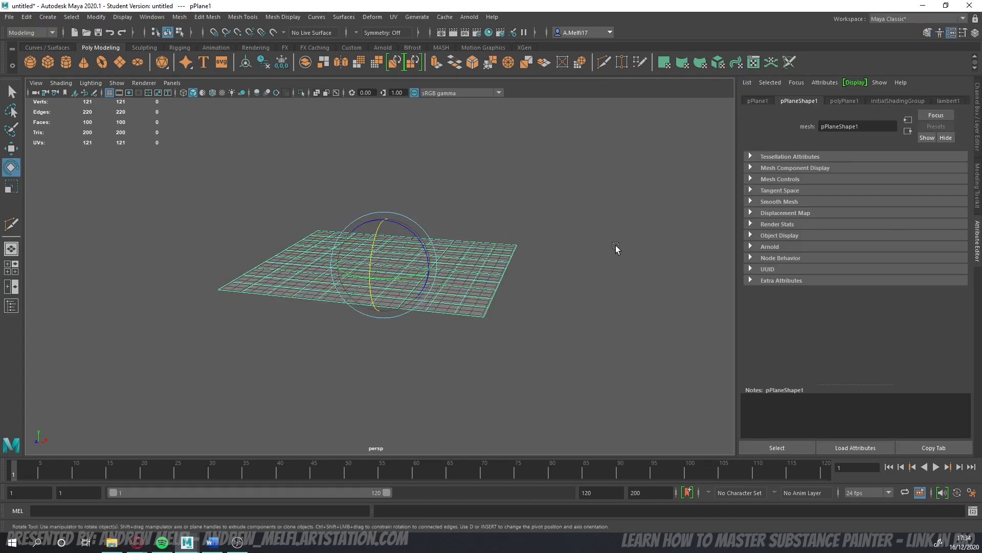
{"action": "left_click", "coordinate": [951, 101]}
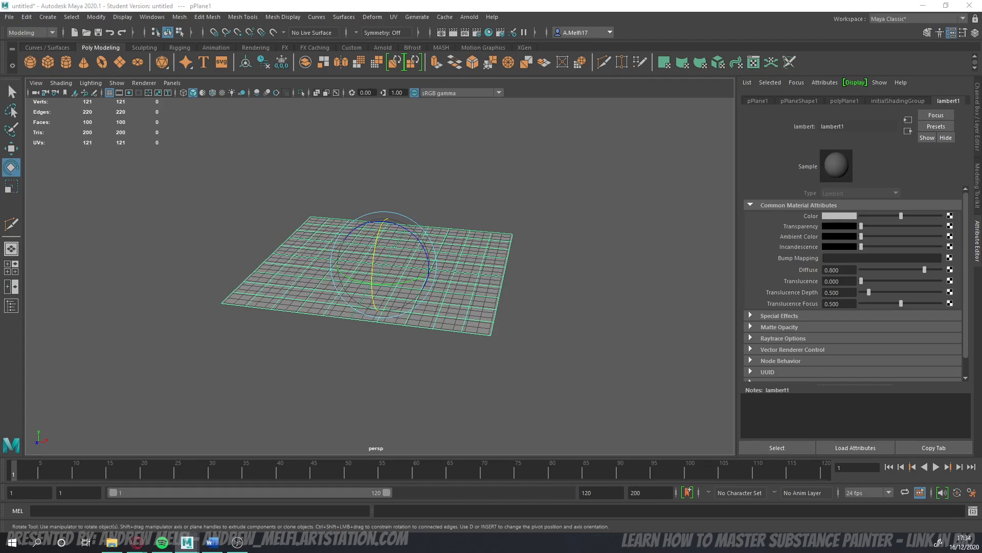
{"action": "left_click", "coordinate": [950, 216]}
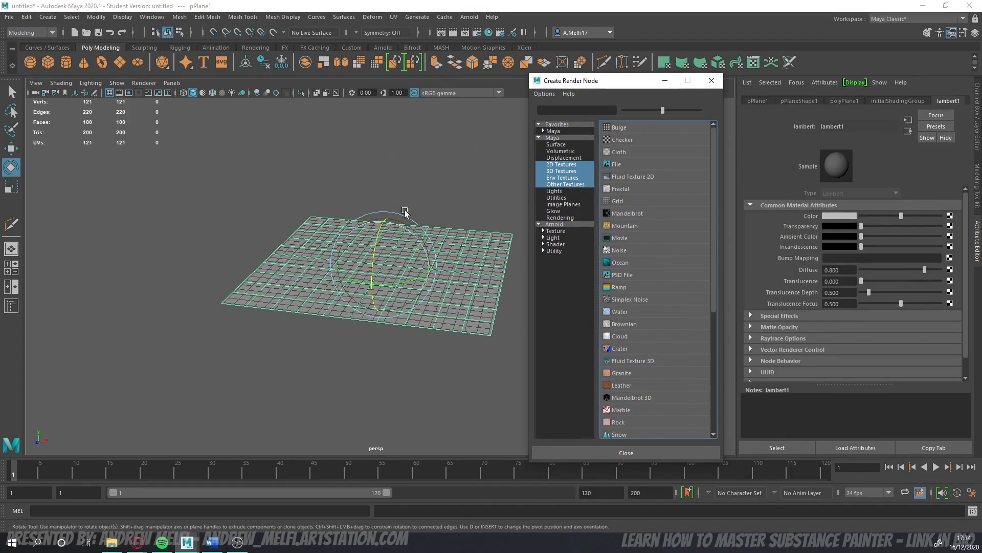
{"action": "left_click", "coordinate": [619, 164]}
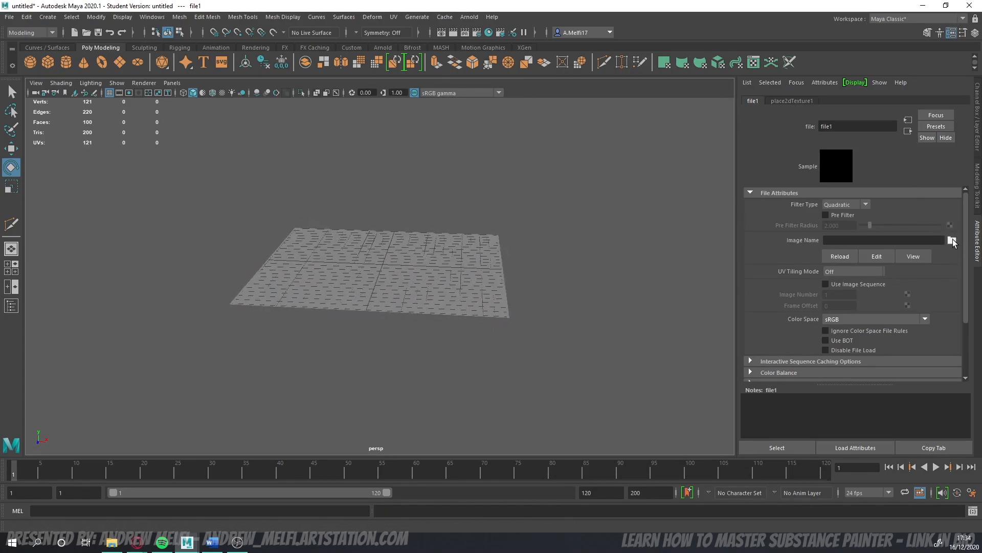
{"action": "left_click", "coordinate": [952, 240]}
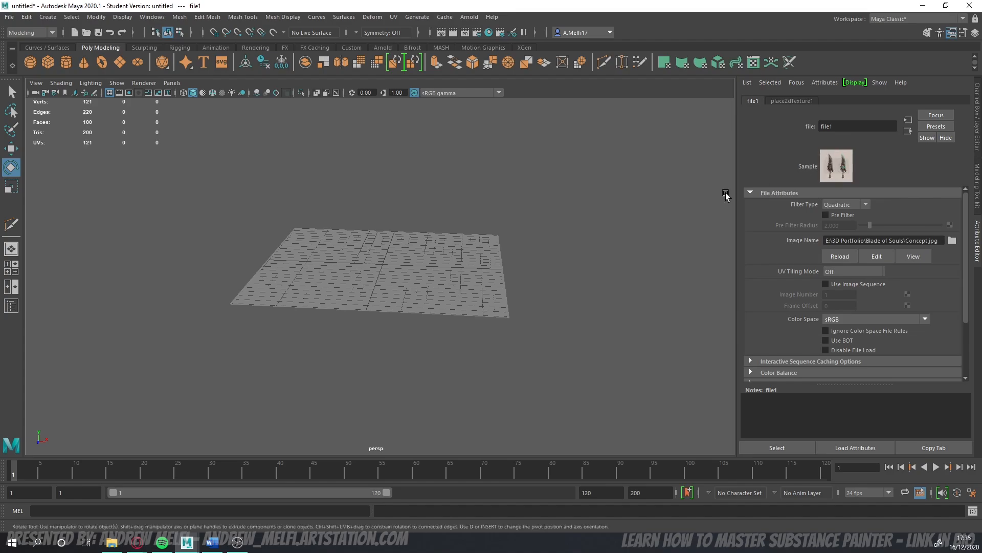
- Turn on textured display in the perspective view to show the concept image on the plane
{"action": "left_click", "coordinate": [478, 279]}
{"action": "key", "text": "w"}
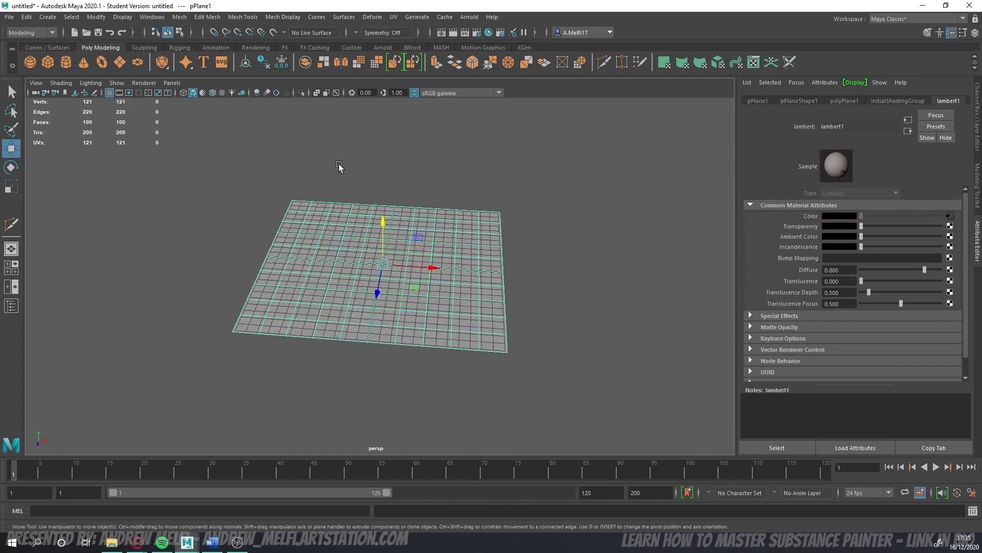
{"action": "left_click_drag", "start_coordinate": [339, 167], "coordinate": [347, 165], "text": "alt"}
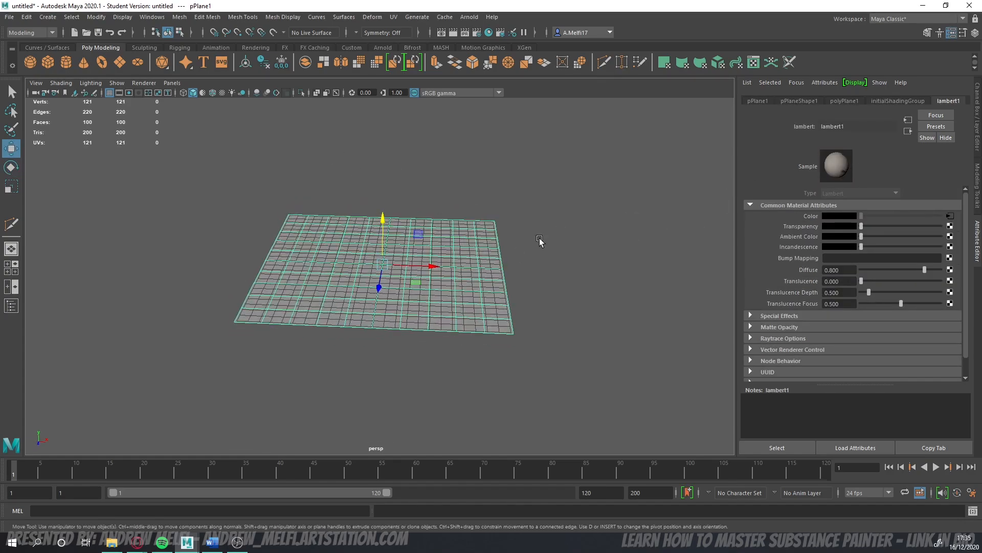
{"action": "scroll", "coordinate": [549, 251], "scroll_direction": "up", "scroll_amount": 5}
{"action": "left_click_drag", "start_coordinate": [549, 251], "coordinate": [561, 248], "text": "alt"}
{"action": "left_click", "coordinate": [222, 94]}
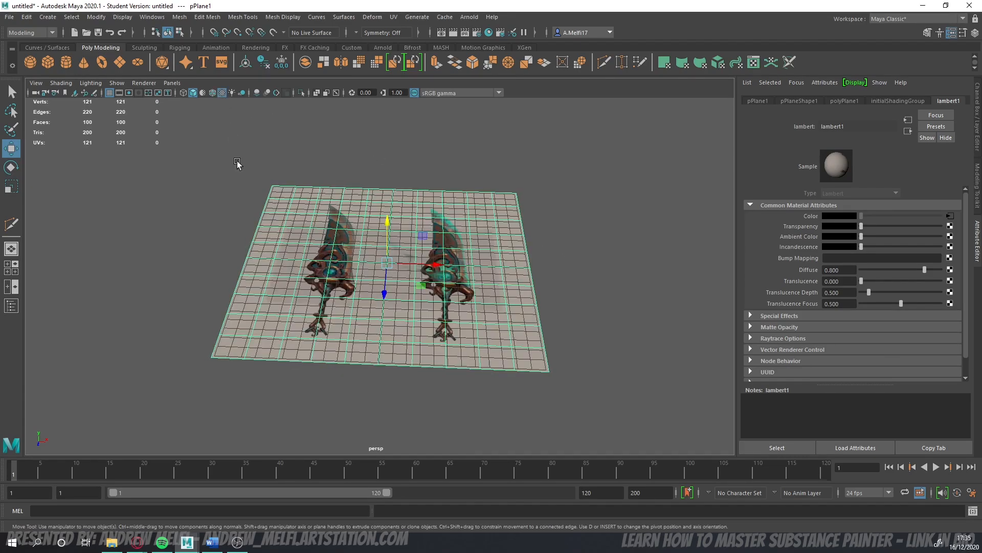
{"action": "left_click_drag", "start_coordinate": [237, 160], "coordinate": [218, 179], "text": "alt"}
{"action": "scroll", "coordinate": [220, 180], "scroll_direction": "down", "scroll_amount": 3}
{"action": "key", "text": "e"}
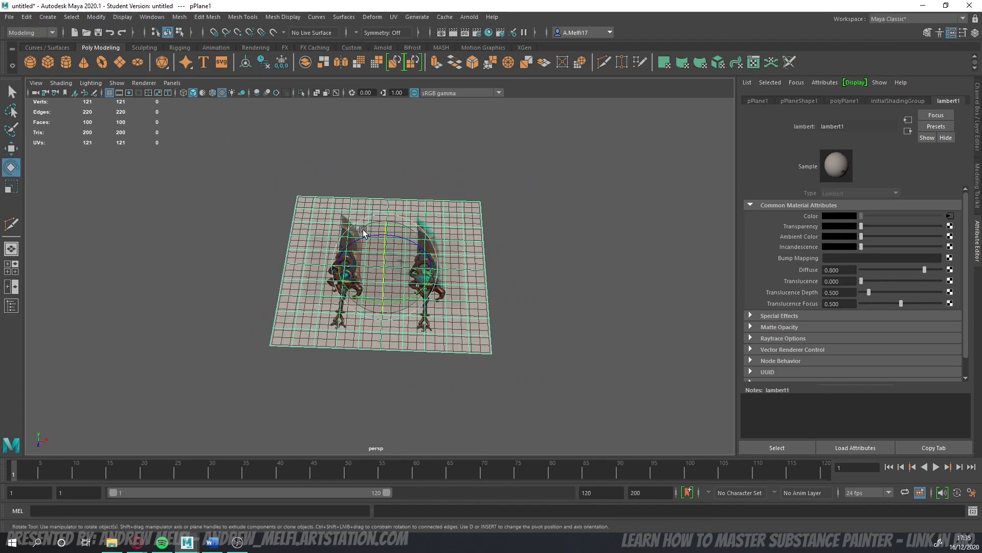
- Examine the flat reference plane in the perspective, top, front and side views
{"action": "left_click_drag", "start_coordinate": [521, 245], "coordinate": [557, 280], "text": "alt"}
{"action": "key", "text": "space"}
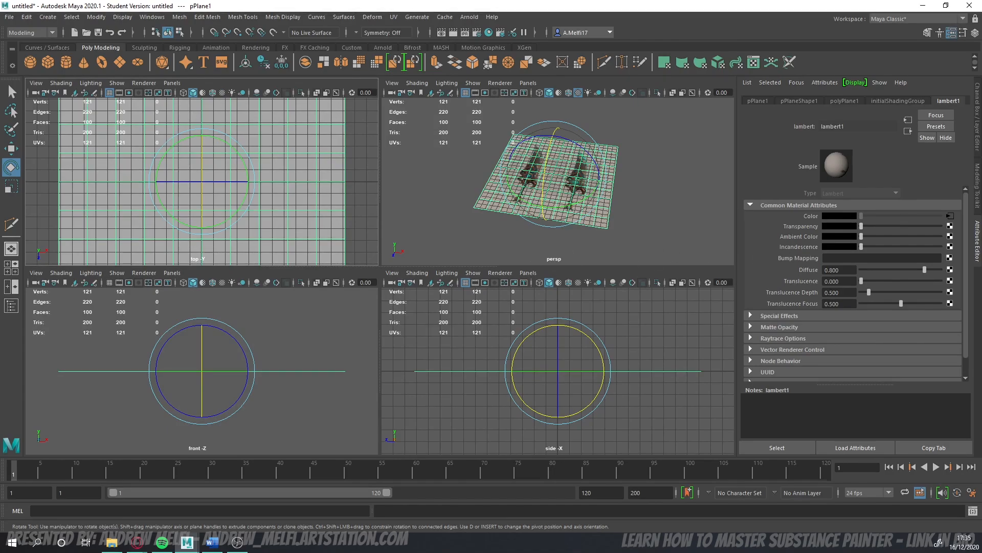
{"action": "key", "text": "space"}
{"action": "left_click", "coordinate": [565, 264]}
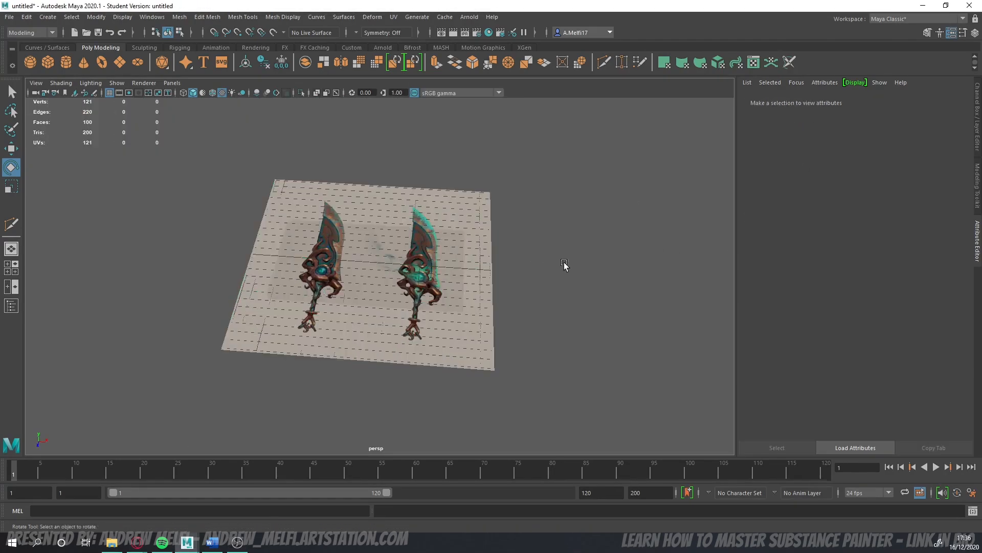
{"action": "mouse_move", "coordinate": [564, 265]}
{"action": "left_mouse_down", "text": "alt"}
{"action": "mouse_move", "coordinate": [537, 272]}
{"action": "mouse_move", "coordinate": [548, 263]}
{"action": "left_mouse_up", "text": "alt"}
{"action": "key", "text": "space"}
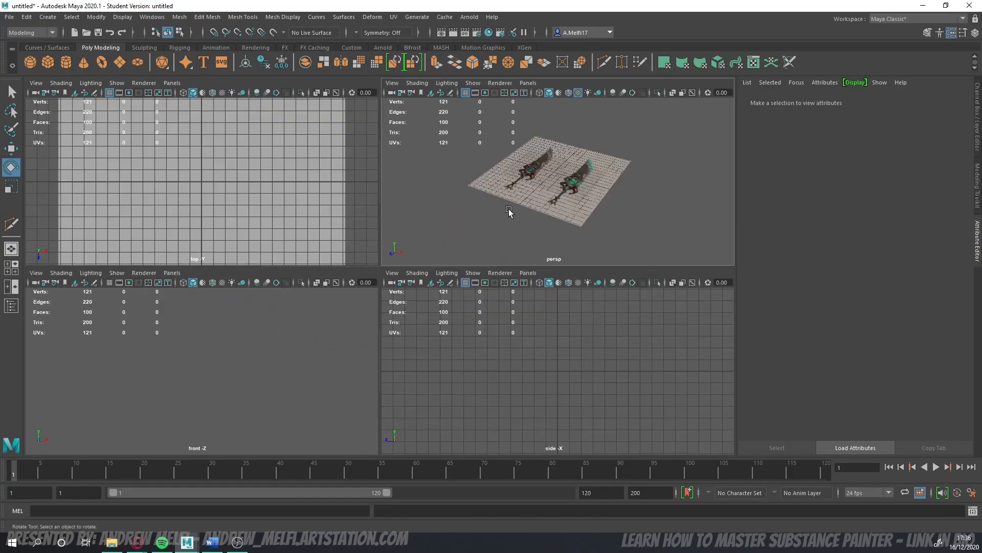
{"action": "key", "text": "space"}
{"action": "key", "text": "space"}
{"action": "left_click_drag", "start_coordinate": [415, 214], "coordinate": [435, 213], "text": "alt"}
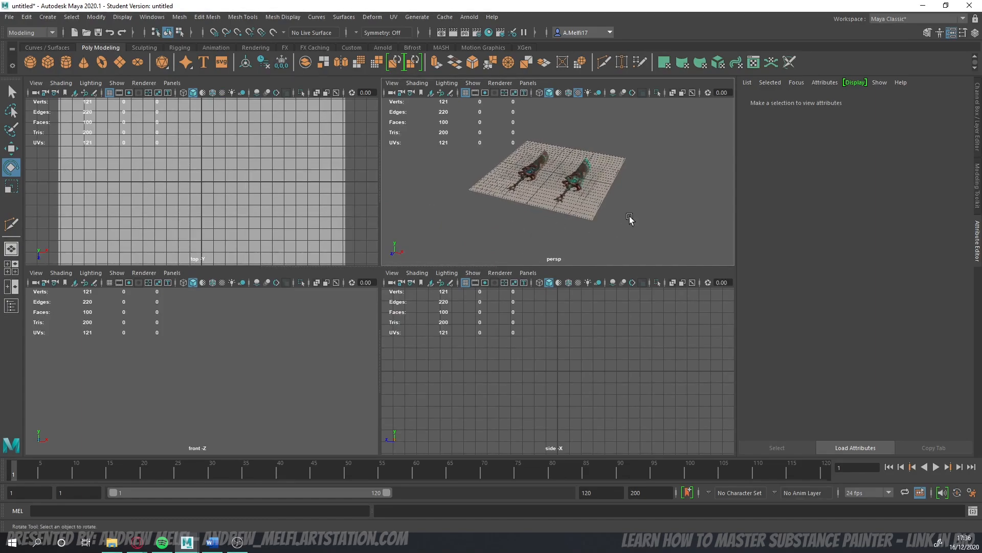
{"action": "left_click_drag", "start_coordinate": [441, 206], "coordinate": [449, 204], "text": "alt"}
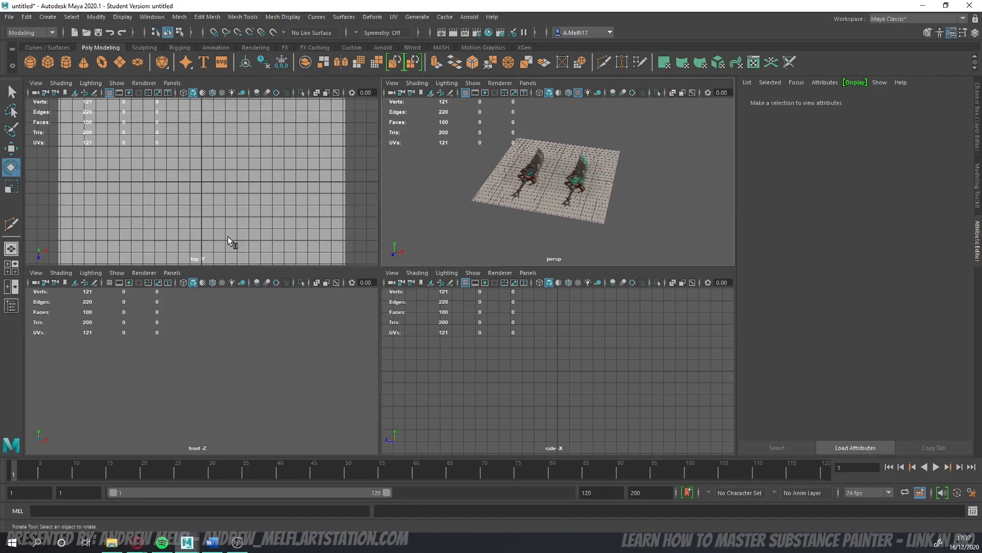
{"action": "scroll", "coordinate": [202, 226], "scroll_direction": "down", "scroll_amount": 5}
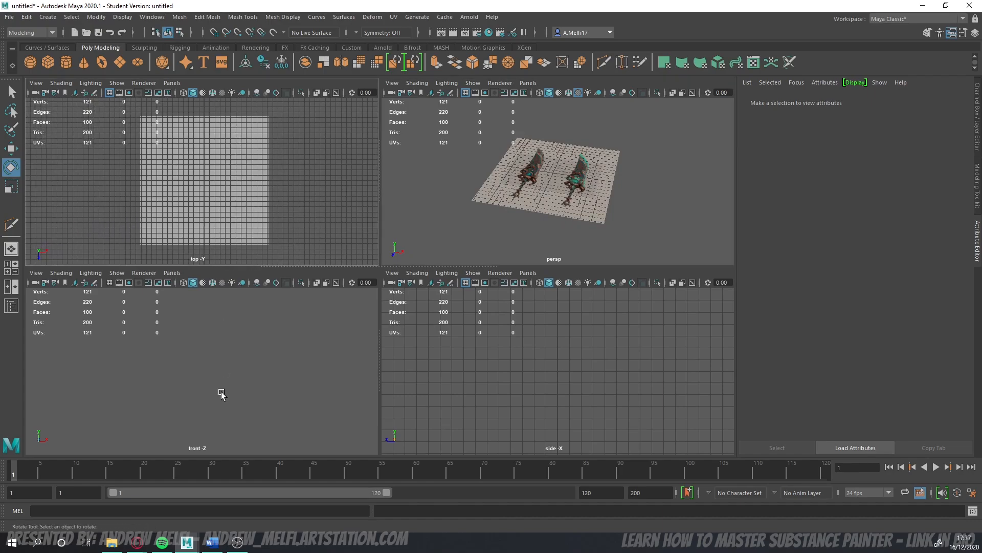
{"action": "scroll", "coordinate": [568, 386], "scroll_direction": "down", "scroll_amount": 3}
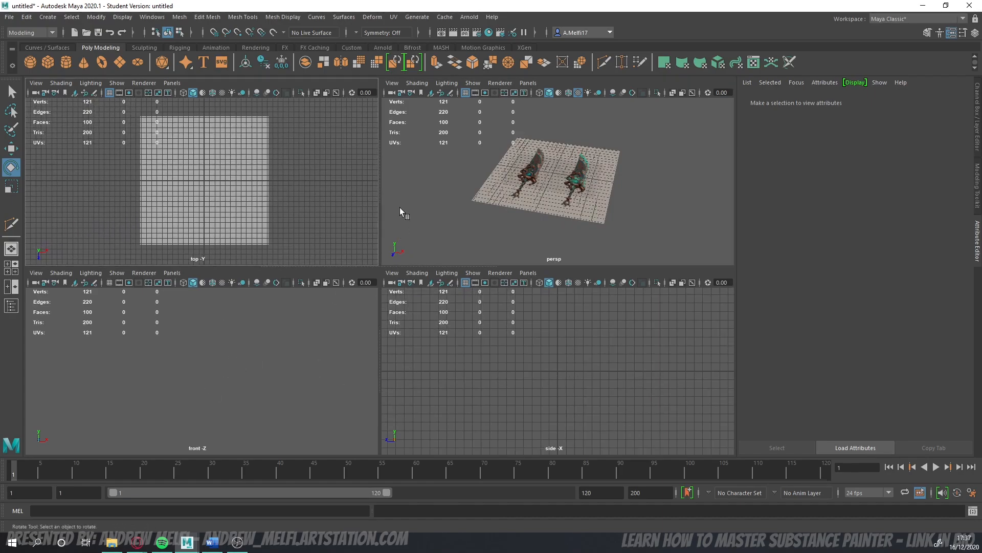
{"action": "key", "text": "space"}
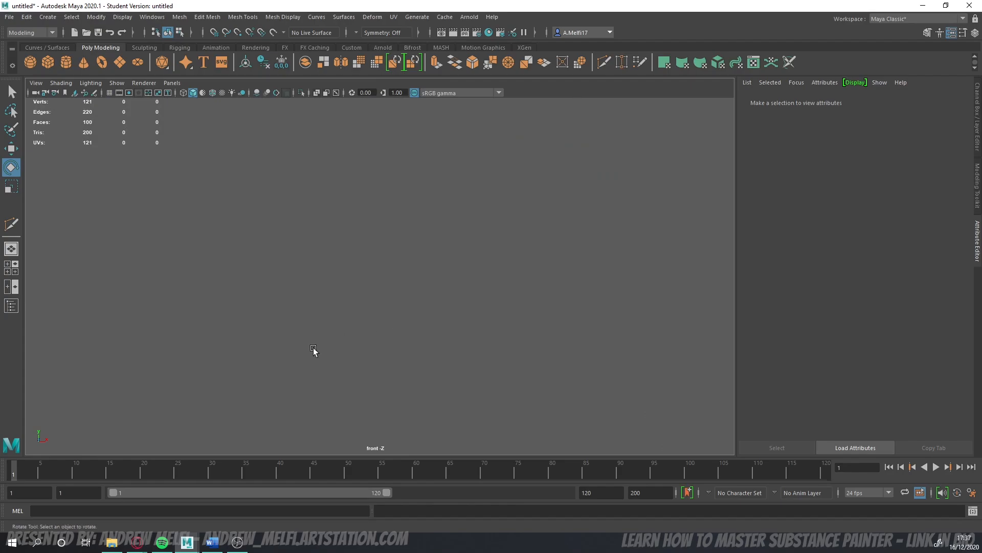
- Rotate the reference plane upright in the perspective view so that the concept image faces the front
{"action": "key", "text": "space"}
{"action": "key", "text": "space"}
{"action": "key", "text": "space"}
{"action": "key", "text": "space"}
{"action": "left_click", "coordinate": [419, 270]}
{"action": "left_click_drag", "start_coordinate": [354, 319], "coordinate": [376, 293]}
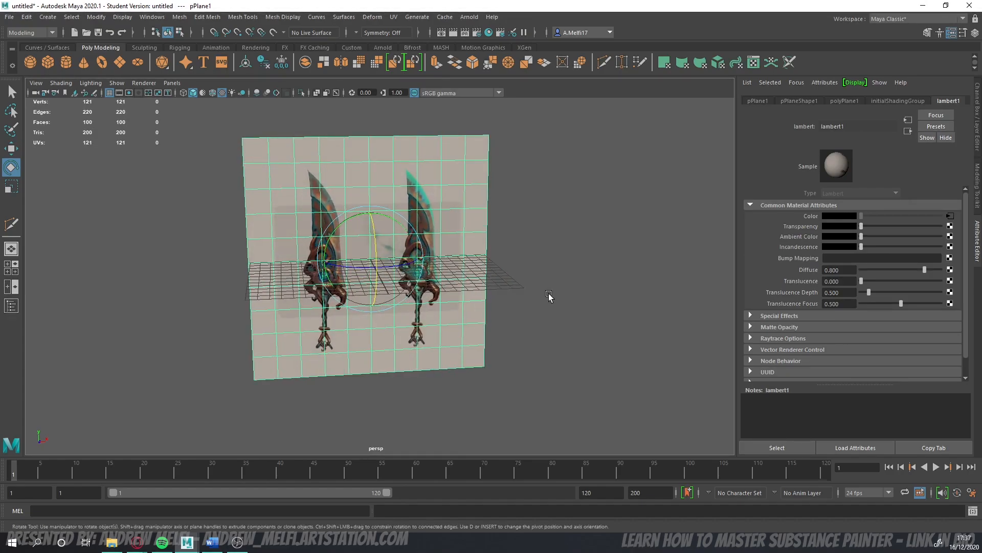
- Turn on textured display in the front view and deselect the plane to show the concept image clearly
{"action": "key", "text": "space"}
{"action": "key", "text": "space"}
{"action": "left_click_drag", "start_coordinate": [555, 259], "coordinate": [602, 264], "text": "alt"}
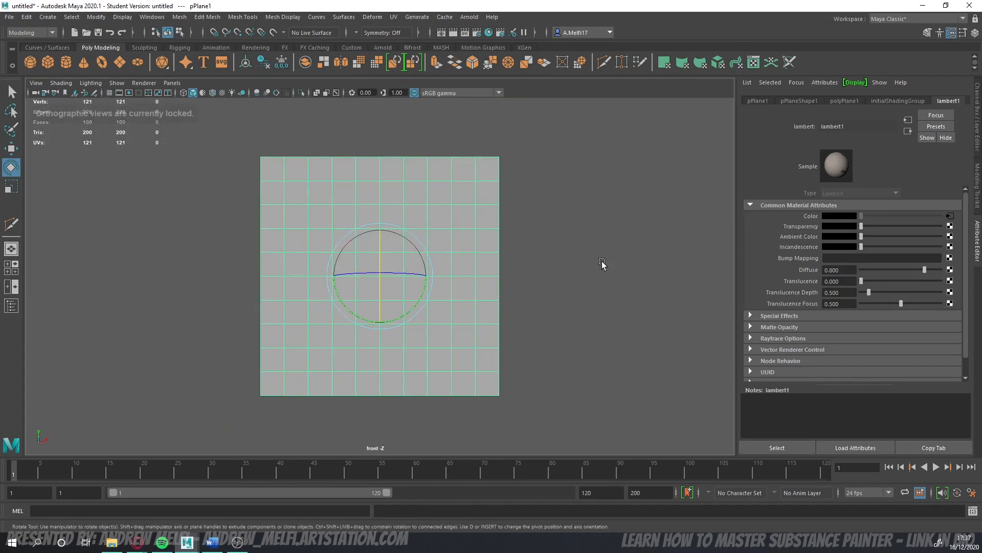
{"action": "key", "text": "space"}
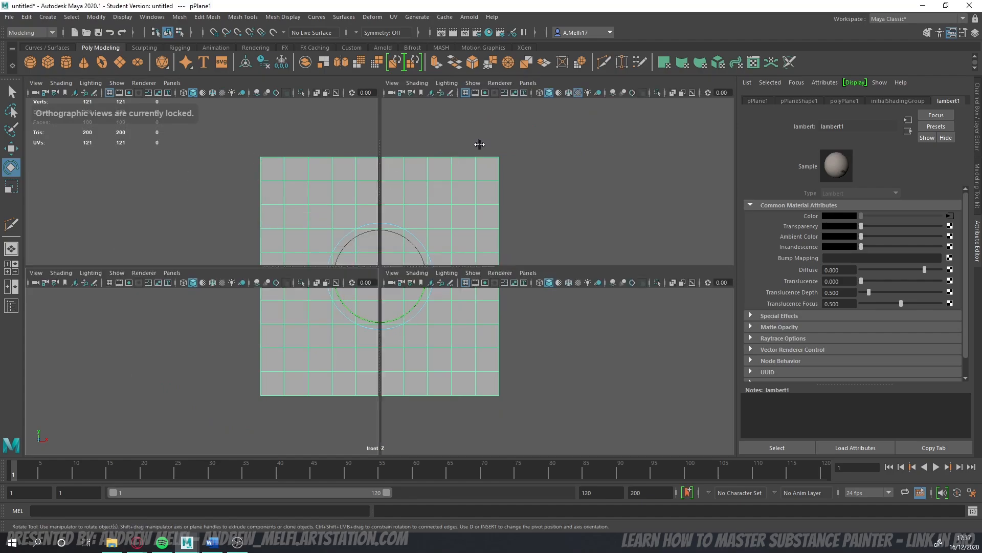
{"action": "key", "text": "space"}
{"action": "left_click", "coordinate": [222, 92]}
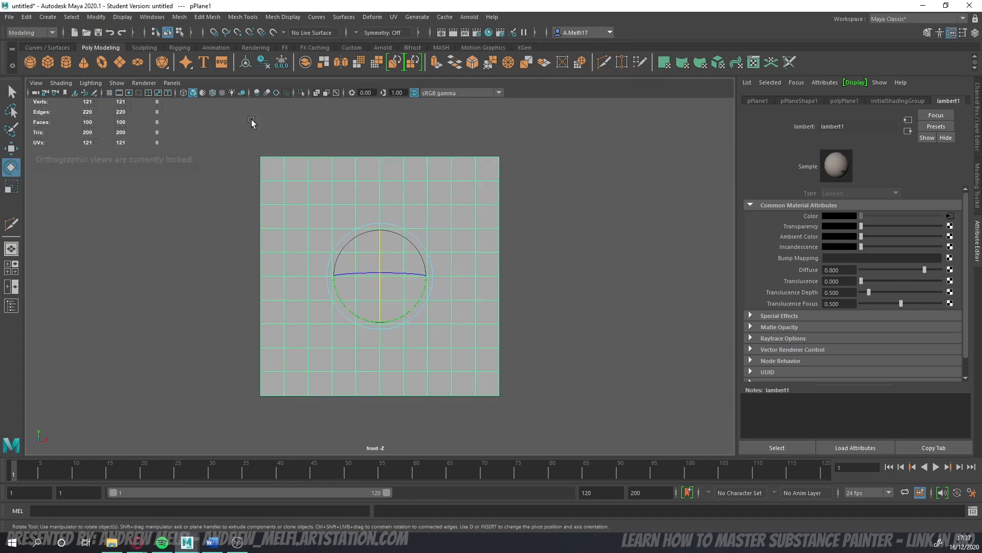
{"action": "left_click", "coordinate": [222, 93]}
{"action": "left_click", "coordinate": [230, 238]}
{"action": "left_click", "coordinate": [229, 245], "text": "alt"}
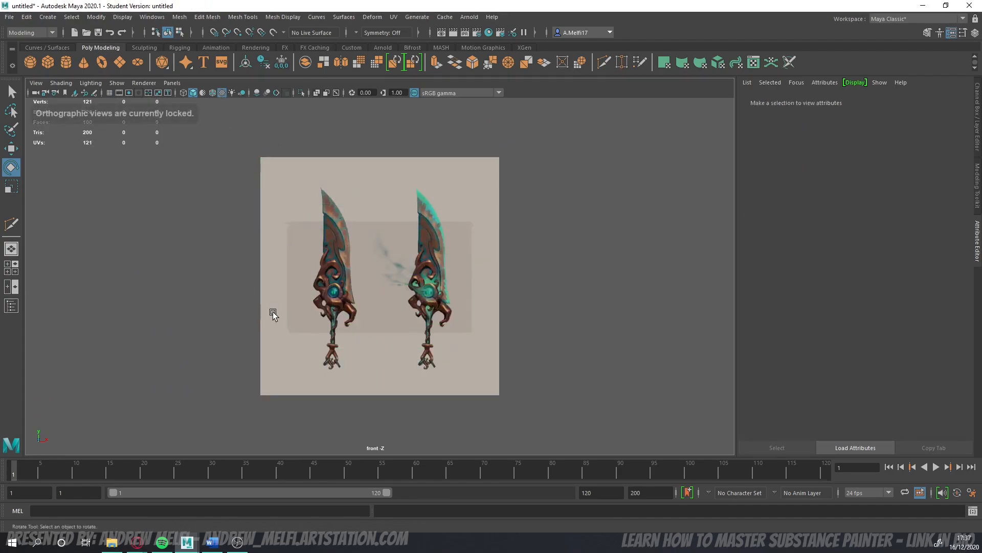
{"action": "key", "text": "space"}
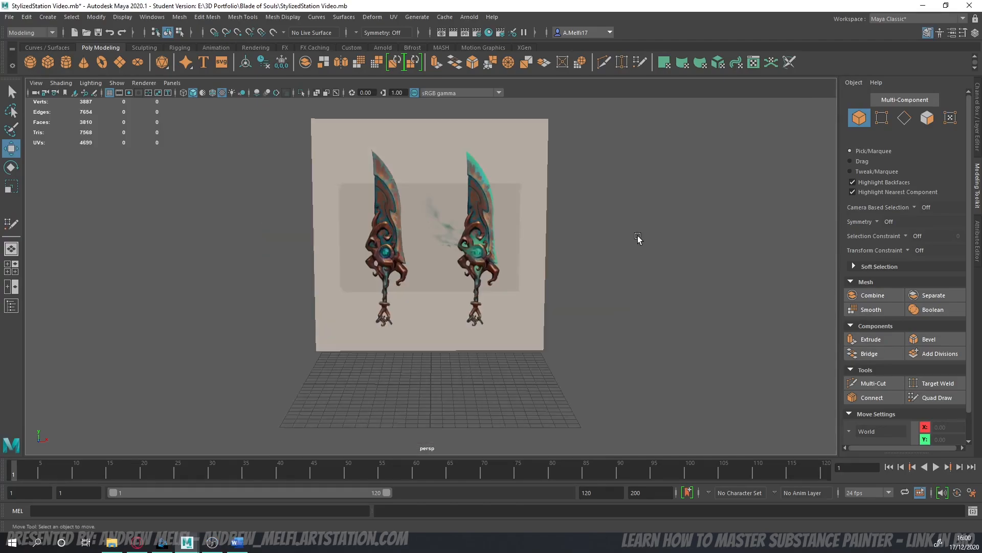
- Make the upright reference plane a live surface
{"action": "left_click_drag", "start_coordinate": [641, 239], "coordinate": [637, 241], "text": "alt"}
{"action": "middle_click_drag", "start_coordinate": [643, 254], "coordinate": [649, 251], "text": "alt"}
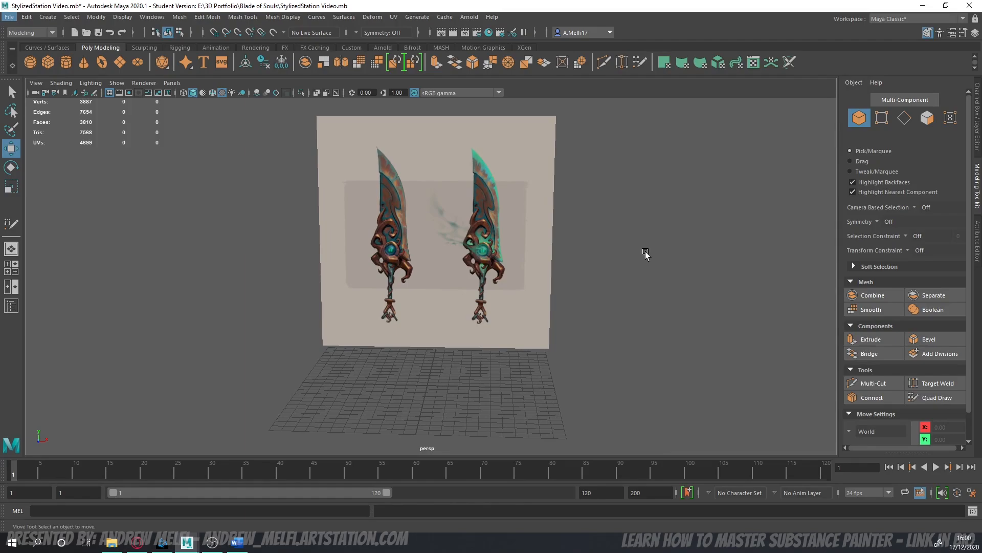
{"action": "left_click_drag", "start_coordinate": [645, 254], "coordinate": [649, 248], "text": "alt"}
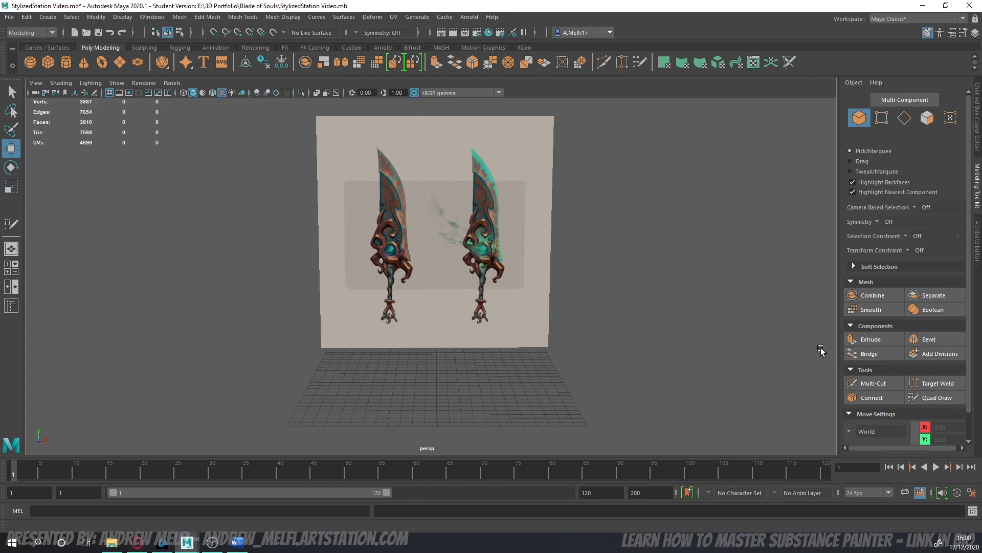
{"action": "left_click", "coordinate": [445, 213]}
{"action": "left_click_drag", "start_coordinate": [445, 213], "coordinate": [461, 205], "text": "alt"}
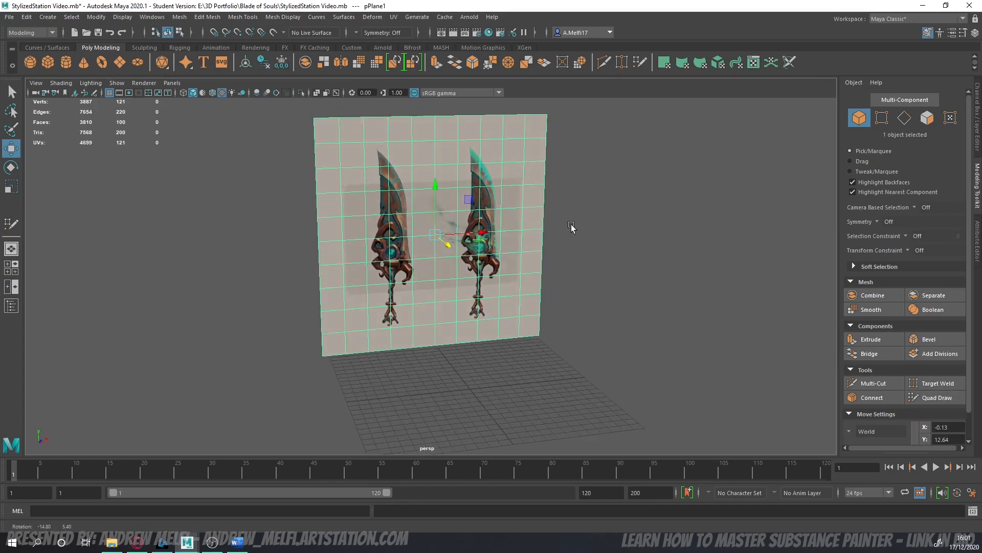
{"action": "left_click", "coordinate": [274, 32]}
- Start Quad Draw and place points in the front view along the curved cutting edge of the left sword, starting at the tip
{"action": "left_click_drag", "start_coordinate": [296, 146], "coordinate": [255, 148], "text": "alt"}
{"action": "scroll", "coordinate": [375, 204], "scroll_direction": "up", "scroll_amount": 3}
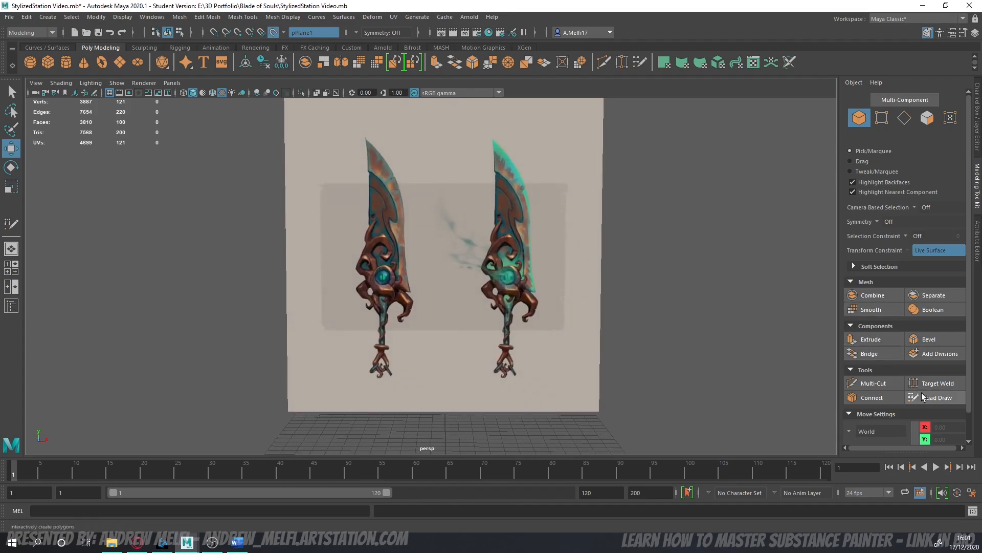
{"action": "left_click", "coordinate": [935, 399]}
{"action": "key", "text": "space"}
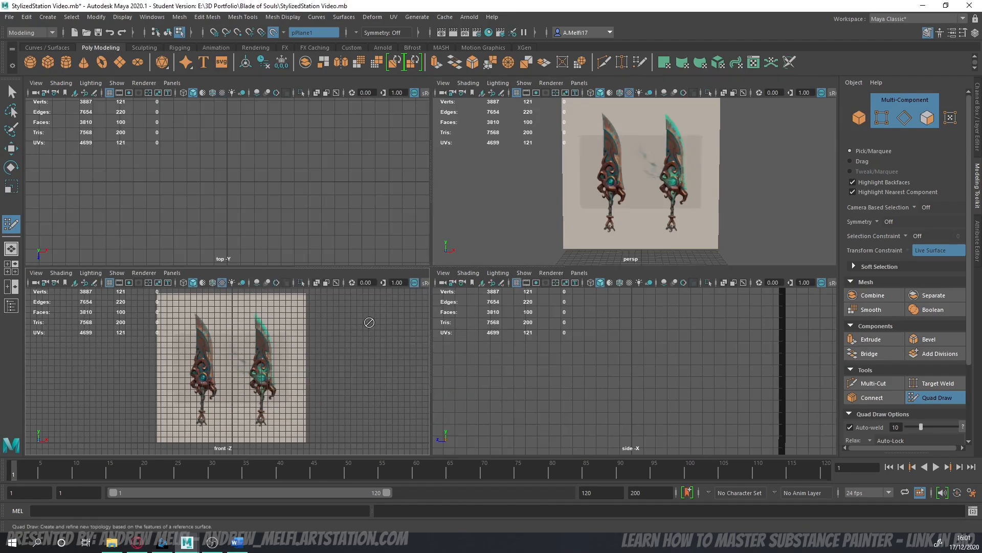
{"action": "key", "text": "space"}
{"action": "scroll", "coordinate": [296, 160], "scroll_direction": "up", "scroll_amount": 1}
{"action": "scroll", "coordinate": [296, 159], "scroll_direction": "up", "scroll_amount": 5}
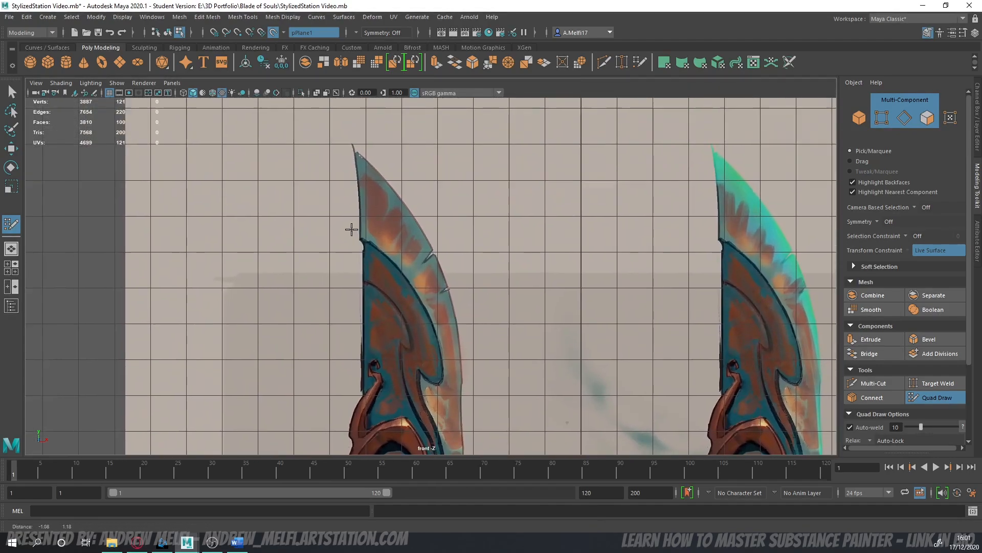
{"action": "middle_click_drag", "start_coordinate": [351, 229], "coordinate": [367, 249], "text": "alt"}
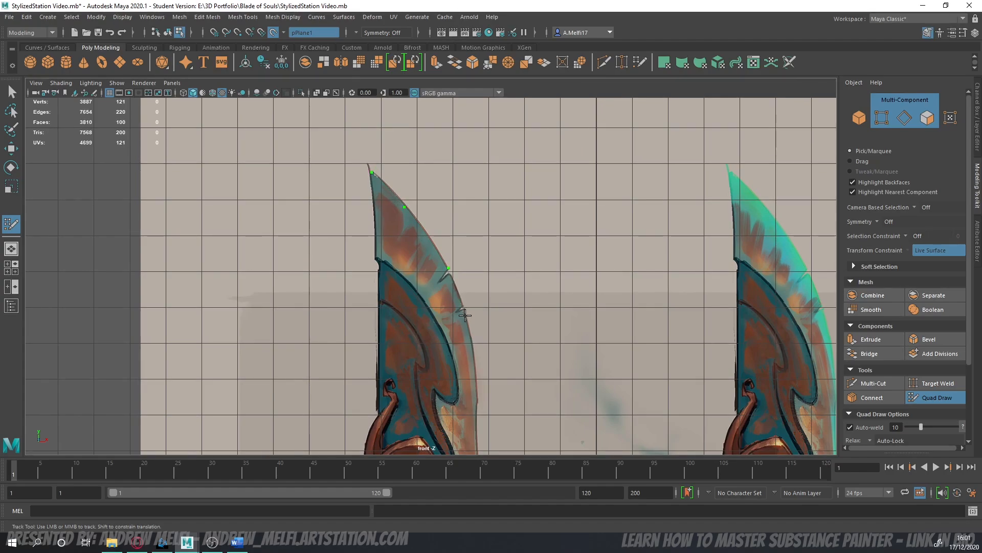
{"action": "left_click", "coordinate": [476, 362]}
- Place Quad Draw points down the straight back edge of the left sword's blade, following the small notch
{"action": "scroll", "coordinate": [375, 258], "scroll_direction": "up", "scroll_amount": 3}
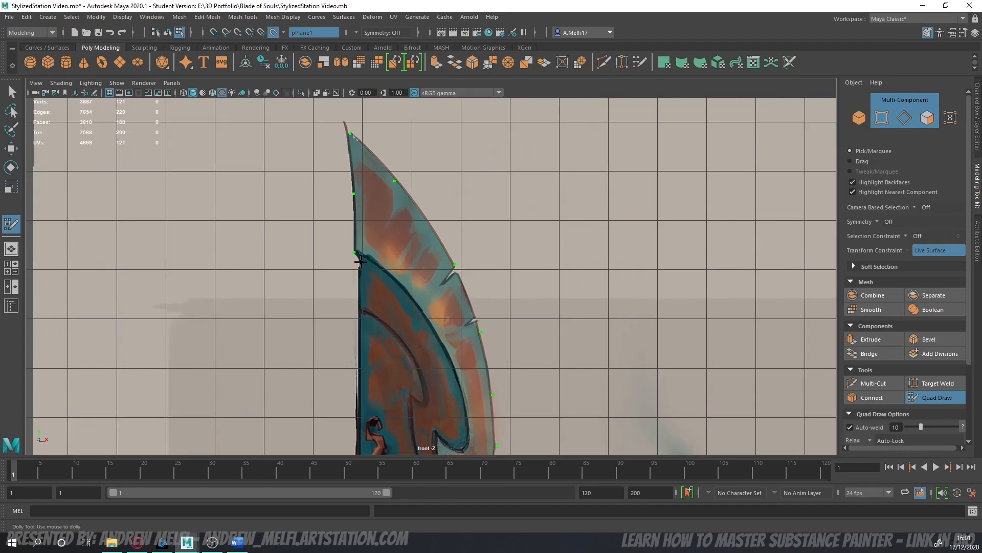
{"action": "left_click", "coordinate": [358, 271]}
{"action": "left_click", "coordinate": [358, 346]}
{"action": "scroll", "coordinate": [358, 346], "scroll_direction": "down", "scroll_amount": 4}
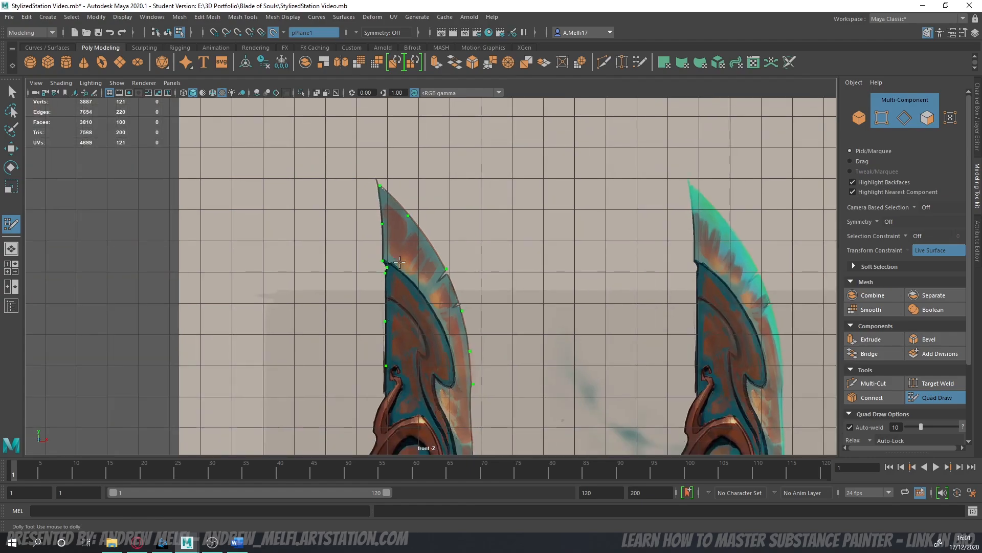
- Fill the traced points with Quad Draw faces from the left sword's tip down the upper blade, and exit Quad Draw
{"action": "left_click", "coordinate": [389, 208], "text": "shift"}
{"action": "left_click", "coordinate": [412, 246], "text": "shift"}
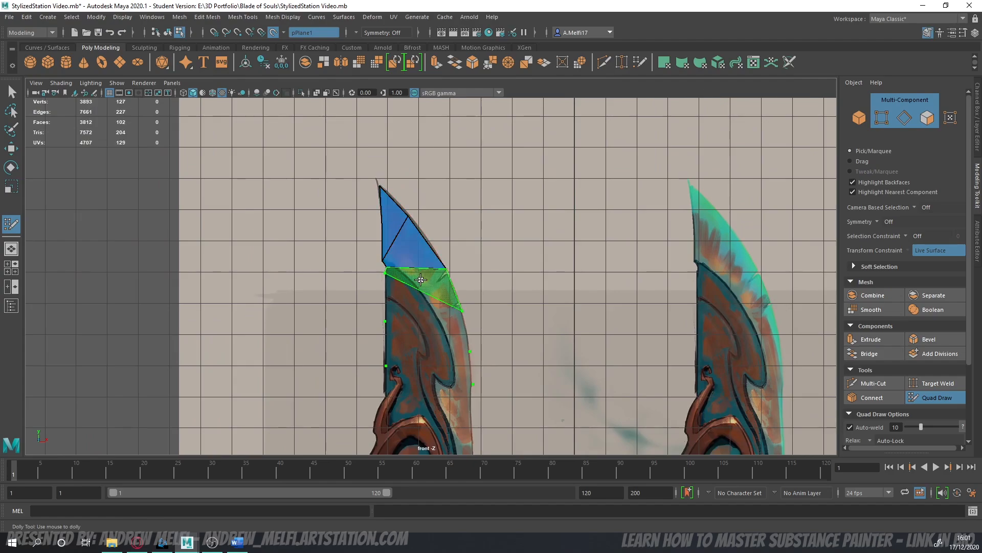
{"action": "left_click", "coordinate": [415, 290], "text": "shift"}
{"action": "left_click", "coordinate": [414, 306], "text": "shift"}
{"action": "left_click", "coordinate": [454, 344], "text": "shift"}
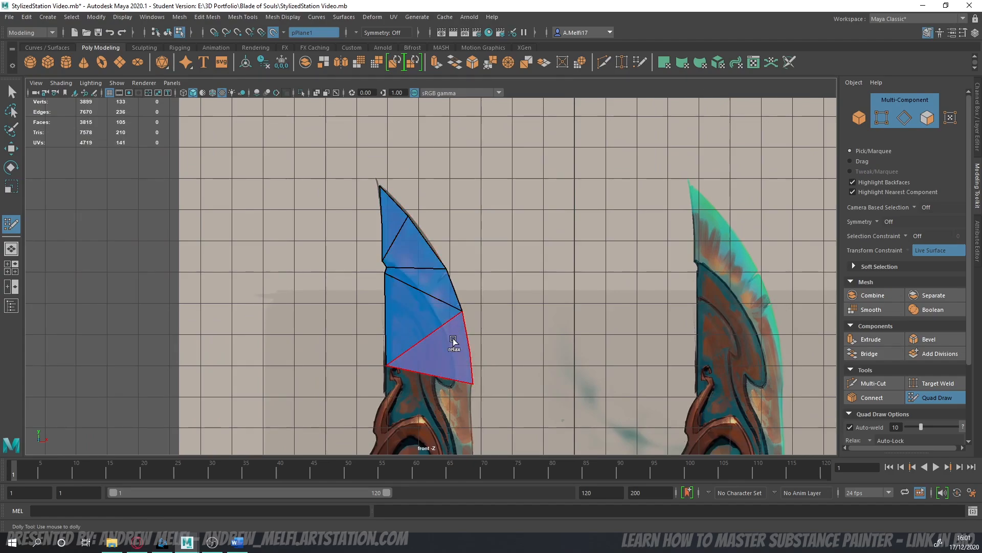
{"action": "mouse_move", "coordinate": [465, 314]}
{"action": "middle_mouse_down", "text": "alt"}
{"action": "mouse_move", "coordinate": [455, 274]}
{"action": "mouse_move", "coordinate": [476, 225]}
{"action": "middle_mouse_up", "text": "alt"}
{"action": "scroll", "coordinate": [485, 276], "scroll_direction": "down", "scroll_amount": 2}
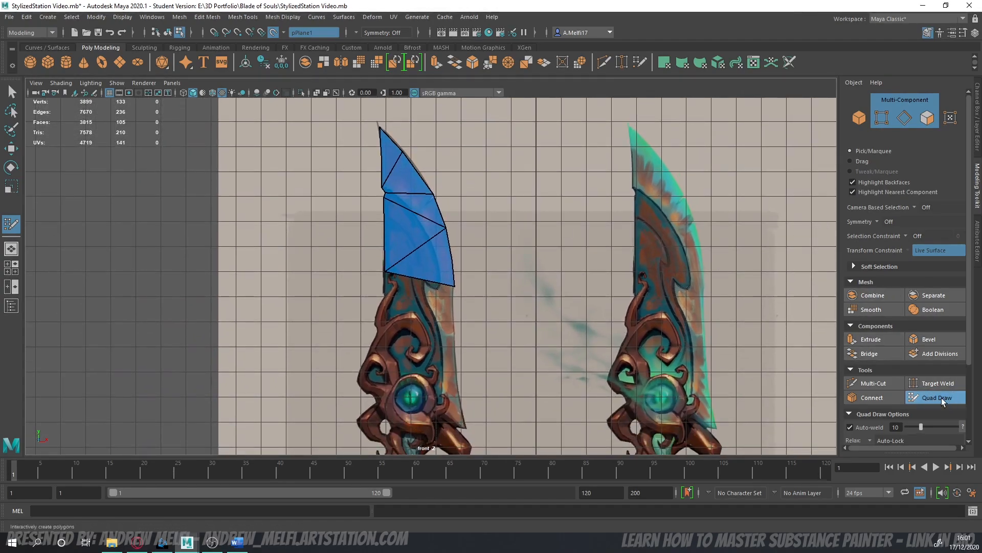
{"action": "scroll", "coordinate": [394, 243], "scroll_direction": "down", "scroll_amount": 3}
{"action": "middle_click_drag", "start_coordinate": [413, 248], "coordinate": [427, 213], "text": "alt"}
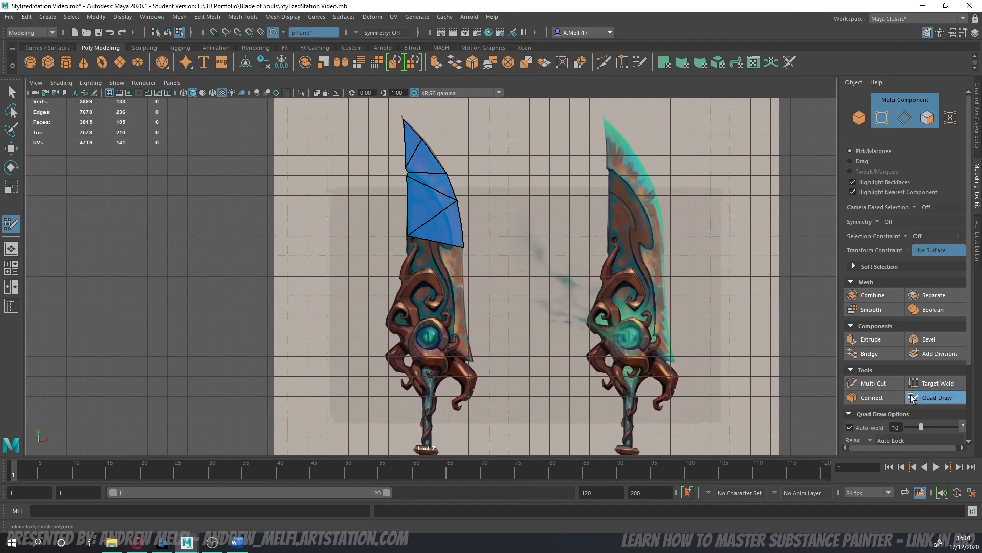
{"action": "left_click", "coordinate": [937, 397]}
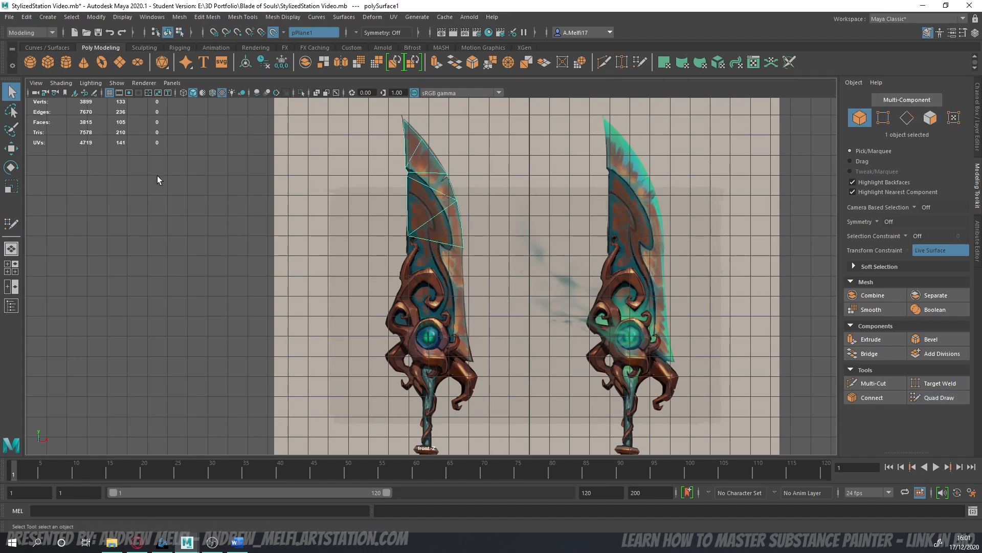
- In the perspective view, move the traced blade mesh forward, away from the reference plane
{"action": "key", "text": "space"}
{"action": "key", "text": "space"}
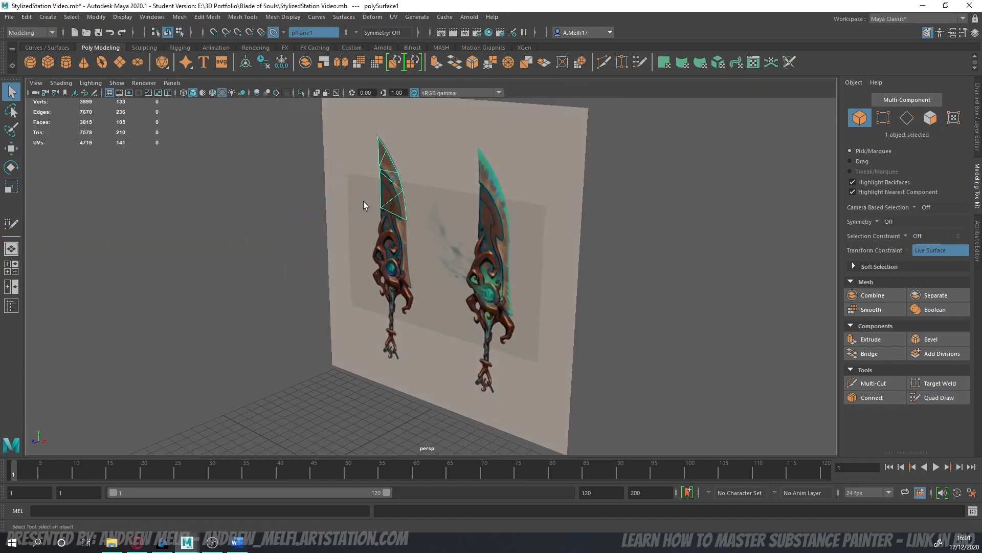
{"action": "key", "text": "w"}
{"action": "scroll", "coordinate": [320, 317], "scroll_direction": "down", "scroll_amount": 2}
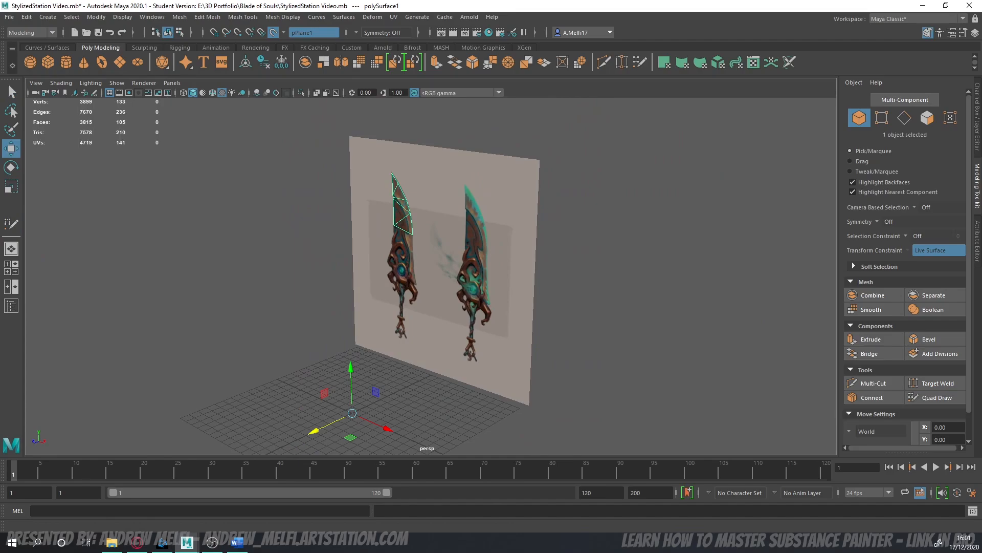
{"action": "key", "text": "ctrl+z"}
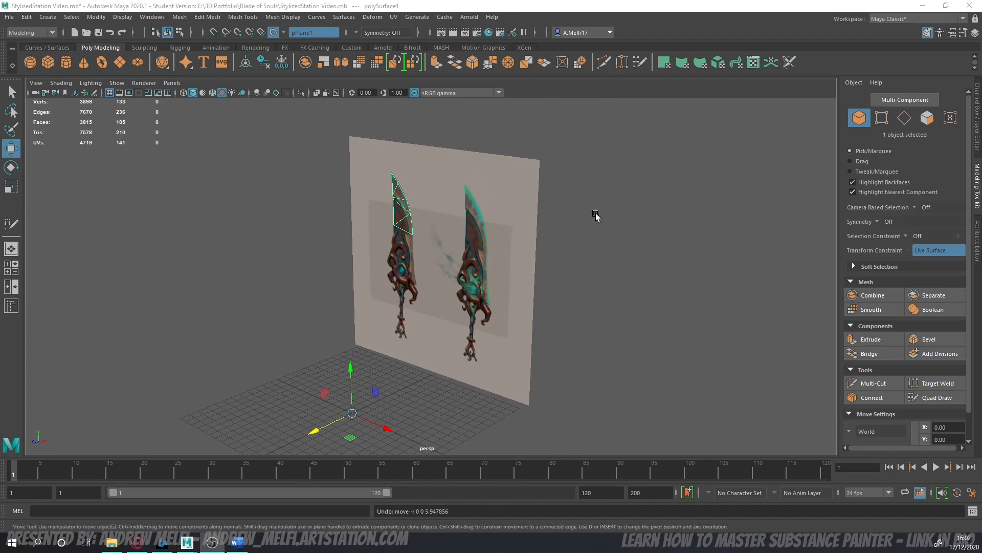
{"action": "left_click", "coordinate": [258, 310]}
{"action": "middle_click_drag", "start_coordinate": [360, 231], "coordinate": [382, 221], "text": "alt"}
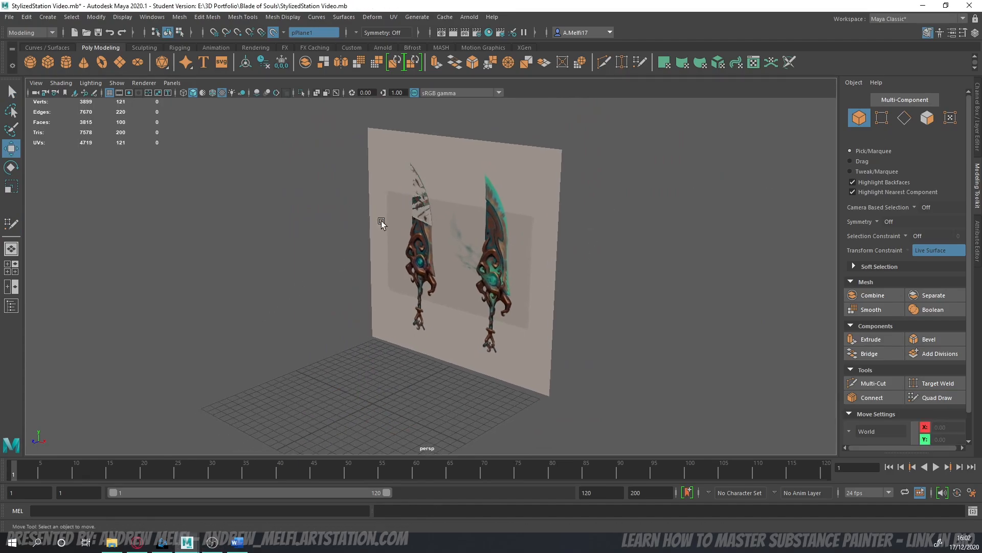
{"action": "left_click", "coordinate": [415, 213]}
{"action": "left_click_drag", "start_coordinate": [359, 411], "coordinate": [323, 425]}
{"action": "left_click_drag", "start_coordinate": [346, 296], "coordinate": [293, 299], "text": "alt"}
{"action": "key", "text": "f"}
{"action": "mouse_move", "coordinate": [320, 238]}
{"action": "left_mouse_down", "text": "alt"}
{"action": "mouse_move", "coordinate": [302, 260]}
{"action": "mouse_move", "coordinate": [335, 236]}
{"action": "left_mouse_up", "text": "alt"}
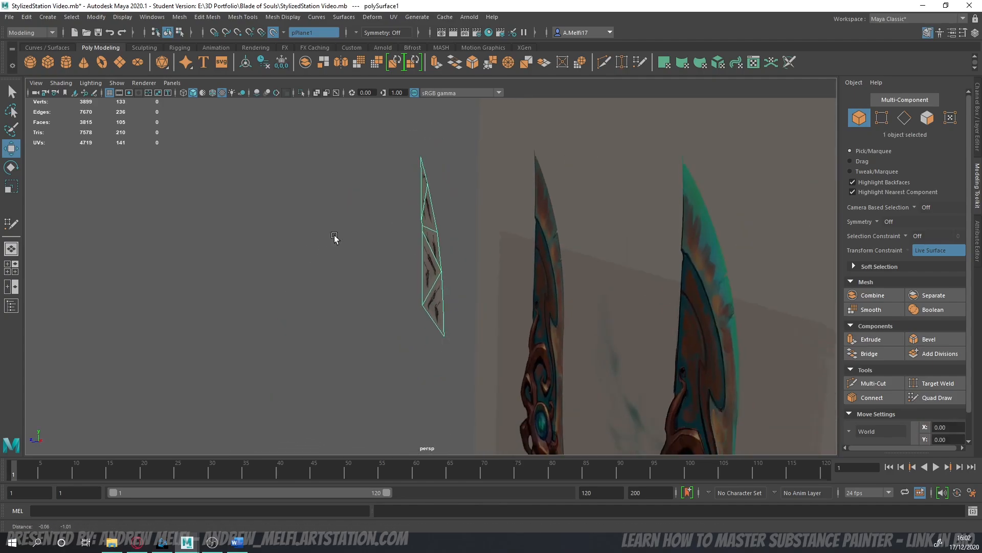
- Extrude the traced blade mesh's faces to give it thickness, and return to object selection
{"action": "left_click", "coordinate": [890, 340]}
{"action": "left_click_drag", "start_coordinate": [359, 294], "coordinate": [527, 296], "text": "alt"}
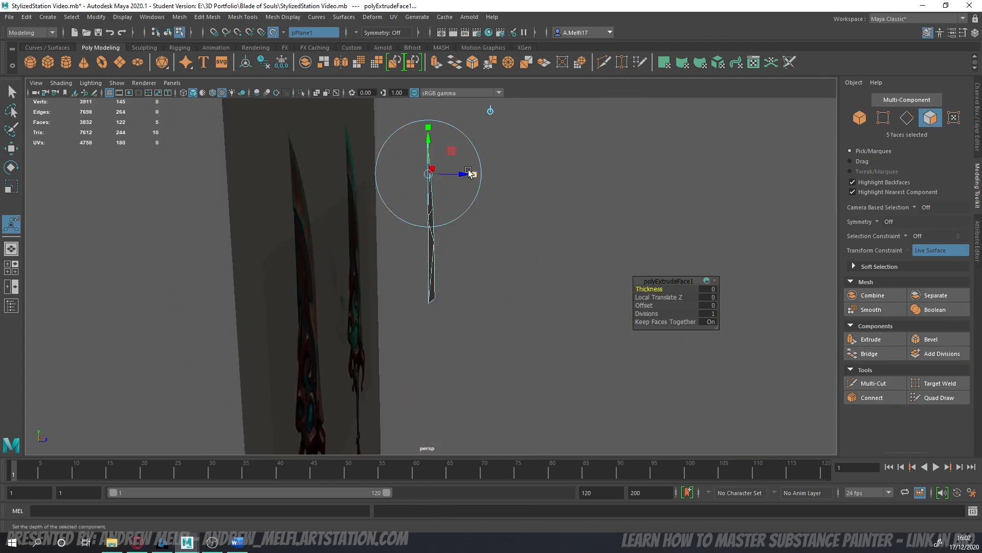
{"action": "left_click_drag", "start_coordinate": [463, 174], "coordinate": [481, 175]}
{"action": "left_click", "coordinate": [860, 118]}
{"action": "left_click_drag", "start_coordinate": [625, 234], "coordinate": [460, 245], "text": "alt"}
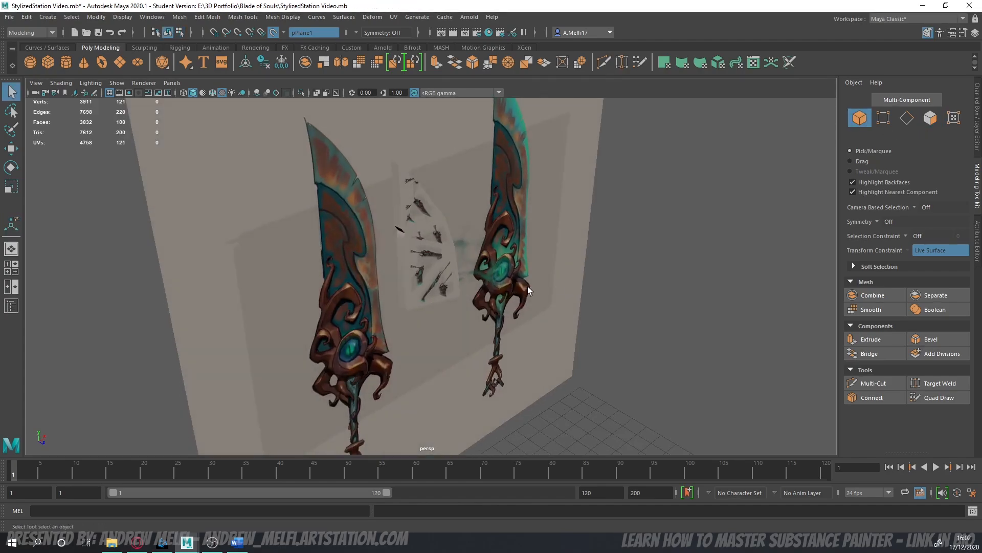
- Remove the extruded blade mesh from the scene and turn off the live surface
{"action": "right_click_drag", "start_coordinate": [420, 253], "coordinate": [481, 514]}
{"action": "left_click", "coordinate": [702, 395]}
{"action": "scroll", "coordinate": [702, 395], "scroll_direction": "down", "scroll_amount": 3}
{"action": "left_click_drag", "start_coordinate": [703, 395], "coordinate": [658, 383], "text": "alt"}
{"action": "scroll", "coordinate": [658, 383], "scroll_direction": "up", "scroll_amount": 2}
{"action": "left_click_drag", "start_coordinate": [521, 345], "coordinate": [349, 292], "text": "alt"}
{"action": "left_click", "coordinate": [422, 264]}
{"action": "middle_click_drag", "start_coordinate": [355, 285], "coordinate": [373, 275], "text": "alt"}
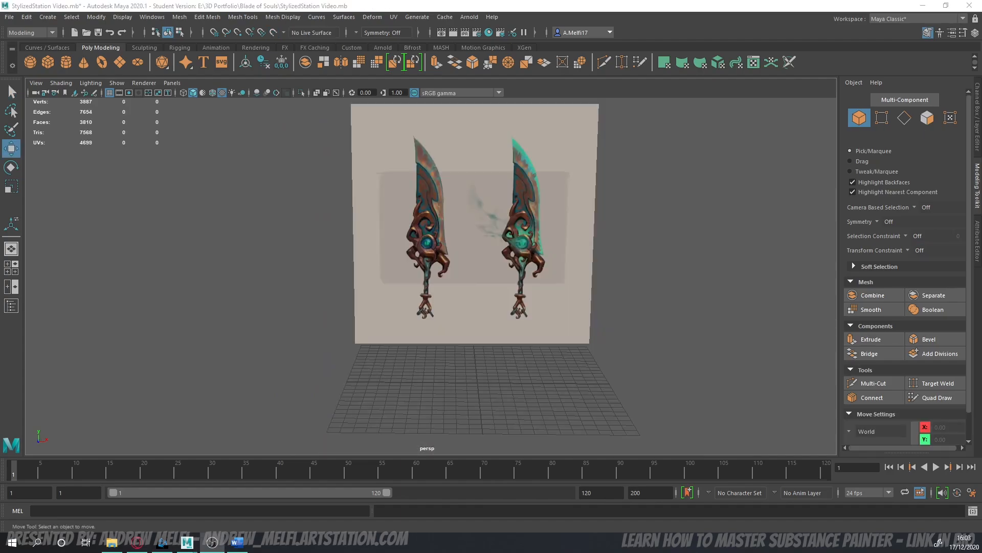
- Create a polygon cube and raise it to about Y 17, level with the sword blades
{"action": "left_click_drag", "start_coordinate": [675, 329], "coordinate": [658, 331], "text": "alt"}
{"action": "middle_click_drag", "start_coordinate": [527, 235], "coordinate": [505, 256], "text": "alt"}
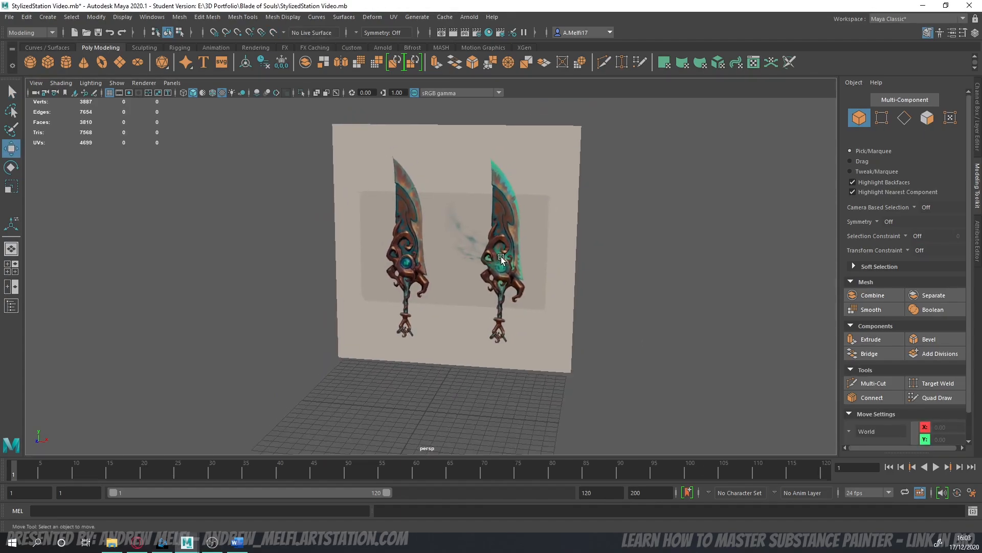
{"action": "left_click_drag", "start_coordinate": [505, 256], "coordinate": [558, 238], "text": "alt"}
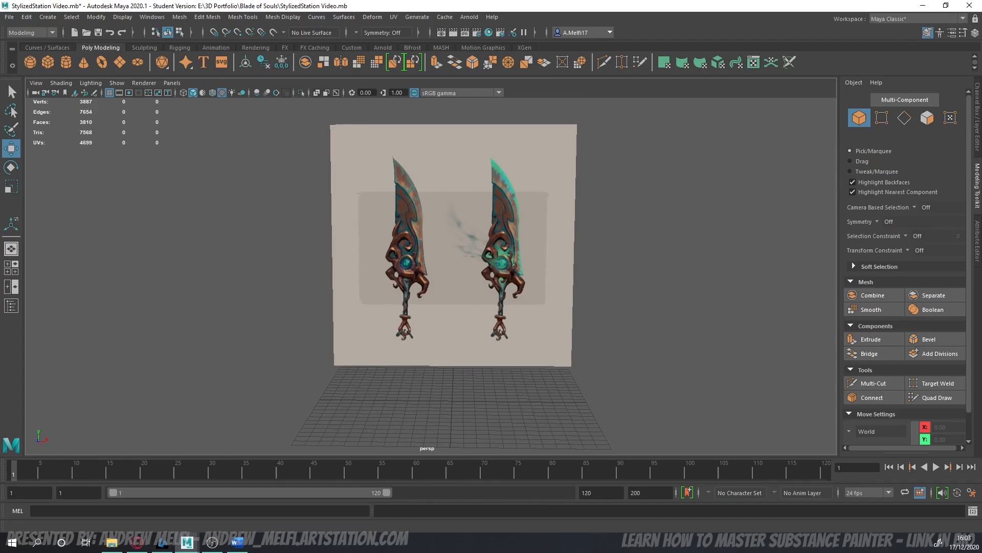
{"action": "left_click", "coordinate": [62, 64]}
{"action": "scroll", "coordinate": [368, 246], "scroll_direction": "down", "scroll_amount": 3}
{"action": "right_click_drag", "start_coordinate": [459, 364], "coordinate": [532, 512]}
{"action": "left_click_drag", "start_coordinate": [511, 452], "coordinate": [530, 377], "text": "alt"}
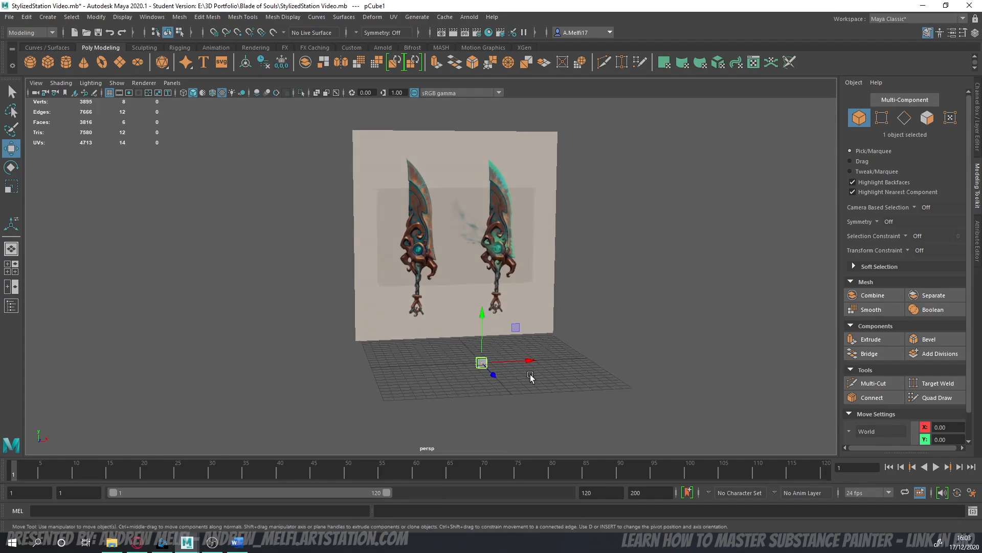
{"action": "left_click_drag", "start_coordinate": [484, 347], "coordinate": [465, 190]}
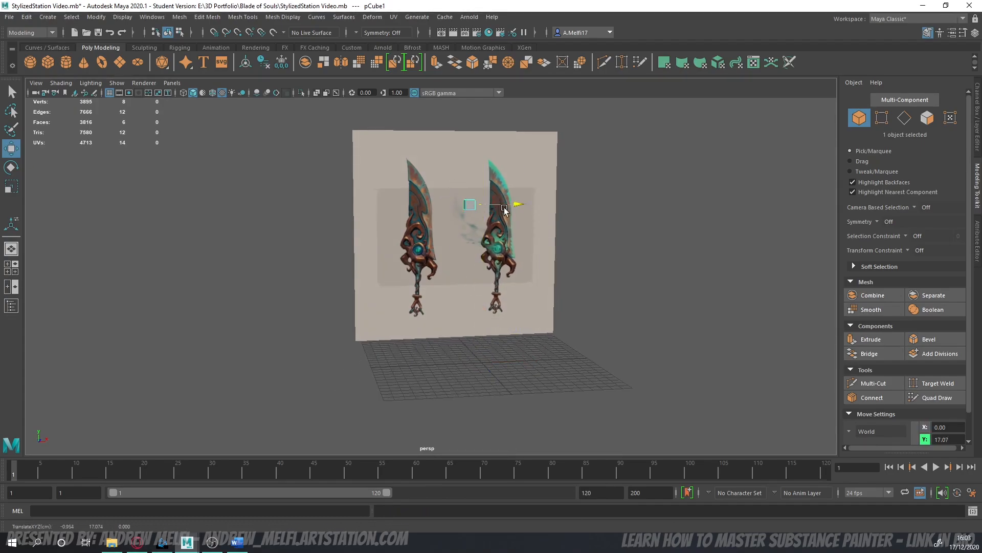
- In the front view, position the cube over the left sword's blade tip, at about X -5.8, Y 21.3
{"action": "key", "text": "space"}
{"action": "key", "text": "space"}
{"action": "scroll", "coordinate": [370, 291], "scroll_direction": "up", "scroll_amount": 7}
{"action": "middle_click_drag", "start_coordinate": [394, 225], "coordinate": [427, 308], "text": "alt"}
{"action": "left_click_drag", "start_coordinate": [519, 300], "coordinate": [371, 134]}
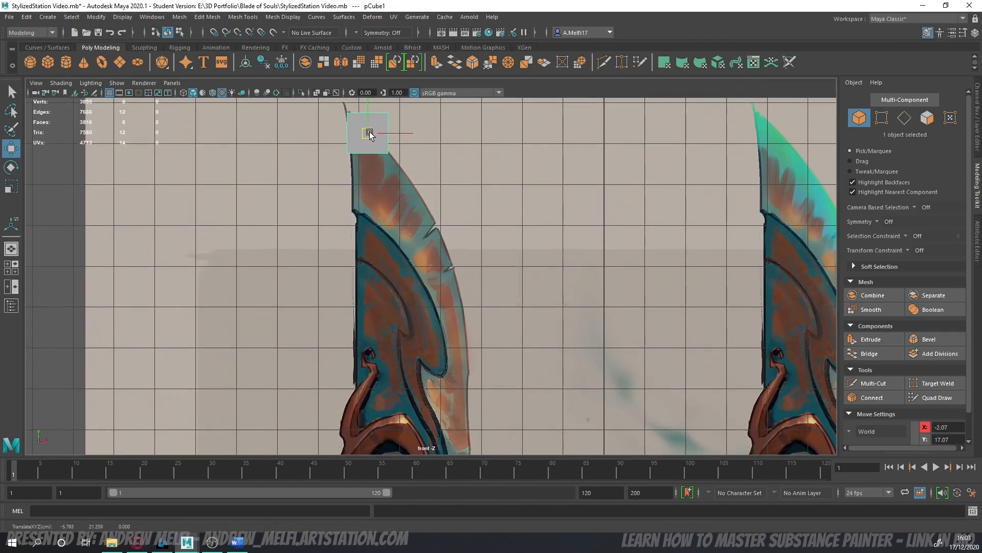
- Set the cube's Subdivisions Width and Subdivisions Height to 3
{"action": "left_click", "coordinate": [978, 236]}
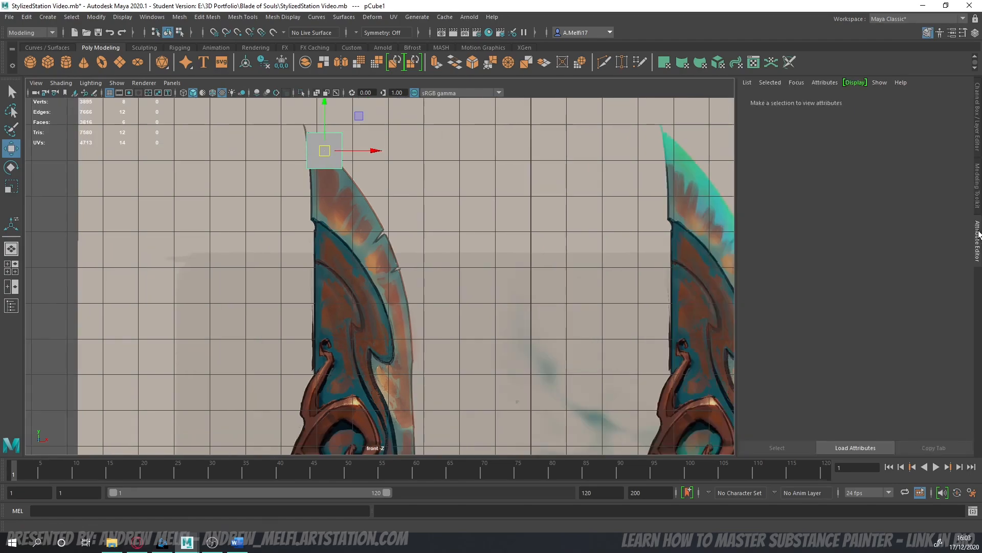
{"action": "left_click", "coordinate": [844, 101]}
{"action": "middle_click_drag", "start_coordinate": [386, 272], "coordinate": [391, 287], "text": "alt"}
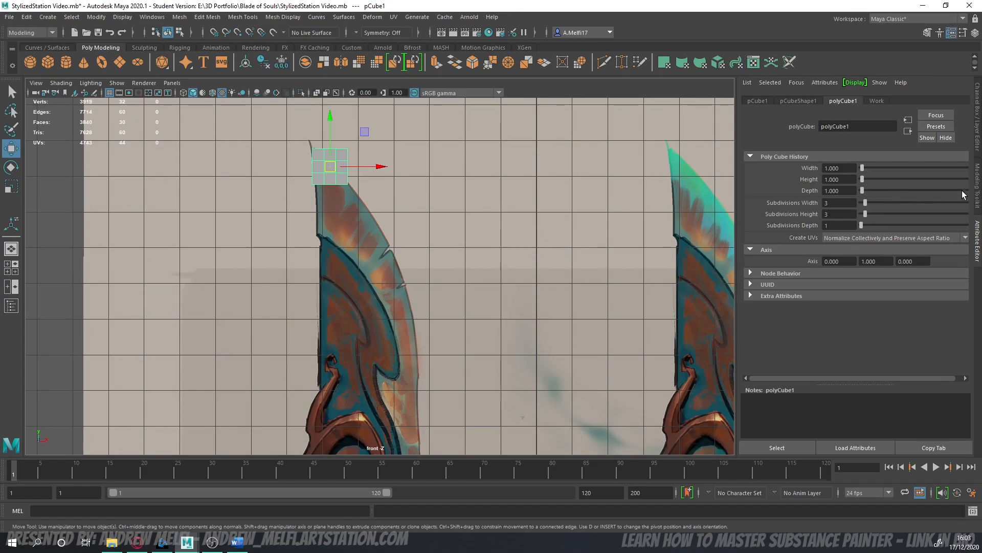
- Move the cube's lower corner vertices on the cutting-edge side down to the first notch in the left blade
{"action": "left_click", "coordinate": [980, 188]}
{"action": "left_click", "coordinate": [886, 118]}
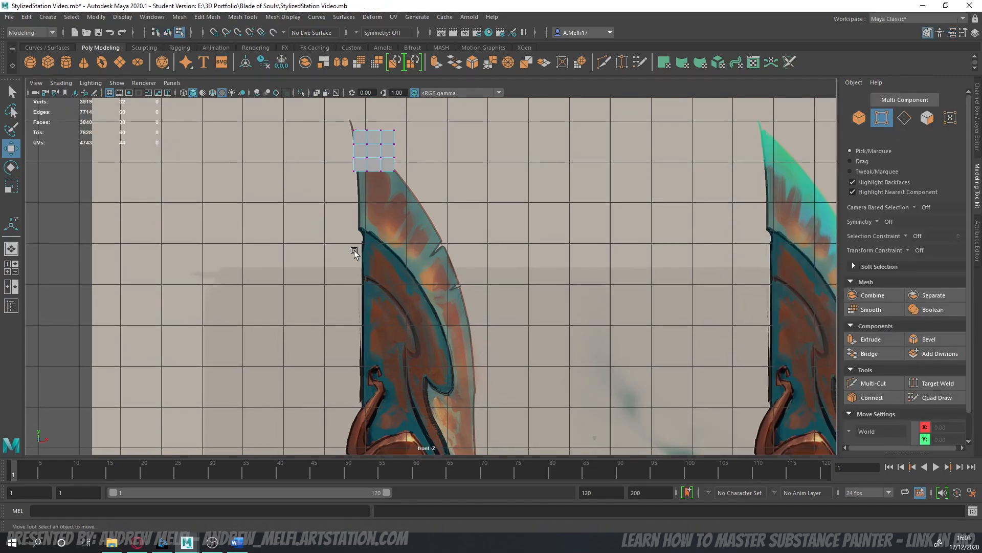
{"action": "middle_click_drag", "start_coordinate": [355, 250], "coordinate": [374, 296], "text": "alt"}
{"action": "scroll", "coordinate": [394, 305], "scroll_direction": "up", "scroll_amount": 1}
{"action": "scroll", "coordinate": [394, 305], "scroll_direction": "up", "scroll_amount": 1}
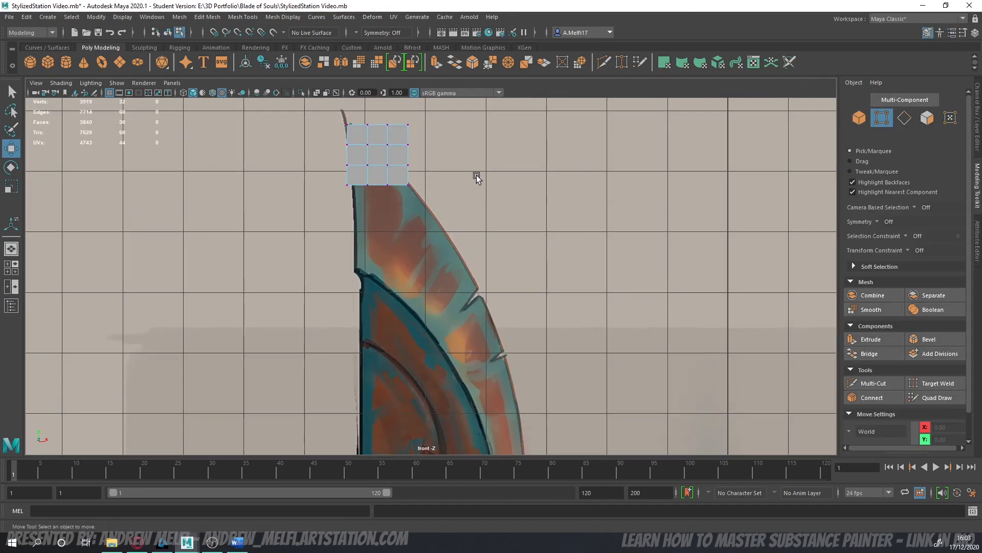
{"action": "left_click_drag", "start_coordinate": [396, 195], "coordinate": [477, 284]}
- Move the cube's remaining bottom vertices down the blade, placing the corner at the back-edge notch and lining up the two middle pairs
{"action": "left_click", "coordinate": [384, 183]}
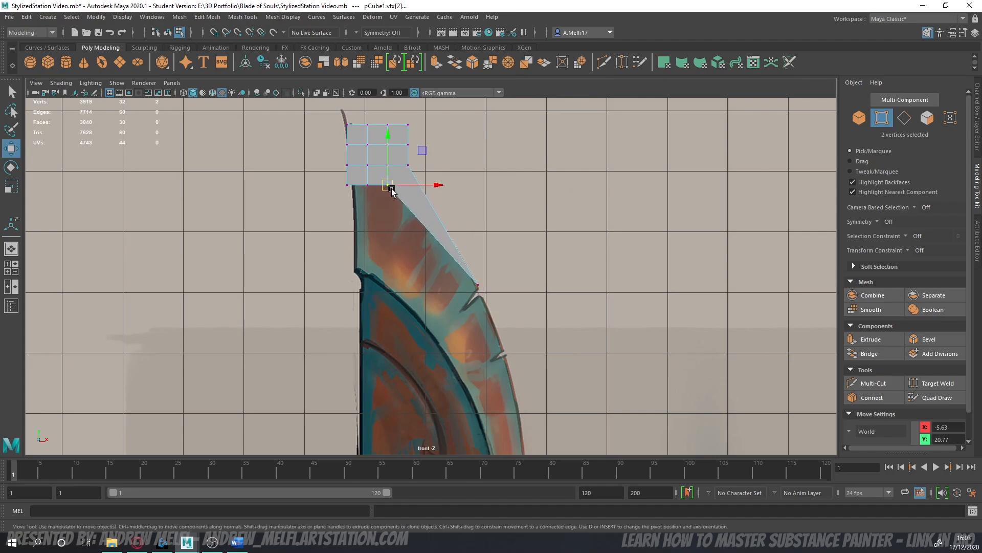
{"action": "left_click_drag", "start_coordinate": [383, 183], "coordinate": [419, 264]}
{"action": "left_click", "coordinate": [361, 181]}
{"action": "left_click_drag", "start_coordinate": [361, 180], "coordinate": [385, 254]}
{"action": "left_click", "coordinate": [346, 184]}
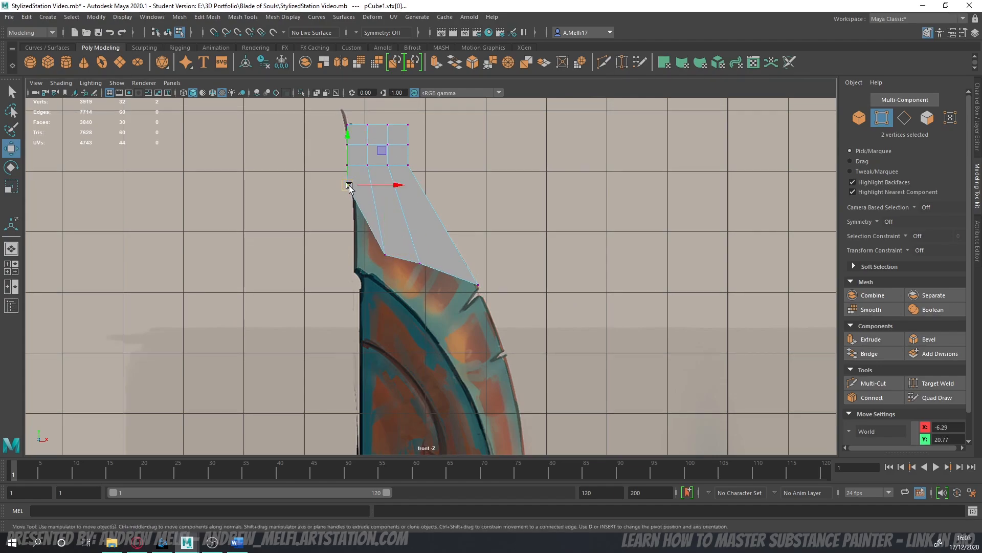
{"action": "left_click_drag", "start_coordinate": [346, 184], "coordinate": [387, 263]}
{"action": "left_click", "coordinate": [385, 254]}
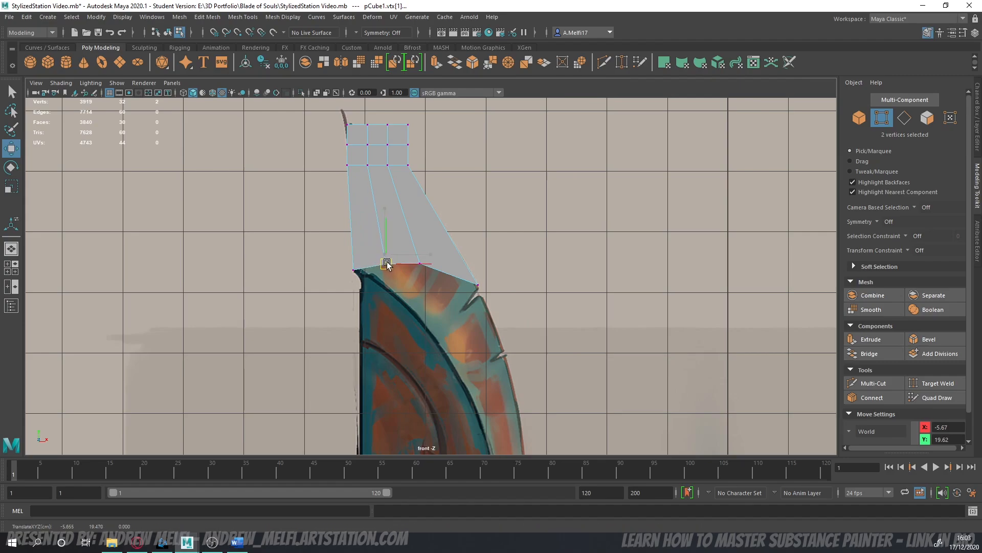
{"action": "left_click", "coordinate": [420, 264]}
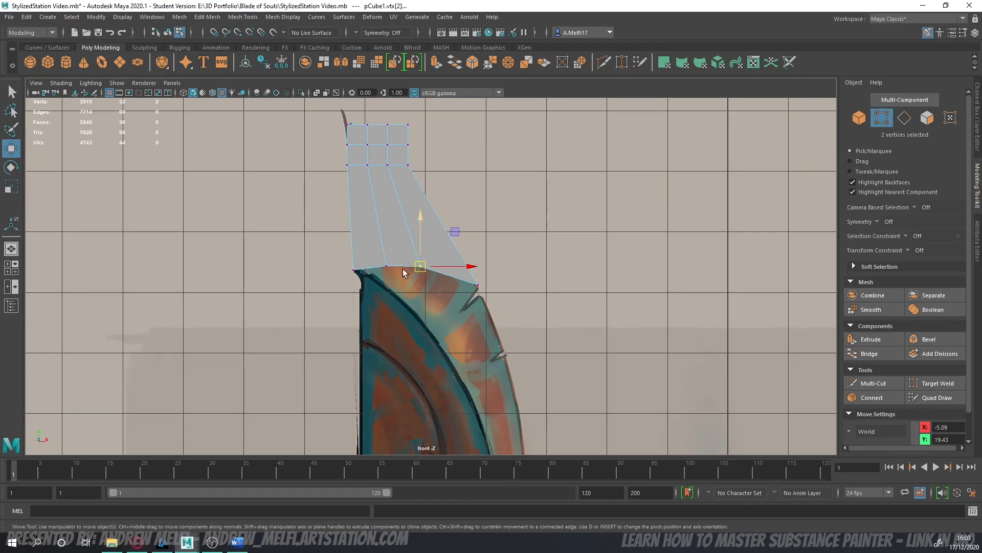
- Select the three faces on the underside of the cube mesh in the perspective view and return to the front view
{"action": "left_click", "coordinate": [928, 117]}
{"action": "key", "text": "space"}
{"action": "key", "text": "space"}
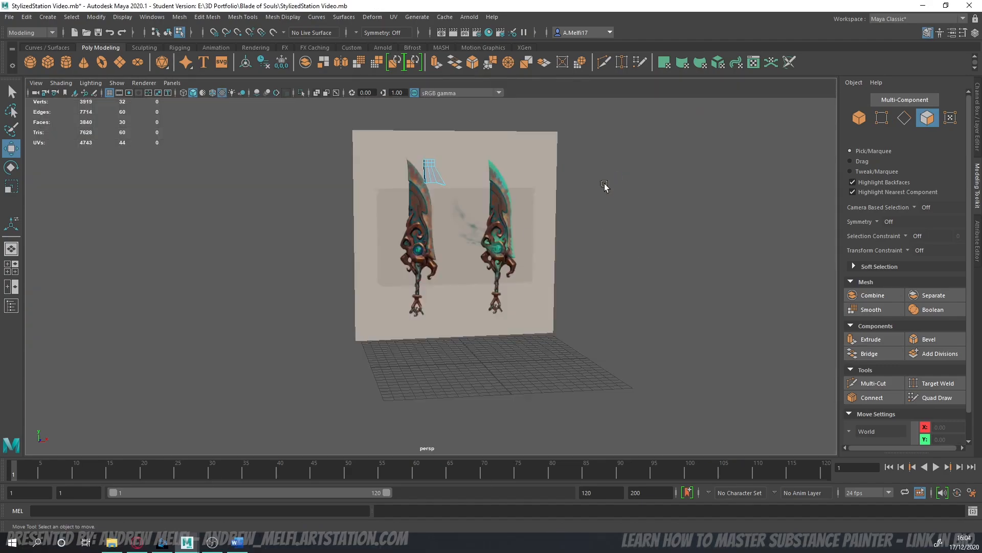
{"action": "left_click_drag", "start_coordinate": [474, 281], "coordinate": [400, 220], "text": "alt"}
{"action": "scroll", "coordinate": [399, 220], "scroll_direction": "up", "scroll_amount": 3}
{"action": "middle_click_drag", "start_coordinate": [399, 220], "coordinate": [386, 382], "text": "alt"}
{"action": "scroll", "coordinate": [386, 383], "scroll_direction": "up", "scroll_amount": 2}
{"action": "left_click_drag", "start_coordinate": [386, 382], "coordinate": [392, 364], "text": "alt"}
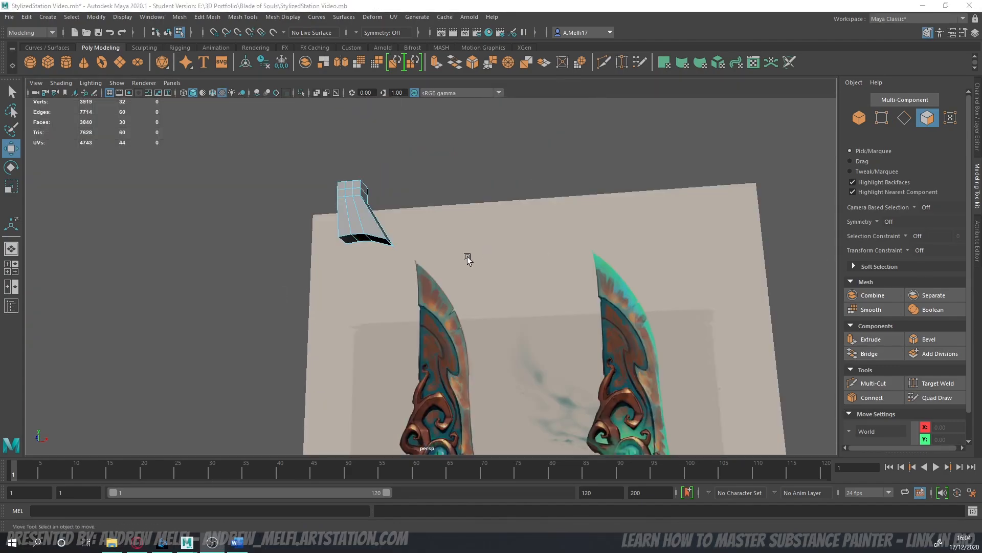
{"action": "left_click_drag", "start_coordinate": [183, 302], "coordinate": [192, 285], "text": "alt"}
{"action": "scroll", "coordinate": [337, 192], "scroll_direction": "up", "scroll_amount": 1}
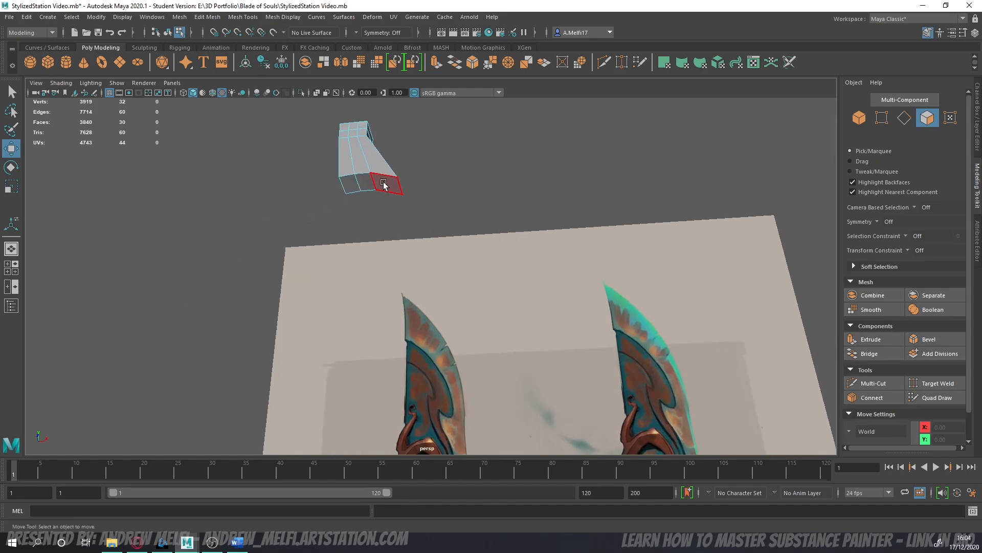
{"action": "left_click", "coordinate": [384, 184]}
{"action": "left_click", "coordinate": [365, 183], "text": "shift"}
{"action": "left_click", "coordinate": [353, 185], "text": "shift"}
{"action": "left_click_drag", "start_coordinate": [328, 239], "coordinate": [315, 279], "text": "alt"}
{"action": "key", "text": "space"}
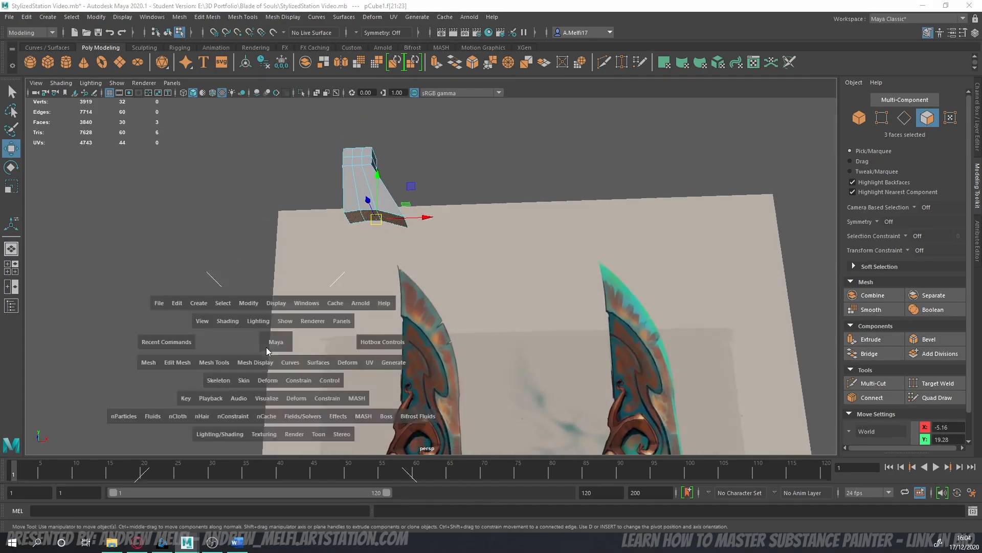
{"action": "key", "text": "space"}
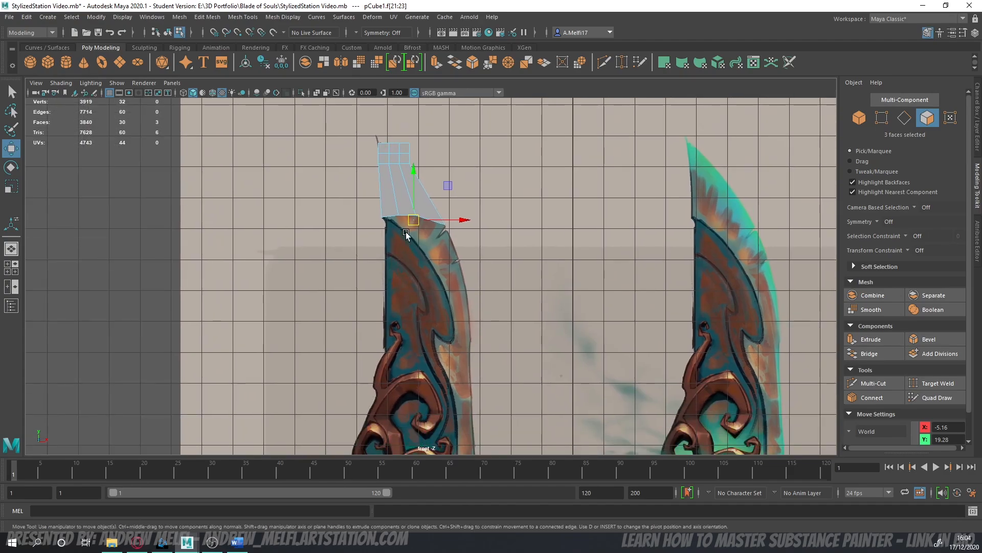
- Extrude the three bottom faces down the blade to about Y 17.4 and align them with the blade's edges
{"action": "left_click_drag", "start_coordinate": [414, 221], "coordinate": [474, 279], "text": "shift"}
{"action": "key", "text": "r"}
{"action": "key", "text": "w"}
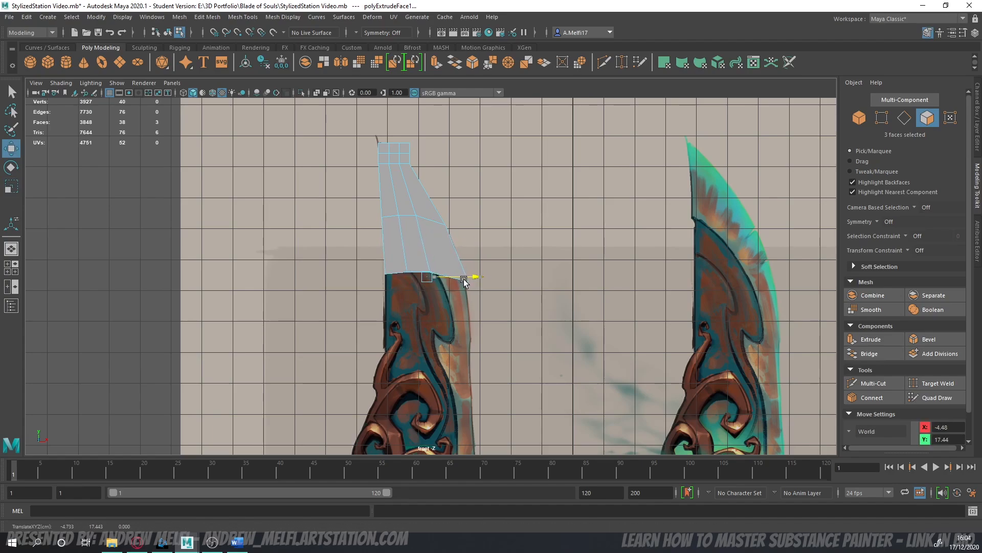
{"action": "key", "text": "r"}
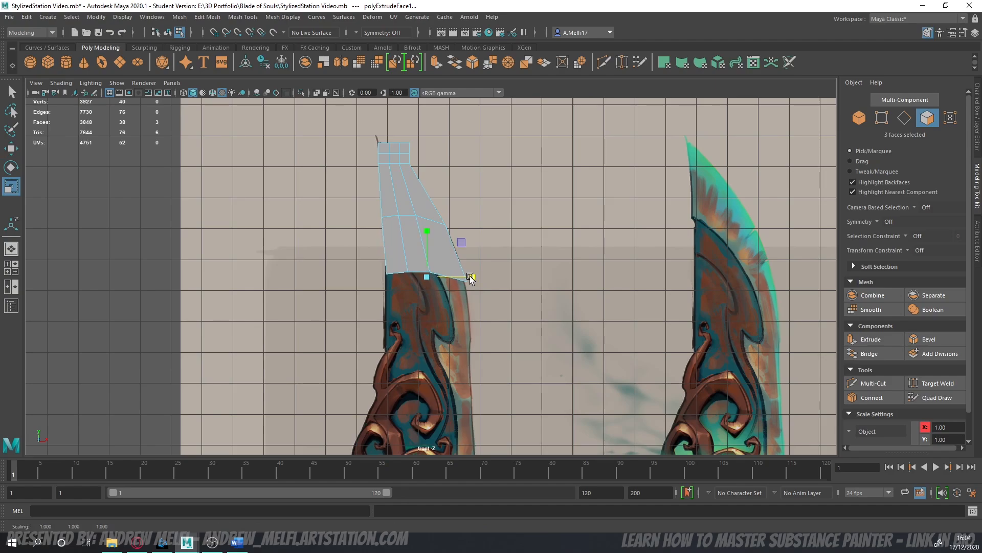
{"action": "key", "text": "w"}
{"action": "middle_click_drag", "start_coordinate": [451, 307], "coordinate": [441, 256], "text": "alt"}
{"action": "scroll", "coordinate": [441, 256], "scroll_direction": "up", "scroll_amount": 1}
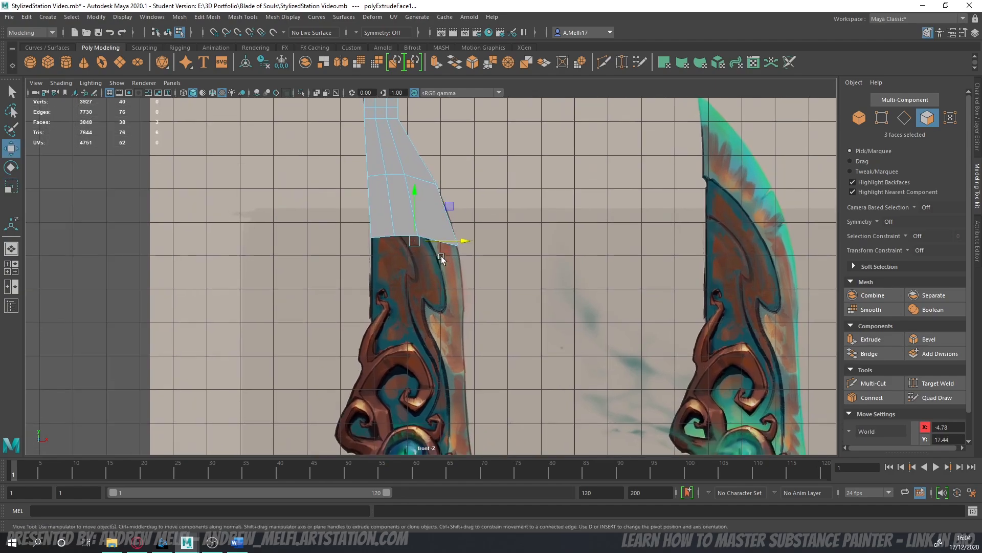
- Extrude the bottom faces two more sections down to about Y 13.3, adjusting each section's scale and position to the blade's width
{"action": "left_click_drag", "start_coordinate": [416, 242], "coordinate": [448, 381], "text": "shift"}
{"action": "key", "text": "r"}
{"action": "key", "text": "w"}
{"action": "key", "text": "r"}
{"action": "key", "text": "w"}
{"action": "key", "text": "r"}
{"action": "key", "text": "w"}
{"action": "middle_click_drag", "start_coordinate": [445, 381], "coordinate": [436, 265], "text": "alt"}
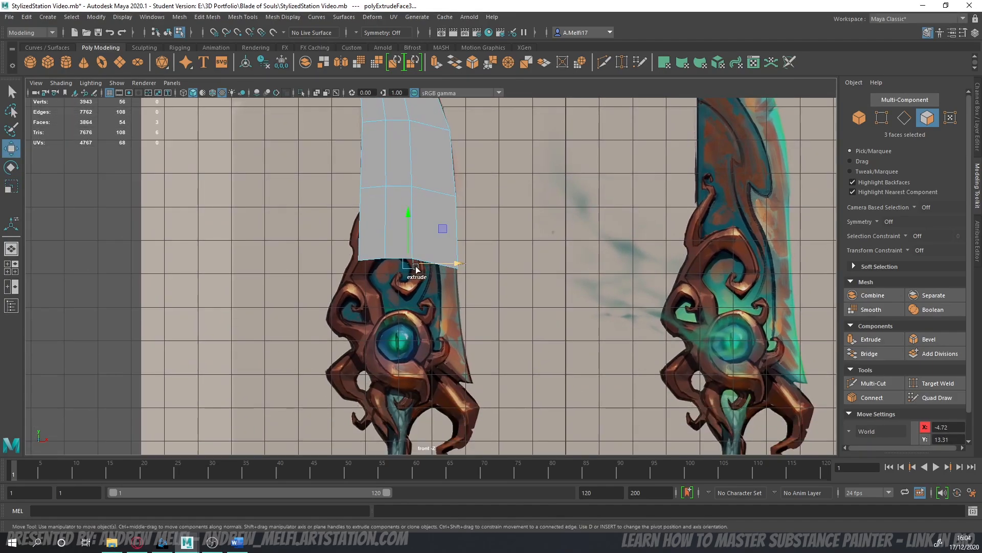
- Extrude the three bottom faces one more section down, to the top of the round gem on the guard
{"action": "left_click_drag", "start_coordinate": [409, 263], "coordinate": [432, 317], "text": "shift"}
{"action": "key", "text": "r"}
{"action": "left_click", "coordinate": [882, 118]}
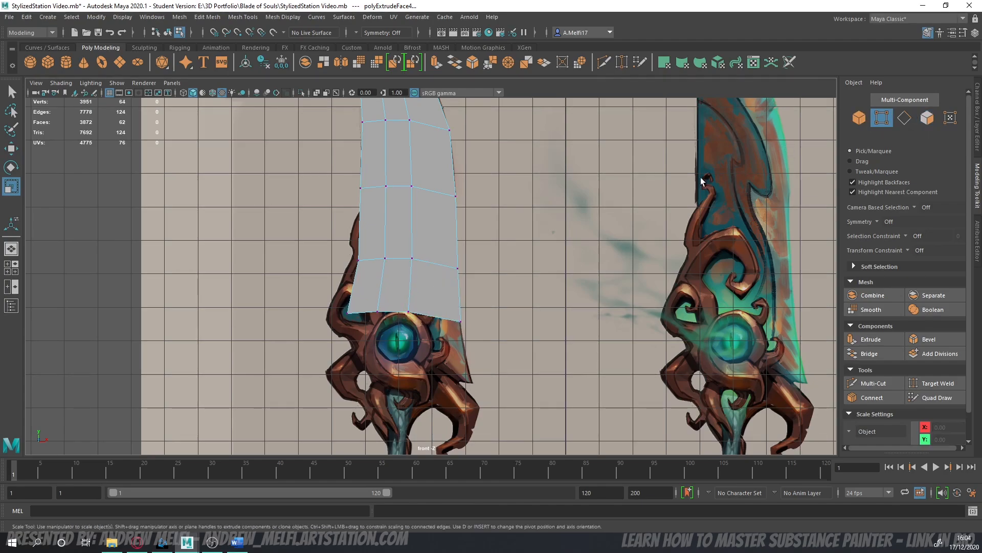
- Move the four bottom vertex pairs down to the blade's slanted lower edge, placing the front corner at about X -2.81, Y 9.73
{"action": "key", "text": "w"}
{"action": "mouse_move", "coordinate": [325, 296]}
{"action": "left_mouse_down"}
{"action": "mouse_move", "coordinate": [357, 328]}
{"action": "mouse_move", "coordinate": [338, 302]}
{"action": "mouse_move", "coordinate": [326, 306]}
{"action": "left_mouse_up"}
{"action": "scroll", "coordinate": [382, 330], "scroll_direction": "up", "scroll_amount": 3}
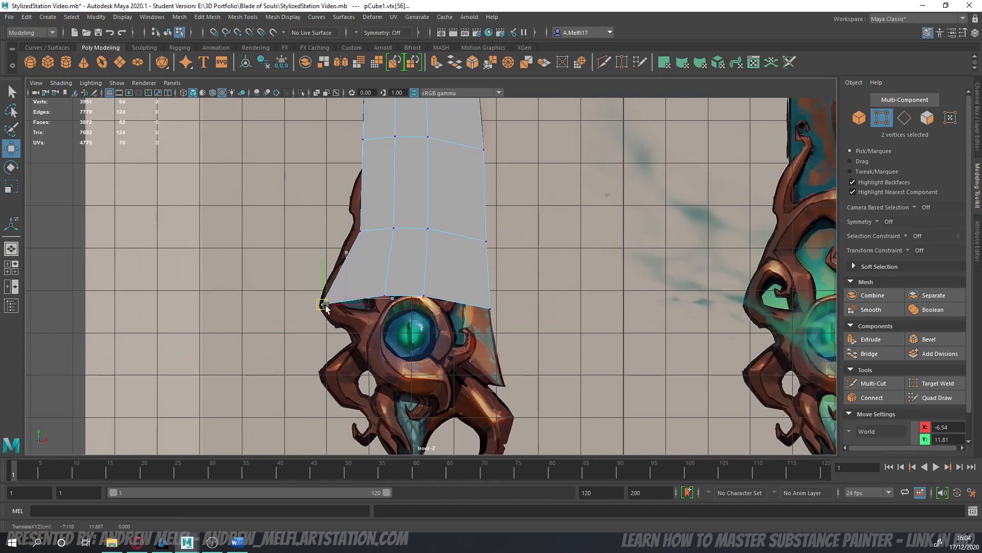
{"action": "left_click_drag", "start_coordinate": [374, 286], "coordinate": [381, 336]}
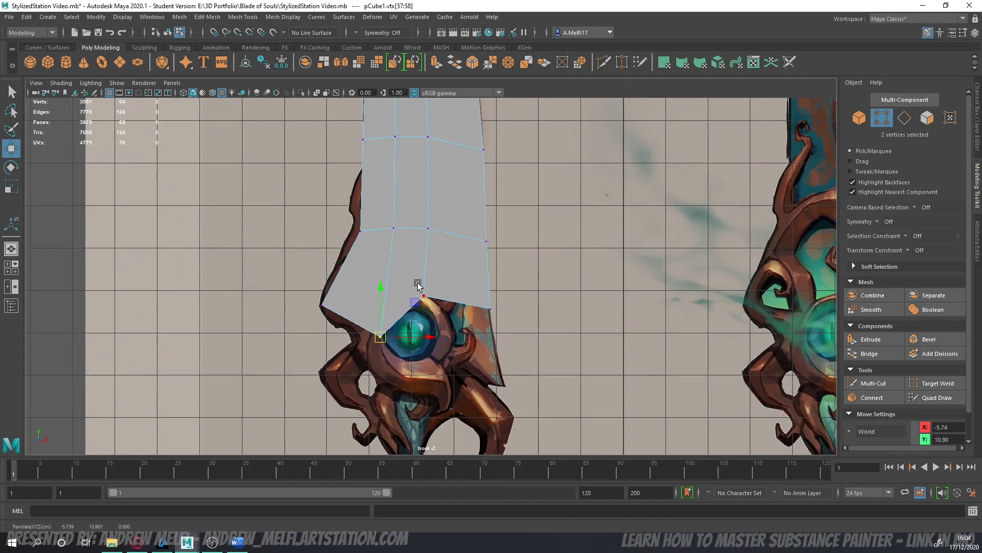
{"action": "left_click_drag", "start_coordinate": [417, 284], "coordinate": [434, 348]}
{"action": "left_click_drag", "start_coordinate": [479, 299], "coordinate": [508, 391]}
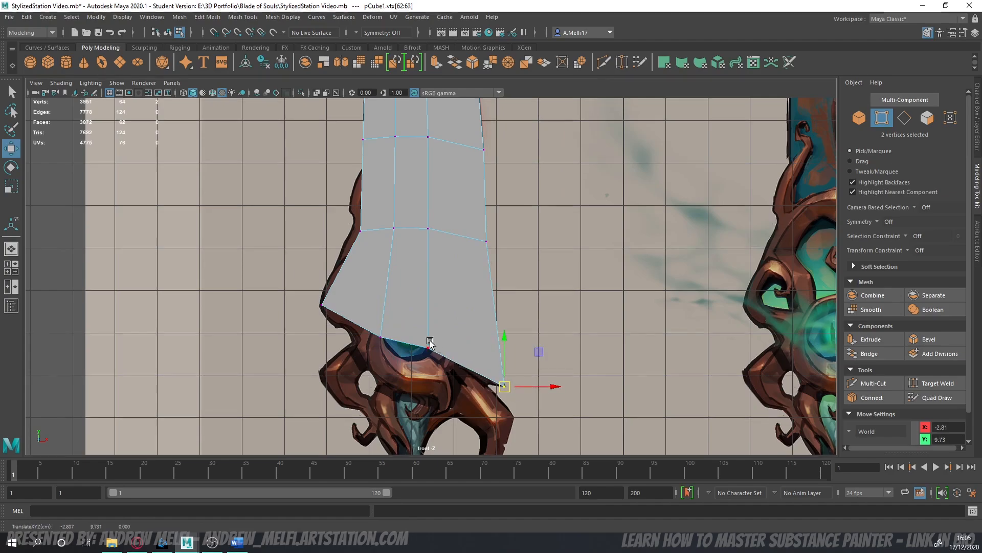
{"action": "left_click_drag", "start_coordinate": [421, 339], "coordinate": [435, 356]}
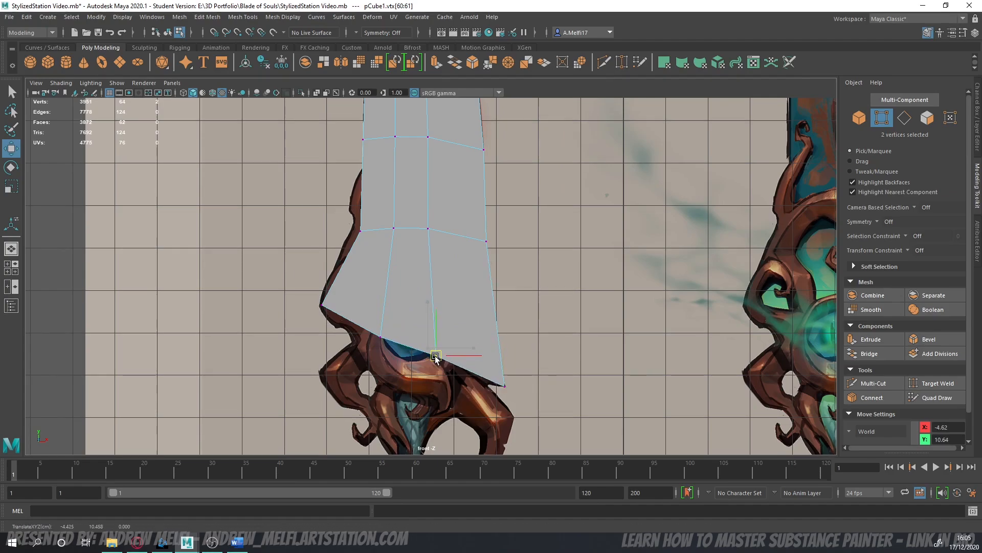
{"action": "left_click", "coordinate": [857, 116]}
- Delete the middle horizontal edge loop of the block at the blade's tip together with its vertices
{"action": "scroll", "coordinate": [401, 290], "scroll_direction": "down", "scroll_amount": 10}
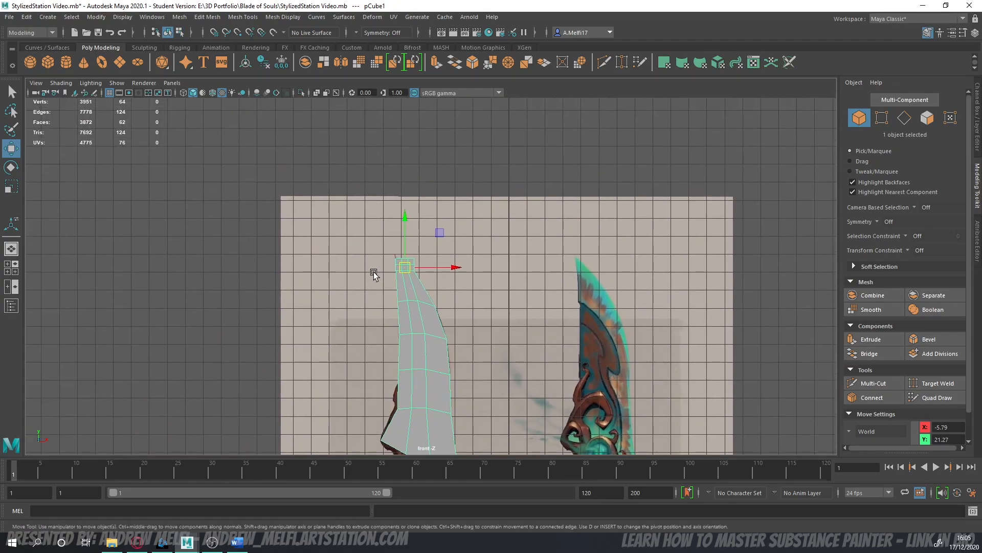
{"action": "scroll", "coordinate": [374, 272], "scroll_direction": "up", "scroll_amount": 5}
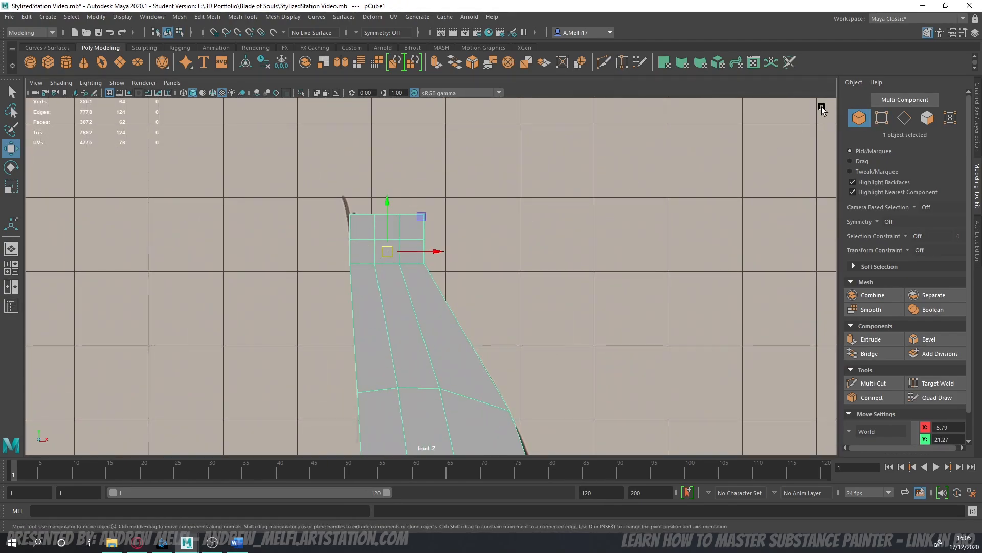
{"action": "left_click", "coordinate": [904, 119]}
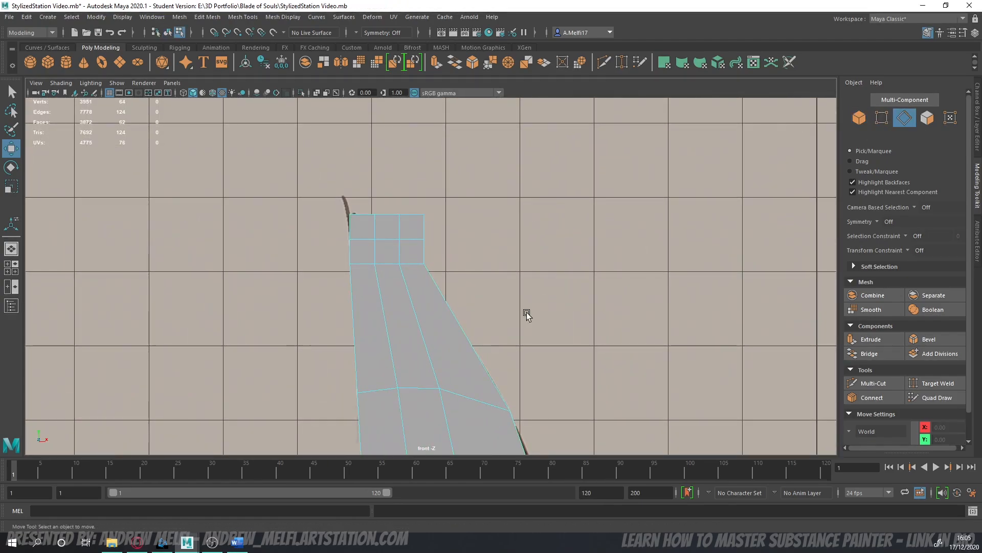
{"action": "left_click", "coordinate": [881, 118]}
{"action": "left_click", "coordinate": [905, 118]}
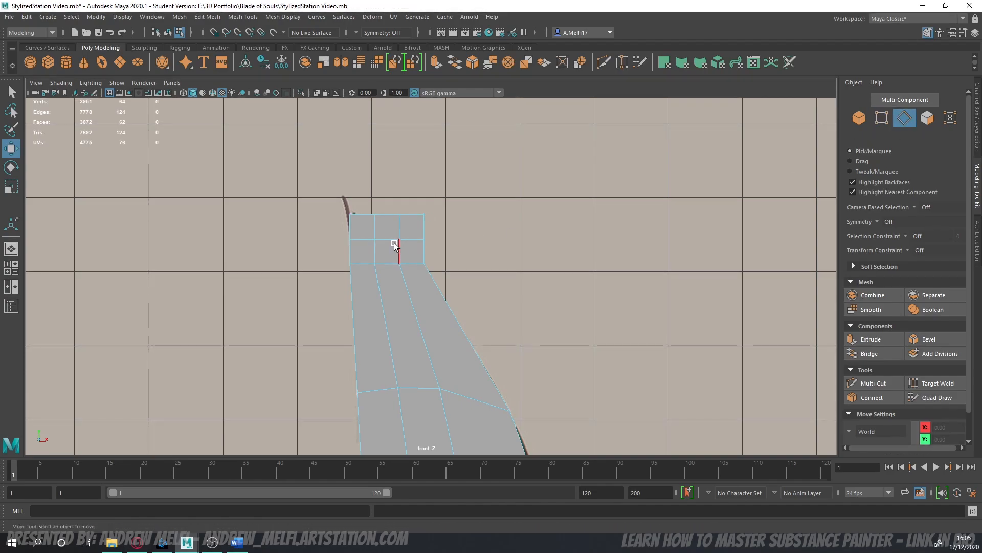
{"action": "double_click", "coordinate": [398, 239]}
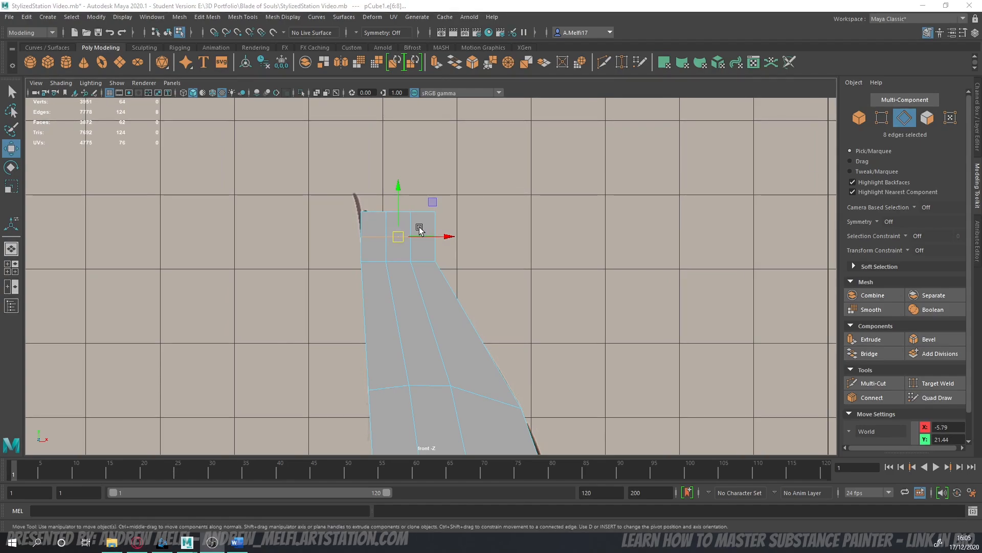
{"action": "left_click", "coordinate": [427, 253]}
{"action": "double_click", "coordinate": [399, 243]}
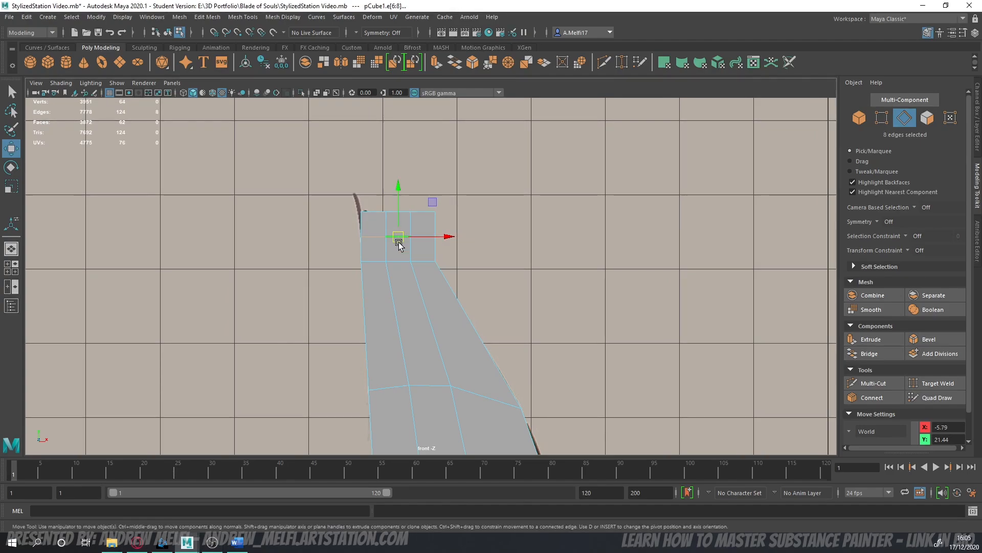
{"action": "key", "text": "ctrl+Delete"}
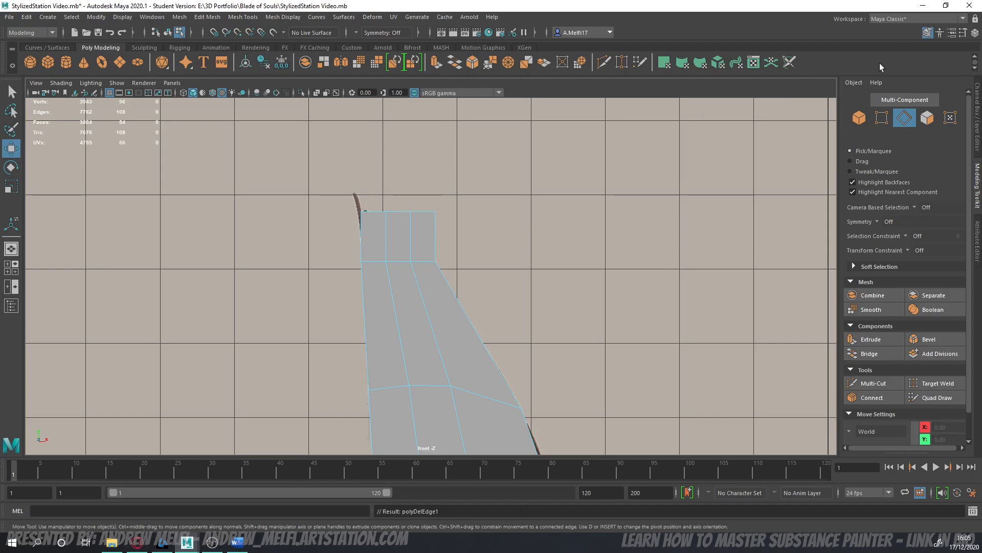
{"action": "left_click", "coordinate": [882, 118]}
- Undo the edge loop deletion and reselect the blade mesh instead of the reference plane
{"action": "key", "text": "ctrl+z"}
{"action": "key", "text": "ctrl+z"}
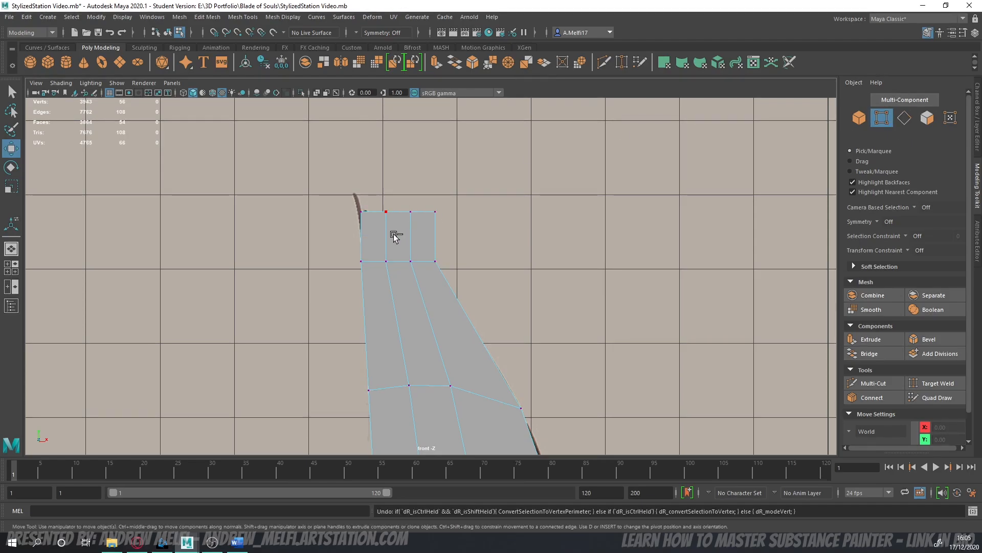
{"action": "left_click", "coordinate": [527, 259]}
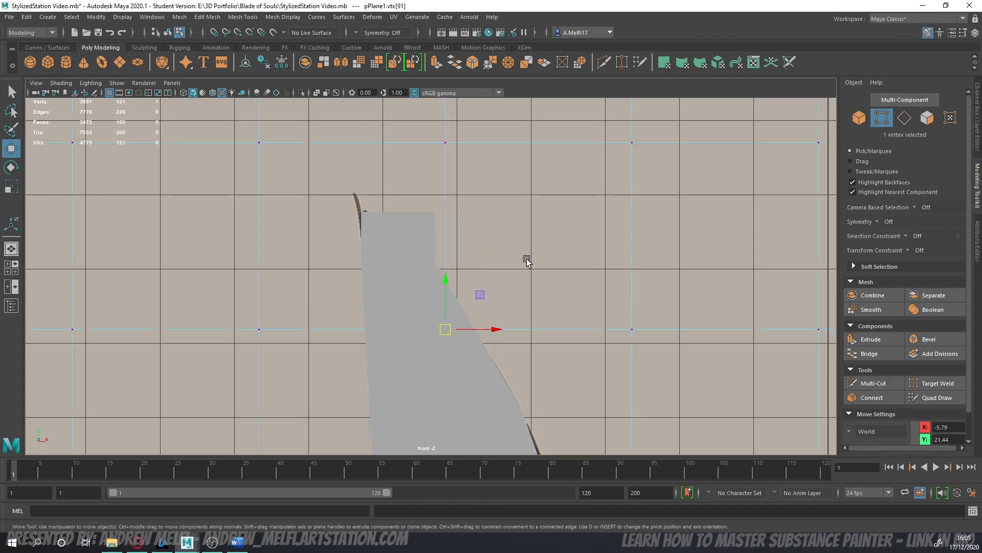
{"action": "left_click", "coordinate": [859, 118]}
{"action": "left_click", "coordinate": [473, 341]}
- Try deleting only the edges of the tip block's middle loop, check the vertices there, and undo the deletion
{"action": "left_click", "coordinate": [904, 118]}
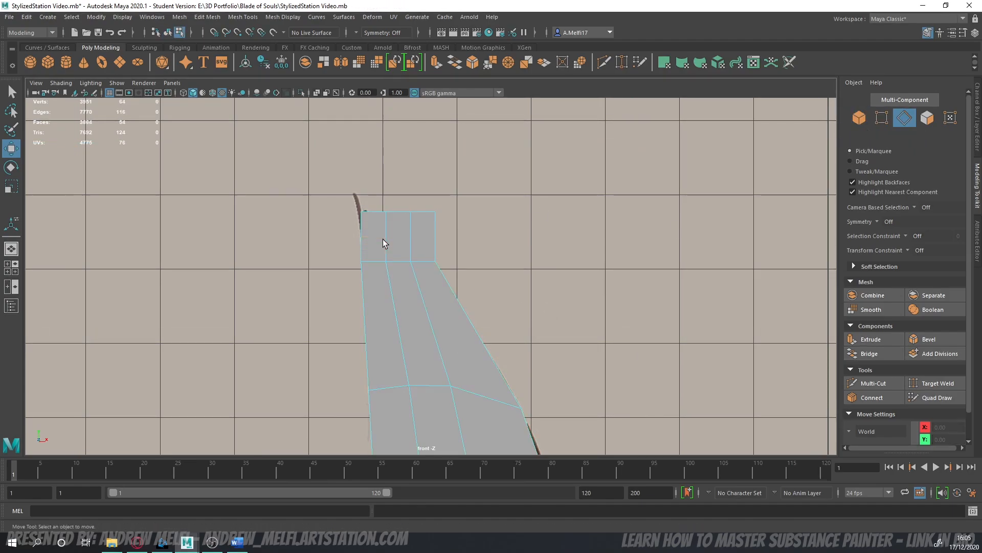
{"action": "left_click", "coordinate": [882, 118]}
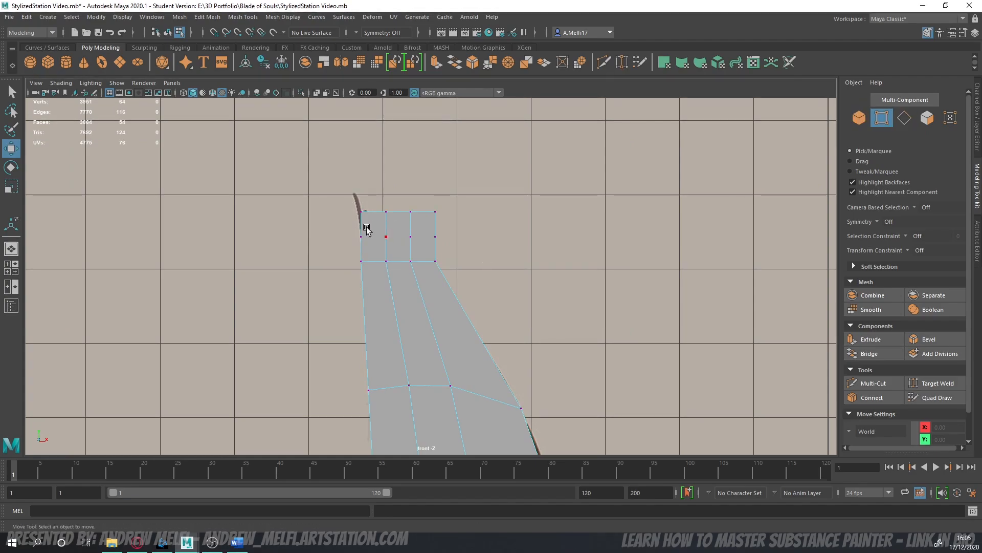
{"action": "left_click_drag", "start_coordinate": [461, 244], "coordinate": [462, 244]}
{"action": "key", "text": "ctrl+z"}
{"action": "key", "text": "ctrl+z"}
{"action": "key", "text": "ctrl+z"}
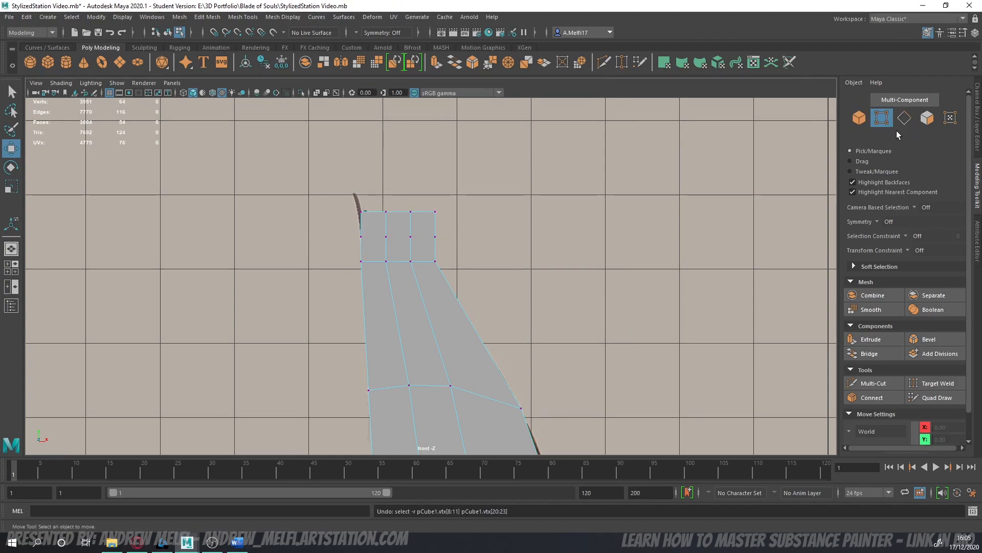
- Delete the tip block's middle edge loop with its vertices and pull the block's upper front corner vertices down toward the cutting edge
{"action": "left_click", "coordinate": [903, 119]}
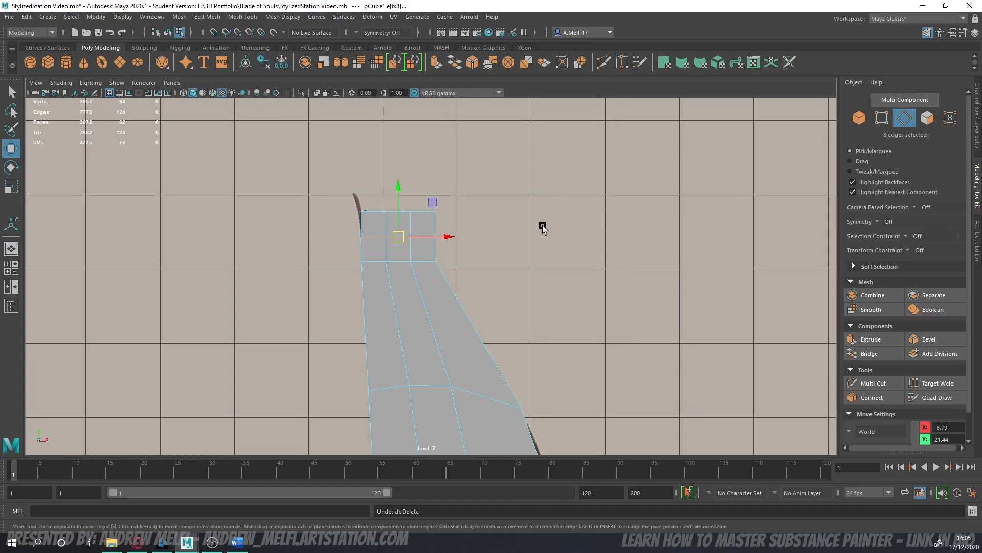
{"action": "key", "text": "Delete"}
{"action": "left_click", "coordinate": [882, 118]}
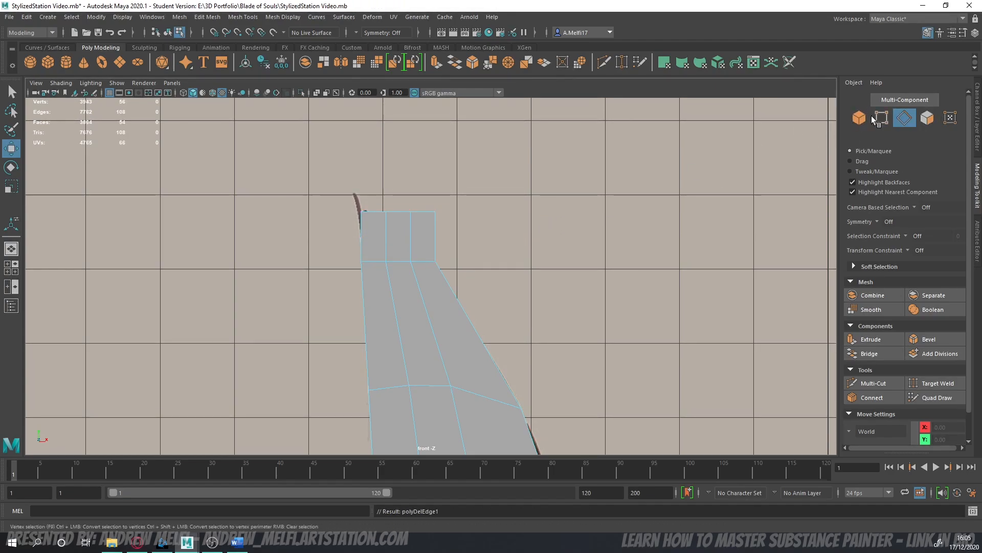
{"action": "left_click_drag", "start_coordinate": [429, 203], "coordinate": [444, 270]}
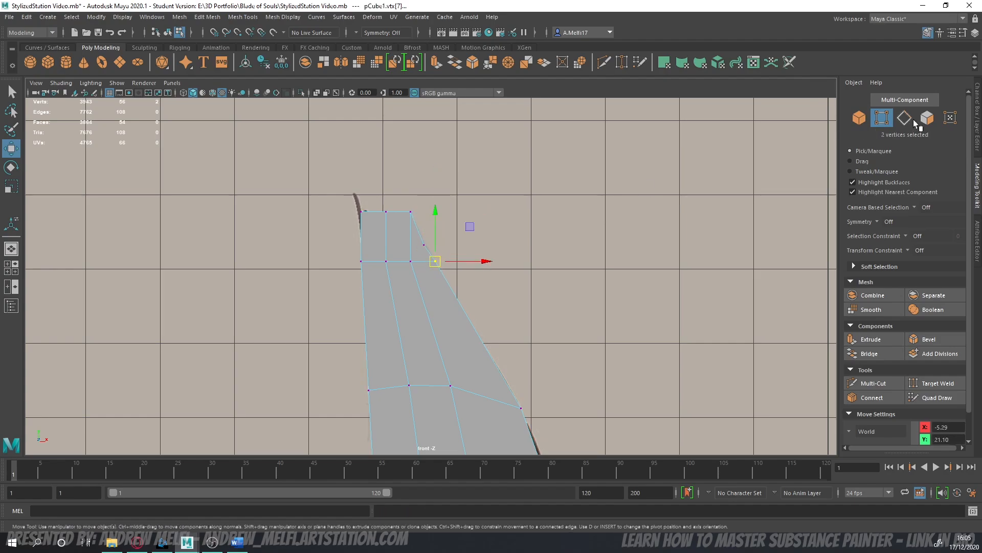
- Delete the edge loop at the base of the tip block with its vertices, and select the front corner vertex pair
{"action": "left_click", "coordinate": [907, 120]}
{"action": "double_click", "coordinate": [429, 260]}
{"action": "key", "text": "Delete"}
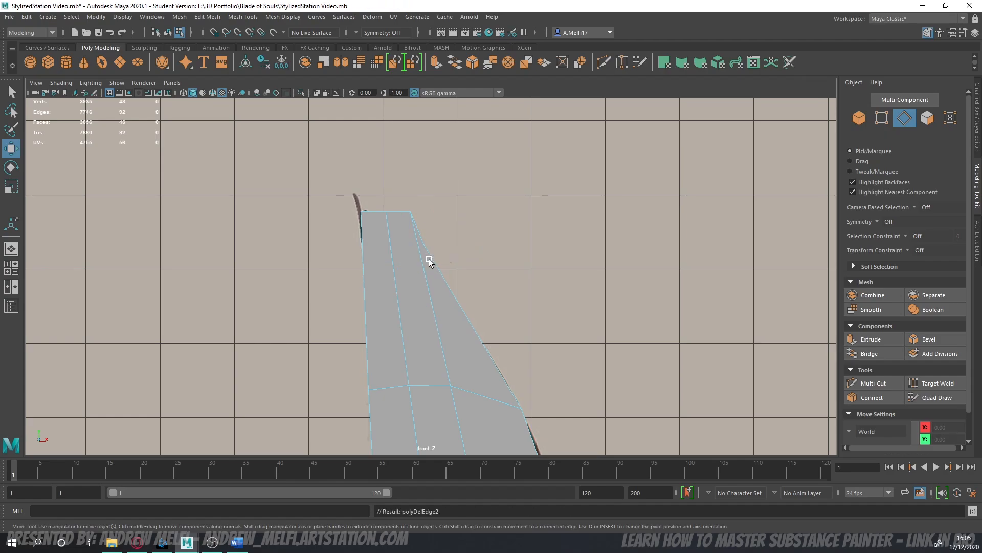
{"action": "left_click", "coordinate": [882, 120]}
{"action": "middle_click_drag", "start_coordinate": [439, 257], "coordinate": [420, 187], "text": "alt"}
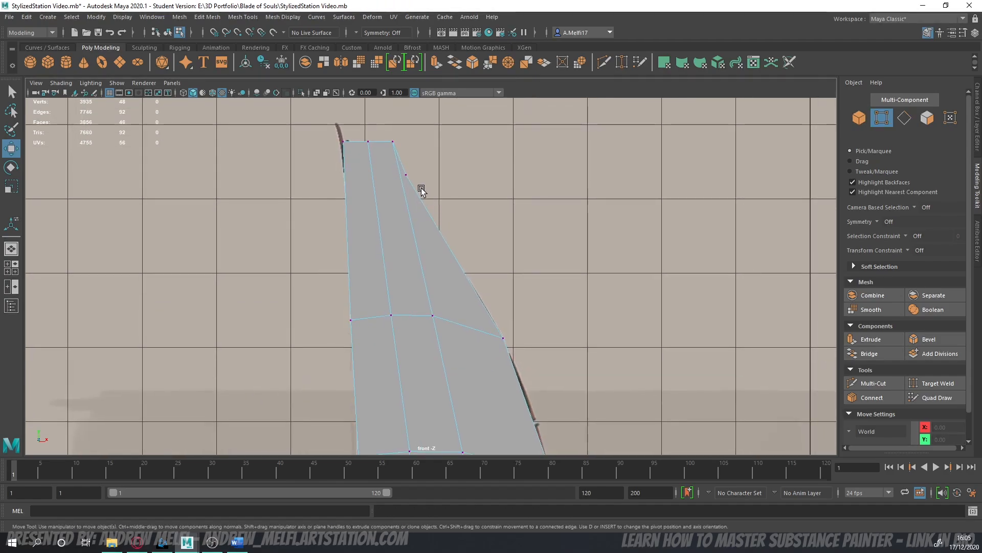
{"action": "left_click_drag", "start_coordinate": [390, 165], "coordinate": [428, 193]}
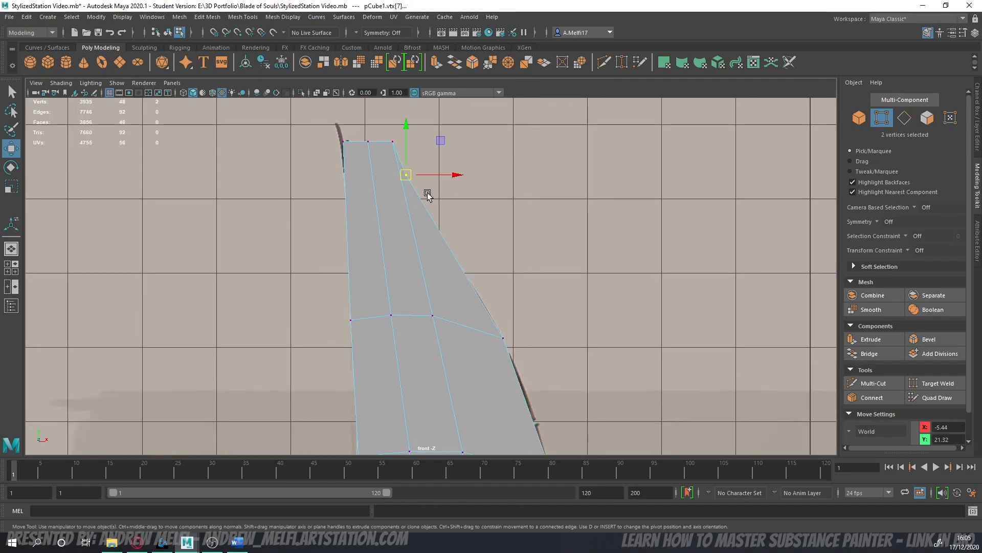
- Raise the Transparency of the blade's Work Lambert material to about three quarters so the concept art shows through
{"action": "left_click", "coordinate": [862, 118]}
{"action": "scroll", "coordinate": [510, 294], "scroll_direction": "down", "scroll_amount": 8}
{"action": "middle_click_drag", "start_coordinate": [479, 343], "coordinate": [477, 232], "text": "alt"}
{"action": "scroll", "coordinate": [477, 232], "scroll_direction": "down", "scroll_amount": 1}
{"action": "mouse_move", "coordinate": [477, 270]}
{"action": "middle_mouse_down", "text": "alt"}
{"action": "mouse_move", "coordinate": [476, 221]}
{"action": "mouse_move", "coordinate": [476, 263]}
{"action": "middle_mouse_up", "text": "alt"}
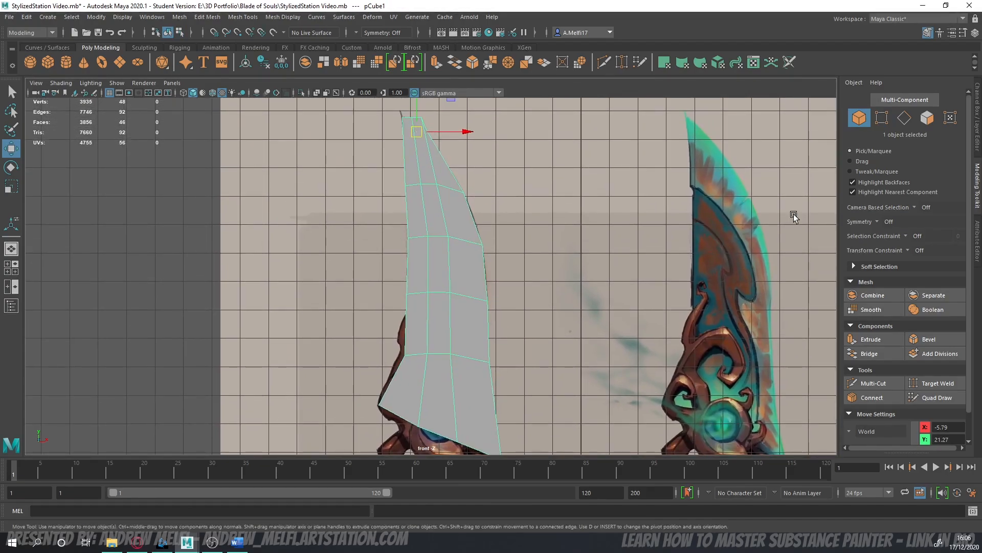
{"action": "left_click", "coordinate": [977, 236]}
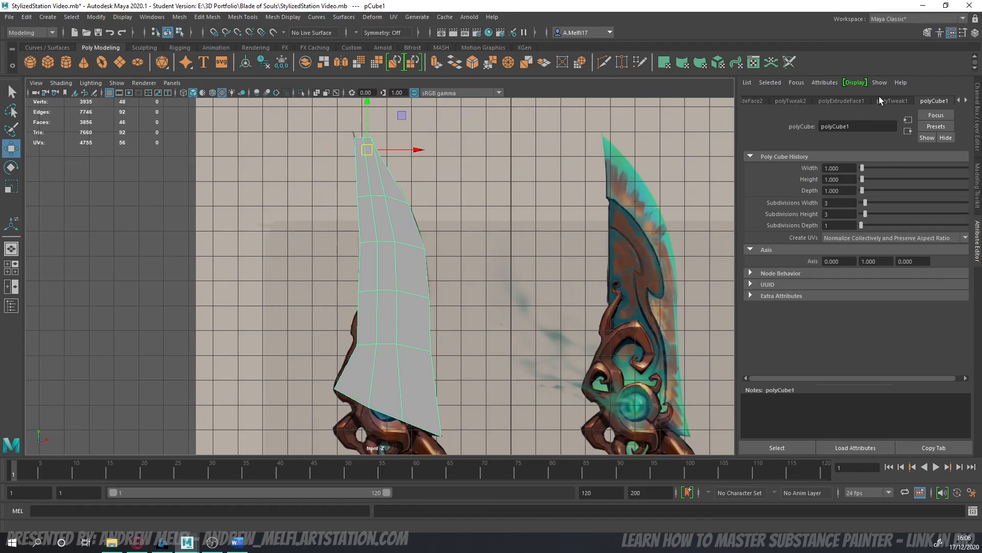
{"action": "left_click", "coordinate": [964, 101]}
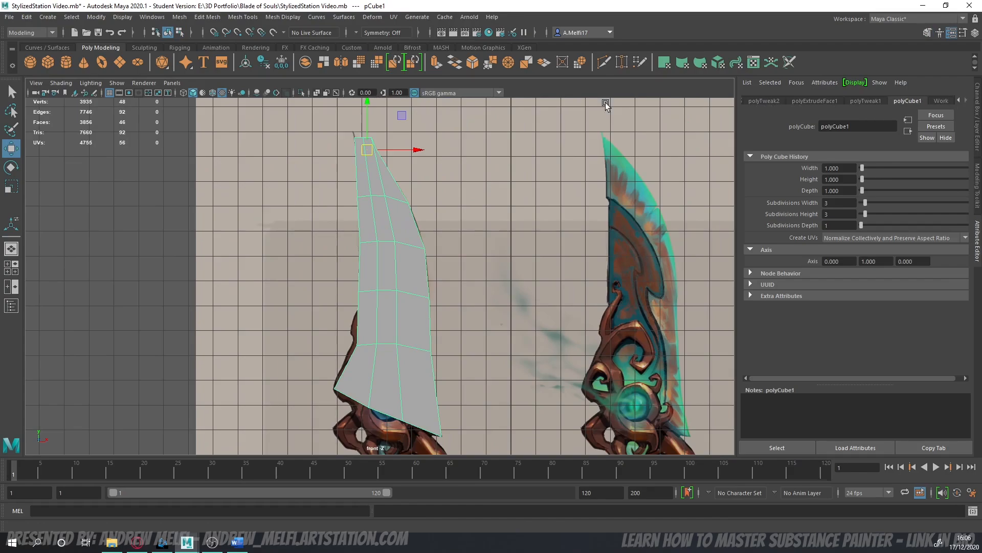
{"action": "left_click", "coordinate": [942, 100]}
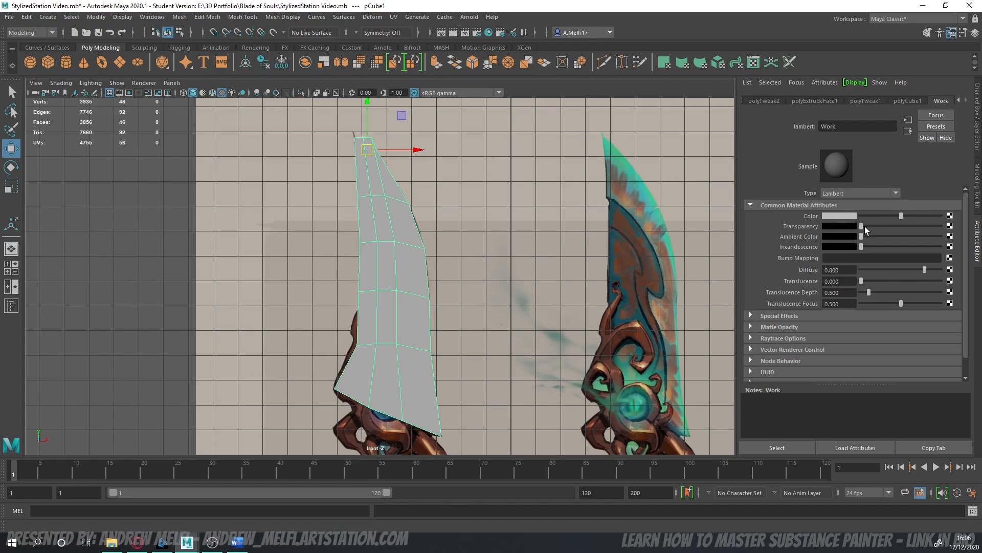
{"action": "left_click_drag", "start_coordinate": [861, 226], "coordinate": [921, 228]}
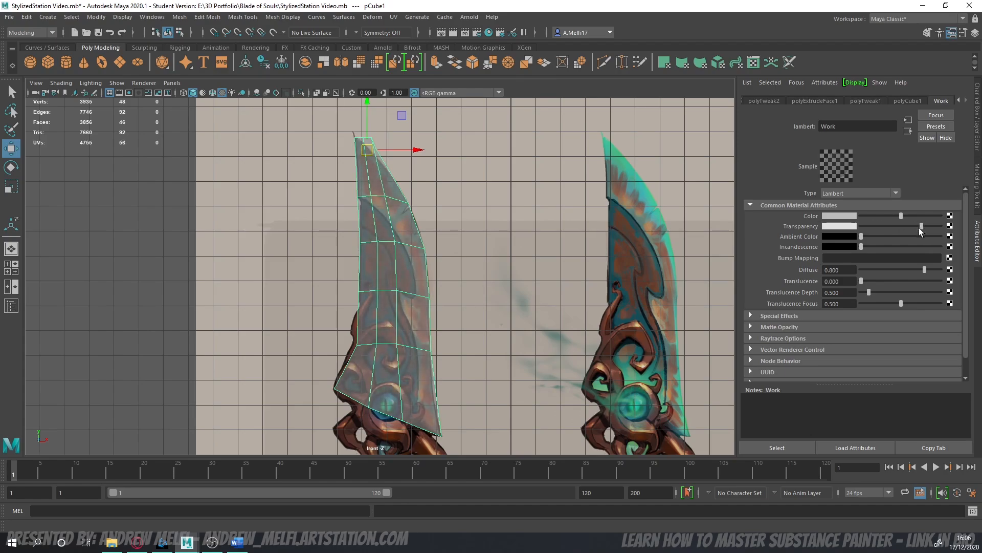
- Move the tip's front vertex pairs down along the curved cutting edge, placing the outermost pair at about X -4.74, Y 20.13
{"action": "scroll", "coordinate": [468, 263], "scroll_direction": "up", "scroll_amount": 8}
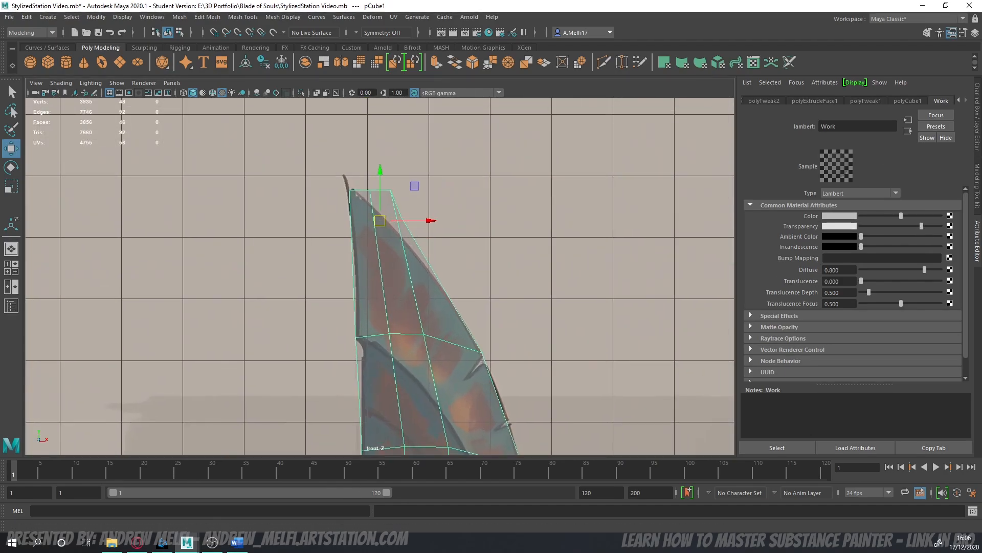
{"action": "left_click", "coordinate": [978, 176]}
{"action": "left_click", "coordinate": [882, 119]}
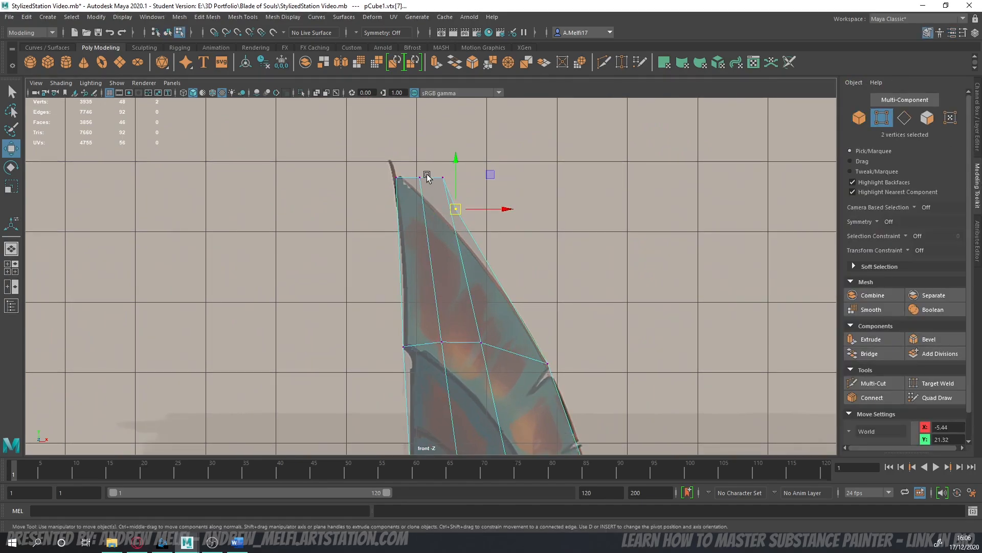
{"action": "left_click_drag", "start_coordinate": [443, 179], "coordinate": [485, 266]}
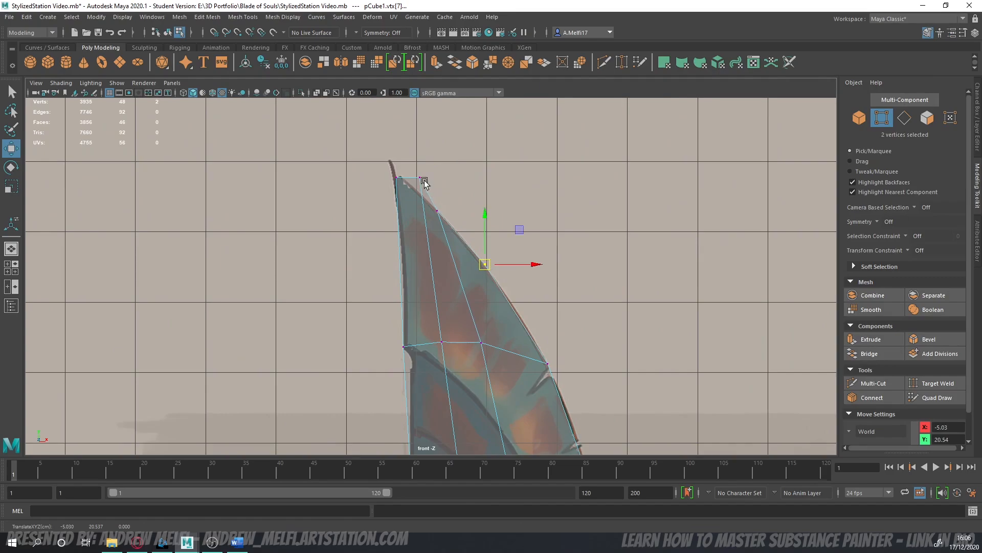
{"action": "left_click_drag", "start_coordinate": [413, 170], "coordinate": [427, 186]}
{"action": "mouse_move", "coordinate": [420, 178]}
{"action": "left_mouse_down"}
{"action": "mouse_move", "coordinate": [418, 189]}
{"action": "mouse_move", "coordinate": [447, 221]}
{"action": "left_mouse_up"}
{"action": "left_click_drag", "start_coordinate": [438, 212], "coordinate": [499, 287]}
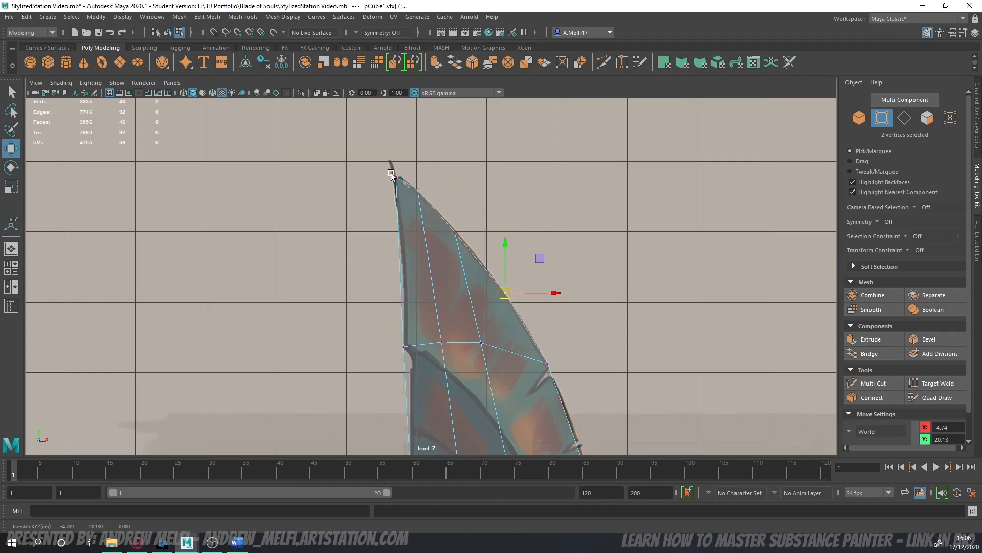
{"action": "left_click_drag", "start_coordinate": [391, 175], "coordinate": [398, 181]}
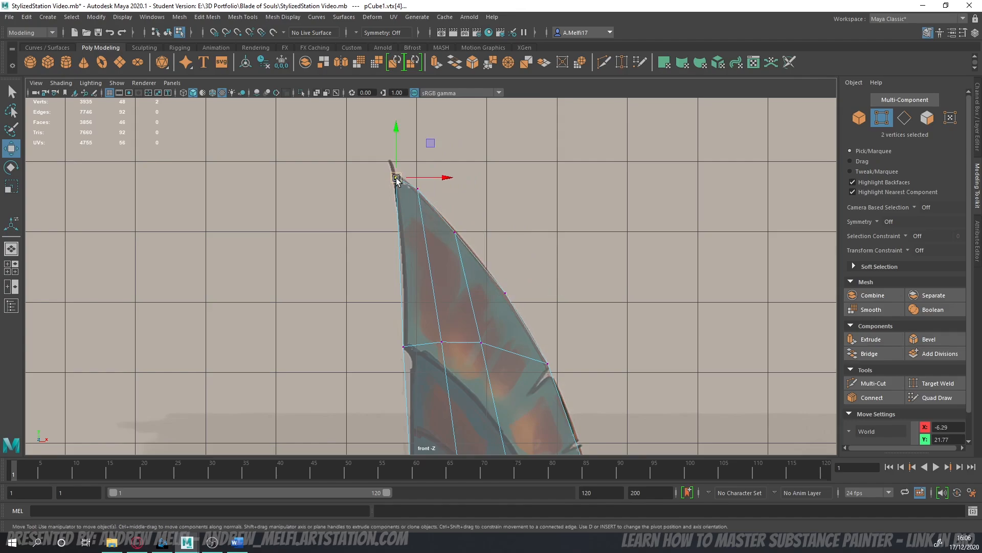
- Insert an edge loop across the middle of the blade's flared base section with Multi-Cut
{"action": "left_click", "coordinate": [861, 120]}
{"action": "scroll", "coordinate": [595, 286], "scroll_direction": "down", "scroll_amount": 7}
{"action": "middle_click_drag", "start_coordinate": [535, 409], "coordinate": [510, 297], "text": "alt"}
{"action": "scroll", "coordinate": [507, 296], "scroll_direction": "up", "scroll_amount": 4}
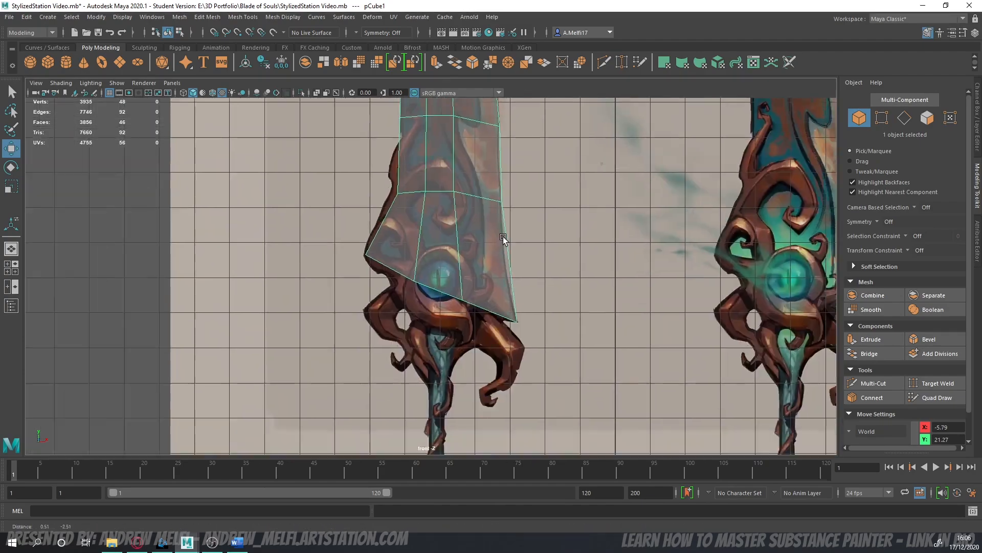
{"action": "left_click", "coordinate": [874, 383]}
{"action": "left_click", "coordinate": [480, 227], "text": "ctrl"}
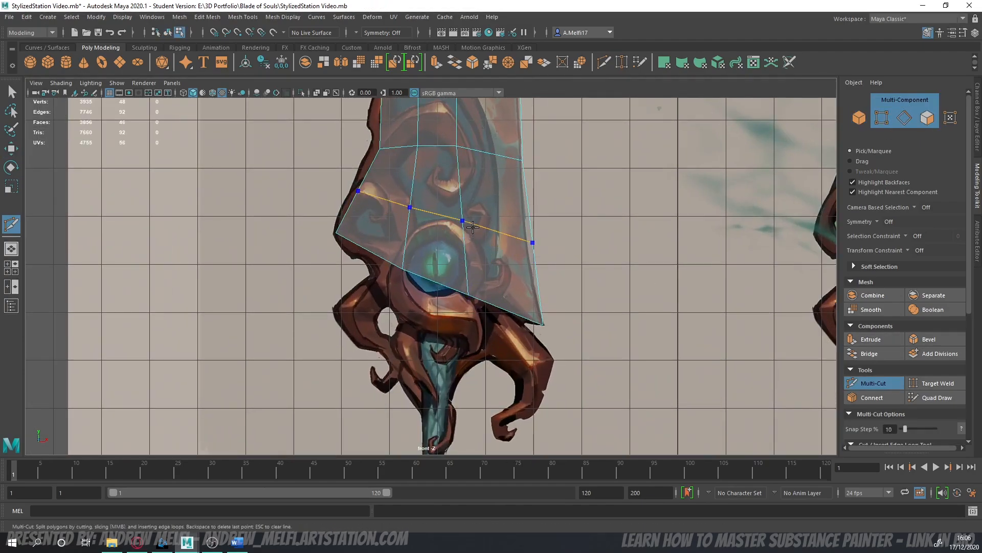
{"action": "left_click", "coordinate": [873, 383]}
- Fit the new base loop's outer vertex pairs to the blade outline, and move the front pair above to about X -3.29, Y 13.16
{"action": "left_click", "coordinate": [887, 120]}
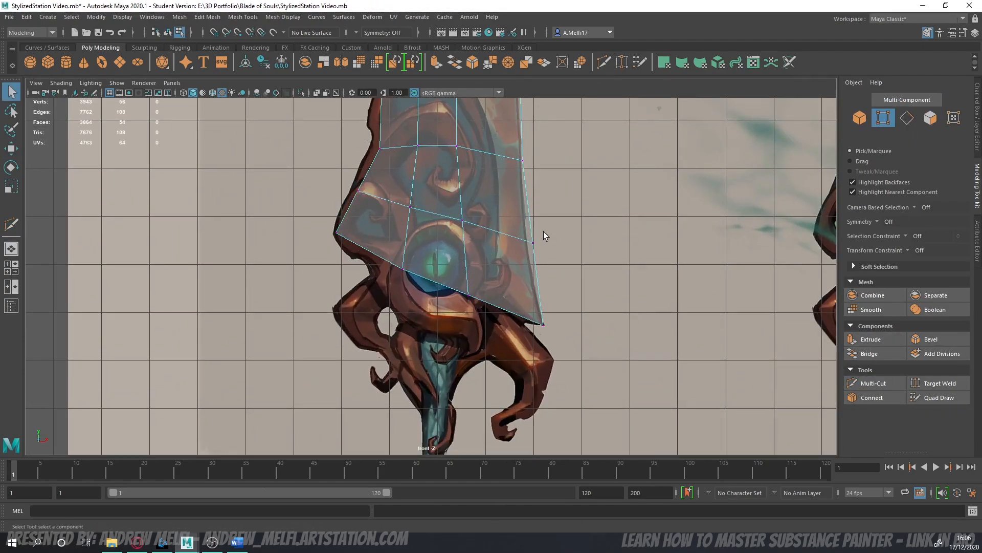
{"action": "left_click_drag", "start_coordinate": [543, 231], "coordinate": [527, 245]}
{"action": "key", "text": "w"}
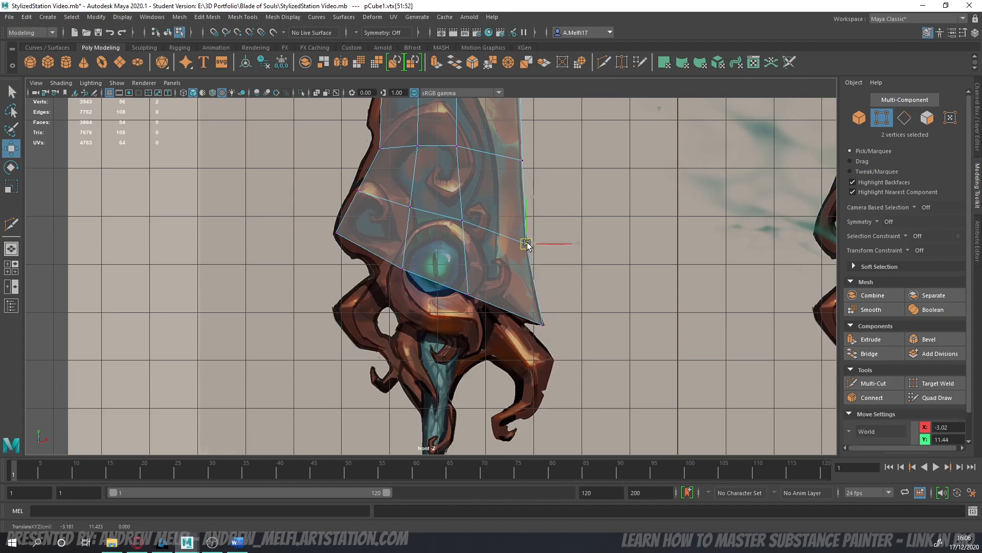
{"action": "middle_click_drag", "start_coordinate": [489, 193], "coordinate": [478, 245], "text": "alt"}
{"action": "left_click_drag", "start_coordinate": [391, 204], "coordinate": [392, 205]}
{"action": "left_click_drag", "start_coordinate": [379, 202], "coordinate": [376, 199]}
{"action": "middle_click_drag", "start_coordinate": [479, 182], "coordinate": [456, 241], "text": "alt"}
{"action": "mouse_move", "coordinate": [492, 269]}
{"action": "left_mouse_down"}
{"action": "mouse_move", "coordinate": [505, 276]}
{"action": "mouse_move", "coordinate": [495, 271]}
{"action": "left_mouse_up"}
- Insert two edge loops with Multi-Cut, one in each of the two blade sections below the tip block
{"action": "middle_click_drag", "start_coordinate": [492, 227], "coordinate": [479, 331], "text": "alt"}
{"action": "middle_click_drag", "start_coordinate": [482, 240], "coordinate": [494, 302], "text": "alt"}
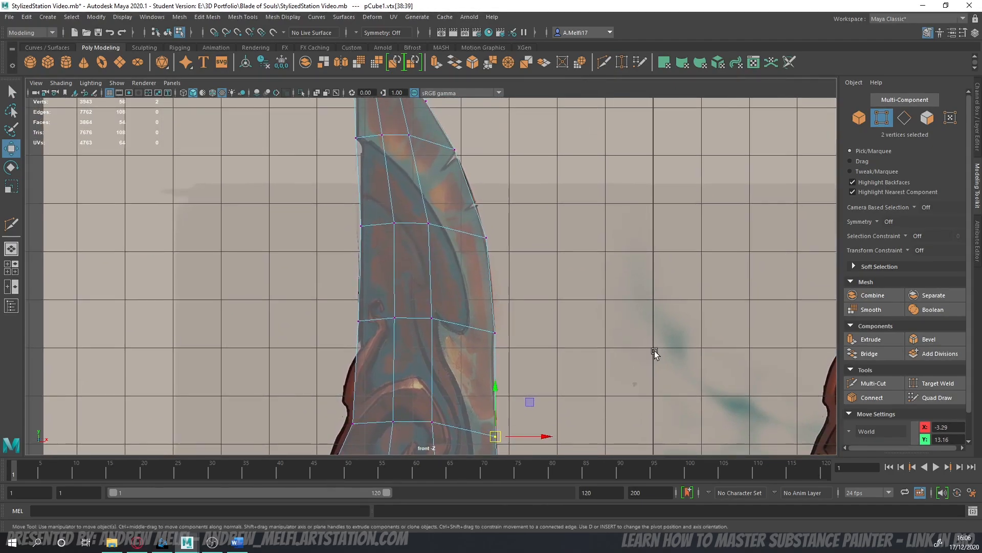
{"action": "left_click", "coordinate": [865, 382]}
{"action": "left_click", "coordinate": [430, 184], "text": "ctrl"}
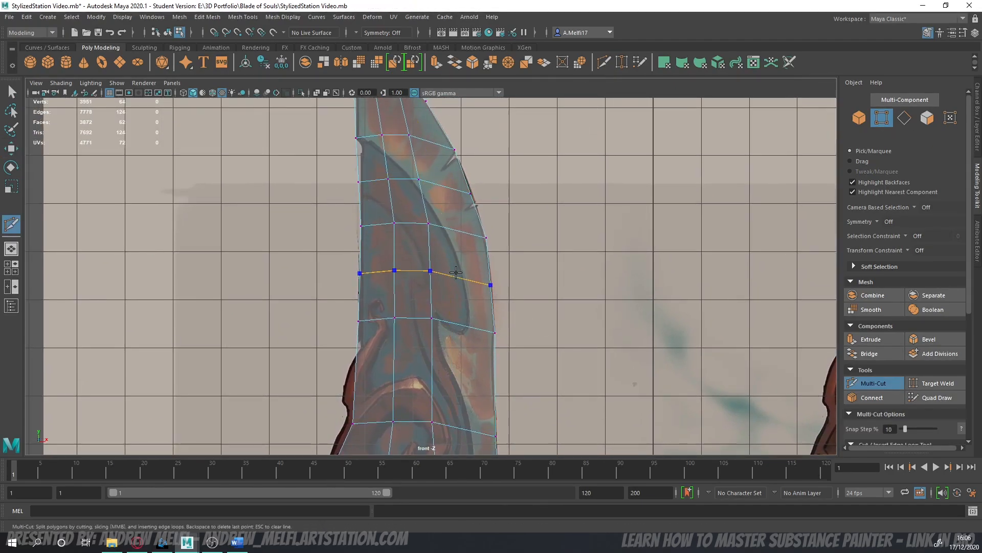
{"action": "left_click", "coordinate": [457, 275], "text": "ctrl"}
{"action": "left_click", "coordinate": [874, 383]}
- Move the new loops' front vertex pairs onto the cutting edge and the upper loop's back pair to about X -6.12, Y 18.46
{"action": "scroll", "coordinate": [504, 299], "scroll_direction": "up", "scroll_amount": 3}
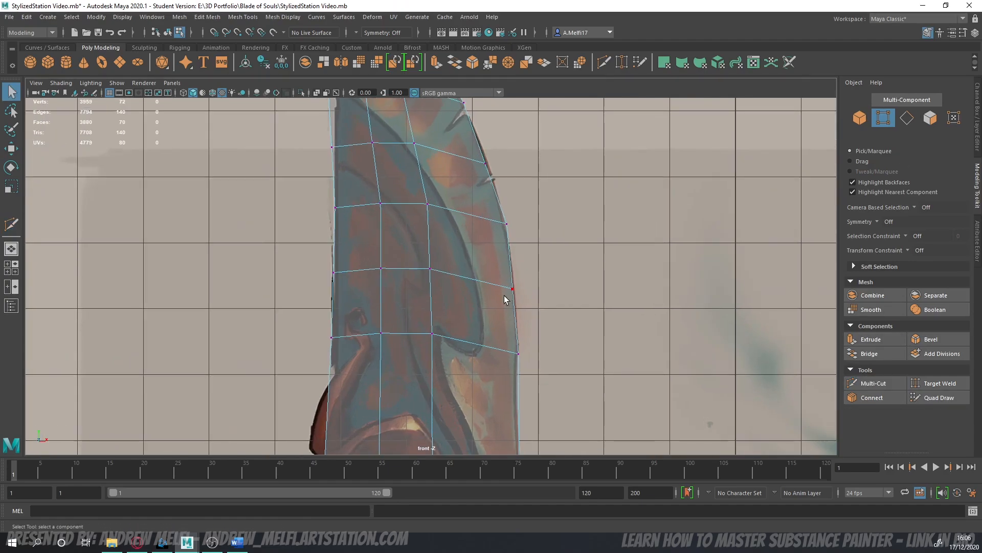
{"action": "left_click_drag", "start_coordinate": [517, 296], "coordinate": [508, 285]}
{"action": "key", "text": "w"}
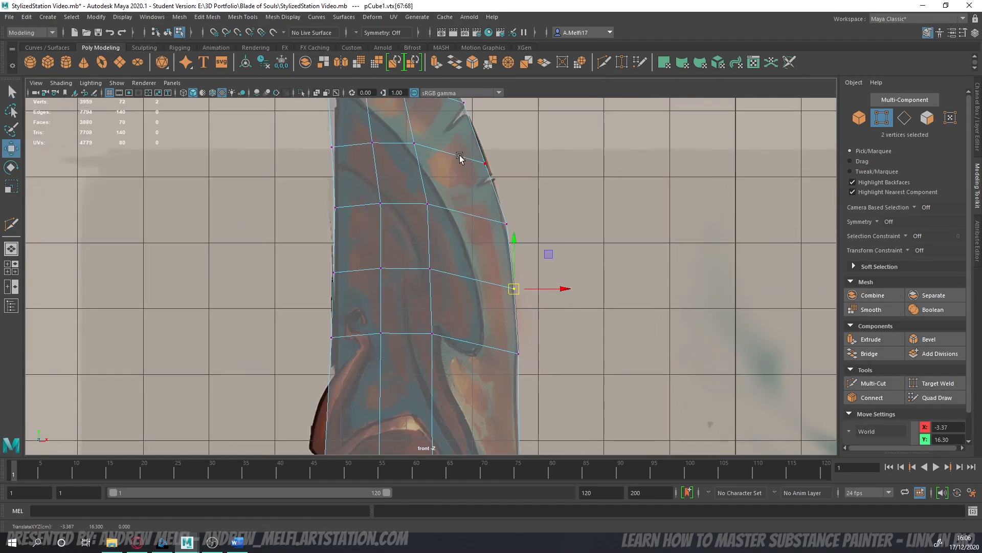
{"action": "left_click", "coordinate": [486, 163]}
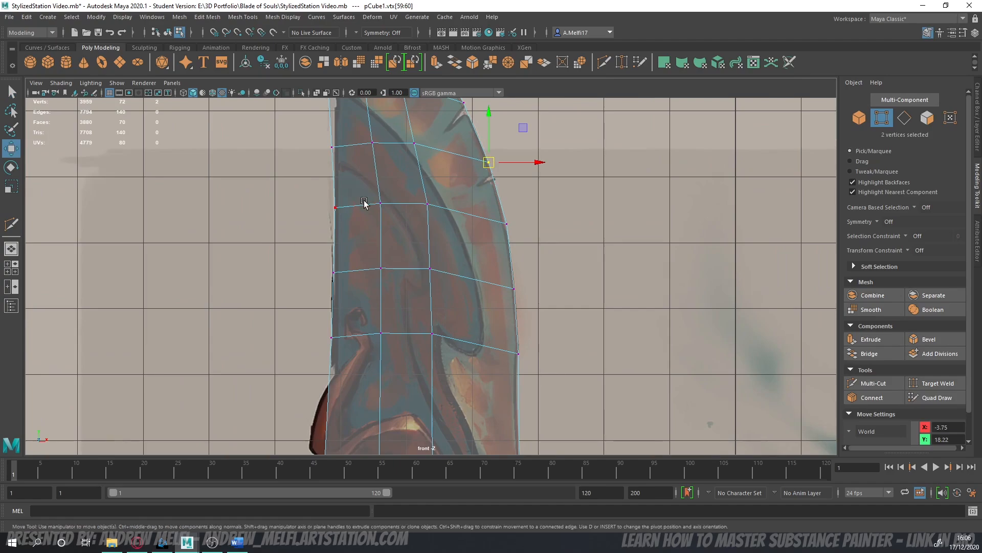
{"action": "middle_click_drag", "start_coordinate": [317, 145], "coordinate": [330, 249], "text": "alt"}
{"action": "left_click_drag", "start_coordinate": [342, 242], "coordinate": [351, 263]}
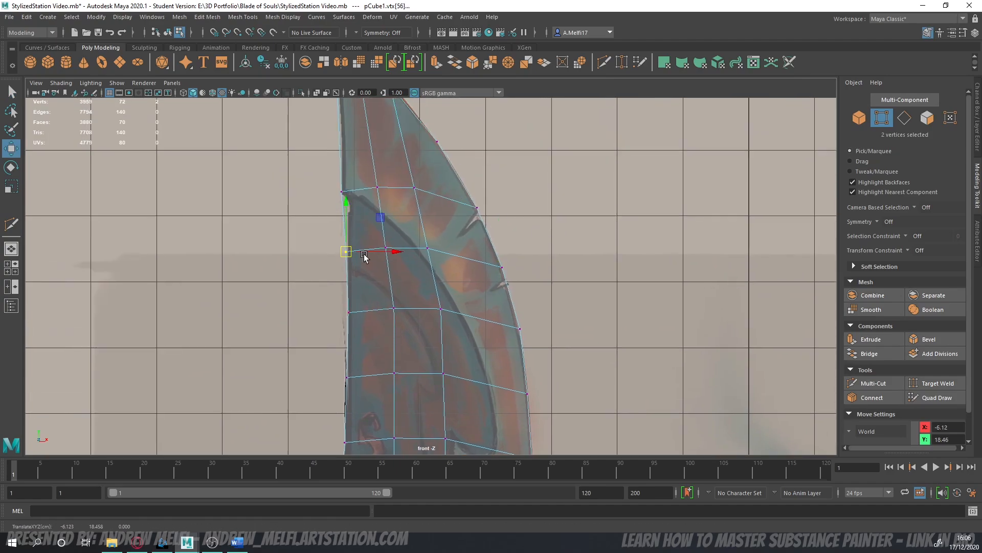
- Insert an edge loop just below the tip block and move its back vertex pair into the notch at about X -6.17, Y 19.10
{"action": "left_click", "coordinate": [872, 383]}
{"action": "left_click", "coordinate": [379, 206], "text": "ctrl"}
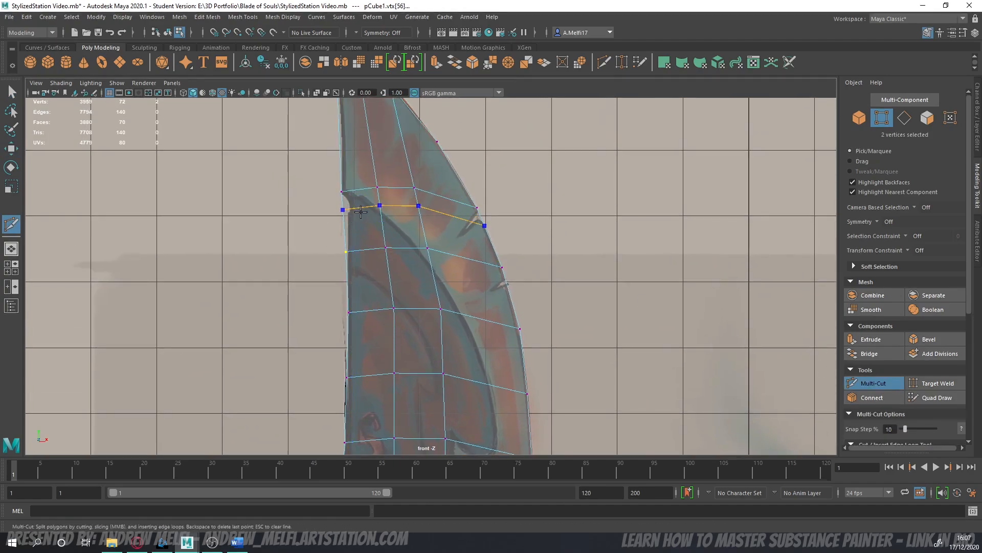
{"action": "left_click", "coordinate": [857, 385]}
{"action": "key", "text": "w"}
{"action": "left_click_drag", "start_coordinate": [341, 201], "coordinate": [350, 207]}
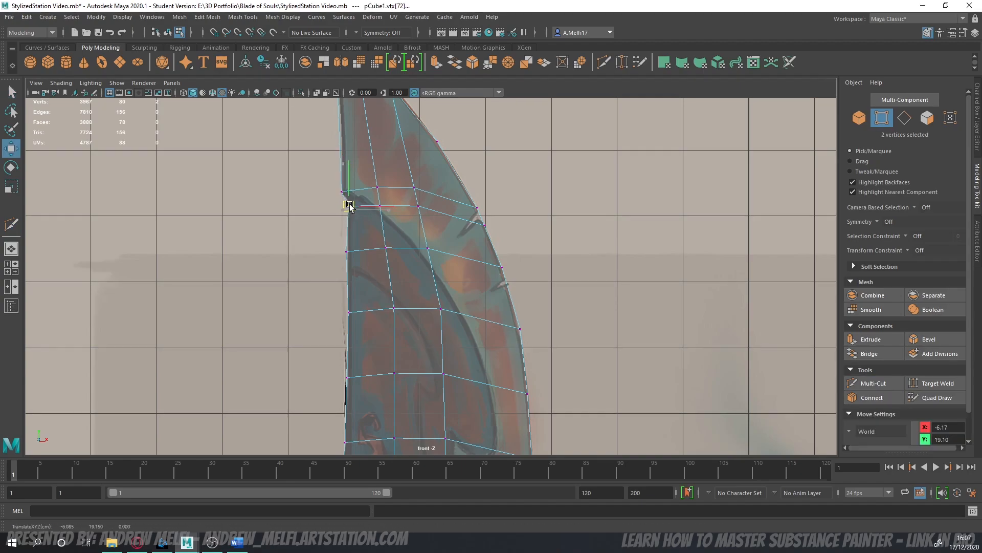
- Return the blade to object selection and lower the Work material's Transparency to zero
{"action": "left_click", "coordinate": [860, 117]}
{"action": "scroll", "coordinate": [750, 287], "scroll_direction": "down", "scroll_amount": 6}
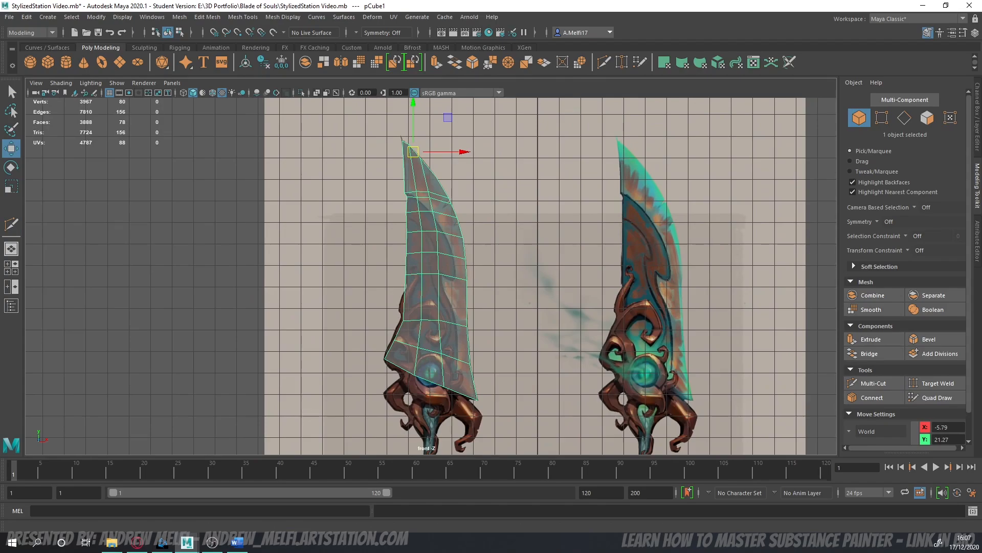
{"action": "middle_click_drag", "start_coordinate": [508, 264], "coordinate": [502, 253], "text": "alt"}
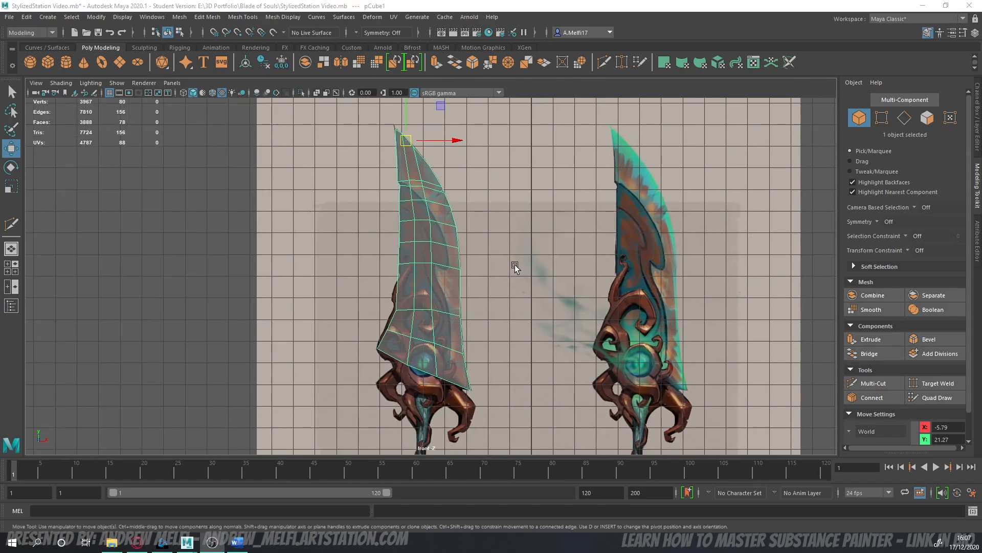
{"action": "middle_click_drag", "start_coordinate": [515, 265], "coordinate": [530, 269], "text": "alt"}
{"action": "left_click", "coordinate": [978, 229]}
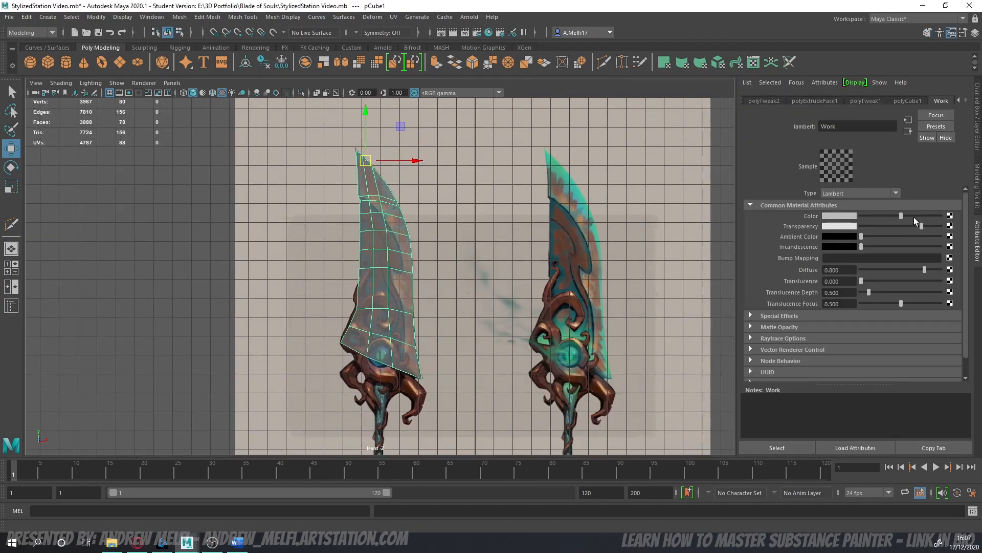
{"action": "left_click_drag", "start_coordinate": [922, 226], "coordinate": [825, 229]}
{"action": "scroll", "coordinate": [471, 274], "scroll_direction": "down", "scroll_amount": 1}
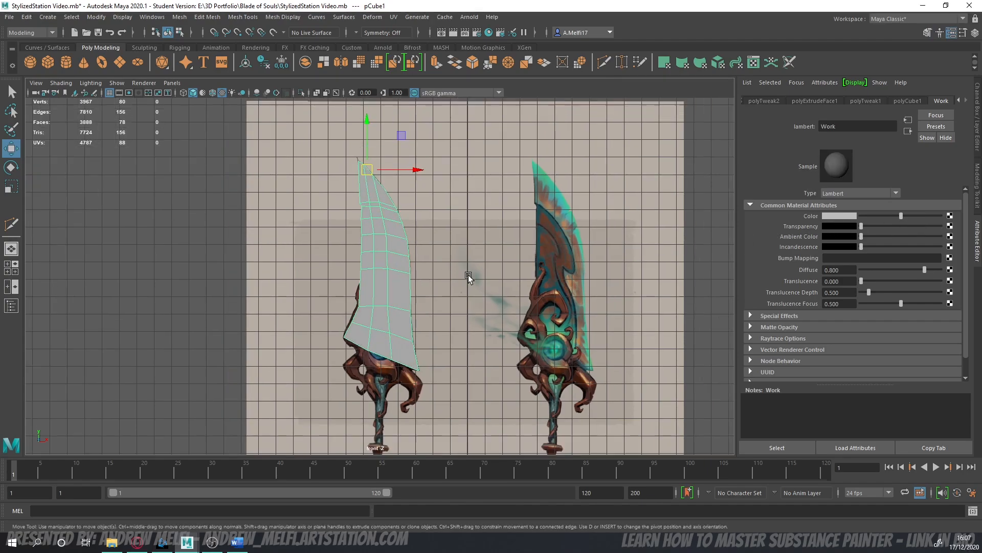
- In the perspective view, scale the blade thinner along Z to about 0.559
{"action": "key", "text": "space"}
{"action": "key", "text": "space"}
{"action": "left_click_drag", "start_coordinate": [456, 232], "coordinate": [387, 289], "text": "alt"}
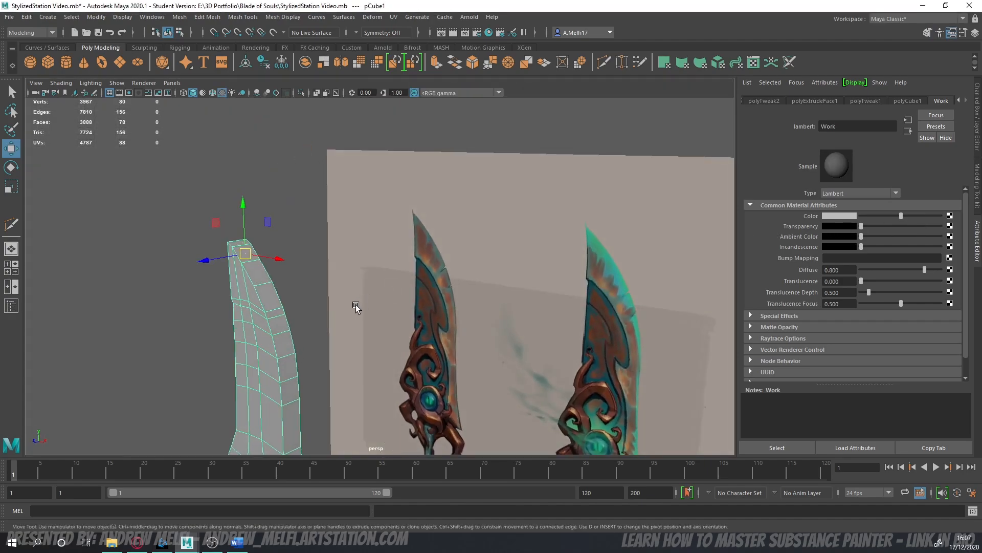
{"action": "middle_click_drag", "start_coordinate": [355, 305], "coordinate": [392, 234], "text": "alt"}
{"action": "scroll", "coordinate": [383, 251], "scroll_direction": "down", "scroll_amount": 5}
{"action": "left_click_drag", "start_coordinate": [370, 267], "coordinate": [409, 182], "text": "alt"}
{"action": "key", "text": "r"}
{"action": "key", "text": "w"}
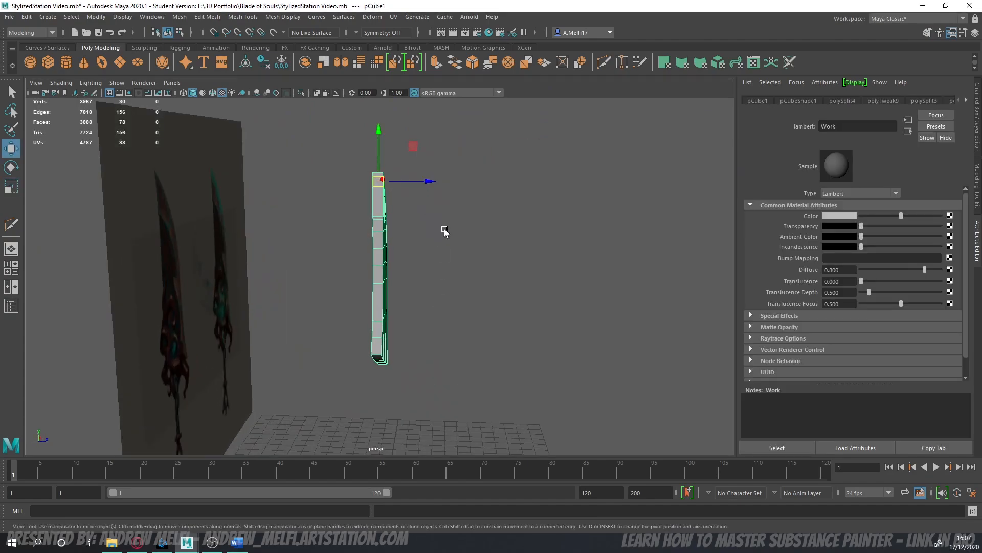
{"action": "left_click_drag", "start_coordinate": [445, 231], "coordinate": [293, 239], "text": "alt"}
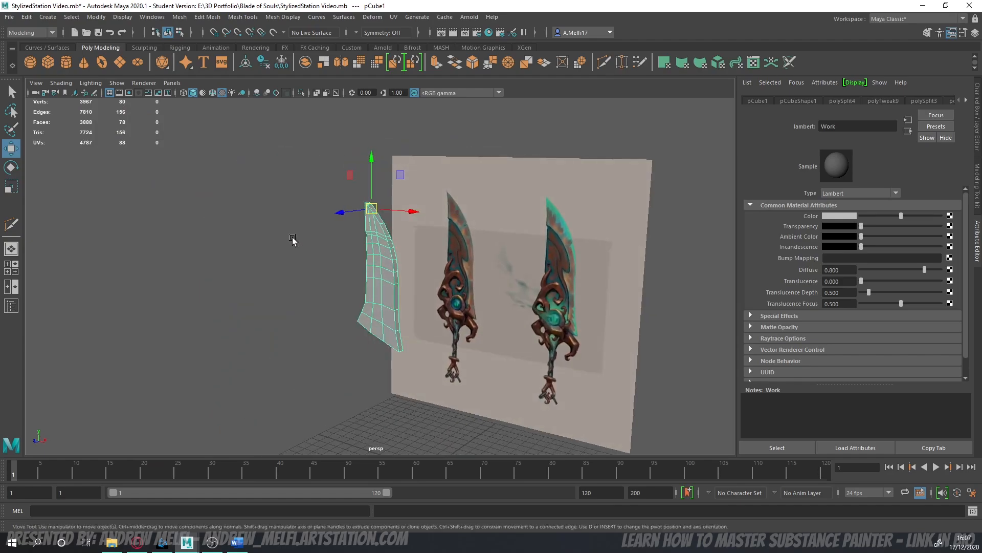
- Delete all construction history in the scene
{"action": "left_click", "coordinate": [29, 19]}
{"action": "mouse_move", "coordinate": [61, 149]}
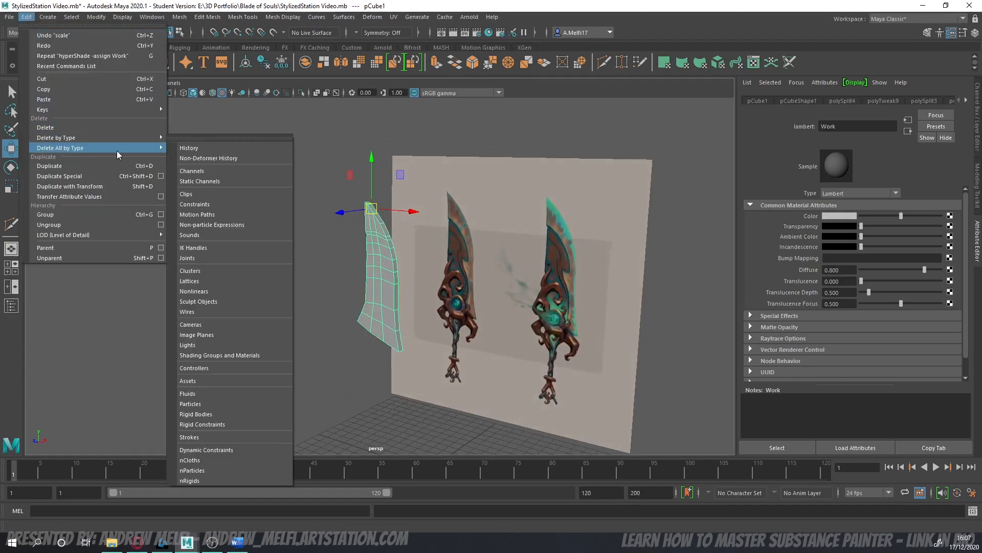
{"action": "left_click", "coordinate": [189, 147]}
{"action": "left_click_drag", "start_coordinate": [189, 167], "coordinate": [272, 265], "text": "alt"}
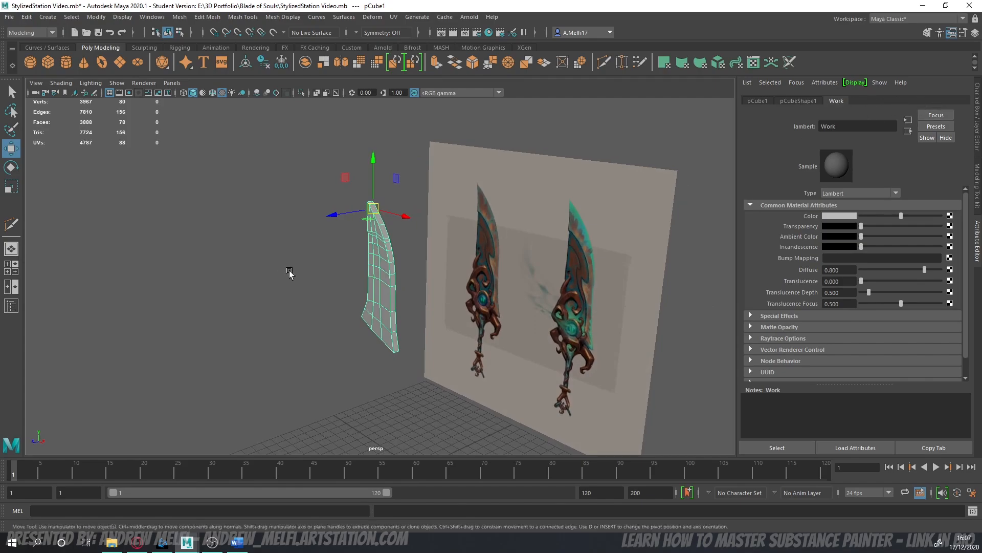
{"action": "left_click_drag", "start_coordinate": [291, 275], "coordinate": [346, 278], "text": "alt"}
- Review the attributes of the blade's transform, shape and Work material nodes
{"action": "left_click", "coordinate": [756, 100]}
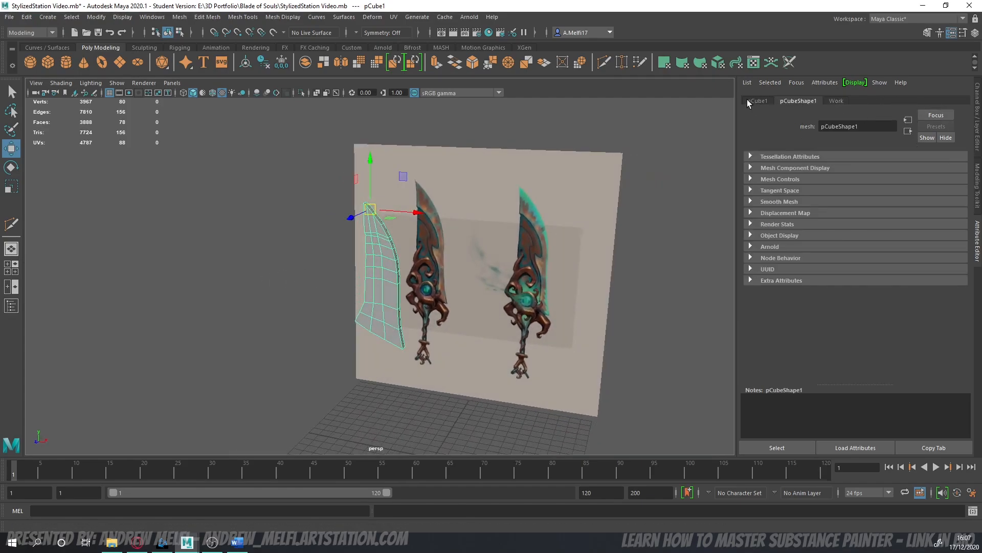
{"action": "left_click", "coordinate": [798, 100]}
{"action": "left_click", "coordinate": [834, 100]}
{"action": "left_click", "coordinate": [757, 101]}
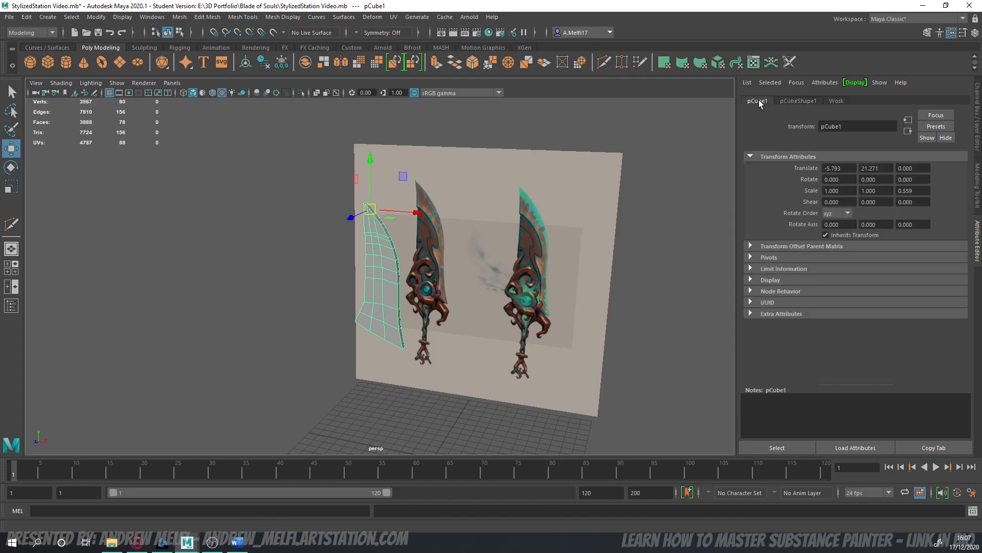
{"action": "left_click", "coordinate": [839, 100]}
{"action": "left_click", "coordinate": [818, 100]}
{"action": "left_click", "coordinate": [836, 101]}
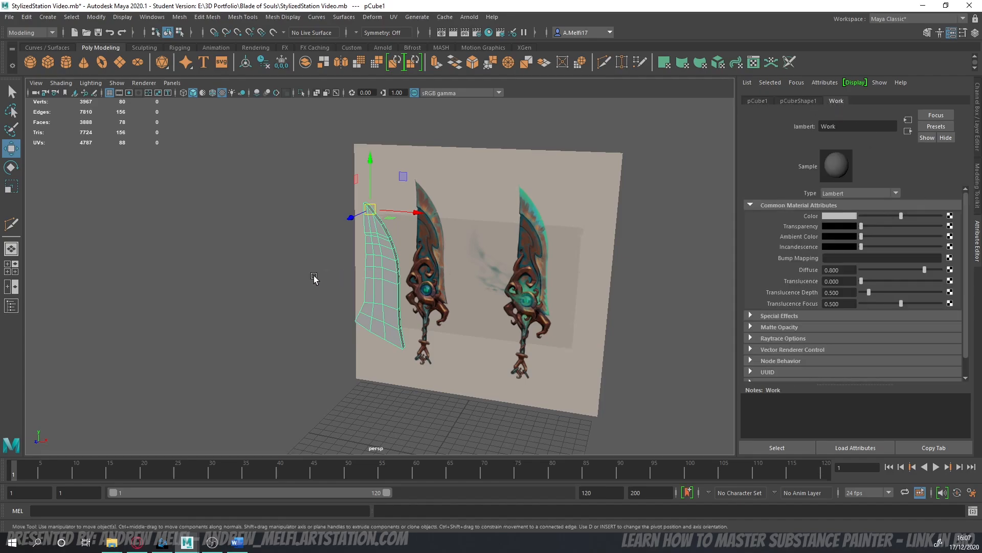
- Freeze the blade's transformations
{"action": "left_click_drag", "start_coordinate": [314, 278], "coordinate": [362, 278], "text": "alt"}
{"action": "left_click", "coordinate": [97, 18]}
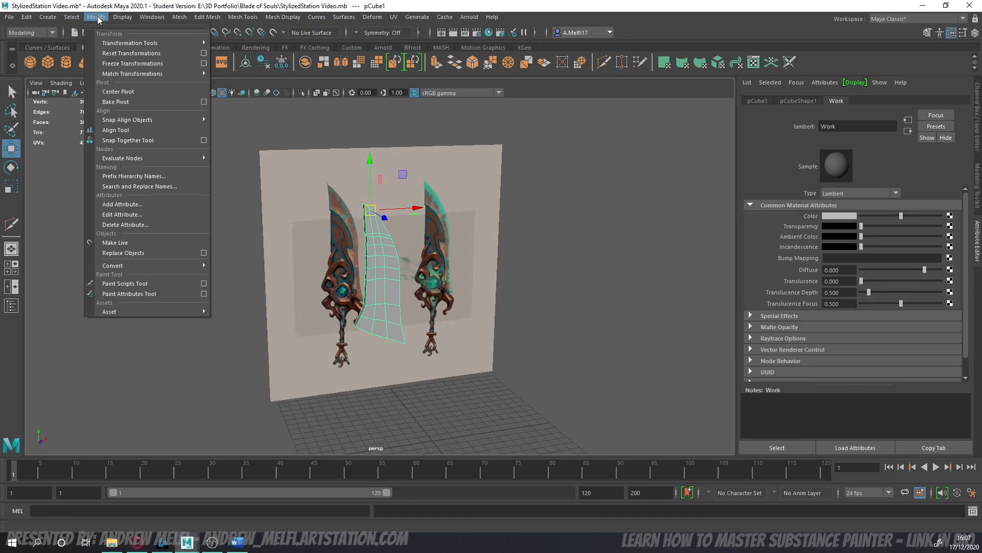
{"action": "left_click", "coordinate": [119, 64]}
{"action": "middle_click_drag", "start_coordinate": [288, 212], "coordinate": [302, 211], "text": "alt"}
{"action": "left_click_drag", "start_coordinate": [302, 211], "coordinate": [337, 168], "text": "alt"}
{"action": "left_click_drag", "start_coordinate": [321, 239], "coordinate": [366, 210], "text": "alt"}
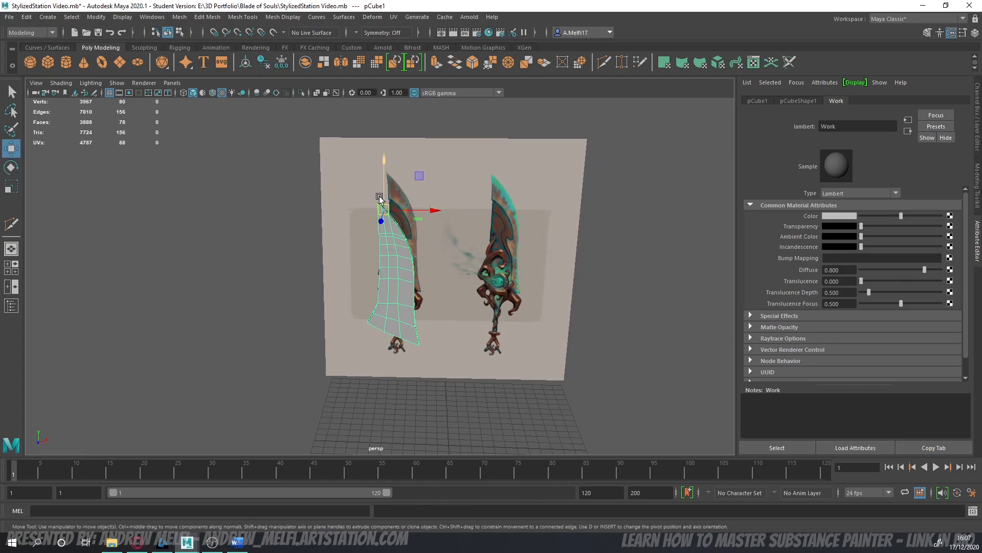
{"action": "key", "text": "d"}
{"action": "mouse_move", "coordinate": [397, 194]}
{"action": "left_mouse_down"}
{"action": "mouse_move", "coordinate": [420, 212]}
{"action": "mouse_move", "coordinate": [430, 181]}
{"action": "mouse_move", "coordinate": [405, 195]}
{"action": "left_mouse_up"}
{"action": "key", "text": "ctrl+z"}
{"action": "key", "text": "ctrl+z"}
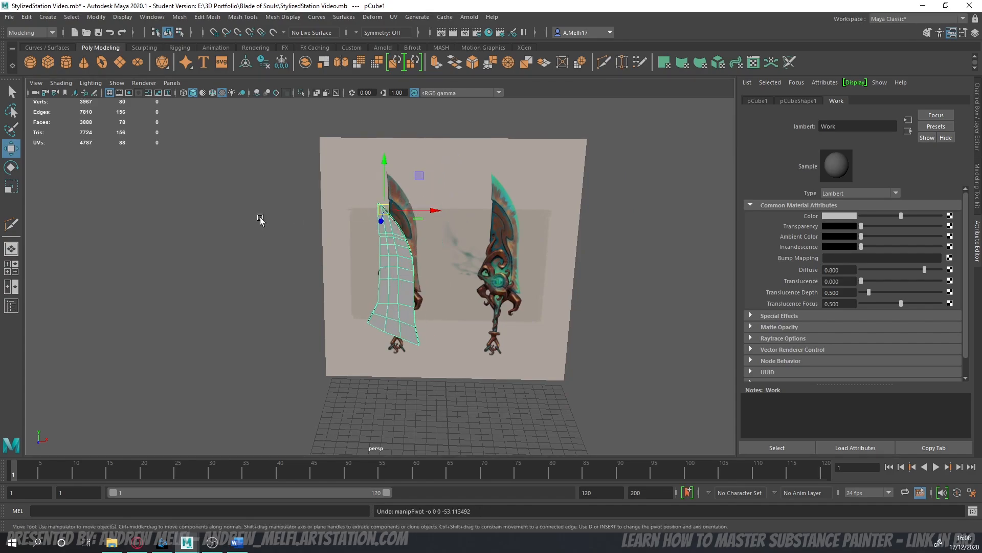
- Center the pivot on the blade
{"action": "left_click_drag", "start_coordinate": [261, 219], "coordinate": [427, 195], "text": "alt"}
{"action": "left_click_drag", "start_coordinate": [253, 256], "coordinate": [418, 251], "text": "alt"}
{"action": "left_click", "coordinate": [106, 19]}
{"action": "left_click", "coordinate": [126, 91]}
{"action": "left_click_drag", "start_coordinate": [425, 303], "coordinate": [426, 269], "text": "alt"}
{"action": "key", "text": "r"}
{"action": "key", "text": "w"}
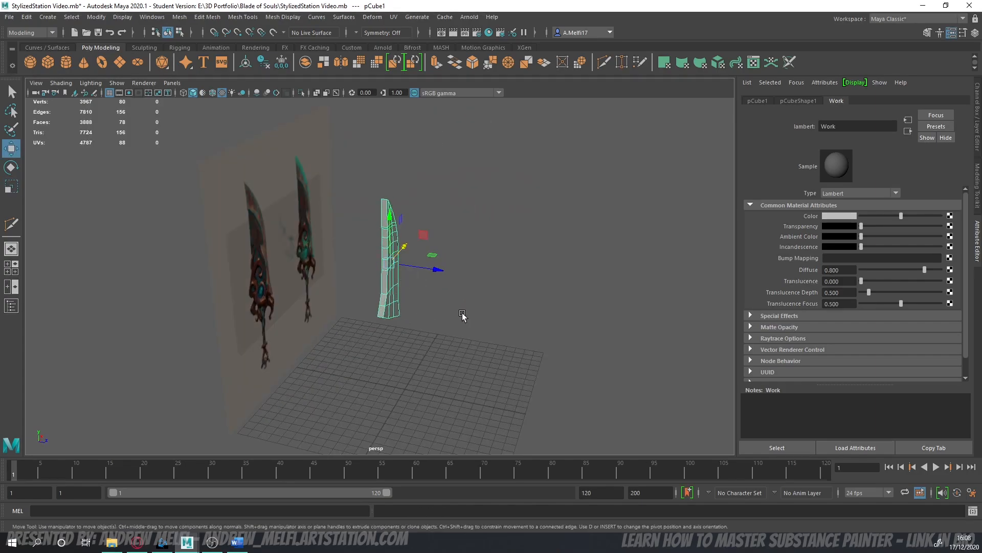
{"action": "key", "text": "ctrl+z"}
{"action": "left_click_drag", "start_coordinate": [426, 326], "coordinate": [208, 314], "text": "alt"}
{"action": "scroll", "coordinate": [245, 314], "scroll_direction": "up", "scroll_amount": 4}
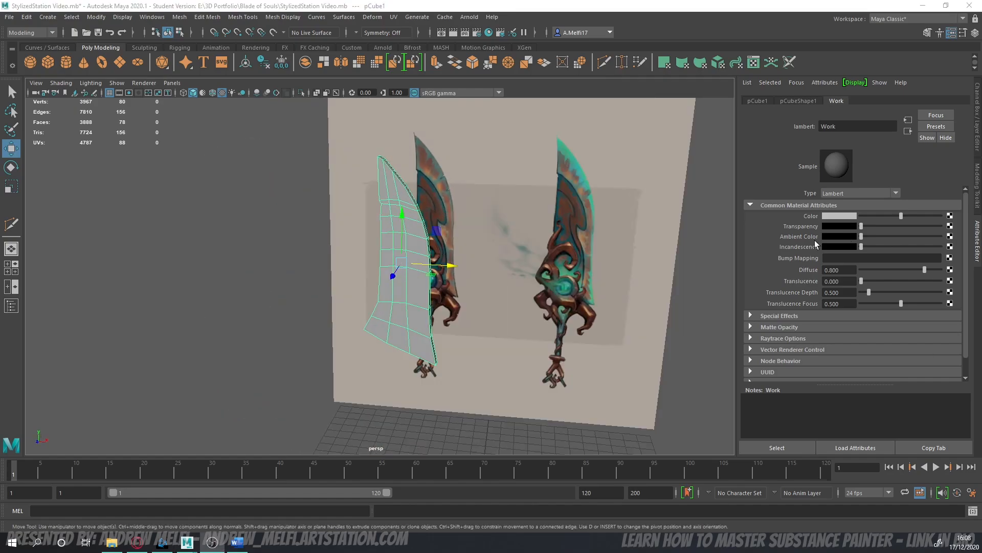
{"action": "left_click_drag", "start_coordinate": [204, 299], "coordinate": [411, 221], "text": "alt"}
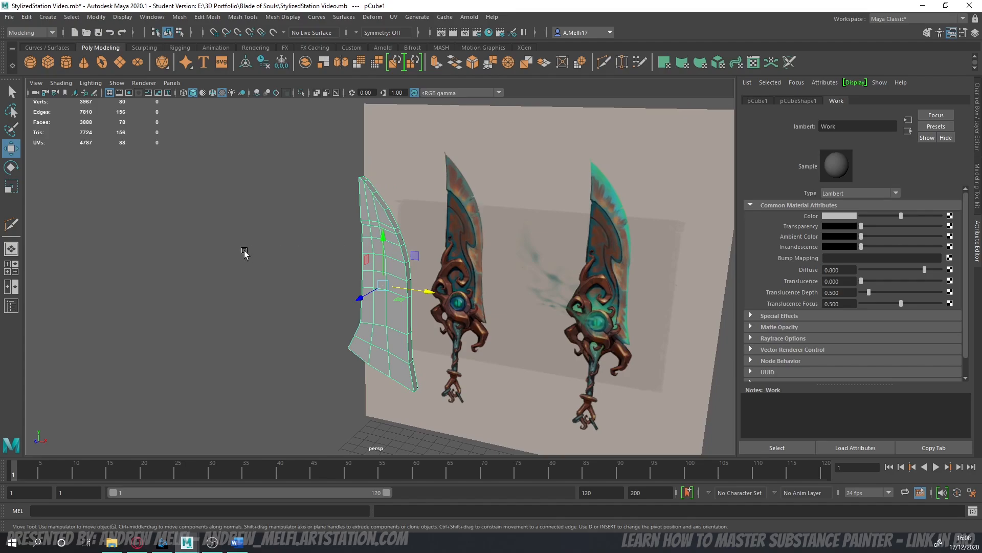
{"action": "left_click_drag", "start_coordinate": [246, 254], "coordinate": [340, 262], "text": "alt"}
- Return to the front view and raise the Work material's Transparency to nearly three quarters
{"action": "key", "text": "space"}
{"action": "key", "text": "space"}
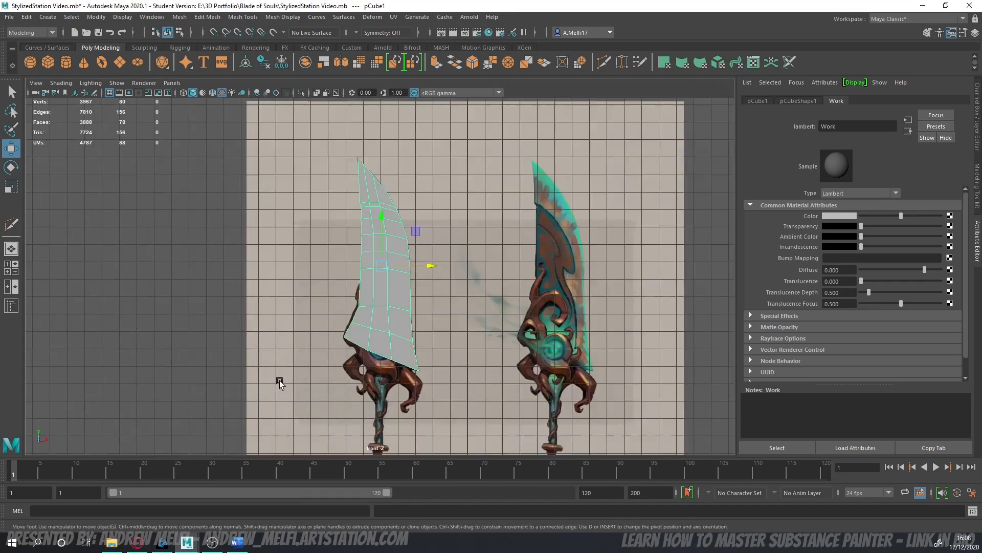
{"action": "scroll", "coordinate": [278, 382], "scroll_direction": "down", "scroll_amount": 1}
{"action": "middle_click_drag", "start_coordinate": [341, 273], "coordinate": [324, 298], "text": "alt"}
{"action": "left_click_drag", "start_coordinate": [860, 226], "coordinate": [919, 226]}
{"action": "scroll", "coordinate": [389, 255], "scroll_direction": "up", "scroll_amount": 5}
{"action": "scroll", "coordinate": [384, 251], "scroll_direction": "up", "scroll_amount": 4}
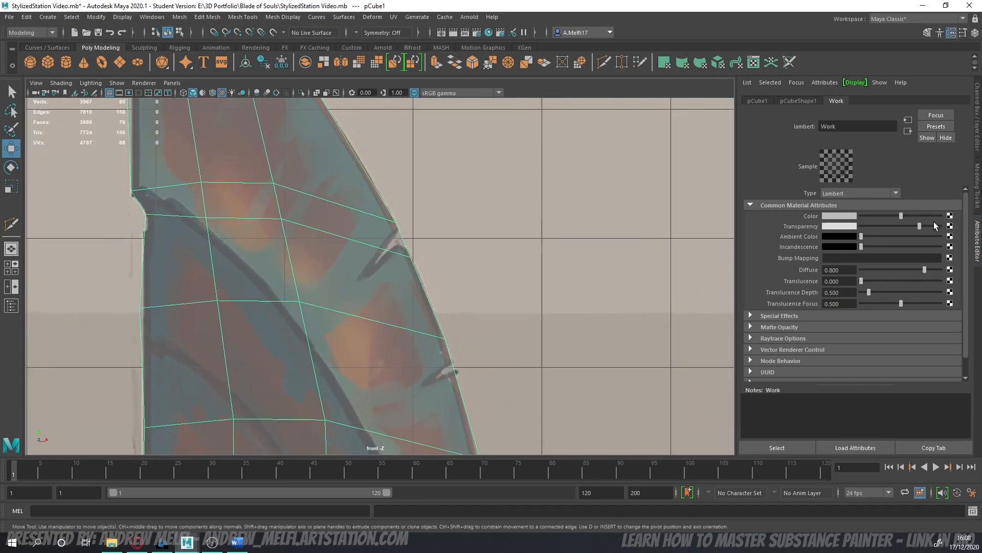
- Add three Multi-Cut points along the blade's curved outline where the upper notch is painted
{"action": "left_click", "coordinate": [977, 192]}
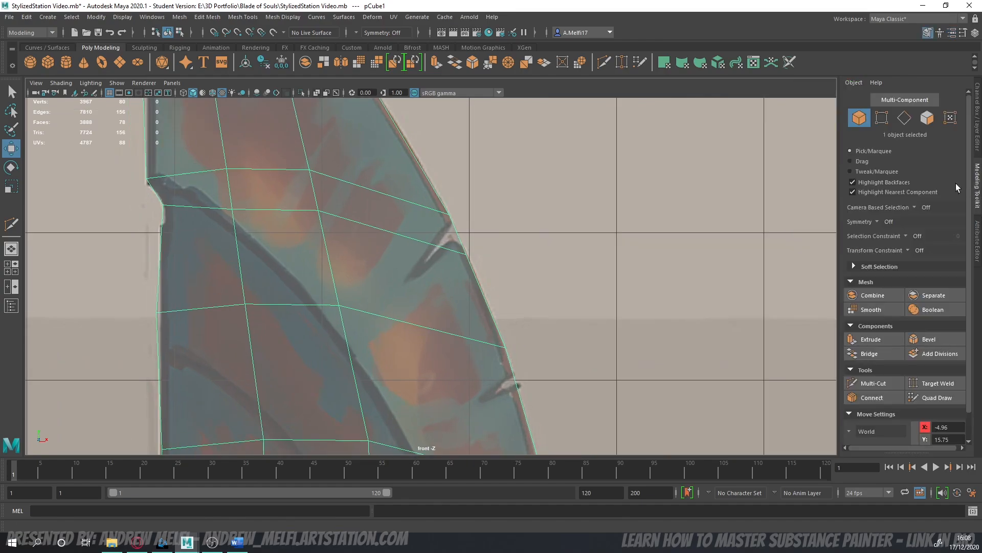
{"action": "left_click", "coordinate": [874, 383]}
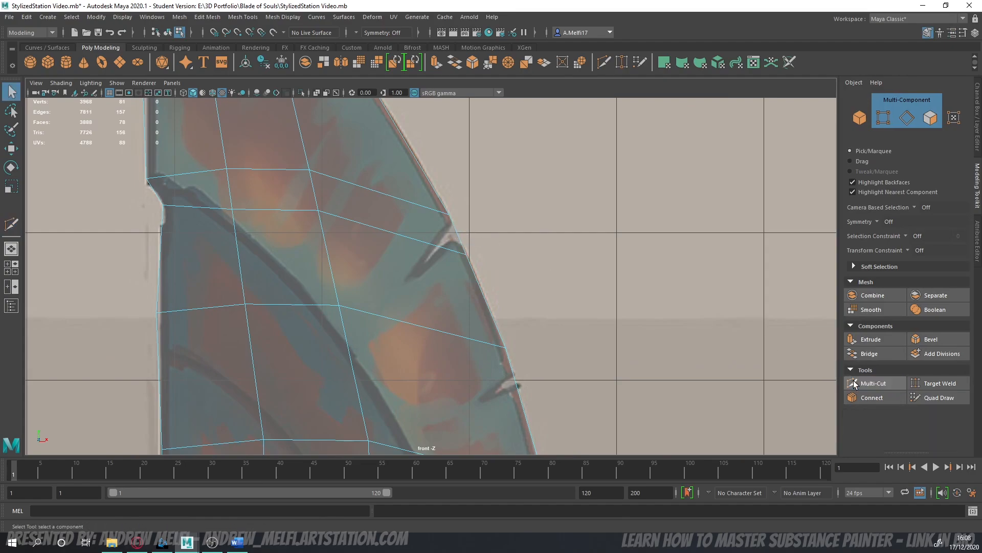
{"action": "left_click", "coordinate": [449, 215]}
{"action": "left_click", "coordinate": [871, 383]}
{"action": "left_click", "coordinate": [871, 384]}
{"action": "left_click", "coordinate": [860, 383]}
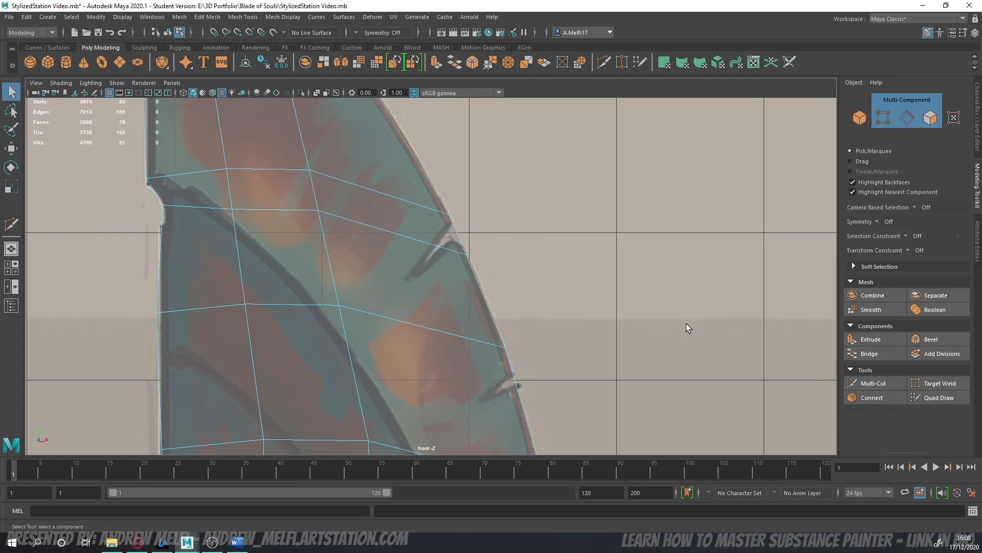
- In the perspective view, cut three edges across the blade's thickness starting from the new points at the upper notch
{"action": "key", "text": "space"}
{"action": "key", "text": "space"}
{"action": "left_click_drag", "start_coordinate": [563, 207], "coordinate": [443, 210], "text": "alt"}
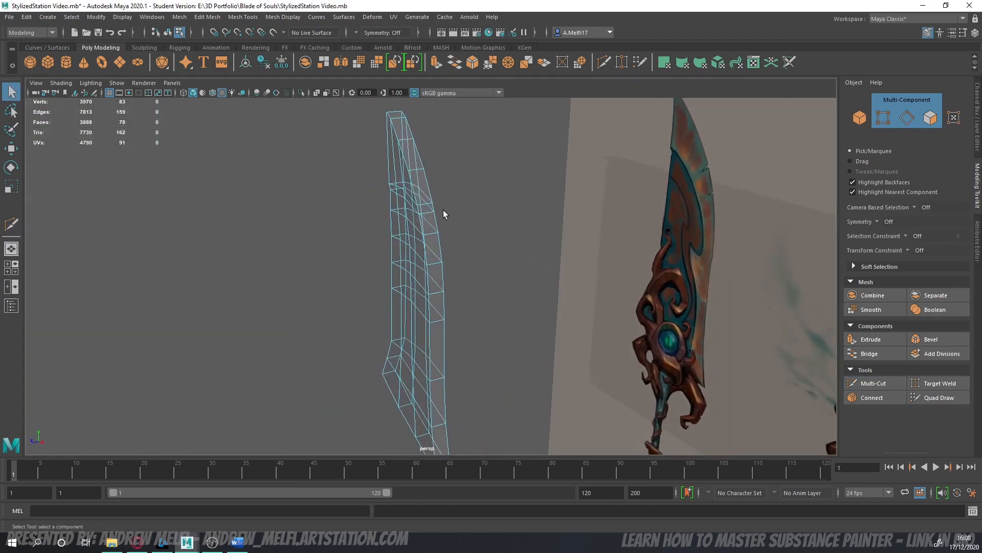
{"action": "scroll", "coordinate": [443, 210], "scroll_direction": "up", "scroll_amount": 3}
{"action": "middle_click_drag", "start_coordinate": [443, 210], "coordinate": [460, 272], "text": "alt"}
{"action": "scroll", "coordinate": [460, 272], "scroll_direction": "up", "scroll_amount": 3}
{"action": "left_click", "coordinate": [884, 118]}
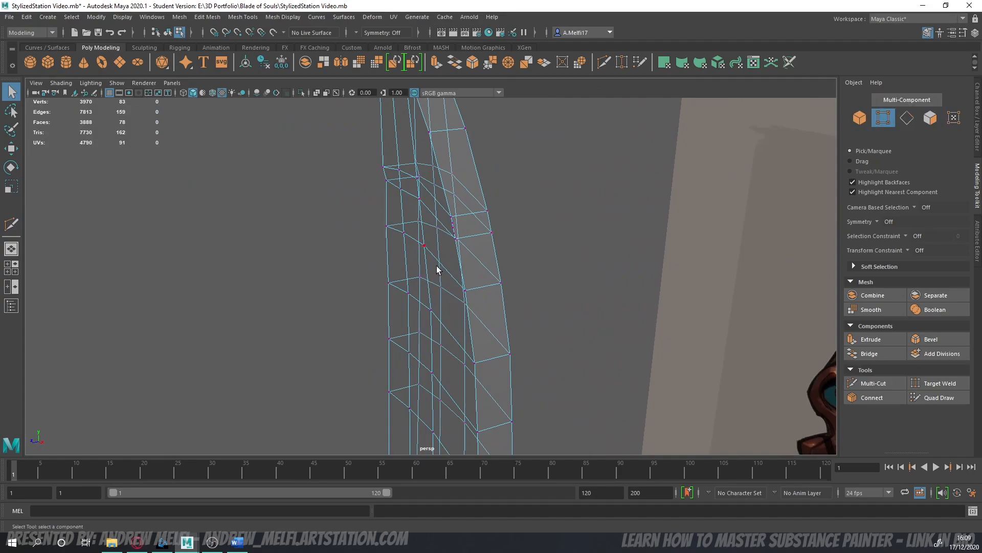
{"action": "scroll", "coordinate": [460, 229], "scroll_direction": "up", "scroll_amount": 3}
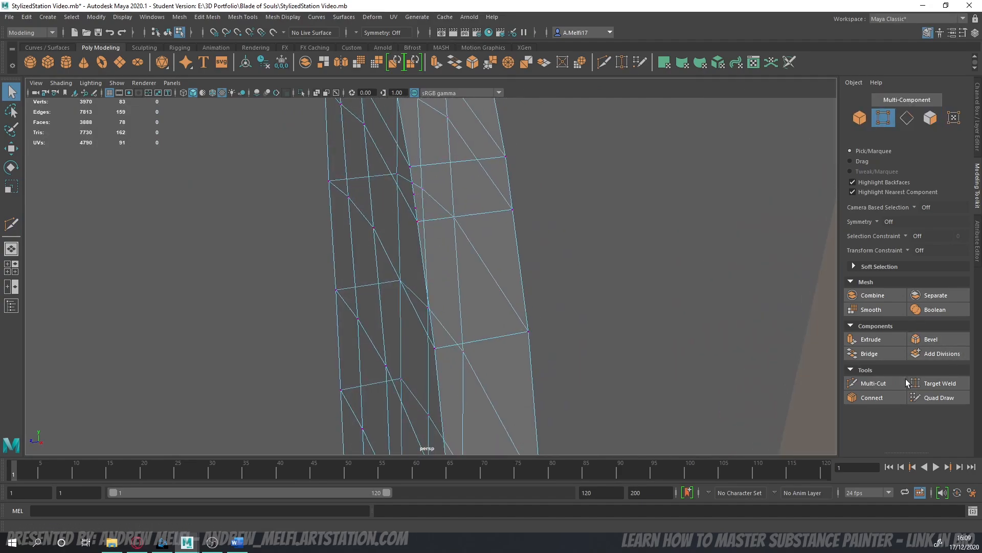
{"action": "left_click", "coordinate": [872, 383]}
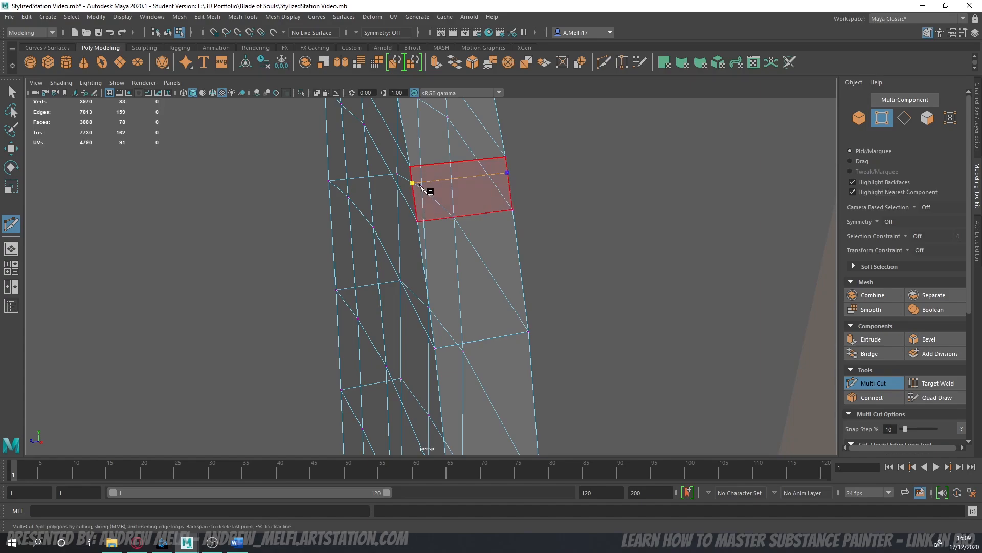
{"action": "key", "text": "Return"}
{"action": "left_click", "coordinate": [512, 209]}
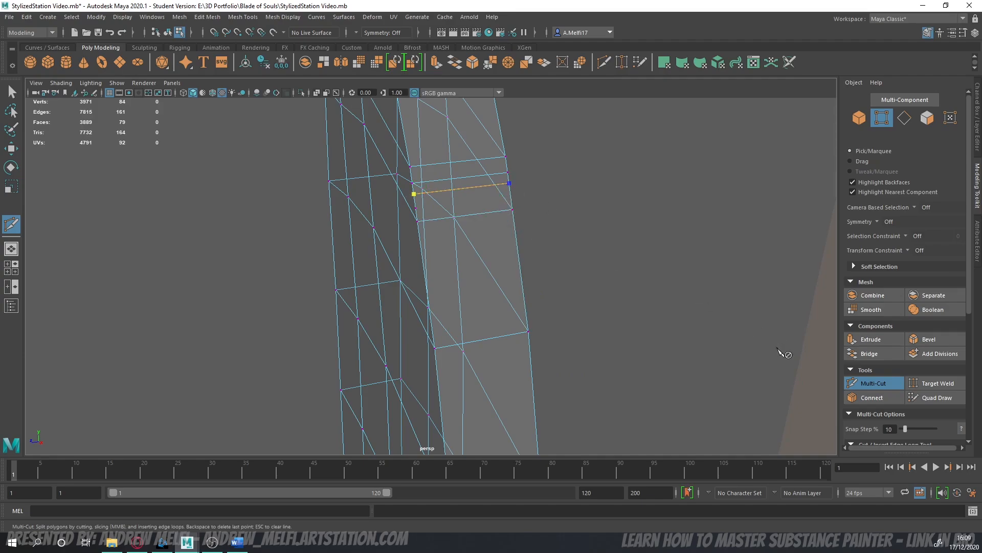
{"action": "left_click", "coordinate": [872, 383]}
{"action": "left_click", "coordinate": [856, 380]}
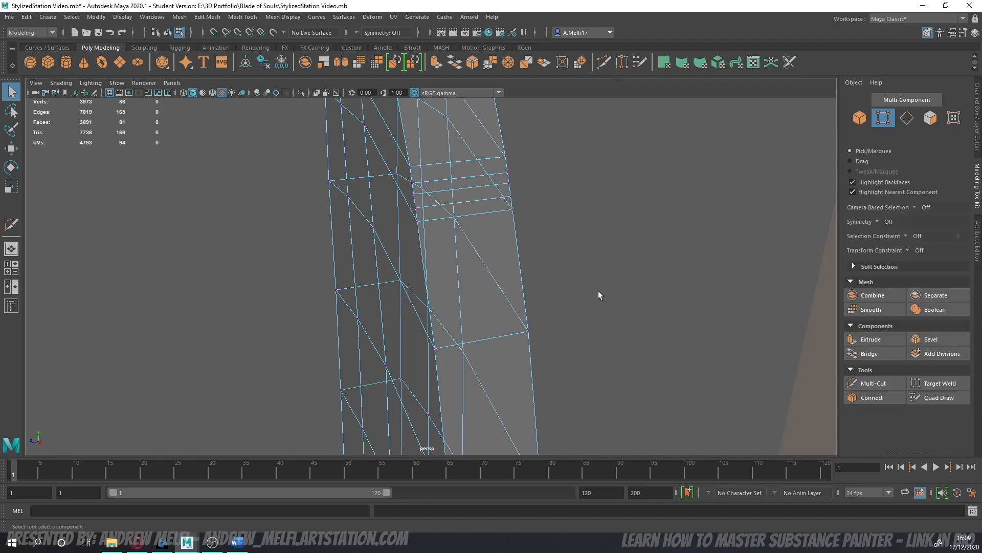
- Back in the front view, move the middle pair of new vertices inward along the painted cut to form the upper notch
{"action": "mouse_move", "coordinate": [598, 291]}
{"action": "left_mouse_down", "text": "alt"}
{"action": "mouse_move", "coordinate": [636, 281]}
{"action": "mouse_move", "coordinate": [616, 286]}
{"action": "left_mouse_up", "text": "alt"}
{"action": "key", "text": "space"}
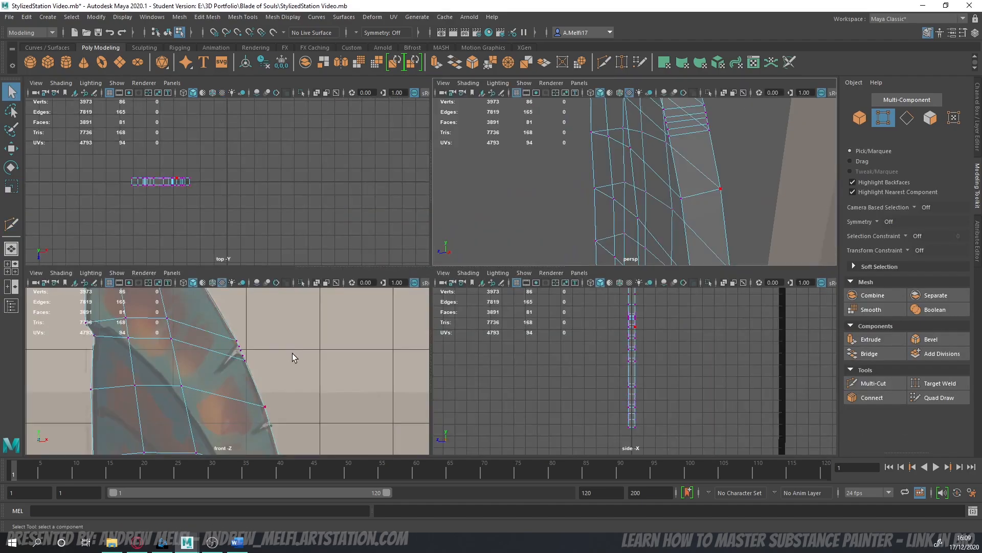
{"action": "key", "text": "space"}
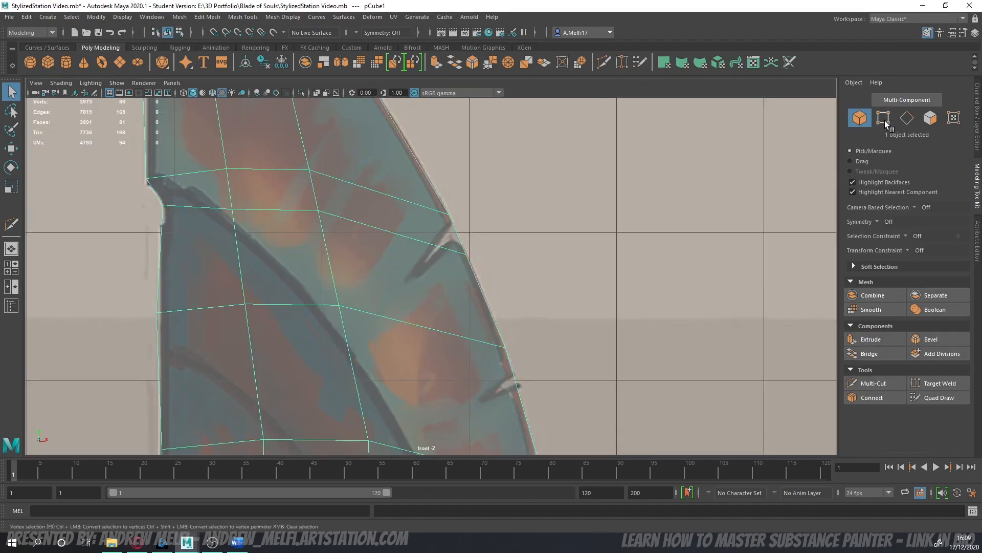
{"action": "key", "text": "w"}
{"action": "left_click_drag", "start_coordinate": [446, 232], "coordinate": [425, 262]}
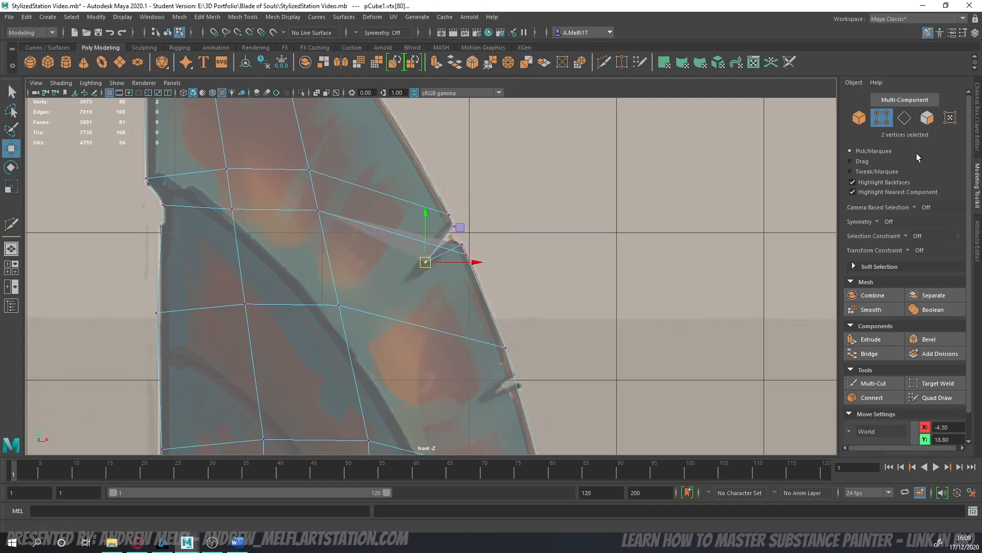
- Shift the edge loop beside the upper notch downward and return its back-edge vertices to the painted nick on the outline
{"action": "left_click", "coordinate": [904, 118]}
{"action": "double_click", "coordinate": [275, 209]}
{"action": "left_click_drag", "start_coordinate": [312, 198], "coordinate": [354, 270]}
{"action": "key", "text": "r"}
{"action": "left_click", "coordinate": [882, 118]}
{"action": "key", "text": "w"}
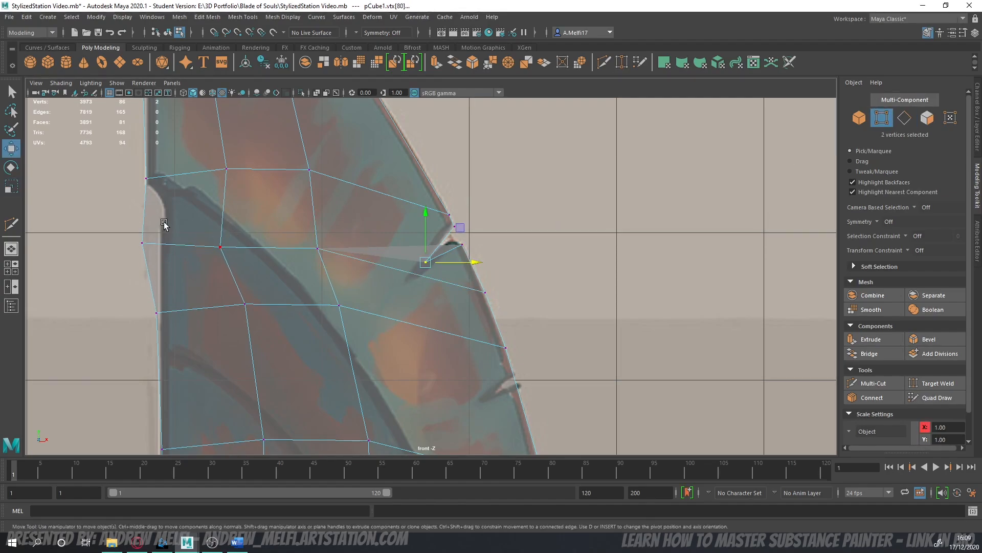
{"action": "left_click_drag", "start_coordinate": [130, 229], "coordinate": [160, 205]}
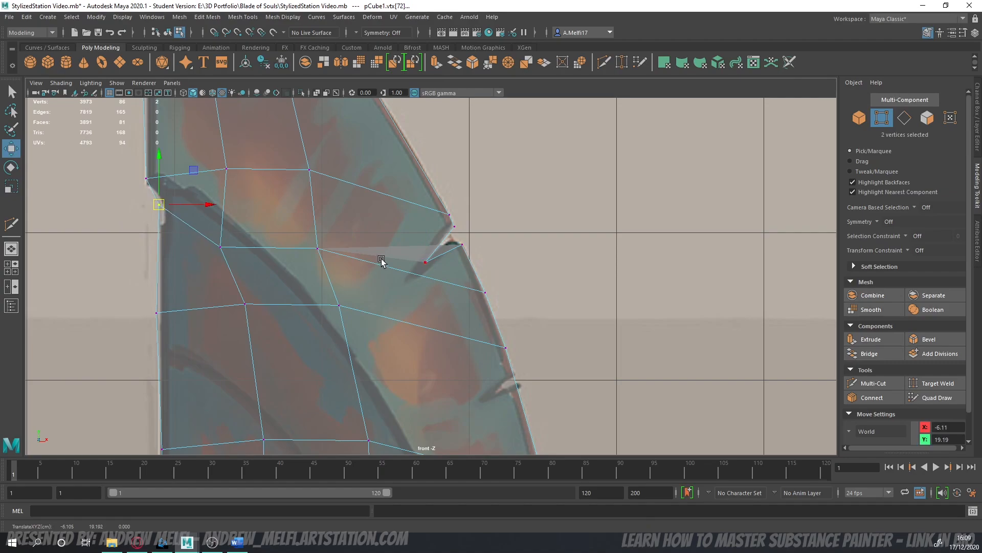
- Lower the loop's two inner vertex pairs and refit the back-edge nick and the upper notch's tip to the painted shapes
{"action": "left_click", "coordinate": [425, 262]}
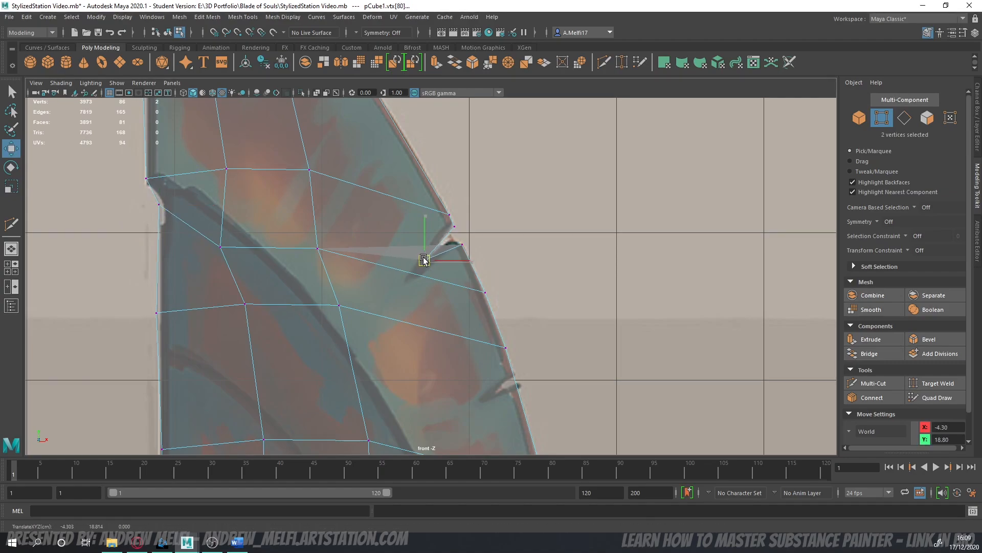
{"action": "left_click_drag", "start_coordinate": [423, 260], "coordinate": [427, 235]}
{"action": "left_click", "coordinate": [317, 249]}
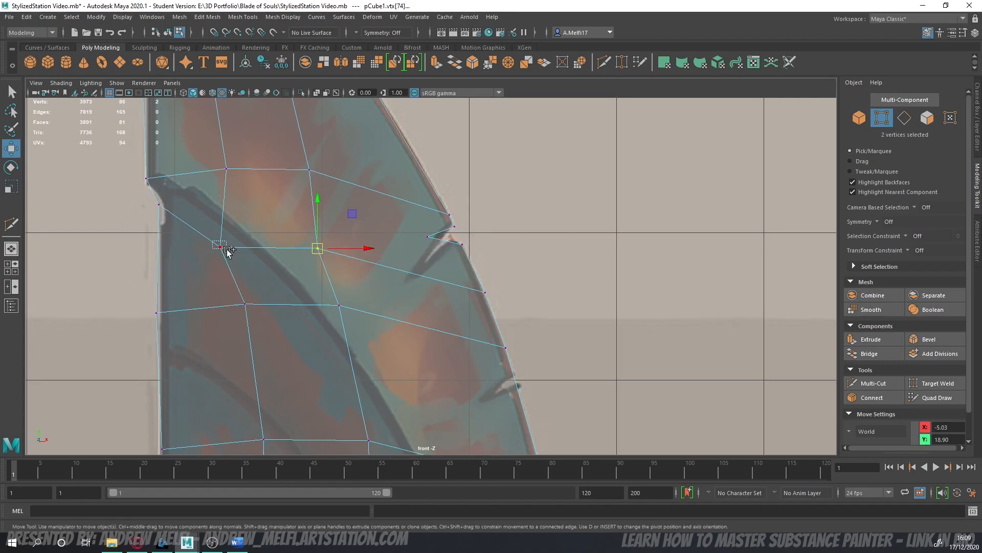
{"action": "left_click_drag", "start_coordinate": [227, 249], "coordinate": [279, 279], "text": "shift"}
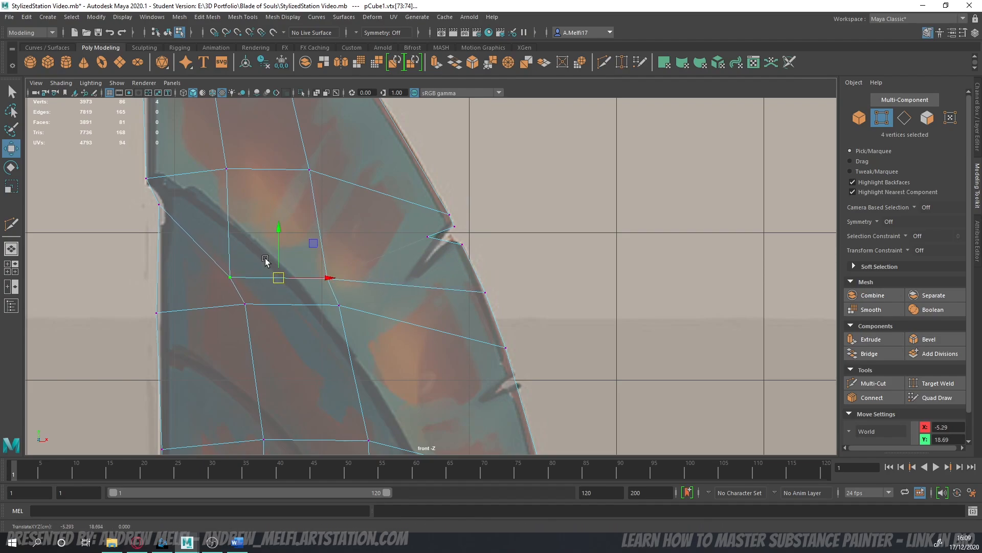
{"action": "left_click_drag", "start_coordinate": [151, 198], "coordinate": [165, 209]}
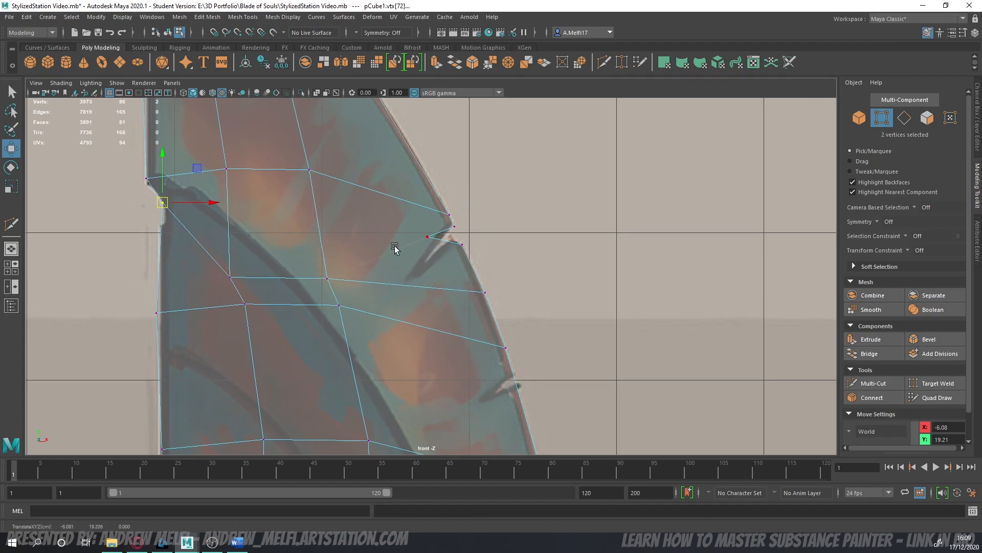
{"action": "left_click_drag", "start_coordinate": [421, 230], "coordinate": [428, 239]}
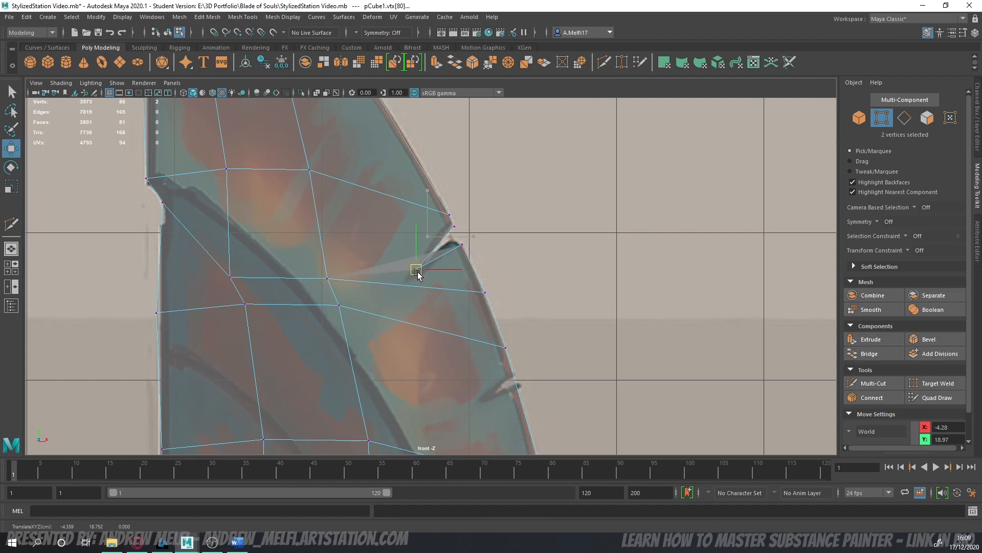
- Delete the inner vertices beside the upper notch's tip and fit the notch's upper corner to the painted outline
{"action": "left_click_drag", "start_coordinate": [312, 269], "coordinate": [357, 310]}
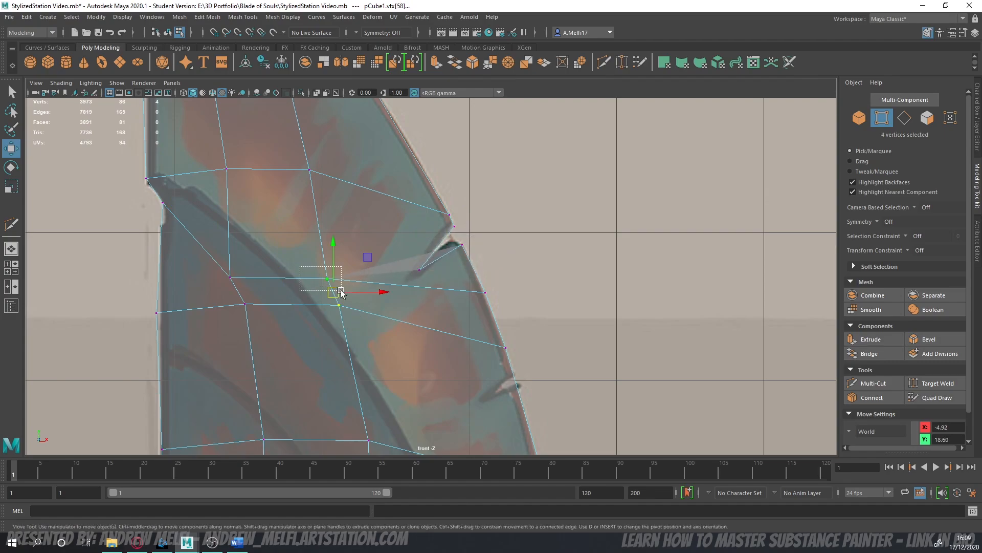
{"action": "key", "text": "Delete"}
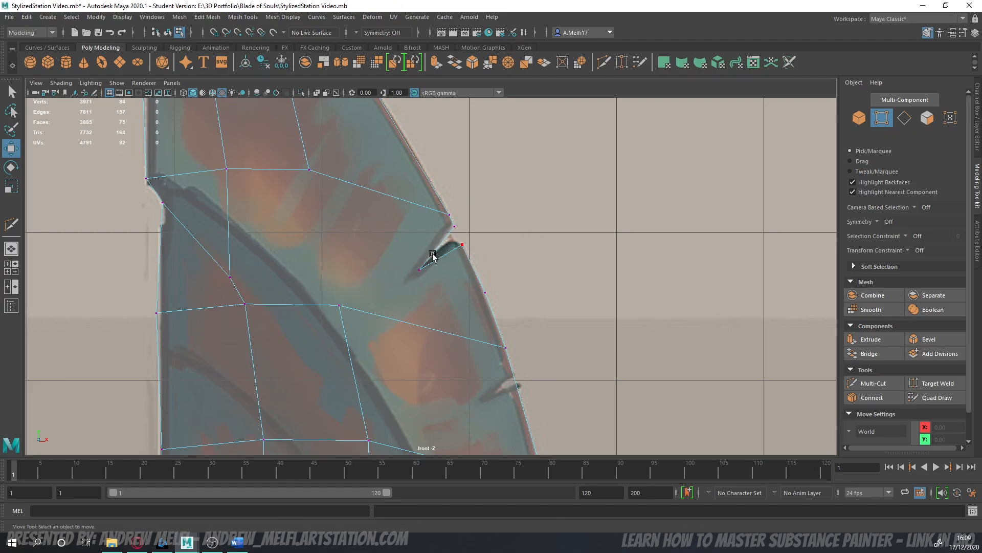
{"action": "mouse_move", "coordinate": [453, 237]}
{"action": "left_mouse_down"}
{"action": "mouse_move", "coordinate": [465, 251]}
{"action": "mouse_move", "coordinate": [452, 229]}
{"action": "left_mouse_up"}
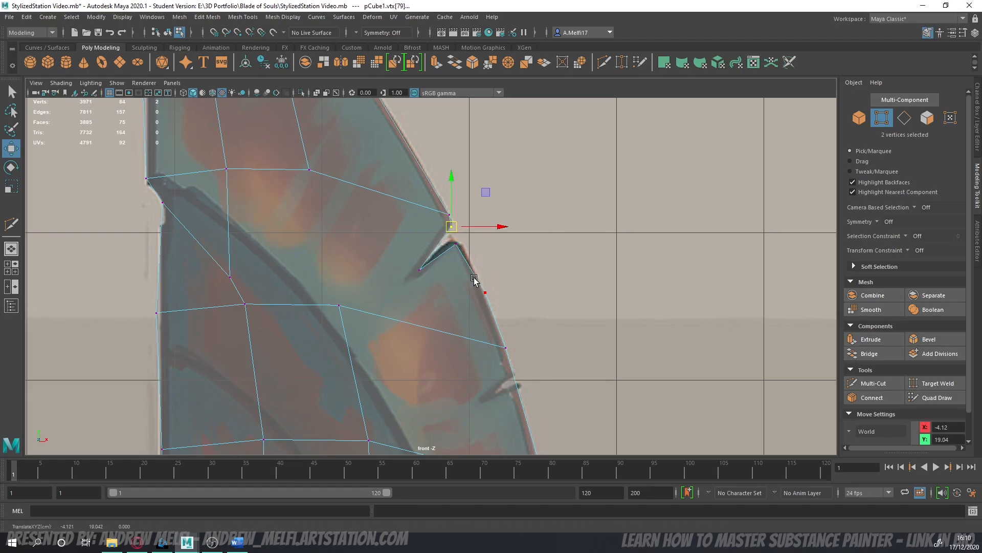
- Examine the upper notch and the whole blade from several angles in the perspective view
{"action": "key", "text": "space"}
{"action": "key", "text": "space"}
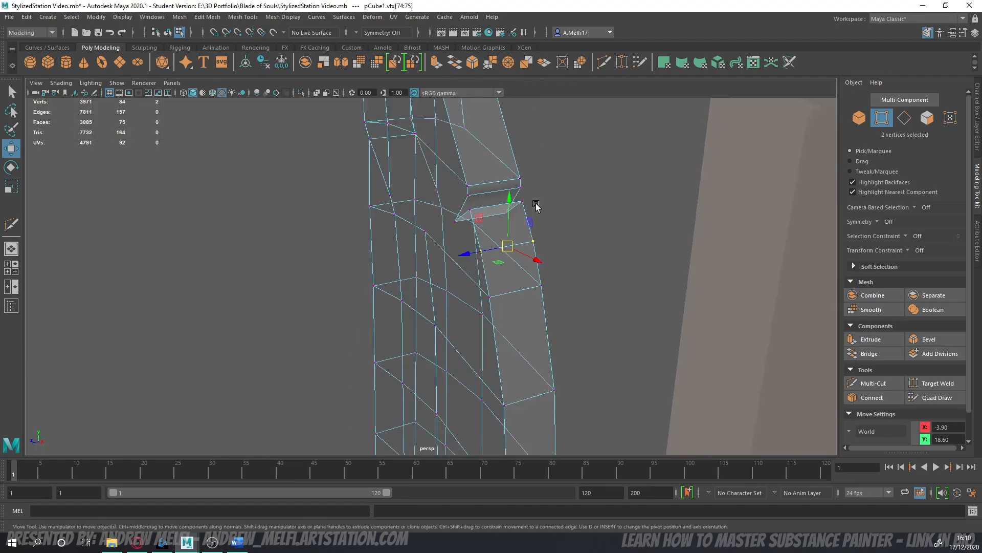
{"action": "left_click_drag", "start_coordinate": [536, 207], "coordinate": [743, 149], "text": "alt"}
{"action": "left_click", "coordinate": [854, 122]}
{"action": "left_click_drag", "start_coordinate": [217, 309], "coordinate": [342, 295], "text": "alt"}
{"action": "left_click", "coordinate": [538, 286]}
{"action": "left_click_drag", "start_coordinate": [538, 287], "coordinate": [479, 301], "text": "alt"}
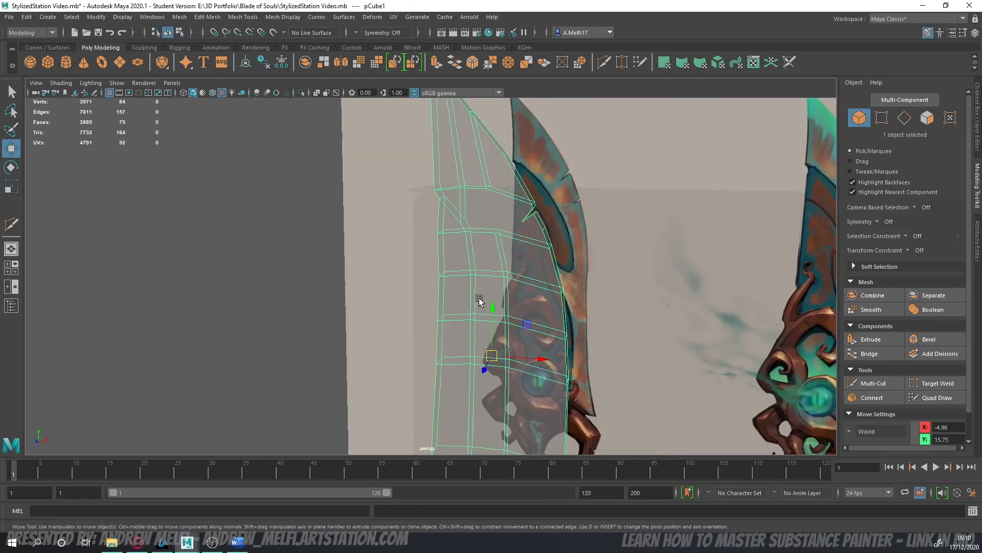
{"action": "key", "text": "space"}
{"action": "key", "text": "space"}
{"action": "left_click_drag", "start_coordinate": [465, 259], "coordinate": [483, 284], "text": "alt"}
{"action": "key", "text": "space"}
{"action": "key", "text": "space"}
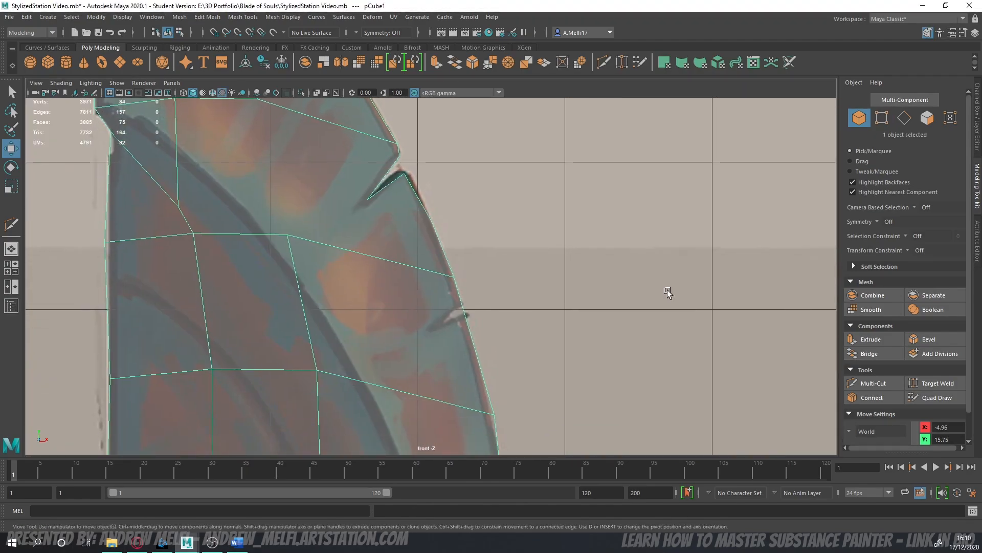
- Add three Multi-Cut points along the blade's curved outline at and below the lower painted notch
{"action": "left_click", "coordinate": [854, 382]}
{"action": "scroll", "coordinate": [481, 329], "scroll_direction": "up", "scroll_amount": 2}
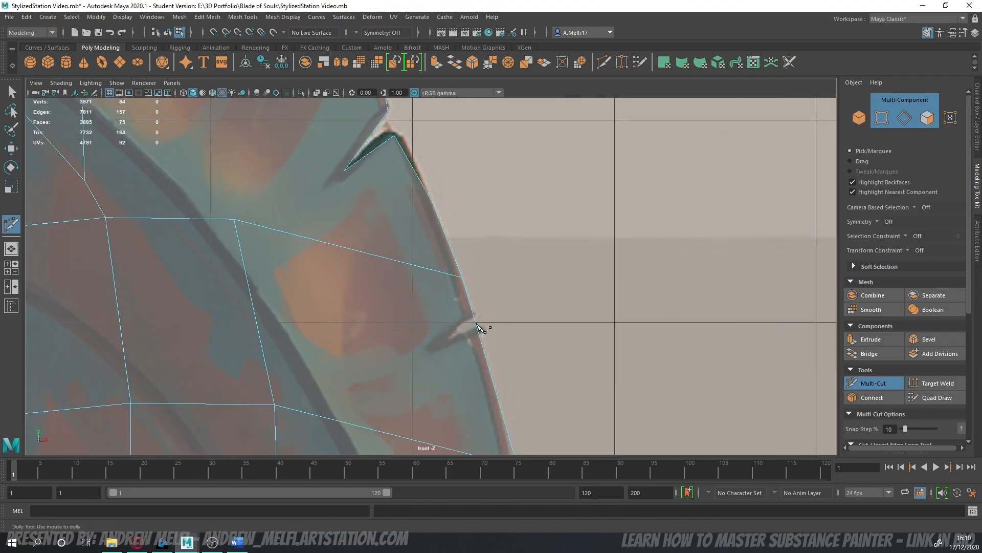
{"action": "left_click", "coordinate": [872, 383]}
{"action": "left_click", "coordinate": [870, 384]}
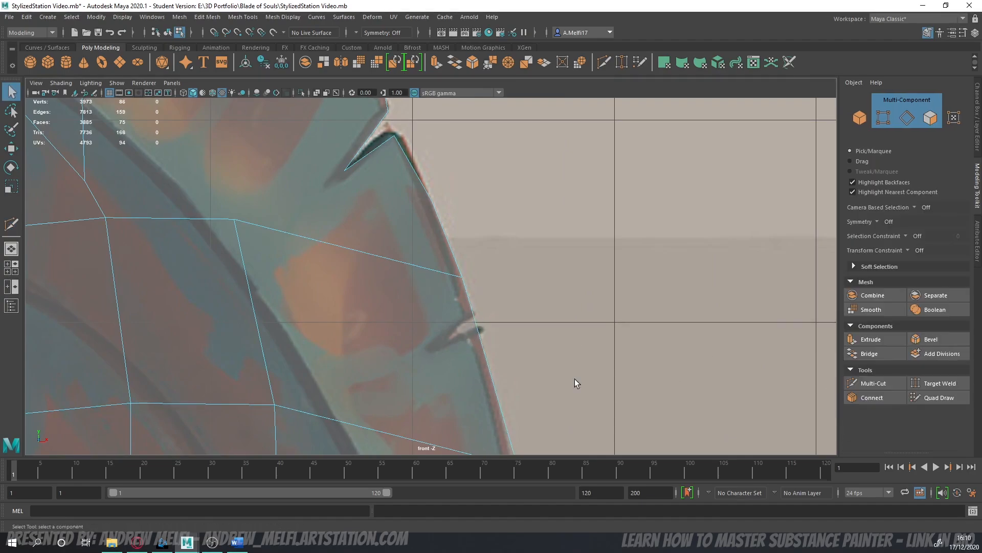
{"action": "middle_click_drag", "start_coordinate": [574, 382], "coordinate": [548, 291], "text": "alt"}
{"action": "left_click", "coordinate": [880, 386]}
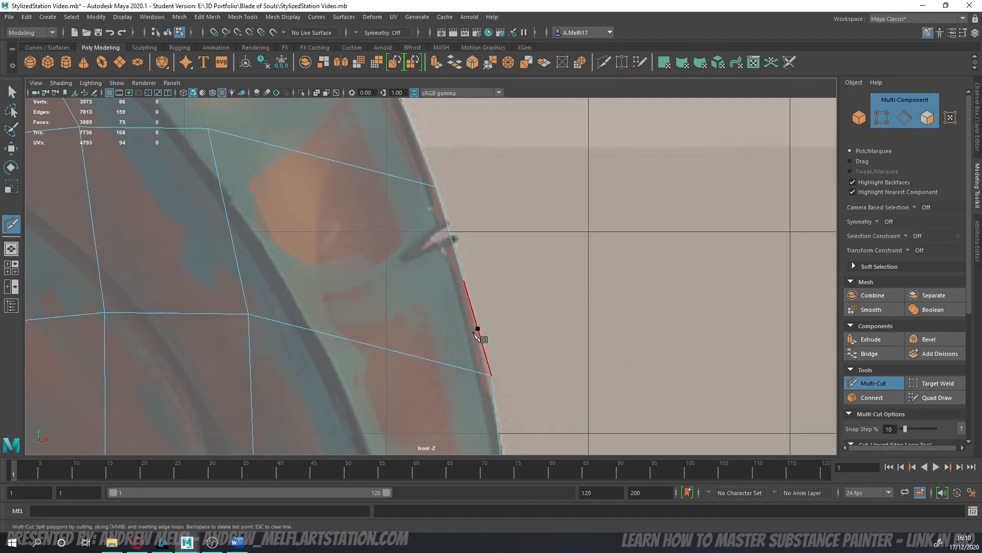
{"action": "left_click", "coordinate": [861, 383]}
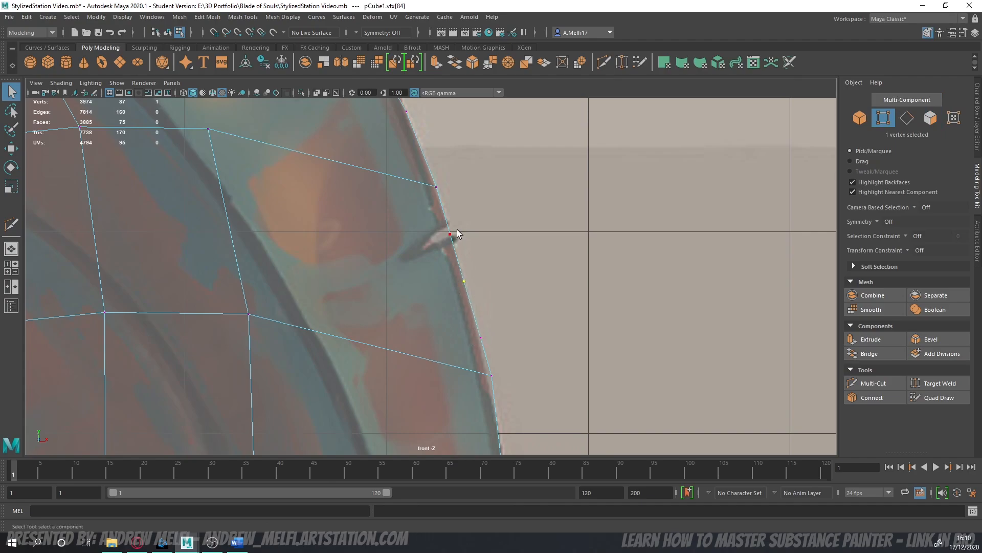
- Move the middle new vertex inward to the tip of the lower painted notch
{"action": "key", "text": "w"}
{"action": "left_click_drag", "start_coordinate": [450, 234], "coordinate": [414, 251]}
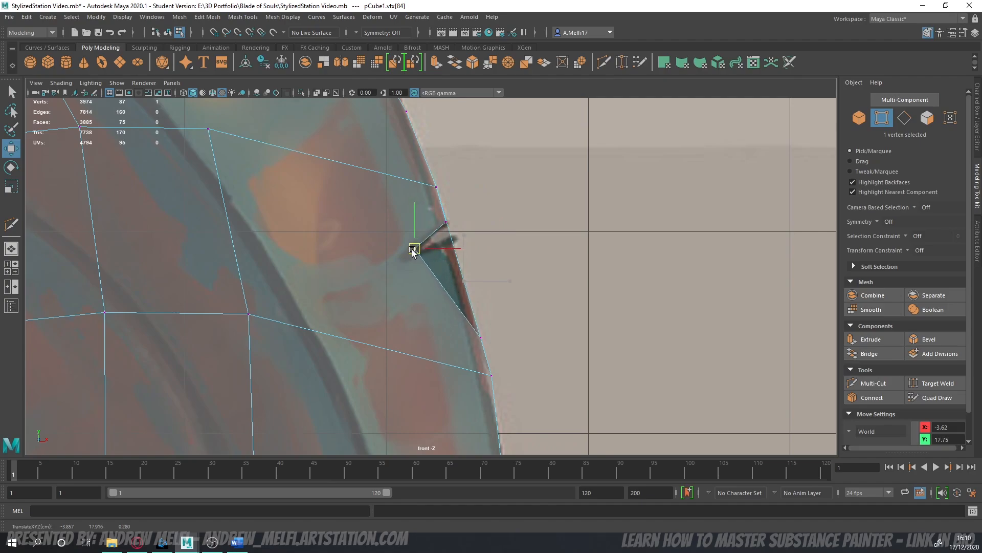
{"action": "key", "text": "ctrl+z"}
{"action": "left_click_drag", "start_coordinate": [463, 280], "coordinate": [410, 250]}
- Move the lowest new vertex up along the outline to form the lower corner of the second notch
{"action": "left_click", "coordinate": [479, 338]}
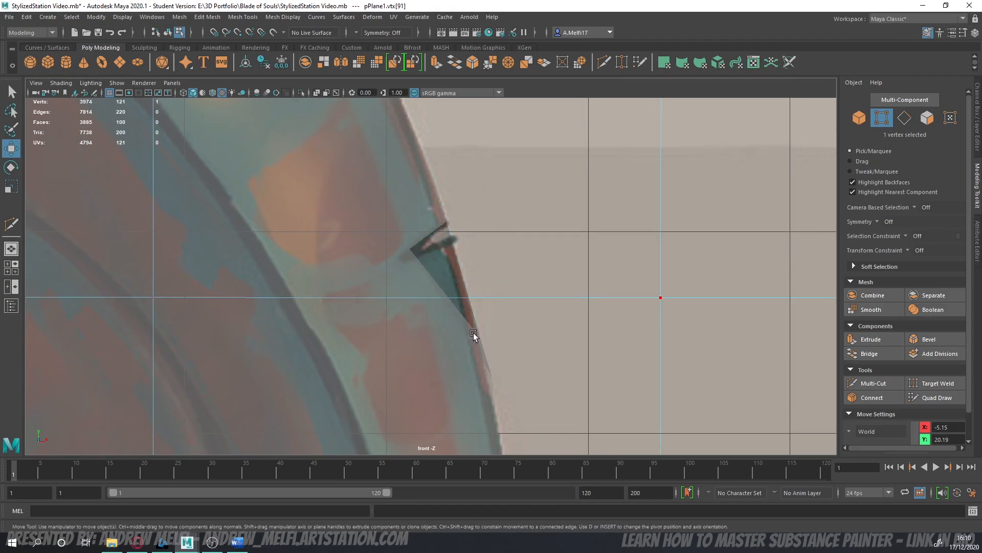
{"action": "key", "text": "ctrl+z"}
{"action": "left_click", "coordinate": [859, 119]}
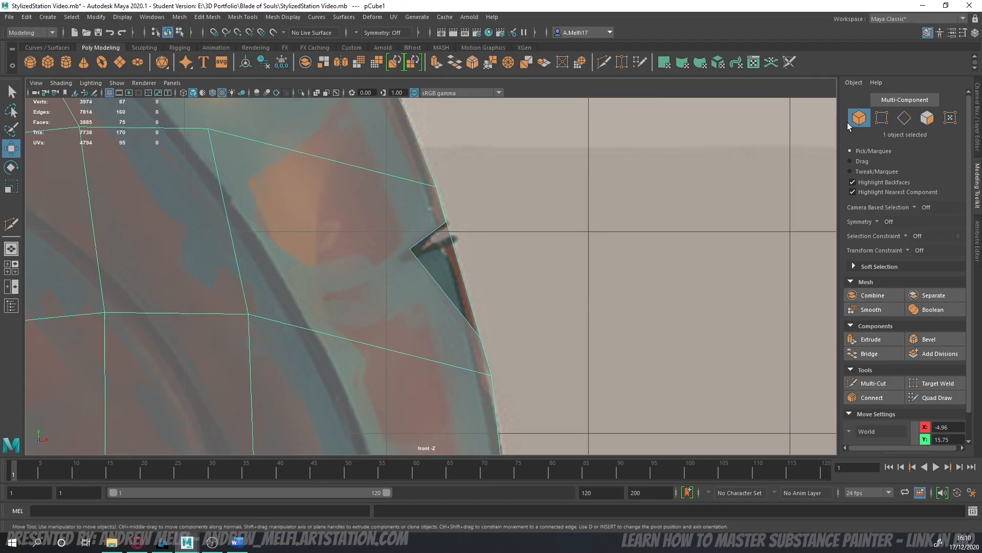
{"action": "left_click", "coordinate": [882, 117]}
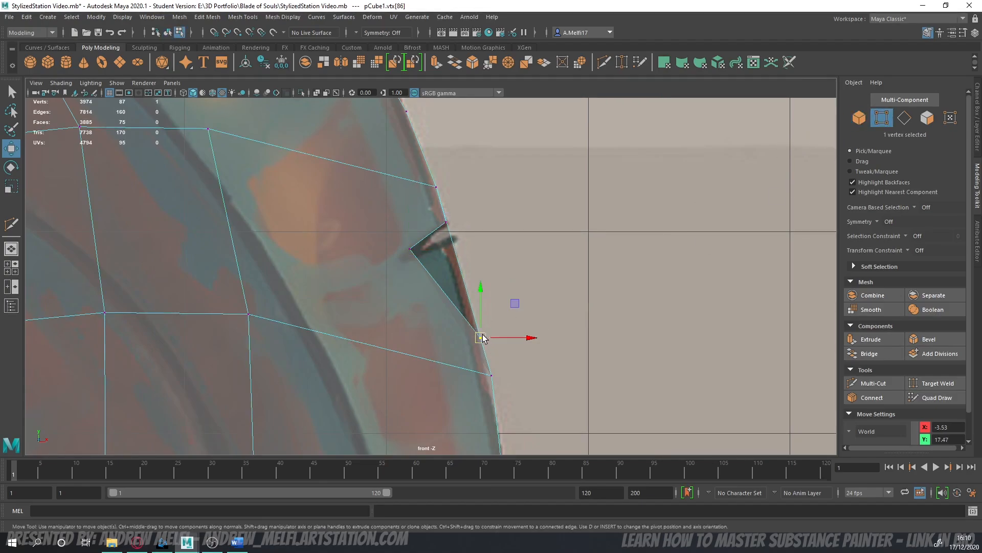
{"action": "left_click_drag", "start_coordinate": [482, 337], "coordinate": [448, 246]}
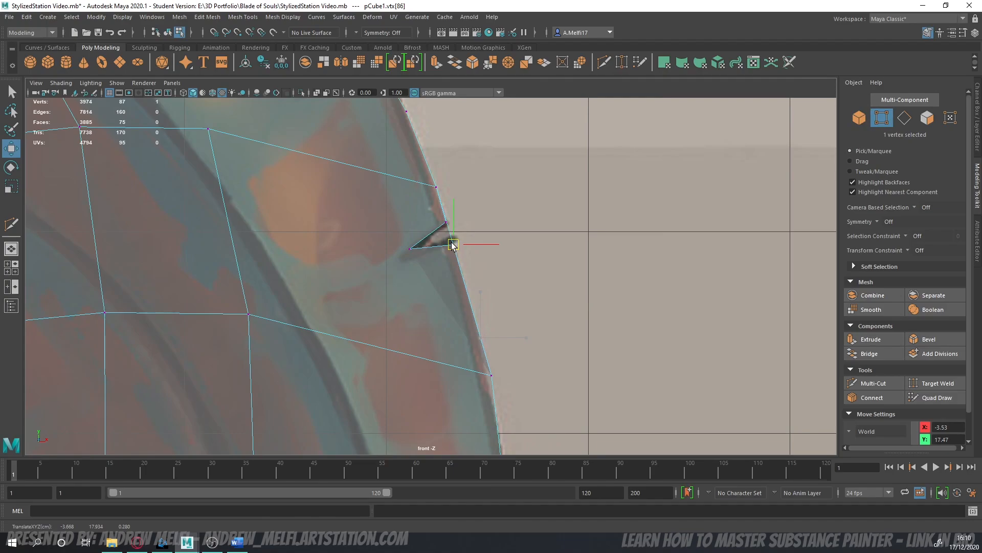
- Insert a Multi-Cut edge loop down the middle of the blade's thickness along its full length
{"action": "key", "text": "space"}
{"action": "key", "text": "space"}
{"action": "left_click_drag", "start_coordinate": [533, 254], "coordinate": [660, 325], "text": "alt"}
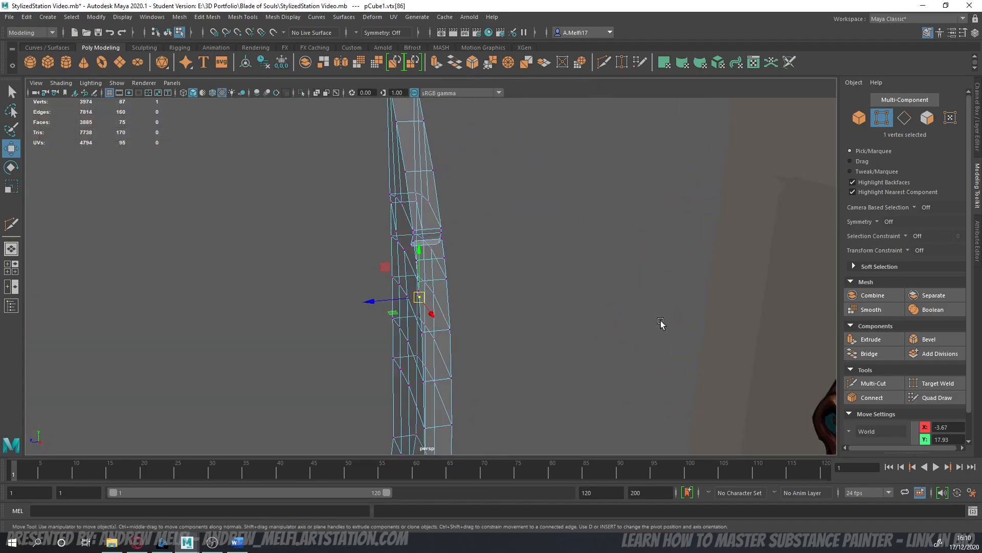
{"action": "left_click", "coordinate": [872, 385]}
{"action": "left_click_drag", "start_coordinate": [471, 286], "coordinate": [480, 279], "text": "alt"}
{"action": "right_click_drag", "start_coordinate": [479, 277], "coordinate": [451, 277], "text": "alt"}
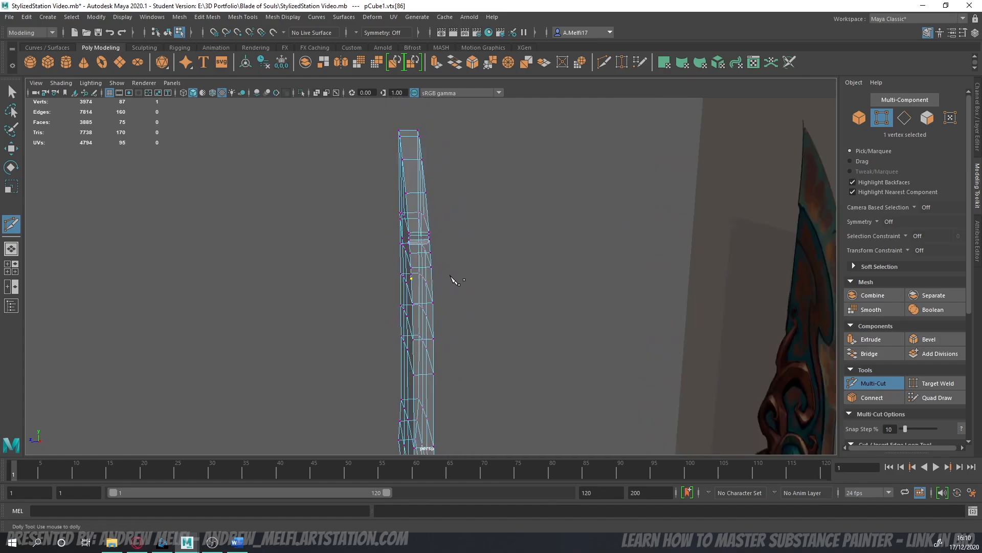
{"action": "left_click", "coordinate": [411, 138], "text": "ctrl"}
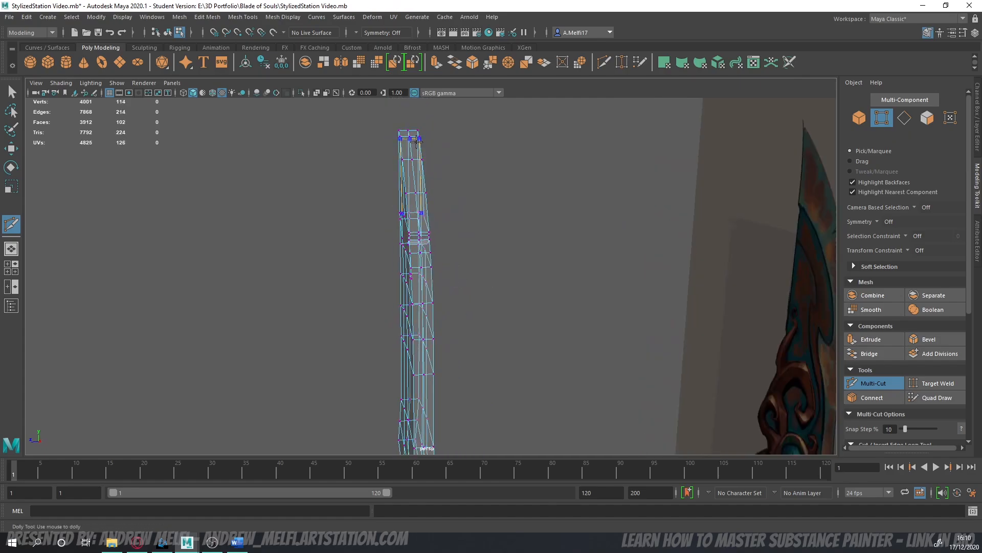
{"action": "key", "text": "ctrl+z"}
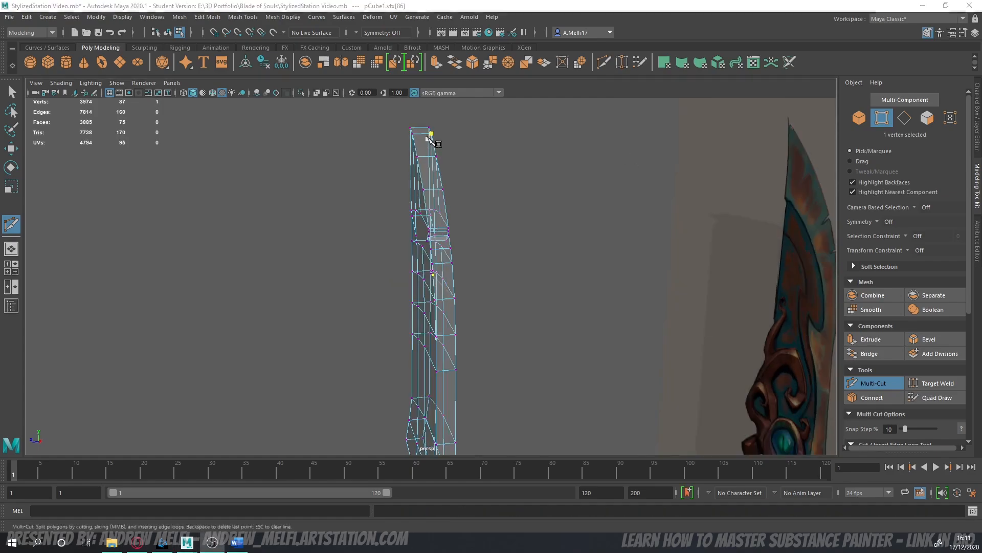
{"action": "left_click_drag", "start_coordinate": [427, 137], "coordinate": [477, 210], "text": "alt"}
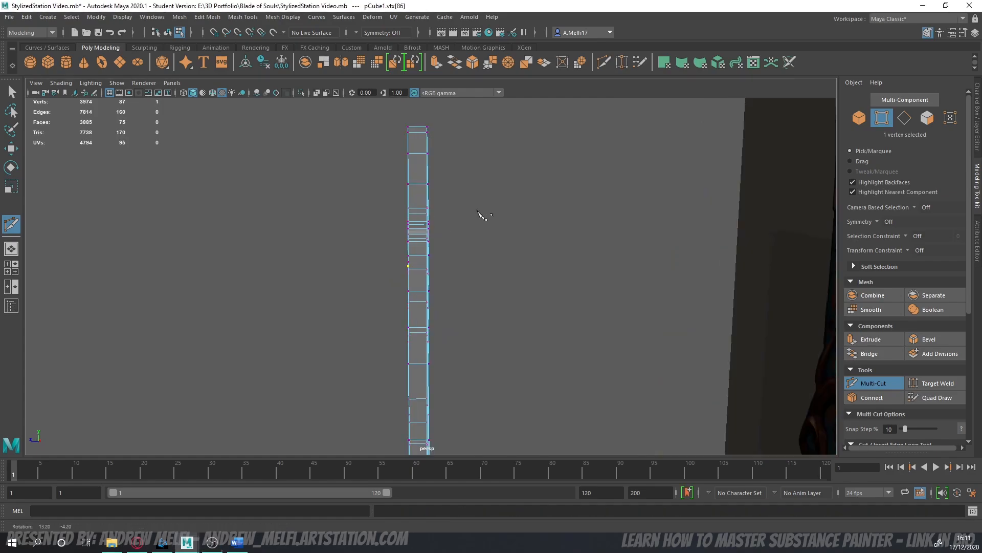
{"action": "left_click", "coordinate": [418, 132], "text": "ctrl"}
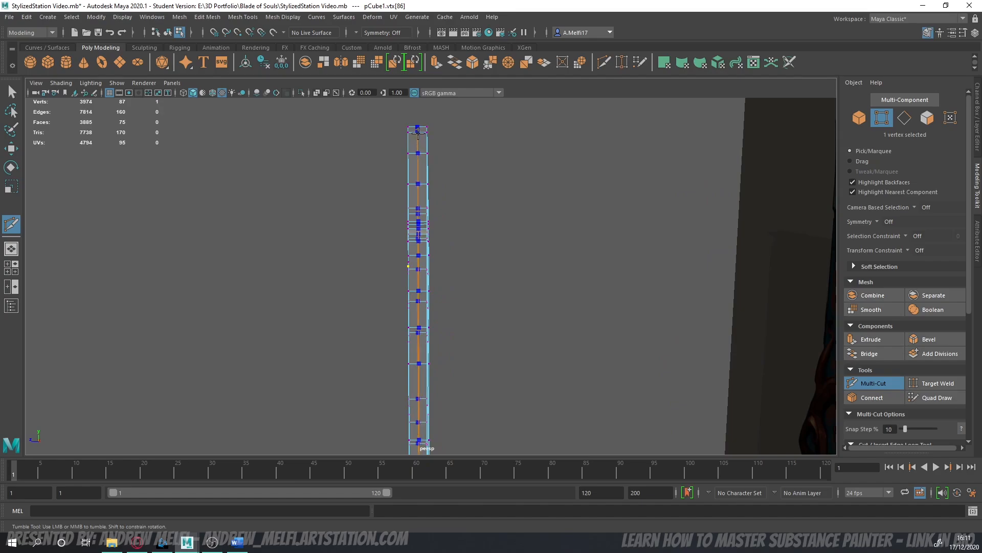
- Examine the blade's centre edge loop, notches and both faces from several angles in the perspective view
{"action": "left_click_drag", "start_coordinate": [482, 272], "coordinate": [591, 271], "text": "alt"}
{"action": "scroll", "coordinate": [527, 281], "scroll_direction": "up", "scroll_amount": 5}
{"action": "left_click", "coordinate": [539, 287]}
{"action": "middle_click_drag", "start_coordinate": [593, 271], "coordinate": [518, 289], "text": "alt"}
{"action": "scroll", "coordinate": [562, 282], "scroll_direction": "up", "scroll_amount": 3}
{"action": "left_click_drag", "start_coordinate": [608, 277], "coordinate": [621, 162], "text": "alt"}
{"action": "left_click", "coordinate": [881, 388]}
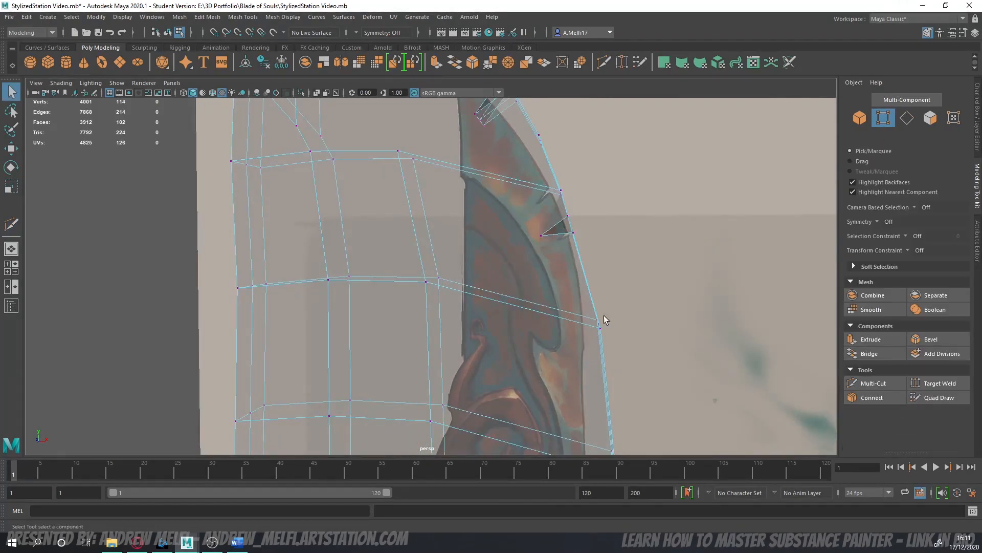
{"action": "left_click_drag", "start_coordinate": [604, 316], "coordinate": [431, 298], "text": "alt"}
{"action": "scroll", "coordinate": [480, 303], "scroll_direction": "down", "scroll_amount": 5}
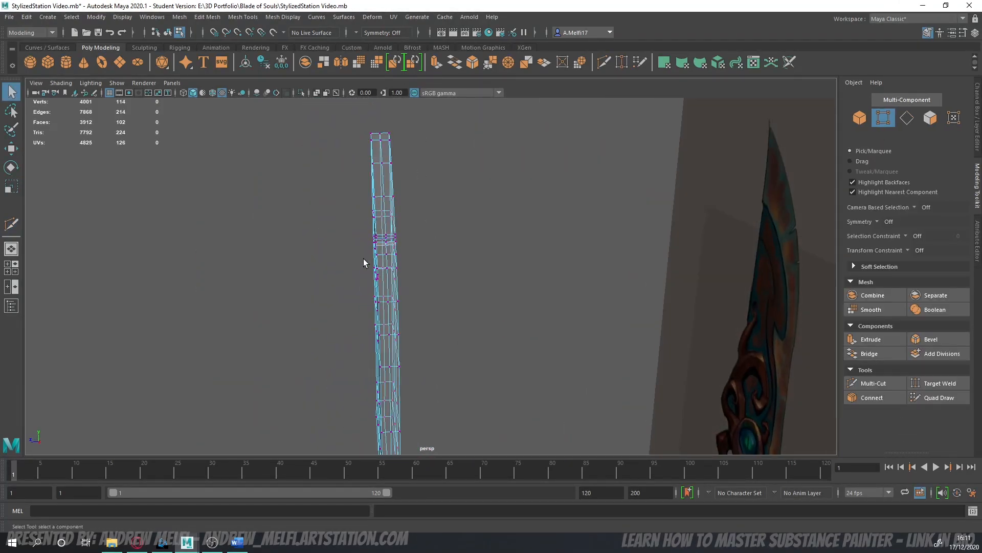
{"action": "left_click_drag", "start_coordinate": [363, 260], "coordinate": [490, 276], "text": "alt"}
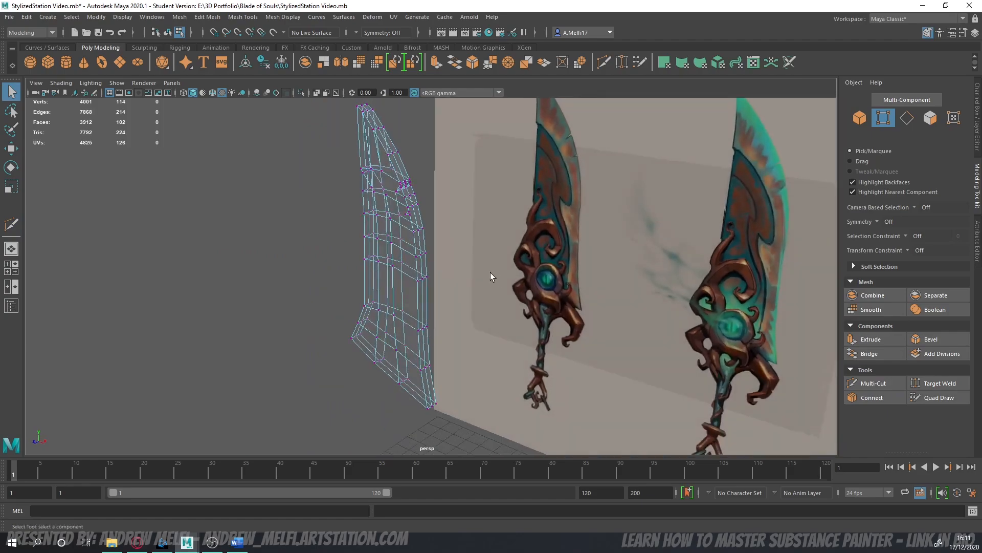
{"action": "middle_click_drag", "start_coordinate": [490, 272], "coordinate": [524, 327], "text": "alt"}
{"action": "scroll", "coordinate": [523, 325], "scroll_direction": "up", "scroll_amount": 4}
{"action": "middle_click_drag", "start_coordinate": [504, 268], "coordinate": [515, 341], "text": "alt"}
{"action": "left_click_drag", "start_coordinate": [516, 342], "coordinate": [539, 340], "text": "alt"}
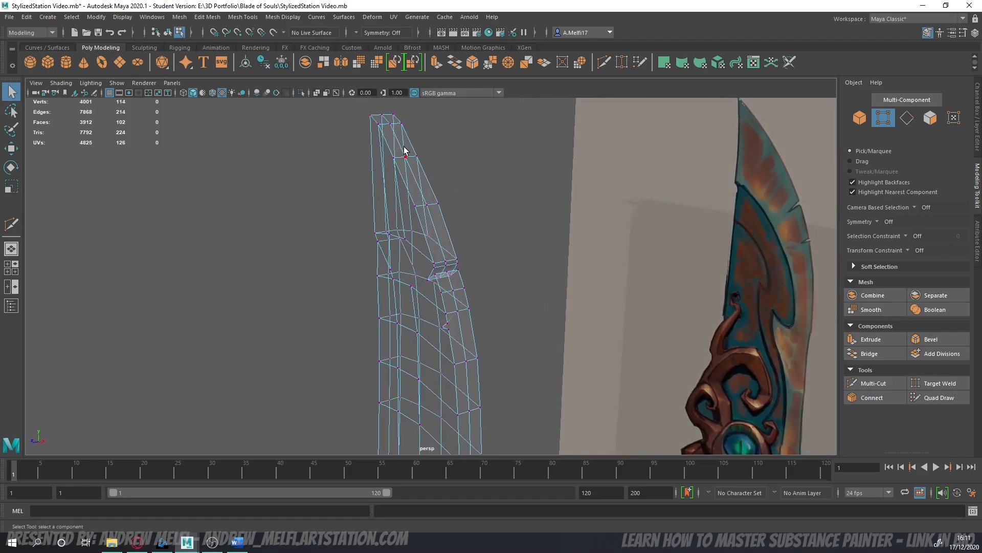
{"action": "left_click_drag", "start_coordinate": [429, 221], "coordinate": [335, 226], "text": "alt"}
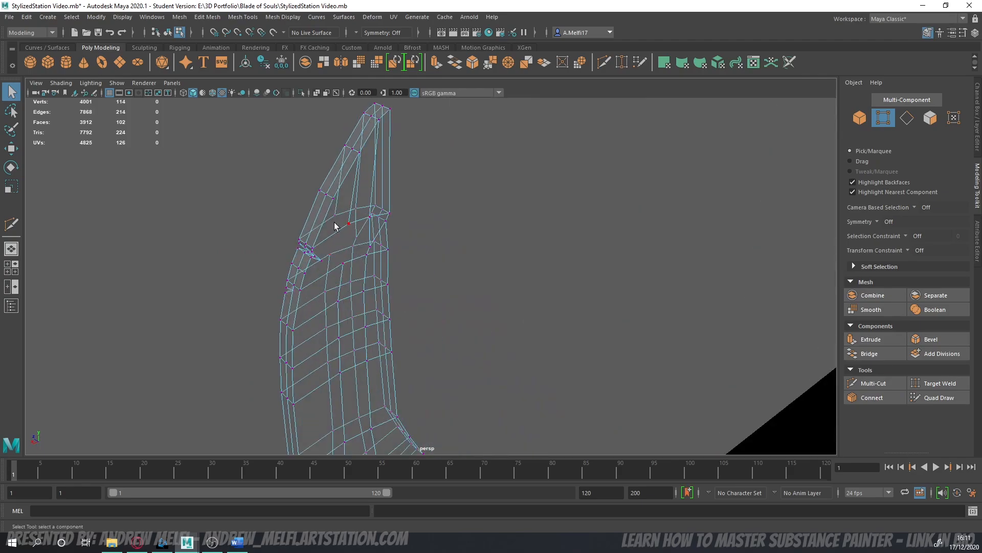
{"action": "left_click_drag", "start_coordinate": [338, 301], "coordinate": [435, 299], "text": "alt"}
{"action": "key", "text": "F11"}
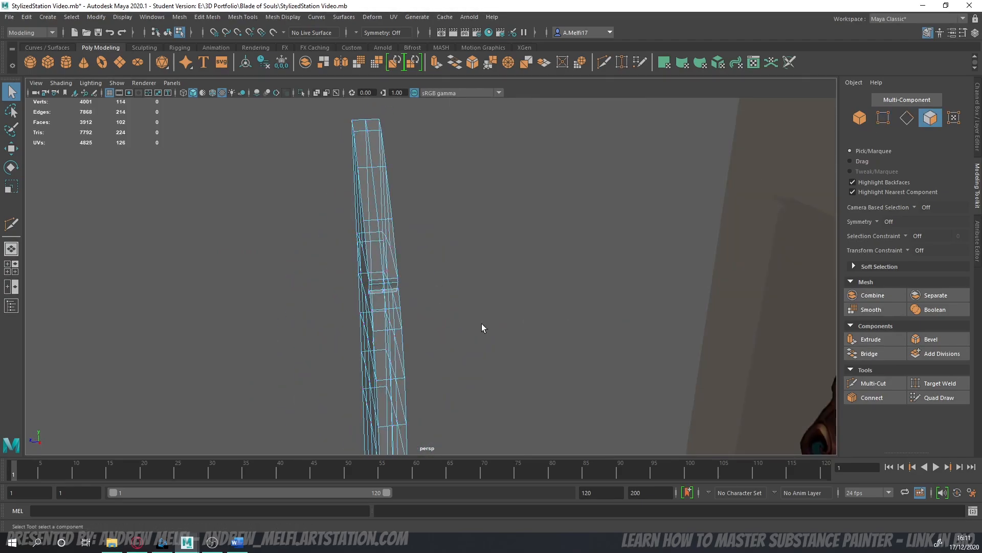
{"action": "left_click_drag", "start_coordinate": [482, 327], "coordinate": [650, 224], "text": "alt"}
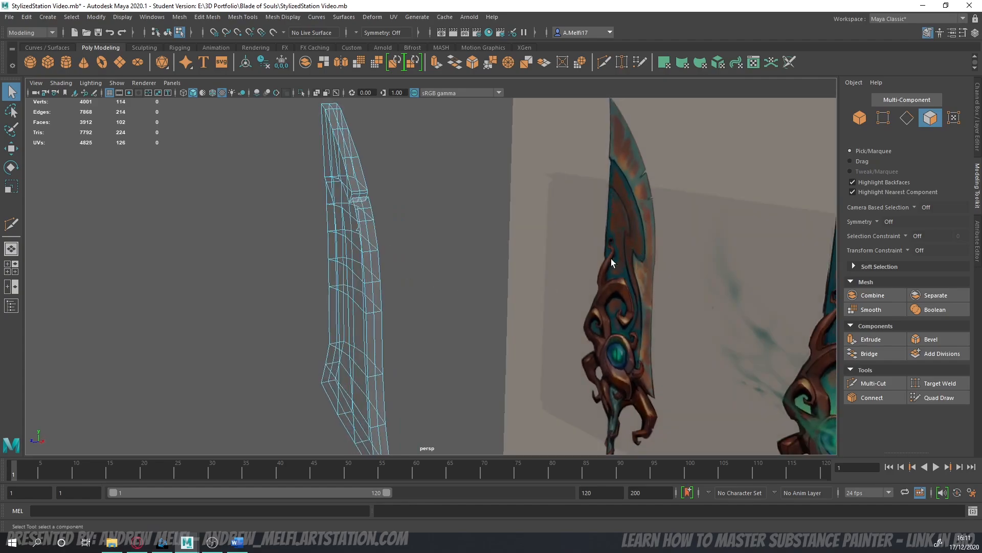
{"action": "left_click_drag", "start_coordinate": [611, 259], "coordinate": [530, 285], "text": "alt"}
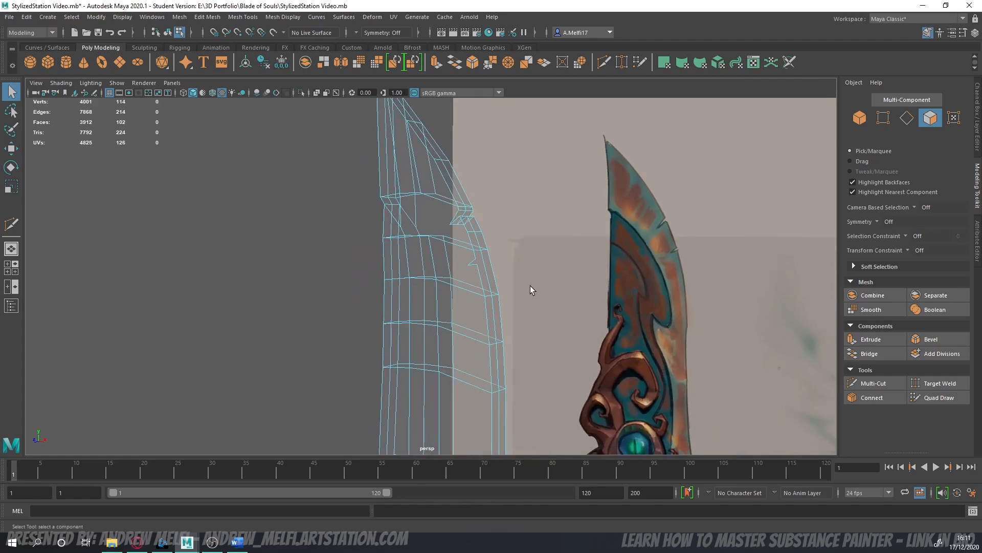
{"action": "scroll", "coordinate": [530, 286], "scroll_direction": "up", "scroll_amount": 3}
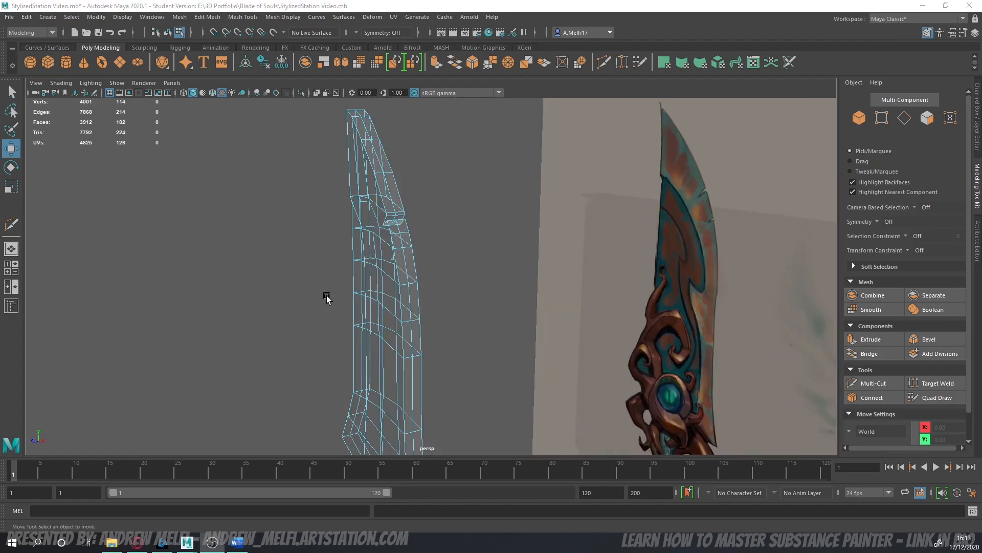
- Delete all faces of the blade half beyond the centre loop, on the side facing the concept art plane
{"action": "left_click_drag", "start_coordinate": [327, 298], "coordinate": [296, 263], "text": "alt"}
{"action": "left_click", "coordinate": [934, 117]}
{"action": "left_click_drag", "start_coordinate": [588, 247], "coordinate": [528, 203], "text": "alt"}
{"action": "left_click_drag", "start_coordinate": [443, 179], "coordinate": [401, 419]}
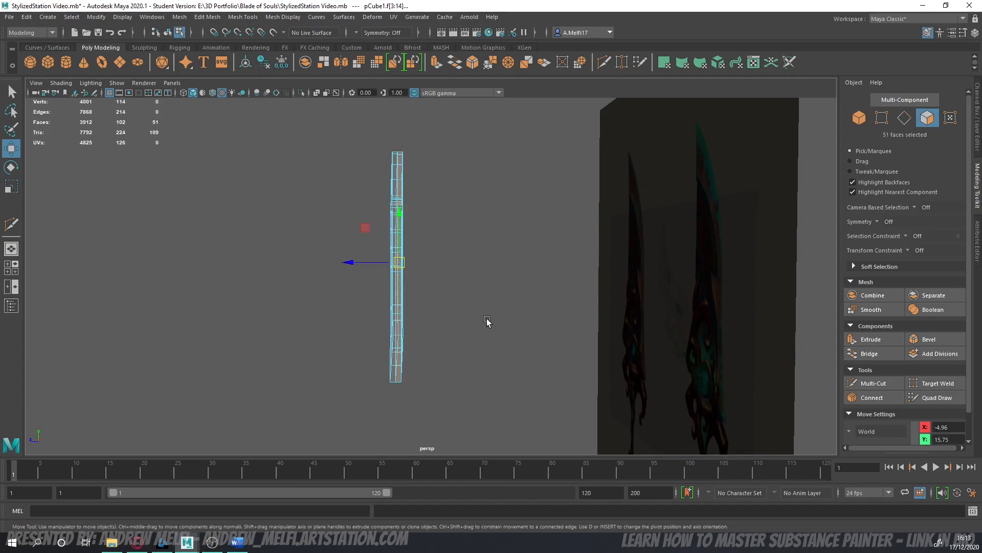
{"action": "key", "text": "space"}
{"action": "key", "text": "space"}
{"action": "left_click_drag", "start_coordinate": [457, 121], "coordinate": [403, 464]}
{"action": "key", "text": "Delete"}
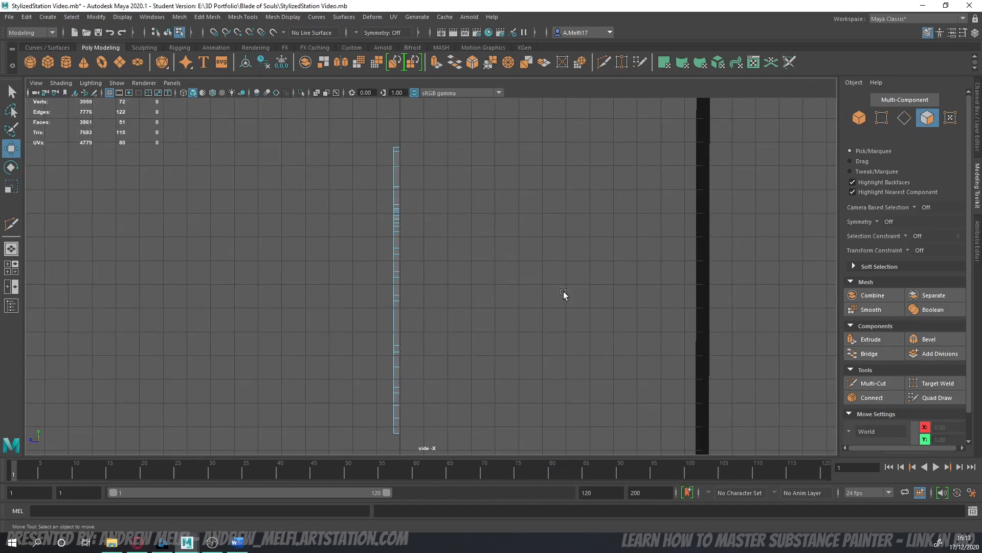
- Mirror the remaining half blade about the world Z axis, merging border vertices with a merge threshold of 2.457
{"action": "left_click", "coordinate": [862, 120]}
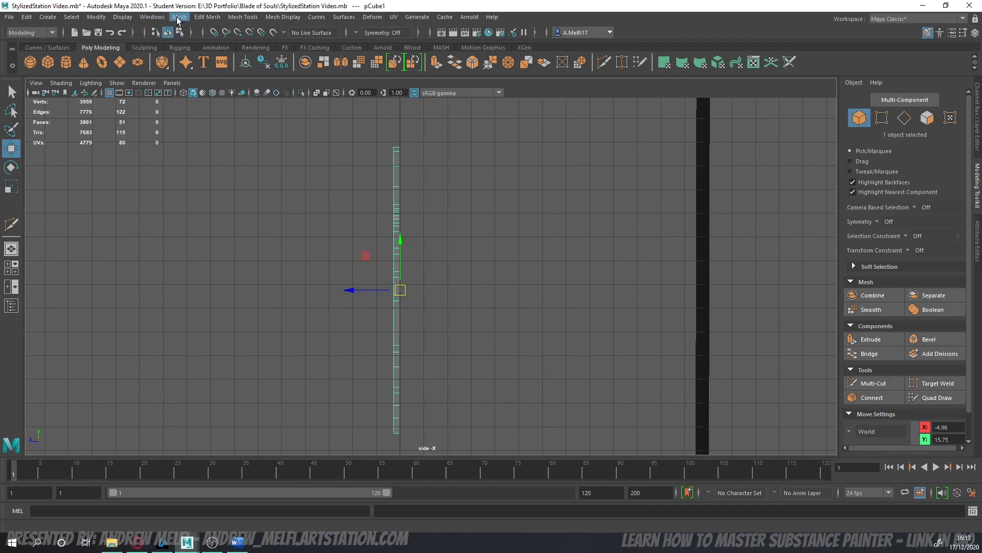
{"action": "left_click", "coordinate": [178, 19]}
{"action": "left_click", "coordinate": [199, 174]}
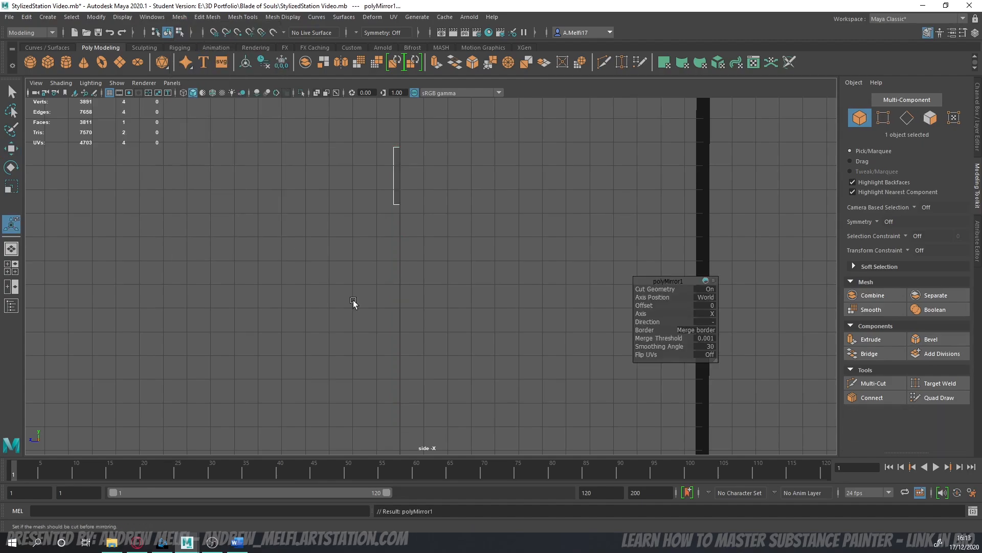
{"action": "scroll", "coordinate": [443, 335], "scroll_direction": "down", "scroll_amount": 3}
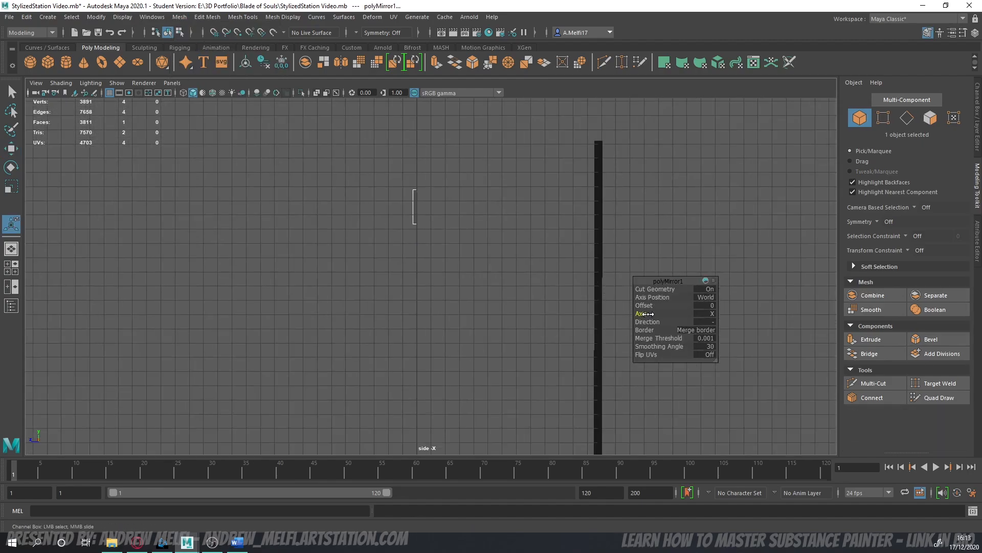
{"action": "left_click_drag", "start_coordinate": [648, 314], "coordinate": [732, 318]}
{"action": "mouse_move", "coordinate": [531, 323]}
{"action": "middle_mouse_down", "text": "alt"}
{"action": "mouse_move", "coordinate": [526, 309]}
{"action": "mouse_move", "coordinate": [539, 318]}
{"action": "middle_mouse_up", "text": "alt"}
{"action": "left_click_drag", "start_coordinate": [539, 318], "coordinate": [511, 312], "text": "alt"}
{"action": "key", "text": "space"}
{"action": "key", "text": "space"}
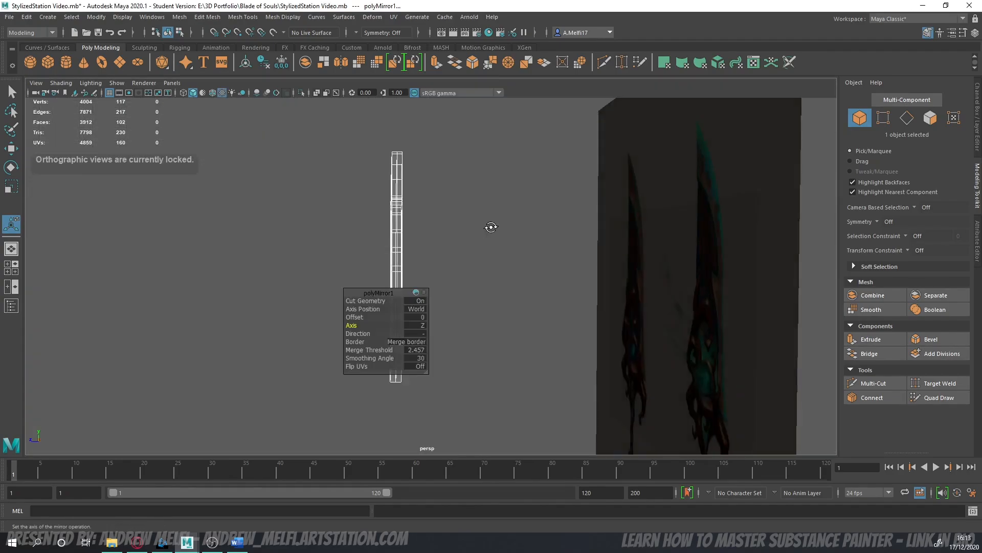
- Examine the mirrored blade from several angles and check its mirror attributes
{"action": "left_click_drag", "start_coordinate": [491, 226], "coordinate": [540, 234], "text": "alt"}
{"action": "mouse_move", "coordinate": [355, 320]}
{"action": "left_mouse_down"}
{"action": "mouse_move", "coordinate": [364, 319]}
{"action": "mouse_move", "coordinate": [355, 318]}
{"action": "left_mouse_up"}
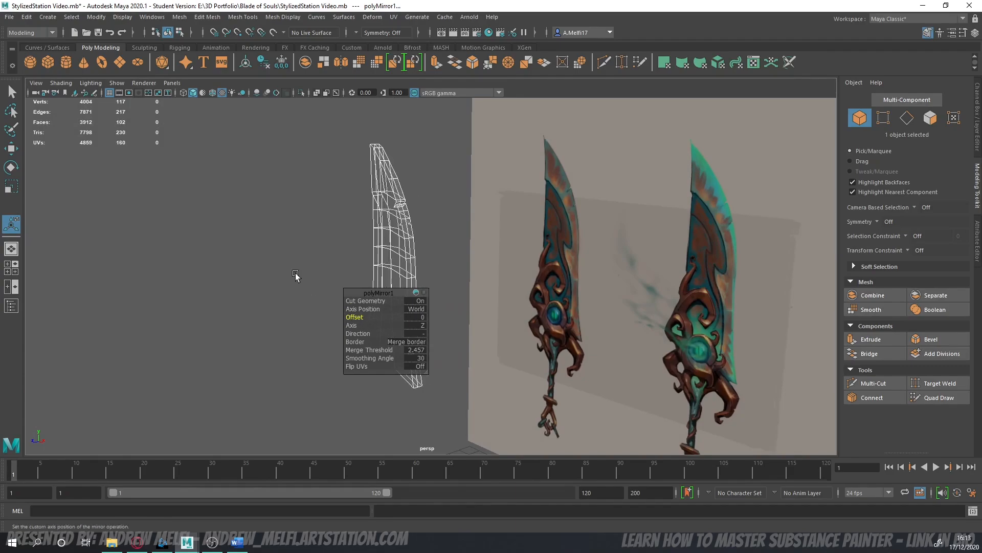
{"action": "left_click_drag", "start_coordinate": [296, 276], "coordinate": [744, 174], "text": "alt"}
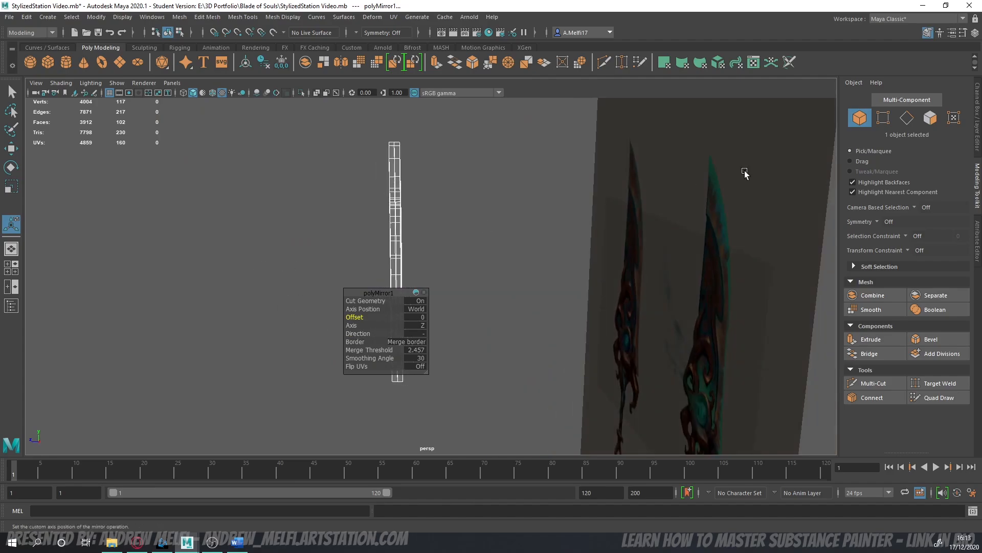
{"action": "left_click_drag", "start_coordinate": [414, 260], "coordinate": [443, 263], "text": "alt"}
{"action": "key", "text": "w"}
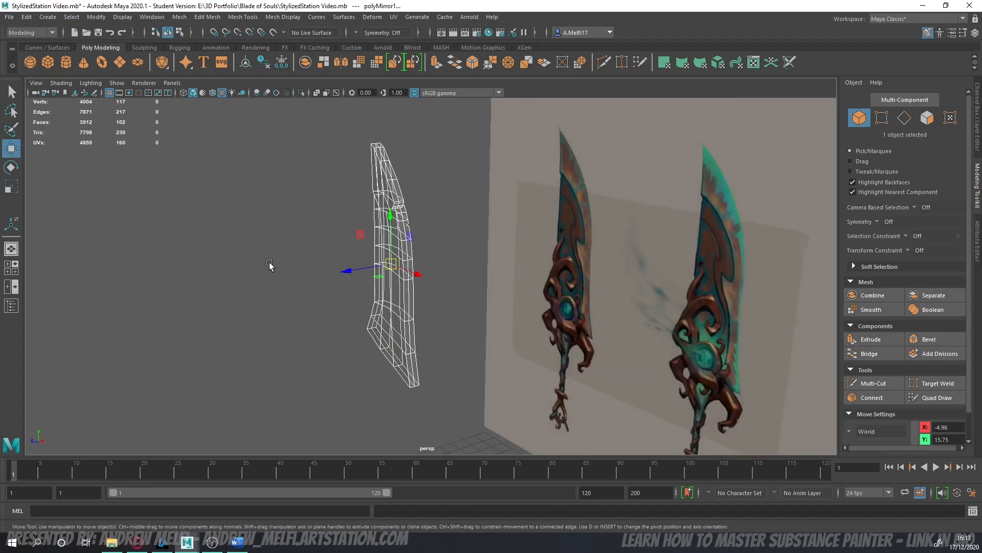
{"action": "left_click_drag", "start_coordinate": [274, 268], "coordinate": [310, 276], "text": "alt"}
{"action": "left_click", "coordinate": [979, 235]}
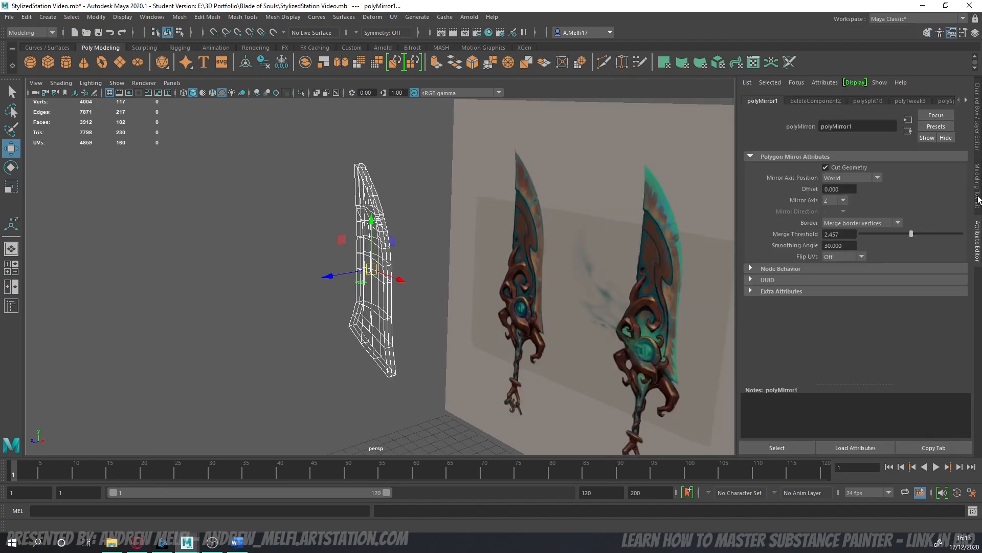
{"action": "left_click", "coordinate": [979, 199]}
{"action": "left_click", "coordinate": [196, 217]}
{"action": "left_click_drag", "start_coordinate": [201, 279], "coordinate": [215, 282], "text": "alt"}
{"action": "left_click", "coordinate": [436, 249]}
{"action": "left_click_drag", "start_coordinate": [356, 277], "coordinate": [375, 274], "text": "alt"}
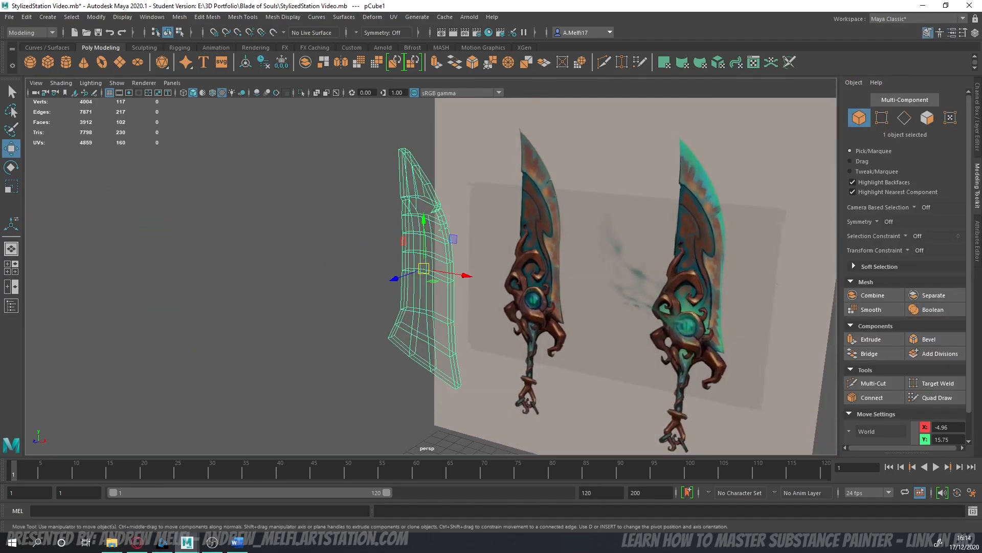
- Lower the transparency of the blade's Work material to zero so the mesh is opaque
{"action": "left_click_drag", "start_coordinate": [309, 229], "coordinate": [294, 235], "text": "alt"}
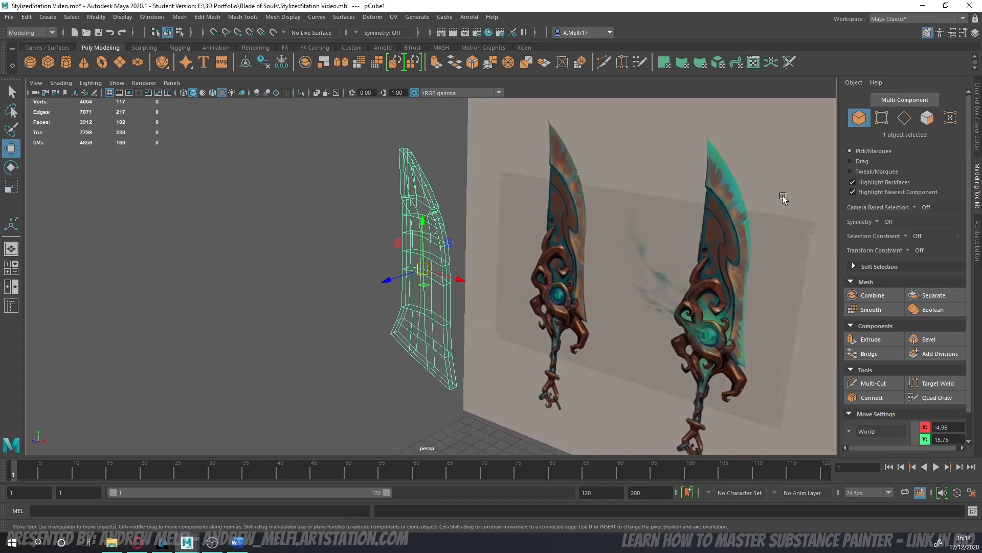
{"action": "left_click", "coordinate": [978, 228]}
{"action": "left_click_drag", "start_coordinate": [920, 225], "coordinate": [784, 232]}
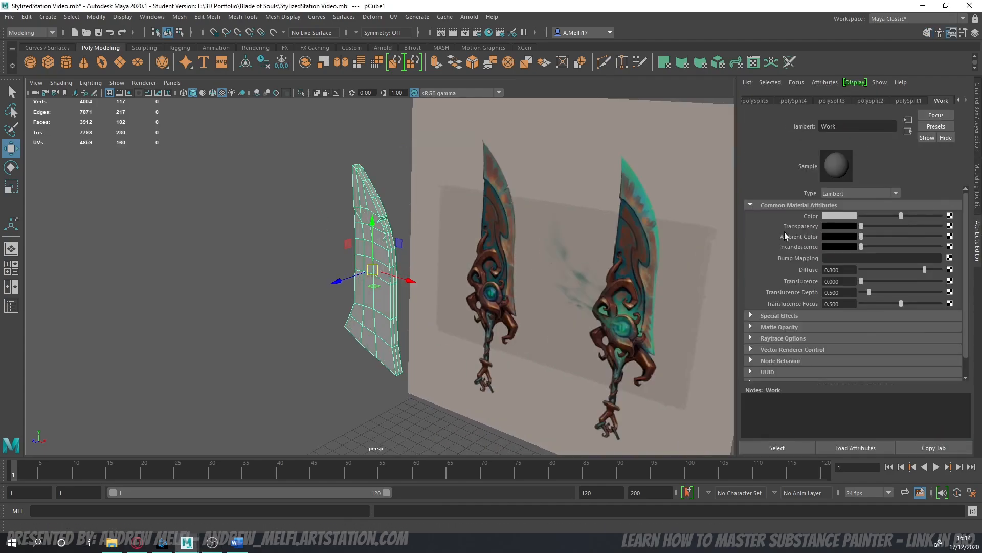
- Cut an edge across the blade's thickness joining the inner tips of the lower notch on both faces
{"action": "middle_click_drag", "start_coordinate": [373, 238], "coordinate": [393, 266], "text": "alt"}
{"action": "scroll", "coordinate": [393, 266], "scroll_direction": "up", "scroll_amount": 6}
{"action": "left_click_drag", "start_coordinate": [393, 266], "coordinate": [324, 263], "text": "alt"}
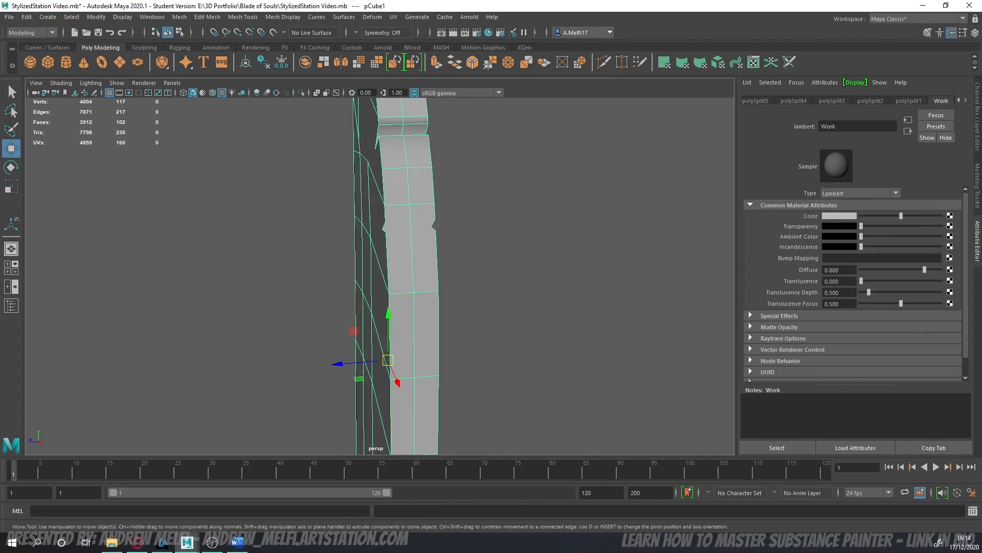
{"action": "left_click", "coordinate": [978, 177]}
{"action": "left_click", "coordinate": [874, 383]}
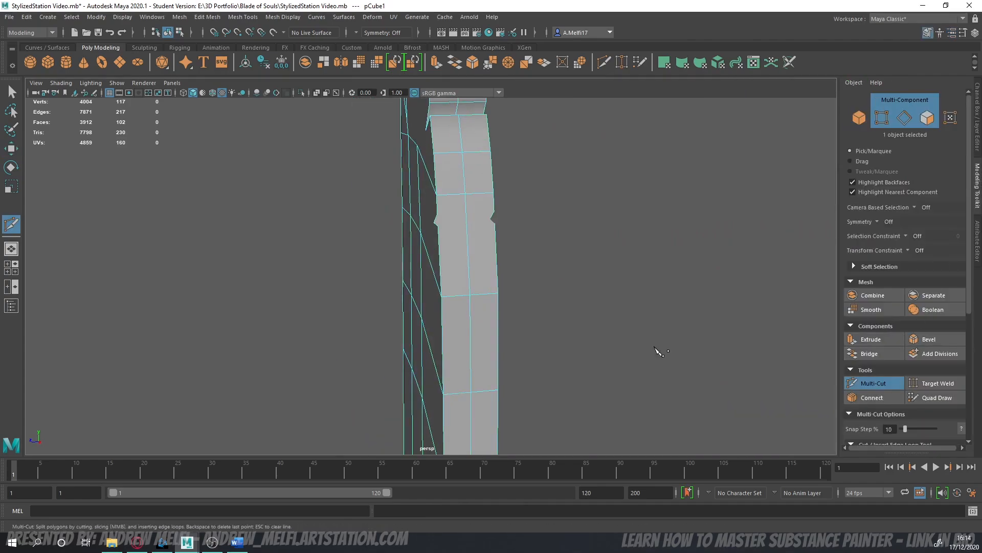
{"action": "left_click_drag", "start_coordinate": [424, 231], "coordinate": [454, 239], "text": "alt"}
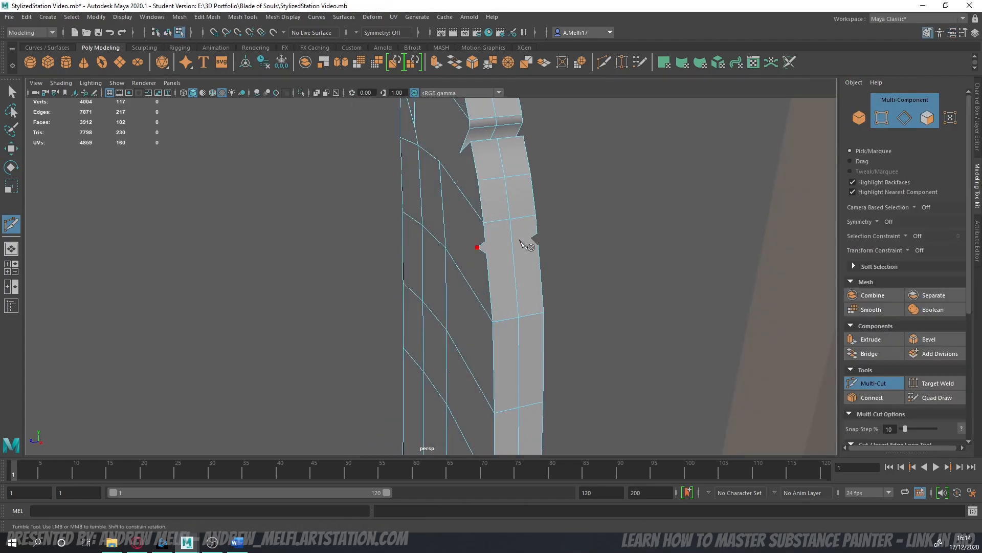
{"action": "key", "text": "q"}
{"action": "key", "text": "g"}
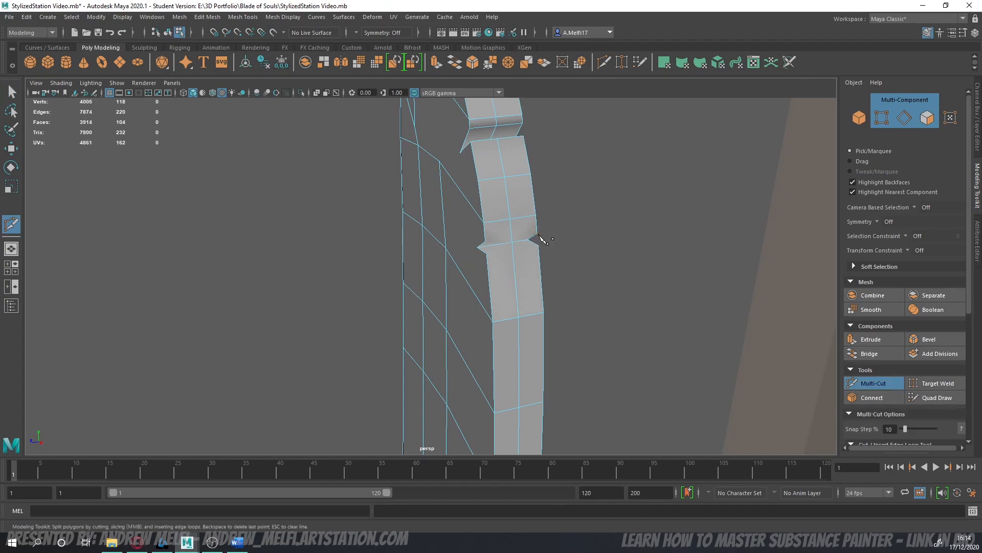
- Cut edges across the blade's thickness at the upper and lower corners of the lower notch
{"action": "left_click", "coordinate": [486, 241]}
{"action": "key", "text": "q"}
{"action": "key", "text": "g"}
{"action": "left_click", "coordinate": [538, 246]}
{"action": "key", "text": "q"}
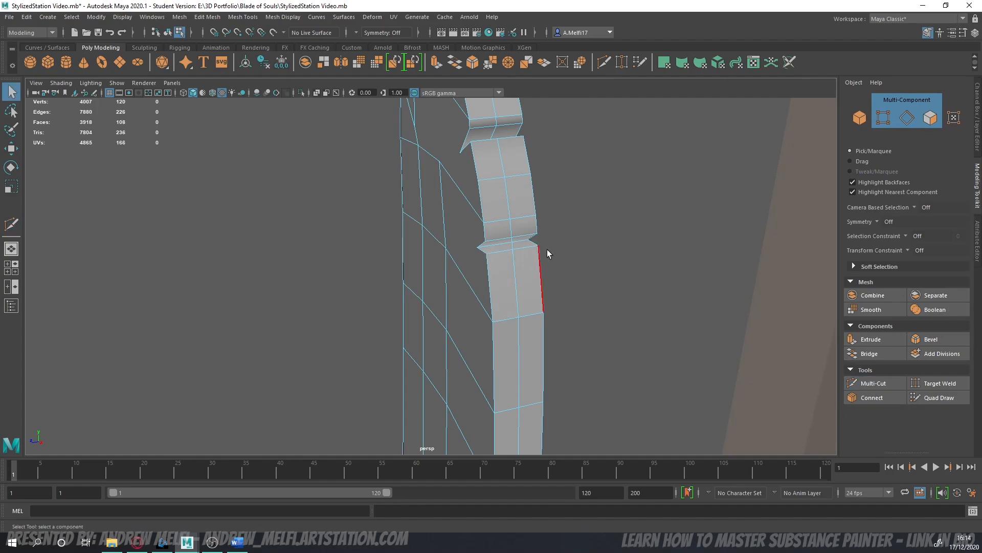
- Pull the centre vertex in the mouth of the lower notch inward between the notch walls to deepen the cut
{"action": "scroll", "coordinate": [542, 277], "scroll_direction": "up", "scroll_amount": 6}
{"action": "middle_click_drag", "start_coordinate": [642, 250], "coordinate": [586, 303], "text": "alt"}
{"action": "key", "text": "space"}
{"action": "key", "text": "space"}
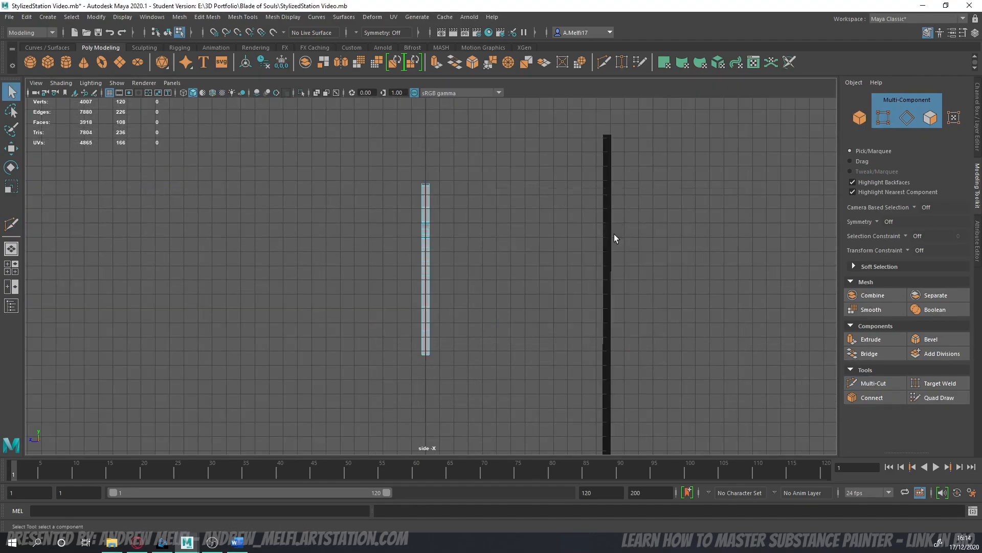
{"action": "key", "text": "space"}
{"action": "key", "text": "space"}
{"action": "key", "text": "F10"}
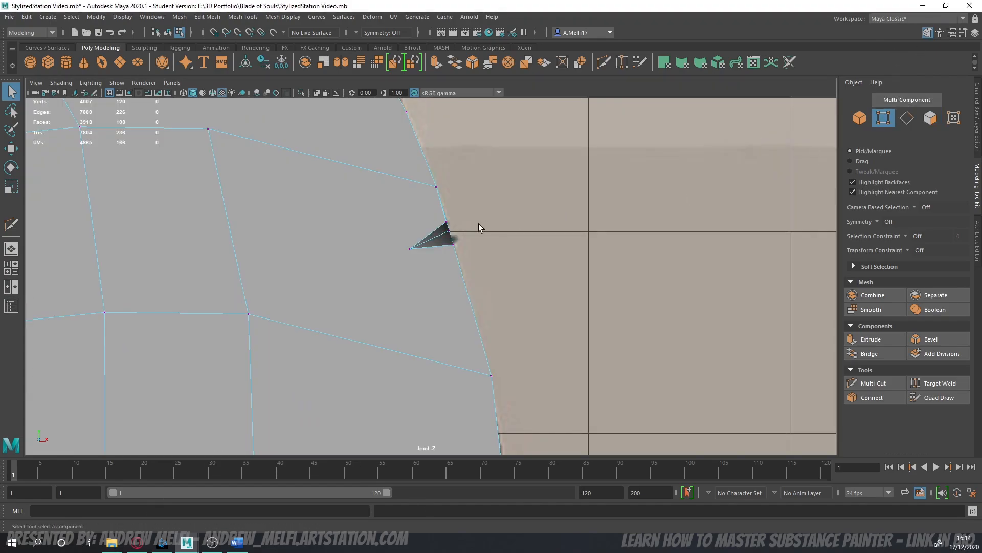
{"action": "left_click", "coordinate": [445, 234]}
{"action": "key", "text": "w"}
{"action": "left_click_drag", "start_coordinate": [445, 234], "coordinate": [426, 245]}
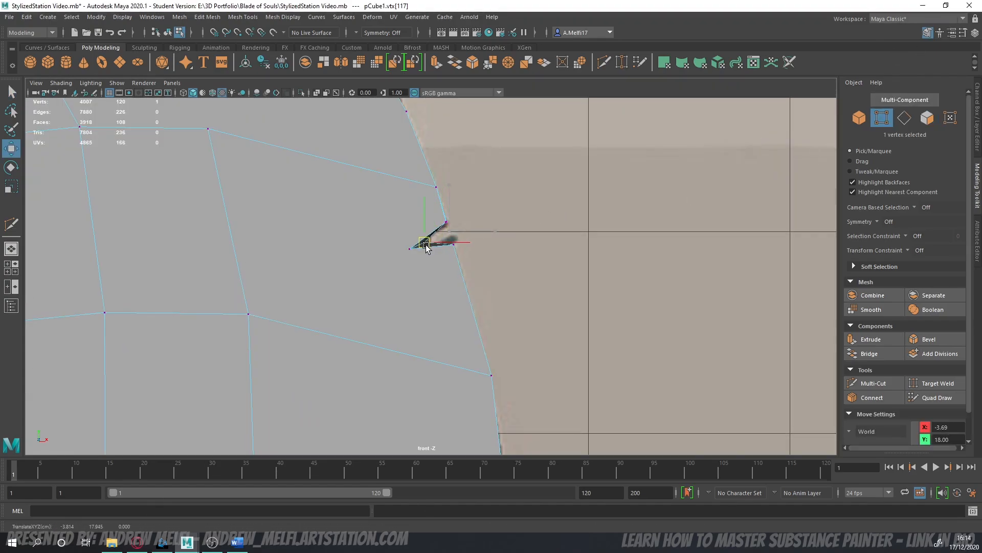
- Examine the whole notched blade from several angles beside the concept art
{"action": "left_click", "coordinate": [855, 122]}
{"action": "key", "text": "space"}
{"action": "key", "text": "space"}
{"action": "left_click_drag", "start_coordinate": [557, 293], "coordinate": [476, 297], "text": "alt"}
{"action": "scroll", "coordinate": [475, 296], "scroll_direction": "down", "scroll_amount": 5}
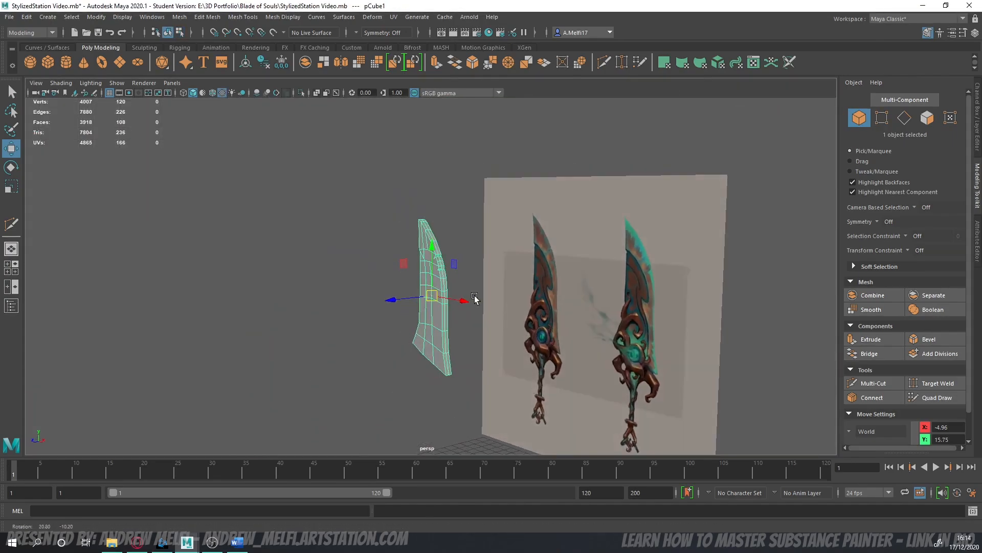
{"action": "left_click", "coordinate": [401, 331]}
{"action": "scroll", "coordinate": [401, 331], "scroll_direction": "up", "scroll_amount": 2}
{"action": "left_click_drag", "start_coordinate": [359, 326], "coordinate": [397, 310], "text": "alt"}
{"action": "left_click", "coordinate": [430, 323]}
{"action": "scroll", "coordinate": [370, 320], "scroll_direction": "up", "scroll_amount": 2}
{"action": "scroll", "coordinate": [421, 277], "scroll_direction": "up", "scroll_amount": 3}
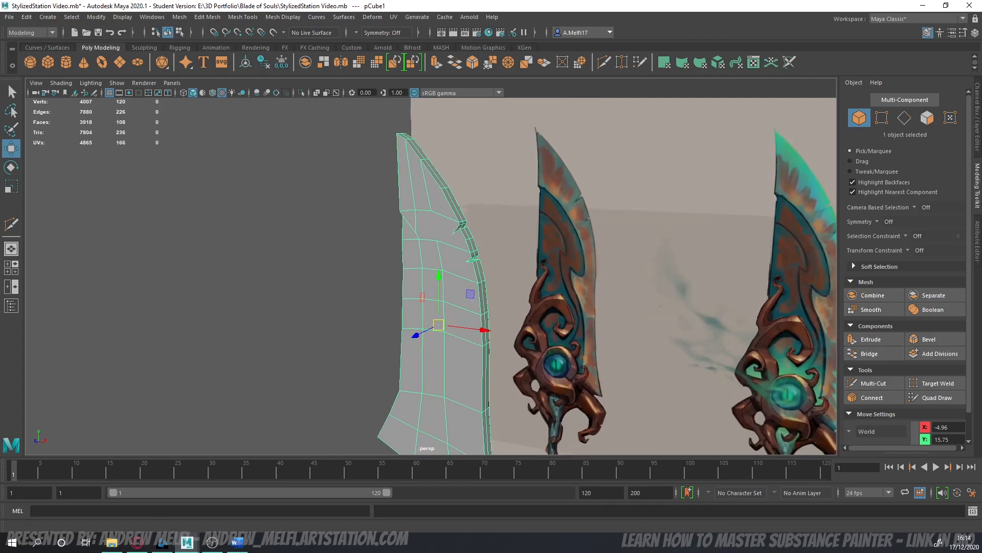
{"action": "scroll", "coordinate": [582, 263], "scroll_direction": "down", "scroll_amount": 3}
{"action": "left_click_drag", "start_coordinate": [582, 263], "coordinate": [523, 274], "text": "alt"}
{"action": "scroll", "coordinate": [526, 321], "scroll_direction": "down", "scroll_amount": 3}
- Delete the diagonal edges joining the spine notch's lower corner to the inner vertical edge on both faces
{"action": "left_click", "coordinate": [905, 118]}
{"action": "scroll", "coordinate": [441, 328], "scroll_direction": "up", "scroll_amount": 4}
{"action": "left_click", "coordinate": [518, 227]}
{"action": "middle_click_drag", "start_coordinate": [517, 226], "coordinate": [438, 292], "text": "alt"}
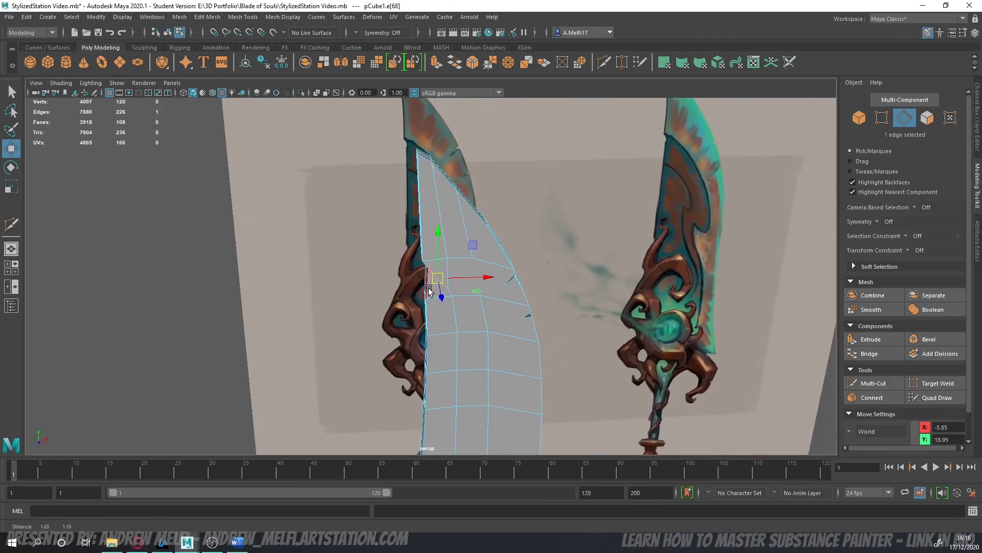
{"action": "left_click_drag", "start_coordinate": [439, 292], "coordinate": [518, 295], "text": "alt"}
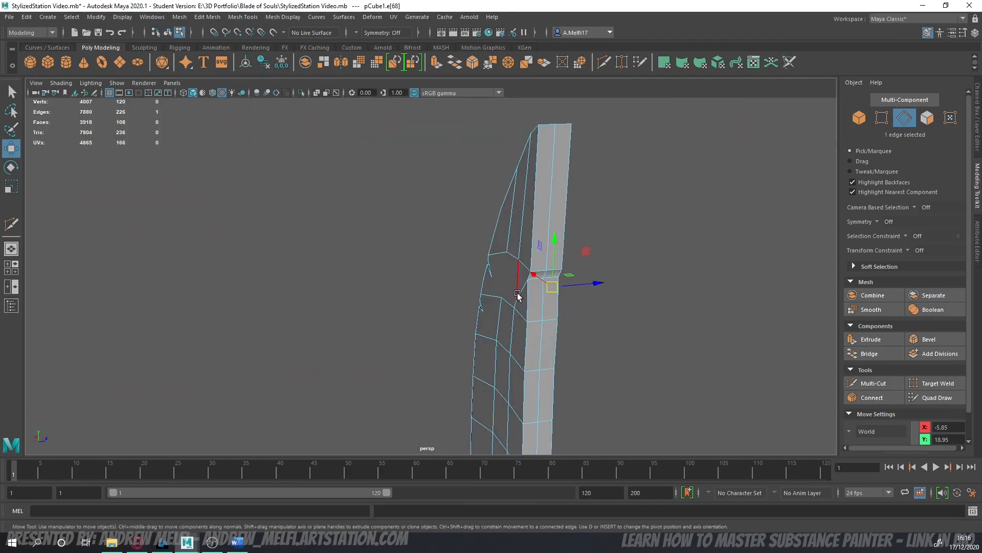
{"action": "key", "text": "Delete"}
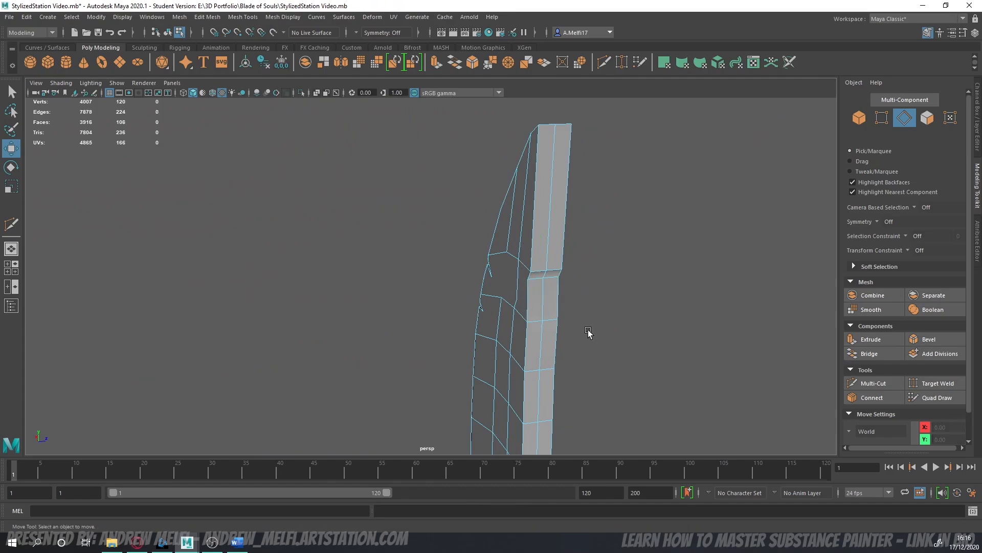
- Move the two leftover vertices beside the spine notch up and sideways into line with the vertical edge
{"action": "left_click_drag", "start_coordinate": [588, 330], "coordinate": [610, 332], "text": "alt"}
{"action": "left_click", "coordinate": [876, 121]}
{"action": "middle_click_drag", "start_coordinate": [546, 288], "coordinate": [536, 290], "text": "alt"}
{"action": "scroll", "coordinate": [536, 290], "scroll_direction": "up", "scroll_amount": 5}
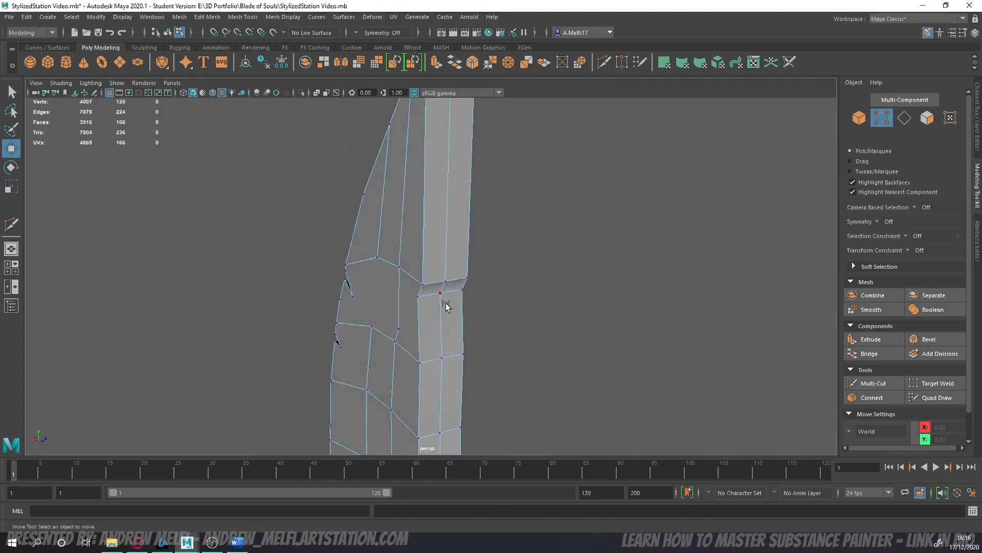
{"action": "left_click", "coordinate": [395, 331]}
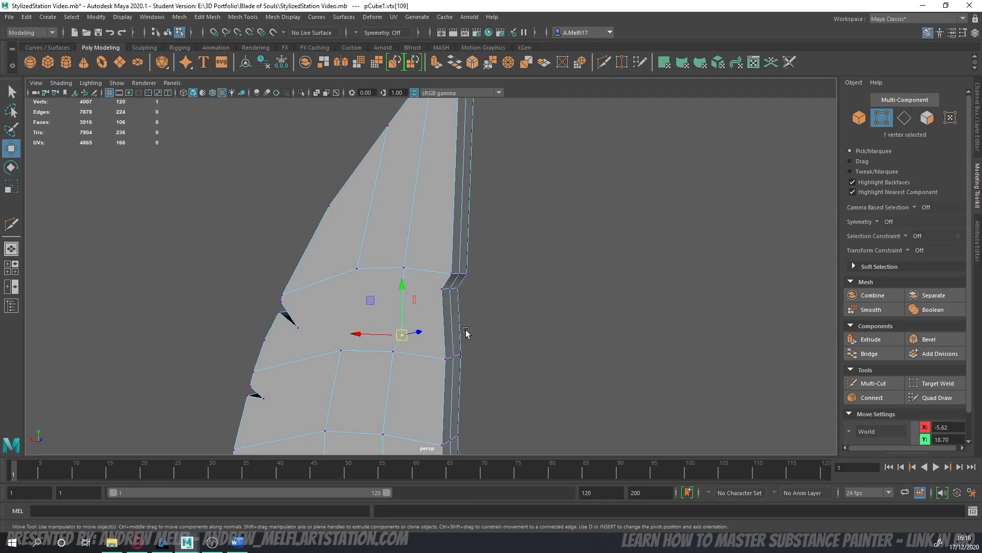
{"action": "left_click_drag", "start_coordinate": [466, 332], "coordinate": [410, 344], "text": "alt"}
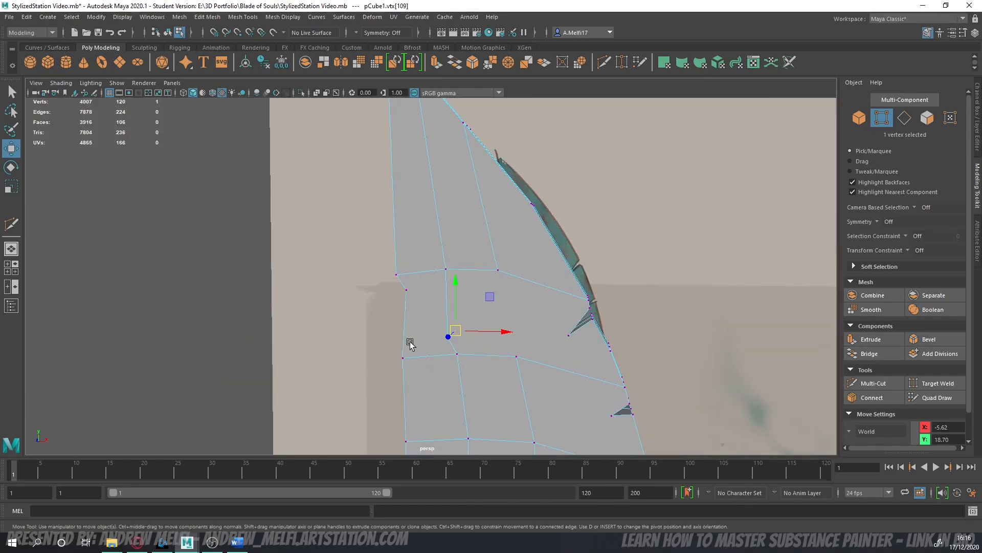
{"action": "key", "text": "space"}
{"action": "key", "text": "space"}
{"action": "scroll", "coordinate": [336, 381], "scroll_direction": "up", "scroll_amount": 3}
{"action": "middle_click_drag", "start_coordinate": [433, 293], "coordinate": [426, 323], "text": "alt"}
{"action": "scroll", "coordinate": [470, 202], "scroll_direction": "up", "scroll_amount": 3}
{"action": "scroll", "coordinate": [425, 324], "scroll_direction": "up", "scroll_amount": 3}
{"action": "scroll", "coordinate": [425, 326], "scroll_direction": "up", "scroll_amount": 3}
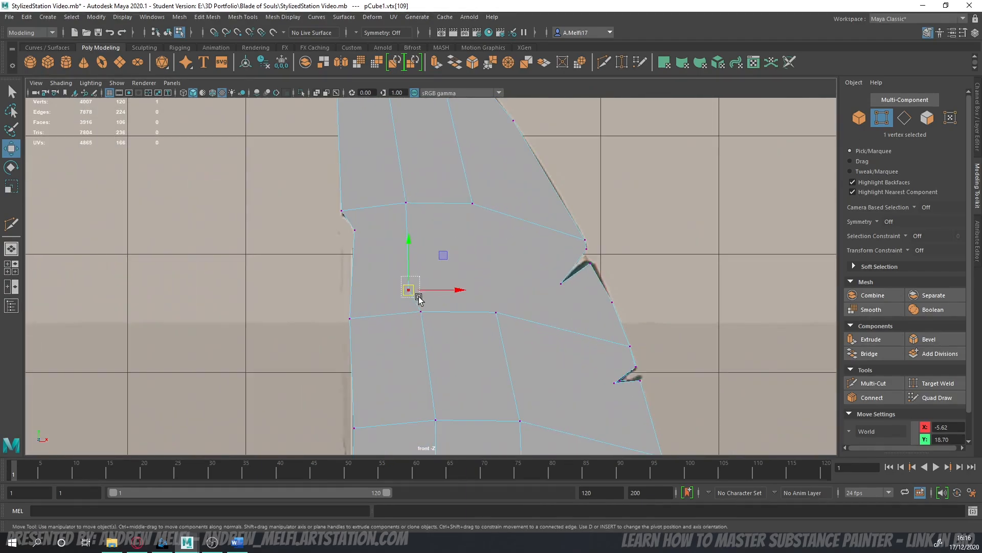
{"action": "left_click_drag", "start_coordinate": [413, 293], "coordinate": [416, 276]}
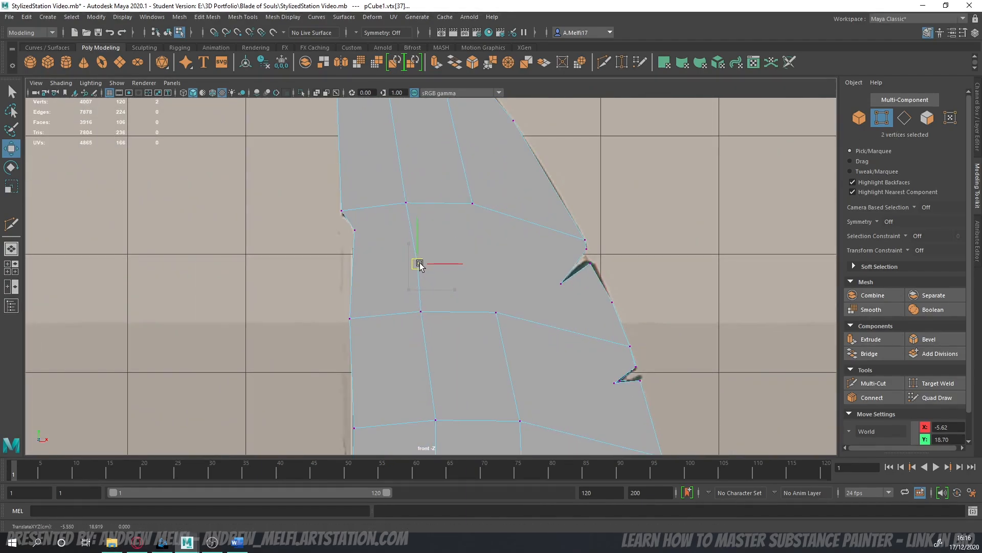
- Cut the missing vertical edge between the two rows beside the upper notch on both faces with Multi-Cut
{"action": "left_click", "coordinate": [867, 382]}
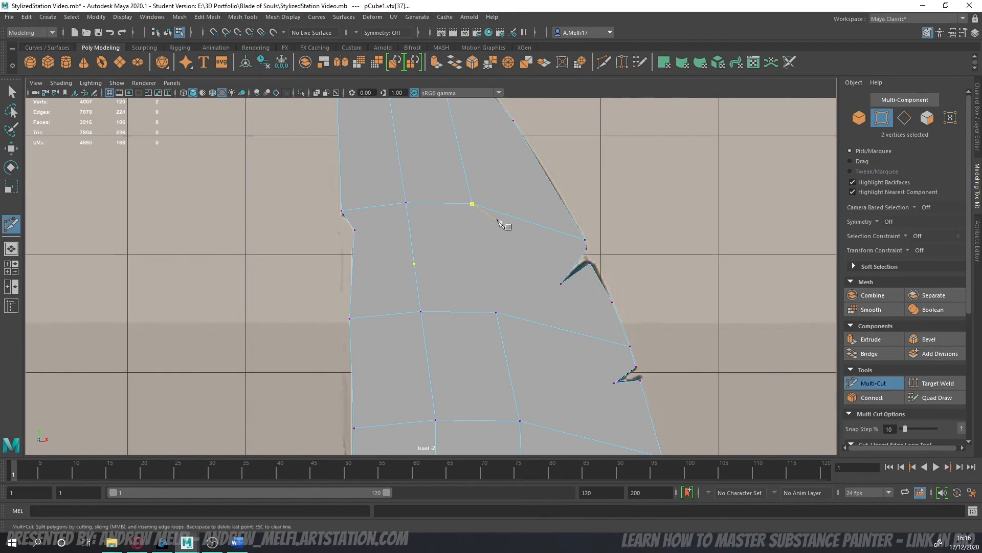
{"action": "left_click", "coordinate": [472, 204]}
{"action": "left_click", "coordinate": [496, 313]}
{"action": "key", "text": "q"}
{"action": "key", "text": "space"}
{"action": "key", "text": "space"}
{"action": "left_click_drag", "start_coordinate": [471, 264], "coordinate": [334, 289], "text": "alt"}
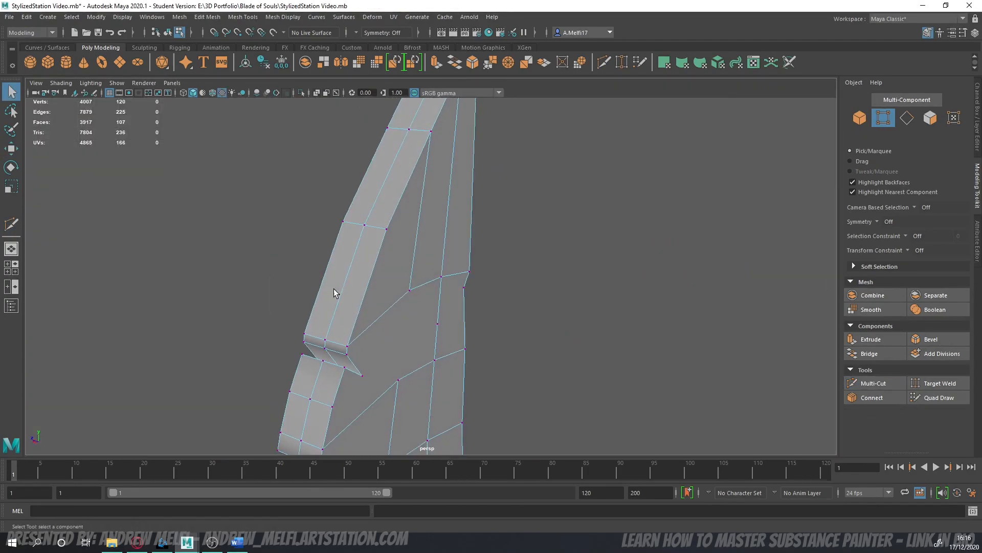
{"action": "key", "text": "y"}
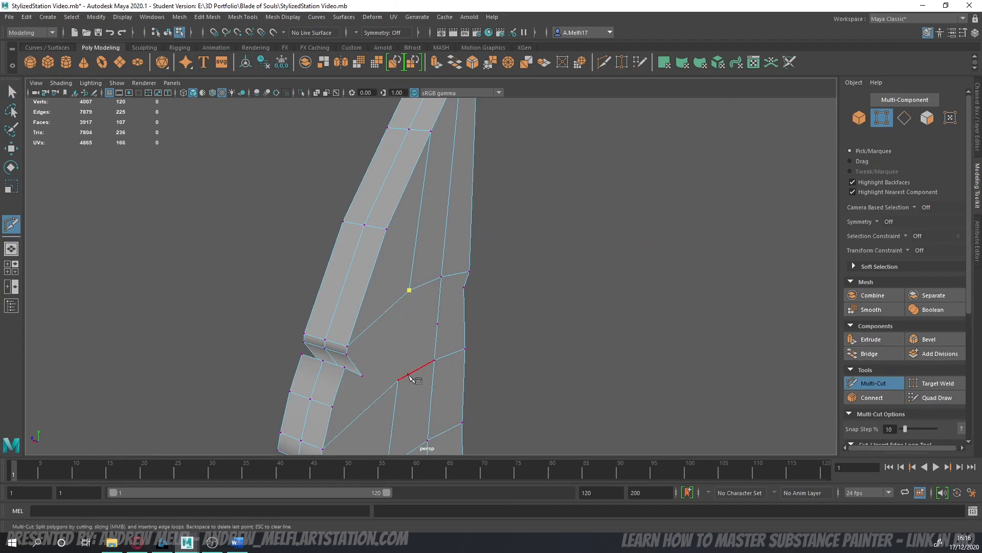
{"action": "left_click", "coordinate": [399, 381]}
{"action": "key", "text": "q"}
- Shift the vertical edge loop nearest the cutting edge about 0.2 units along X towards that edge
{"action": "left_click_drag", "start_coordinate": [464, 298], "coordinate": [773, 219], "text": "alt"}
{"action": "key", "text": "f"}
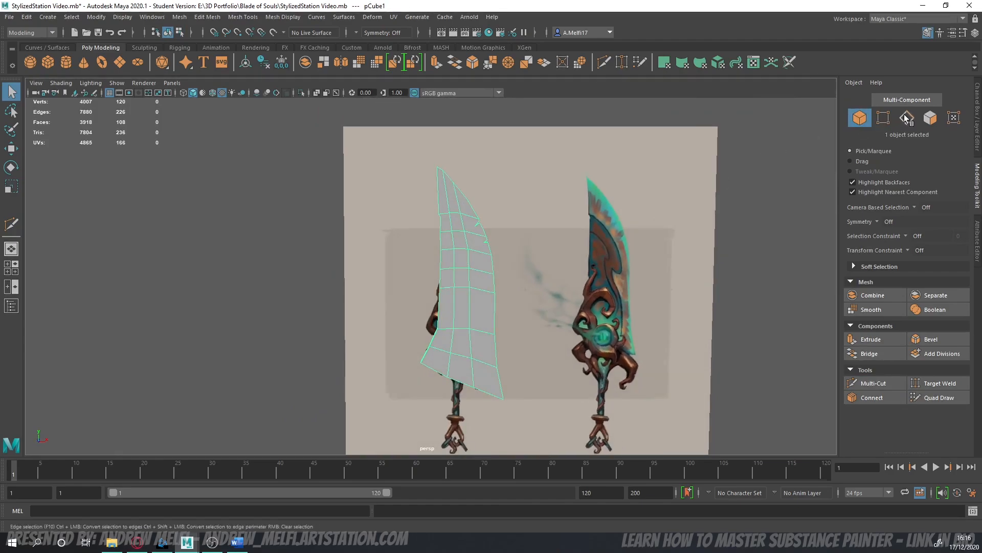
{"action": "left_click", "coordinate": [906, 118]}
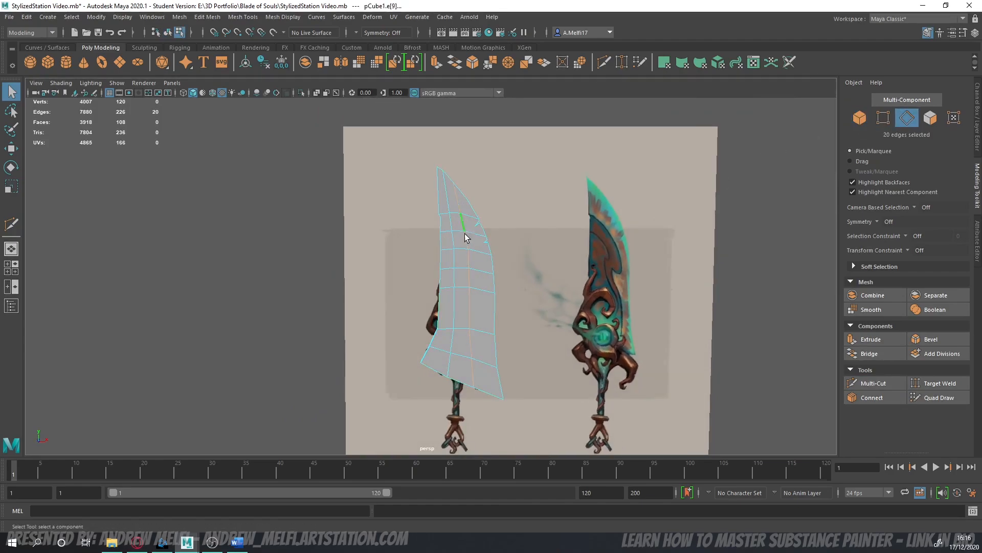
{"action": "scroll", "coordinate": [460, 256], "scroll_direction": "up", "scroll_amount": 2}
{"action": "key", "text": "w"}
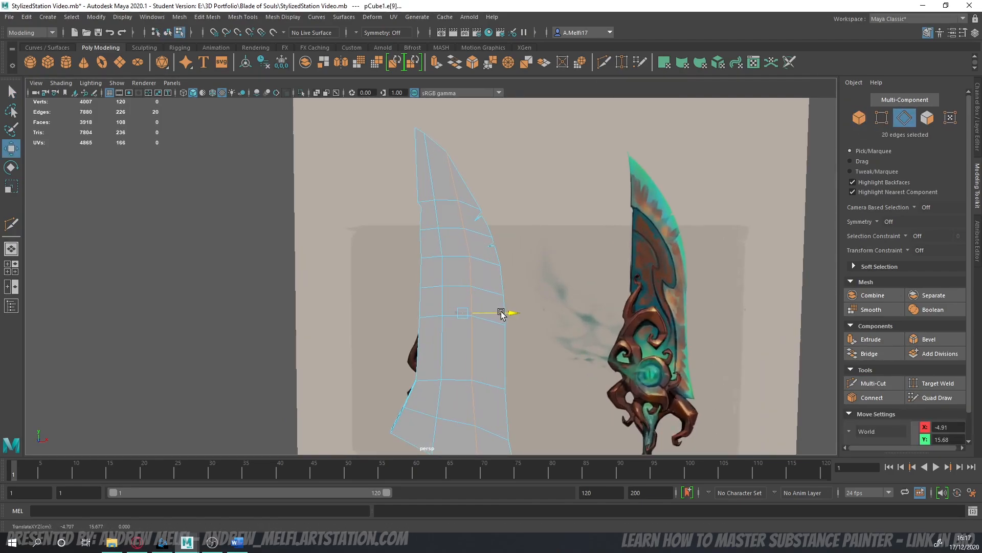
- Move the three overlapping vertices on the curved edge below the tip inward onto the painted outline
{"action": "left_click", "coordinate": [879, 119]}
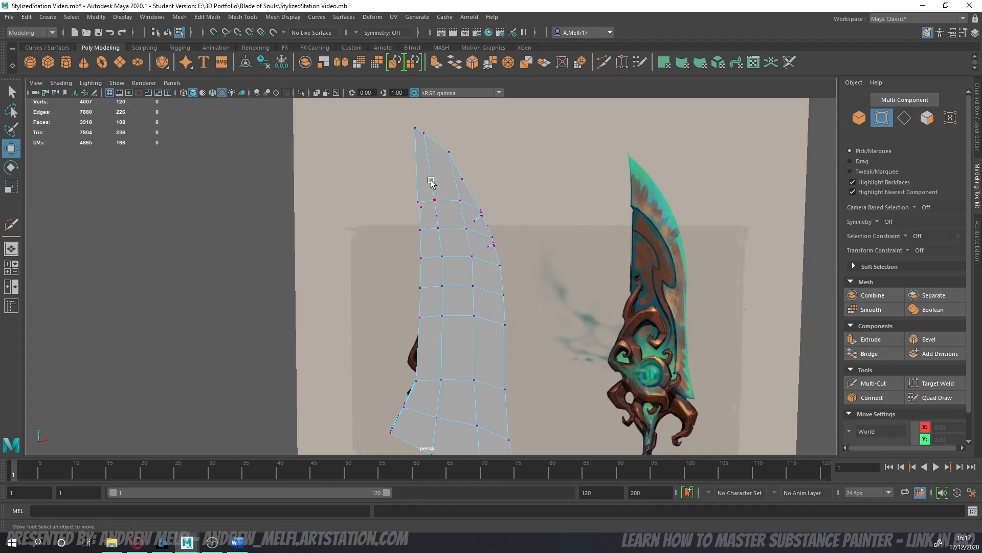
{"action": "key", "text": "space"}
{"action": "key", "text": "space"}
{"action": "middle_click_drag", "start_coordinate": [326, 341], "coordinate": [308, 499], "text": "alt"}
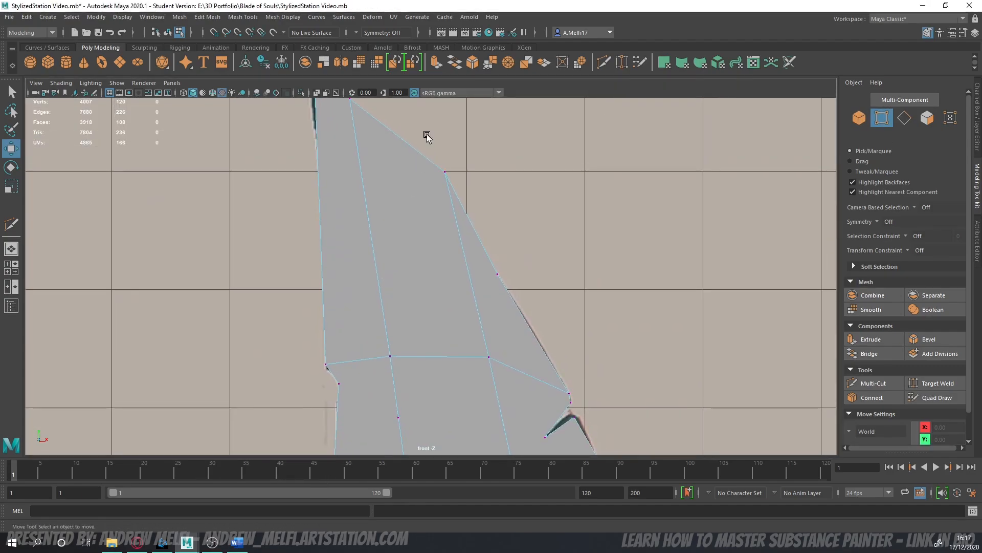
{"action": "left_click_drag", "start_coordinate": [455, 198], "coordinate": [436, 163]}
{"action": "left_click_drag", "start_coordinate": [447, 175], "coordinate": [445, 182]}
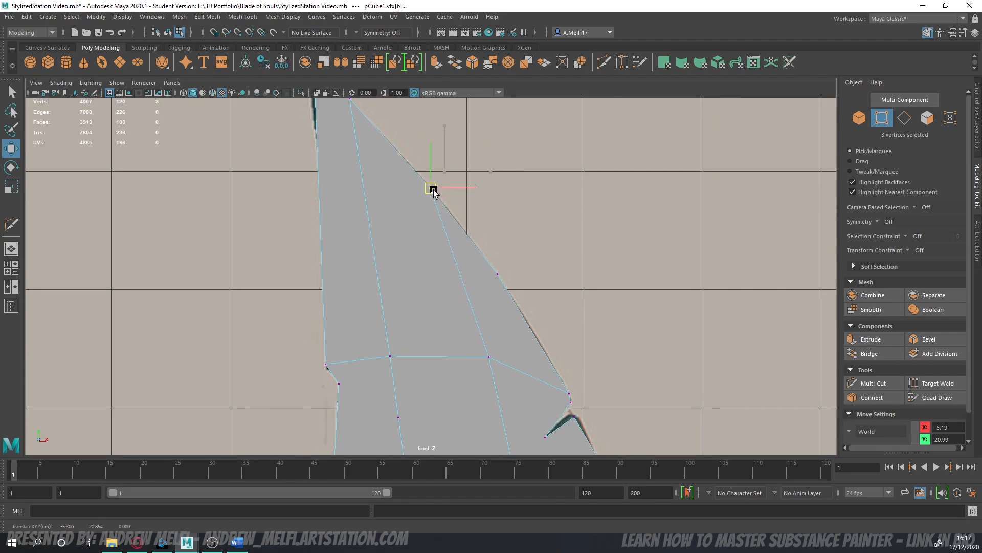
- Examine the corrected blade outline in the front view and the blade's thickness in perspective
{"action": "left_click", "coordinate": [860, 119]}
{"action": "scroll", "coordinate": [456, 350], "scroll_direction": "down", "scroll_amount": 10}
{"action": "middle_click_drag", "start_coordinate": [456, 350], "coordinate": [446, 276], "text": "alt"}
{"action": "scroll", "coordinate": [446, 275], "scroll_direction": "up", "scroll_amount": 1}
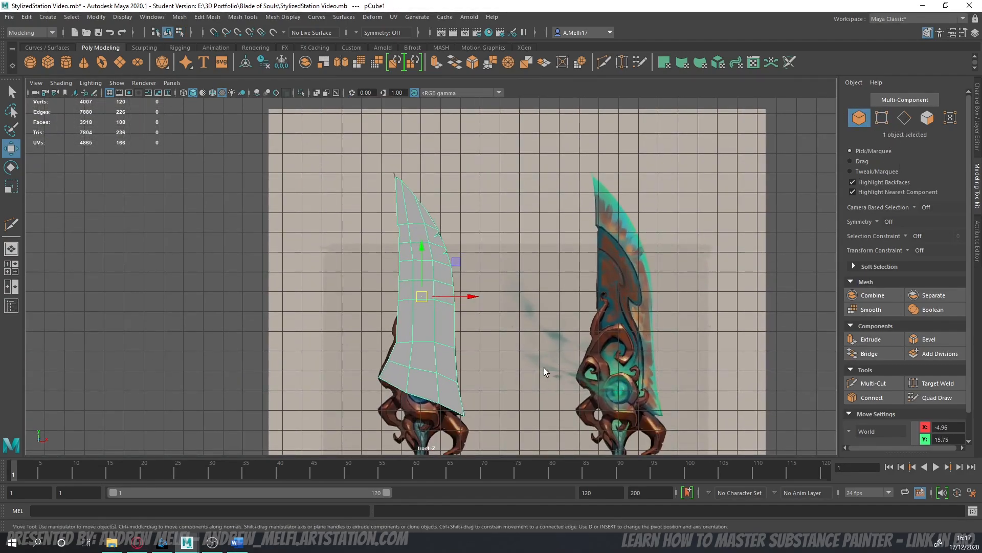
{"action": "middle_click_drag", "start_coordinate": [544, 368], "coordinate": [562, 350], "text": "alt"}
{"action": "left_click_drag", "start_coordinate": [561, 350], "coordinate": [614, 312], "text": "alt"}
{"action": "key", "text": "space"}
{"action": "key", "text": "space"}
{"action": "left_click_drag", "start_coordinate": [634, 206], "coordinate": [575, 235], "text": "alt"}
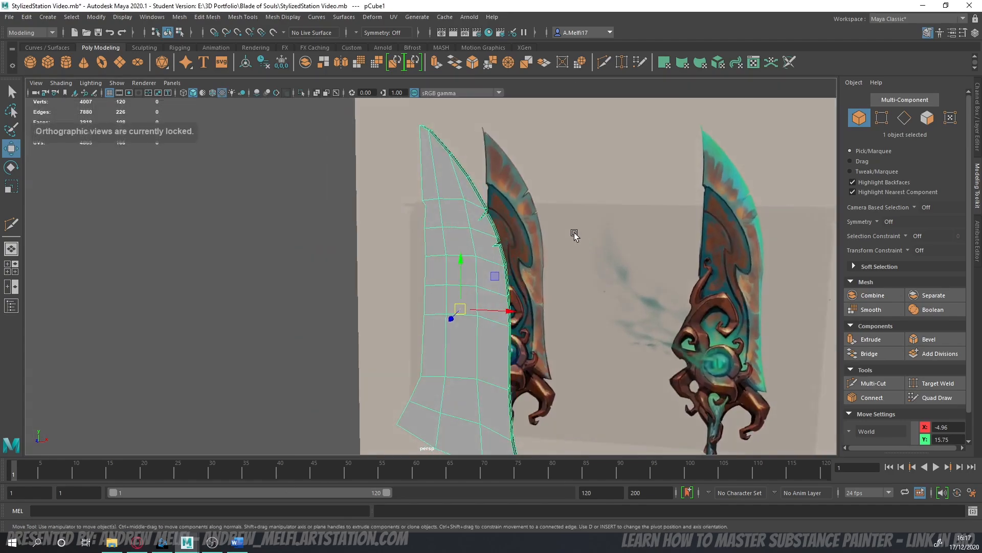
{"action": "right_click_drag", "start_coordinate": [574, 235], "coordinate": [347, 320], "text": "alt"}
{"action": "left_click_drag", "start_coordinate": [317, 319], "coordinate": [250, 330], "text": "alt"}
{"action": "right_click_drag", "start_coordinate": [250, 330], "coordinate": [336, 331], "text": "alt"}
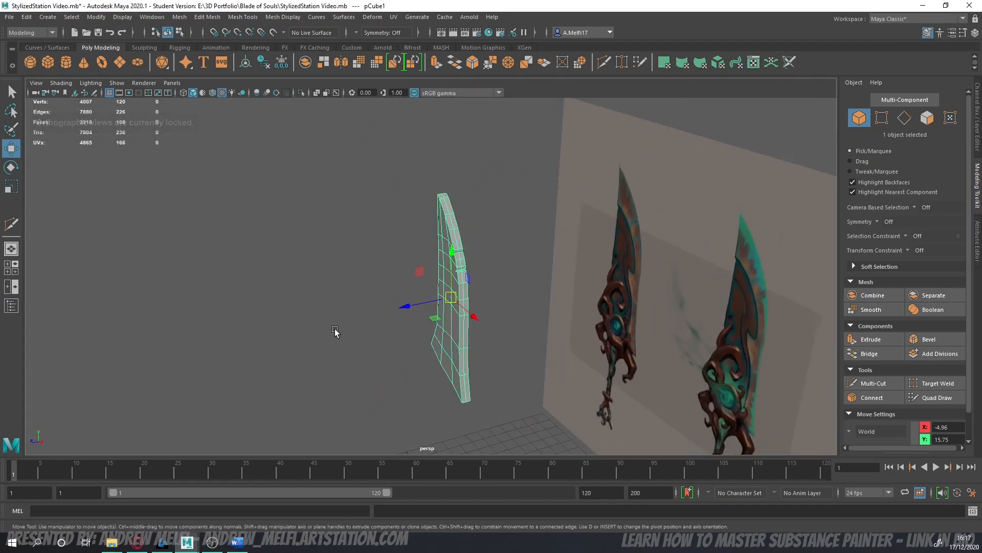
{"action": "middle_click_drag", "start_coordinate": [335, 331], "coordinate": [298, 303], "text": "alt"}
{"action": "right_click_drag", "start_coordinate": [299, 302], "coordinate": [325, 295], "text": "alt"}
- Taper the cutting edge by selecting its rim edges on both faces, including the notches, and scaling them together across the thickness
{"action": "left_click", "coordinate": [908, 123]}
{"action": "left_click_drag", "start_coordinate": [465, 202], "coordinate": [492, 199], "text": "alt"}
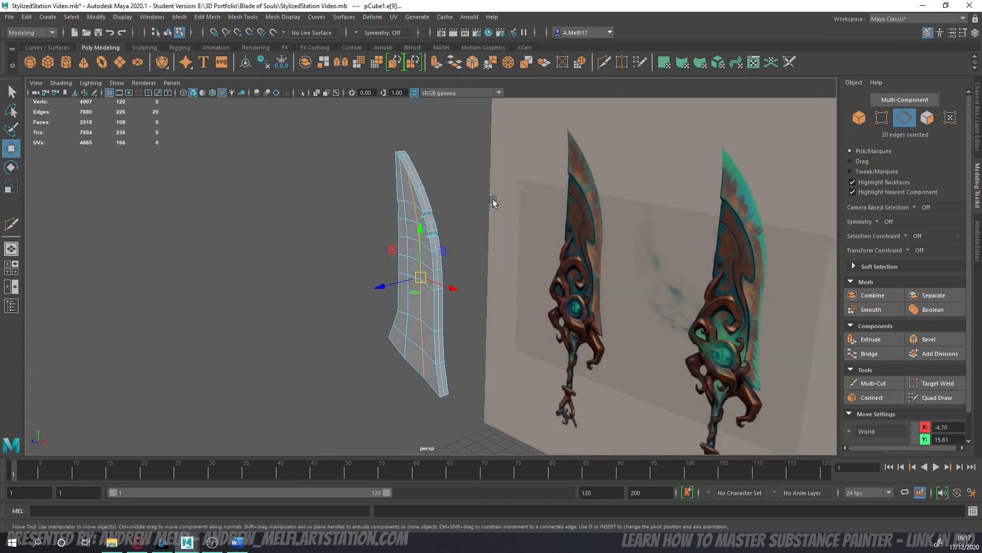
{"action": "scroll", "coordinate": [410, 165], "scroll_direction": "up", "scroll_amount": 3}
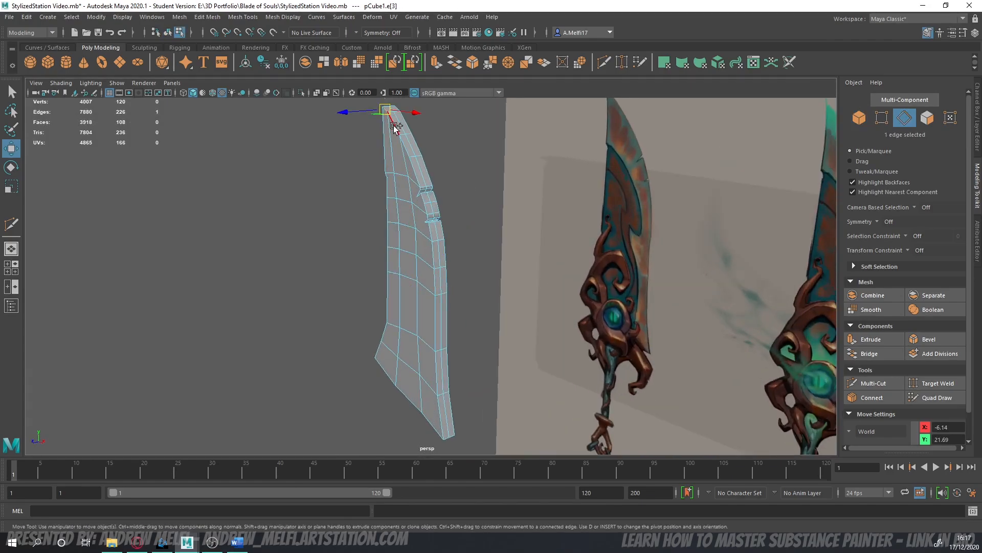
{"action": "scroll", "coordinate": [419, 188], "scroll_direction": "up", "scroll_amount": 5}
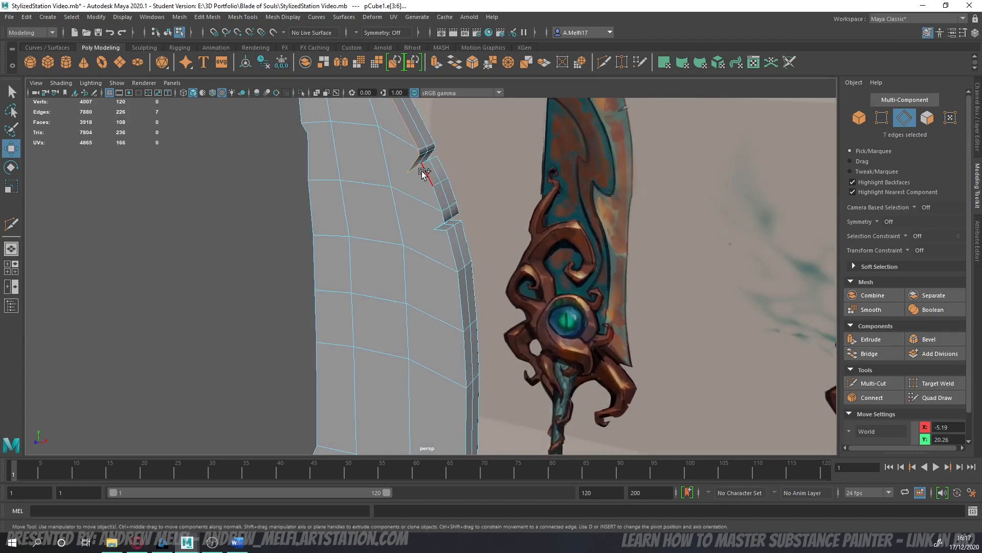
{"action": "left_click", "coordinate": [422, 171], "text": "shift"}
{"action": "left_click_drag", "start_coordinate": [474, 341], "coordinate": [412, 363], "text": "alt"}
{"action": "double_click", "coordinate": [430, 389], "text": "shift"}
{"action": "left_click_drag", "start_coordinate": [425, 273], "coordinate": [397, 361], "text": "alt"}
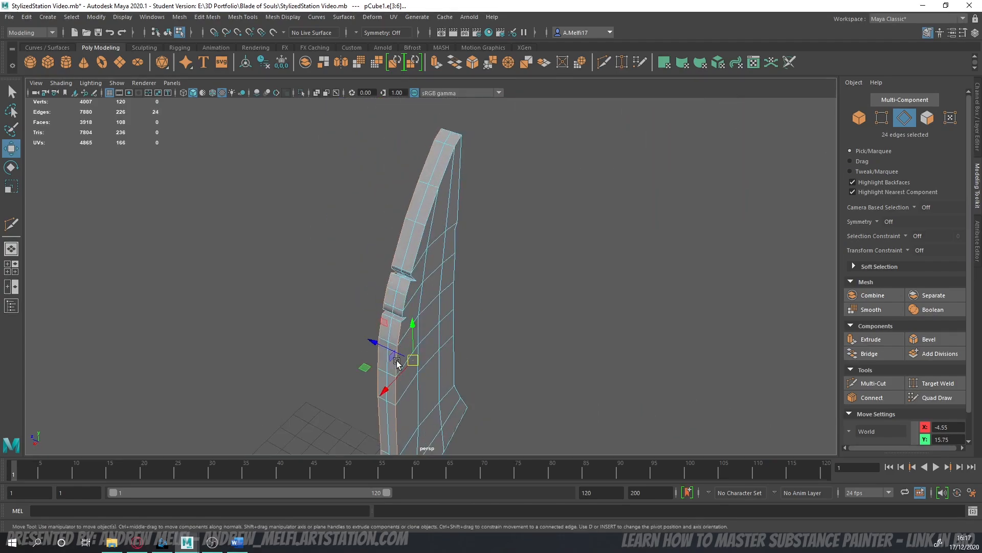
{"action": "scroll", "coordinate": [397, 361], "scroll_direction": "up", "scroll_amount": 3}
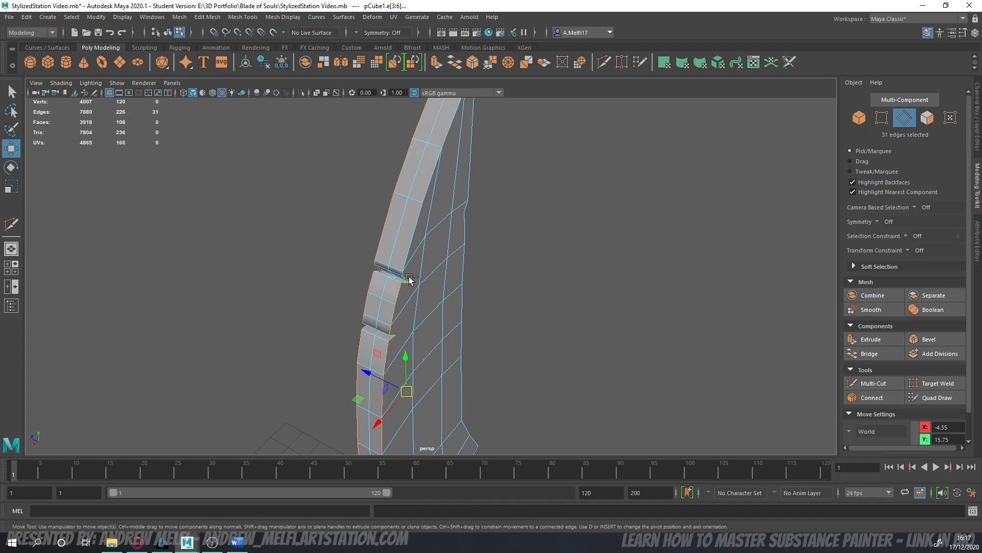
{"action": "left_click_drag", "start_coordinate": [430, 240], "coordinate": [415, 227], "text": "alt"}
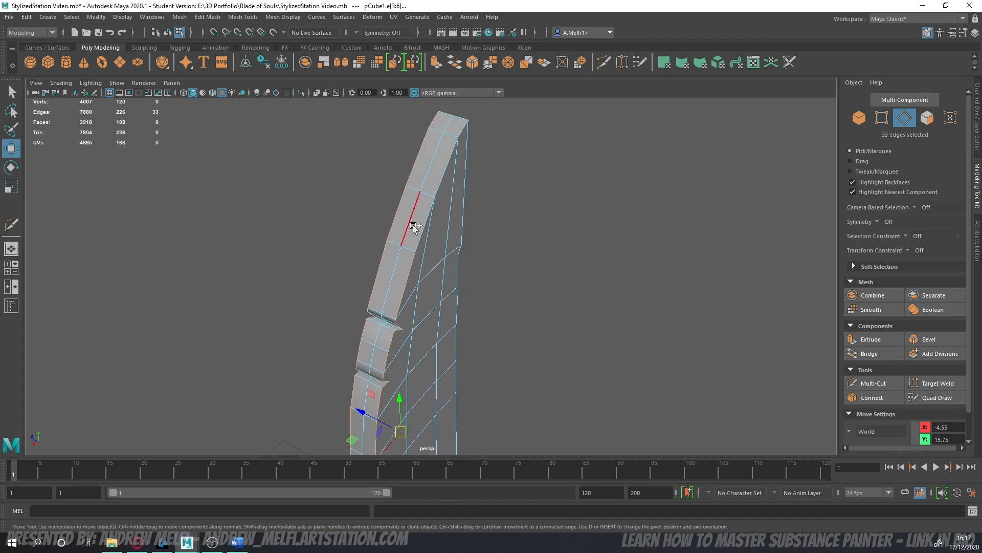
{"action": "left_click_drag", "start_coordinate": [410, 296], "coordinate": [439, 290], "text": "alt"}
{"action": "key", "text": "r"}
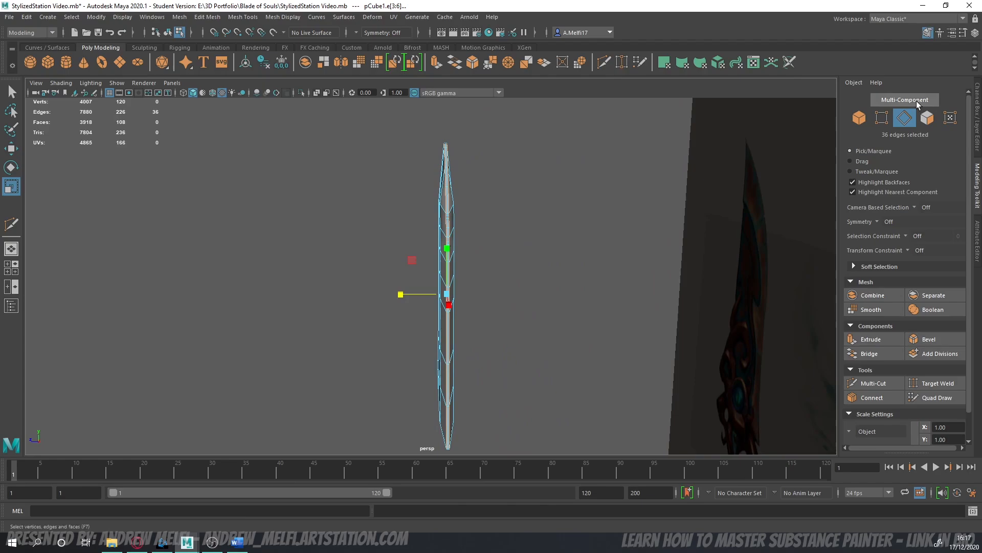
- Examine the tapered blade in perspective against the concept art
{"action": "left_click", "coordinate": [861, 119]}
{"action": "left_click", "coordinate": [307, 319]}
{"action": "left_click_drag", "start_coordinate": [307, 319], "coordinate": [458, 336], "text": "alt"}
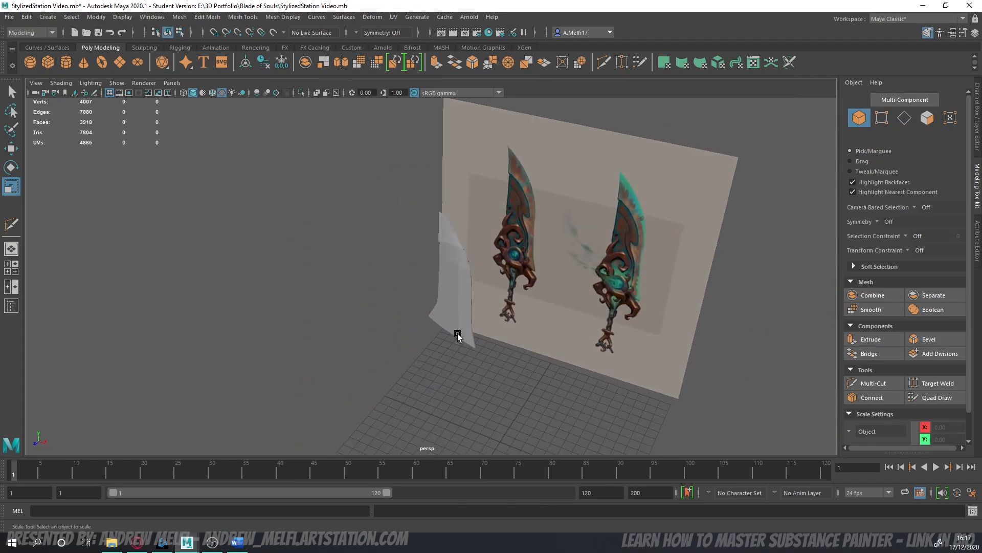
{"action": "scroll", "coordinate": [457, 330], "scroll_direction": "up", "scroll_amount": 3}
{"action": "left_click", "coordinate": [456, 325]}
{"action": "middle_click_drag", "start_coordinate": [380, 339], "coordinate": [358, 340], "text": "alt"}
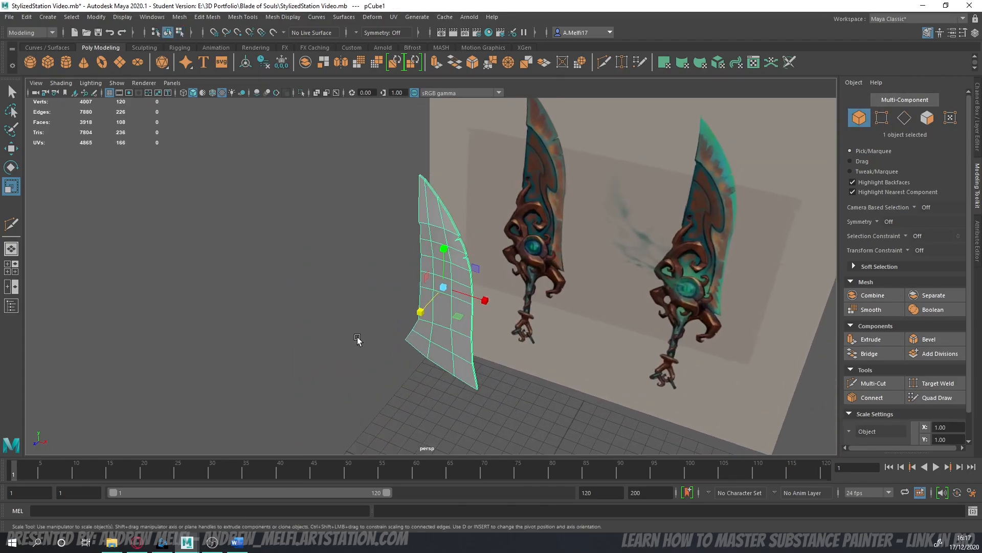
{"action": "scroll", "coordinate": [361, 343], "scroll_direction": "down", "scroll_amount": 4}
{"action": "left_click", "coordinate": [367, 356]}
{"action": "left_click_drag", "start_coordinate": [368, 356], "coordinate": [519, 350], "text": "alt"}
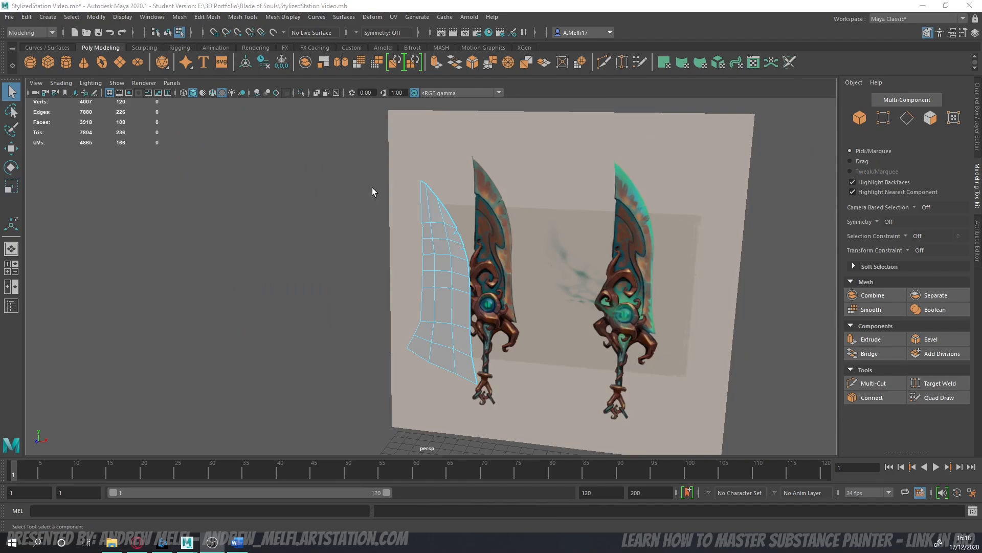
- Bevel the lengthwise edge loop running down the blade's face, using a fraction of 0.5 and one segment
{"action": "scroll", "coordinate": [373, 187], "scroll_direction": "up", "scroll_amount": 6}
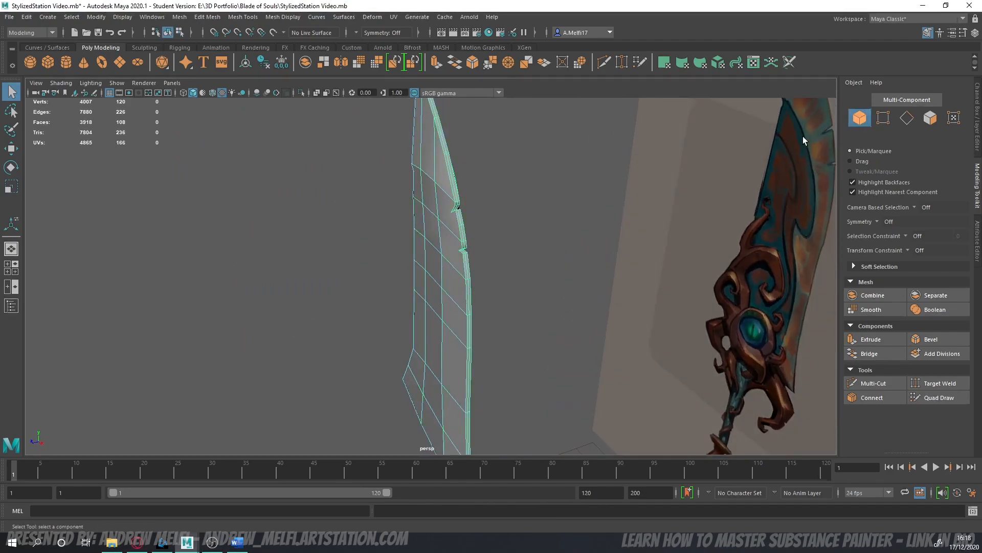
{"action": "left_click", "coordinate": [290, 290]}
{"action": "left_click_drag", "start_coordinate": [291, 290], "coordinate": [370, 243], "text": "alt"}
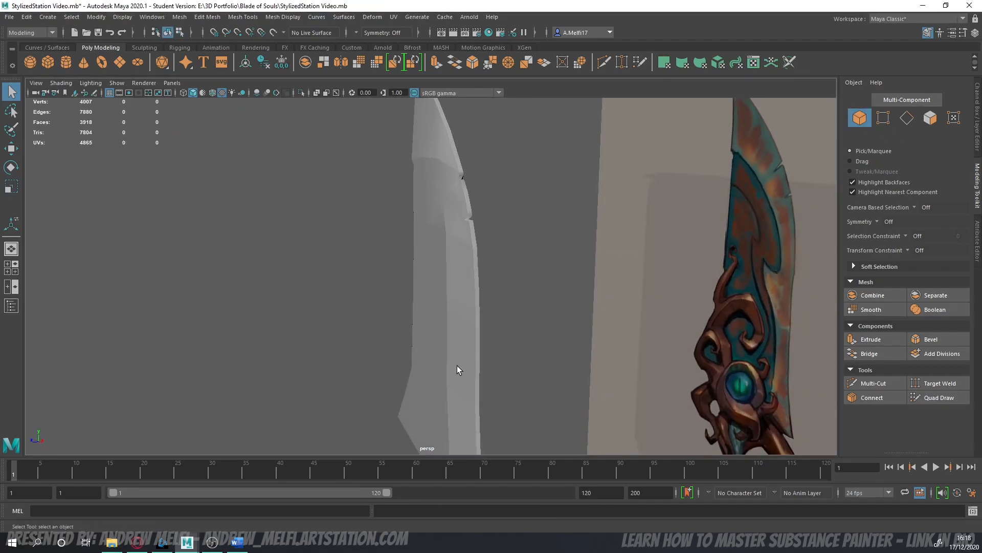
{"action": "left_click_drag", "start_coordinate": [457, 365], "coordinate": [445, 201], "text": "alt"}
{"action": "left_click_drag", "start_coordinate": [429, 336], "coordinate": [442, 236], "text": "alt"}
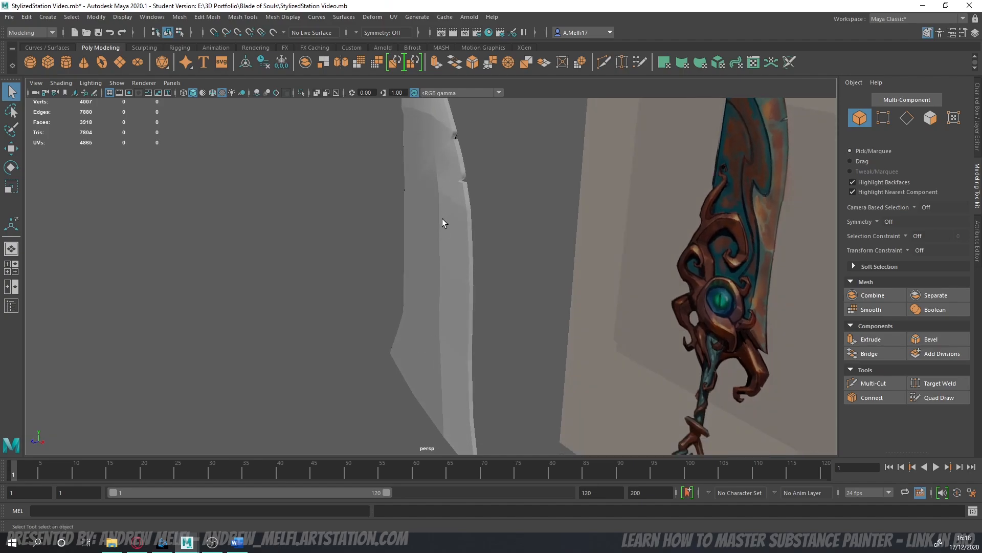
{"action": "left_click_drag", "start_coordinate": [453, 397], "coordinate": [421, 328], "text": "alt"}
{"action": "left_click", "coordinate": [422, 327]}
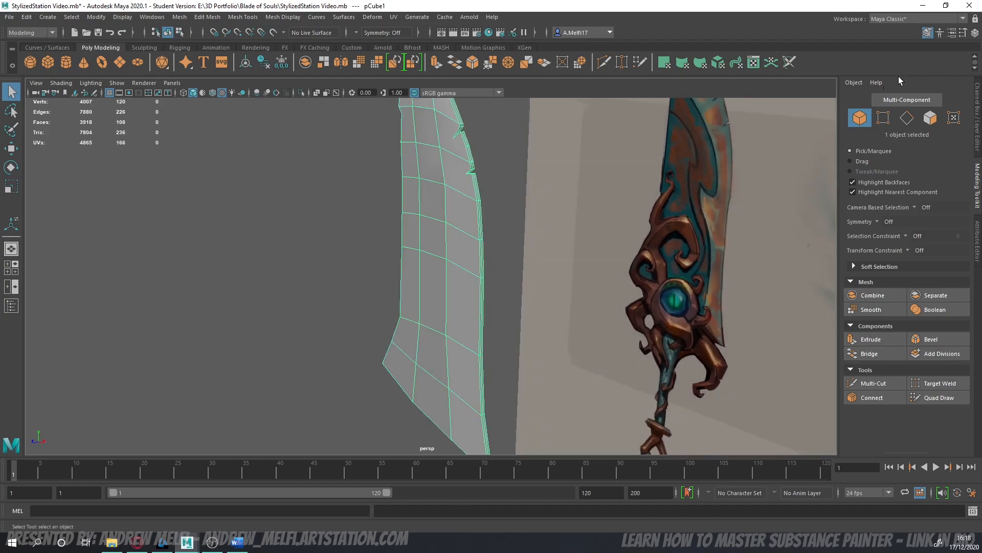
{"action": "left_click", "coordinate": [906, 118]}
{"action": "double_click", "coordinate": [437, 204]}
{"action": "left_click_drag", "start_coordinate": [437, 204], "coordinate": [337, 324], "text": "alt"}
{"action": "left_click", "coordinate": [952, 342]}
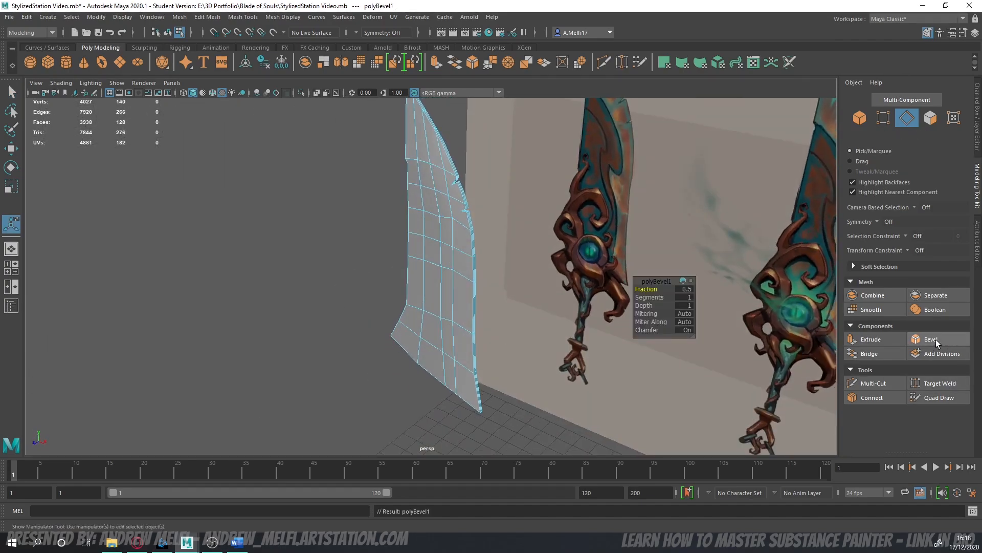
- Select the whole blade as an object and adjust its thickness by scaling it in perspective
{"action": "left_click", "coordinate": [852, 118]}
{"action": "left_click_drag", "start_coordinate": [317, 246], "coordinate": [446, 326], "text": "alt"}
{"action": "left_click", "coordinate": [440, 295]}
{"action": "key", "text": "r"}
{"action": "left_click_drag", "start_coordinate": [479, 263], "coordinate": [390, 340]}
{"action": "left_click", "coordinate": [475, 264]}
{"action": "key", "text": "w"}
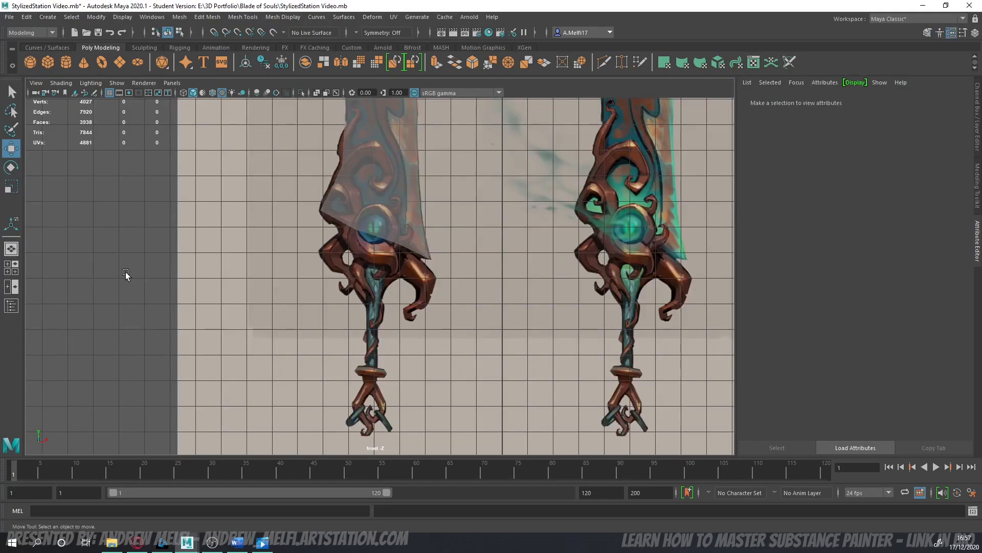
- Create a polygon cylinder and move it onto the left sword's painted grip in the front view
{"action": "middle_click_drag", "start_coordinate": [125, 272], "coordinate": [165, 247], "text": "alt"}
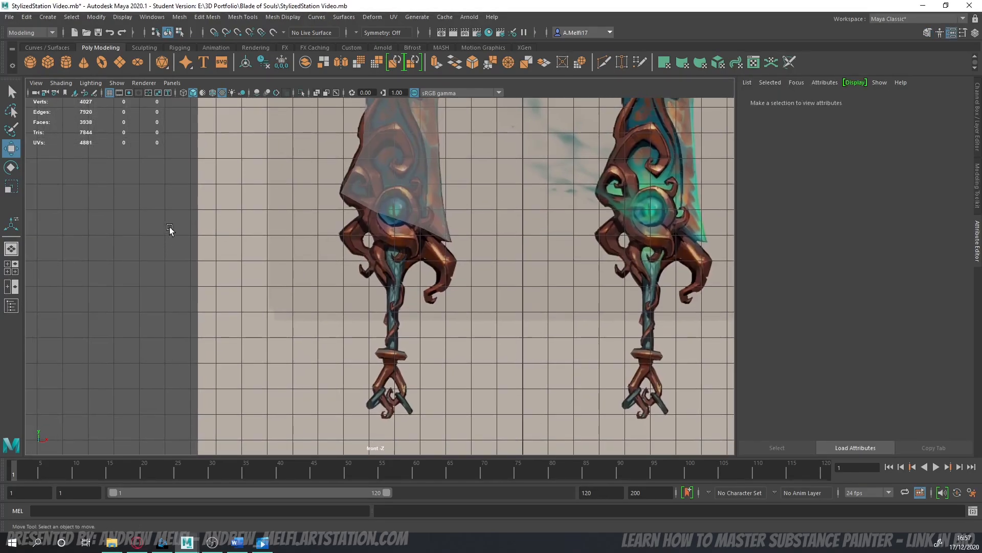
{"action": "scroll", "coordinate": [170, 230], "scroll_direction": "down", "scroll_amount": 3}
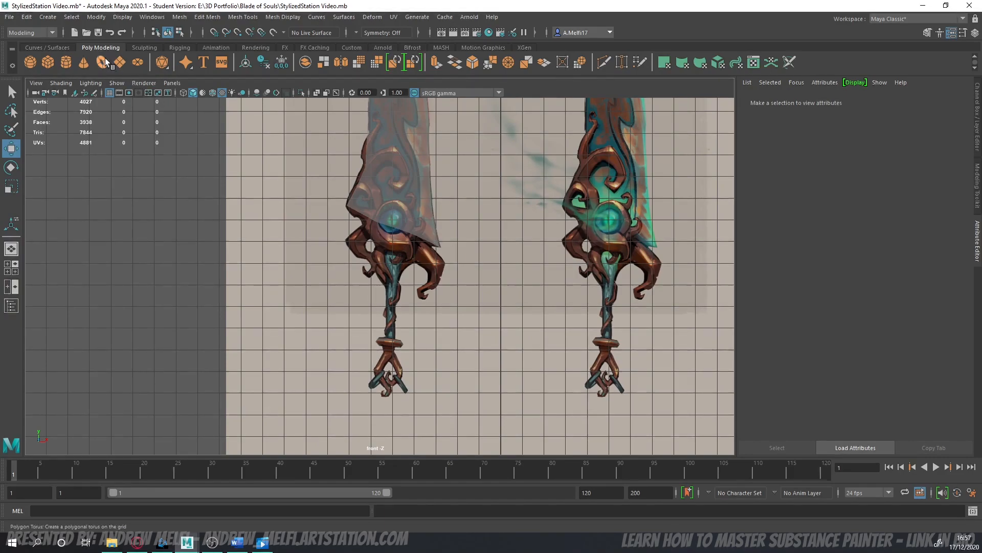
{"action": "left_click", "coordinate": [66, 62]}
{"action": "middle_click_drag", "start_coordinate": [366, 239], "coordinate": [337, 202], "text": "alt"}
{"action": "scroll", "coordinate": [431, 333], "scroll_direction": "down", "scroll_amount": 3}
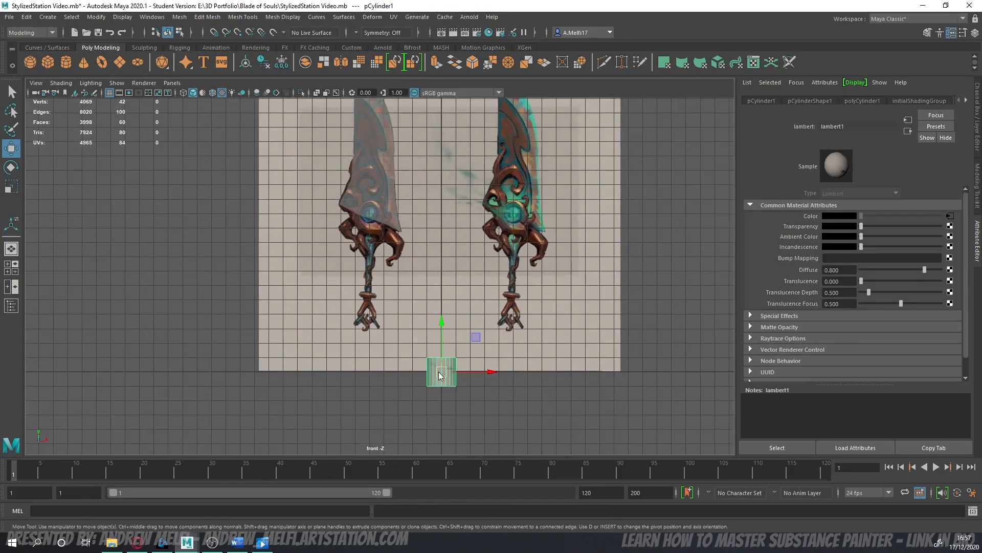
{"action": "right_click_drag", "start_coordinate": [438, 371], "coordinate": [516, 514]}
{"action": "left_click_drag", "start_coordinate": [442, 371], "coordinate": [361, 261]}
{"action": "scroll", "coordinate": [363, 251], "scroll_direction": "up", "scroll_amount": 6}
- Scale the cylinder down and move it up to the top of the grip, just beneath the gem
{"action": "key", "text": "r"}
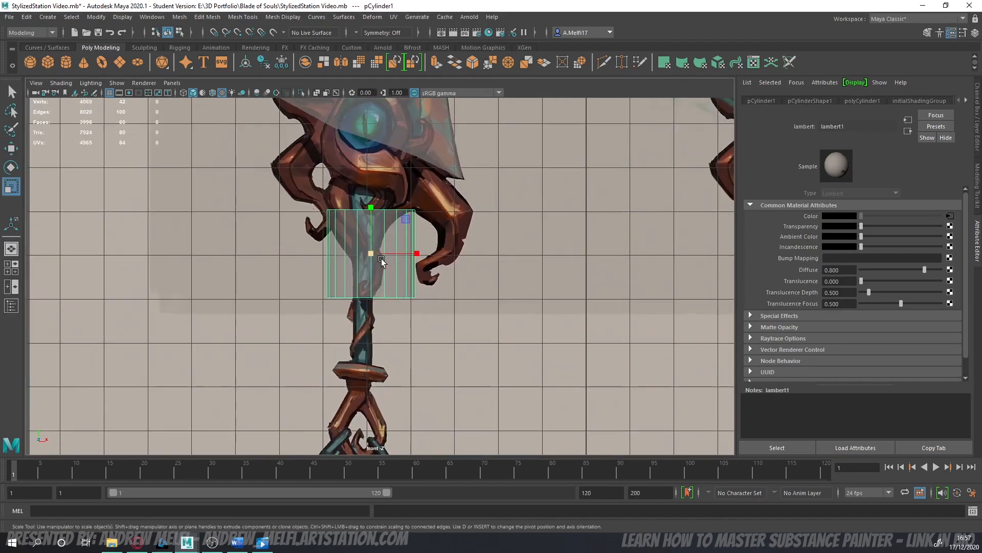
{"action": "middle_click_drag", "start_coordinate": [382, 259], "coordinate": [353, 256]}
{"action": "key", "text": "w"}
{"action": "left_click_drag", "start_coordinate": [376, 255], "coordinate": [369, 198]}
{"action": "key", "text": "r"}
{"action": "key", "text": "w"}
- Select all 20 triangular faces of the cylinder's bottom cap and return to the front view
{"action": "key", "text": "space"}
{"action": "key", "text": "space"}
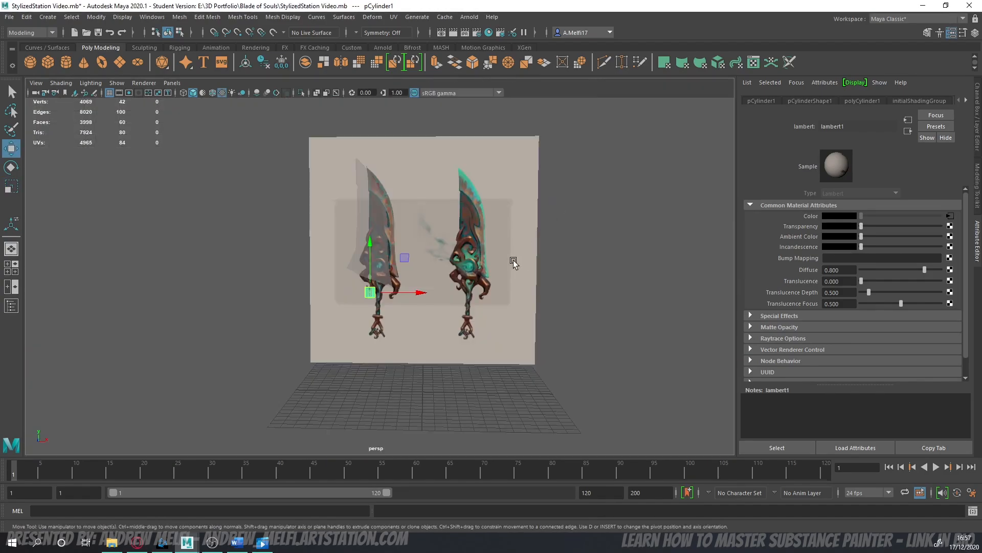
{"action": "scroll", "coordinate": [409, 290], "scroll_direction": "up", "scroll_amount": 7}
{"action": "left_click_drag", "start_coordinate": [404, 293], "coordinate": [552, 242], "text": "alt"}
{"action": "left_click", "coordinate": [976, 184]}
{"action": "left_click", "coordinate": [932, 123]}
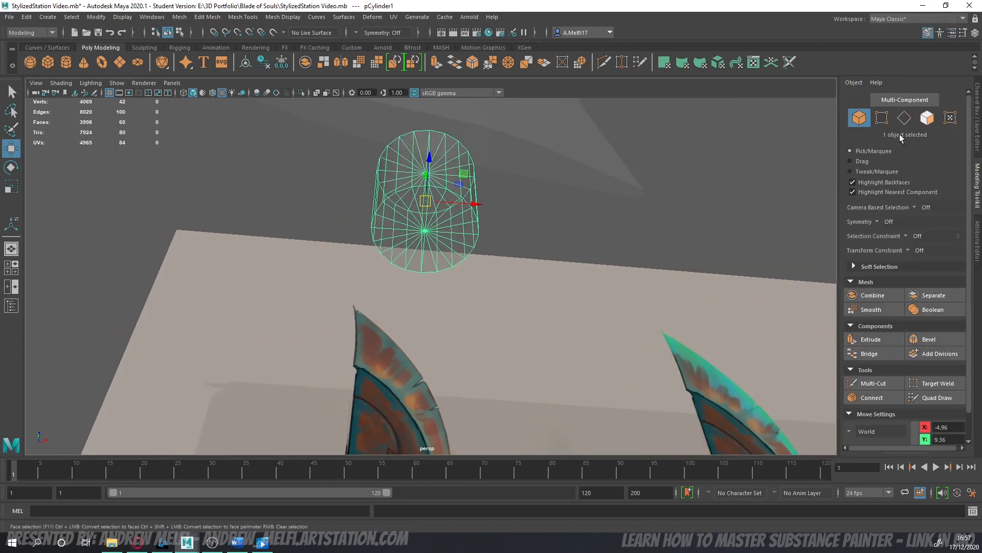
{"action": "scroll", "coordinate": [318, 303], "scroll_direction": "up", "scroll_amount": 3}
{"action": "left_click", "coordinate": [409, 165]}
{"action": "left_click", "coordinate": [447, 163], "text": "shift"}
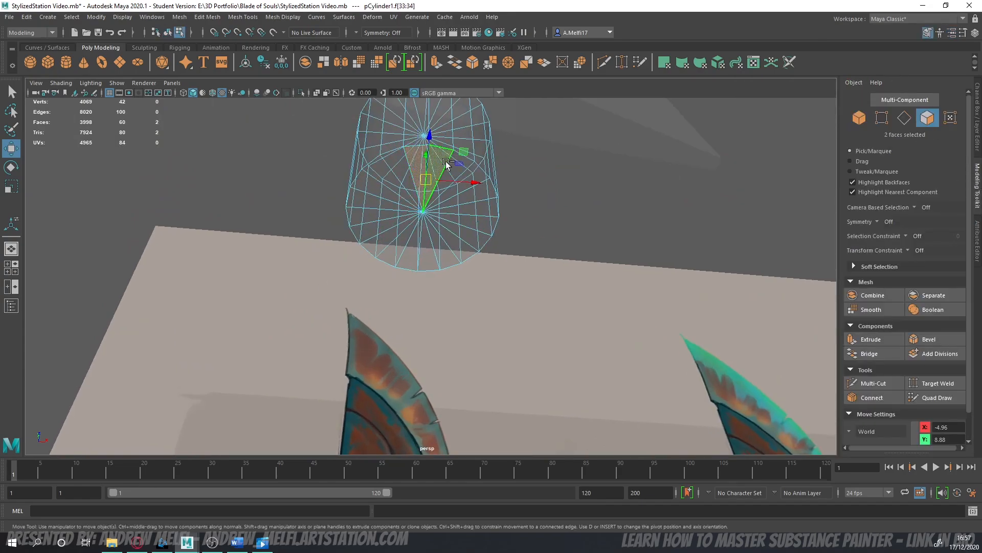
{"action": "left_click", "coordinate": [467, 165], "text": "shift"}
{"action": "left_click", "coordinate": [477, 175], "text": "shift"}
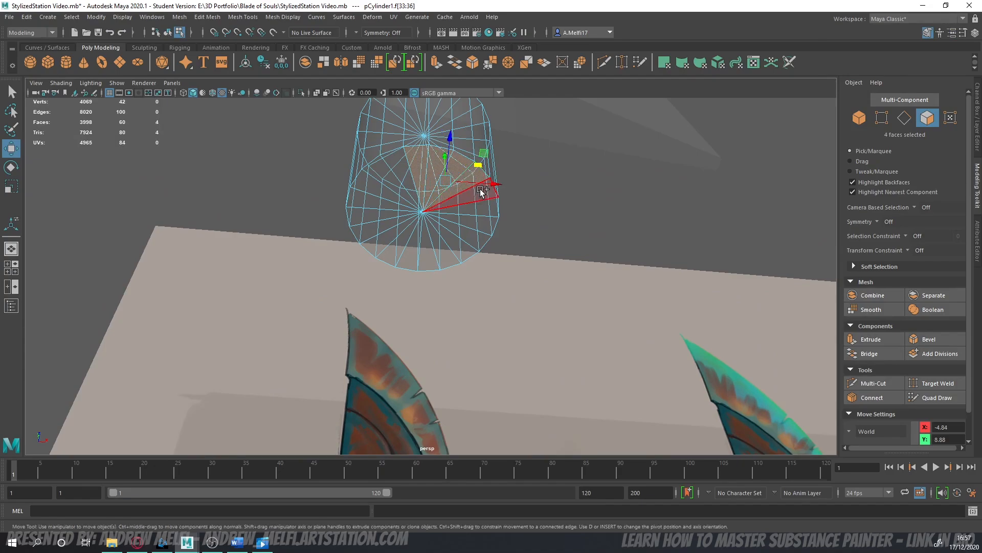
{"action": "left_click", "coordinate": [482, 192], "text": "shift"}
{"action": "left_click", "coordinate": [487, 214], "text": "shift"}
{"action": "left_click", "coordinate": [469, 238], "text": "shift"}
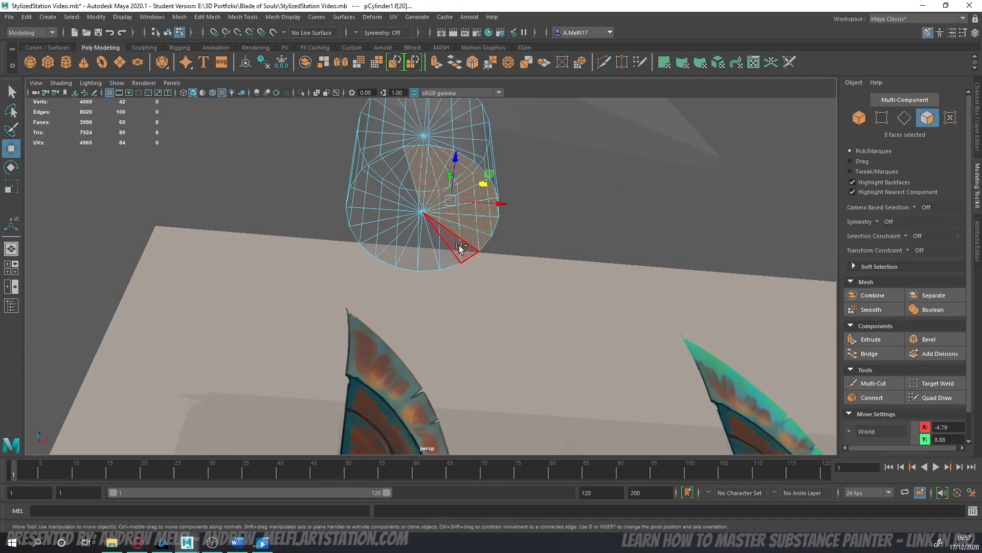
{"action": "left_click", "coordinate": [459, 248], "text": "shift"}
{"action": "left_click", "coordinate": [444, 255], "text": "shift"}
{"action": "left_click", "coordinate": [430, 259], "text": "shift"}
{"action": "left_click", "coordinate": [408, 258], "text": "shift"}
{"action": "left_click", "coordinate": [392, 253], "text": "shift"}
{"action": "left_click", "coordinate": [382, 245], "text": "shift"}
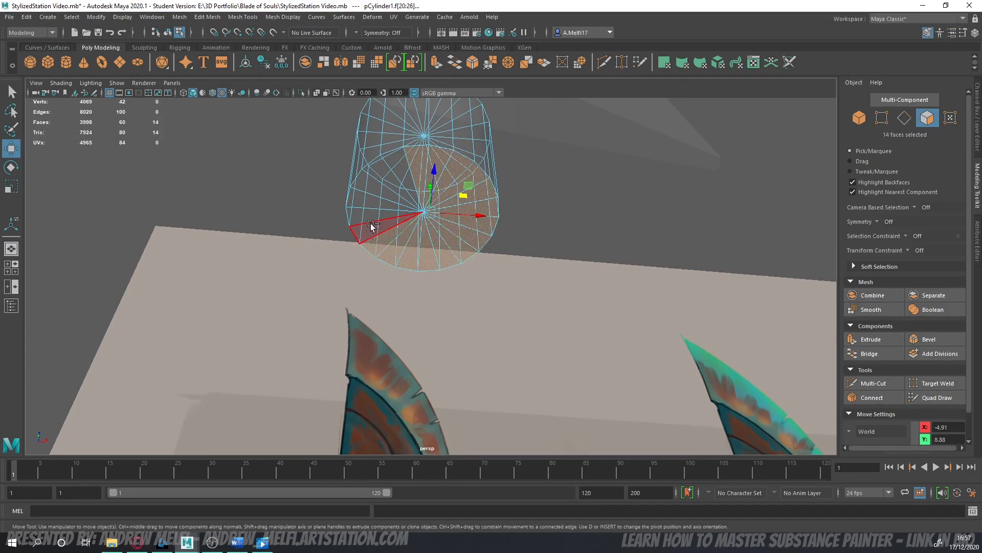
{"action": "left_click", "coordinate": [370, 228], "text": "shift"}
{"action": "left_click", "coordinate": [361, 214], "text": "shift"}
{"action": "left_click", "coordinate": [362, 198], "text": "shift"}
{"action": "left_click", "coordinate": [369, 184], "text": "shift"}
{"action": "left_click", "coordinate": [384, 174], "text": "shift"}
{"action": "left_click", "coordinate": [398, 166], "text": "shift"}
{"action": "key", "text": "space"}
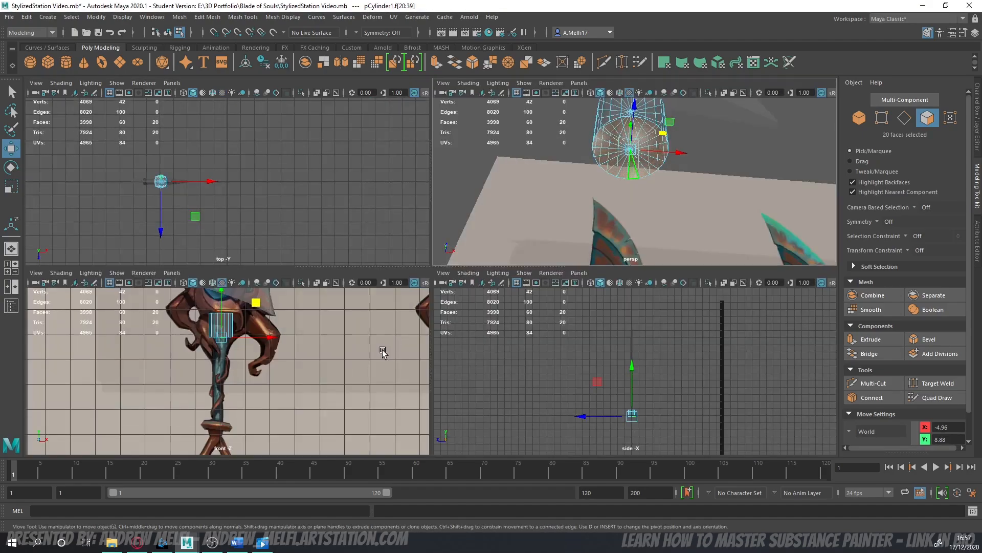
{"action": "key", "text": "space"}
{"action": "scroll", "coordinate": [389, 256], "scroll_direction": "up", "scroll_amount": 5}
{"action": "left_click_drag", "start_coordinate": [415, 182], "coordinate": [409, 265], "text": "shift"}
{"action": "key", "text": "r"}
{"action": "key", "text": "ctrl+z"}
{"action": "key", "text": "ctrl+z"}
{"action": "key", "text": "ctrl+z"}
{"action": "key", "text": "ctrl+z"}
{"action": "key", "text": "ctrl+z"}
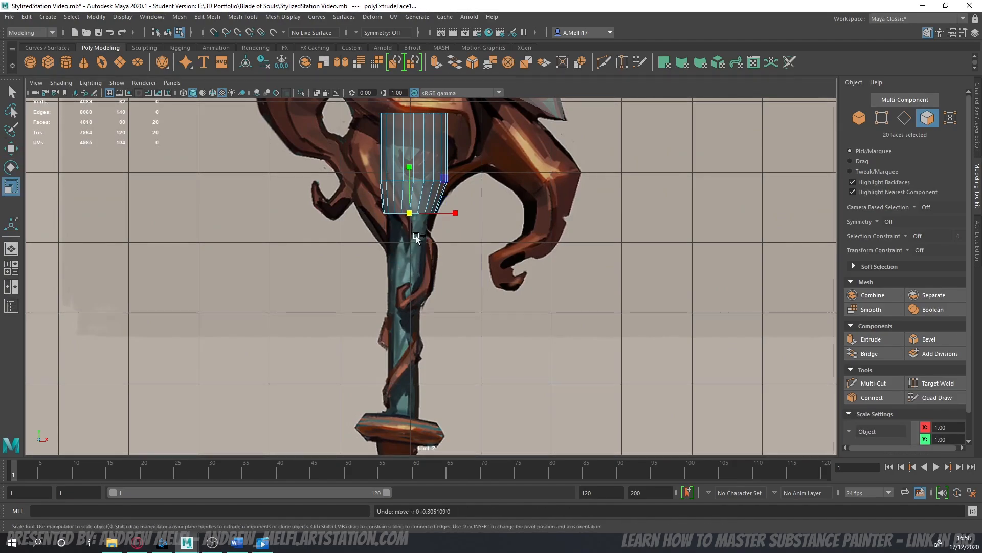
- Nudge the cylinder sideways over the painted grip and extrude its bottom cap downward in two sections, narrowing the first
{"action": "left_click", "coordinate": [864, 123]}
{"action": "key", "text": "w"}
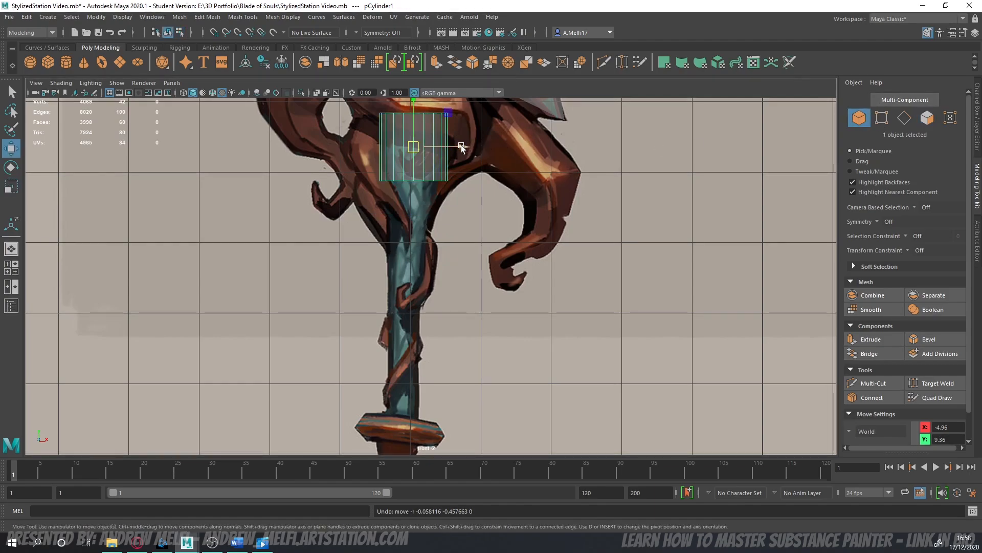
{"action": "left_click_drag", "start_coordinate": [461, 147], "coordinate": [414, 212]}
{"action": "left_click", "coordinate": [927, 119]}
{"action": "key", "text": "r"}
{"action": "key", "text": "w"}
{"action": "key", "text": "r"}
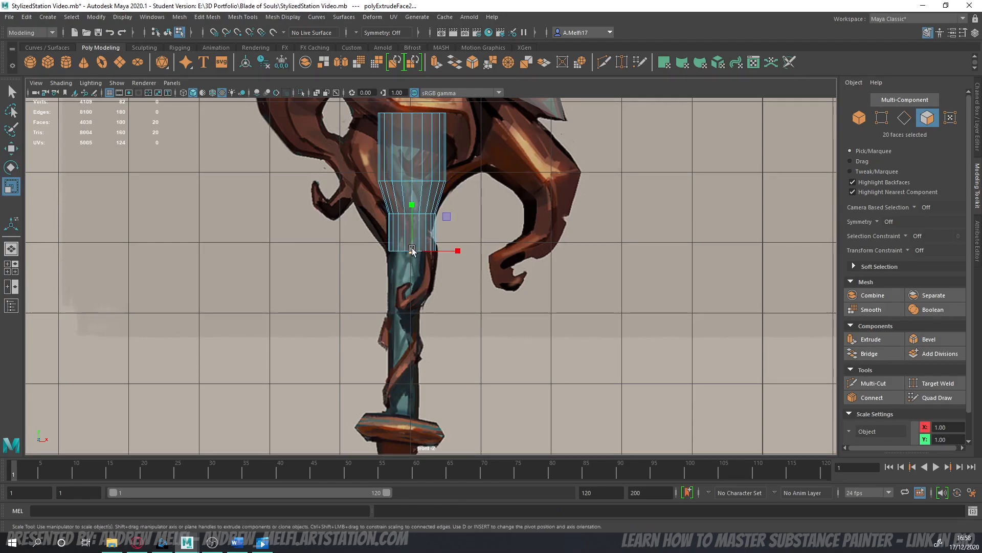
- Narrow the bottom cap and extrude two more sections along the grip, down to the painted pommel collar
{"action": "left_click_drag", "start_coordinate": [412, 250], "coordinate": [412, 300]}
{"action": "key", "text": "w"}
{"action": "key", "text": "r"}
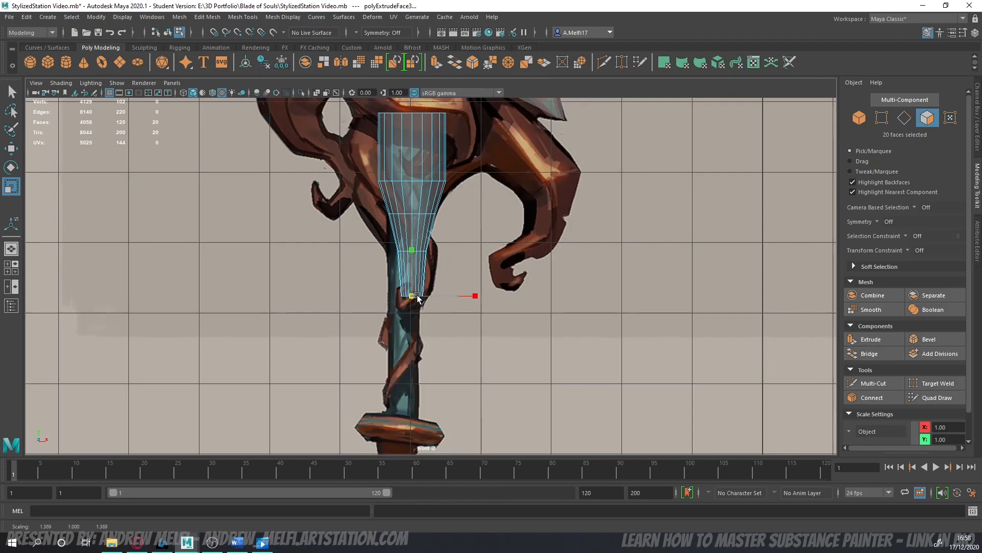
{"action": "key", "text": "w"}
{"action": "key", "text": "r"}
{"action": "left_click_drag", "start_coordinate": [411, 296], "coordinate": [415, 381]}
{"action": "key", "text": "w"}
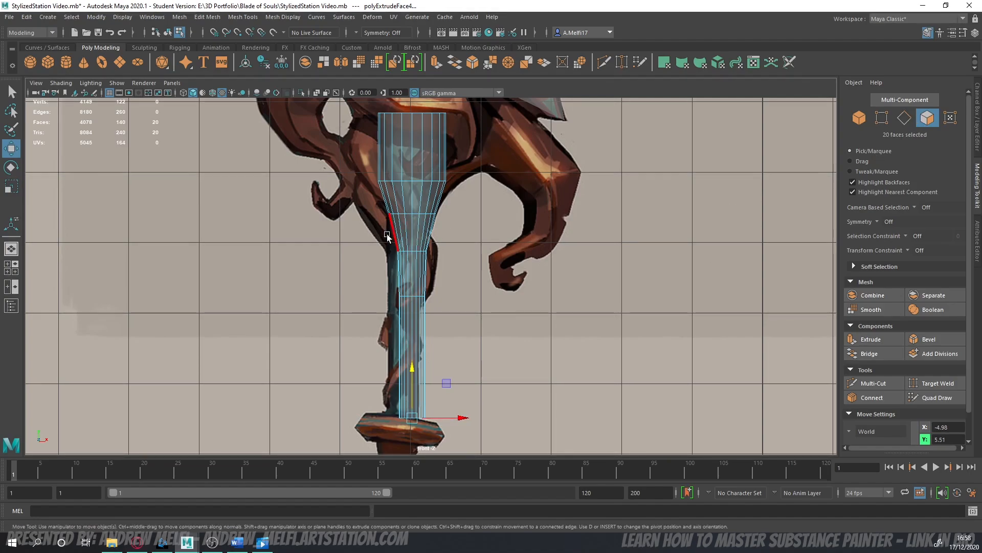
- Select the faces of the narrow lower shaft and scale them up slightly to thicken it
{"action": "left_click_drag", "start_coordinate": [431, 332], "coordinate": [431, 333], "text": "shift"}
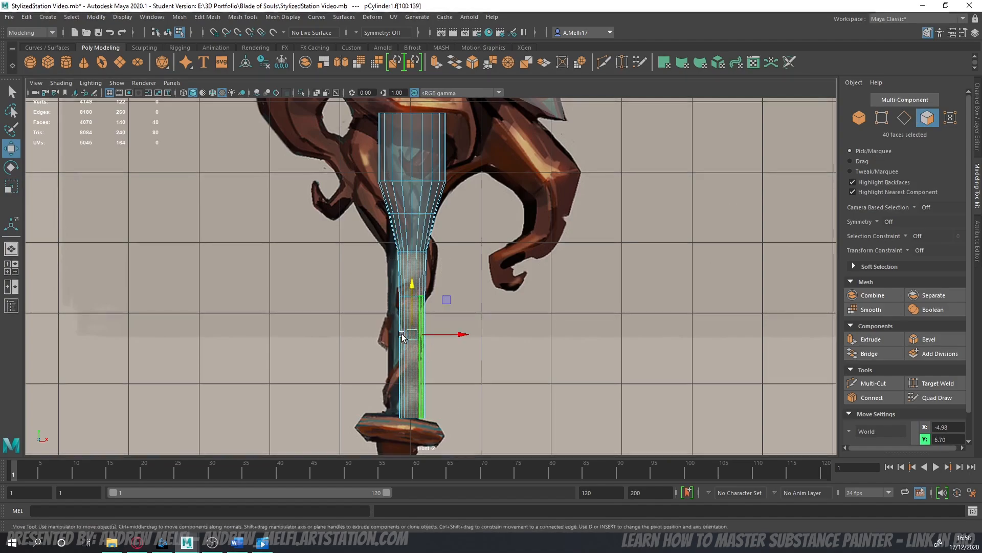
{"action": "left_click_drag", "start_coordinate": [380, 268], "coordinate": [404, 292], "text": "shift"}
{"action": "key", "text": "r"}
{"action": "left_click_drag", "start_coordinate": [413, 335], "coordinate": [411, 313]}
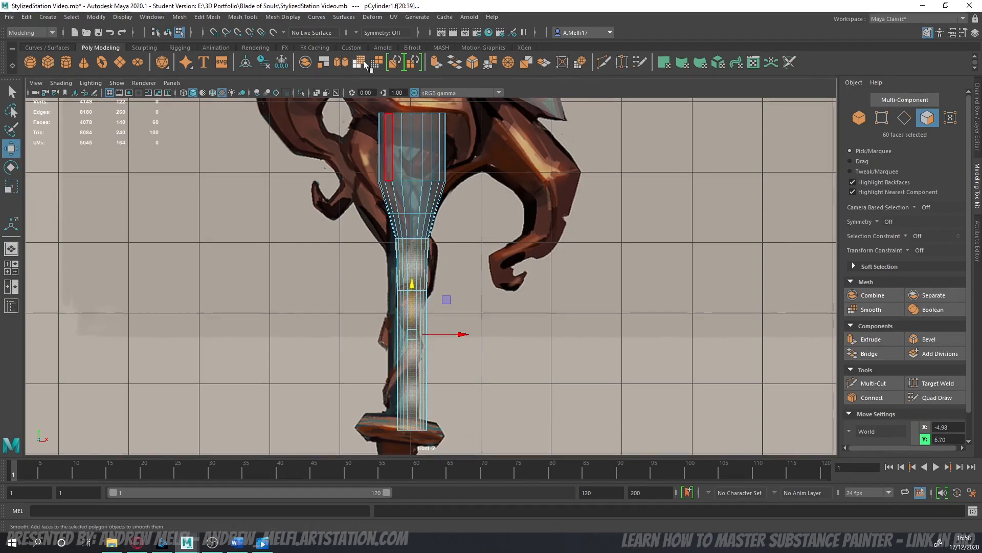
- Move, scale and rotate the whole grip object so its shaft fits the painted grip above the pommel collar
{"action": "left_click", "coordinate": [859, 118]}
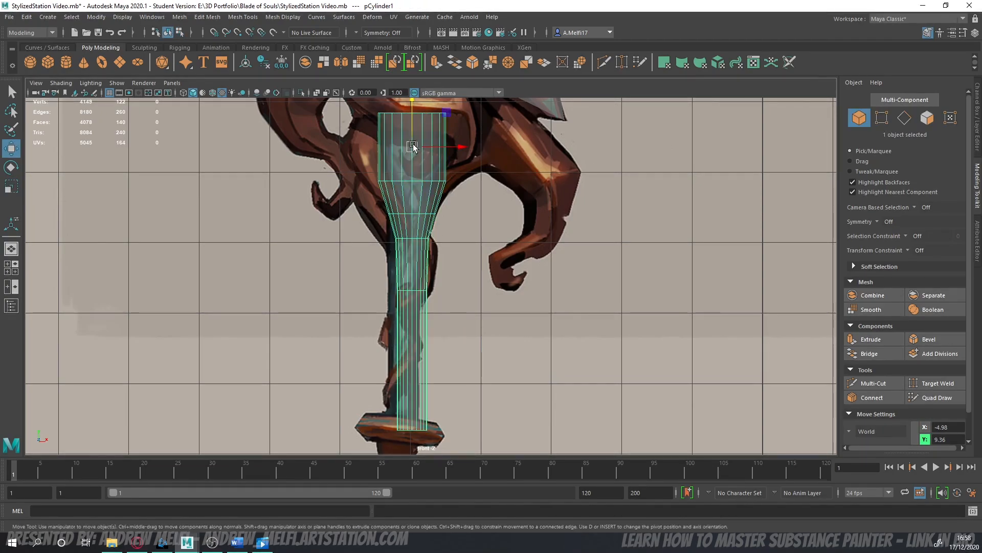
{"action": "mouse_move", "coordinate": [413, 146]}
{"action": "left_mouse_down"}
{"action": "mouse_move", "coordinate": [404, 117]}
{"action": "mouse_move", "coordinate": [445, 119]}
{"action": "mouse_move", "coordinate": [408, 128]}
{"action": "left_mouse_up"}
{"action": "key", "text": "r"}
{"action": "key", "text": "e"}
{"action": "key", "text": "w"}
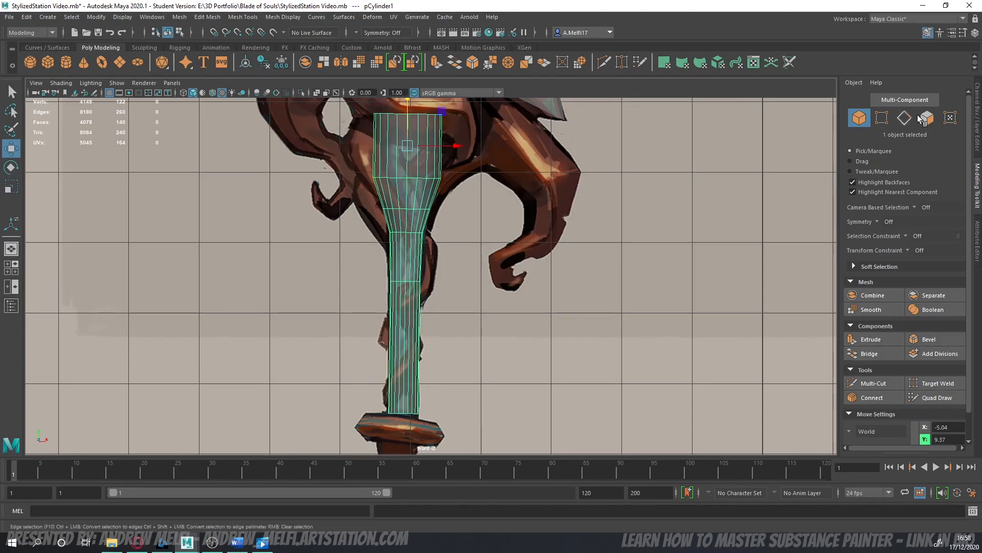
- Bevel the edge loop where the grip's wide top section begins to taper, using a fraction of 0.5 and one segment
{"action": "key", "text": "F10"}
{"action": "left_click", "coordinate": [410, 176]}
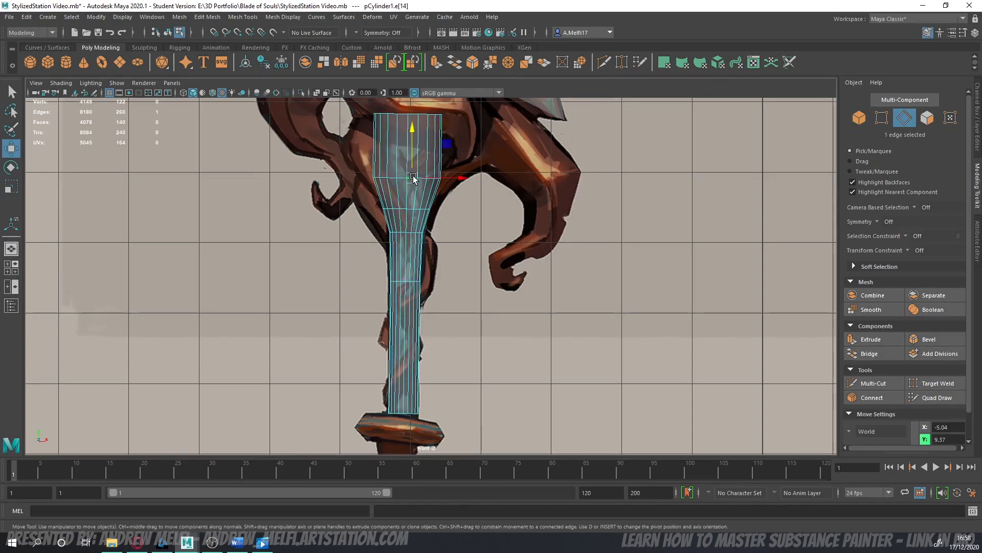
{"action": "left_click", "coordinate": [930, 339]}
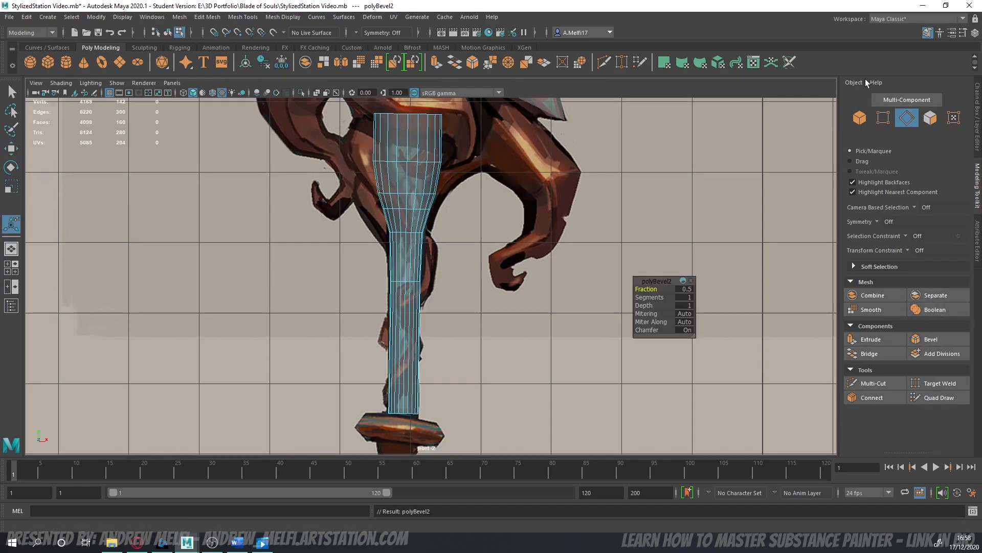
{"action": "left_click", "coordinate": [855, 119]}
{"action": "right_click_drag", "start_coordinate": [410, 353], "coordinate": [435, 230], "text": "alt"}
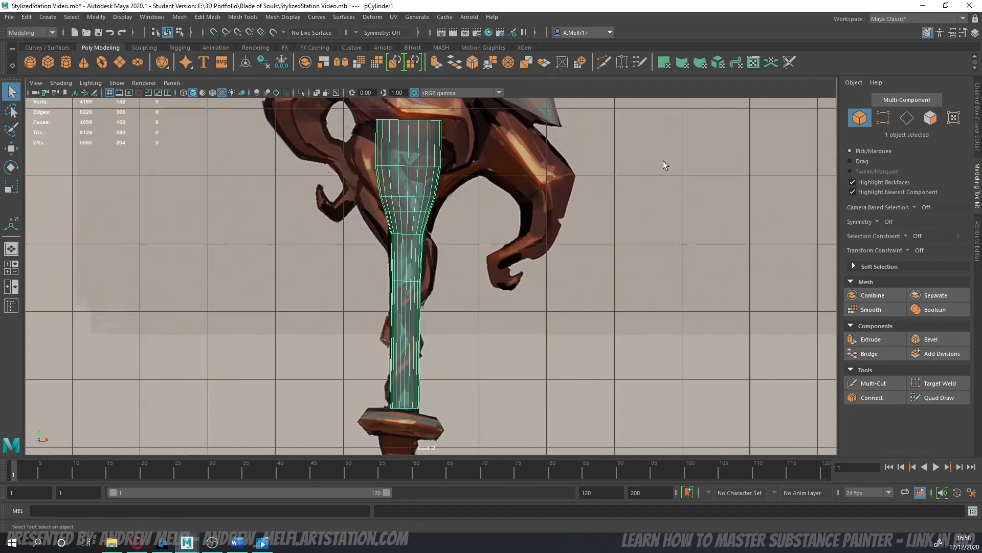
- Scale the edge loop at the top of the narrow shaft slightly to match the painted outline and return to object selection
{"action": "left_click", "coordinate": [903, 117]}
{"action": "scroll", "coordinate": [392, 236], "scroll_direction": "up", "scroll_amount": 2}
{"action": "double_click", "coordinate": [397, 222]}
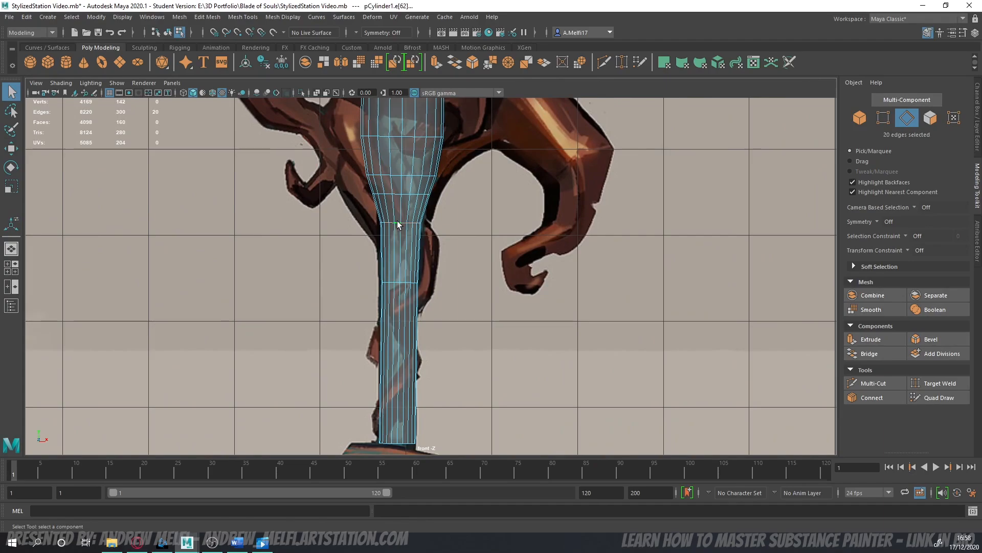
{"action": "key", "text": "r"}
{"action": "left_click_drag", "start_coordinate": [402, 224], "coordinate": [403, 224]}
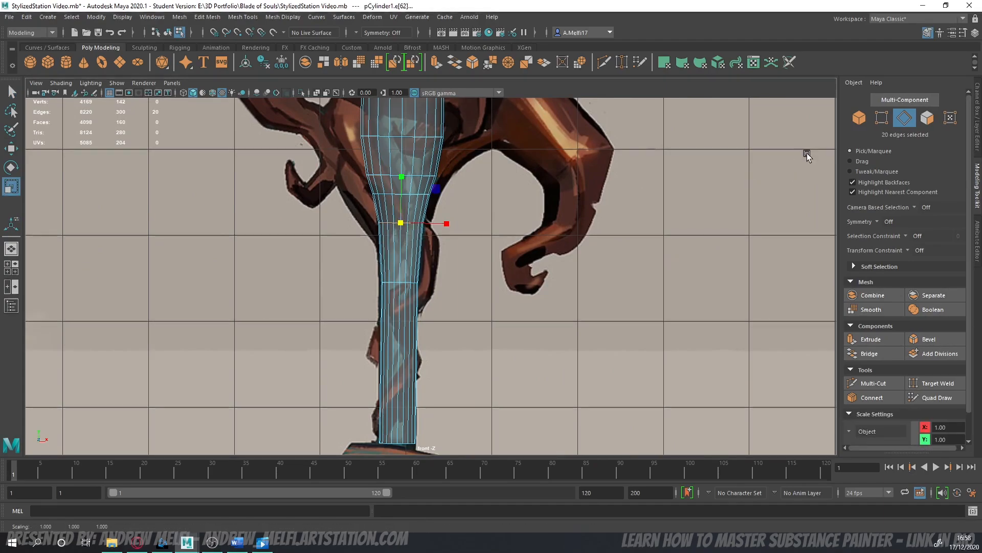
{"action": "left_click", "coordinate": [856, 119]}
{"action": "right_click_drag", "start_coordinate": [680, 210], "coordinate": [393, 251], "text": "alt"}
{"action": "left_click", "coordinate": [391, 243]}
- Examine the grip and where it meets the blade's base from several angles in perspective
{"action": "key", "text": "space"}
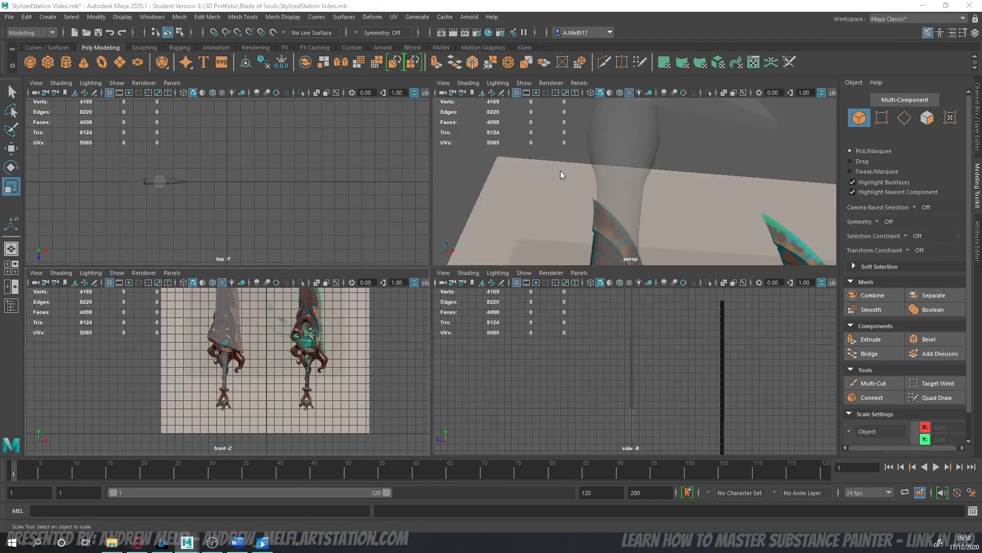
{"action": "key", "text": "space"}
{"action": "left_click_drag", "start_coordinate": [485, 269], "coordinate": [439, 332], "text": "alt"}
{"action": "left_click", "coordinate": [426, 277]}
{"action": "left_click", "coordinate": [975, 228]}
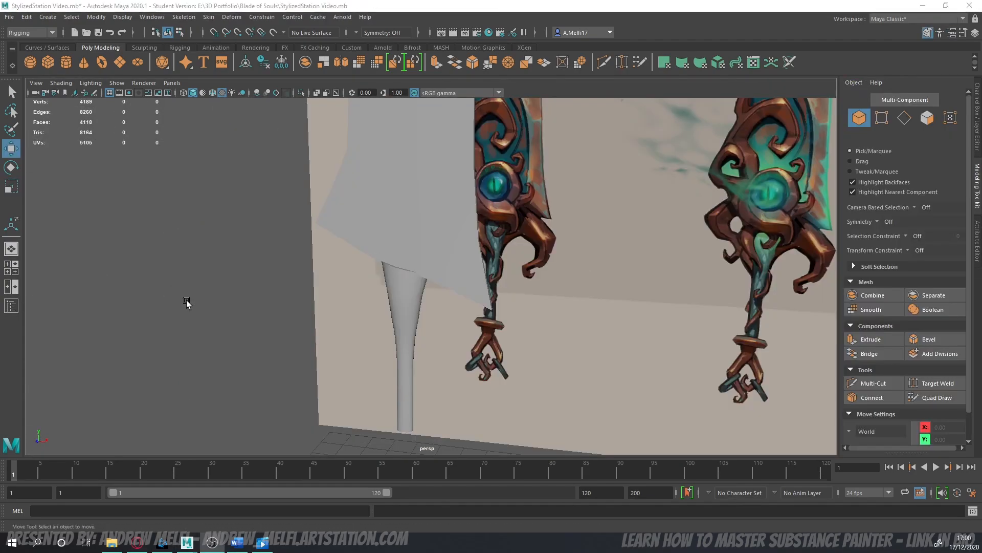
{"action": "left_click_drag", "start_coordinate": [255, 320], "coordinate": [408, 317], "text": "alt"}
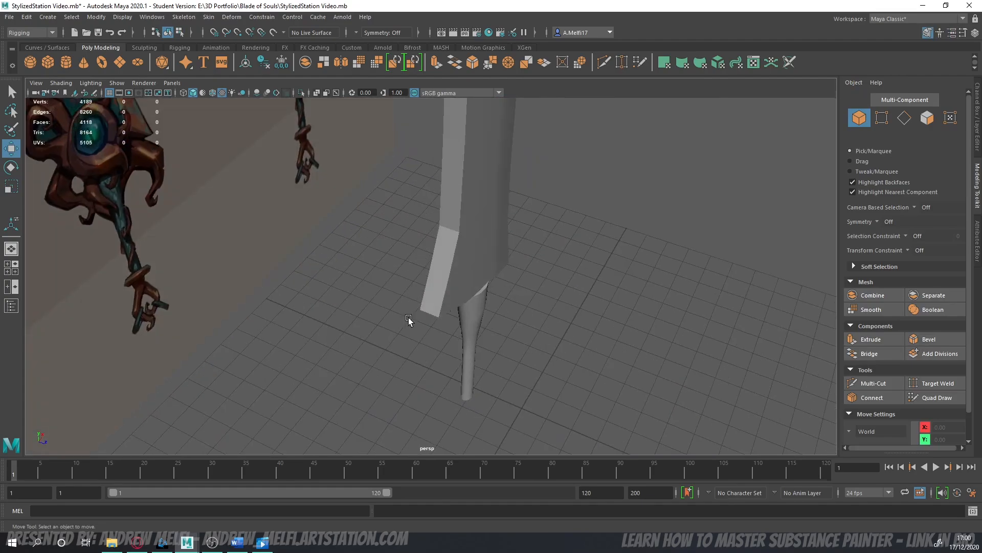
{"action": "left_click", "coordinate": [469, 308]}
{"action": "left_click_drag", "start_coordinate": [468, 308], "coordinate": [436, 267], "text": "alt"}
{"action": "scroll", "coordinate": [440, 296], "scroll_direction": "up", "scroll_amount": 3}
{"action": "left_click_drag", "start_coordinate": [435, 331], "coordinate": [478, 256], "text": "alt"}
{"action": "left_click_drag", "start_coordinate": [404, 270], "coordinate": [366, 281], "text": "alt"}
{"action": "scroll", "coordinate": [441, 307], "scroll_direction": "down", "scroll_amount": 8}
{"action": "left_click_drag", "start_coordinate": [441, 307], "coordinate": [384, 164], "text": "alt"}
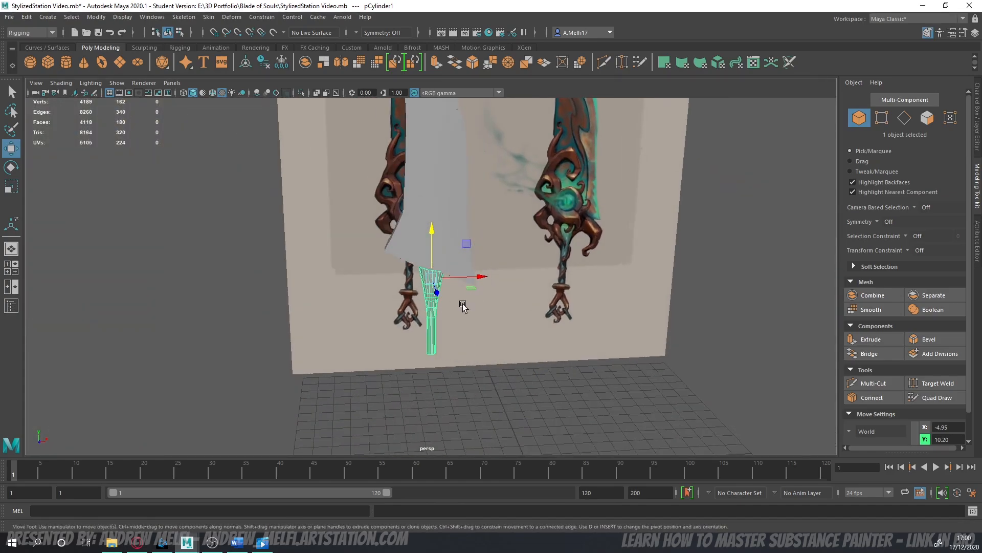
- Examine the grip against the painted sword in perspective and at the pommel collar in the front view
{"action": "left_click", "coordinate": [544, 395]}
{"action": "left_click_drag", "start_coordinate": [553, 410], "coordinate": [453, 333], "text": "alt"}
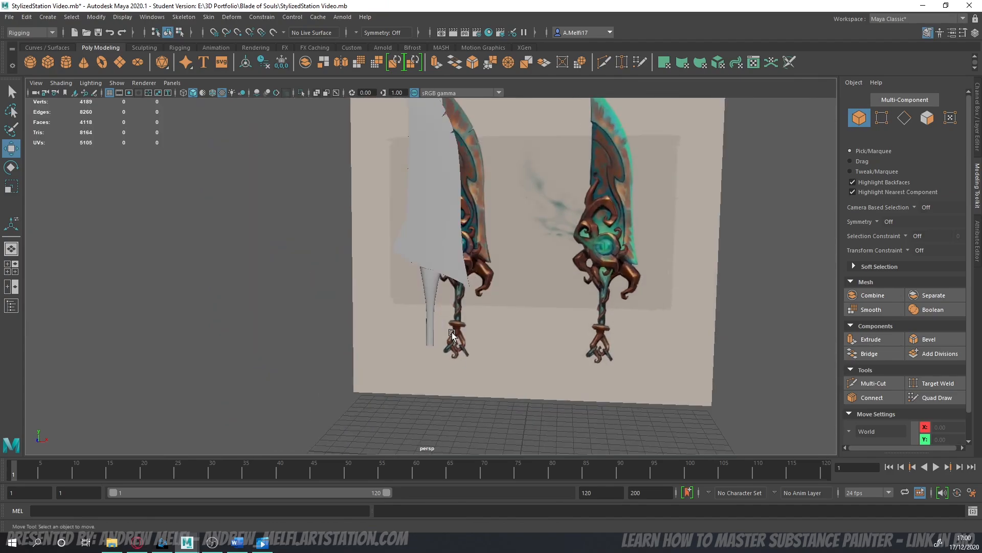
{"action": "left_click", "coordinate": [430, 296]}
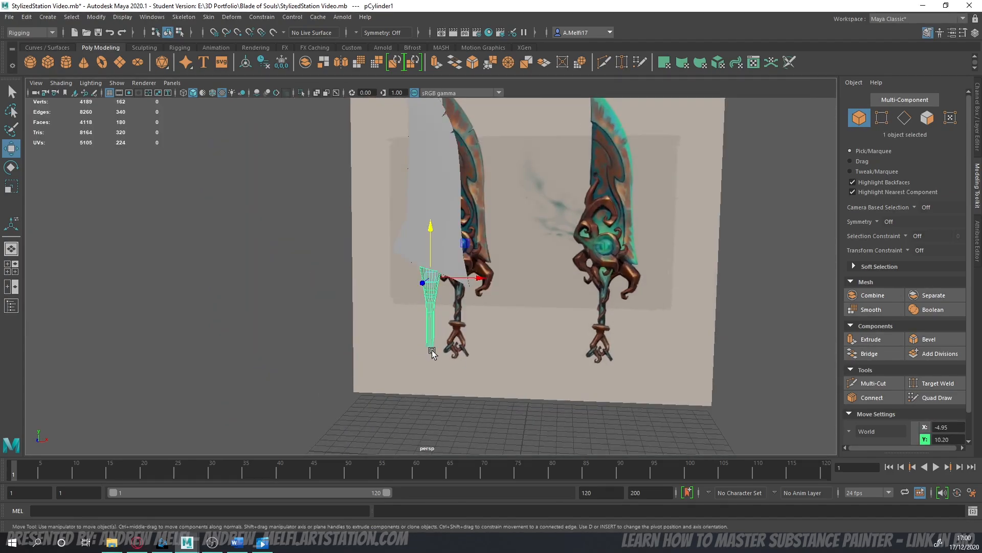
{"action": "scroll", "coordinate": [287, 330], "scroll_direction": "down", "scroll_amount": 5}
{"action": "left_click_drag", "start_coordinate": [283, 326], "coordinate": [347, 314], "text": "alt"}
{"action": "scroll", "coordinate": [295, 313], "scroll_direction": "up", "scroll_amount": 4}
{"action": "left_click", "coordinate": [464, 367]}
{"action": "left_click_drag", "start_coordinate": [496, 367], "coordinate": [449, 368], "text": "alt"}
{"action": "scroll", "coordinate": [450, 369], "scroll_direction": "up", "scroll_amount": 2}
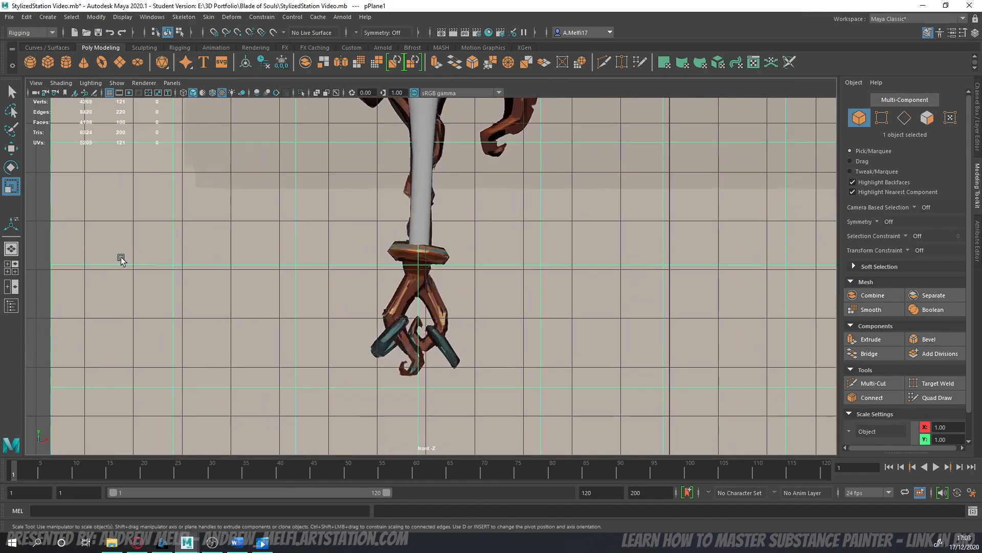
- Create a polygon cylinder with the existing Work material and place it over the painted pommel collar
{"action": "left_click", "coordinate": [56, 286]}
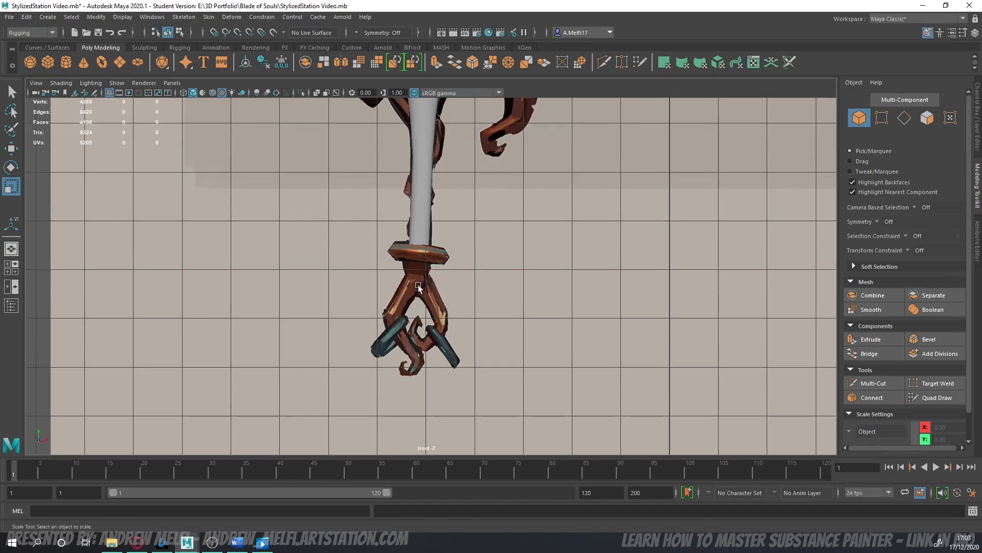
{"action": "left_click", "coordinate": [70, 66]}
{"action": "key", "text": "w"}
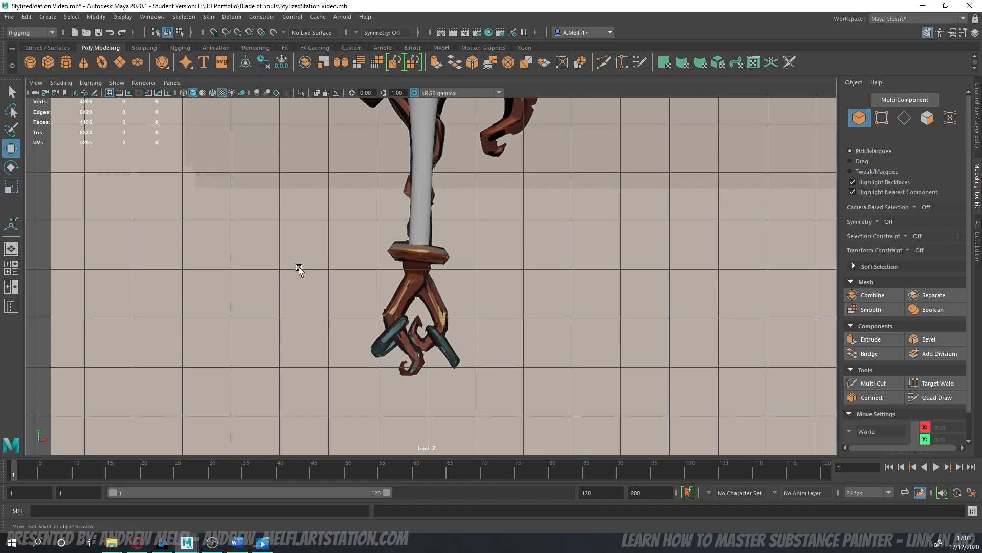
{"action": "scroll", "coordinate": [307, 272], "scroll_direction": "down", "scroll_amount": 4}
{"action": "middle_click_drag", "start_coordinate": [411, 323], "coordinate": [394, 276], "text": "alt"}
{"action": "right_click_drag", "start_coordinate": [561, 360], "coordinate": [576, 548]}
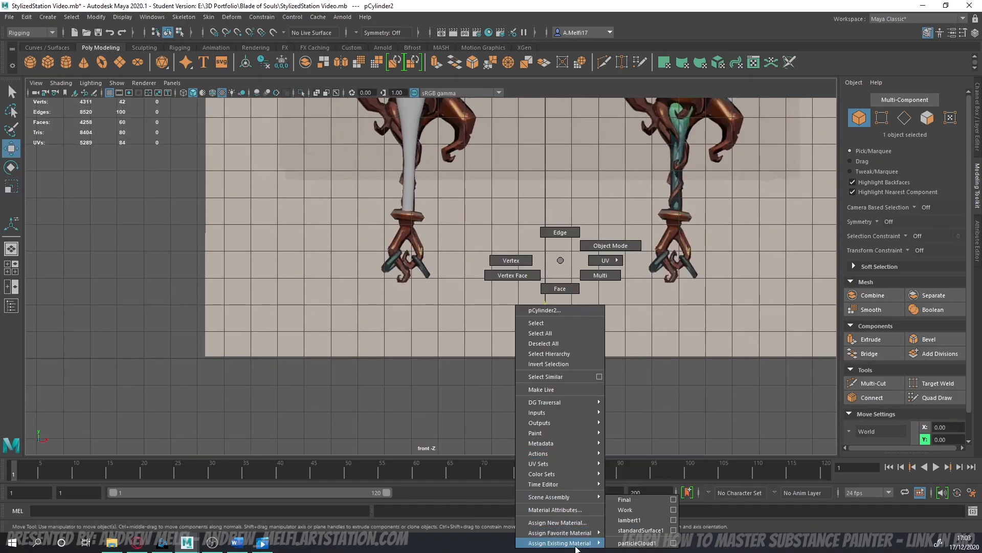
{"action": "right_click_drag", "start_coordinate": [624, 519], "coordinate": [625, 520]}
{"action": "left_click_drag", "start_coordinate": [549, 357], "coordinate": [398, 211]}
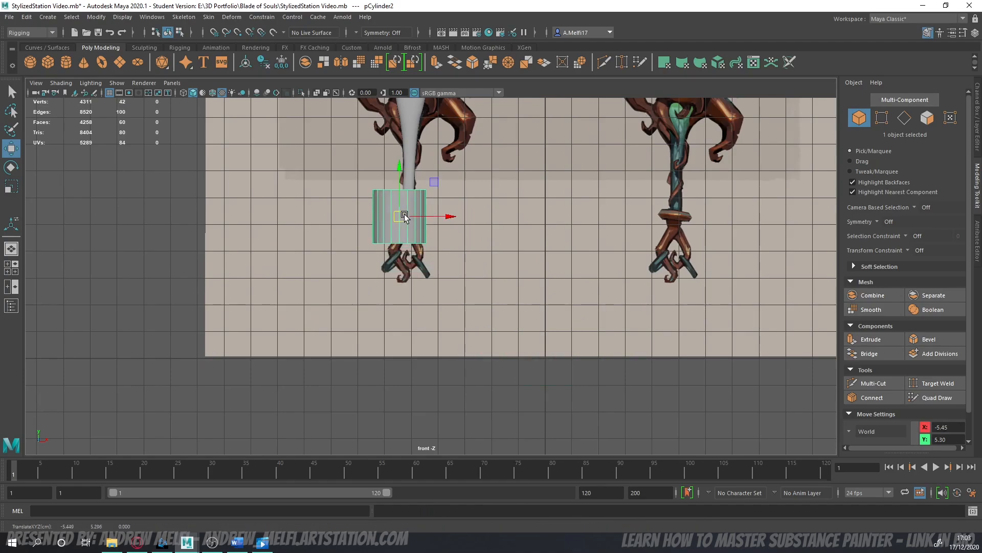
- Flatten the new cylinder into a low disc and move it onto the painted collar at the grip's lower end
{"action": "key", "text": "r"}
{"action": "left_click_drag", "start_coordinate": [400, 176], "coordinate": [406, 204]}
{"action": "scroll", "coordinate": [400, 208], "scroll_direction": "up", "scroll_amount": 5}
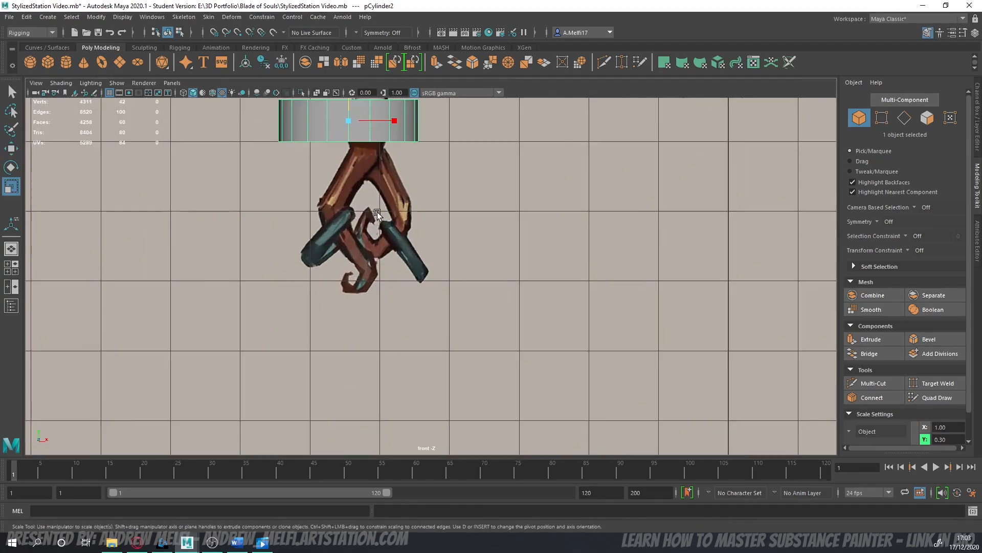
{"action": "middle_click_drag", "start_coordinate": [380, 210], "coordinate": [430, 402], "text": "alt"}
{"action": "key", "text": "e"}
{"action": "key", "text": "w"}
{"action": "left_click_drag", "start_coordinate": [401, 314], "coordinate": [422, 302]}
- Tilt the disc and scale it to about 0.58 in X and 0.16 in Y to match the painted collar
{"action": "key", "text": "e"}
{"action": "left_click_drag", "start_coordinate": [453, 271], "coordinate": [397, 299]}
{"action": "key", "text": "r"}
{"action": "key", "text": "e"}
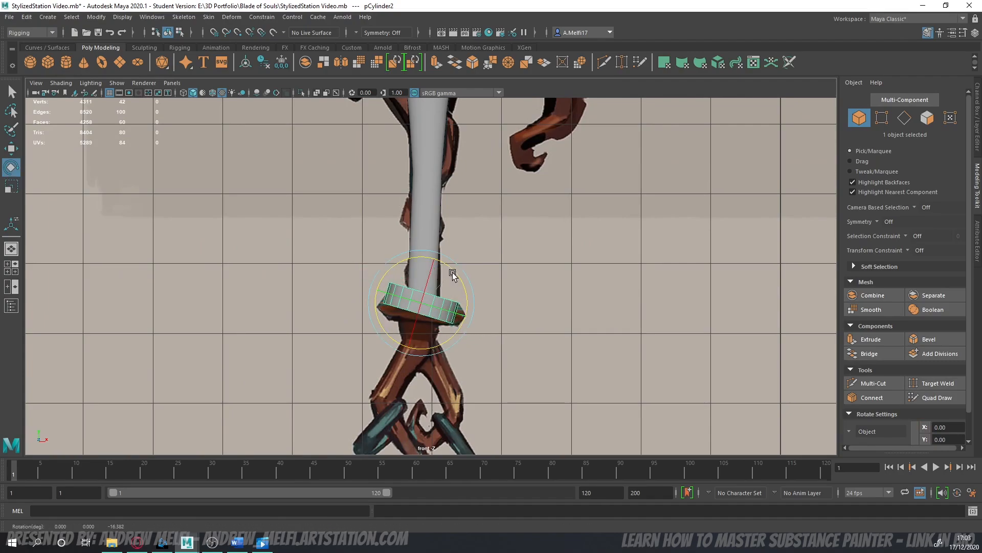
{"action": "left_click_drag", "start_coordinate": [450, 272], "coordinate": [451, 270]}
{"action": "key", "text": "w"}
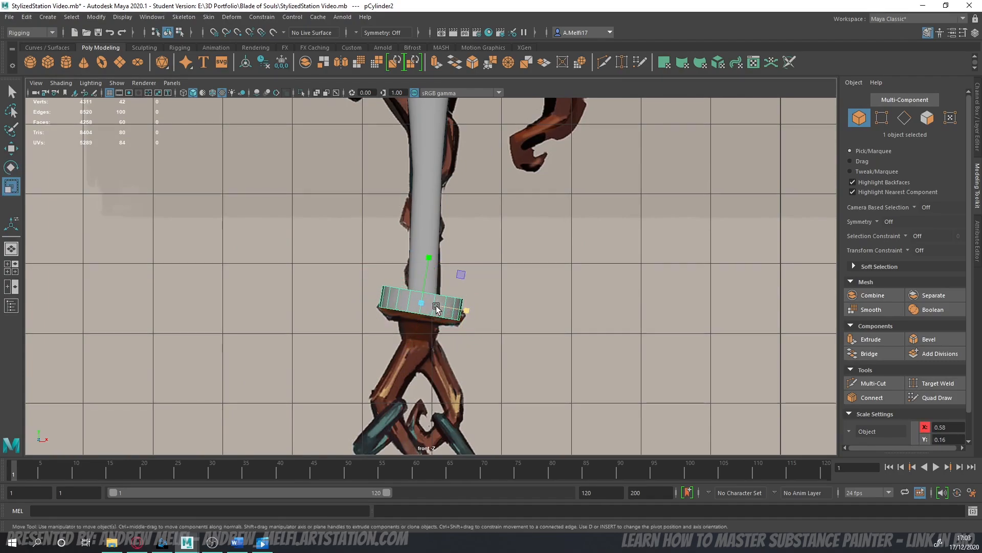
{"action": "left_click_drag", "start_coordinate": [423, 301], "coordinate": [448, 310]}
{"action": "key", "text": "e"}
{"action": "key", "text": "r"}
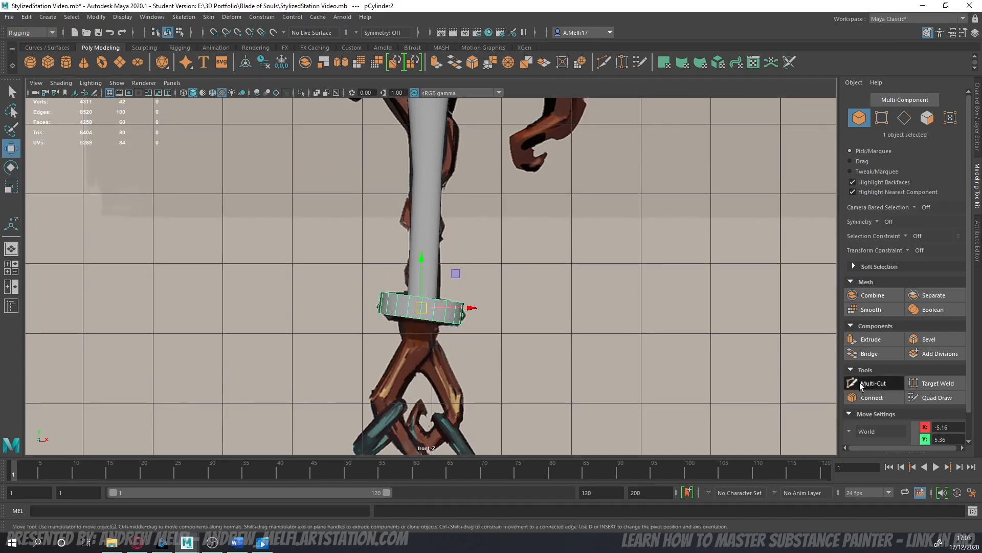
- Insert an edge loop around the disc's middle and scale its upper and lower rim loops inward to form slanted sides
{"action": "left_click", "coordinate": [870, 382]}
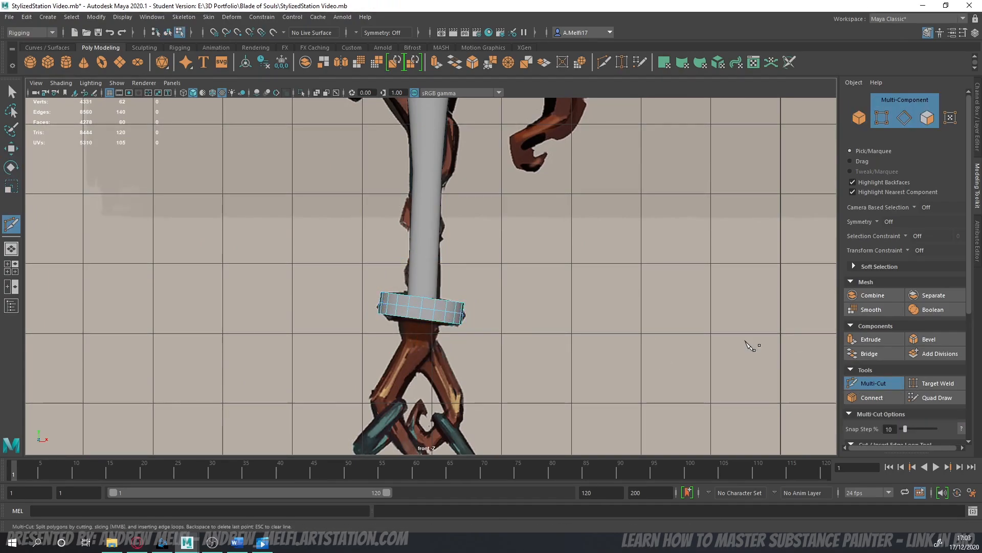
{"action": "left_click", "coordinate": [892, 381]}
{"action": "scroll", "coordinate": [463, 337], "scroll_direction": "up", "scroll_amount": 2}
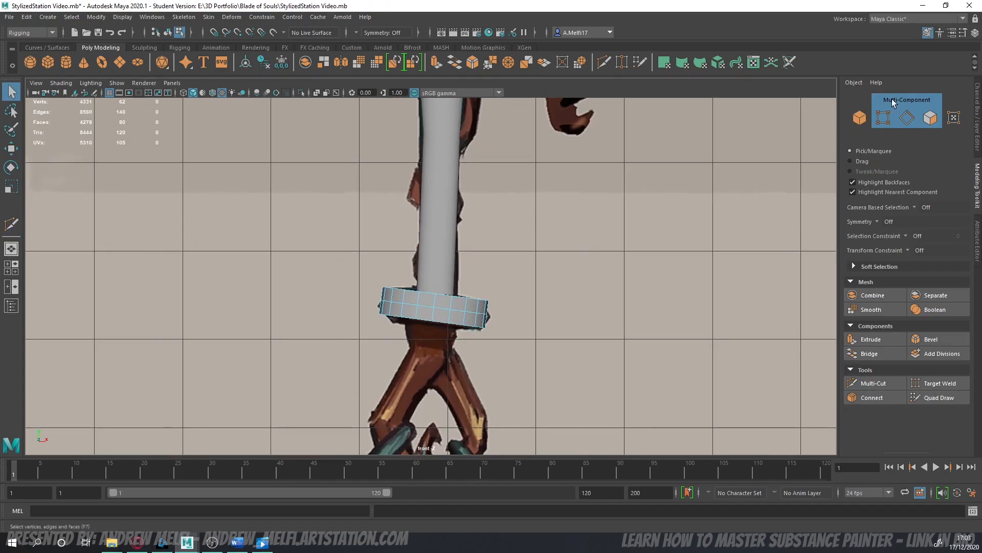
{"action": "left_click", "coordinate": [906, 118]}
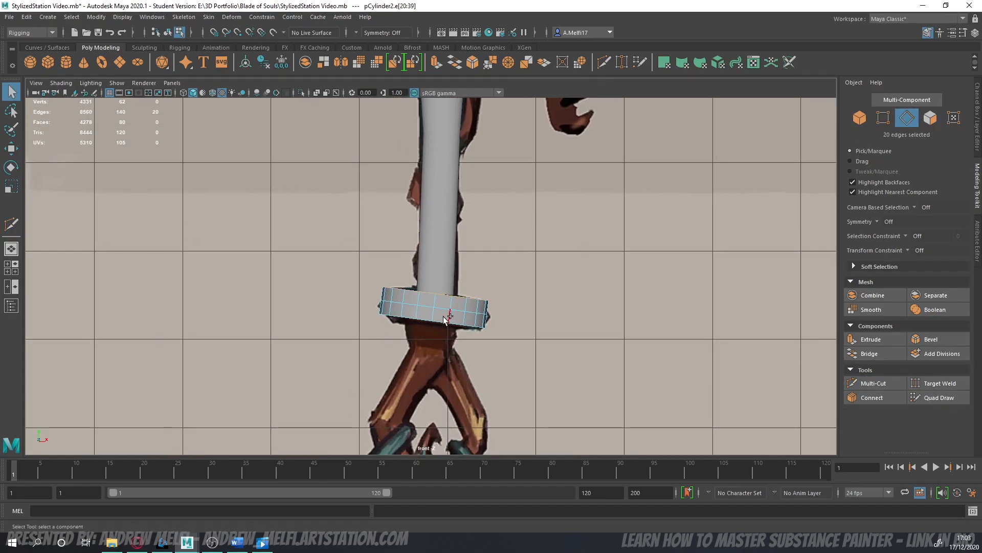
{"action": "key", "text": "r"}
{"action": "left_click_drag", "start_coordinate": [434, 307], "coordinate": [418, 310]}
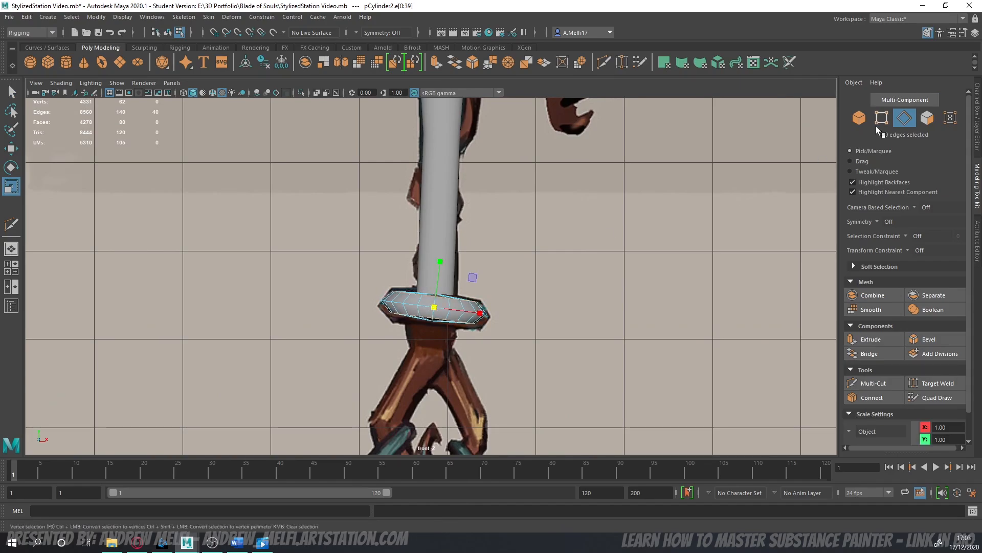
- Scale the collar's two cap-centre vertices slightly closer together along its axis and return to object selection
{"action": "key", "text": "F9"}
{"action": "left_click", "coordinate": [435, 291]}
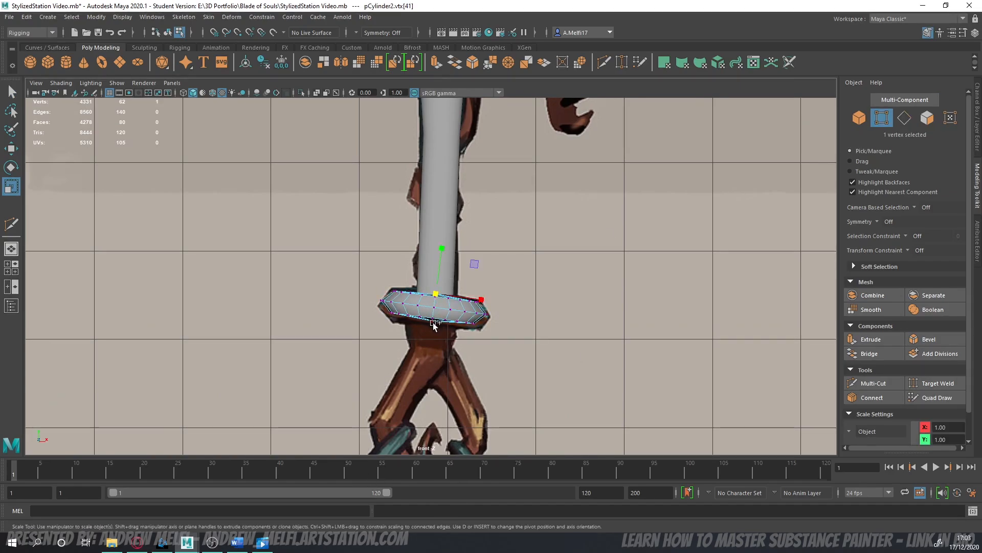
{"action": "left_click_drag", "start_coordinate": [441, 271], "coordinate": [439, 276]}
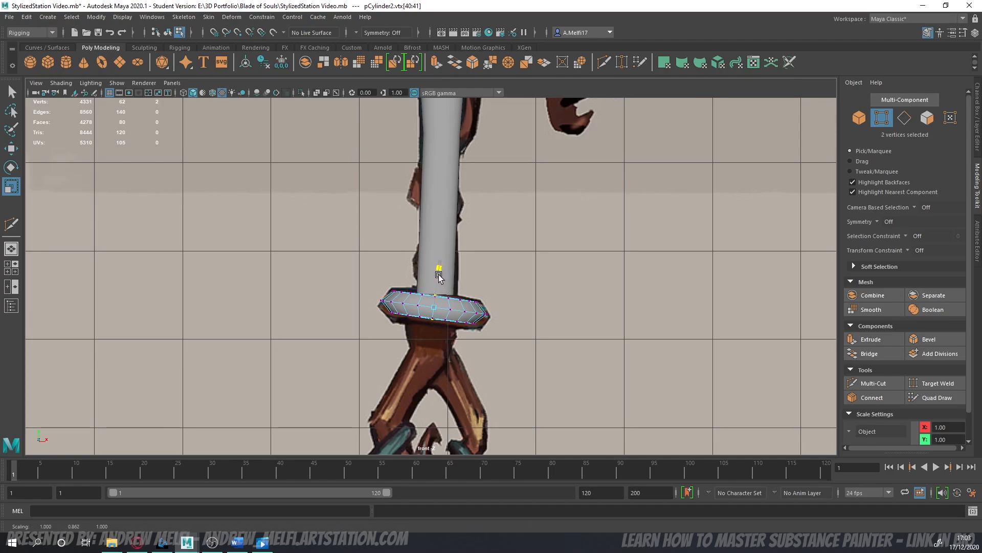
{"action": "left_click", "coordinate": [859, 118]}
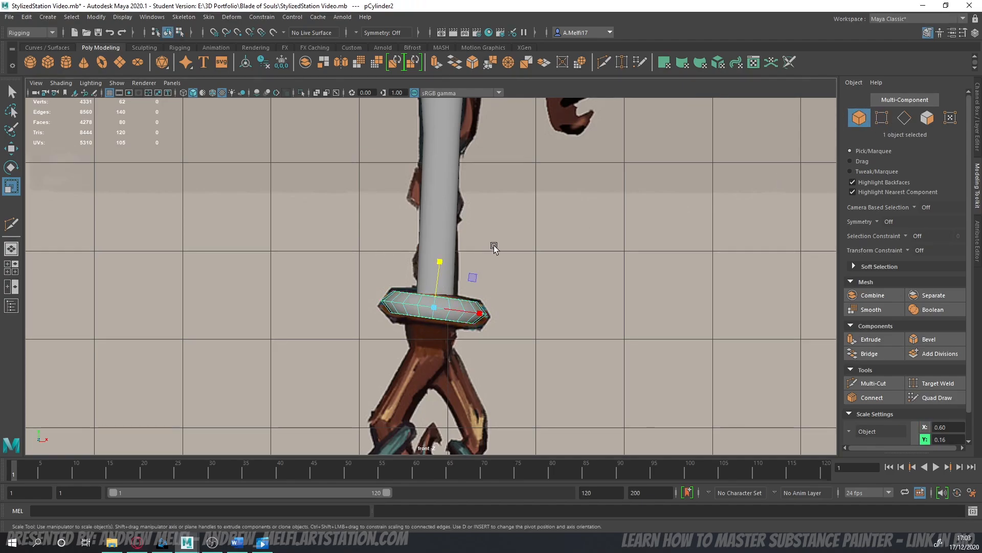
- Enlarge the collar to about 0.69 in X and 0.21 in Y, fine-tune its placement, and deselect it
{"action": "left_click_drag", "start_coordinate": [445, 307], "coordinate": [448, 307]}
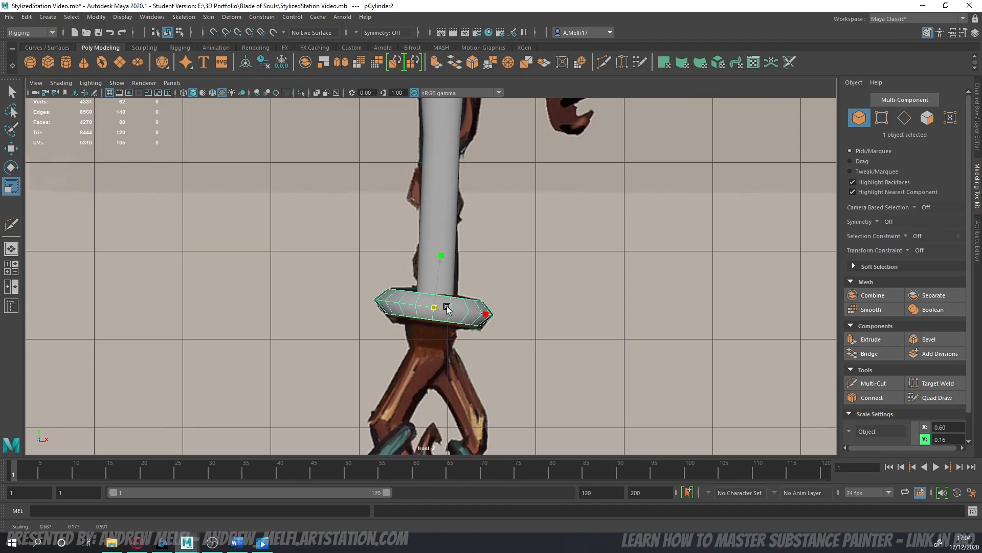
{"action": "key", "text": "e"}
{"action": "key", "text": "r"}
{"action": "left_click_drag", "start_coordinate": [439, 271], "coordinate": [461, 272]}
{"action": "key", "text": "e"}
{"action": "key", "text": "r"}
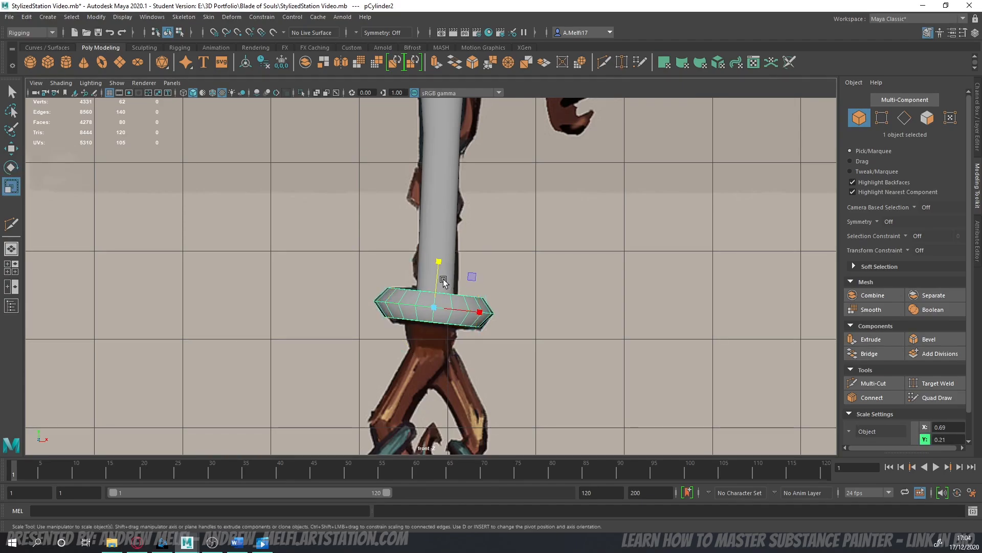
{"action": "key", "text": "w"}
{"action": "left_click", "coordinate": [436, 308]}
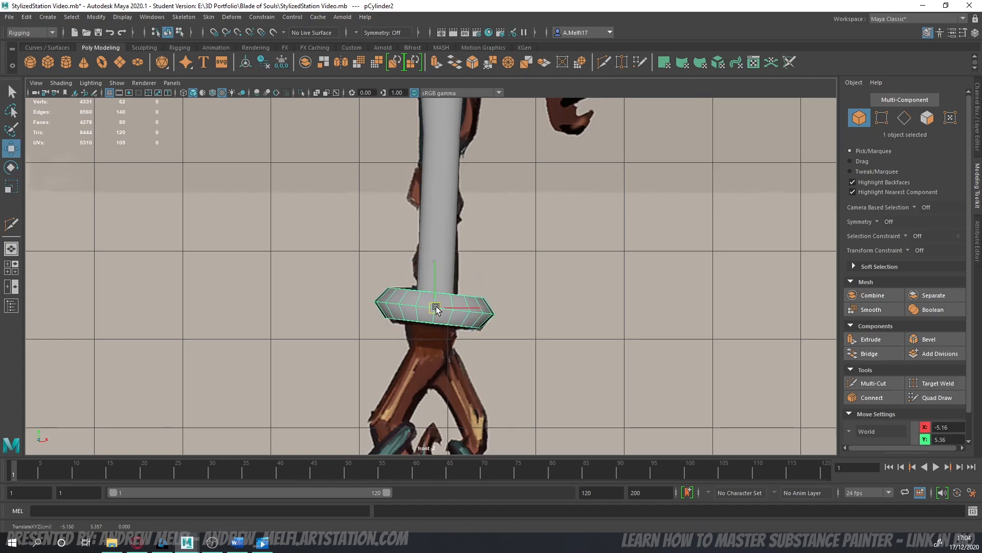
{"action": "key", "text": "r"}
{"action": "key", "text": "w"}
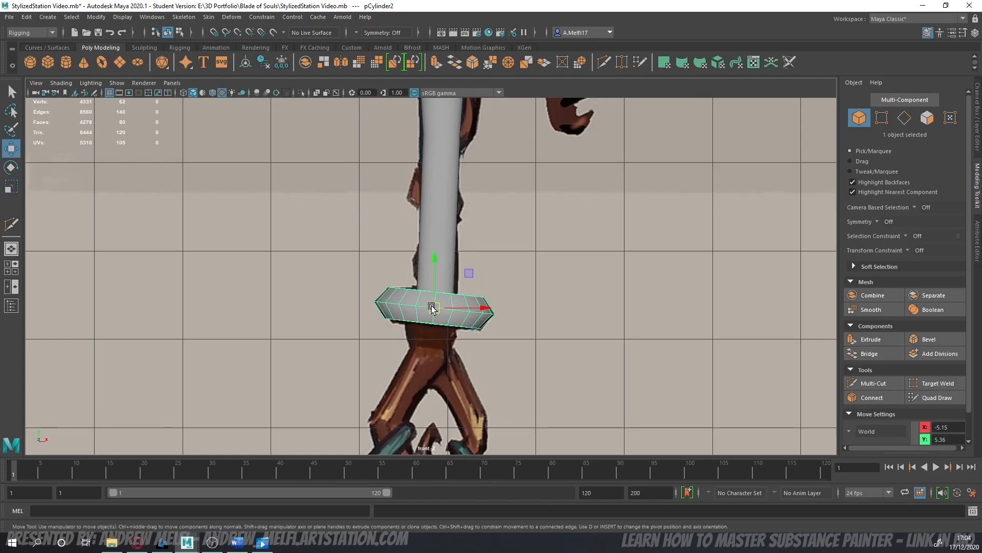
{"action": "key", "text": "r"}
{"action": "key", "text": "w"}
{"action": "scroll", "coordinate": [430, 297], "scroll_direction": "down", "scroll_amount": 9}
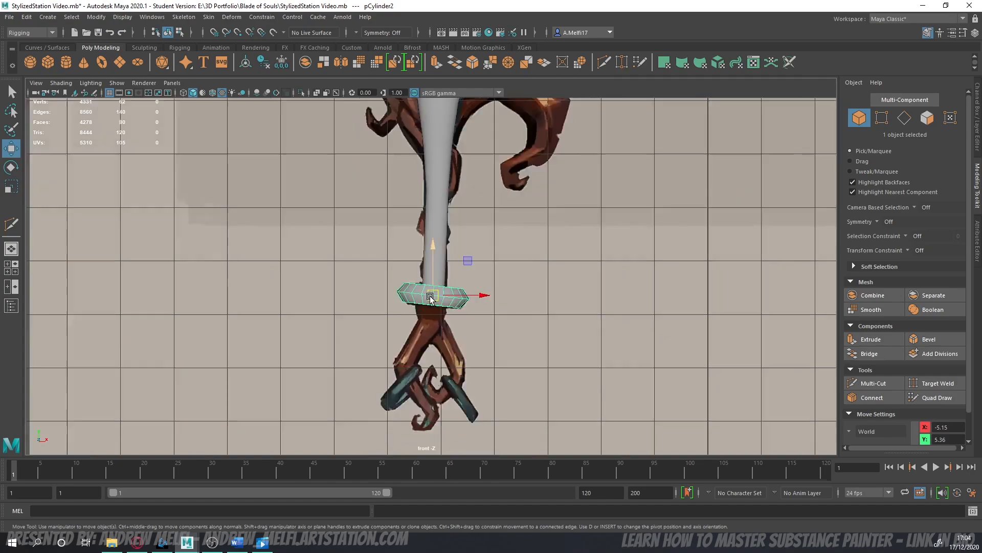
{"action": "left_click", "coordinate": [200, 311]}
- Create a polygon cube with the existing Work material and move it onto the painted neck just below the collar
{"action": "scroll", "coordinate": [387, 346], "scroll_direction": "up", "scroll_amount": 8}
{"action": "middle_click_drag", "start_coordinate": [426, 343], "coordinate": [426, 263], "text": "alt"}
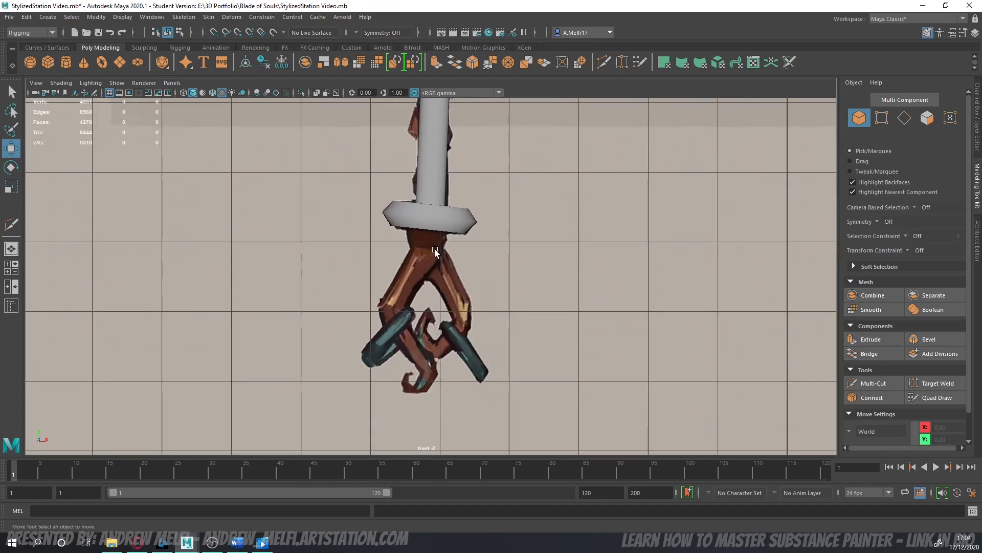
{"action": "left_click", "coordinate": [48, 62]}
{"action": "scroll", "coordinate": [384, 219], "scroll_direction": "down", "scroll_amount": 5}
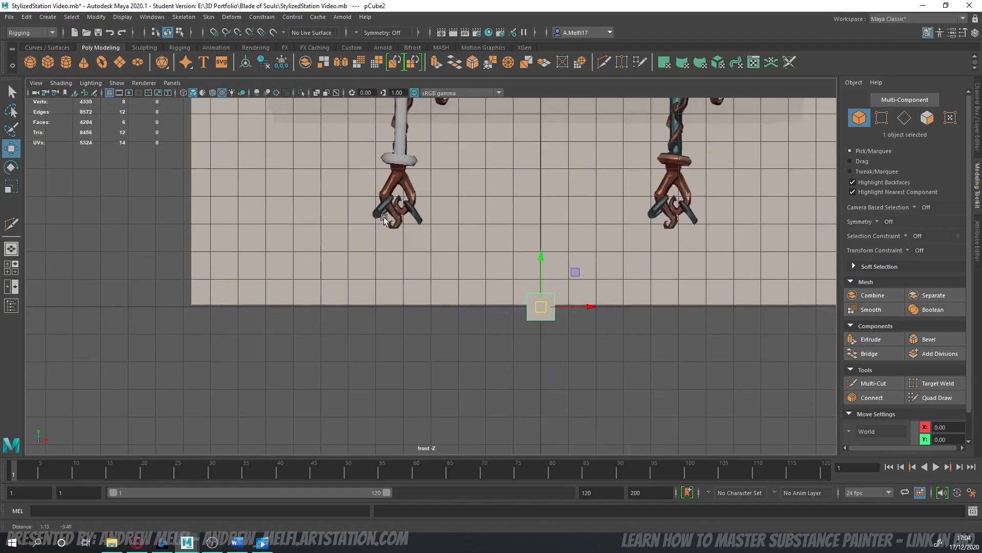
{"action": "right_click", "coordinate": [553, 307]}
{"action": "mouse_move", "coordinate": [586, 544]}
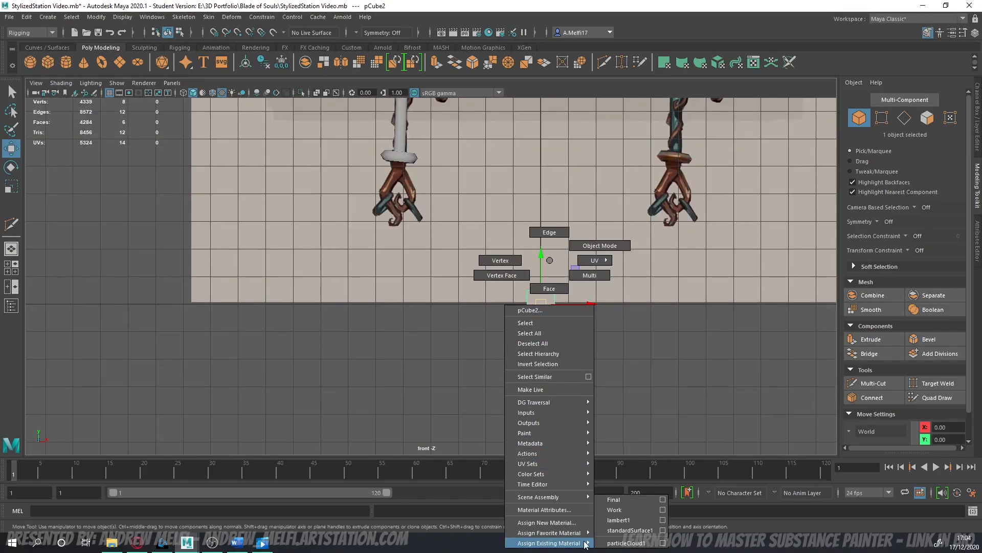
{"action": "left_click", "coordinate": [616, 512]}
{"action": "left_click_drag", "start_coordinate": [541, 303], "coordinate": [397, 163]}
- Scale the cube down to the width of the painted neck and seat it against the underside of the collar
{"action": "scroll", "coordinate": [395, 160], "scroll_direction": "up", "scroll_amount": 4}
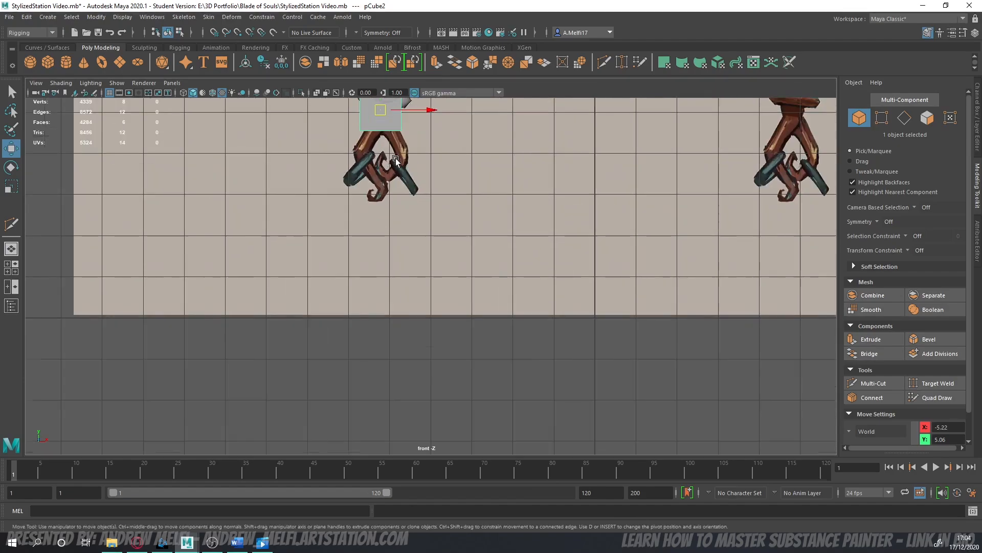
{"action": "scroll", "coordinate": [396, 160], "scroll_direction": "up", "scroll_amount": 4}
{"action": "middle_click_drag", "start_coordinate": [356, 195], "coordinate": [418, 349], "text": "alt"}
{"action": "scroll", "coordinate": [418, 349], "scroll_direction": "up", "scroll_amount": 3}
{"action": "key", "text": "r"}
{"action": "mouse_move", "coordinate": [420, 316]}
{"action": "left_mouse_down"}
{"action": "mouse_move", "coordinate": [371, 321]}
{"action": "mouse_move", "coordinate": [437, 325]}
{"action": "mouse_move", "coordinate": [426, 320]}
{"action": "left_mouse_up"}
{"action": "key", "text": "w"}
{"action": "key", "text": "r"}
{"action": "key", "text": "w"}
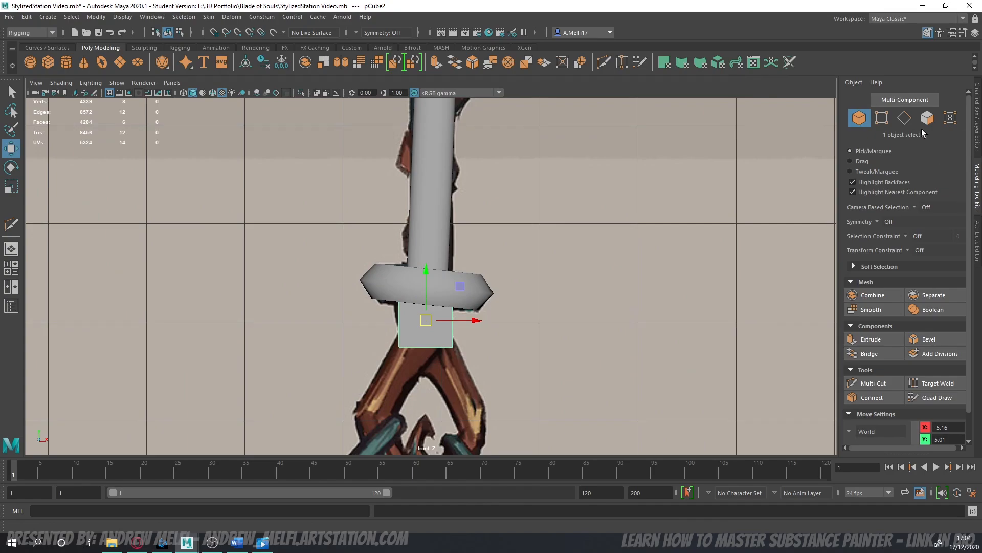
- Move the block's two lower corner vertex pairs onto the slanted outline where the pommel claws begin
{"action": "left_click", "coordinate": [882, 117]}
{"action": "middle_click_drag", "start_coordinate": [436, 352], "coordinate": [461, 259], "text": "alt"}
{"action": "scroll", "coordinate": [450, 264], "scroll_direction": "up", "scroll_amount": 1}
{"action": "mouse_move", "coordinate": [412, 237]}
{"action": "left_mouse_down"}
{"action": "mouse_move", "coordinate": [426, 257]}
{"action": "mouse_move", "coordinate": [423, 248]}
{"action": "left_mouse_up"}
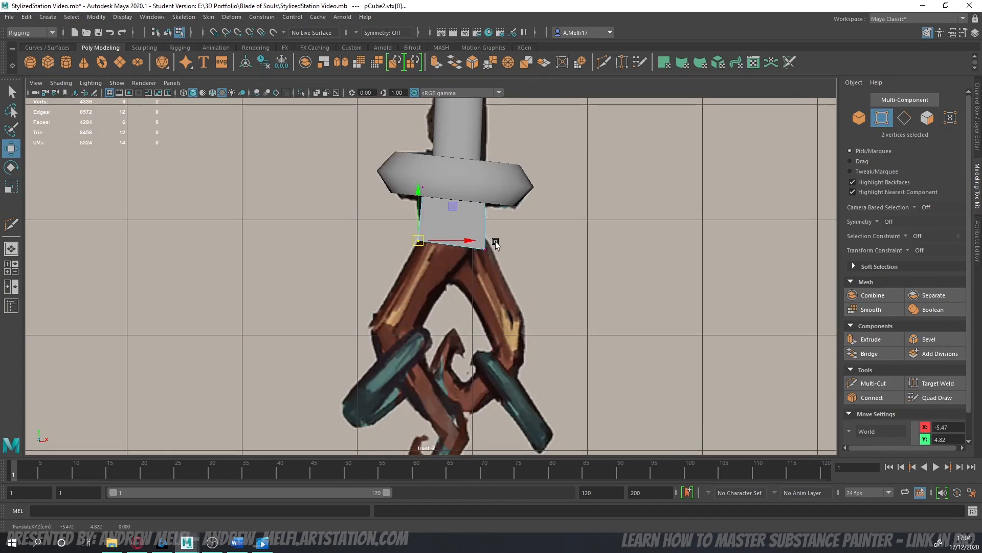
{"action": "left_click_drag", "start_coordinate": [495, 242], "coordinate": [472, 255]}
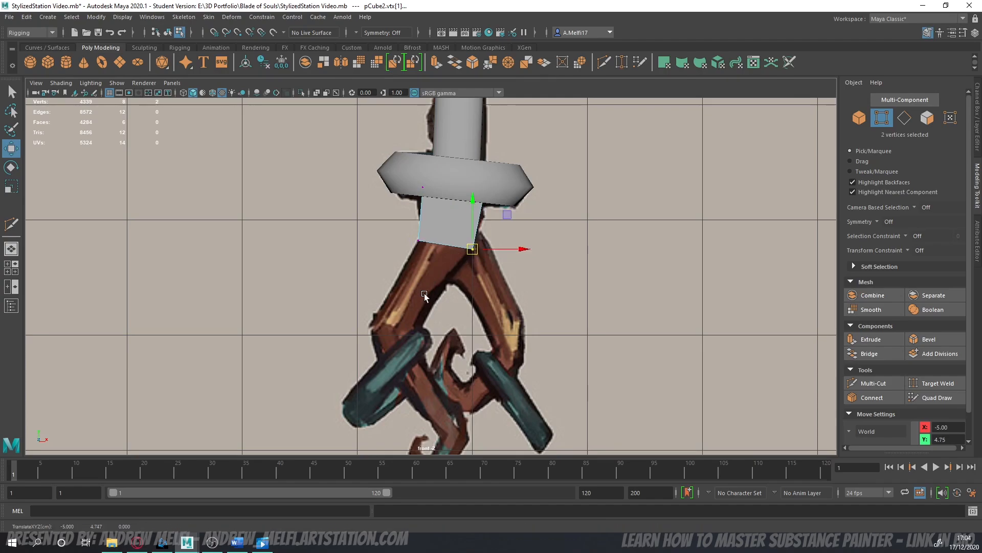
- Extrude the block's bottom face down along the left pommel claw and rotate the new end to follow it
{"action": "middle_click_drag", "start_coordinate": [425, 294], "coordinate": [444, 269], "text": "alt"}
{"action": "scroll", "coordinate": [422, 311], "scroll_direction": "up", "scroll_amount": 2}
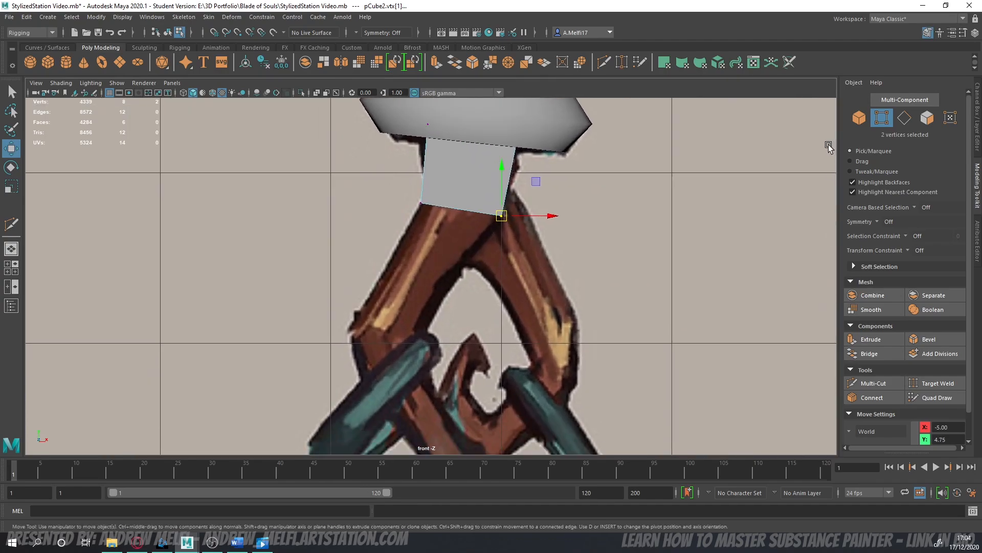
{"action": "left_click", "coordinate": [930, 122]}
{"action": "key", "text": "space"}
{"action": "key", "text": "space"}
{"action": "left_click_drag", "start_coordinate": [582, 222], "coordinate": [636, 145], "text": "alt"}
{"action": "scroll", "coordinate": [456, 331], "scroll_direction": "up", "scroll_amount": 4}
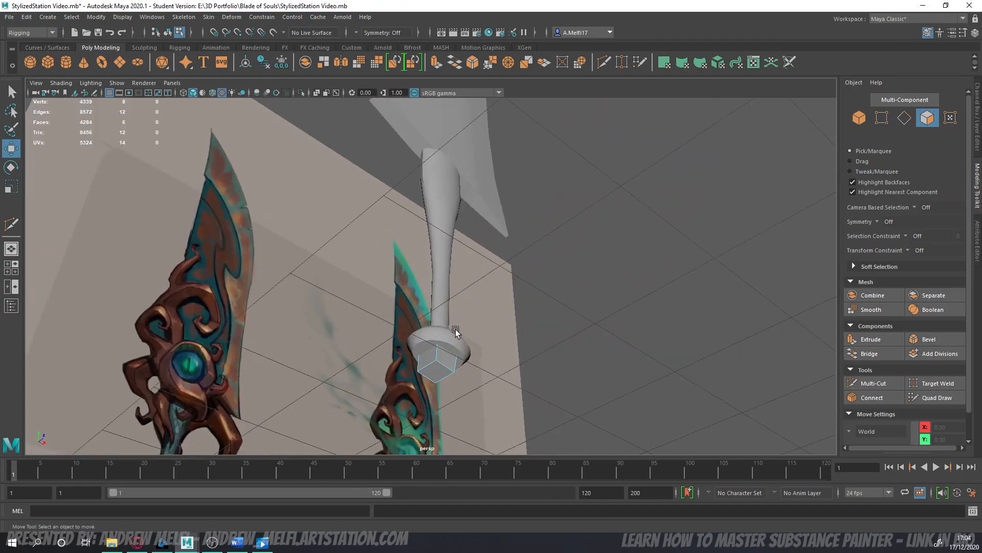
{"action": "left_click_drag", "start_coordinate": [456, 331], "coordinate": [451, 288], "text": "alt"}
{"action": "left_click", "coordinate": [444, 287]}
{"action": "key", "text": "space"}
{"action": "key", "text": "space"}
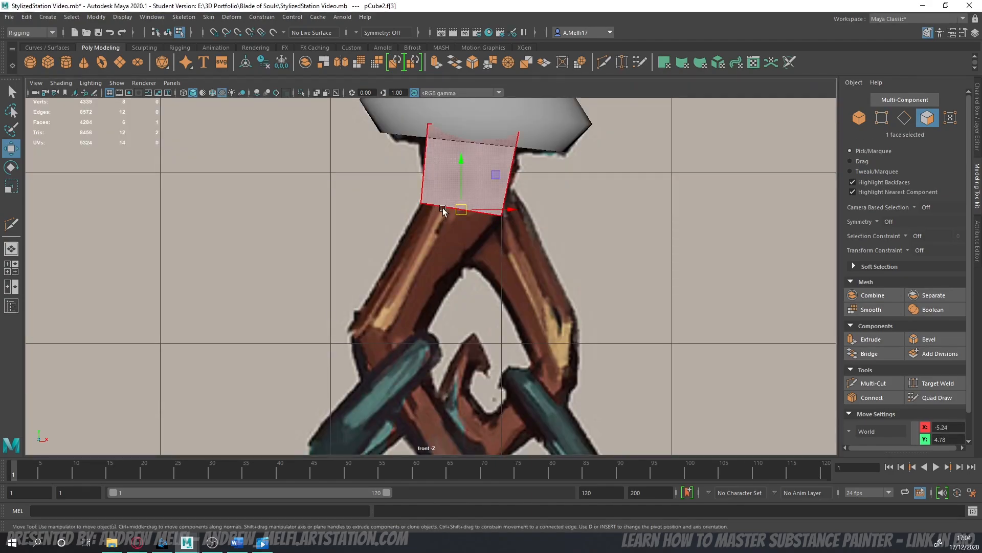
{"action": "left_click_drag", "start_coordinate": [443, 208], "coordinate": [417, 279], "text": "shift"}
{"action": "key", "text": "e"}
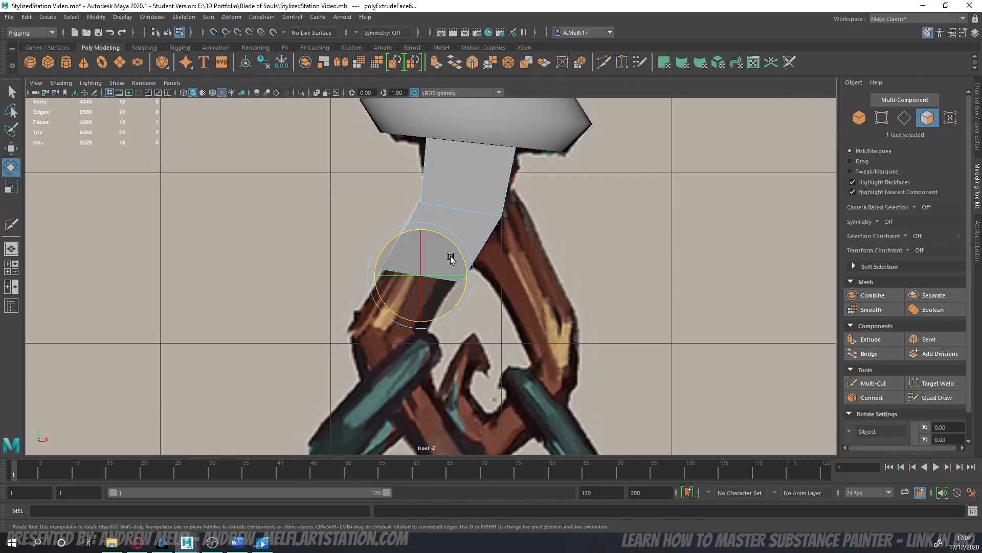
{"action": "left_click_drag", "start_coordinate": [454, 245], "coordinate": [408, 295]}
- Extend the left claw with another segment to its outer bend, adjusting the end face's angle and size
{"action": "key", "text": "r"}
{"action": "key", "text": "w"}
{"action": "key", "text": "e"}
{"action": "key", "text": "w"}
{"action": "left_click_drag", "start_coordinate": [388, 334], "coordinate": [389, 330]}
{"action": "key", "text": "r"}
{"action": "key", "text": "w"}
- Extrude the left claw's end face past the outer bend toward the painted inward-running section and adjust its size
{"action": "middle_click_drag", "start_coordinate": [393, 328], "coordinate": [384, 213], "text": "alt"}
{"action": "left_click_drag", "start_coordinate": [385, 213], "coordinate": [443, 268], "text": "shift"}
{"action": "key", "text": "r"}
{"action": "key", "text": "e"}
{"action": "key", "text": "r"}
{"action": "left_click_drag", "start_coordinate": [413, 297], "coordinate": [424, 381]}
- Extrude, rotate and scale successive tapering segments down the left claw and around its curled hook tip
{"action": "key", "text": "w"}
{"action": "key", "text": "r"}
{"action": "key", "text": "e"}
{"action": "key", "text": "w"}
{"action": "key", "text": "e"}
{"action": "key", "text": "w"}
{"action": "key", "text": "e"}
{"action": "key", "text": "r"}
{"action": "key", "text": "w"}
{"action": "key", "text": "e"}
{"action": "key", "text": "w"}
{"action": "key", "text": "e"}
{"action": "key", "text": "r"}
{"action": "key", "text": "w"}
{"action": "key", "text": "e"}
{"action": "key", "text": "r"}
{"action": "key", "text": "w"}
{"action": "key", "text": "w"}
{"action": "key", "text": "e"}
{"action": "key", "text": "r"}
{"action": "key", "text": "w"}
{"action": "key", "text": "e"}
{"action": "key", "text": "r"}
{"action": "key", "text": "w"}
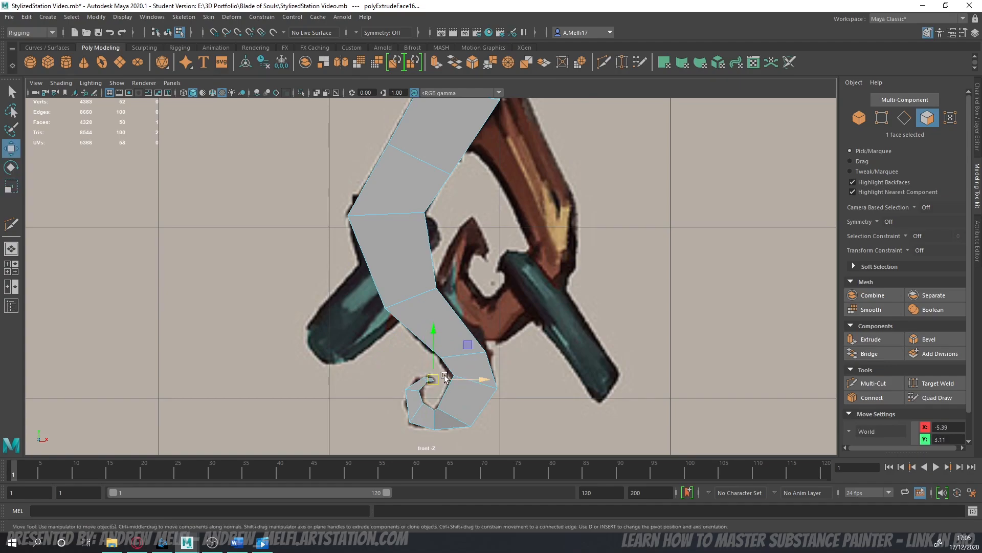
- Reposition the end face at the left claw's hook tip, return to object mode and inspect the claw in perspective
{"action": "key", "text": "ctrl+e"}
{"action": "key", "text": "w"}
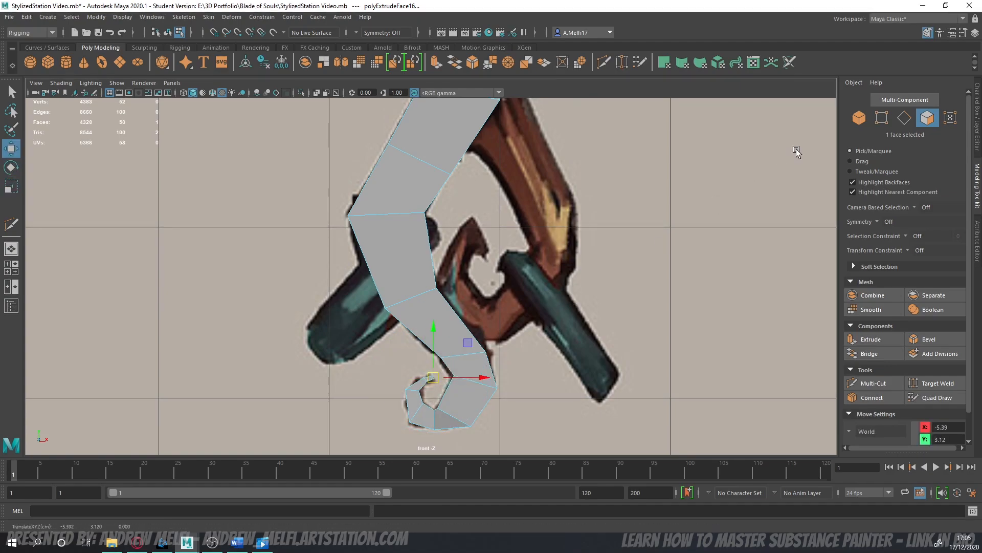
{"action": "left_click", "coordinate": [862, 115]}
{"action": "scroll", "coordinate": [479, 278], "scroll_direction": "down", "scroll_amount": 8}
{"action": "key", "text": "space"}
{"action": "key", "text": "space"}
{"action": "left_click_drag", "start_coordinate": [484, 260], "coordinate": [350, 335], "text": "alt"}
{"action": "left_click", "coordinate": [299, 355]}
{"action": "left_click_drag", "start_coordinate": [298, 355], "coordinate": [467, 349], "text": "alt"}
{"action": "left_click", "coordinate": [282, 365]}
{"action": "key", "text": "space"}
- Create a new polygon cube as the starting block for the second pommel claw
{"action": "key", "text": "space"}
{"action": "scroll", "coordinate": [423, 314], "scroll_direction": "up", "scroll_amount": 8}
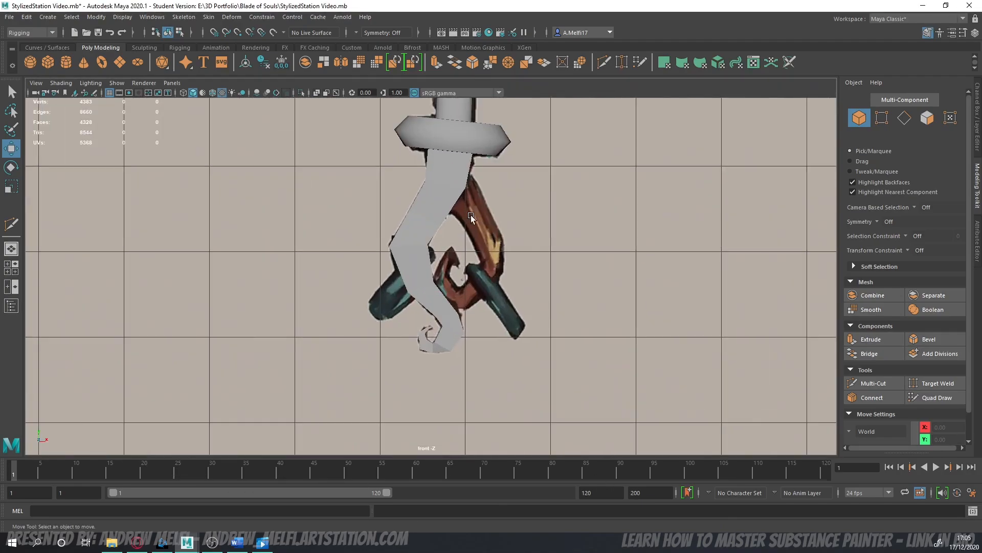
{"action": "middle_click_drag", "start_coordinate": [471, 216], "coordinate": [438, 246], "text": "alt"}
{"action": "left_click", "coordinate": [48, 62]}
{"action": "scroll", "coordinate": [474, 306], "scroll_direction": "down", "scroll_amount": 9}
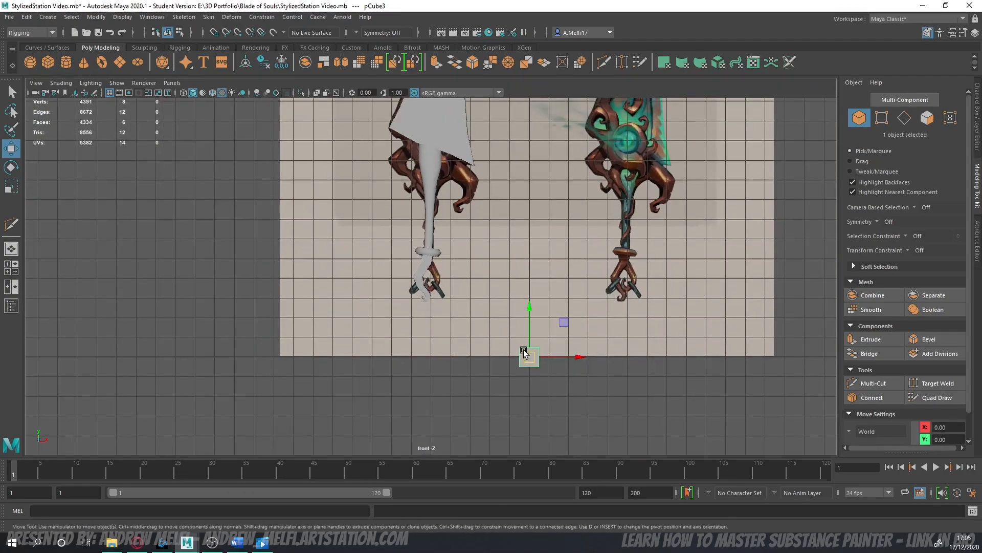
{"action": "right_click_drag", "start_coordinate": [527, 359], "coordinate": [596, 519]}
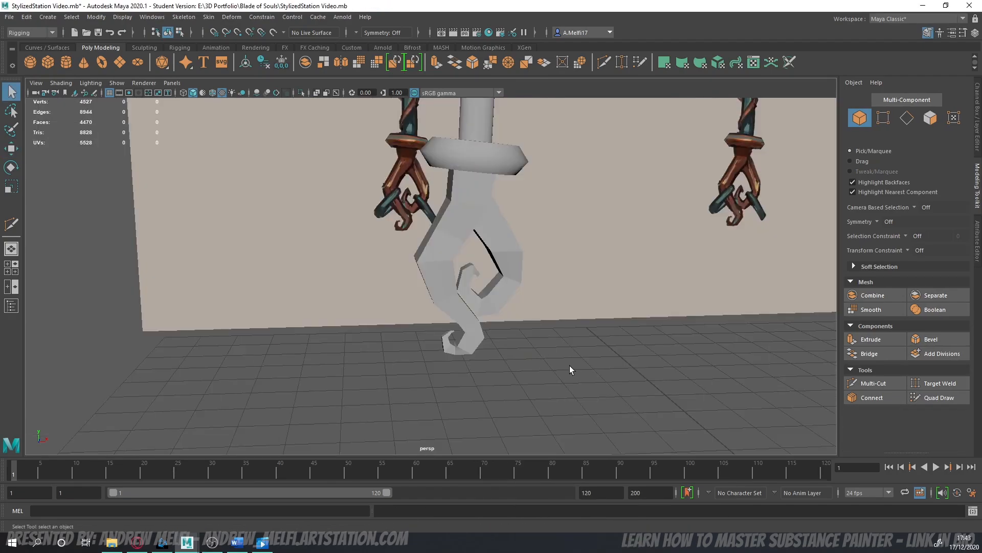
- Select the left pommel claw and switch it to edge editing
{"action": "right_click_drag", "start_coordinate": [570, 365], "coordinate": [609, 369], "text": "alt"}
{"action": "left_click", "coordinate": [425, 251]}
{"action": "left_click_drag", "start_coordinate": [552, 353], "coordinate": [494, 302], "text": "alt"}
{"action": "right_click_drag", "start_coordinate": [494, 302], "coordinate": [465, 164], "text": "alt"}
{"action": "left_click_drag", "start_coordinate": [466, 141], "coordinate": [452, 170], "text": "alt"}
{"action": "scroll", "coordinate": [502, 350], "scroll_direction": "up", "scroll_amount": 5}
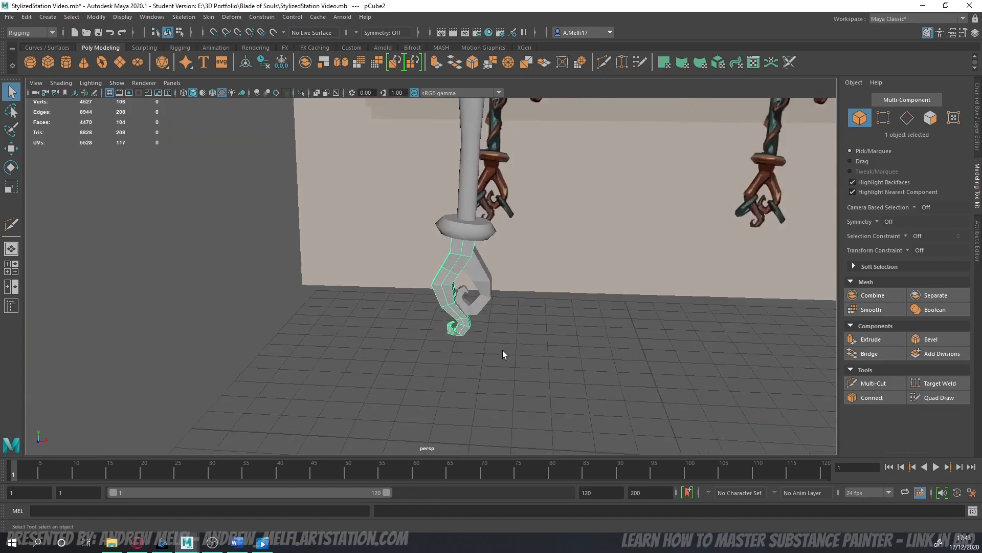
{"action": "middle_click_drag", "start_coordinate": [502, 351], "coordinate": [417, 345], "text": "alt"}
{"action": "left_click_drag", "start_coordinate": [417, 345], "coordinate": [506, 360], "text": "alt"}
{"action": "scroll", "coordinate": [505, 361], "scroll_direction": "up", "scroll_amount": 4}
{"action": "left_click_drag", "start_coordinate": [506, 361], "coordinate": [530, 360], "text": "alt"}
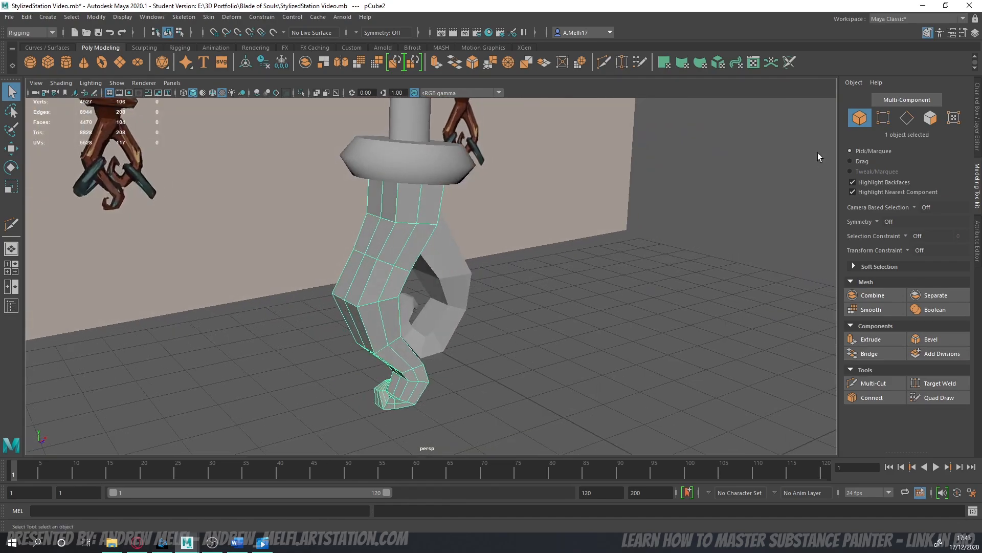
{"action": "left_click", "coordinate": [907, 118]}
- Try to bevel two lengthwise edge loops running from the collar down the left claw
{"action": "left_click_drag", "start_coordinate": [622, 306], "coordinate": [653, 304], "text": "alt"}
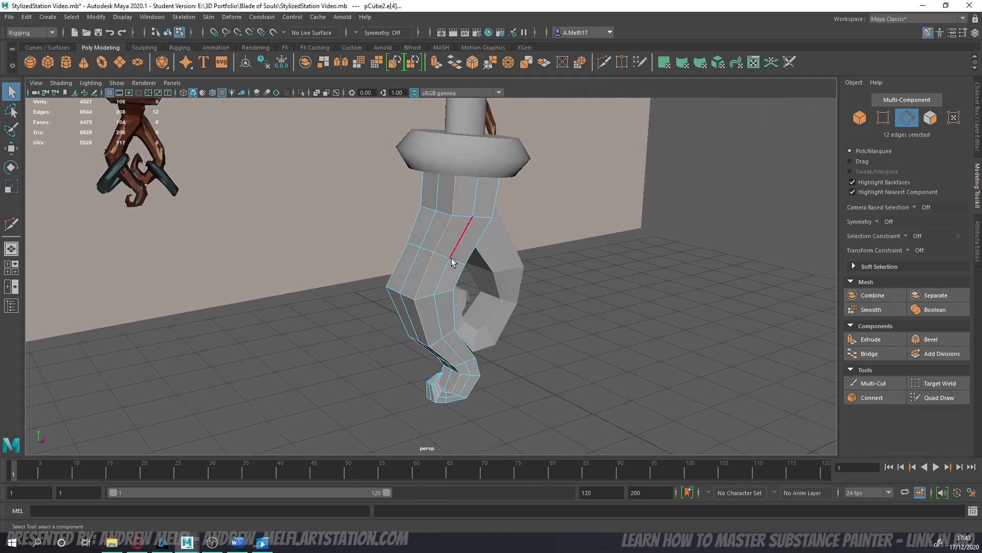
{"action": "left_click_drag", "start_coordinate": [451, 259], "coordinate": [543, 250], "text": "alt"}
{"action": "double_click", "coordinate": [454, 224], "text": "shift"}
{"action": "left_click_drag", "start_coordinate": [453, 224], "coordinate": [359, 237], "text": "alt"}
{"action": "middle_click_drag", "start_coordinate": [261, 238], "coordinate": [277, 246], "text": "alt"}
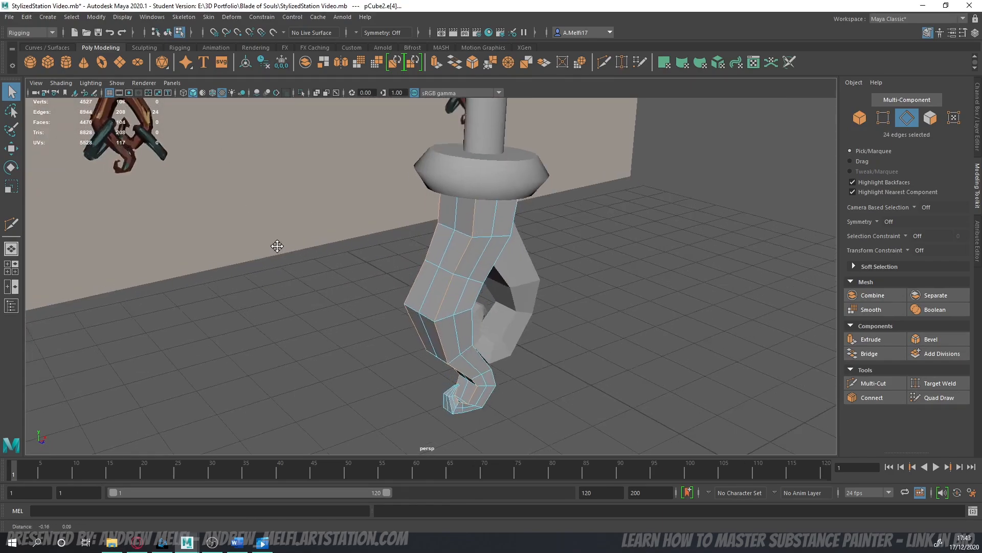
{"action": "scroll", "coordinate": [274, 253], "scroll_direction": "up", "scroll_amount": 3}
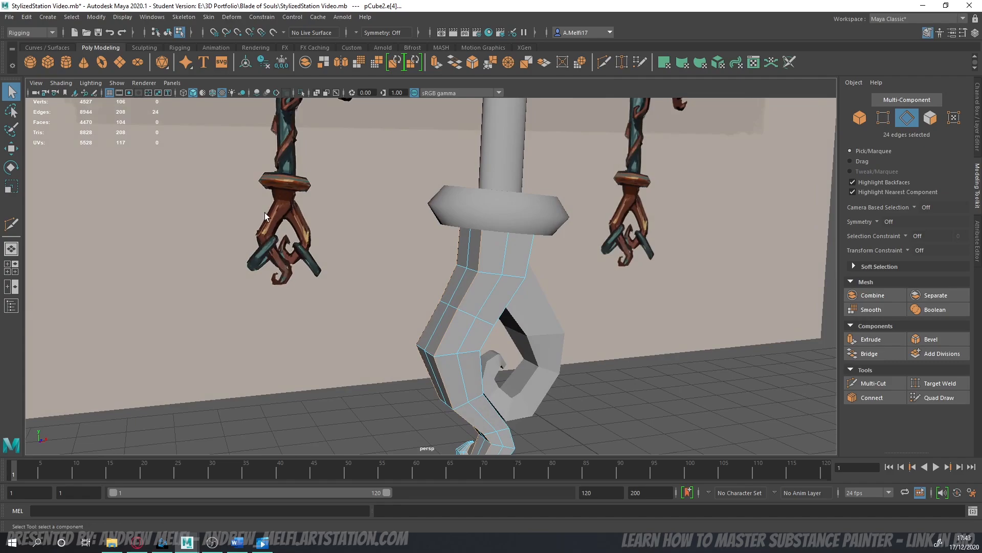
{"action": "scroll", "coordinate": [573, 335], "scroll_direction": "down", "scroll_amount": 3}
{"action": "left_click_drag", "start_coordinate": [607, 331], "coordinate": [649, 351], "text": "alt"}
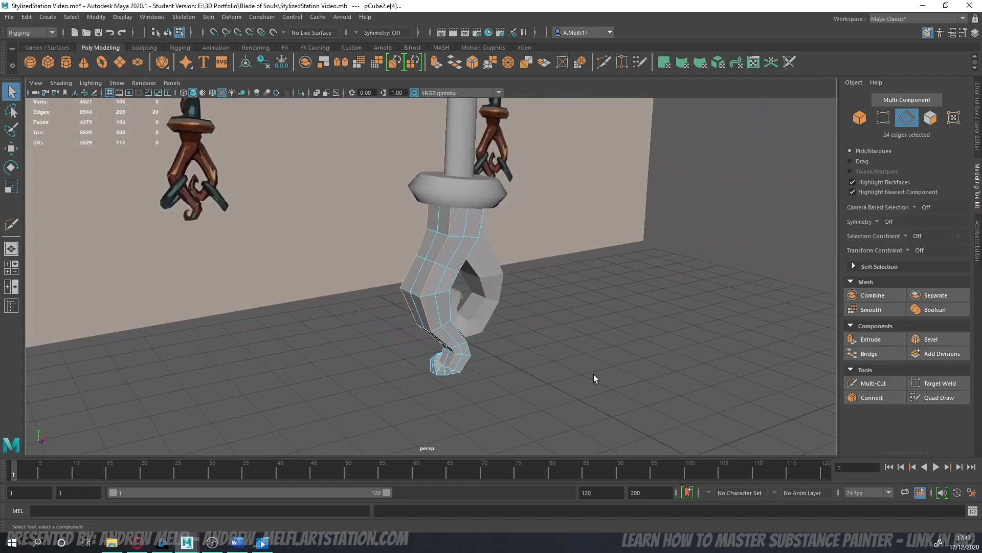
{"action": "left_click_drag", "start_coordinate": [594, 375], "coordinate": [617, 371], "text": "alt"}
{"action": "scroll", "coordinate": [616, 371], "scroll_direction": "up", "scroll_amount": 2}
{"action": "middle_click_drag", "start_coordinate": [617, 370], "coordinate": [620, 325], "text": "alt"}
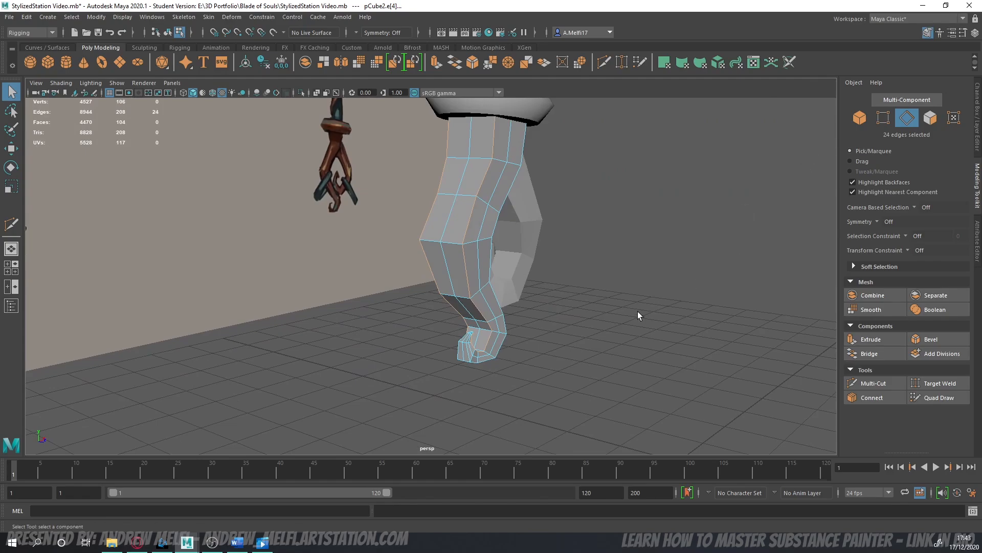
{"action": "left_click_drag", "start_coordinate": [637, 311], "coordinate": [625, 351], "text": "alt"}
{"action": "left_click_drag", "start_coordinate": [711, 356], "coordinate": [679, 310], "text": "alt"}
{"action": "scroll", "coordinate": [793, 320], "scroll_direction": "up", "scroll_amount": 3}
{"action": "left_click", "coordinate": [932, 338]}
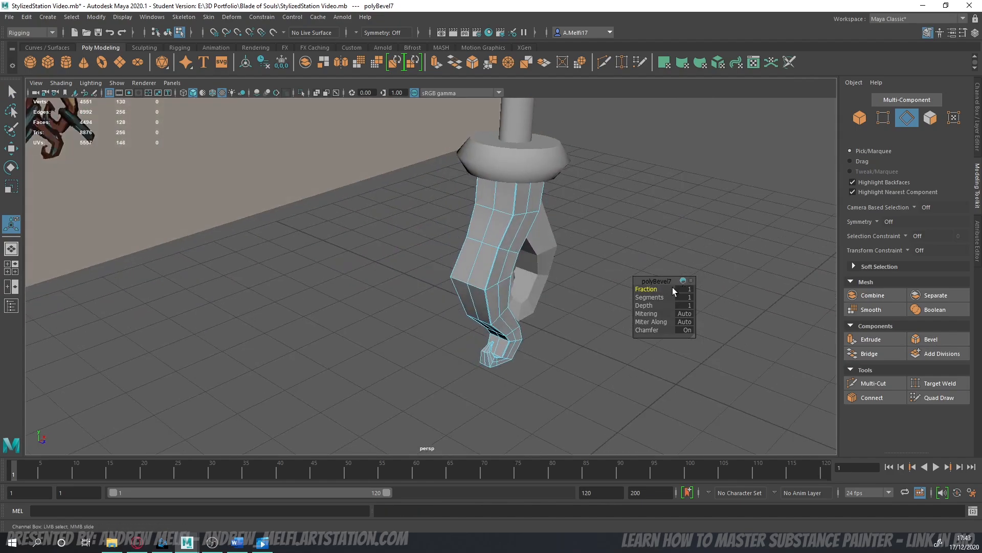
- Try a bevel fraction of 10 on the left claw's edge loops and inspect the hook tip's geometry
{"action": "scroll", "coordinate": [593, 238], "scroll_direction": "up", "scroll_amount": 3}
{"action": "middle_click_drag", "start_coordinate": [584, 230], "coordinate": [521, 237], "text": "alt"}
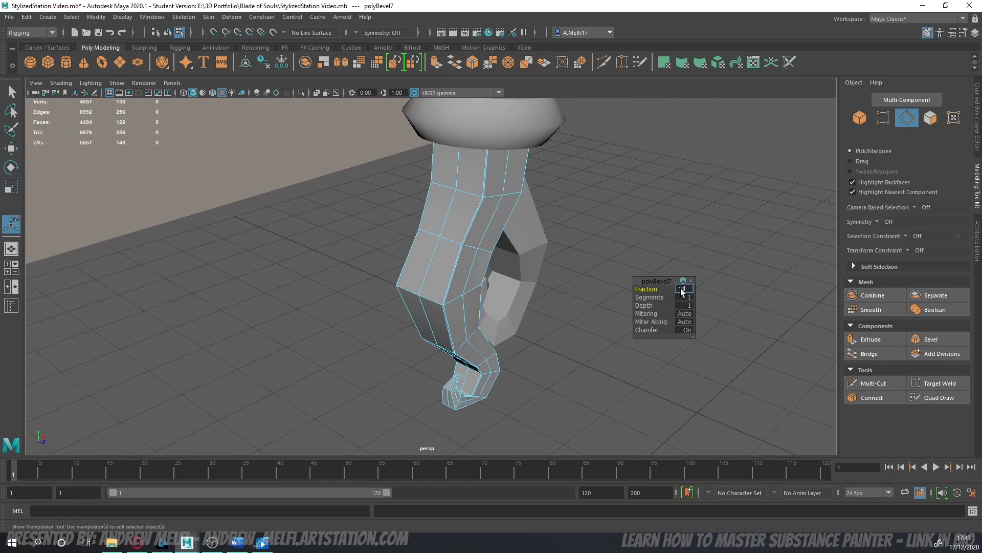
{"action": "key", "text": "Return"}
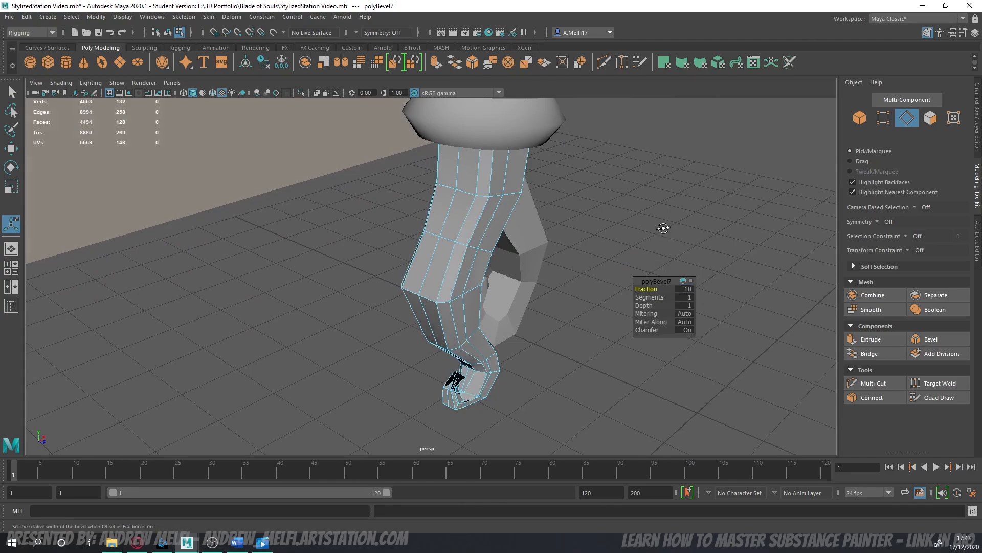
{"action": "left_click_drag", "start_coordinate": [663, 228], "coordinate": [616, 250], "text": "alt"}
{"action": "middle_click_drag", "start_coordinate": [616, 251], "coordinate": [634, 179], "text": "alt"}
{"action": "scroll", "coordinate": [502, 328], "scroll_direction": "up", "scroll_amount": 3}
{"action": "left_click_drag", "start_coordinate": [502, 329], "coordinate": [425, 354], "text": "alt"}
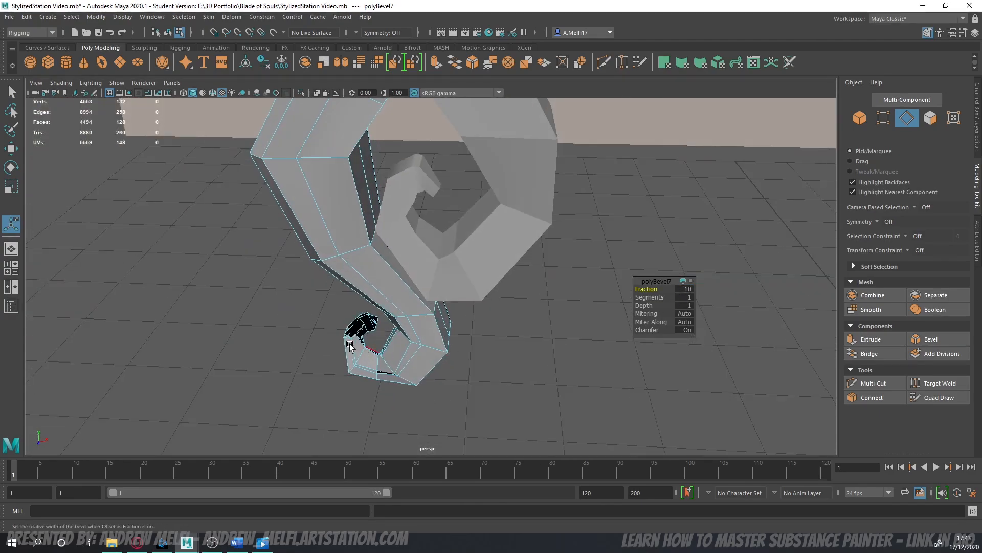
{"action": "middle_click_drag", "start_coordinate": [350, 344], "coordinate": [416, 277], "text": "alt"}
{"action": "scroll", "coordinate": [410, 277], "scroll_direction": "up", "scroll_amount": 5}
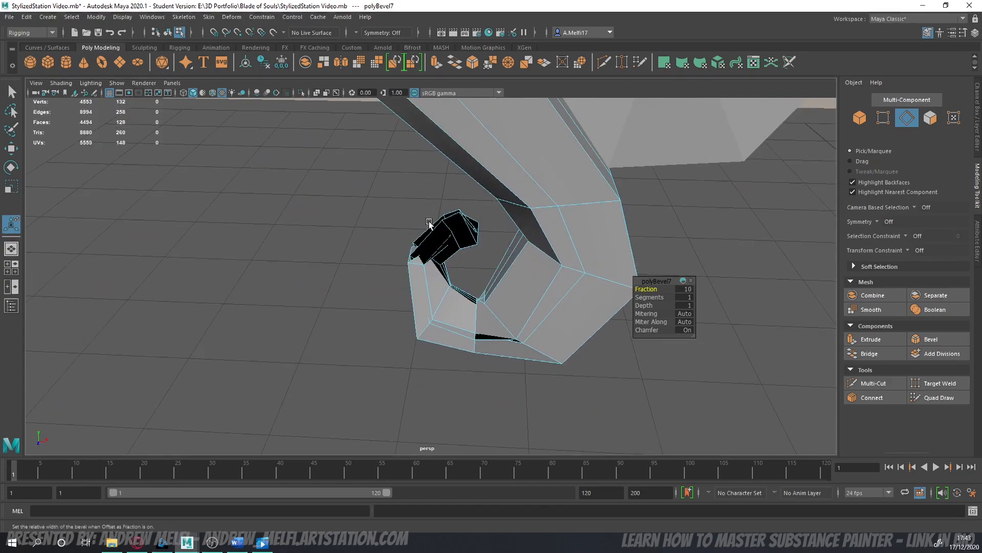
{"action": "scroll", "coordinate": [460, 251], "scroll_direction": "down", "scroll_amount": 2}
{"action": "left_click_drag", "start_coordinate": [494, 311], "coordinate": [589, 303], "text": "alt"}
{"action": "left_click_drag", "start_coordinate": [499, 245], "coordinate": [641, 264], "text": "alt"}
- Undo the bevel fraction change and the bevel on the left claw
{"action": "key", "text": "ctrl+z"}
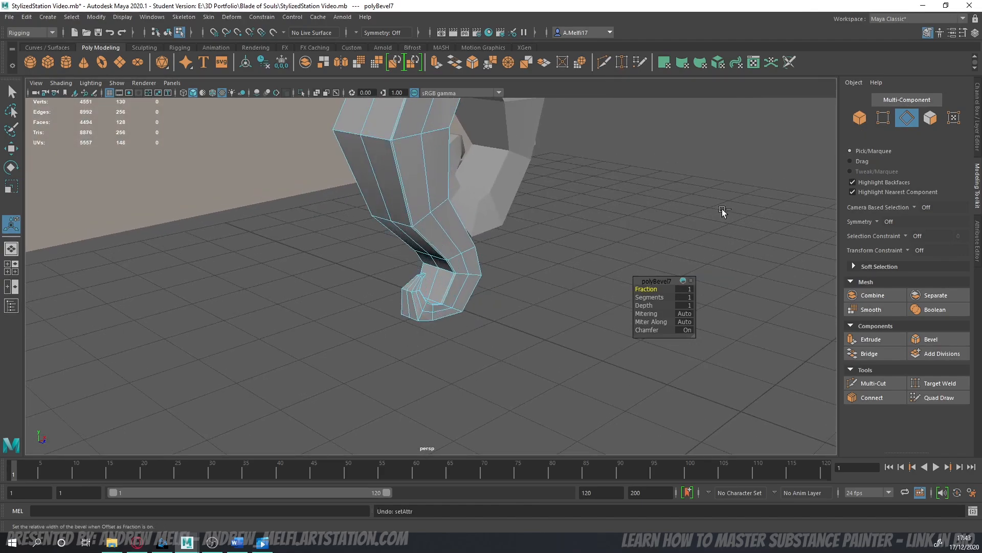
{"action": "middle_click_drag", "start_coordinate": [772, 177], "coordinate": [802, 215], "text": "alt"}
{"action": "key", "text": "ctrl+z"}
{"action": "left_click_drag", "start_coordinate": [686, 248], "coordinate": [617, 267], "text": "alt"}
{"action": "scroll", "coordinate": [637, 318], "scroll_direction": "up", "scroll_amount": 5}
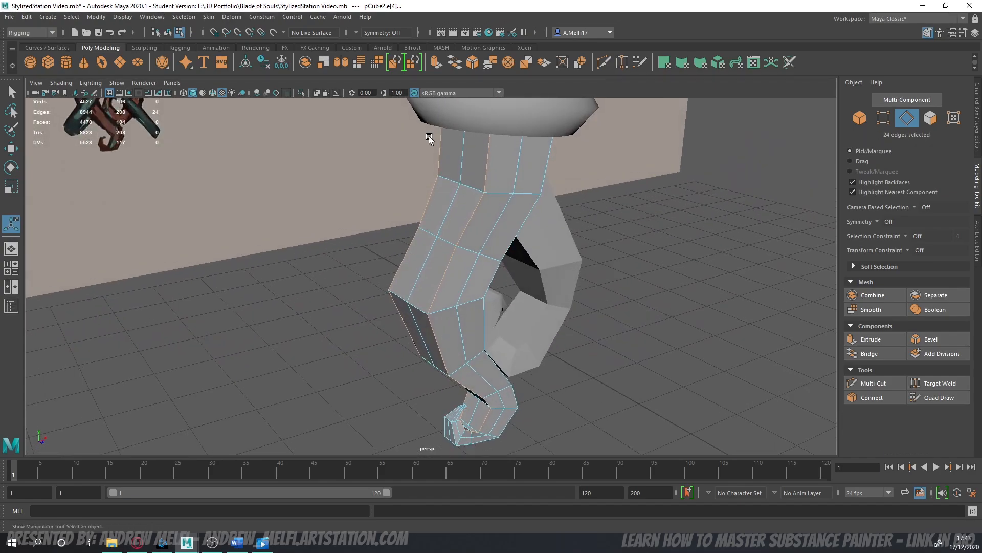
- Select the centre edges running down the left claw's outer side and pull them outward to start a ridge
{"action": "double_click", "coordinate": [456, 150]}
{"action": "left_click_drag", "start_coordinate": [457, 286], "coordinate": [428, 262], "text": "alt"}
{"action": "left_click_drag", "start_coordinate": [443, 305], "coordinate": [450, 297], "text": "alt"}
{"action": "left_click_drag", "start_coordinate": [457, 165], "coordinate": [491, 174], "text": "alt"}
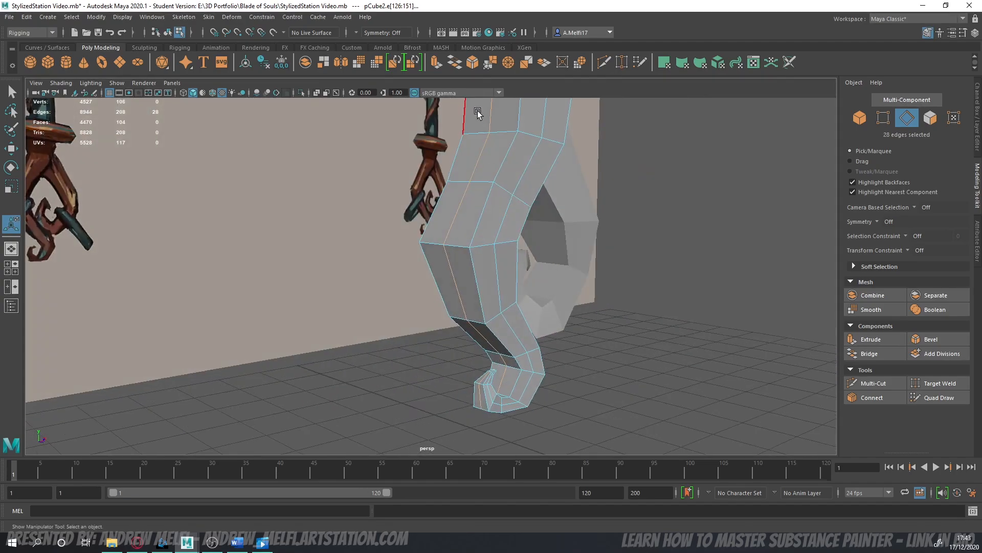
{"action": "left_click_drag", "start_coordinate": [454, 270], "coordinate": [441, 224], "text": "alt"}
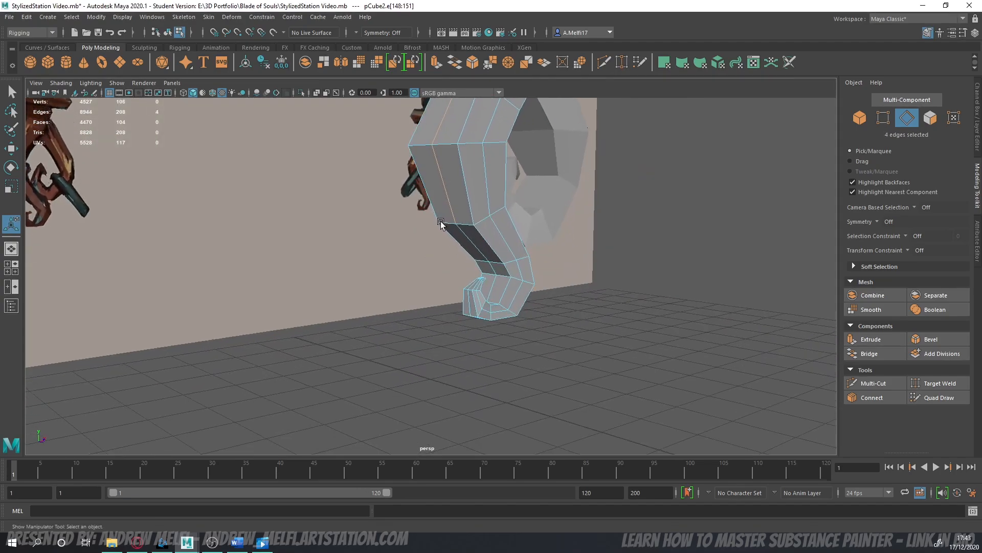
{"action": "left_click", "coordinate": [496, 277], "text": "shift"}
{"action": "left_click_drag", "start_coordinate": [577, 304], "coordinate": [456, 205], "text": "alt"}
{"action": "middle_click_drag", "start_coordinate": [456, 204], "coordinate": [447, 127], "text": "alt"}
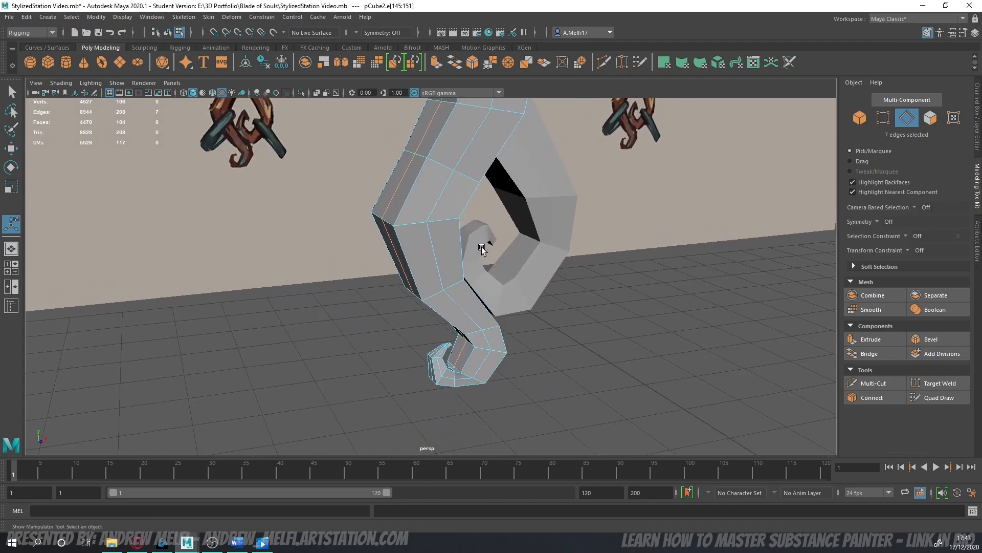
{"action": "key", "text": "space"}
{"action": "key", "text": "space"}
{"action": "right_click_drag", "start_coordinate": [377, 323], "coordinate": [416, 307], "text": "alt"}
{"action": "middle_click_drag", "start_coordinate": [423, 250], "coordinate": [437, 316], "text": "alt"}
{"action": "key", "text": "w"}
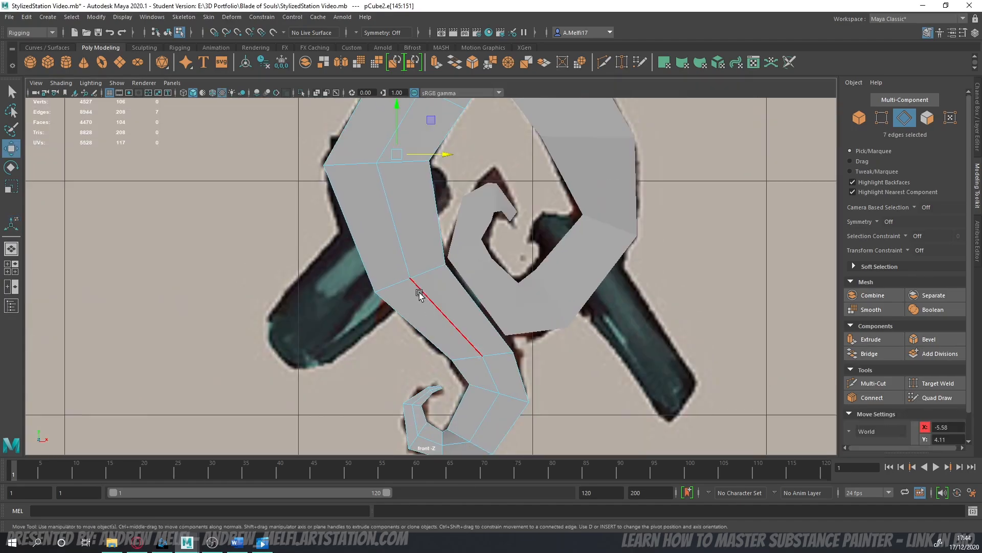
{"action": "middle_click_drag", "start_coordinate": [401, 171], "coordinate": [413, 196], "text": "alt"}
{"action": "left_click_drag", "start_coordinate": [407, 180], "coordinate": [392, 176]}
- Fine-tune the outer ridge edges against the concept art, placing them at about X -5.62, Y 4.17
{"action": "middle_click_drag", "start_coordinate": [434, 368], "coordinate": [378, 261], "text": "alt"}
{"action": "scroll", "coordinate": [378, 252], "scroll_direction": "down", "scroll_amount": 10}
{"action": "scroll", "coordinate": [382, 263], "scroll_direction": "up", "scroll_amount": 4}
{"action": "scroll", "coordinate": [405, 273], "scroll_direction": "up", "scroll_amount": 4}
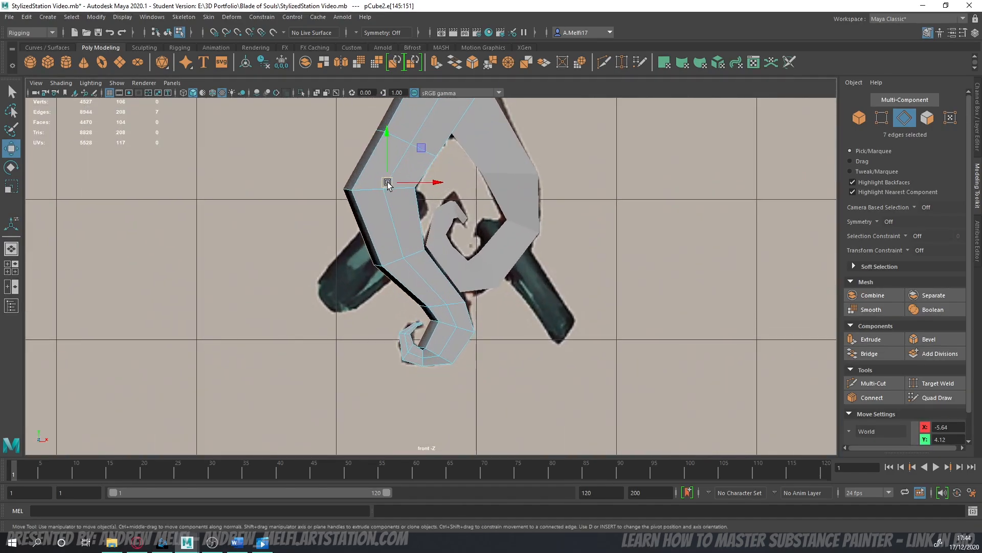
{"action": "left_click_drag", "start_coordinate": [388, 183], "coordinate": [390, 180]}
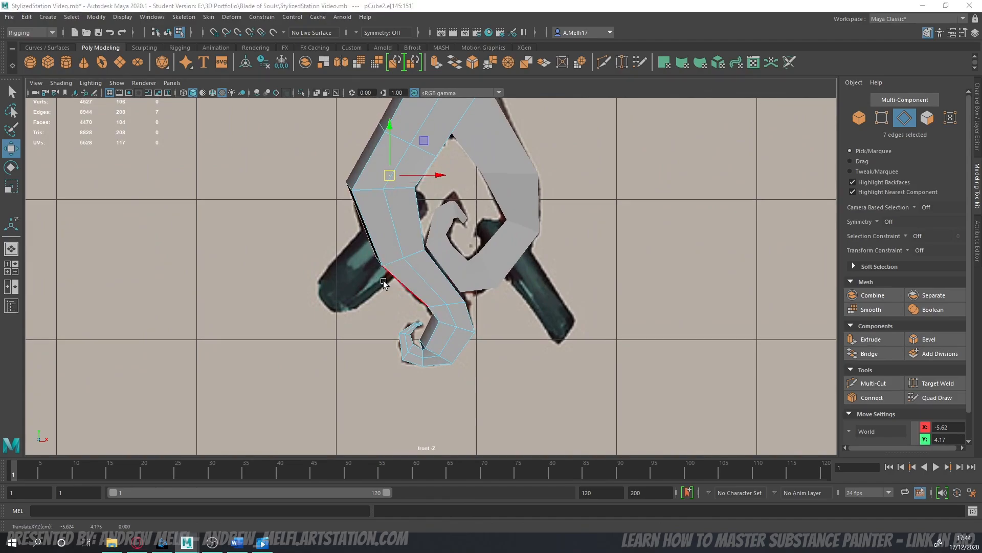
- Move the two centre edges below the left claw's outer bend outward to about X -5.58, Y 3.36
{"action": "key", "text": "space"}
{"action": "key", "text": "space"}
{"action": "left_click_drag", "start_coordinate": [557, 252], "coordinate": [598, 223], "text": "alt"}
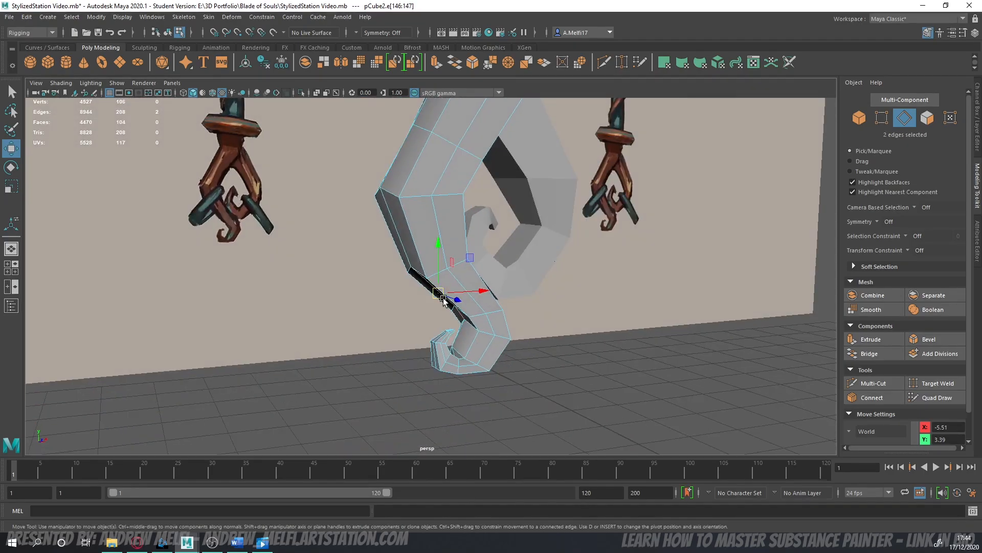
{"action": "left_click_drag", "start_coordinate": [438, 296], "coordinate": [368, 244]}
- Switch the left claw to vertex editing in the front view for adjusting its outer ridge points
{"action": "key", "text": "space"}
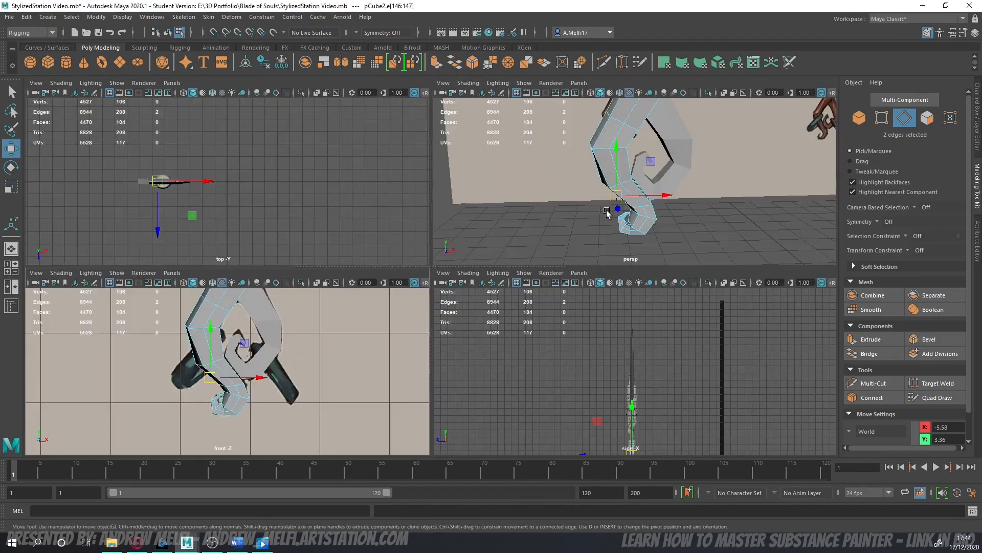
{"action": "key", "text": "space"}
{"action": "key", "text": "F9"}
{"action": "scroll", "coordinate": [389, 230], "scroll_direction": "up", "scroll_amount": 4}
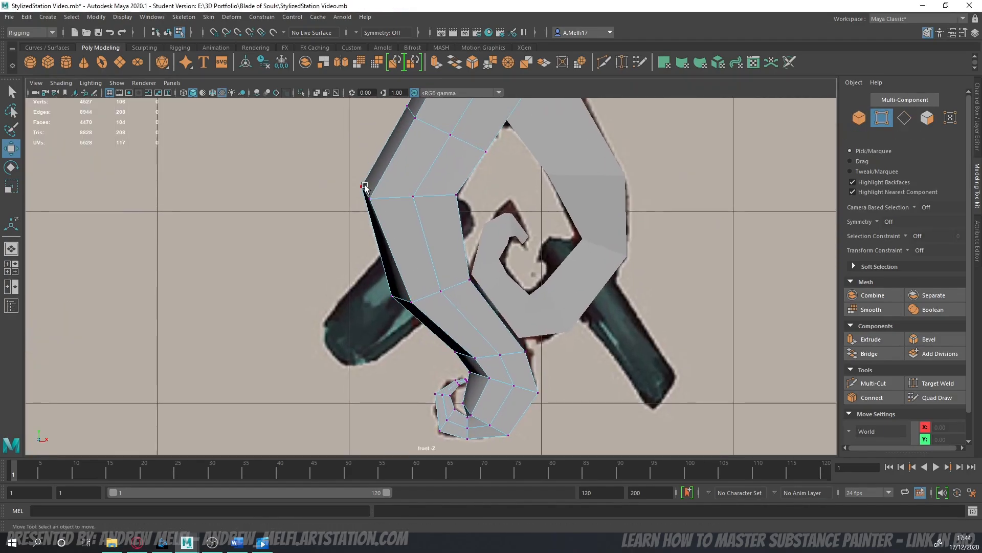
- Reposition the two outer vertices at the left prong's widest bend and just below it to follow the reference outline
{"action": "left_click", "coordinate": [362, 186]}
{"action": "left_click_drag", "start_coordinate": [362, 186], "coordinate": [360, 189]}
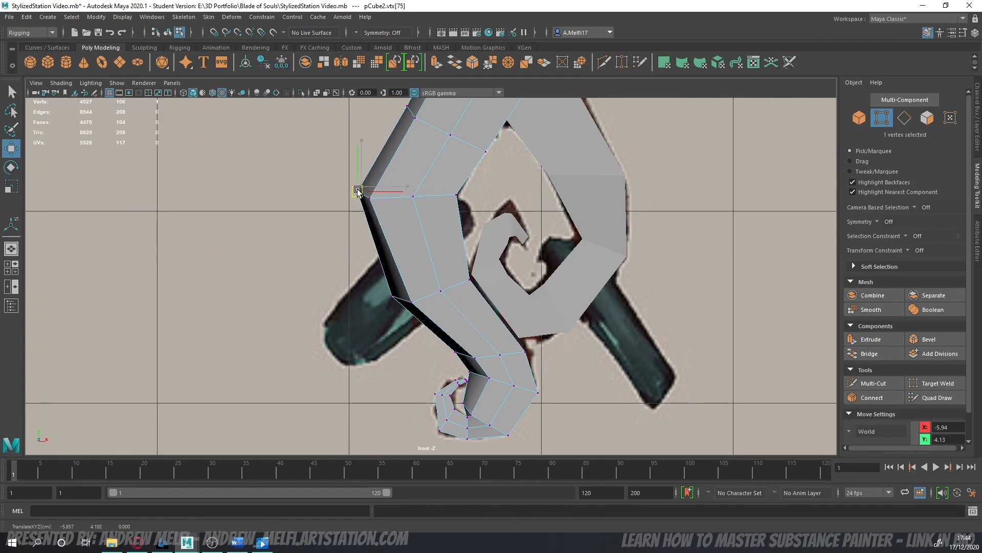
{"action": "left_click_drag", "start_coordinate": [387, 303], "coordinate": [395, 306]}
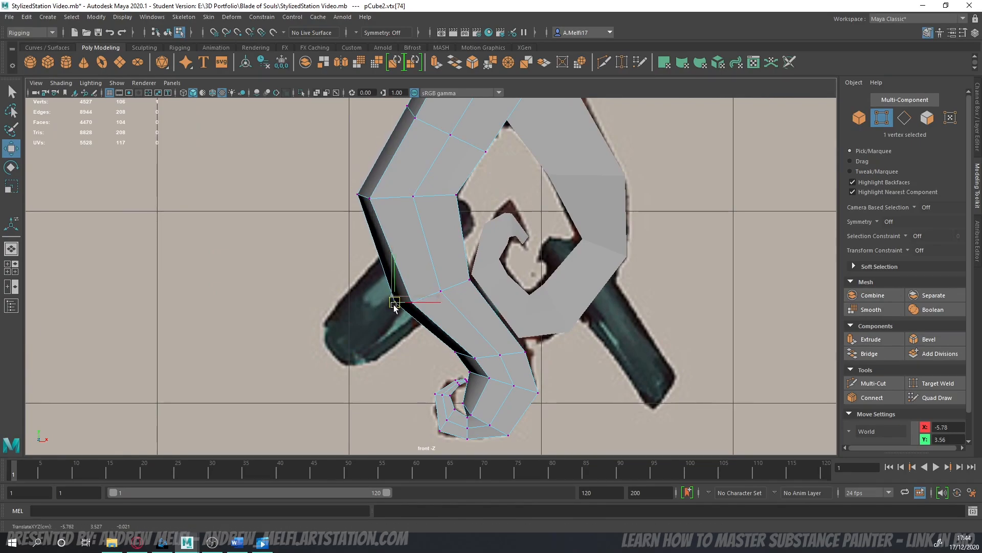
{"action": "left_click", "coordinate": [360, 197]}
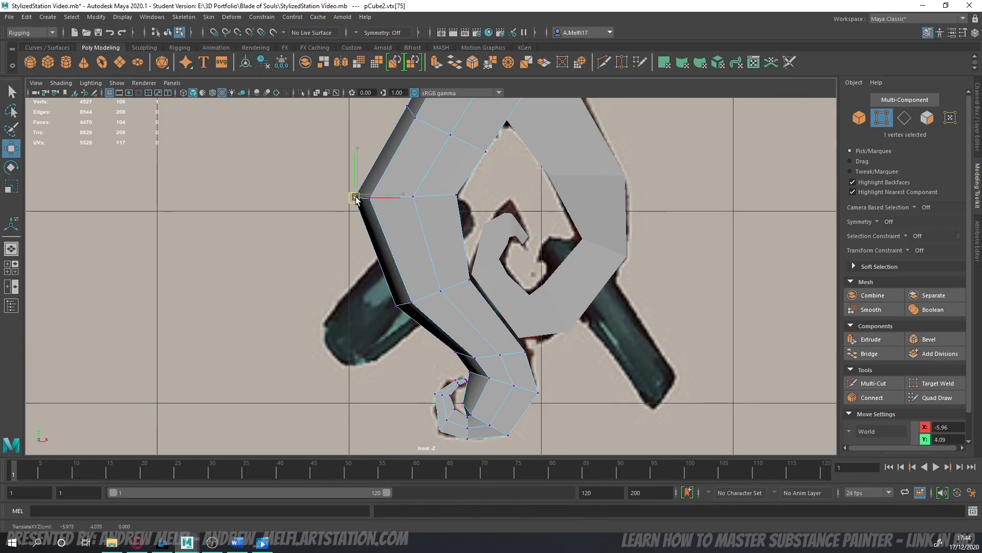
- Move the two outer vertices on the left prong's upper section outward, up to the one beneath the collar
{"action": "middle_click_drag", "start_coordinate": [396, 106], "coordinate": [393, 177], "text": "alt"}
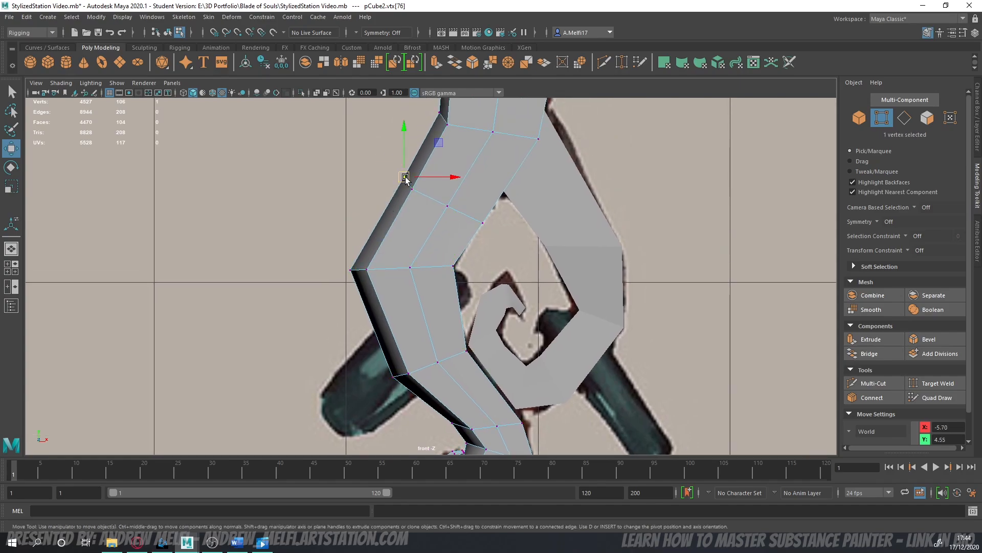
{"action": "left_click_drag", "start_coordinate": [405, 179], "coordinate": [403, 180]}
{"action": "middle_click_drag", "start_coordinate": [430, 117], "coordinate": [426, 177], "text": "alt"}
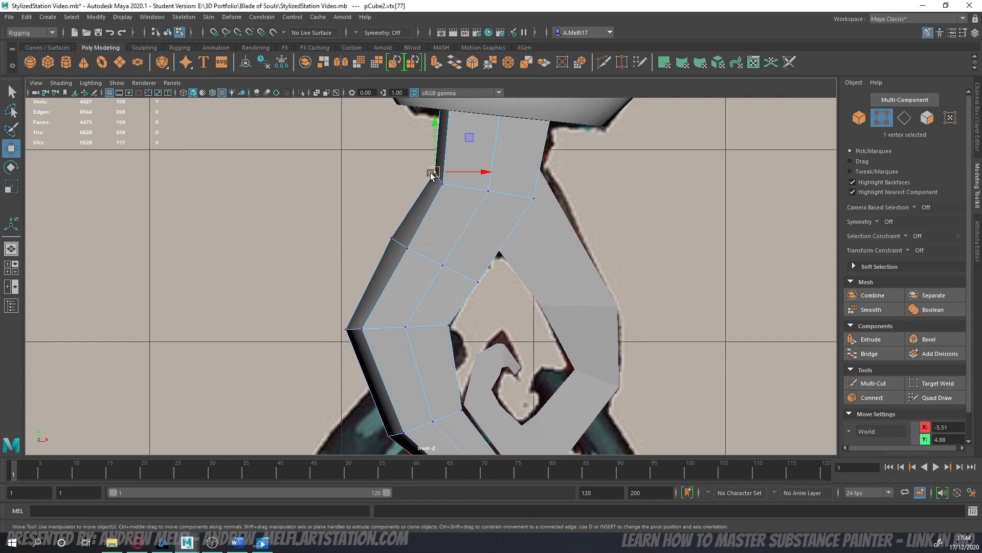
{"action": "left_click_drag", "start_coordinate": [428, 171], "coordinate": [425, 172]}
- Adjust the two inner vertices where the left prong narrows into its lower curl
{"action": "middle_click_drag", "start_coordinate": [425, 172], "coordinate": [417, 222], "text": "alt"}
{"action": "scroll", "coordinate": [432, 246], "scroll_direction": "up", "scroll_amount": 4}
{"action": "left_click_drag", "start_coordinate": [403, 224], "coordinate": [403, 221]}
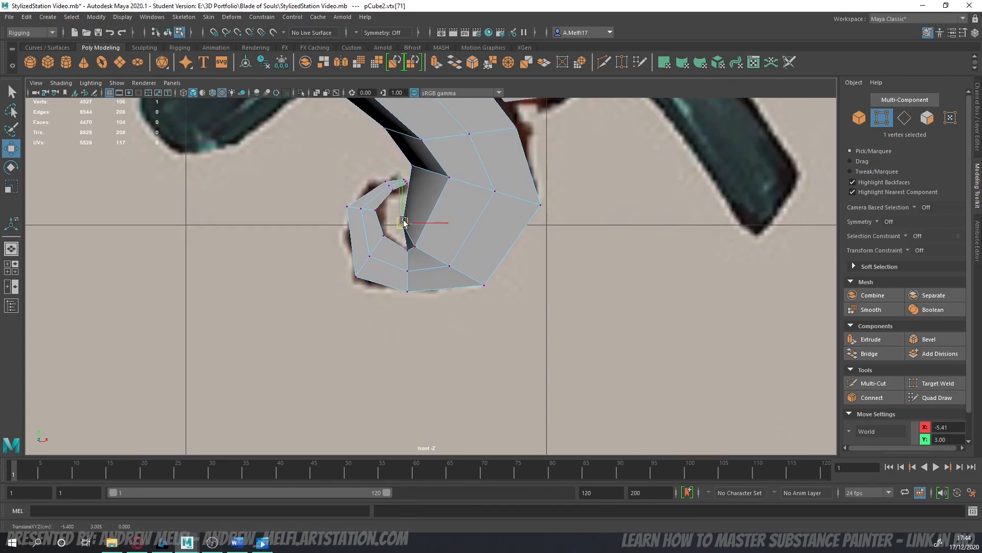
{"action": "left_click", "coordinate": [415, 164]}
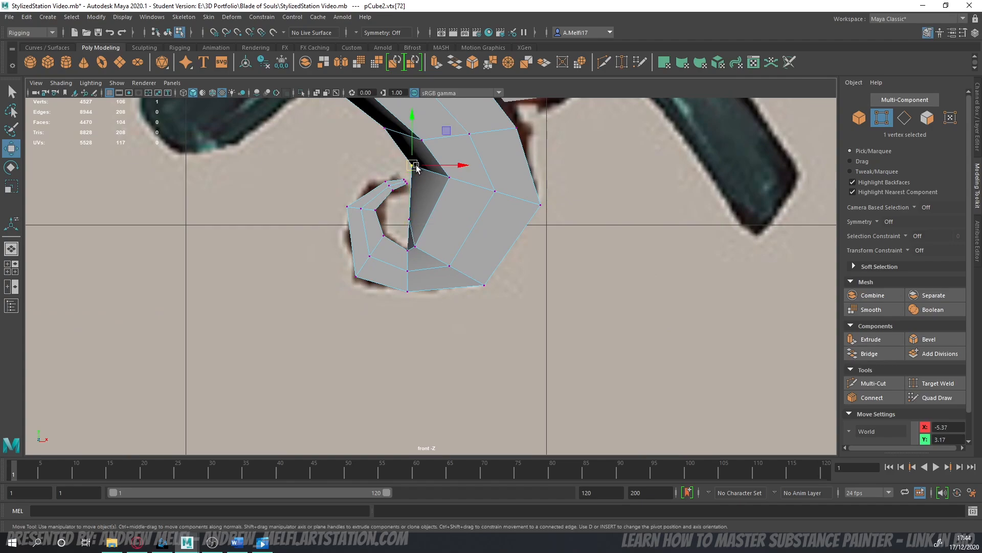
- Check the lower curl in perspective and reposition the vertex at its inner base in the front view
{"action": "key", "text": "space"}
{"action": "key", "text": "space"}
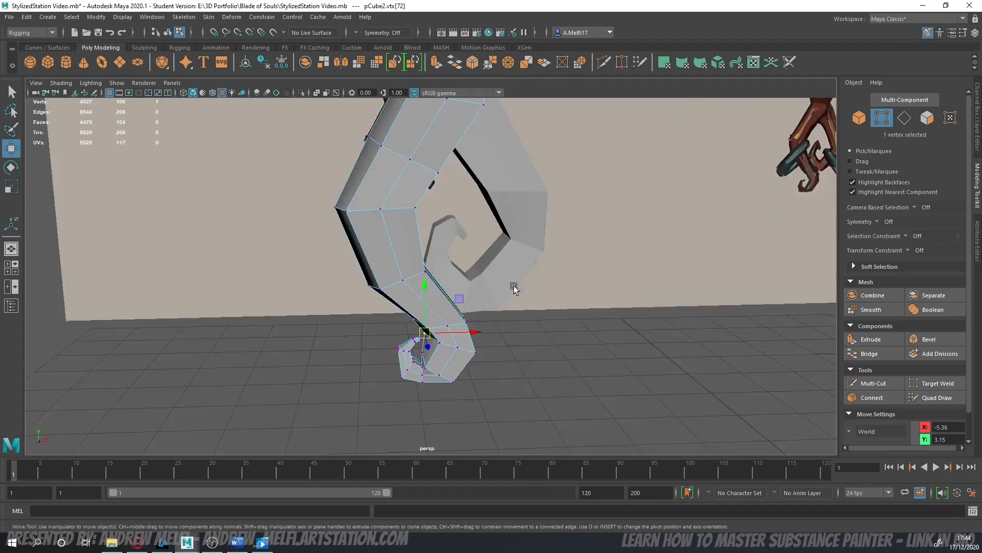
{"action": "scroll", "coordinate": [515, 287], "scroll_direction": "up", "scroll_amount": 4}
{"action": "middle_click_drag", "start_coordinate": [516, 287], "coordinate": [513, 169], "text": "alt"}
{"action": "left_click_drag", "start_coordinate": [513, 168], "coordinate": [470, 306], "text": "alt"}
{"action": "scroll", "coordinate": [469, 283], "scroll_direction": "up", "scroll_amount": 3}
{"action": "key", "text": "space"}
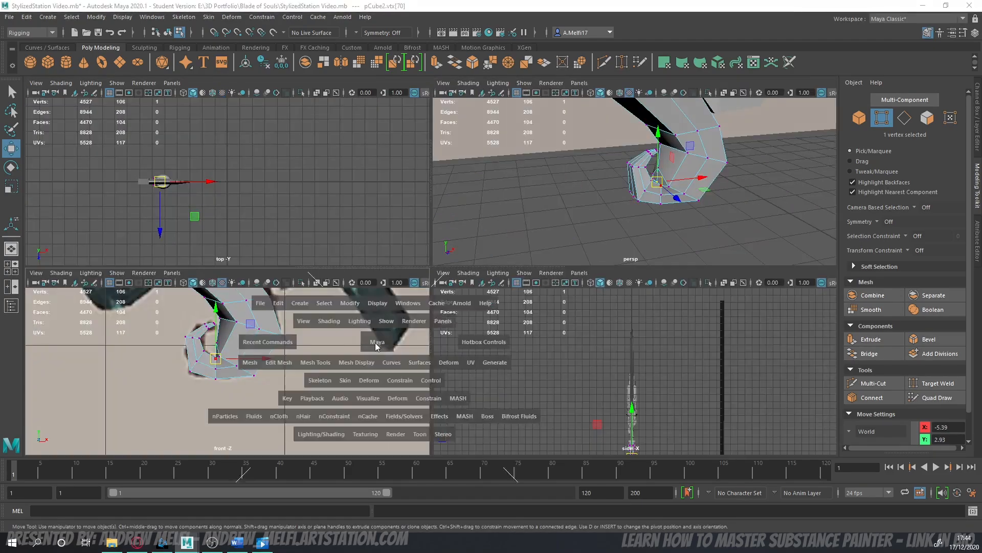
{"action": "key", "text": "space"}
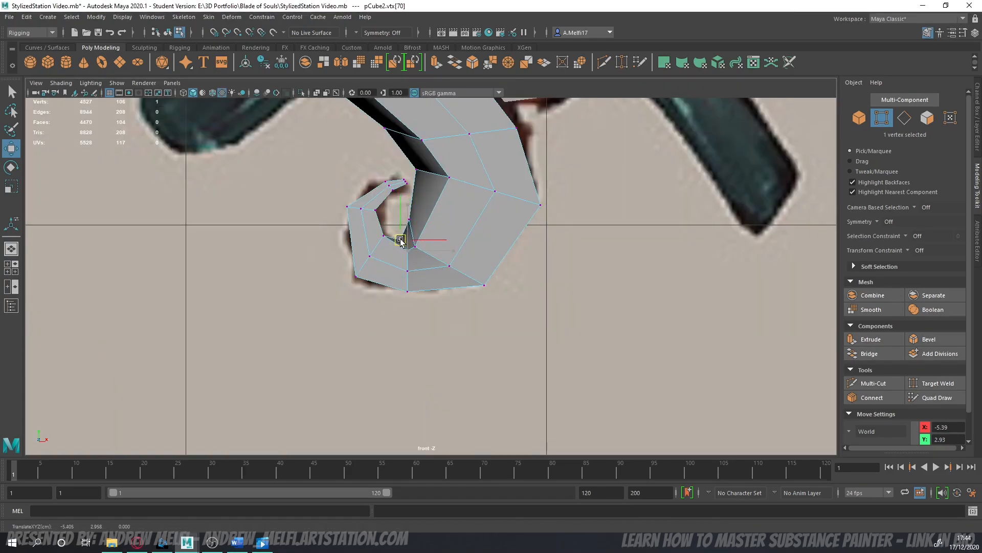
- Scale the two corner edge loops on the left prong's outer side to about 0.5 in depth, tapering that side
{"action": "key", "text": "space"}
{"action": "key", "text": "space"}
{"action": "scroll", "coordinate": [503, 289], "scroll_direction": "down", "scroll_amount": 5}
{"action": "left_click_drag", "start_coordinate": [476, 321], "coordinate": [555, 279], "text": "alt"}
{"action": "scroll", "coordinate": [501, 379], "scroll_direction": "up", "scroll_amount": 3}
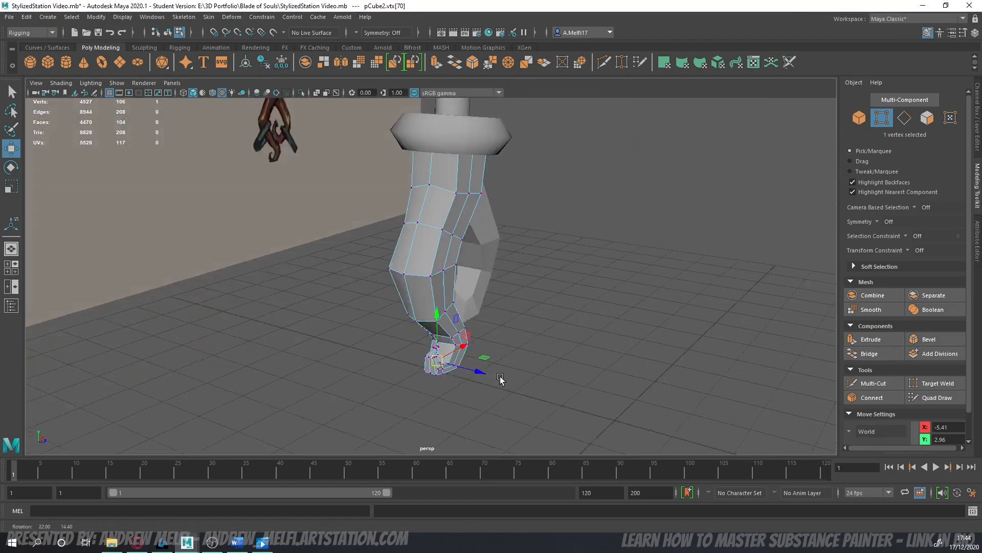
{"action": "left_click_drag", "start_coordinate": [500, 377], "coordinate": [496, 383], "text": "alt"}
{"action": "left_click", "coordinate": [905, 118]}
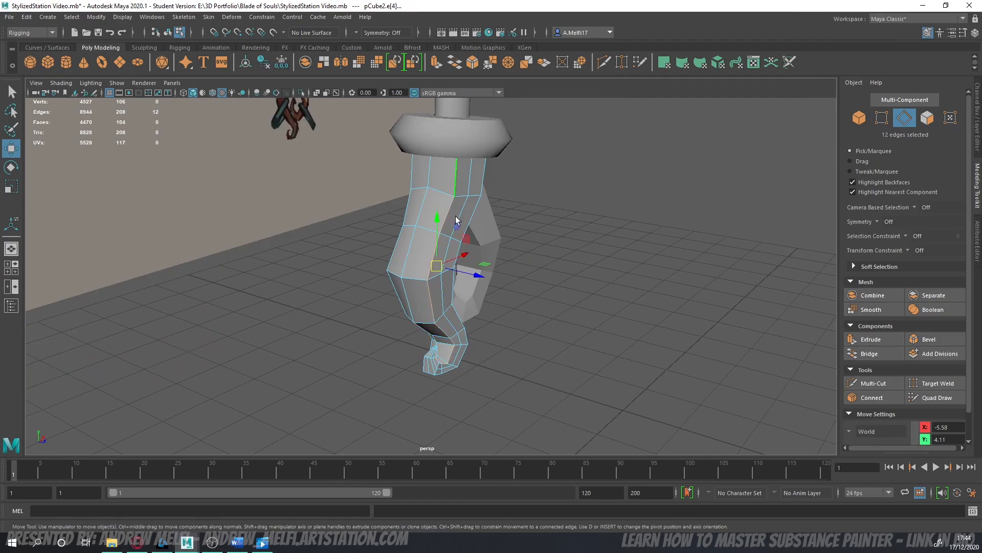
{"action": "left_click_drag", "start_coordinate": [457, 220], "coordinate": [453, 178], "text": "alt"}
{"action": "double_click", "coordinate": [435, 177], "text": "shift"}
{"action": "mouse_move", "coordinate": [486, 244]}
{"action": "left_mouse_down", "text": "alt"}
{"action": "mouse_move", "coordinate": [470, 238]}
{"action": "mouse_move", "coordinate": [493, 261]}
{"action": "mouse_move", "coordinate": [480, 262]}
{"action": "left_mouse_up", "text": "alt"}
{"action": "key", "text": "r"}
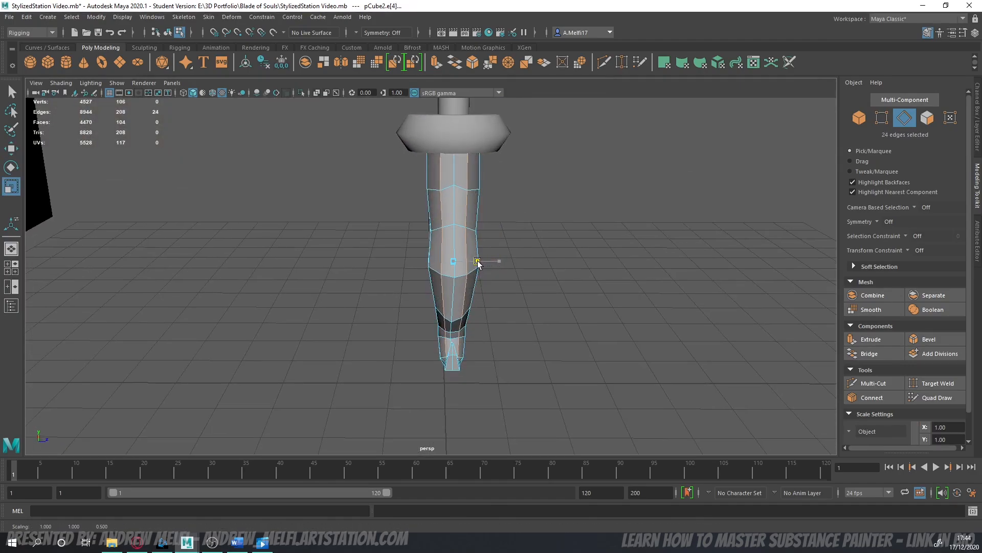
{"action": "left_click", "coordinate": [859, 119]}
- Select the seven edges down the left prong's inner side and shift them toward the right prong to match the reference
{"action": "left_click_drag", "start_coordinate": [623, 331], "coordinate": [532, 325], "text": "alt"}
{"action": "scroll", "coordinate": [468, 225], "scroll_direction": "up", "scroll_amount": 5}
{"action": "left_click", "coordinate": [470, 202]}
{"action": "middle_click_drag", "start_coordinate": [483, 239], "coordinate": [498, 265], "text": "alt"}
{"action": "left_click_drag", "start_coordinate": [498, 265], "coordinate": [421, 276], "text": "alt"}
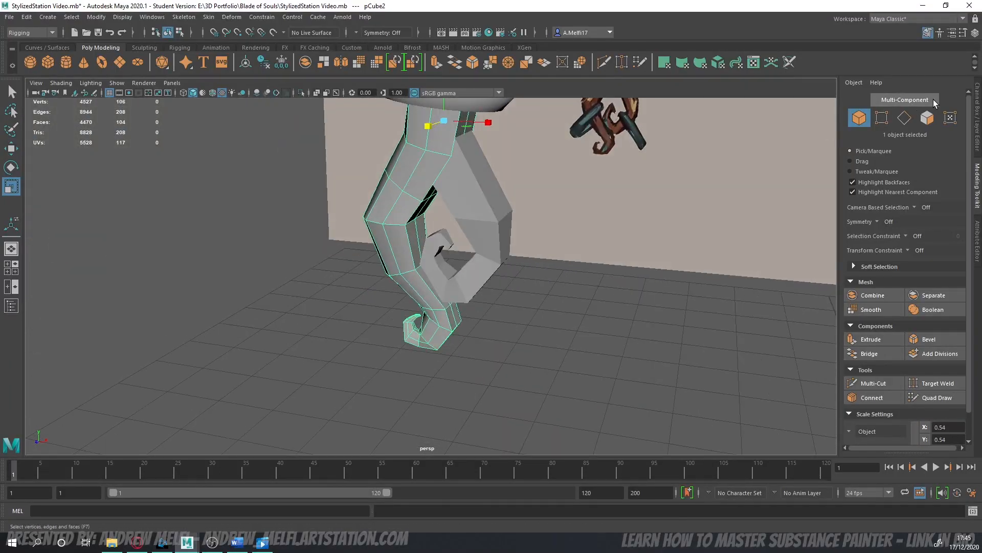
{"action": "left_click", "coordinate": [904, 118]}
{"action": "left_click_drag", "start_coordinate": [558, 251], "coordinate": [441, 110], "text": "alt"}
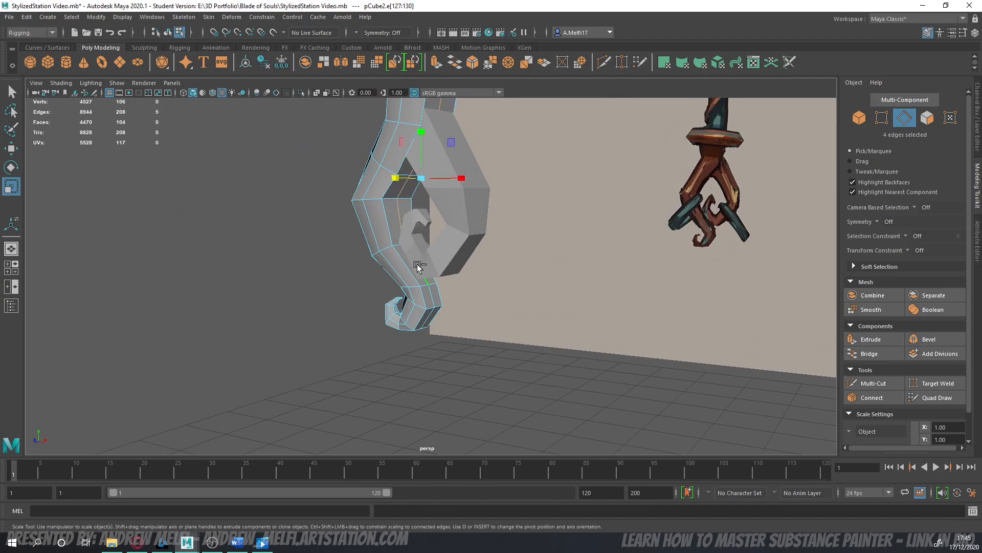
{"action": "left_click", "coordinate": [430, 316], "text": "shift"}
{"action": "left_click_drag", "start_coordinate": [430, 316], "coordinate": [504, 263], "text": "alt"}
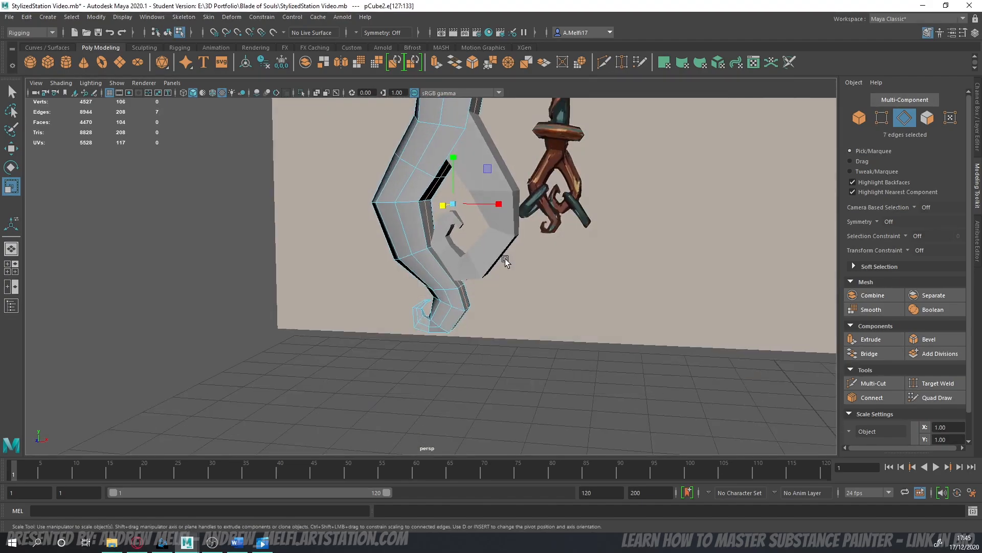
{"action": "key", "text": "space"}
{"action": "key", "text": "space"}
{"action": "scroll", "coordinate": [476, 268], "scroll_direction": "down", "scroll_amount": 10}
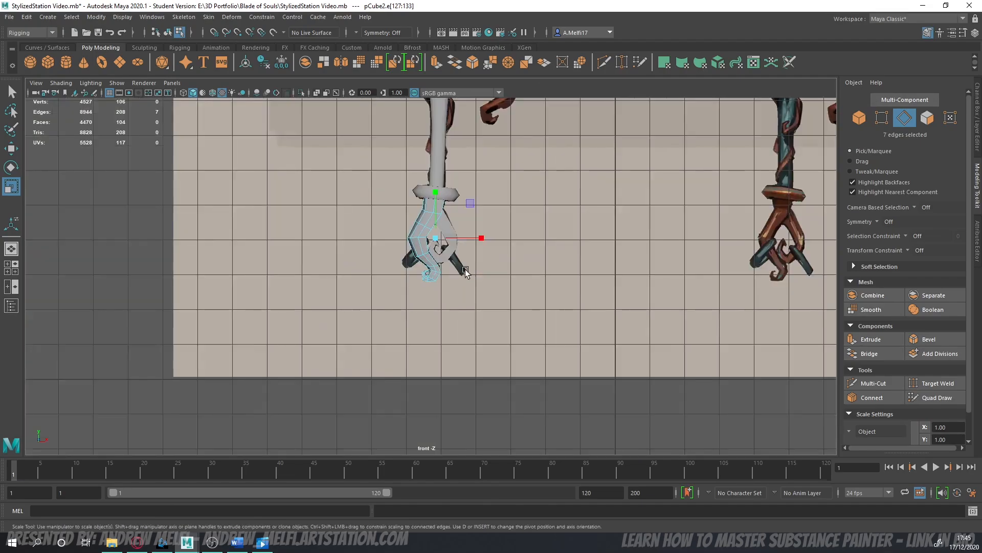
{"action": "scroll", "coordinate": [455, 271], "scroll_direction": "up", "scroll_amount": 7}
{"action": "key", "text": "w"}
{"action": "left_click_drag", "start_coordinate": [450, 141], "coordinate": [458, 142]}
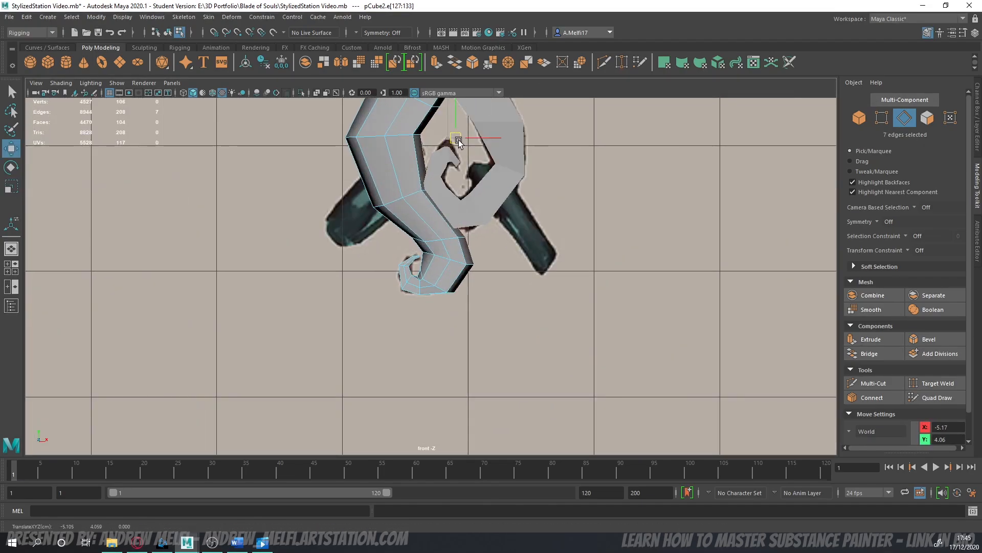
{"action": "middle_click_drag", "start_coordinate": [459, 150], "coordinate": [455, 210], "text": "alt"}
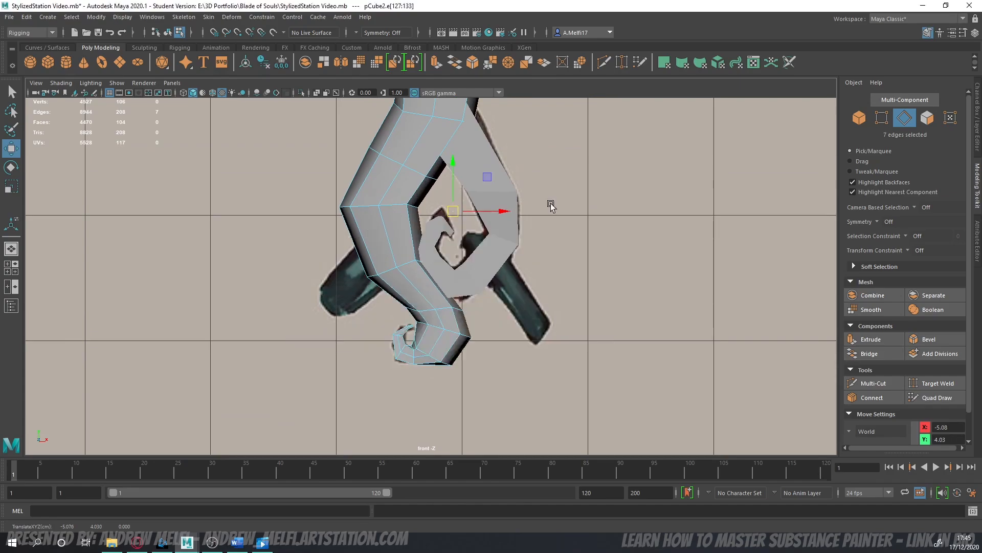
- Adjust the height of the vertex on the underside of the left prong's lower curl
{"action": "key", "text": "space"}
{"action": "key", "text": "space"}
{"action": "mouse_move", "coordinate": [542, 261]}
{"action": "left_mouse_down", "text": "alt"}
{"action": "mouse_move", "coordinate": [502, 286]}
{"action": "mouse_move", "coordinate": [450, 292]}
{"action": "mouse_move", "coordinate": [491, 284]}
{"action": "mouse_move", "coordinate": [535, 251]}
{"action": "left_mouse_up", "text": "alt"}
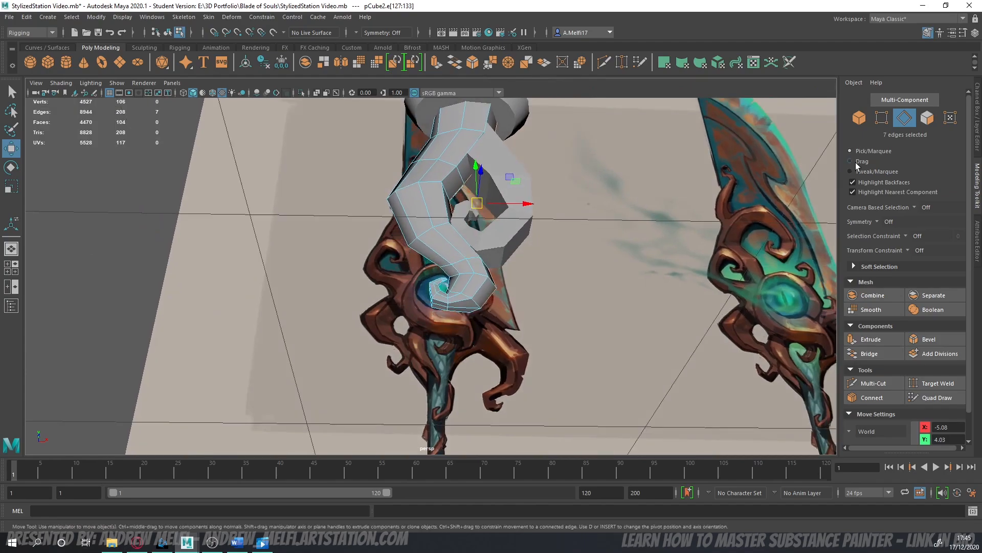
{"action": "left_click", "coordinate": [882, 118]}
{"action": "left_click", "coordinate": [449, 306]}
{"action": "left_click_drag", "start_coordinate": [449, 307], "coordinate": [475, 187], "text": "alt"}
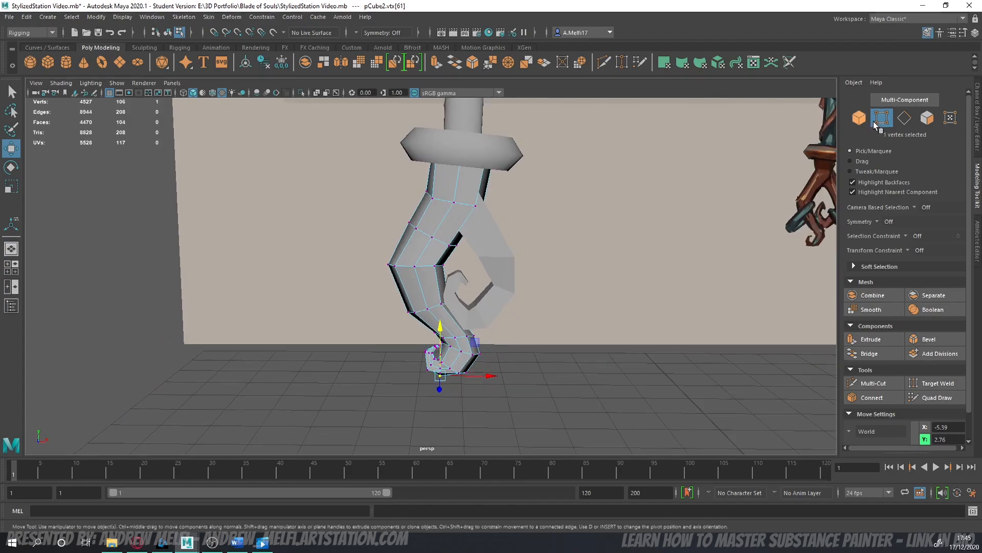
- Scale the two corner edge loops on the left prong's inner side closer together in depth, tapering that side
{"action": "left_click", "coordinate": [904, 117]}
{"action": "double_click", "coordinate": [481, 189]}
{"action": "left_click_drag", "start_coordinate": [475, 238], "coordinate": [359, 210], "text": "alt"}
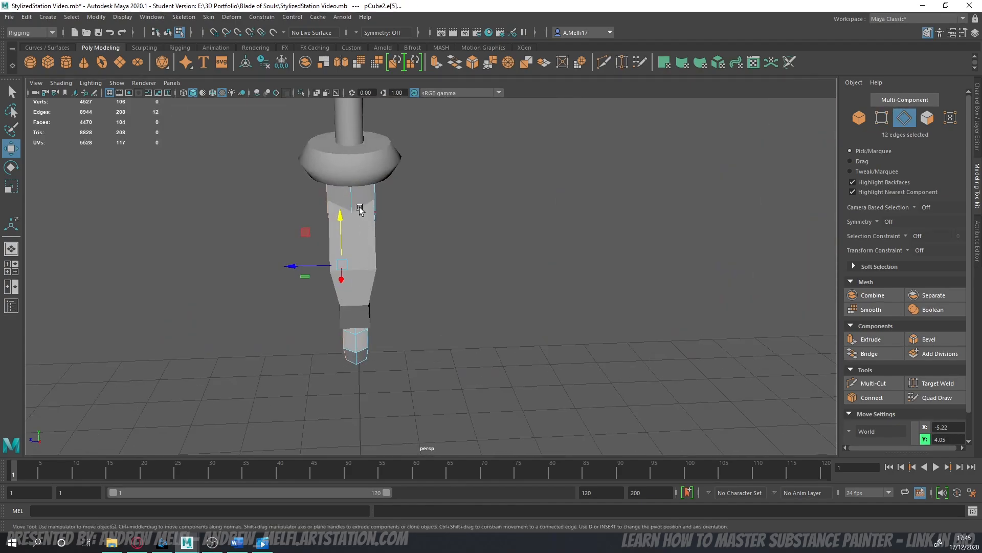
{"action": "double_click", "coordinate": [375, 197], "text": "shift"}
{"action": "left_click_drag", "start_coordinate": [395, 282], "coordinate": [465, 276], "text": "alt"}
{"action": "key", "text": "r"}
{"action": "left_click", "coordinate": [860, 117]}
{"action": "left_click", "coordinate": [732, 336]}
- Examine the thickness, curls and collar junction of both prongs from several angles
{"action": "scroll", "coordinate": [614, 330], "scroll_direction": "down", "scroll_amount": 3}
{"action": "left_click_drag", "start_coordinate": [493, 324], "coordinate": [487, 210], "text": "alt"}
{"action": "left_click", "coordinate": [445, 249]}
{"action": "left_click_drag", "start_coordinate": [445, 248], "coordinate": [418, 263], "text": "alt"}
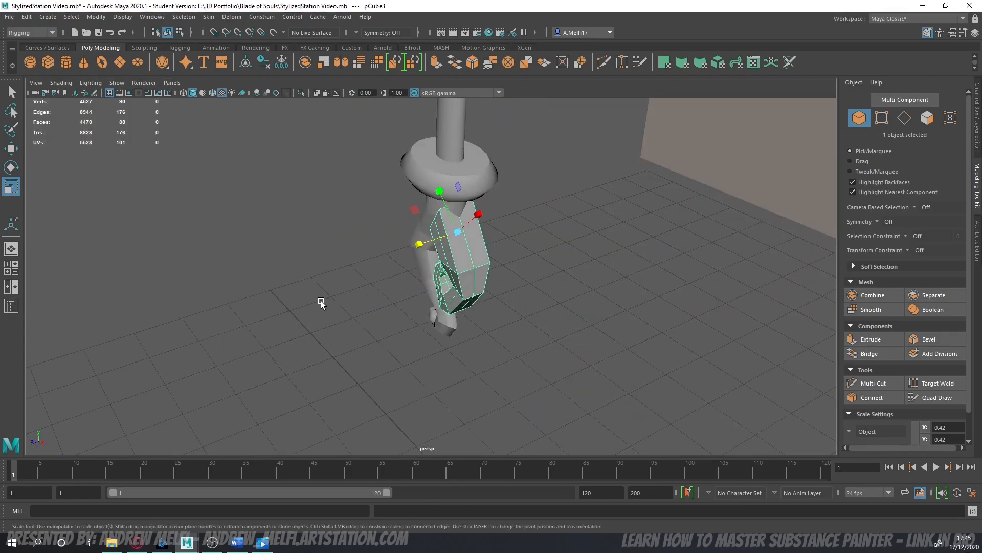
{"action": "left_click", "coordinate": [320, 302]}
{"action": "scroll", "coordinate": [321, 303], "scroll_direction": "down", "scroll_amount": 5}
{"action": "left_click_drag", "start_coordinate": [226, 354], "coordinate": [511, 338], "text": "alt"}
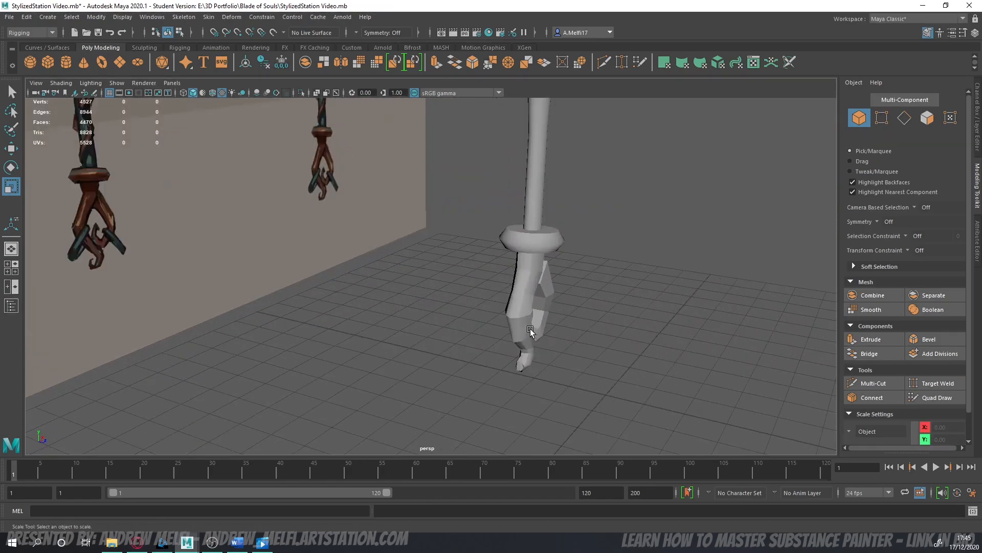
{"action": "middle_click_drag", "start_coordinate": [530, 332], "coordinate": [424, 281], "text": "alt"}
{"action": "scroll", "coordinate": [423, 281], "scroll_direction": "up", "scroll_amount": 4}
{"action": "left_click", "coordinate": [418, 277]}
{"action": "left_click_drag", "start_coordinate": [419, 277], "coordinate": [483, 315], "text": "alt"}
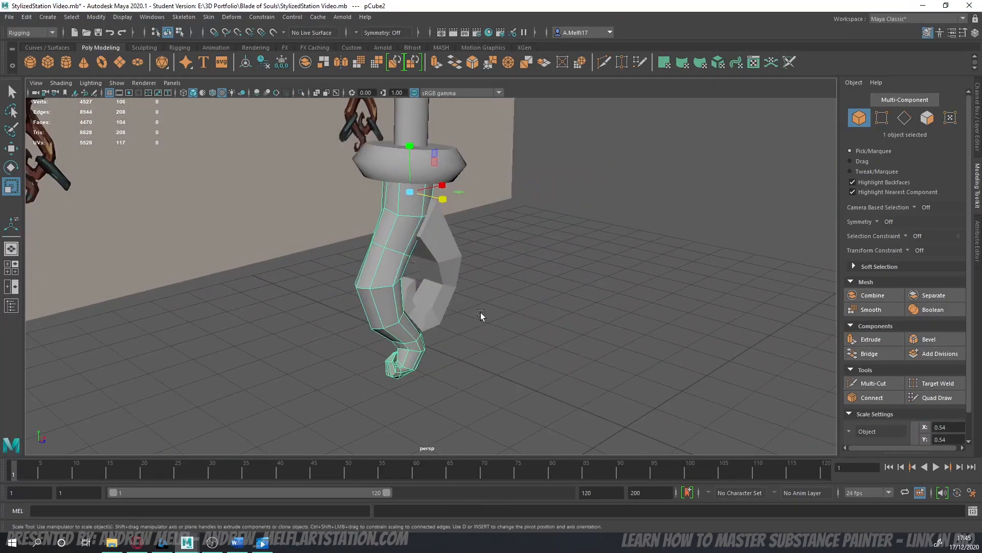
{"action": "scroll", "coordinate": [507, 317], "scroll_direction": "down", "scroll_amount": 4}
{"action": "left_click", "coordinate": [509, 318]}
{"action": "middle_click_drag", "start_coordinate": [508, 317], "coordinate": [566, 331], "text": "alt"}
{"action": "left_click_drag", "start_coordinate": [566, 330], "coordinate": [328, 353], "text": "alt"}
{"action": "left_click", "coordinate": [496, 302]}
{"action": "left_click", "coordinate": [294, 369]}
{"action": "scroll", "coordinate": [301, 363], "scroll_direction": "up", "scroll_amount": 2}
{"action": "middle_click_drag", "start_coordinate": [308, 358], "coordinate": [399, 370], "text": "alt"}
{"action": "left_click_drag", "start_coordinate": [358, 370], "coordinate": [468, 332], "text": "alt"}
{"action": "left_click", "coordinate": [478, 307]}
{"action": "middle_click_drag", "start_coordinate": [458, 317], "coordinate": [351, 333], "text": "alt"}
{"action": "left_click_drag", "start_coordinate": [261, 329], "coordinate": [390, 338], "text": "alt"}
- Examine the whole sword, from blade to prongs, against the reference image
{"action": "scroll", "coordinate": [392, 339], "scroll_direction": "down", "scroll_amount": 8}
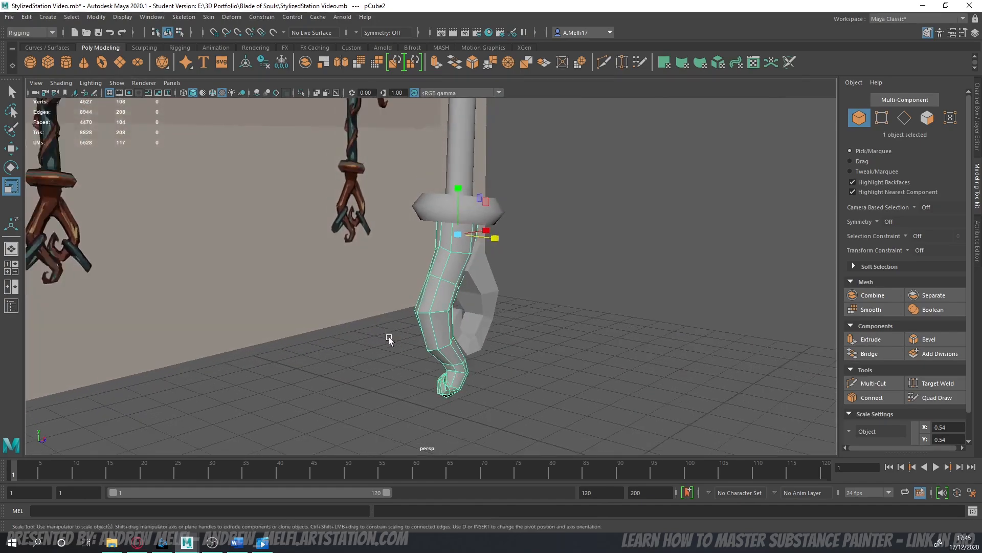
{"action": "middle_click_drag", "start_coordinate": [410, 287], "coordinate": [409, 401], "text": "alt"}
{"action": "left_click_drag", "start_coordinate": [409, 401], "coordinate": [371, 334], "text": "alt"}
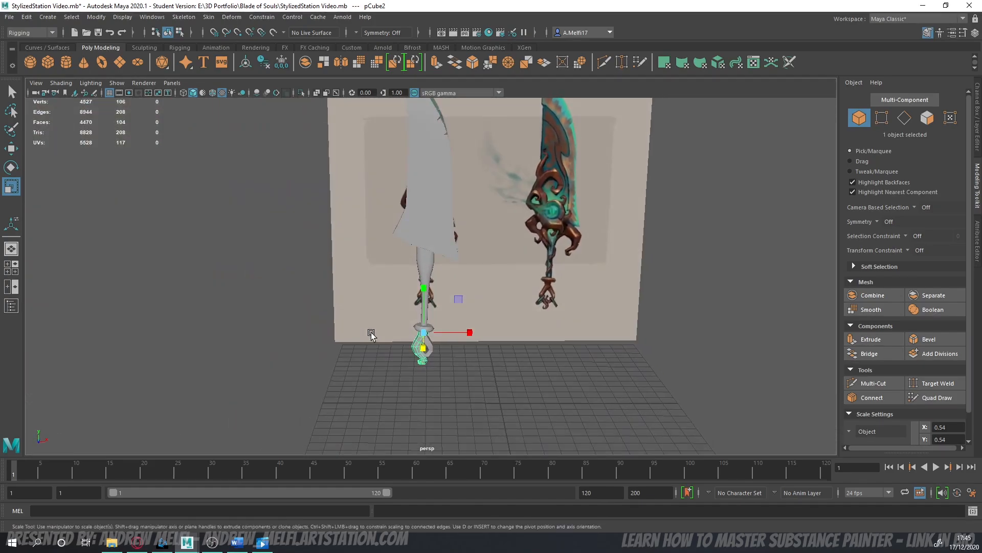
{"action": "left_click", "coordinate": [434, 215]}
{"action": "key", "text": "f"}
{"action": "scroll", "coordinate": [373, 300], "scroll_direction": "down", "scroll_amount": 6}
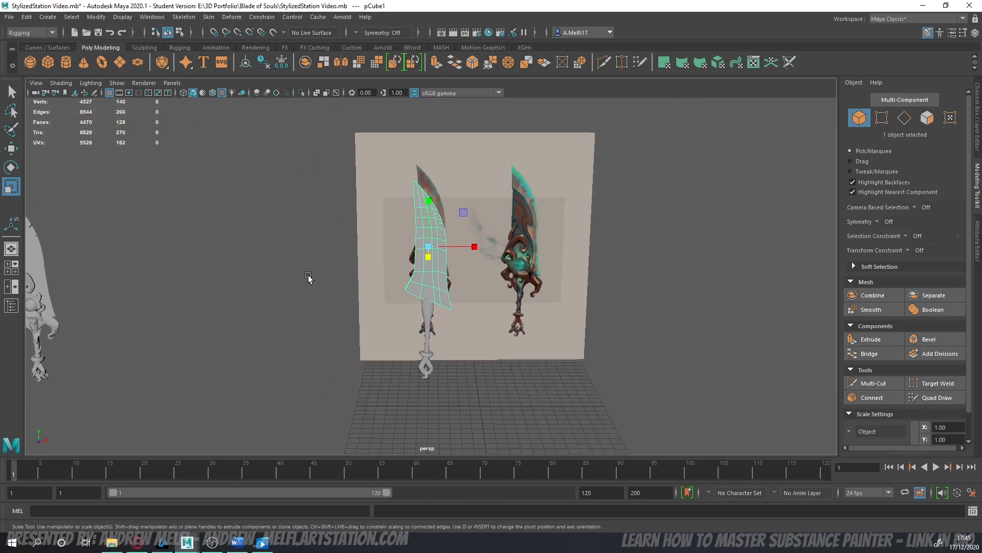
{"action": "scroll", "coordinate": [742, 171], "scroll_direction": "up", "scroll_amount": 5}
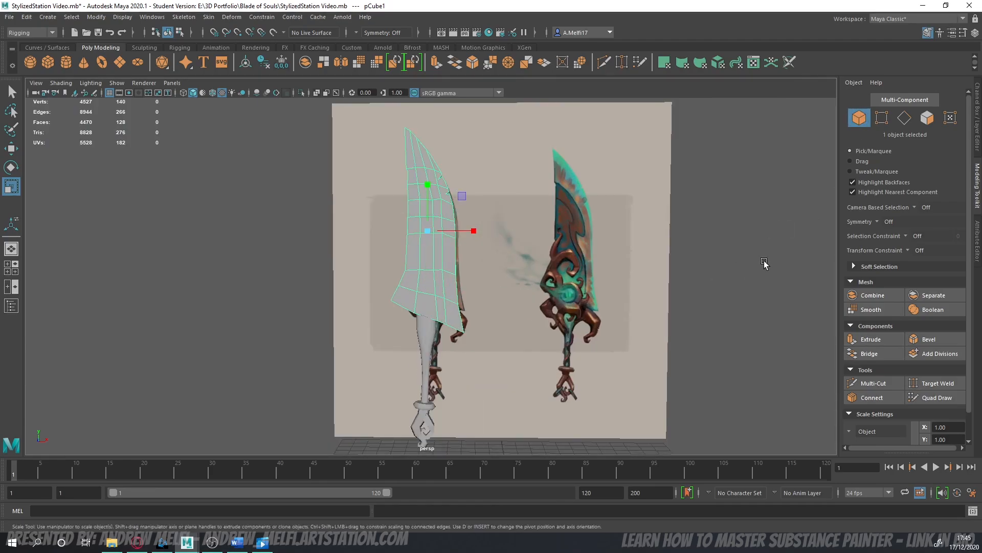
{"action": "left_click", "coordinate": [737, 252]}
{"action": "scroll", "coordinate": [515, 358], "scroll_direction": "up", "scroll_amount": 4}
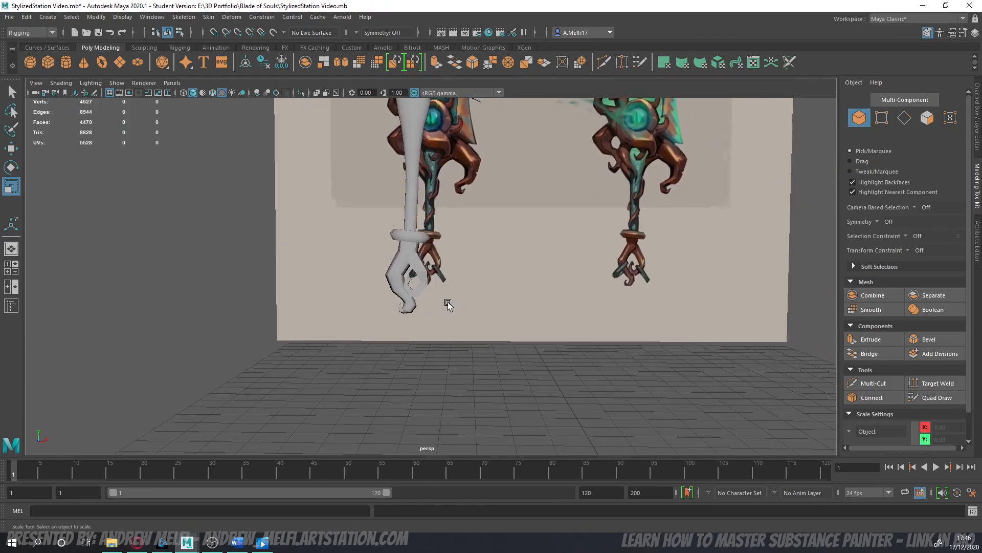
- Shift the right prong sideways along the X axis and check how it sits beside the left prong
{"action": "left_click_drag", "start_coordinate": [448, 305], "coordinate": [500, 337], "text": "alt"}
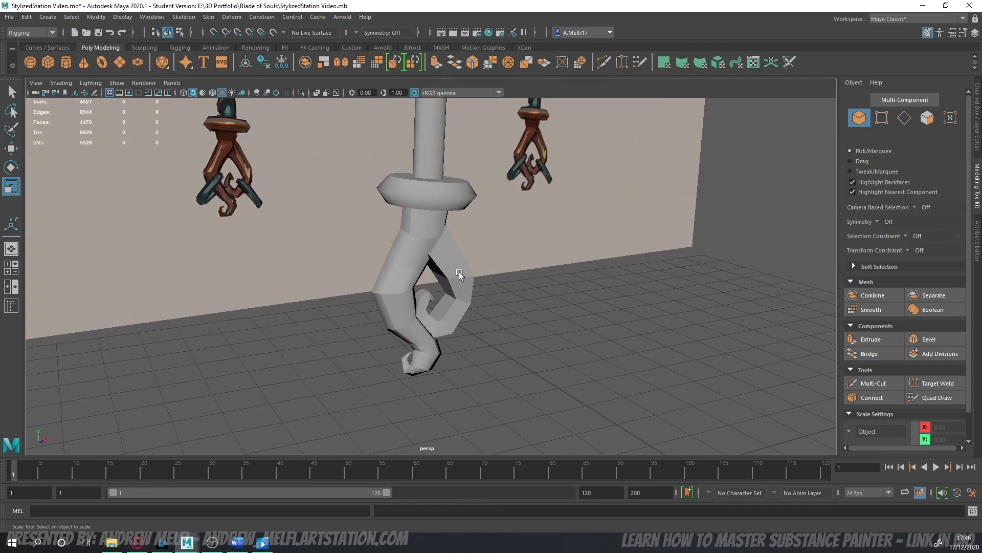
{"action": "left_click_drag", "start_coordinate": [447, 254], "coordinate": [459, 277], "text": "alt"}
{"action": "left_click", "coordinate": [470, 288]}
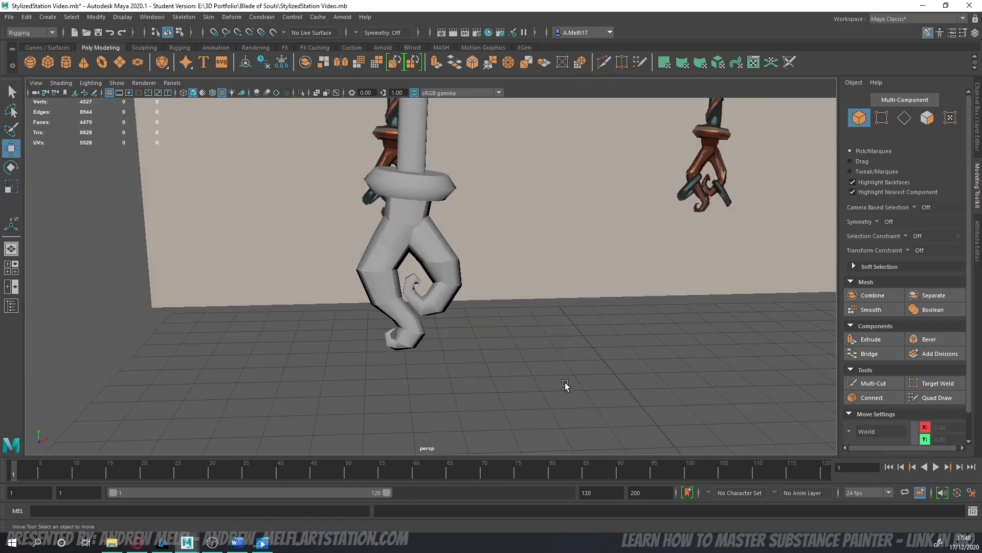
{"action": "left_click_drag", "start_coordinate": [565, 388], "coordinate": [617, 378], "text": "alt"}
{"action": "scroll", "coordinate": [555, 375], "scroll_direction": "up", "scroll_amount": 5}
{"action": "scroll", "coordinate": [446, 366], "scroll_direction": "down", "scroll_amount": 5}
- Combine the left and right prongs into a single mesh
{"action": "left_click", "coordinate": [529, 264]}
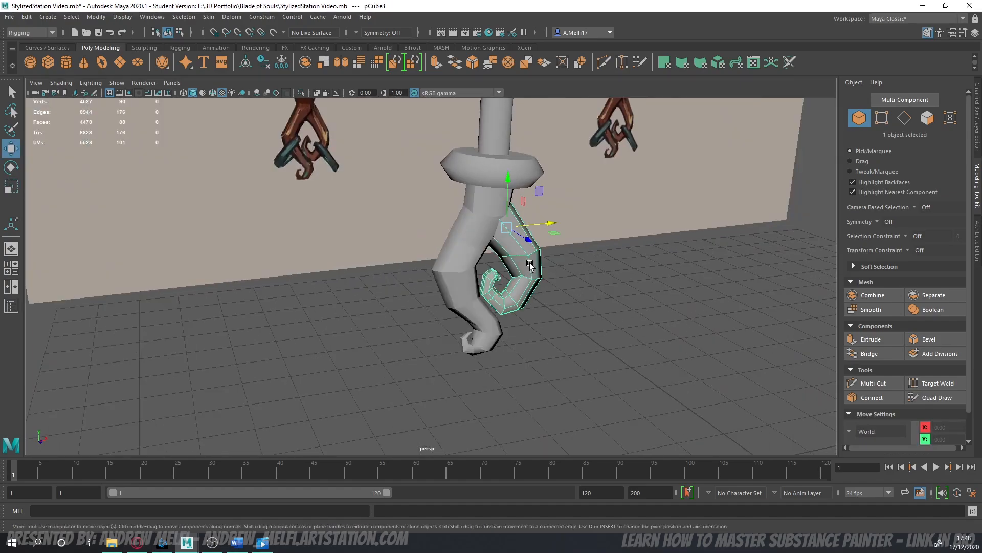
{"action": "left_click", "coordinate": [468, 253], "text": "shift"}
{"action": "left_click", "coordinate": [880, 298]}
{"action": "scroll", "coordinate": [566, 357], "scroll_direction": "down", "scroll_amount": 4}
{"action": "left_click_drag", "start_coordinate": [566, 356], "coordinate": [518, 344], "text": "alt"}
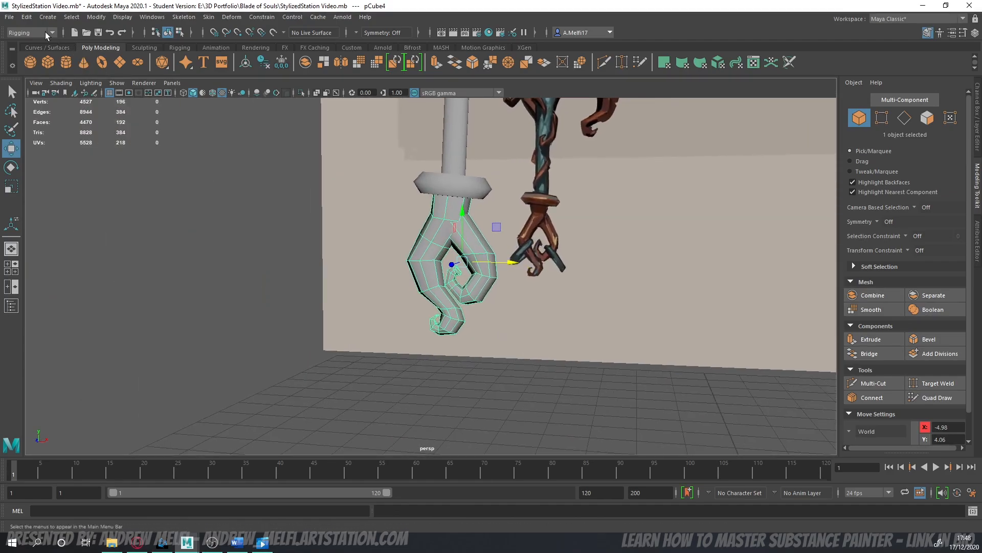
- Delete the construction history of everything in the scene
{"action": "left_click", "coordinate": [27, 17]}
{"action": "mouse_move", "coordinate": [139, 152]}
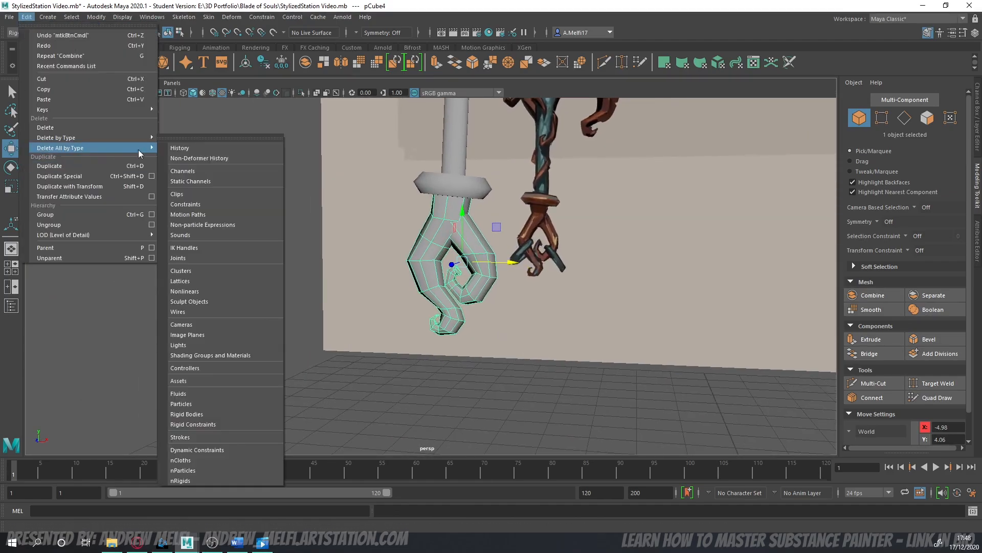
{"action": "left_click", "coordinate": [171, 148]}
{"action": "left_click", "coordinate": [123, 17]}
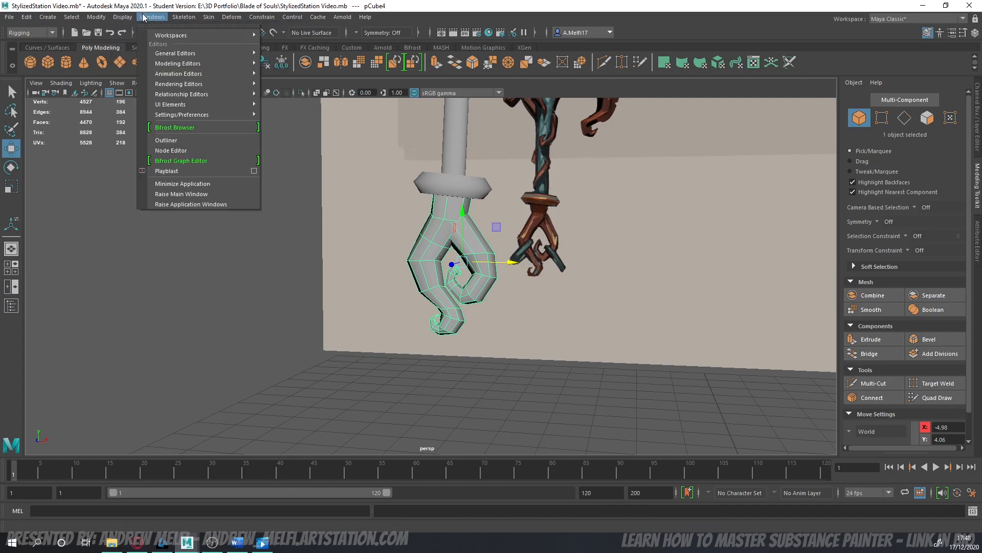
{"action": "left_click", "coordinate": [110, 64]}
- Combine the prongs, the collar and the long handle into a single mesh
{"action": "left_click_drag", "start_coordinate": [240, 258], "coordinate": [387, 329], "text": "alt"}
{"action": "scroll", "coordinate": [398, 301], "scroll_direction": "down", "scroll_amount": 5}
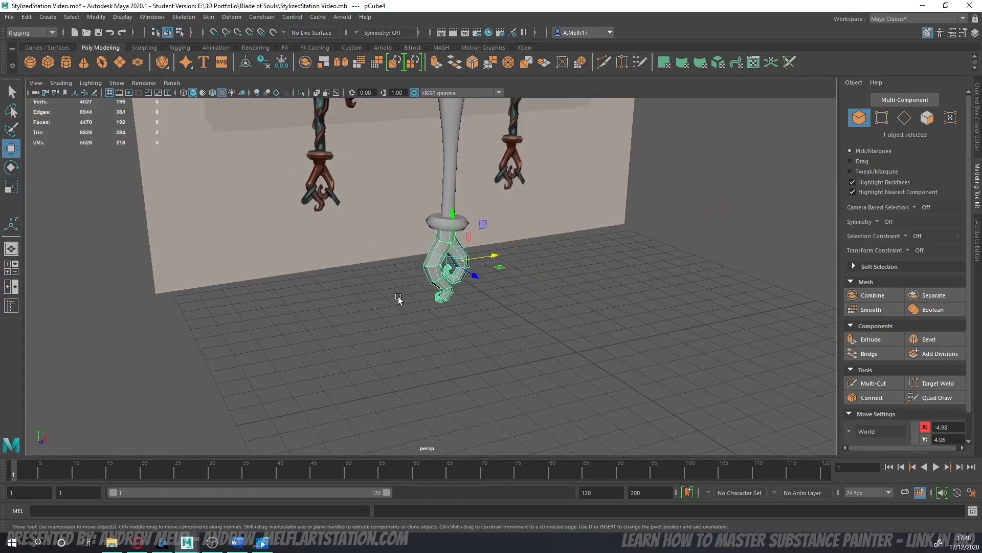
{"action": "middle_click_drag", "start_coordinate": [399, 301], "coordinate": [402, 333], "text": "alt"}
{"action": "left_click", "coordinate": [454, 153], "text": "shift"}
{"action": "left_click", "coordinate": [450, 261], "text": "shift"}
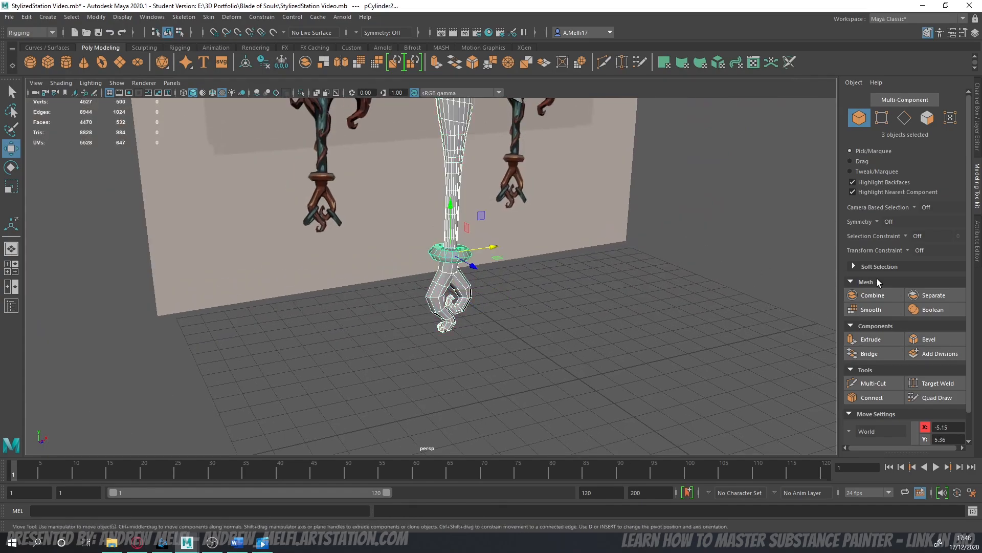
{"action": "middle_click_drag", "start_coordinate": [602, 352], "coordinate": [631, 321], "text": "alt"}
{"action": "left_click_drag", "start_coordinate": [637, 321], "coordinate": [571, 326], "text": "alt"}
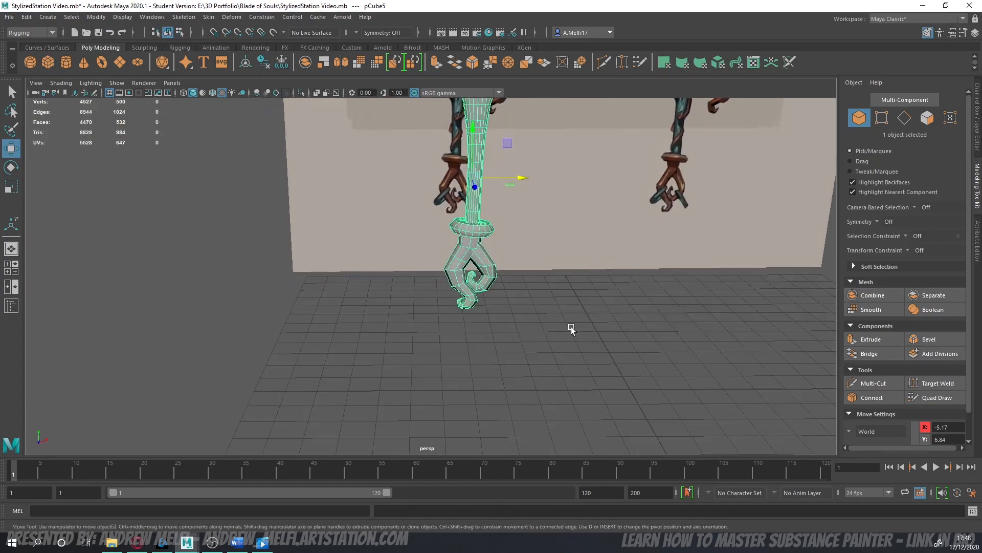
- Examine the combined handle and prongs against the bands on the reference image's prongs
{"action": "right_click_drag", "start_coordinate": [571, 327], "coordinate": [525, 317], "text": "alt"}
{"action": "middle_click_drag", "start_coordinate": [526, 317], "coordinate": [518, 346], "text": "alt"}
{"action": "right_click_drag", "start_coordinate": [518, 346], "coordinate": [521, 358], "text": "alt"}
{"action": "middle_click_drag", "start_coordinate": [520, 358], "coordinate": [490, 294], "text": "alt"}
{"action": "right_click_drag", "start_coordinate": [491, 295], "coordinate": [500, 296], "text": "alt"}
{"action": "left_click_drag", "start_coordinate": [500, 297], "coordinate": [512, 309], "text": "alt"}
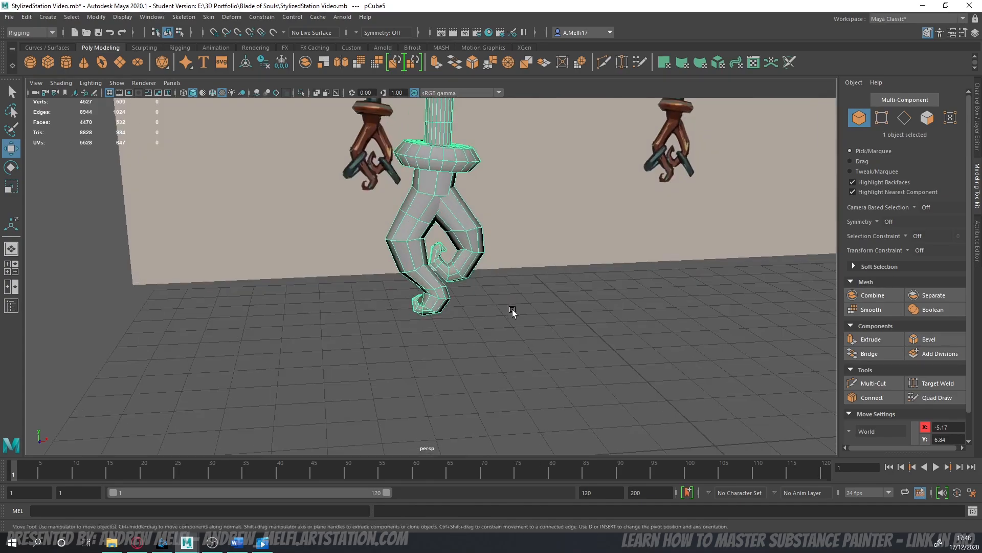
{"action": "left_click", "coordinate": [542, 344]}
{"action": "middle_click_drag", "start_coordinate": [532, 342], "coordinate": [585, 362], "text": "alt"}
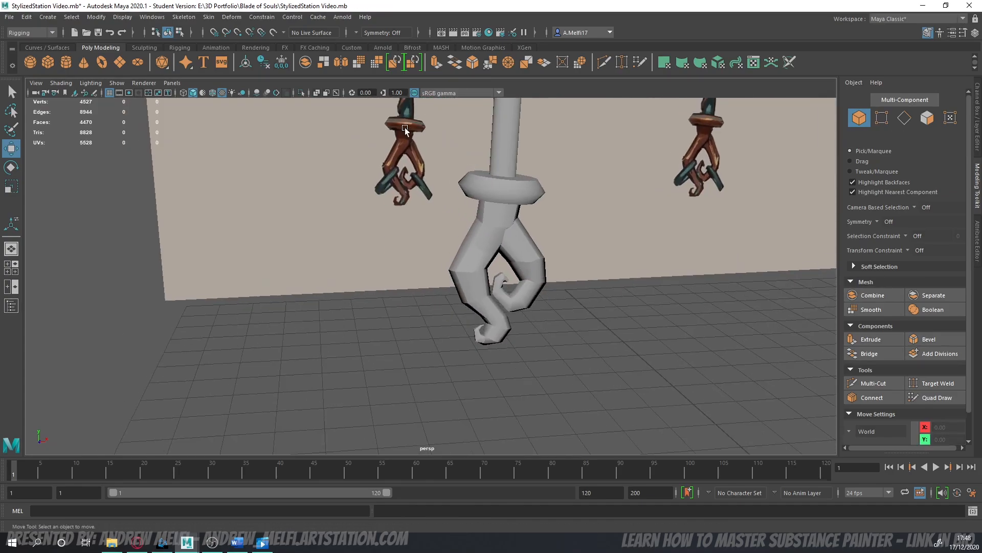
{"action": "right_click_drag", "start_coordinate": [407, 128], "coordinate": [427, 170], "text": "alt"}
{"action": "middle_click_drag", "start_coordinate": [428, 170], "coordinate": [428, 184], "text": "alt"}
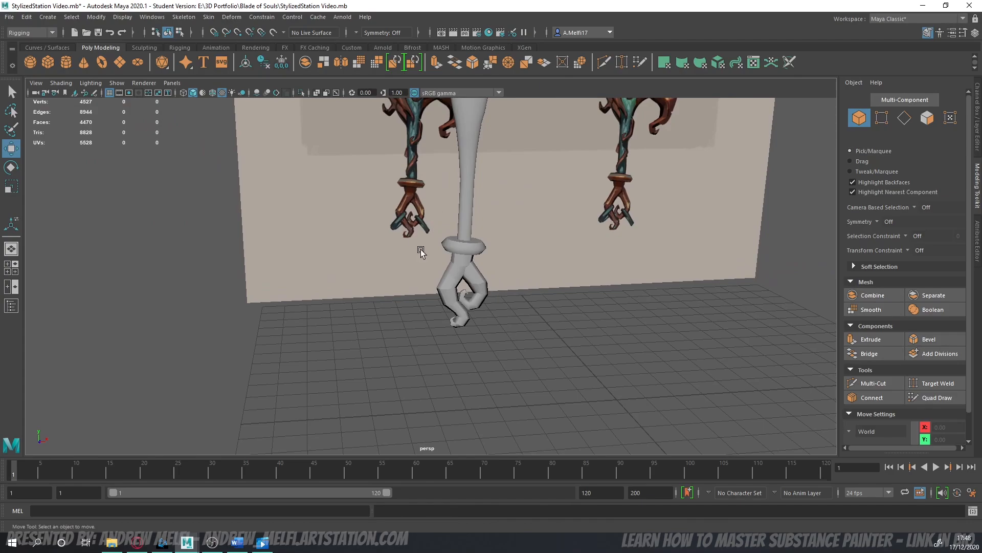
{"action": "middle_click_drag", "start_coordinate": [420, 251], "coordinate": [392, 216], "text": "alt"}
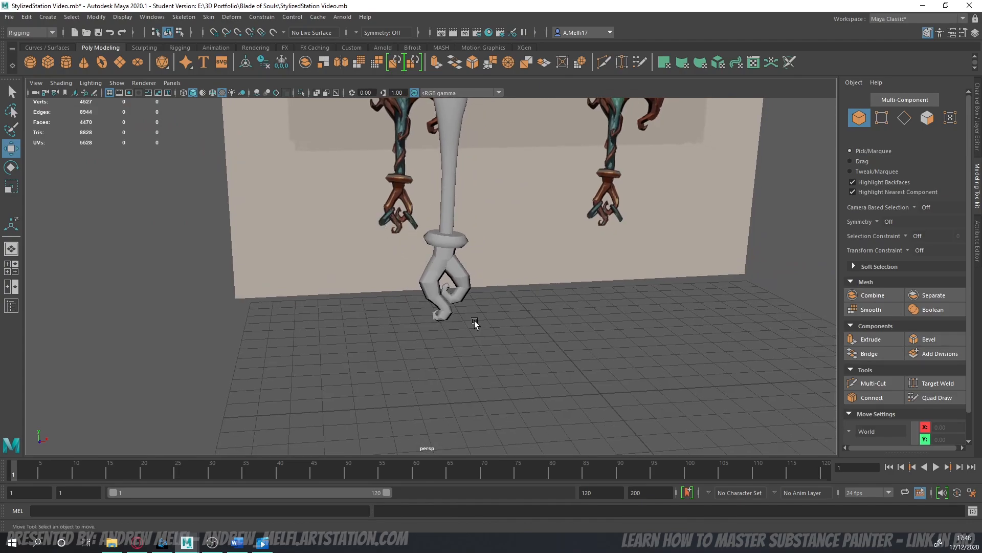
{"action": "middle_click_drag", "start_coordinate": [474, 321], "coordinate": [467, 309], "text": "alt"}
- Add a polygon torus to the scene and set its axis subdivisions to 16 and height subdivisions to 6
{"action": "scroll", "coordinate": [467, 310], "scroll_direction": "up", "scroll_amount": 3}
{"action": "left_click_drag", "start_coordinate": [489, 335], "coordinate": [481, 332], "text": "alt"}
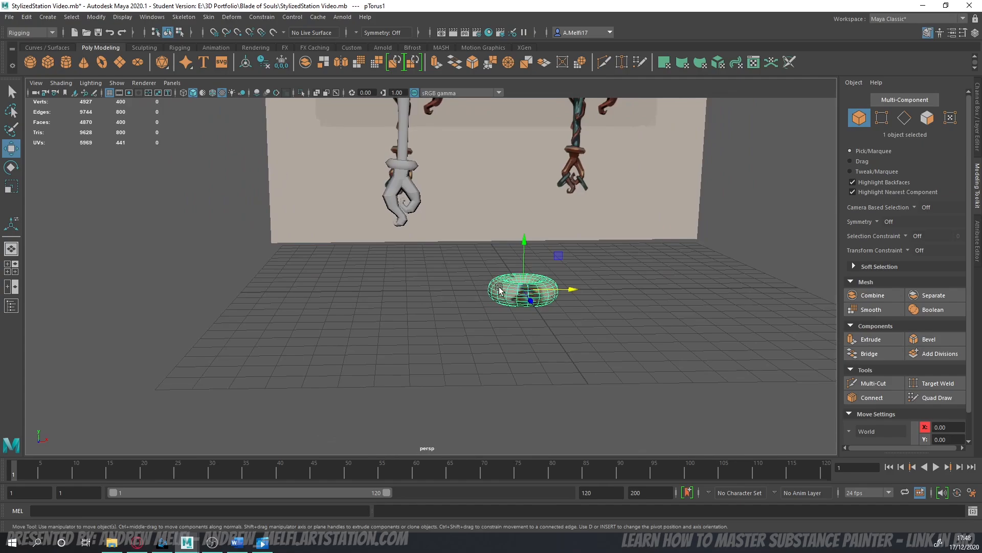
{"action": "right_click_drag", "start_coordinate": [499, 290], "coordinate": [532, 546]}
{"action": "right_click_drag", "start_coordinate": [566, 513], "coordinate": [567, 510]}
{"action": "left_click_drag", "start_coordinate": [444, 302], "coordinate": [382, 327], "text": "alt"}
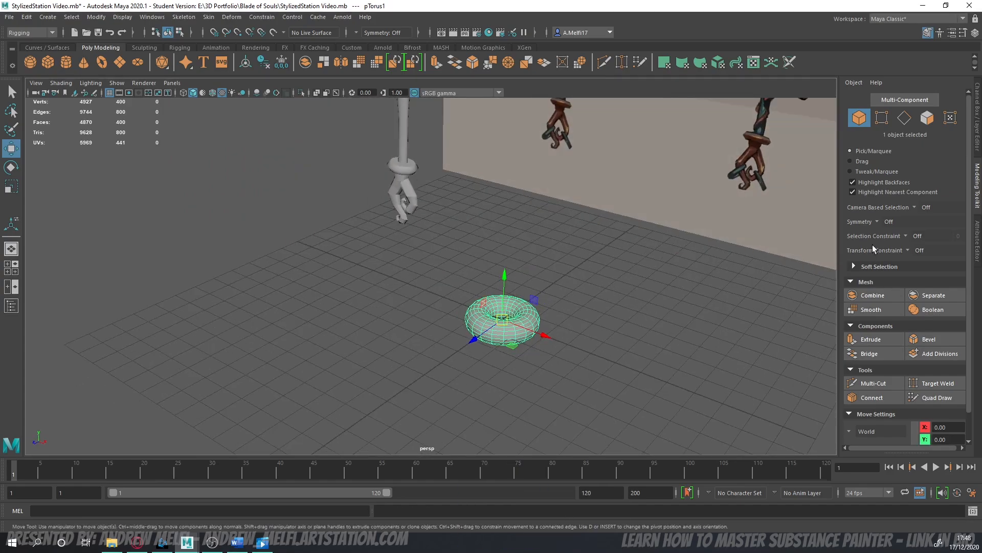
{"action": "left_click", "coordinate": [976, 237]}
{"action": "middle_click_drag", "start_coordinate": [716, 210], "coordinate": [696, 220], "text": "alt"}
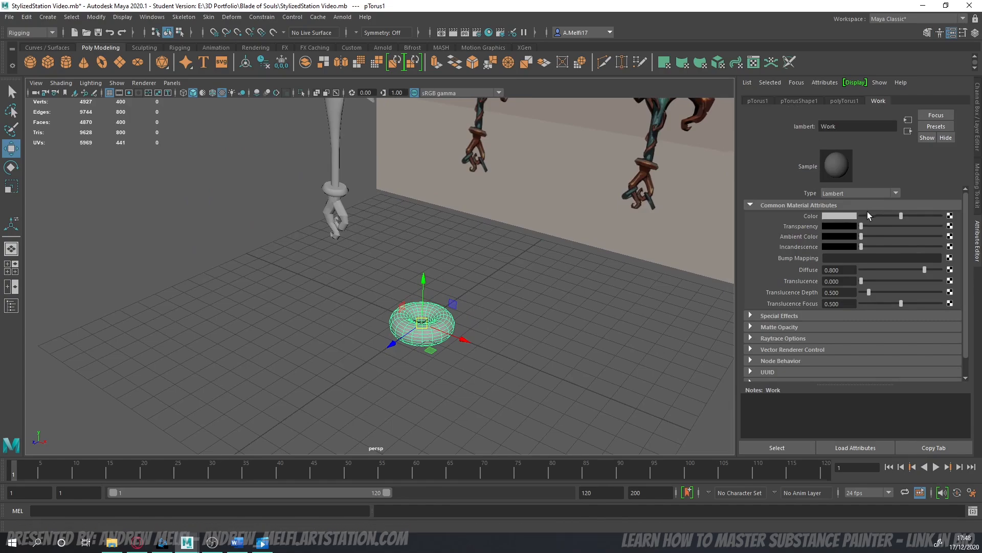
{"action": "left_click", "coordinate": [843, 102]}
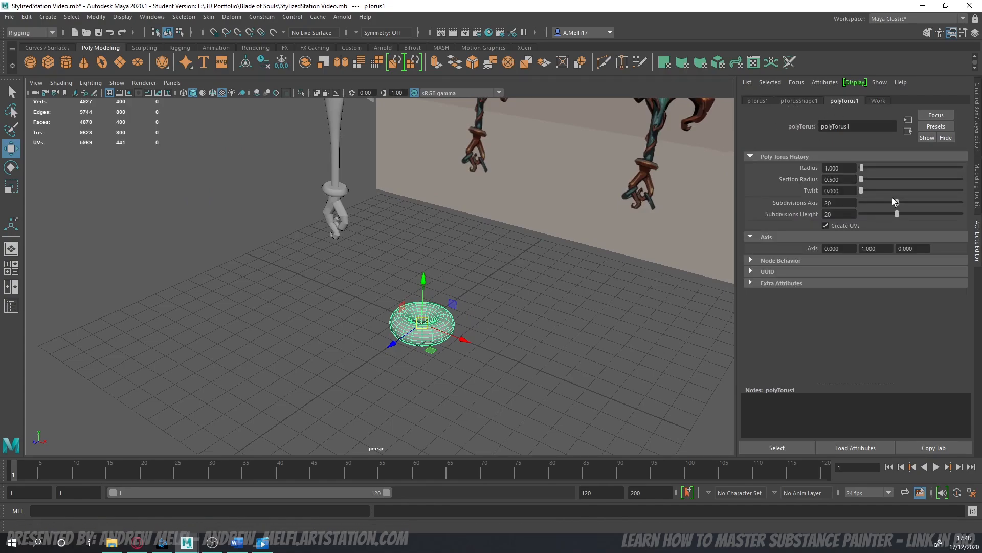
{"action": "left_click_drag", "start_coordinate": [897, 201], "coordinate": [867, 217]}
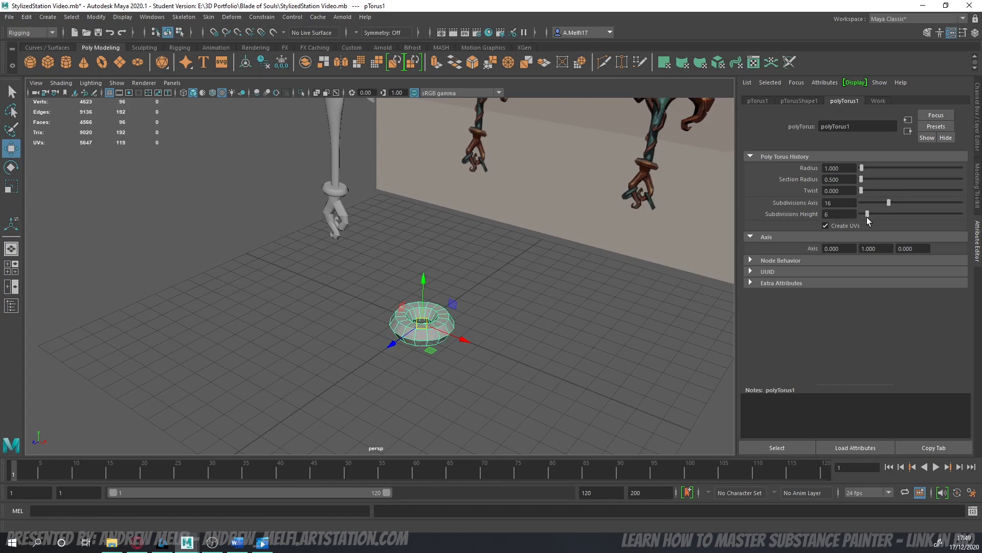
- Check the combined polygon count of the blade and the handle mesh
{"action": "left_click_drag", "start_coordinate": [476, 266], "coordinate": [690, 265], "text": "alt"}
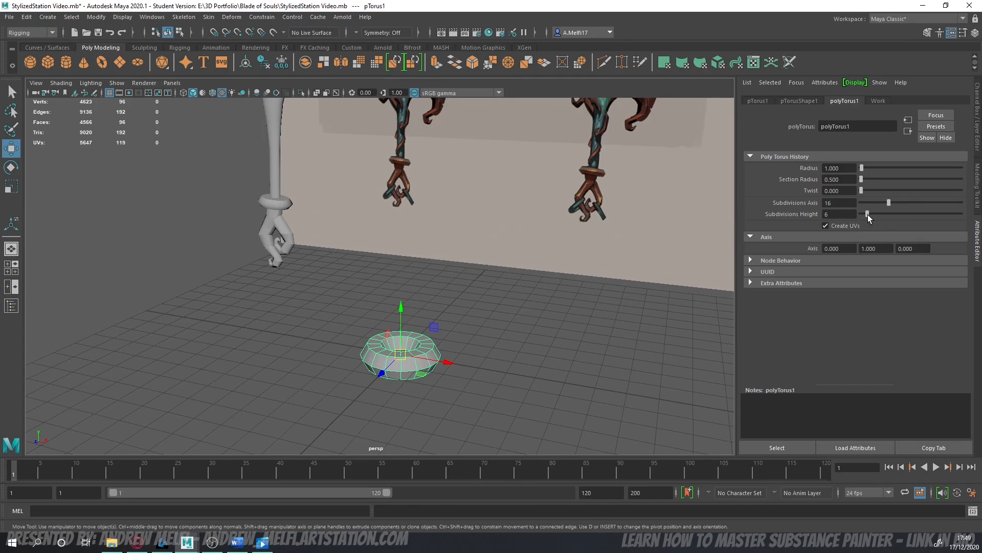
{"action": "middle_click_drag", "start_coordinate": [375, 281], "coordinate": [406, 340], "text": "alt"}
{"action": "scroll", "coordinate": [404, 335], "scroll_direction": "down", "scroll_amount": 5}
{"action": "left_click", "coordinate": [364, 173]}
{"action": "scroll", "coordinate": [347, 263], "scroll_direction": "up", "scroll_amount": 4}
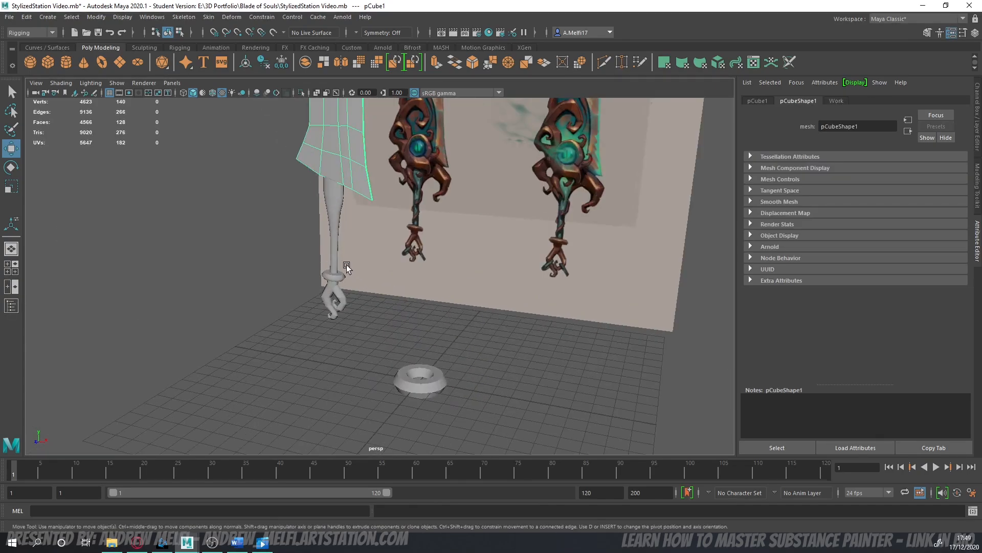
{"action": "left_click", "coordinate": [336, 223]}
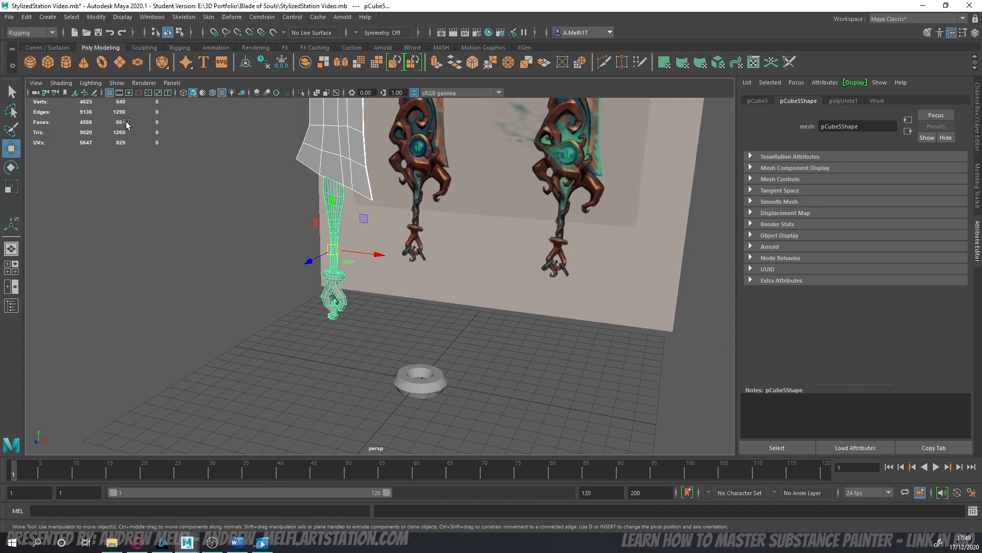
{"action": "middle_click_drag", "start_coordinate": [405, 309], "coordinate": [396, 275], "text": "alt"}
{"action": "scroll", "coordinate": [404, 297], "scroll_direction": "up", "scroll_amount": 5}
{"action": "middle_click_drag", "start_coordinate": [451, 397], "coordinate": [426, 288], "text": "alt"}
{"action": "left_click", "coordinate": [426, 288]}
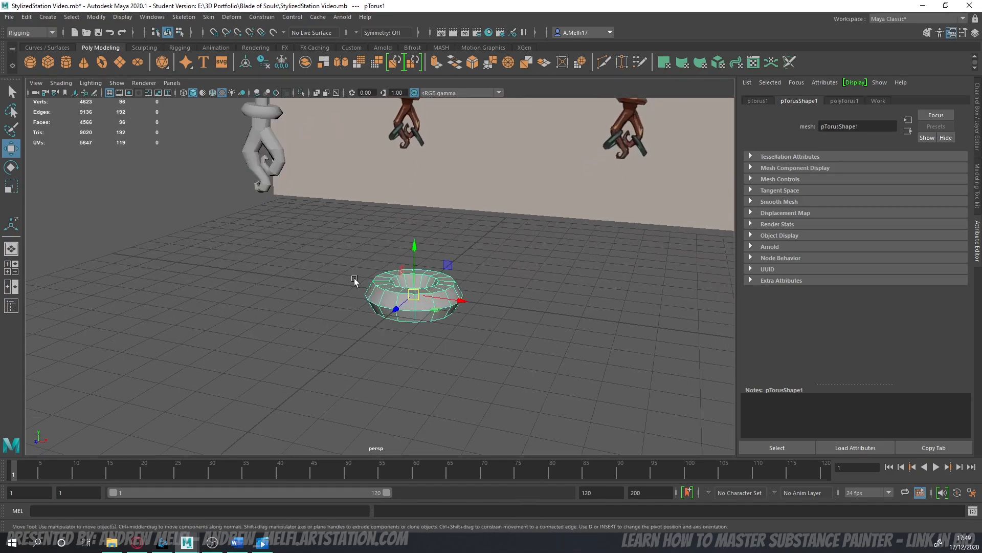
- Set the torus's height subdivisions to 5 and enlarge its radius to about 2.587
{"action": "left_click_drag", "start_coordinate": [354, 278], "coordinate": [353, 328], "text": "alt"}
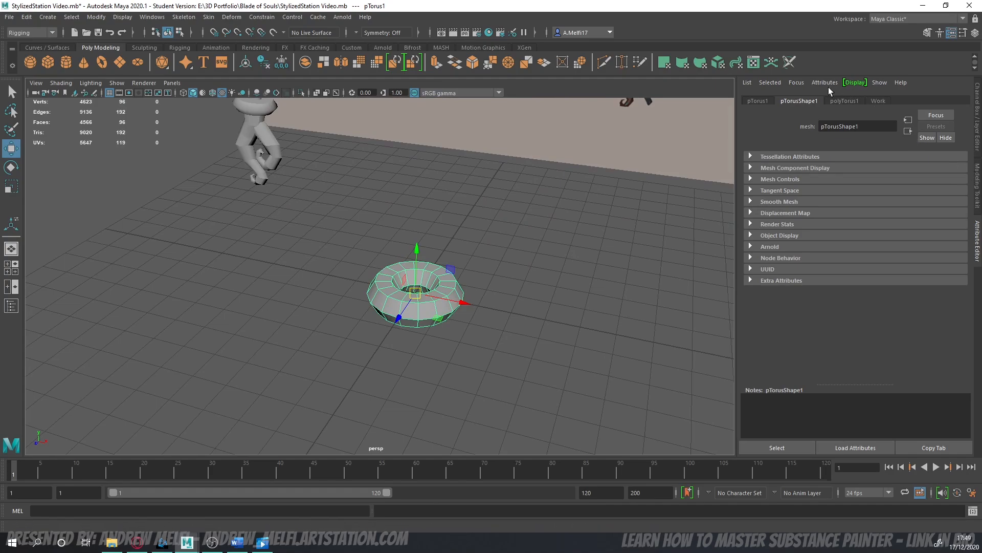
{"action": "left_click", "coordinate": [840, 101]}
{"action": "left_click_drag", "start_coordinate": [487, 294], "coordinate": [479, 310], "text": "alt"}
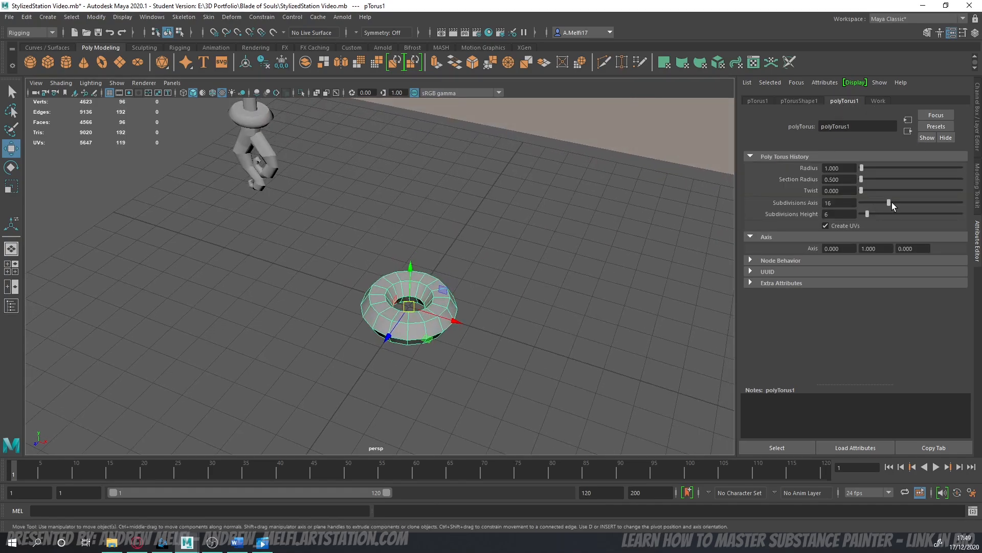
{"action": "left_click_drag", "start_coordinate": [868, 214], "coordinate": [865, 214]}
{"action": "scroll", "coordinate": [588, 327], "scroll_direction": "down", "scroll_amount": 5}
{"action": "left_click_drag", "start_coordinate": [578, 332], "coordinate": [522, 309], "text": "alt"}
{"action": "scroll", "coordinate": [573, 338], "scroll_direction": "up", "scroll_amount": 2}
{"action": "left_click_drag", "start_coordinate": [862, 171], "coordinate": [864, 171]}
- Rotate the torus upright and scale it down uniformly
{"action": "left_click_drag", "start_coordinate": [588, 315], "coordinate": [265, 432], "text": "alt"}
{"action": "key", "text": "e"}
{"action": "key", "text": "r"}
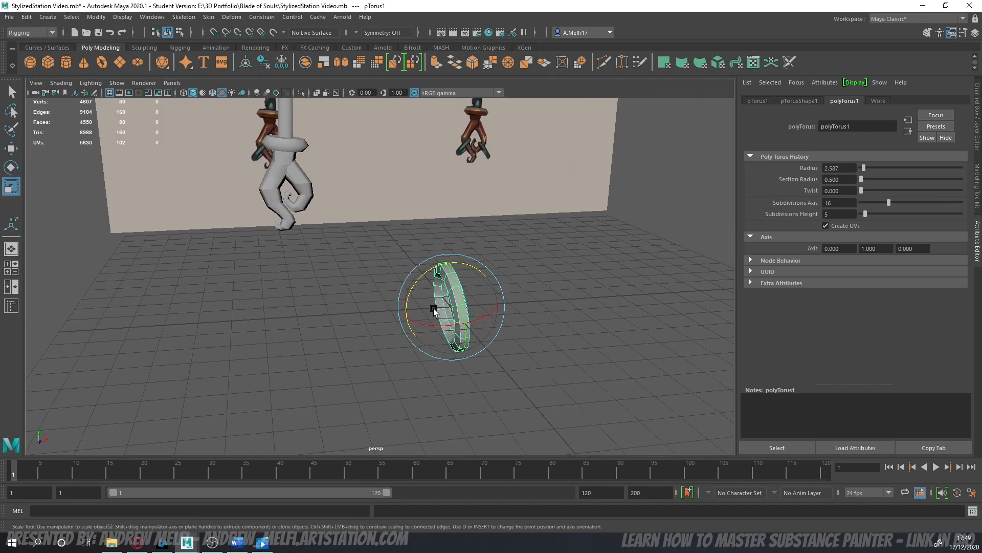
{"action": "left_click_drag", "start_coordinate": [448, 307], "coordinate": [336, 304]}
- Move the torus up beside the curled tip of the right prong
{"action": "key", "text": "w"}
{"action": "middle_click_drag", "start_coordinate": [335, 304], "coordinate": [407, 318], "text": "alt"}
{"action": "scroll", "coordinate": [408, 319], "scroll_direction": "up", "scroll_amount": 4}
{"action": "left_click_drag", "start_coordinate": [410, 321], "coordinate": [397, 346], "text": "alt"}
{"action": "key", "text": "r"}
{"action": "key", "text": "w"}
{"action": "left_click_drag", "start_coordinate": [444, 314], "coordinate": [462, 199]}
{"action": "left_click_drag", "start_coordinate": [489, 229], "coordinate": [404, 207], "text": "alt"}
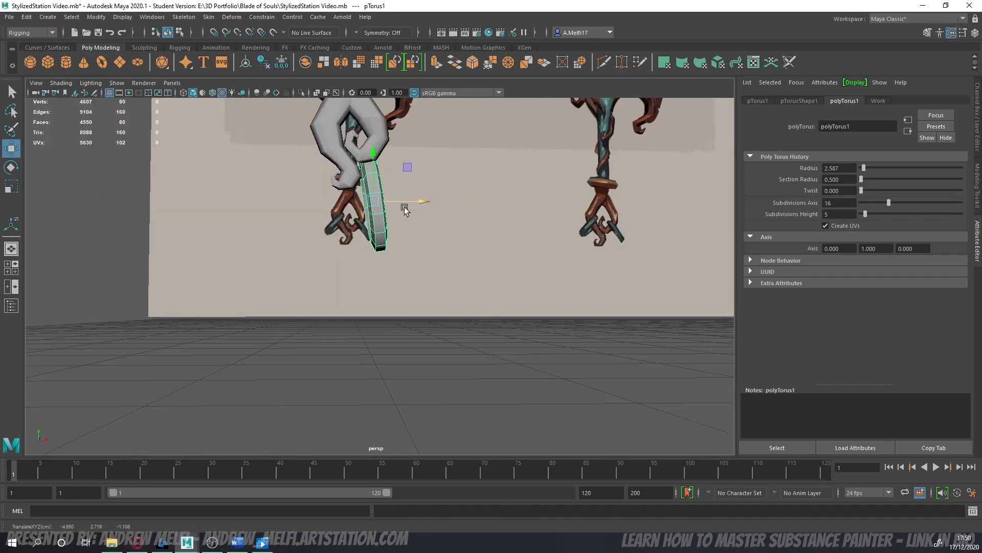
- Shrink the torus further, tilt it diagonally and place it at the right prong's lower end
{"action": "middle_click_drag", "start_coordinate": [404, 207], "coordinate": [412, 296], "text": "alt"}
{"action": "left_click_drag", "start_coordinate": [413, 296], "coordinate": [390, 246], "text": "alt"}
{"action": "key", "text": "r"}
{"action": "key", "text": "w"}
{"action": "key", "text": "e"}
{"action": "key", "text": "r"}
{"action": "key", "text": "w"}
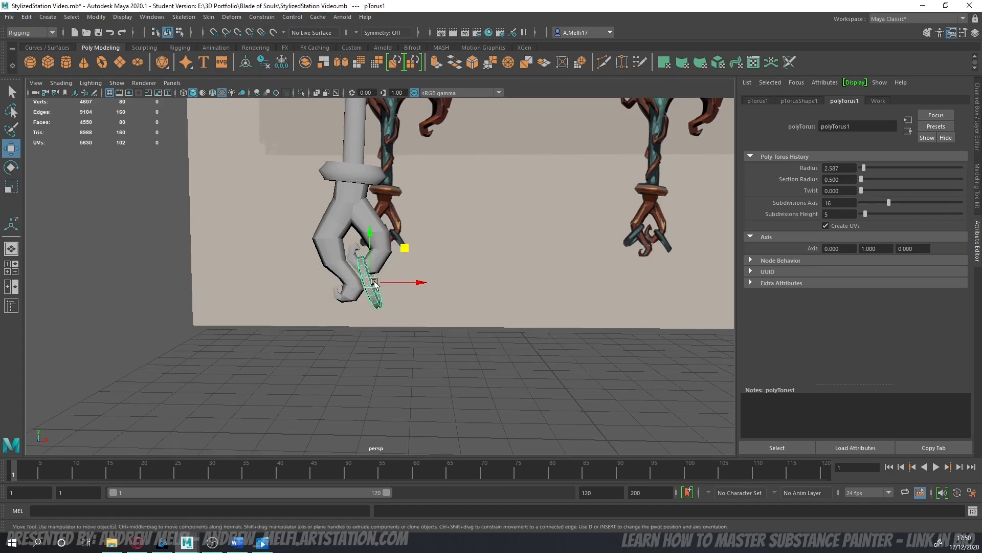
- In the front view, tilt, move and scale the torus onto the reference's right band, at about 0.178 × 0.210 × 0.178 scale
{"action": "key", "text": "space"}
{"action": "key", "text": "space"}
{"action": "scroll", "coordinate": [388, 366], "scroll_direction": "down", "scroll_amount": 10}
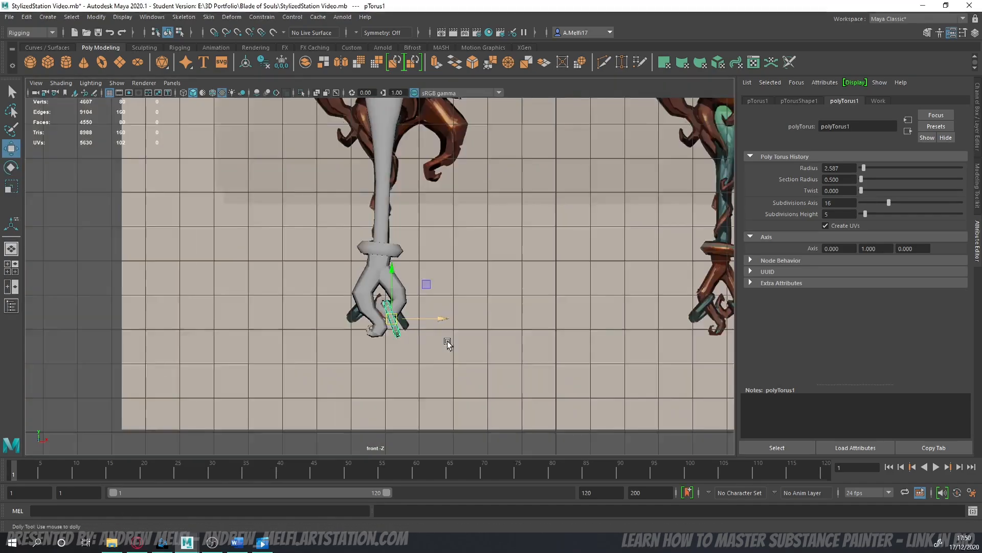
{"action": "middle_click_drag", "start_coordinate": [447, 342], "coordinate": [424, 308], "text": "alt"}
{"action": "scroll", "coordinate": [433, 300], "scroll_direction": "up", "scroll_amount": 6}
{"action": "key", "text": "e"}
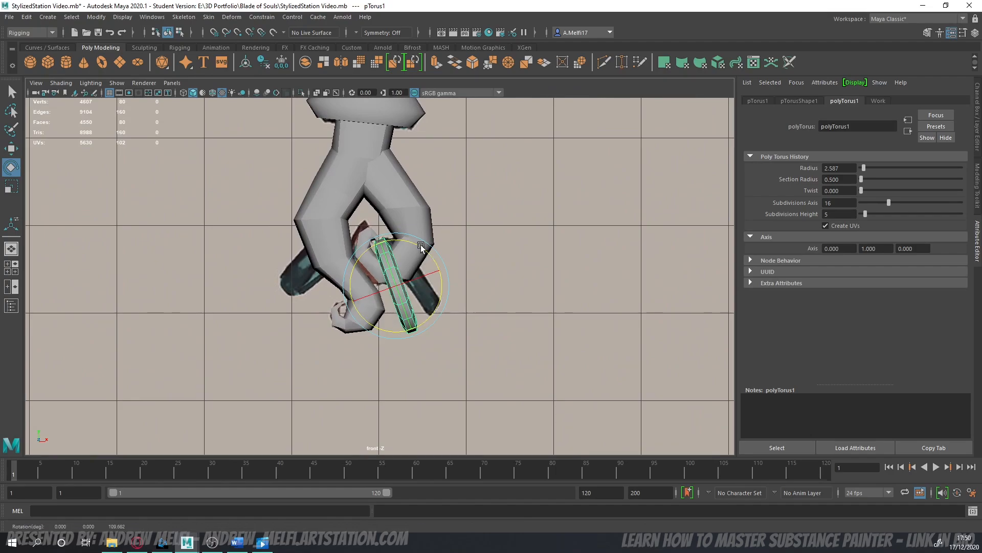
{"action": "left_click_drag", "start_coordinate": [421, 246], "coordinate": [408, 243]}
{"action": "key", "text": "w"}
{"action": "left_click_drag", "start_coordinate": [397, 284], "coordinate": [370, 299]}
{"action": "key", "text": "r"}
{"action": "key", "text": "w"}
{"action": "key", "text": "e"}
{"action": "key", "text": "r"}
{"action": "left_click_drag", "start_coordinate": [411, 273], "coordinate": [408, 272]}
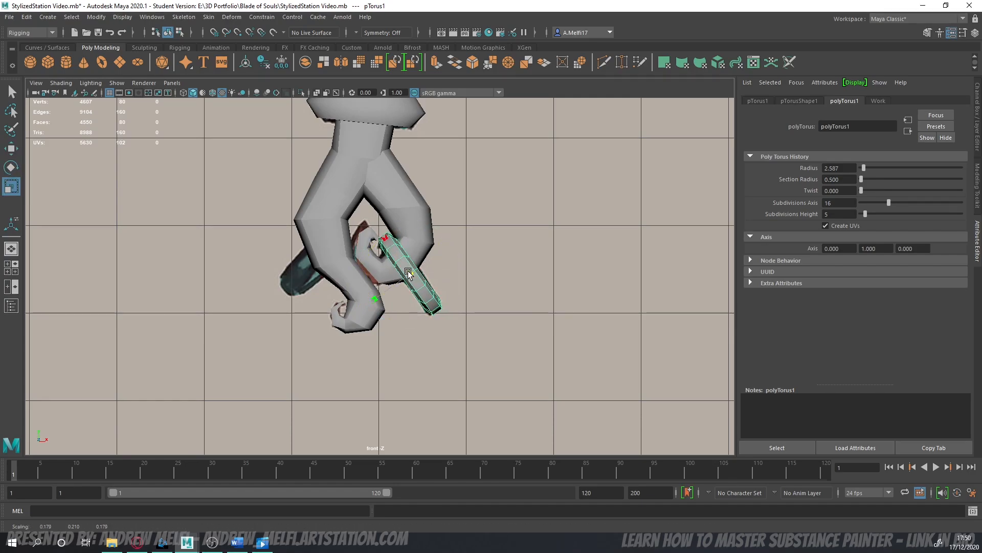
- Duplicate the ring, rotate it to the opposite diagonal, widen its band and place it around the left prong
{"action": "mouse_move", "coordinate": [411, 275]}
{"action": "middle_mouse_down", "text": "alt"}
{"action": "mouse_move", "coordinate": [434, 284]}
{"action": "mouse_move", "coordinate": [425, 285]}
{"action": "middle_mouse_up", "text": "alt"}
{"action": "key", "text": "ctrl+d"}
{"action": "key", "text": "w"}
{"action": "key", "text": "e"}
{"action": "left_click_drag", "start_coordinate": [424, 283], "coordinate": [410, 322]}
{"action": "key", "text": "r"}
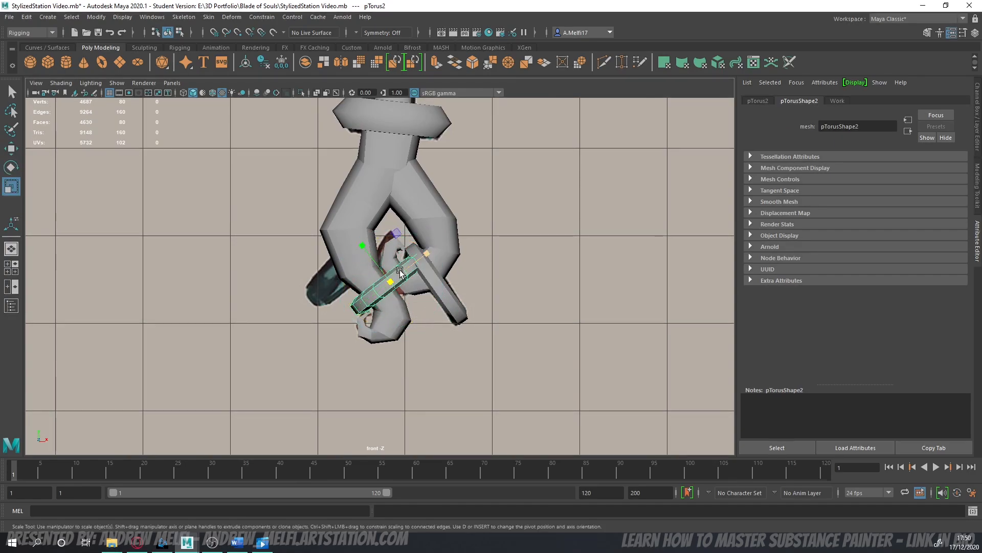
{"action": "left_click_drag", "start_coordinate": [366, 252], "coordinate": [347, 231]}
{"action": "key", "text": "w"}
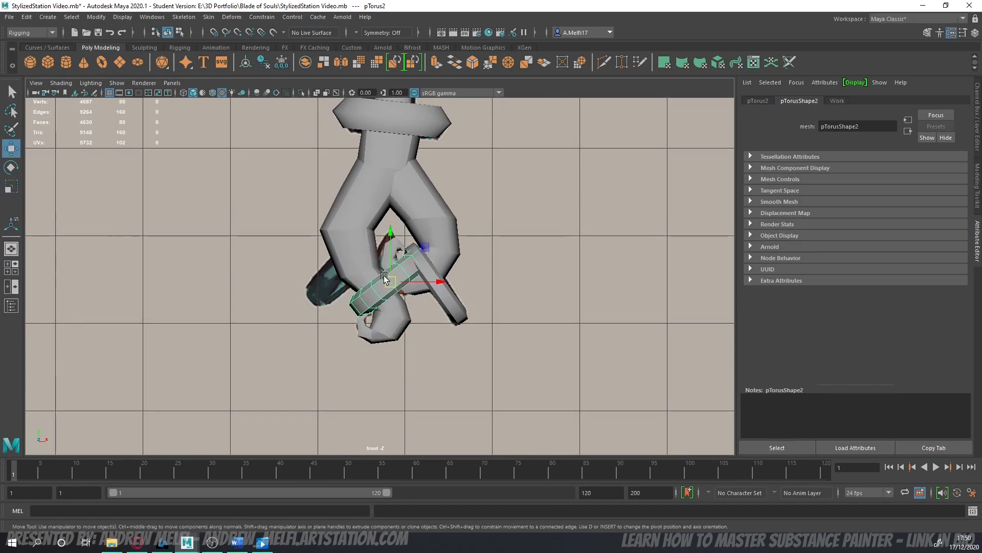
{"action": "left_click_drag", "start_coordinate": [390, 281], "coordinate": [349, 261]}
- Examine how both rings sit on the prongs in the front and perspective views
{"action": "left_click", "coordinate": [407, 288]}
{"action": "middle_click_drag", "start_coordinate": [418, 313], "coordinate": [426, 323], "text": "alt"}
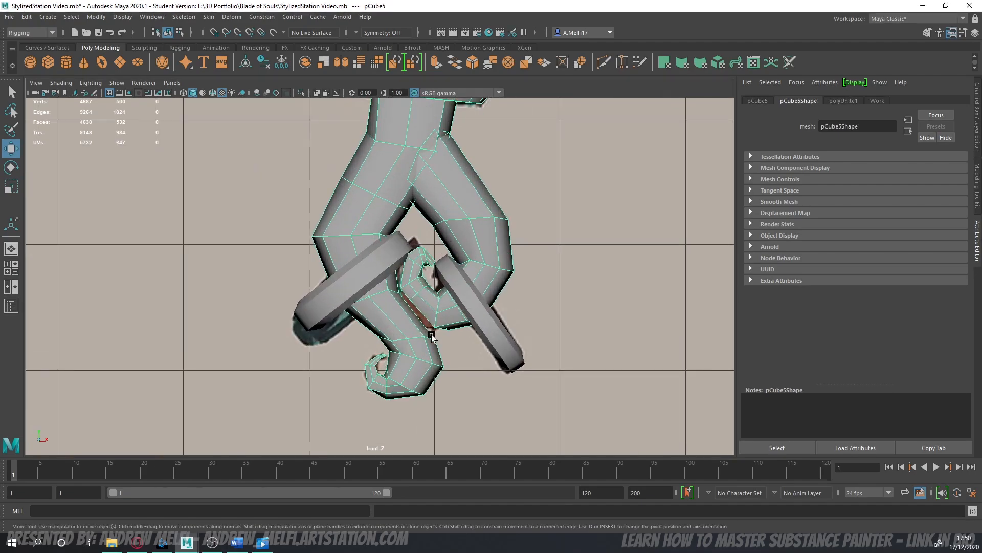
{"action": "left_click", "coordinate": [372, 260]}
{"action": "scroll", "coordinate": [373, 328], "scroll_direction": "down", "scroll_amount": 5}
{"action": "key", "text": "space"}
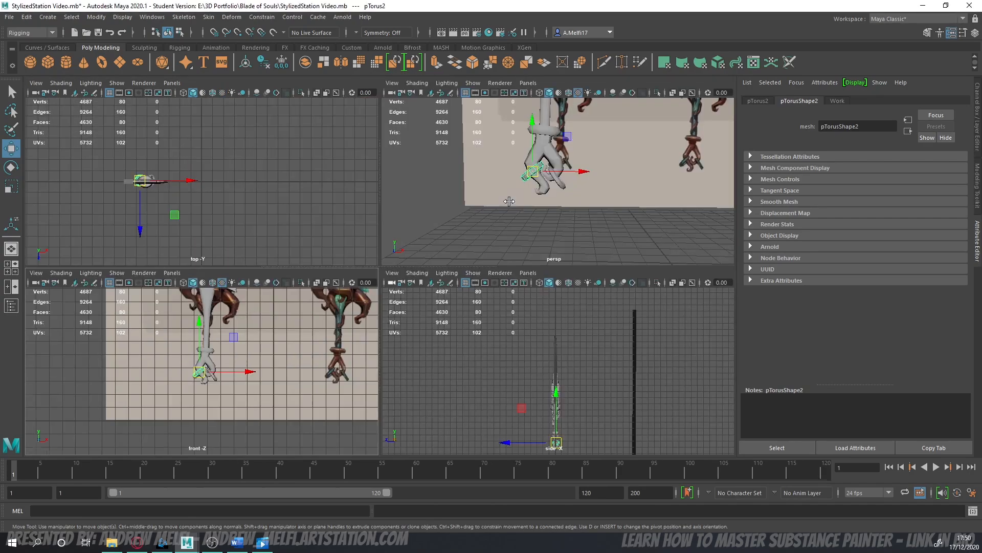
{"action": "key", "text": "space"}
{"action": "left_click", "coordinate": [977, 184]}
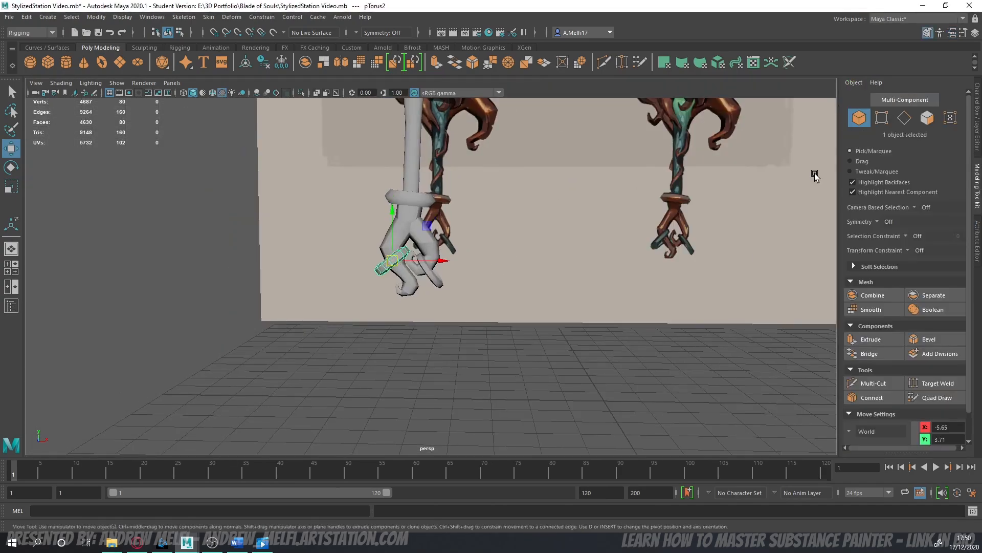
{"action": "left_click", "coordinate": [461, 351]}
- Scale the left prong's ring slightly narrower from front to back
{"action": "left_click_drag", "start_coordinate": [460, 351], "coordinate": [587, 362], "text": "alt"}
{"action": "scroll", "coordinate": [583, 335], "scroll_direction": "up", "scroll_amount": 5}
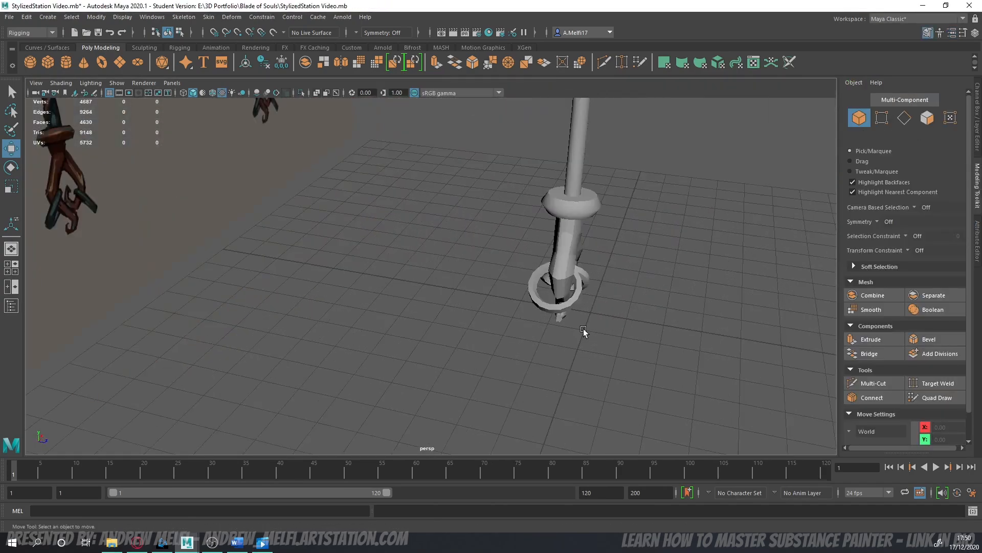
{"action": "middle_click_drag", "start_coordinate": [583, 332], "coordinate": [502, 313], "text": "alt"}
{"action": "left_click", "coordinate": [481, 280]}
{"action": "scroll", "coordinate": [523, 312], "scroll_direction": "up", "scroll_amount": 4}
{"action": "left_click", "coordinate": [505, 312]}
{"action": "left_click_drag", "start_coordinate": [504, 312], "coordinate": [545, 307], "text": "alt"}
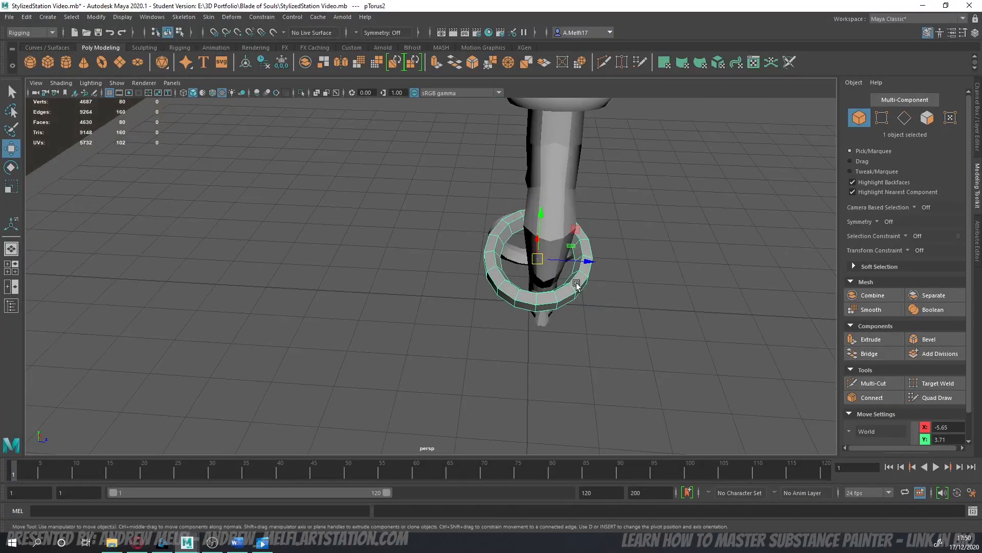
{"action": "key", "text": "r"}
{"action": "left_click_drag", "start_coordinate": [586, 261], "coordinate": [578, 262]}
{"action": "key", "text": "w"}
- Rescale the right prong's ring from front to back to fit around the prong
{"action": "left_click_drag", "start_coordinate": [634, 313], "coordinate": [317, 287], "text": "alt"}
{"action": "left_click", "coordinate": [362, 289]}
{"action": "key", "text": "r"}
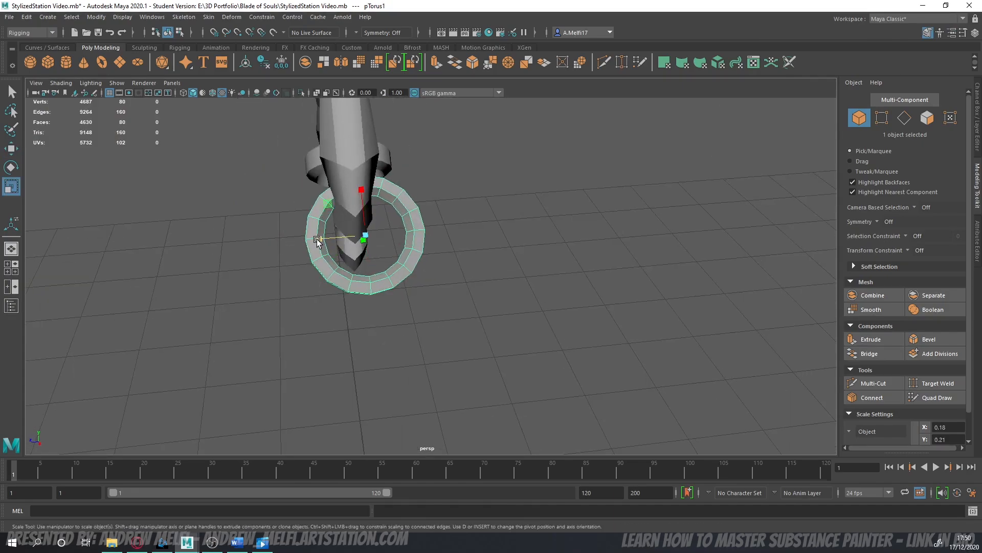
{"action": "left_click_drag", "start_coordinate": [314, 239], "coordinate": [423, 221]}
{"action": "key", "text": "w"}
- Adjust the left ring's scale and nudge it on its prong to about X -5.63, Y 3.70
{"action": "left_click_drag", "start_coordinate": [316, 291], "coordinate": [339, 245], "text": "alt"}
{"action": "left_click", "coordinate": [298, 212]}
{"action": "left_click_drag", "start_coordinate": [299, 213], "coordinate": [320, 185], "text": "alt"}
{"action": "key", "text": "r"}
{"action": "key", "text": "w"}
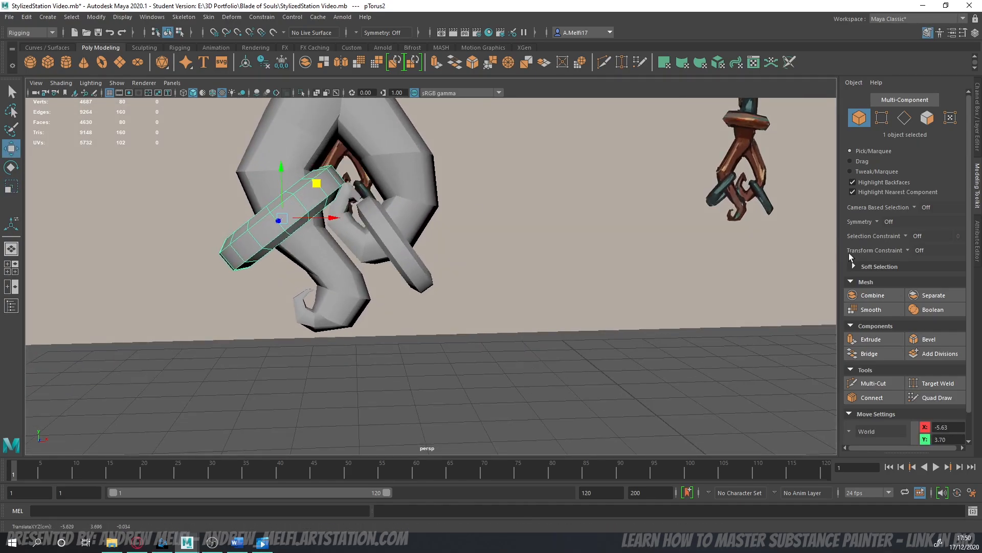
{"action": "key", "text": "ctrl+a"}
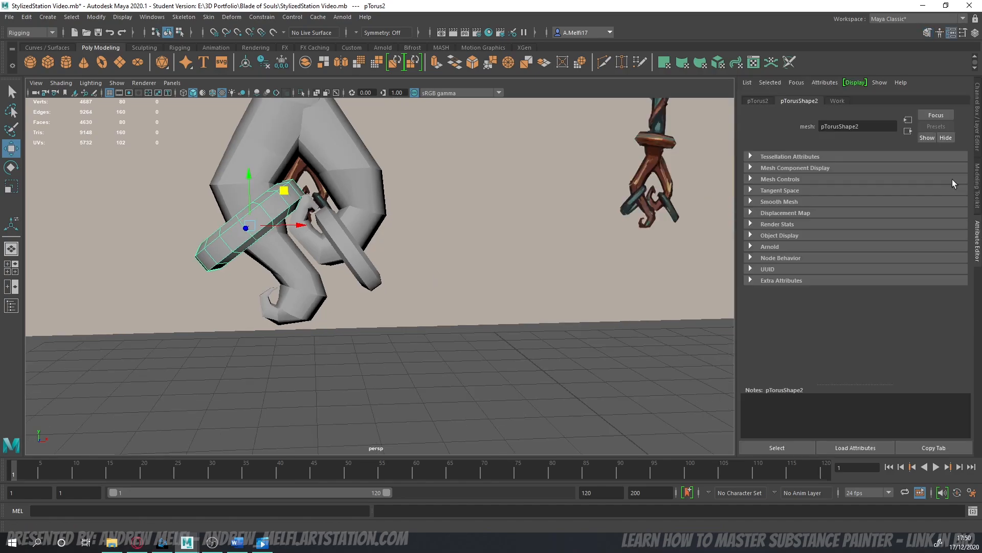
{"action": "left_click", "coordinate": [760, 101]}
{"action": "left_click", "coordinate": [839, 101]}
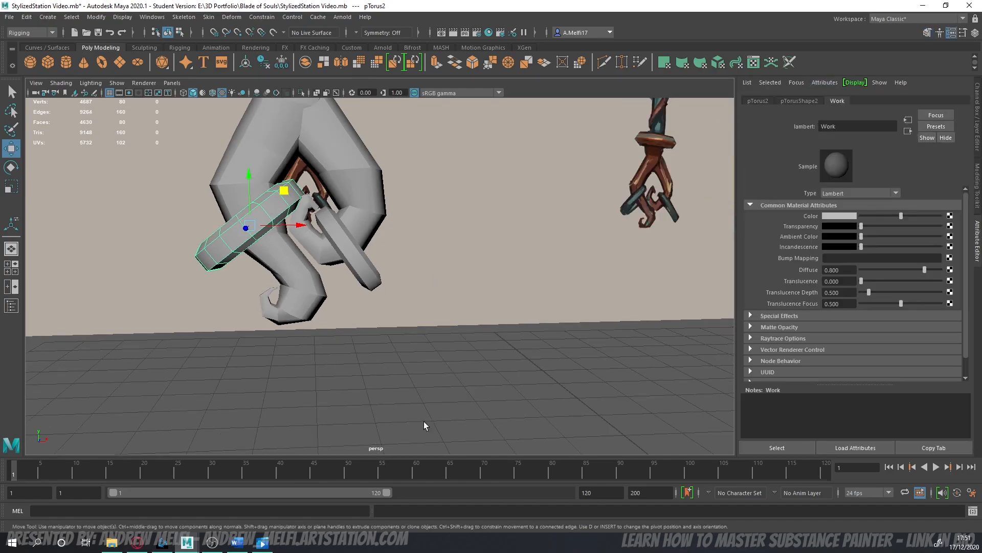
{"action": "left_click", "coordinate": [979, 185]}
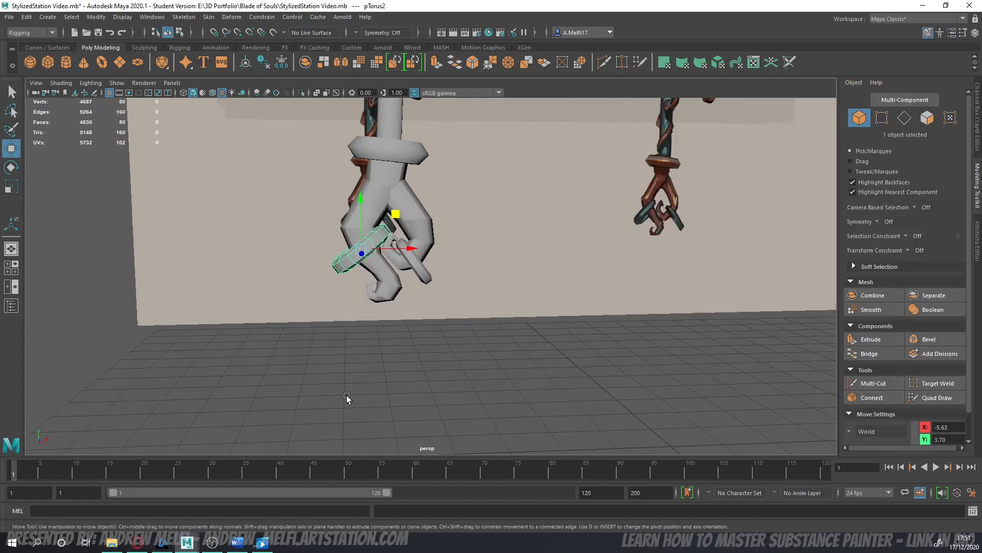
- Combine both prong rings with the sword's handle mesh into one object
{"action": "left_click", "coordinate": [347, 399]}
{"action": "scroll", "coordinate": [348, 398], "scroll_direction": "down", "scroll_amount": 4}
{"action": "mouse_move", "coordinate": [361, 394]}
{"action": "left_mouse_down", "text": "alt"}
{"action": "mouse_move", "coordinate": [339, 398]}
{"action": "mouse_move", "coordinate": [386, 375]}
{"action": "mouse_move", "coordinate": [358, 390]}
{"action": "left_mouse_up", "text": "alt"}
{"action": "scroll", "coordinate": [373, 379], "scroll_direction": "down", "scroll_amount": 5}
{"action": "scroll", "coordinate": [428, 364], "scroll_direction": "up", "scroll_amount": 5}
{"action": "left_click_drag", "start_coordinate": [428, 365], "coordinate": [441, 321], "text": "alt"}
{"action": "scroll", "coordinate": [394, 354], "scroll_direction": "down", "scroll_amount": 4}
{"action": "left_click", "coordinate": [438, 302]}
{"action": "left_click", "coordinate": [434, 304], "text": "shift"}
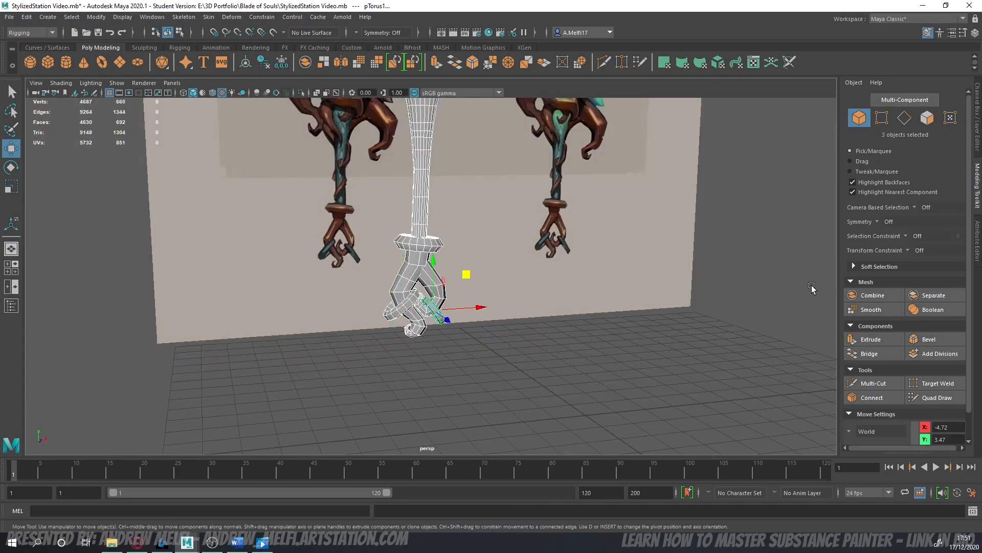
{"action": "left_click", "coordinate": [872, 295]}
- Delete all construction history in the scene and freeze the combined handle mesh's transformations
{"action": "left_click", "coordinate": [26, 17]}
{"action": "mouse_move", "coordinate": [60, 148]}
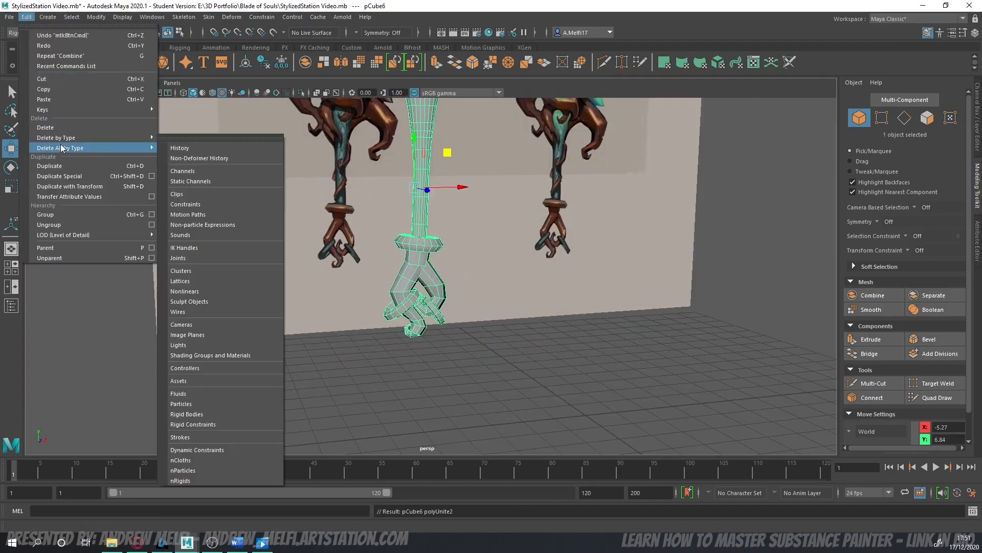
{"action": "left_click", "coordinate": [179, 148]}
{"action": "left_click", "coordinate": [96, 17]}
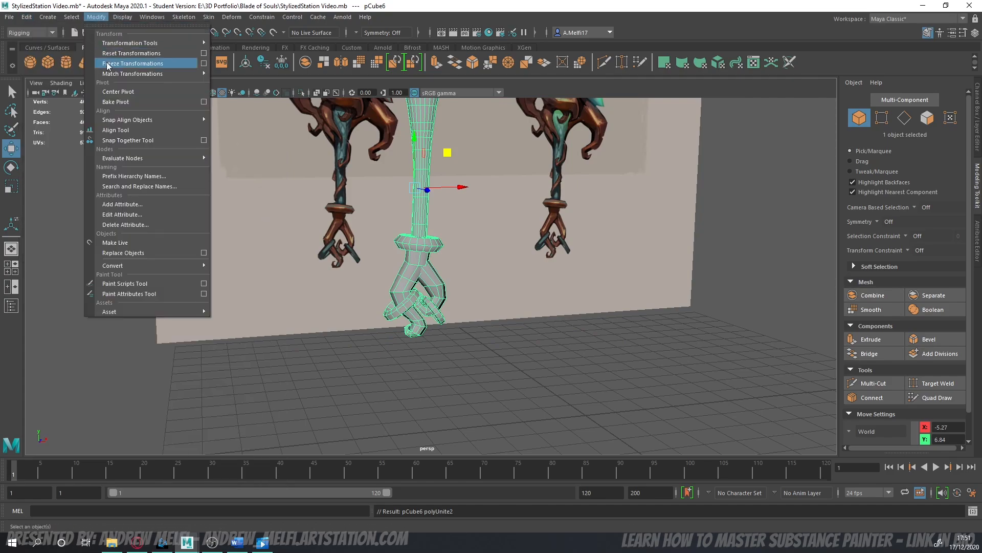
{"action": "left_click", "coordinate": [108, 66]}
- Center the combined handle mesh's pivot, return to object selection and deselect the mesh
{"action": "left_click_drag", "start_coordinate": [391, 322], "coordinate": [330, 335], "text": "alt"}
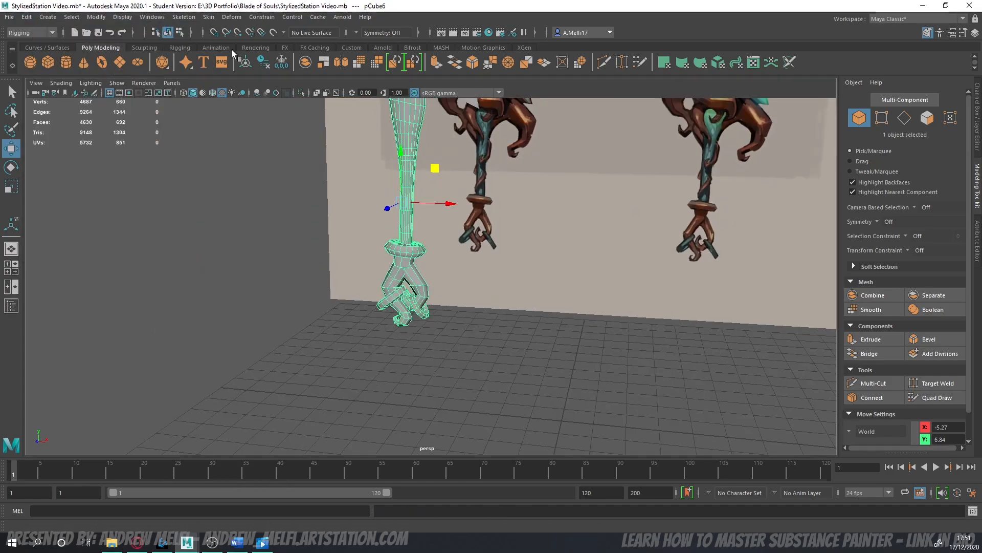
{"action": "left_click", "coordinate": [125, 17]}
{"action": "left_click", "coordinate": [122, 17]}
{"action": "left_click", "coordinate": [96, 17]}
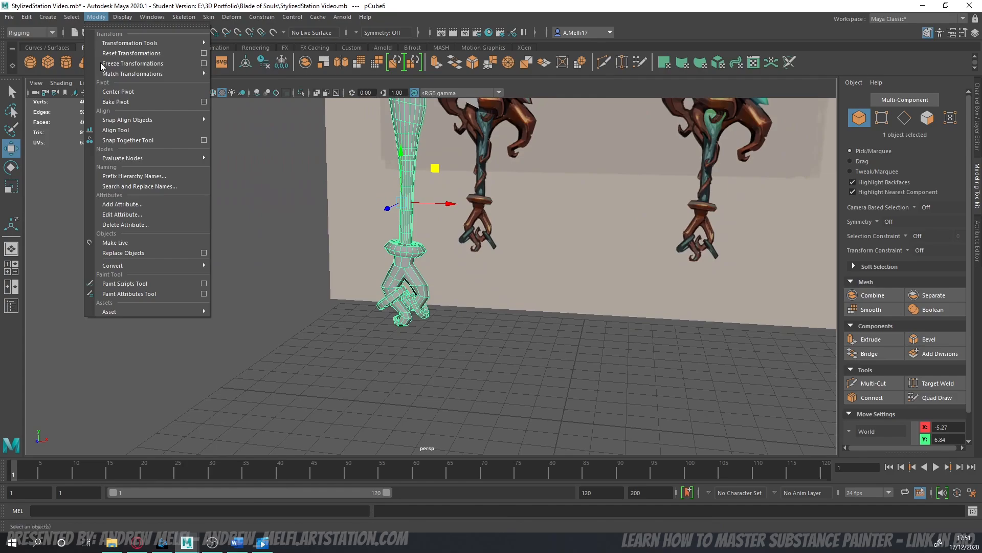
{"action": "left_click", "coordinate": [111, 92]}
{"action": "left_click", "coordinate": [881, 100]}
{"action": "scroll", "coordinate": [485, 365], "scroll_direction": "down", "scroll_amount": 1}
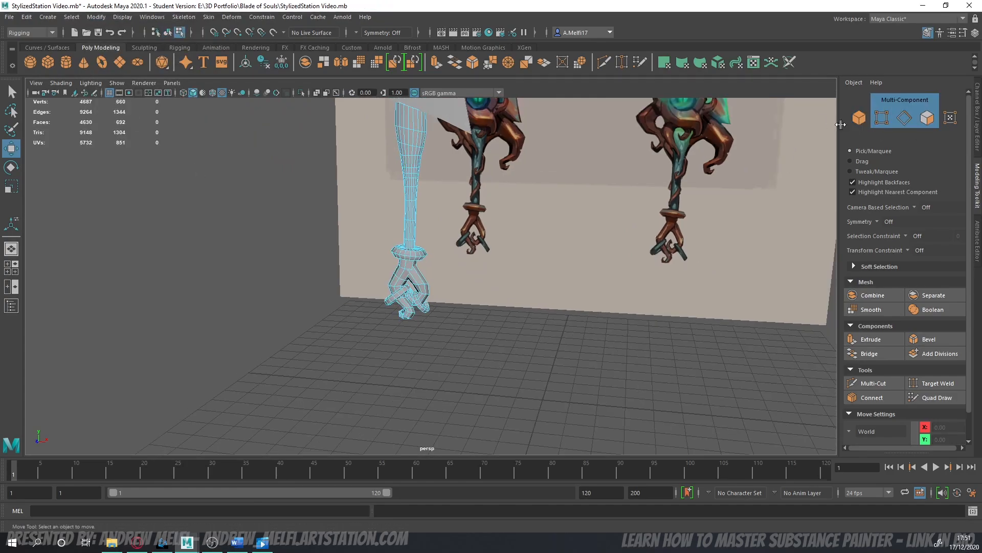
{"action": "left_click", "coordinate": [859, 118]}
{"action": "left_click", "coordinate": [409, 358]}
- Examine the whole blade and handle against the concept reference from several angles in the perspective view
{"action": "scroll", "coordinate": [408, 357], "scroll_direction": "down", "scroll_amount": 2}
{"action": "middle_click_drag", "start_coordinate": [406, 353], "coordinate": [405, 387], "text": "alt"}
{"action": "left_click_drag", "start_coordinate": [405, 385], "coordinate": [472, 388], "text": "alt"}
{"action": "scroll", "coordinate": [424, 378], "scroll_direction": "down", "scroll_amount": 2}
{"action": "left_click", "coordinate": [433, 212]}
{"action": "left_click", "coordinate": [430, 258]}
{"action": "scroll", "coordinate": [463, 339], "scroll_direction": "up", "scroll_amount": 3}
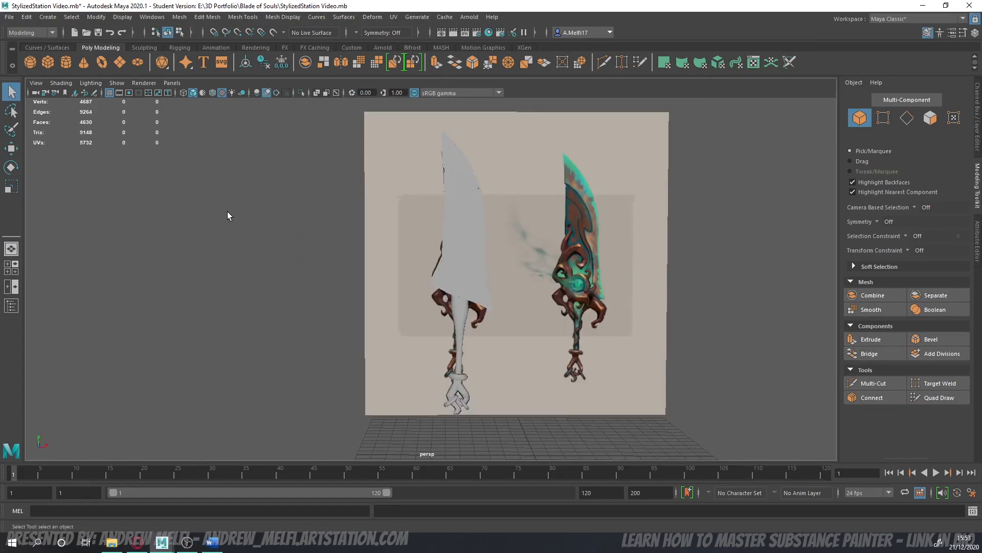
{"action": "left_click_drag", "start_coordinate": [228, 210], "coordinate": [230, 212], "text": "alt"}
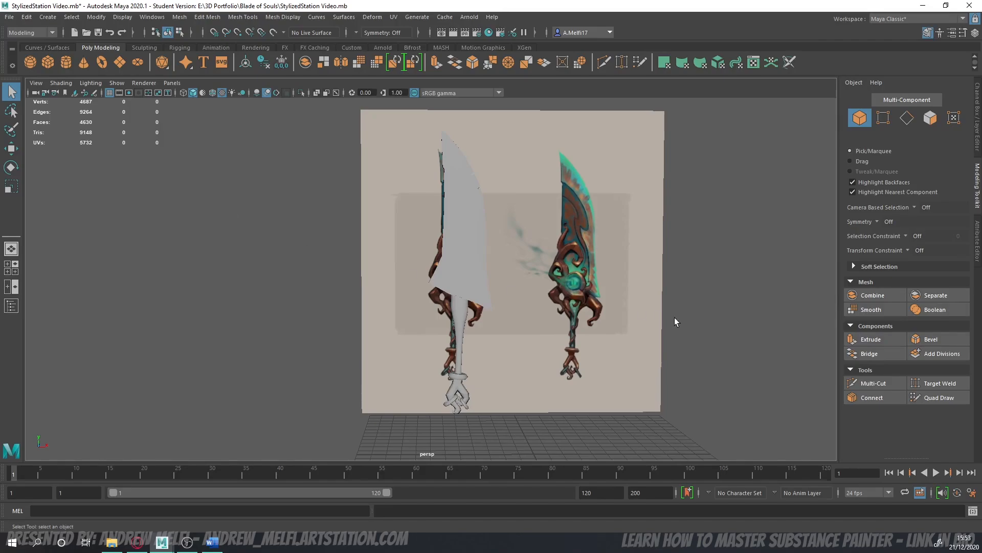
{"action": "left_click_drag", "start_coordinate": [283, 284], "coordinate": [292, 287], "text": "alt"}
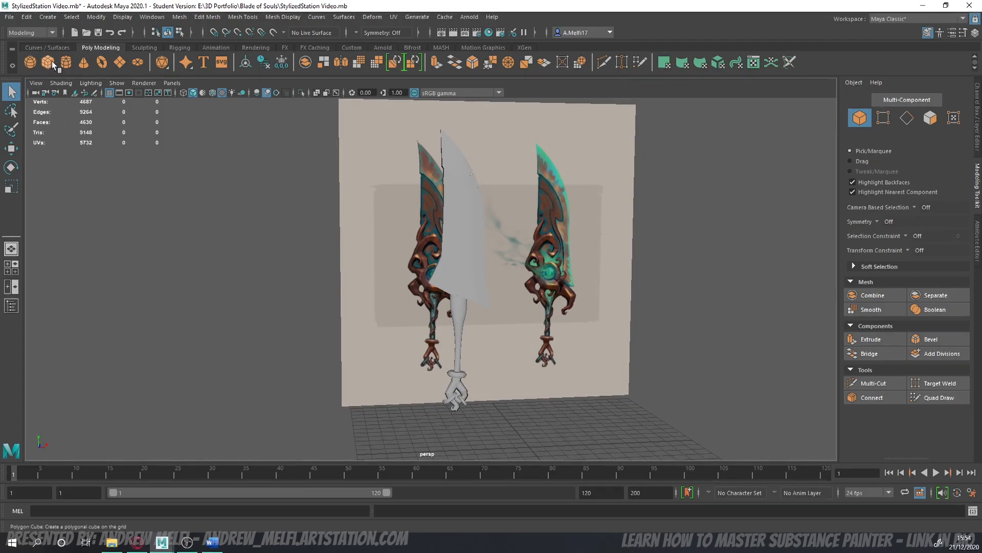
{"action": "left_click_drag", "start_coordinate": [296, 201], "coordinate": [268, 195], "text": "alt"}
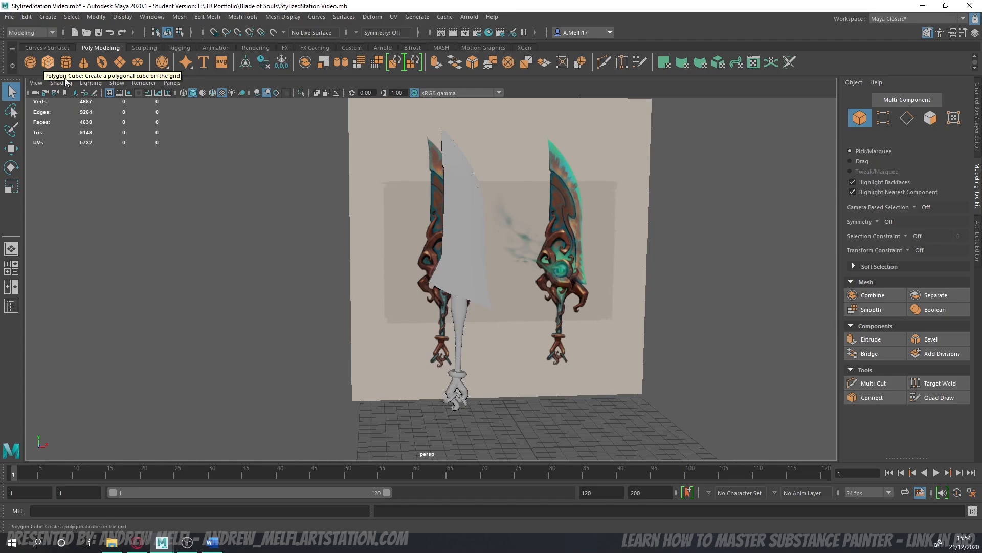
{"action": "left_click_drag", "start_coordinate": [239, 215], "coordinate": [243, 215], "text": "alt"}
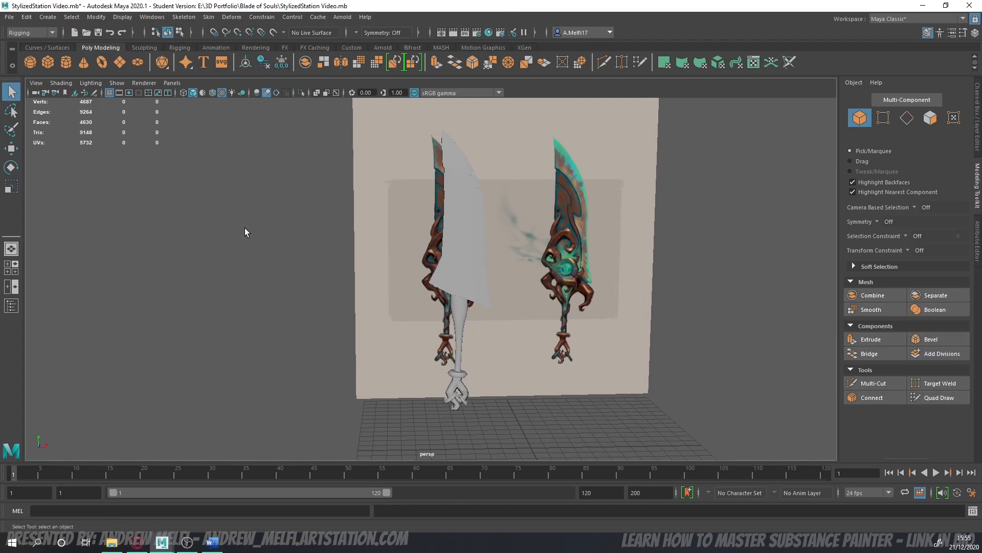
{"action": "left_click_drag", "start_coordinate": [245, 228], "coordinate": [244, 228], "text": "alt"}
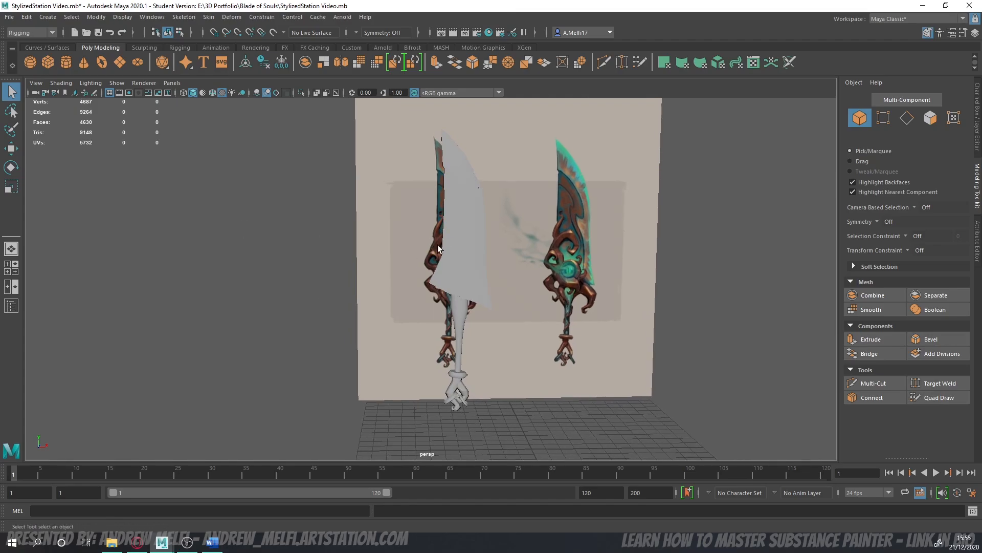
{"action": "scroll", "coordinate": [297, 284], "scroll_direction": "up", "scroll_amount": 4}
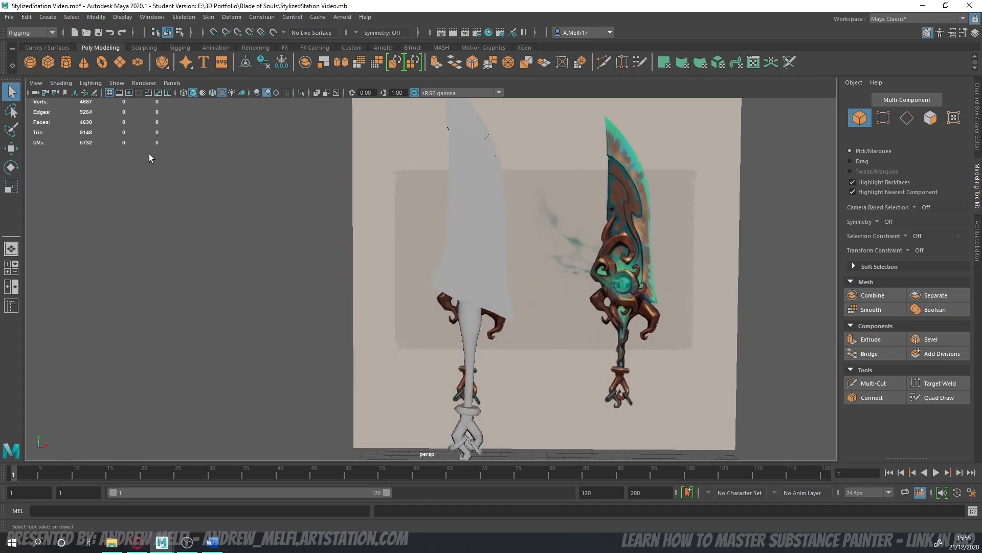
- Create a polygon cube and place it over the blade's lower left edge in the front view, at about X -6.28, Y 12.85
{"action": "key", "text": "space"}
{"action": "key", "text": "space"}
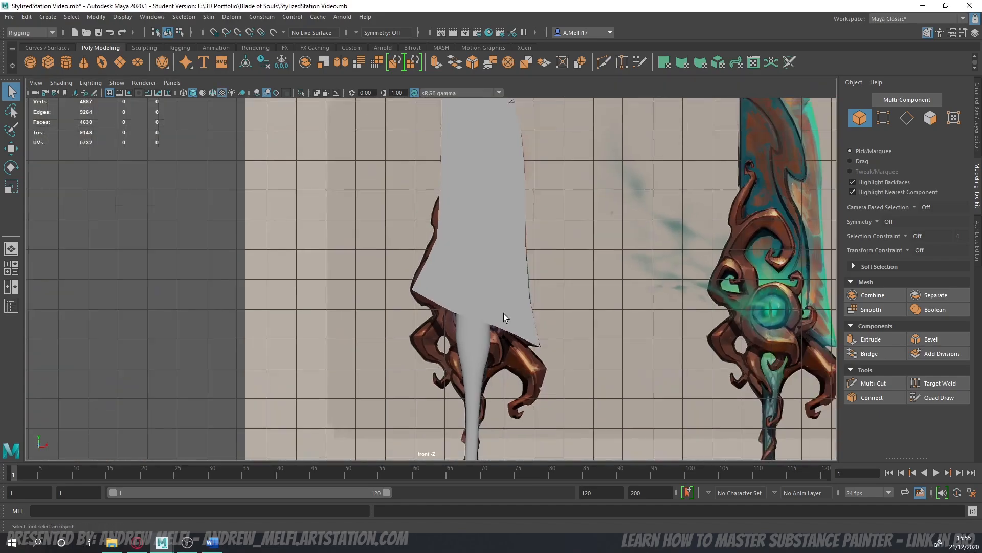
{"action": "middle_click_drag", "start_coordinate": [503, 313], "coordinate": [499, 304], "text": "alt"}
{"action": "scroll", "coordinate": [471, 262], "scroll_direction": "down", "scroll_amount": 3}
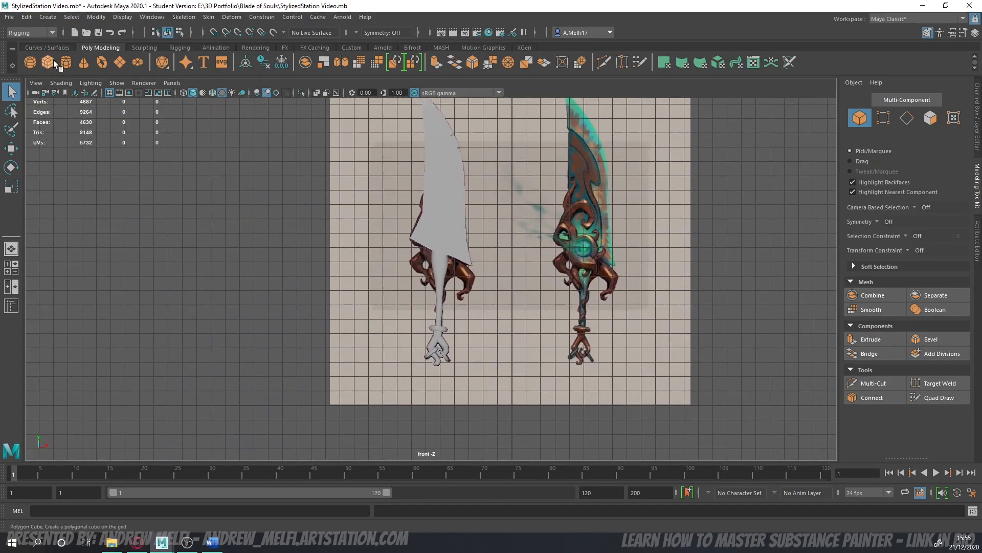
{"action": "key", "text": "w"}
{"action": "left_click_drag", "start_coordinate": [509, 400], "coordinate": [422, 221]}
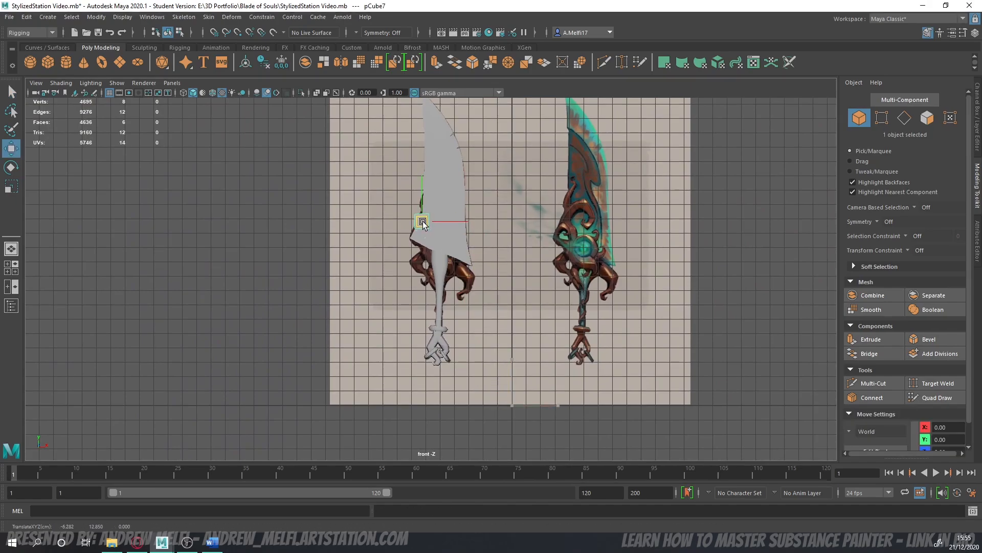
- Assign the existing Work material to the new cube and raise the material's transparency to reveal the reference artwork behind the mesh
{"action": "right_click", "coordinate": [423, 222]}
{"action": "mouse_move", "coordinate": [460, 506]}
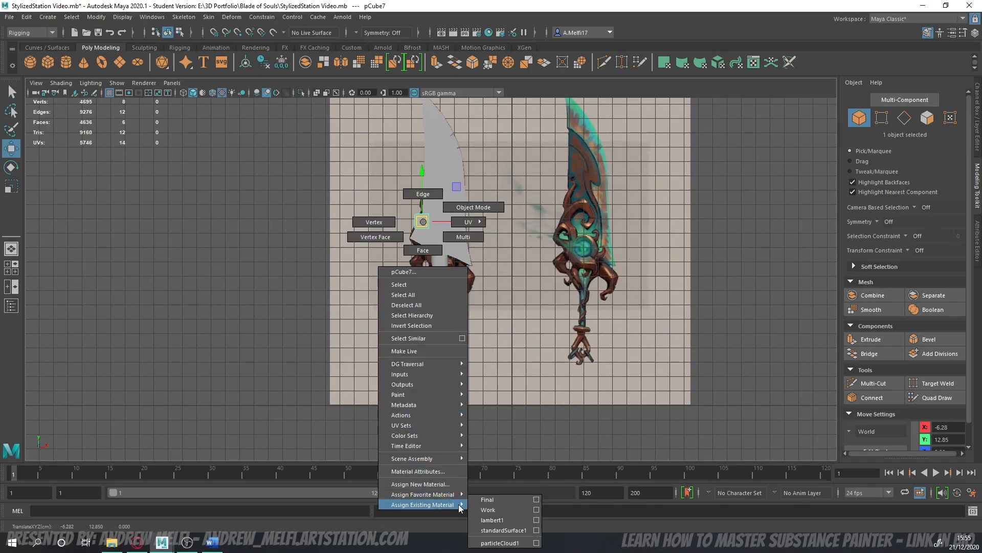
{"action": "left_click", "coordinate": [489, 509]}
{"action": "key", "text": "f"}
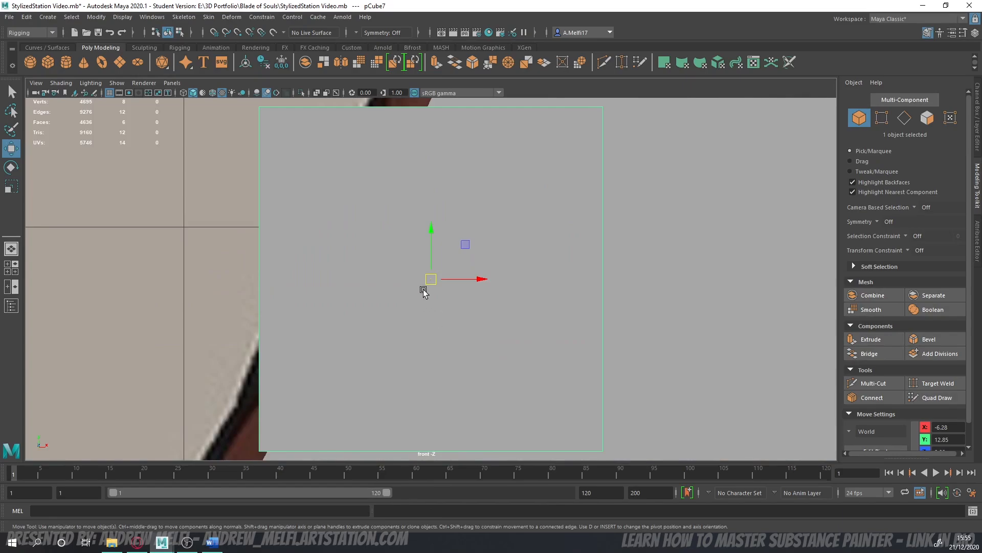
{"action": "scroll", "coordinate": [423, 292], "scroll_direction": "down", "scroll_amount": 6}
{"action": "left_click", "coordinate": [979, 239]}
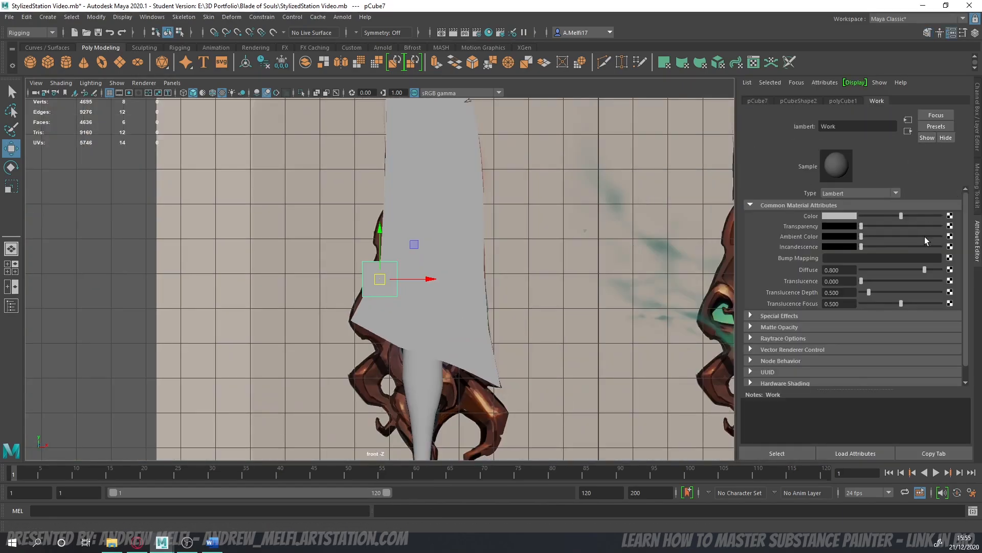
{"action": "left_click_drag", "start_coordinate": [862, 225], "coordinate": [926, 229]}
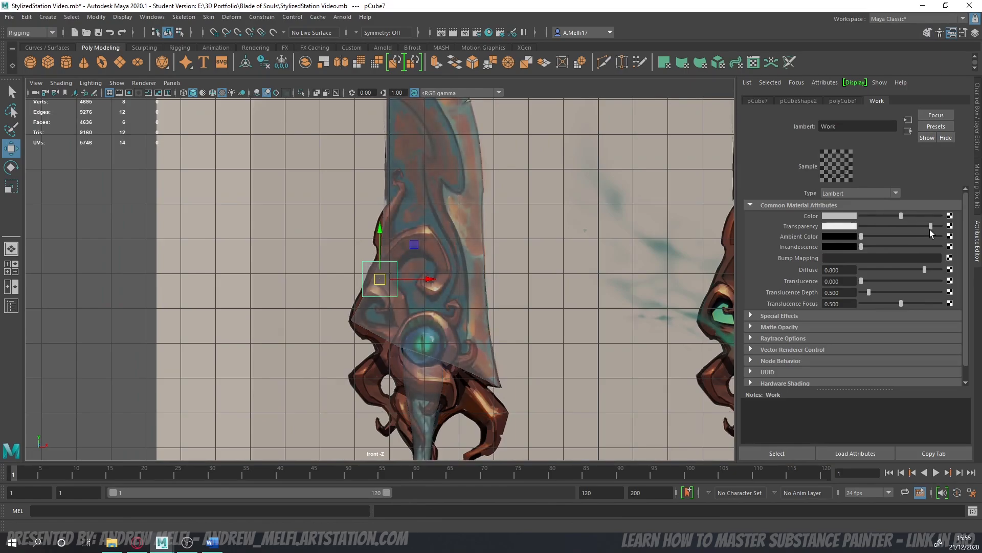
- Move the cube onto the guard's branch just above and left of the eye, and rotate it to follow the branch's slant
{"action": "scroll", "coordinate": [381, 280], "scroll_direction": "up", "scroll_amount": 5}
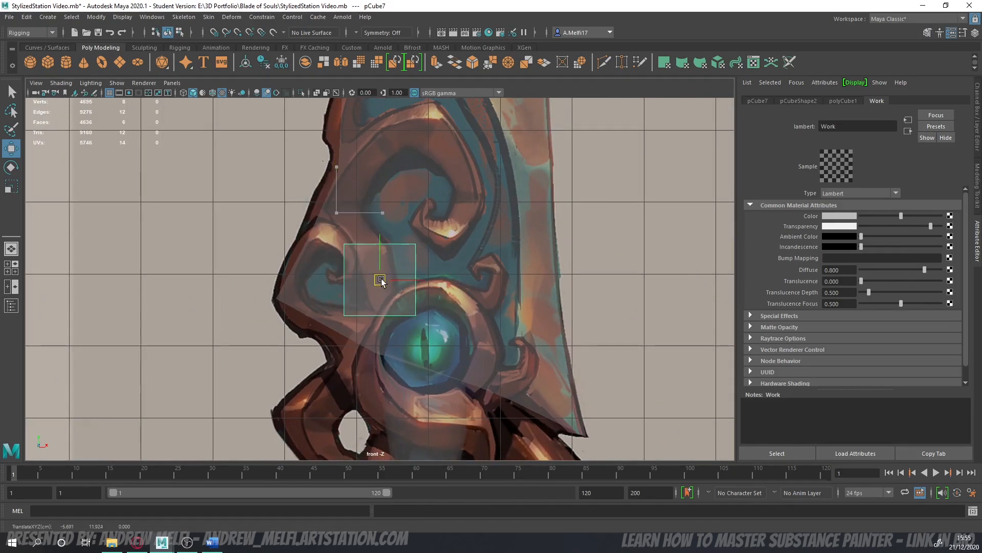
{"action": "key", "text": "e"}
{"action": "mouse_move", "coordinate": [415, 287]}
{"action": "left_mouse_down"}
{"action": "mouse_move", "coordinate": [405, 306]}
{"action": "mouse_move", "coordinate": [371, 281]}
{"action": "mouse_move", "coordinate": [359, 285]}
{"action": "mouse_move", "coordinate": [426, 278]}
{"action": "left_mouse_up"}
{"action": "key", "text": "r"}
{"action": "key", "text": "w"}
{"action": "key", "text": "e"}
{"action": "key", "text": "w"}
{"action": "scroll", "coordinate": [415, 320], "scroll_direction": "up", "scroll_amount": 5}
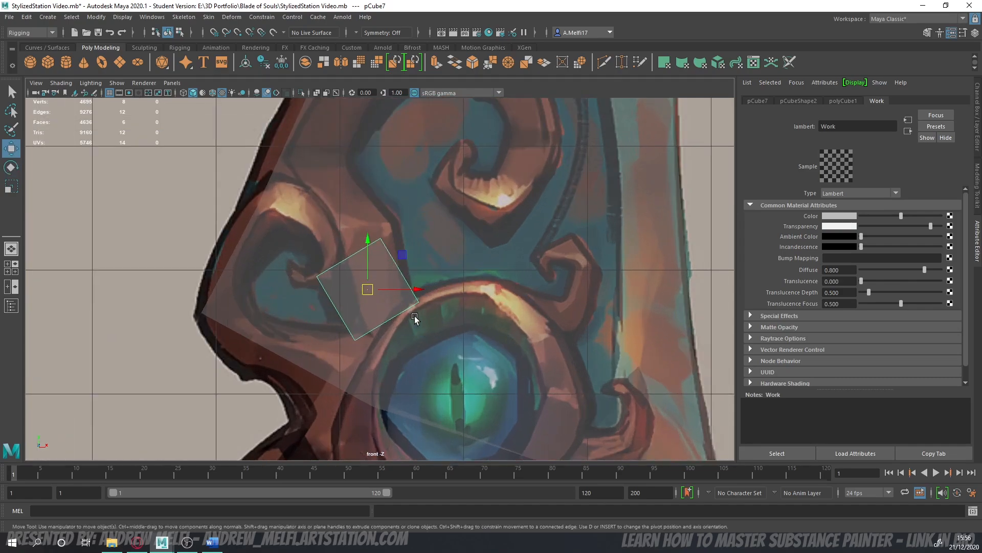
- Move the cube's four corner vertex pairs in the front view to match the outline of the painted branch beside the eye
{"action": "left_click", "coordinate": [977, 180]}
{"action": "left_click", "coordinate": [882, 118]}
{"action": "left_click", "coordinate": [474, 304]}
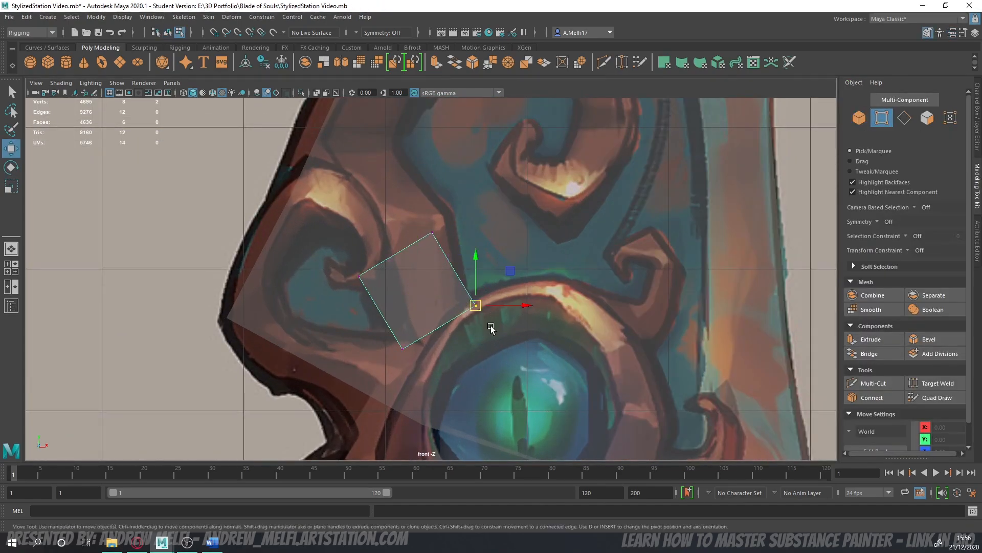
{"action": "left_click_drag", "start_coordinate": [475, 305], "coordinate": [465, 296]}
{"action": "left_click", "coordinate": [403, 348]}
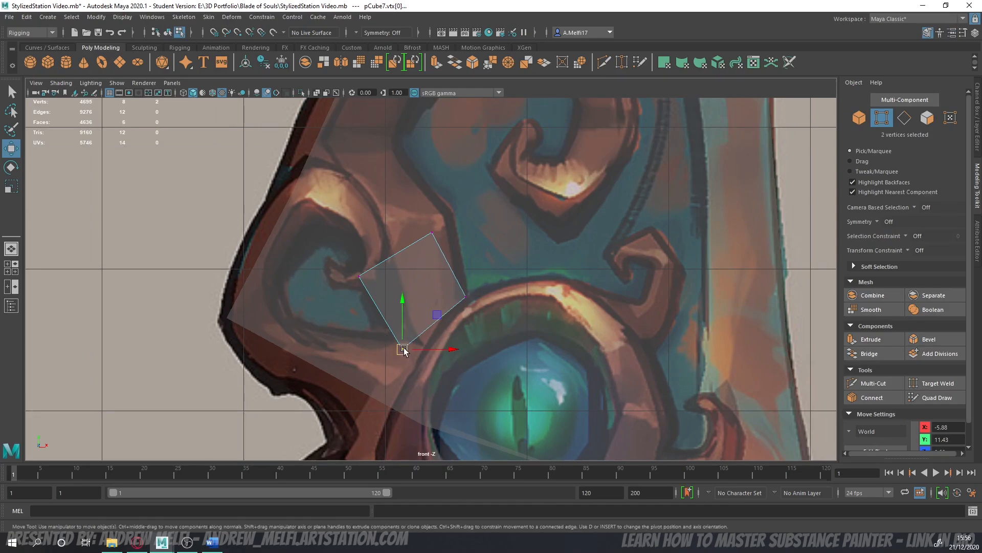
{"action": "left_click_drag", "start_coordinate": [403, 347], "coordinate": [427, 344]}
{"action": "left_click", "coordinate": [359, 276]}
{"action": "left_click_drag", "start_coordinate": [359, 276], "coordinate": [368, 286]}
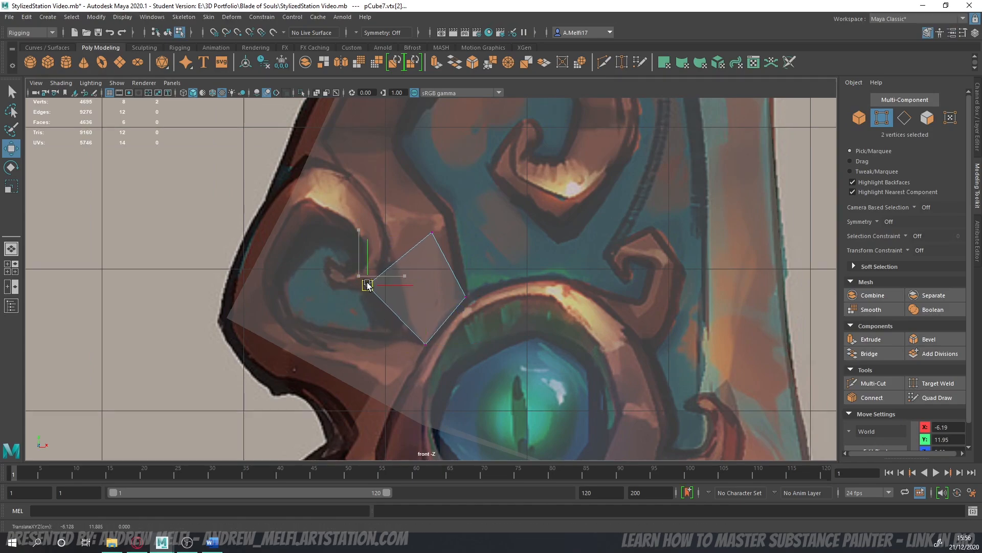
{"action": "left_click", "coordinate": [432, 234]}
{"action": "left_click_drag", "start_coordinate": [434, 234], "coordinate": [446, 234]}
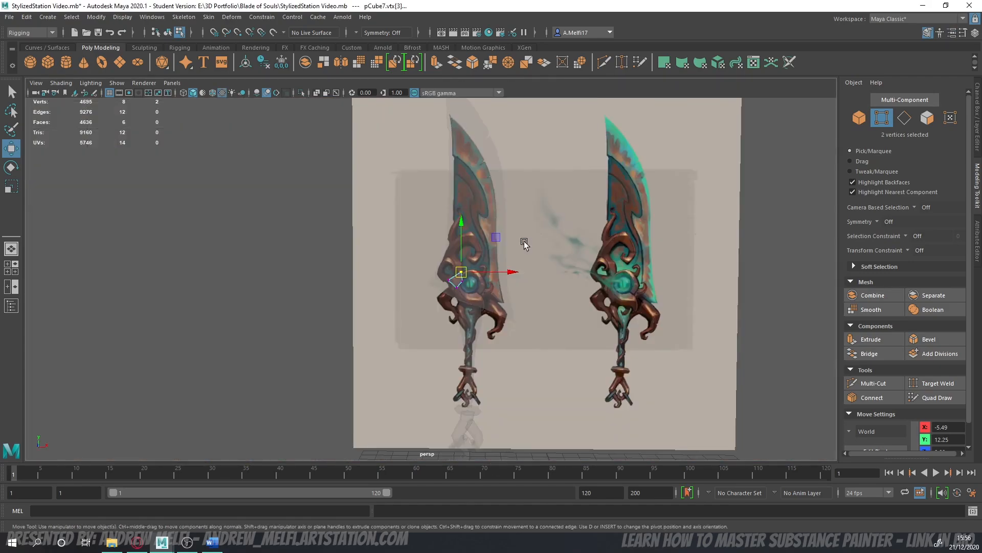
- Extrude the cube's upper face twice along the branch in the front view, ending at about X -6.25, Y 12.72
{"action": "left_click_drag", "start_coordinate": [519, 241], "coordinate": [643, 248], "text": "alt"}
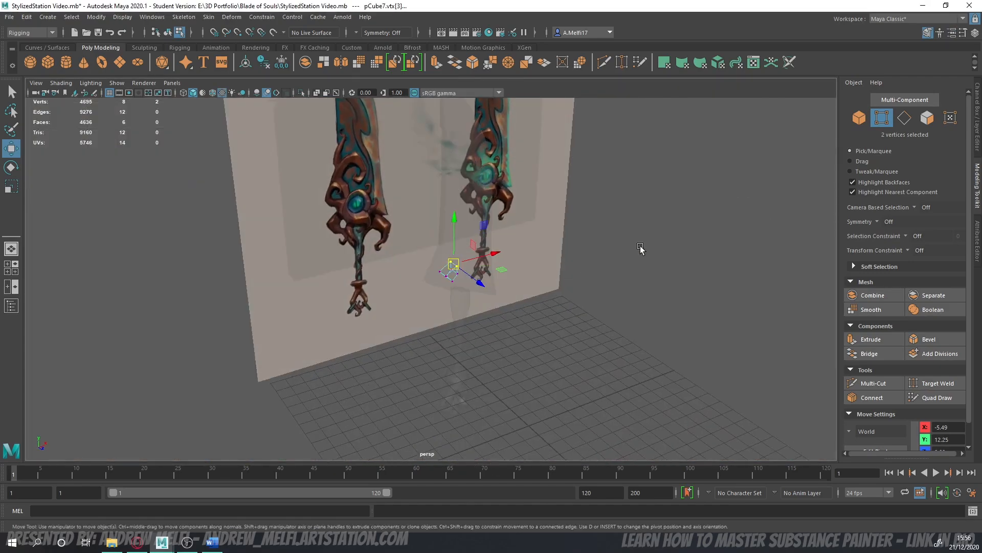
{"action": "left_click", "coordinate": [911, 117]}
{"action": "left_click", "coordinate": [931, 118]}
{"action": "scroll", "coordinate": [447, 240], "scroll_direction": "up", "scroll_amount": 3}
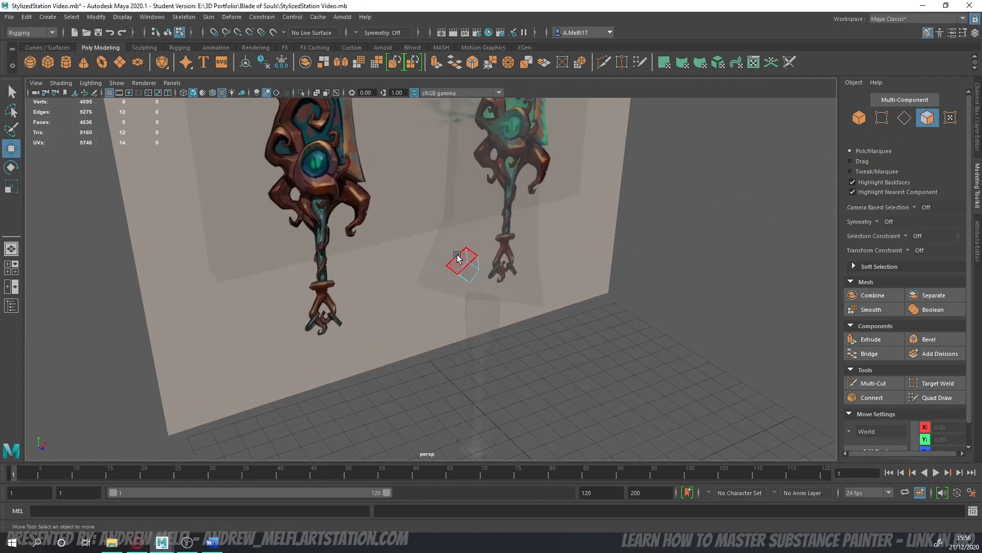
{"action": "left_click", "coordinate": [458, 259]}
{"action": "key", "text": "space"}
{"action": "left_click_drag", "start_coordinate": [412, 262], "coordinate": [351, 170], "text": "shift"}
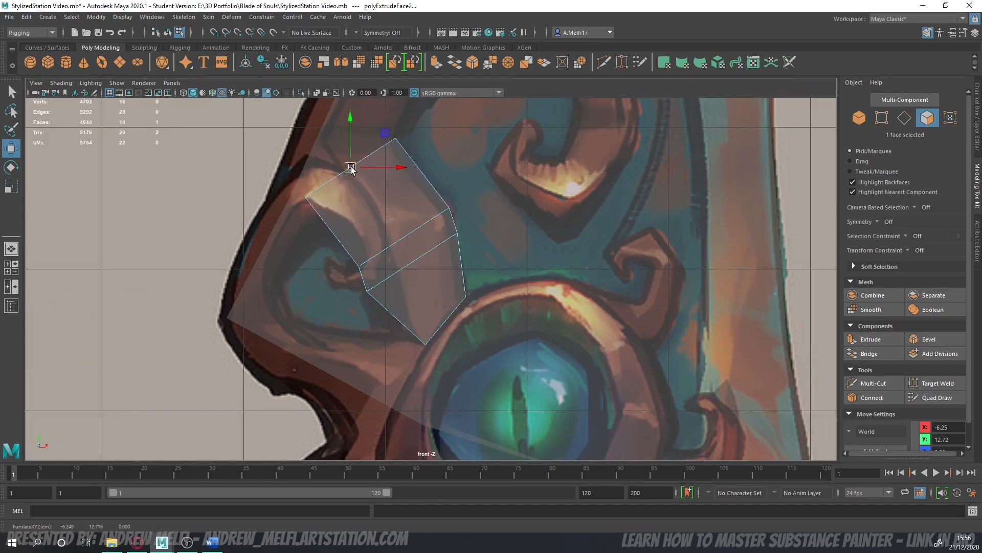
- Rotate the branch's end face, extrude another segment upward along the blade's left edge and angle its end toward the curl
{"action": "middle_click_drag", "start_coordinate": [351, 170], "coordinate": [367, 267], "text": "alt"}
{"action": "key", "text": "e"}
{"action": "left_click_drag", "start_coordinate": [415, 248], "coordinate": [428, 210]}
{"action": "key", "text": "w"}
{"action": "key", "text": "e"}
{"action": "key", "text": "w"}
{"action": "key", "text": "e"}
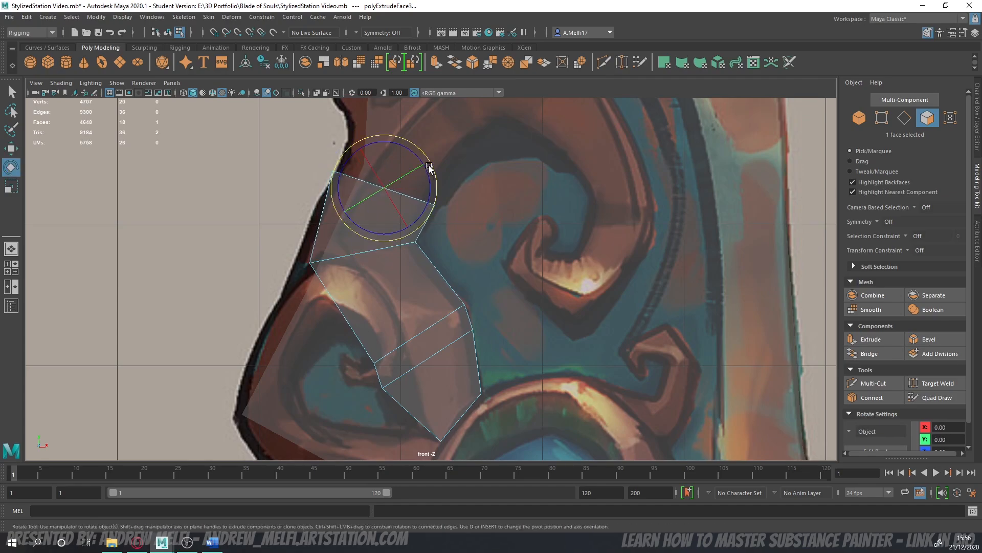
{"action": "mouse_move", "coordinate": [432, 165]}
{"action": "left_mouse_down"}
{"action": "mouse_move", "coordinate": [436, 177]}
{"action": "mouse_move", "coordinate": [428, 152]}
{"action": "mouse_move", "coordinate": [436, 128]}
{"action": "left_mouse_up"}
- Extrude two more segments around the upper curl, rotating the end faces along its curve, ending at about X -5.26, Y 13.96
{"action": "key", "text": "w"}
{"action": "middle_click_drag", "start_coordinate": [423, 172], "coordinate": [336, 255], "text": "alt"}
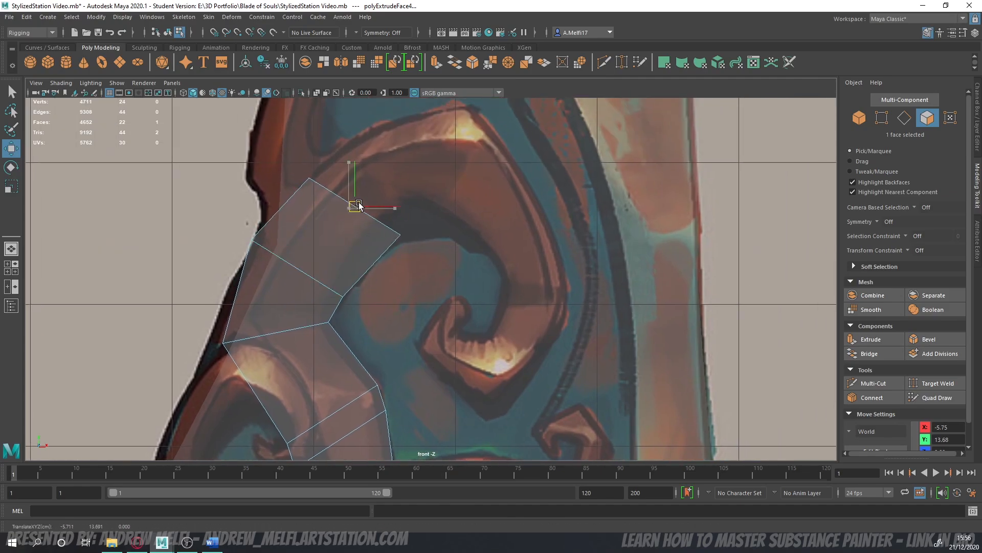
{"action": "key", "text": "e"}
{"action": "mouse_move", "coordinate": [405, 192]}
{"action": "left_mouse_down"}
{"action": "mouse_move", "coordinate": [406, 208]}
{"action": "mouse_move", "coordinate": [424, 169]}
{"action": "mouse_move", "coordinate": [467, 186]}
{"action": "mouse_move", "coordinate": [462, 203]}
{"action": "left_mouse_up"}
{"action": "key", "text": "w"}
{"action": "key", "text": "e"}
{"action": "key", "text": "w"}
{"action": "left_click", "coordinate": [421, 171]}
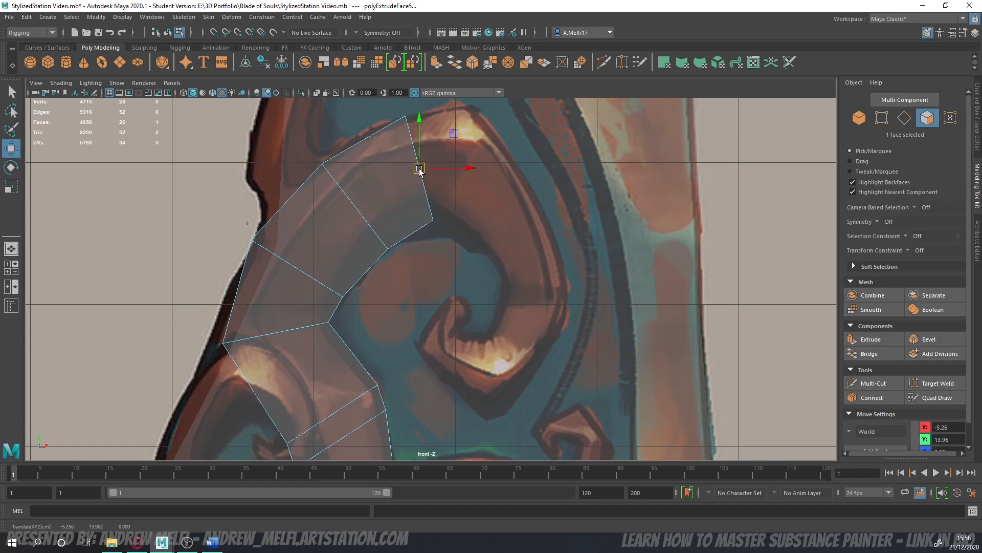
- Extrude two more segments over the top of the curl, rotating their end faces, ending at about X -4.60, Y 13.60
{"action": "left_click_drag", "start_coordinate": [419, 170], "coordinate": [520, 189], "text": "shift"}
{"action": "key", "text": "e"}
{"action": "key", "text": "w"}
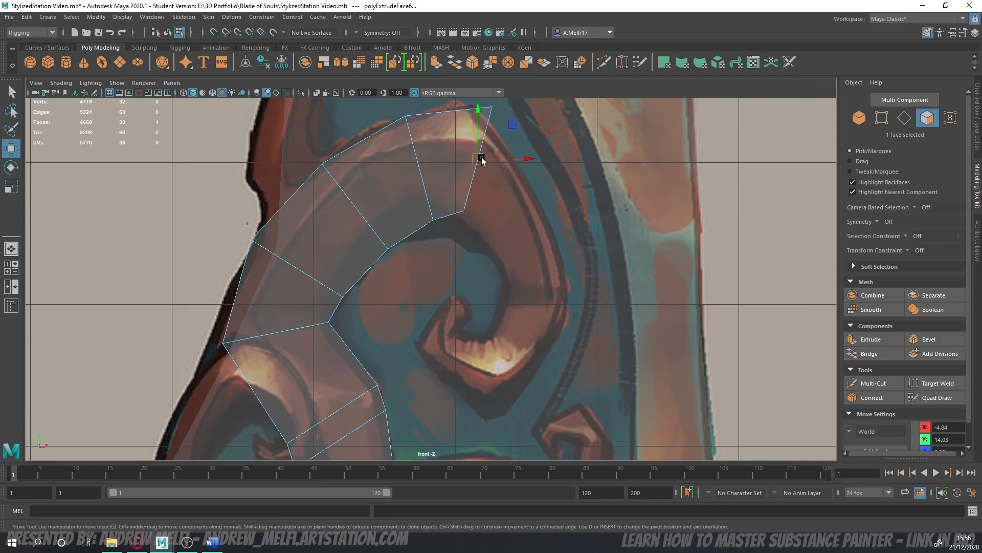
{"action": "left_click_drag", "start_coordinate": [481, 161], "coordinate": [493, 217]}
{"action": "key", "text": "e"}
{"action": "key", "text": "r"}
{"action": "key", "text": "w"}
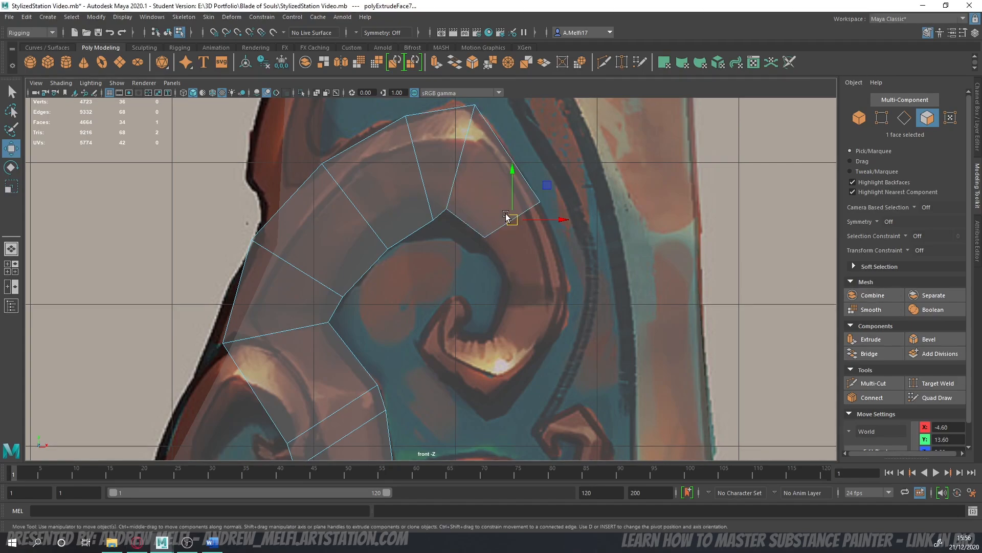
- Extrude two segments down the curl's outer side and rotate the end faces to follow the painted shape
{"action": "left_click_drag", "start_coordinate": [515, 220], "coordinate": [544, 287], "text": "shift"}
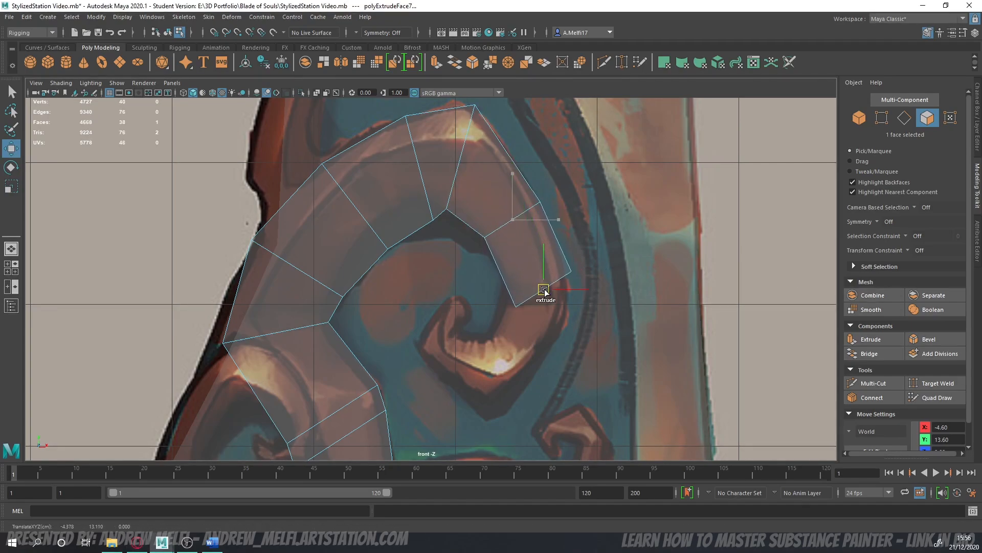
{"action": "key", "text": "e"}
{"action": "left_click_drag", "start_coordinate": [599, 272], "coordinate": [594, 305]}
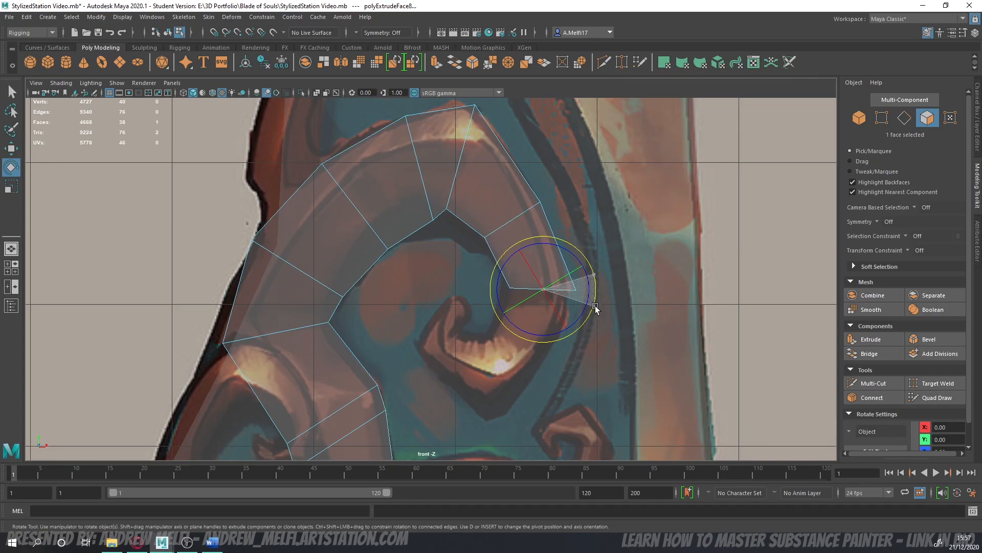
{"action": "key", "text": "w"}
{"action": "left_click_drag", "start_coordinate": [541, 287], "coordinate": [565, 383]}
{"action": "key", "text": "e"}
{"action": "key", "text": "w"}
- Extrude two tapering segments around the bottom of the curl, rotating and scaling the end faces, ending at about X -4.96, Y 12.64
{"action": "left_click_drag", "start_coordinate": [517, 345], "coordinate": [460, 358], "text": "shift"}
{"action": "key", "text": "e"}
{"action": "key", "text": "r"}
{"action": "key", "text": "w"}
{"action": "key", "text": "e"}
{"action": "key", "text": "r"}
{"action": "key", "text": "w"}
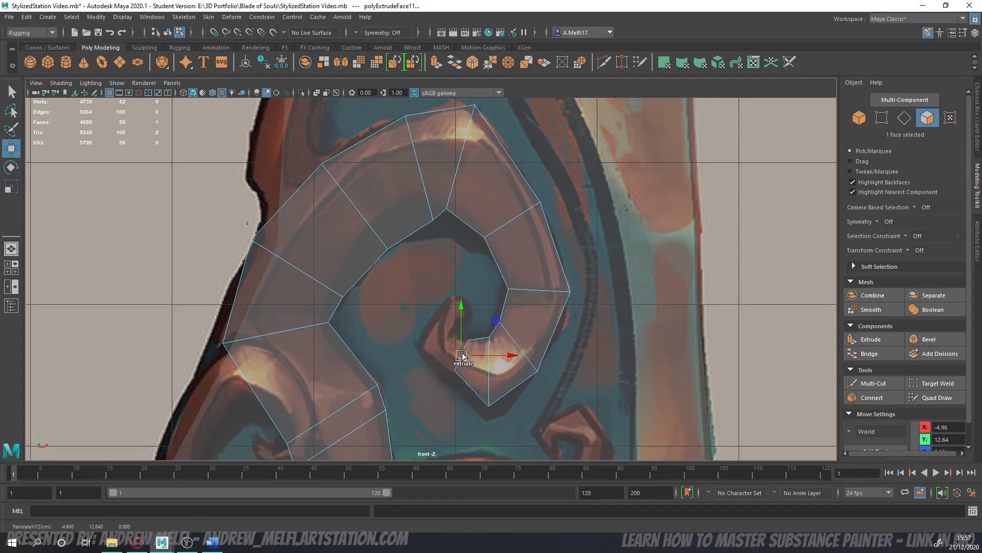
- Extrude two small segments inward toward the curl's tip, rotating the end faces, ending at about X -5.08, Y 12.86
{"action": "left_click", "coordinate": [443, 350], "text": "shift"}
{"action": "key", "text": "e"}
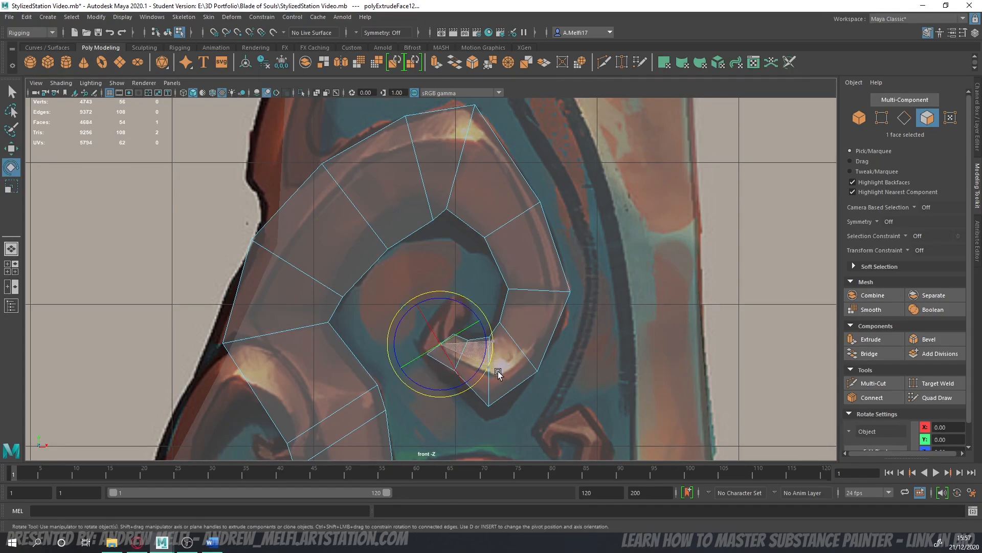
{"action": "key", "text": "w"}
{"action": "left_click_drag", "start_coordinate": [449, 351], "coordinate": [445, 325], "text": "shift"}
{"action": "key", "text": "e"}
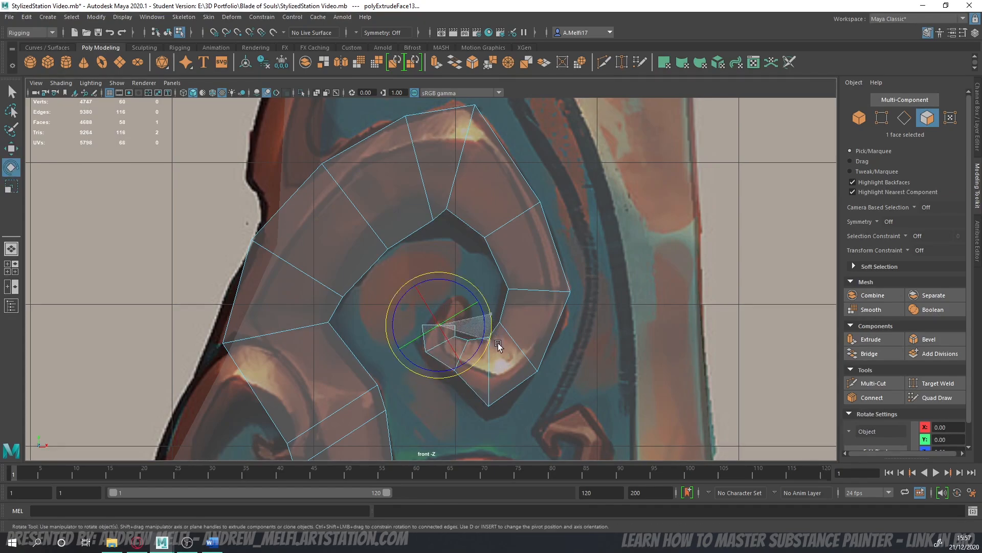
{"action": "left_click_drag", "start_coordinate": [498, 346], "coordinate": [496, 358]}
- Extrude the curl's last small tip segment and adjust its end face's size, angle and position over the painted tip
{"action": "key", "text": "w"}
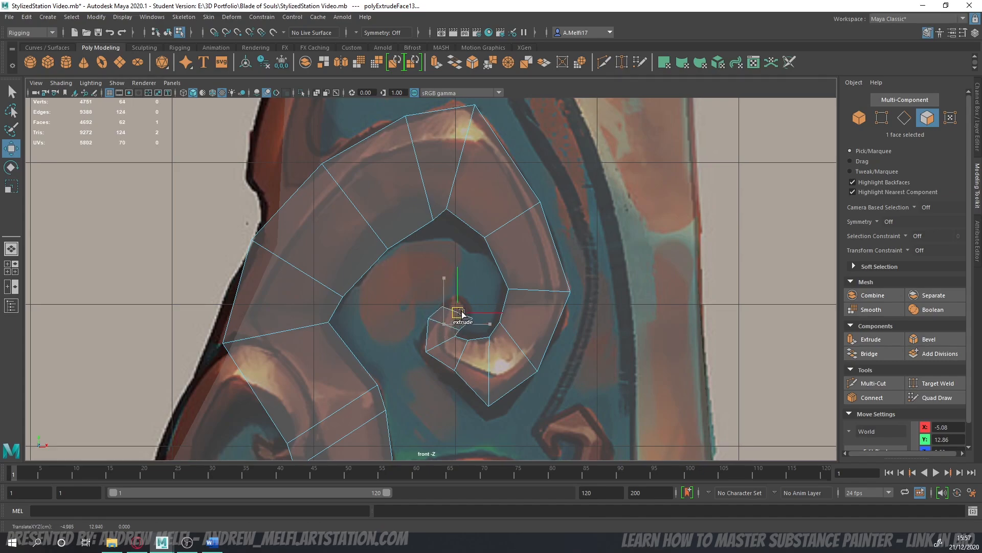
{"action": "key", "text": "r"}
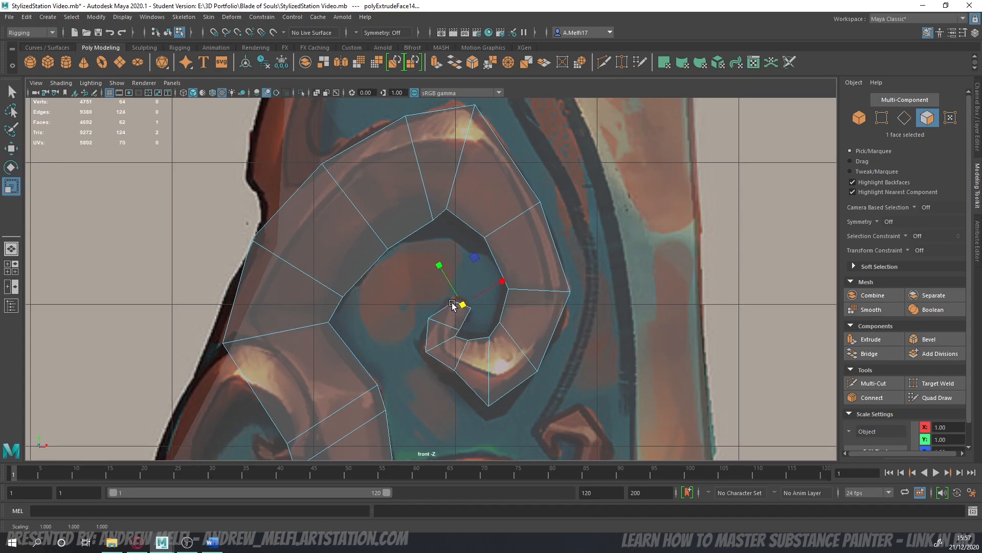
{"action": "key", "text": "ctrl+z"}
{"action": "left_click_drag", "start_coordinate": [442, 326], "coordinate": [515, 312]}
{"action": "key", "text": "w"}
{"action": "key", "text": "r"}
{"action": "key", "text": "e"}
{"action": "key", "text": "w"}
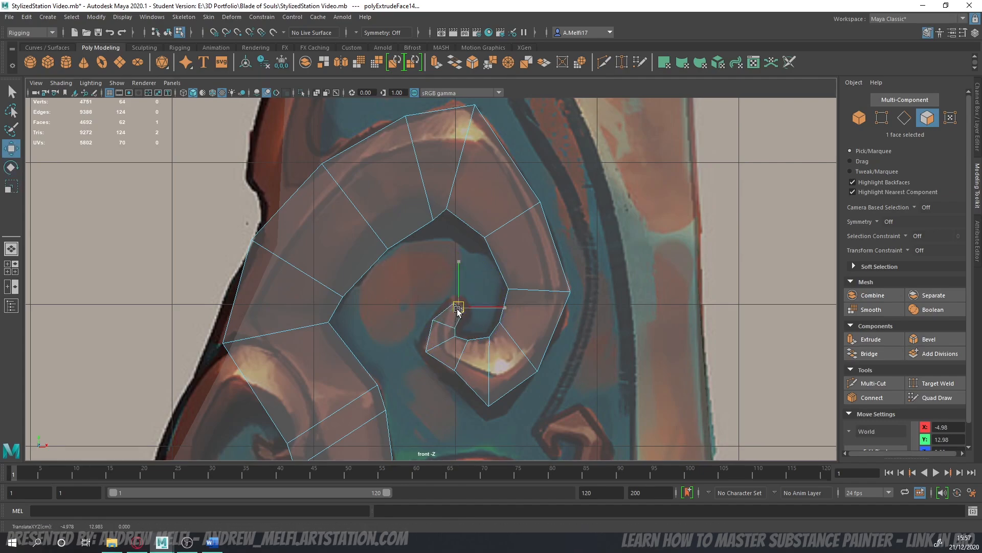
- Move the two vertex pairs at the curl's tip in the front view to match the painted tip
{"action": "left_click", "coordinate": [977, 240]}
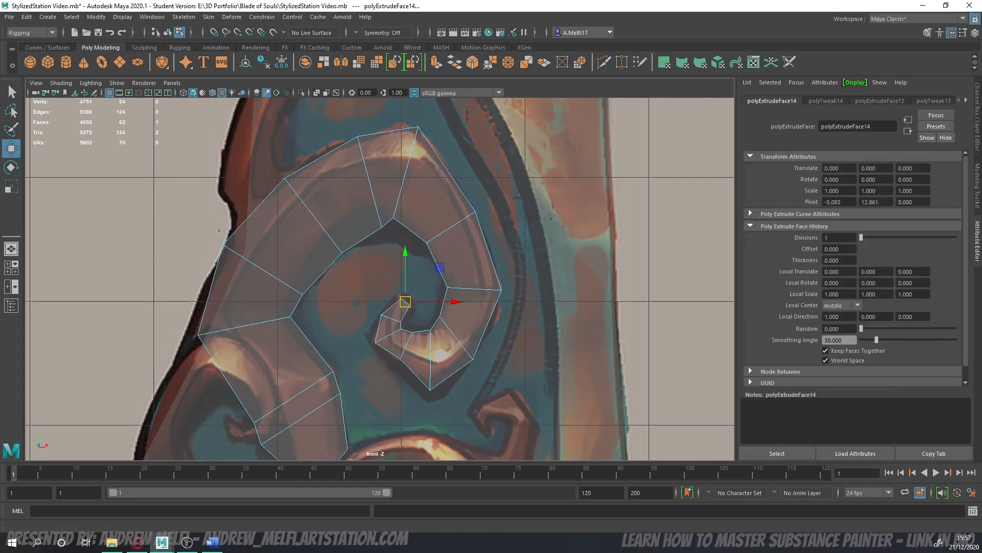
{"action": "left_click", "coordinate": [977, 185]}
{"action": "left_click", "coordinate": [881, 117]}
{"action": "scroll", "coordinate": [518, 300], "scroll_direction": "up", "scroll_amount": 5}
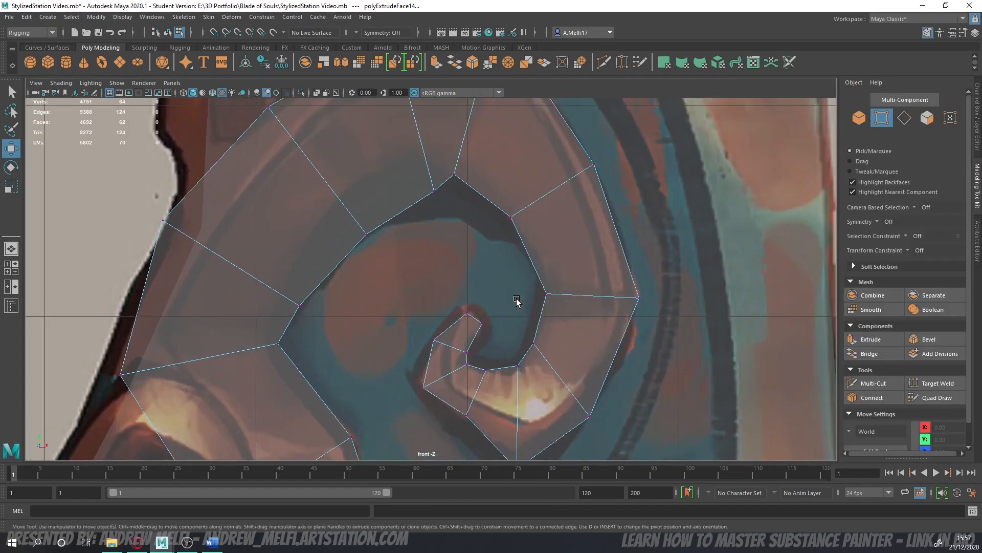
{"action": "middle_click_drag", "start_coordinate": [508, 277], "coordinate": [473, 225], "text": "alt"}
{"action": "left_click_drag", "start_coordinate": [464, 273], "coordinate": [469, 275]}
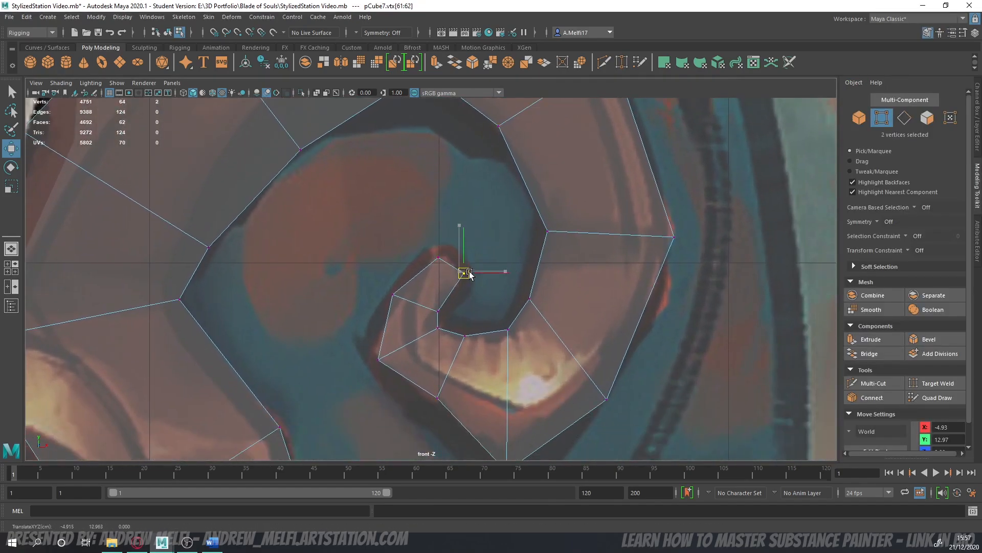
{"action": "left_click", "coordinate": [435, 259]}
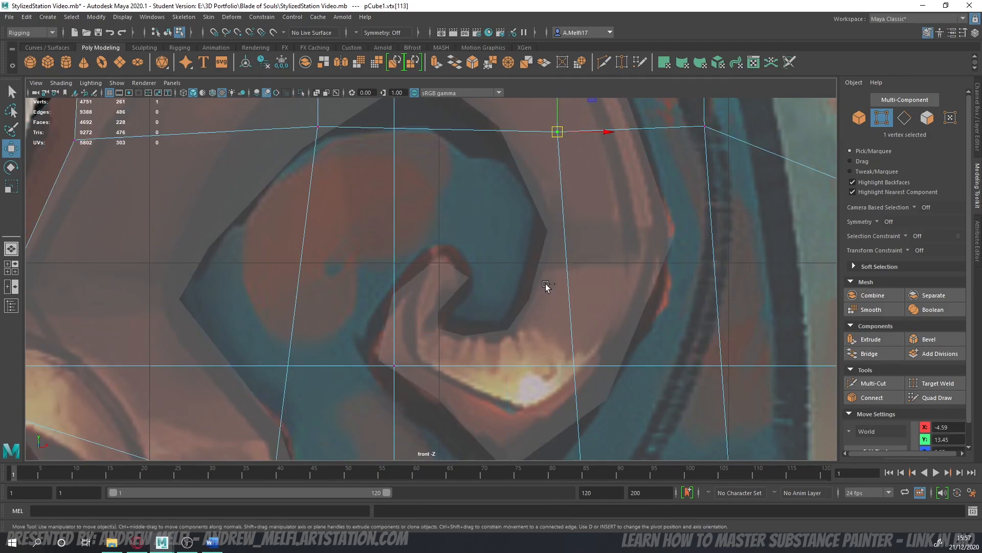
{"action": "key", "text": "ctrl+z"}
{"action": "left_click_drag", "start_coordinate": [438, 257], "coordinate": [438, 253]}
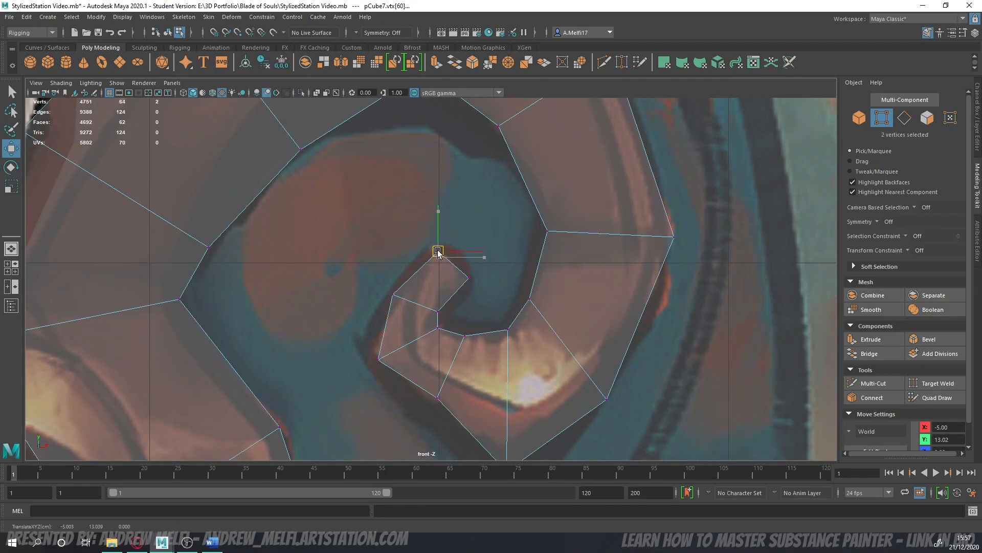
- Return to object selection and move the curled branch forward along Z to about 0.55 in the perspective view
{"action": "scroll", "coordinate": [787, 204], "scroll_direction": "down", "scroll_amount": 5}
{"action": "left_click", "coordinate": [859, 126]}
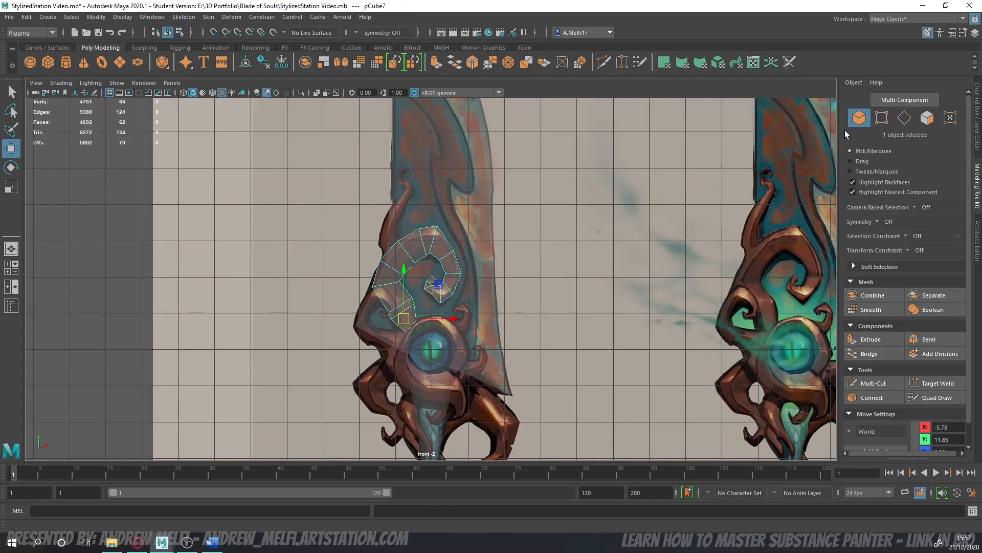
{"action": "scroll", "coordinate": [510, 303], "scroll_direction": "down", "scroll_amount": 4}
{"action": "key", "text": "space"}
{"action": "key", "text": "space"}
{"action": "left_click_drag", "start_coordinate": [530, 238], "coordinate": [532, 240], "text": "alt"}
{"action": "left_click_drag", "start_coordinate": [489, 278], "coordinate": [505, 280]}
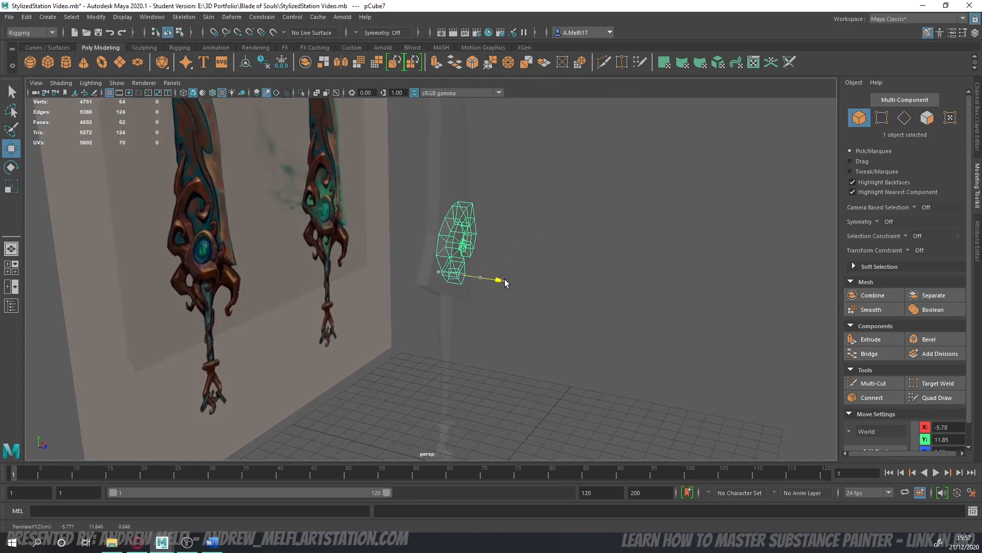
{"action": "left_click", "coordinate": [548, 247]}
- Create a new cube, move it over the guard's eye to about X -5.54, Y 10.97, and assign it a Lambert material
{"action": "key", "text": "space"}
{"action": "key", "text": "space"}
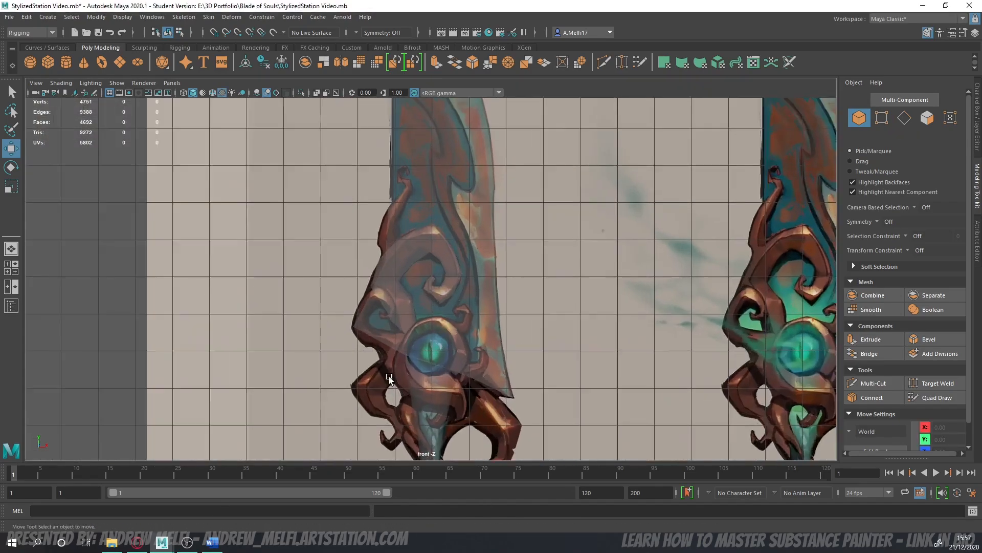
{"action": "scroll", "coordinate": [389, 377], "scroll_direction": "down", "scroll_amount": 6}
{"action": "left_click", "coordinate": [48, 62]}
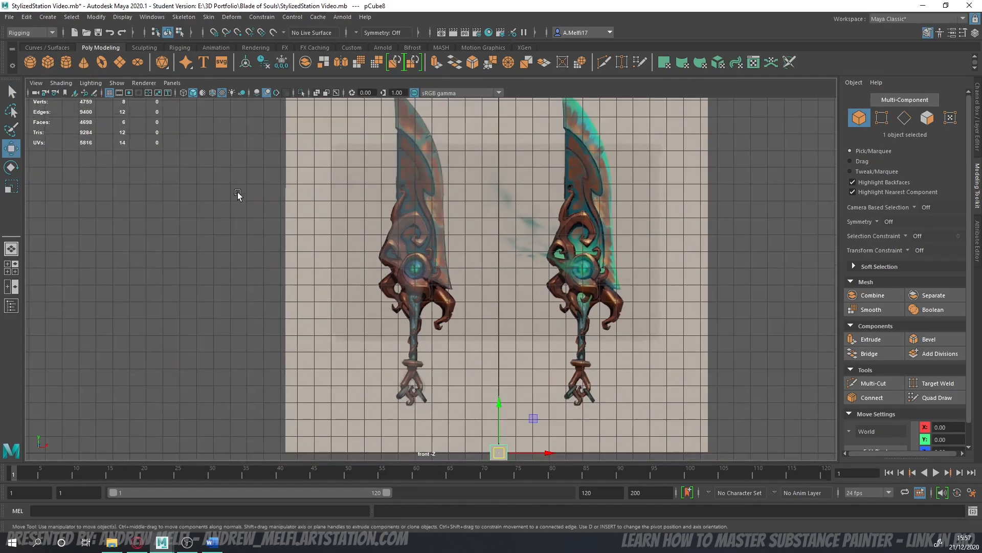
{"action": "middle_click_drag", "start_coordinate": [485, 435], "coordinate": [477, 373], "text": "alt"}
{"action": "left_click_drag", "start_coordinate": [495, 390], "coordinate": [485, 363]}
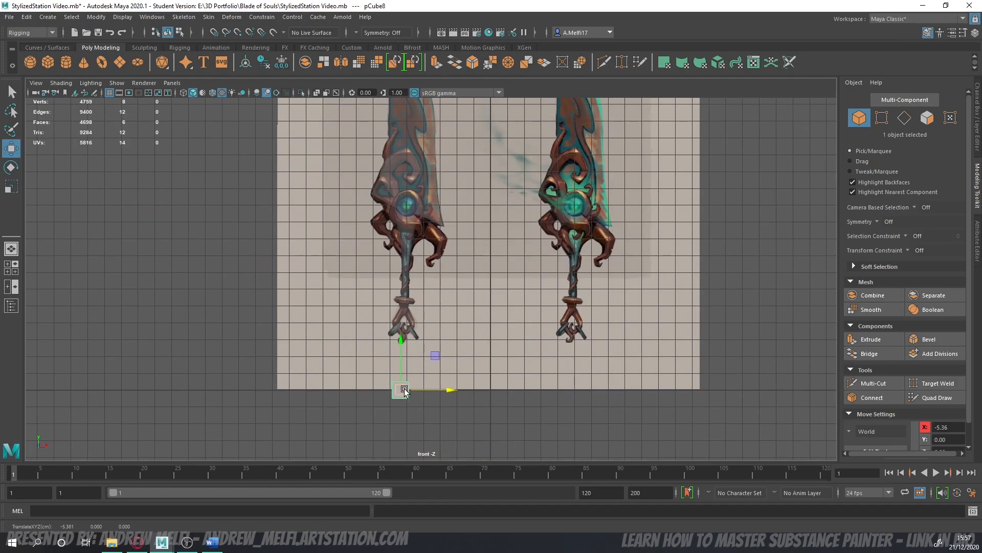
{"action": "left_click_drag", "start_coordinate": [405, 391], "coordinate": [398, 205]}
{"action": "right_click_drag", "start_coordinate": [398, 205], "coordinate": [494, 496]}
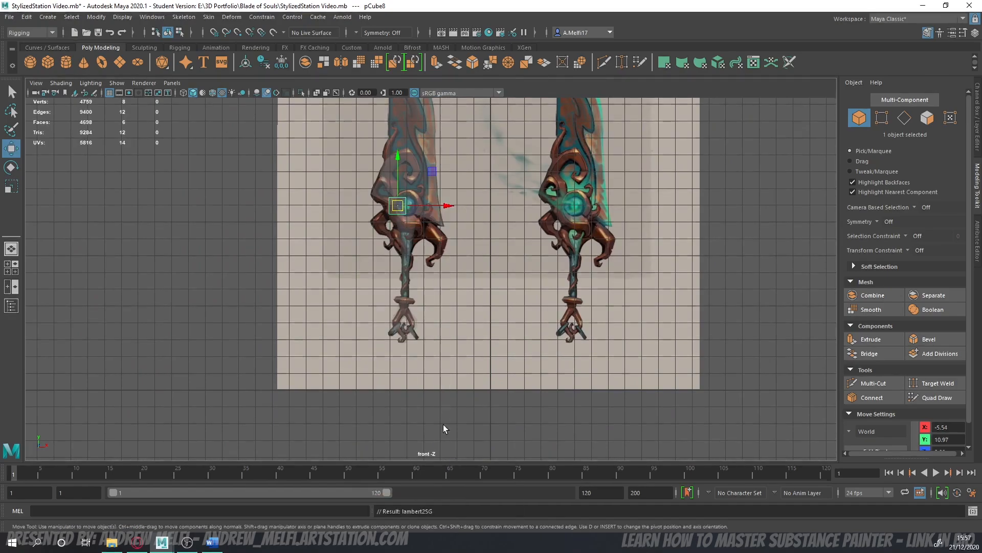
- Scale and rotate the new cube to fit the eye ring's lower-right part, placing it at about X -4.39, Y 10.51
{"action": "scroll", "coordinate": [367, 199], "scroll_direction": "up", "scroll_amount": 10}
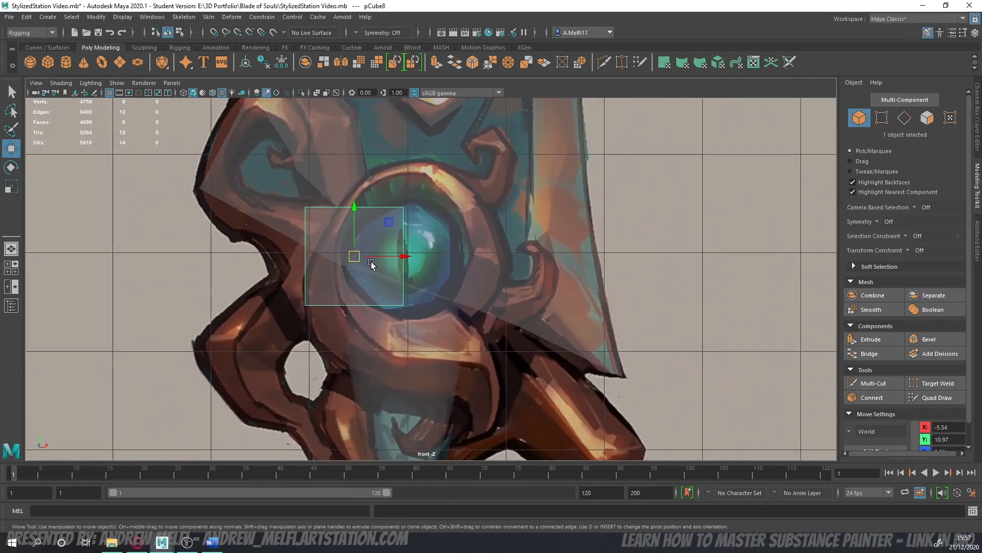
{"action": "middle_click_drag", "start_coordinate": [372, 263], "coordinate": [467, 280]}
{"action": "key", "text": "e"}
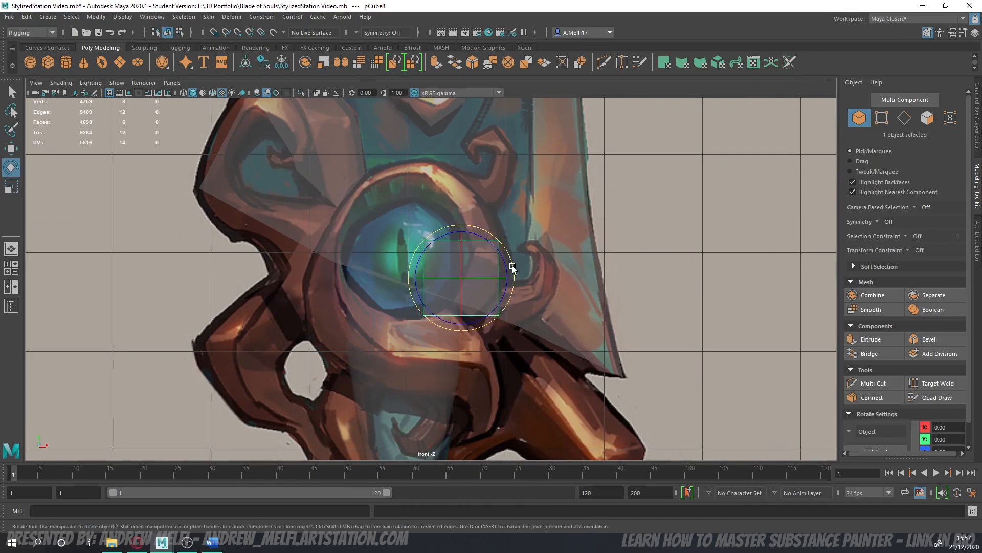
{"action": "left_click_drag", "start_coordinate": [512, 266], "coordinate": [516, 292]}
{"action": "key", "text": "r"}
{"action": "left_click_drag", "start_coordinate": [461, 277], "coordinate": [473, 304]}
{"action": "key", "text": "w"}
{"action": "key", "text": "e"}
{"action": "key", "text": "w"}
{"action": "key", "text": "r"}
{"action": "key", "text": "w"}
{"action": "scroll", "coordinate": [472, 306], "scroll_direction": "up", "scroll_amount": 4}
- Select the cube's upper-right face and extrude a first segment along the eye ring, rotating its end to follow the curve
{"action": "key", "text": "space"}
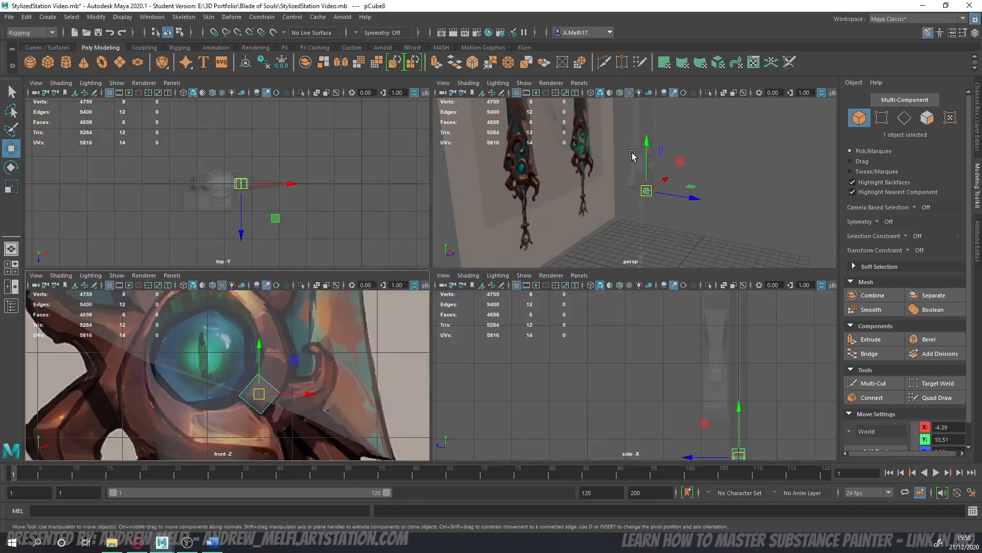
{"action": "key", "text": "space"}
{"action": "key", "text": "F11"}
{"action": "left_click_drag", "start_coordinate": [452, 293], "coordinate": [486, 326], "text": "alt"}
{"action": "key", "text": "space"}
{"action": "key", "text": "space"}
{"action": "left_click", "coordinate": [479, 309]}
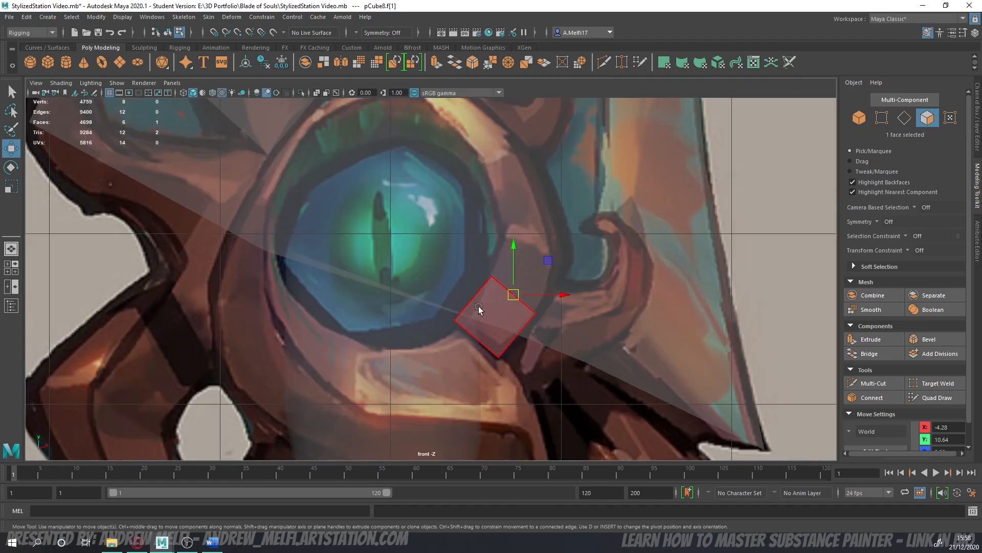
{"action": "left_click_drag", "start_coordinate": [514, 292], "coordinate": [519, 193], "text": "shift"}
{"action": "key", "text": "e"}
- Try extruding three more segments up the eye ring's right side toward its top, rotating each end face
{"action": "key", "text": "w"}
{"action": "key", "text": "e"}
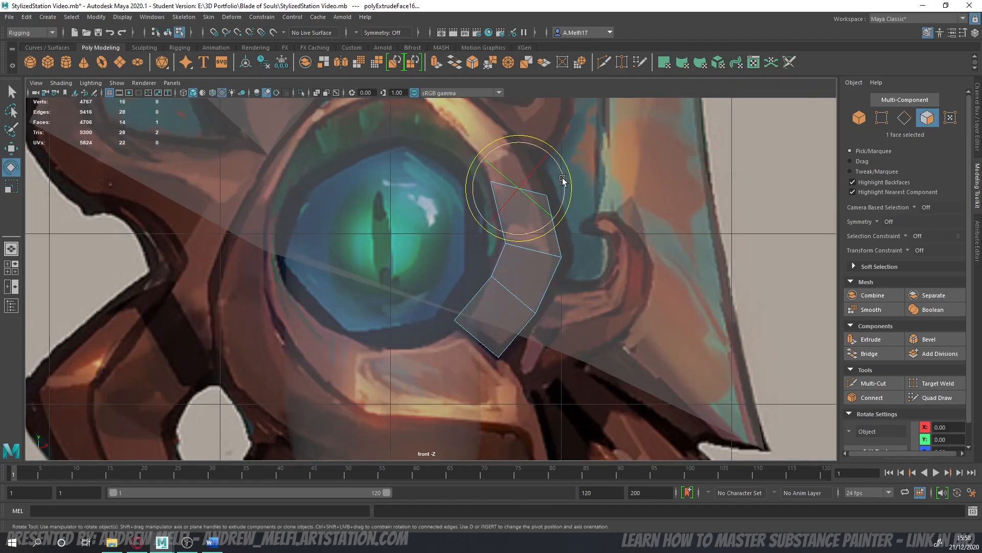
{"action": "left_click_drag", "start_coordinate": [568, 174], "coordinate": [555, 152]}
{"action": "key", "text": "w"}
{"action": "middle_click_drag", "start_coordinate": [517, 195], "coordinate": [528, 266], "text": "alt"}
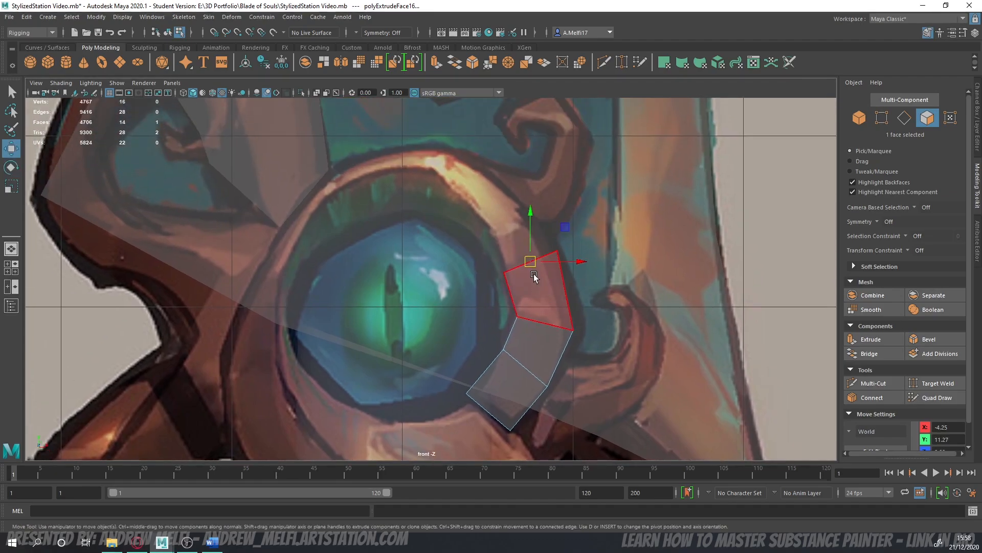
{"action": "left_click_drag", "start_coordinate": [528, 266], "coordinate": [498, 148], "text": "shift"}
{"action": "key", "text": "e"}
{"action": "key", "text": "r"}
{"action": "key", "text": "w"}
{"action": "key", "text": "e"}
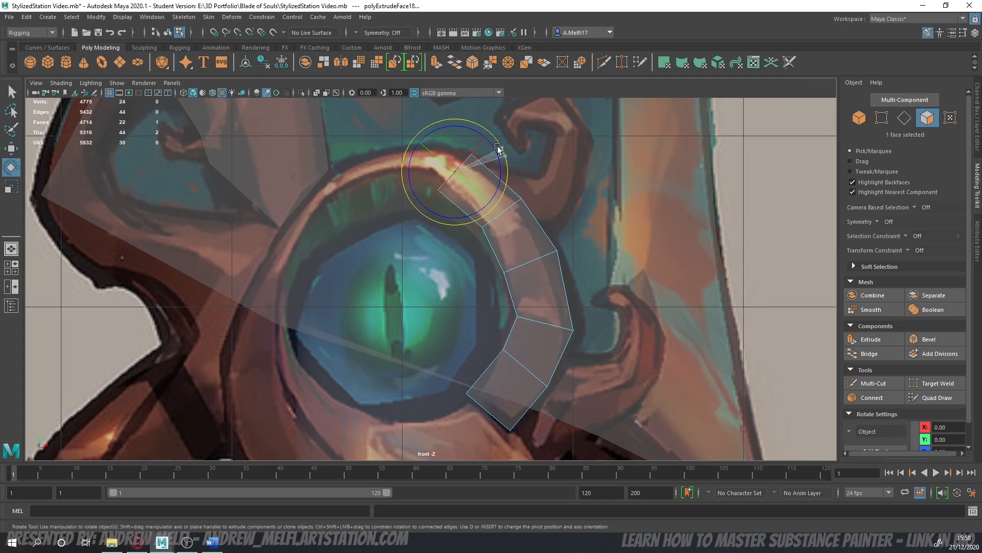
- Undo the added extrusions back to the ring's first extruded segment
{"action": "key", "text": "ctrl+z"}
{"action": "key", "text": "ctrl+z"}
{"action": "key", "text": "ctrl+z"}
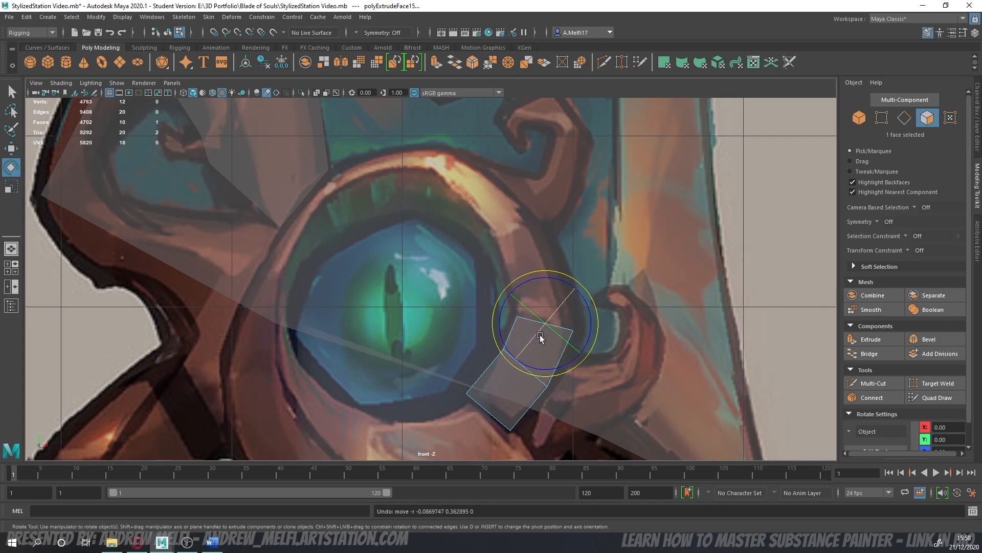
- Widen the first segment's end face and extrude two rotated segments up the ring's right side to about X -4.40, Y 11.50
{"action": "key", "text": "r"}
{"action": "left_click_drag", "start_coordinate": [545, 323], "coordinate": [568, 219]}
{"action": "key", "text": "w"}
{"action": "key", "text": "e"}
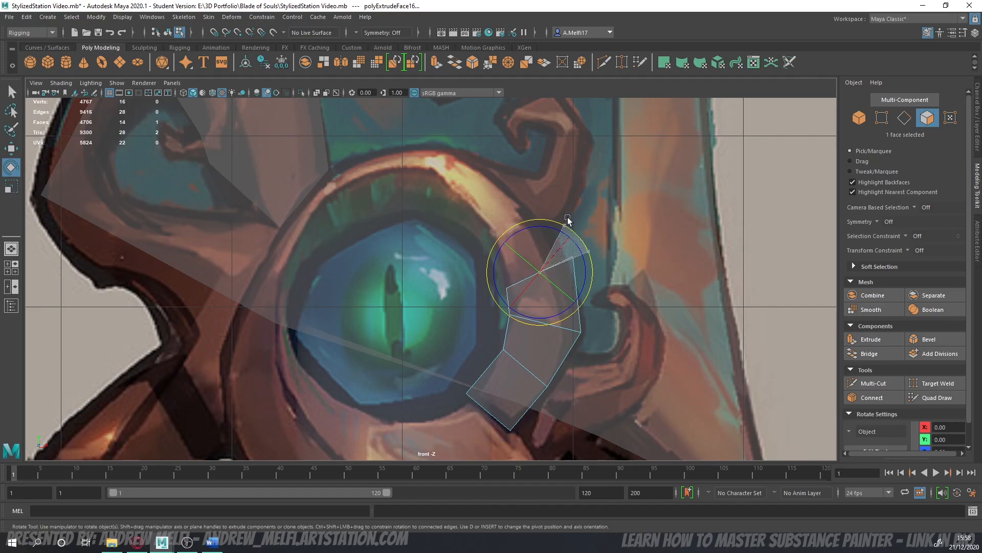
{"action": "key", "text": "w"}
{"action": "left_click_drag", "start_coordinate": [531, 266], "coordinate": [511, 221], "text": "shift"}
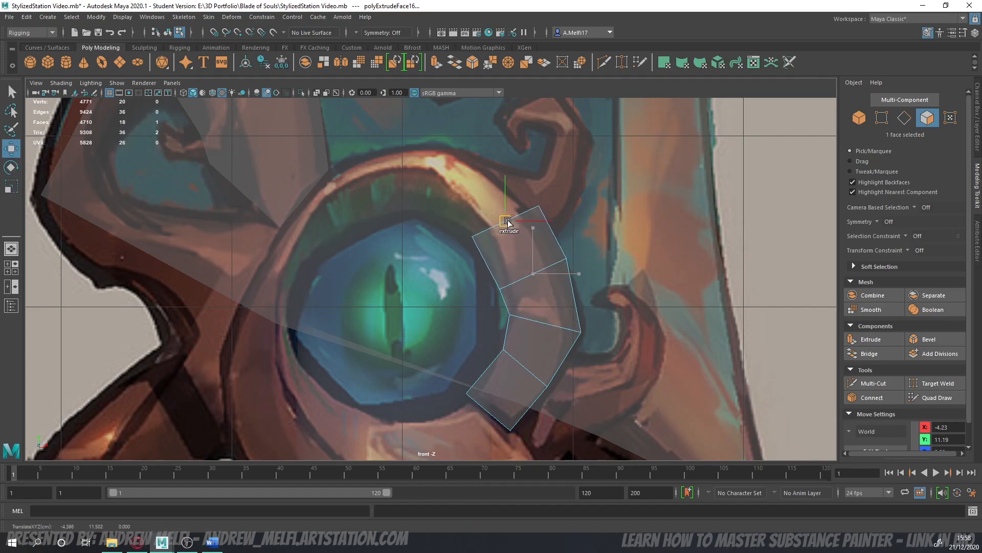
{"action": "key", "text": "e"}
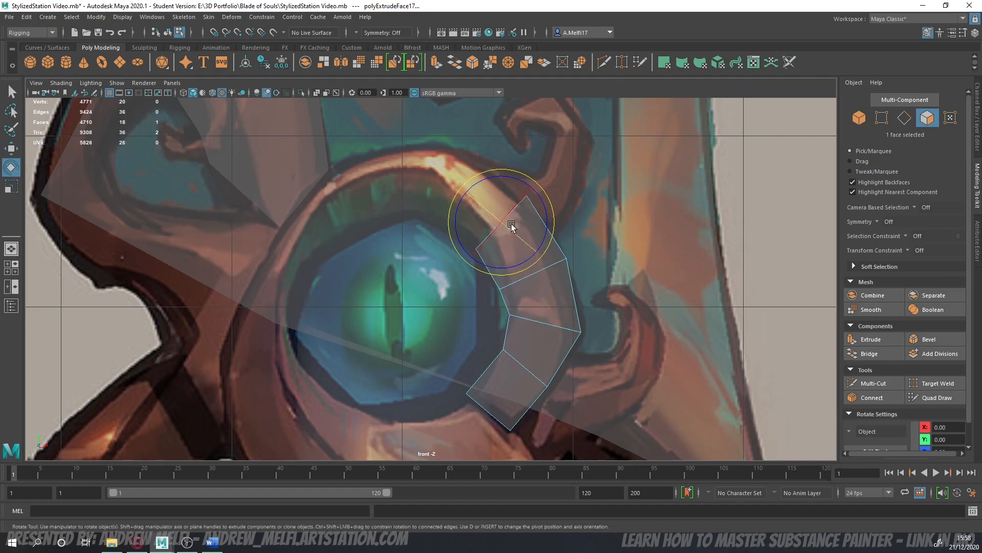
- Extrude two more segments to the top of the eye ring, rotating the end faces, ending at about X -4.97, Y 11.73
{"action": "key", "text": "w"}
{"action": "left_click_drag", "start_coordinate": [500, 219], "coordinate": [410, 134], "text": "shift"}
{"action": "key", "text": "e"}
{"action": "key", "text": "w"}
{"action": "key", "text": "e"}
{"action": "key", "text": "w"}
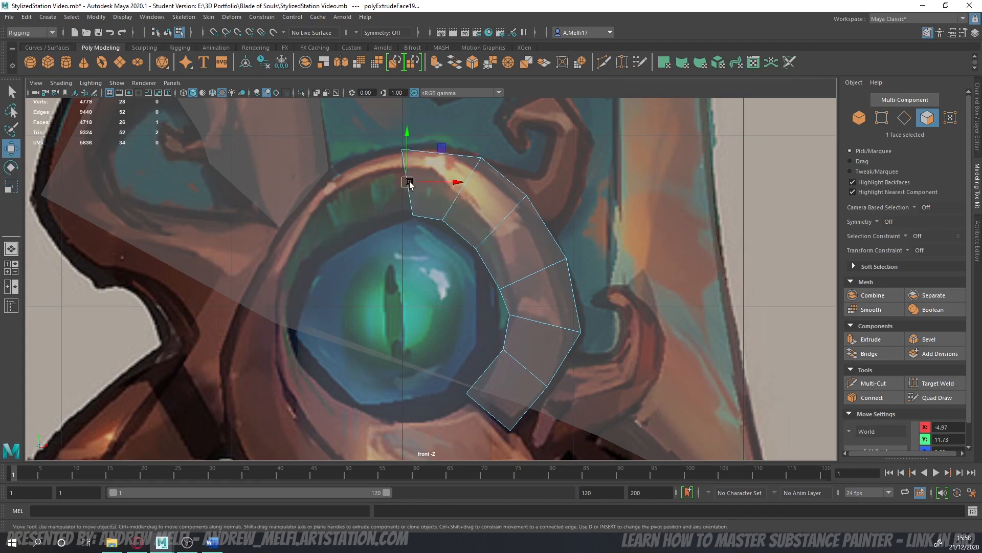
- Extrude further segments around the ring's upper-left curve, rotating and scaling the end faces to follow the painting
{"action": "left_click_drag", "start_coordinate": [407, 182], "coordinate": [390, 171], "text": "shift"}
{"action": "key", "text": "e"}
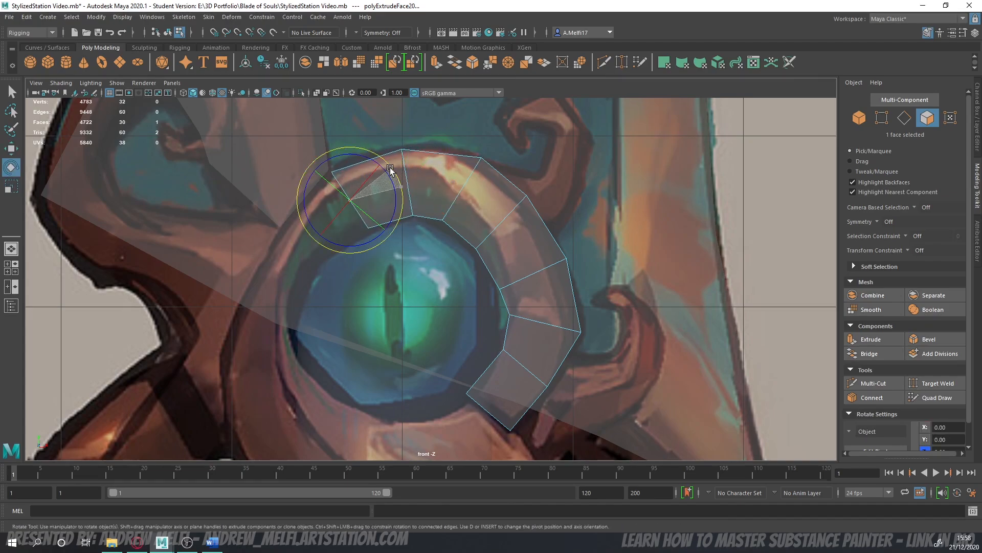
{"action": "key", "text": "w"}
{"action": "left_click_drag", "start_coordinate": [351, 200], "coordinate": [328, 263], "text": "shift"}
{"action": "key", "text": "e"}
{"action": "key", "text": "r"}
{"action": "key", "text": "w"}
{"action": "key", "text": "e"}
{"action": "key", "text": "w"}
- Extrude segments down the ring's left side to its lower left, rotating and enlarging the end faces to match the painted width
{"action": "key", "text": "r"}
{"action": "left_click_drag", "start_coordinate": [284, 291], "coordinate": [303, 360]}
{"action": "key", "text": "w"}
{"action": "key", "text": "r"}
{"action": "key", "text": "w"}
{"action": "key", "text": "e"}
{"action": "key", "text": "r"}
{"action": "left_click_drag", "start_coordinate": [271, 402], "coordinate": [301, 411]}
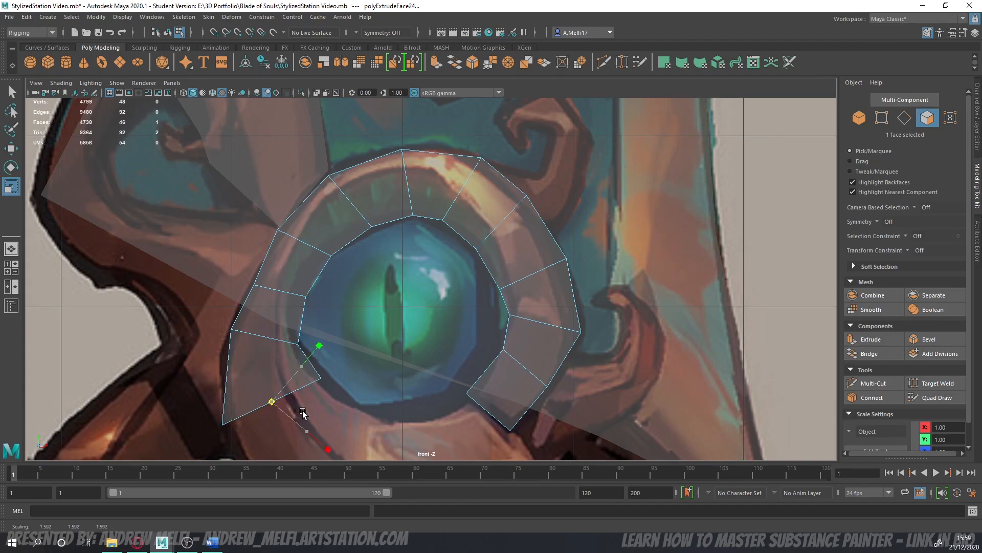
- Extrude three segments along the ring's lower-left curve to below the eye, rotating and scaling the end faces to match the painting
{"action": "key", "text": "w"}
{"action": "middle_click_drag", "start_coordinate": [268, 404], "coordinate": [207, 269], "text": "alt"}
{"action": "left_click_drag", "start_coordinate": [208, 269], "coordinate": [291, 285]}
{"action": "key", "text": "e"}
{"action": "key", "text": "r"}
{"action": "left_click_drag", "start_coordinate": [254, 314], "coordinate": [340, 346]}
{"action": "key", "text": "w"}
{"action": "key", "text": "e"}
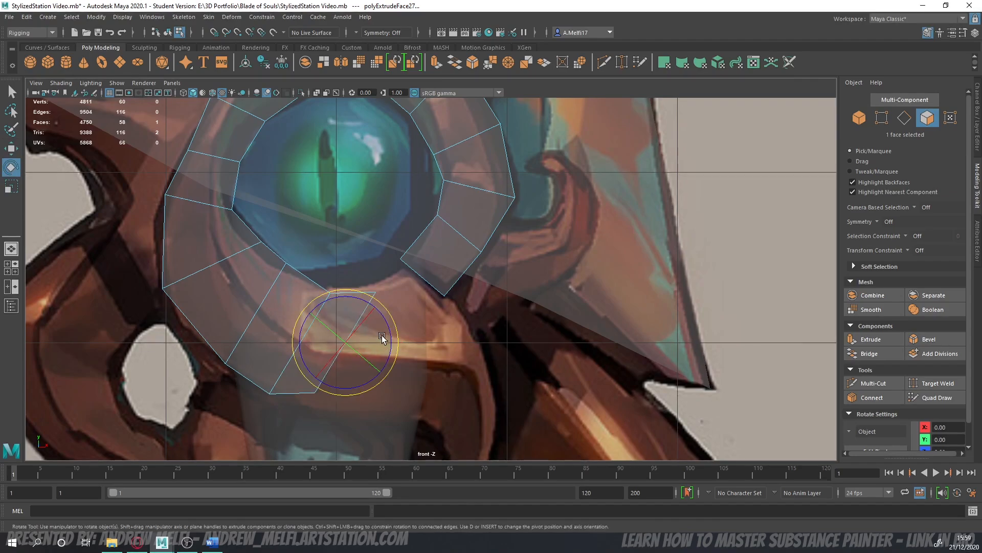
{"action": "key", "text": "r"}
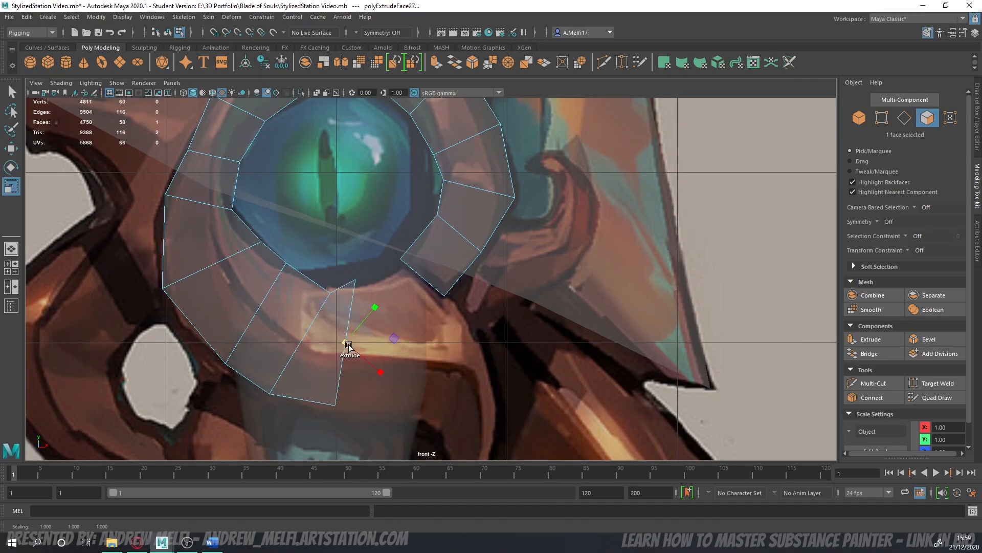
- Extrude one more segment beneath the eye and rotate its end face to follow the painted band
{"action": "key", "text": "w"}
{"action": "left_click_drag", "start_coordinate": [347, 347], "coordinate": [390, 340]}
{"action": "key", "text": "e"}
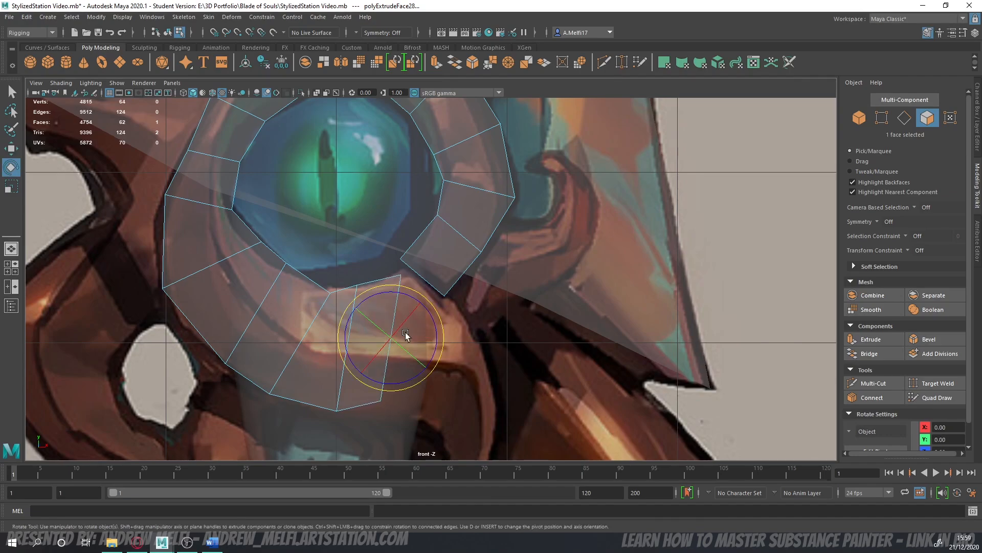
{"action": "left_click_drag", "start_coordinate": [439, 308], "coordinate": [434, 302]}
{"action": "key", "text": "r"}
- Extrude the next segment to just below the ring's starting end, at about X -4.39, Y 9.87, and rotate its end face
{"action": "left_click_drag", "start_coordinate": [393, 337], "coordinate": [435, 361]}
{"action": "key", "text": "w"}
{"action": "key", "text": "e"}
{"action": "key", "text": "w"}
{"action": "key", "text": "r"}
{"action": "key", "text": "e"}
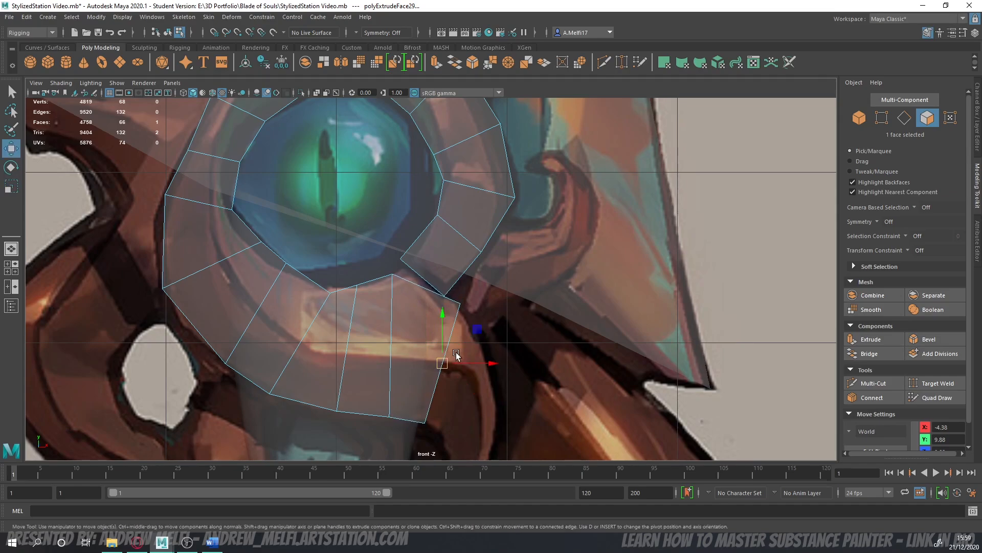
{"action": "left_click_drag", "start_coordinate": [493, 348], "coordinate": [492, 351]}
{"action": "key", "text": "w"}
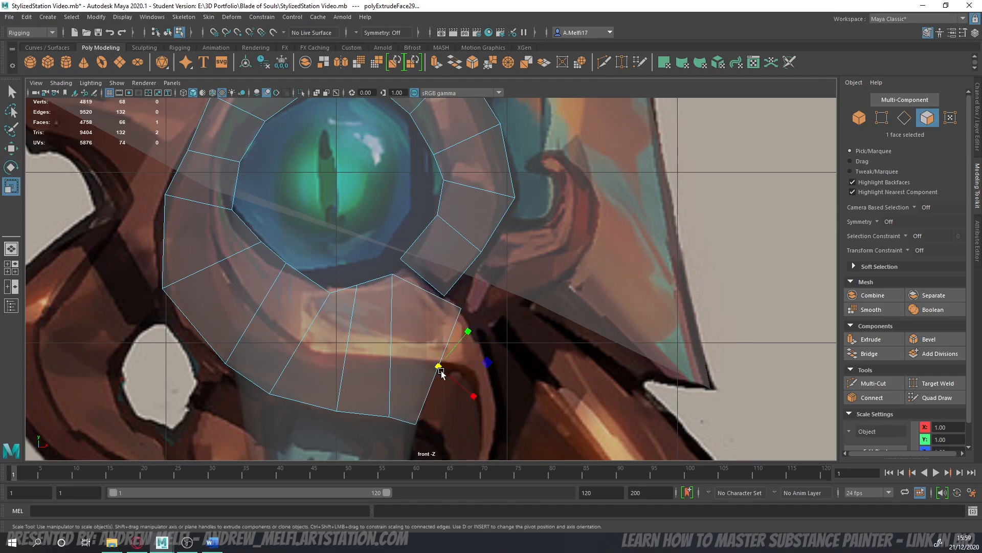
- Extrude a segment downward past the ring's starting end and rotate and scale its end face toward the painted hook
{"action": "left_click_drag", "start_coordinate": [439, 367], "coordinate": [468, 396], "text": "shift"}
{"action": "middle_click_drag", "start_coordinate": [467, 397], "coordinate": [410, 261], "text": "alt"}
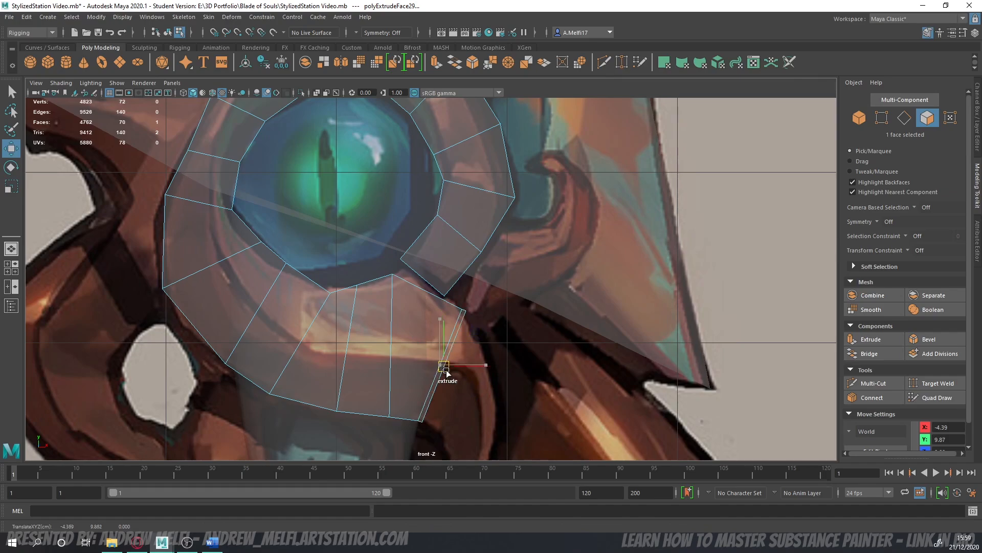
{"action": "key", "text": "e"}
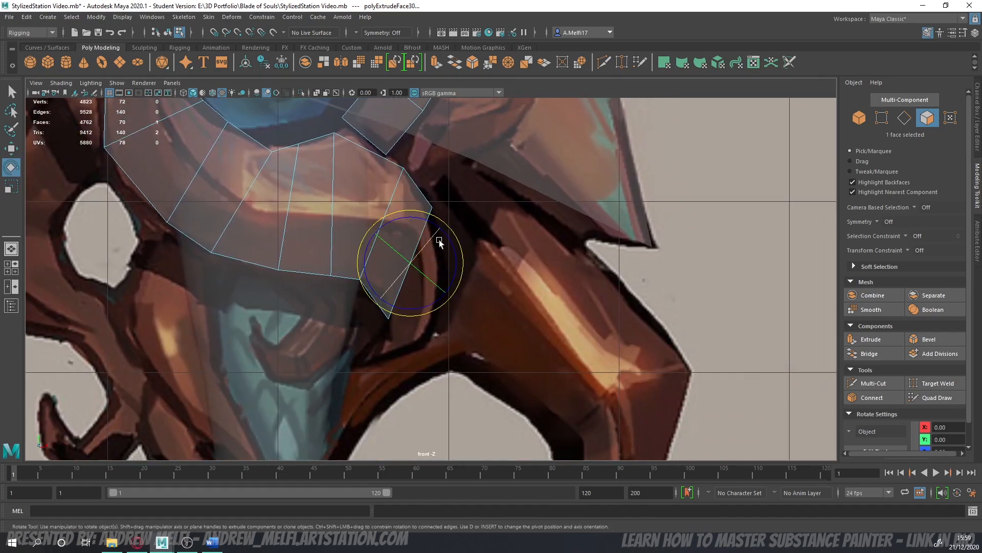
{"action": "left_click_drag", "start_coordinate": [439, 240], "coordinate": [408, 267]}
{"action": "key", "text": "r"}
{"action": "key", "text": "w"}
{"action": "key", "text": "r"}
- Extrude a narrower segment down into the painted hook below the ring, adjusting its end face's angle and width
{"action": "left_click_drag", "start_coordinate": [409, 267], "coordinate": [398, 316]}
{"action": "key", "text": "w"}
{"action": "key", "text": "e"}
{"action": "key", "text": "r"}
{"action": "key", "text": "w"}
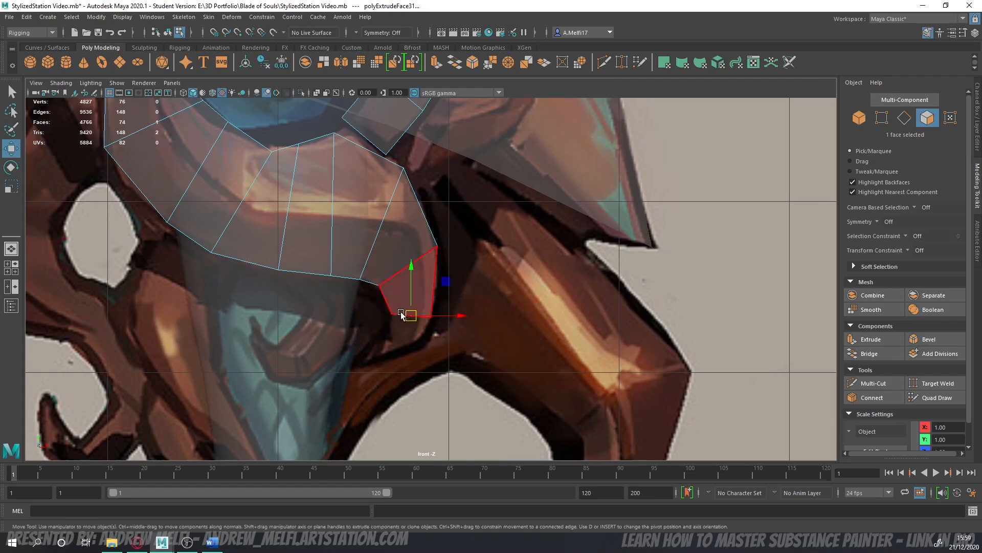
- Extrude two small segments that curl inward to form the hook's tip, rotating and shrinking the end faces
{"action": "left_click_drag", "start_coordinate": [411, 316], "coordinate": [380, 353], "text": "shift"}
{"action": "key", "text": "e"}
{"action": "key", "text": "r"}
{"action": "key", "text": "w"}
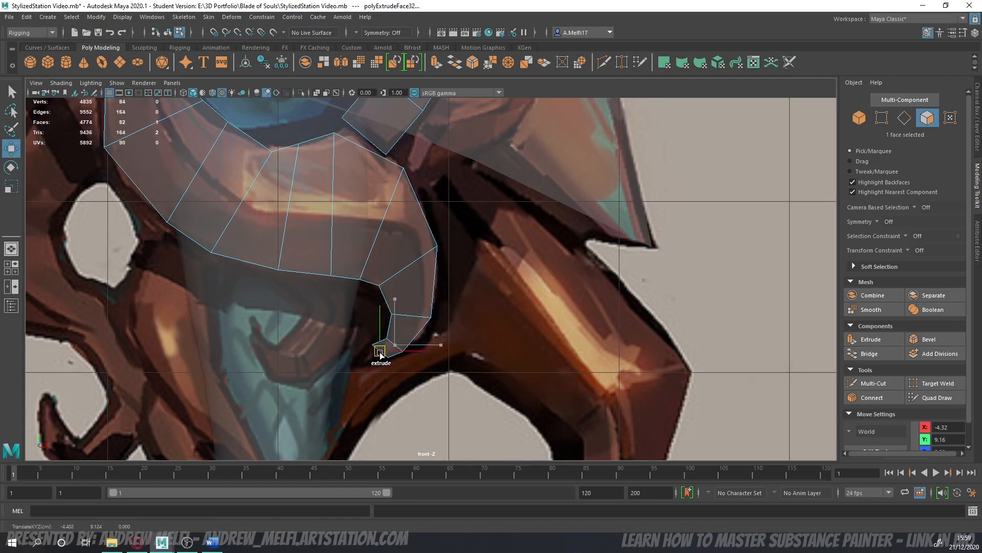
{"action": "key", "text": "e"}
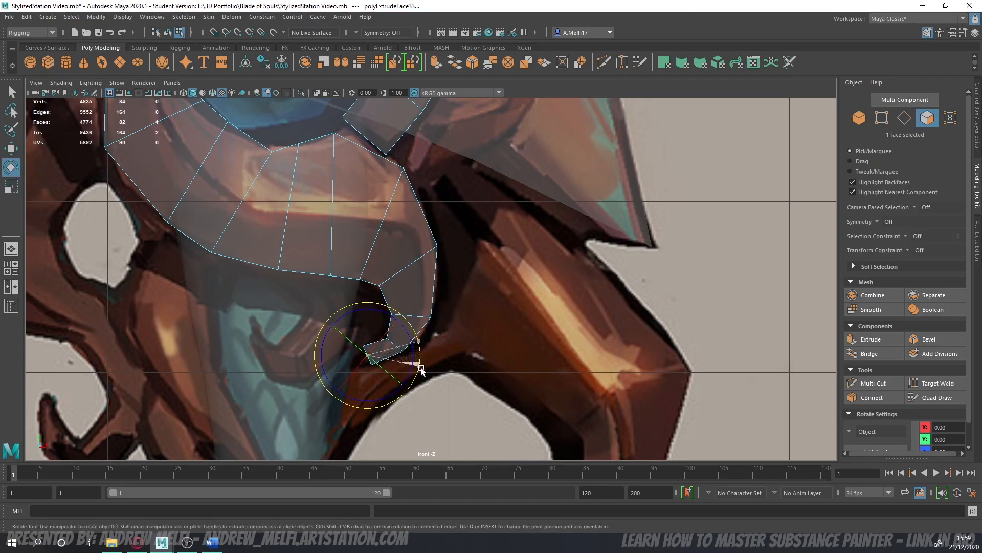
{"action": "key", "text": "r"}
{"action": "left_click_drag", "start_coordinate": [368, 356], "coordinate": [365, 356]}
{"action": "key", "text": "w"}
- Move vertex pairs below the eye to close the gap at the ring's starting end and follow the eye's lower edge
{"action": "middle_click_drag", "start_coordinate": [328, 286], "coordinate": [340, 385], "text": "alt"}
{"action": "left_click", "coordinate": [882, 118]}
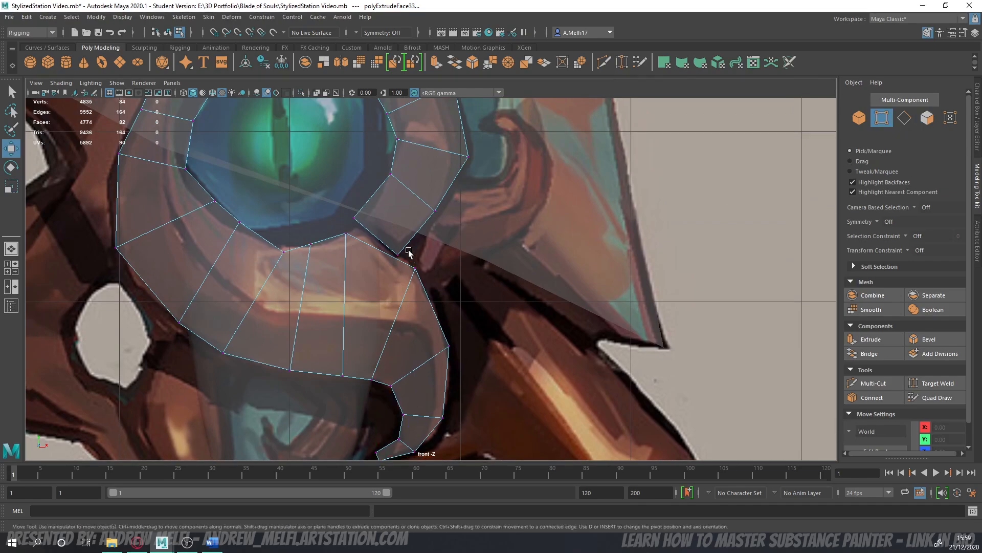
{"action": "mouse_move", "coordinate": [336, 229]}
{"action": "left_mouse_down"}
{"action": "mouse_move", "coordinate": [351, 245]}
{"action": "mouse_move", "coordinate": [351, 221]}
{"action": "left_mouse_up"}
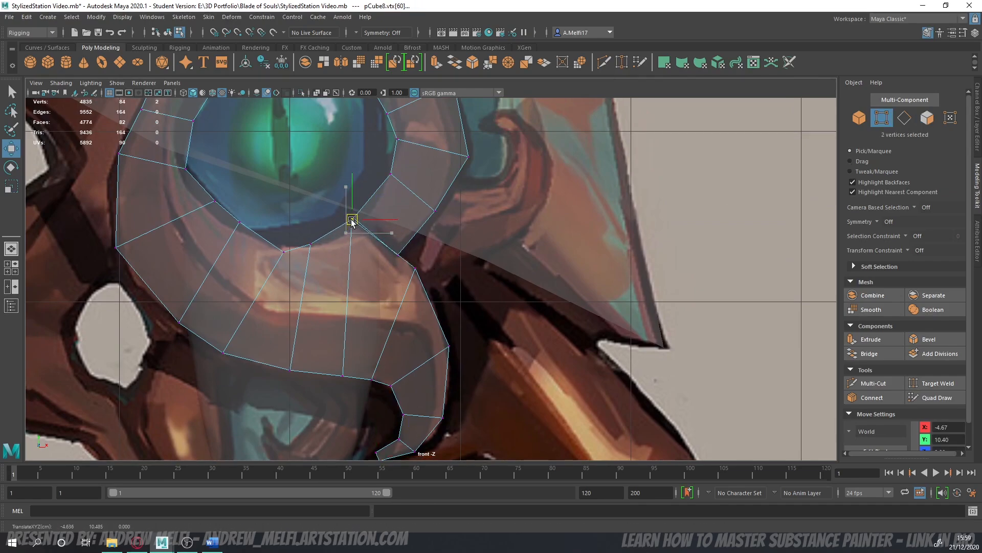
{"action": "mouse_move", "coordinate": [406, 256]}
{"action": "left_mouse_down"}
{"action": "mouse_move", "coordinate": [421, 276]}
{"action": "mouse_move", "coordinate": [411, 274]}
{"action": "left_mouse_up"}
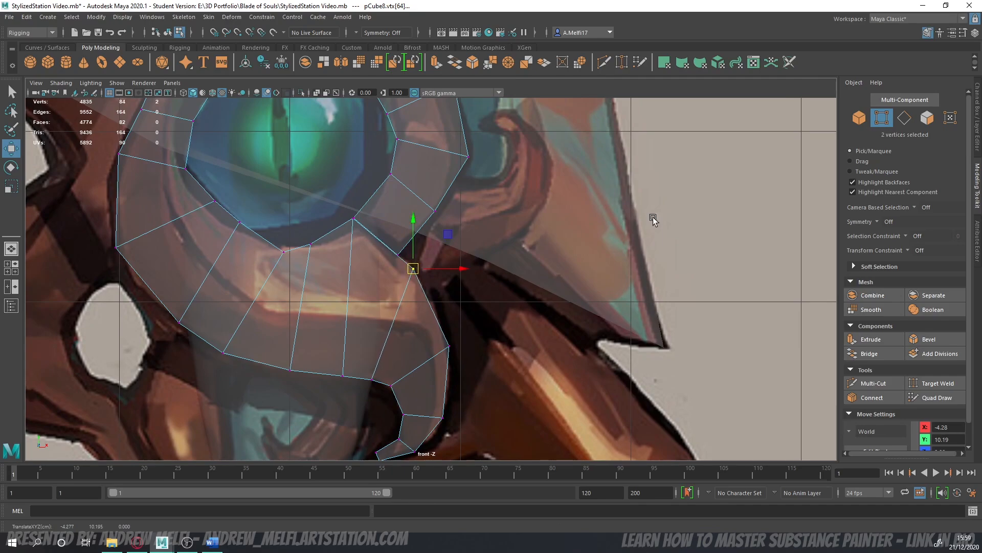
{"action": "left_click_drag", "start_coordinate": [283, 254], "coordinate": [287, 249]}
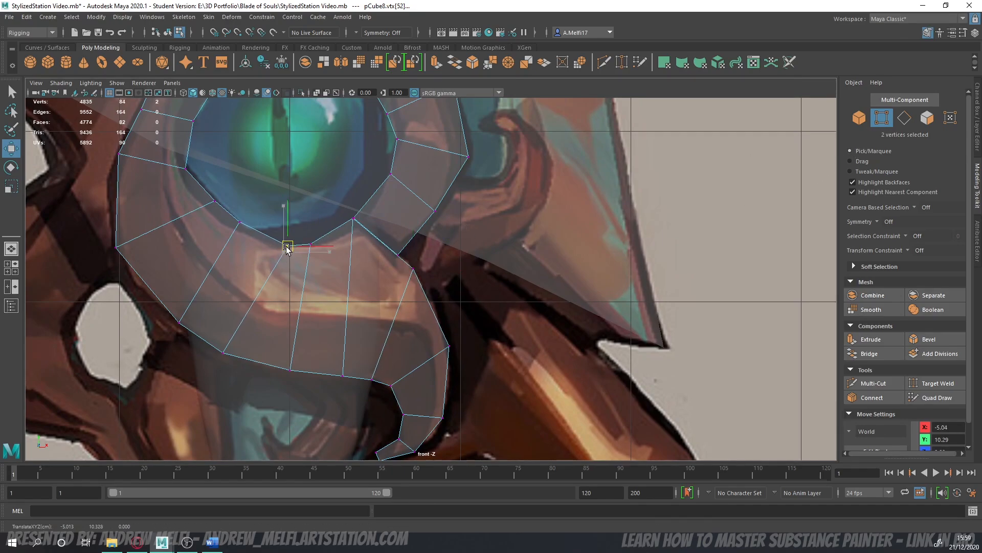
{"action": "scroll", "coordinate": [434, 338], "scroll_direction": "down", "scroll_amount": 6}
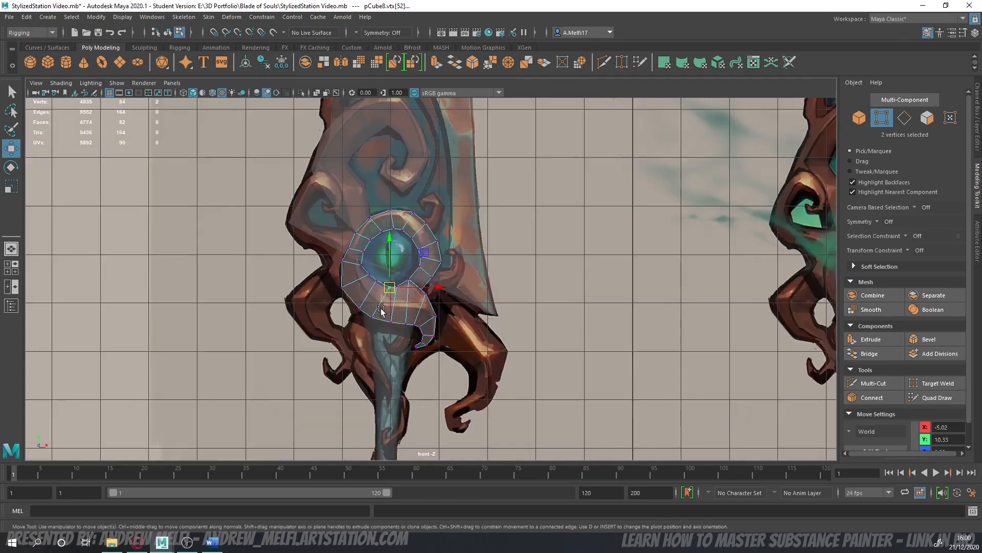
{"action": "scroll", "coordinate": [384, 333], "scroll_direction": "up", "scroll_amount": 4}
{"action": "scroll", "coordinate": [387, 390], "scroll_direction": "up", "scroll_amount": 3}
{"action": "middle_click_drag", "start_coordinate": [401, 393], "coordinate": [368, 268], "text": "alt"}
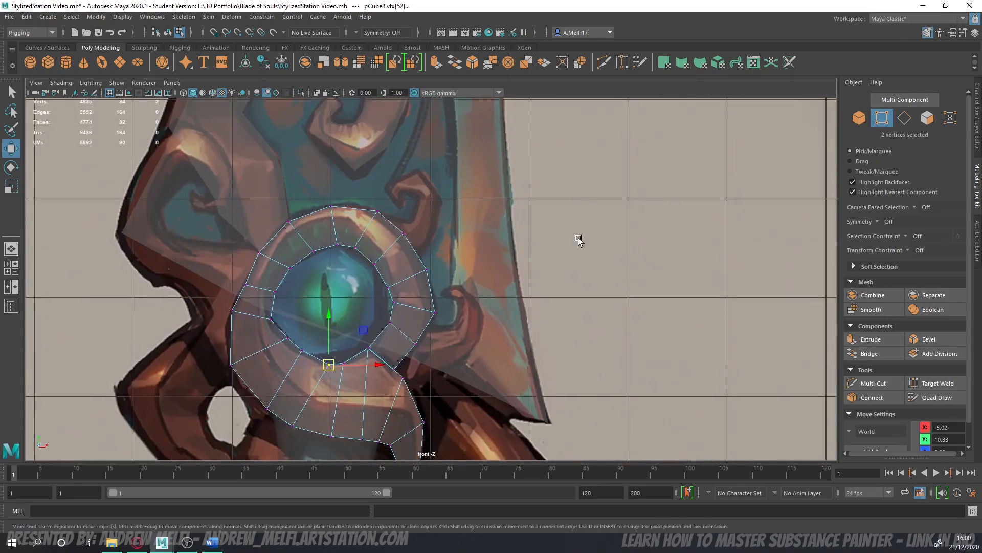
- Select the whole eye ring and move it along the Z axis to bring it in line with the sword's depth
{"action": "left_click", "coordinate": [862, 122]}
{"action": "scroll", "coordinate": [588, 225], "scroll_direction": "down", "scroll_amount": 8}
{"action": "key", "text": "space"}
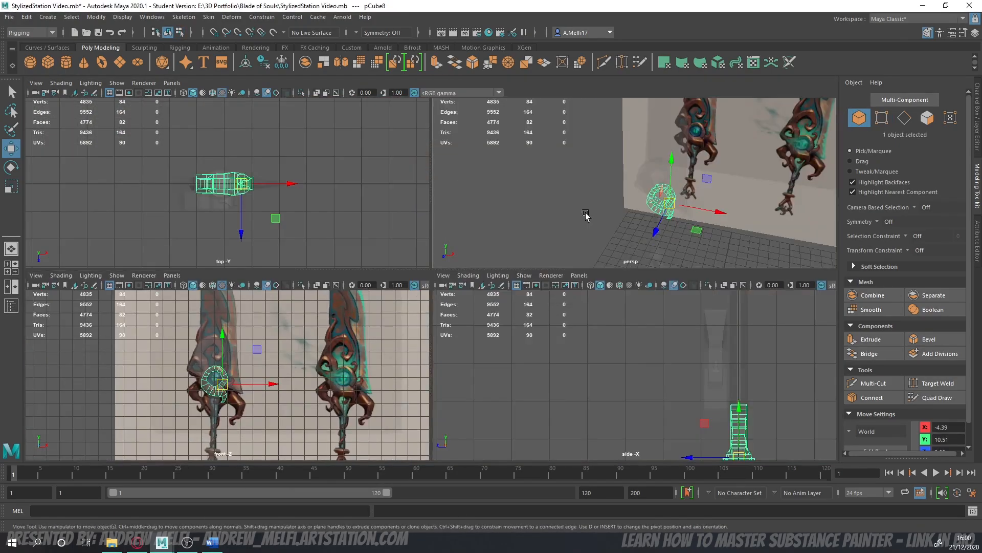
{"action": "key", "text": "space"}
{"action": "scroll", "coordinate": [563, 230], "scroll_direction": "down", "scroll_amount": 4}
{"action": "left_click_drag", "start_coordinate": [471, 277], "coordinate": [517, 307], "text": "alt"}
{"action": "scroll", "coordinate": [530, 301], "scroll_direction": "up", "scroll_amount": 4}
{"action": "key", "text": "space"}
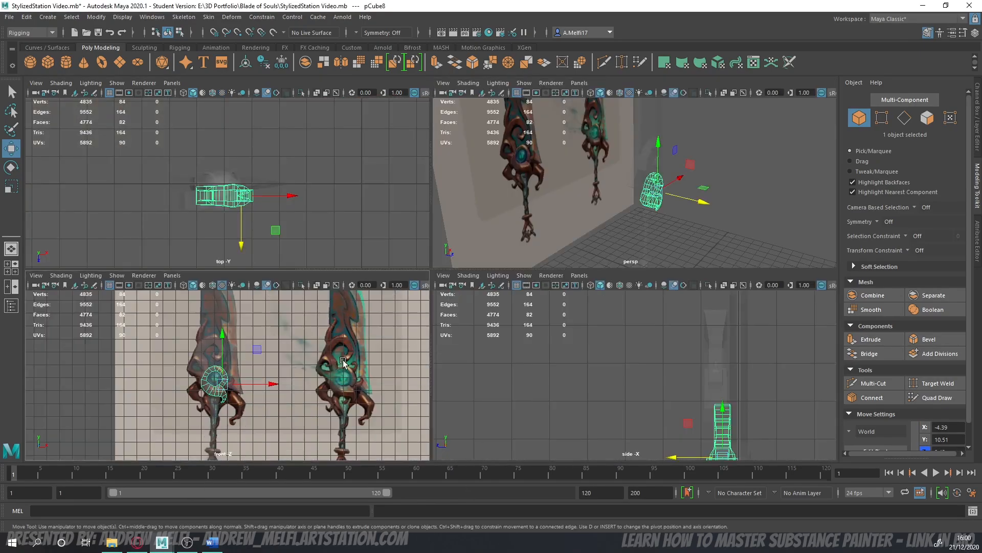
- Create a new polygon cube and place it at the eye ring's left side, at about X -5.92, Y 10.90
{"action": "key", "text": "space"}
{"action": "left_click", "coordinate": [162, 352]}
{"action": "scroll", "coordinate": [132, 122], "scroll_direction": "down", "scroll_amount": 3}
{"action": "left_click", "coordinate": [47, 61]}
{"action": "scroll", "coordinate": [439, 351], "scroll_direction": "down", "scroll_amount": 2}
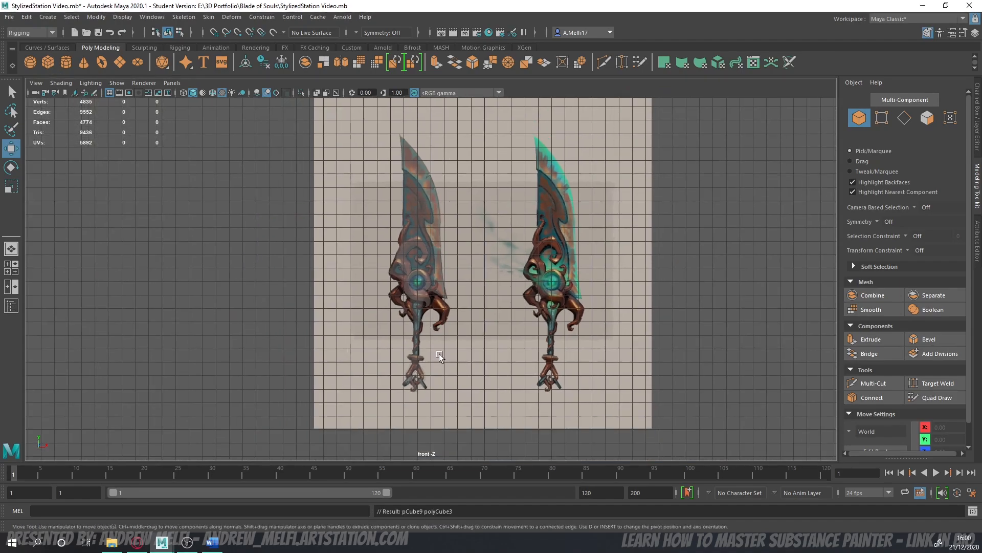
{"action": "left_click_drag", "start_coordinate": [486, 429], "coordinate": [453, 339]}
{"action": "right_click_drag", "start_coordinate": [422, 307], "coordinate": [489, 512]}
{"action": "scroll", "coordinate": [422, 307], "scroll_direction": "up", "scroll_amount": 6}
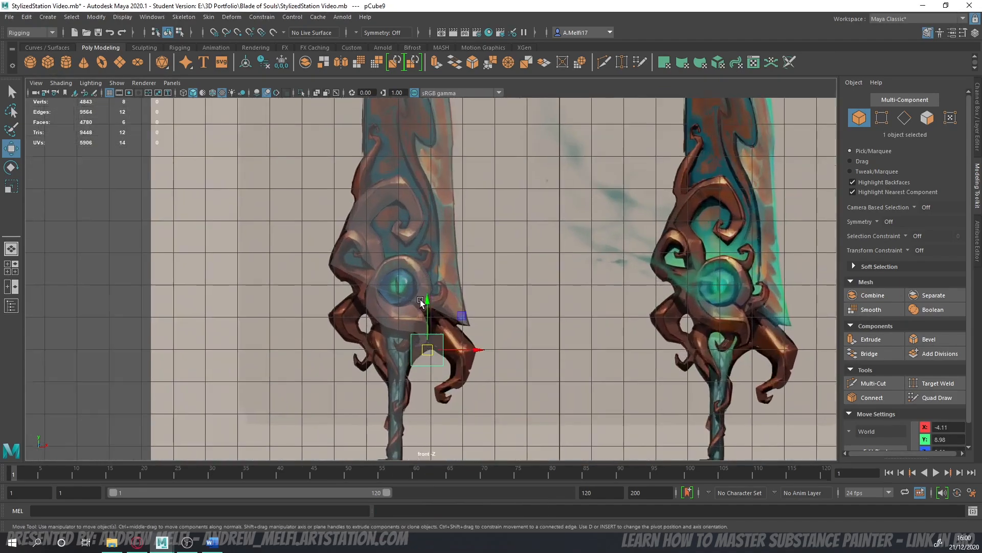
{"action": "left_click_drag", "start_coordinate": [436, 428], "coordinate": [358, 307]}
{"action": "scroll", "coordinate": [316, 332], "scroll_direction": "up", "scroll_amount": 4}
{"action": "middle_click_drag", "start_coordinate": [317, 330], "coordinate": [437, 335], "text": "alt"}
- Rotate and scale the new cube to follow the painted branch at the upper left of the eye ring
{"action": "key", "text": "e"}
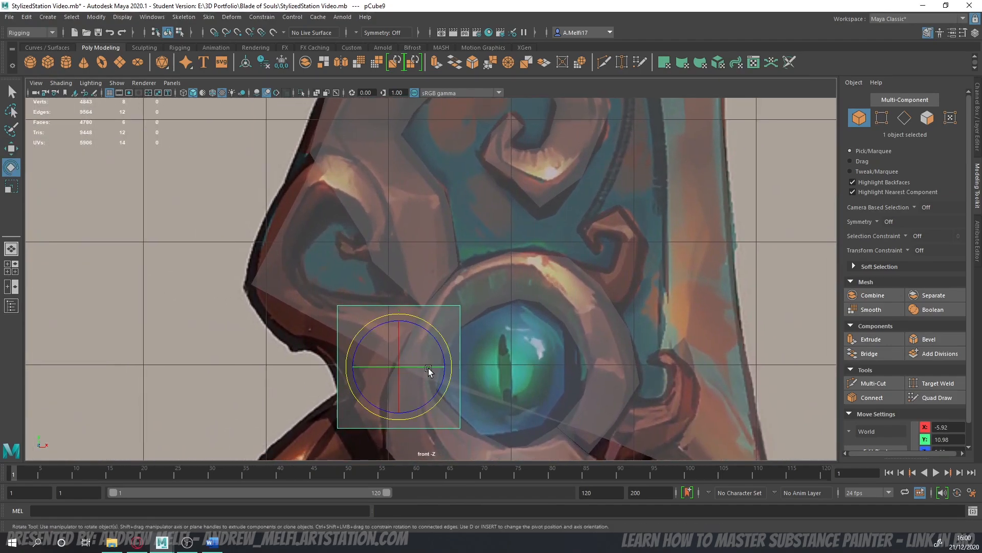
{"action": "left_click_drag", "start_coordinate": [446, 341], "coordinate": [334, 278]}
{"action": "key", "text": "r"}
{"action": "key", "text": "w"}
{"action": "scroll", "coordinate": [433, 297], "scroll_direction": "up", "scroll_amount": 2}
- Move the cube's four corner vertex pairs to fit the branch's painted base between the ring and the guard's outer edge
{"action": "left_click", "coordinate": [875, 116]}
{"action": "left_click_drag", "start_coordinate": [343, 288], "coordinate": [340, 295]}
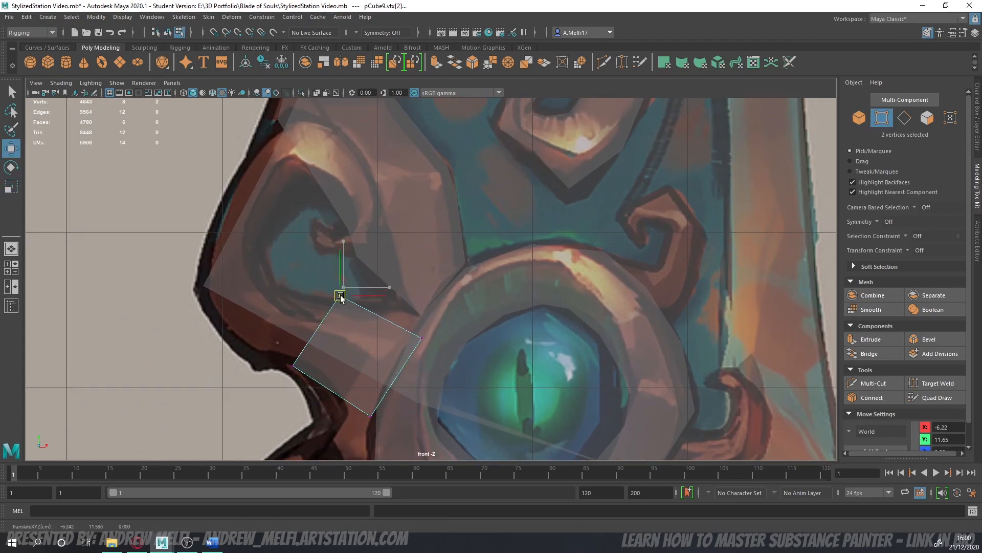
{"action": "left_click_drag", "start_coordinate": [434, 352], "coordinate": [421, 314]}
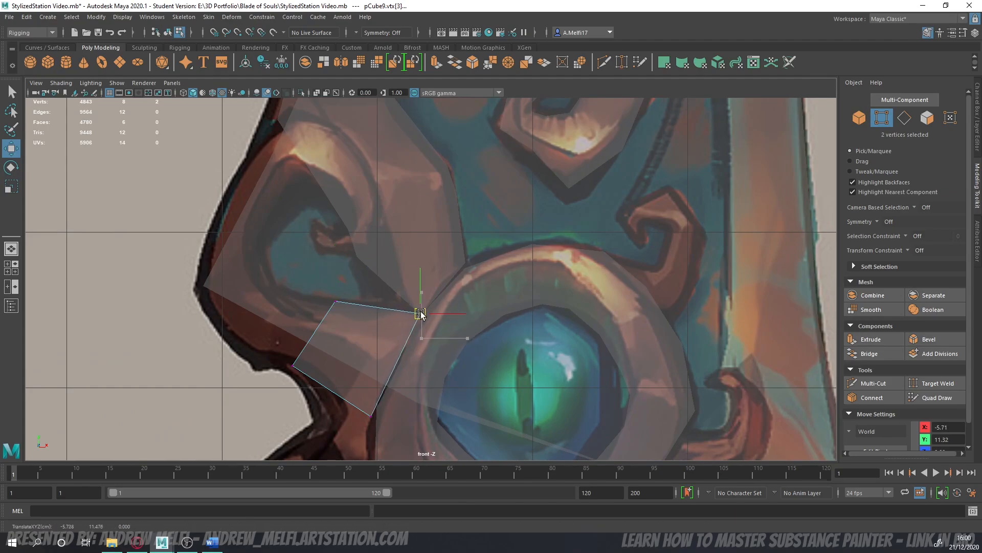
{"action": "left_click_drag", "start_coordinate": [372, 416], "coordinate": [375, 436]}
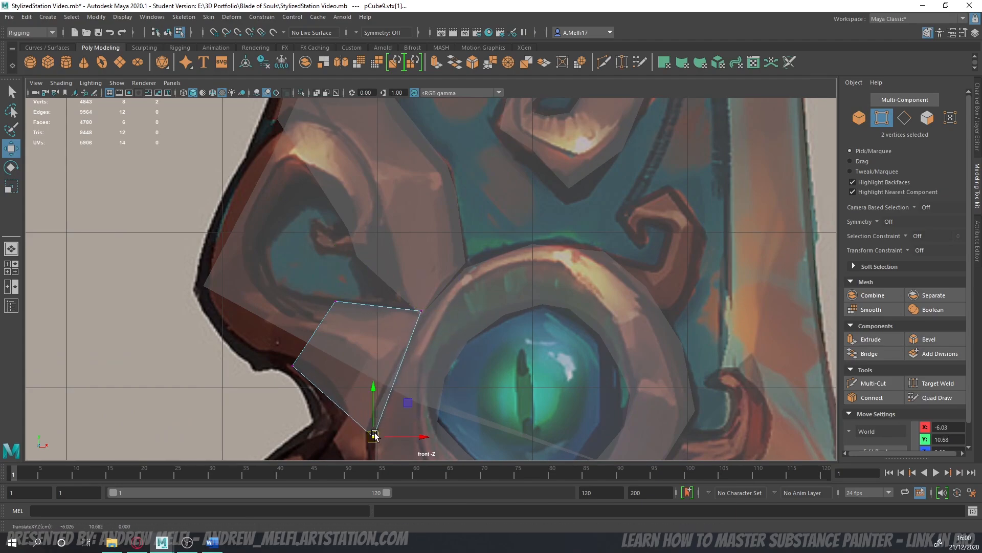
{"action": "middle_click_drag", "start_coordinate": [375, 450], "coordinate": [404, 373], "text": "alt"}
{"action": "left_click_drag", "start_coordinate": [404, 361], "coordinate": [402, 414]}
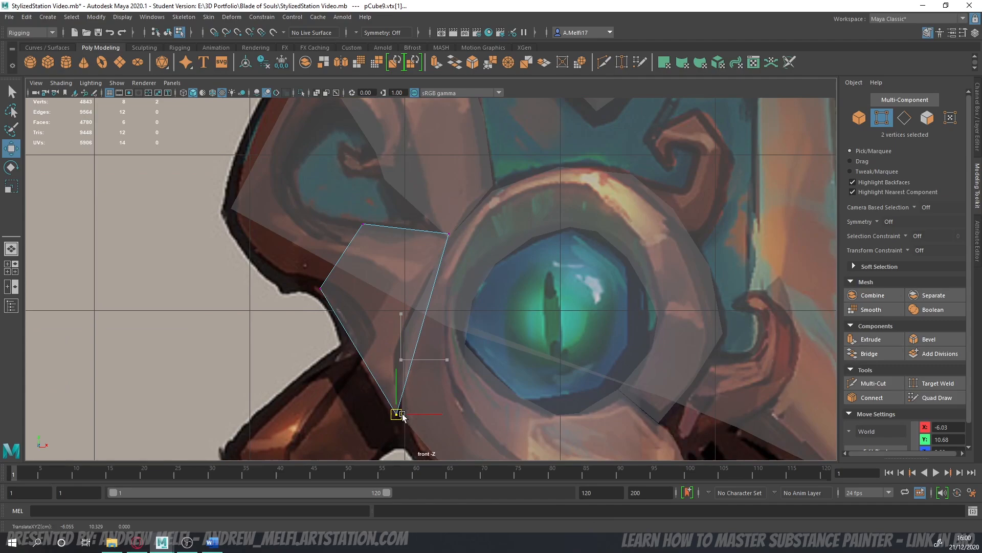
{"action": "left_click", "coordinate": [320, 288]}
{"action": "left_click_drag", "start_coordinate": [319, 288], "coordinate": [321, 300]}
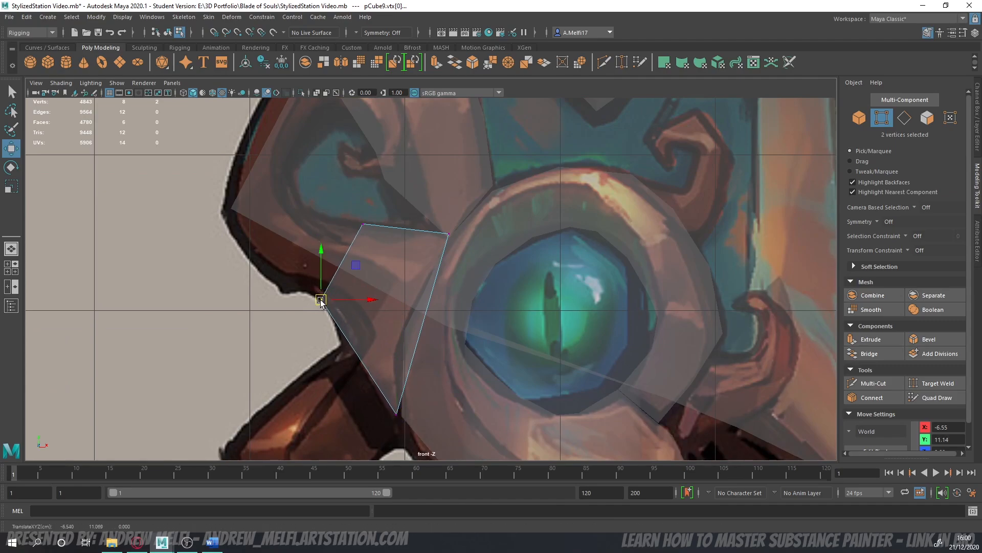
- Cut an edge loop through the middle of the branch base with Multi-Cut and align its end vertices with the painted outline
{"action": "left_click", "coordinate": [873, 384]}
{"action": "left_click", "coordinate": [403, 228]}
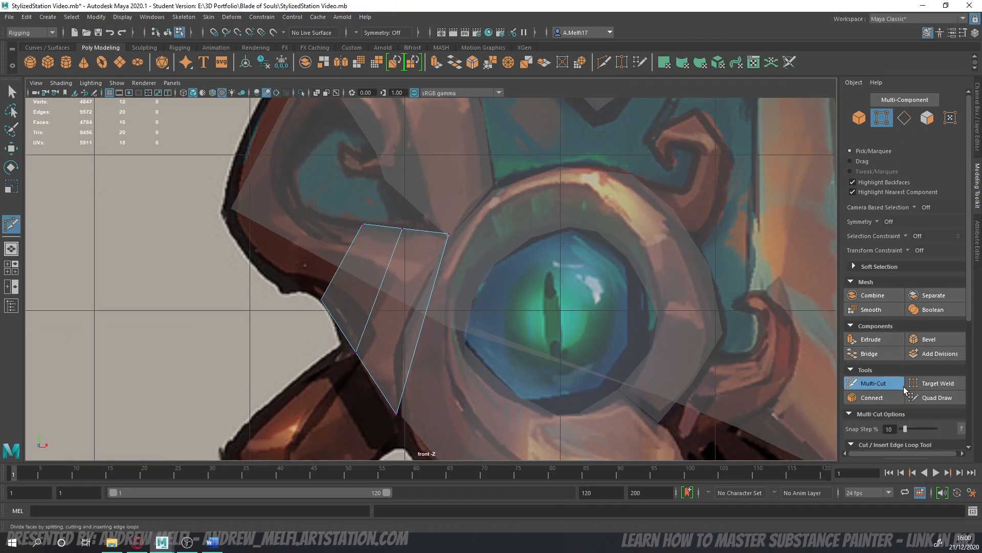
{"action": "left_click", "coordinate": [874, 383]}
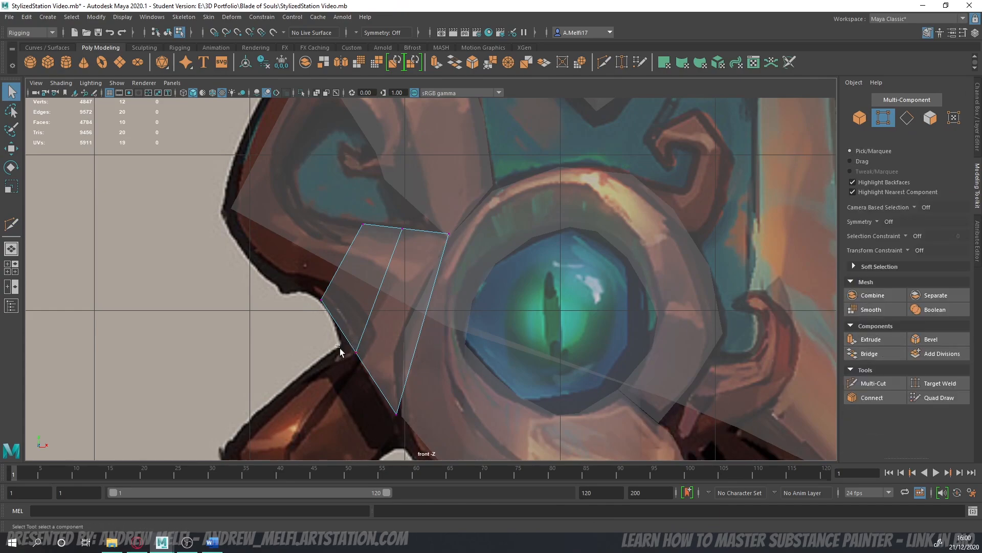
{"action": "key", "text": "w"}
{"action": "mouse_move", "coordinate": [340, 348]}
{"action": "left_mouse_down"}
{"action": "mouse_move", "coordinate": [365, 363]}
{"action": "mouse_move", "coordinate": [362, 330]}
{"action": "mouse_move", "coordinate": [355, 342]}
{"action": "left_mouse_up"}
{"action": "mouse_move", "coordinate": [398, 221]}
{"action": "left_mouse_down"}
{"action": "mouse_move", "coordinate": [408, 241]}
{"action": "mouse_move", "coordinate": [402, 228]}
{"action": "left_mouse_up"}
{"action": "middle_click_drag", "start_coordinate": [440, 271], "coordinate": [537, 328], "text": "alt"}
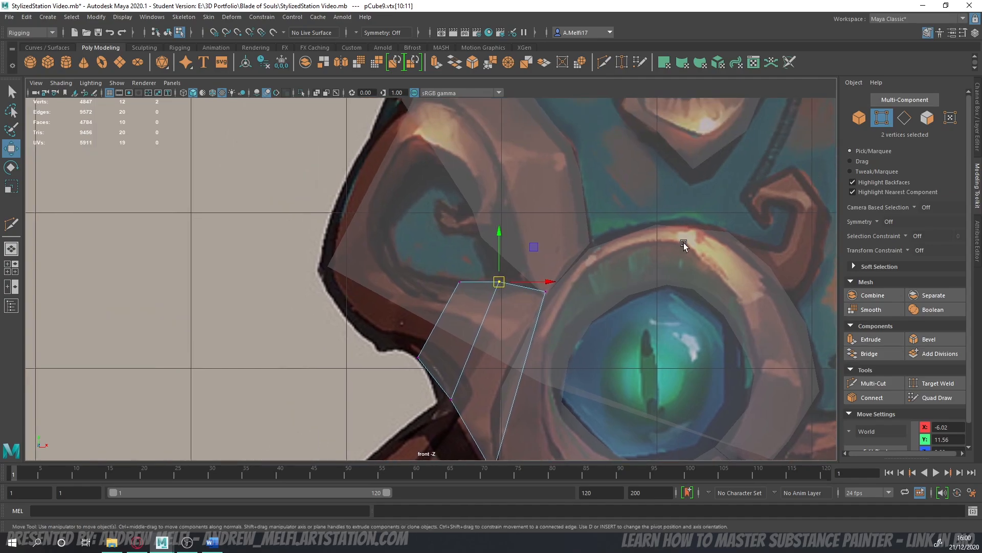
- Extrude two segments from the base's outer end face to about X -6.90, Y 11.68, rotating and scaling them along the branch
{"action": "key", "text": "space"}
{"action": "key", "text": "space"}
{"action": "left_click", "coordinate": [927, 118]}
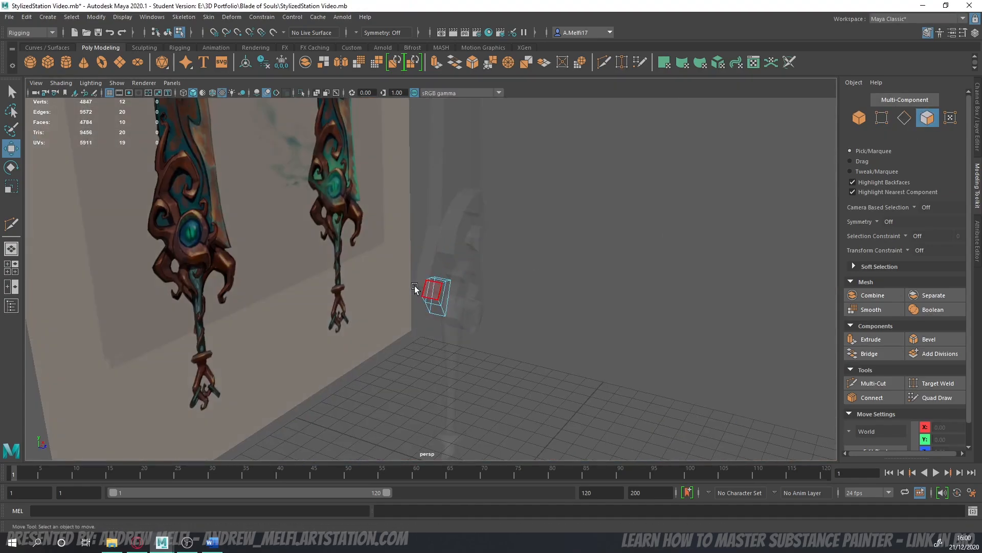
{"action": "left_click", "coordinate": [436, 292]}
{"action": "key", "text": "space"}
{"action": "key", "text": "space"}
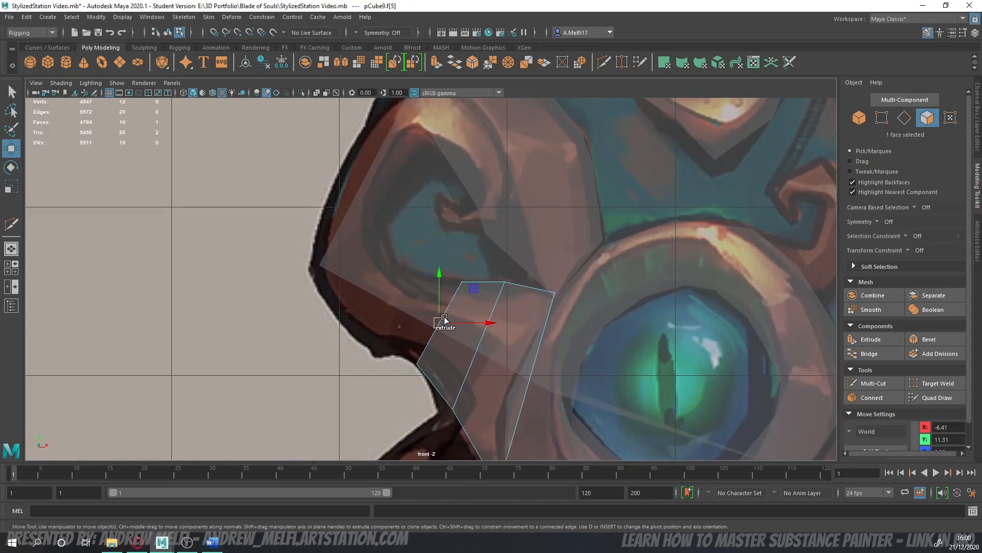
{"action": "left_click_drag", "start_coordinate": [444, 320], "coordinate": [404, 303], "text": "shift"}
{"action": "key", "text": "e"}
{"action": "key", "text": "r"}
{"action": "key", "text": "w"}
{"action": "key", "text": "e"}
{"action": "key", "text": "w"}
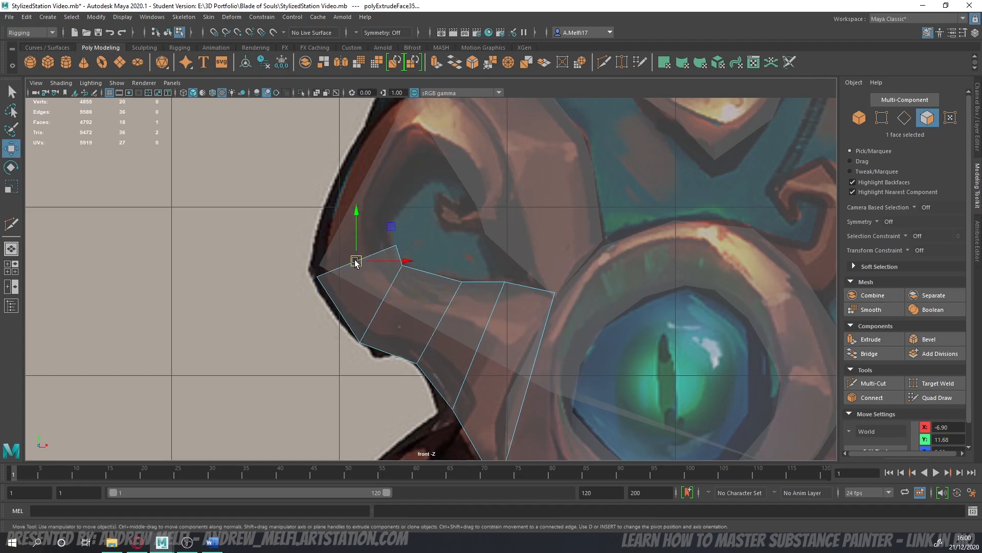
- Extrude segments up the branch's outer edge, rotating and scaling the end faces to follow the painted curve
{"action": "middle_click_drag", "start_coordinate": [352, 263], "coordinate": [369, 335], "text": "alt"}
{"action": "left_click_drag", "start_coordinate": [369, 335], "coordinate": [401, 314], "text": "shift"}
{"action": "key", "text": "e"}
{"action": "key", "text": "r"}
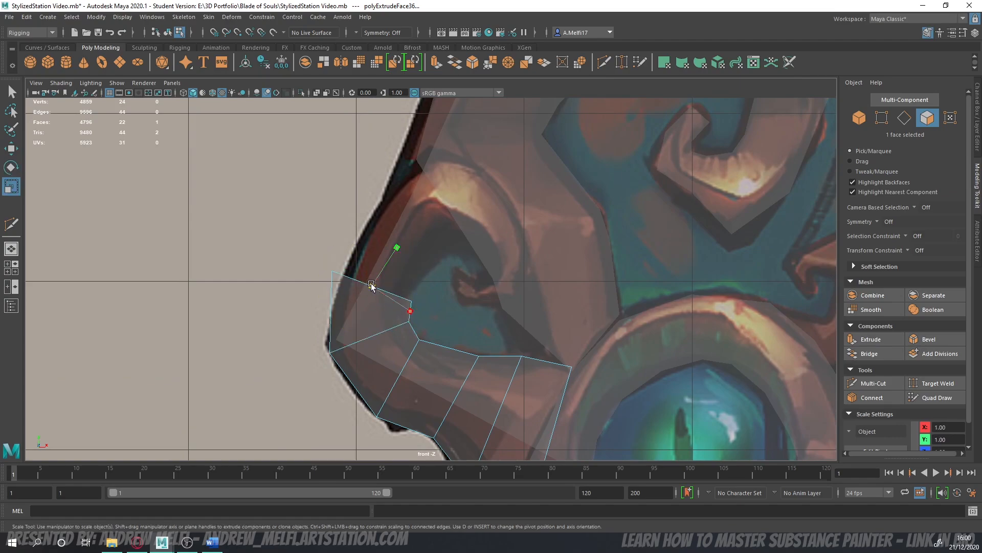
{"action": "left_click_drag", "start_coordinate": [371, 285], "coordinate": [470, 200]}
{"action": "key", "text": "w"}
{"action": "key", "text": "e"}
{"action": "key", "text": "r"}
- Extrude three segments up and over the branch's top, rotating the end faces and moving the inner vertices onto the painted curve
{"action": "key", "text": "w"}
{"action": "key", "text": "e"}
{"action": "key", "text": "w"}
{"action": "key", "text": "e"}
{"action": "left_click_drag", "start_coordinate": [513, 243], "coordinate": [508, 248]}
{"action": "key", "text": "w"}
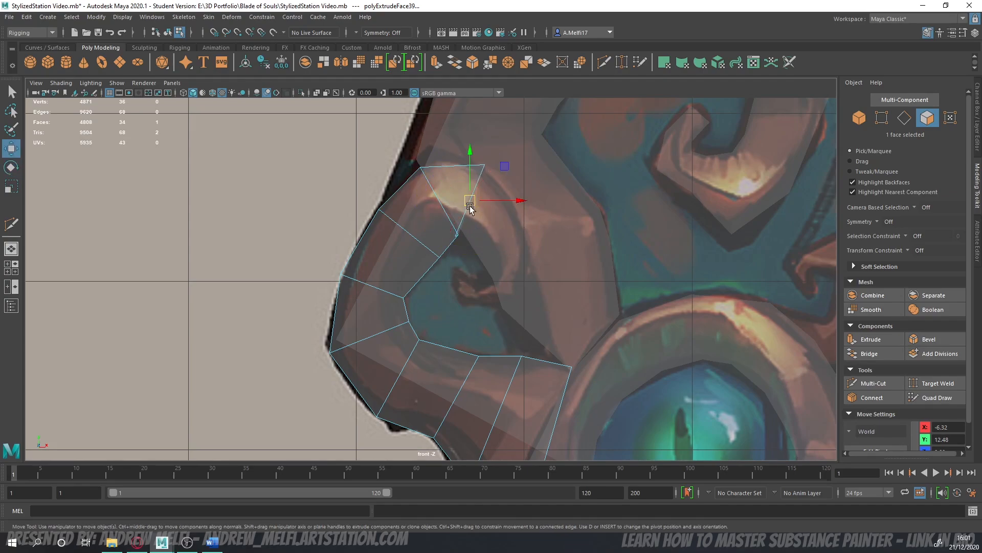
{"action": "left_click_drag", "start_coordinate": [473, 199], "coordinate": [480, 207]}
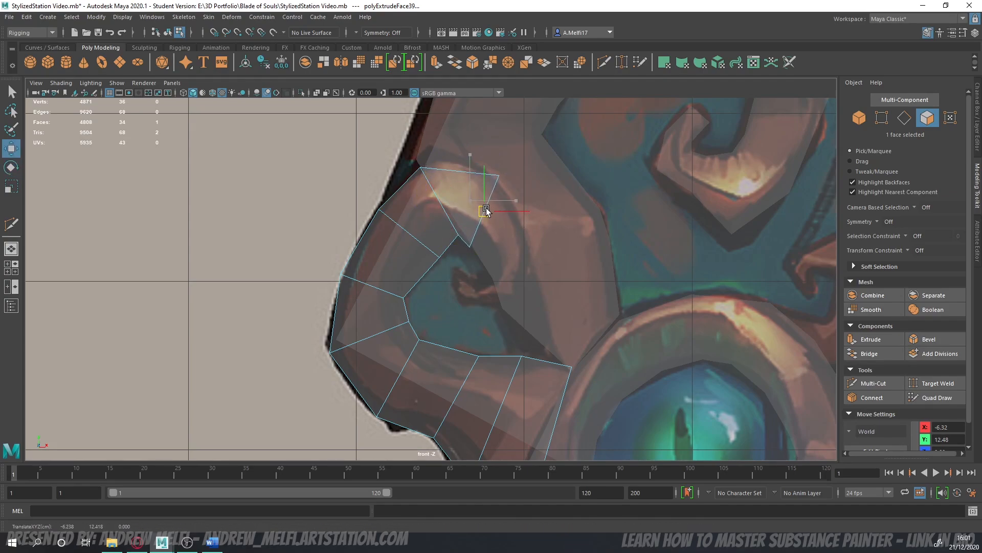
{"action": "left_click", "coordinate": [882, 117]}
{"action": "left_click_drag", "start_coordinate": [464, 242], "coordinate": [453, 248]}
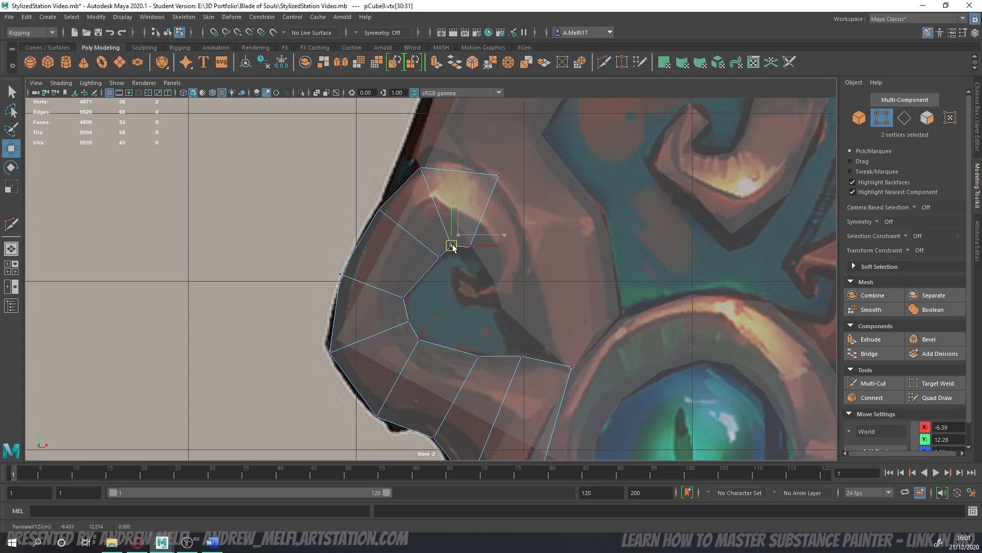
- Cut an edge loop through the branch's last top segment with Multi-Cut and move the surrounding vertices onto the rounded painted outline
{"action": "left_click", "coordinate": [873, 383]}
{"action": "left_click", "coordinate": [460, 173]}
{"action": "key", "text": "q"}
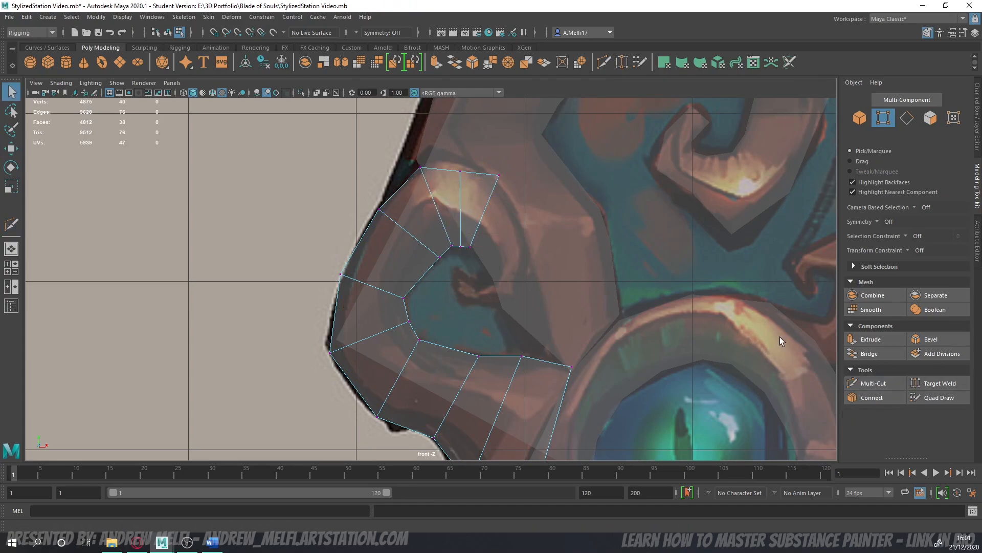
{"action": "scroll", "coordinate": [487, 205], "scroll_direction": "up", "scroll_amount": 4}
{"action": "left_click_drag", "start_coordinate": [452, 329], "coordinate": [463, 341]}
{"action": "key", "text": "w"}
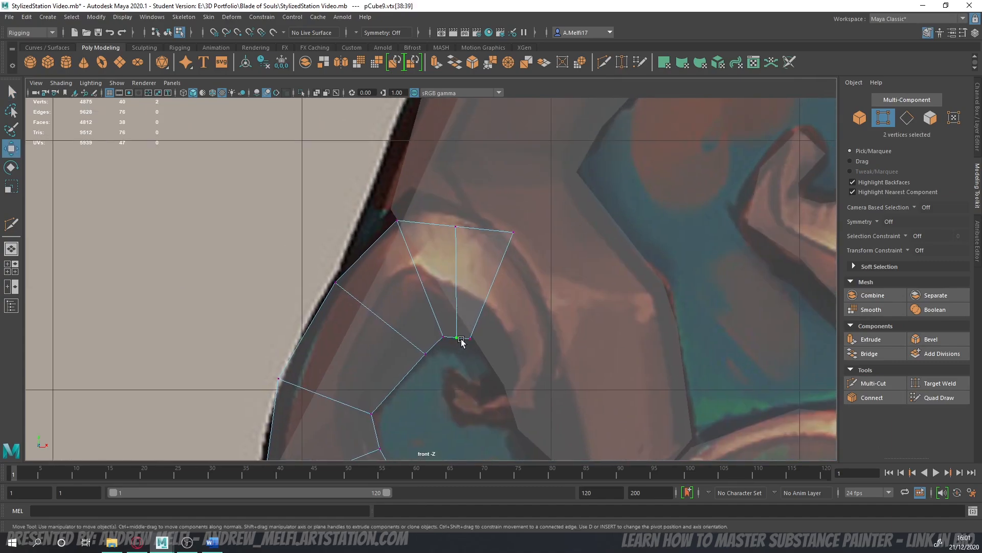
{"action": "mouse_move", "coordinate": [435, 217]}
{"action": "left_mouse_down"}
{"action": "mouse_move", "coordinate": [464, 232]}
{"action": "mouse_move", "coordinate": [449, 215]}
{"action": "left_mouse_up"}
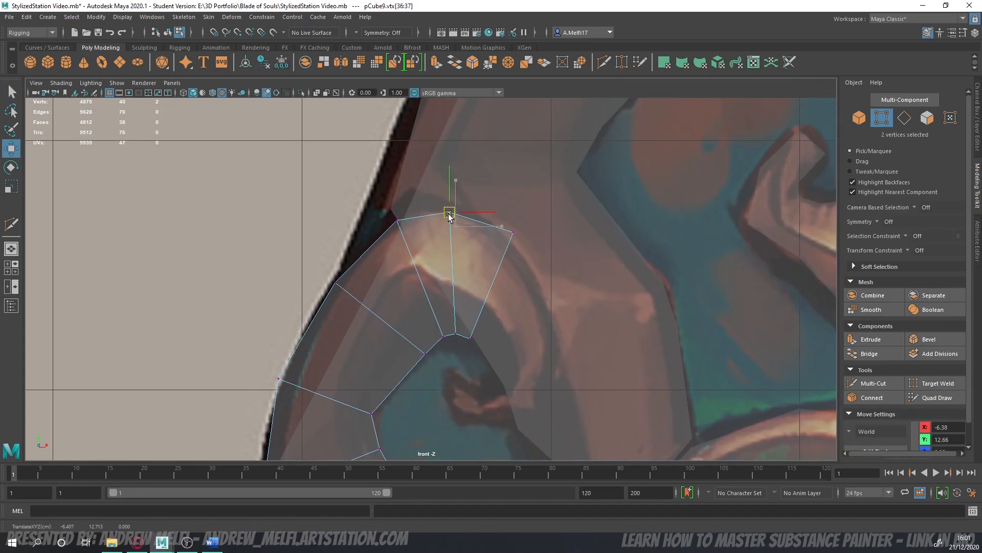
{"action": "left_click", "coordinate": [511, 233]}
{"action": "left_click_drag", "start_coordinate": [510, 235], "coordinate": [504, 251]}
- Extrude two segments from the branch's end face down the curl's inner side, rotating and scaling them to the painting
{"action": "left_click", "coordinate": [926, 118]}
{"action": "scroll", "coordinate": [444, 330], "scroll_direction": "down", "scroll_amount": 2}
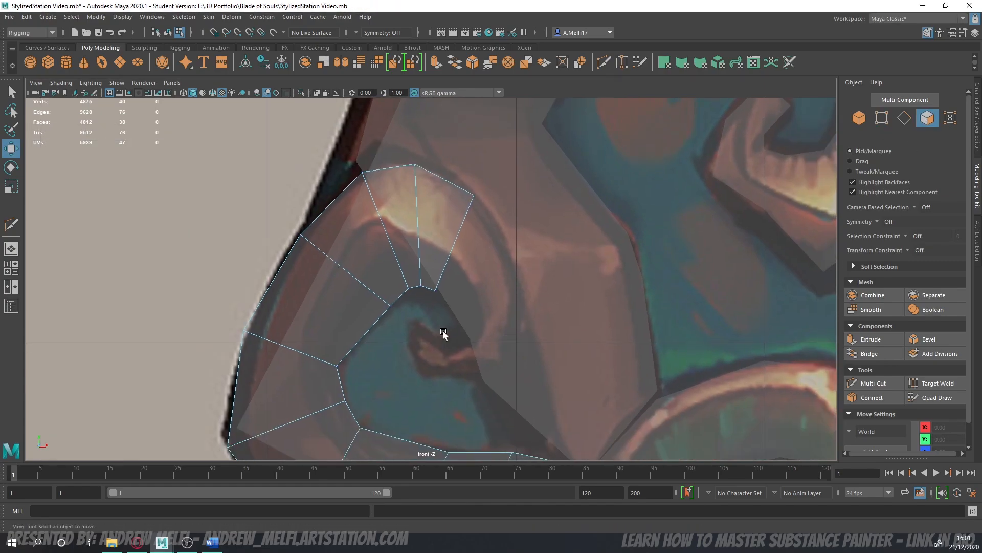
{"action": "key", "text": "space"}
{"action": "key", "text": "space"}
{"action": "left_click_drag", "start_coordinate": [596, 242], "coordinate": [454, 231], "text": "alt"}
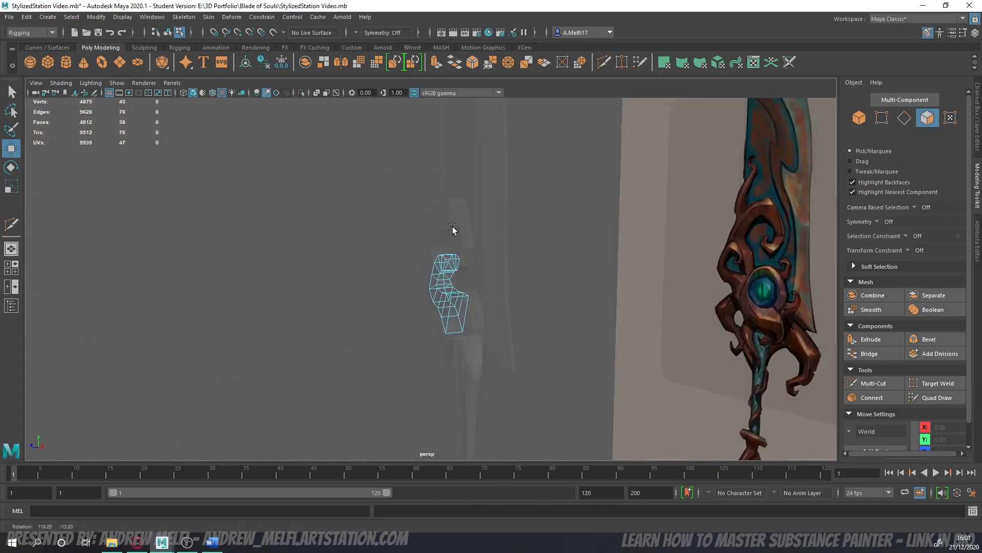
{"action": "left_click", "coordinate": [450, 262]}
{"action": "key", "text": "space"}
{"action": "key", "text": "space"}
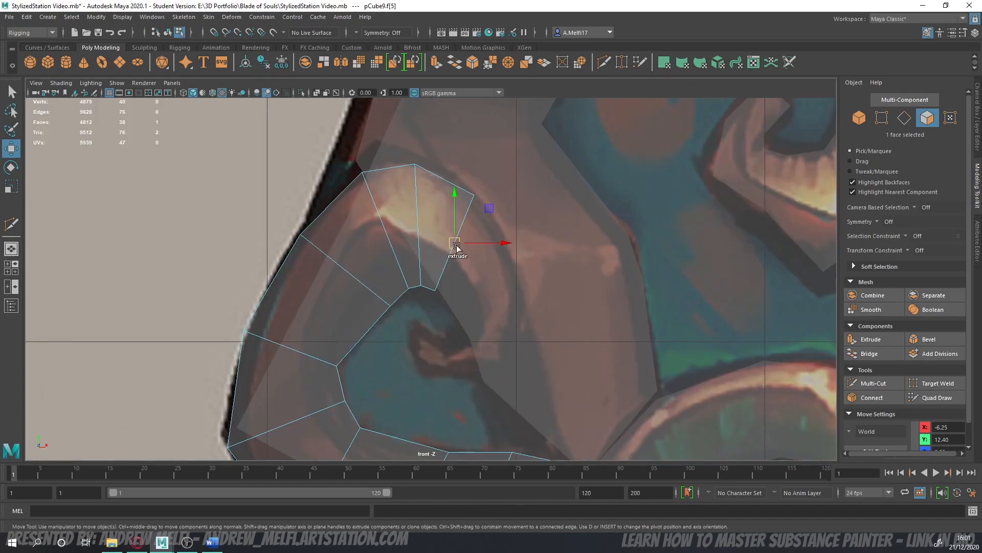
{"action": "left_click_drag", "start_coordinate": [457, 246], "coordinate": [540, 329], "text": "shift"}
{"action": "key", "text": "e"}
{"action": "key", "text": "r"}
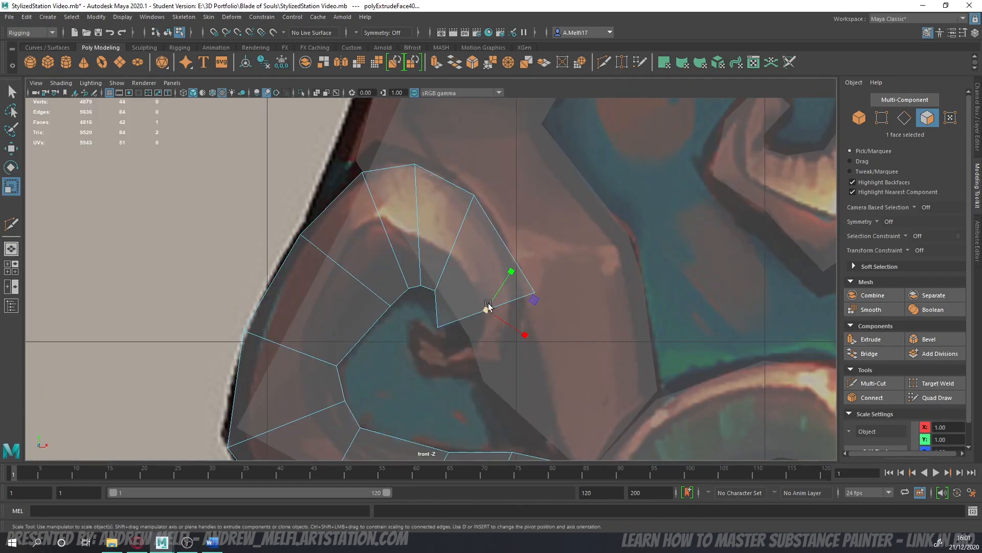
{"action": "left_click_drag", "start_coordinate": [488, 306], "coordinate": [532, 395]}
{"action": "key", "text": "w"}
{"action": "key", "text": "e"}
{"action": "key", "text": "ctrl+z"}
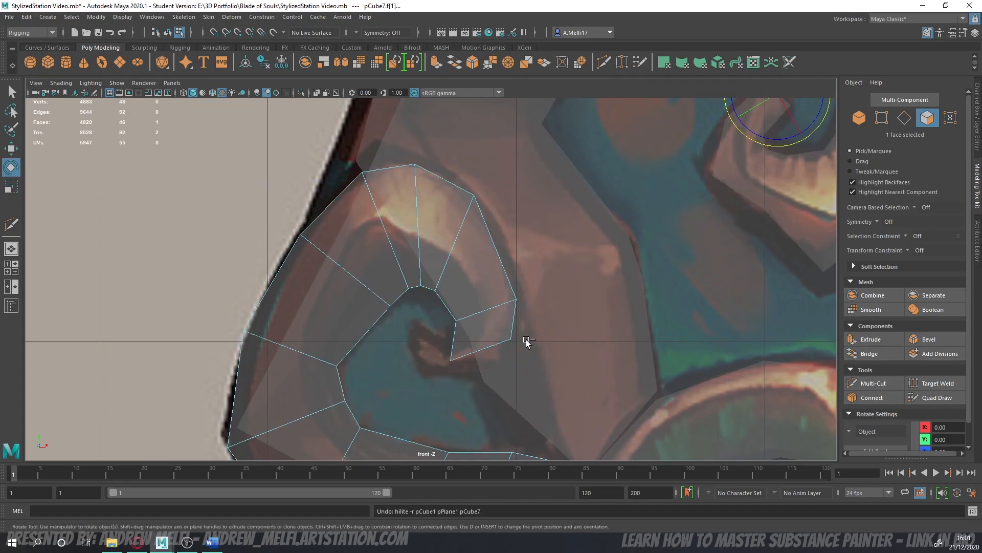
- Reselect the branch's end face and rotate and scale it to follow the curl's inward turn
{"action": "key", "text": "space"}
{"action": "key", "text": "space"}
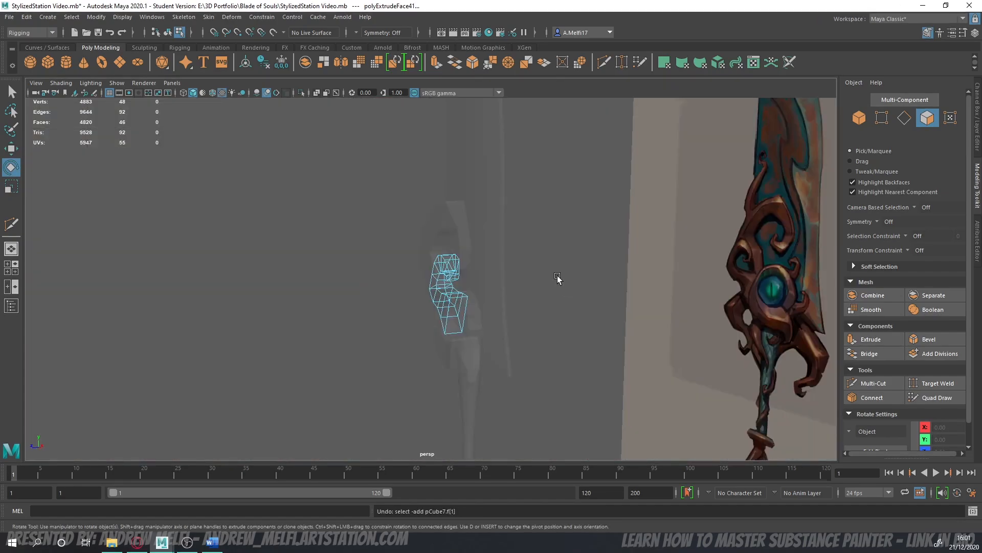
{"action": "left_click", "coordinate": [458, 276]}
{"action": "key", "text": "space"}
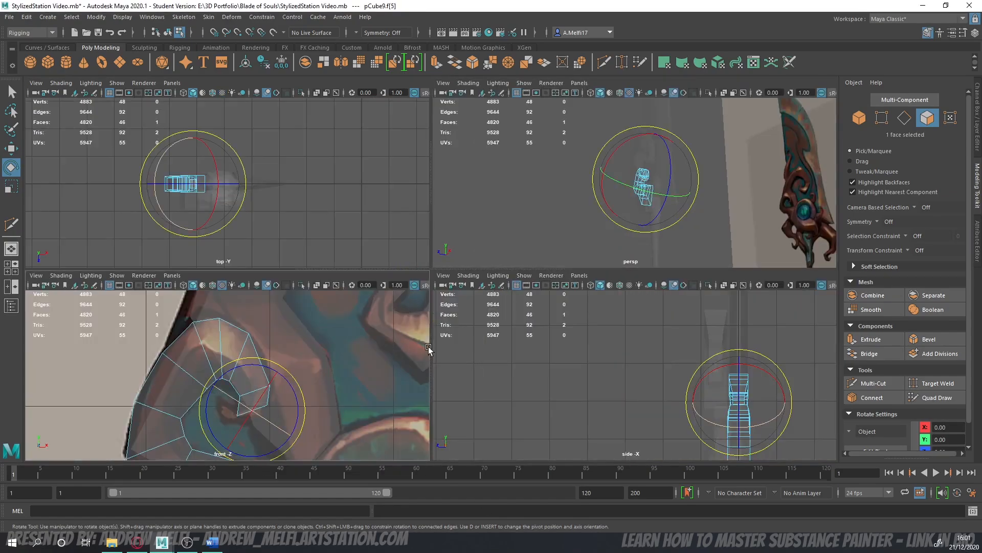
{"action": "key", "text": "space"}
{"action": "key", "text": "r"}
{"action": "key", "text": "e"}
{"action": "left_click_drag", "start_coordinate": [533, 339], "coordinate": [469, 362]}
{"action": "key", "text": "r"}
- Extrude progressively smaller segments toward the curl's center, rotating and scaling each end face to reach the painted tip
{"action": "key", "text": "ctrl+e"}
{"action": "key", "text": "e"}
{"action": "key", "text": "r"}
{"action": "key", "text": "w"}
{"action": "key", "text": "e"}
{"action": "key", "text": "r"}
{"action": "key", "text": "w"}
{"action": "key", "text": "e"}
{"action": "key", "text": "r"}
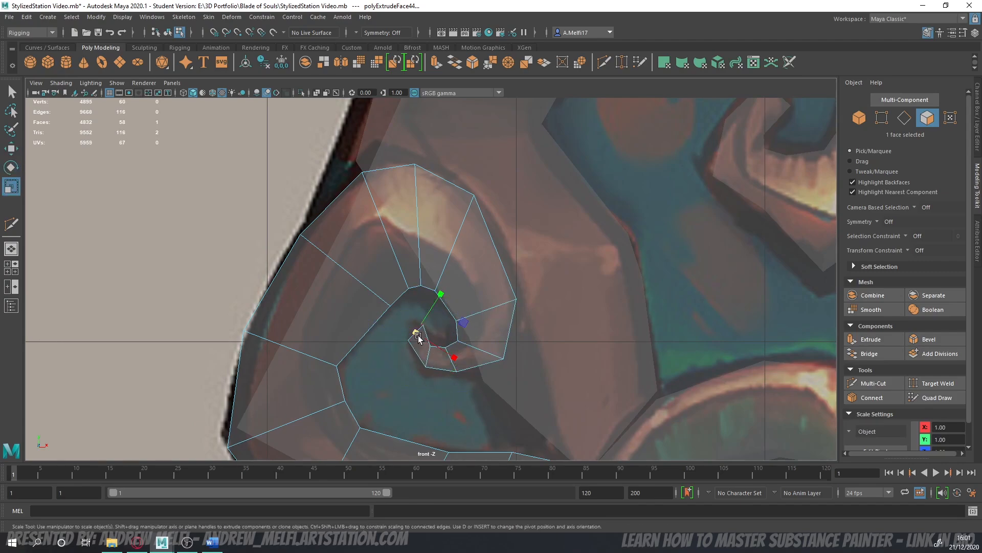
{"action": "left_click_drag", "start_coordinate": [433, 333], "coordinate": [450, 368]}
- Move the vertex pairs on the curl's inner bend and at its tip onto the painted spiral
{"action": "left_click", "coordinate": [882, 117]}
{"action": "scroll", "coordinate": [458, 345], "scroll_direction": "up", "scroll_amount": 2}
{"action": "key", "text": "w"}
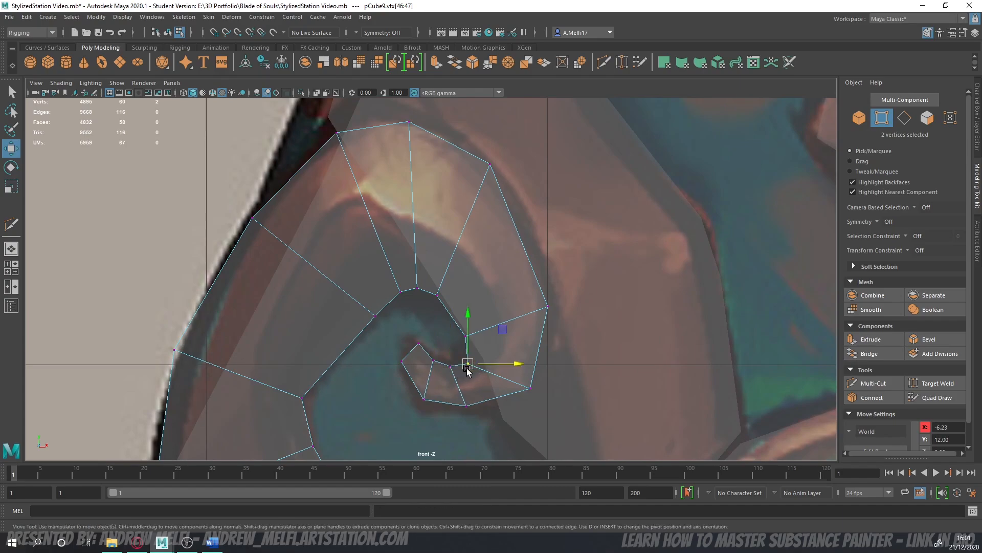
{"action": "left_click_drag", "start_coordinate": [468, 371], "coordinate": [461, 359]}
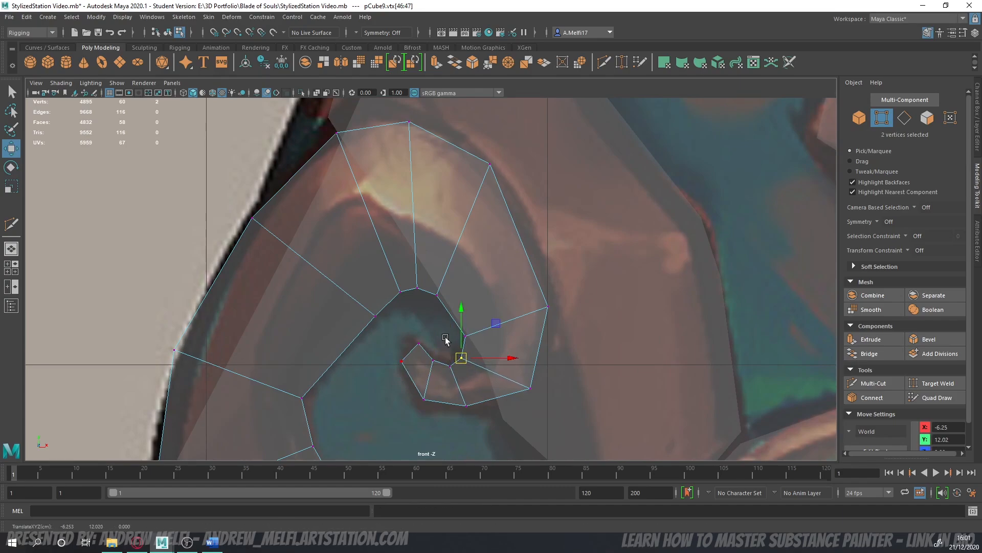
{"action": "left_click_drag", "start_coordinate": [402, 366], "coordinate": [425, 349]}
{"action": "left_click_drag", "start_coordinate": [420, 345], "coordinate": [422, 344]}
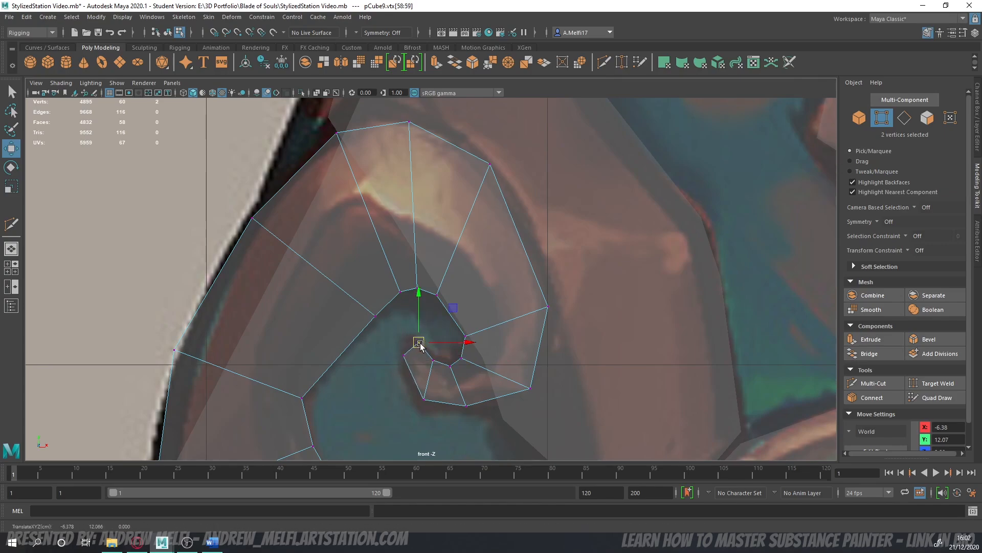
- Select the whole curled branch object and move it along Z to about 0.51
{"action": "key", "text": "space"}
{"action": "key", "text": "space"}
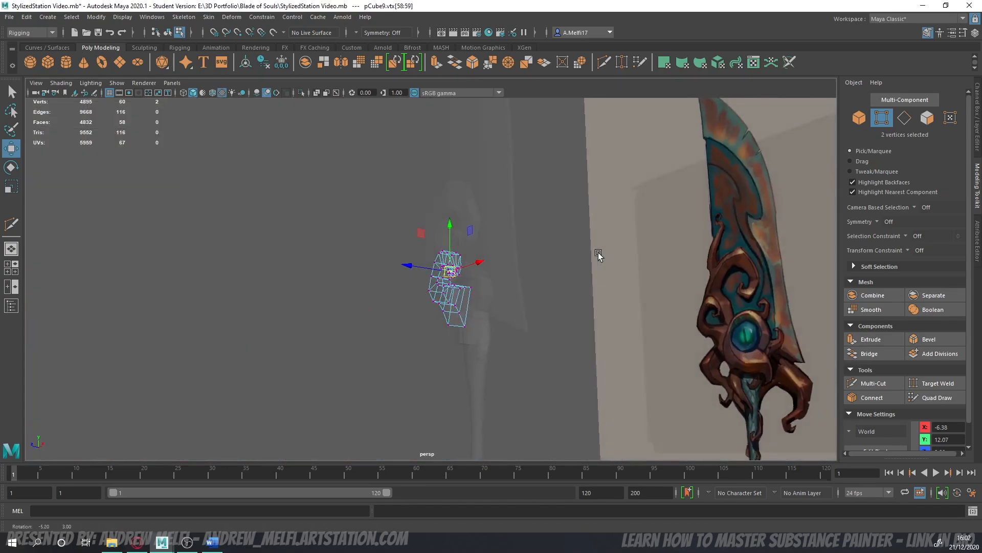
{"action": "left_click_drag", "start_coordinate": [599, 252], "coordinate": [729, 264], "text": "alt"}
{"action": "left_click", "coordinate": [856, 120]}
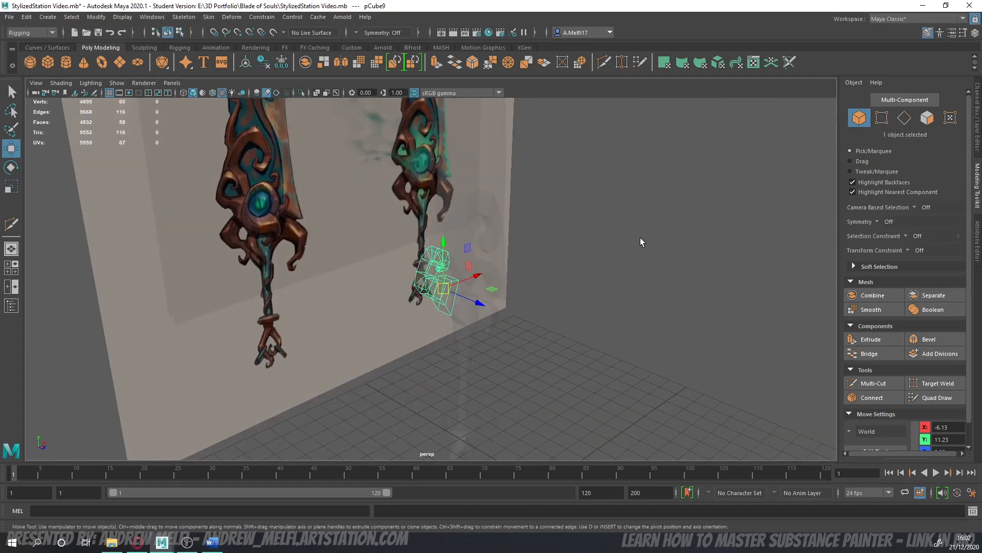
{"action": "key", "text": "space"}
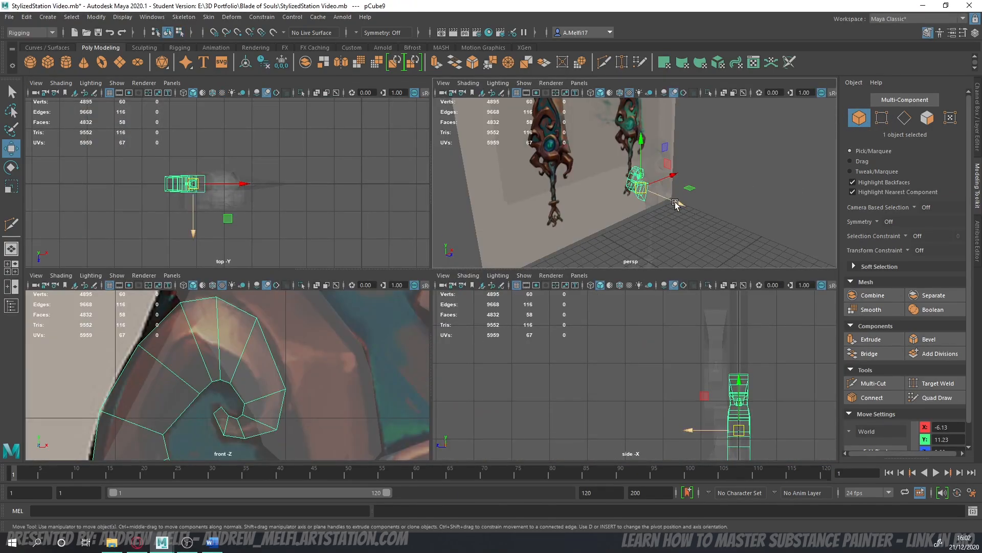
{"action": "mouse_move", "coordinate": [676, 205]}
{"action": "left_mouse_down"}
{"action": "mouse_move", "coordinate": [674, 215]}
{"action": "mouse_move", "coordinate": [683, 211]}
{"action": "mouse_move", "coordinate": [671, 218]}
{"action": "left_mouse_up"}
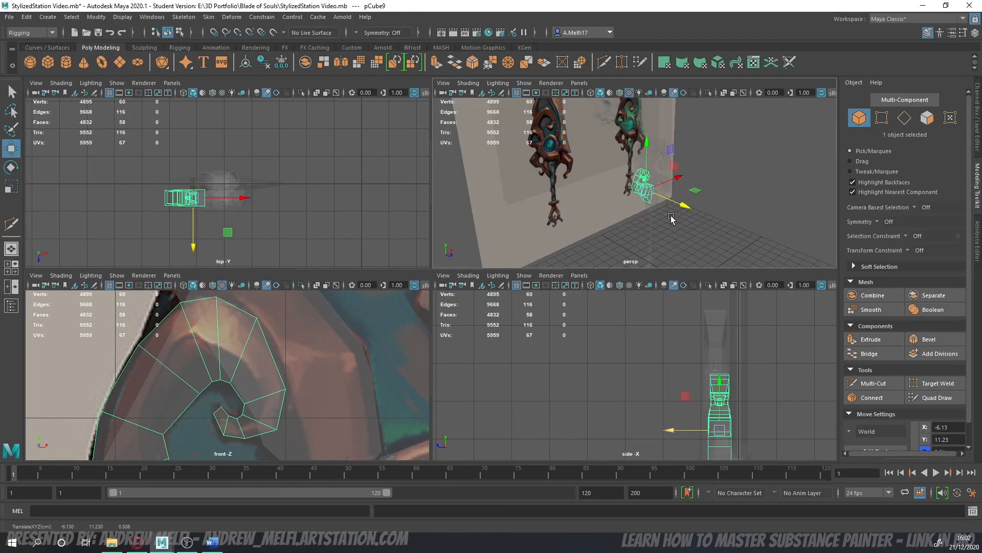
- Create a new polygon cube, move it over the guard's eye, and assign it the see-through material of the other parts
{"action": "key", "text": "space"}
{"action": "scroll", "coordinate": [463, 377], "scroll_direction": "down", "scroll_amount": 10}
{"action": "middle_click_drag", "start_coordinate": [465, 377], "coordinate": [445, 306], "text": "alt"}
{"action": "left_click", "coordinate": [182, 343]}
{"action": "scroll", "coordinate": [108, 138], "scroll_direction": "down", "scroll_amount": 2}
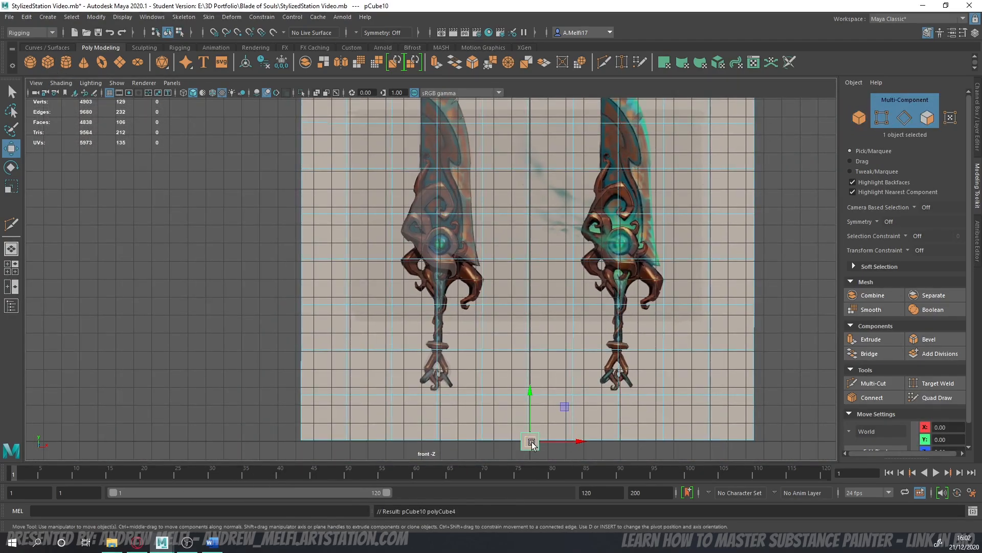
{"action": "left_click", "coordinate": [860, 118]}
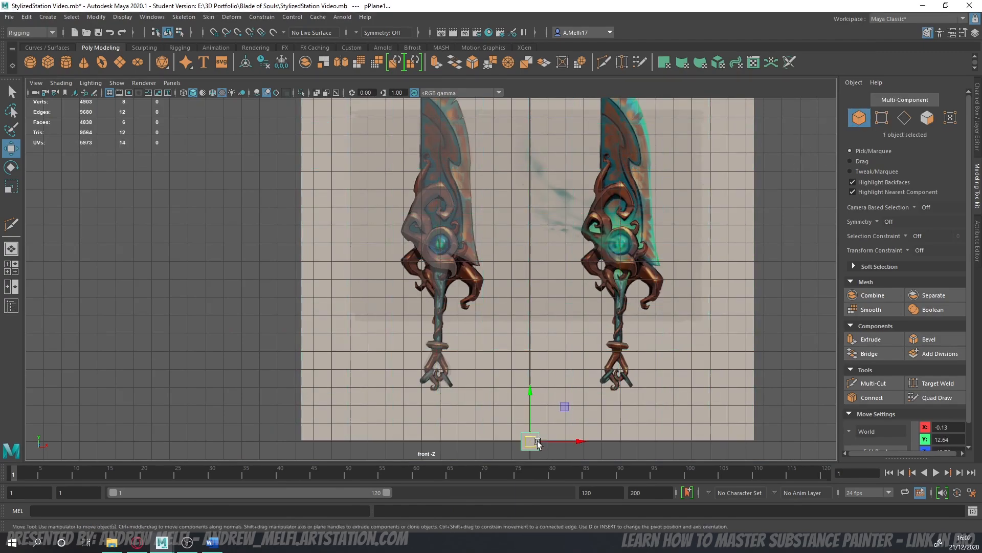
{"action": "middle_click_drag", "start_coordinate": [514, 441], "coordinate": [435, 243]}
{"action": "right_click", "coordinate": [452, 244]}
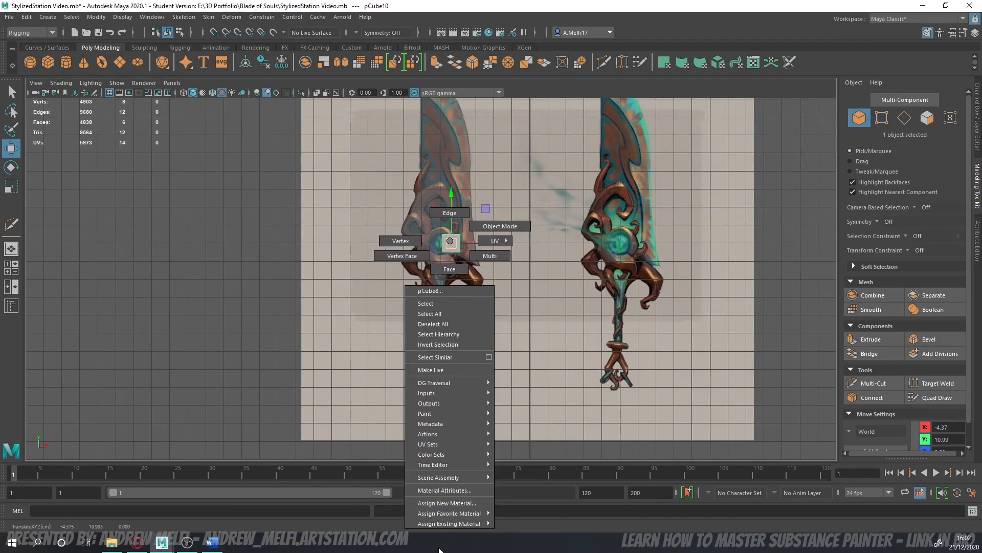
{"action": "left_click", "coordinate": [527, 512]}
- Scale down and rotate the new cube, placing it at about X -4.26, Y 11.84 over the small hook above the ring
{"action": "scroll", "coordinate": [464, 302], "scroll_direction": "up", "scroll_amount": 3}
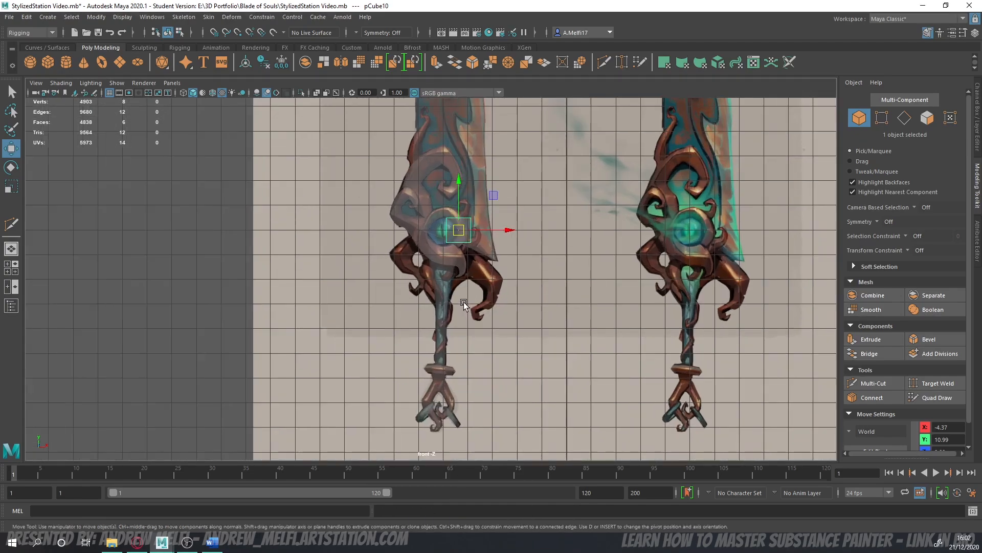
{"action": "scroll", "coordinate": [455, 390], "scroll_direction": "up", "scroll_amount": 10}
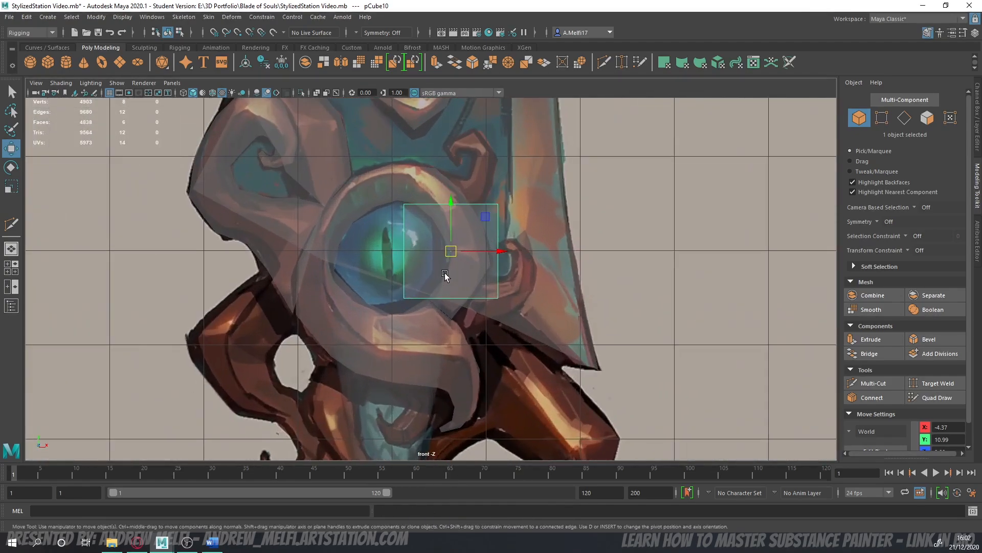
{"action": "left_click_drag", "start_coordinate": [420, 350], "coordinate": [374, 292]}
{"action": "key", "text": "e"}
{"action": "key", "text": "r"}
{"action": "key", "text": "e"}
{"action": "left_click_drag", "start_coordinate": [478, 288], "coordinate": [454, 322]}
{"action": "key", "text": "w"}
{"action": "left_click_drag", "start_coordinate": [428, 291], "coordinate": [434, 252]}
{"action": "scroll", "coordinate": [399, 332], "scroll_direction": "up", "scroll_amount": 5}
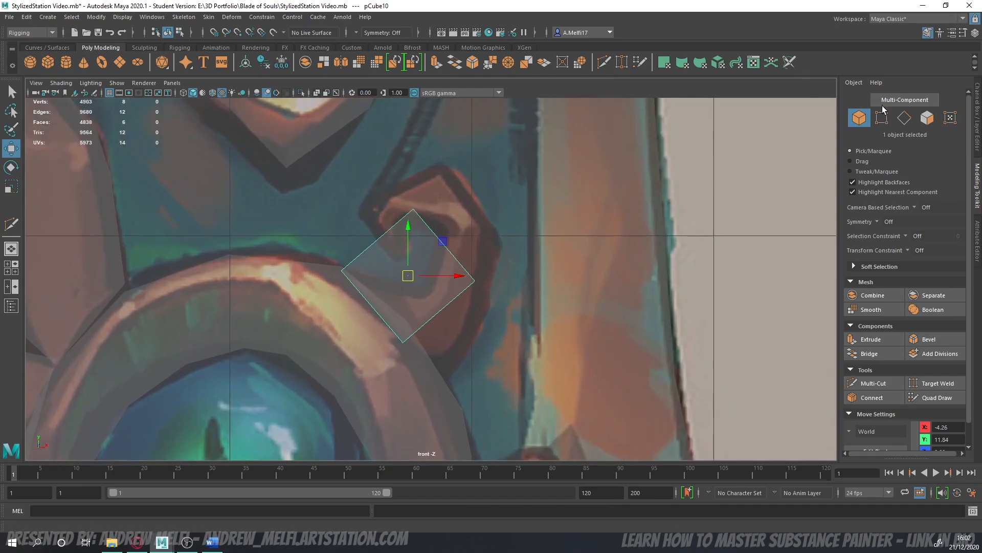
- Move the cube's corner vertex pairs to fit the small hook's painted base along the ring's edge
{"action": "key", "text": "F10"}
{"action": "left_click_drag", "start_coordinate": [394, 339], "coordinate": [449, 380]}
{"action": "left_click", "coordinate": [410, 212]}
{"action": "left_click_drag", "start_coordinate": [413, 211], "coordinate": [476, 334]}
{"action": "left_click", "coordinate": [474, 282]}
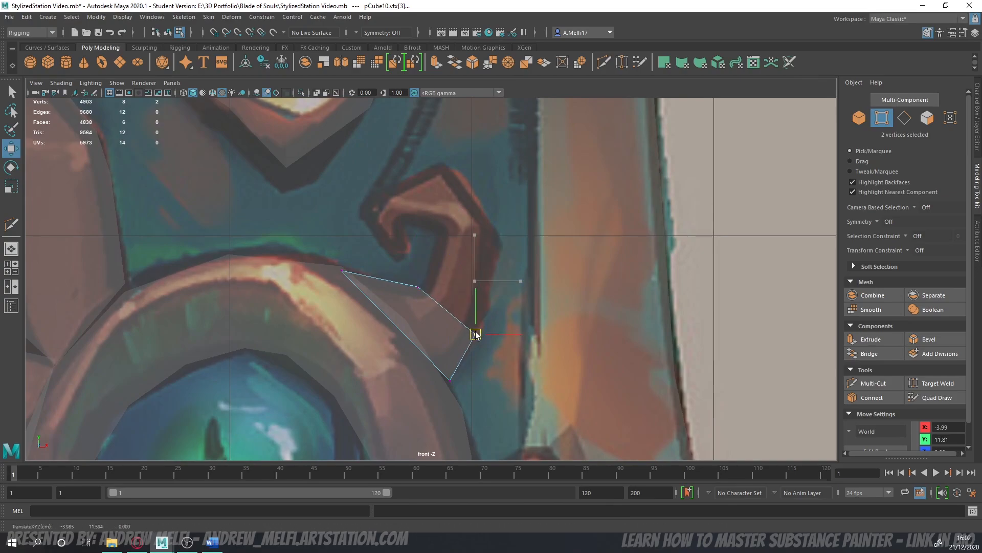
- Extrude two segments from the base's upper face up the small hook's stem, rotating and scaling the end faces
{"action": "key", "text": "space"}
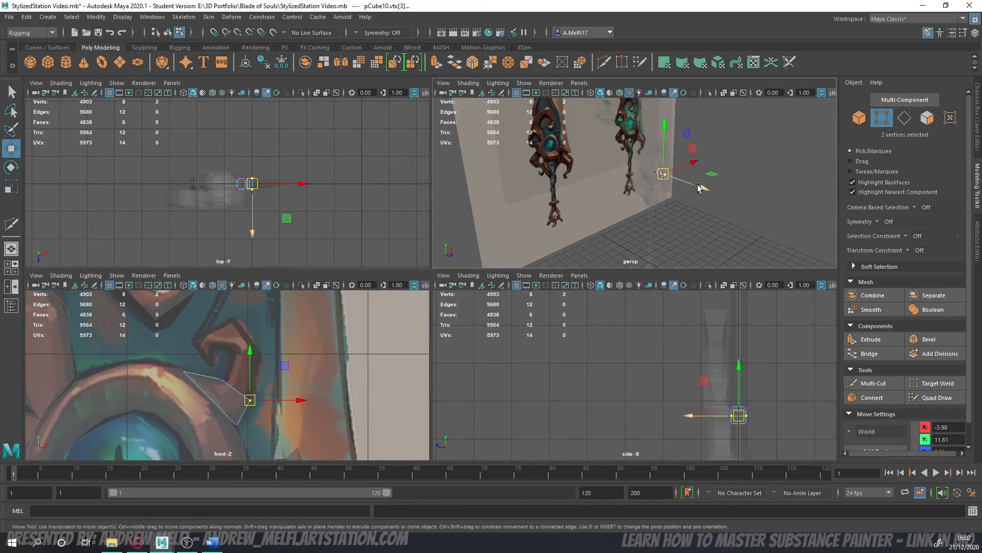
{"action": "left_click", "coordinate": [928, 120]}
{"action": "key", "text": "space"}
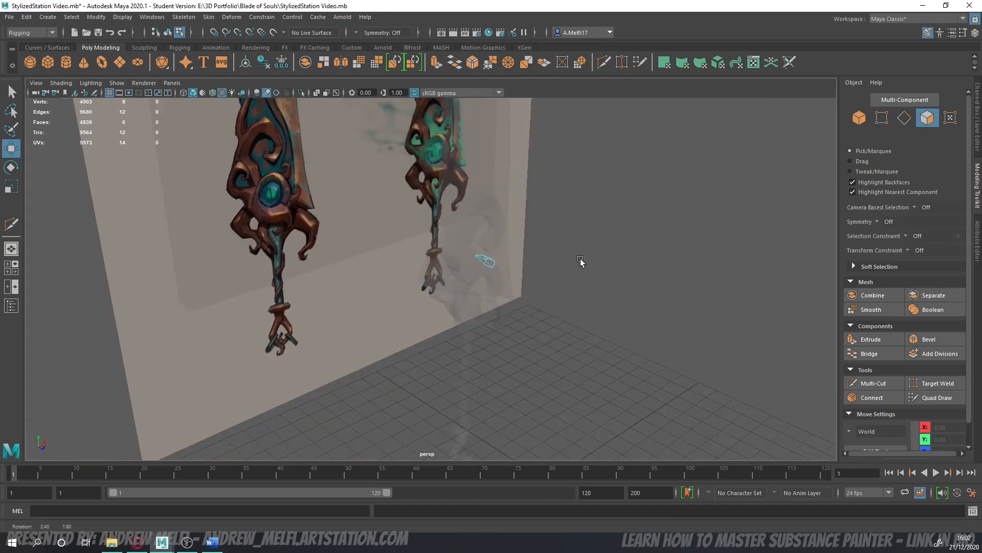
{"action": "left_click_drag", "start_coordinate": [581, 263], "coordinate": [526, 268], "text": "alt"}
{"action": "left_click", "coordinate": [520, 267]}
{"action": "key", "text": "space"}
{"action": "key", "text": "space"}
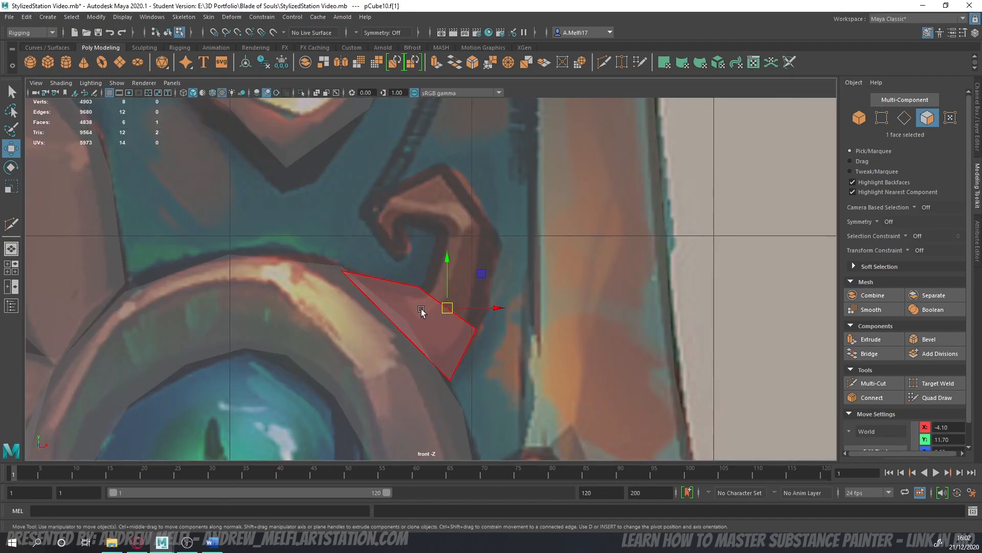
{"action": "left_click_drag", "start_coordinate": [451, 308], "coordinate": [463, 276], "text": "shift"}
{"action": "key", "text": "e"}
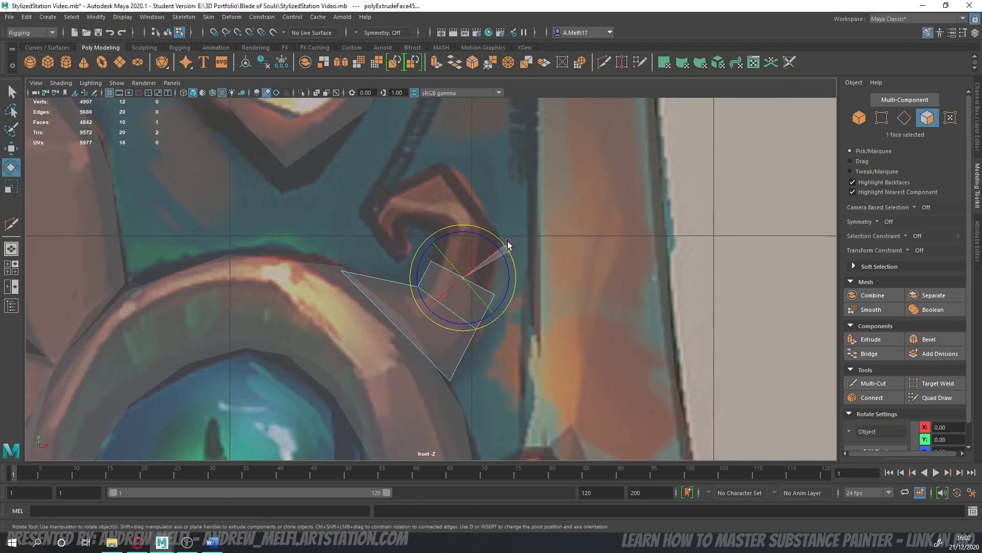
{"action": "left_click_drag", "start_coordinate": [507, 244], "coordinate": [507, 243]}
{"action": "key", "text": "w"}
{"action": "left_click_drag", "start_coordinate": [465, 277], "coordinate": [517, 206], "text": "shift"}
{"action": "key", "text": "e"}
{"action": "key", "text": "w"}
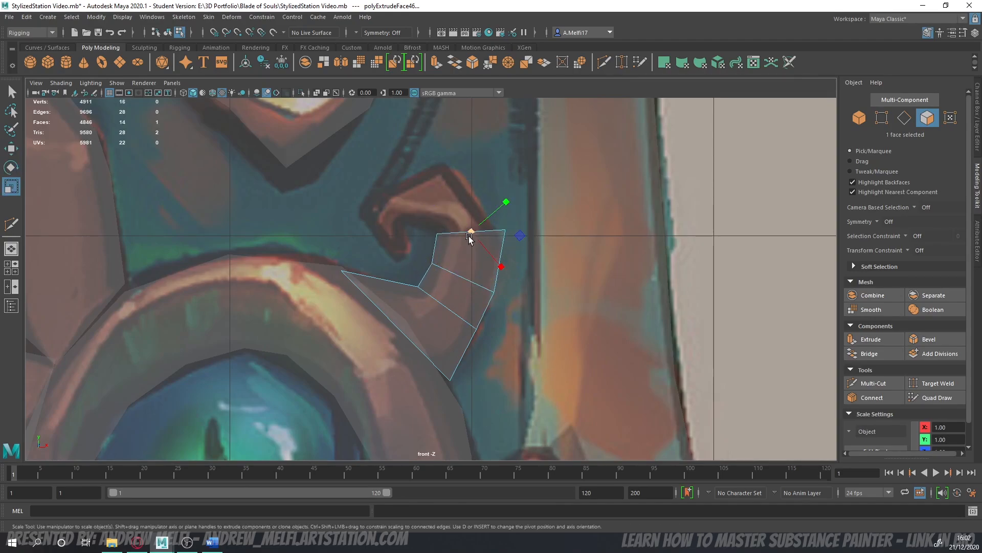
- Extrude three segments around the small hook's top bend, rotating and scaling the end faces to follow the painting
{"action": "left_click_drag", "start_coordinate": [468, 231], "coordinate": [376, 212], "text": "shift"}
{"action": "key", "text": "e"}
{"action": "key", "text": "w"}
{"action": "key", "text": "e"}
{"action": "key", "text": "r"}
{"action": "key", "text": "e"}
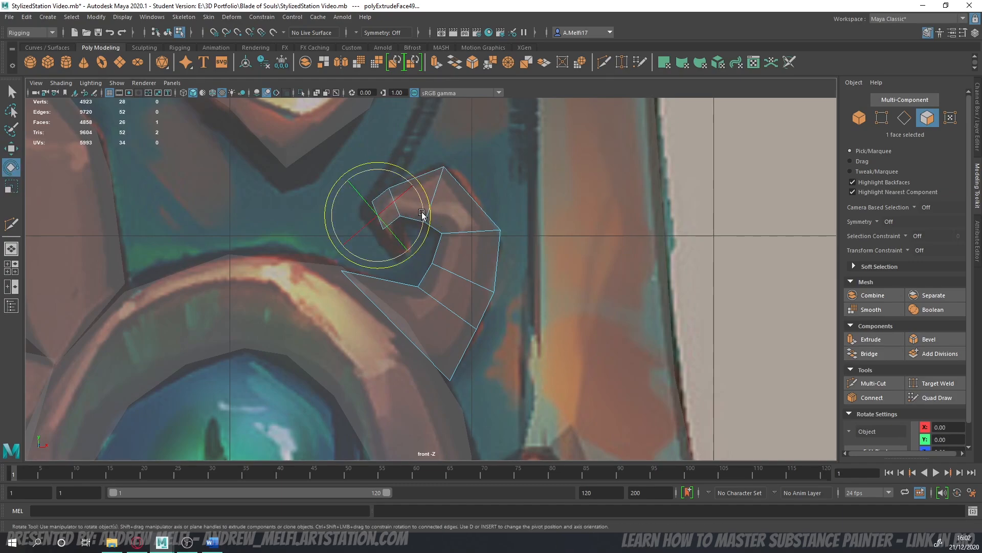
- Extrude the small hook's tip downward to about X -4.31, Y 11.93, rotating and scaling its end face
{"action": "key", "text": "w"}
{"action": "left_click_drag", "start_coordinate": [384, 214], "coordinate": [398, 240]}
{"action": "key", "text": "e"}
{"action": "key", "text": "r"}
{"action": "key", "text": "w"}
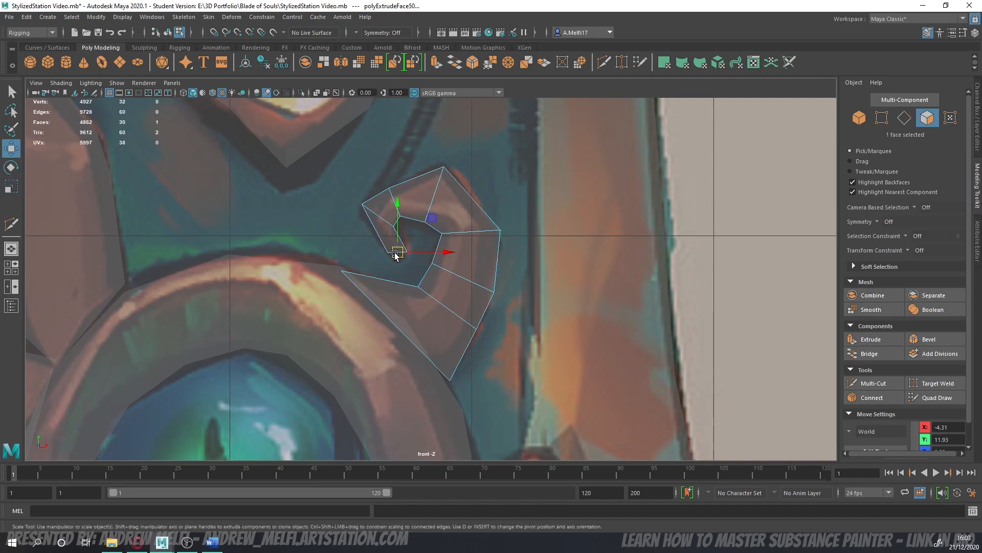
- Move the vertex pair at the small hook's inner bend to about X -4.27, Y 12.06 to follow the painted curl
{"action": "key", "text": "r"}
{"action": "scroll", "coordinate": [394, 159], "scroll_direction": "up", "scroll_amount": 2}
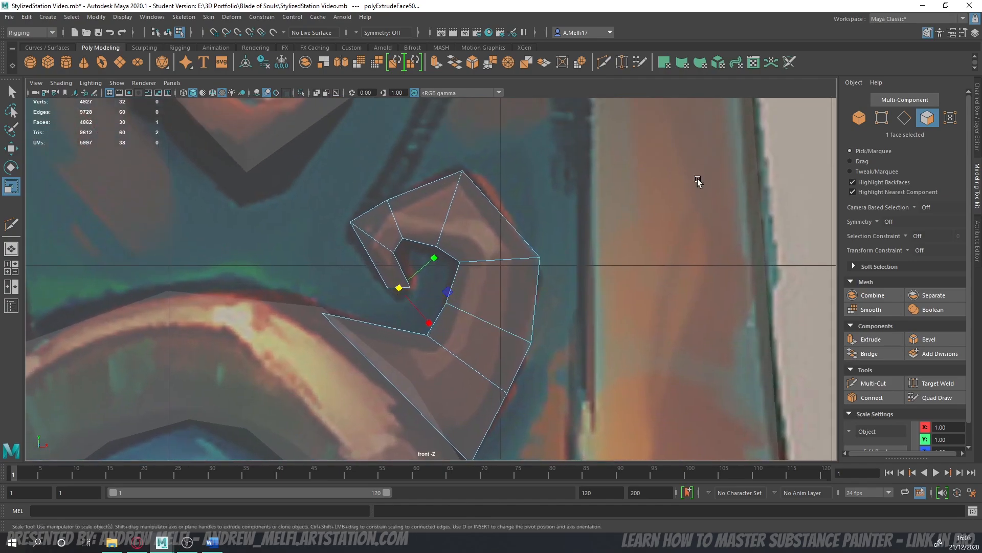
{"action": "left_click", "coordinate": [878, 121]}
{"action": "key", "text": "w"}
{"action": "left_click_drag", "start_coordinate": [395, 255], "coordinate": [400, 255]}
{"action": "left_click_drag", "start_coordinate": [397, 232], "coordinate": [410, 243]}
{"action": "left_click_drag", "start_coordinate": [406, 240], "coordinate": [406, 240]}
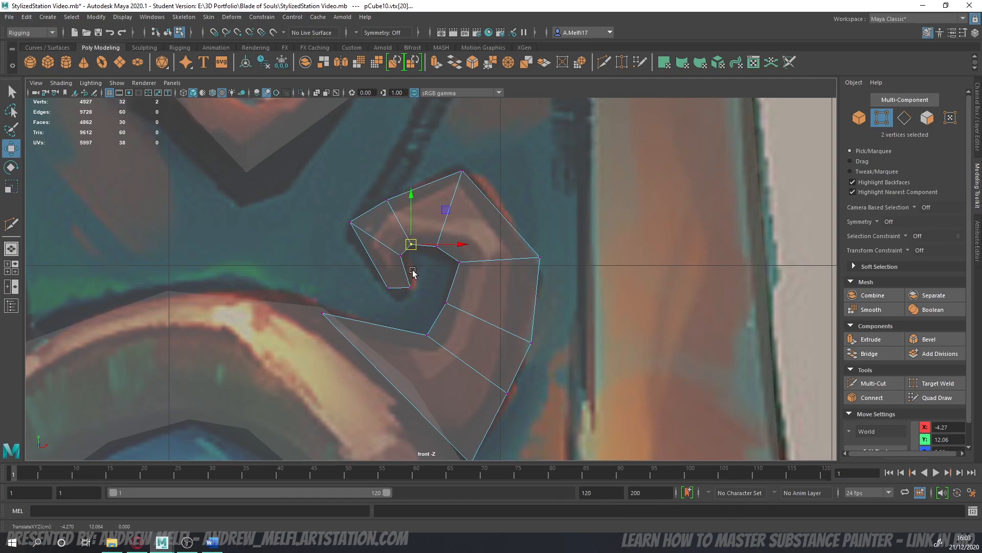
- Move the finished small hook above the eye ring forward along Z as a whole object, and deselect it
{"action": "key", "text": "space"}
{"action": "key", "text": "space"}
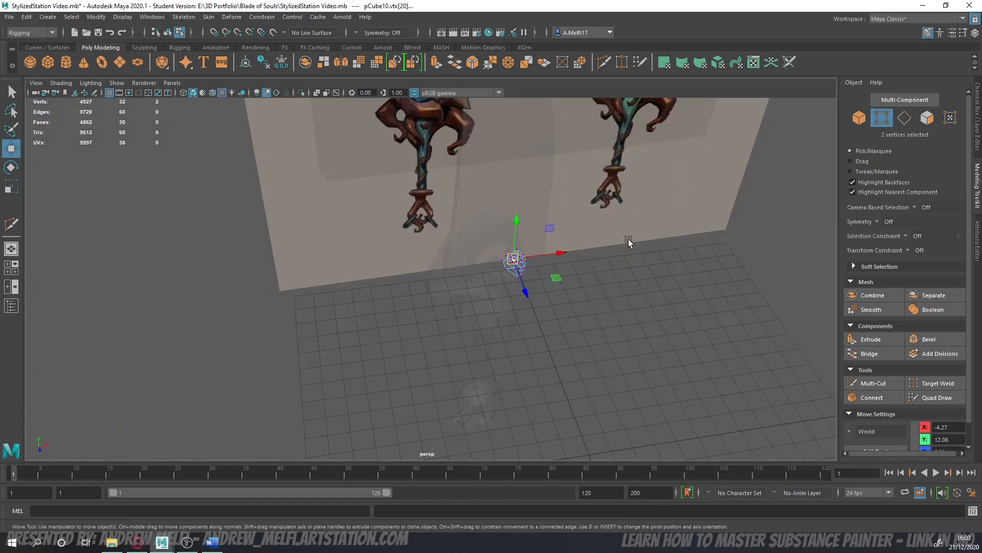
{"action": "key", "text": "F8"}
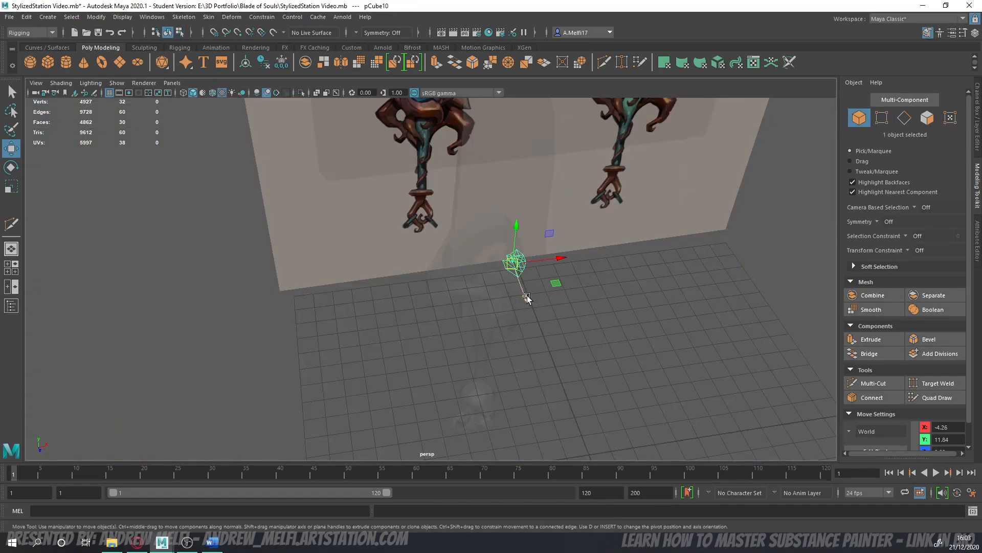
{"action": "key", "text": "space"}
{"action": "key", "text": "space"}
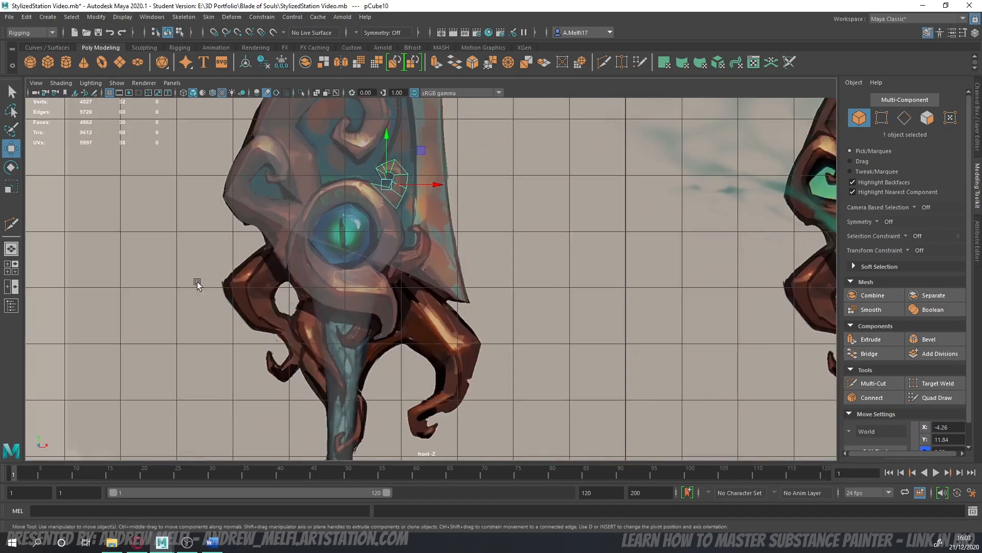
{"action": "left_click", "coordinate": [191, 281]}
{"action": "scroll", "coordinate": [189, 281], "scroll_direction": "down", "scroll_amount": 5}
{"action": "scroll", "coordinate": [79, 271], "scroll_direction": "down", "scroll_amount": 3}
{"action": "left_click", "coordinate": [79, 271]}
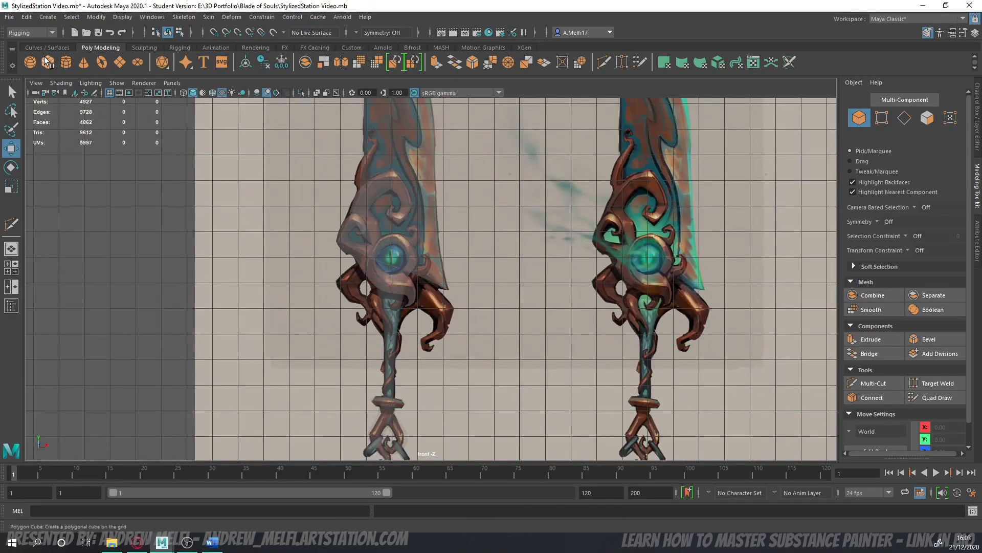
- Create a polygon cube and move it beside the eye ring's lower right edge, to about X -4.06, Y 10.99
{"action": "left_click", "coordinate": [47, 62]}
{"action": "scroll", "coordinate": [345, 257], "scroll_direction": "down", "scroll_amount": 3}
{"action": "left_click_drag", "start_coordinate": [491, 402], "coordinate": [412, 214]}
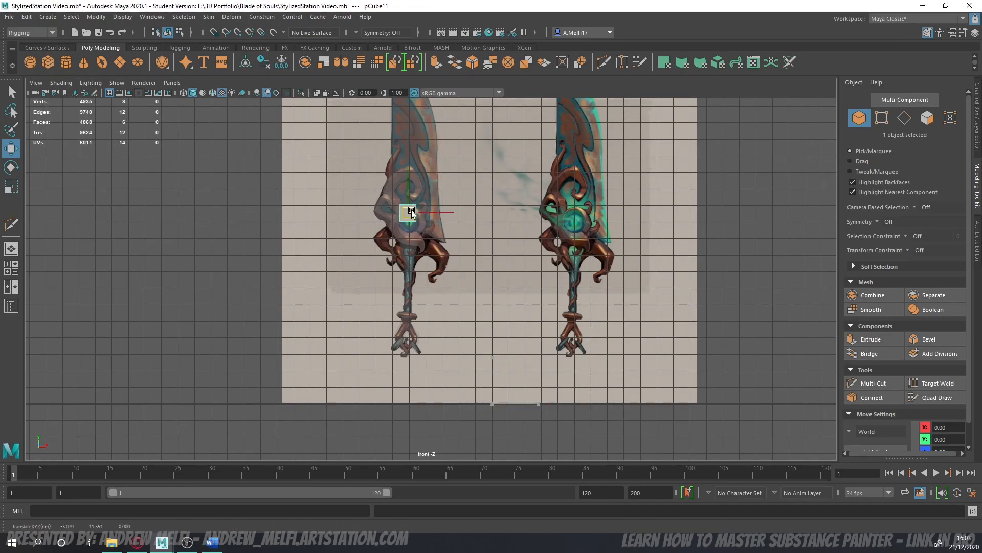
{"action": "scroll", "coordinate": [412, 214], "scroll_direction": "up", "scroll_amount": 10}
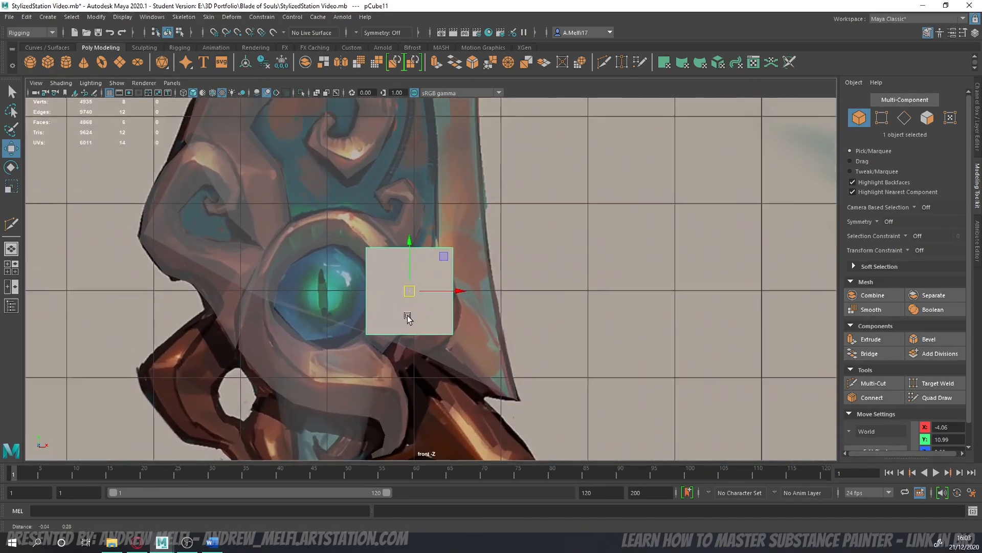
{"action": "scroll", "coordinate": [419, 319], "scroll_direction": "up", "scroll_amount": 3}
{"action": "right_click_drag", "start_coordinate": [438, 333], "coordinate": [507, 515]}
- Scale down and tilt the new cube, placing it at about X -4.03, Y 10.46 on the lower hook's painted base
{"action": "key", "text": "r"}
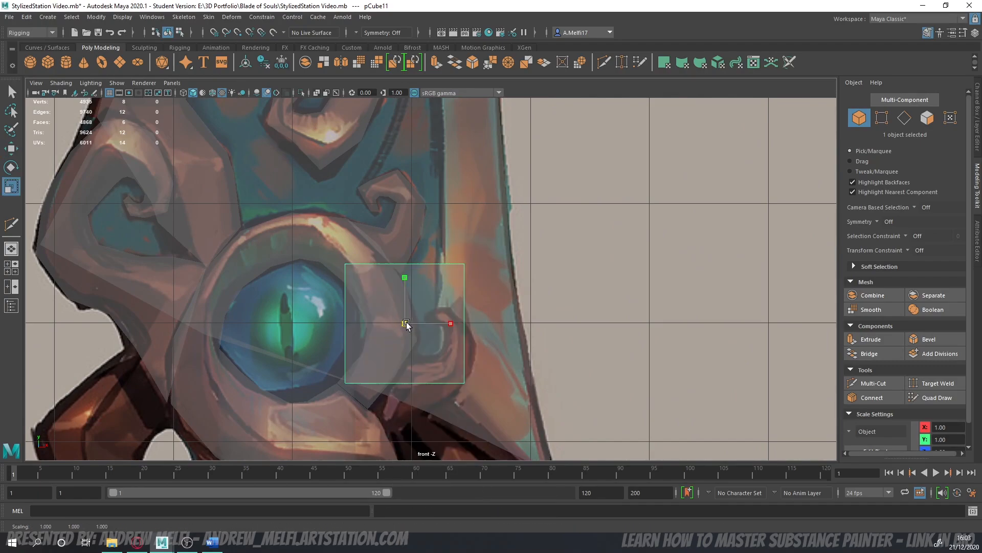
{"action": "left_click_drag", "start_coordinate": [405, 323], "coordinate": [410, 388]}
{"action": "key", "text": "w"}
{"action": "key", "text": "e"}
{"action": "key", "text": "w"}
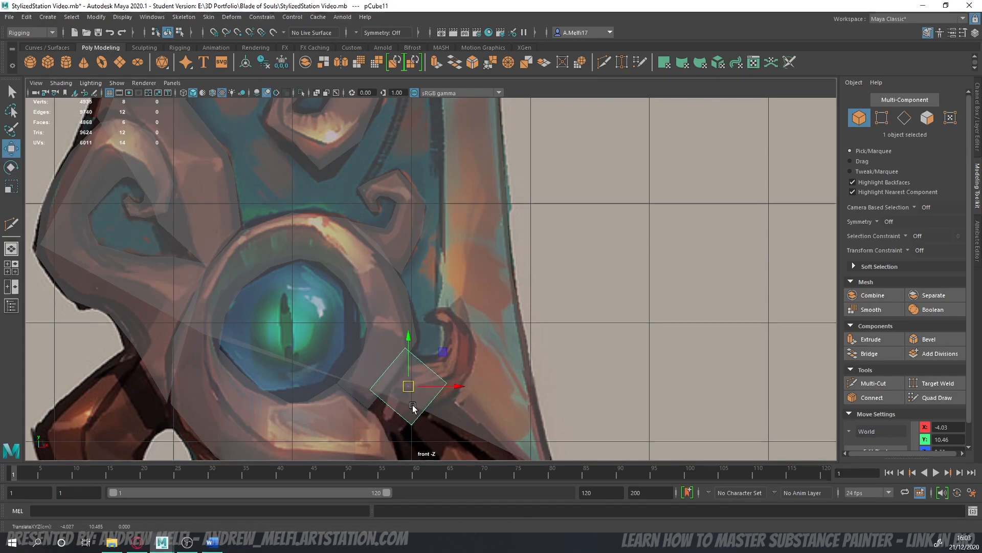
- Move the cube's corner vertex pairs to match the lower hook's painted base along the eye ring
{"action": "middle_click_drag", "start_coordinate": [411, 404], "coordinate": [404, 348], "text": "alt"}
{"action": "scroll", "coordinate": [405, 349], "scroll_direction": "up", "scroll_amount": 3}
{"action": "left_click", "coordinate": [882, 118]}
{"action": "middle_click_drag", "start_coordinate": [391, 391], "coordinate": [410, 312], "text": "alt"}
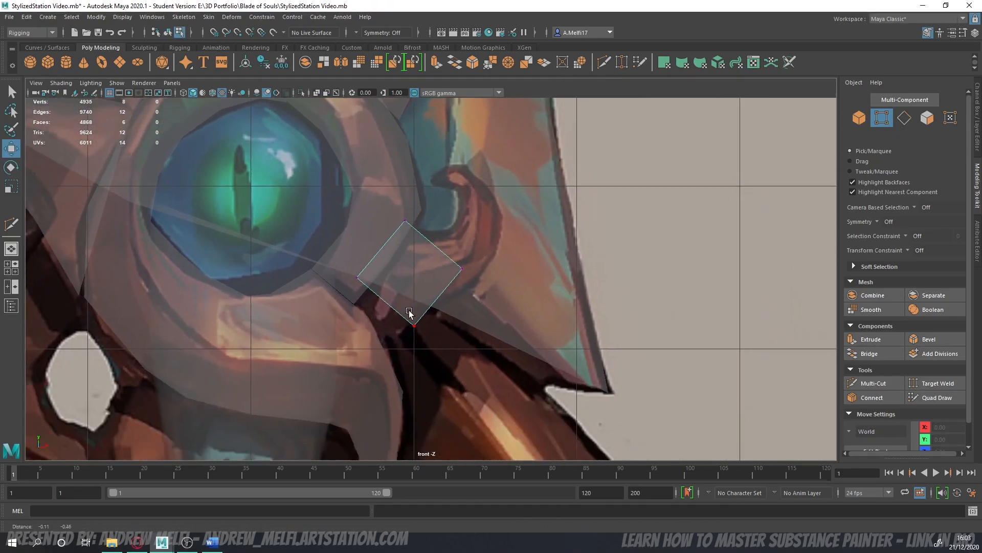
{"action": "scroll", "coordinate": [409, 312], "scroll_direction": "up", "scroll_amount": 2}
{"action": "left_click_drag", "start_coordinate": [391, 197], "coordinate": [407, 217]}
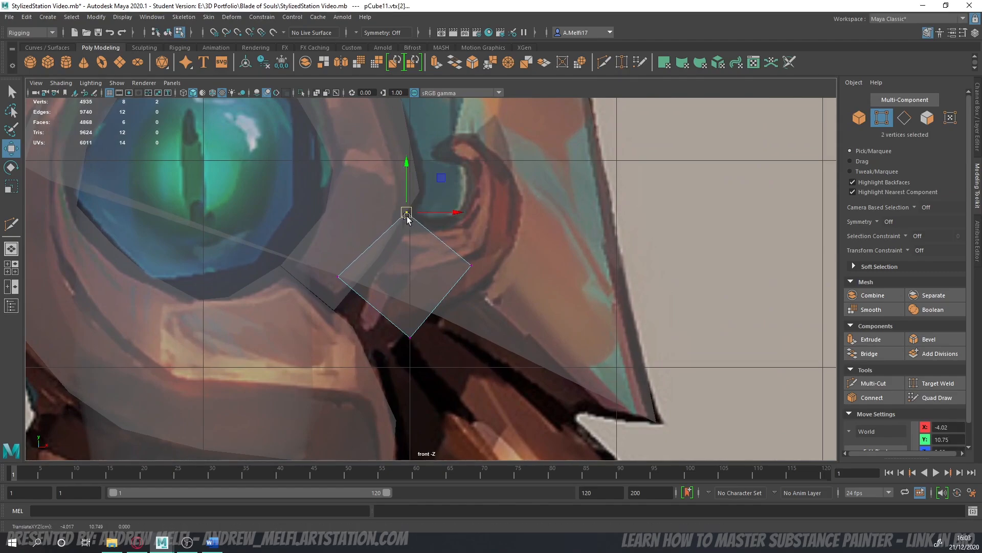
{"action": "left_click_drag", "start_coordinate": [331, 268], "coordinate": [371, 363]}
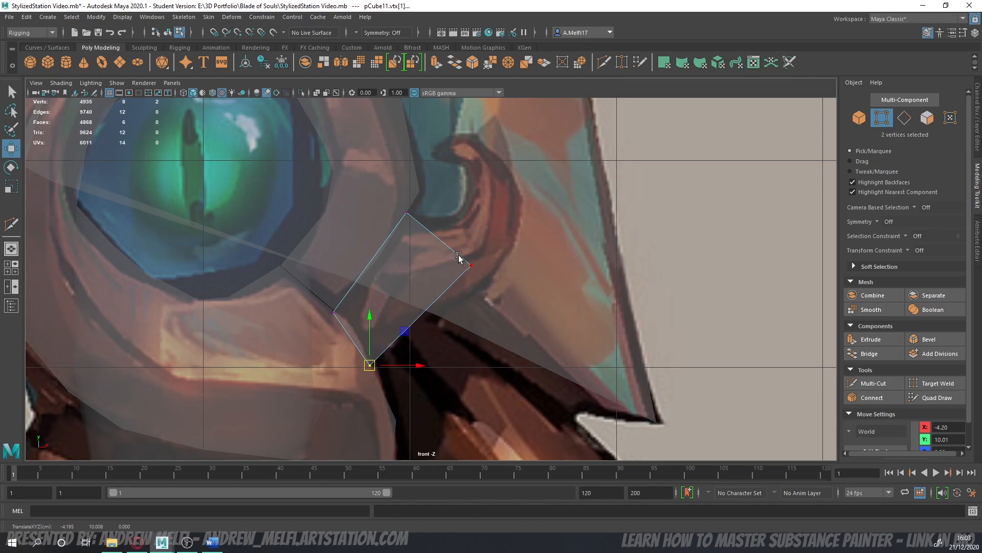
{"action": "left_click_drag", "start_coordinate": [458, 258], "coordinate": [440, 224]}
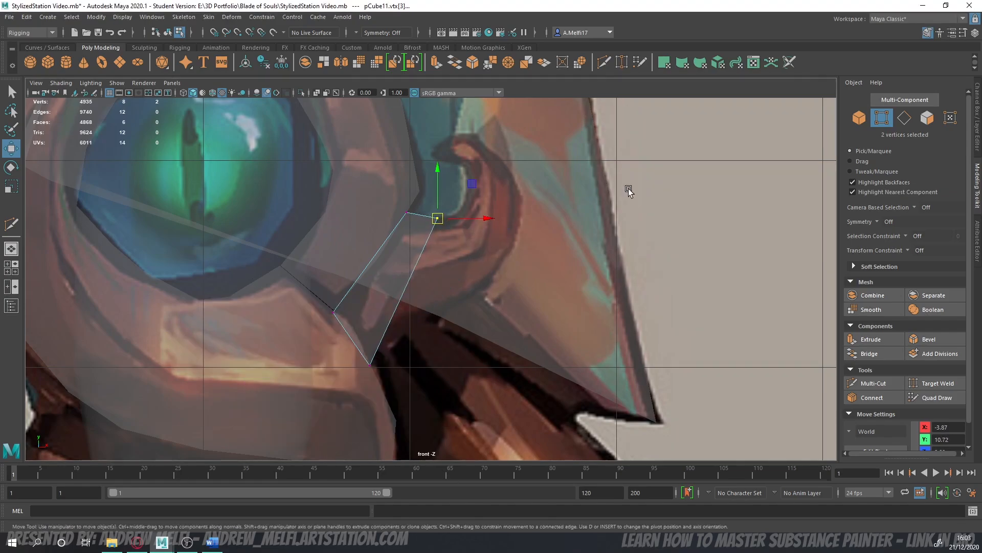
- Extrude the cube's outer side face into the lower hook's first segment, rotating and scaling the end face to fit the painting
{"action": "key", "text": "space"}
{"action": "key", "text": "space"}
{"action": "left_click", "coordinate": [927, 118]}
{"action": "left_click_drag", "start_coordinate": [645, 274], "coordinate": [508, 263], "text": "alt"}
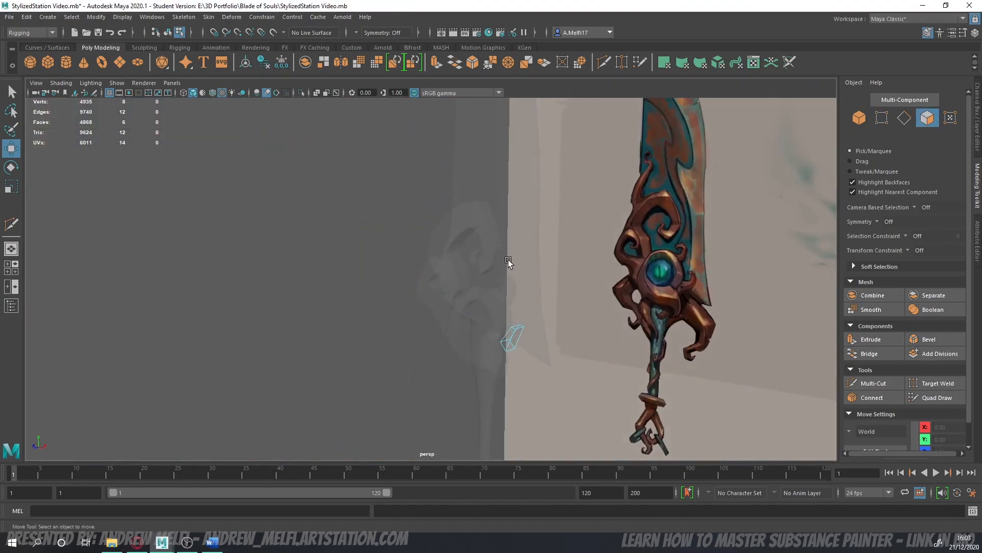
{"action": "left_click", "coordinate": [518, 342]}
{"action": "key", "text": "space"}
{"action": "key", "text": "space"}
{"action": "key", "text": "ctrl+e"}
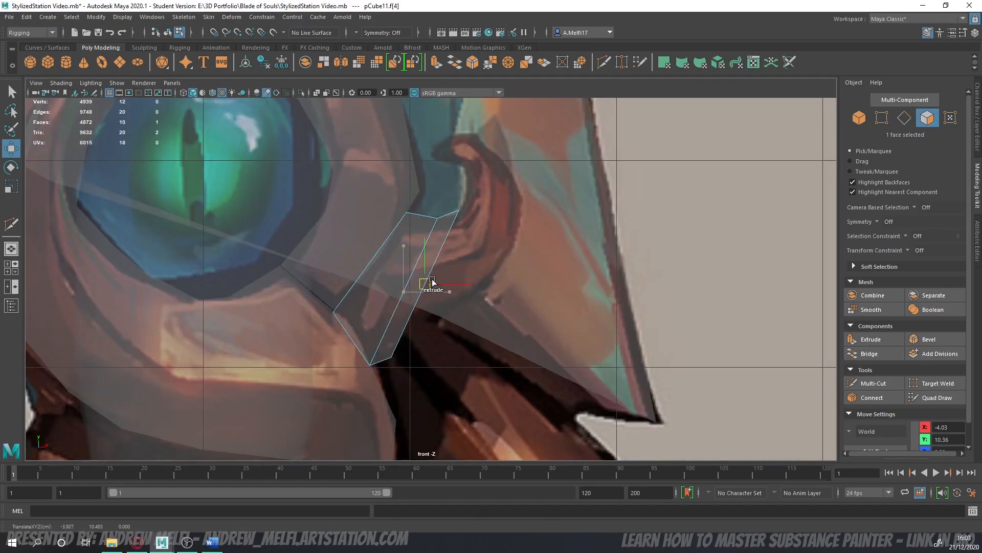
{"action": "key", "text": "e"}
{"action": "left_click_drag", "start_coordinate": [474, 270], "coordinate": [474, 246]}
{"action": "key", "text": "r"}
{"action": "left_click_drag", "start_coordinate": [427, 284], "coordinate": [481, 241]}
- Extrude two more segments around the lower hook's outward curve, rotating and scaling each end face to the painted outline
{"action": "key", "text": "w"}
{"action": "key", "text": "r"}
{"action": "key", "text": "w"}
{"action": "key", "text": "e"}
{"action": "left_click_drag", "start_coordinate": [529, 218], "coordinate": [514, 195]}
{"action": "key", "text": "r"}
{"action": "left_click_drag", "start_coordinate": [481, 241], "coordinate": [542, 165]}
{"action": "key", "text": "w"}
{"action": "key", "text": "e"}
{"action": "key", "text": "r"}
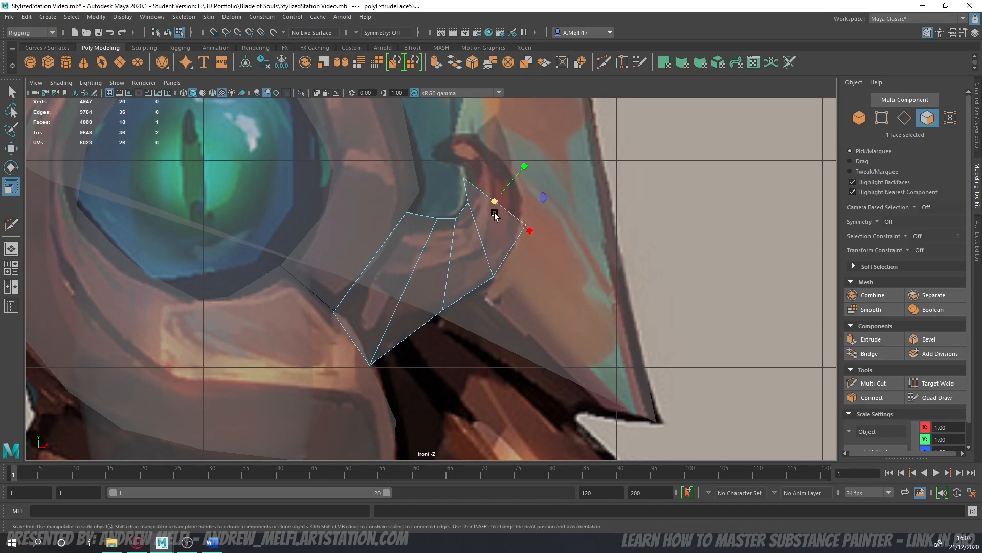
{"action": "left_click_drag", "start_coordinate": [496, 202], "coordinate": [481, 193]}
- Extrude two segments up into the lower hook's top bend, rotating and narrowing the end faces to follow the painting
{"action": "middle_click_drag", "start_coordinate": [499, 229], "coordinate": [457, 316], "text": "alt"}
{"action": "scroll", "coordinate": [457, 317], "scroll_direction": "up", "scroll_amount": 3}
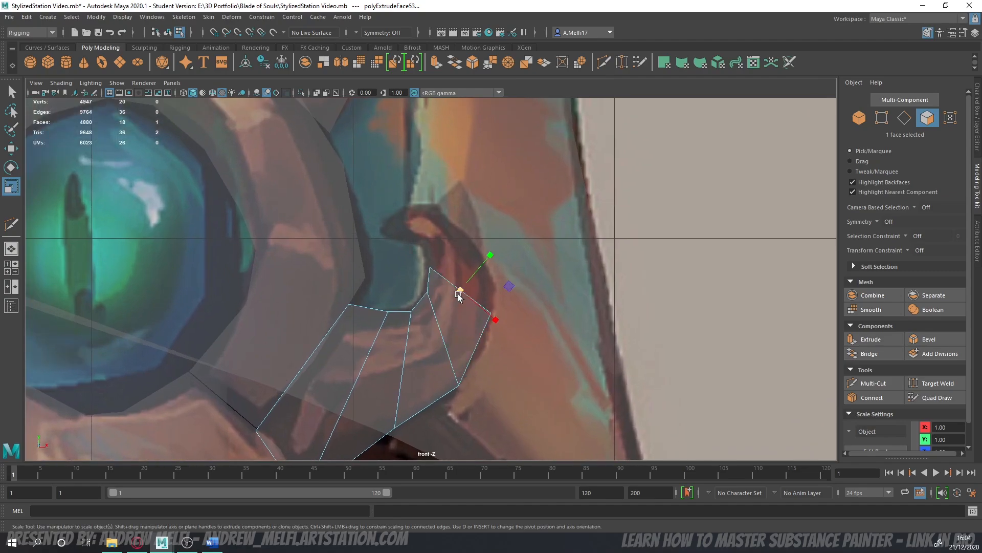
{"action": "left_click_drag", "start_coordinate": [460, 291], "coordinate": [516, 224]}
{"action": "key", "text": "w"}
{"action": "key", "text": "e"}
{"action": "key", "text": "r"}
{"action": "mouse_move", "coordinate": [466, 248]}
{"action": "left_mouse_down"}
{"action": "mouse_move", "coordinate": [446, 249]}
{"action": "mouse_move", "coordinate": [456, 251]}
{"action": "left_mouse_up"}
{"action": "key", "text": "w"}
{"action": "key", "text": "r"}
{"action": "left_click_drag", "start_coordinate": [456, 251], "coordinate": [470, 189]}
{"action": "key", "text": "w"}
{"action": "key", "text": "e"}
{"action": "key", "text": "r"}
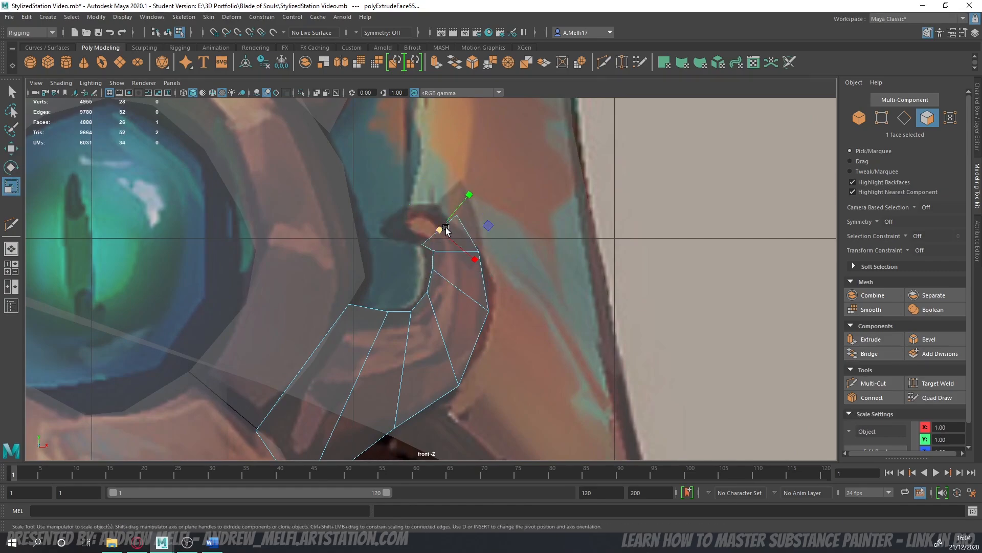
- Extrude the lower hook's last two segments toward the eye ring, ending the rotated tip face at about X -3.85, Y 11.05
{"action": "left_click_drag", "start_coordinate": [438, 228], "coordinate": [415, 221]}
{"action": "key", "text": "w"}
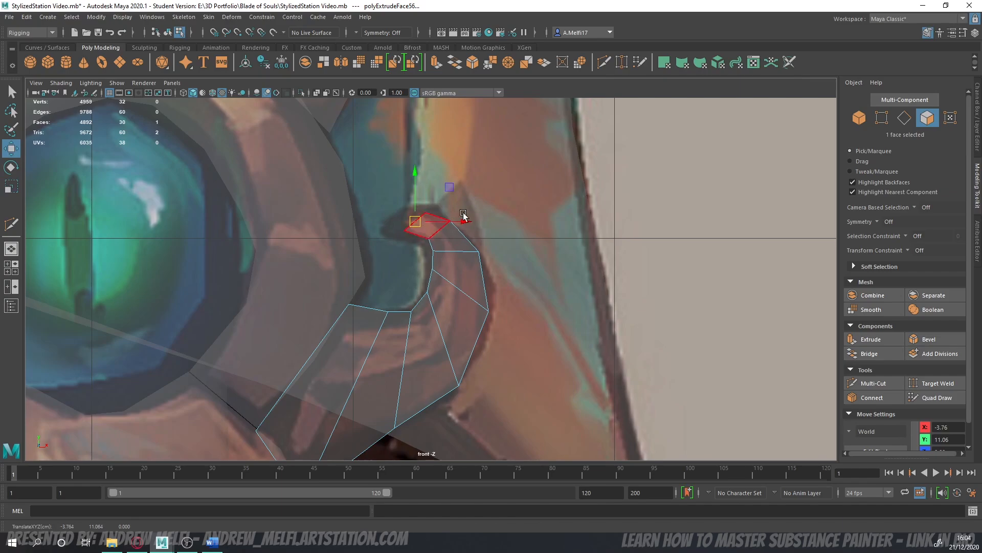
{"action": "key", "text": "e"}
{"action": "left_click_drag", "start_coordinate": [451, 189], "coordinate": [394, 221]}
{"action": "key", "text": "w"}
{"action": "key", "text": "e"}
{"action": "left_click_drag", "start_coordinate": [430, 191], "coordinate": [430, 192]}
{"action": "key", "text": "w"}
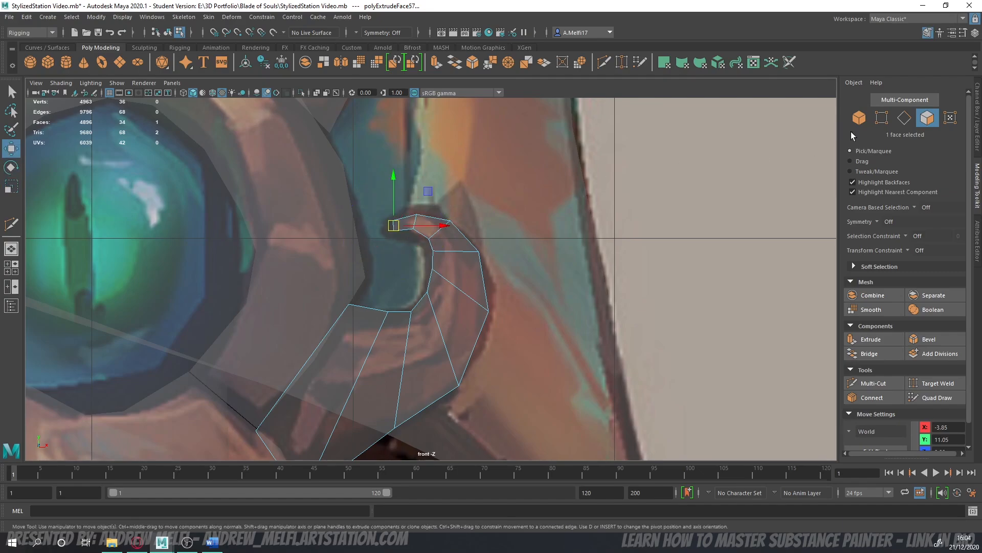
- Reposition the vertex pairs around the lower hook's tip and inner bend, placing the tip's upper pair at about X -3.85, Y 11.07
{"action": "left_click", "coordinate": [882, 122]}
{"action": "scroll", "coordinate": [376, 253], "scroll_direction": "up", "scroll_amount": 5}
{"action": "middle_click_drag", "start_coordinate": [373, 263], "coordinate": [365, 339], "text": "alt"}
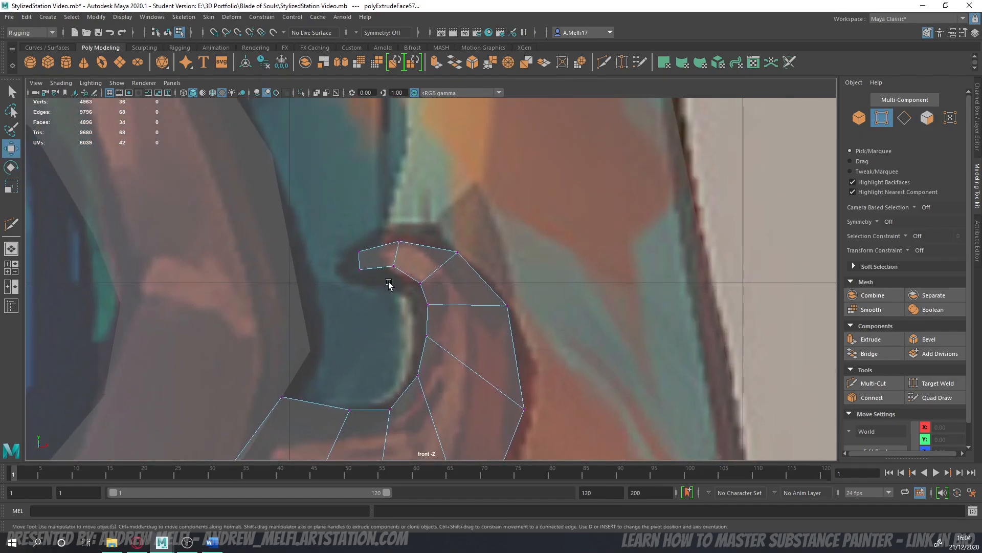
{"action": "left_click_drag", "start_coordinate": [404, 277], "coordinate": [395, 275]}
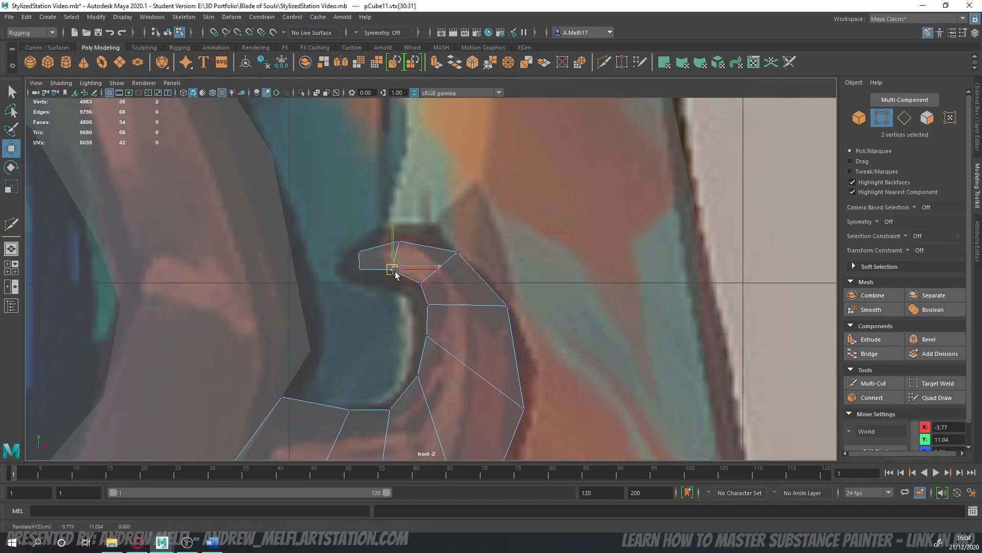
{"action": "left_click", "coordinate": [404, 243]}
{"action": "key", "text": "ctrl+z"}
{"action": "left_click_drag", "start_coordinate": [395, 244], "coordinate": [400, 236]}
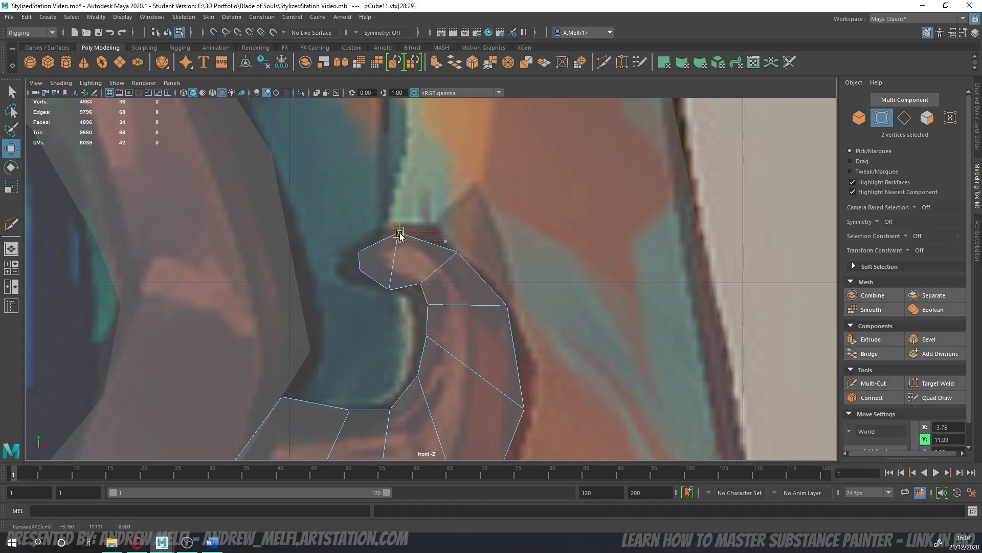
{"action": "left_click_drag", "start_coordinate": [384, 281], "coordinate": [428, 292]}
{"action": "left_click_drag", "start_coordinate": [420, 284], "coordinate": [358, 252]}
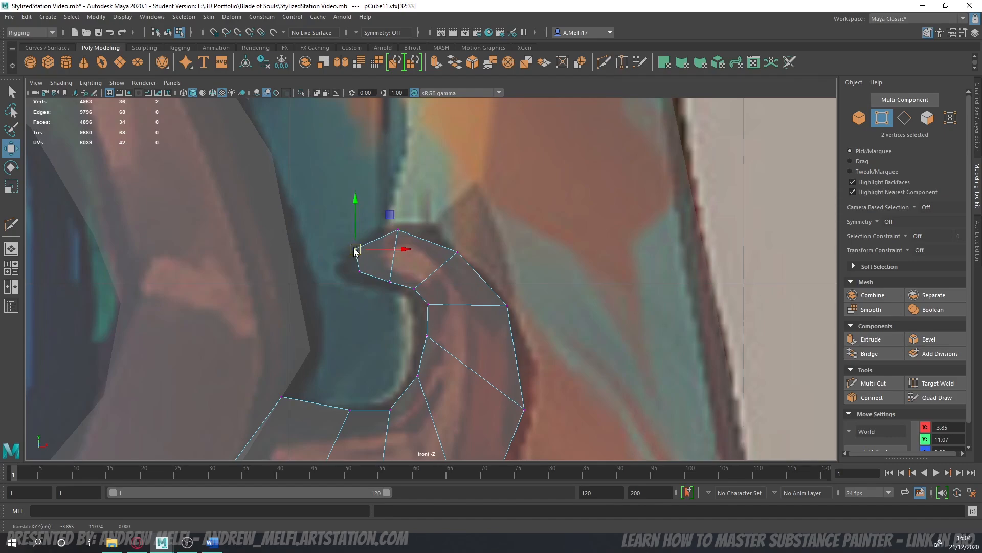
{"action": "middle_click_drag", "start_coordinate": [565, 397], "coordinate": [572, 239], "text": "alt"}
{"action": "scroll", "coordinate": [572, 239], "scroll_direction": "up", "scroll_amount": 5}
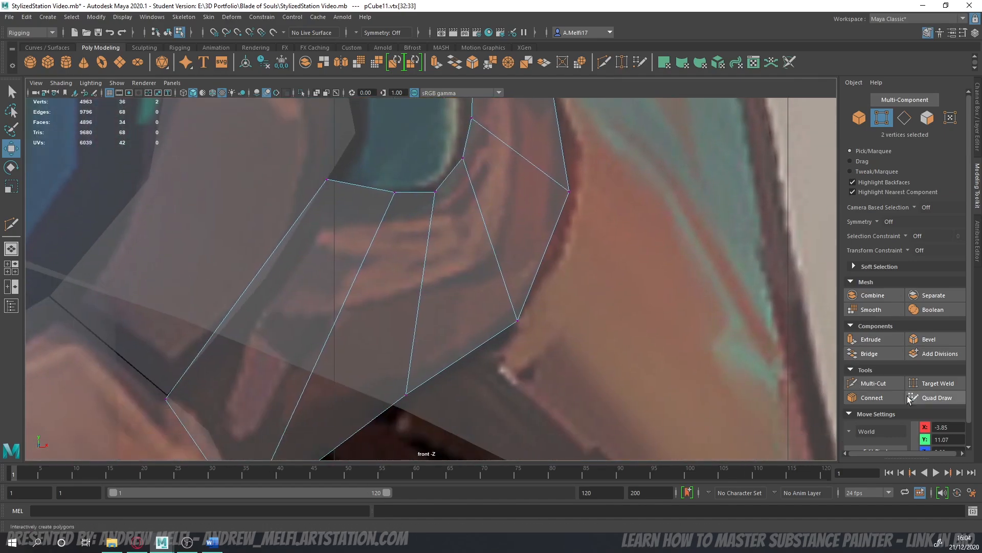
{"action": "left_click", "coordinate": [873, 387]}
{"action": "scroll", "coordinate": [512, 330], "scroll_direction": "down", "scroll_amount": 10}
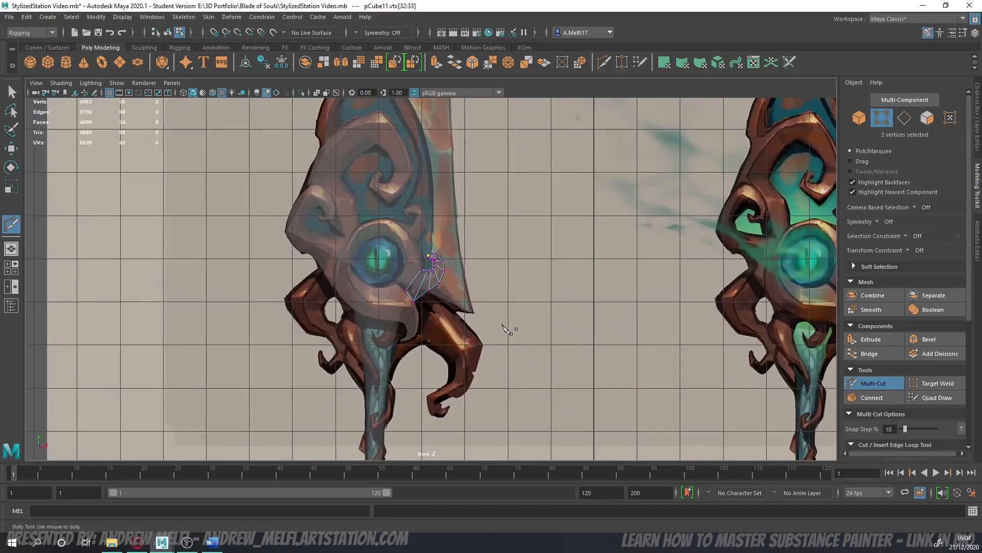
{"action": "scroll", "coordinate": [508, 330], "scroll_direction": "up", "scroll_amount": 8}
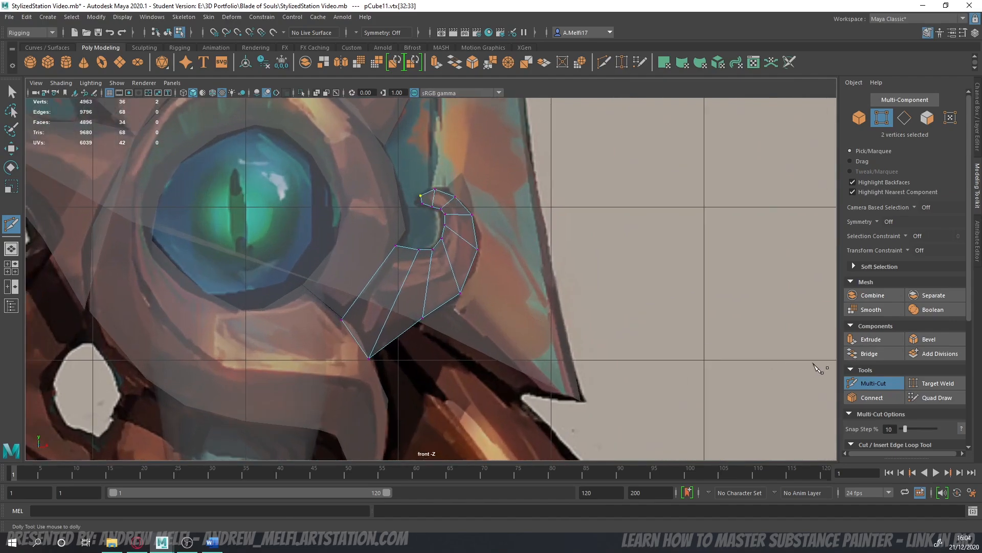
{"action": "left_click", "coordinate": [856, 384]}
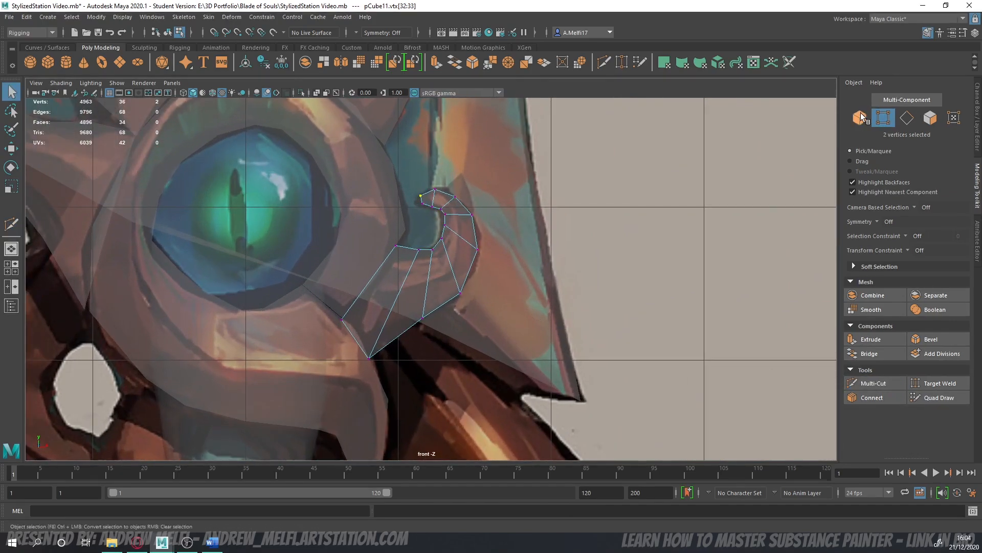
- Move the whole lower hook forward along Z by about 0.75 and deselect it
{"action": "left_click", "coordinate": [861, 120]}
{"action": "scroll", "coordinate": [475, 300], "scroll_direction": "down", "scroll_amount": 9}
{"action": "key", "text": "space"}
{"action": "key", "text": "space"}
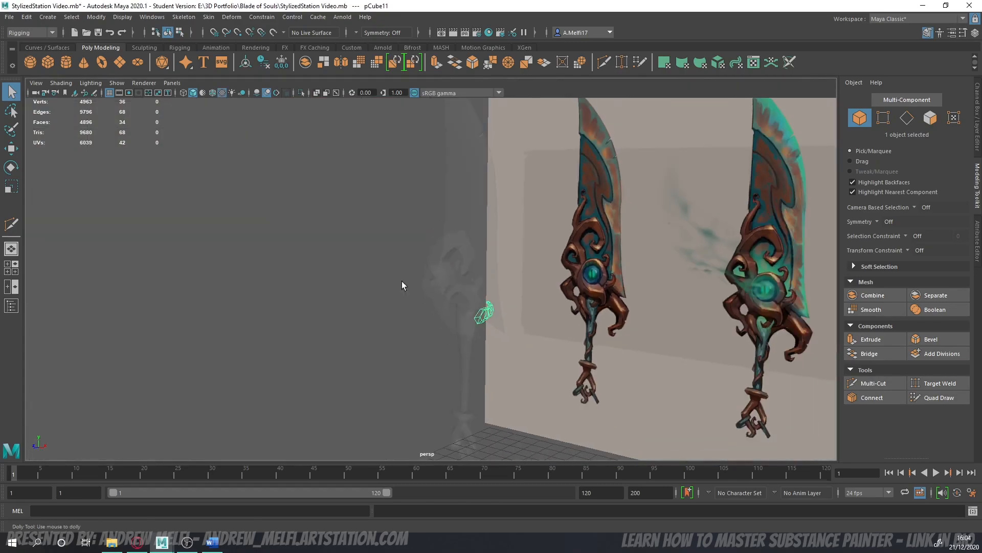
{"action": "left_click_drag", "start_coordinate": [366, 346], "coordinate": [512, 311], "text": "alt"}
{"action": "key", "text": "w"}
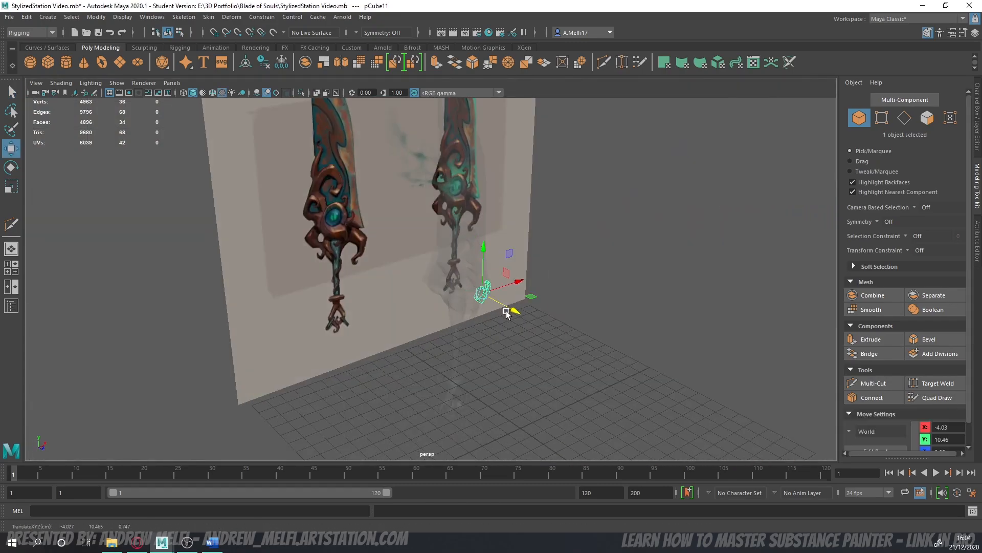
{"action": "key", "text": "space"}
{"action": "key", "text": "space"}
{"action": "left_click", "coordinate": [232, 355]}
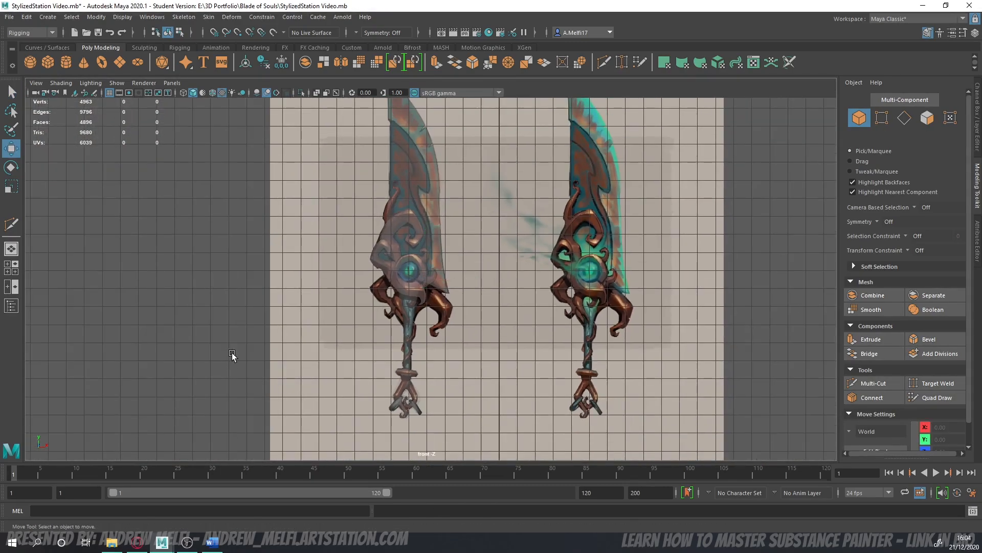
- Create another polygon cube and move it to the guard's lower left horn, at about X -6.69, Y 9.98
{"action": "left_click", "coordinate": [53, 66]}
{"action": "middle_click_drag", "start_coordinate": [331, 253], "coordinate": [316, 141], "text": "alt"}
{"action": "left_click_drag", "start_coordinate": [481, 355], "coordinate": [392, 217]}
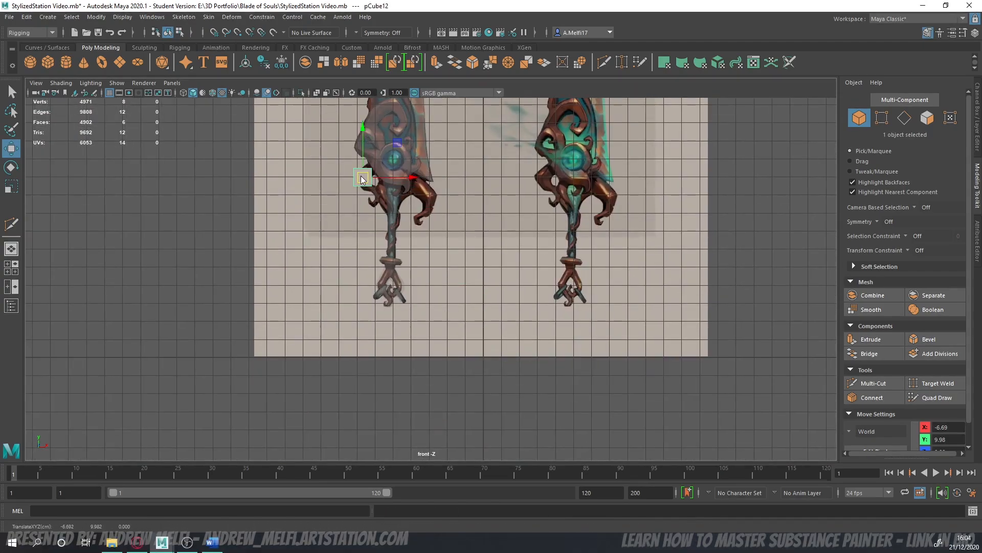
{"action": "right_click_drag", "start_coordinate": [361, 179], "coordinate": [422, 468]}
{"action": "scroll", "coordinate": [328, 276], "scroll_direction": "up", "scroll_amount": 6}
{"action": "scroll", "coordinate": [350, 290], "scroll_direction": "down", "scroll_amount": 3}
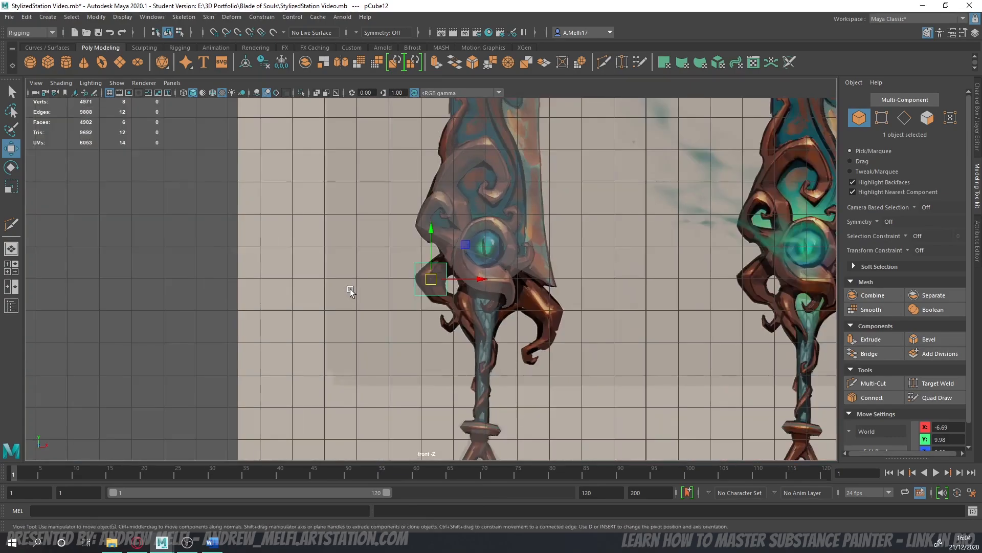
- Rotate and scale the cube to the lower left horn's upper end, placing it at about X -6.40, Y 10.37
{"action": "scroll", "coordinate": [350, 291], "scroll_direction": "up", "scroll_amount": 5}
{"action": "key", "text": "e"}
{"action": "left_click_drag", "start_coordinate": [414, 270], "coordinate": [394, 247]}
{"action": "key", "text": "r"}
{"action": "left_click_drag", "start_coordinate": [370, 289], "coordinate": [391, 263]}
{"action": "key", "text": "w"}
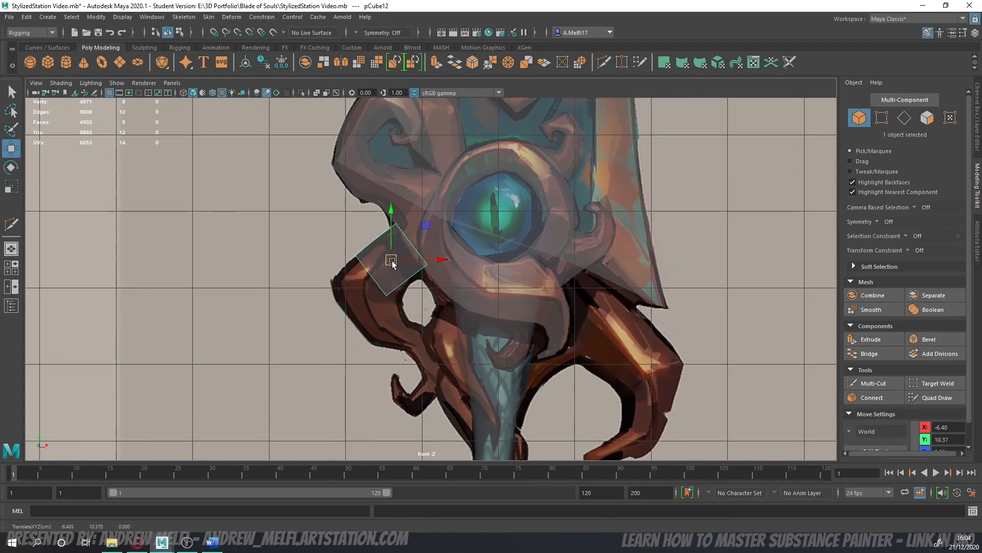
- Reposition the cube's four corner vertex pairs to fit the lower left horn's upper end, pulling the lower inner pair to the hole's edge
{"action": "scroll", "coordinate": [429, 278], "scroll_direction": "up", "scroll_amount": 4}
{"action": "key", "text": "F9"}
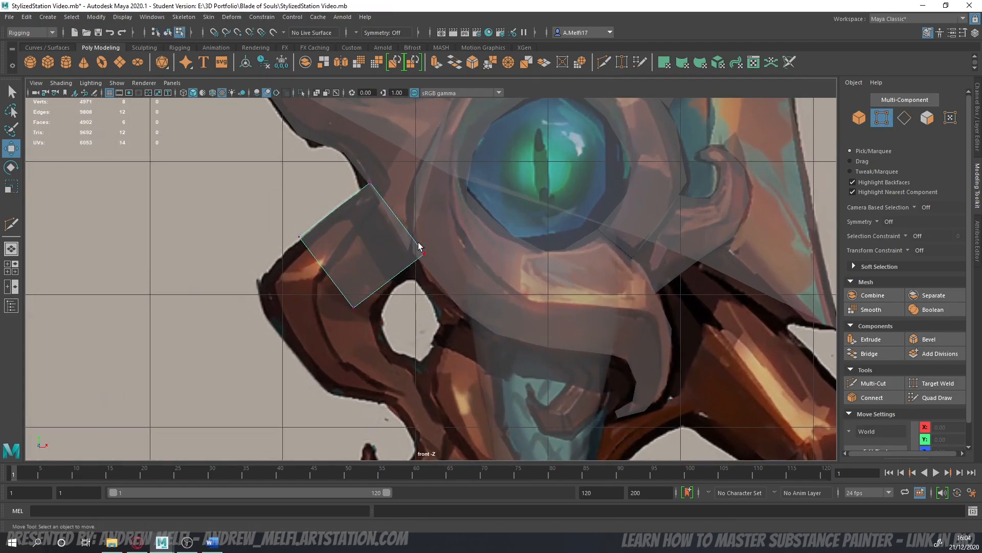
{"action": "left_click_drag", "start_coordinate": [418, 247], "coordinate": [415, 271]}
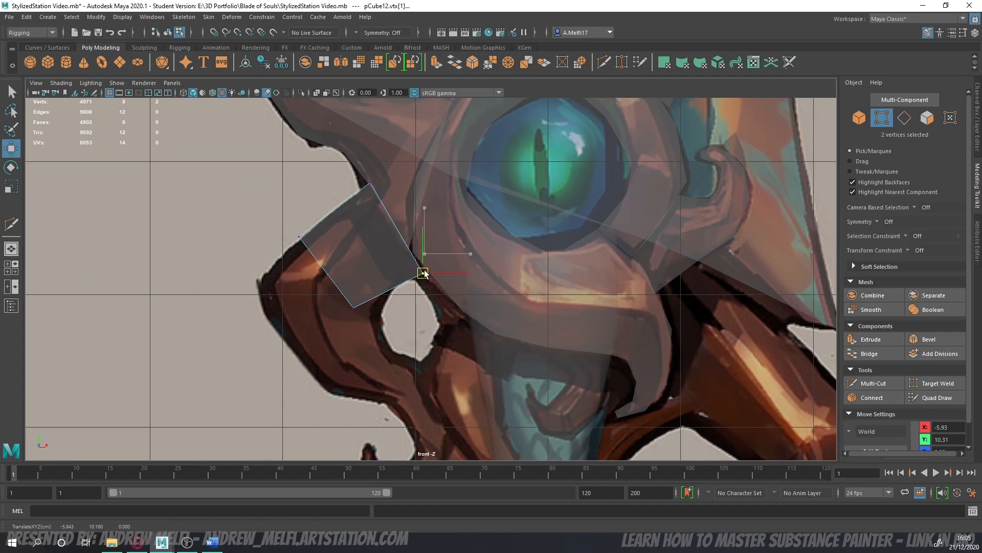
{"action": "mouse_move", "coordinate": [356, 170]}
{"action": "left_mouse_down"}
{"action": "mouse_move", "coordinate": [380, 193]}
{"action": "mouse_move", "coordinate": [363, 185]}
{"action": "left_mouse_up"}
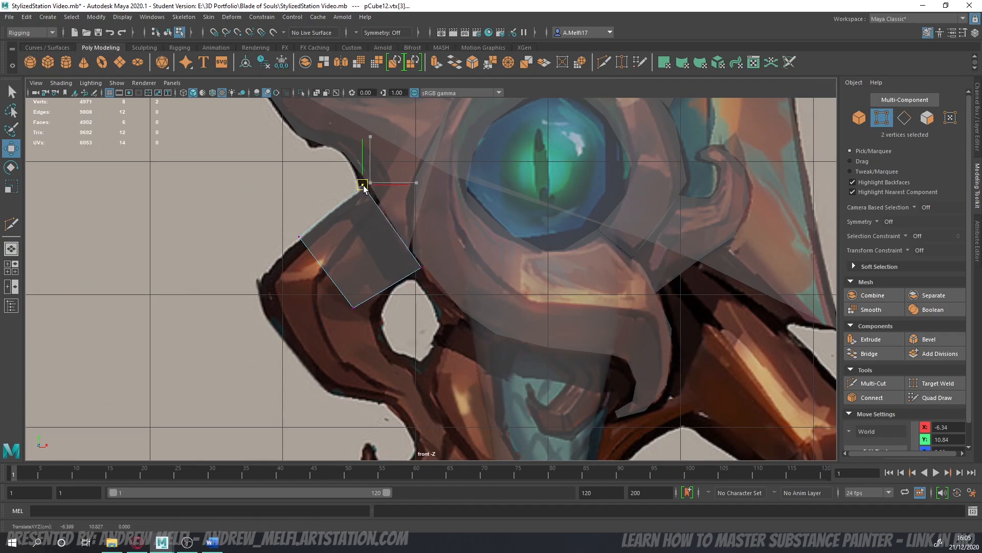
{"action": "left_click_drag", "start_coordinate": [293, 231], "coordinate": [303, 239]}
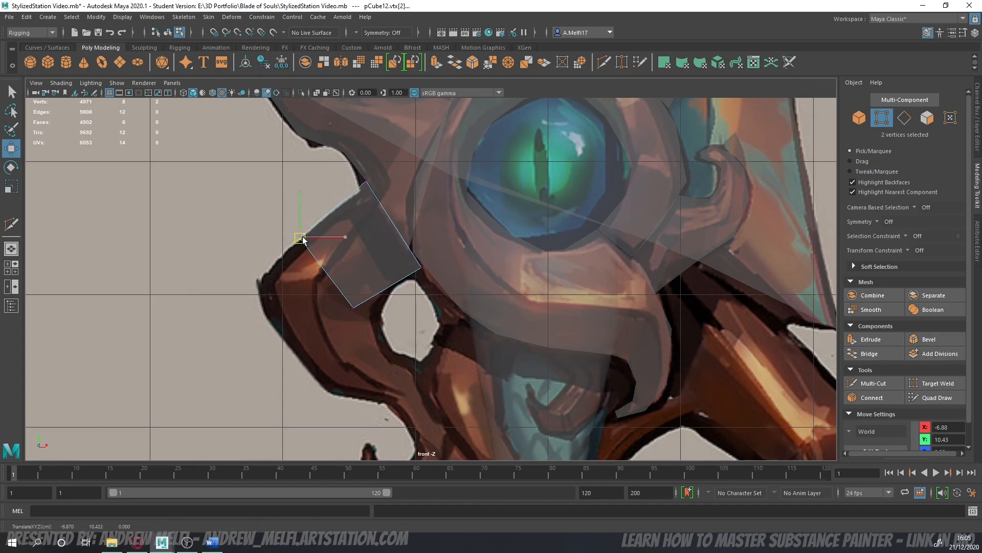
{"action": "left_click_drag", "start_coordinate": [341, 296], "coordinate": [385, 305]}
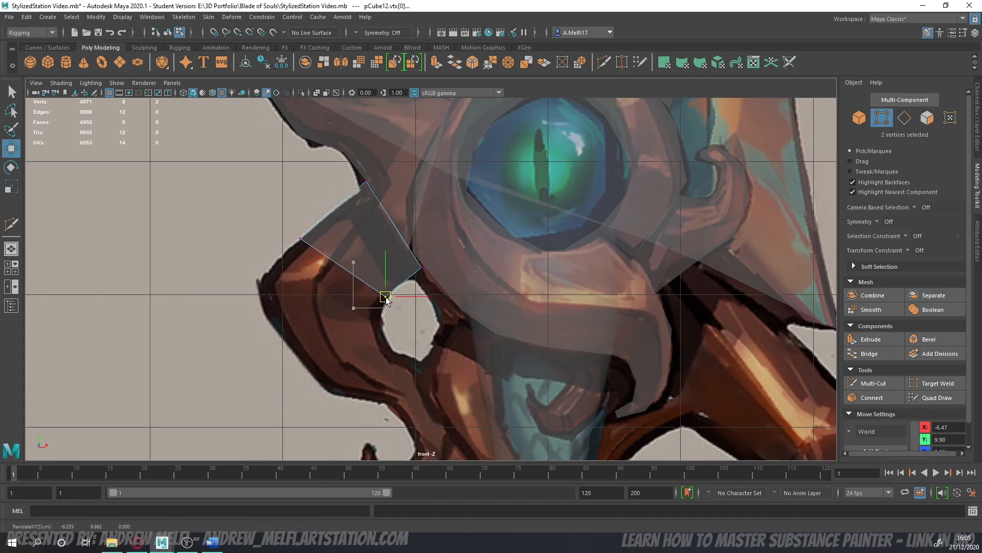
- Cut an edge loop across the cube and adjust its inner vertex pair and the cube's top corner pair to the horn's outline
{"action": "left_click", "coordinate": [867, 384]}
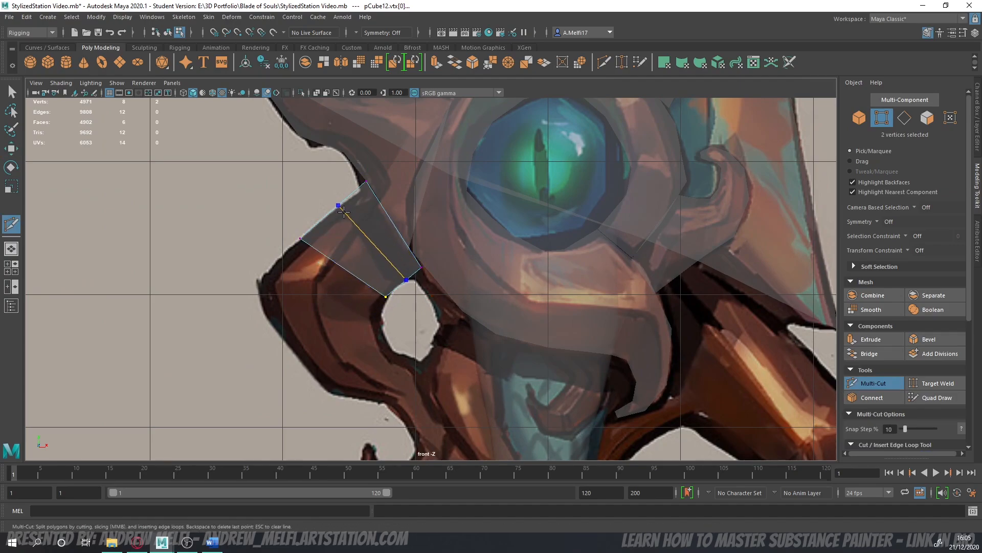
{"action": "left_click", "coordinate": [873, 383]}
{"action": "left_click", "coordinate": [398, 284]}
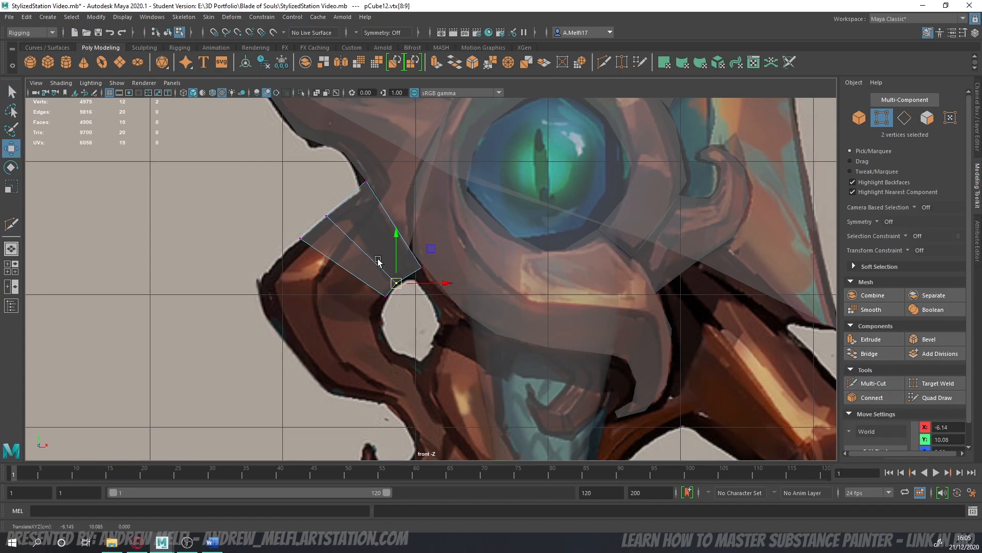
{"action": "mouse_move", "coordinate": [356, 178]}
{"action": "left_mouse_down"}
{"action": "mouse_move", "coordinate": [377, 193]}
{"action": "mouse_move", "coordinate": [371, 187]}
{"action": "left_mouse_up"}
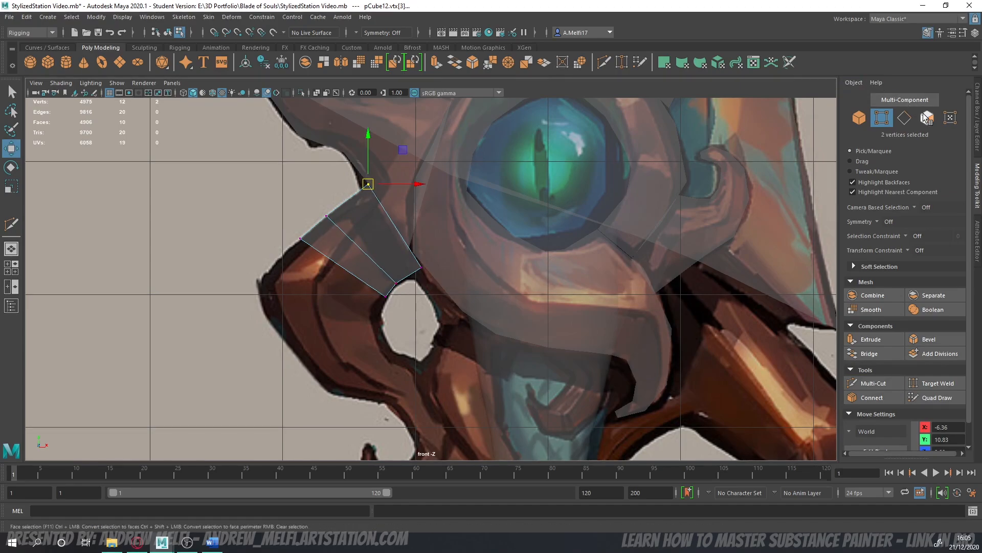
- Extrude the cube's lower end face a short way along the lower left horn and rotate it to follow the curve
{"action": "left_click", "coordinate": [927, 117]}
{"action": "key", "text": "space"}
{"action": "key", "text": "space"}
{"action": "left_click_drag", "start_coordinate": [528, 237], "coordinate": [429, 316], "text": "alt"}
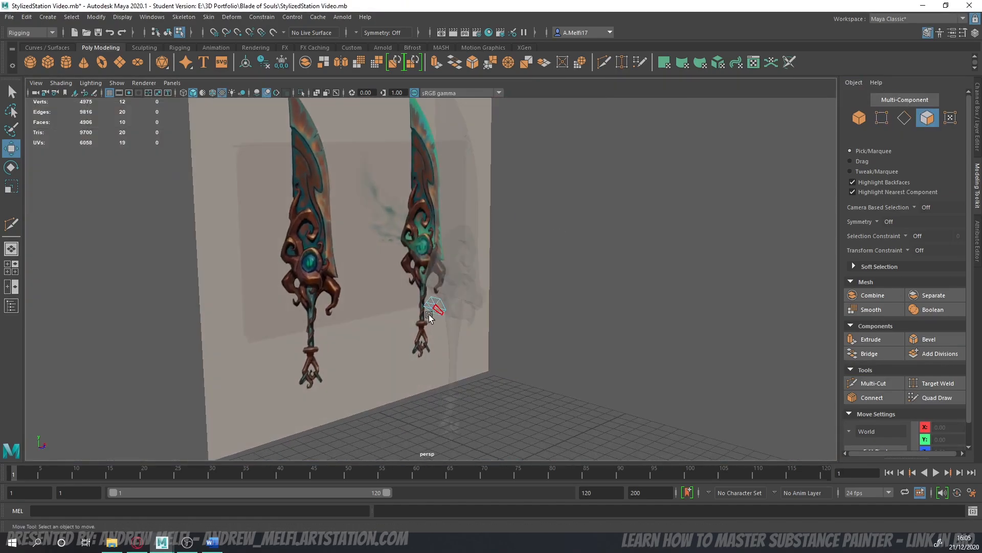
{"action": "left_click", "coordinate": [431, 311]}
{"action": "key", "text": "space"}
{"action": "key", "text": "space"}
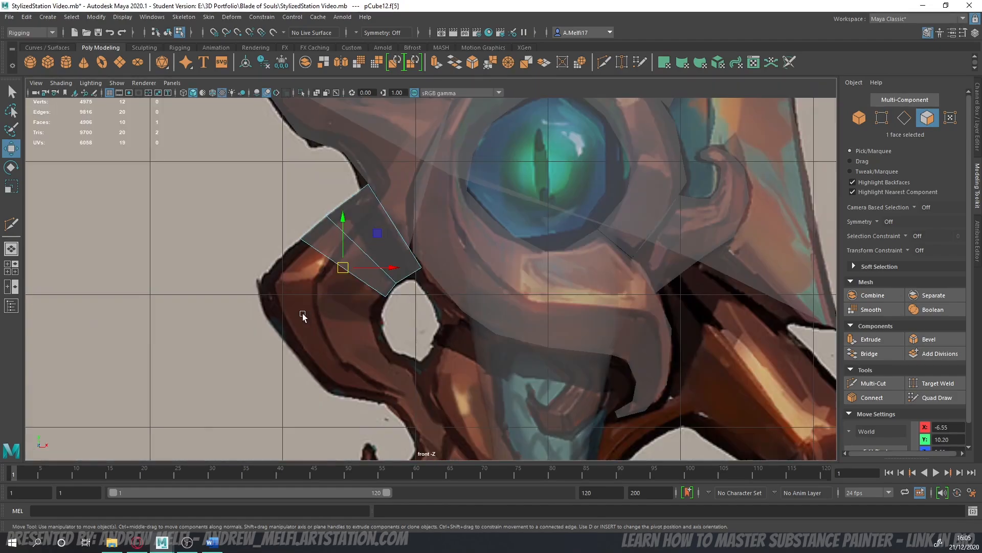
{"action": "left_click_drag", "start_coordinate": [344, 270], "coordinate": [322, 299], "text": "shift"}
{"action": "key", "text": "e"}
{"action": "left_click_drag", "start_coordinate": [372, 280], "coordinate": [366, 271]}
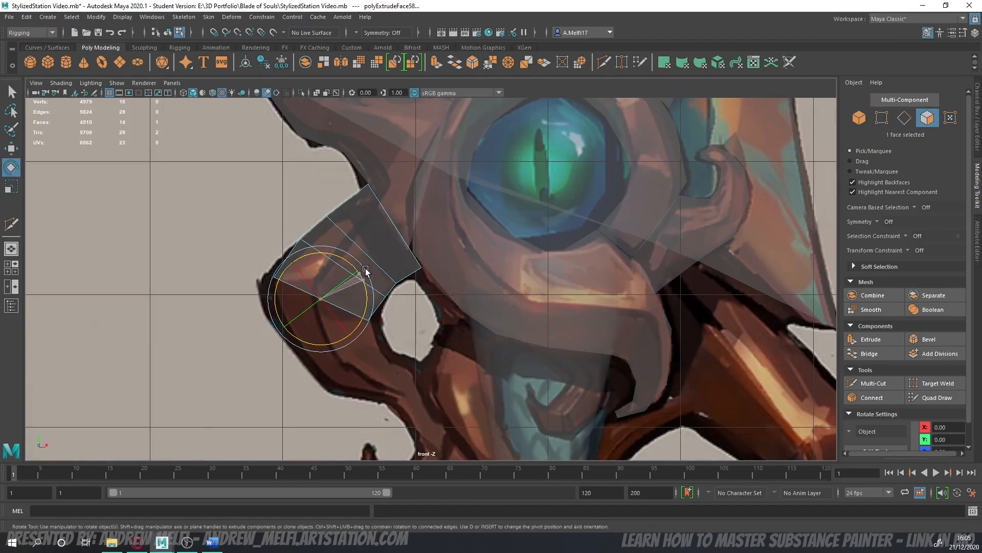
- Scale the end face and extrude a second segment down beside the hole, rotating its end toward the horn's bend
{"action": "key", "text": "r"}
{"action": "left_click_drag", "start_coordinate": [328, 300], "coordinate": [324, 340]}
{"action": "key", "text": "w"}
{"action": "key", "text": "e"}
{"action": "left_click_drag", "start_coordinate": [379, 326], "coordinate": [371, 307]}
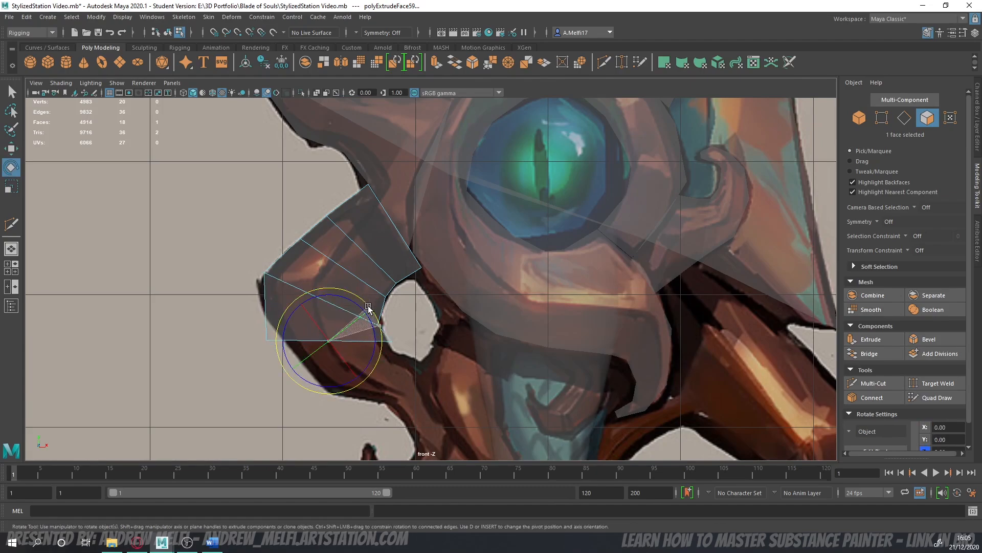
- Extrude a third segment around the bottom of the hole from about X -6.37, Y 9.44, rotating and scaling its end to the outline
{"action": "key", "text": "r"}
{"action": "left_click_drag", "start_coordinate": [328, 339], "coordinate": [369, 369]}
{"action": "key", "text": "w"}
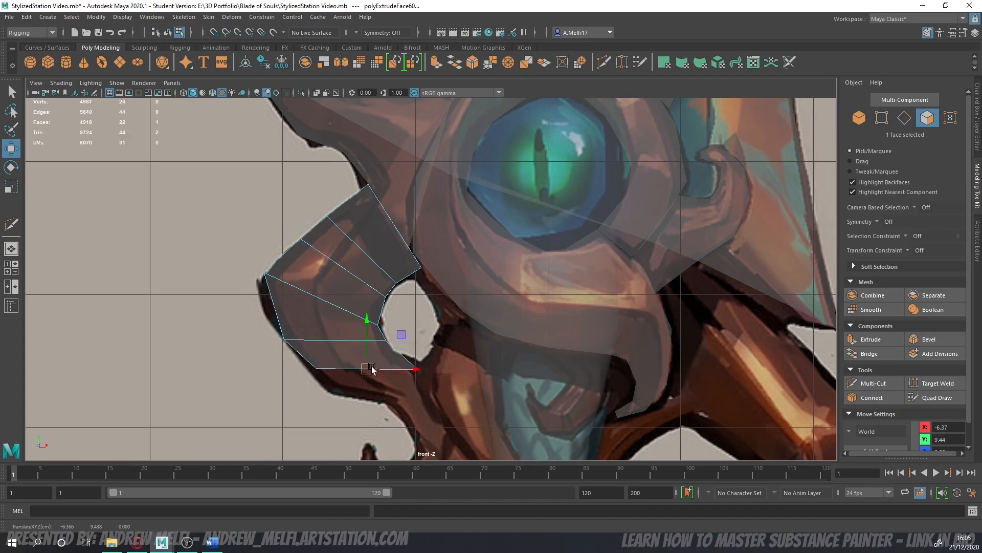
{"action": "key", "text": "e"}
{"action": "left_click_drag", "start_coordinate": [420, 349], "coordinate": [401, 334]}
{"action": "key", "text": "r"}
{"action": "left_click_drag", "start_coordinate": [377, 365], "coordinate": [361, 375]}
{"action": "key", "text": "w"}
- Extrude a fourth segment toward the guard below the hole, rotating and scaling its end face to the horn's width
{"action": "middle_click_drag", "start_coordinate": [349, 350], "coordinate": [306, 250], "text": "alt"}
{"action": "left_click_drag", "start_coordinate": [318, 274], "coordinate": [361, 284], "text": "shift"}
{"action": "key", "text": "e"}
{"action": "key", "text": "r"}
{"action": "key", "text": "w"}
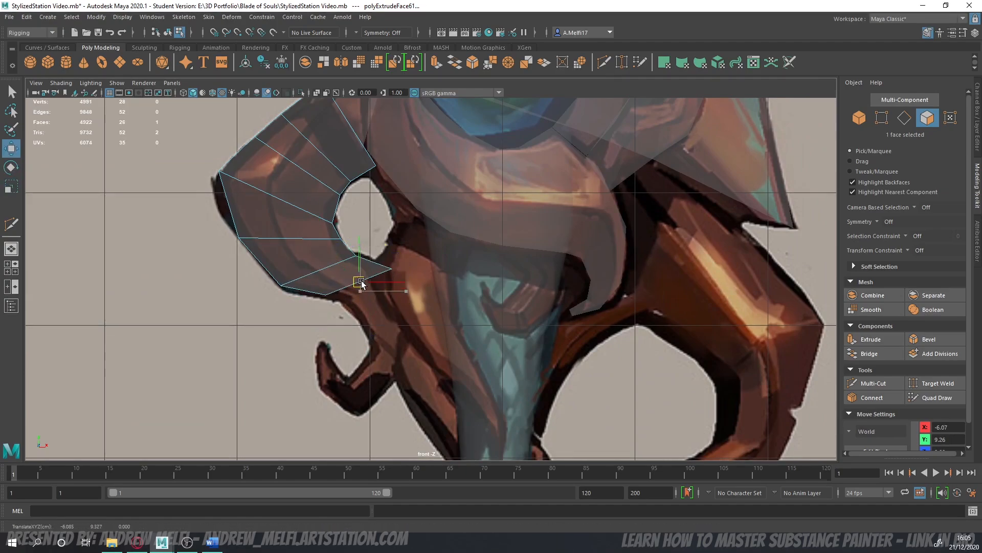
- Move the end face's inner vertex pair onto the lower edge of the hole
{"action": "left_click", "coordinate": [866, 119]}
{"action": "left_click", "coordinate": [878, 115]}
{"action": "left_click_drag", "start_coordinate": [395, 277], "coordinate": [372, 262]}
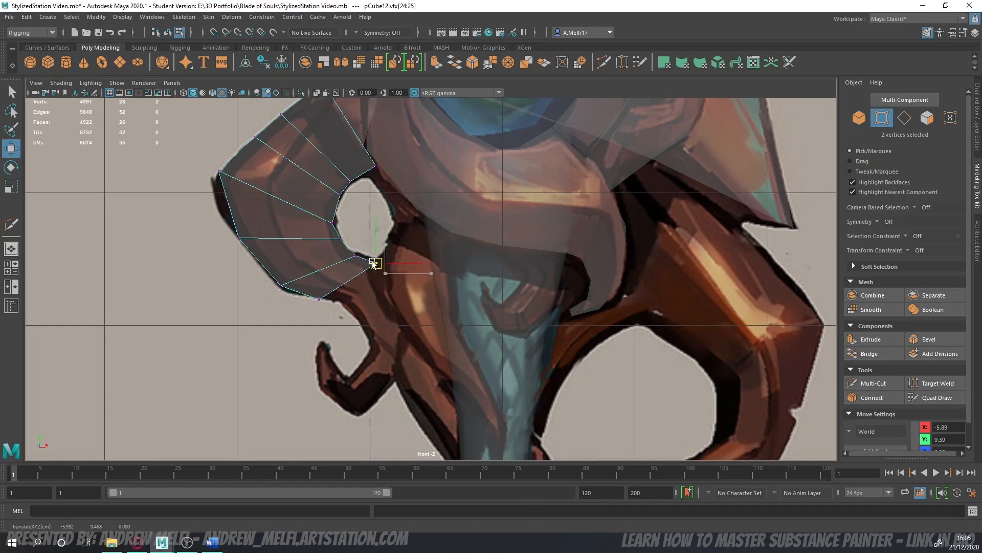
- Insert an edge loop across the horn segment at its outermost bend
{"action": "left_click", "coordinate": [874, 382]}
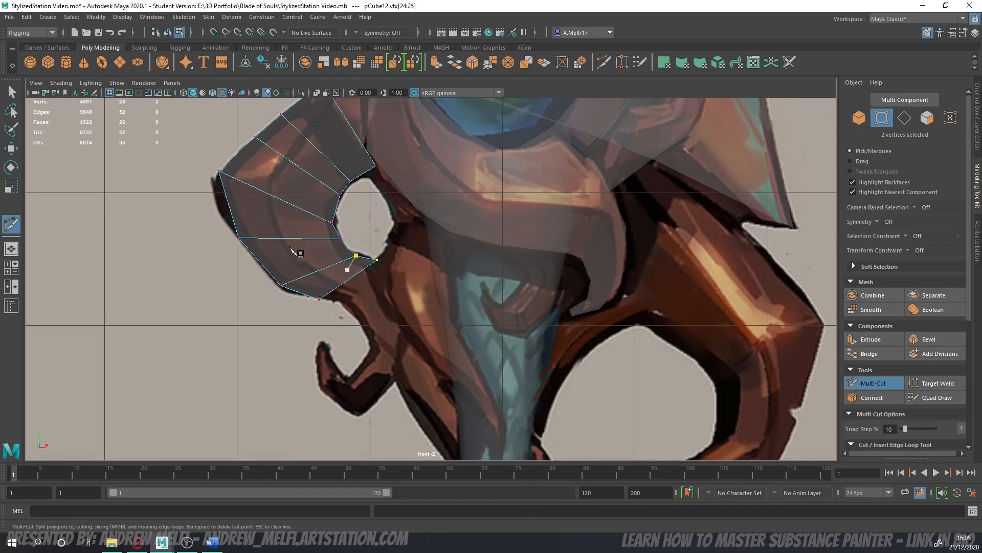
{"action": "left_click", "coordinate": [229, 201]}
{"action": "key", "text": "Return"}
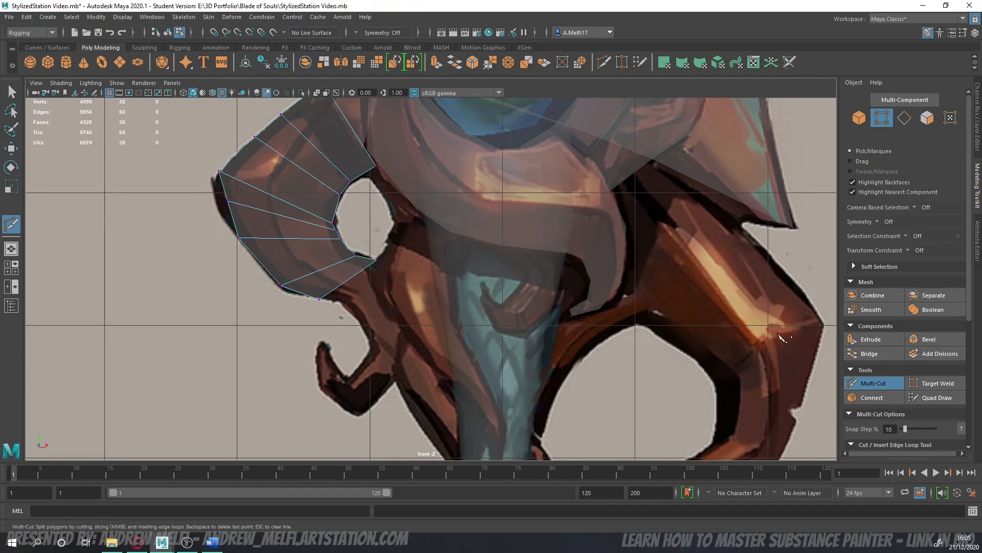
- Adjust the outer and inner vertex pairs around the horn's bend, with the inner pair beside the hole at about X -6.29, Y 9.81
{"action": "left_click", "coordinate": [865, 379]}
{"action": "scroll", "coordinate": [168, 194], "scroll_direction": "up", "scroll_amount": 3}
{"action": "middle_click_drag", "start_coordinate": [168, 195], "coordinate": [333, 289], "text": "alt"}
{"action": "scroll", "coordinate": [330, 288], "scroll_direction": "up", "scroll_amount": 2}
{"action": "key", "text": "w"}
{"action": "mouse_move", "coordinate": [272, 254]}
{"action": "left_mouse_down"}
{"action": "mouse_move", "coordinate": [300, 283]}
{"action": "mouse_move", "coordinate": [274, 273]}
{"action": "left_mouse_up"}
{"action": "left_click_drag", "start_coordinate": [465, 296], "coordinate": [477, 297]}
{"action": "middle_click_drag", "start_coordinate": [505, 376], "coordinate": [313, 256], "text": "alt"}
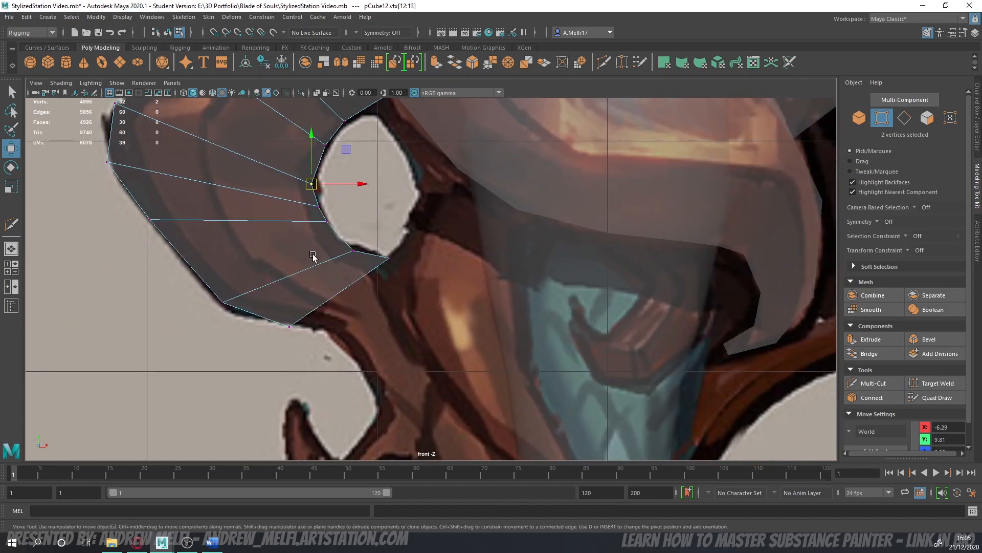
- Fine-tune the vertex pairs below the hole and along the horn's lower outer edge to match the reference outline
{"action": "left_click", "coordinate": [356, 250]}
{"action": "key", "text": "ctrl+z"}
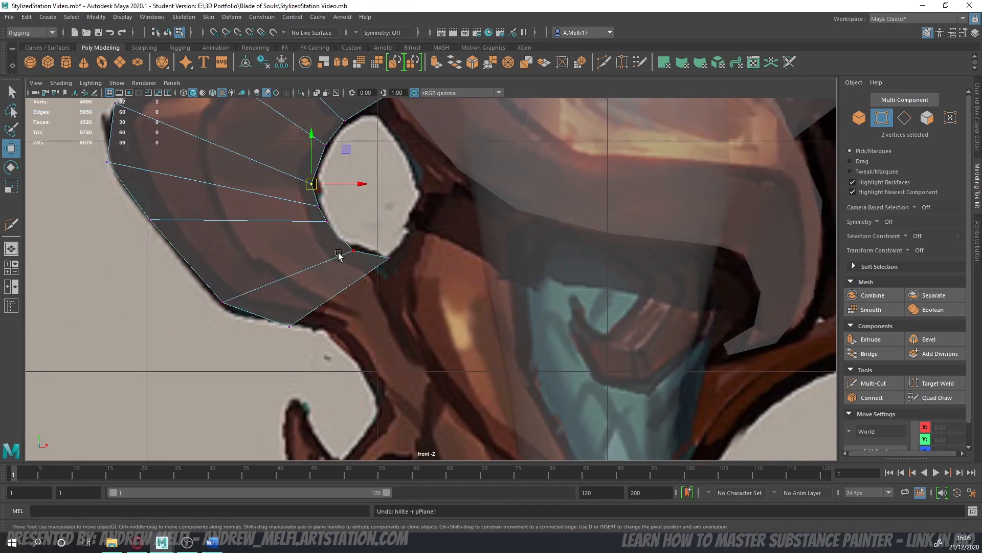
{"action": "mouse_move", "coordinate": [341, 243]}
{"action": "left_mouse_down"}
{"action": "mouse_move", "coordinate": [364, 257]}
{"action": "mouse_move", "coordinate": [354, 248]}
{"action": "left_mouse_up"}
{"action": "left_click_drag", "start_coordinate": [218, 295], "coordinate": [228, 308]}
{"action": "left_click_drag", "start_coordinate": [226, 305], "coordinate": [227, 311]}
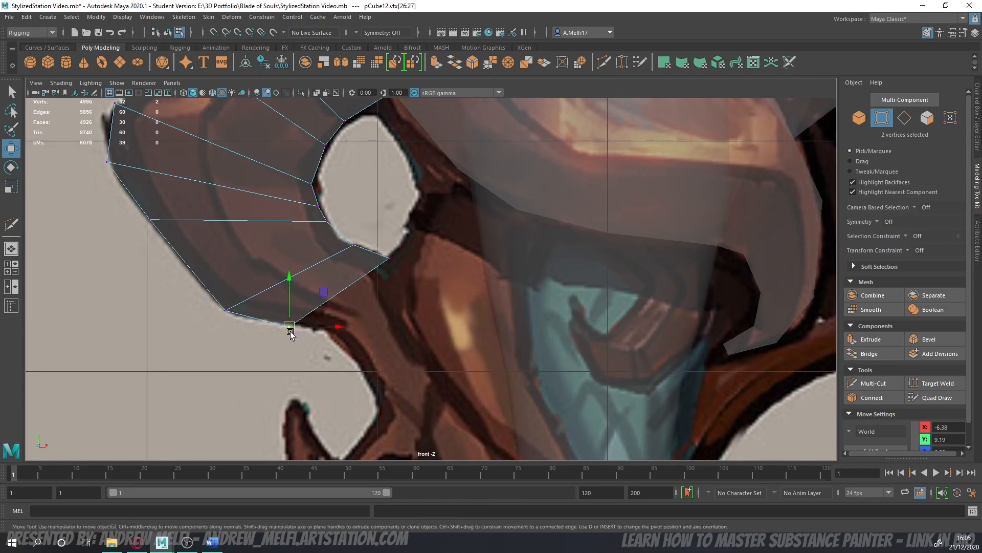
{"action": "left_click_drag", "start_coordinate": [290, 331], "coordinate": [290, 328]}
- Select the horn's open end face and extrude it down toward the curled tip, rotating and scaling the new end
{"action": "left_click", "coordinate": [928, 118]}
{"action": "middle_click_drag", "start_coordinate": [441, 277], "coordinate": [400, 217], "text": "alt"}
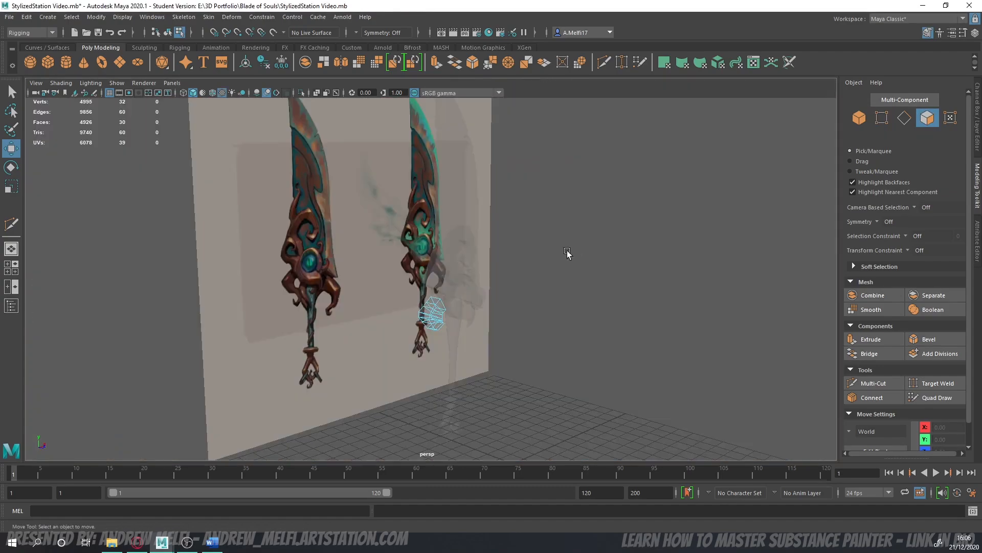
{"action": "left_click_drag", "start_coordinate": [566, 255], "coordinate": [481, 303], "text": "alt"}
{"action": "scroll", "coordinate": [481, 303], "scroll_direction": "up", "scroll_amount": 5}
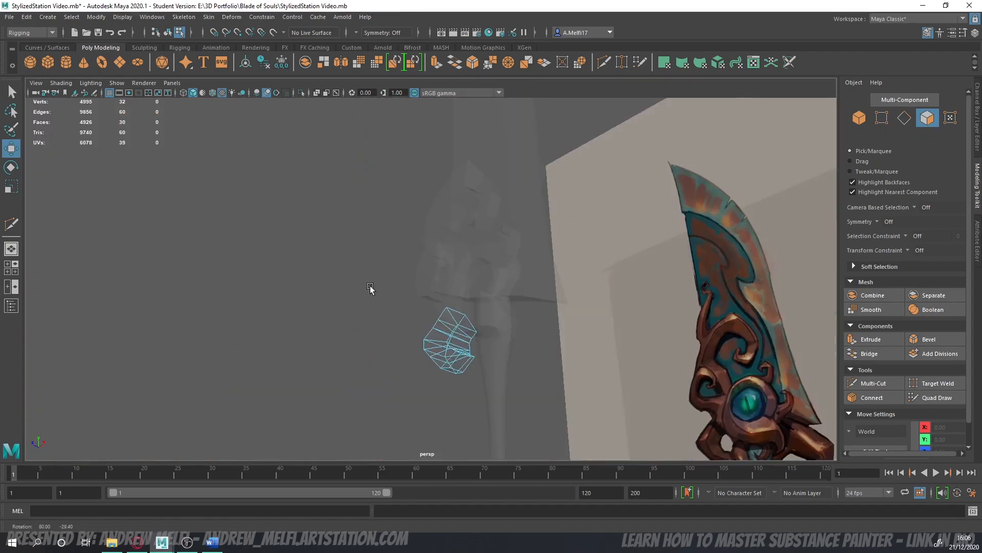
{"action": "left_click", "coordinate": [459, 366]}
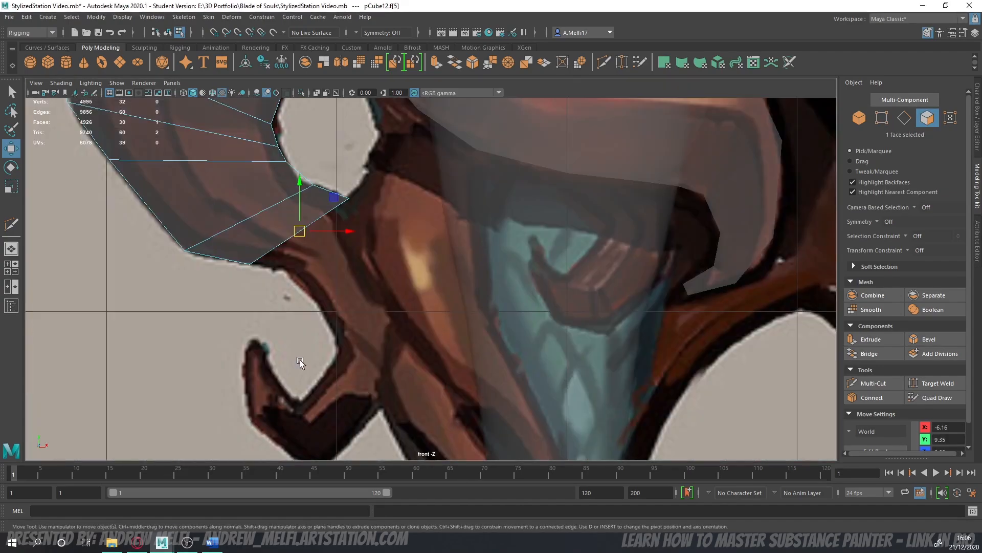
{"action": "left_click_drag", "start_coordinate": [285, 292], "coordinate": [367, 372], "text": "alt"}
{"action": "key", "text": "ctrl+e"}
{"action": "key", "text": "e"}
{"action": "key", "text": "r"}
- Extrude two more segments down the horn's narrowing neck, rotating and scaling each, with the end at about X -5.88, Y 8.77
{"action": "key", "text": "ctrl+e"}
{"action": "key", "text": "w"}
{"action": "key", "text": "e"}
{"action": "key", "text": "r"}
{"action": "key", "text": "w"}
{"action": "key", "text": "e"}
{"action": "left_click_drag", "start_coordinate": [416, 352], "coordinate": [364, 366]}
{"action": "key", "text": "r"}
{"action": "key", "text": "w"}
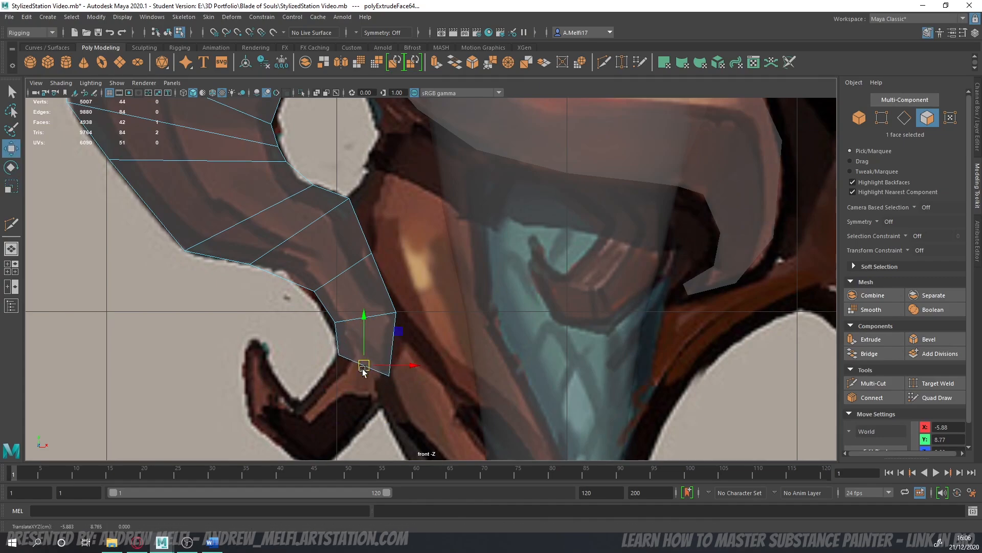
- Extrude the end face down-left into the start of the curl, rotating, scaling and nudging it to the outline
{"action": "middle_click_drag", "start_coordinate": [362, 369], "coordinate": [388, 278], "text": "alt"}
{"action": "left_click_drag", "start_coordinate": [388, 278], "coordinate": [364, 334], "text": "shift"}
{"action": "key", "text": "e"}
{"action": "key", "text": "r"}
{"action": "key", "text": "w"}
{"action": "left_click_drag", "start_coordinate": [362, 334], "coordinate": [356, 331]}
{"action": "key", "text": "r"}
- Extrude another segment to the lowest part of the curl and rotate its end face across the outline
{"action": "left_click_drag", "start_coordinate": [355, 330], "coordinate": [387, 361]}
{"action": "key", "text": "w"}
{"action": "key", "text": "e"}
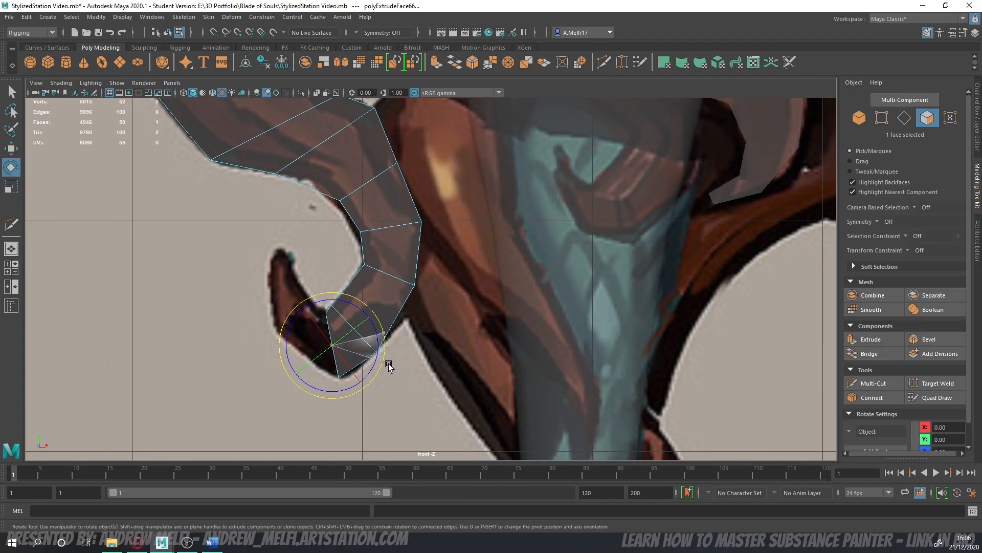
{"action": "key", "text": "w"}
{"action": "key", "text": "e"}
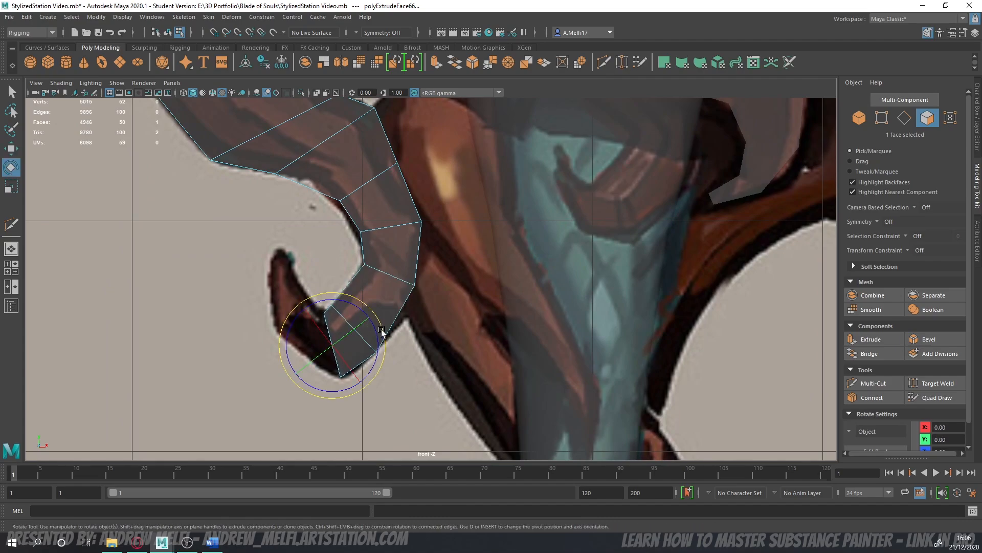
{"action": "key", "text": "w"}
- Extrude the end face up-left past the bottom of the curl, rotating and scaling it to the hook's width
{"action": "left_click_drag", "start_coordinate": [333, 344], "coordinate": [298, 326], "text": "shift"}
{"action": "key", "text": "e"}
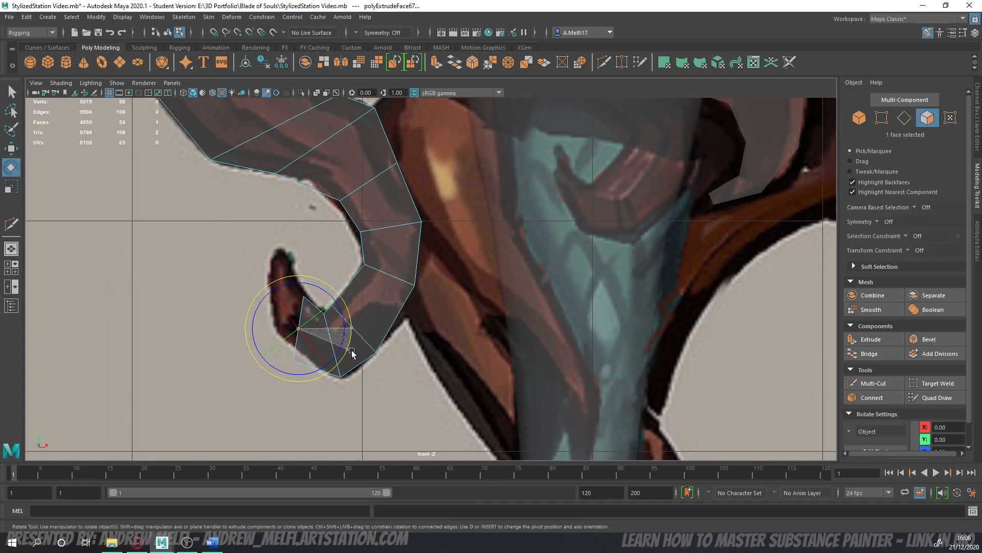
{"action": "left_click_drag", "start_coordinate": [348, 357], "coordinate": [346, 361]}
{"action": "key", "text": "r"}
{"action": "left_click_drag", "start_coordinate": [300, 329], "coordinate": [332, 322]}
- Extrude the next segment upward along the curled hook, rotating and narrowing its end face
{"action": "key", "text": "w"}
{"action": "key", "text": "e"}
{"action": "key", "text": "w"}
{"action": "key", "text": "e"}
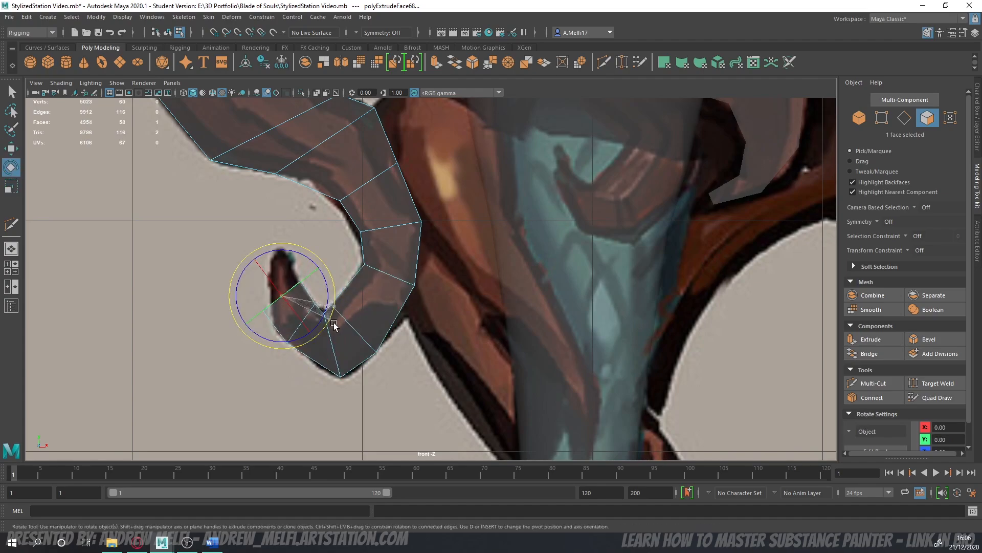
{"action": "key", "text": "r"}
{"action": "left_click_drag", "start_coordinate": [283, 297], "coordinate": [333, 283]}
- Extrude the last segments to the curl's pointed tip, shrinking the end face and placing it at about X -6.37, Y 8.87
{"action": "key", "text": "w"}
{"action": "key", "text": "e"}
{"action": "key", "text": "r"}
{"action": "key", "text": "e"}
{"action": "key", "text": "r"}
{"action": "left_click_drag", "start_coordinate": [279, 261], "coordinate": [273, 253]}
{"action": "key", "text": "w"}
{"action": "key", "text": "r"}
{"action": "key", "text": "w"}
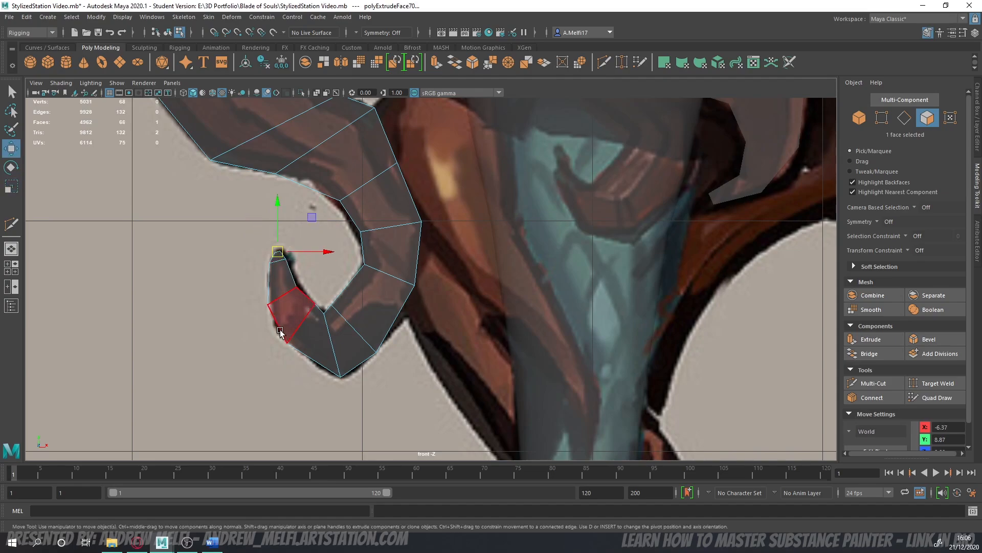
- Return to object selection, inspect the whole lower left horn in the perspective and front views, and deselect it
{"action": "left_click", "coordinate": [860, 118]}
{"action": "scroll", "coordinate": [357, 302], "scroll_direction": "down", "scroll_amount": 5}
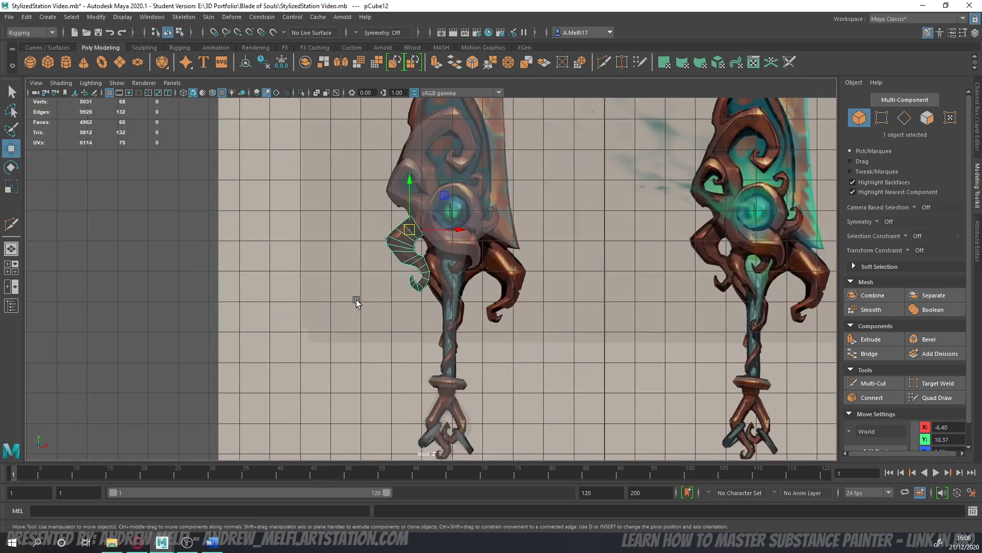
{"action": "key", "text": "space"}
{"action": "key", "text": "space"}
{"action": "left_click_drag", "start_coordinate": [311, 335], "coordinate": [493, 324], "text": "alt"}
{"action": "key", "text": "space"}
{"action": "key", "text": "space"}
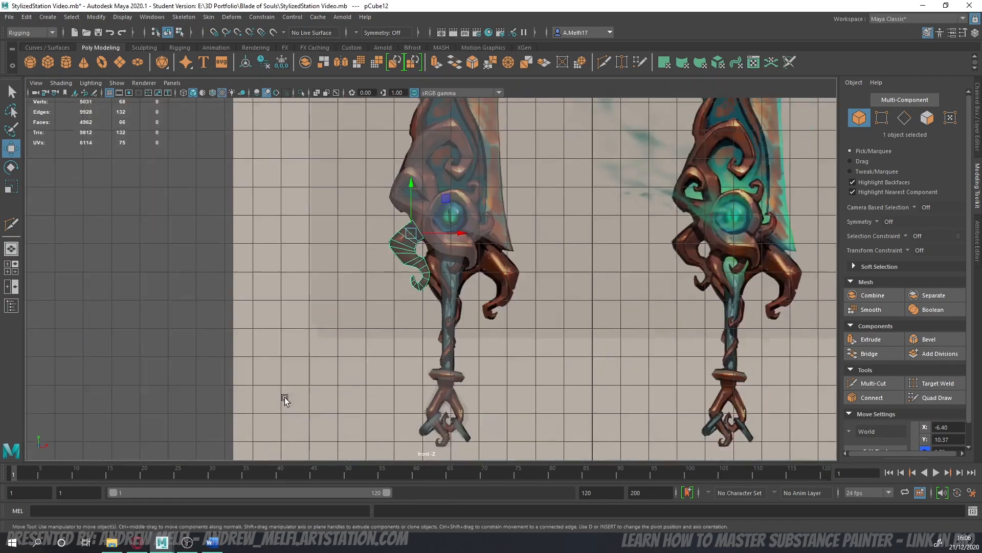
{"action": "scroll", "coordinate": [265, 350], "scroll_direction": "down", "scroll_amount": 3}
{"action": "left_click", "coordinate": [265, 346]}
- Create another polygon cube and move it to the guard's lower right horn, at about X -3.53, Y 8.39
{"action": "scroll", "coordinate": [333, 322], "scroll_direction": "up", "scroll_amount": 5}
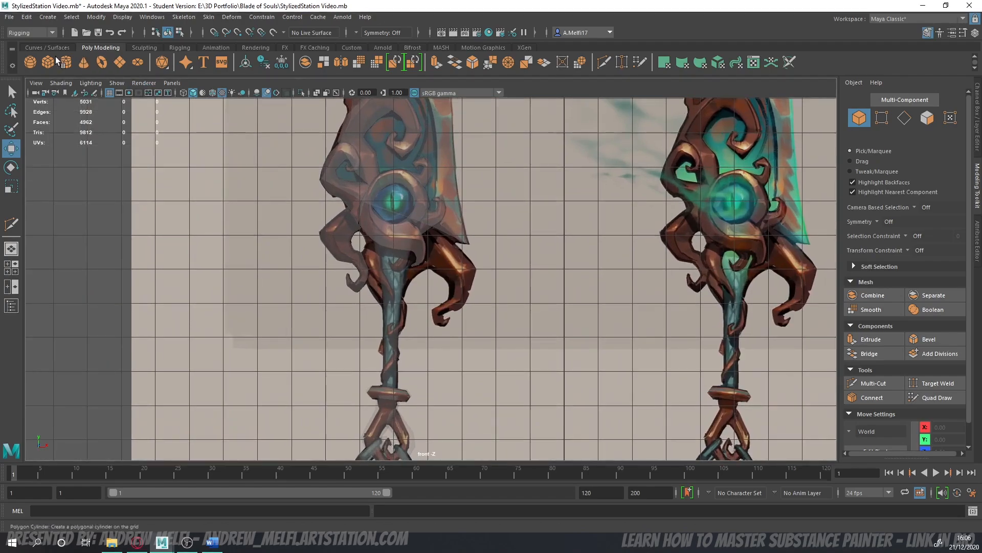
{"action": "middle_click_drag", "start_coordinate": [294, 280], "coordinate": [265, 217], "text": "alt"}
{"action": "scroll", "coordinate": [266, 216], "scroll_direction": "down", "scroll_amount": 4}
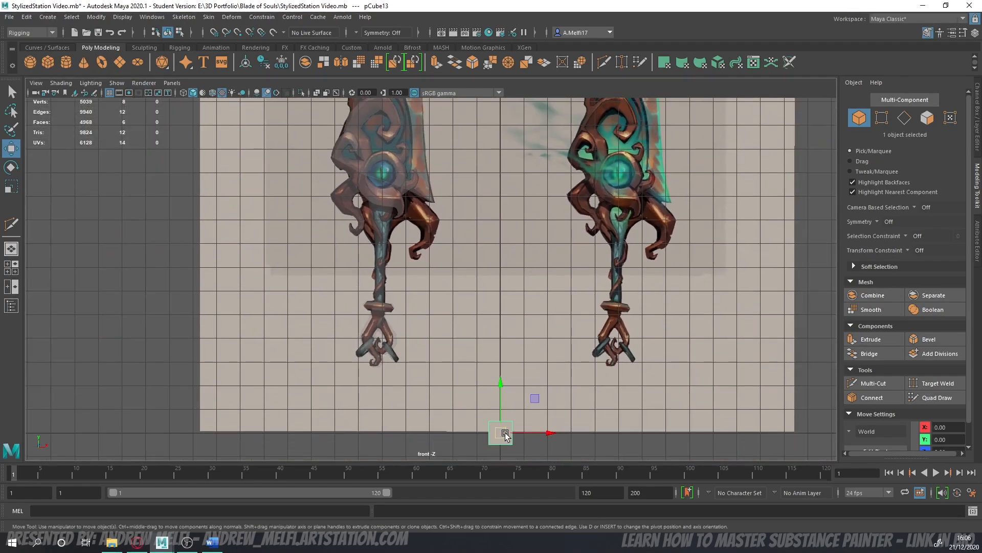
{"action": "left_click_drag", "start_coordinate": [505, 435], "coordinate": [419, 234]}
{"action": "right_click_drag", "start_coordinate": [420, 233], "coordinate": [484, 510]}
{"action": "key", "text": "f"}
{"action": "scroll", "coordinate": [408, 291], "scroll_direction": "down", "scroll_amount": 8}
{"action": "middle_click_drag", "start_coordinate": [408, 291], "coordinate": [401, 322], "text": "alt"}
{"action": "scroll", "coordinate": [408, 330], "scroll_direction": "up", "scroll_amount": 5}
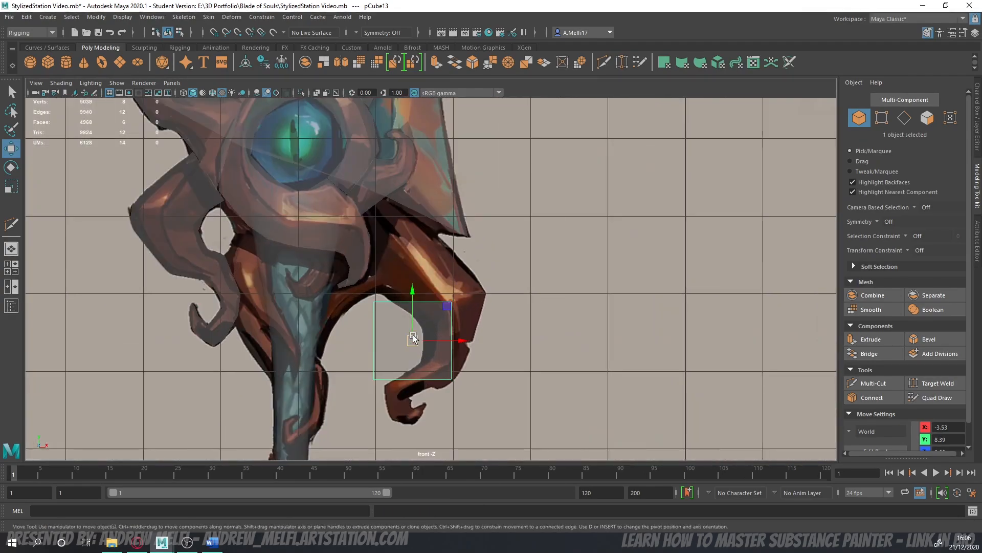
- Move the cube to the lower right horn's upper end, rotate and scale it along the horn, and switch to vertex selection
{"action": "scroll", "coordinate": [413, 337], "scroll_direction": "up", "scroll_amount": 2}
{"action": "left_click_drag", "start_coordinate": [410, 354], "coordinate": [392, 227]}
{"action": "key", "text": "e"}
{"action": "key", "text": "r"}
{"action": "key", "text": "w"}
{"action": "left_click", "coordinate": [882, 118]}
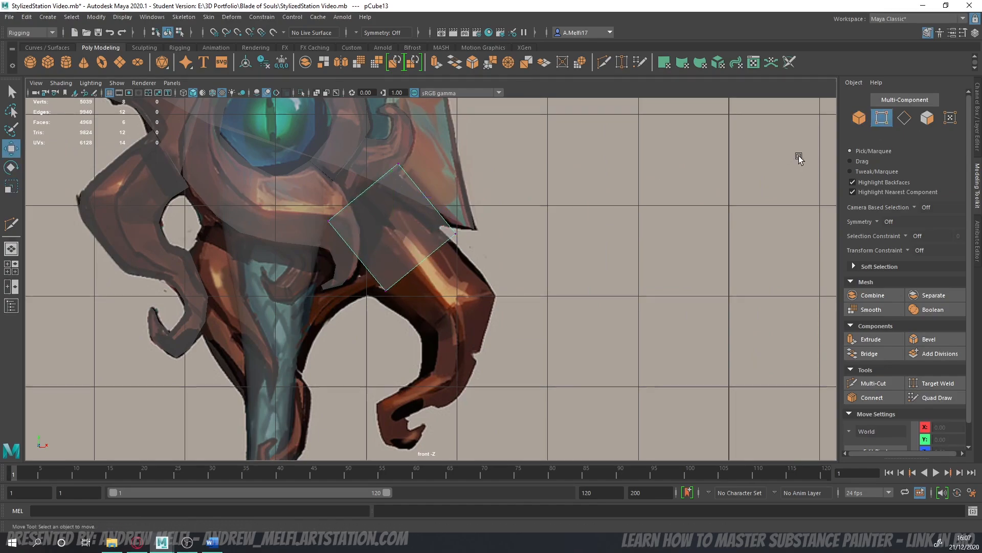
- Move the cube's upper corner vertices onto the lower right horn's root outline in the front view
{"action": "scroll", "coordinate": [304, 205], "scroll_direction": "up", "scroll_amount": 2}
{"action": "scroll", "coordinate": [307, 210], "scroll_direction": "up", "scroll_amount": 1}
{"action": "left_click_drag", "start_coordinate": [312, 213], "coordinate": [310, 165]}
{"action": "key", "text": "ctrl+z"}
{"action": "key", "text": "ctrl+z"}
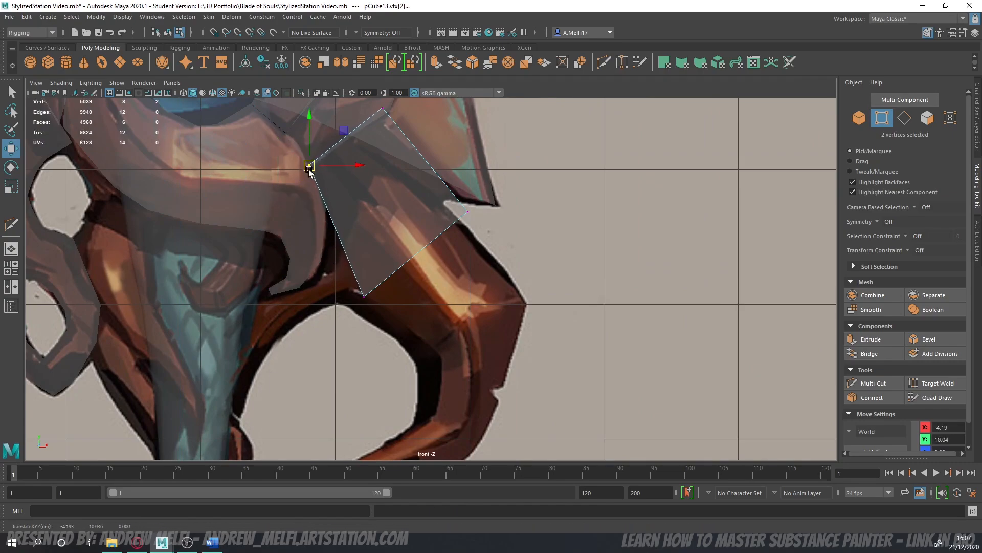
{"action": "middle_click_drag", "start_coordinate": [343, 135], "coordinate": [340, 161], "text": "alt"}
{"action": "left_click_drag", "start_coordinate": [385, 144], "coordinate": [379, 151]}
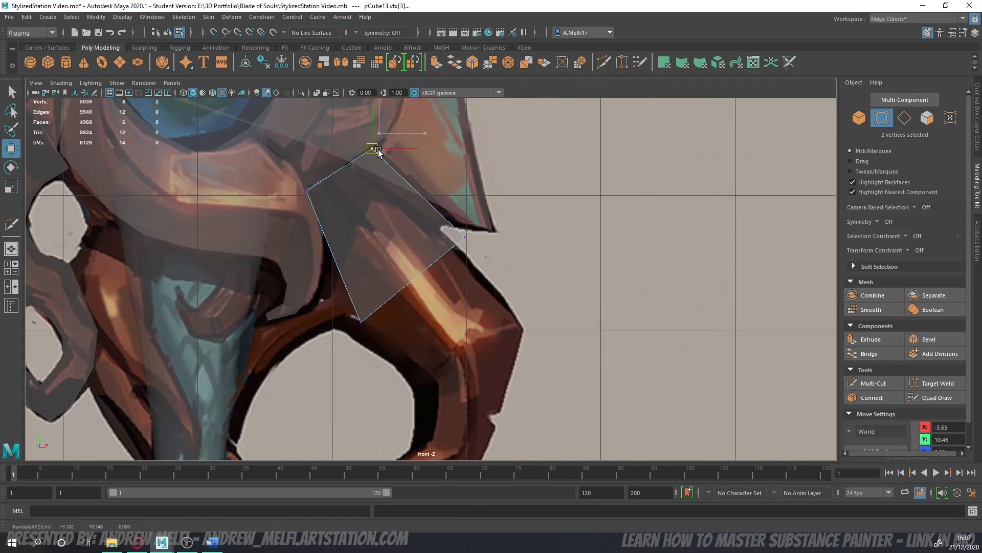
- Move the cube's outer and lower corner vertices onto the horn's outer and inner edges
{"action": "left_click", "coordinate": [465, 238]}
{"action": "left_click_drag", "start_coordinate": [463, 239], "coordinate": [455, 246]}
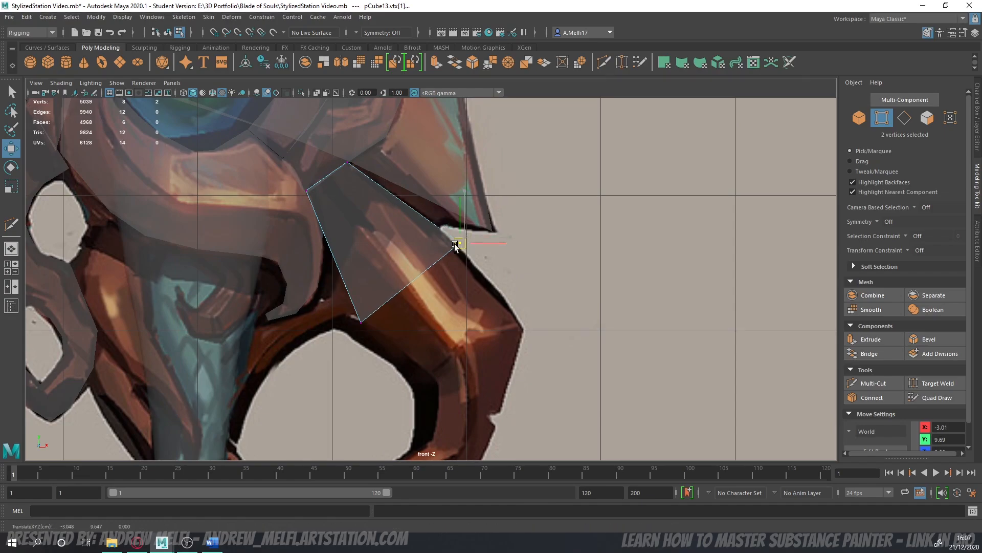
{"action": "left_click", "coordinate": [362, 320]}
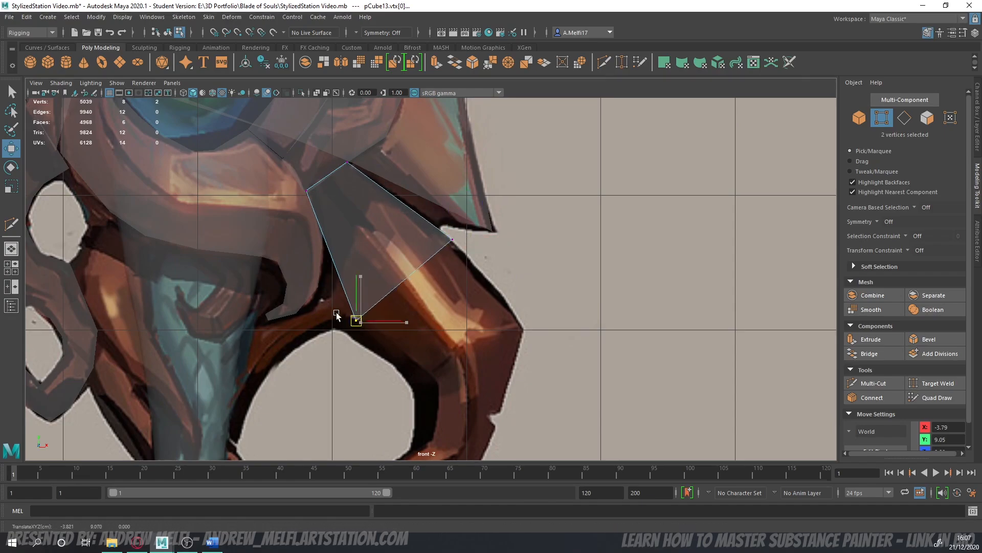
{"action": "left_click_drag", "start_coordinate": [362, 318], "coordinate": [335, 330]}
- Switch to face selection, select the cube's lower end face in the perspective view, and return to the front view
{"action": "left_click", "coordinate": [925, 122]}
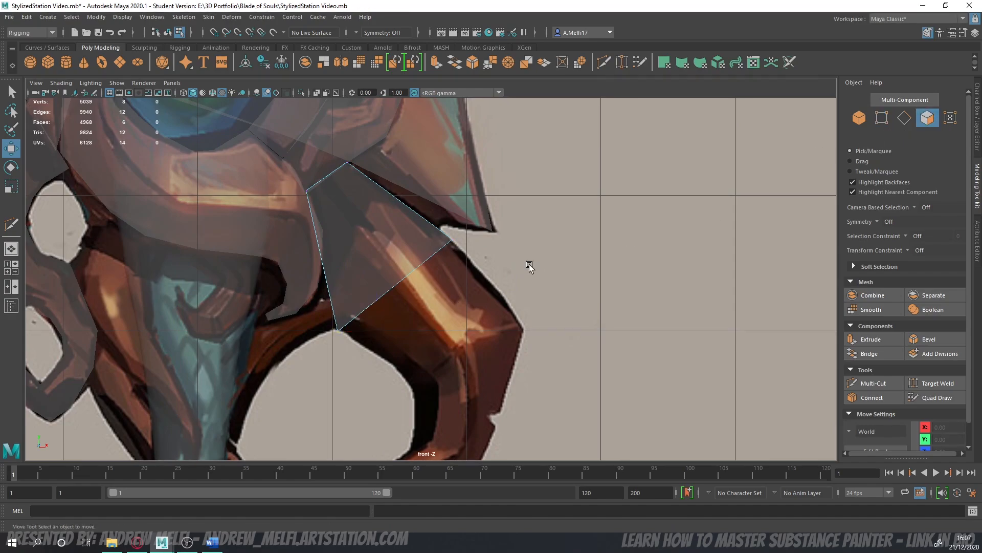
{"action": "key", "text": "space"}
{"action": "key", "text": "space"}
{"action": "scroll", "coordinate": [522, 303], "scroll_direction": "up", "scroll_amount": 5}
{"action": "left_click_drag", "start_coordinate": [513, 329], "coordinate": [377, 322], "text": "alt"}
{"action": "left_click", "coordinate": [502, 259]}
{"action": "key", "text": "space"}
{"action": "key", "text": "space"}
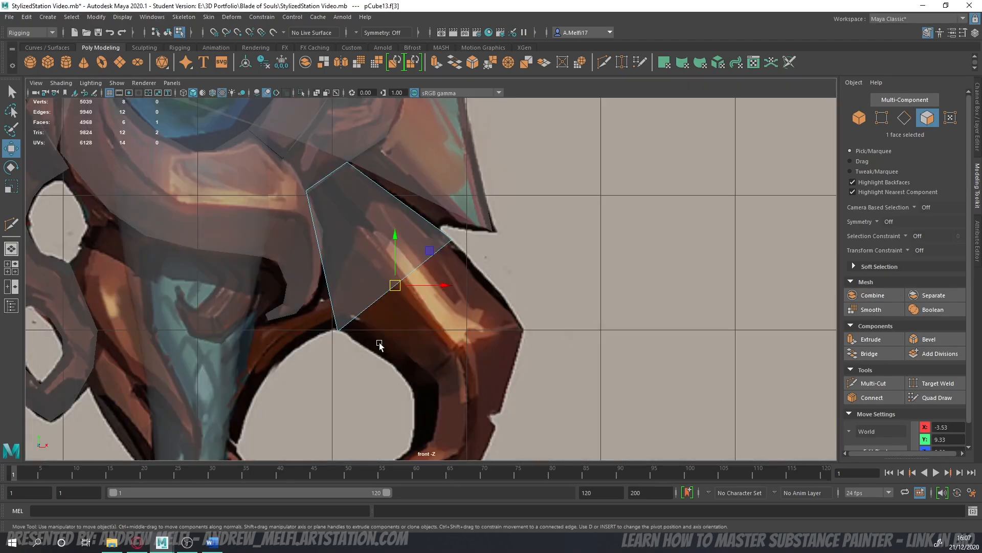
- Extrude the end face down to the horn's outer bend at about X -2.98, Y 8.81, rotating and scaling it to the outline
{"action": "left_click_drag", "start_coordinate": [398, 285], "coordinate": [469, 357], "text": "shift"}
{"action": "key", "text": "r"}
{"action": "key", "text": "e"}
{"action": "key", "text": "r"}
{"action": "key", "text": "w"}
{"action": "key", "text": "r"}
{"action": "key", "text": "w"}
{"action": "middle_click_drag", "start_coordinate": [537, 389], "coordinate": [517, 242], "text": "alt"}
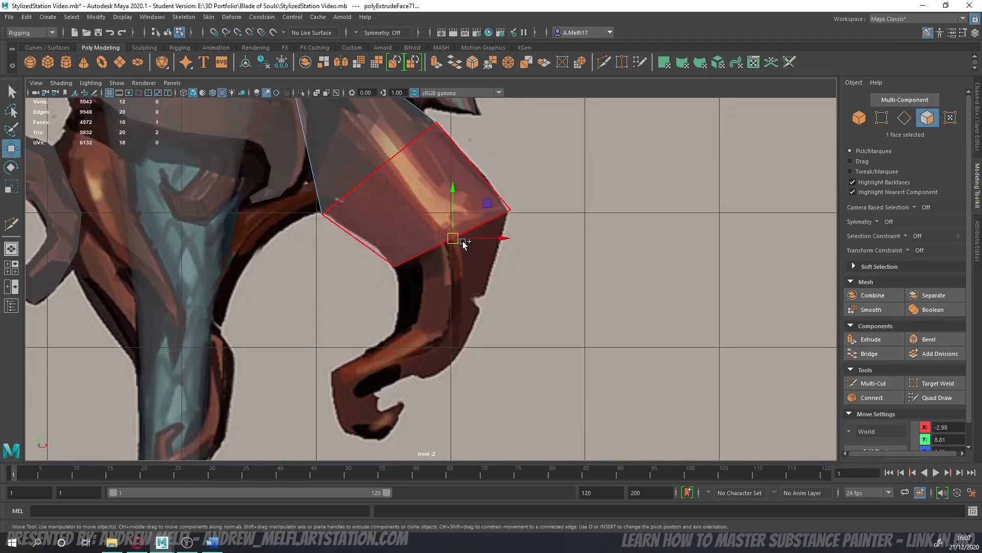
- Extrude the next segment down past the bend and rotate its end face across the horn
{"action": "left_click_drag", "start_coordinate": [462, 241], "coordinate": [454, 313], "text": "shift"}
{"action": "key", "text": "e"}
{"action": "left_click_drag", "start_coordinate": [512, 301], "coordinate": [500, 330]}
{"action": "key", "text": "r"}
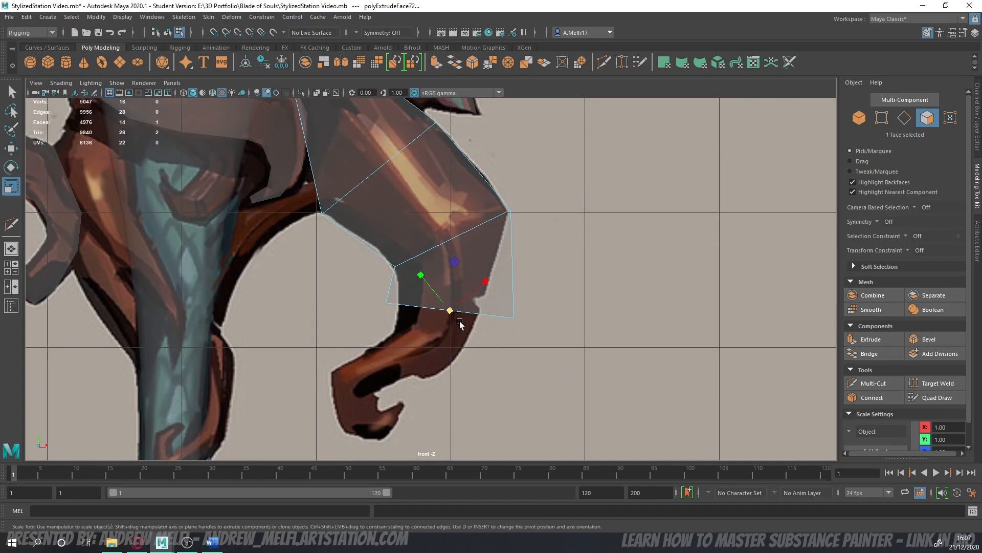
- Shrink the end face to the horn's width and extrude two more segments toward the curl, to about X -3.54, Y 7.84
{"action": "left_click_drag", "start_coordinate": [450, 310], "coordinate": [368, 365]}
{"action": "key", "text": "w"}
{"action": "key", "text": "r"}
{"action": "key", "text": "w"}
{"action": "key", "text": "e"}
{"action": "key", "text": "r"}
{"action": "key", "text": "w"}
{"action": "key", "text": "e"}
{"action": "key", "text": "r"}
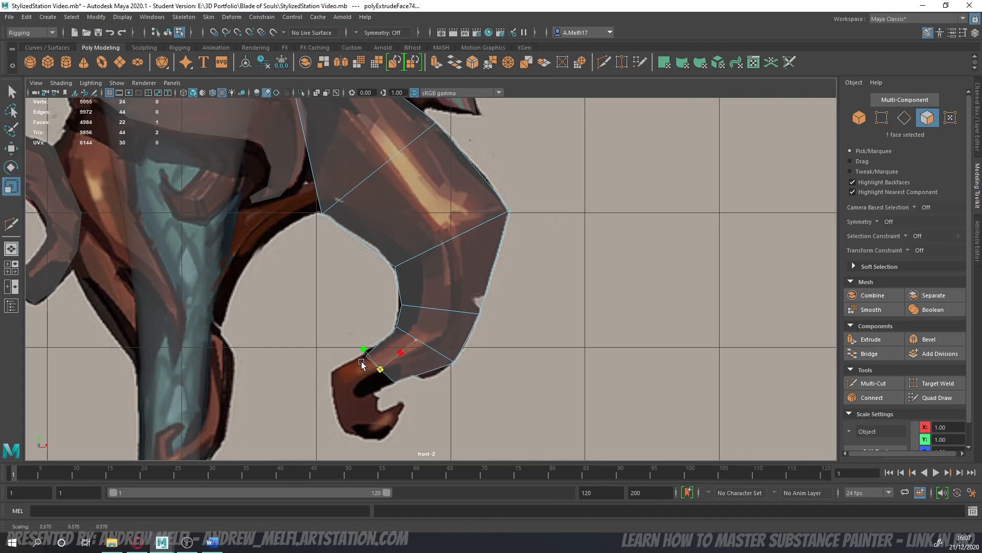
{"action": "key", "text": "w"}
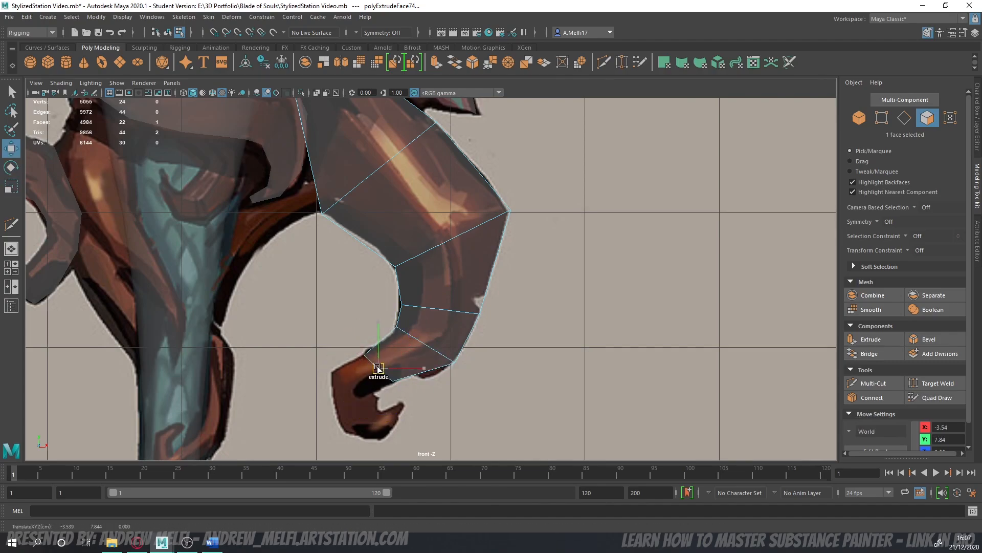
- Extrude two rotated segments around the curl's outer side, placing the end face at about X -3.70, Y 7.52
{"action": "key", "text": "e"}
{"action": "left_click_drag", "start_coordinate": [350, 382], "coordinate": [358, 407], "text": "shift"}
{"action": "key", "text": "w"}
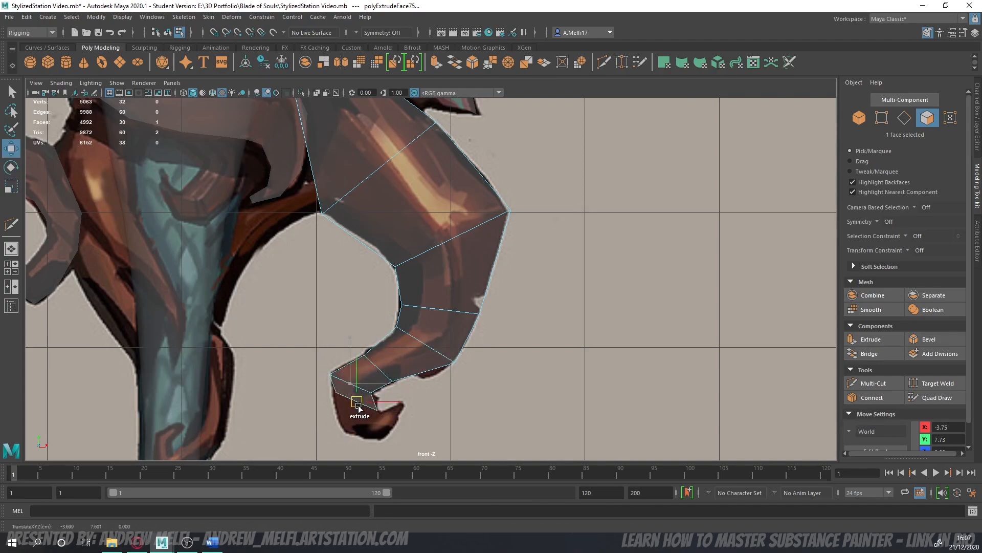
{"action": "key", "text": "e"}
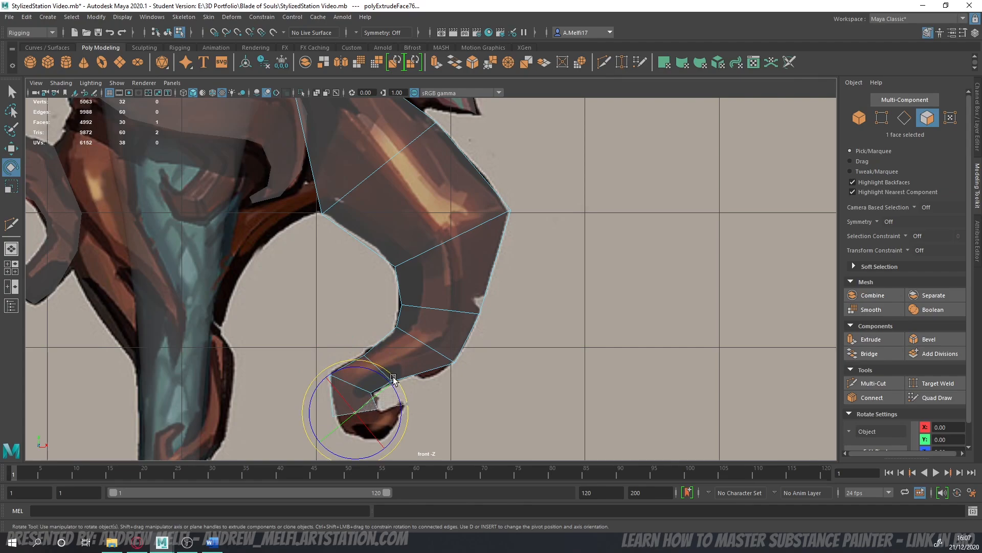
{"action": "left_click_drag", "start_coordinate": [393, 377], "coordinate": [390, 375]}
{"action": "key", "text": "r"}
{"action": "left_click_drag", "start_coordinate": [357, 413], "coordinate": [357, 412]}
{"action": "key", "text": "w"}
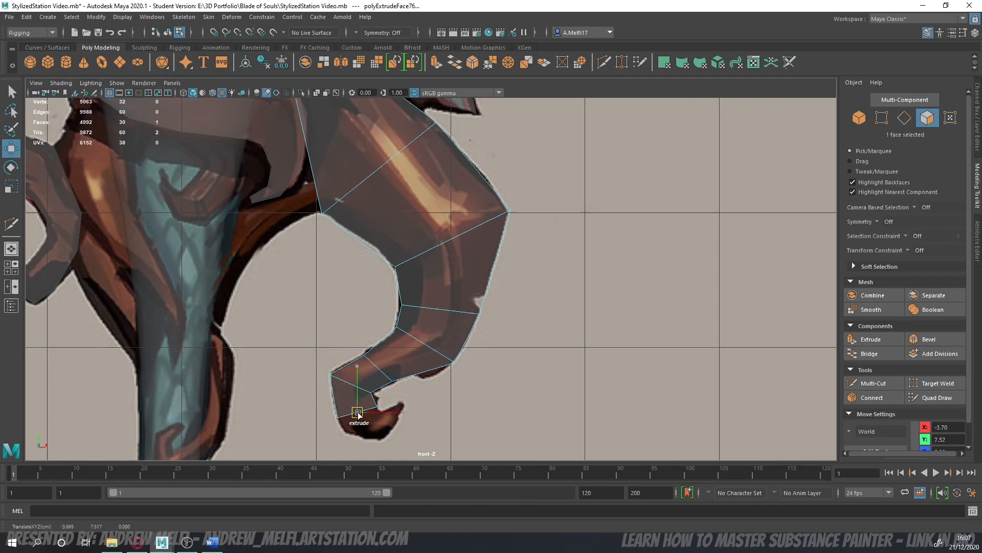
- Extrude the last three segments to the curl's tip, rotating and shrinking the end face and placing it at about X -3.41, Y 7.47
{"action": "key", "text": "e"}
{"action": "left_click_drag", "start_coordinate": [407, 394], "coordinate": [406, 393]}
{"action": "key", "text": "r"}
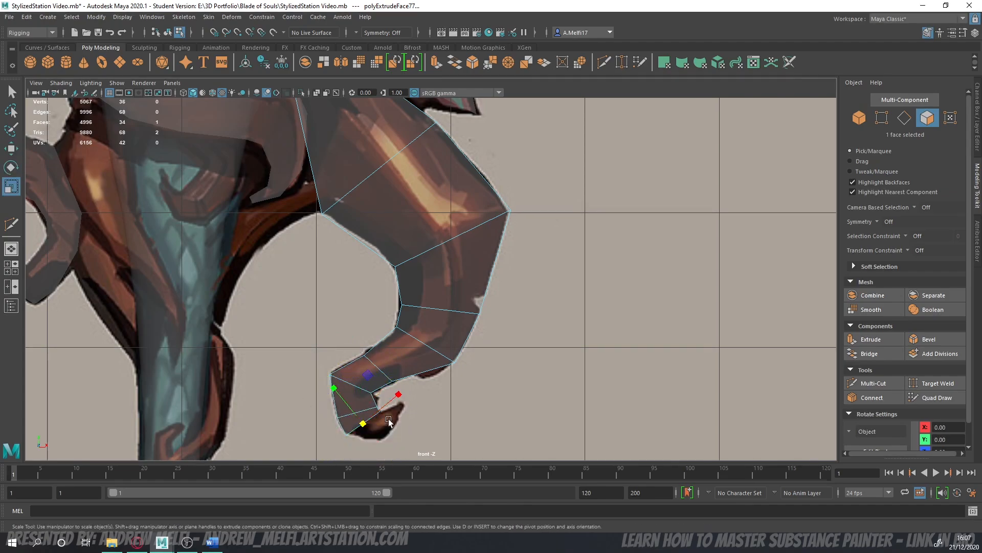
{"action": "key", "text": "w"}
{"action": "left_click_drag", "start_coordinate": [363, 424], "coordinate": [394, 419], "text": "shift"}
{"action": "key", "text": "e"}
{"action": "key", "text": "r"}
{"action": "key", "text": "w"}
{"action": "key", "text": "r"}
{"action": "key", "text": "w"}
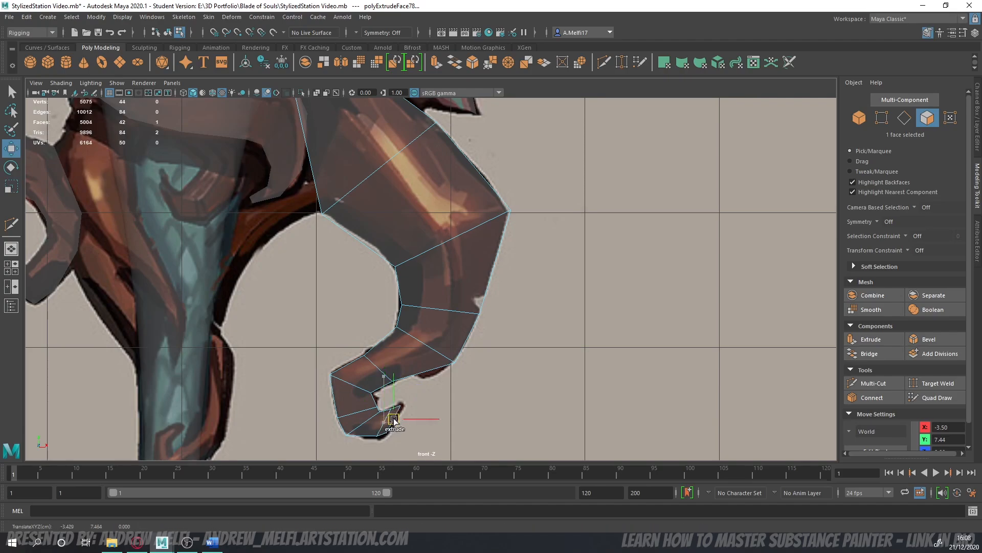
{"action": "key", "text": "w"}
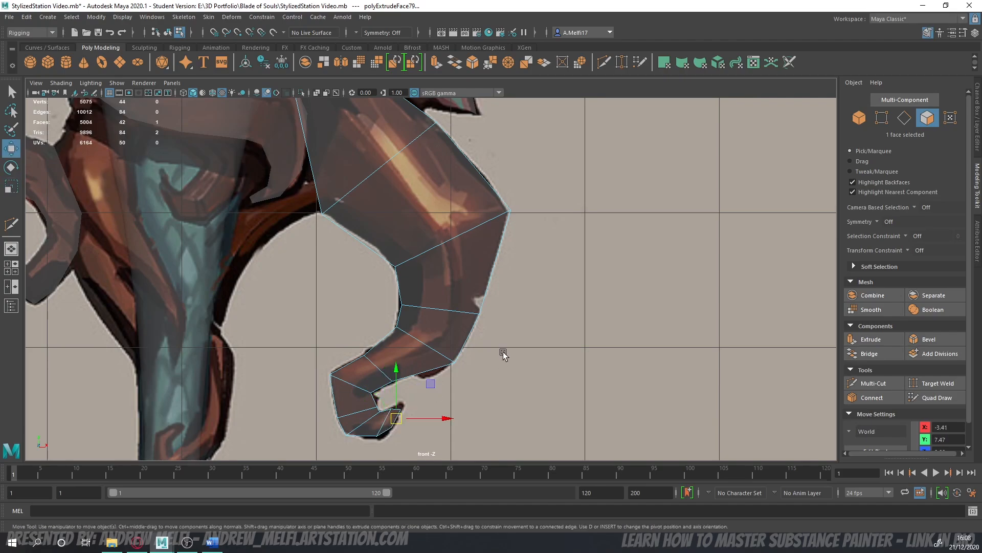
- Return to object selection and show the finished horn with the whole sword in the perspective view
{"action": "mouse_move", "coordinate": [474, 342]}
{"action": "middle_mouse_down", "text": "alt"}
{"action": "mouse_move", "coordinate": [478, 377]}
{"action": "mouse_move", "coordinate": [478, 329]}
{"action": "middle_mouse_up", "text": "alt"}
{"action": "scroll", "coordinate": [481, 319], "scroll_direction": "down", "scroll_amount": 5}
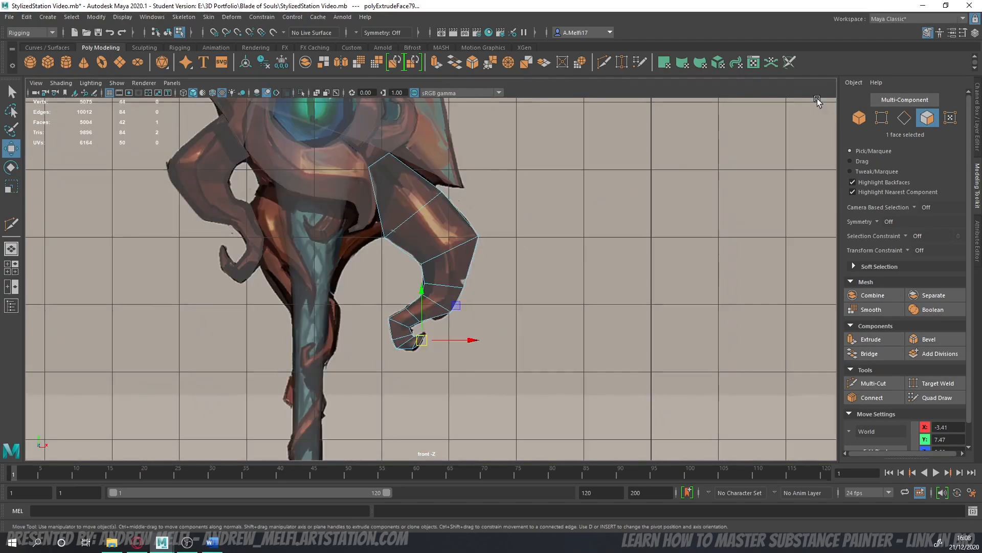
{"action": "key", "text": "F8"}
{"action": "scroll", "coordinate": [434, 285], "scroll_direction": "up", "scroll_amount": 4}
{"action": "key", "text": "space"}
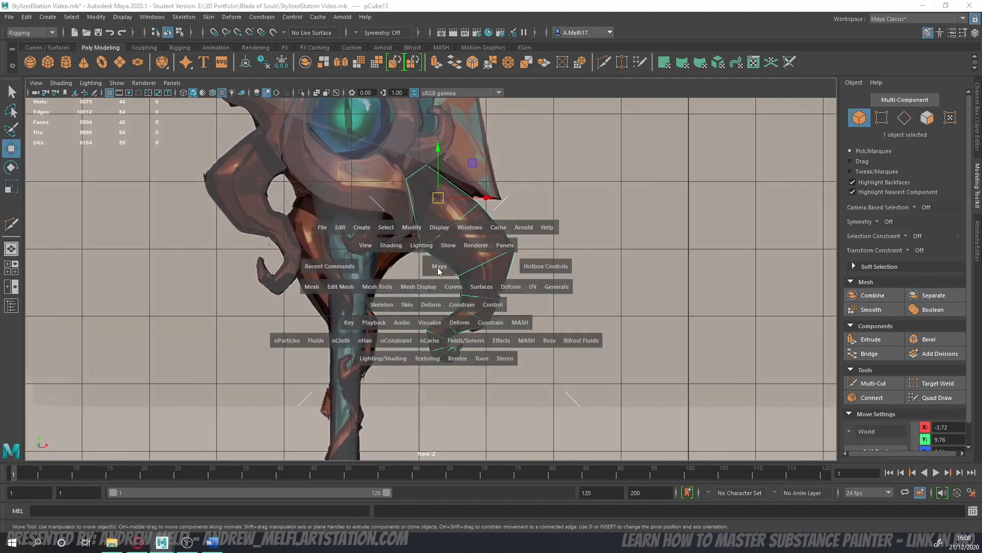
{"action": "key", "text": "space"}
{"action": "left_click_drag", "start_coordinate": [483, 290], "coordinate": [487, 292]}
{"action": "left_click_drag", "start_coordinate": [487, 307], "coordinate": [614, 302], "text": "alt"}
- Open the Work material's attributes and lower its transparency to zero so the sword displays as opaque
{"action": "left_click", "coordinate": [978, 255]}
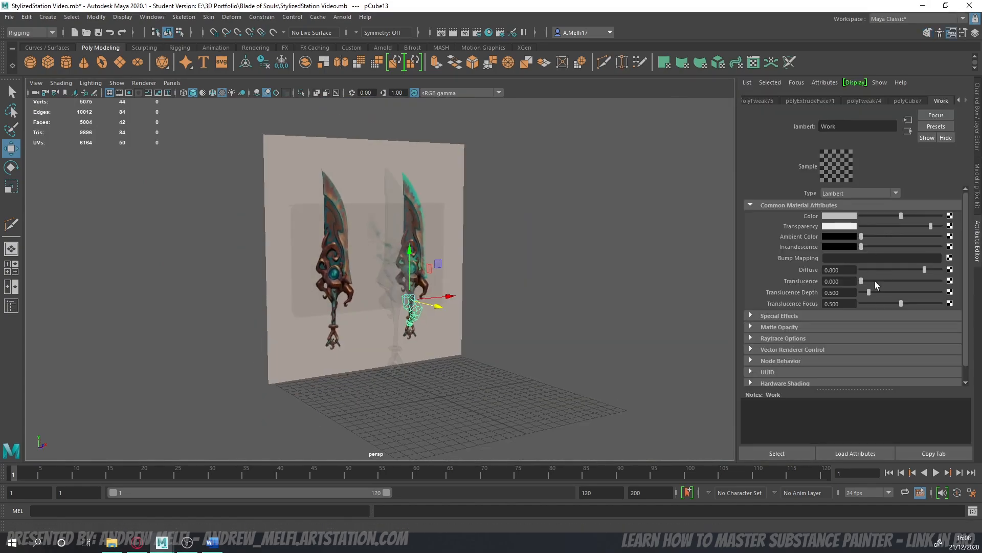
{"action": "scroll", "coordinate": [467, 357], "scroll_direction": "up", "scroll_amount": 4}
{"action": "left_click_drag", "start_coordinate": [468, 357], "coordinate": [381, 299], "text": "alt"}
{"action": "scroll", "coordinate": [410, 362], "scroll_direction": "up", "scroll_amount": 4}
{"action": "scroll", "coordinate": [381, 300], "scroll_direction": "up", "scroll_amount": 3}
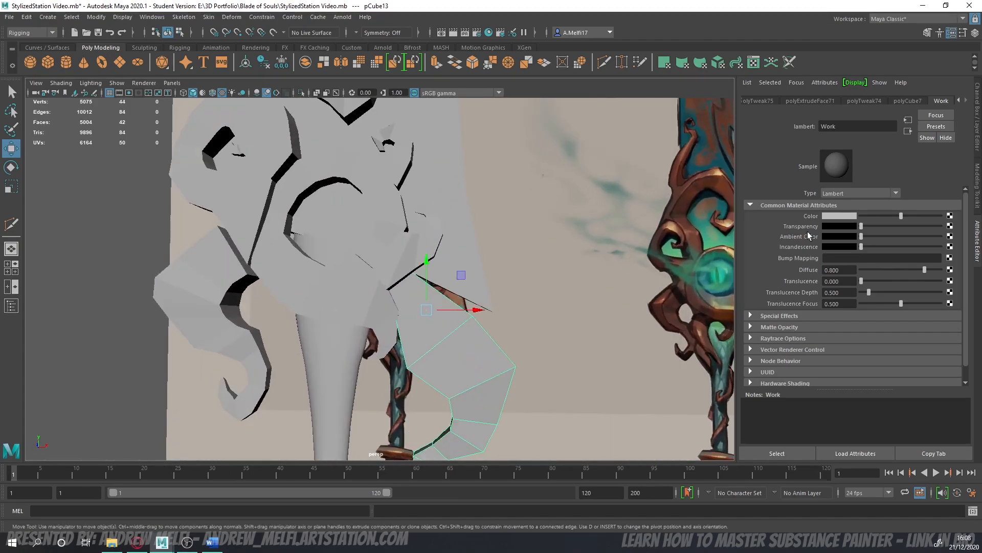
- Isolate the lower right horn in the perspective view and orbit to its upper end
{"action": "left_click", "coordinate": [978, 195]}
{"action": "left_click", "coordinate": [905, 117]}
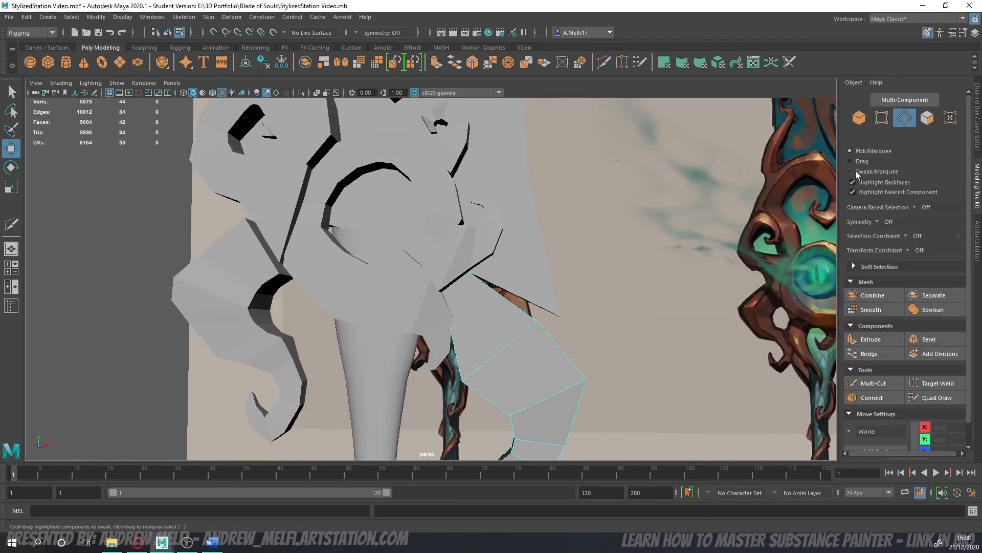
{"action": "left_click_drag", "start_coordinate": [573, 299], "coordinate": [501, 248], "text": "alt"}
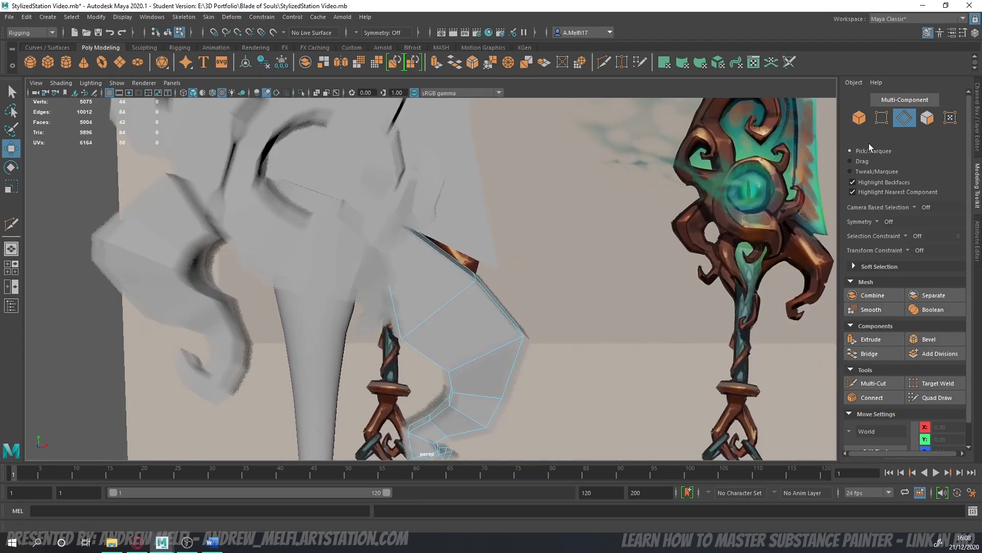
{"action": "left_click", "coordinate": [866, 122]}
{"action": "key", "text": "ctrl+1"}
{"action": "left_click_drag", "start_coordinate": [447, 326], "coordinate": [484, 342], "text": "alt"}
- Select the horn's upper end face and scale it up slightly
{"action": "left_click", "coordinate": [927, 118]}
{"action": "left_click", "coordinate": [480, 287]}
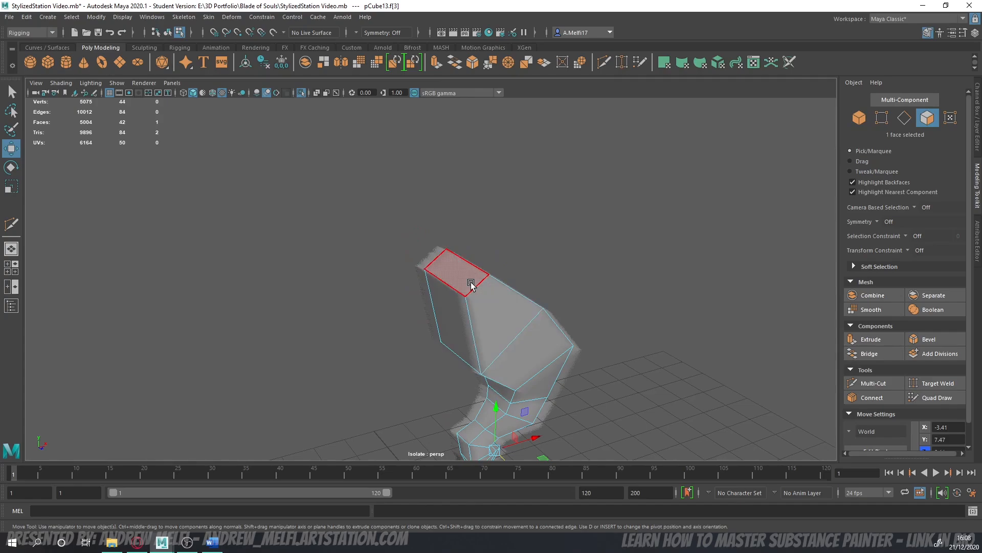
{"action": "left_click", "coordinate": [655, 260]}
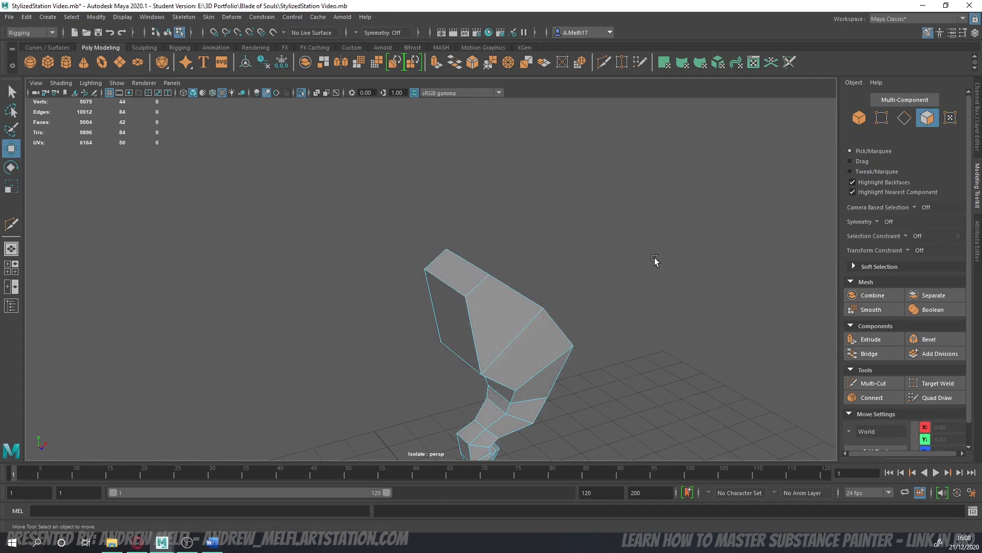
{"action": "left_click", "coordinate": [455, 282]}
{"action": "key", "text": "r"}
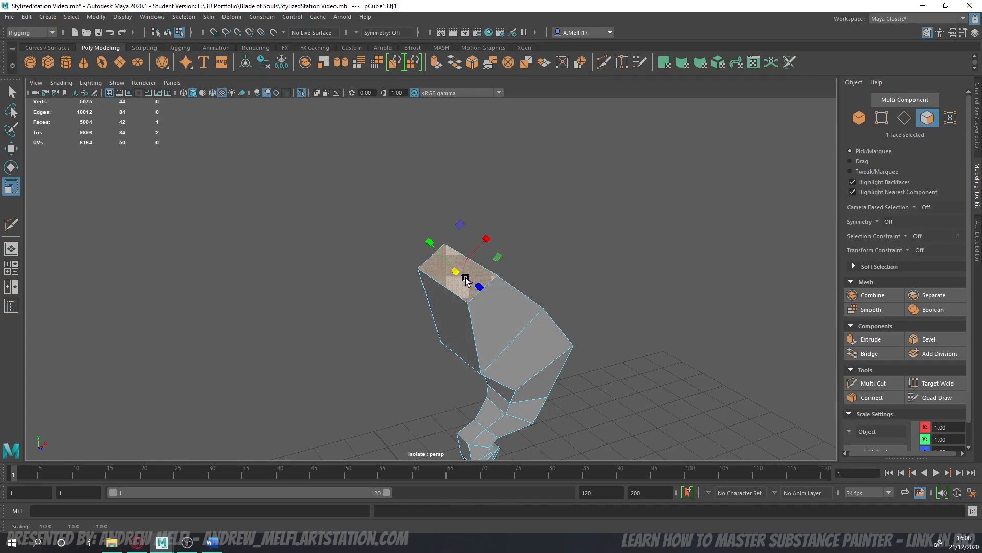
- Examine how the scaled end face meets the guard from several angles, toggling isolation off and on
{"action": "key", "text": "ctrl+1"}
{"action": "scroll", "coordinate": [471, 283], "scroll_direction": "down", "scroll_amount": 5}
{"action": "left_click_drag", "start_coordinate": [470, 283], "coordinate": [361, 294], "text": "alt"}
{"action": "scroll", "coordinate": [424, 283], "scroll_direction": "up", "scroll_amount": 5}
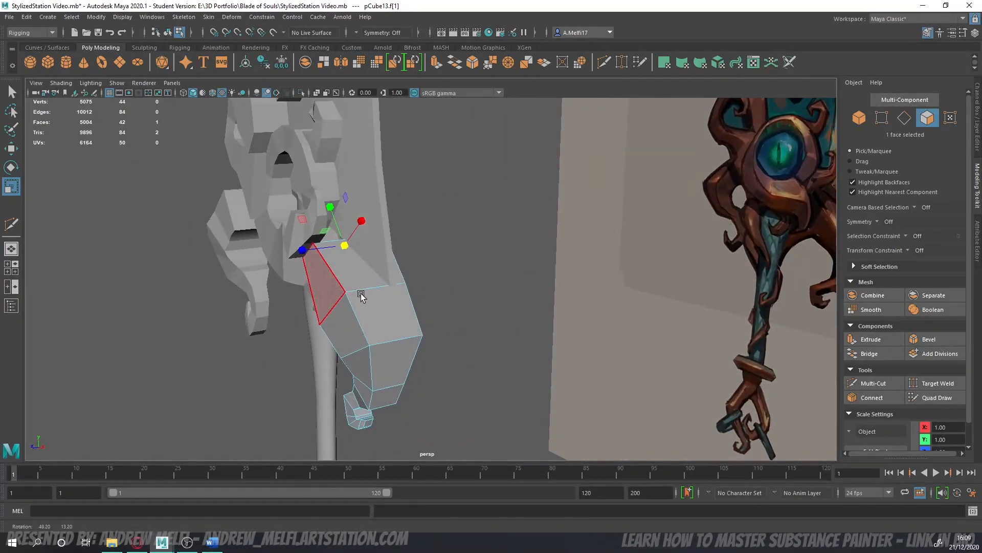
{"action": "key", "text": "ctrl+1"}
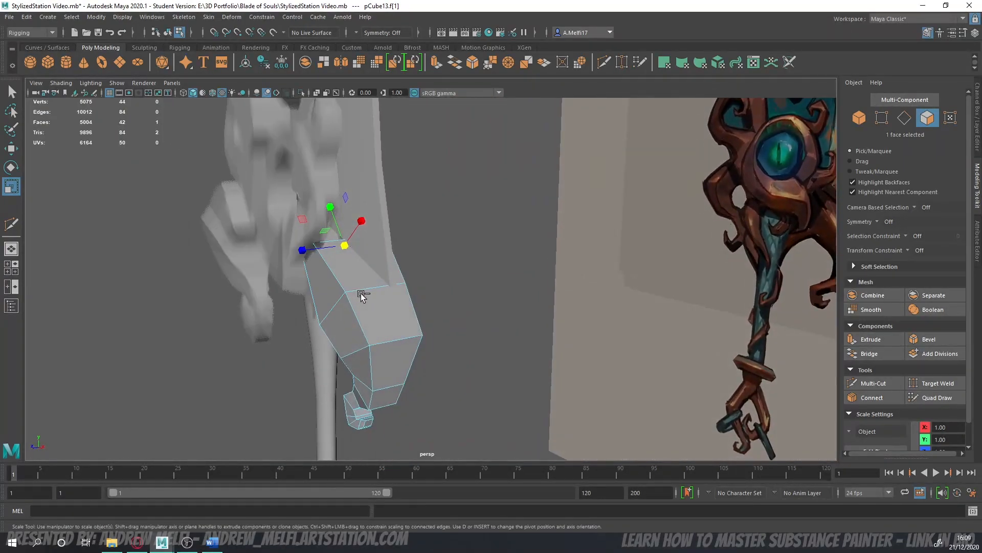
{"action": "key", "text": "ctrl+1"}
{"action": "left_click_drag", "start_coordinate": [361, 293], "coordinate": [452, 302], "text": "alt"}
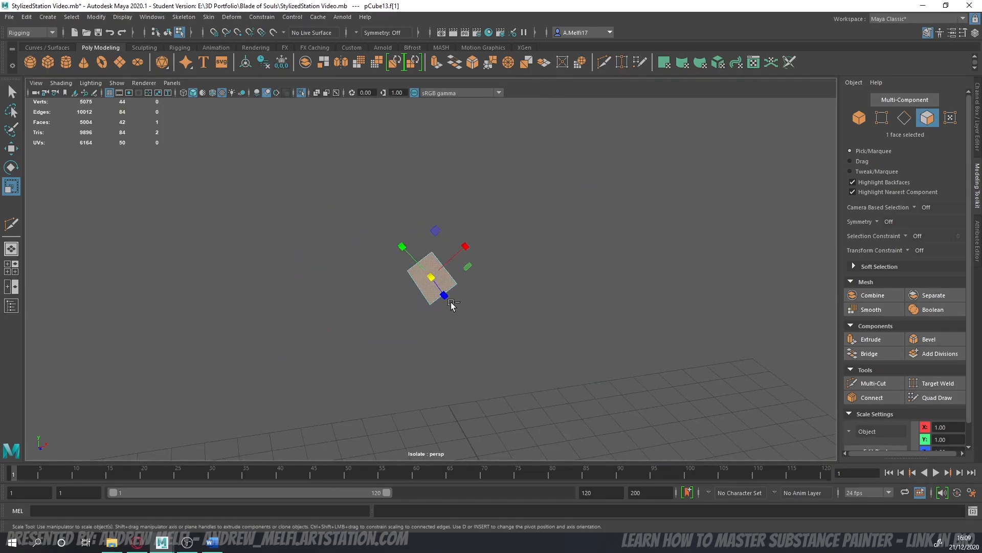
{"action": "key", "text": "ctrl+1"}
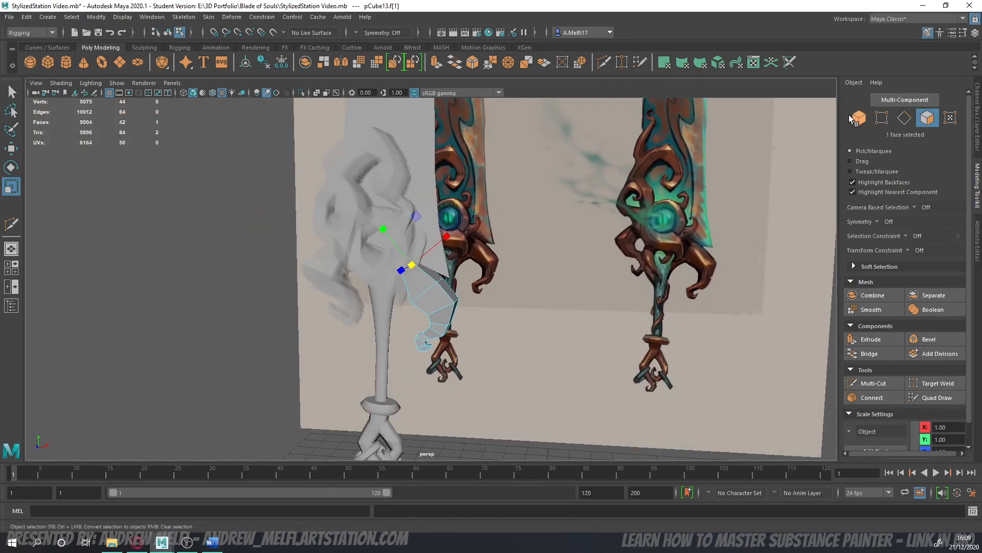
- Isolate the horn again, select its upper end face, scale it along X, and bring back the full sword
{"action": "left_click", "coordinate": [853, 119]}
{"action": "key", "text": "ctrl+1"}
{"action": "left_click_drag", "start_coordinate": [516, 306], "coordinate": [491, 327], "text": "alt"}
{"action": "scroll", "coordinate": [578, 324], "scroll_direction": "up", "scroll_amount": 5}
{"action": "left_click", "coordinate": [928, 118]}
{"action": "left_click", "coordinate": [484, 336]}
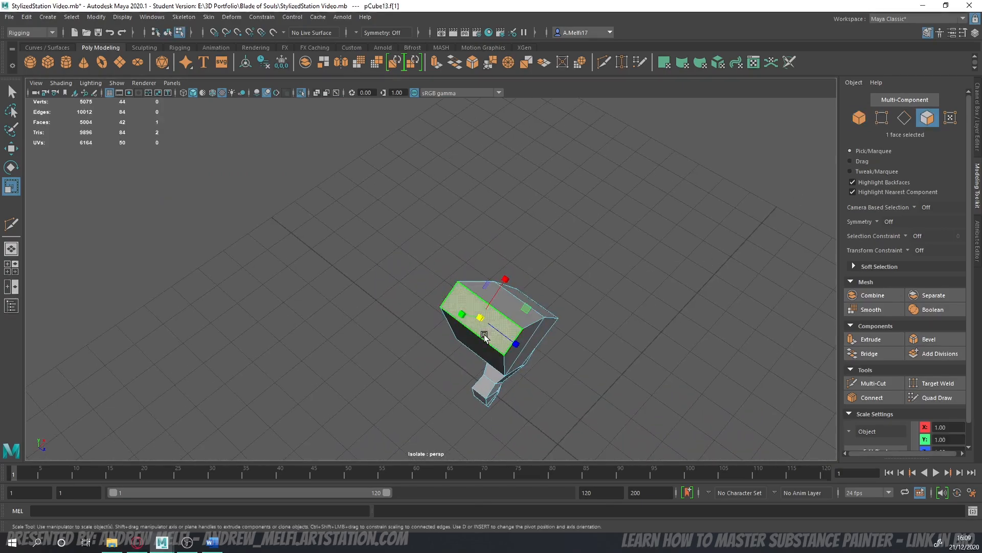
{"action": "left_click", "coordinate": [507, 275]}
{"action": "key", "text": "ctrl+1"}
{"action": "scroll", "coordinate": [508, 276], "scroll_direction": "down", "scroll_amount": 8}
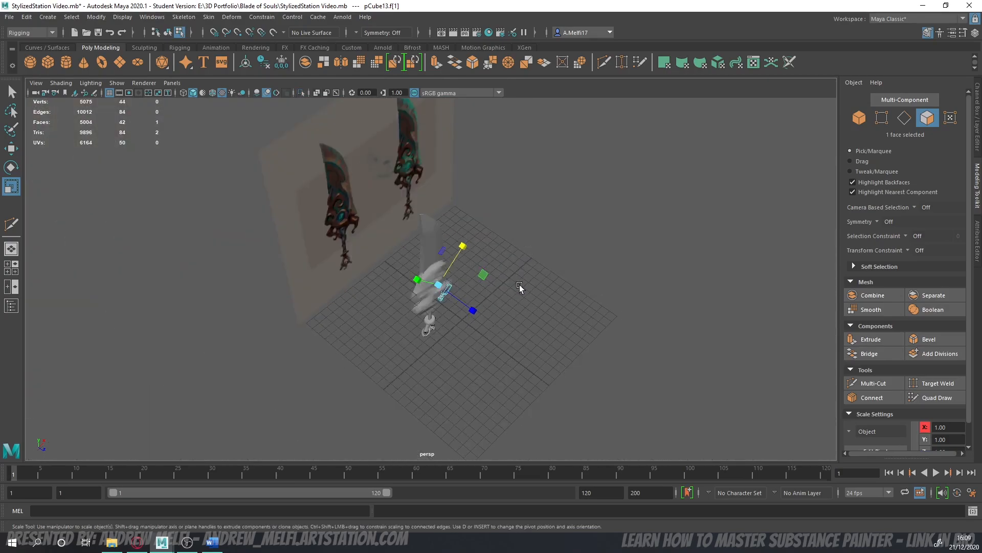
{"action": "left_click_drag", "start_coordinate": [520, 285], "coordinate": [453, 256], "text": "alt"}
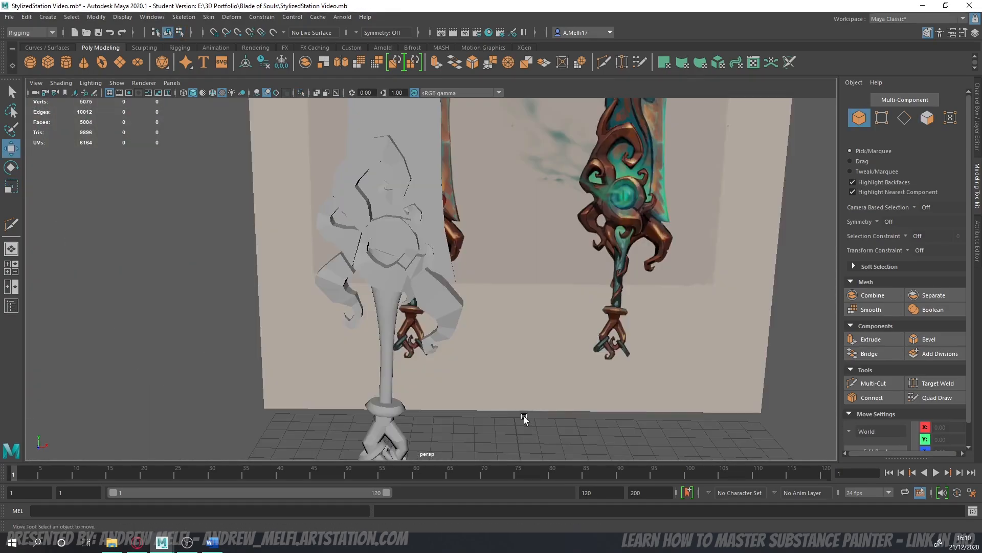
- Select the outer edge at the lower right horn's upper bend and move it in the front view to about X -3.02, Y 9.85
{"action": "scroll", "coordinate": [463, 361], "scroll_direction": "up", "scroll_amount": 4}
{"action": "left_click", "coordinate": [450, 339]}
{"action": "left_click_drag", "start_coordinate": [450, 338], "coordinate": [463, 343], "text": "alt"}
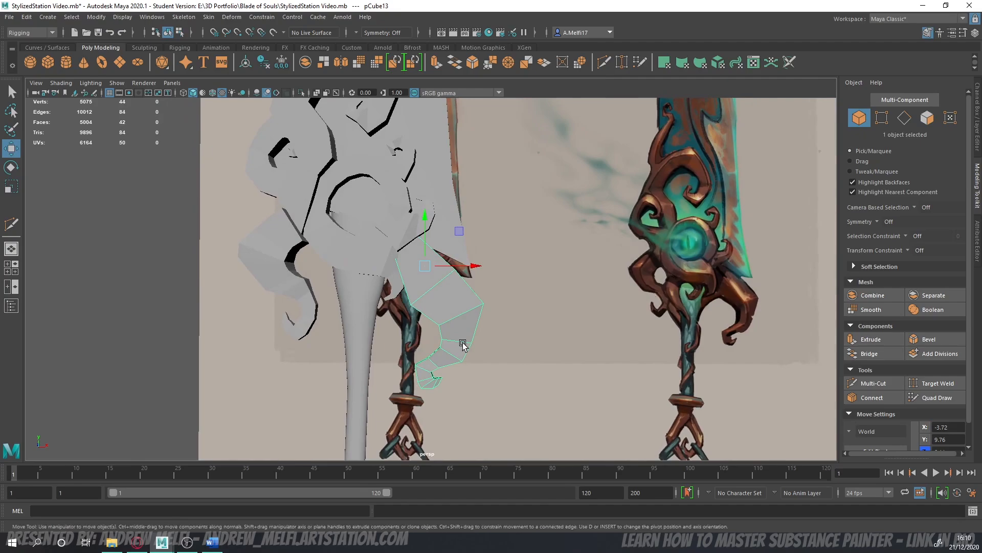
{"action": "scroll", "coordinate": [463, 343], "scroll_direction": "up", "scroll_amount": 3}
{"action": "left_click", "coordinate": [903, 127]}
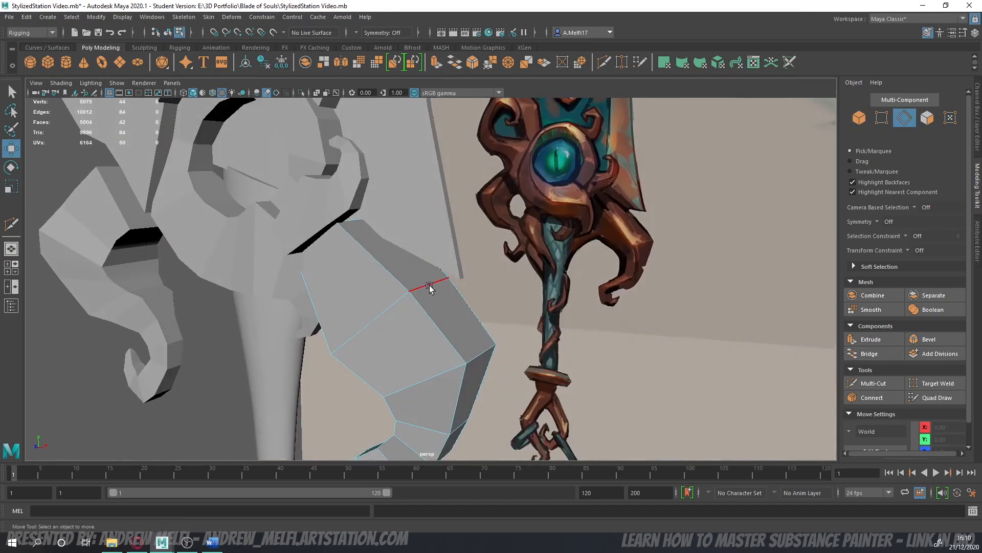
{"action": "left_click_drag", "start_coordinate": [429, 285], "coordinate": [479, 308], "text": "alt"}
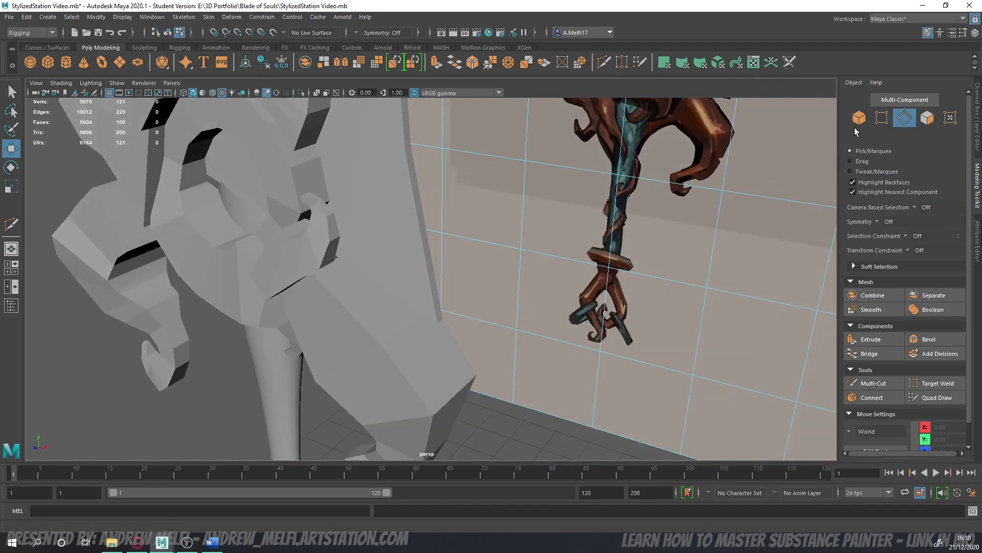
{"action": "left_click", "coordinate": [479, 369]}
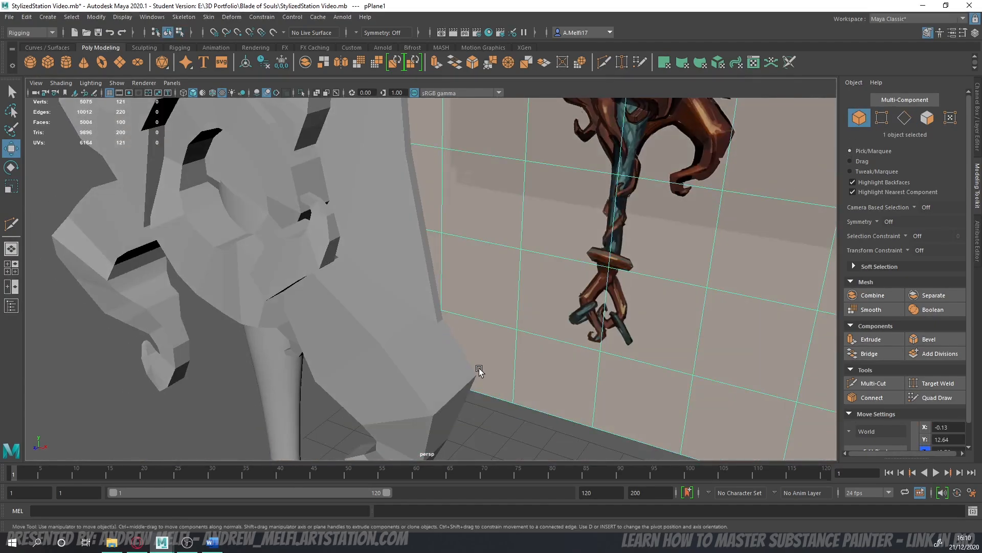
{"action": "left_click", "coordinate": [463, 370]}
{"action": "left_click", "coordinate": [905, 117]}
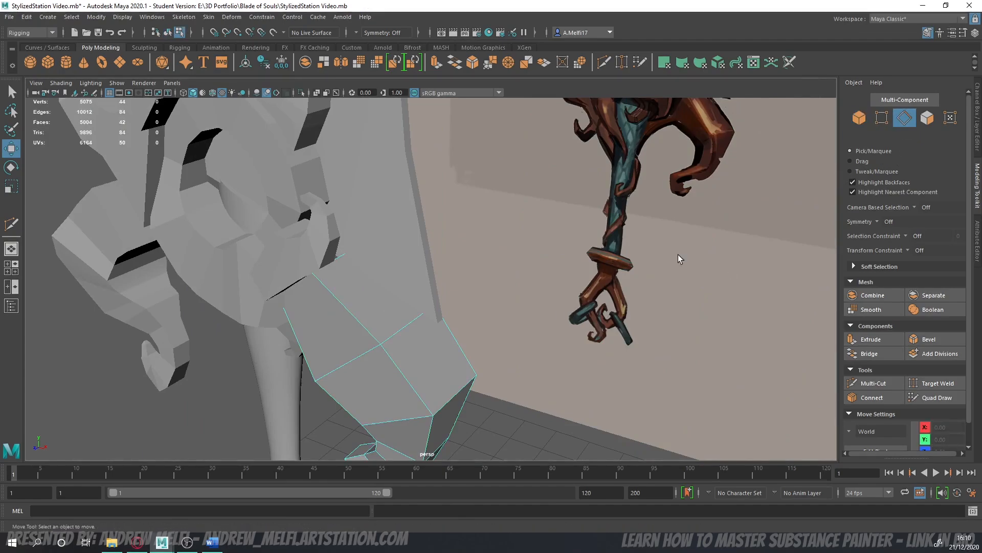
{"action": "left_click", "coordinate": [413, 323]}
{"action": "key", "text": "space"}
{"action": "key", "text": "space"}
{"action": "scroll", "coordinate": [485, 235], "scroll_direction": "up", "scroll_amount": 3}
{"action": "middle_click_drag", "start_coordinate": [485, 235], "coordinate": [429, 352], "text": "alt"}
{"action": "scroll", "coordinate": [428, 352], "scroll_direction": "up", "scroll_amount": 3}
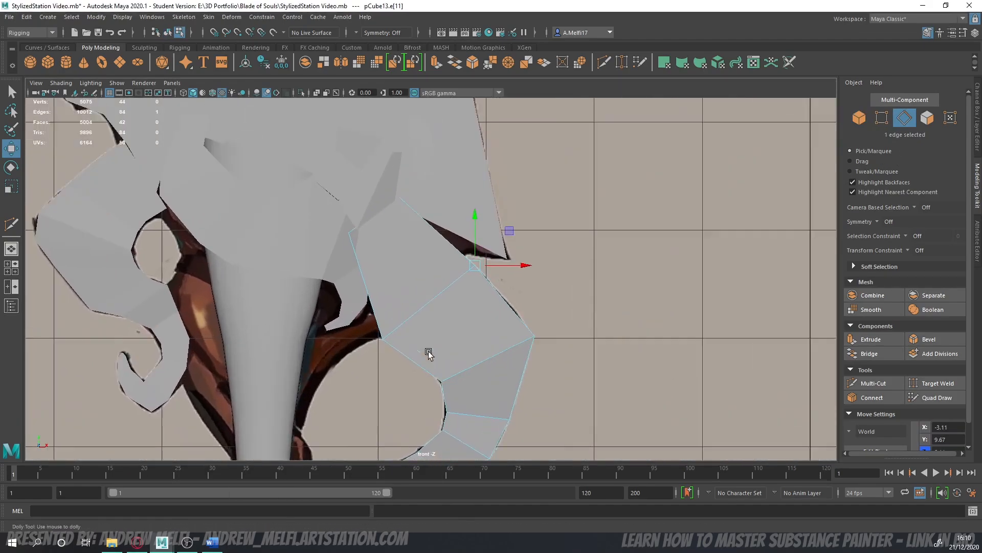
{"action": "scroll", "coordinate": [429, 352], "scroll_direction": "up", "scroll_amount": 2}
{"action": "left_click_drag", "start_coordinate": [486, 262], "coordinate": [489, 251]}
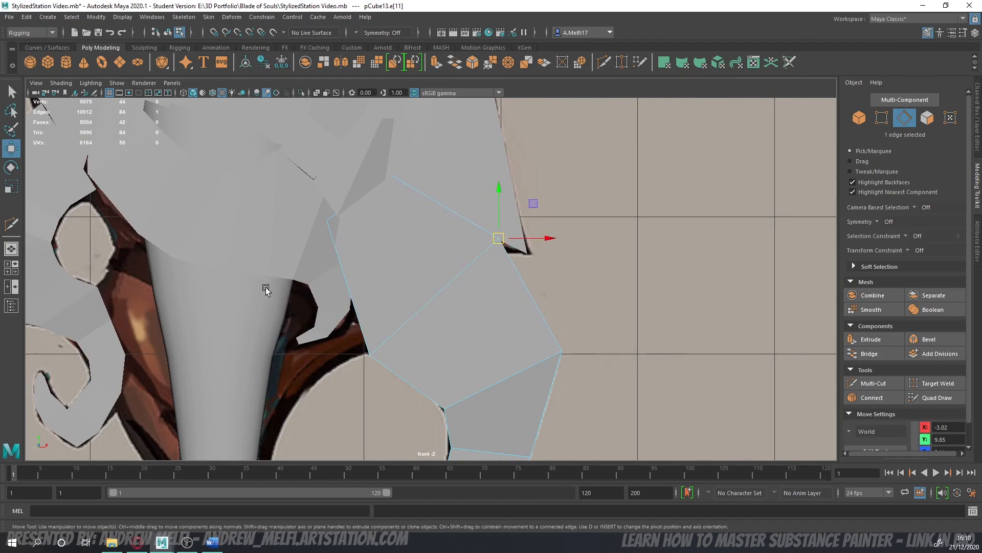
- Select the horn's upper end face and reposition it in the front view where the horn joins the guard
{"action": "scroll", "coordinate": [266, 287], "scroll_direction": "down", "scroll_amount": 6}
{"action": "middle_click_drag", "start_coordinate": [282, 252], "coordinate": [336, 372], "text": "alt"}
{"action": "scroll", "coordinate": [317, 287], "scroll_direction": "up", "scroll_amount": 3}
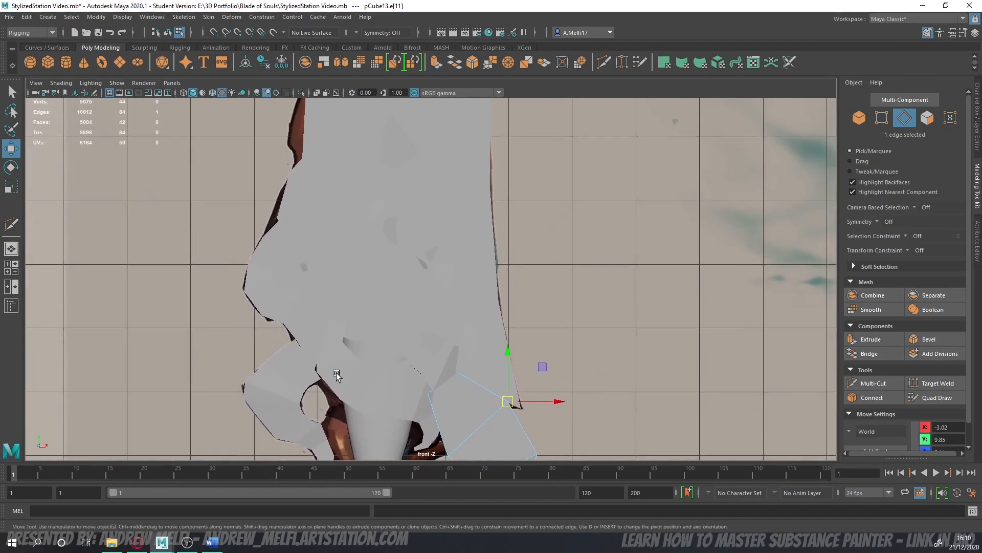
{"action": "key", "text": "space"}
{"action": "key", "text": "space"}
{"action": "left_click_drag", "start_coordinate": [349, 333], "coordinate": [330, 373], "text": "alt"}
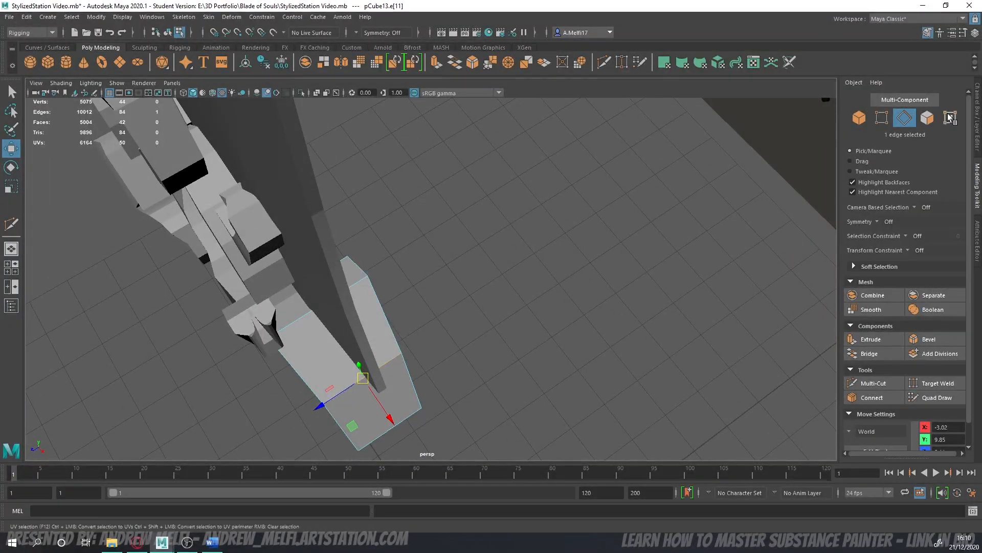
{"action": "left_click", "coordinate": [928, 117]}
{"action": "left_click_drag", "start_coordinate": [302, 332], "coordinate": [390, 323], "text": "alt"}
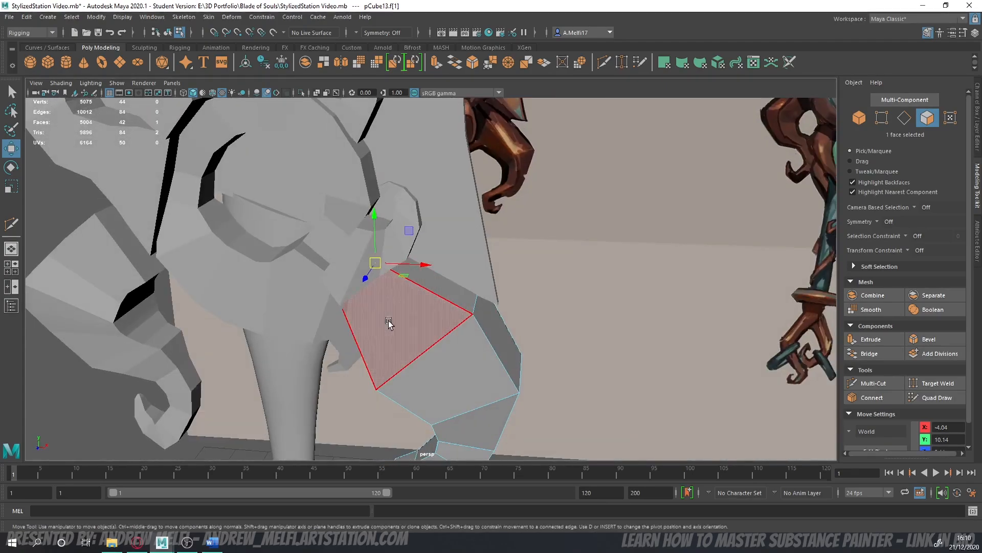
{"action": "key", "text": "space"}
{"action": "key", "text": "space"}
{"action": "middle_click_drag", "start_coordinate": [435, 345], "coordinate": [450, 274], "text": "alt"}
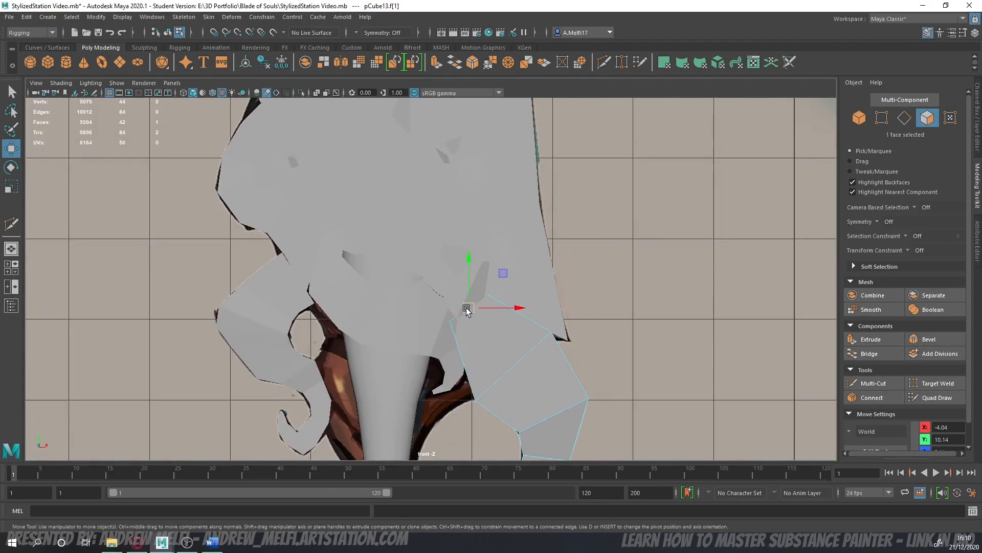
{"action": "left_click_drag", "start_coordinate": [467, 309], "coordinate": [519, 260]}
- Check the horn's upper end against the guard in the perspective view from the side
{"action": "key", "text": "space"}
{"action": "key", "text": "space"}
{"action": "scroll", "coordinate": [473, 264], "scroll_direction": "down", "scroll_amount": 4}
{"action": "key", "text": "r"}
{"action": "key", "text": "w"}
{"action": "key", "text": "r"}
{"action": "key", "text": "w"}
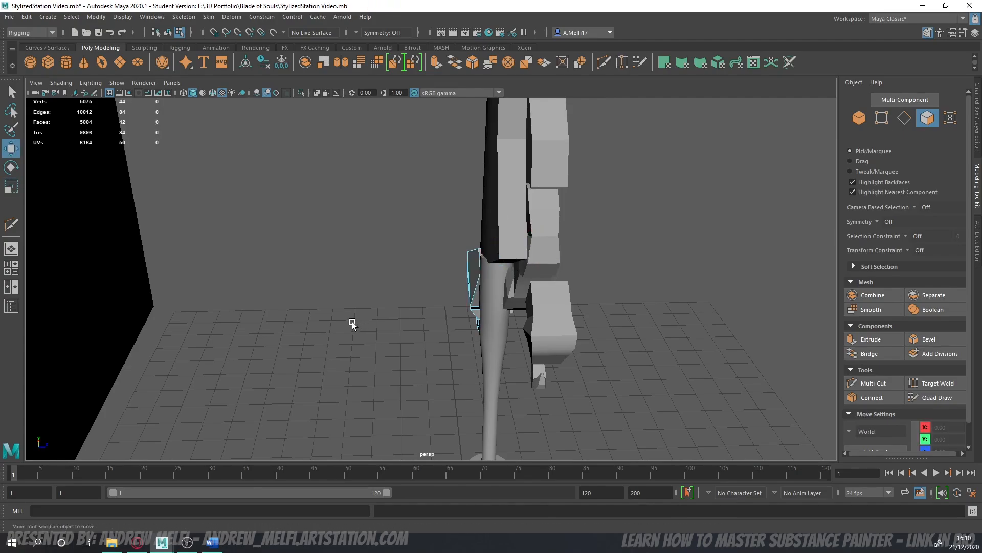
- Select the back edge of the horn's upper end and shift it slightly in the X-Y plane from behind the sword
{"action": "left_click_drag", "start_coordinate": [352, 324], "coordinate": [222, 362], "text": "alt"}
{"action": "left_click", "coordinate": [904, 118]}
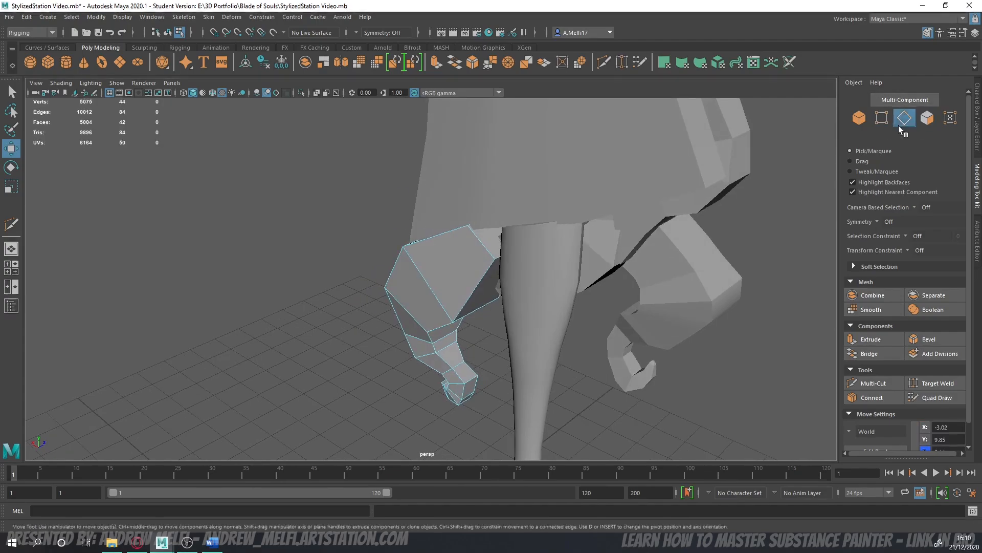
{"action": "left_click", "coordinate": [475, 250]}
{"action": "left_click_drag", "start_coordinate": [475, 250], "coordinate": [480, 274], "text": "alt"}
{"action": "left_click_drag", "start_coordinate": [396, 230], "coordinate": [407, 225]}
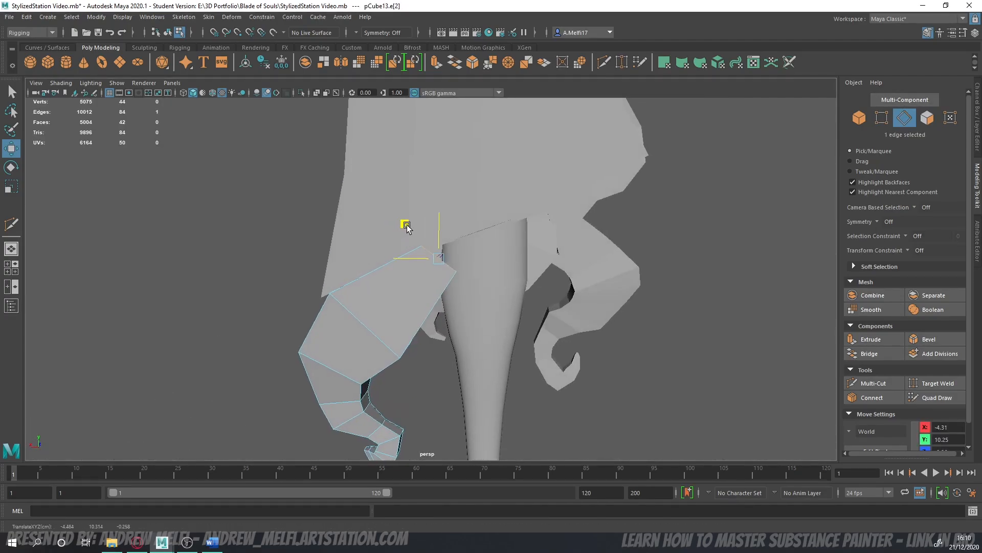
{"action": "key", "text": "r"}
{"action": "left_click_drag", "start_coordinate": [453, 238], "coordinate": [604, 308], "text": "alt"}
{"action": "key", "text": "w"}
{"action": "left_click_drag", "start_coordinate": [410, 381], "coordinate": [434, 377], "text": "alt"}
{"action": "scroll", "coordinate": [435, 377], "scroll_direction": "down", "scroll_amount": 2}
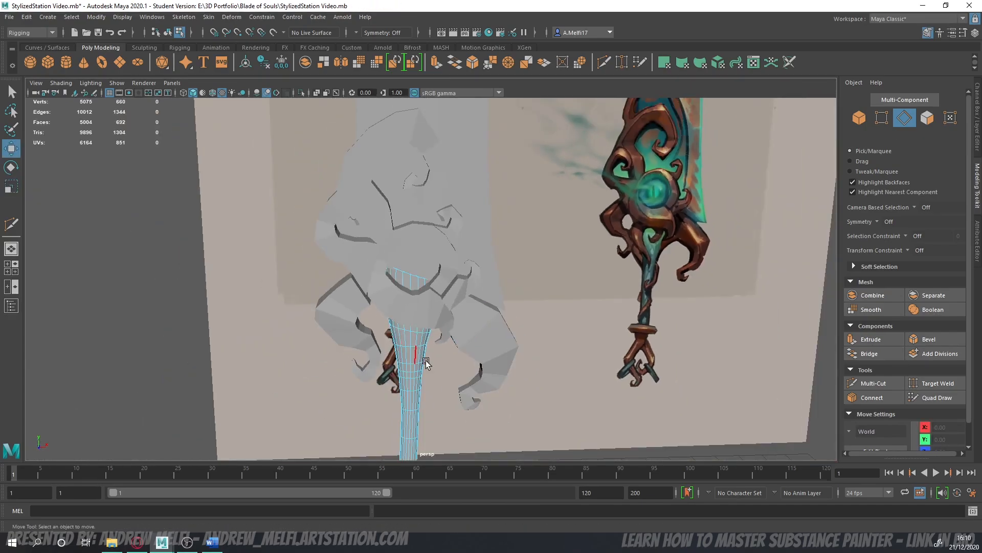
- Insert a lengthwise edge loop through the middle of the horn's depth with the Multi-Cut tool in the side view
{"action": "left_click", "coordinate": [485, 347]}
{"action": "left_click_drag", "start_coordinate": [726, 317], "coordinate": [513, 333], "text": "alt"}
{"action": "left_click", "coordinate": [868, 384]}
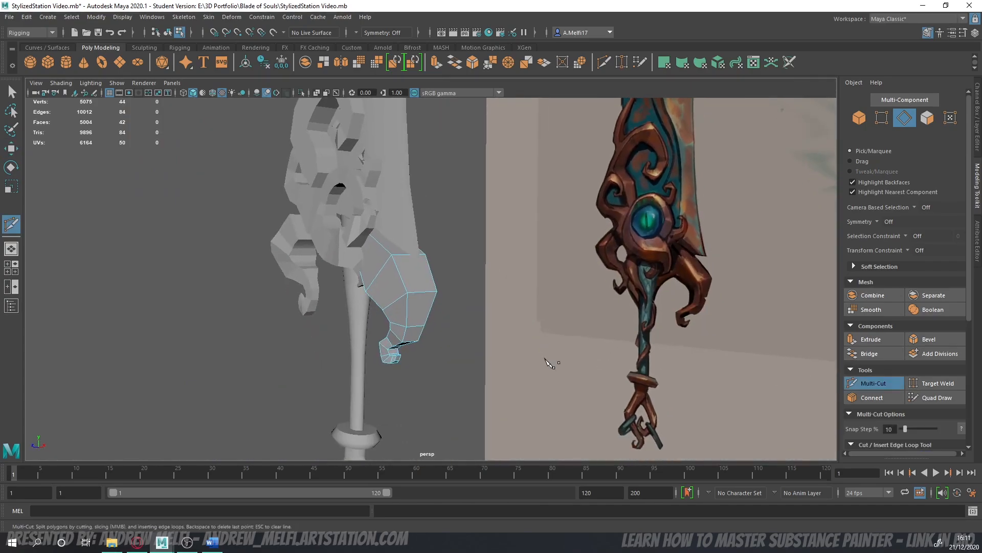
{"action": "left_click_drag", "start_coordinate": [549, 363], "coordinate": [481, 371], "text": "alt"}
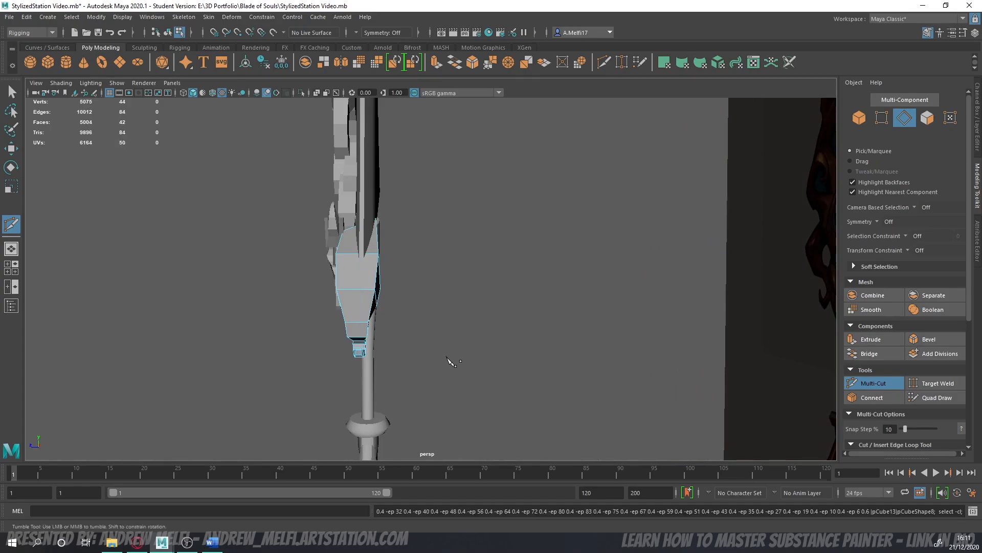
{"action": "key", "text": "space"}
{"action": "key", "text": "space"}
{"action": "middle_click_drag", "start_coordinate": [552, 342], "coordinate": [398, 322], "text": "alt"}
- Insert a second lengthwise edge loop down the middle of the horn's front face in the perspective view
{"action": "key", "text": "space"}
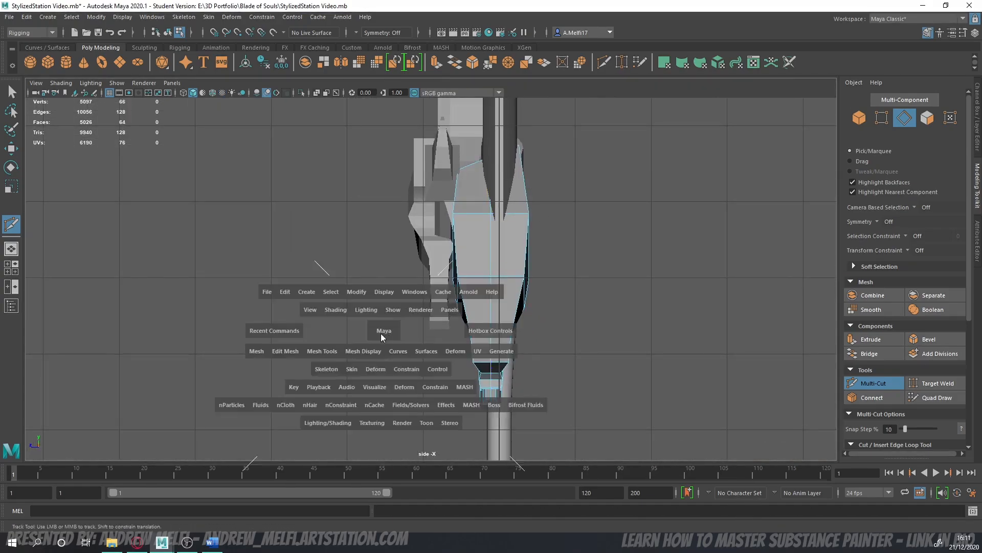
{"action": "key", "text": "space"}
{"action": "key", "text": "space"}
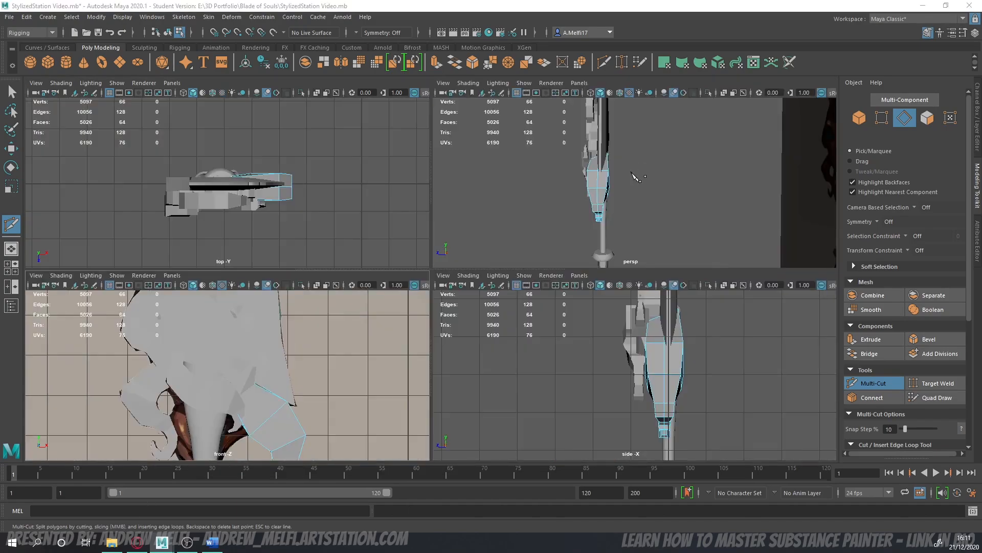
{"action": "key", "text": "space"}
{"action": "left_click_drag", "start_coordinate": [532, 275], "coordinate": [658, 284], "text": "alt"}
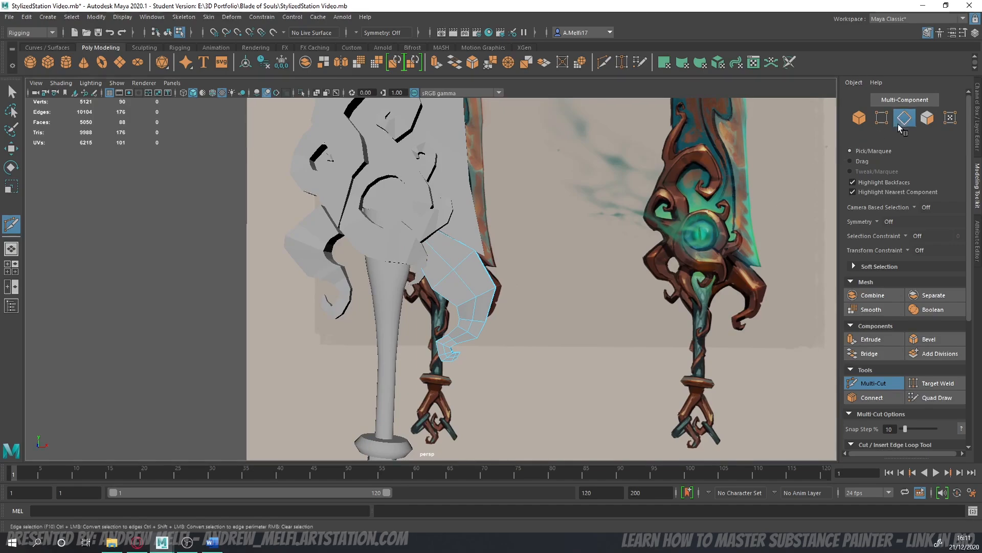
- Select the horn's lengthwise corner edge loops and scale them
{"action": "key", "text": "q"}
{"action": "left_click_drag", "start_coordinate": [559, 367], "coordinate": [491, 380], "text": "alt"}
{"action": "scroll", "coordinate": [491, 376], "scroll_direction": "up", "scroll_amount": 2}
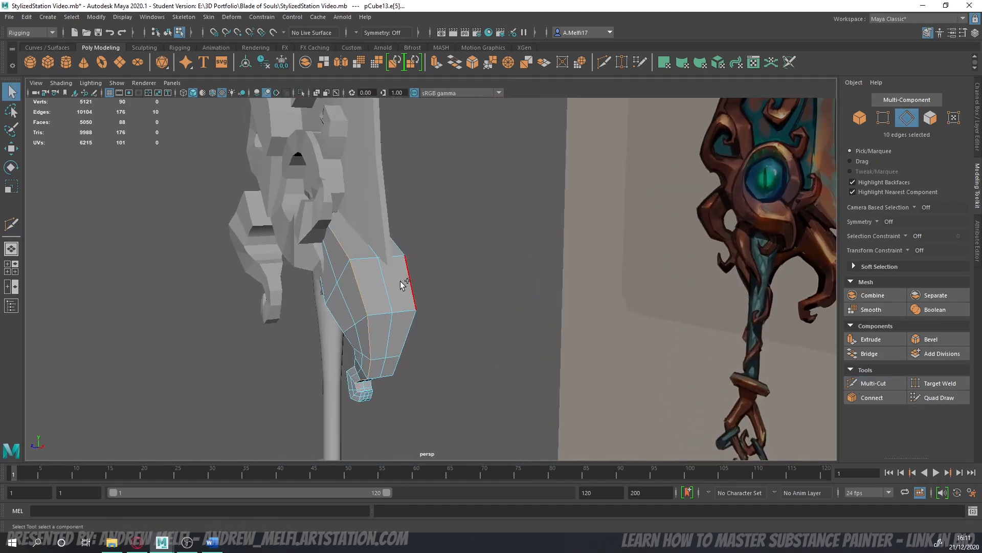
{"action": "left_click_drag", "start_coordinate": [408, 288], "coordinate": [384, 329], "text": "alt"}
{"action": "key", "text": "r"}
{"action": "left_click_drag", "start_coordinate": [274, 290], "coordinate": [293, 295]}
{"action": "left_click_drag", "start_coordinate": [287, 358], "coordinate": [567, 376], "text": "alt"}
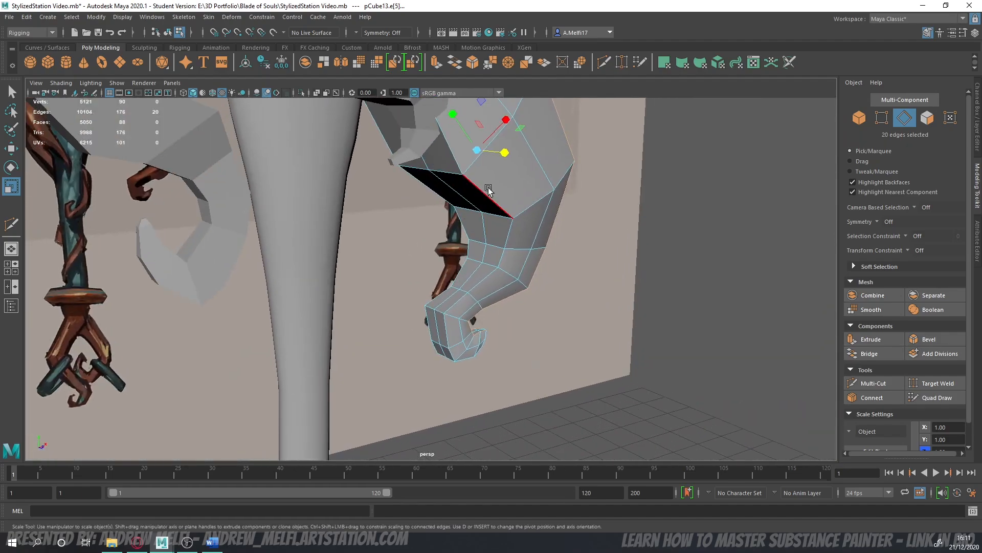
- Reselect the horn's lengthwise corner edges around its inner side for further scaling
{"action": "double_click", "coordinate": [487, 195]}
{"action": "left_click_drag", "start_coordinate": [415, 188], "coordinate": [432, 175], "text": "alt"}
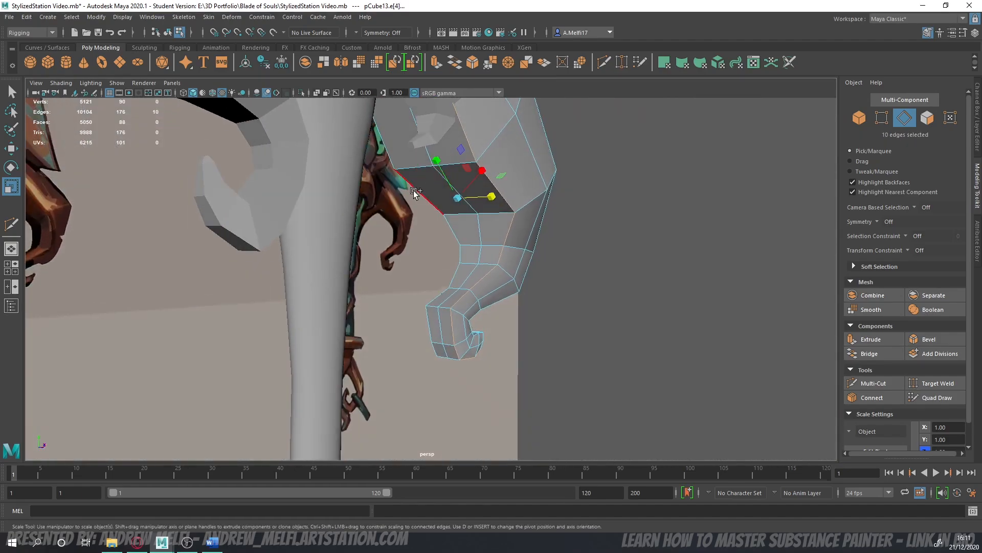
{"action": "double_click", "coordinate": [425, 195], "text": "shift"}
{"action": "double_click", "coordinate": [446, 224]}
{"action": "left_click", "coordinate": [506, 195], "text": "shift"}
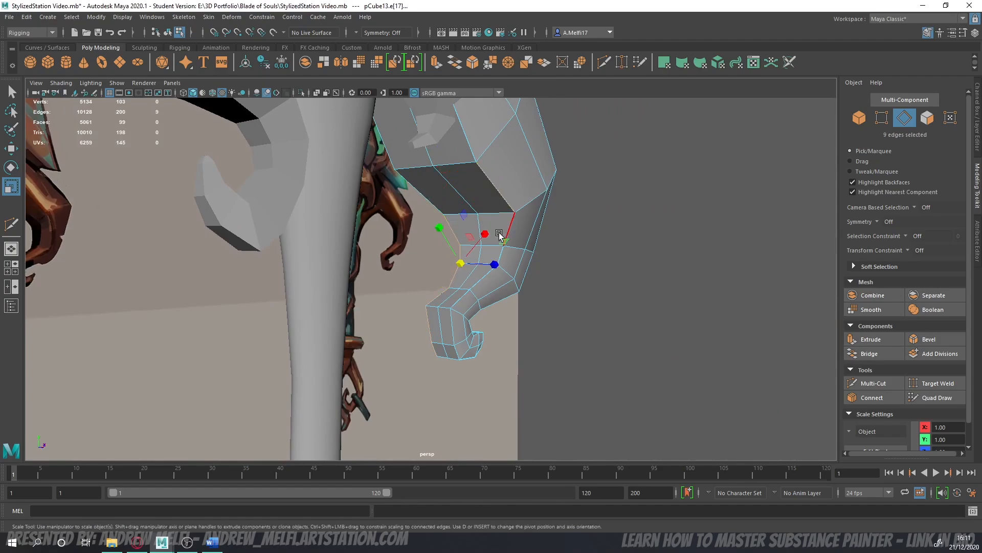
{"action": "left_click_drag", "start_coordinate": [481, 250], "coordinate": [436, 169], "text": "alt"}
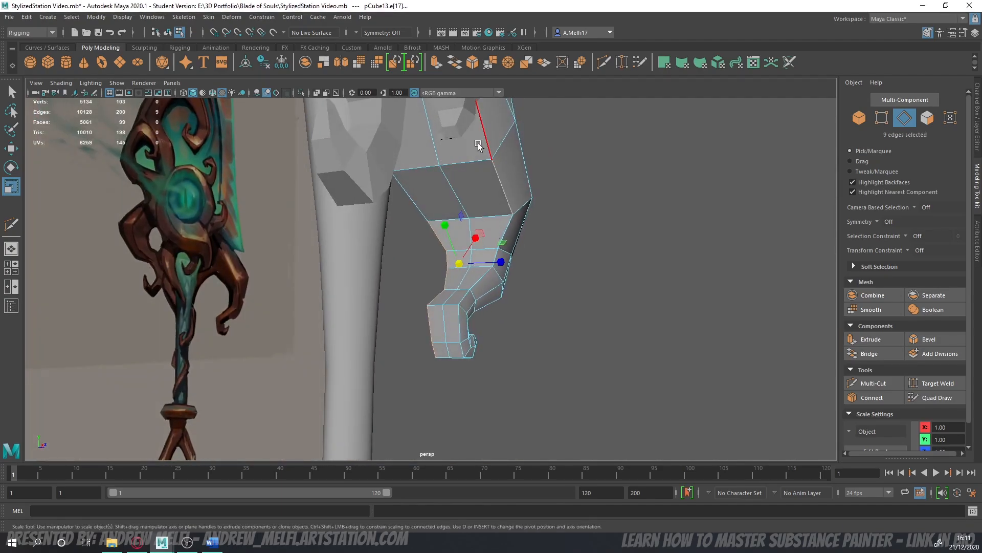
{"action": "left_click_drag", "start_coordinate": [505, 220], "coordinate": [397, 174], "text": "alt"}
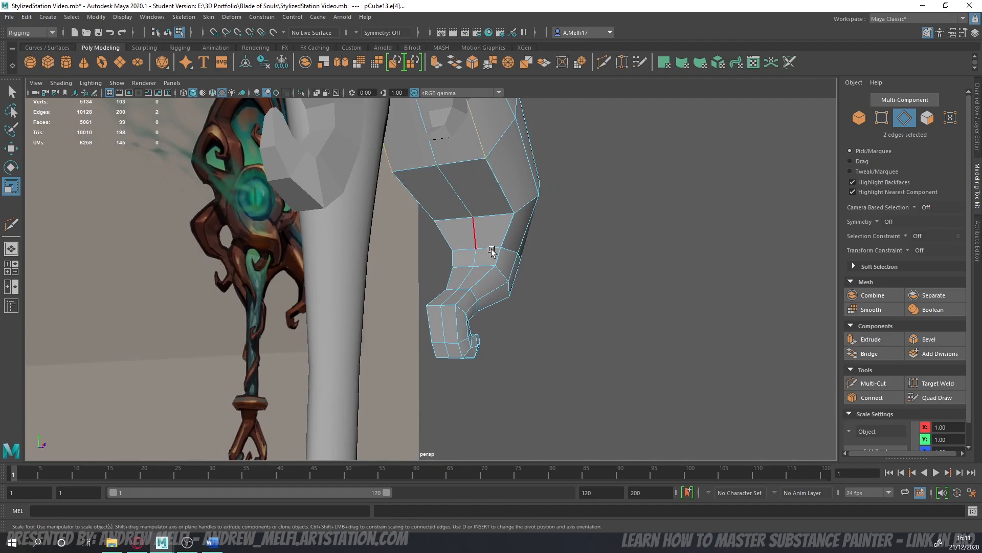
- Try to reposition the edges on the rear side of the curled guard piece, and undo the attempts
{"action": "left_click_drag", "start_coordinate": [491, 251], "coordinate": [405, 193], "text": "alt"}
{"action": "key", "text": "w"}
{"action": "left_click", "coordinate": [398, 177]}
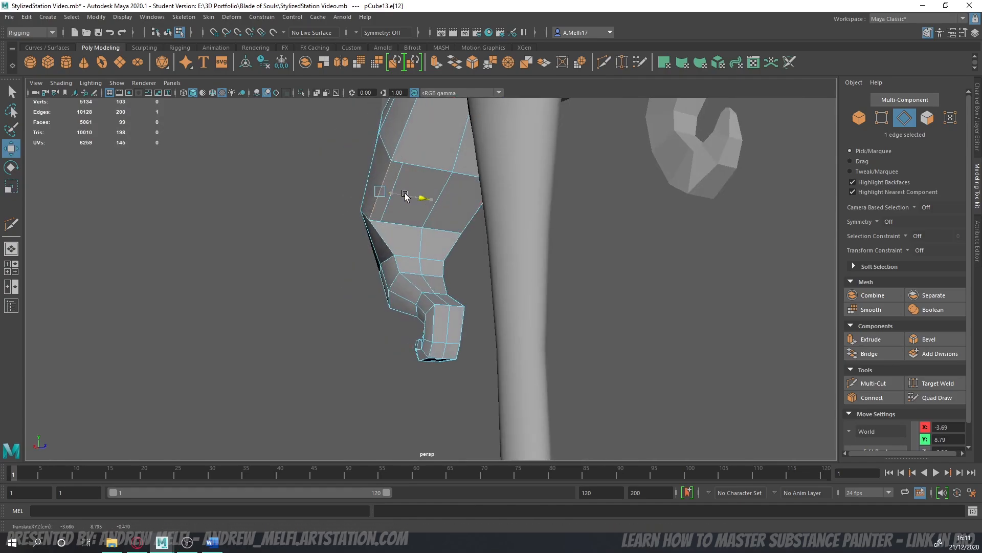
{"action": "left_click", "coordinate": [397, 195]}
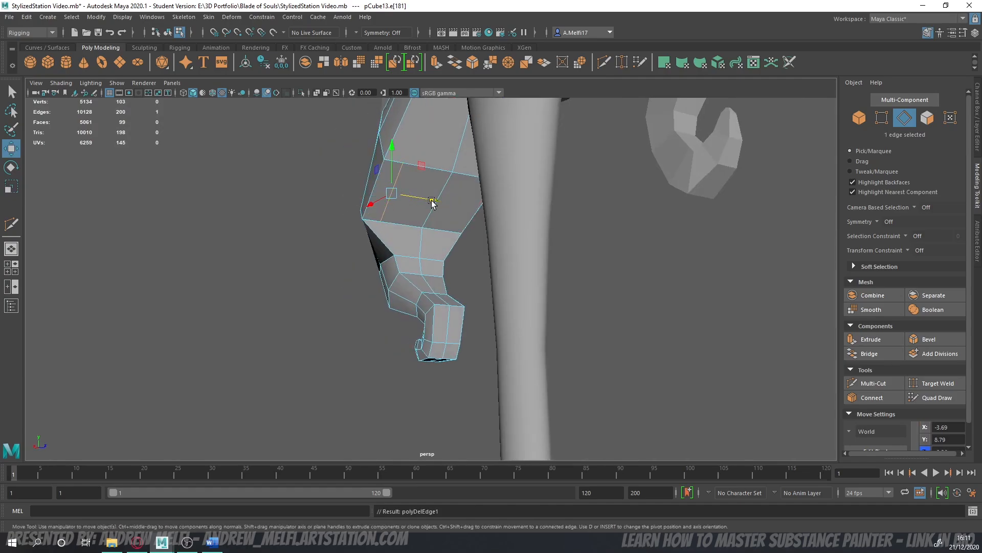
{"action": "key", "text": "ctrl+z"}
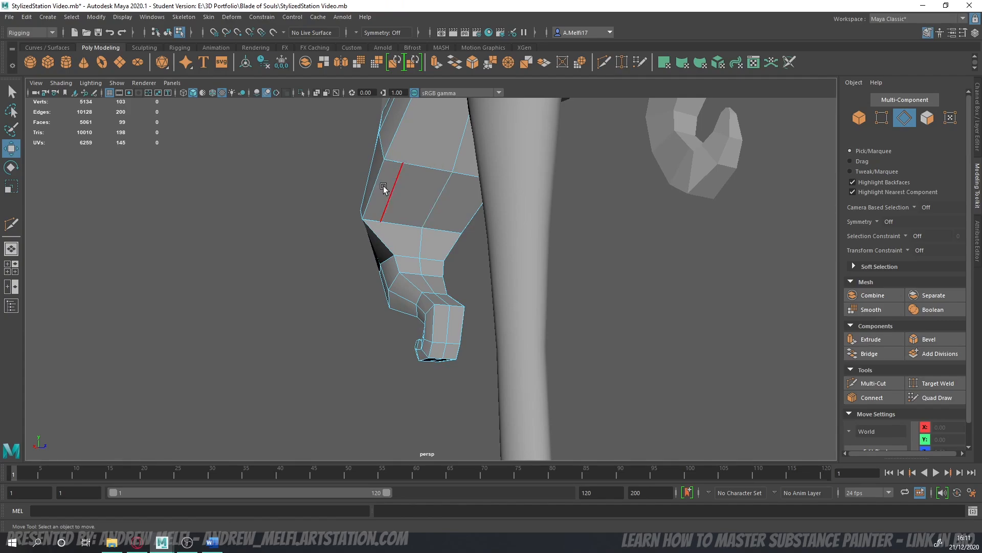
{"action": "key", "text": "ctrl+z"}
{"action": "key", "text": "ctrl+z"}
{"action": "key", "text": "ctrl+z"}
{"action": "key", "text": "ctrl+z"}
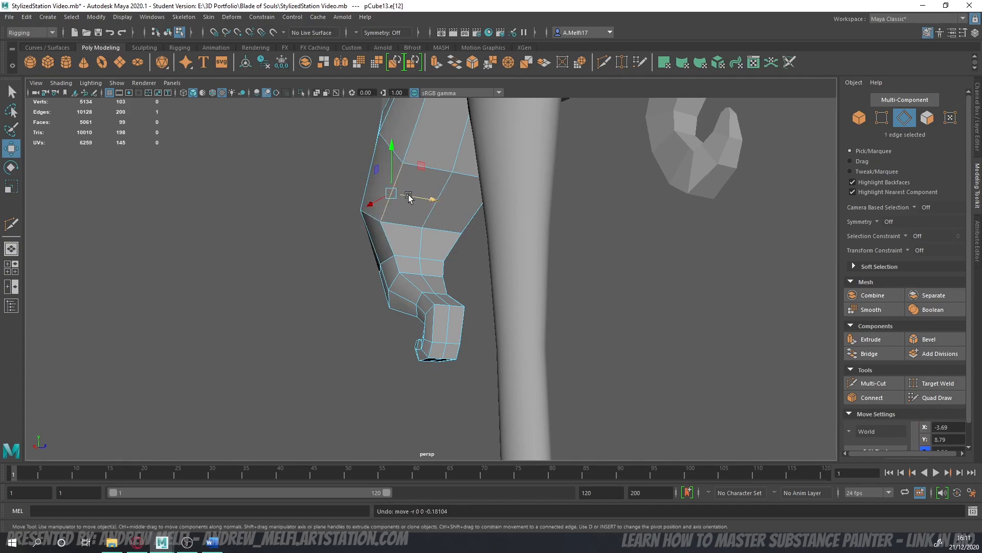
- Move the rear side edge of the guard piece's widest section outward and delete the extra face beside it
{"action": "left_click_drag", "start_coordinate": [409, 195], "coordinate": [382, 189]}
{"action": "key", "text": "ctrl+z"}
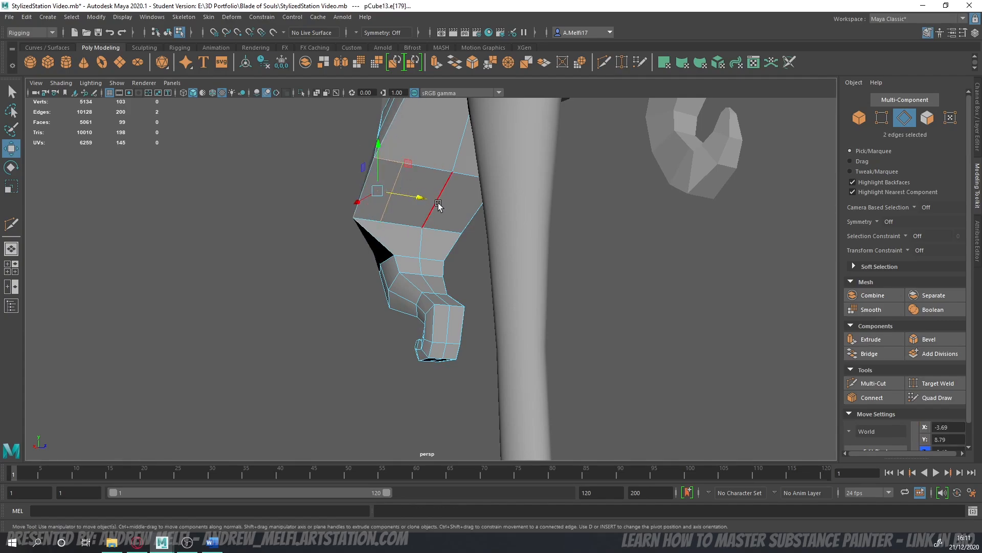
{"action": "key", "text": "ctrl+z"}
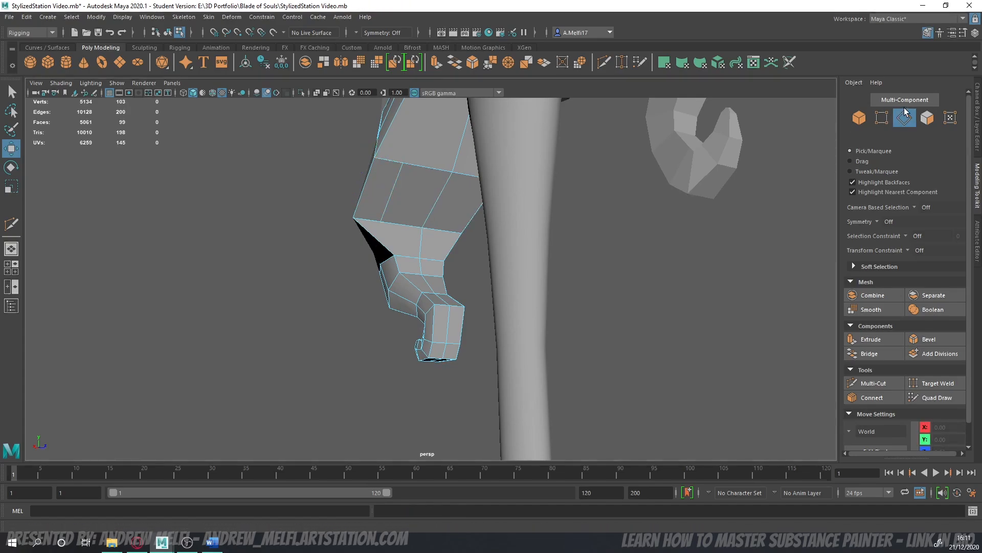
{"action": "left_click", "coordinate": [936, 118]}
{"action": "left_click", "coordinate": [387, 192]}
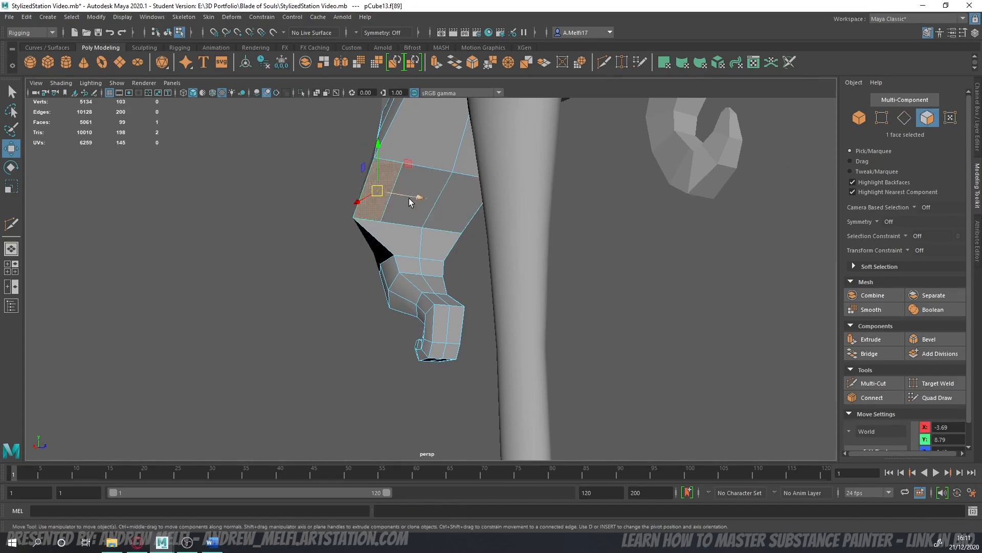
{"action": "key", "text": "Delete"}
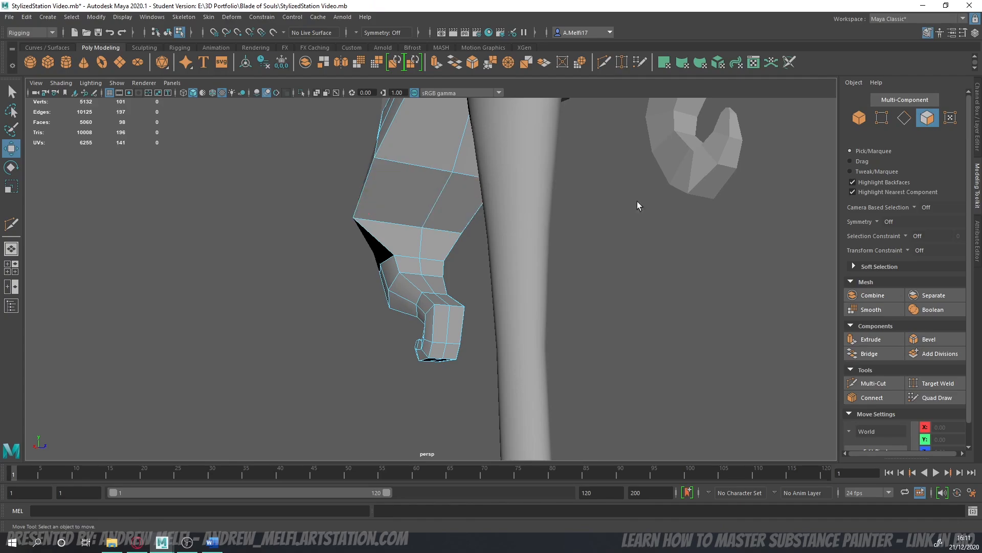
{"action": "left_click", "coordinate": [904, 117]}
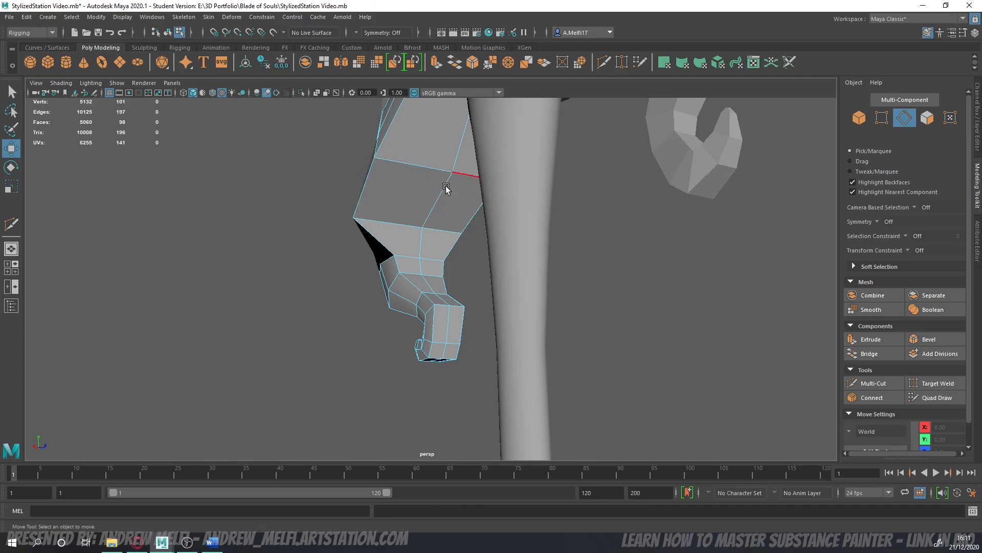
{"action": "left_click", "coordinate": [372, 197]}
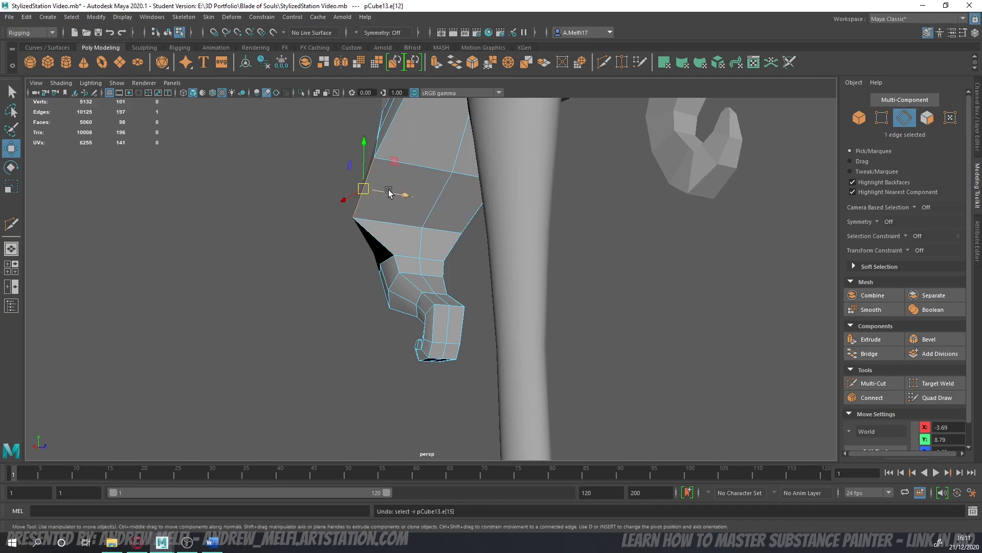
{"action": "left_click_drag", "start_coordinate": [393, 199], "coordinate": [425, 202], "text": "shift"}
{"action": "key", "text": "ctrl+z"}
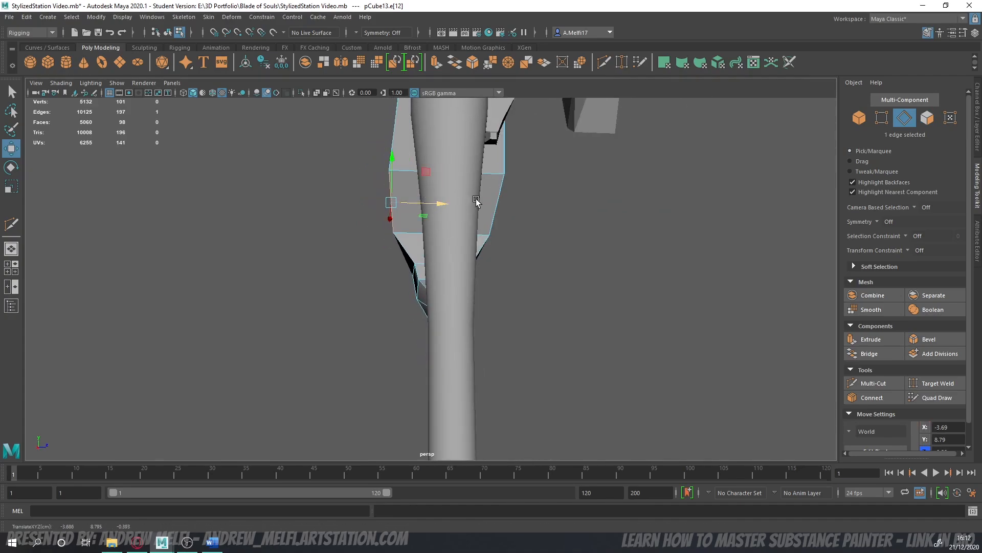
{"action": "mouse_move", "coordinate": [499, 197]}
{"action": "left_mouse_down", "text": "shift"}
{"action": "mouse_move", "coordinate": [477, 196]}
{"action": "mouse_move", "coordinate": [481, 180]}
{"action": "mouse_move", "coordinate": [562, 247]}
{"action": "mouse_move", "coordinate": [594, 242]}
{"action": "mouse_move", "coordinate": [511, 207]}
{"action": "left_mouse_up", "text": "shift"}
{"action": "double_click", "coordinate": [393, 151], "text": "shift"}
{"action": "double_click", "coordinate": [495, 194], "text": "shift"}
{"action": "key", "text": "r"}
{"action": "left_click", "coordinate": [503, 192]}
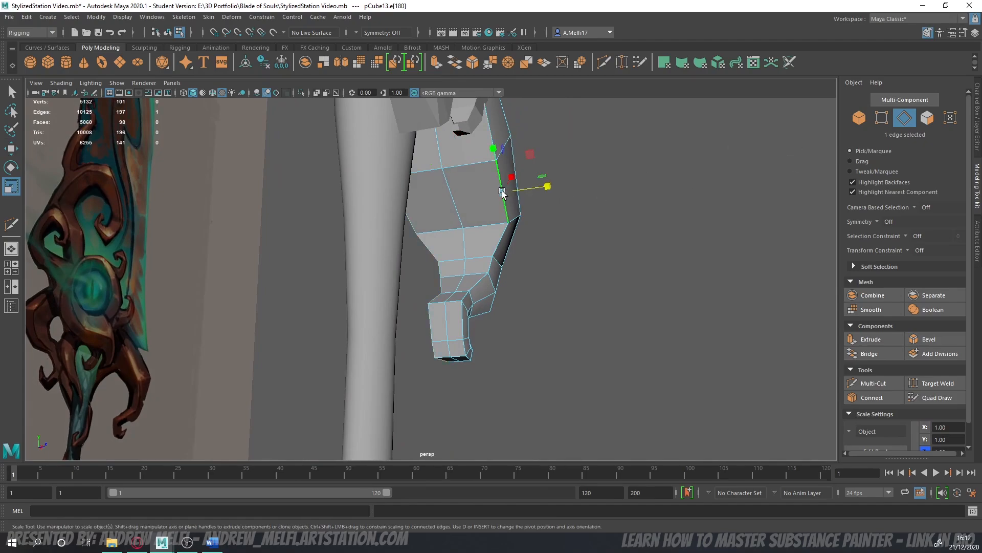
{"action": "double_click", "coordinate": [494, 180]}
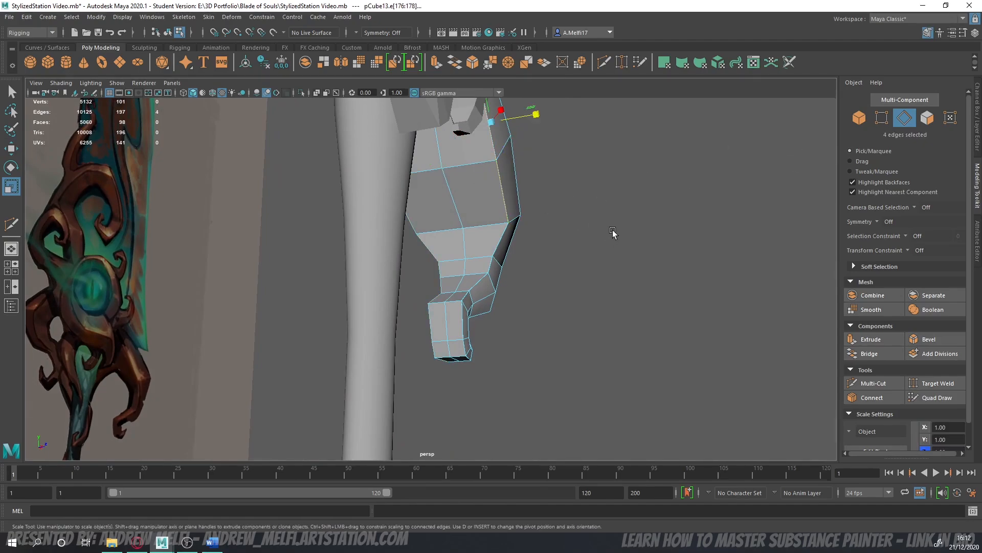
{"action": "left_click", "coordinate": [613, 233]}
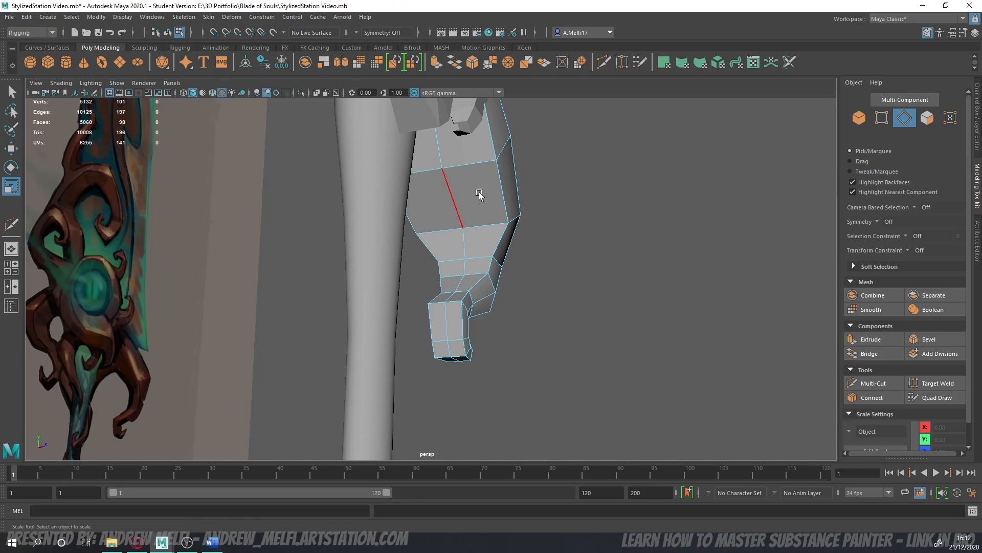
- Select the four-edge run down the guard piece's outer side and move it outward to about Z 0.80
{"action": "double_click", "coordinate": [504, 185]}
{"action": "key", "text": "w"}
{"action": "left_click_drag", "start_coordinate": [538, 114], "coordinate": [555, 117]}
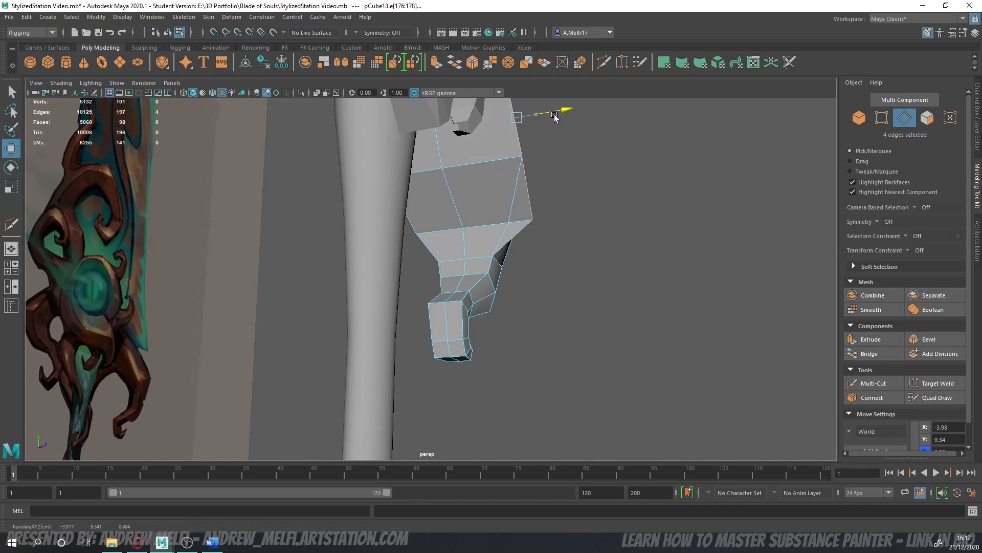
{"action": "left_click", "coordinate": [557, 114]}
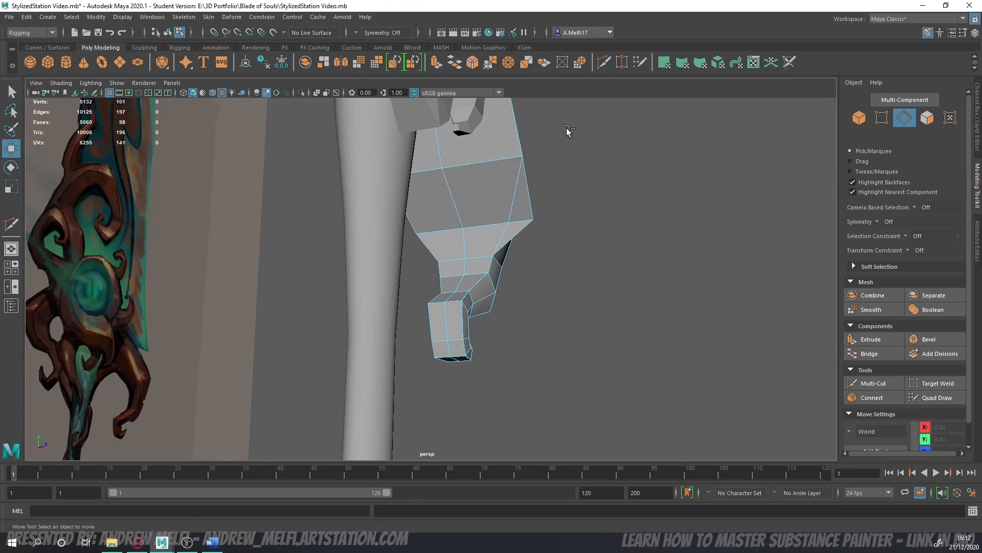
{"action": "left_click", "coordinate": [567, 131]}
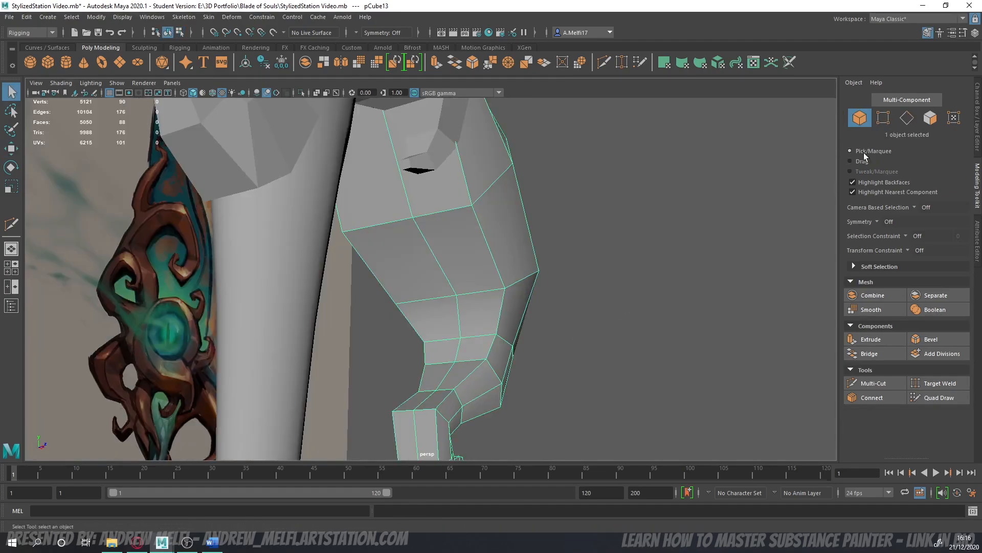
- Select the two lengthwise edge loops bordering the guard piece's narrow side faces and scale them closer together in depth
{"action": "left_click", "coordinate": [909, 120]}
{"action": "double_click", "coordinate": [495, 241]}
{"action": "left_click_drag", "start_coordinate": [420, 284], "coordinate": [433, 278], "text": "alt"}
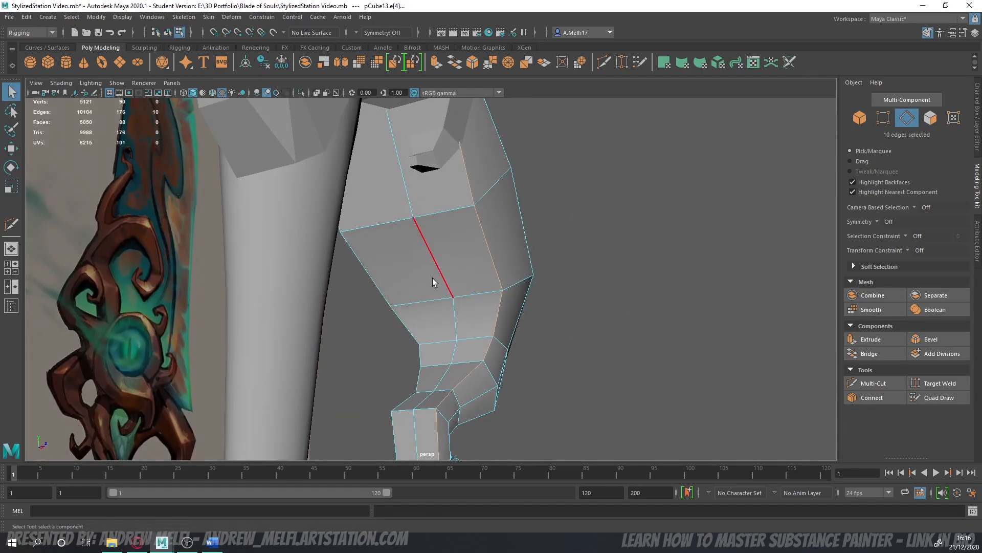
{"action": "double_click", "coordinate": [385, 281], "text": "shift"}
{"action": "key", "text": "r"}
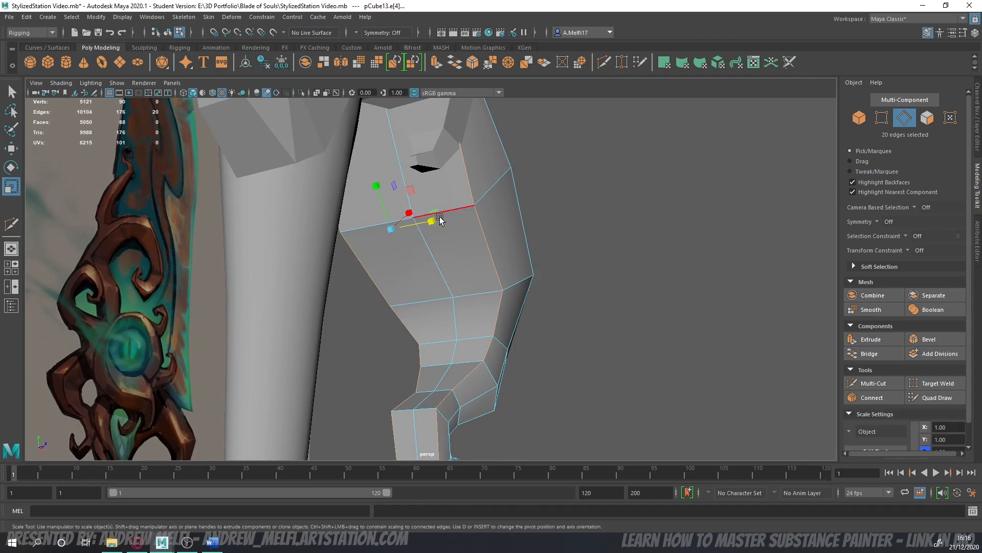
{"action": "left_click_drag", "start_coordinate": [432, 221], "coordinate": [412, 227]}
{"action": "left_click_drag", "start_coordinate": [490, 278], "coordinate": [328, 277], "text": "alt"}
{"action": "left_click_drag", "start_coordinate": [394, 254], "coordinate": [408, 251]}
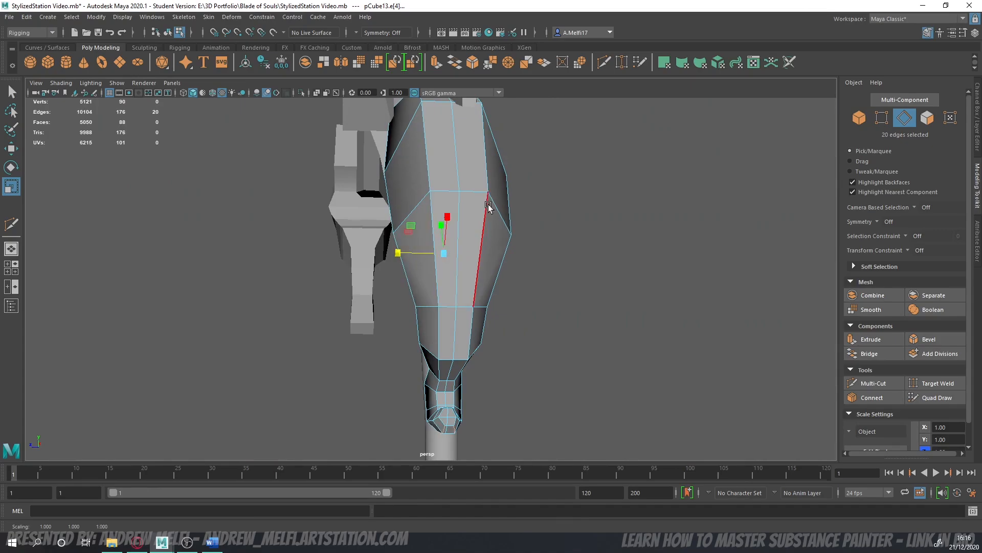
- Select the 24-edge centre loop running around the guard piece's outline and scale it slightly
{"action": "double_click", "coordinate": [488, 178]}
{"action": "left_click", "coordinate": [423, 200]}
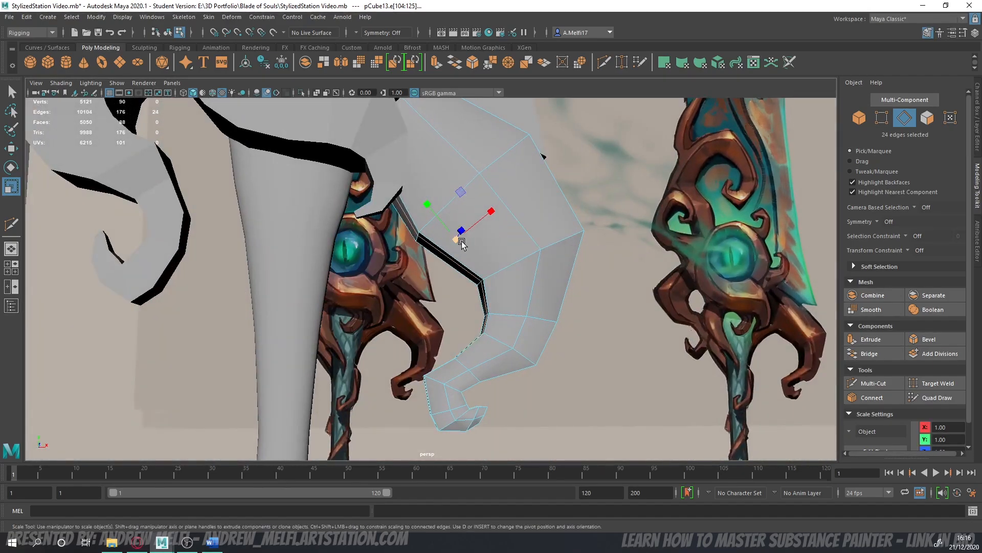
{"action": "left_click_drag", "start_coordinate": [462, 242], "coordinate": [466, 235]}
- Shift the centre loop outward and slightly down in the front view, to about X -3.51, Y 8.96
{"action": "key", "text": "w"}
{"action": "key", "text": "space"}
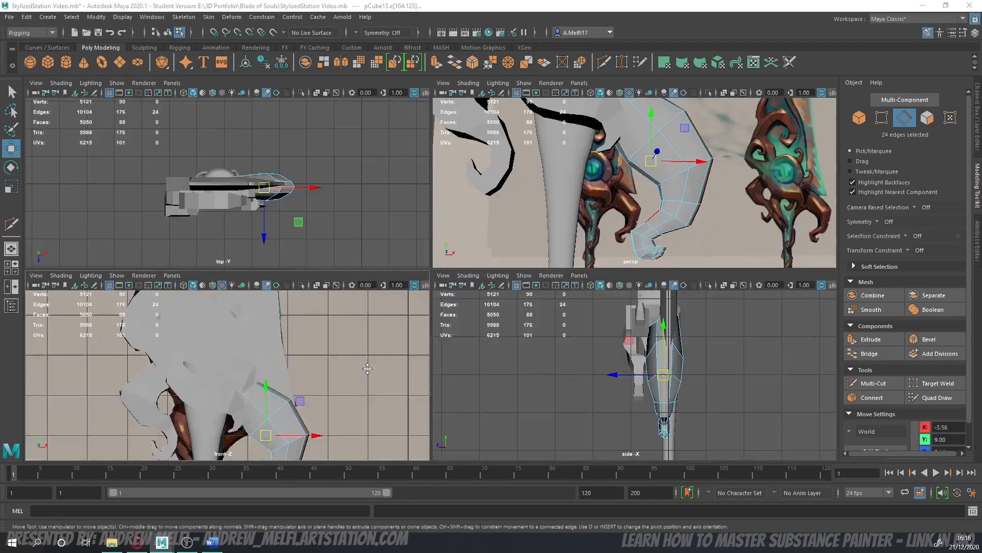
{"action": "key", "text": "space"}
{"action": "middle_click_drag", "start_coordinate": [481, 364], "coordinate": [435, 226], "text": "alt"}
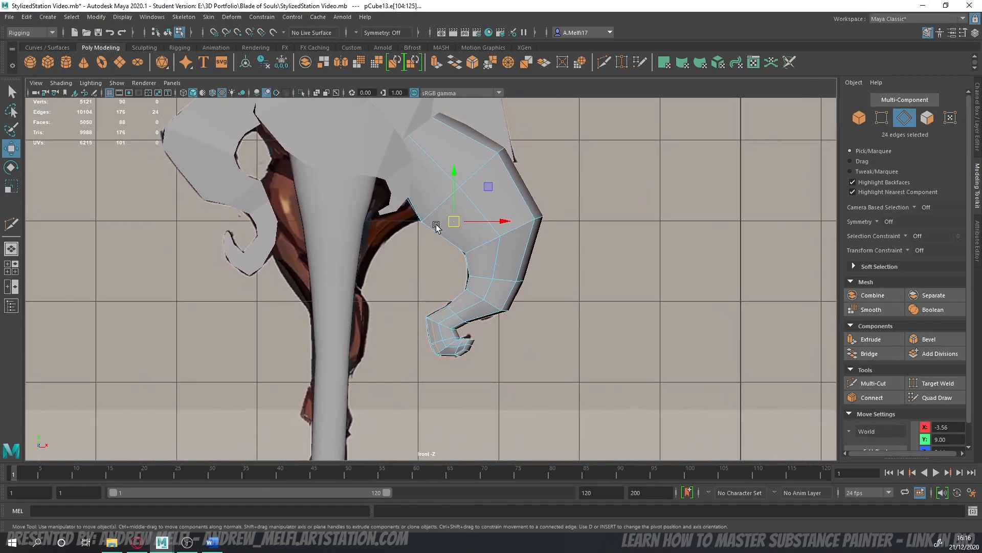
{"action": "left_click_drag", "start_coordinate": [451, 215], "coordinate": [456, 225]}
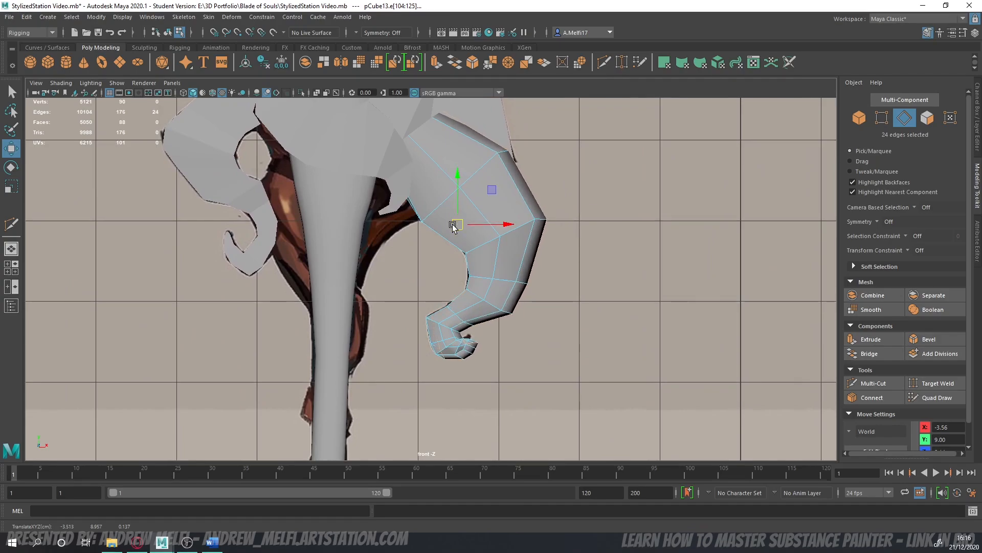
- Select the eight centre-loop edges along the guard piece's inner curve and move them toward the handle, to about X -4.24
{"action": "key", "text": "space"}
{"action": "key", "text": "space"}
{"action": "left_click_drag", "start_coordinate": [535, 241], "coordinate": [570, 225], "text": "alt"}
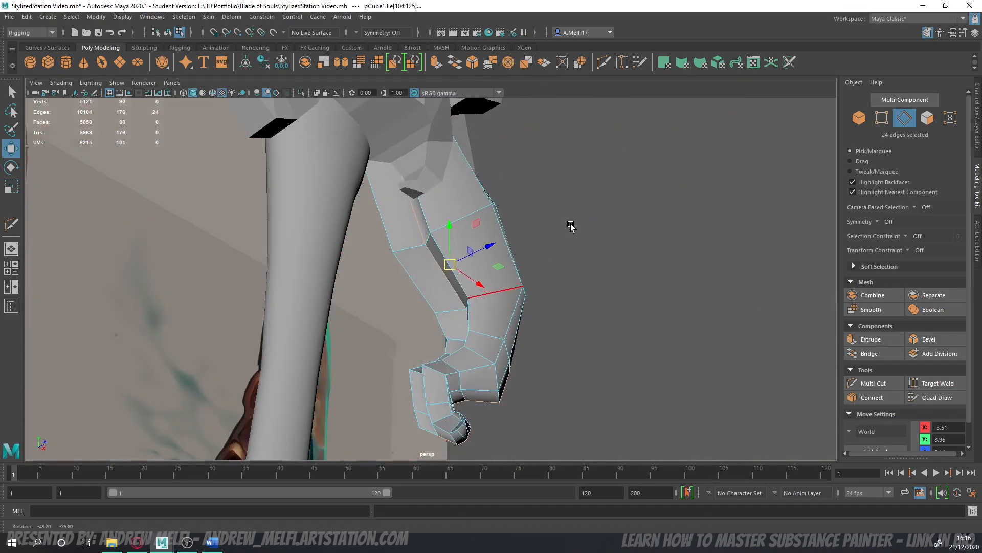
{"action": "left_click", "coordinate": [408, 227]}
{"action": "left_click", "coordinate": [423, 254], "text": "shift"}
{"action": "left_click_drag", "start_coordinate": [487, 347], "coordinate": [439, 362], "text": "alt"}
{"action": "left_click", "coordinate": [452, 312], "text": "shift"}
{"action": "scroll", "coordinate": [449, 330], "scroll_direction": "up", "scroll_amount": 3}
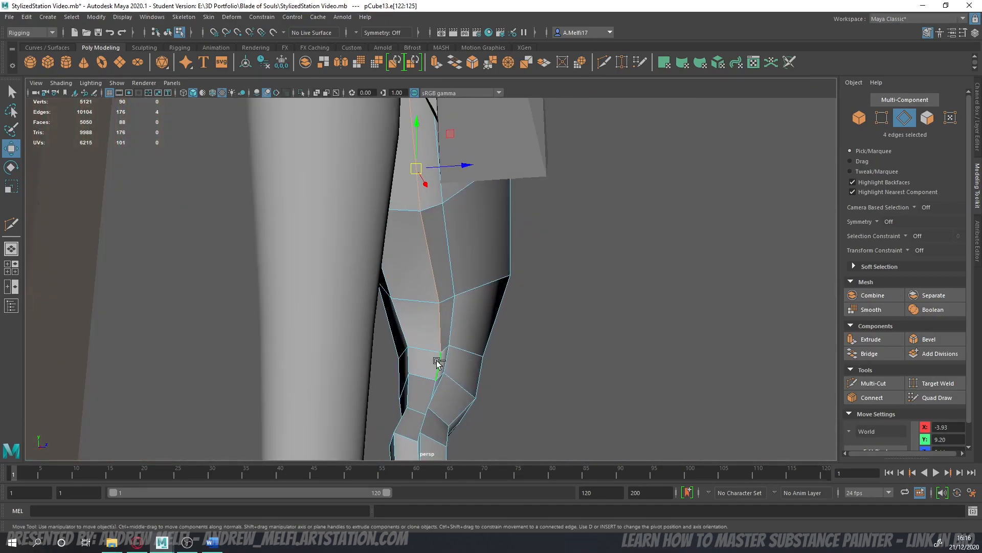
{"action": "middle_click_drag", "start_coordinate": [427, 395], "coordinate": [345, 198], "text": "alt"}
{"action": "key", "text": "ctrl+z"}
{"action": "left_click_drag", "start_coordinate": [344, 228], "coordinate": [444, 255], "text": "alt"}
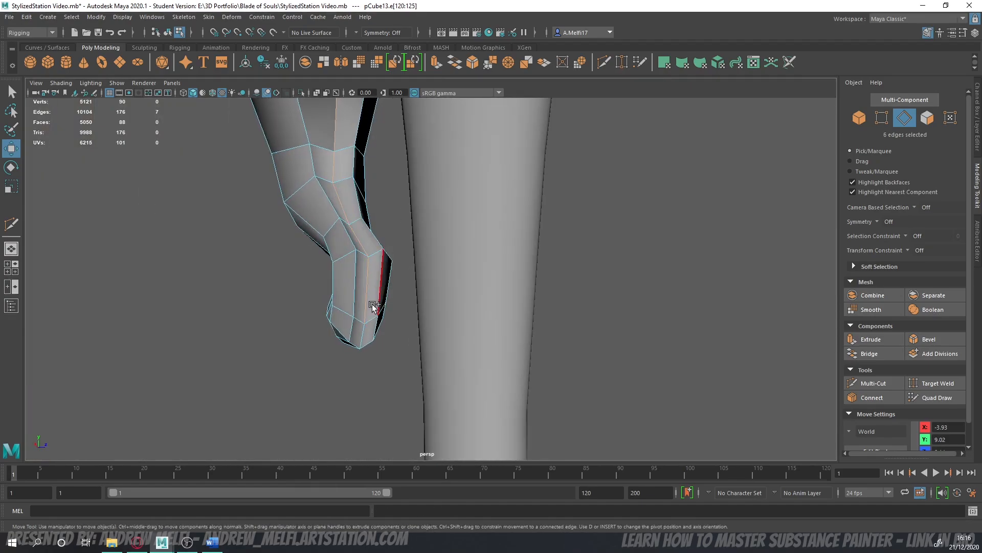
{"action": "key", "text": "space"}
{"action": "key", "text": "space"}
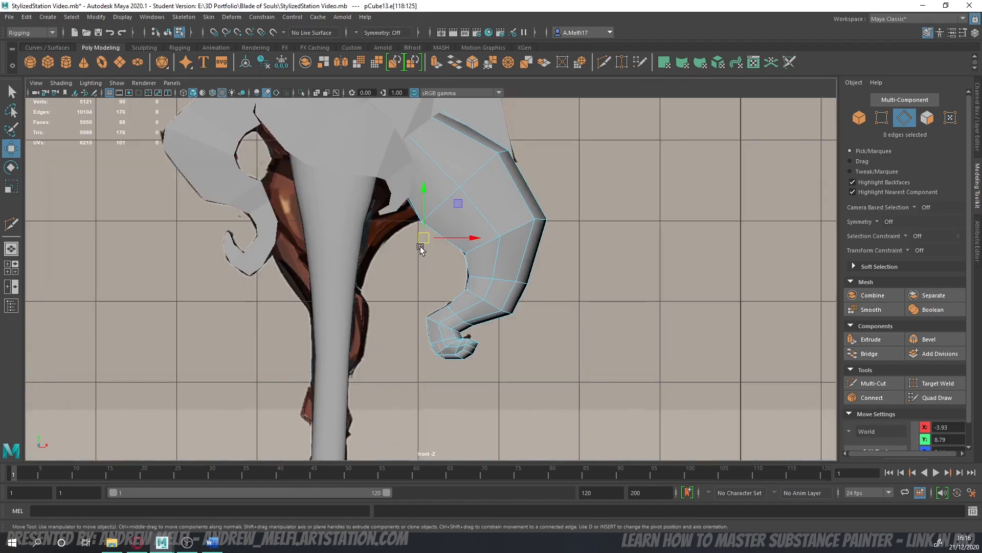
{"action": "left_click_drag", "start_coordinate": [422, 238], "coordinate": [398, 240]}
- Rotate the inner-curve edges slightly and nudge them to about X -4.25, Y 8.80
{"action": "key", "text": "e"}
{"action": "left_click_drag", "start_coordinate": [426, 201], "coordinate": [427, 197]}
{"action": "key", "text": "w"}
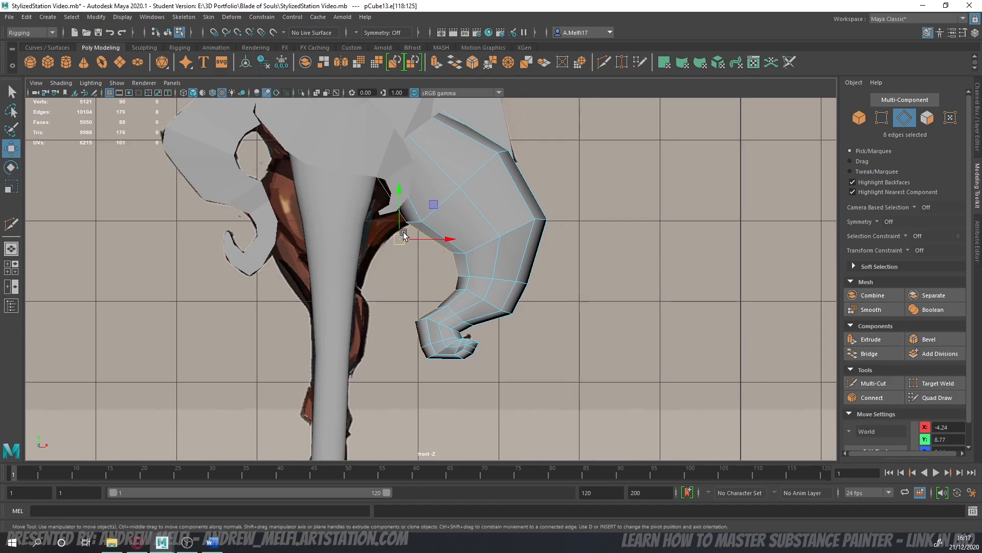
{"action": "left_click_drag", "start_coordinate": [404, 235], "coordinate": [400, 238]}
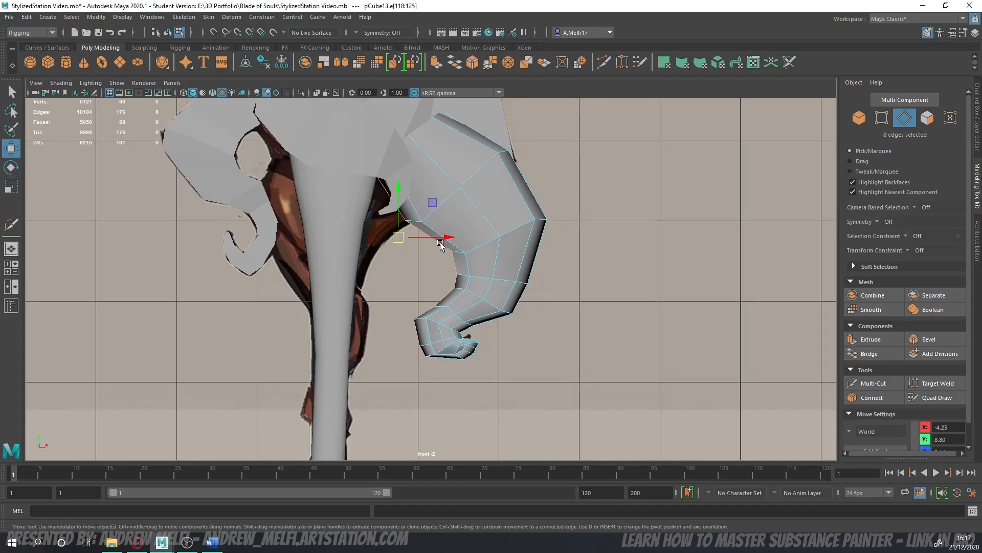
- Return to object selection, clear the selection and compare the guard piece with the sword reference image
{"action": "key", "text": "space"}
{"action": "key", "text": "space"}
{"action": "scroll", "coordinate": [472, 223], "scroll_direction": "down", "scroll_amount": 4}
{"action": "left_click_drag", "start_coordinate": [587, 284], "coordinate": [664, 184], "text": "alt"}
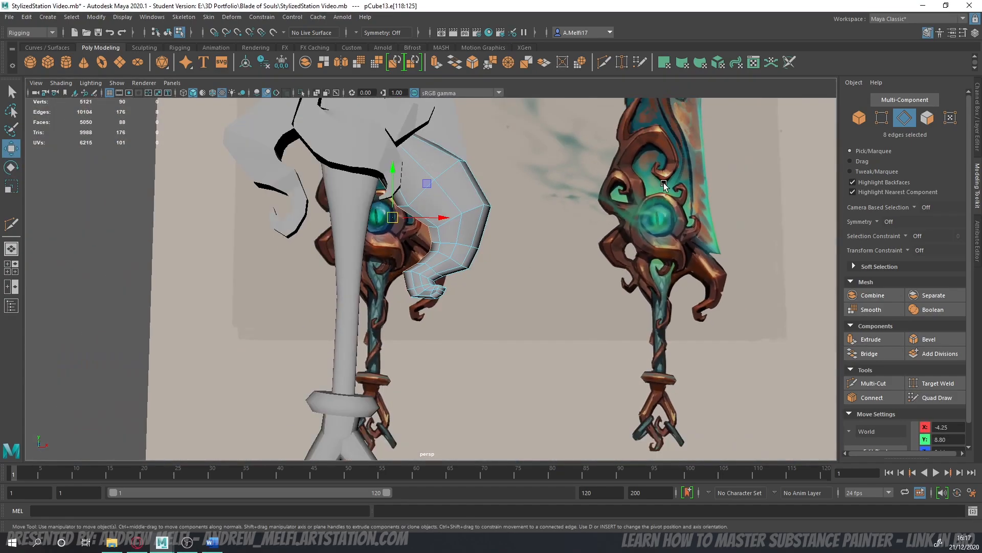
{"action": "left_click", "coordinate": [858, 120]}
{"action": "scroll", "coordinate": [527, 259], "scroll_direction": "down", "scroll_amount": 4}
{"action": "left_click", "coordinate": [204, 306]}
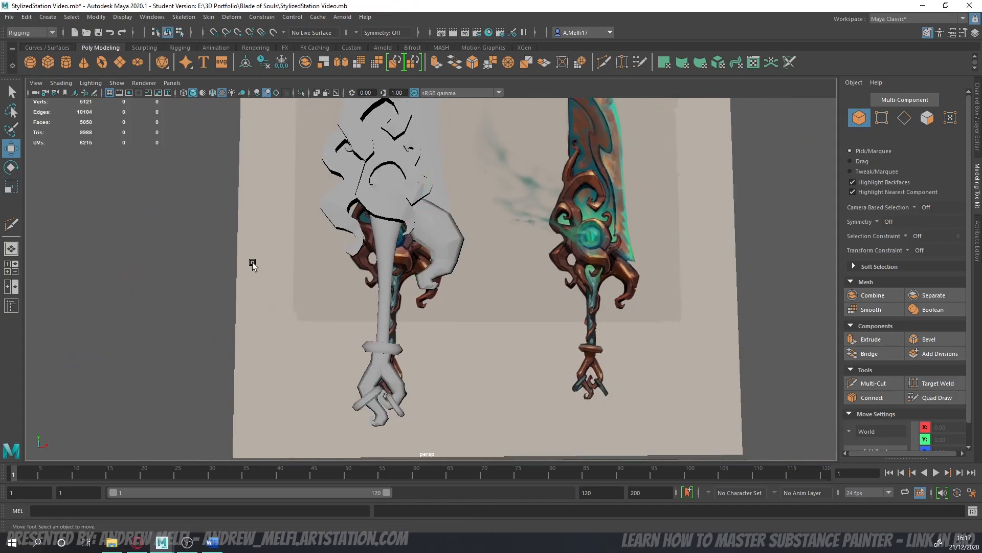
{"action": "left_click_drag", "start_coordinate": [251, 263], "coordinate": [351, 245], "text": "alt"}
{"action": "scroll", "coordinate": [351, 245], "scroll_direction": "up", "scroll_amount": 8}
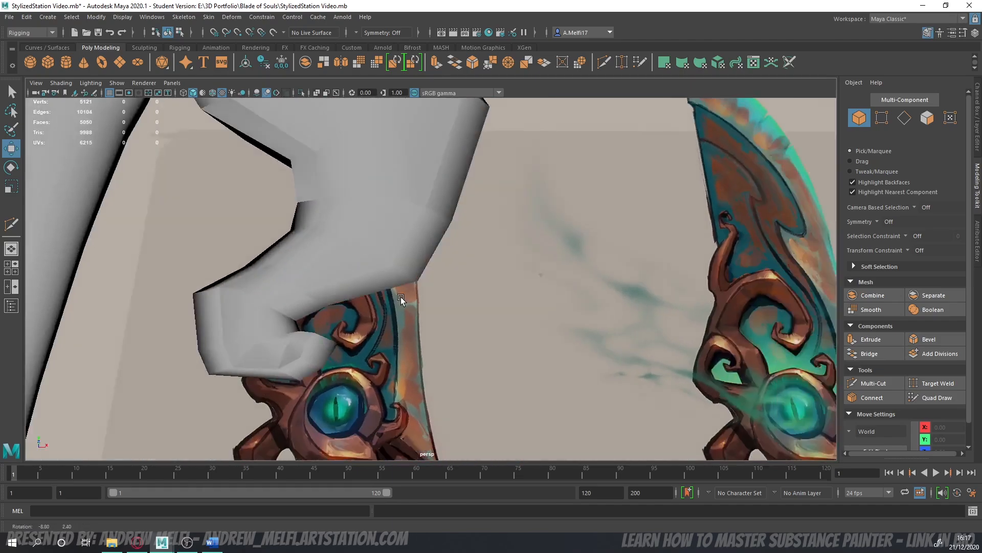
- Select the edges around the tip of the guard piece's lower curl and shift them slightly to reshape the tip
{"action": "left_click_drag", "start_coordinate": [401, 297], "coordinate": [458, 325], "text": "alt"}
{"action": "left_click", "coordinate": [392, 444]}
{"action": "middle_click_drag", "start_coordinate": [393, 441], "coordinate": [461, 294], "text": "alt"}
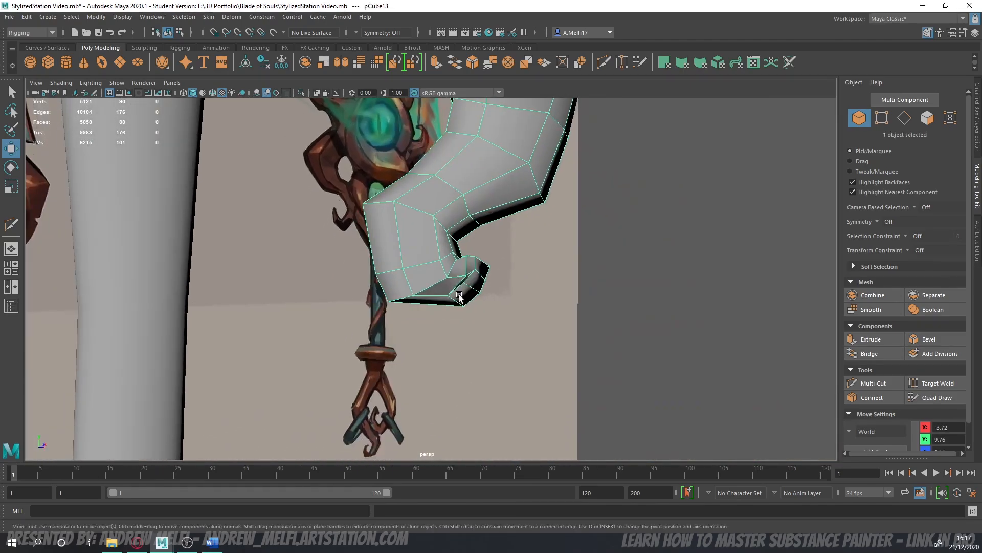
{"action": "left_click_drag", "start_coordinate": [461, 294], "coordinate": [408, 283], "text": "alt"}
{"action": "left_click", "coordinate": [905, 118]}
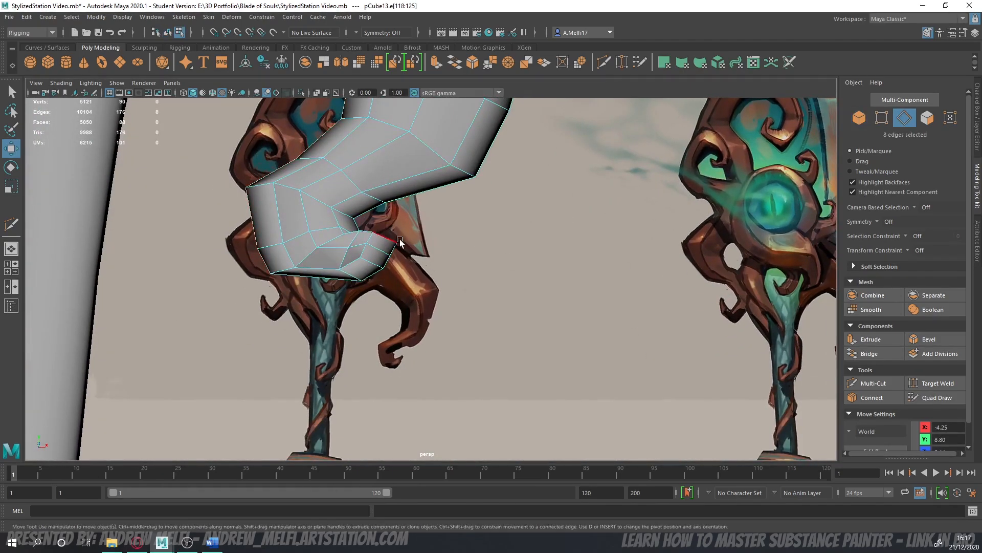
{"action": "left_click", "coordinate": [388, 263], "text": "shift"}
{"action": "left_click", "coordinate": [374, 275], "text": "shift"}
{"action": "left_click_drag", "start_coordinate": [379, 262], "coordinate": [358, 291]}
- Try moving two vertices near the guard piece's curl tip, and undo the move
{"action": "left_click", "coordinate": [881, 120]}
{"action": "left_click_drag", "start_coordinate": [545, 256], "coordinate": [327, 216], "text": "alt"}
{"action": "left_click", "coordinate": [332, 206]}
{"action": "left_click_drag", "start_coordinate": [274, 200], "coordinate": [443, 307], "text": "alt"}
{"action": "left_click", "coordinate": [352, 211]}
{"action": "left_click", "coordinate": [264, 174]}
{"action": "left_click", "coordinate": [359, 166], "text": "shift"}
{"action": "left_click", "coordinate": [493, 247]}
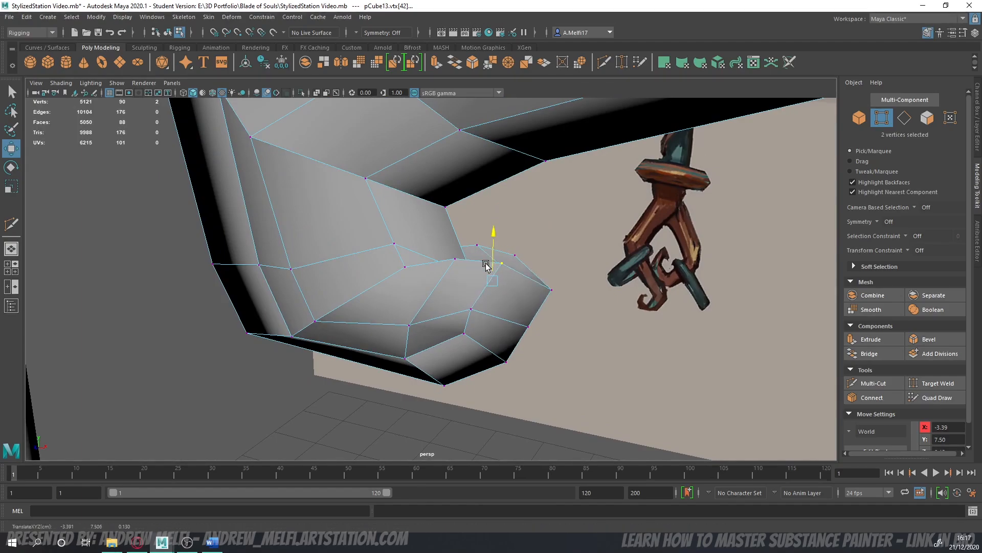
{"action": "key", "text": "ctrl+z"}
- Raise two inner curl-tip vertices to about Y 7.56 and slide one of them along X to about -3.39
{"action": "left_click_drag", "start_coordinate": [486, 296], "coordinate": [469, 332], "text": "alt"}
{"action": "left_click", "coordinate": [481, 402], "text": "shift"}
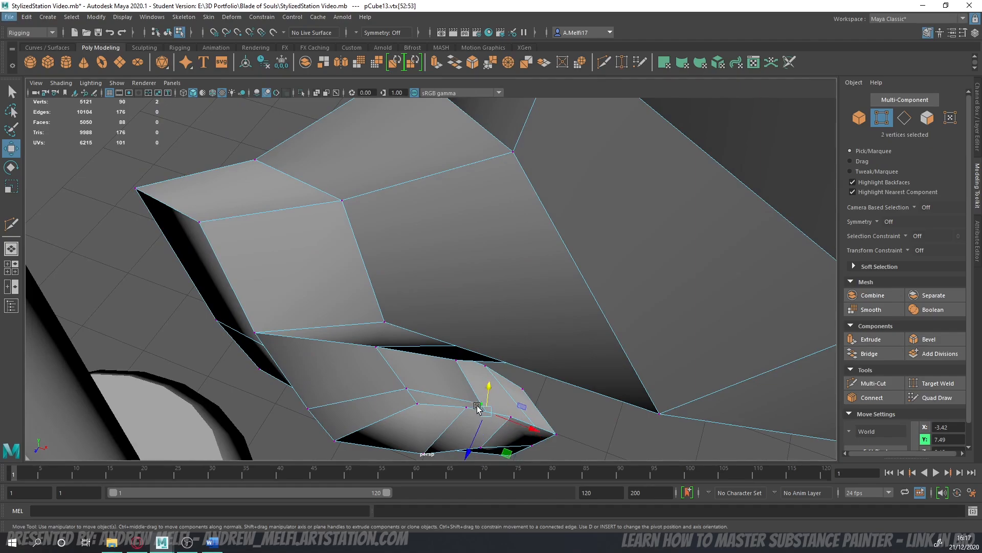
{"action": "left_click_drag", "start_coordinate": [485, 398], "coordinate": [496, 375]}
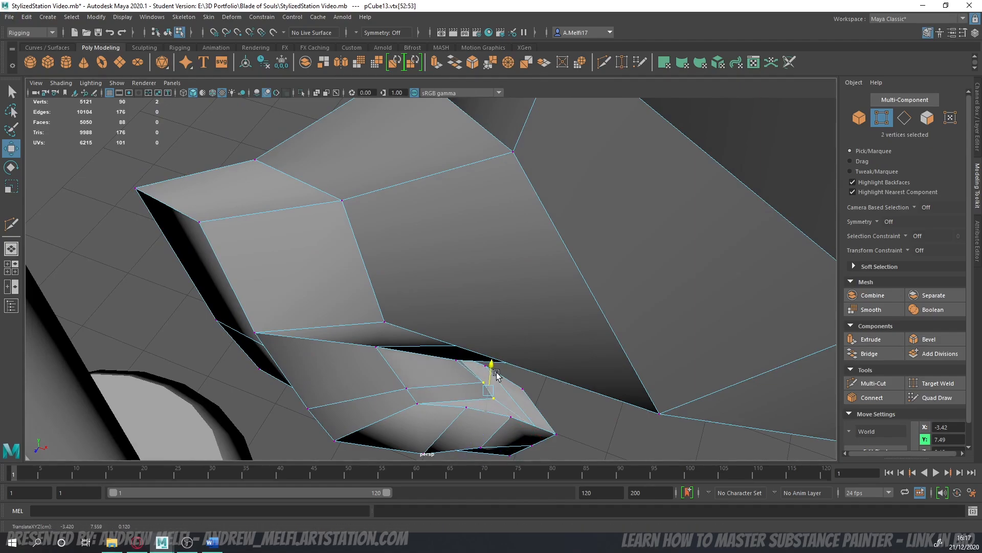
{"action": "left_click", "coordinate": [495, 402]}
{"action": "left_click_drag", "start_coordinate": [498, 413], "coordinate": [528, 374], "text": "alt"}
{"action": "left_click_drag", "start_coordinate": [570, 200], "coordinate": [601, 210]}
{"action": "left_click_drag", "start_coordinate": [602, 210], "coordinate": [441, 295], "text": "alt"}
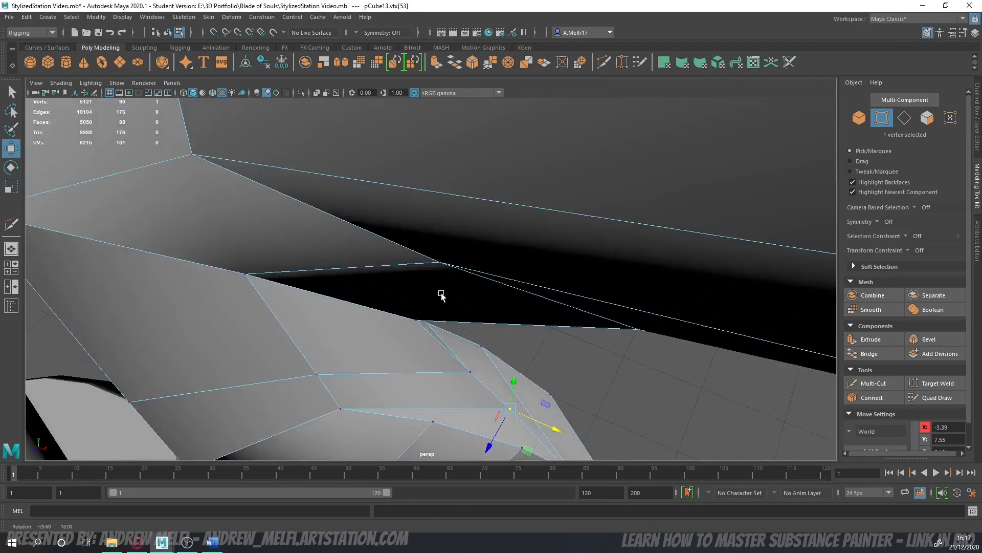
{"action": "middle_click_drag", "start_coordinate": [441, 295], "coordinate": [462, 233], "text": "alt"}
{"action": "left_click_drag", "start_coordinate": [463, 233], "coordinate": [478, 159], "text": "alt"}
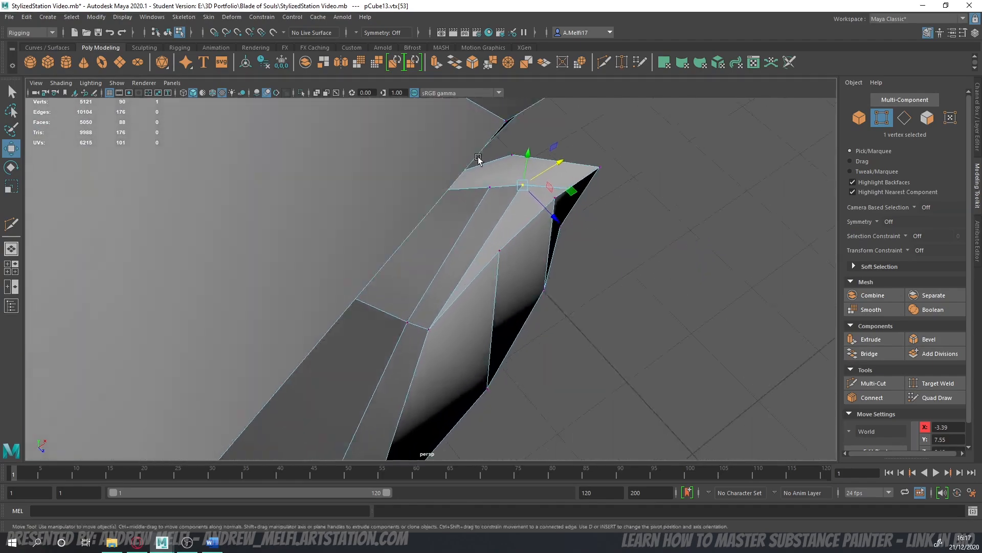
- Isolate the guard piece and raise the neighbouring vertex at the curl tip to about Y 7.52
{"action": "left_click", "coordinate": [859, 117]}
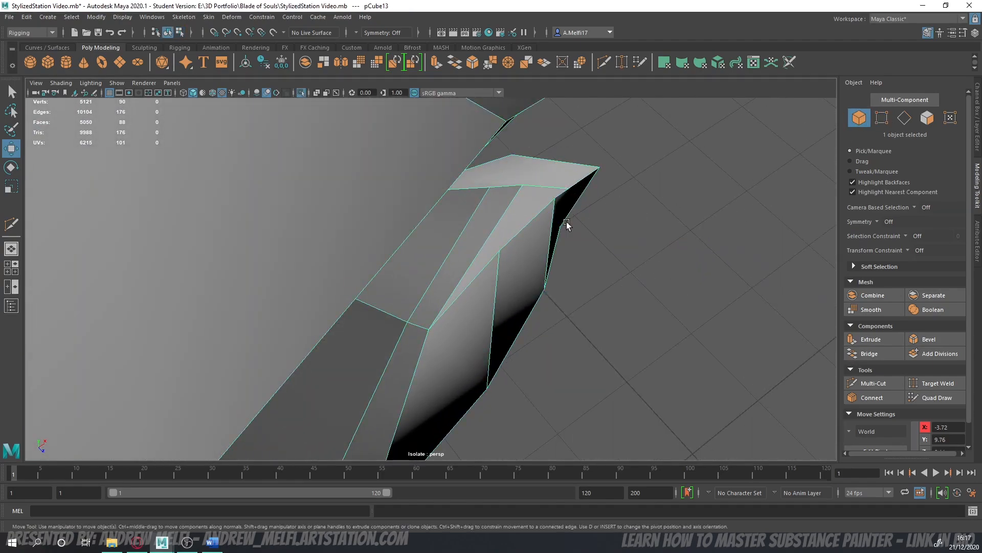
{"action": "scroll", "coordinate": [573, 239], "scroll_direction": "down", "scroll_amount": 3}
{"action": "left_click_drag", "start_coordinate": [574, 239], "coordinate": [533, 251], "text": "alt"}
{"action": "left_click", "coordinate": [882, 117]}
{"action": "scroll", "coordinate": [517, 258], "scroll_direction": "up", "scroll_amount": 5}
{"action": "scroll", "coordinate": [512, 256], "scroll_direction": "down", "scroll_amount": 2}
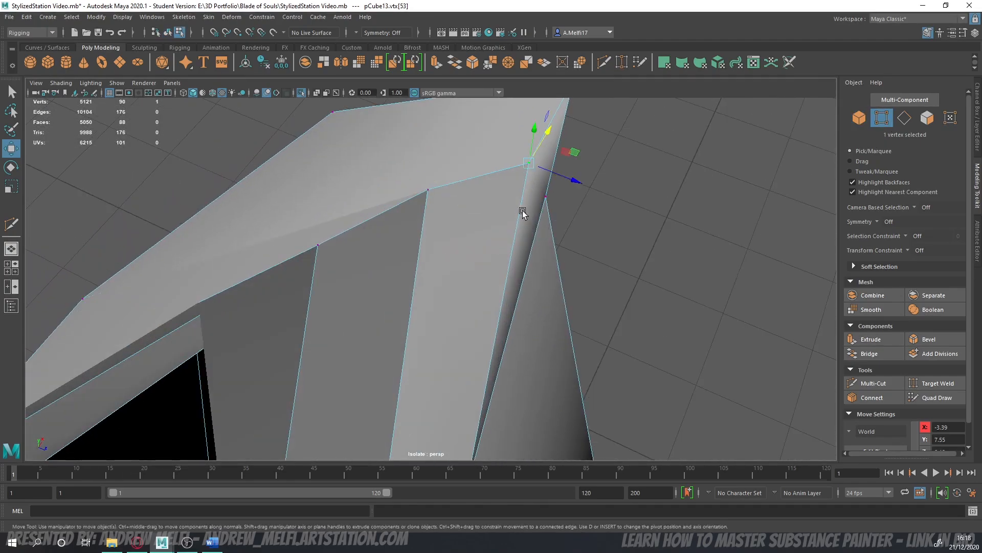
{"action": "left_click", "coordinate": [546, 197]}
{"action": "left_click_drag", "start_coordinate": [546, 200], "coordinate": [432, 231], "text": "alt"}
{"action": "middle_click_drag", "start_coordinate": [392, 204], "coordinate": [433, 395], "text": "alt"}
{"action": "left_click_drag", "start_coordinate": [410, 285], "coordinate": [408, 265]}
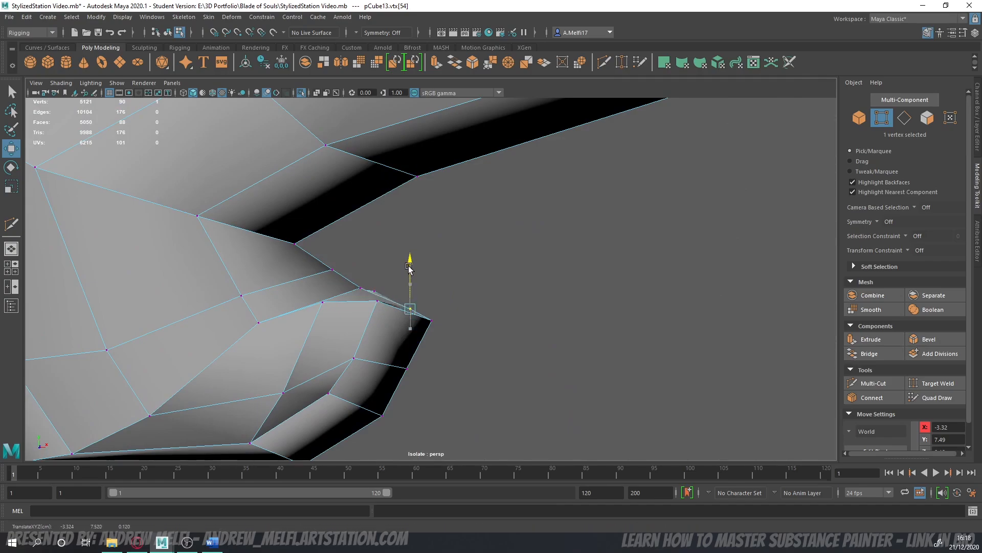
- Return to object selection, clear the selection, end the isolation and compare the whole sword with the reference image
{"action": "left_click", "coordinate": [861, 122]}
{"action": "left_click", "coordinate": [548, 326]}
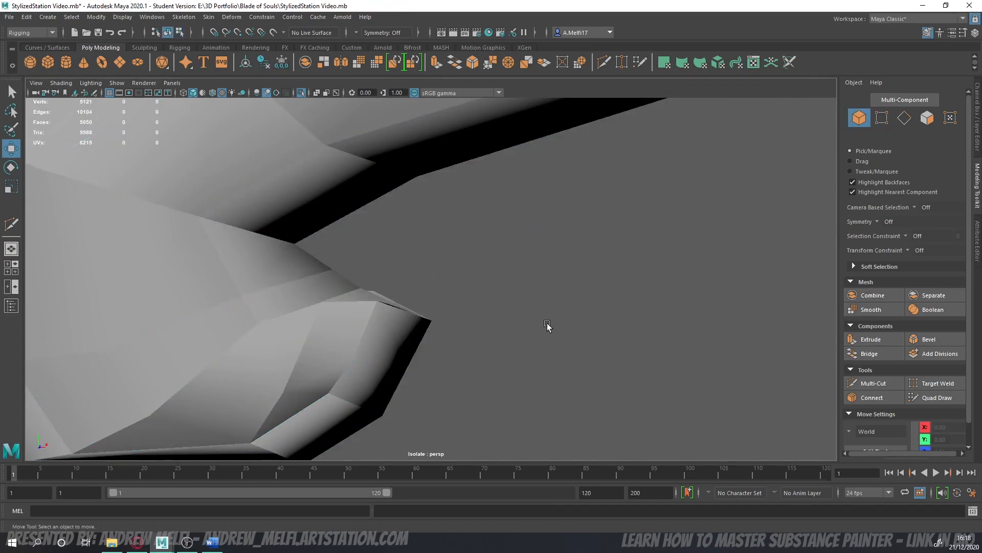
{"action": "right_click_drag", "start_coordinate": [547, 326], "coordinate": [457, 357], "text": "alt"}
{"action": "left_click_drag", "start_coordinate": [457, 356], "coordinate": [475, 405], "text": "alt"}
{"action": "scroll", "coordinate": [475, 406], "scroll_direction": "down", "scroll_amount": 2}
{"action": "key", "text": "ctrl+1"}
{"action": "right_click_drag", "start_coordinate": [552, 318], "coordinate": [478, 318], "text": "alt"}
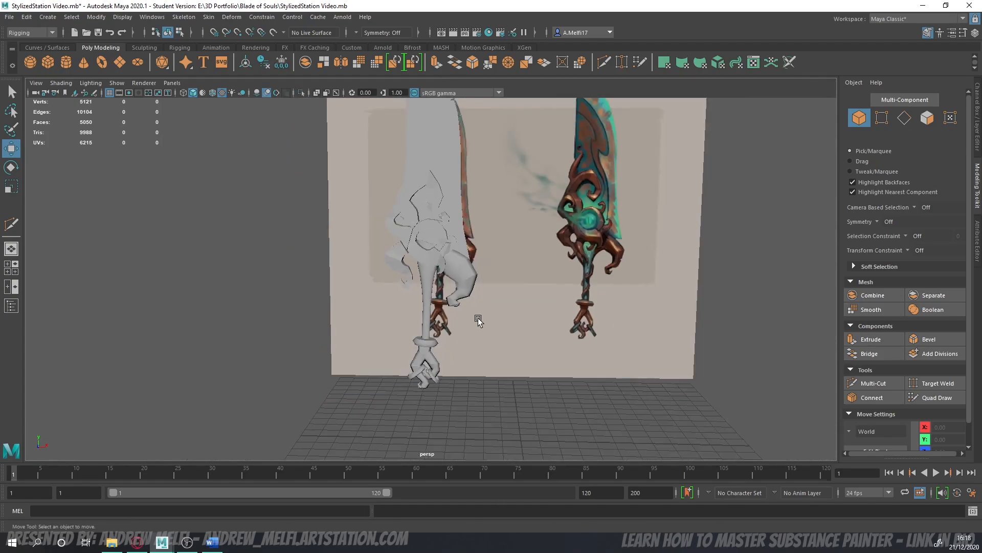
{"action": "left_click_drag", "start_coordinate": [478, 318], "coordinate": [494, 327], "text": "alt"}
{"action": "middle_click_drag", "start_coordinate": [412, 198], "coordinate": [437, 213], "text": "alt"}
- Select the spiral ornament above the guard and use Multi-Cut to insert edge loops along the middle of its rim and its face
{"action": "left_click", "coordinate": [465, 207]}
{"action": "right_click_drag", "start_coordinate": [465, 207], "coordinate": [515, 204], "text": "alt"}
{"action": "middle_click_drag", "start_coordinate": [461, 210], "coordinate": [414, 307], "text": "alt"}
{"action": "right_click_drag", "start_coordinate": [353, 314], "coordinate": [412, 322], "text": "alt"}
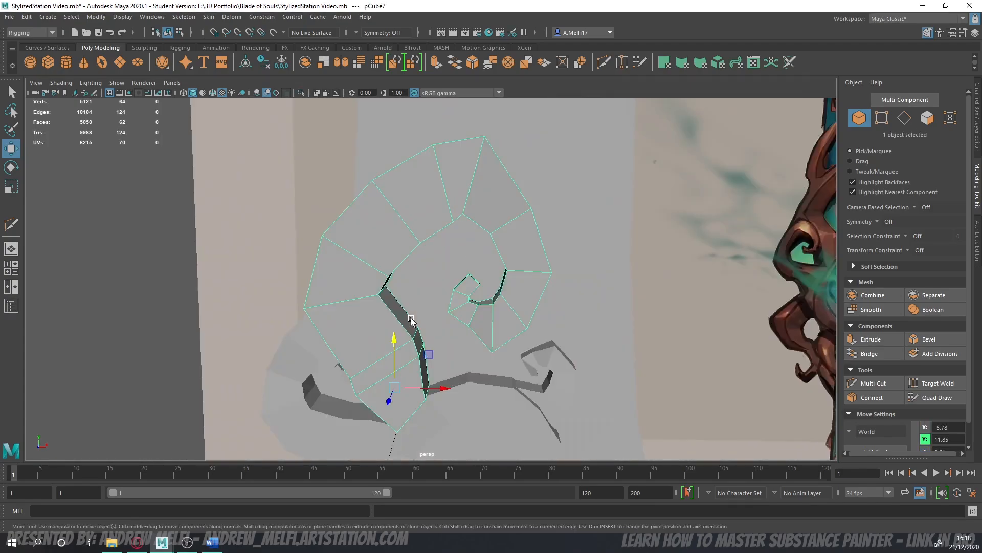
{"action": "left_click_drag", "start_coordinate": [422, 321], "coordinate": [530, 307], "text": "alt"}
{"action": "left_click", "coordinate": [857, 383]}
{"action": "left_click_drag", "start_coordinate": [453, 353], "coordinate": [580, 361], "text": "alt"}
{"action": "left_click", "coordinate": [424, 191], "text": "ctrl"}
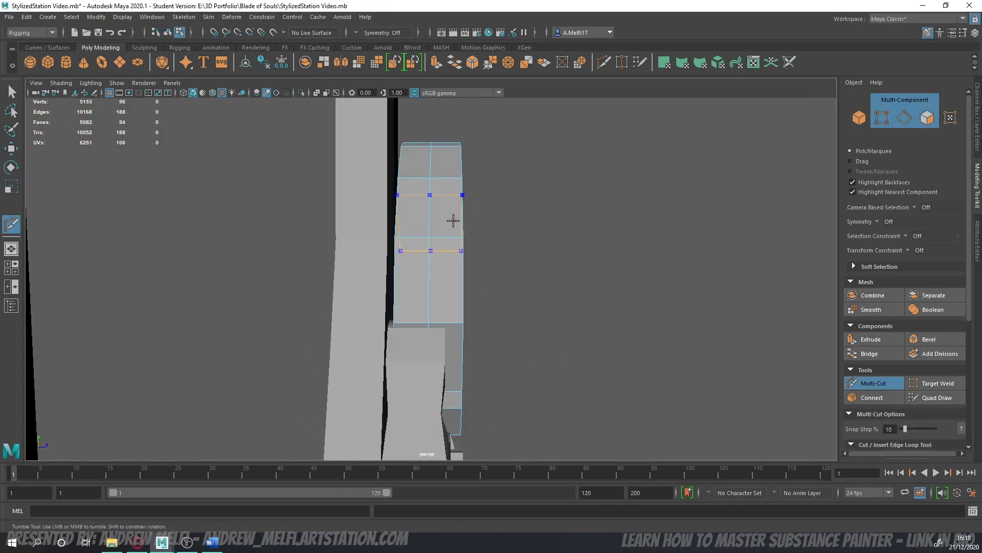
{"action": "left_click_drag", "start_coordinate": [455, 220], "coordinate": [384, 241], "text": "alt"}
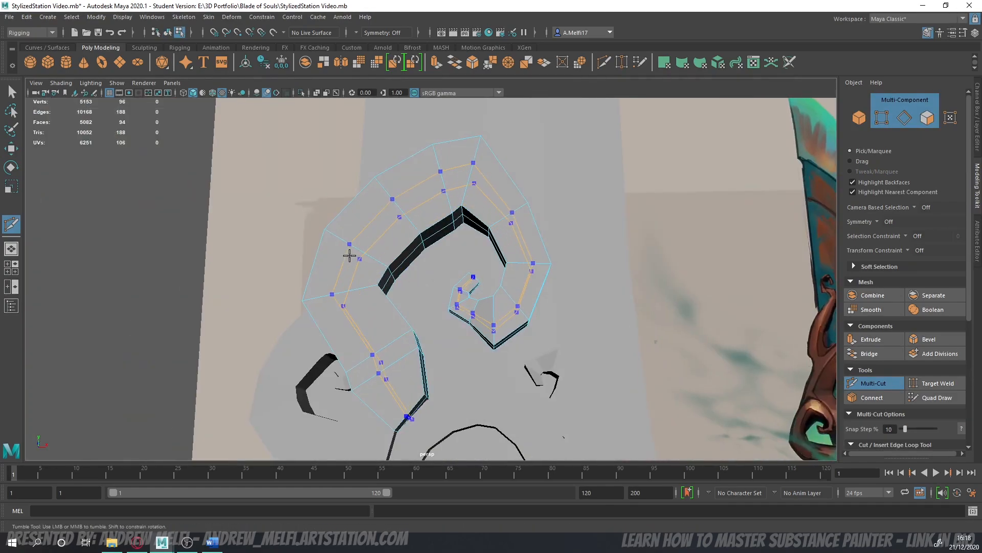
{"action": "left_click", "coordinate": [865, 387]}
{"action": "left_click_drag", "start_coordinate": [256, 288], "coordinate": [381, 276], "text": "alt"}
- Select the spiral ornament's outer rim edge loops, 30 edges, and scale them closer together across the thickness
{"action": "left_click", "coordinate": [907, 117]}
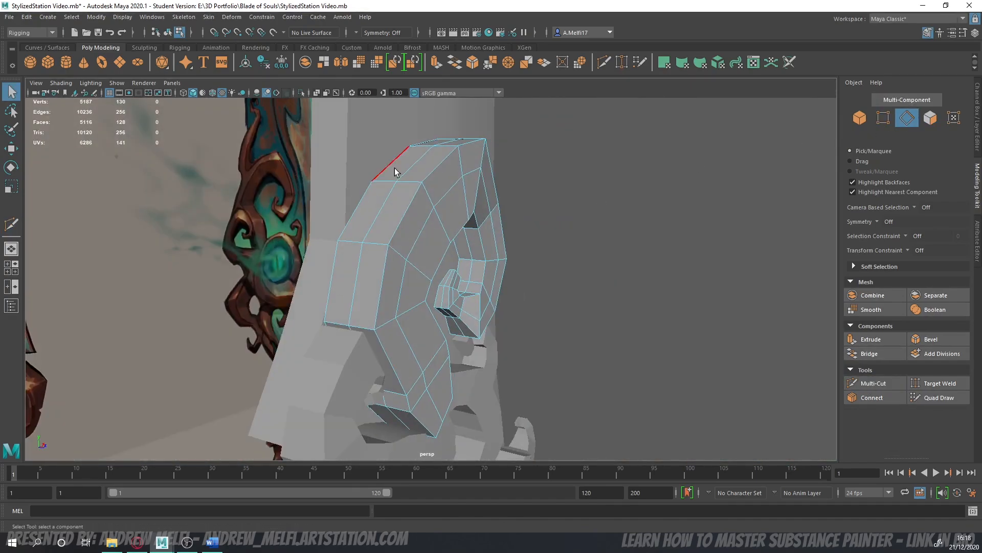
{"action": "double_click", "coordinate": [427, 172]}
{"action": "left_click_drag", "start_coordinate": [393, 163], "coordinate": [381, 288], "text": "alt"}
{"action": "key", "text": "r"}
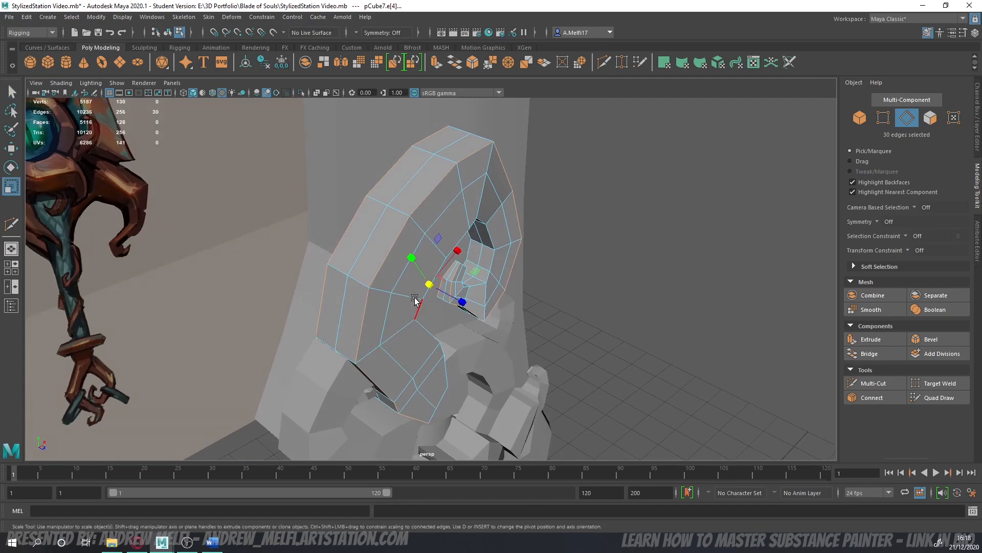
{"action": "left_click_drag", "start_coordinate": [460, 301], "coordinate": [415, 218]}
- Select both edge loops along the spiral ornament's inner curve and scale them closer together across the thickness
{"action": "scroll", "coordinate": [445, 287], "scroll_direction": "up", "scroll_amount": 5}
{"action": "double_click", "coordinate": [388, 198]}
{"action": "double_click", "coordinate": [450, 220], "text": "shift"}
{"action": "left_click_drag", "start_coordinate": [406, 329], "coordinate": [437, 317]}
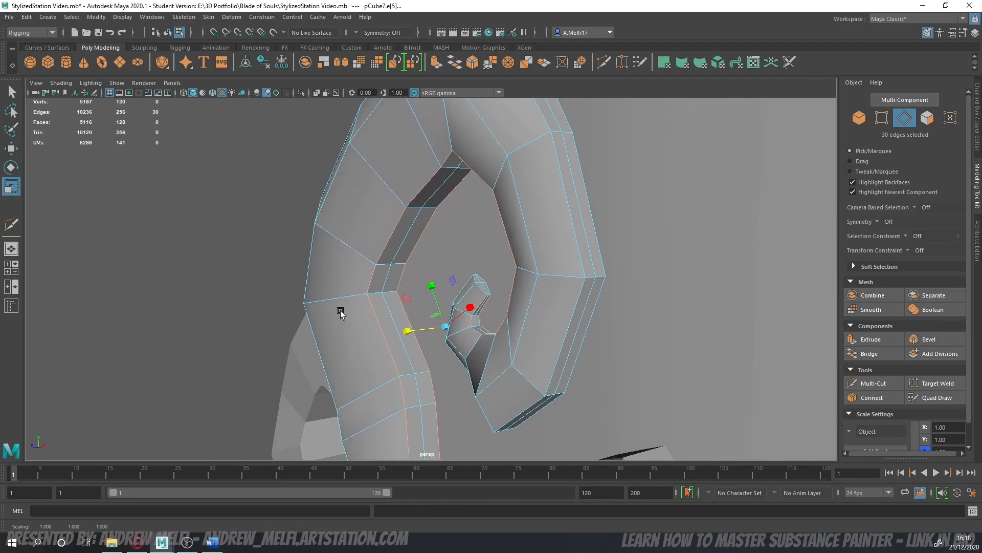
{"action": "left_click_drag", "start_coordinate": [339, 310], "coordinate": [336, 376], "text": "alt"}
{"action": "key", "text": "space"}
{"action": "key", "text": "space"}
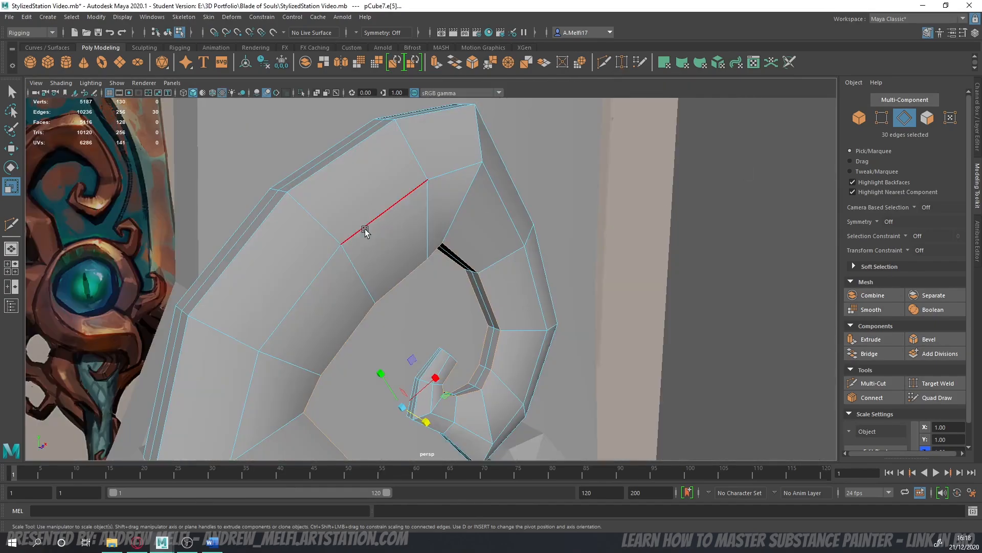
- Select seven centre-loop edges along the spiral's outer rim and move them outward in the front view to about X -5.89, Y 12.98
{"action": "left_click_drag", "start_coordinate": [364, 228], "coordinate": [394, 172], "text": "alt"}
{"action": "left_click", "coordinate": [404, 131]}
{"action": "left_click", "coordinate": [328, 210], "text": "shift"}
{"action": "left_click", "coordinate": [272, 327], "text": "shift"}
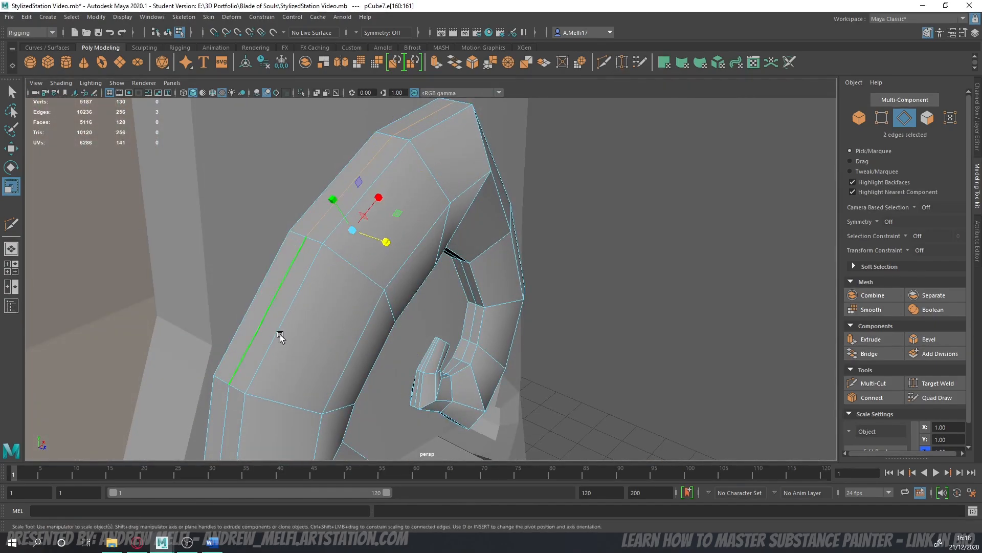
{"action": "middle_click_drag", "start_coordinate": [279, 333], "coordinate": [299, 224], "text": "alt"}
{"action": "left_click", "coordinate": [272, 230], "text": "shift"}
{"action": "left_click_drag", "start_coordinate": [272, 230], "coordinate": [292, 312], "text": "alt"}
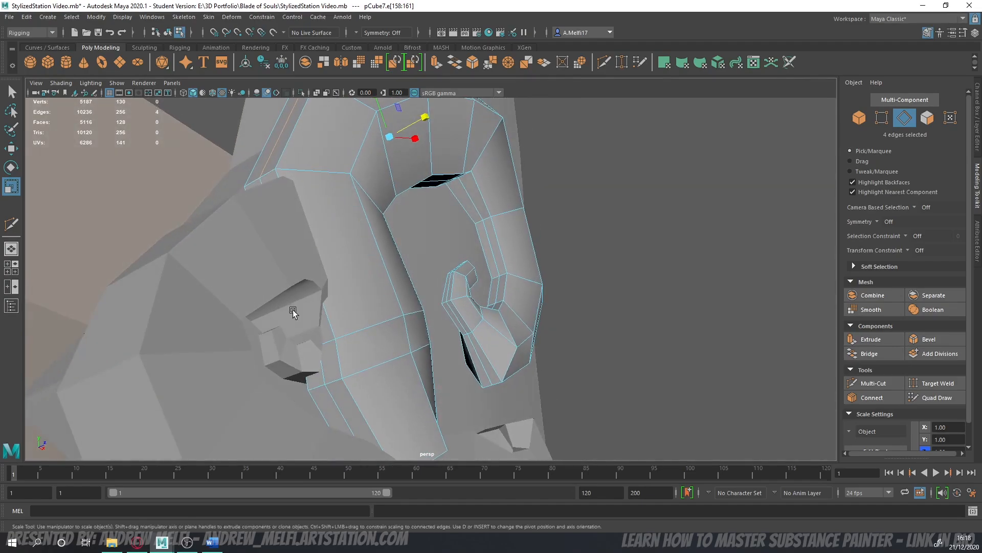
{"action": "left_click", "coordinate": [293, 299], "text": "shift"}
{"action": "left_click", "coordinate": [321, 375], "text": "shift"}
{"action": "left_click", "coordinate": [338, 385], "text": "shift"}
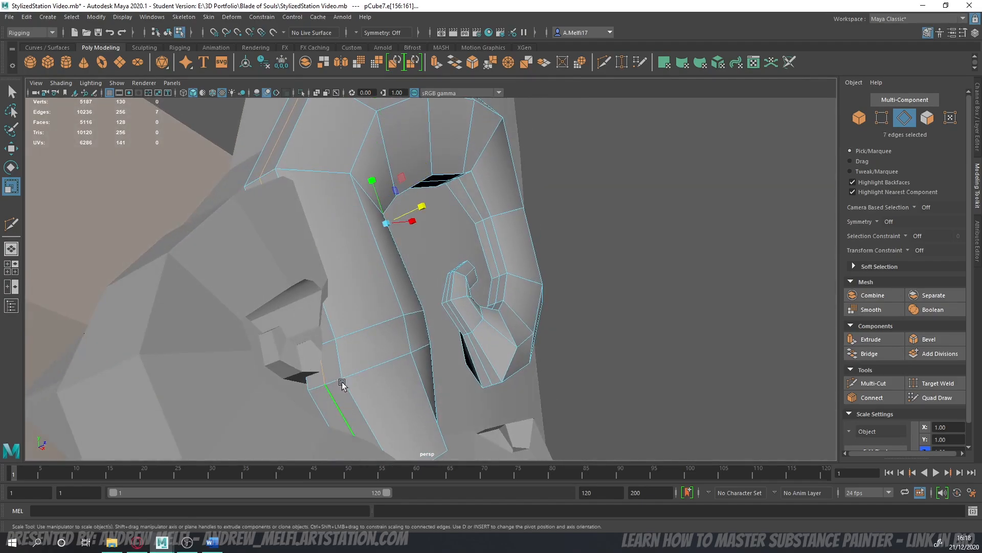
{"action": "left_click_drag", "start_coordinate": [340, 382], "coordinate": [295, 301], "text": "alt"}
{"action": "key", "text": "space"}
{"action": "key", "text": "space"}
{"action": "key", "text": "w"}
{"action": "scroll", "coordinate": [323, 298], "scroll_direction": "down", "scroll_amount": 3}
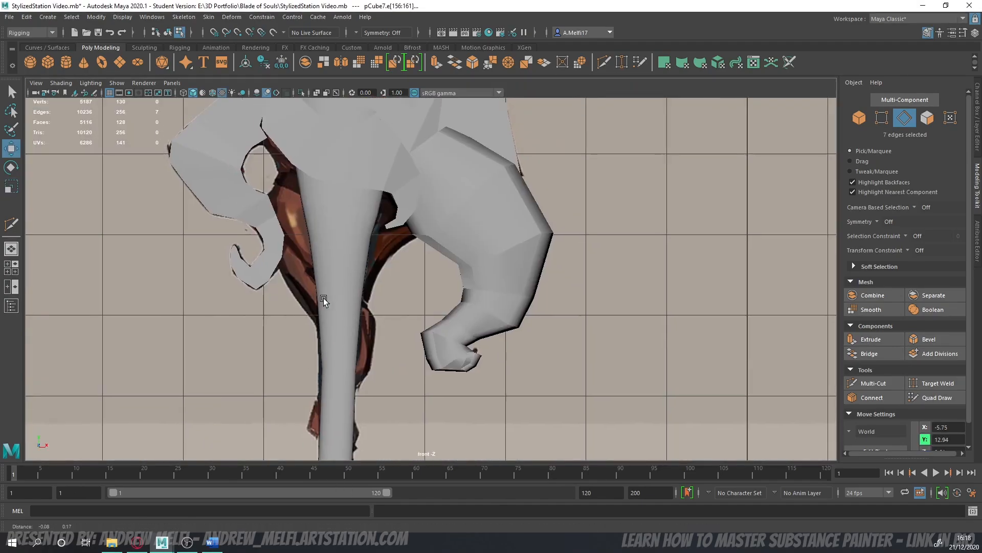
{"action": "scroll", "coordinate": [358, 302], "scroll_direction": "up", "scroll_amount": 4}
{"action": "scroll", "coordinate": [422, 296], "scroll_direction": "down", "scroll_amount": 2}
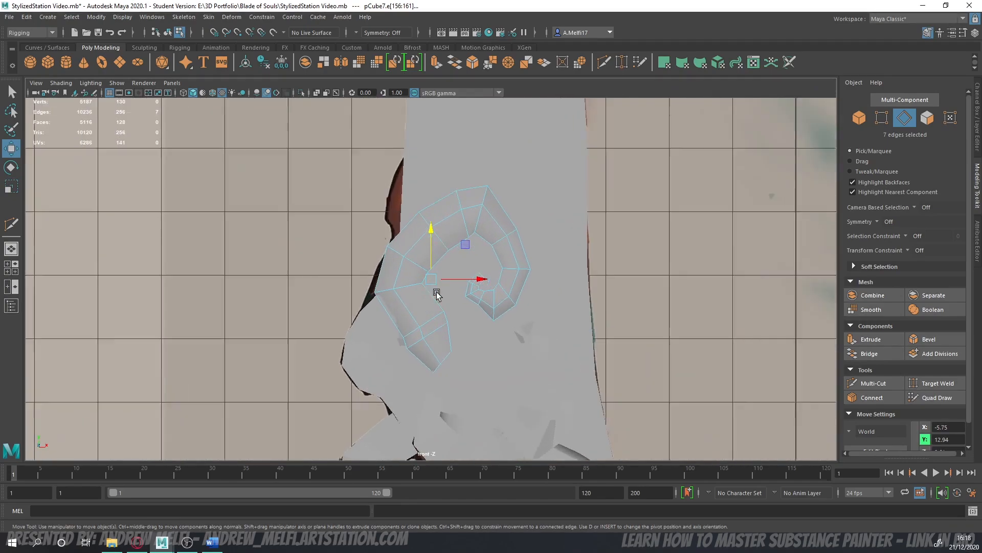
{"action": "scroll", "coordinate": [428, 282], "scroll_direction": "up", "scroll_amount": 2}
{"action": "left_click_drag", "start_coordinate": [429, 281], "coordinate": [422, 277]}
{"action": "key", "text": "space"}
{"action": "key", "text": "space"}
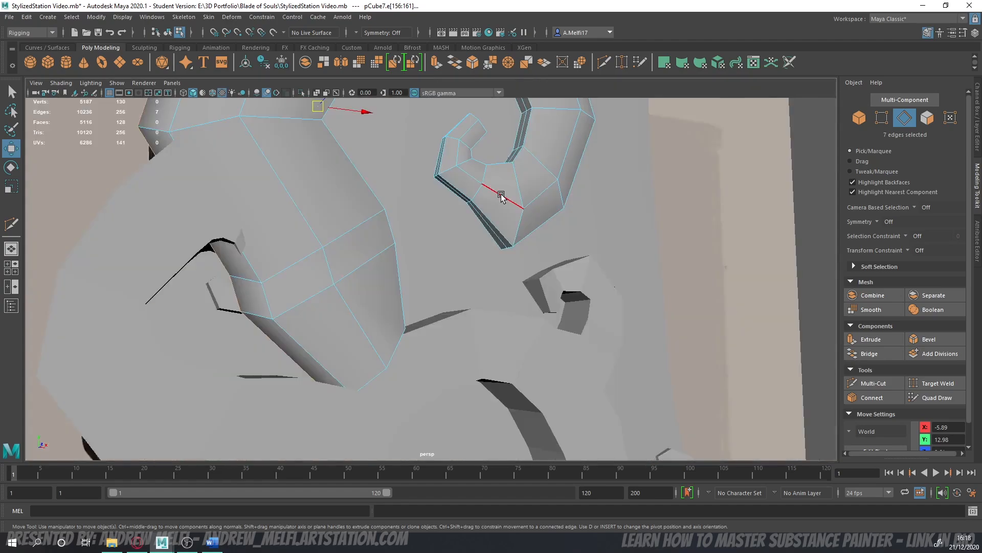
- Select four centre-loop edges on the far side of the spiral's outer rim and move them outward to about X -4.44, Y 13.37
{"action": "left_click_drag", "start_coordinate": [502, 198], "coordinate": [470, 181], "text": "alt"}
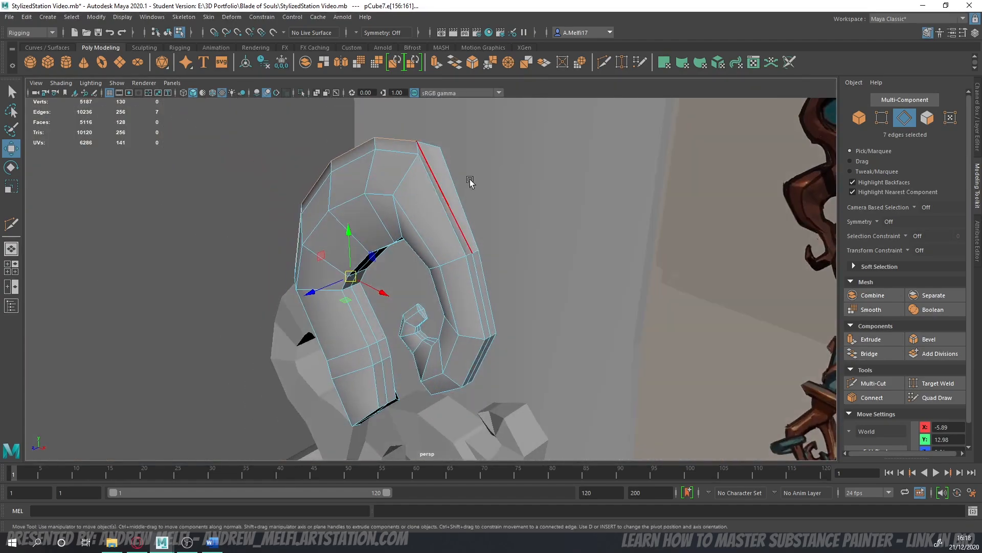
{"action": "left_click", "coordinate": [435, 181]}
{"action": "left_click", "coordinate": [481, 294], "text": "shift"}
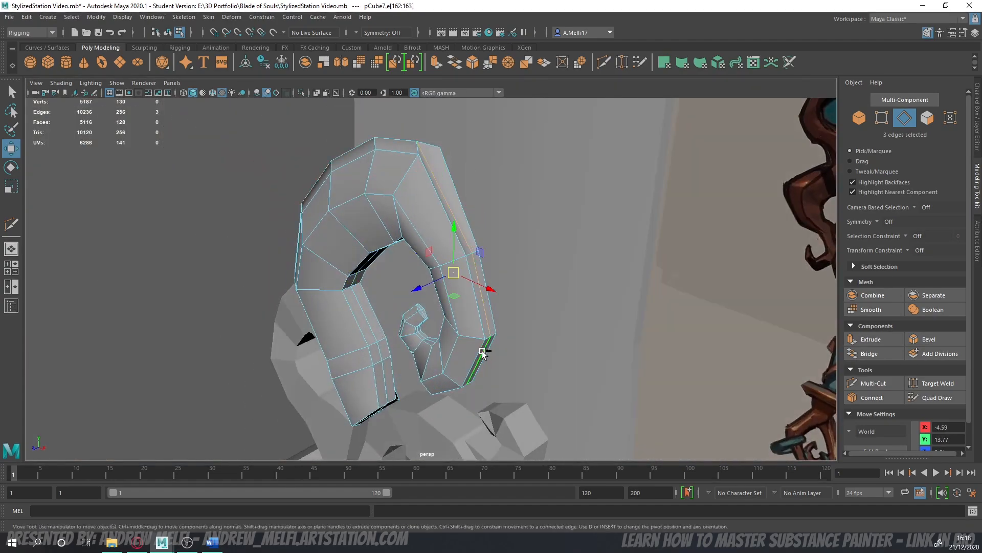
{"action": "scroll", "coordinate": [482, 353], "scroll_direction": "up", "scroll_amount": 5}
{"action": "left_click_drag", "start_coordinate": [422, 322], "coordinate": [533, 323], "text": "alt"}
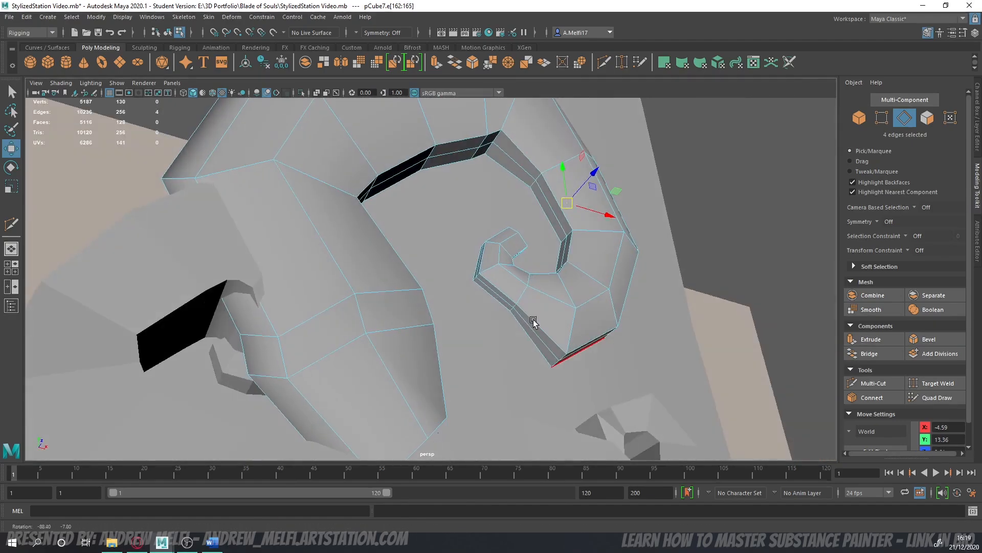
{"action": "key", "text": "space"}
{"action": "key", "text": "space"}
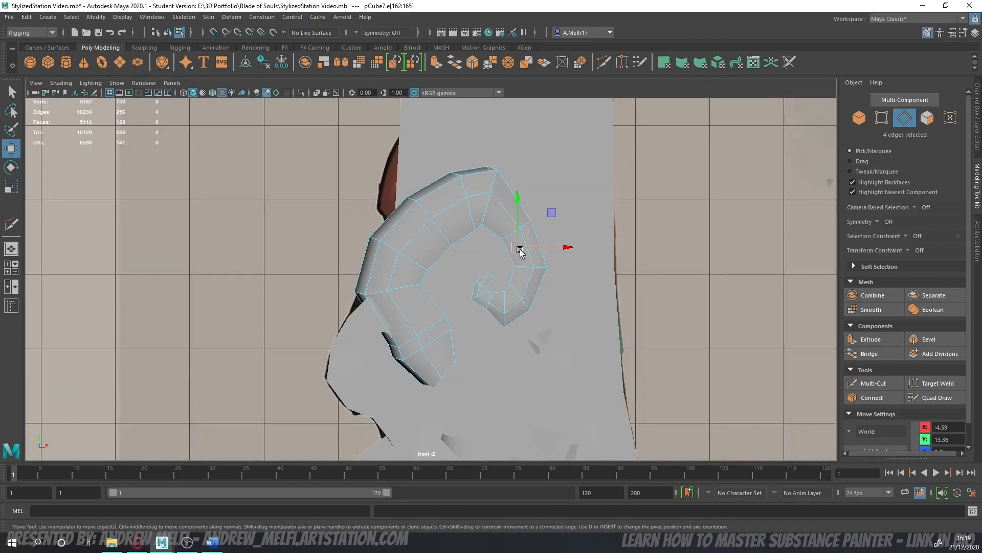
{"action": "left_click_drag", "start_coordinate": [519, 247], "coordinate": [531, 250]}
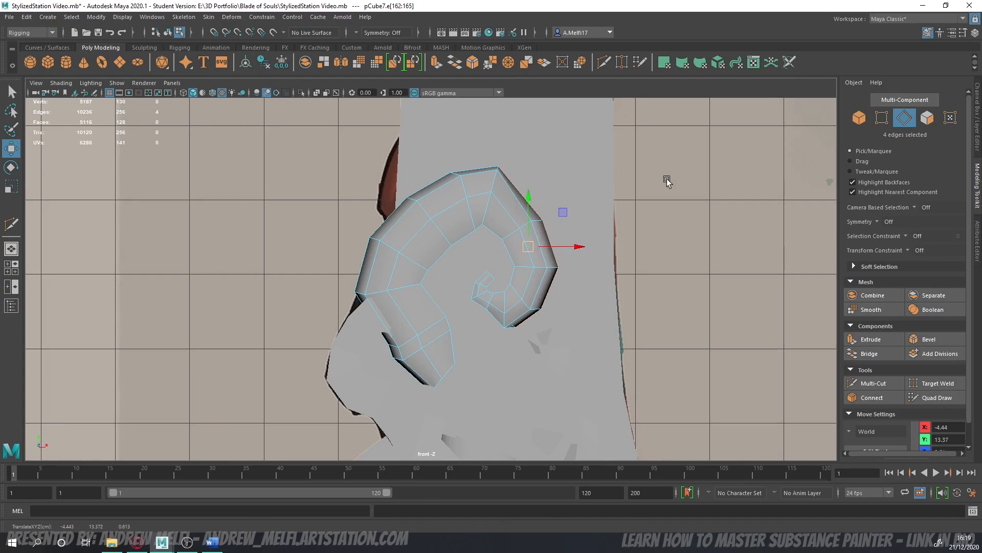
- Move the single vertex at the spiral's peak to about X -4.83, Y 14.48 in the front view
{"action": "key", "text": "F9"}
{"action": "left_click", "coordinate": [509, 167]}
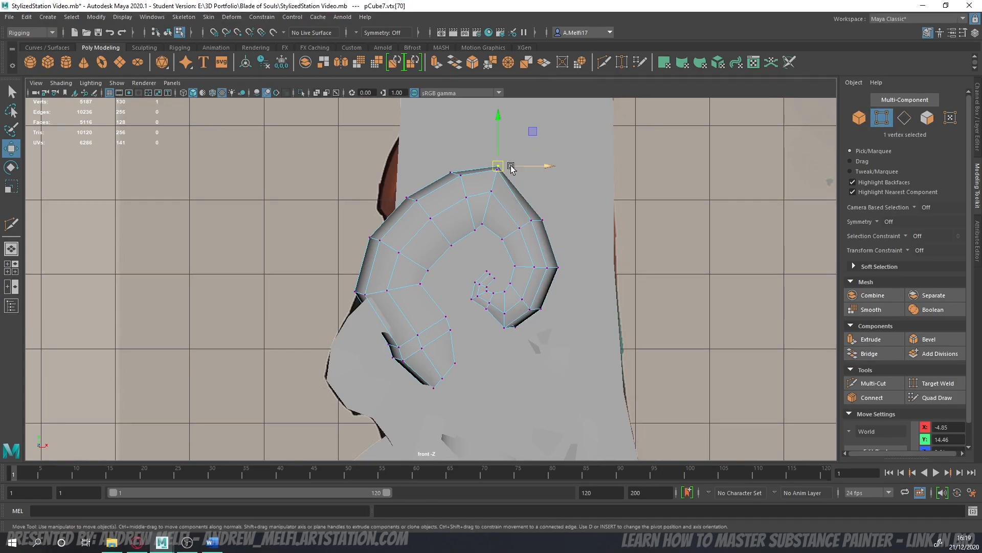
{"action": "left_click_drag", "start_coordinate": [511, 169], "coordinate": [521, 169]}
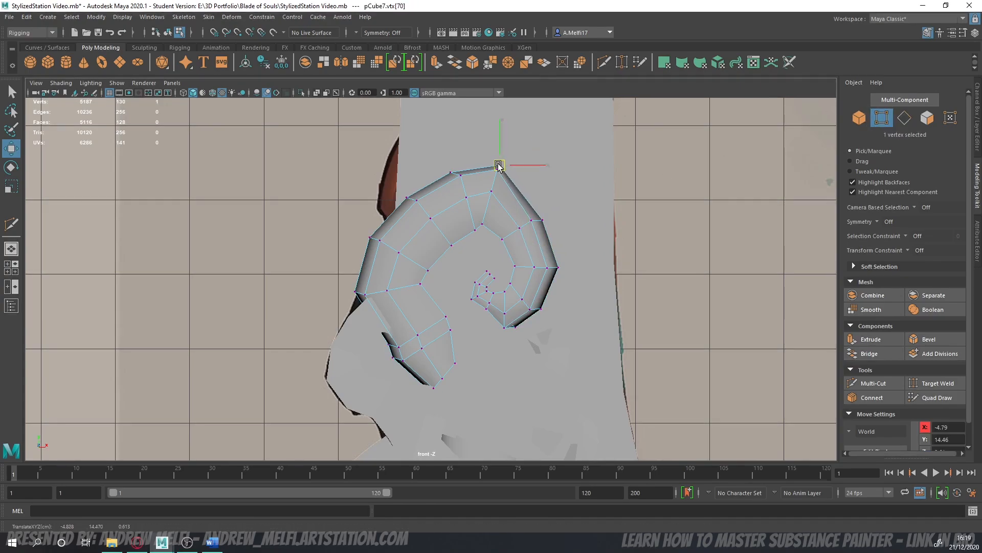
{"action": "key", "text": "space"}
{"action": "key", "text": "space"}
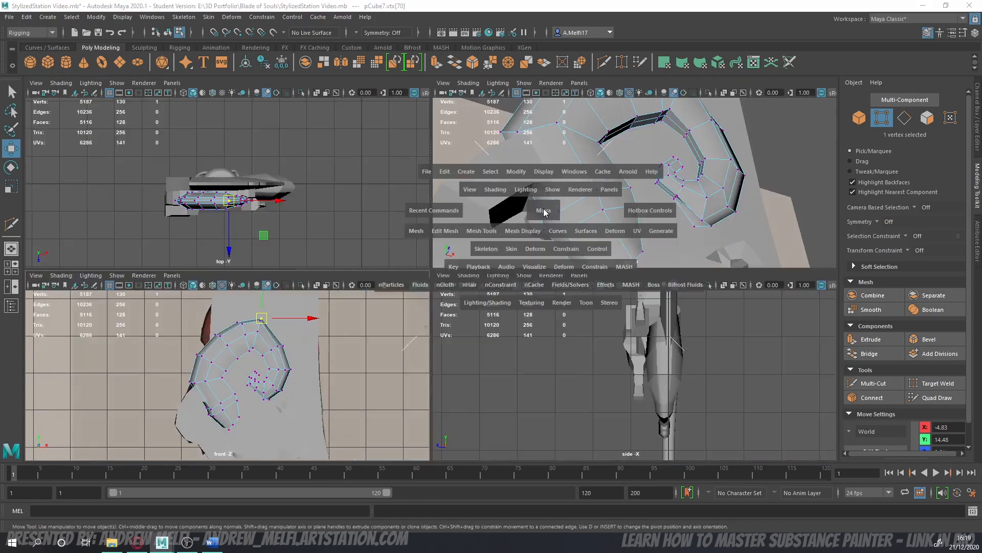
- Select four centre-loop edges around the spiral's inner curl and move them outward in the front view to about X -4.99, Y 12.67
{"action": "left_click", "coordinate": [905, 118]}
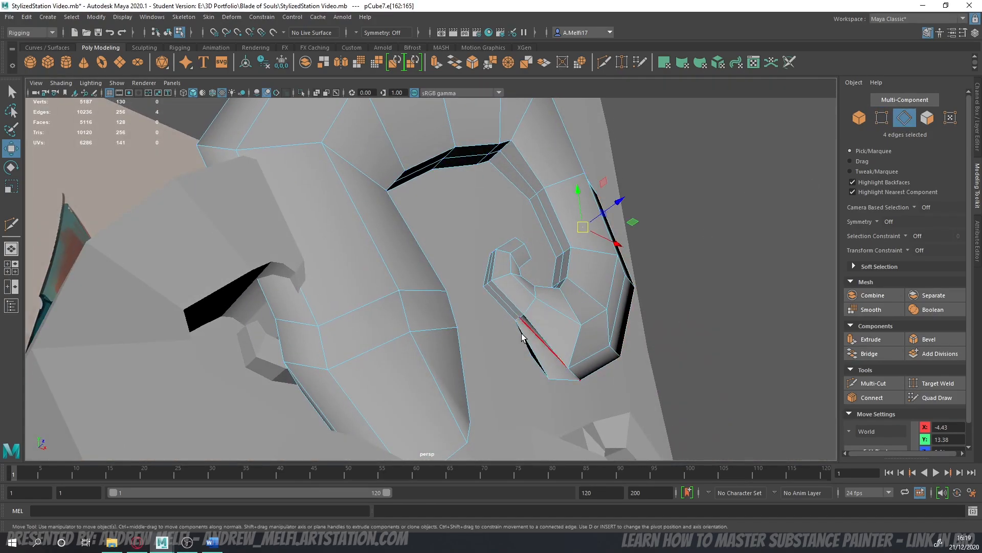
{"action": "left_click", "coordinate": [503, 303]}
{"action": "left_click_drag", "start_coordinate": [495, 286], "coordinate": [518, 271], "text": "alt"}
{"action": "left_click", "coordinate": [495, 283], "text": "shift"}
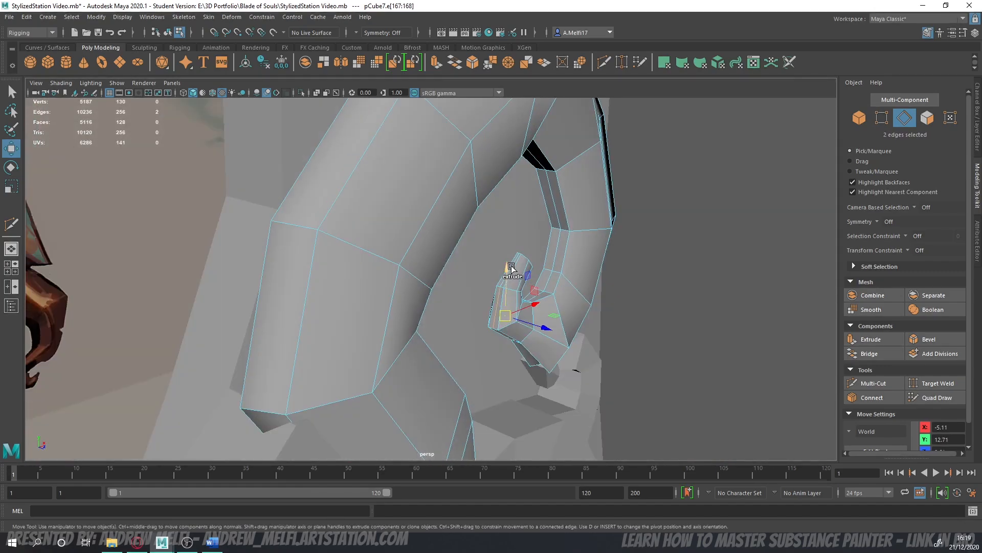
{"action": "left_click", "coordinate": [527, 338], "text": "shift"}
{"action": "left_click_drag", "start_coordinate": [527, 339], "coordinate": [516, 278], "text": "alt"}
{"action": "left_click", "coordinate": [524, 283], "text": "shift"}
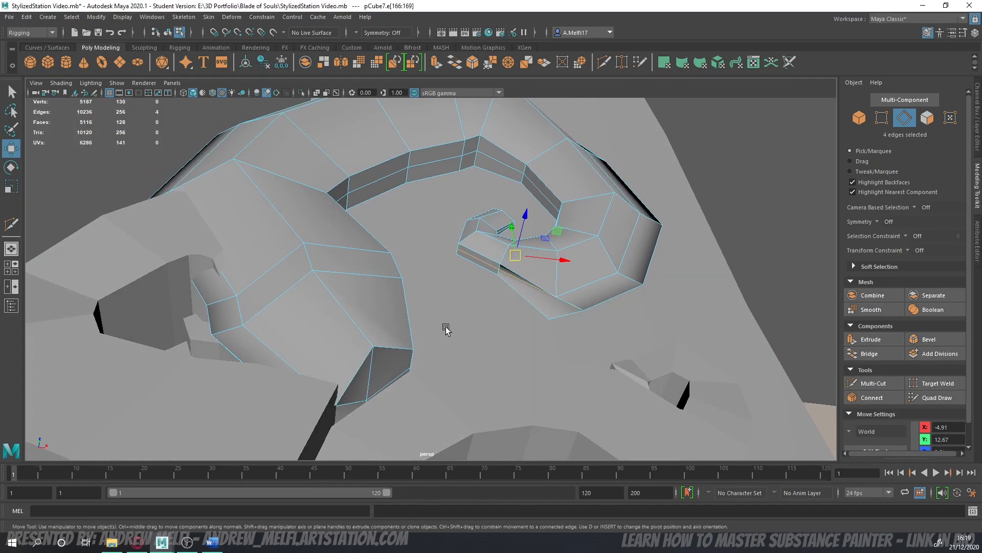
{"action": "key", "text": "space"}
{"action": "key", "text": "space"}
{"action": "key", "text": "space"}
{"action": "key", "text": "space"}
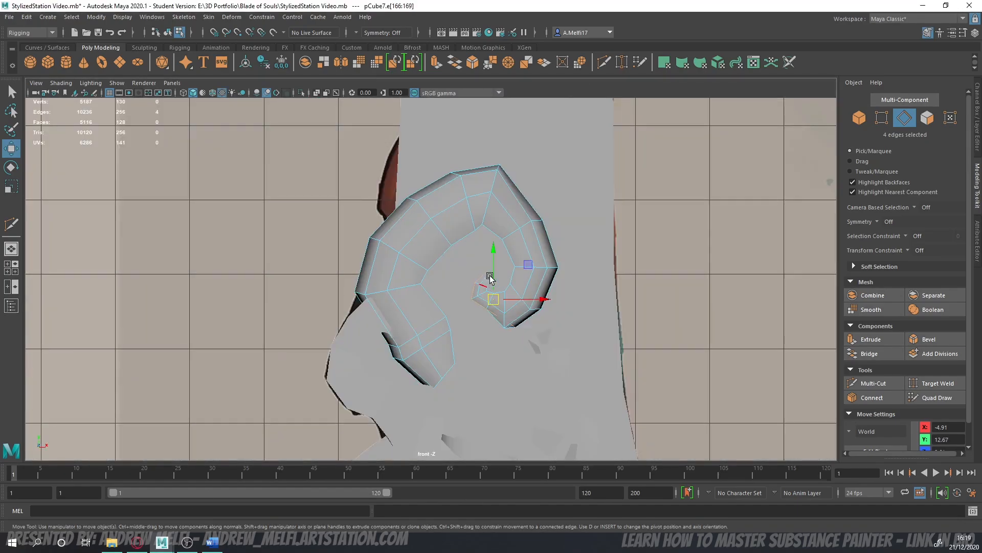
{"action": "left_click_drag", "start_coordinate": [495, 297], "coordinate": [492, 300]}
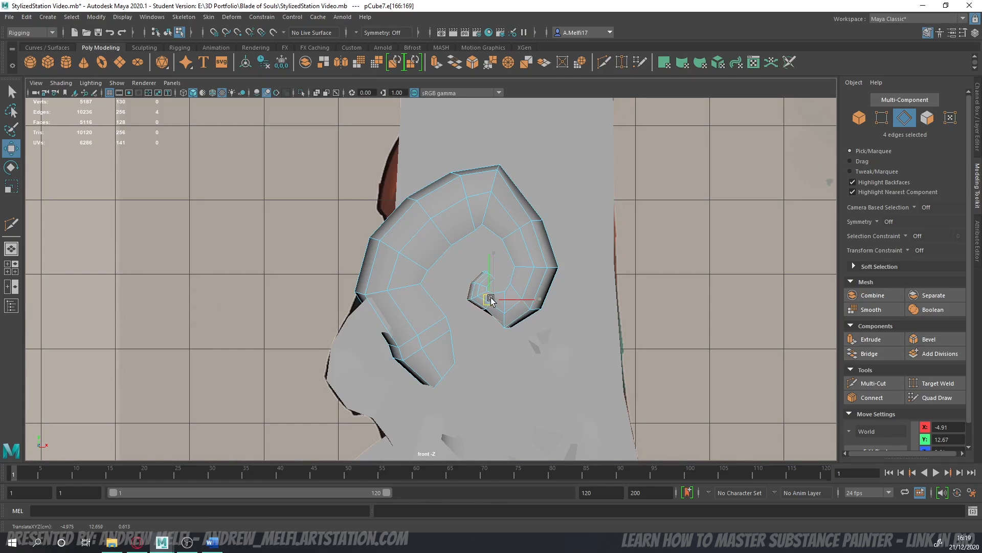
- Move the single vertex at the lowest point of the spiral's rim to about X -4.77, Y 12.23, and return to object selection
{"action": "scroll", "coordinate": [509, 335], "scroll_direction": "up", "scroll_amount": 3}
{"action": "left_click_drag", "start_coordinate": [509, 336], "coordinate": [532, 343], "text": "alt"}
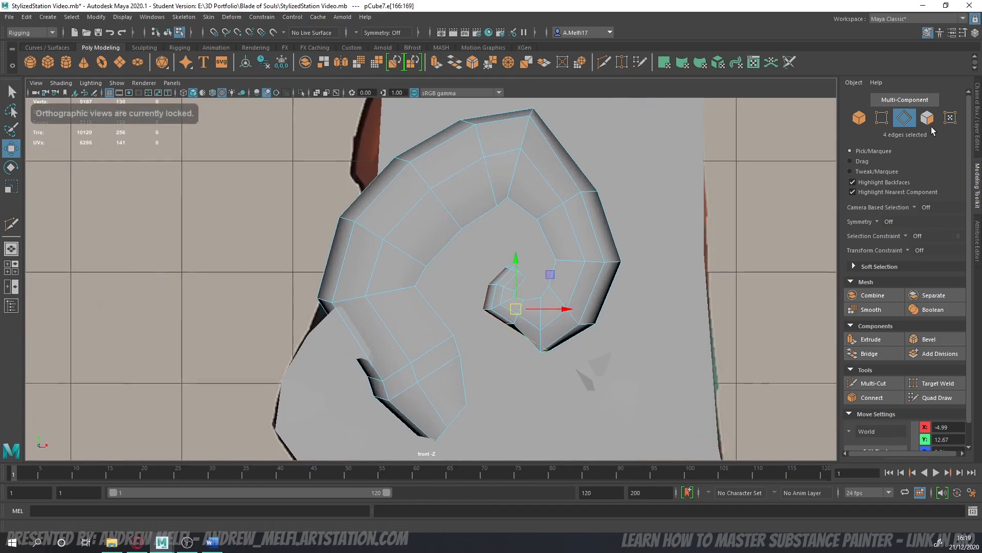
{"action": "left_click", "coordinate": [882, 119]}
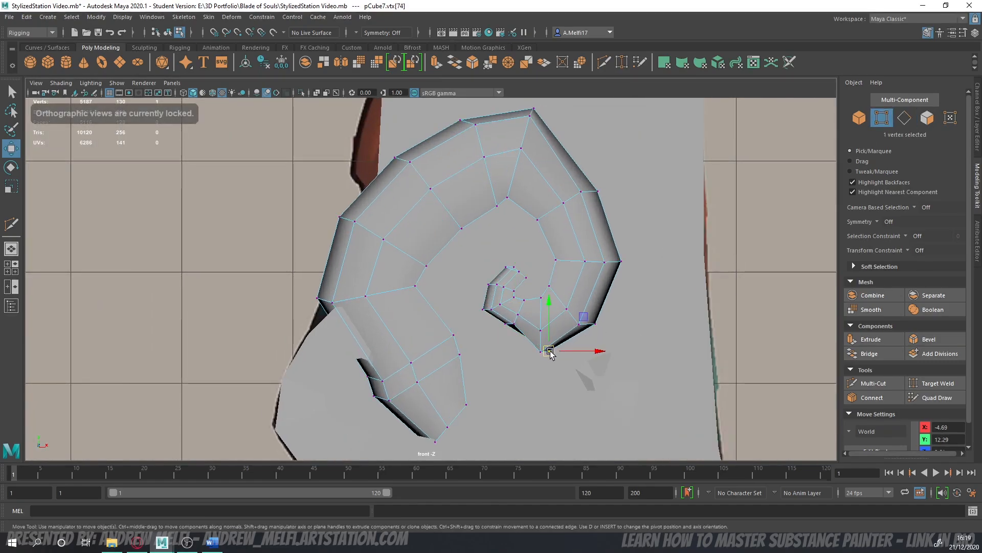
{"action": "left_click_drag", "start_coordinate": [550, 352], "coordinate": [541, 358]}
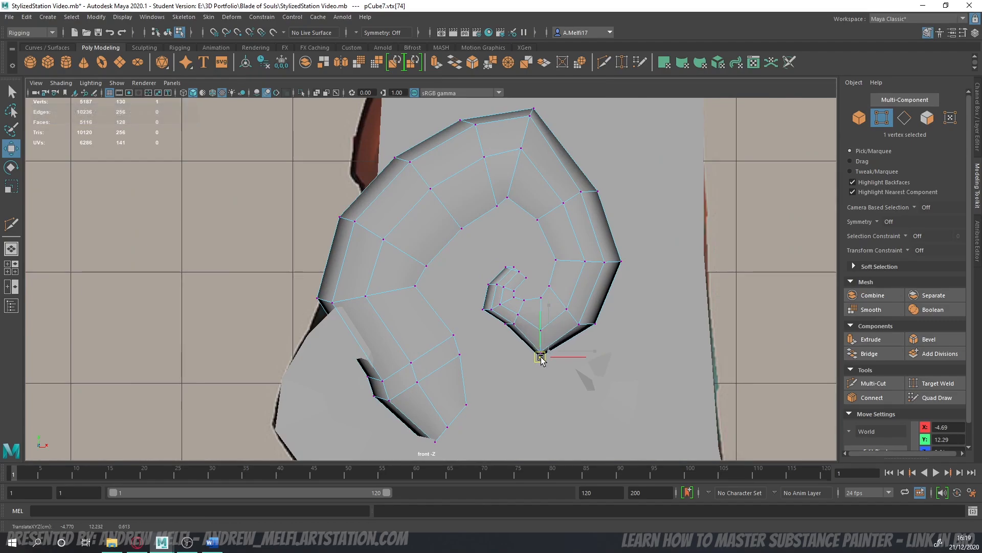
{"action": "left_click", "coordinate": [859, 118]}
- Select four centre-loop edges along the spiral's inner curve and move them inward in the front view to about X -4.89, Y 13.20
{"action": "key", "text": "space"}
{"action": "key", "text": "space"}
{"action": "left_click_drag", "start_coordinate": [571, 221], "coordinate": [678, 184], "text": "alt"}
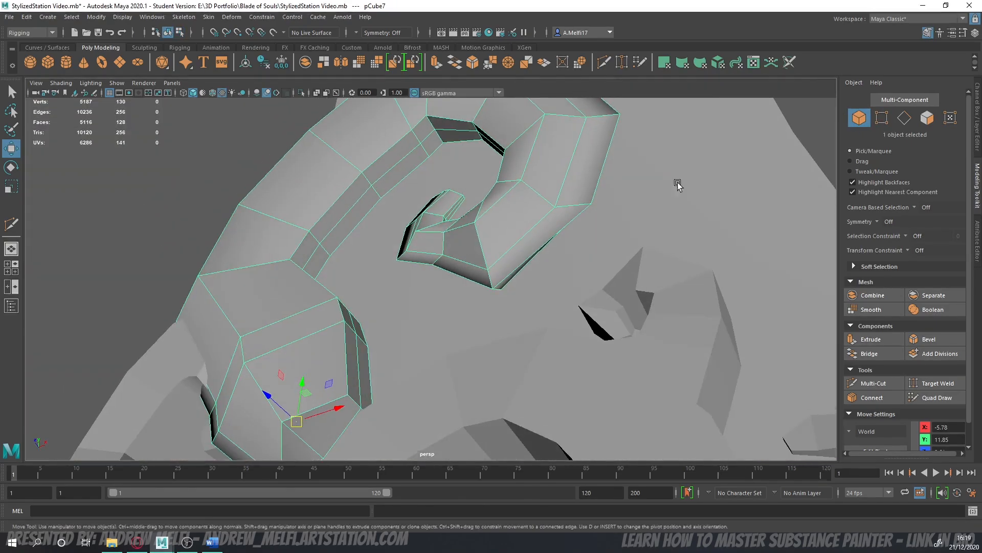
{"action": "left_click", "coordinate": [904, 118]}
{"action": "left_click_drag", "start_coordinate": [606, 225], "coordinate": [553, 198], "text": "alt"}
{"action": "left_click", "coordinate": [524, 178]}
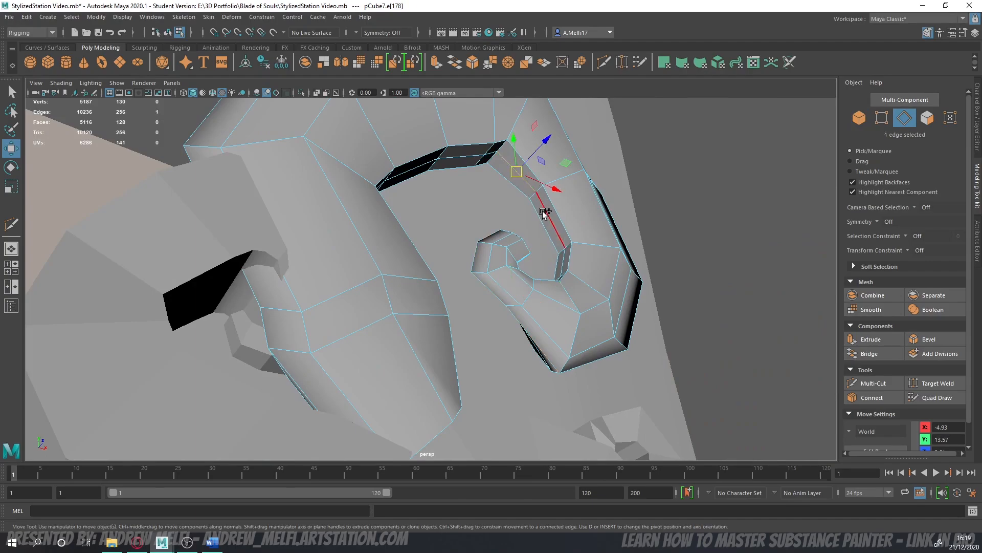
{"action": "left_click", "coordinate": [545, 215], "text": "shift"}
{"action": "left_click_drag", "start_coordinate": [537, 260], "coordinate": [529, 331], "text": "alt"}
{"action": "left_click", "coordinate": [555, 267], "text": "shift"}
{"action": "left_click", "coordinate": [549, 291], "text": "shift"}
{"action": "key", "text": "space"}
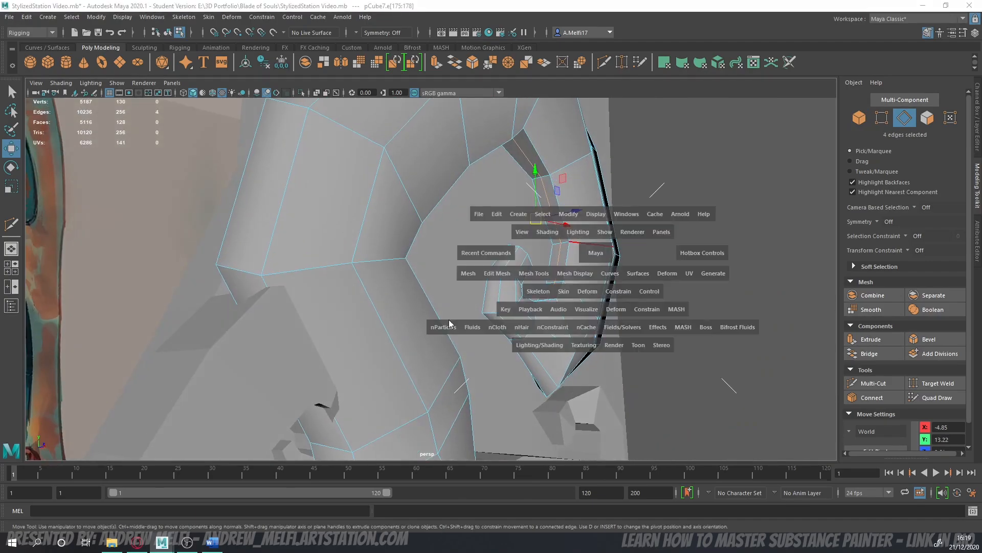
{"action": "key", "text": "space"}
{"action": "left_click_drag", "start_coordinate": [531, 247], "coordinate": [531, 250]}
- Move the centre vertex atop the inner arch to about X -5.08, Y 13.62, and the one beside the curl to about X -4.82, Y 12.78
{"action": "key", "text": "F9"}
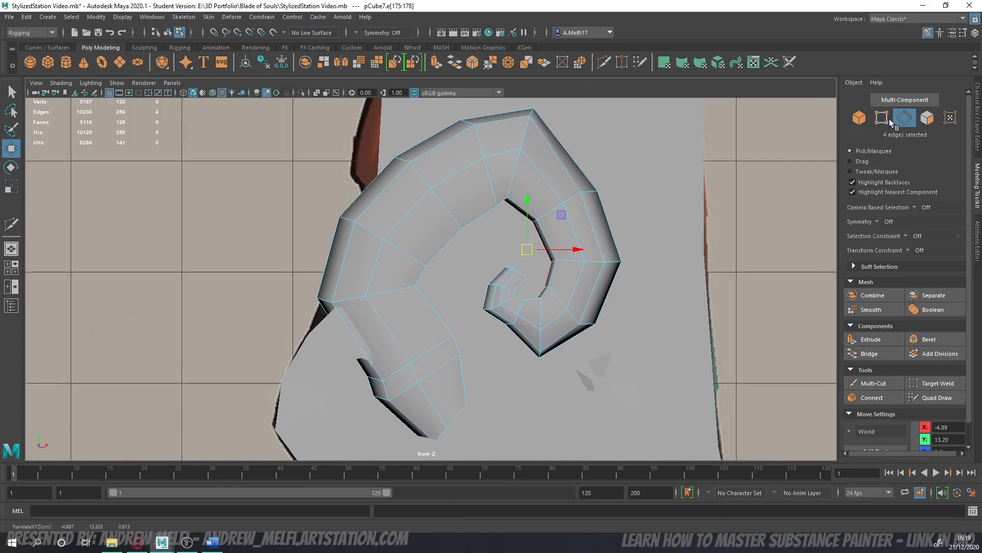
{"action": "scroll", "coordinate": [448, 244], "scroll_direction": "up", "scroll_amount": 3}
{"action": "left_click", "coordinate": [537, 162]}
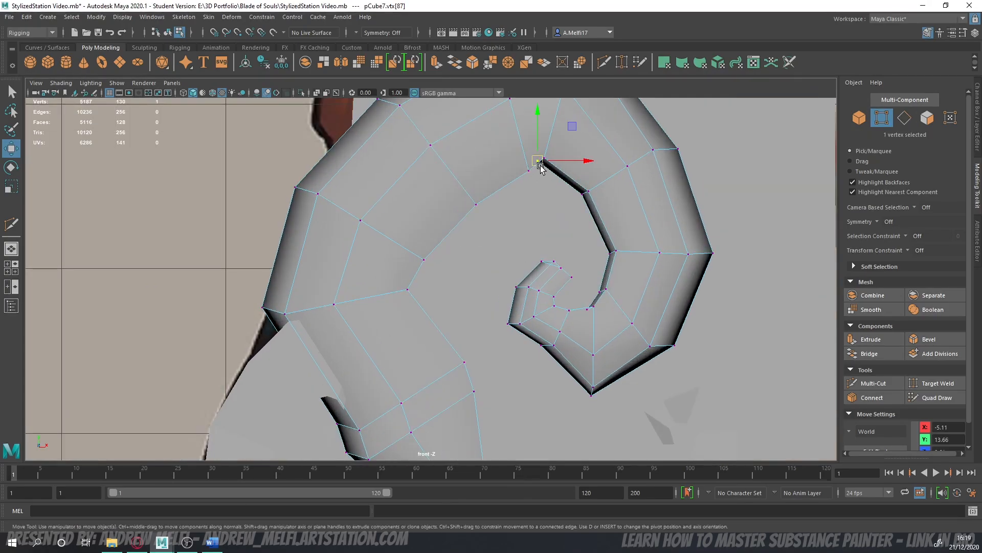
{"action": "left_click", "coordinate": [579, 306]}
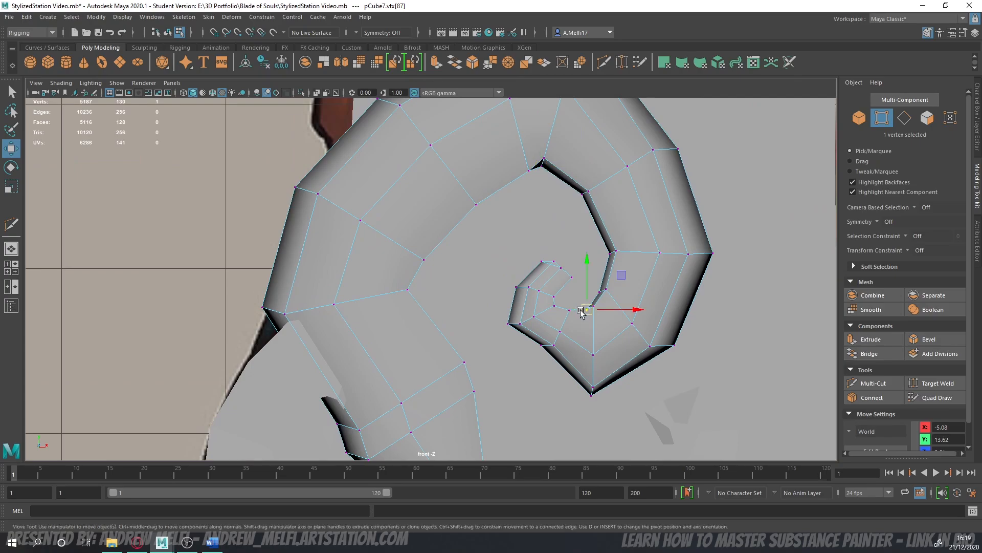
{"action": "left_click_drag", "start_coordinate": [582, 306], "coordinate": [582, 306]}
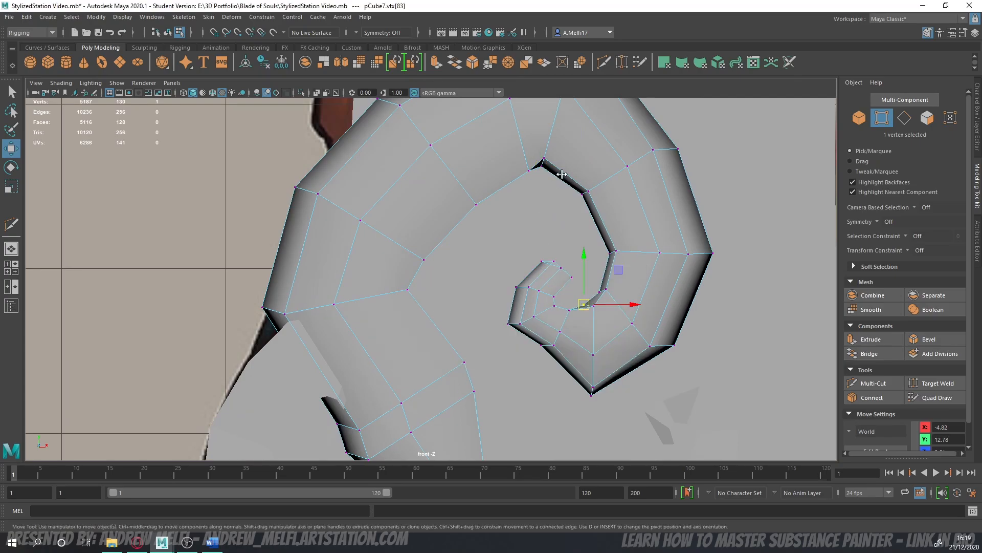
- Select six centre-loop edges along the inner side of the spiral's stem and move them in the front view to about X -5.45, Y 12.67
{"action": "key", "text": "space"}
{"action": "key", "text": "space"}
{"action": "left_click_drag", "start_coordinate": [529, 224], "coordinate": [468, 212], "text": "alt"}
{"action": "key", "text": "ctrl+F10"}
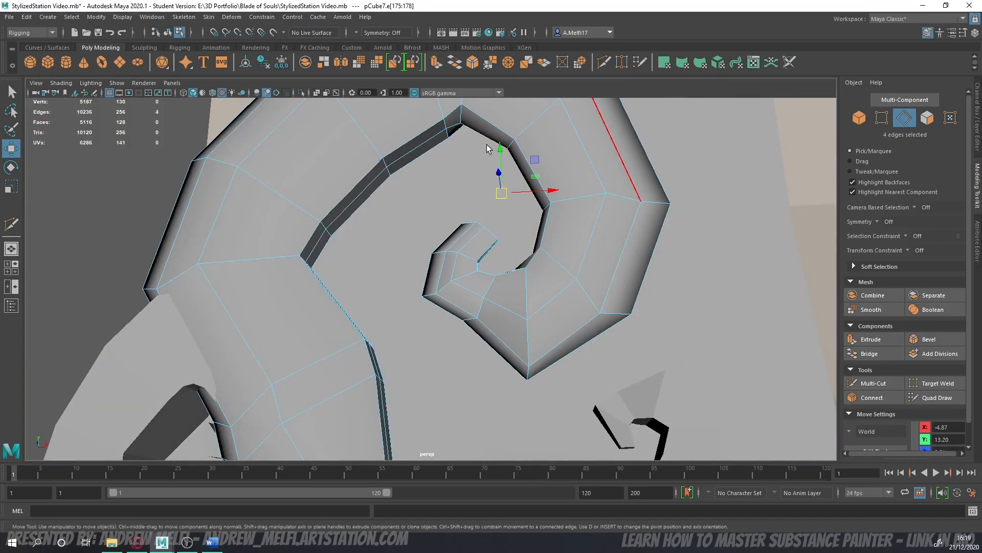
{"action": "left_click", "coordinate": [369, 188]}
{"action": "left_click_drag", "start_coordinate": [368, 188], "coordinate": [301, 271], "text": "alt"}
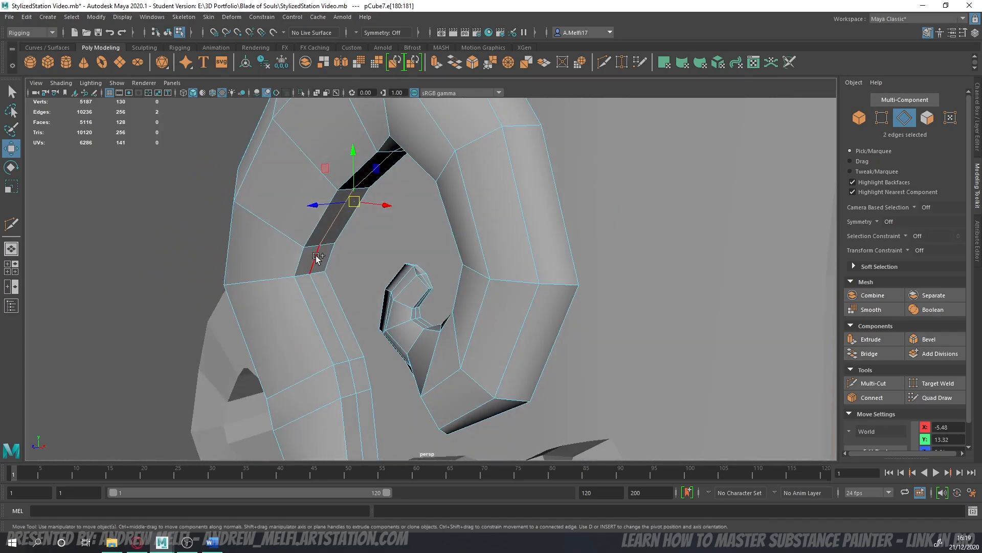
{"action": "left_click", "coordinate": [317, 257], "text": "shift"}
{"action": "left_click", "coordinate": [350, 384], "text": "shift"}
{"action": "key", "text": "space"}
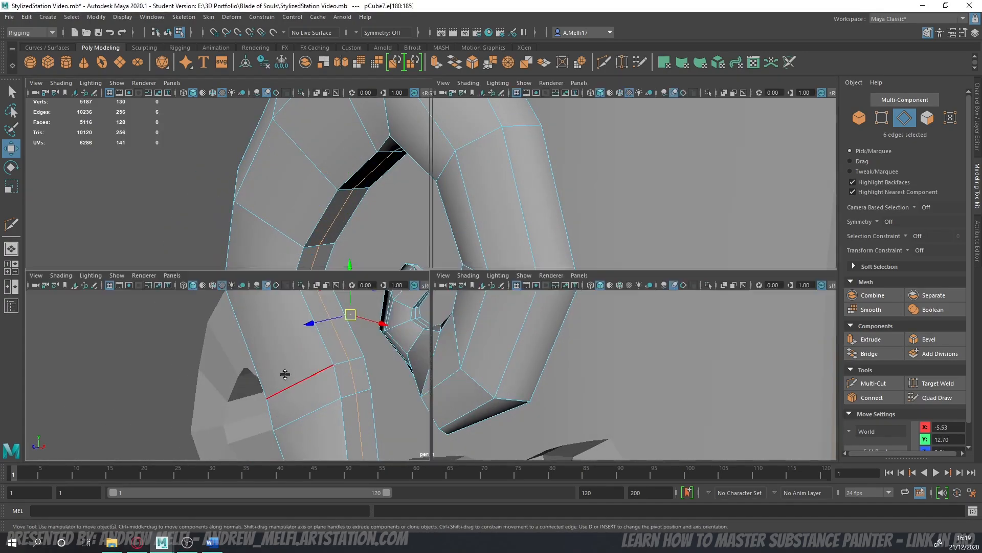
{"action": "key", "text": "space"}
{"action": "left_click_drag", "start_coordinate": [467, 318], "coordinate": [478, 323]}
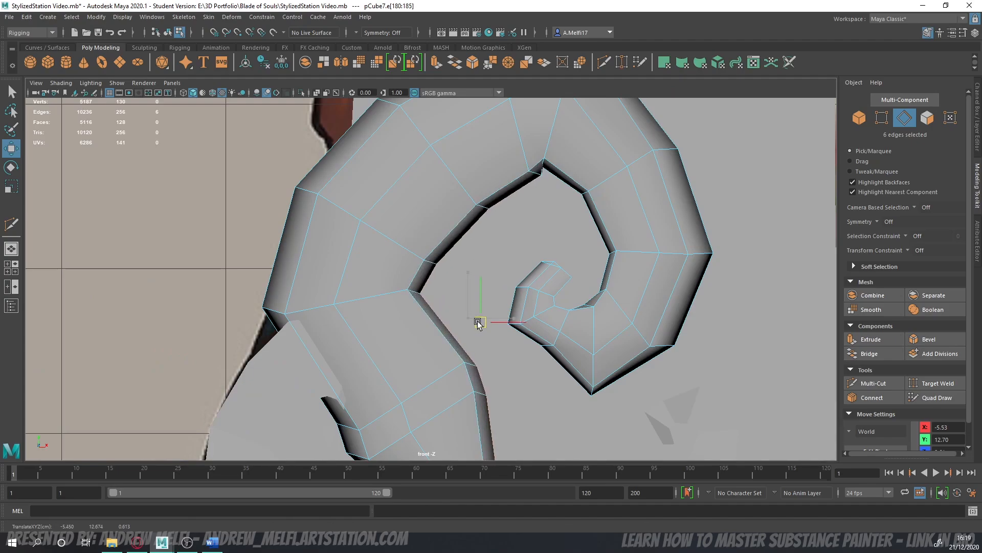
{"action": "middle_click_drag", "start_coordinate": [466, 275], "coordinate": [440, 244], "text": "alt"}
- Move the centre vertex at the inner arch's peak to about X -5.05, Y 13.60, and return to object selection
{"action": "left_click", "coordinate": [883, 120]}
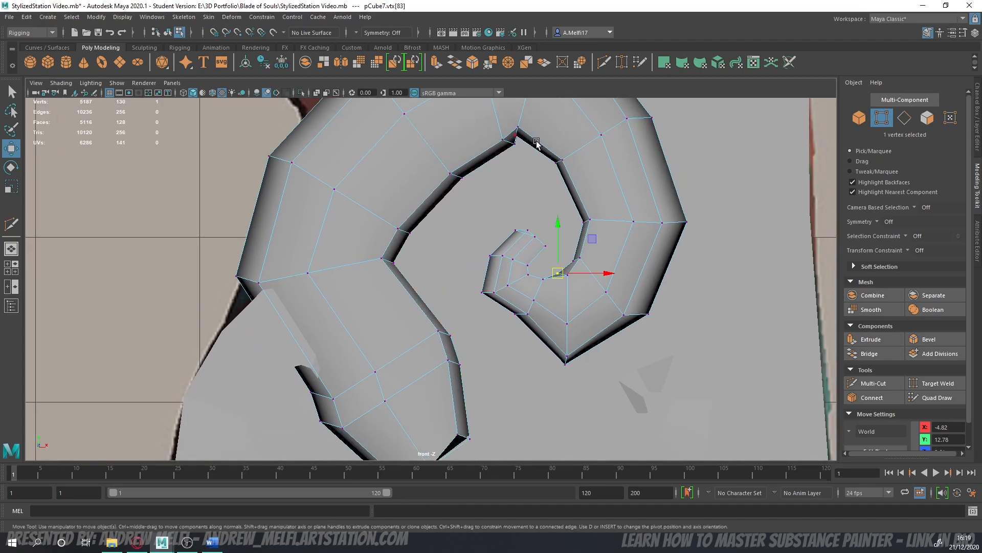
{"action": "left_click_drag", "start_coordinate": [518, 147], "coordinate": [524, 139]}
{"action": "left_click", "coordinate": [517, 136]}
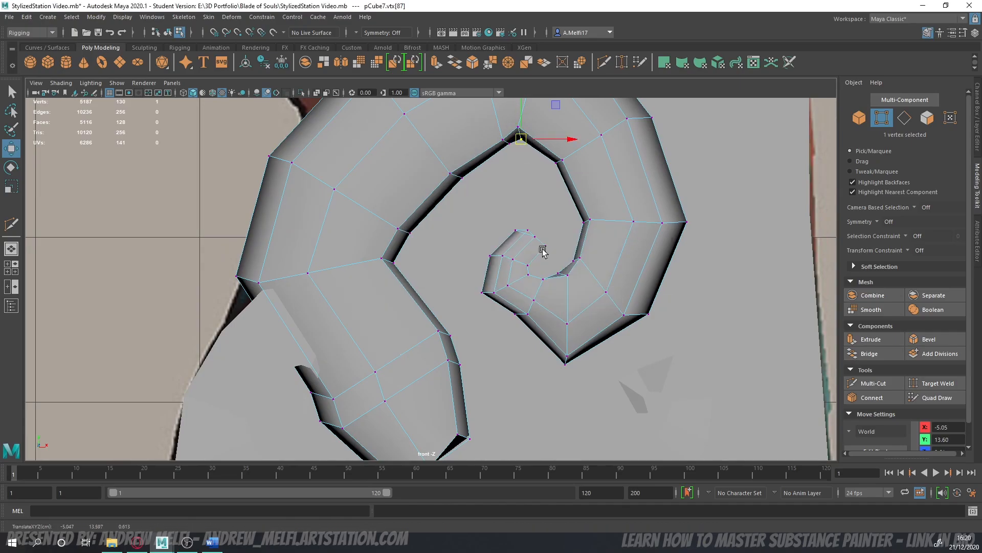
{"action": "key", "text": "space"}
{"action": "key", "text": "space"}
{"action": "left_click_drag", "start_coordinate": [491, 266], "coordinate": [627, 266], "text": "alt"}
{"action": "scroll", "coordinate": [610, 290], "scroll_direction": "down", "scroll_amount": 3}
{"action": "left_click", "coordinate": [859, 121]}
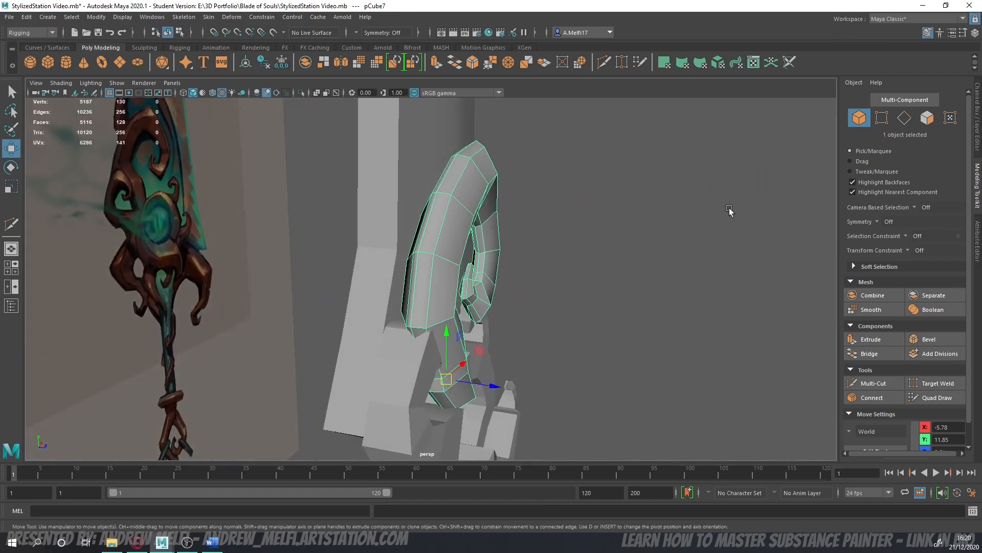
- Select the edge loop running along the spiral's front and back faces and nudge its depth along Z
{"action": "key", "text": "F10"}
{"action": "key", "text": "f"}
{"action": "double_click", "coordinate": [452, 218]}
{"action": "left_click_drag", "start_coordinate": [588, 241], "coordinate": [664, 248], "text": "alt"}
{"action": "left_click_drag", "start_coordinate": [517, 282], "coordinate": [515, 280]}
{"action": "left_click_drag", "start_coordinate": [583, 264], "coordinate": [487, 198], "text": "alt"}
{"action": "left_click_drag", "start_coordinate": [631, 236], "coordinate": [434, 271], "text": "alt"}
{"action": "left_click", "coordinate": [631, 259]}
{"action": "double_click", "coordinate": [400, 366]}
{"action": "left_click_drag", "start_coordinate": [399, 365], "coordinate": [414, 389], "text": "alt"}
{"action": "middle_click_drag", "start_coordinate": [414, 389], "coordinate": [442, 366], "text": "alt"}
{"action": "left_click_drag", "start_coordinate": [424, 369], "coordinate": [573, 389], "text": "alt"}
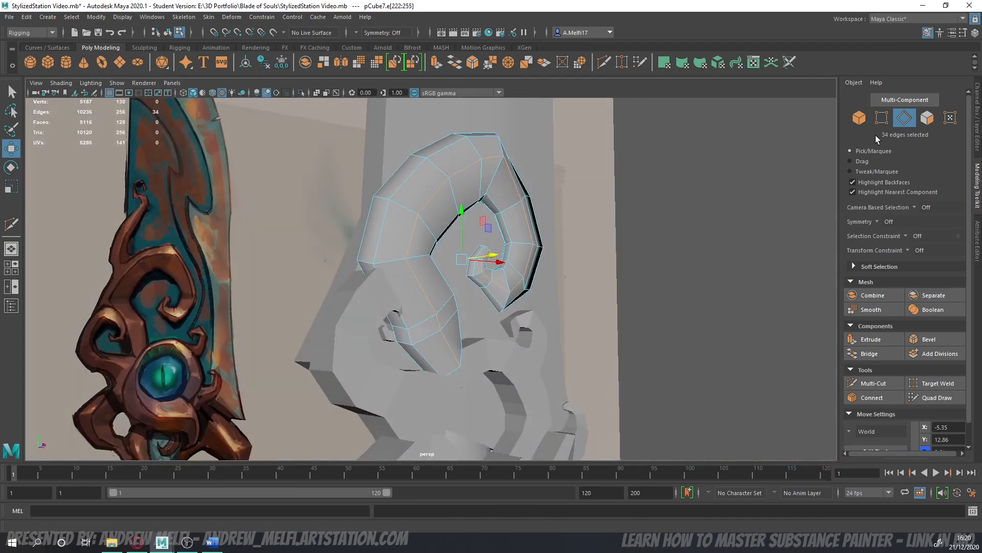
- Isolate the spiral ornament in the perspective view and switch to face selection
{"action": "left_click", "coordinate": [860, 119]}
{"action": "key", "text": "ctrl+1"}
{"action": "left_click_drag", "start_coordinate": [509, 327], "coordinate": [458, 288], "text": "alt"}
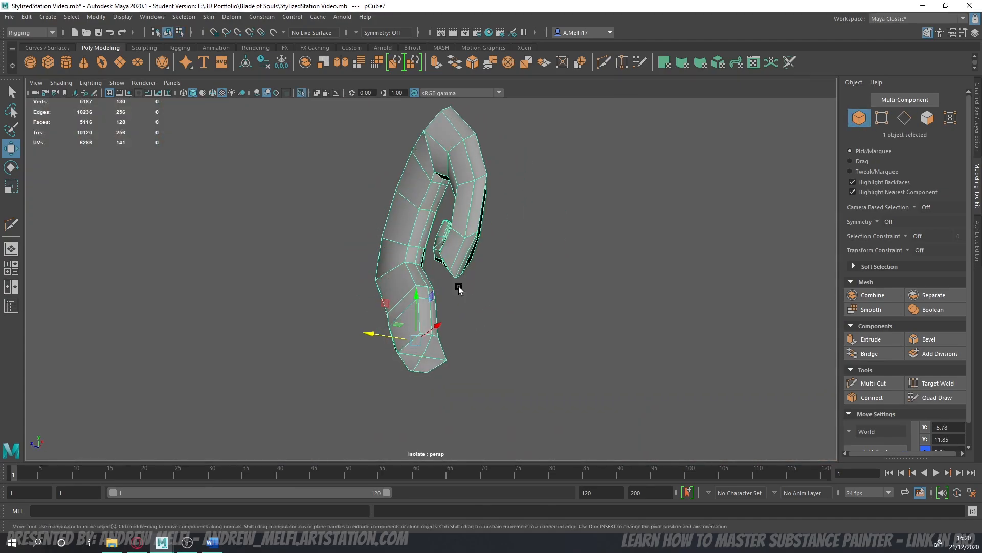
{"action": "left_click", "coordinate": [926, 120]}
{"action": "left_click", "coordinate": [909, 121]}
{"action": "left_click_drag", "start_coordinate": [522, 329], "coordinate": [481, 334], "text": "alt"}
{"action": "left_click", "coordinate": [420, 342]}
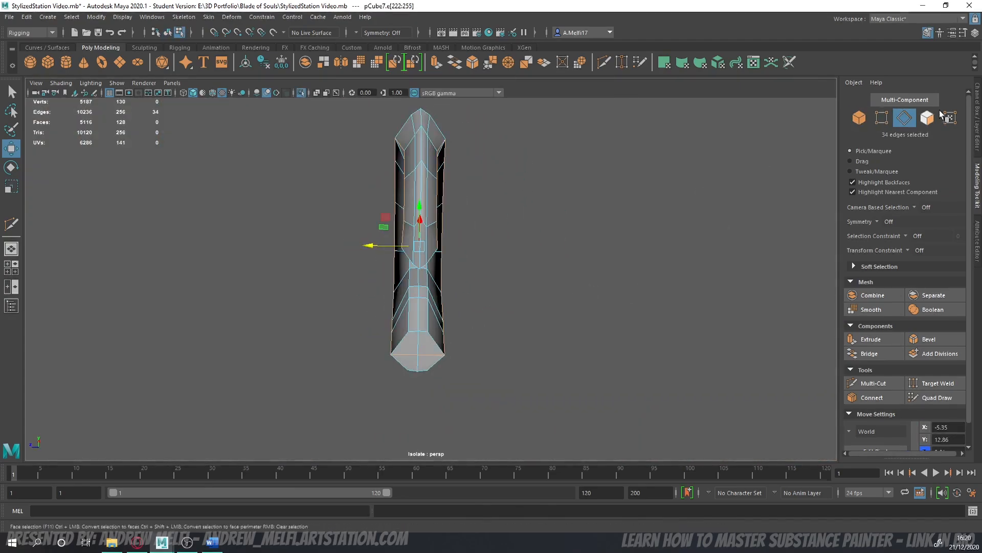
{"action": "left_click", "coordinate": [927, 118]}
- Isolate the spiral ornament in the side view and enable face selection there
{"action": "key", "text": "space"}
{"action": "key", "text": "space"}
{"action": "scroll", "coordinate": [590, 373], "scroll_direction": "down", "scroll_amount": 2}
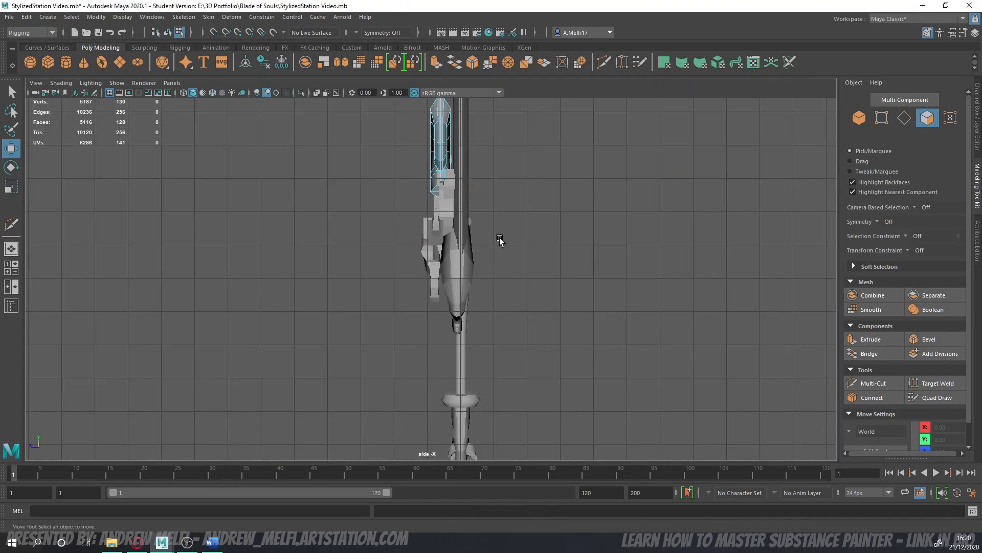
{"action": "middle_click_drag", "start_coordinate": [500, 241], "coordinate": [512, 382], "text": "alt"}
{"action": "scroll", "coordinate": [512, 381], "scroll_direction": "up", "scroll_amount": 3}
{"action": "key", "text": "ctrl+1"}
{"action": "key", "text": "ctrl+1"}
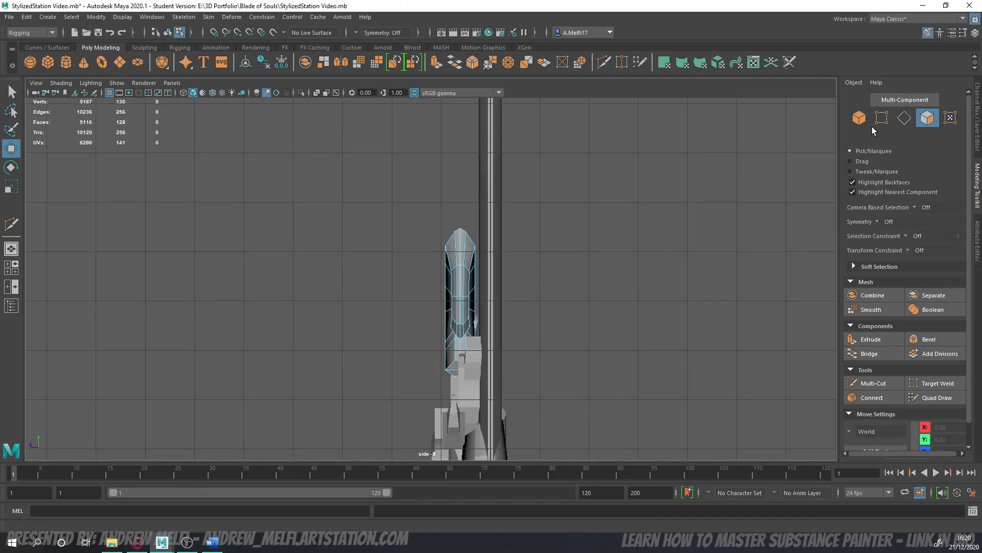
{"action": "left_click", "coordinate": [860, 117]}
{"action": "key", "text": "ctrl+1"}
{"action": "left_click", "coordinate": [924, 123]}
{"action": "scroll", "coordinate": [579, 340], "scroll_direction": "up", "scroll_amount": 4}
{"action": "middle_click_drag", "start_coordinate": [566, 293], "coordinate": [521, 239], "text": "alt"}
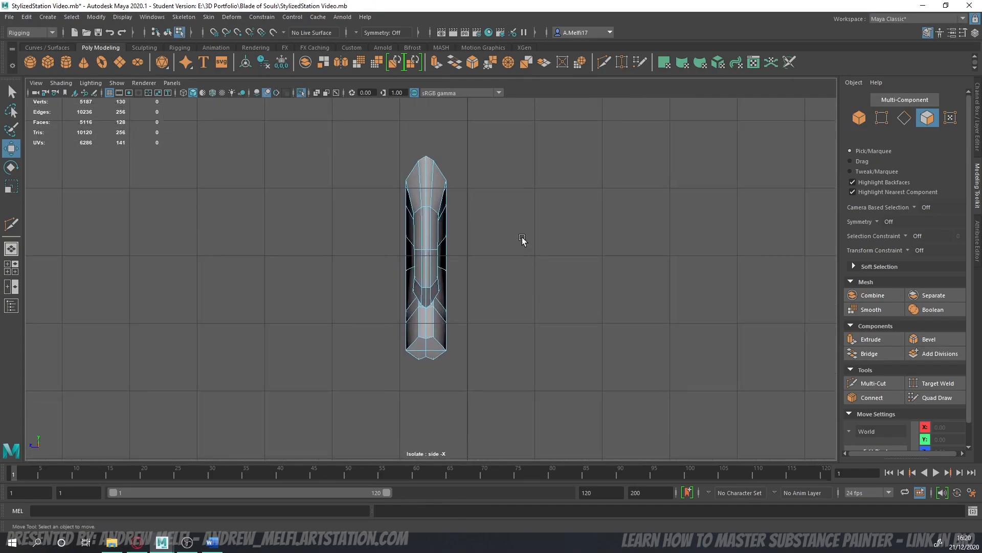
- Select all faces on the half of the spiral nearer the blade in the side view and delete them
{"action": "left_click_drag", "start_coordinate": [451, 315], "coordinate": [430, 395]}
{"action": "scroll", "coordinate": [459, 335], "scroll_direction": "down", "scroll_amount": 2}
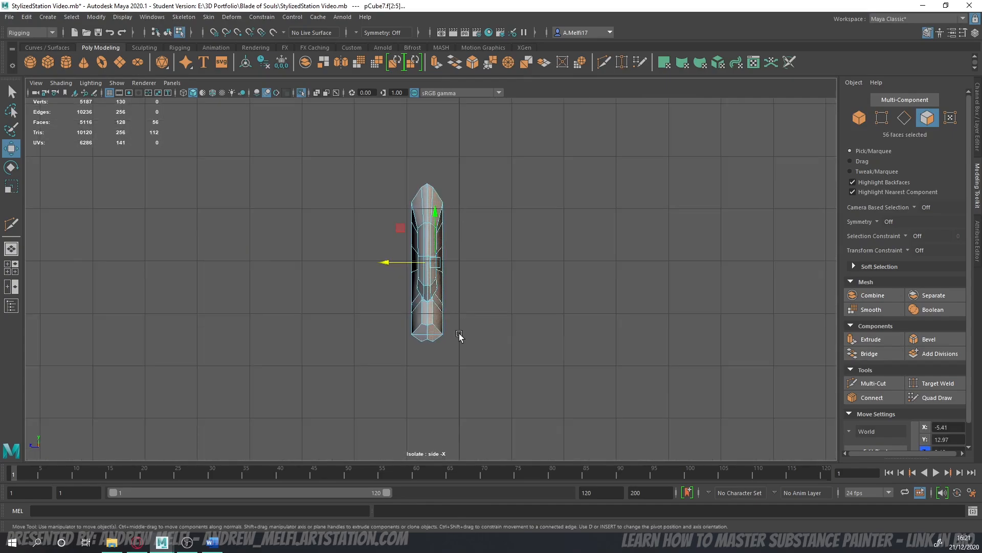
{"action": "left_click", "coordinate": [459, 336]}
- Select the eight leftover faces around the spiral's inner curl that belong to the removed half and delete them
{"action": "key", "text": "space"}
{"action": "key", "text": "space"}
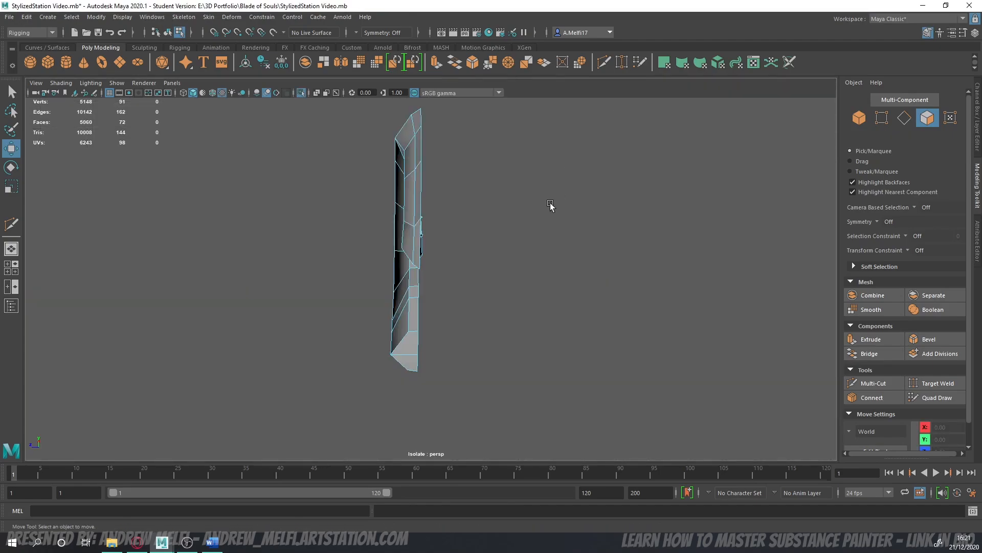
{"action": "left_click_drag", "start_coordinate": [551, 207], "coordinate": [499, 230], "text": "alt"}
{"action": "scroll", "coordinate": [499, 230], "scroll_direction": "up", "scroll_amount": 4}
{"action": "scroll", "coordinate": [557, 251], "scroll_direction": "up", "scroll_amount": 4}
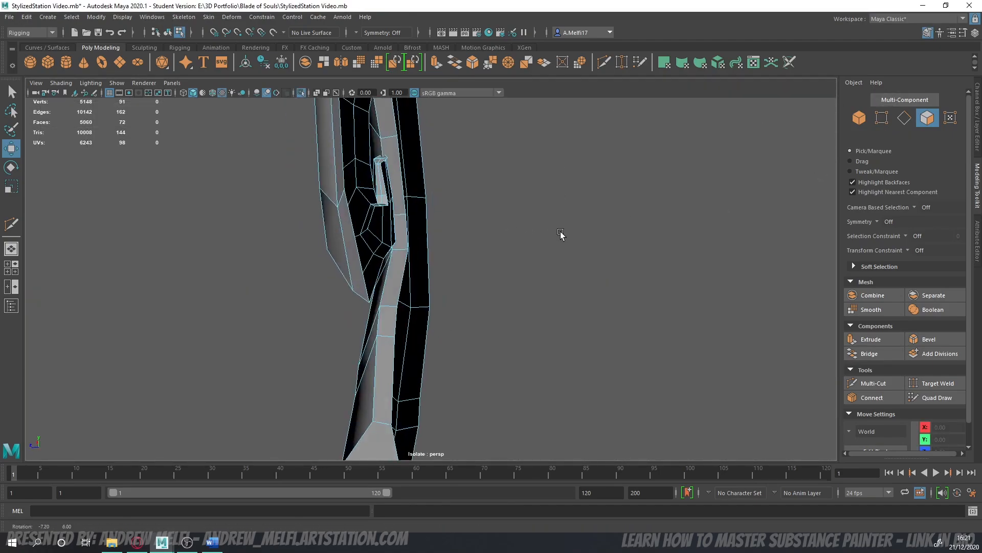
{"action": "left_click_drag", "start_coordinate": [557, 251], "coordinate": [339, 286], "text": "alt"}
{"action": "left_click", "coordinate": [347, 423]}
{"action": "left_click", "coordinate": [351, 398], "text": "shift"}
{"action": "left_click_drag", "start_coordinate": [352, 398], "coordinate": [360, 331], "text": "alt"}
{"action": "left_click", "coordinate": [349, 249], "text": "shift"}
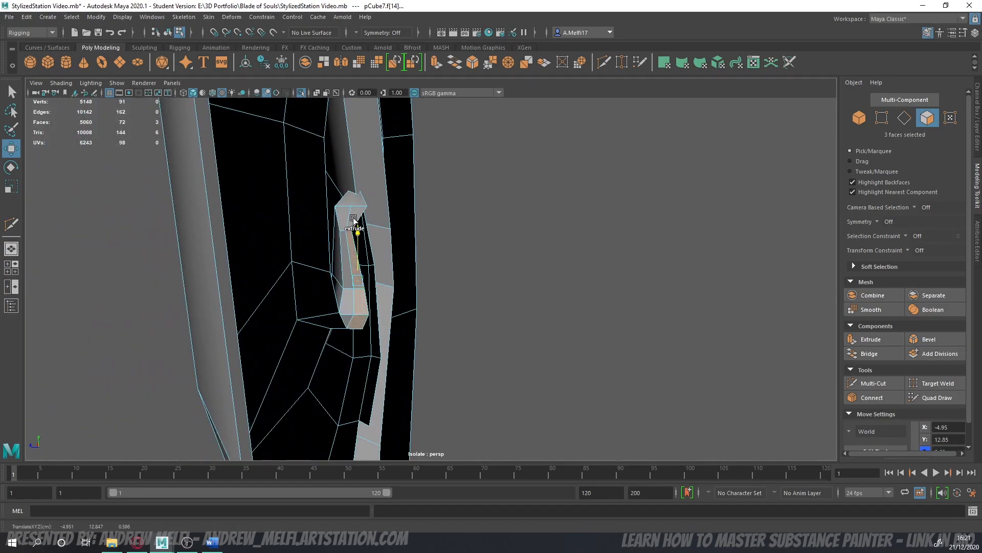
{"action": "left_click", "coordinate": [357, 217], "text": "shift"}
{"action": "left_click_drag", "start_coordinate": [356, 218], "coordinate": [346, 309], "text": "alt"}
{"action": "left_click", "coordinate": [355, 389], "text": "shift"}
{"action": "left_click_drag", "start_coordinate": [402, 378], "coordinate": [227, 355], "text": "alt"}
{"action": "left_click", "coordinate": [377, 329], "text": "shift"}
{"action": "left_click", "coordinate": [382, 287], "text": "shift"}
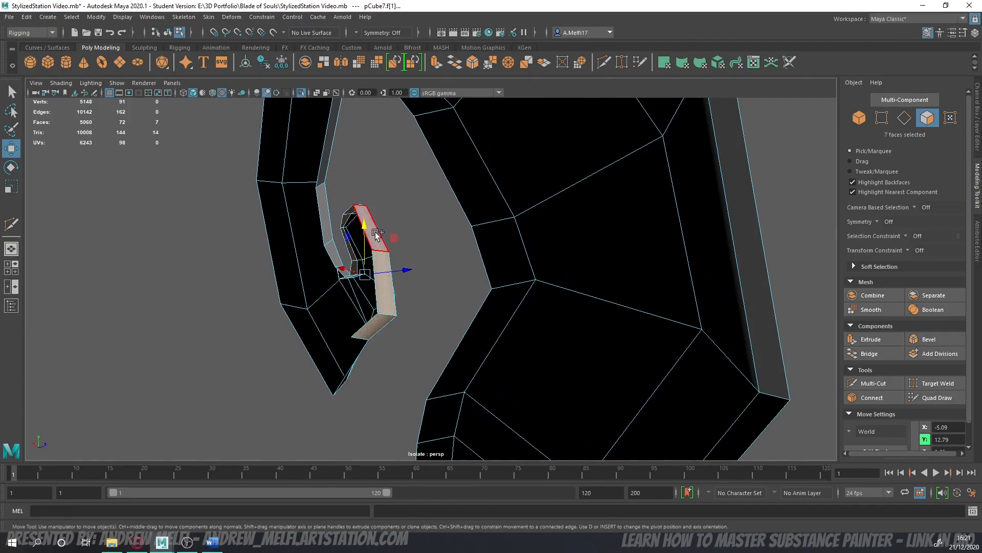
{"action": "left_click", "coordinate": [378, 237], "text": "shift"}
{"action": "key", "text": "Delete"}
- Check the open side of the halved spiral for leftover faces and return to whole-object selection
{"action": "left_click_drag", "start_coordinate": [377, 237], "coordinate": [445, 291], "text": "alt"}
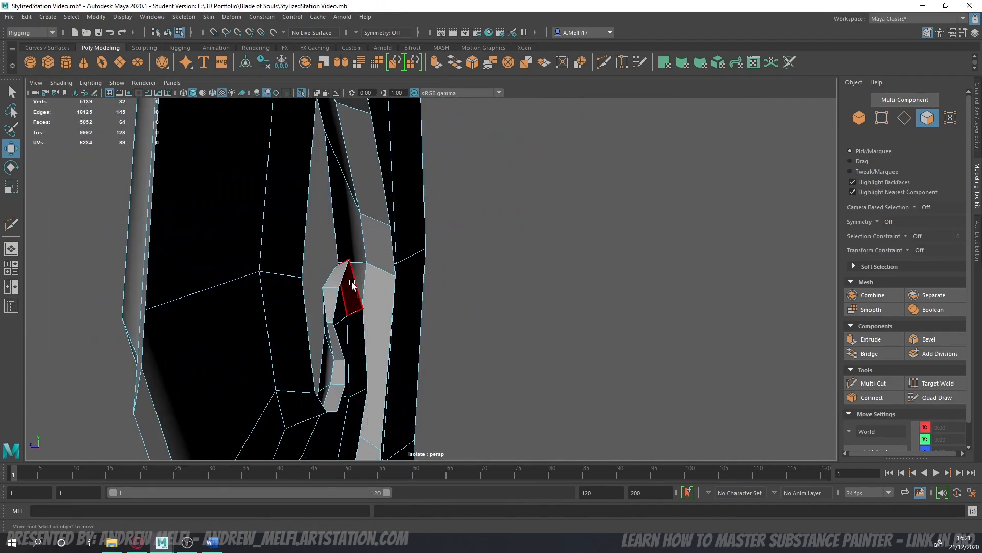
{"action": "left_click_drag", "start_coordinate": [353, 284], "coordinate": [512, 246], "text": "alt"}
{"action": "left_click", "coordinate": [859, 120]}
{"action": "scroll", "coordinate": [599, 271], "scroll_direction": "down", "scroll_amount": 3}
{"action": "left_click_drag", "start_coordinate": [600, 270], "coordinate": [527, 244], "text": "alt"}
{"action": "scroll", "coordinate": [599, 266], "scroll_direction": "down", "scroll_amount": 1}
{"action": "scroll", "coordinate": [590, 271], "scroll_direction": "down", "scroll_amount": 1}
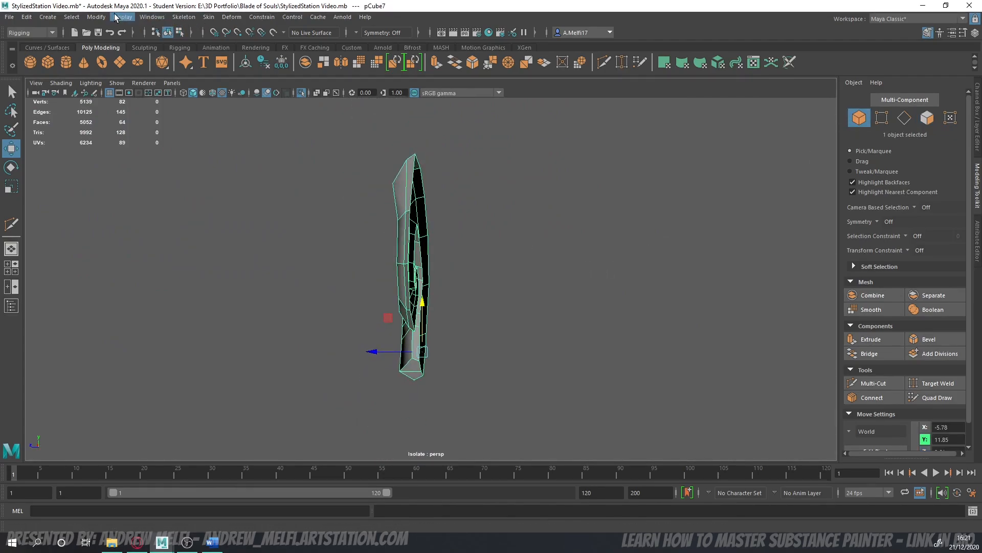
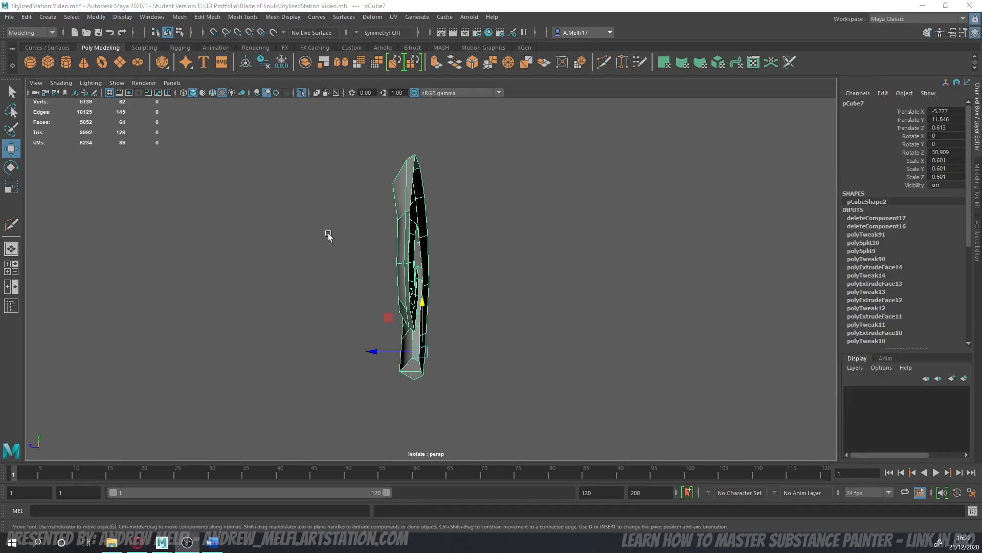
- Mirror the halved spiral across the world Z axis with merged borders and an offset of 0.6
{"action": "left_click", "coordinate": [179, 17]}
{"action": "left_click", "coordinate": [210, 174]}
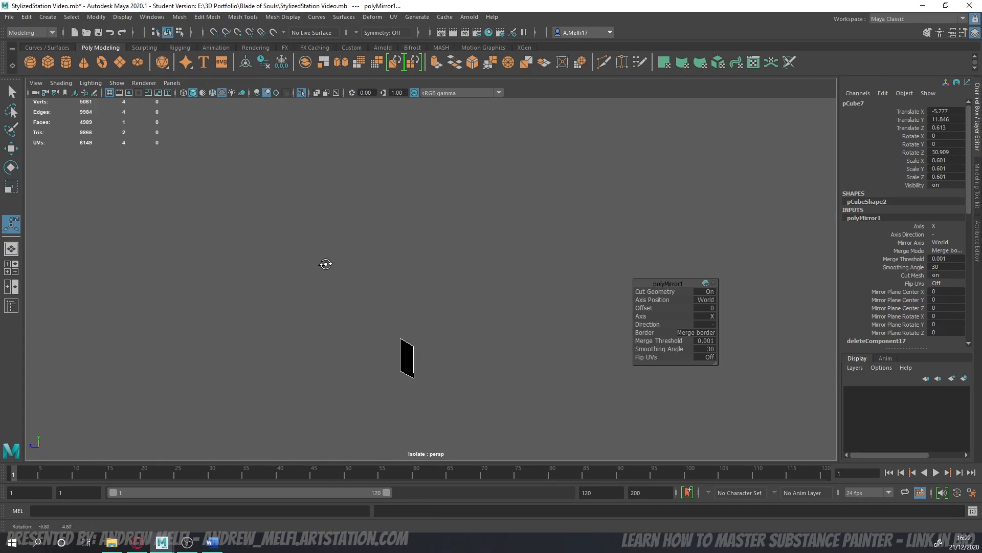
{"action": "scroll", "coordinate": [529, 318], "scroll_direction": "down", "scroll_amount": 2}
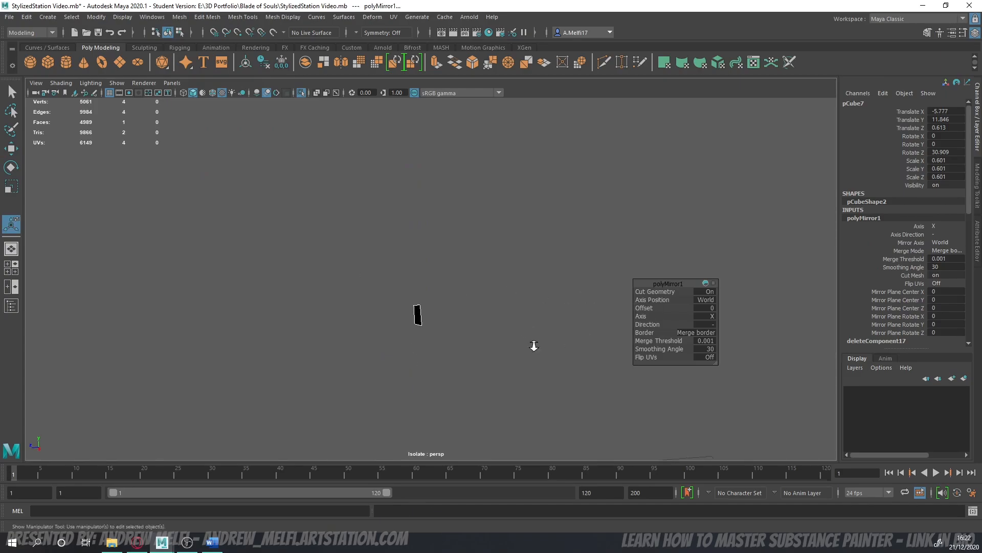
{"action": "scroll", "coordinate": [534, 346], "scroll_direction": "down", "scroll_amount": 2}
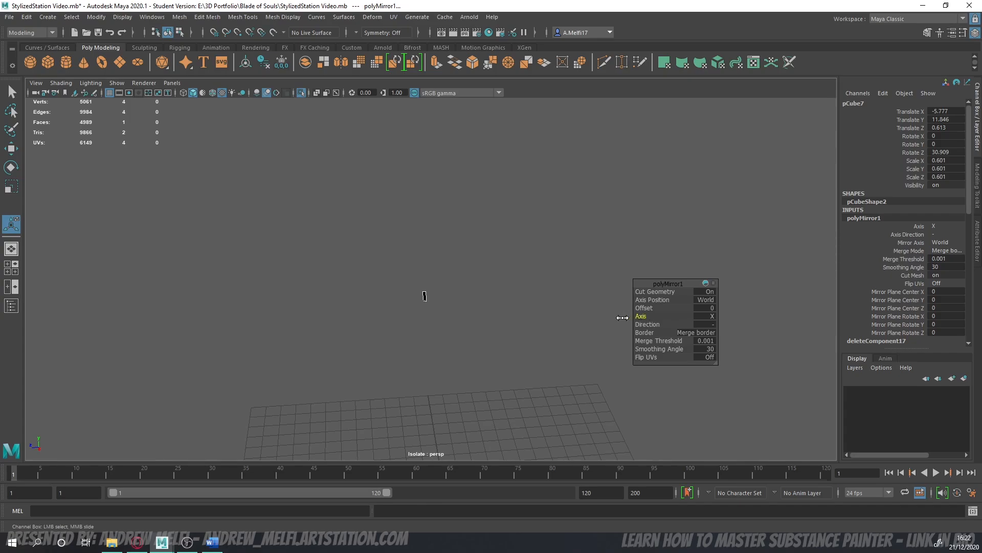
{"action": "left_click_drag", "start_coordinate": [722, 319], "coordinate": [725, 319]}
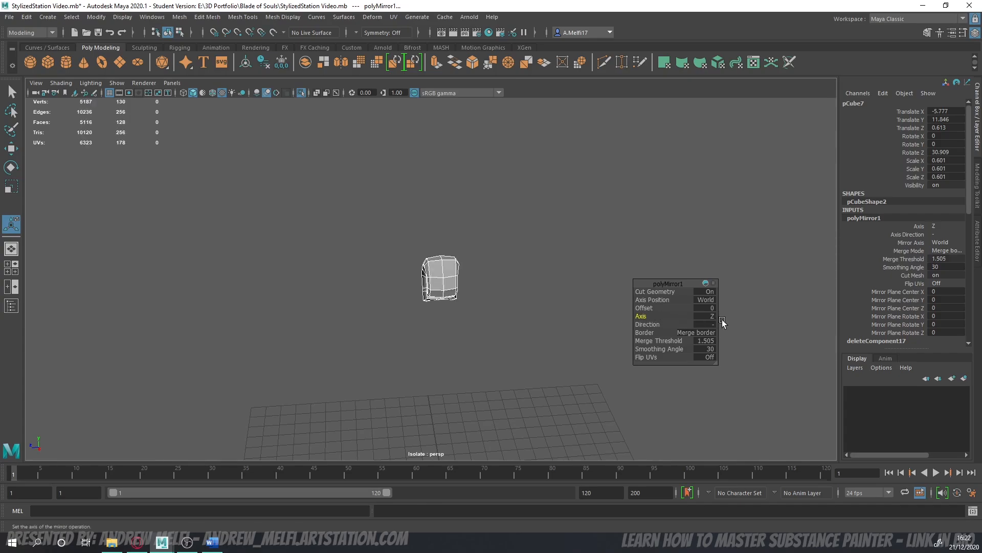
{"action": "left_click_drag", "start_coordinate": [645, 307], "coordinate": [645, 307]}
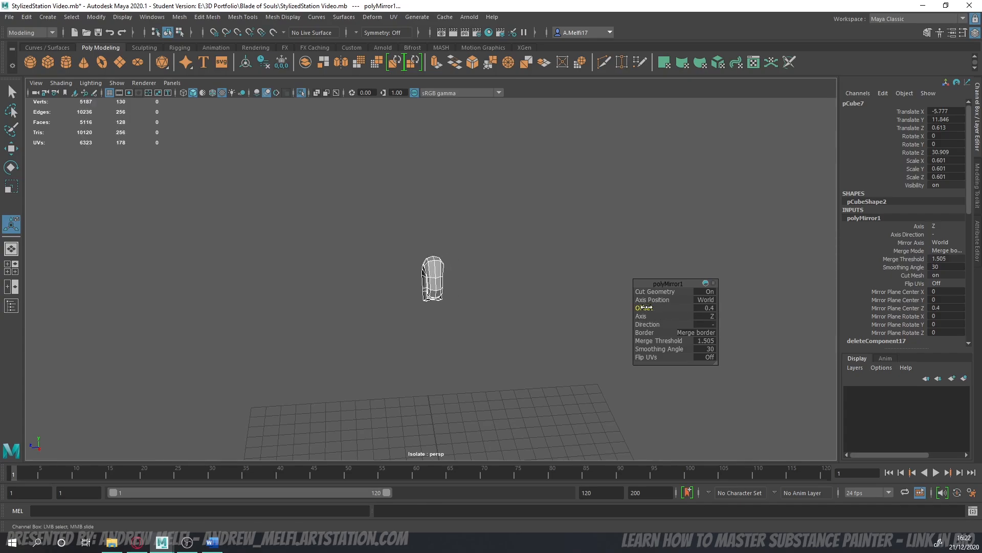
- Show the whole sword again and check the mirrored spiral's thickness and placement against the blade and concept art
{"action": "key", "text": "ctrl+1"}
{"action": "left_click_drag", "start_coordinate": [419, 337], "coordinate": [644, 308], "text": "alt"}
{"action": "scroll", "coordinate": [589, 304], "scroll_direction": "up", "scroll_amount": 5}
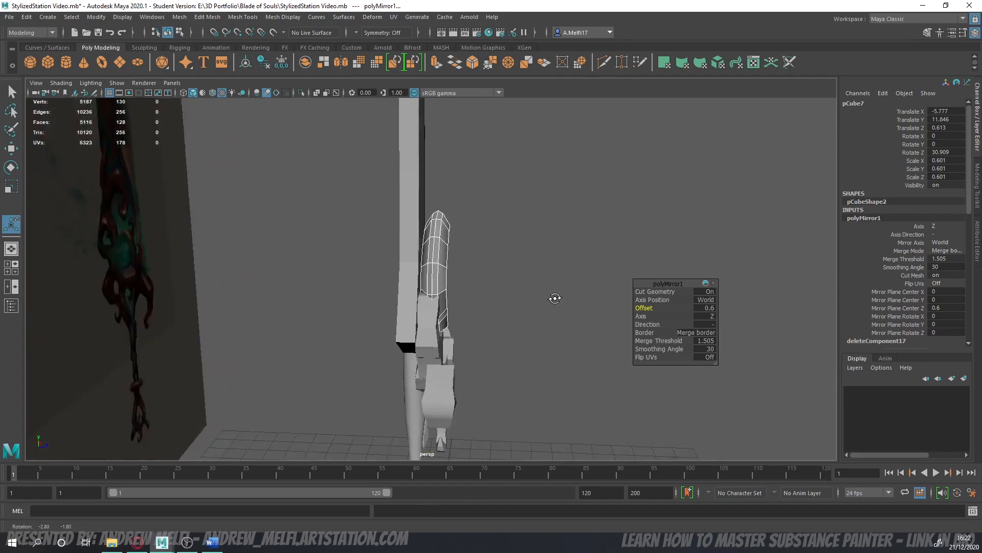
{"action": "left_click_drag", "start_coordinate": [550, 302], "coordinate": [455, 287], "text": "alt"}
{"action": "scroll", "coordinate": [777, 254], "scroll_direction": "down", "scroll_amount": 3}
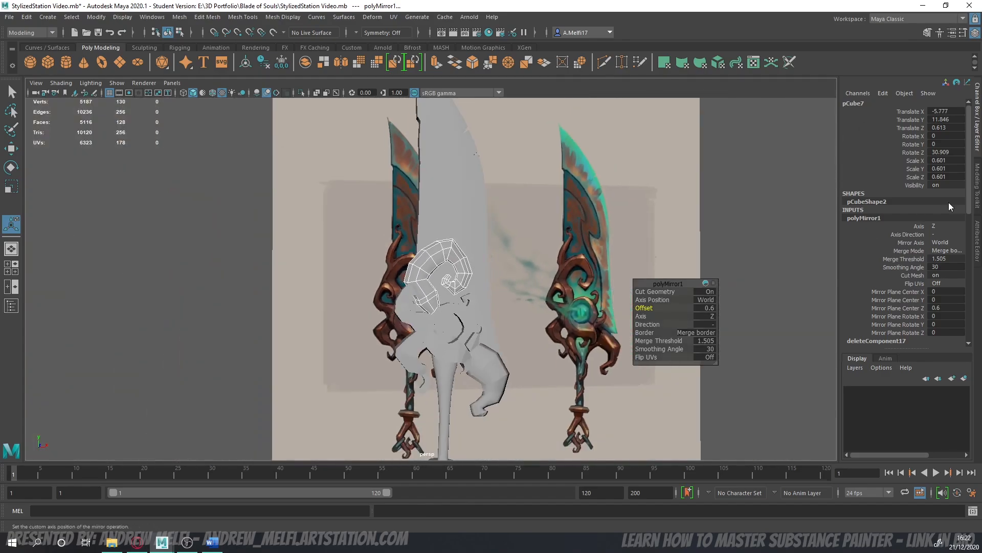
{"action": "left_click", "coordinate": [978, 192]}
{"action": "left_click", "coordinate": [768, 225]}
{"action": "scroll", "coordinate": [731, 289], "scroll_direction": "down", "scroll_amount": 3}
{"action": "left_click_drag", "start_coordinate": [737, 290], "coordinate": [618, 348], "text": "alt"}
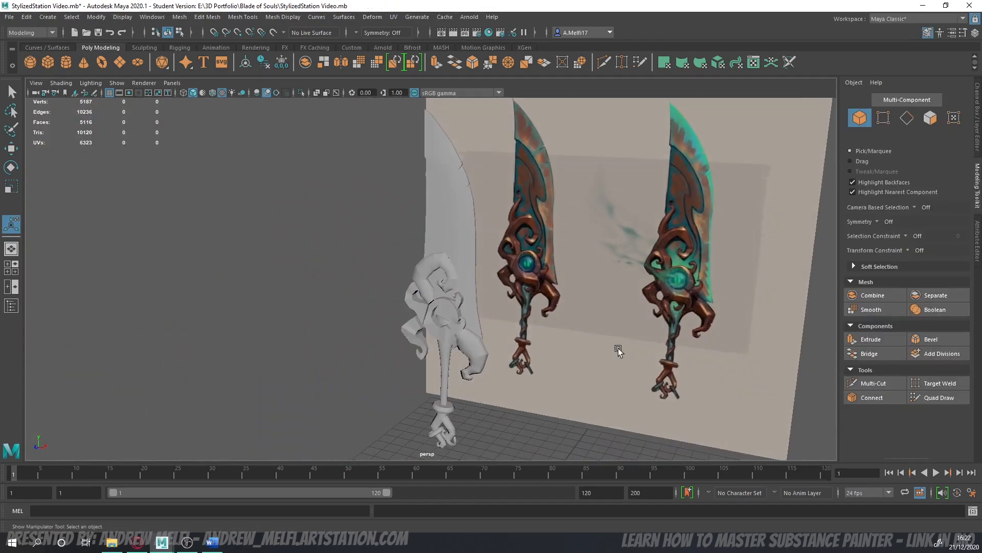
- Isolate the large lower hook of the hilt in the side view and enable face selection on it
{"action": "middle_click_drag", "start_coordinate": [544, 330], "coordinate": [530, 234], "text": "alt"}
{"action": "scroll", "coordinate": [462, 262], "scroll_direction": "up", "scroll_amount": 5}
{"action": "left_click_drag", "start_coordinate": [463, 263], "coordinate": [373, 266], "text": "alt"}
{"action": "key", "text": "space"}
{"action": "key", "text": "space"}
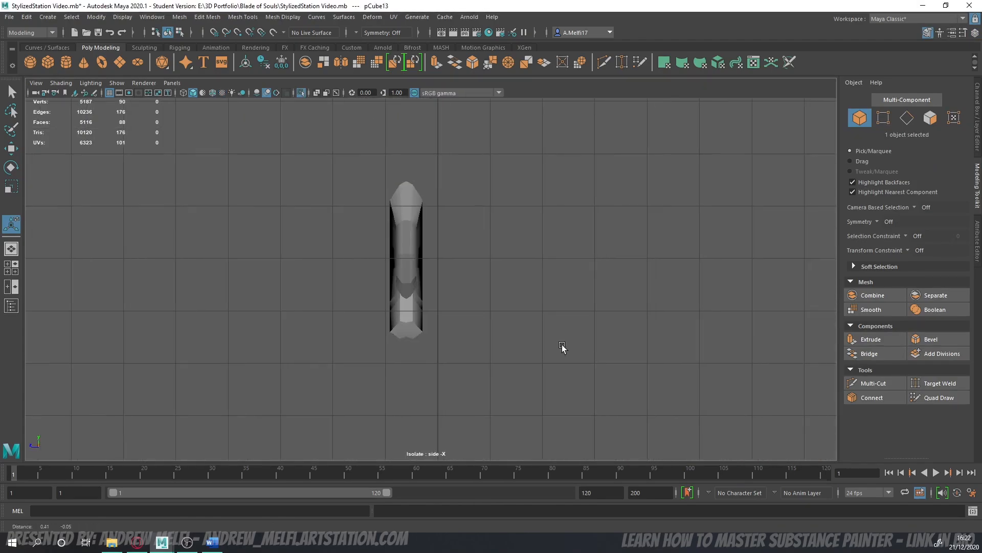
{"action": "key", "text": "ctrl+1"}
{"action": "scroll", "coordinate": [476, 325], "scroll_direction": "down", "scroll_amount": 4}
{"action": "middle_click_drag", "start_coordinate": [503, 348], "coordinate": [512, 259], "text": "alt"}
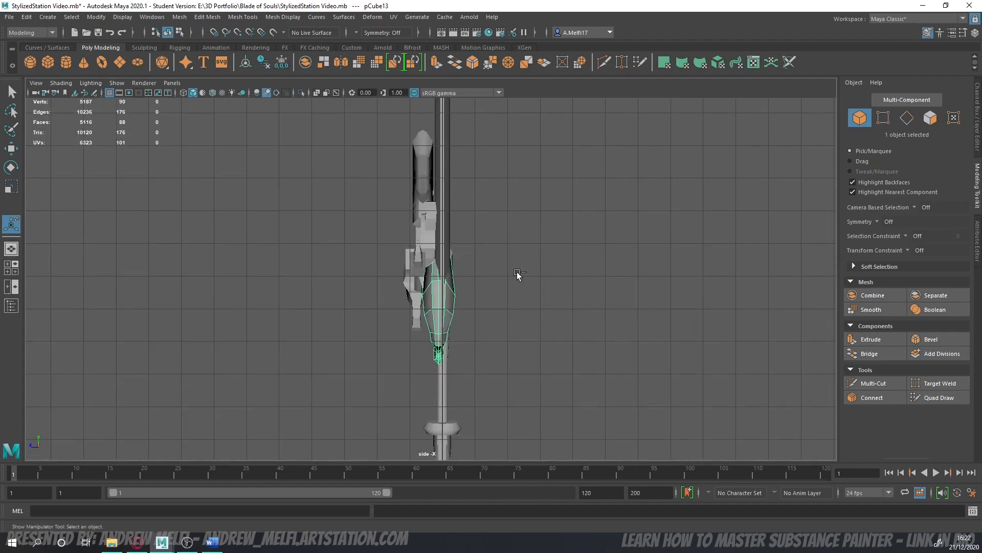
{"action": "key", "text": "ctrl+1"}
{"action": "key", "text": "q"}
{"action": "key", "text": "F11"}
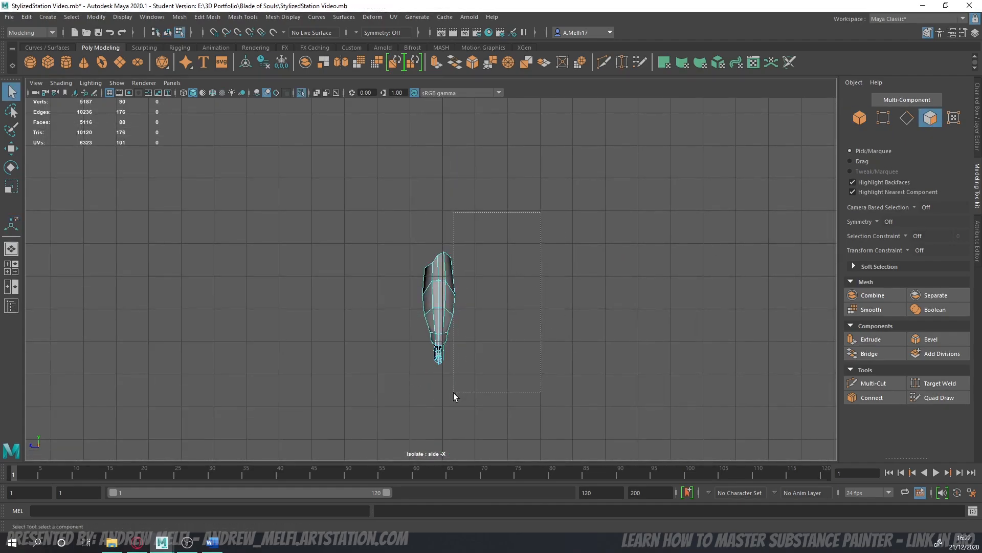
- Select all faces on one half of the large hook in the side view and delete them
{"action": "left_click_drag", "start_coordinate": [440, 404], "coordinate": [441, 403]}
{"action": "middle_click_drag", "start_coordinate": [455, 376], "coordinate": [420, 197], "text": "alt"}
{"action": "scroll", "coordinate": [472, 269], "scroll_direction": "up", "scroll_amount": 4}
{"action": "key", "text": "Delete"}
- Select the five leftover faces at the hook's curled tip that cross the centre line and delete them
{"action": "scroll", "coordinate": [487, 327], "scroll_direction": "up", "scroll_amount": 2}
{"action": "scroll", "coordinate": [439, 317], "scroll_direction": "up", "scroll_amount": 3}
{"action": "scroll", "coordinate": [417, 197], "scroll_direction": "up", "scroll_amount": 2}
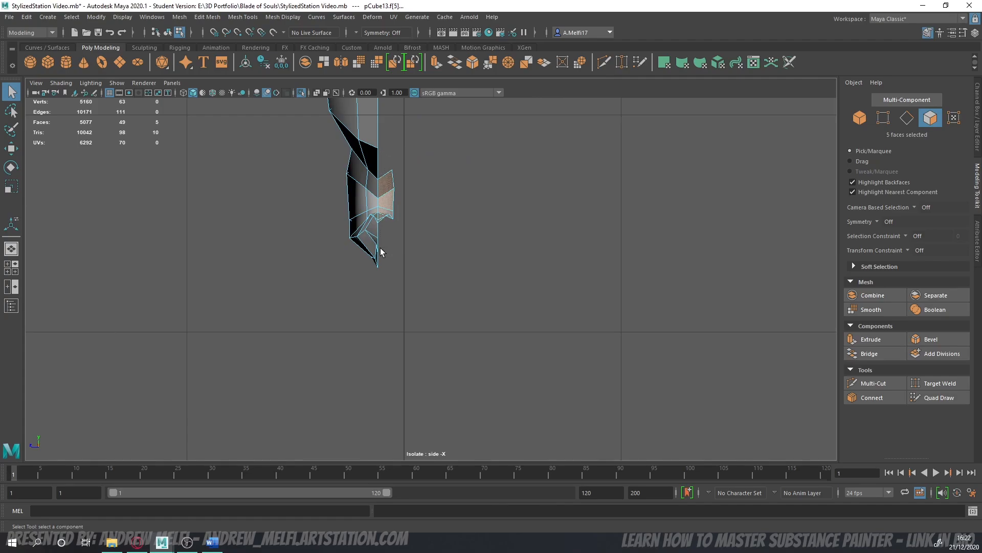
{"action": "key", "text": "Delete"}
{"action": "scroll", "coordinate": [382, 250], "scroll_direction": "down", "scroll_amount": 10}
{"action": "middle_click_drag", "start_coordinate": [443, 203], "coordinate": [439, 278], "text": "alt"}
{"action": "scroll", "coordinate": [451, 312], "scroll_direction": "up", "scroll_amount": 4}
{"action": "middle_click_drag", "start_coordinate": [430, 343], "coordinate": [429, 239], "text": "alt"}
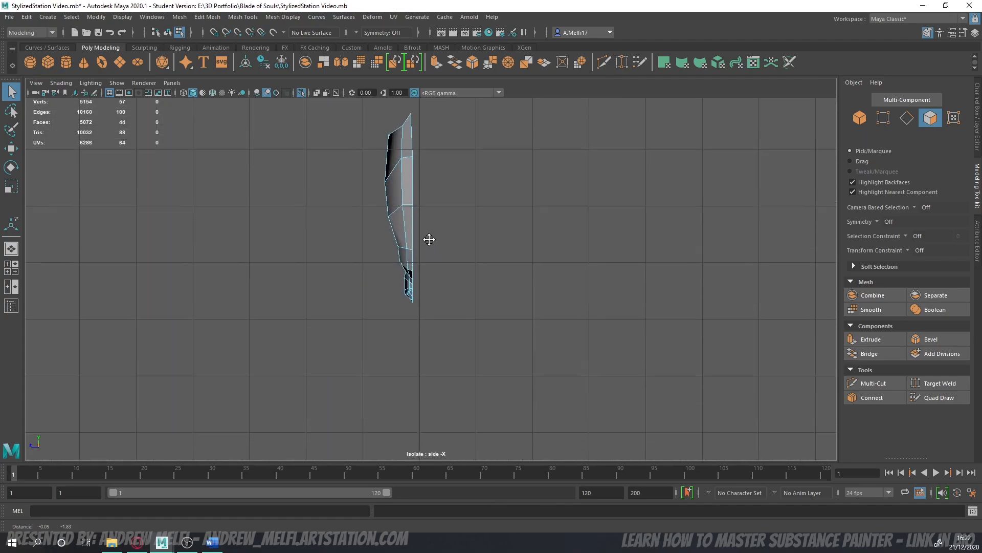
{"action": "scroll", "coordinate": [429, 240], "scroll_direction": "up", "scroll_amount": 2}
- Mirror the halved hook across the world Z axis with an offset of about 0 and show the whole sword again
{"action": "left_click", "coordinate": [861, 119]}
{"action": "middle_click_drag", "start_coordinate": [544, 230], "coordinate": [546, 284], "text": "alt"}
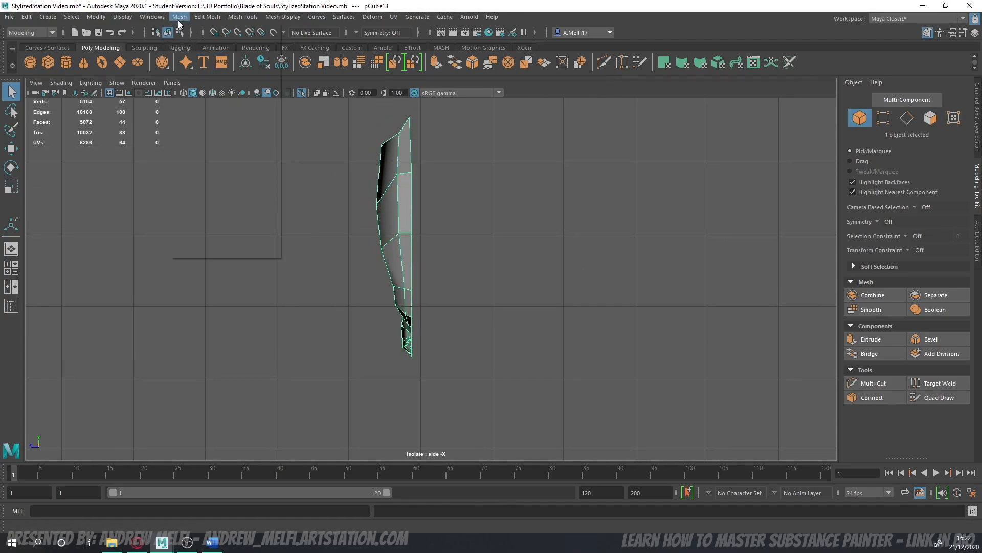
{"action": "left_click", "coordinate": [199, 175]}
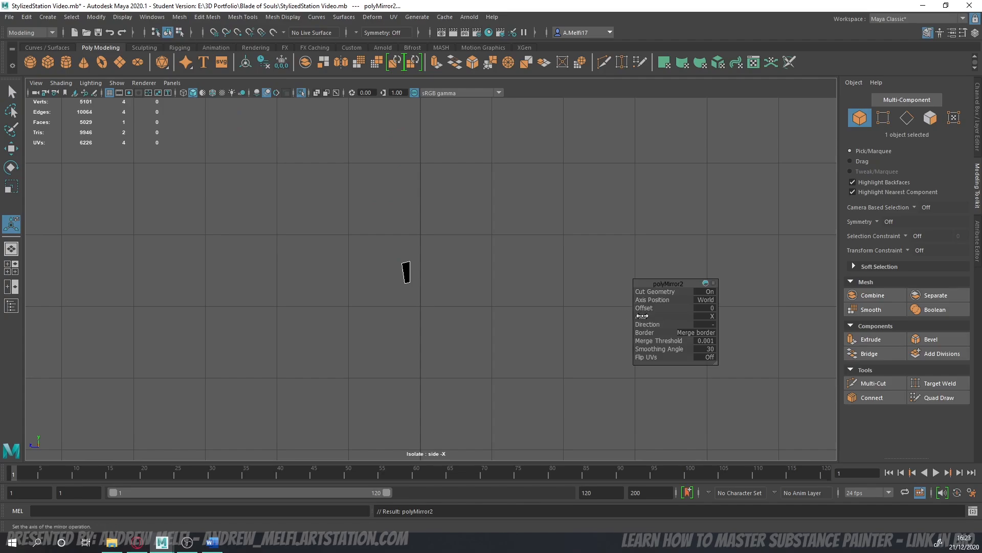
{"action": "left_click_drag", "start_coordinate": [669, 315], "coordinate": [731, 314]}
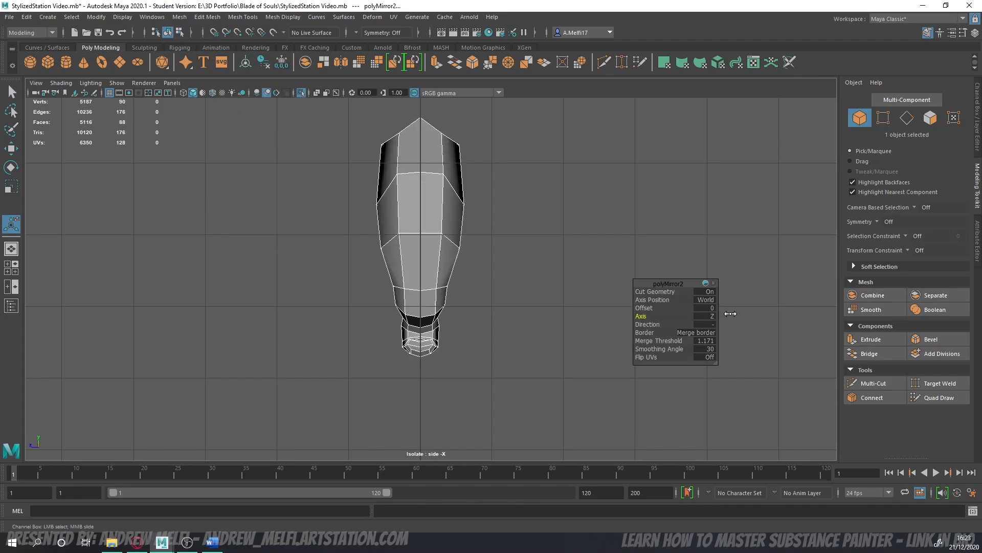
{"action": "left_click_drag", "start_coordinate": [640, 307], "coordinate": [644, 308]}
{"action": "key", "text": "ctrl+1"}
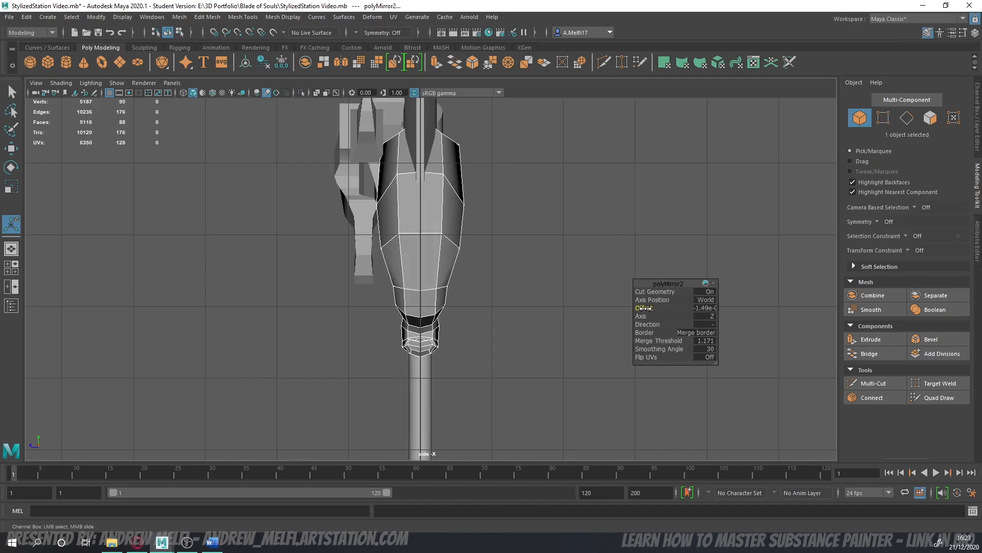
{"action": "left_click", "coordinate": [737, 180]}
- Select the small curled ornament beside the spiral's base and isolate it in the perspective view
{"action": "scroll", "coordinate": [568, 268], "scroll_direction": "down", "scroll_amount": 5}
{"action": "left_click_drag", "start_coordinate": [567, 268], "coordinate": [483, 342], "text": "alt"}
{"action": "key", "text": "space"}
{"action": "key", "text": "space"}
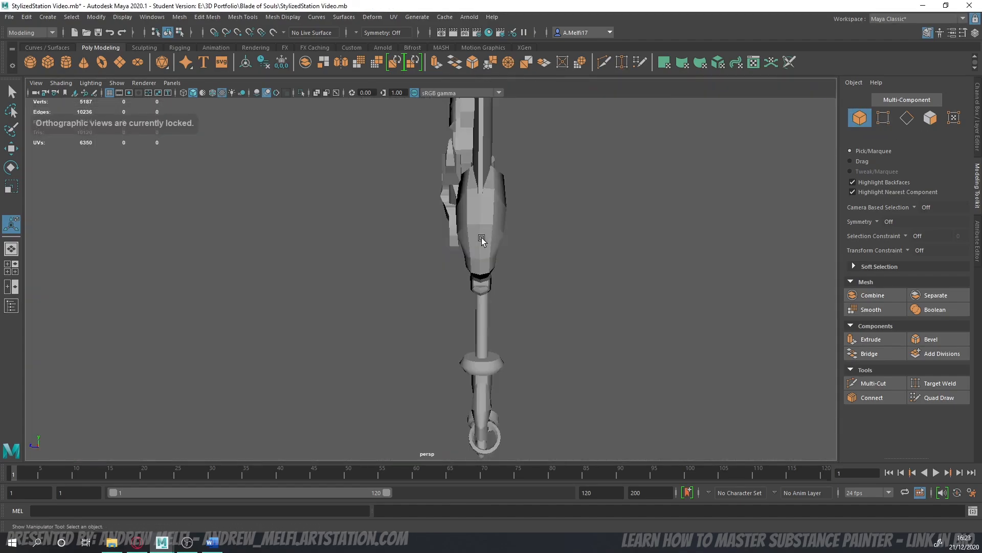
{"action": "left_click_drag", "start_coordinate": [481, 238], "coordinate": [481, 260], "text": "alt"}
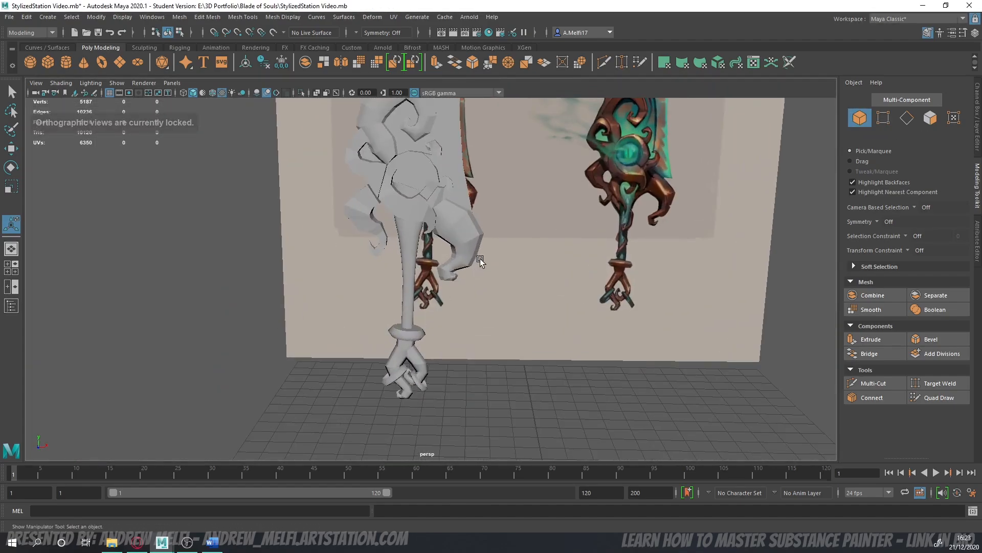
{"action": "left_click", "coordinate": [454, 266]}
{"action": "key", "text": "f"}
{"action": "left_click_drag", "start_coordinate": [395, 263], "coordinate": [520, 266], "text": "alt"}
{"action": "key", "text": "ctrl+1"}
- Insert one edge loop around the middle of the curl's rim and another along the middle of its broad faces with Multi-Cut
{"action": "left_click", "coordinate": [852, 384]}
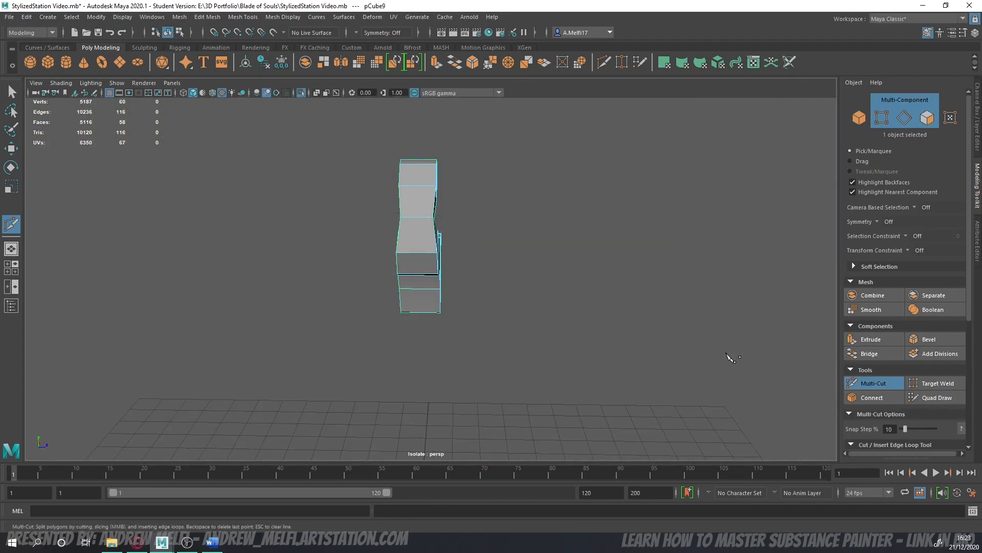
{"action": "left_click_drag", "start_coordinate": [463, 249], "coordinate": [473, 260], "text": "alt"}
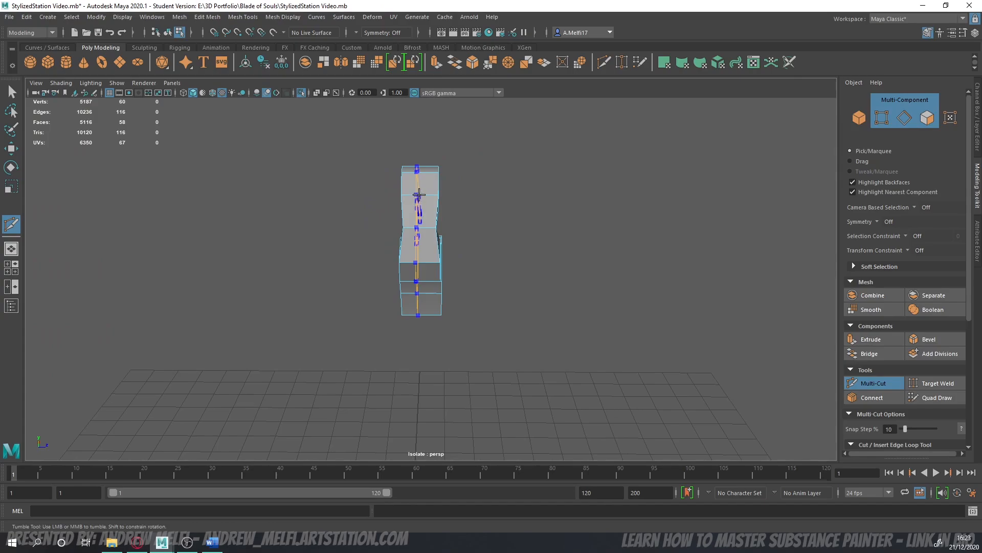
{"action": "left_click", "coordinate": [421, 193], "text": "ctrl"}
{"action": "left_click_drag", "start_coordinate": [421, 193], "coordinate": [380, 256], "text": "alt"}
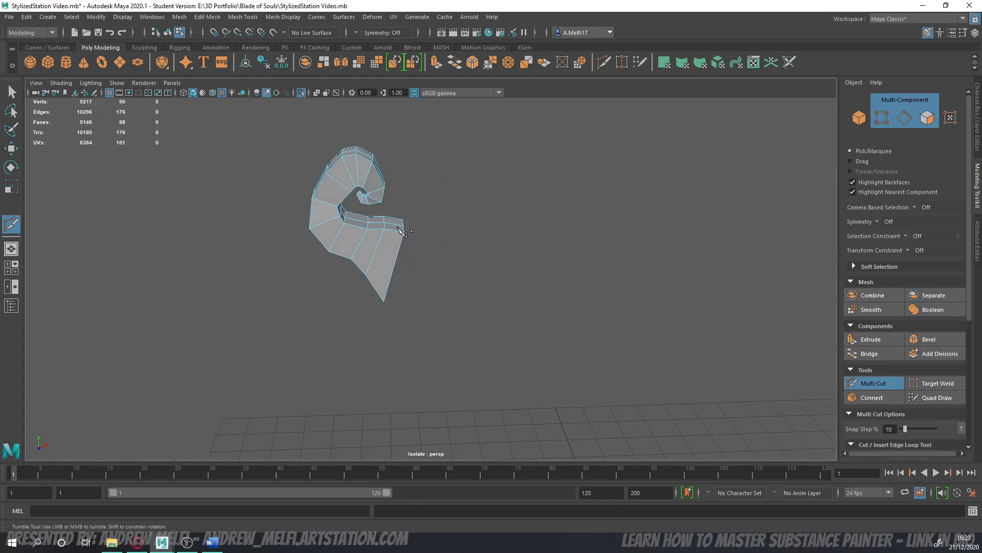
{"action": "left_click", "coordinate": [379, 258], "text": "ctrl"}
{"action": "left_click_drag", "start_coordinate": [527, 281], "coordinate": [522, 264], "text": "alt"}
- Select the two outer border edge loops of the curl and scale them closer together to taper its rim
{"action": "left_click", "coordinate": [871, 383]}
{"action": "left_click", "coordinate": [906, 118]}
{"action": "scroll", "coordinate": [404, 248], "scroll_direction": "up", "scroll_amount": 4}
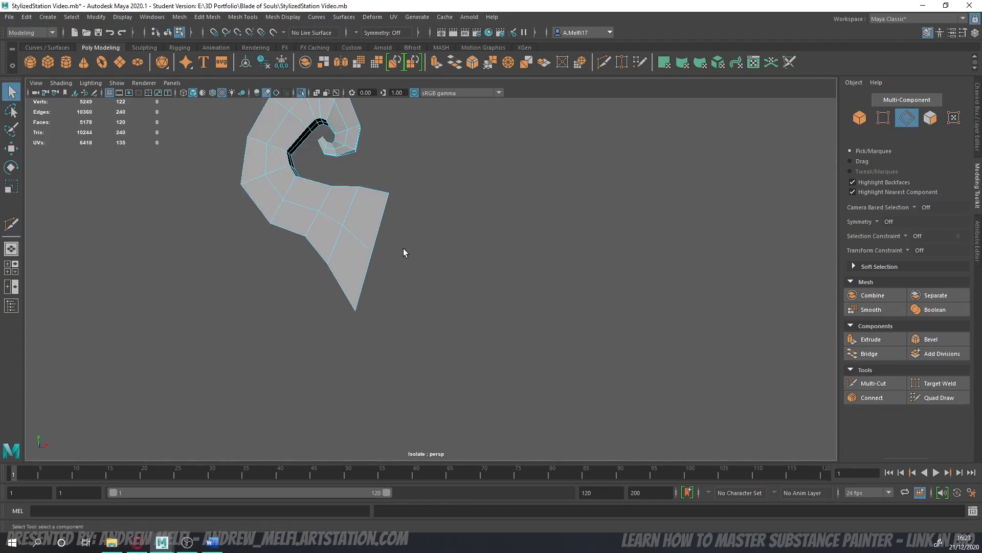
{"action": "left_click_drag", "start_coordinate": [403, 247], "coordinate": [492, 278], "text": "alt"}
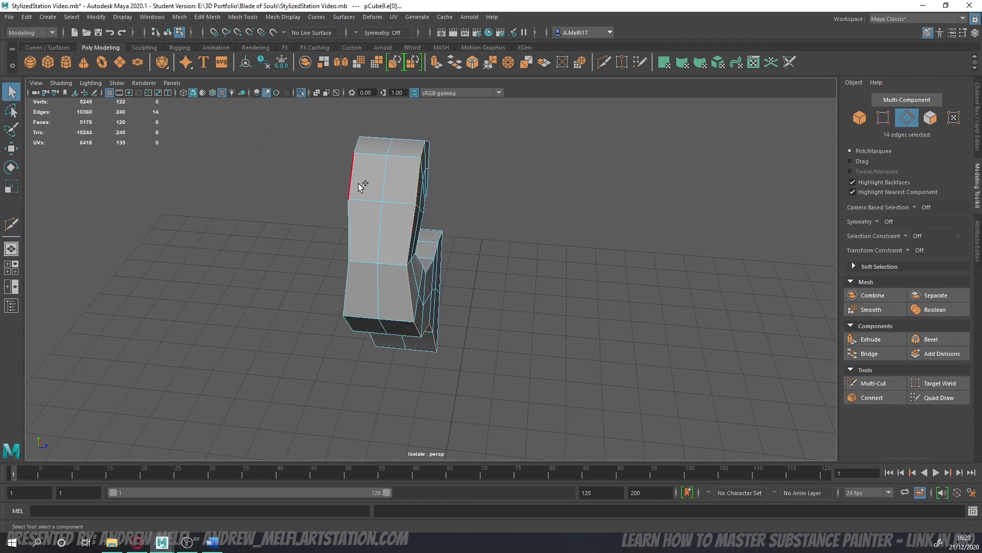
{"action": "double_click", "coordinate": [360, 184], "text": "shift"}
{"action": "key", "text": "r"}
{"action": "left_click_drag", "start_coordinate": [437, 281], "coordinate": [299, 235]}
{"action": "scroll", "coordinate": [424, 289], "scroll_direction": "up", "scroll_amount": 4}
{"action": "middle_click_drag", "start_coordinate": [299, 236], "coordinate": [360, 373], "text": "alt"}
{"action": "left_click_drag", "start_coordinate": [360, 373], "coordinate": [399, 403], "text": "alt"}
{"action": "scroll", "coordinate": [399, 402], "scroll_direction": "up", "scroll_amount": 4}
{"action": "middle_click_drag", "start_coordinate": [358, 354], "coordinate": [415, 357], "text": "alt"}
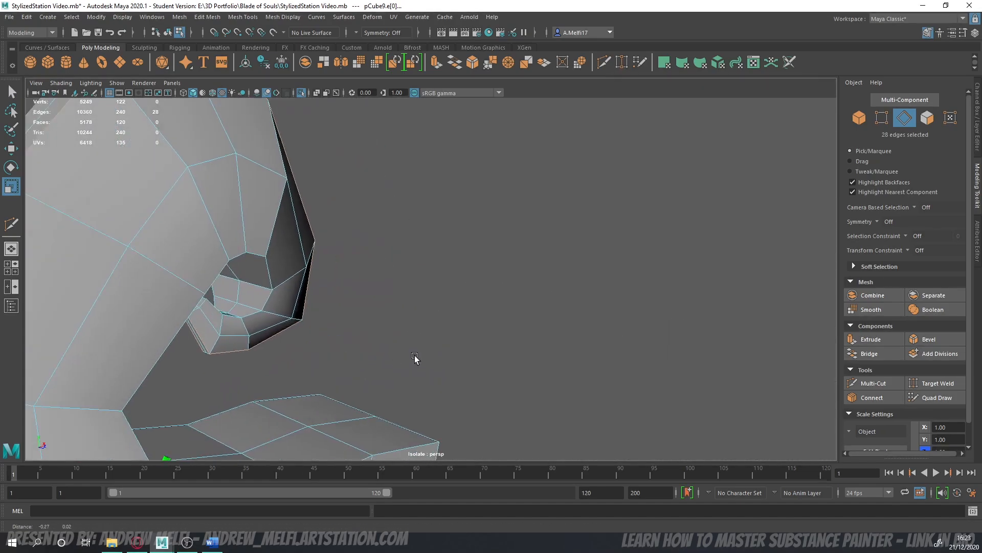
{"action": "left_click_drag", "start_coordinate": [415, 356], "coordinate": [394, 254], "text": "alt"}
- Select six edges along the middle of the curl's outer rim and move them slightly outward in the front view
{"action": "left_click", "coordinate": [377, 269]}
{"action": "left_click", "coordinate": [385, 247], "text": "shift"}
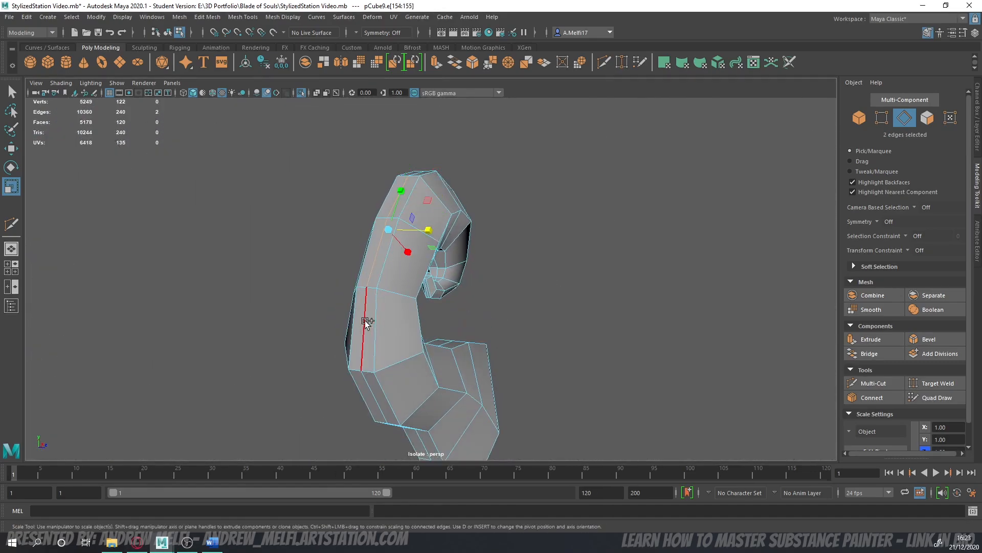
{"action": "left_click", "coordinate": [367, 323], "text": "shift"}
{"action": "middle_click_drag", "start_coordinate": [367, 325], "coordinate": [352, 196], "text": "alt"}
{"action": "left_click", "coordinate": [356, 229], "text": "shift"}
{"action": "key", "text": "ctrl+z"}
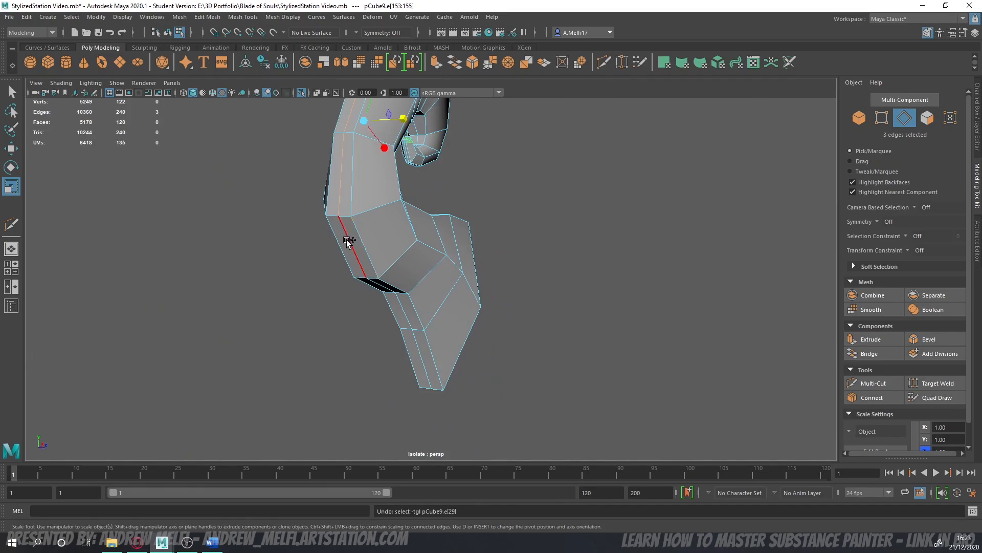
{"action": "left_click", "coordinate": [348, 239], "text": "shift"}
{"action": "left_click", "coordinate": [401, 304], "text": "shift"}
{"action": "left_click", "coordinate": [414, 341], "text": "shift"}
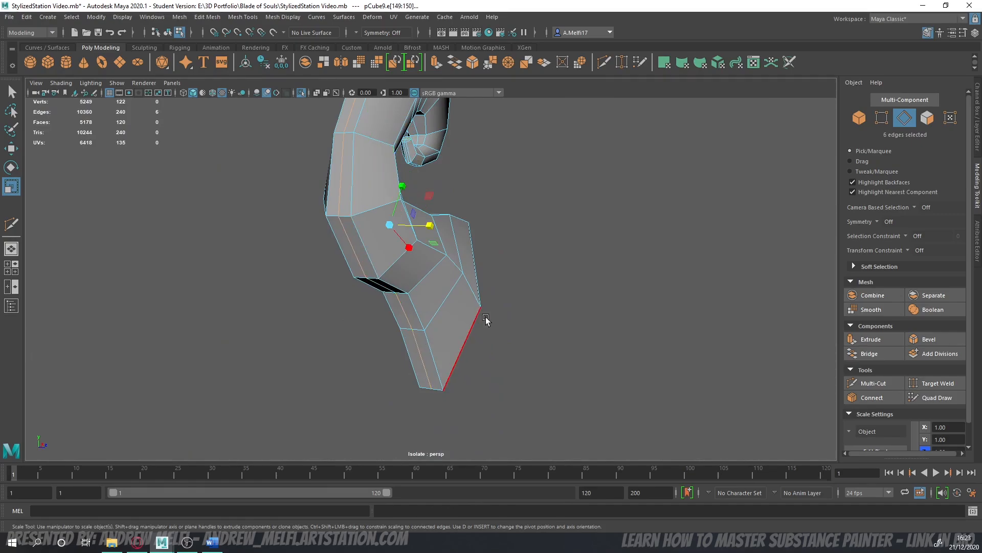
{"action": "key", "text": "space"}
{"action": "key", "text": "space"}
{"action": "key", "text": "space"}
{"action": "key", "text": "space"}
{"action": "key", "text": "w"}
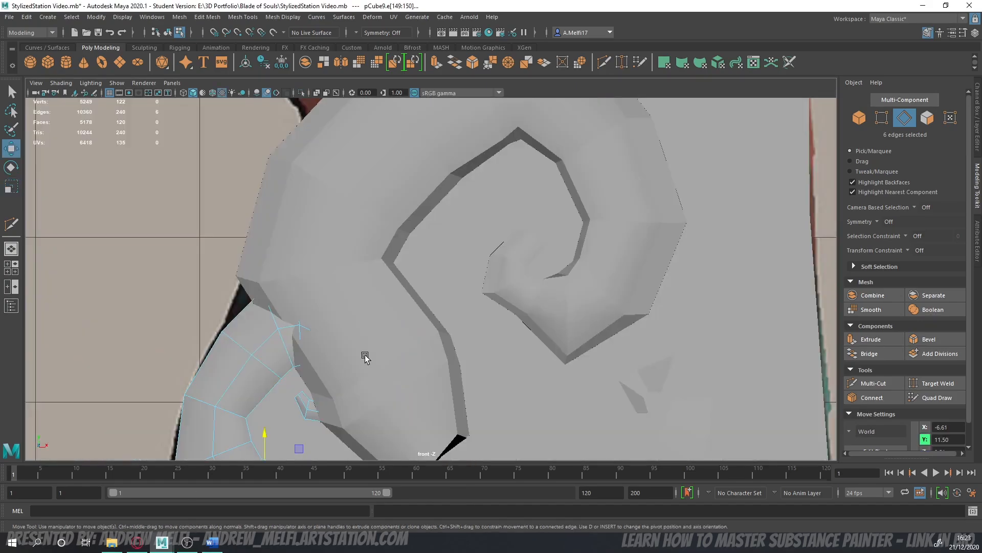
{"action": "scroll", "coordinate": [372, 348], "scroll_direction": "down", "scroll_amount": 12}
{"action": "scroll", "coordinate": [453, 359], "scroll_direction": "up", "scroll_amount": 8}
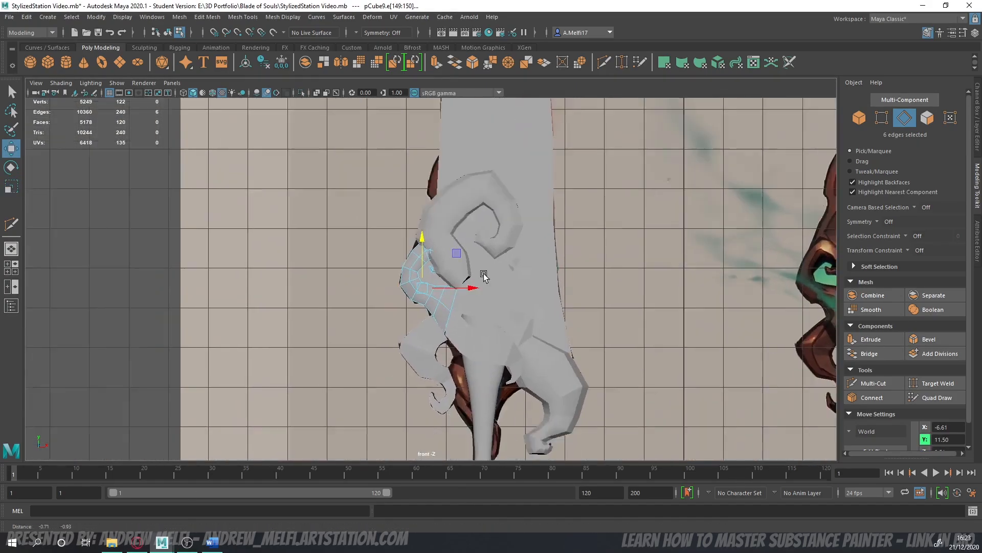
{"action": "left_click_drag", "start_coordinate": [488, 234], "coordinate": [480, 236]}
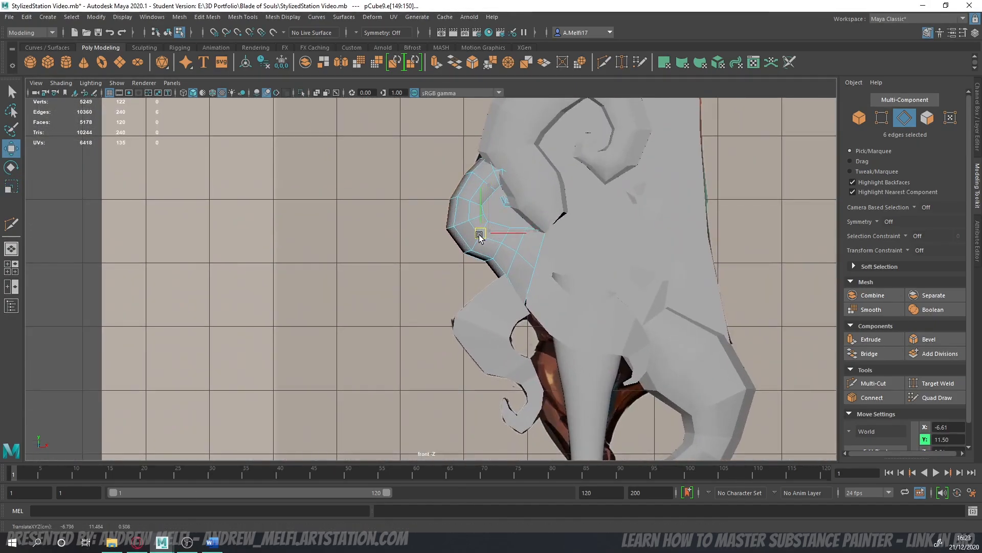
{"action": "left_click", "coordinate": [533, 194]}
- Select four faces on the outer side of the large spiral ornament's lower stem and move them inward in the front view
{"action": "left_click_drag", "start_coordinate": [523, 210], "coordinate": [459, 302], "text": "alt"}
{"action": "left_click", "coordinate": [860, 118]}
{"action": "left_click", "coordinate": [553, 219]}
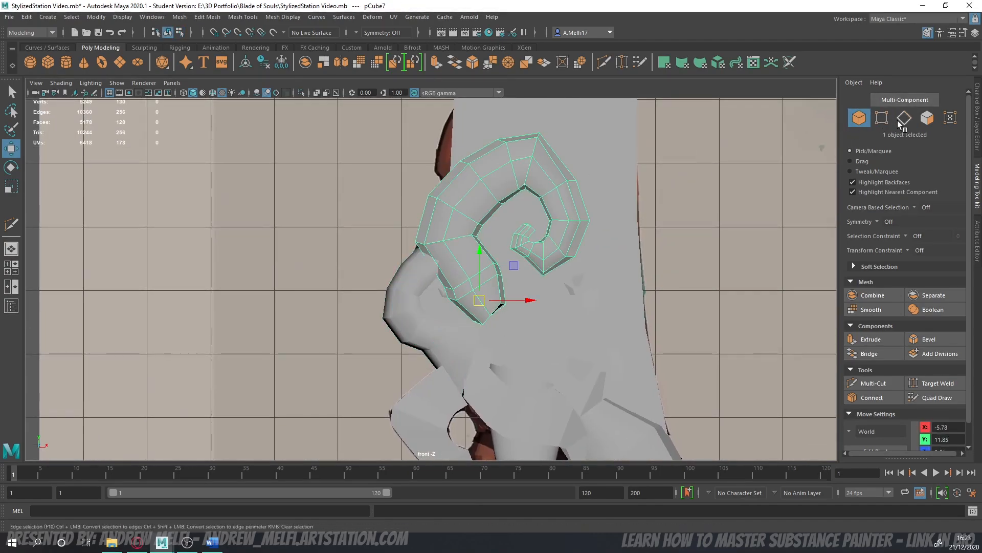
{"action": "left_click", "coordinate": [905, 118]}
{"action": "scroll", "coordinate": [563, 230], "scroll_direction": "up", "scroll_amount": 6}
{"action": "left_click", "coordinate": [926, 118]}
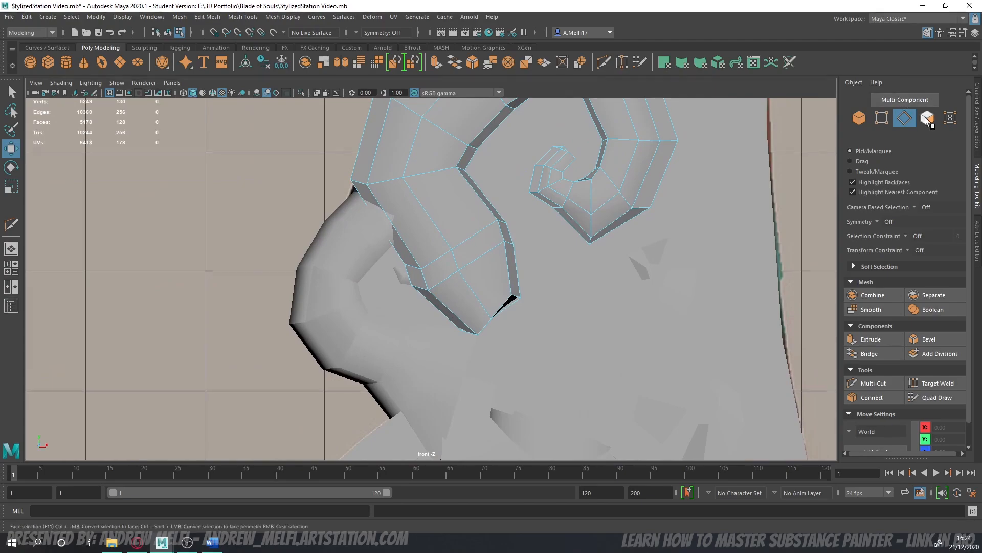
{"action": "left_click", "coordinate": [389, 229]}
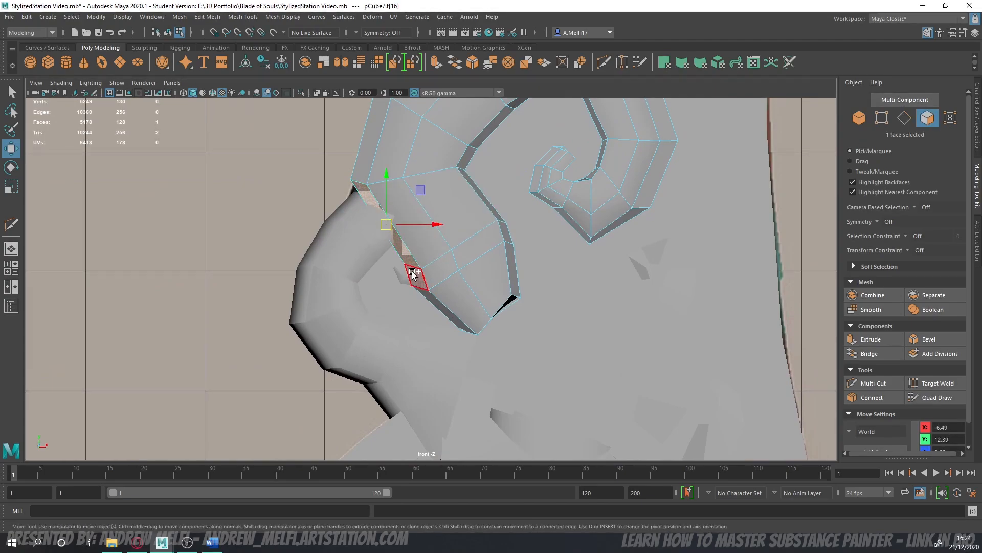
{"action": "left_click", "coordinate": [414, 274], "text": "shift"}
{"action": "left_click", "coordinate": [404, 223], "text": "shift"}
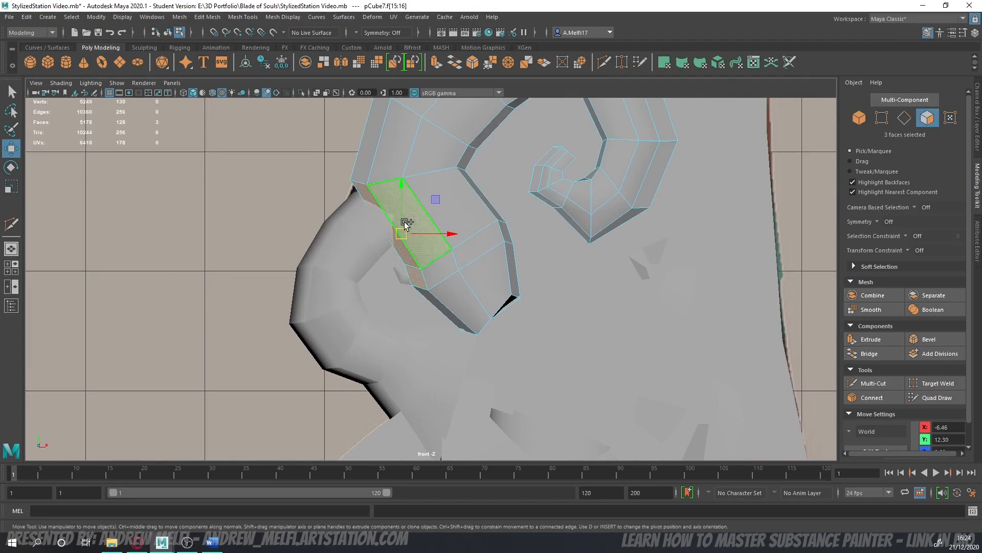
{"action": "left_click", "coordinate": [430, 266], "text": "shift"}
{"action": "left_click_drag", "start_coordinate": [406, 225], "coordinate": [443, 209]}
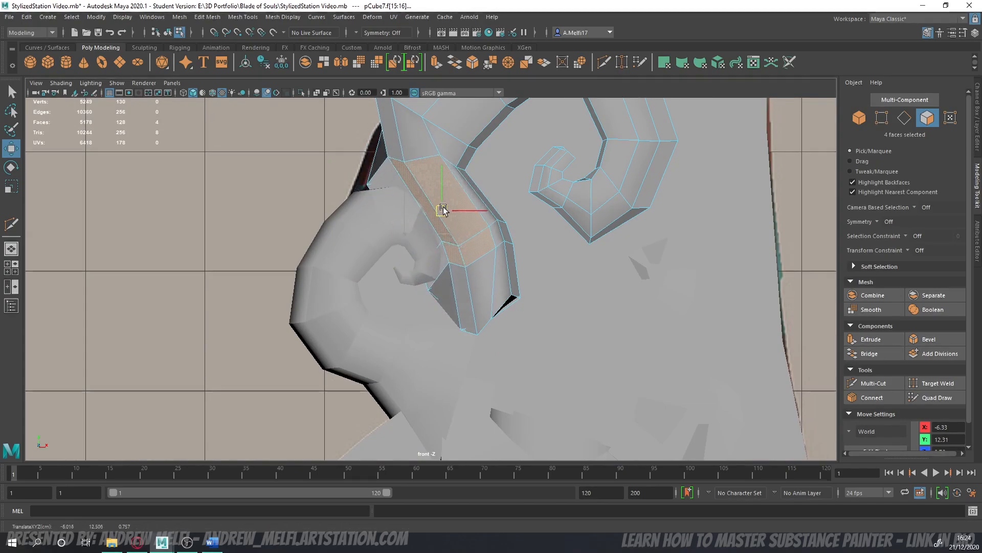
- Select the two outer-edge vertices at the lower end of the moved stem section and shift them slightly outward and down
{"action": "scroll", "coordinate": [491, 230], "scroll_direction": "up", "scroll_amount": 3}
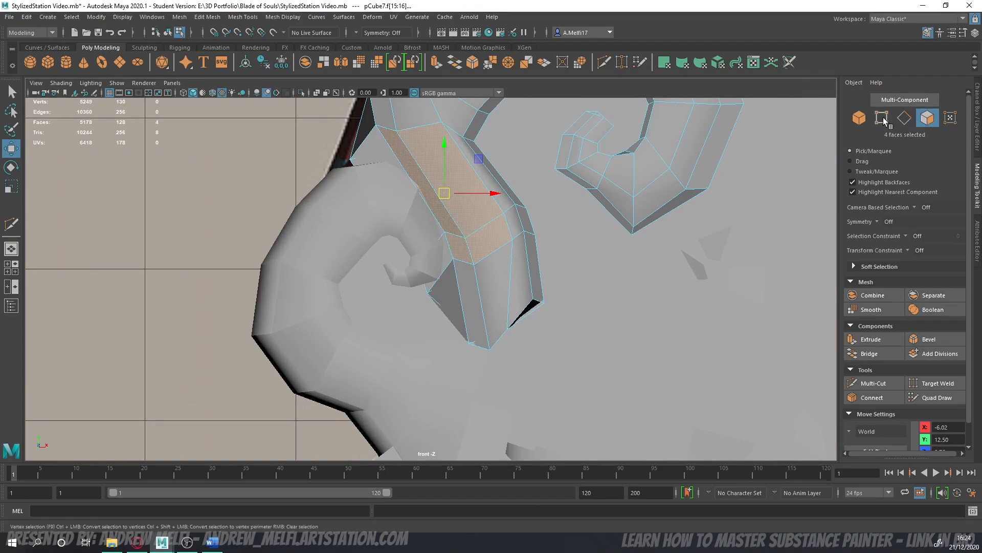
{"action": "left_click", "coordinate": [882, 118]}
{"action": "left_click", "coordinate": [444, 233]}
{"action": "left_click", "coordinate": [453, 258], "text": "shift"}
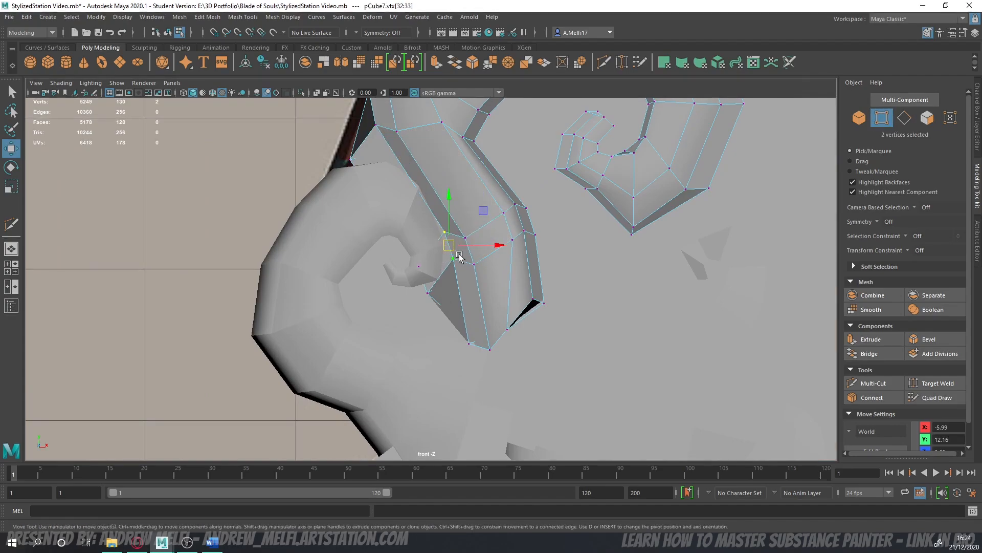
{"action": "key", "text": "e"}
{"action": "key", "text": "w"}
{"action": "left_click_drag", "start_coordinate": [448, 246], "coordinate": [445, 251]}
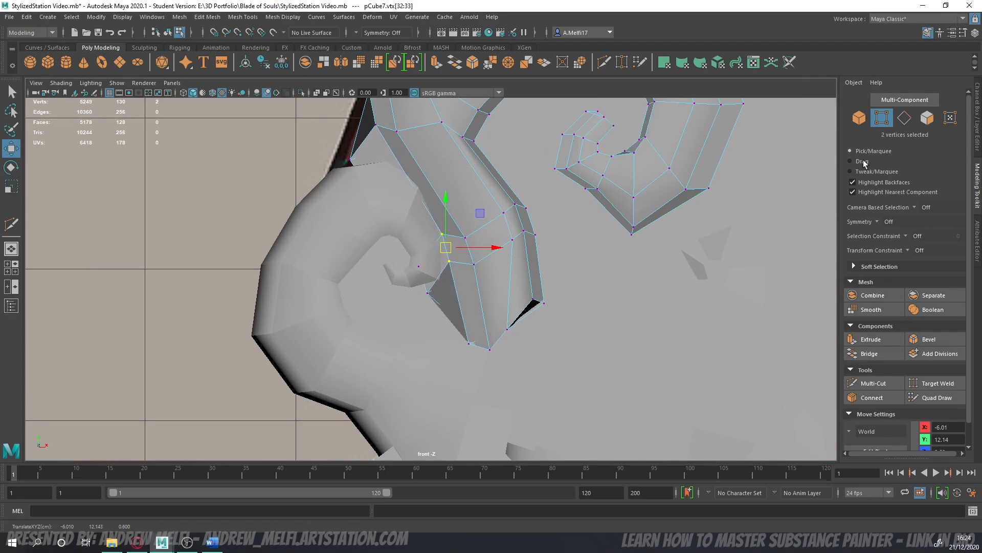
- Insert an edge loop across the upper part of the spiral's lower stem with Multi-Cut, undoing and repeating the cut once
{"action": "left_click", "coordinate": [873, 383]}
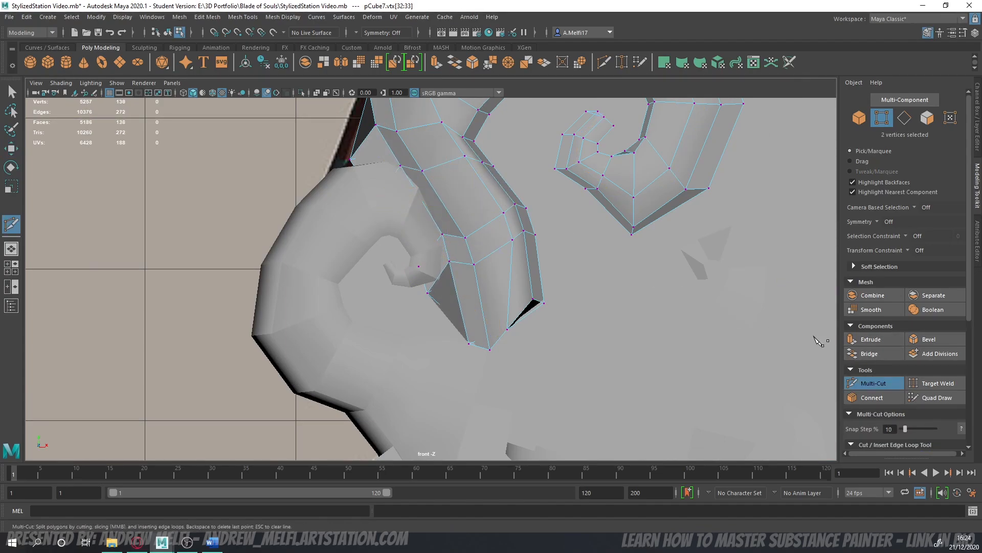
{"action": "left_click", "coordinate": [867, 383]}
{"action": "key", "text": "ctrl+z"}
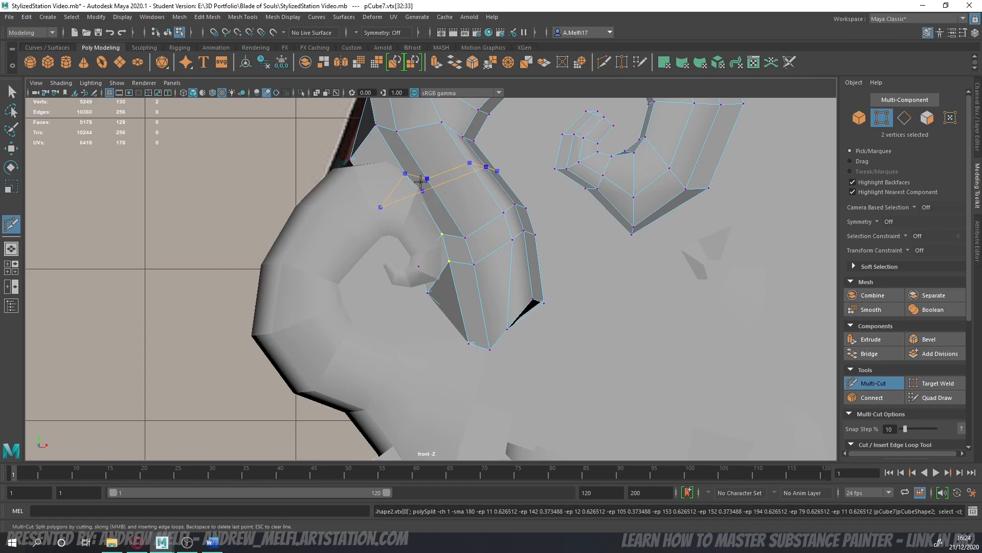
{"action": "left_click", "coordinate": [421, 182], "text": "ctrl"}
- Select the new loop's two vertices on the stem's outer edge and move them inward to smooth the bend
{"action": "key", "text": "q"}
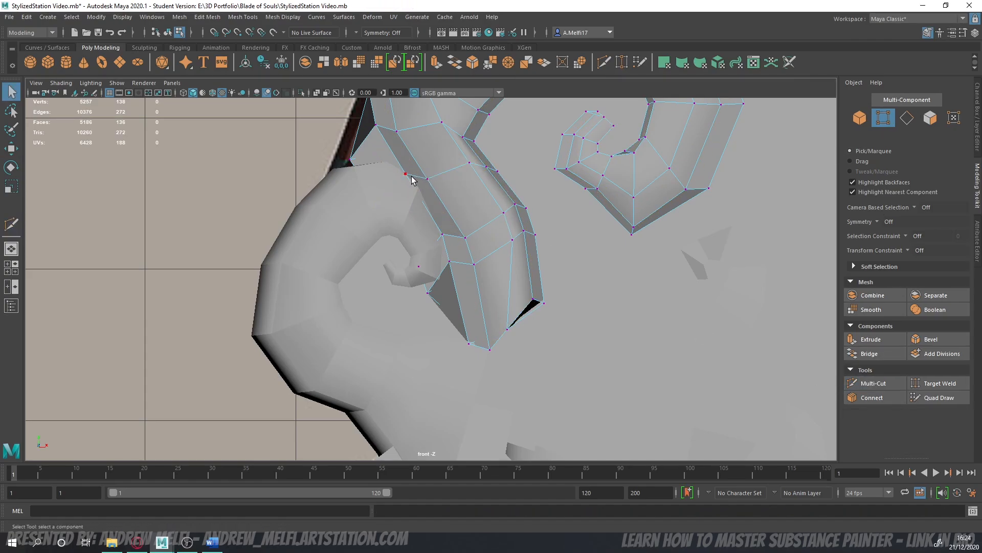
{"action": "left_click", "coordinate": [429, 179], "text": "shift"}
{"action": "key", "text": "w"}
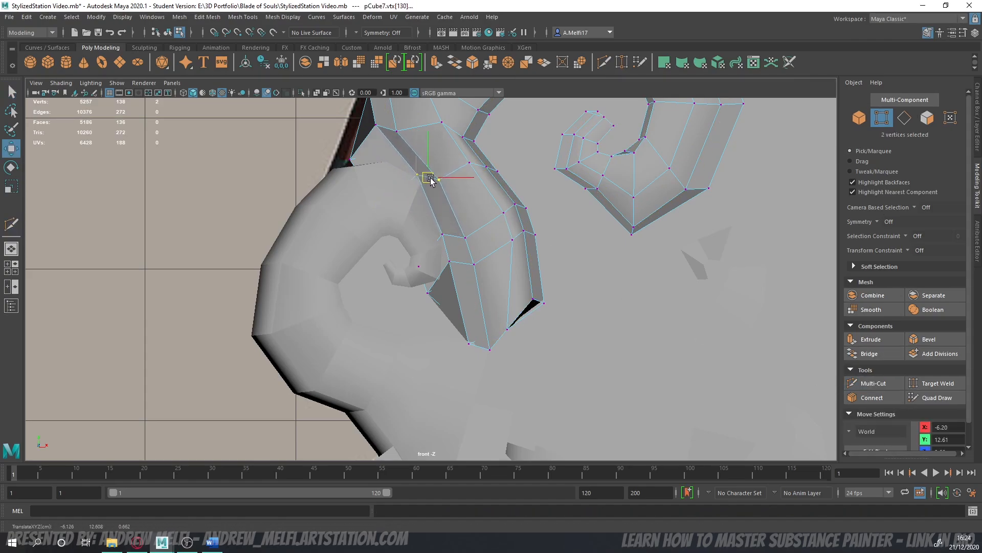
{"action": "left_click_drag", "start_coordinate": [431, 180], "coordinate": [439, 187]}
- Replace the isolated curl with the large spiral ornament in the perspective view's isolation
{"action": "key", "text": "space"}
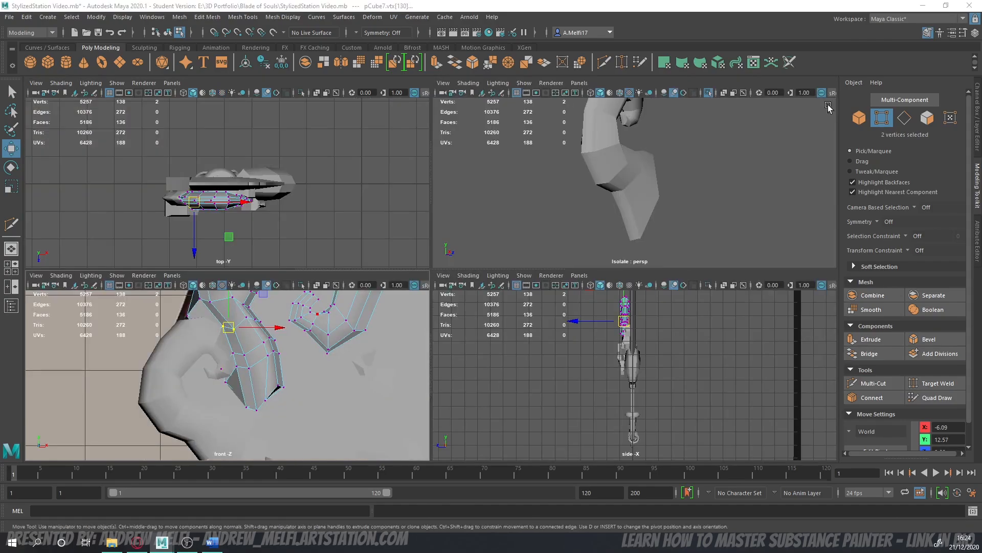
{"action": "key", "text": "space"}
{"action": "left_click", "coordinate": [860, 118]}
{"action": "scroll", "coordinate": [590, 254], "scroll_direction": "down", "scroll_amount": 5}
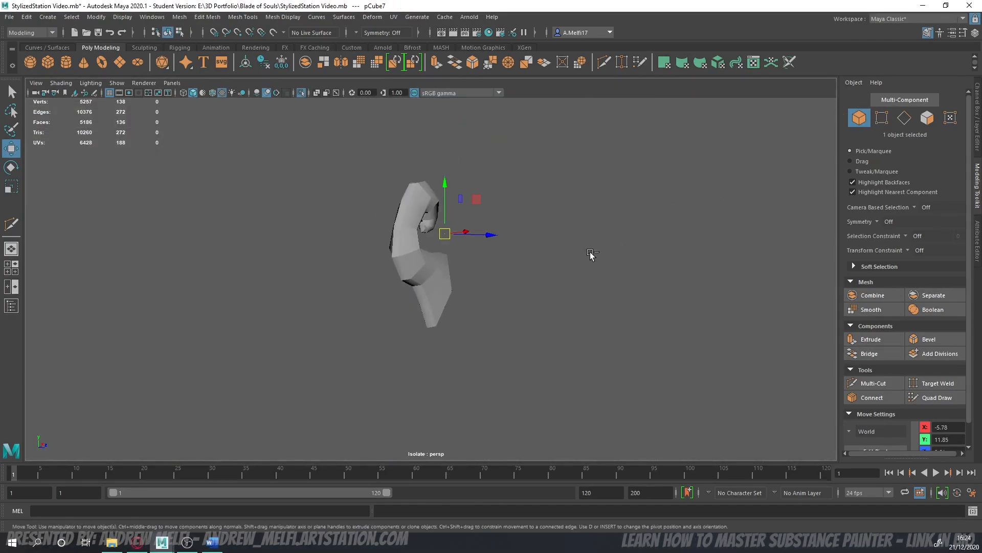
{"action": "key", "text": "ctrl+1"}
{"action": "key", "text": "ctrl+1"}
{"action": "left_click_drag", "start_coordinate": [489, 243], "coordinate": [496, 263], "text": "alt"}
- Select the faces on the blade-facing half of the spiral in the side view and delete them
{"action": "key", "text": "space"}
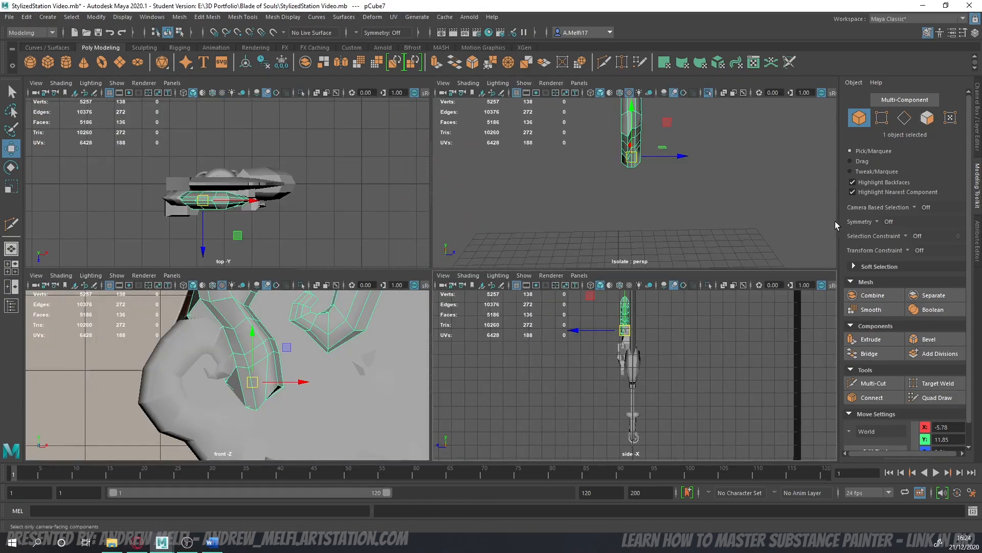
{"action": "key", "text": "space"}
{"action": "left_click", "coordinate": [927, 118]}
{"action": "scroll", "coordinate": [494, 271], "scroll_direction": "up", "scroll_amount": 5}
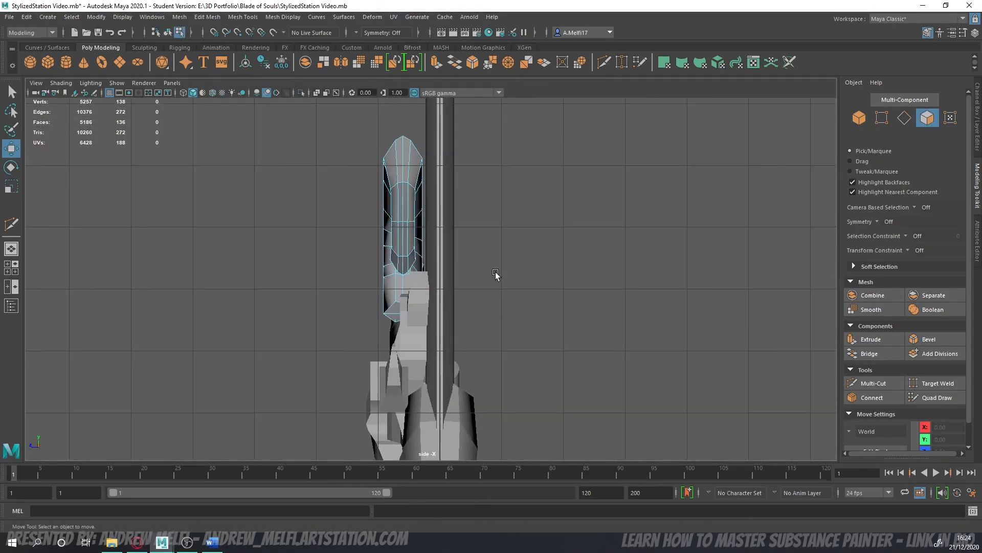
{"action": "scroll", "coordinate": [495, 272], "scroll_direction": "up", "scroll_amount": 3}
{"action": "scroll", "coordinate": [456, 263], "scroll_direction": "down", "scroll_amount": 4}
{"action": "left_click_drag", "start_coordinate": [476, 136], "coordinate": [413, 359]}
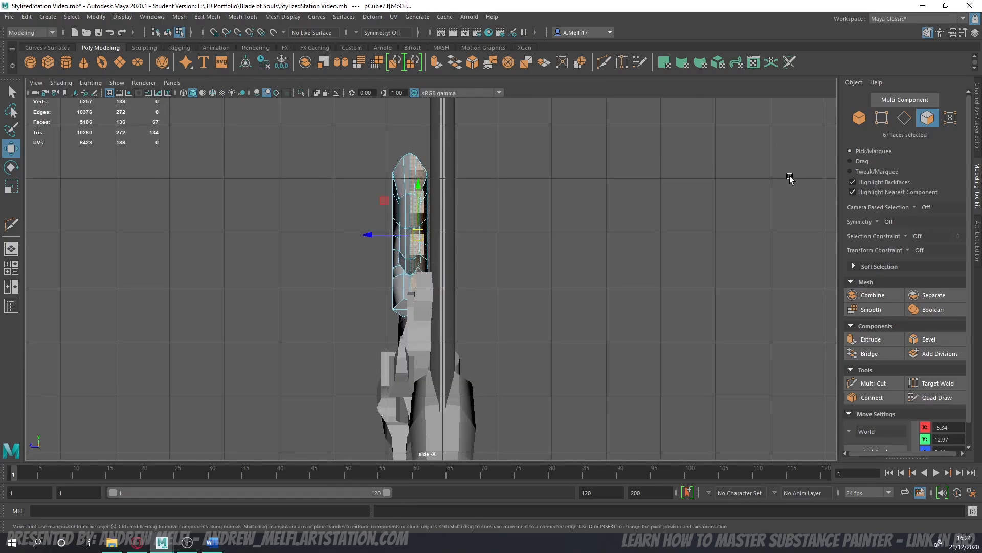
{"action": "key", "text": "Delete"}
{"action": "key", "text": "F8"}
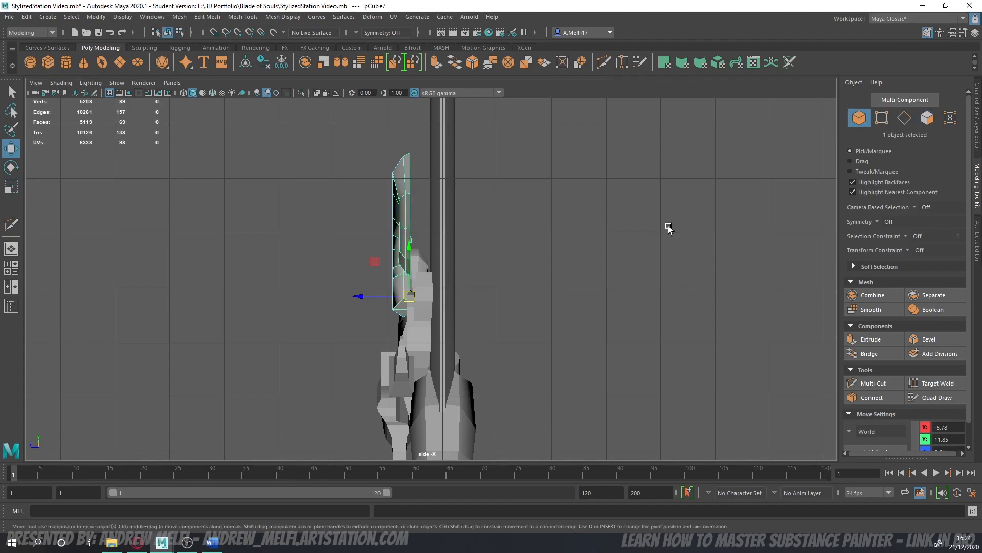
- Isolate the remaining spiral half in the side view and delete the stray face protruding past its cut edge
{"action": "key", "text": "ctrl+1"}
{"action": "scroll", "coordinate": [536, 285], "scroll_direction": "up", "scroll_amount": 3}
{"action": "scroll", "coordinate": [664, 191], "scroll_direction": "up", "scroll_amount": 3}
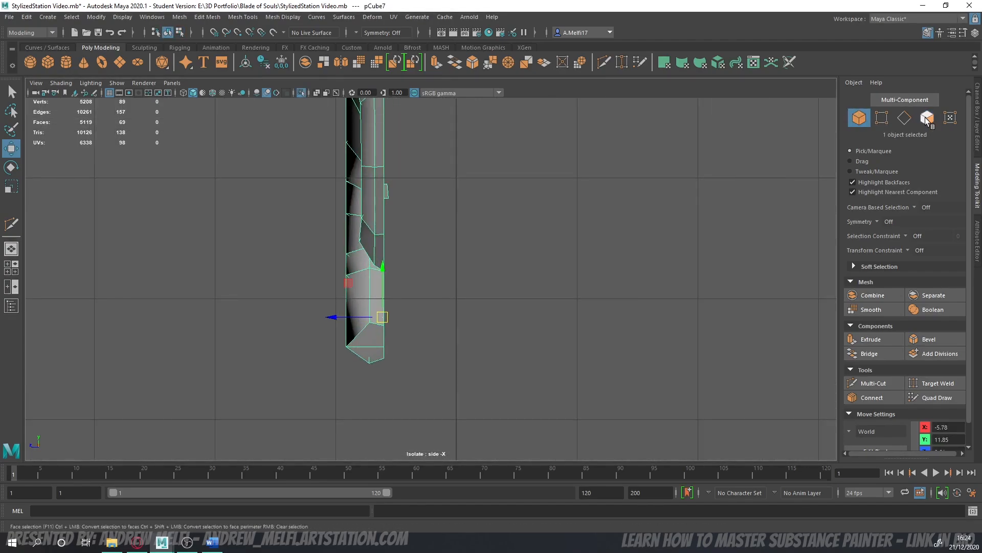
{"action": "left_click", "coordinate": [928, 118]}
{"action": "left_click_drag", "start_coordinate": [387, 296], "coordinate": [386, 297]}
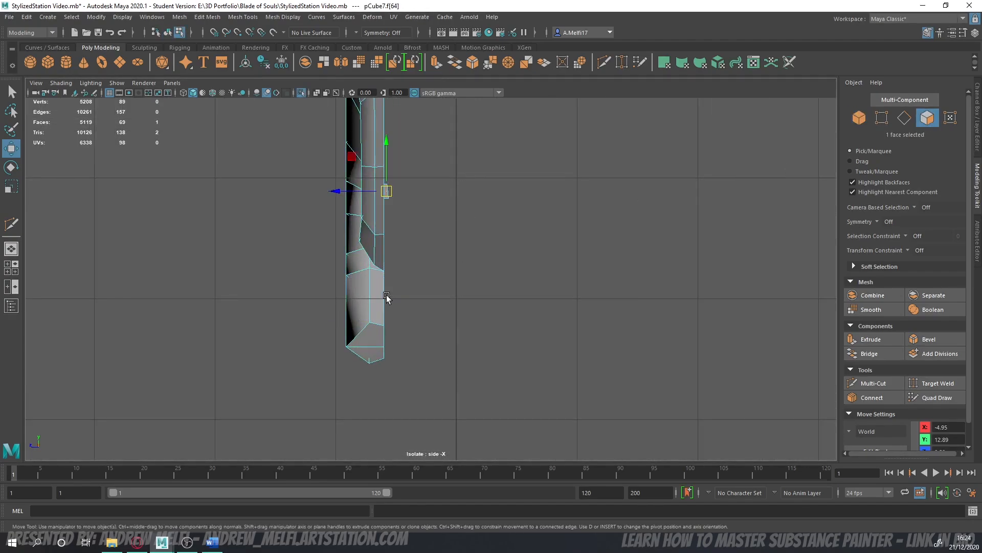
{"action": "key", "text": "Delete"}
{"action": "left_click", "coordinate": [859, 118]}
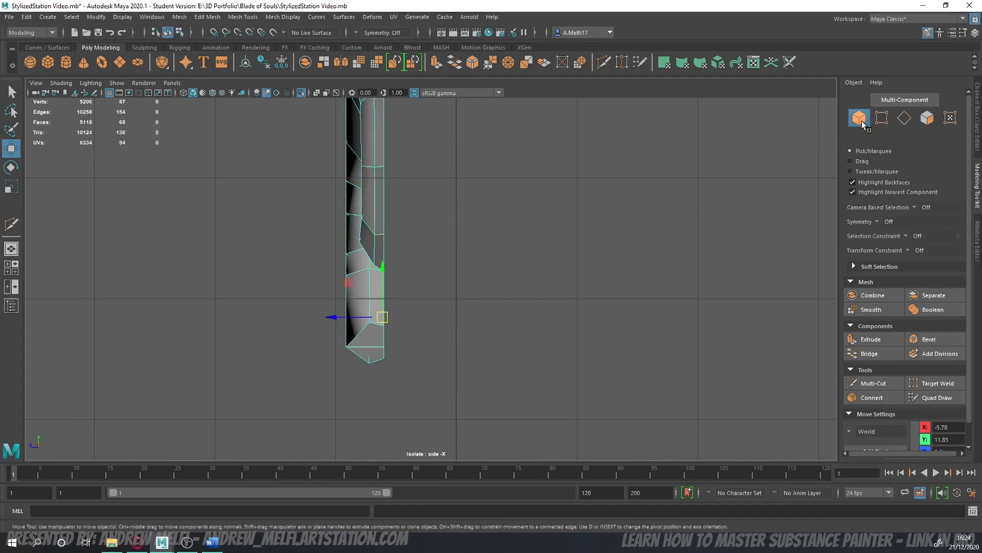
{"action": "scroll", "coordinate": [428, 289], "scroll_direction": "down", "scroll_amount": 5}
{"action": "left_click", "coordinate": [181, 17]}
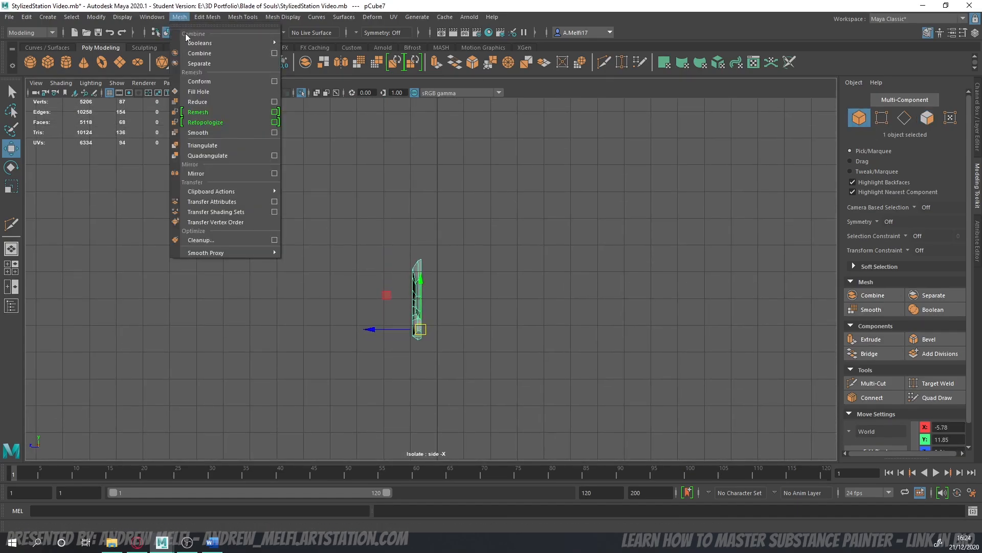
{"action": "left_click", "coordinate": [212, 173]}
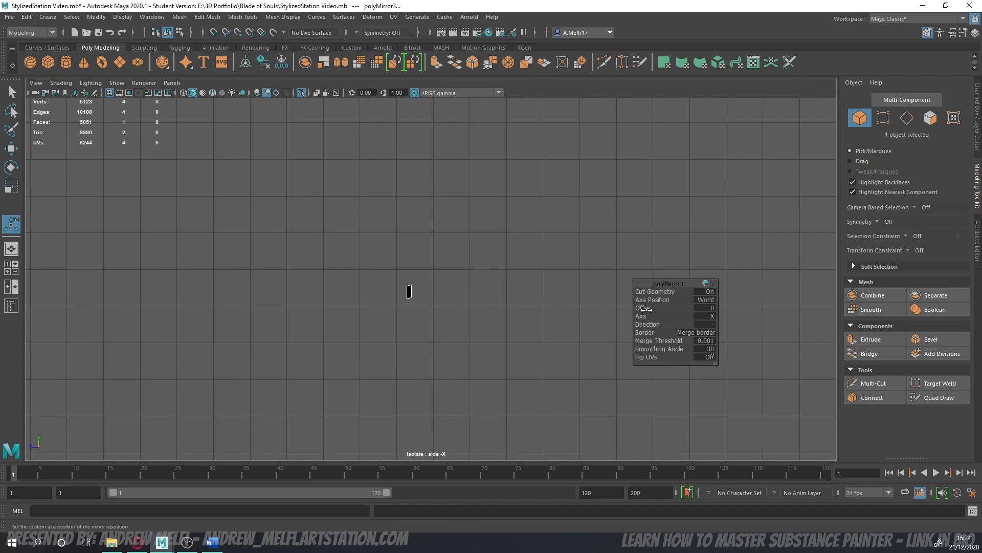
{"action": "key", "text": "ctrl+z"}
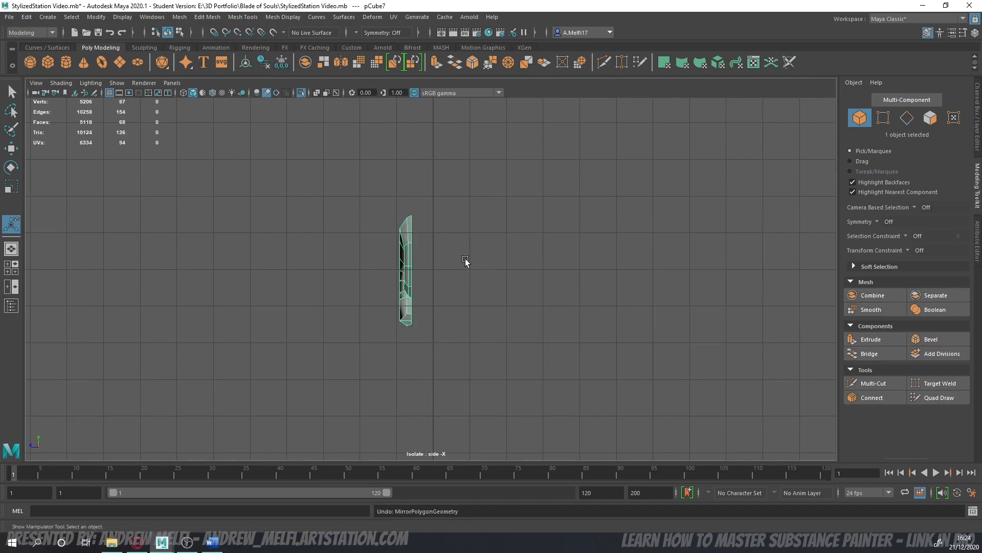
- Mirror the spiral half on the world Z axis with offset 0.6 and merge threshold 1.381, and end the side view's isolation
{"action": "left_click", "coordinate": [179, 16]}
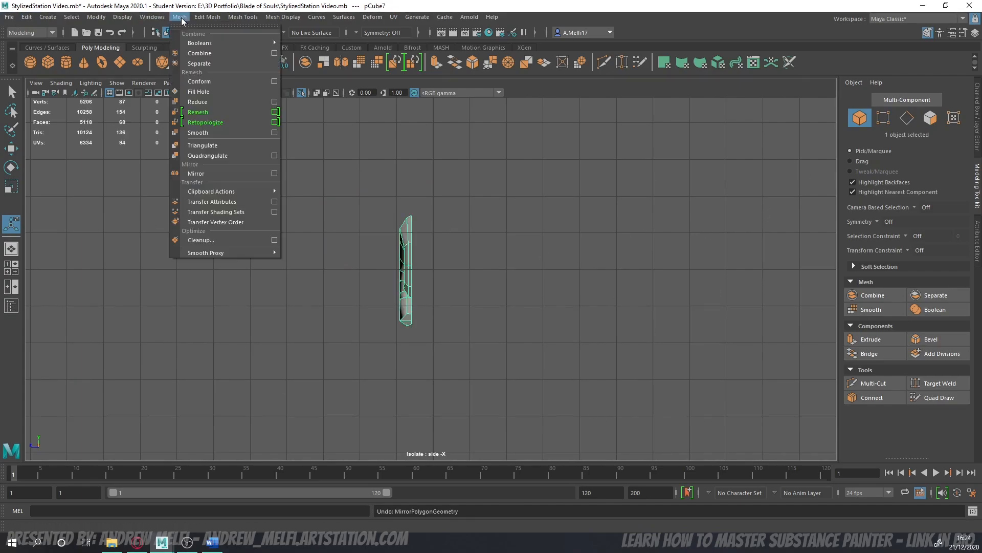
{"action": "left_click", "coordinate": [213, 173]}
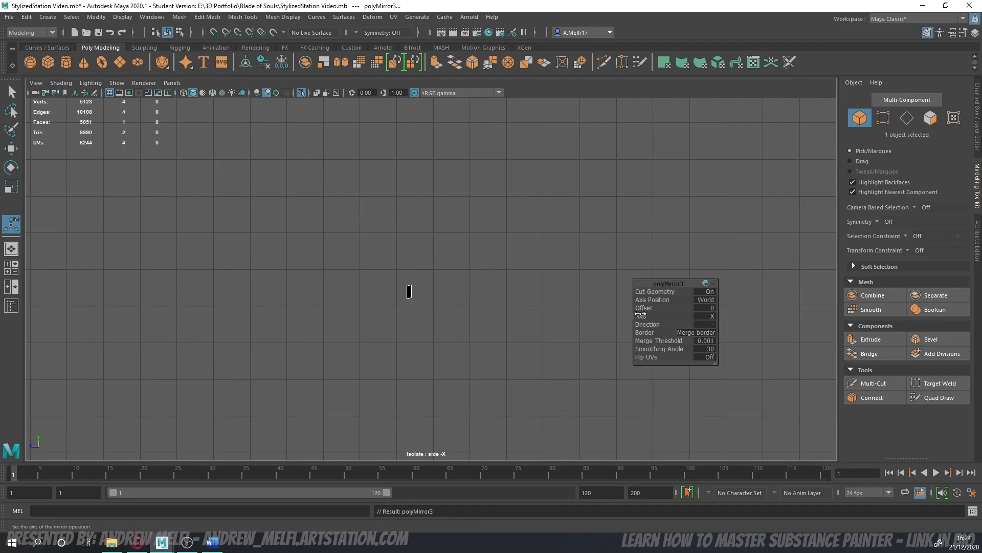
{"action": "left_click_drag", "start_coordinate": [640, 314], "coordinate": [700, 319]}
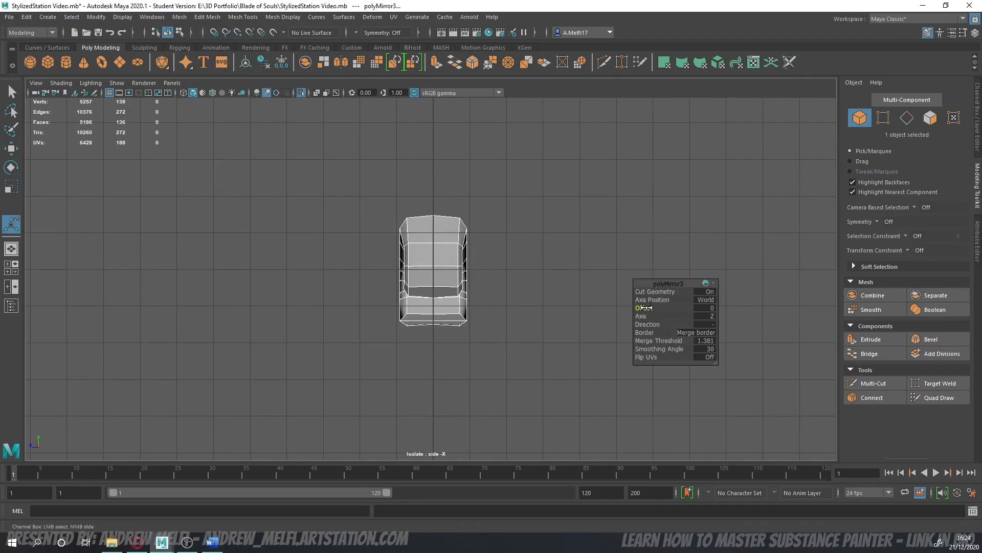
{"action": "left_click_drag", "start_coordinate": [644, 308], "coordinate": [649, 307]}
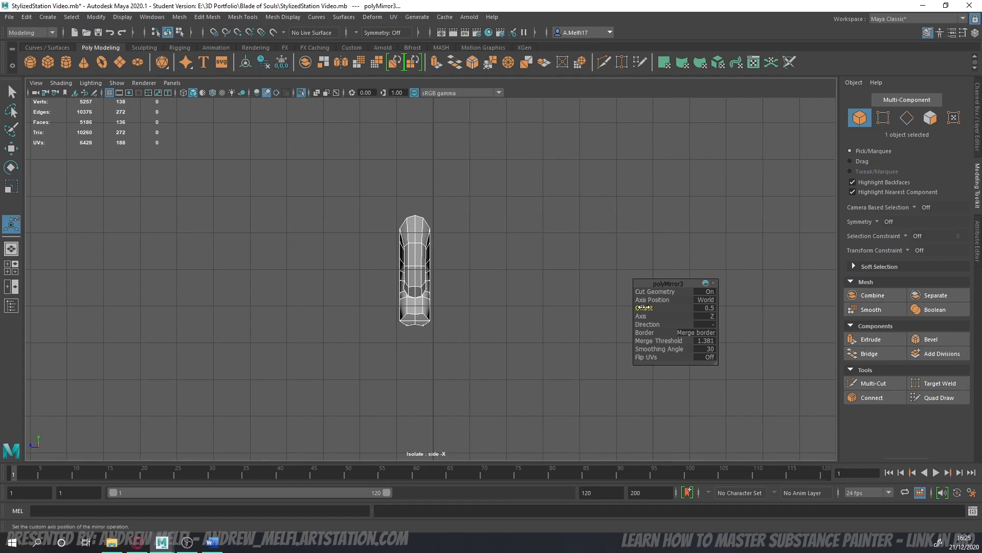
{"action": "key", "text": "ctrl+1"}
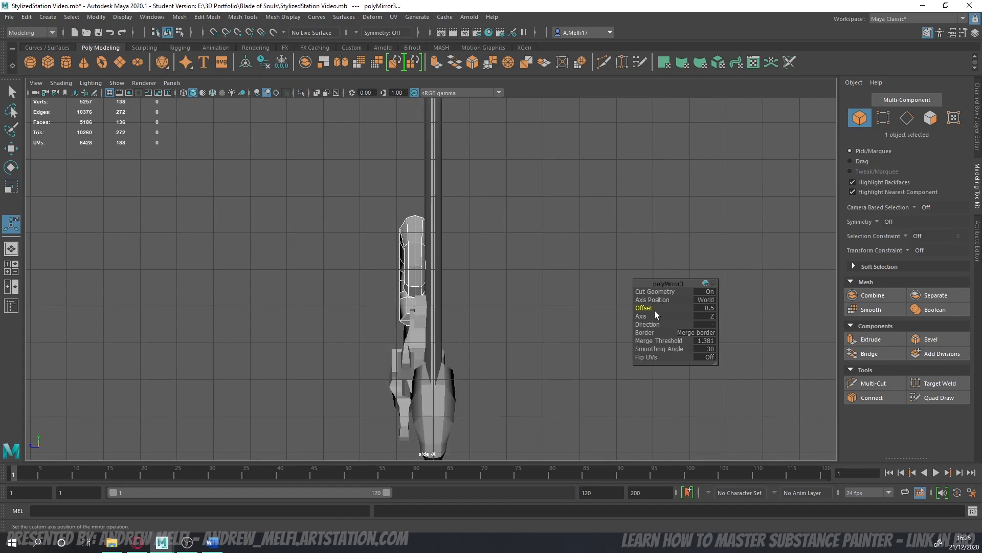
{"action": "left_click_drag", "start_coordinate": [650, 308], "coordinate": [651, 308]}
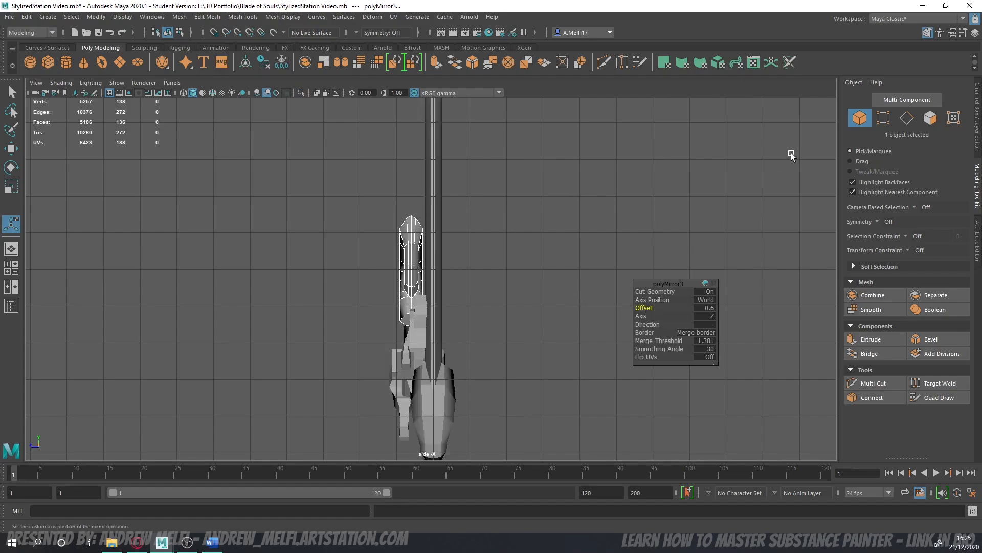
{"action": "left_click", "coordinate": [332, 270]}
- Show all objects again in the perspective view and examine the spiral and small curl against the rest of the hilt
{"action": "key", "text": "space"}
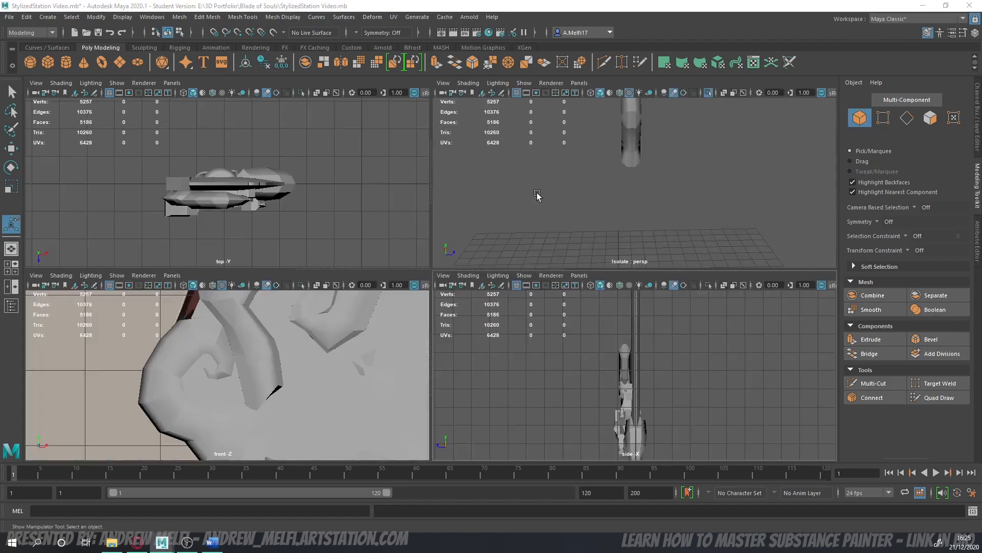
{"action": "key", "text": "space"}
{"action": "left_click_drag", "start_coordinate": [468, 243], "coordinate": [368, 233], "text": "alt"}
{"action": "key", "text": "ctrl+1"}
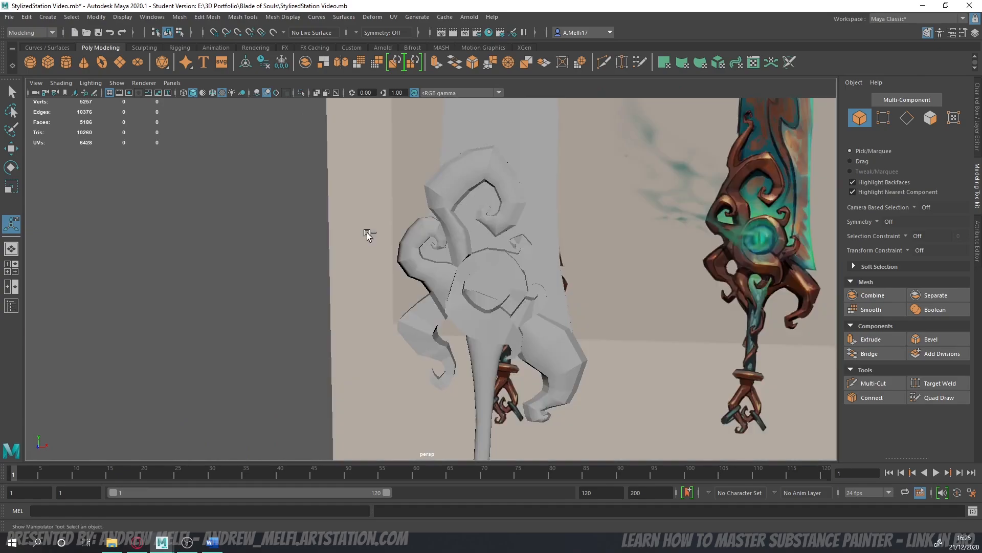
{"action": "left_click_drag", "start_coordinate": [334, 266], "coordinate": [347, 259], "text": "alt"}
{"action": "left_click", "coordinate": [415, 237]}
{"action": "scroll", "coordinate": [417, 237], "scroll_direction": "up", "scroll_amount": 6}
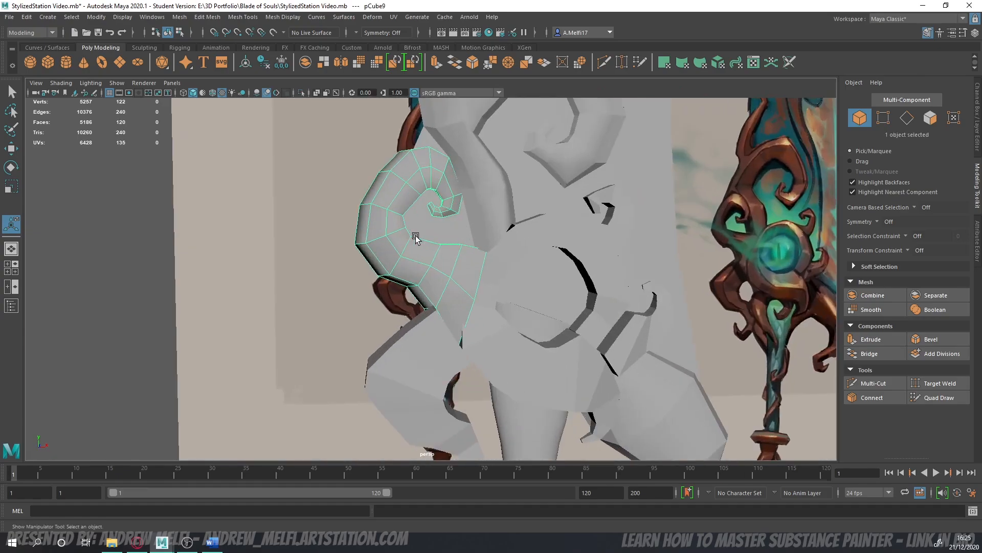
{"action": "middle_click_drag", "start_coordinate": [396, 246], "coordinate": [376, 272], "text": "alt"}
{"action": "left_click_drag", "start_coordinate": [377, 271], "coordinate": [391, 256], "text": "alt"}
- Move the corner vertex at the lower end of the spiral's base inward along the Z axis
{"action": "left_click", "coordinate": [453, 271]}
{"action": "left_click", "coordinate": [908, 118]}
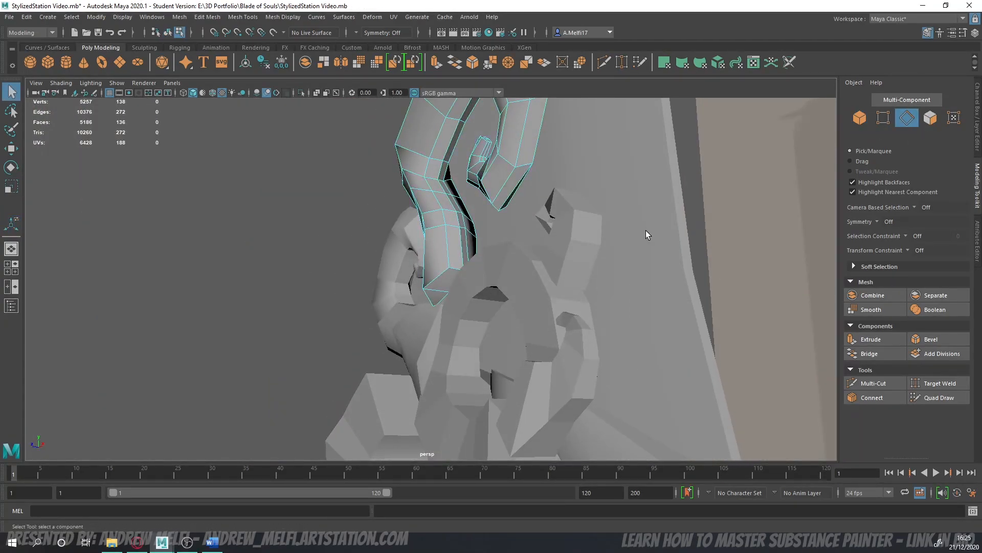
{"action": "scroll", "coordinate": [655, 200], "scroll_direction": "up", "scroll_amount": 4}
{"action": "key", "text": "F9"}
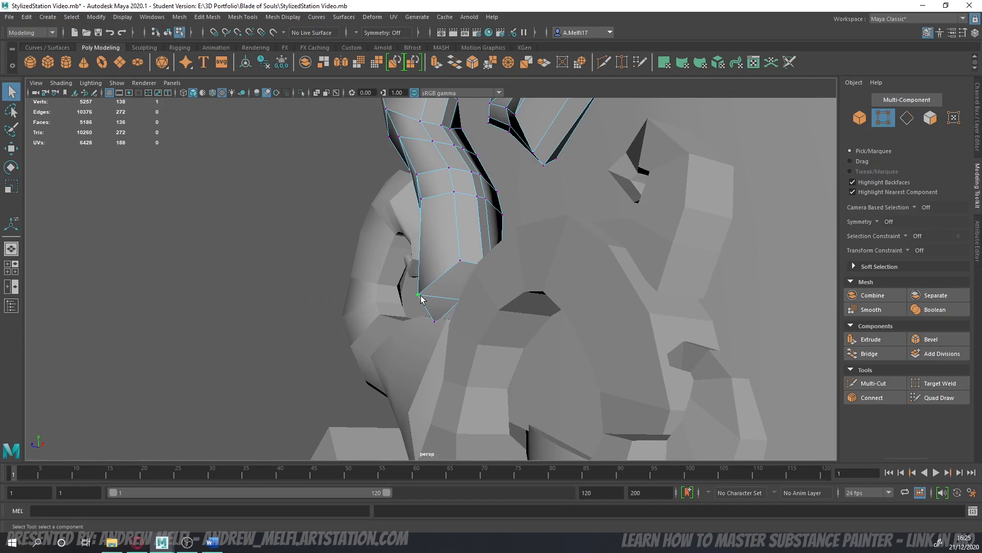
{"action": "left_click", "coordinate": [419, 295]}
{"action": "left_click_drag", "start_coordinate": [420, 295], "coordinate": [428, 300], "text": "alt"}
{"action": "key", "text": "w"}
{"action": "left_click_drag", "start_coordinate": [365, 297], "coordinate": [396, 292]}
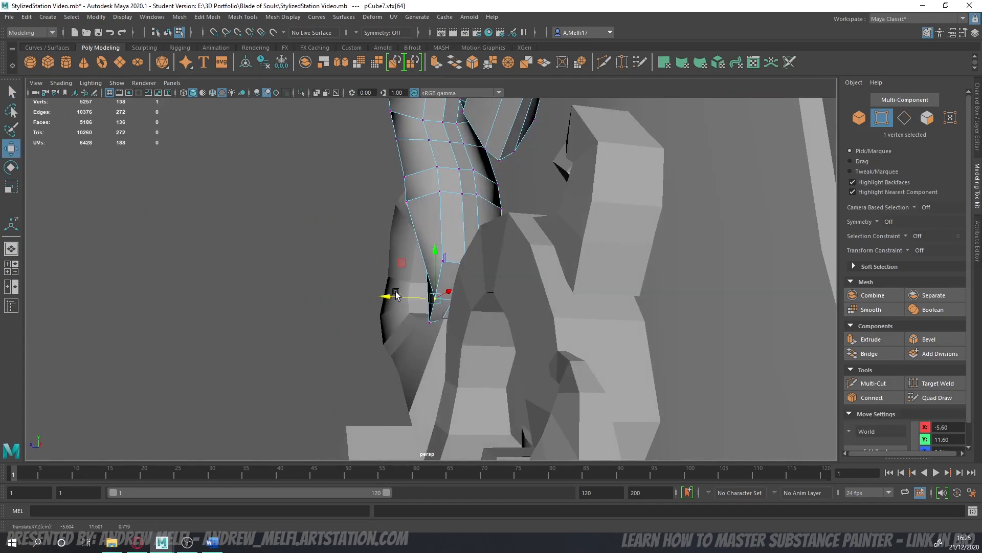
- Narrow the spiral's base end by adjusting the three vertices along its lower edge, and return to object selection
{"action": "scroll", "coordinate": [475, 264], "scroll_direction": "up", "scroll_amount": 3}
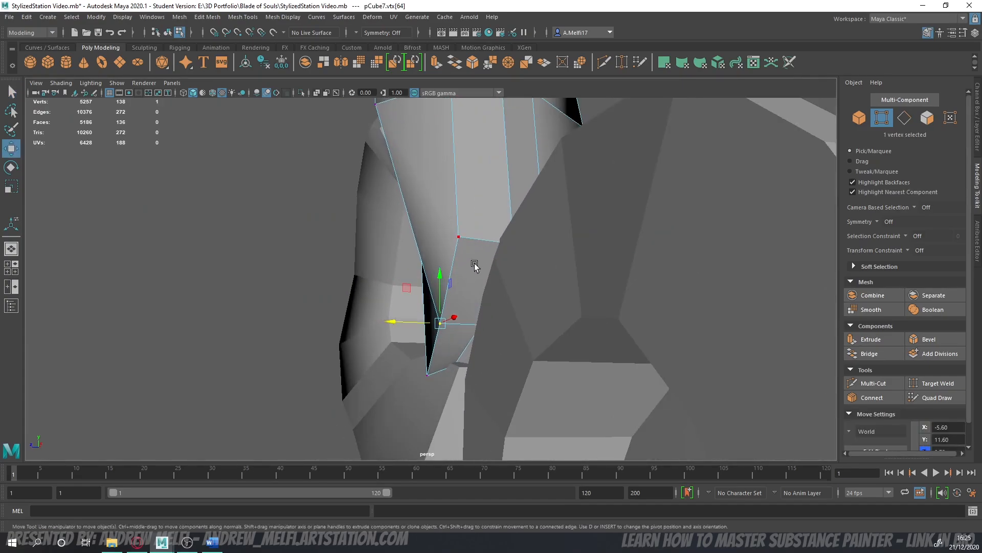
{"action": "left_click", "coordinate": [429, 386], "text": "shift"}
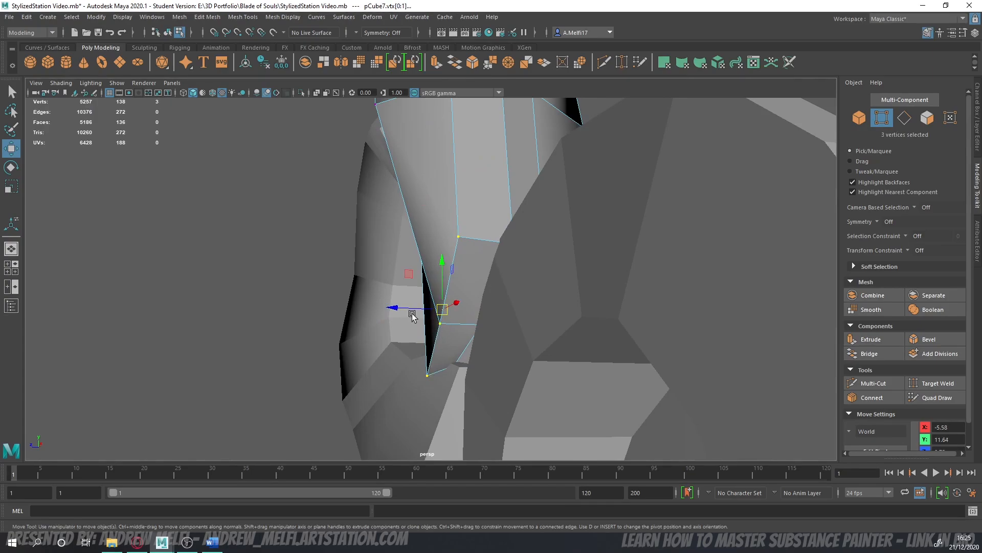
{"action": "left_click_drag", "start_coordinate": [412, 317], "coordinate": [516, 333], "text": "alt"}
{"action": "key", "text": "r"}
{"action": "key", "text": "w"}
{"action": "scroll", "coordinate": [518, 337], "scroll_direction": "down", "scroll_amount": 5}
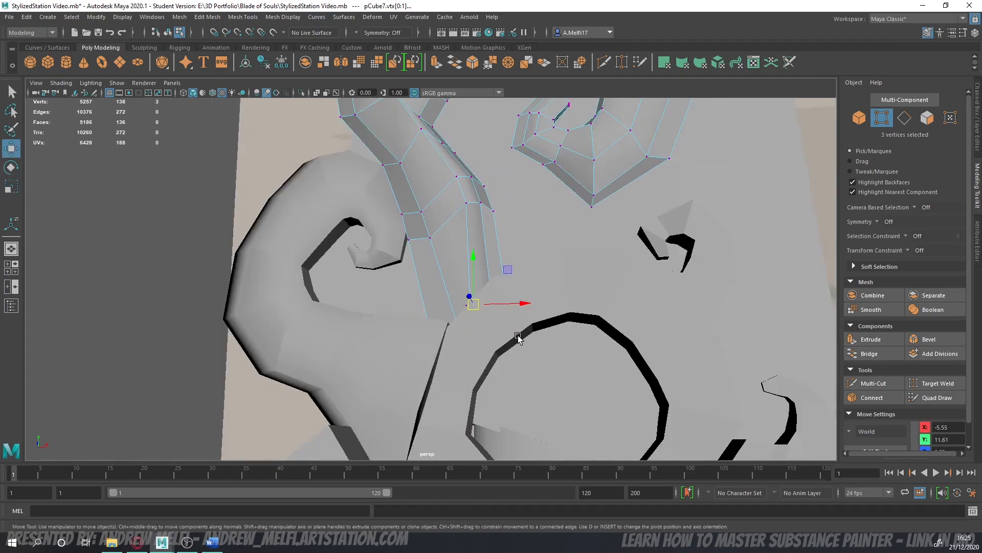
{"action": "left_click_drag", "start_coordinate": [474, 328], "coordinate": [807, 156], "text": "alt"}
{"action": "left_click", "coordinate": [861, 118]}
{"action": "scroll", "coordinate": [217, 294], "scroll_direction": "down", "scroll_amount": 4}
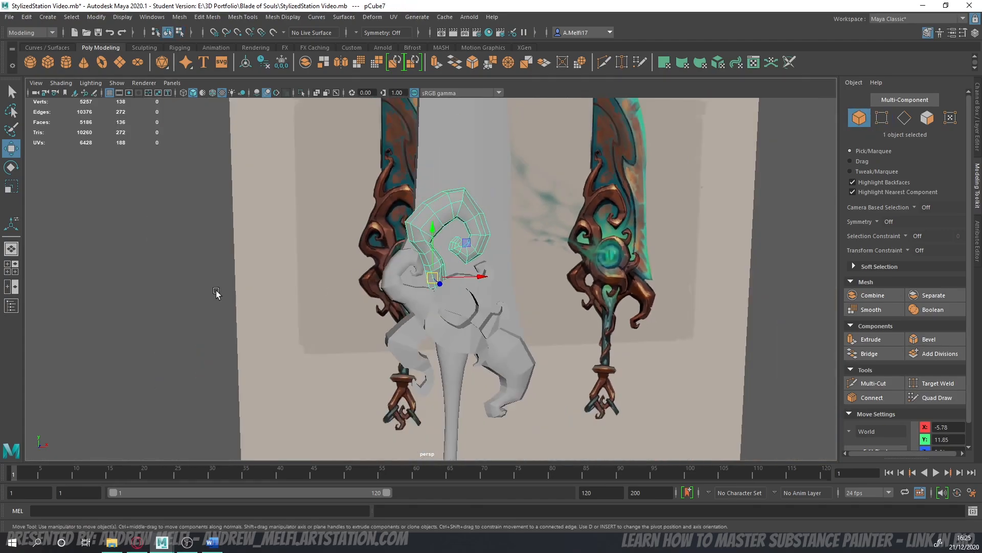
{"action": "left_click", "coordinate": [217, 293]}
- Move the protruding side vertices above the tip of the spiral's base inward along the Z axis
{"action": "scroll", "coordinate": [390, 274], "scroll_direction": "up", "scroll_amount": 5}
{"action": "left_click_drag", "start_coordinate": [390, 275], "coordinate": [496, 266], "text": "alt"}
{"action": "left_click", "coordinate": [444, 257]}
{"action": "scroll", "coordinate": [444, 256], "scroll_direction": "up", "scroll_amount": 3}
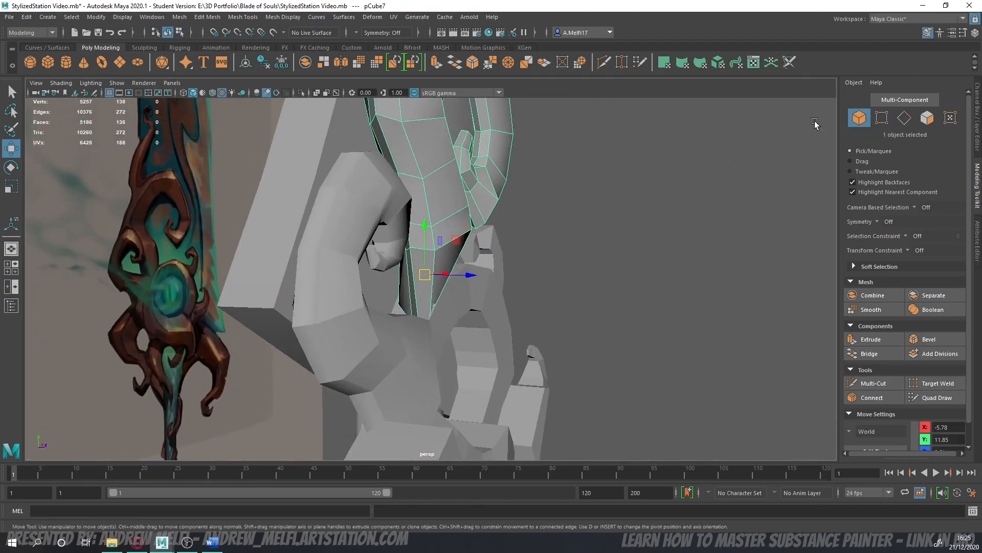
{"action": "left_click", "coordinate": [885, 122]}
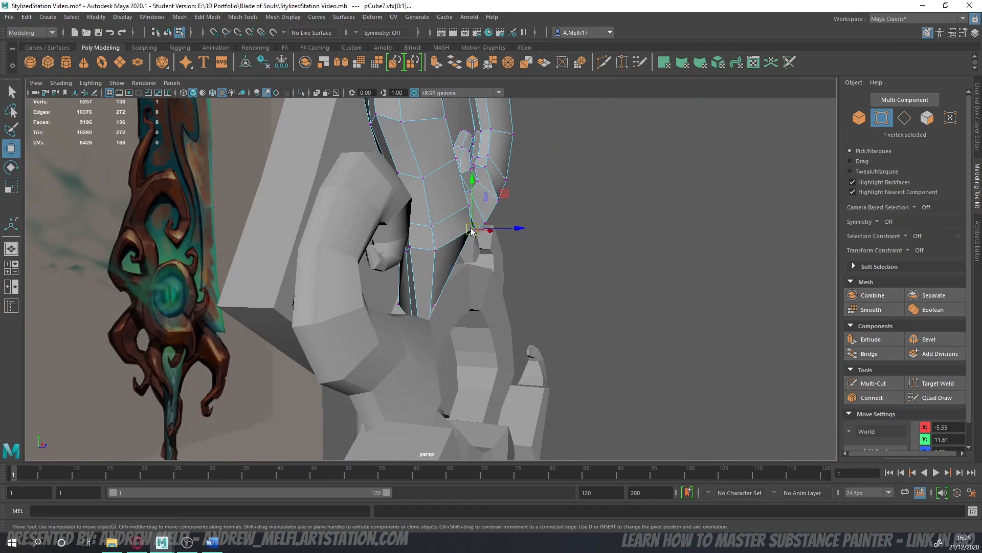
{"action": "left_click_drag", "start_coordinate": [471, 231], "coordinate": [497, 231], "text": "alt"}
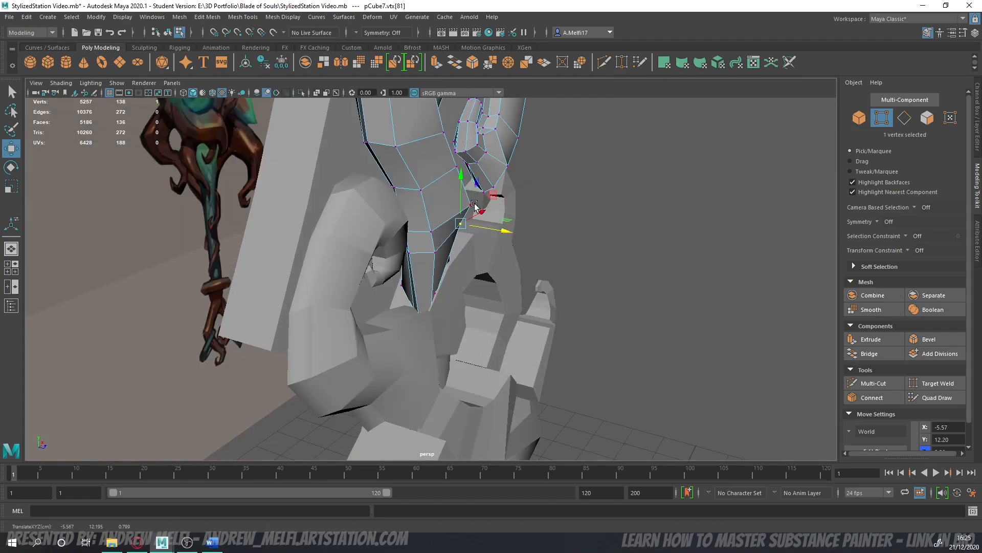
{"action": "left_click", "coordinate": [494, 210]}
{"action": "left_click", "coordinate": [859, 119]}
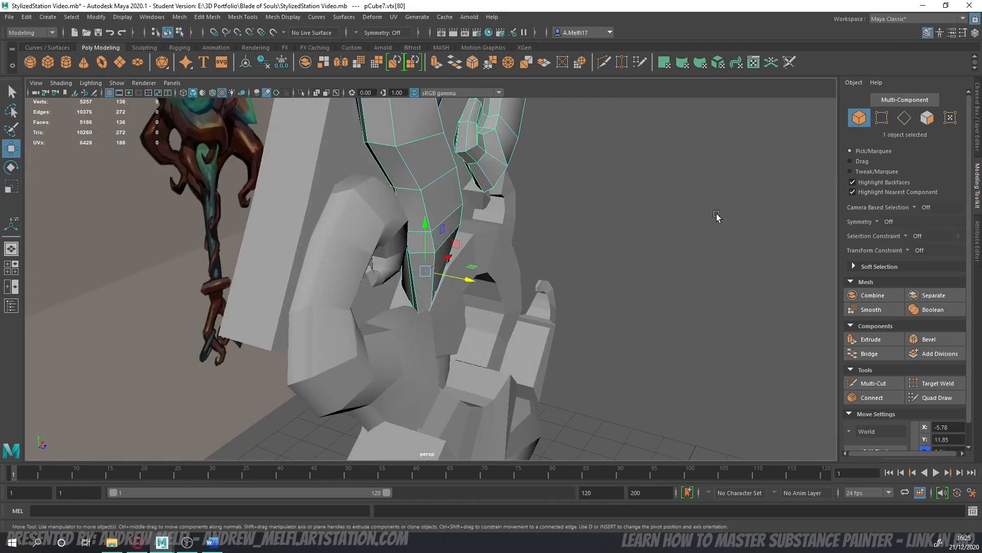
{"action": "left_click", "coordinate": [716, 214]}
- Shift the vertices along the small curl's base along the Z axis to slim it where it meets the hilt
{"action": "scroll", "coordinate": [594, 286], "scroll_direction": "down", "scroll_amount": 5}
{"action": "left_click_drag", "start_coordinate": [595, 292], "coordinate": [272, 325], "text": "alt"}
{"action": "left_click", "coordinate": [428, 336]}
{"action": "scroll", "coordinate": [306, 325], "scroll_direction": "up", "scroll_amount": 4}
{"action": "middle_click_drag", "start_coordinate": [307, 325], "coordinate": [323, 221], "text": "alt"}
{"action": "left_click", "coordinate": [881, 119]}
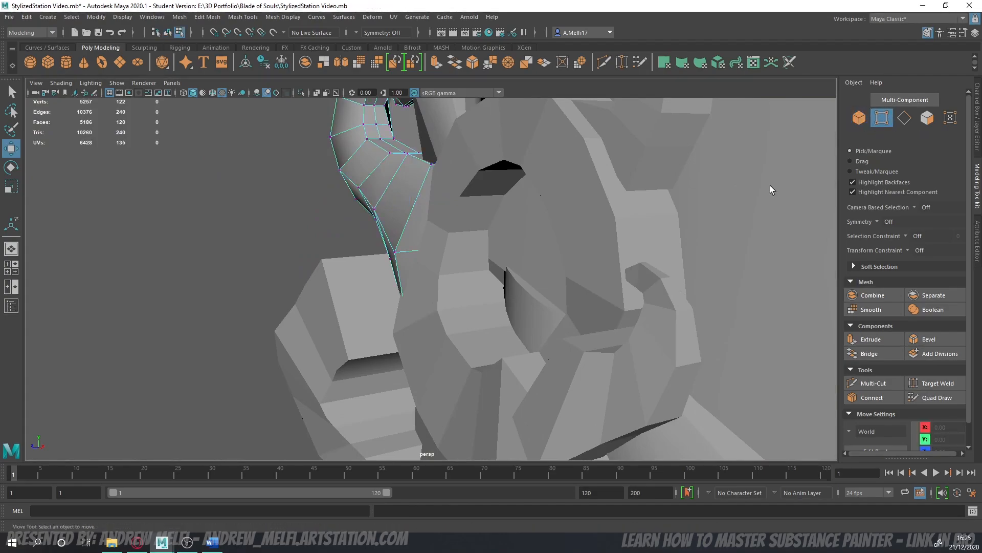
{"action": "left_click_drag", "start_coordinate": [463, 233], "coordinate": [416, 246], "text": "alt"}
{"action": "left_click", "coordinate": [404, 245]}
{"action": "left_click", "coordinate": [441, 127]}
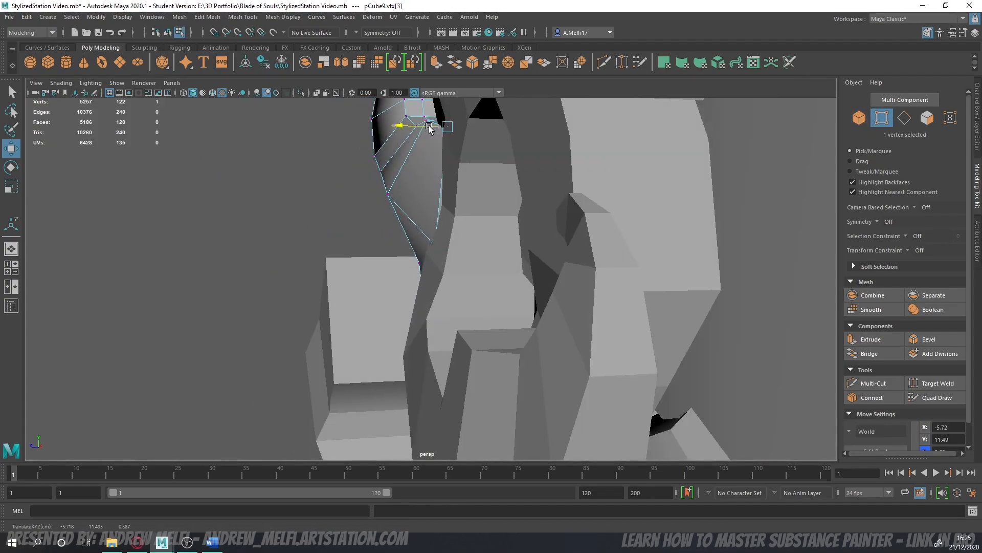
{"action": "left_click", "coordinate": [370, 194]}
{"action": "left_click_drag", "start_coordinate": [372, 195], "coordinate": [388, 171]}
{"action": "left_click", "coordinate": [383, 172]}
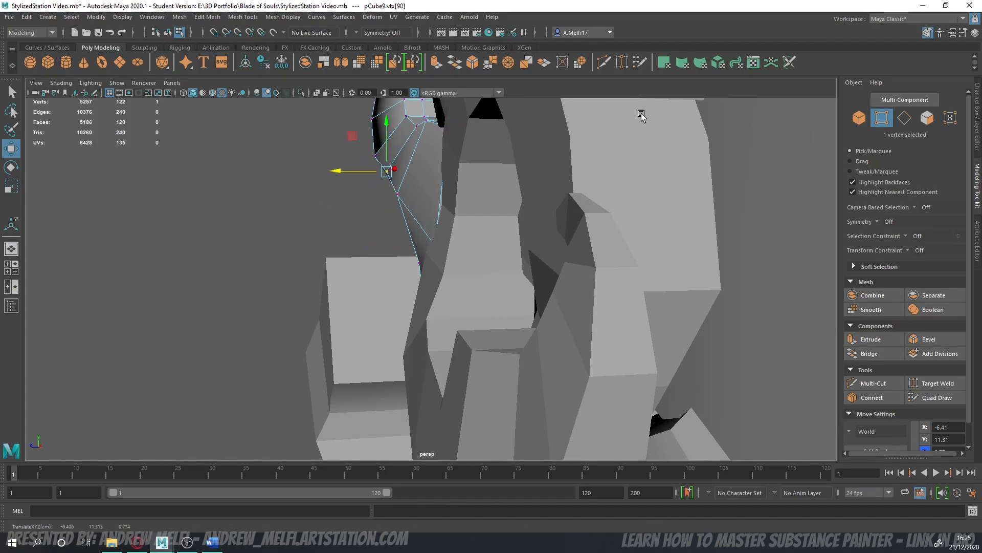
- Move two edges on the circular ring's outer rim beside the small curl along the Z axis
{"action": "left_click", "coordinate": [860, 119]}
{"action": "left_click_drag", "start_coordinate": [318, 242], "coordinate": [421, 276], "text": "alt"}
{"action": "left_click", "coordinate": [421, 276]}
{"action": "scroll", "coordinate": [421, 277], "scroll_direction": "up", "scroll_amount": 5}
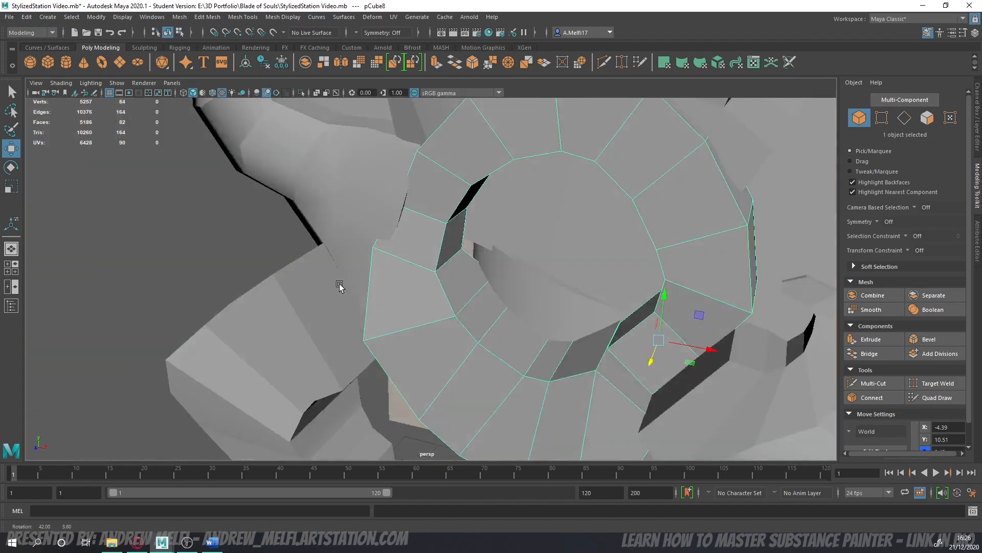
{"action": "left_click_drag", "start_coordinate": [339, 285], "coordinate": [253, 261], "text": "alt"}
{"action": "left_click", "coordinate": [905, 118]}
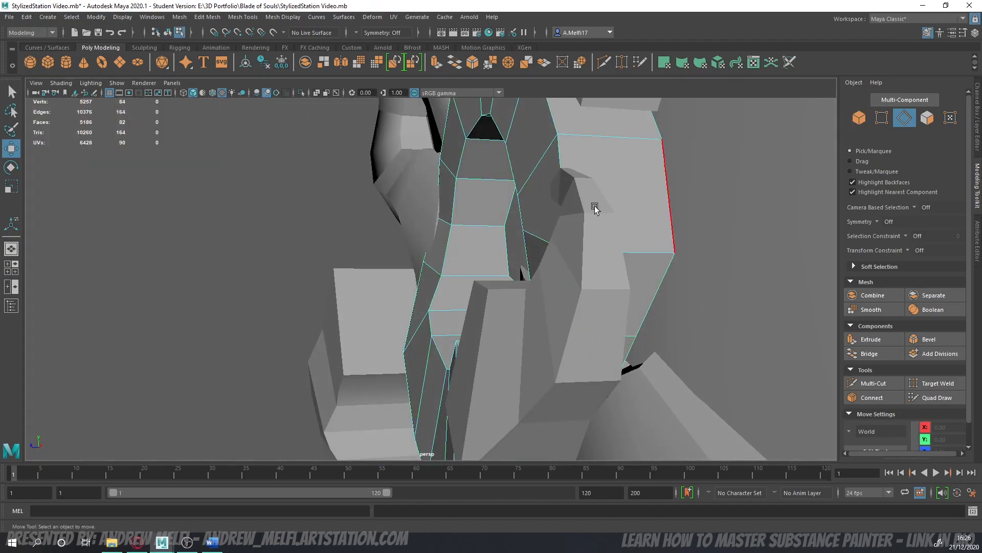
{"action": "left_click", "coordinate": [446, 228]}
{"action": "left_click_drag", "start_coordinate": [432, 221], "coordinate": [416, 224]}
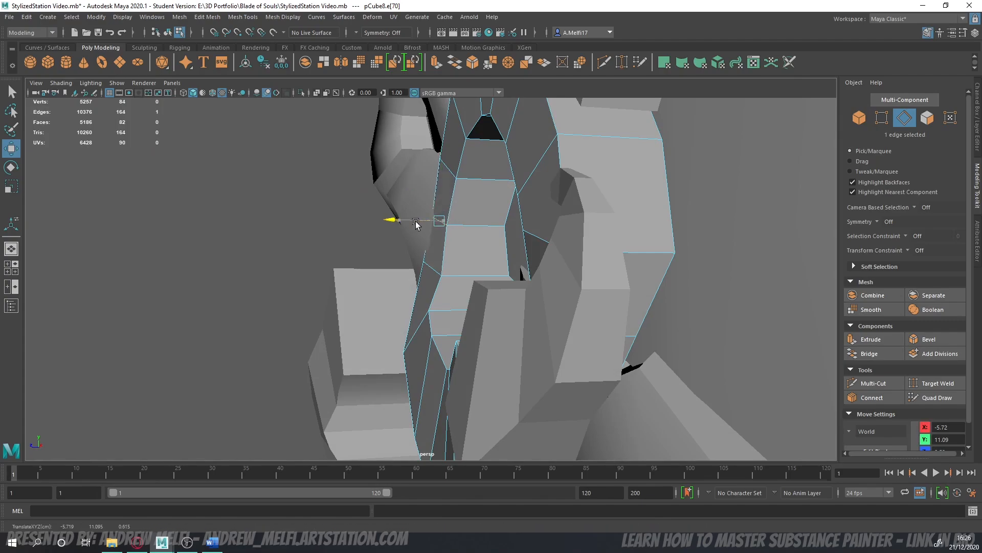
{"action": "left_click", "coordinate": [433, 262]}
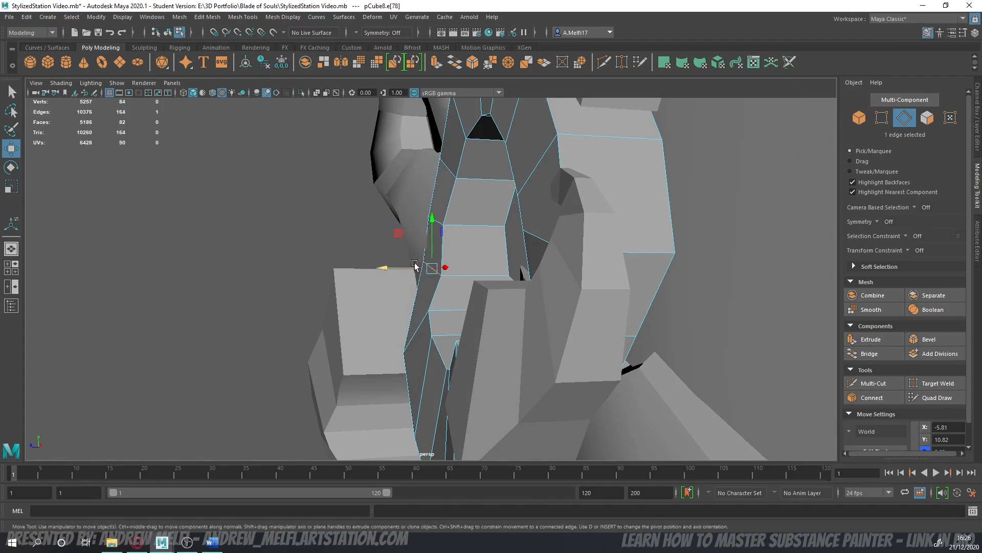
- Isolate the ring and insert an edge loop along its broad side faces with the Multi-Cut tool
{"action": "left_click", "coordinate": [860, 119]}
{"action": "scroll", "coordinate": [348, 294], "scroll_direction": "down", "scroll_amount": 4}
{"action": "left_click_drag", "start_coordinate": [348, 294], "coordinate": [482, 304], "text": "alt"}
{"action": "key", "text": "ctrl+1"}
{"action": "left_click", "coordinate": [876, 388]}
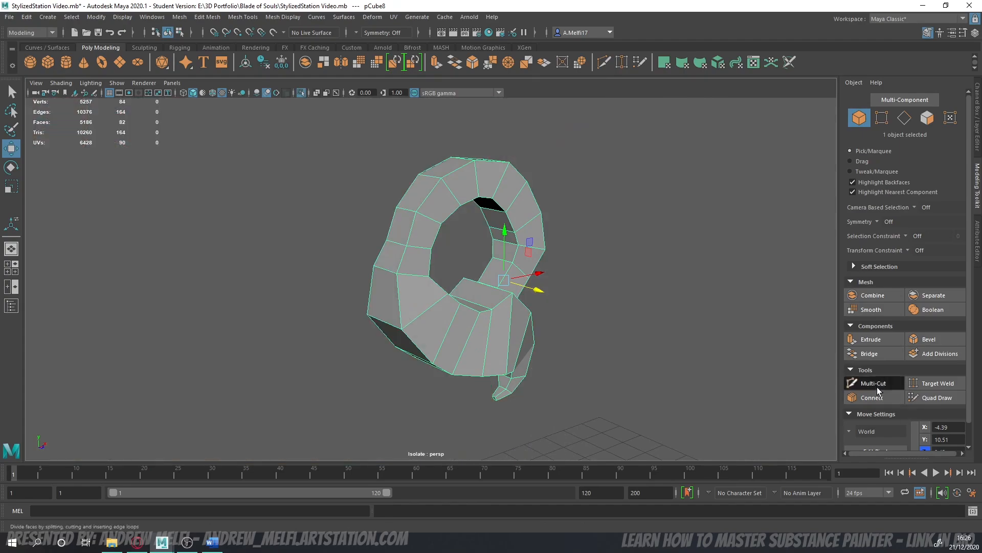
{"action": "left_click_drag", "start_coordinate": [568, 368], "coordinate": [445, 330], "text": "alt"}
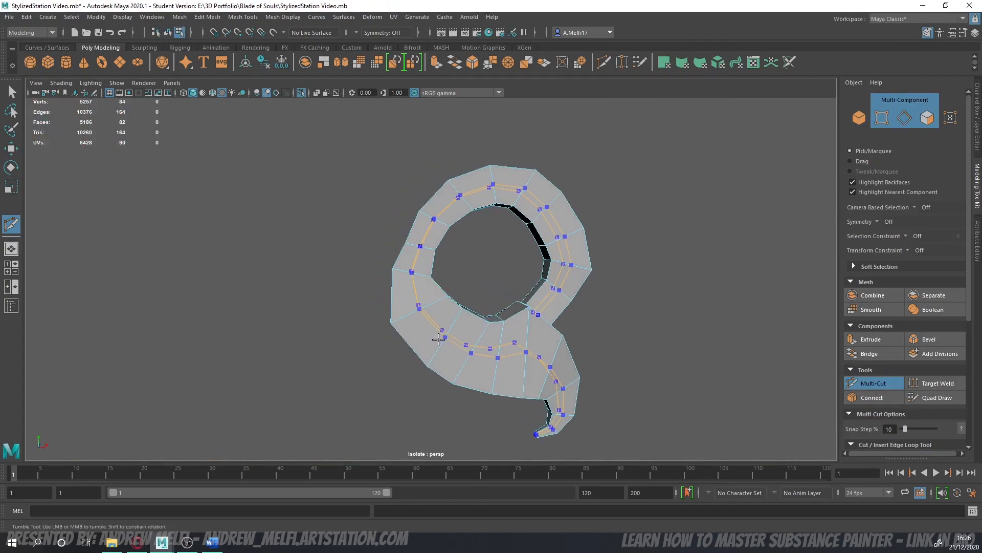
{"action": "left_click", "coordinate": [437, 339], "text": "ctrl"}
{"action": "left_click_drag", "start_coordinate": [438, 345], "coordinate": [568, 372], "text": "alt"}
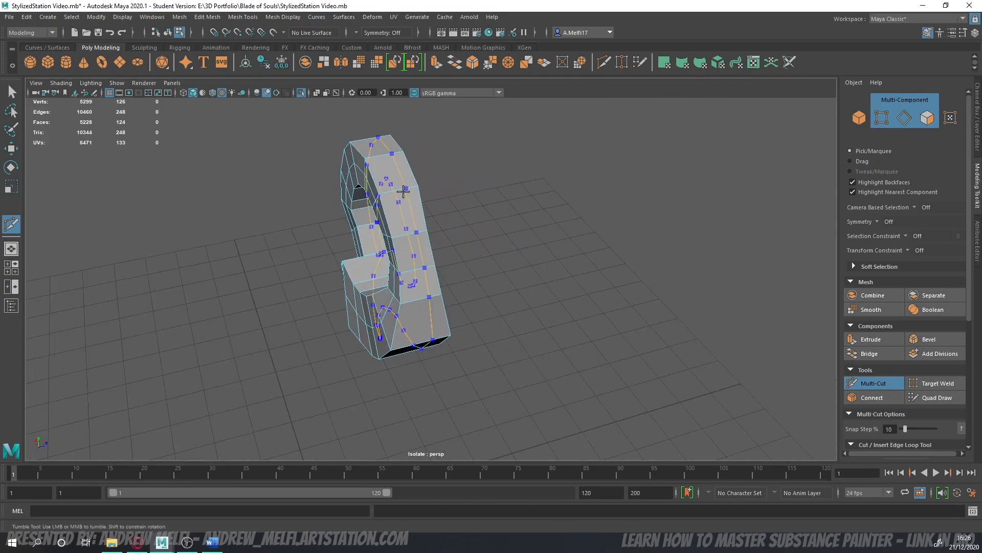
{"action": "left_click", "coordinate": [408, 199], "text": "ctrl"}
{"action": "left_click_drag", "start_coordinate": [533, 281], "coordinate": [491, 260], "text": "alt"}
{"action": "key", "text": "ctrl+z"}
{"action": "key", "text": "ctrl+z"}
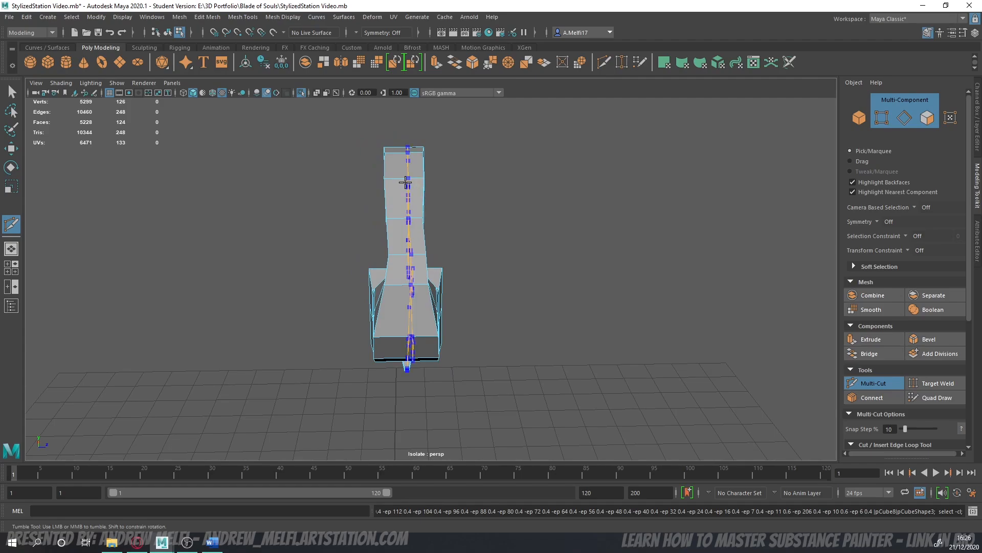
- Insert a centred edge loop around the ring's outer rim and scale the two outer border edge loops closer together
{"action": "left_click", "coordinate": [405, 179], "text": "ctrl+shift"}
{"action": "left_click", "coordinate": [899, 384]}
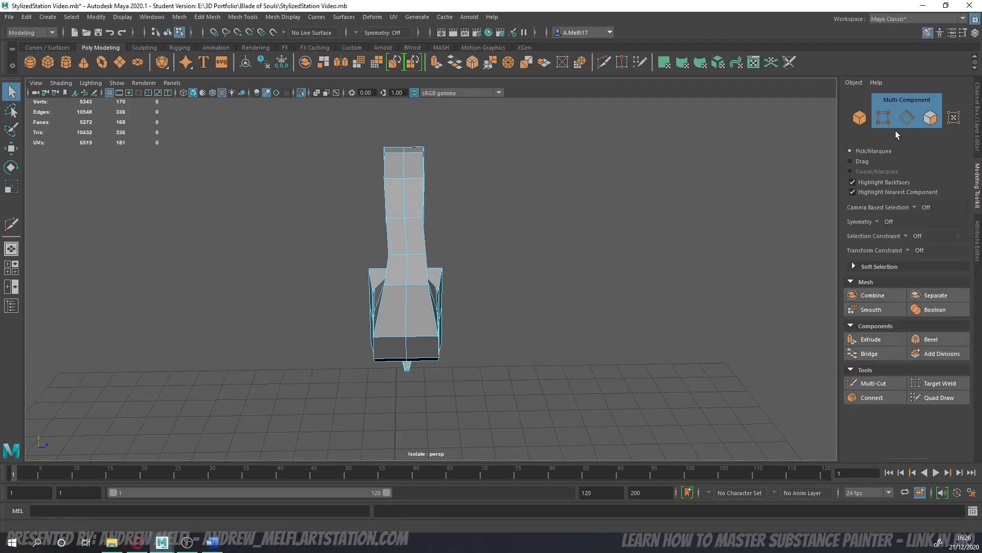
{"action": "left_click", "coordinate": [906, 121]}
{"action": "left_click_drag", "start_coordinate": [425, 207], "coordinate": [409, 227], "text": "alt"}
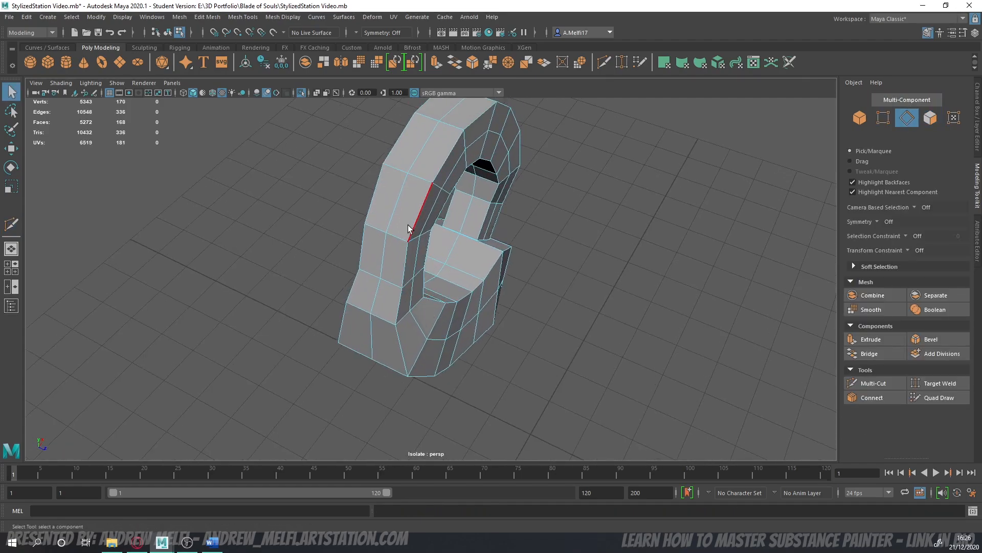
{"action": "double_click", "coordinate": [378, 198], "text": "shift"}
{"action": "left_click_drag", "start_coordinate": [379, 198], "coordinate": [439, 272], "text": "alt"}
{"action": "key", "text": "r"}
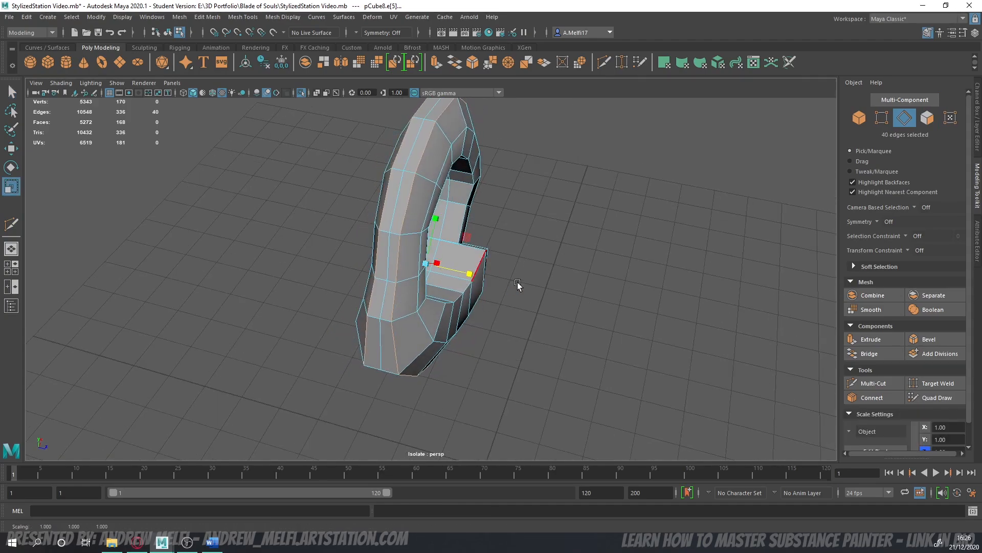
{"action": "left_click_drag", "start_coordinate": [517, 284], "coordinate": [470, 256], "text": "alt"}
- Scale the ring's inner border edges and the edge loops along its side faces across the thickness to round its profile
{"action": "double_click", "coordinate": [437, 242]}
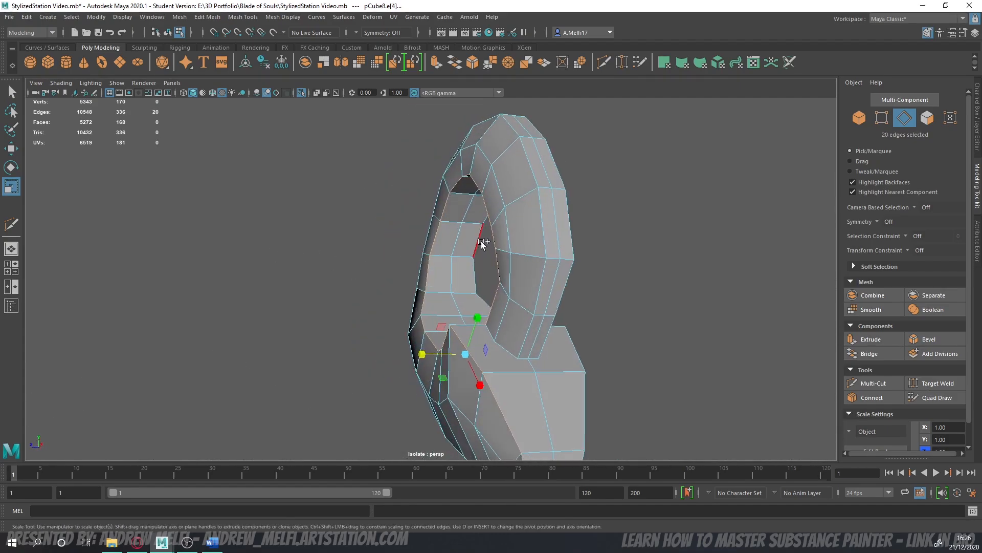
{"action": "left_click_drag", "start_coordinate": [450, 351], "coordinate": [401, 299], "text": "alt"}
{"action": "double_click", "coordinate": [434, 196]}
{"action": "left_click_drag", "start_coordinate": [415, 351], "coordinate": [577, 371]}
{"action": "scroll", "coordinate": [574, 368], "scroll_direction": "up", "scroll_amount": 3}
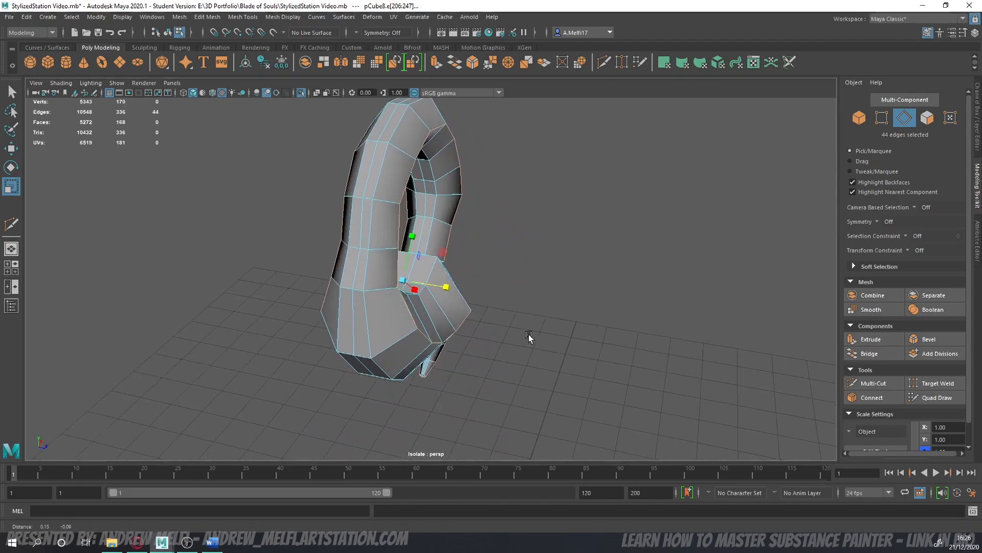
{"action": "left_click_drag", "start_coordinate": [529, 334], "coordinate": [497, 359], "text": "alt"}
{"action": "double_click", "coordinate": [411, 225]}
{"action": "left_click_drag", "start_coordinate": [435, 270], "coordinate": [543, 215], "text": "alt"}
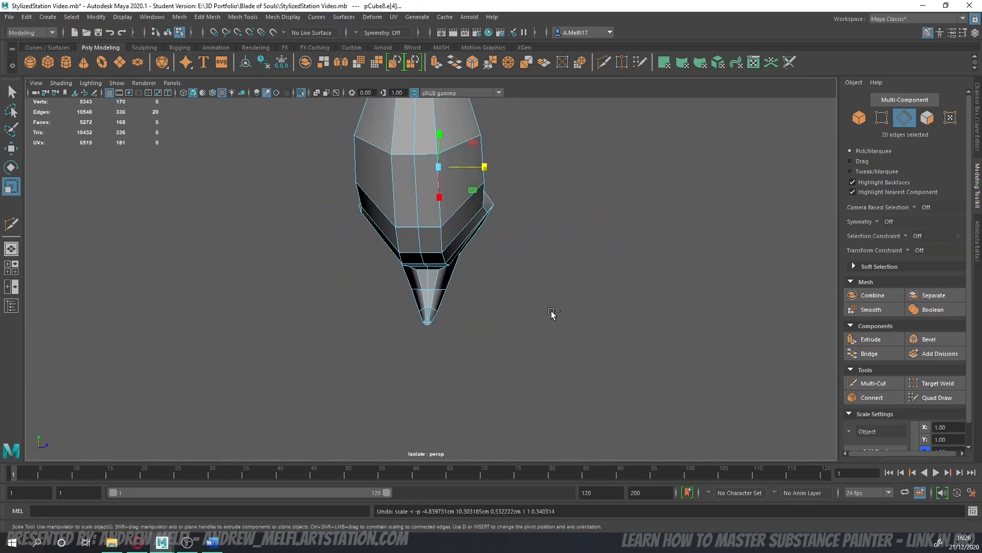
{"action": "left_click_drag", "start_coordinate": [550, 314], "coordinate": [458, 204], "text": "alt"}
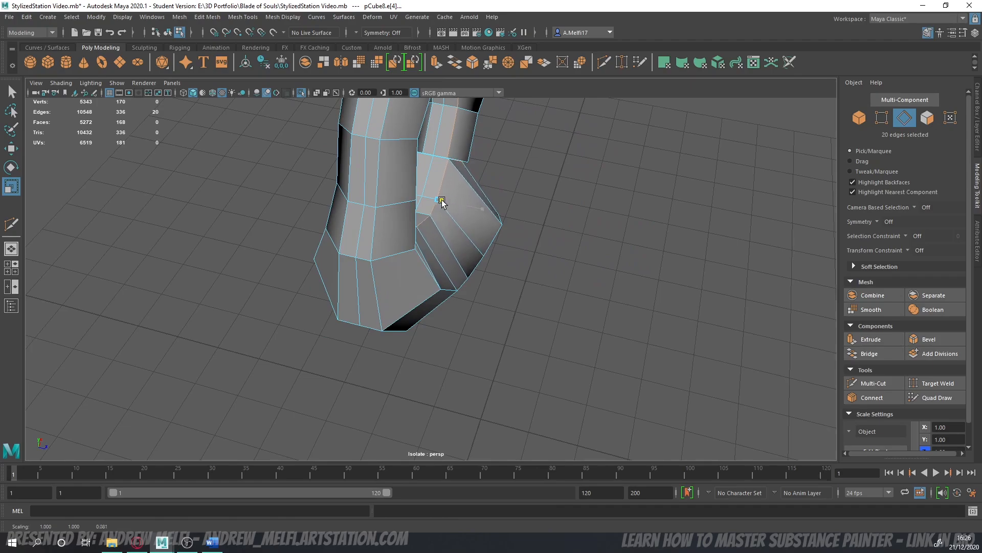
{"action": "key", "text": "ctrl+z"}
{"action": "key", "text": "ctrl+z"}
{"action": "middle_click_drag", "start_coordinate": [564, 272], "coordinate": [540, 372], "text": "alt"}
- Select the centre edges along the upper arc of the ring's outer rim, starting from the overlapping tip
{"action": "left_click", "coordinate": [859, 118]}
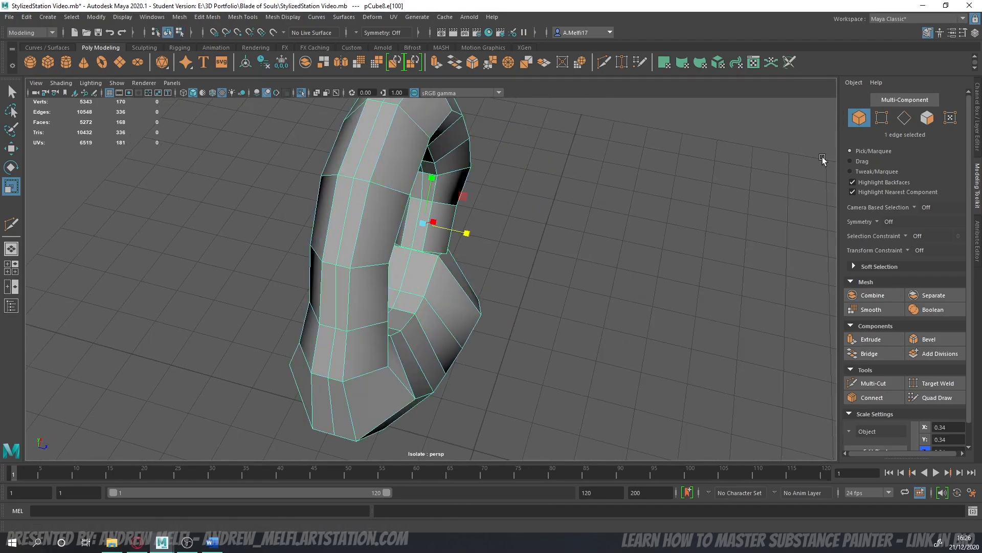
{"action": "left_click_drag", "start_coordinate": [610, 330], "coordinate": [640, 356], "text": "alt"}
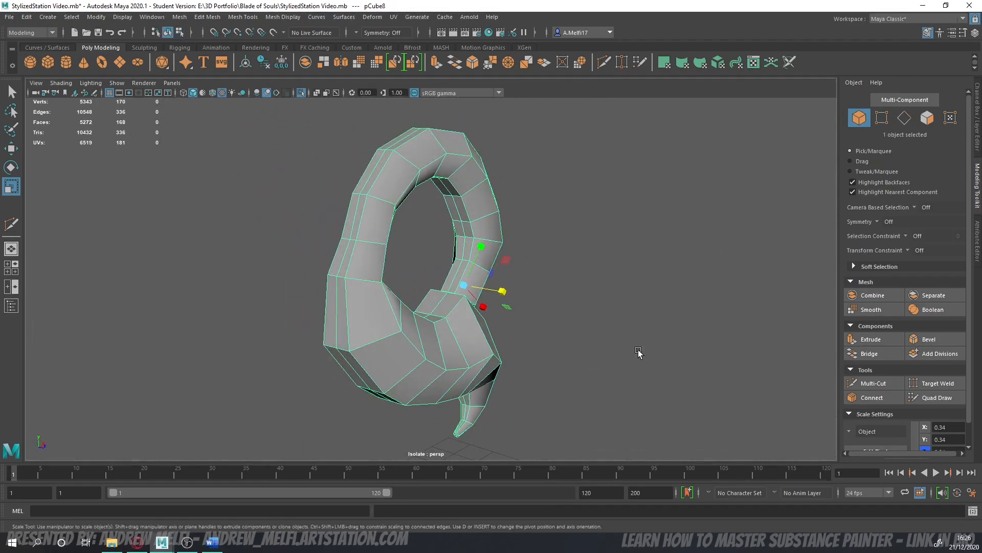
{"action": "left_click", "coordinate": [910, 121]}
{"action": "left_click_drag", "start_coordinate": [373, 169], "coordinate": [235, 183], "text": "alt"}
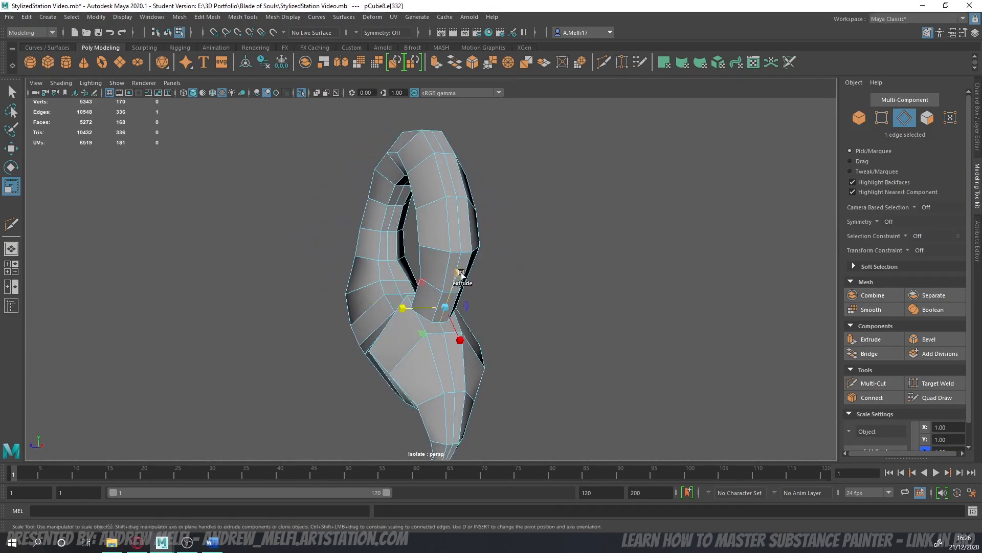
{"action": "left_click", "coordinate": [453, 181], "text": "shift"}
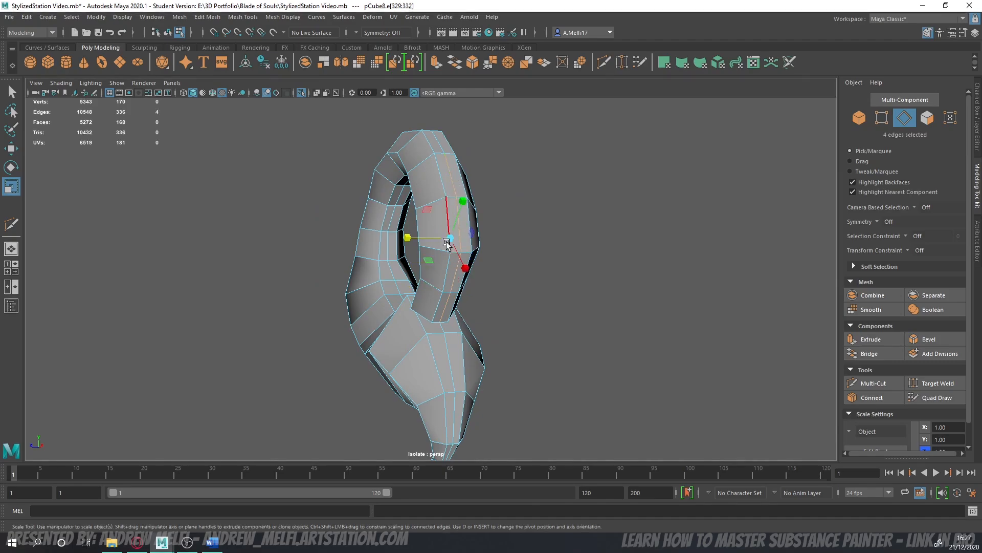
{"action": "left_click_drag", "start_coordinate": [450, 244], "coordinate": [496, 287], "text": "alt"}
{"action": "left_click", "coordinate": [417, 177], "text": "shift"}
{"action": "key", "text": "ctrl+z"}
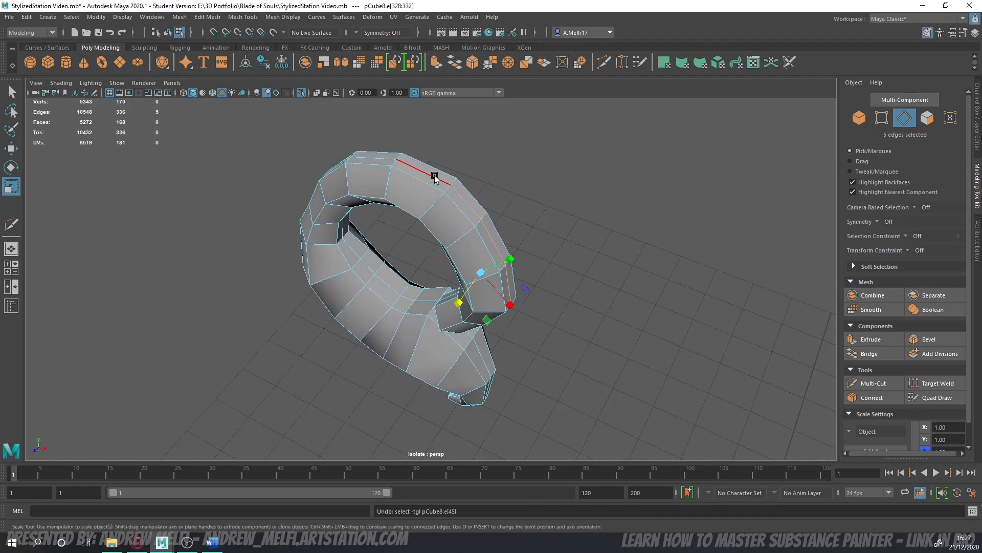
{"action": "left_click", "coordinate": [434, 177], "text": "shift"}
{"action": "left_click", "coordinate": [383, 166], "text": "shift"}
{"action": "left_click_drag", "start_coordinate": [383, 166], "coordinate": [466, 215], "text": "alt"}
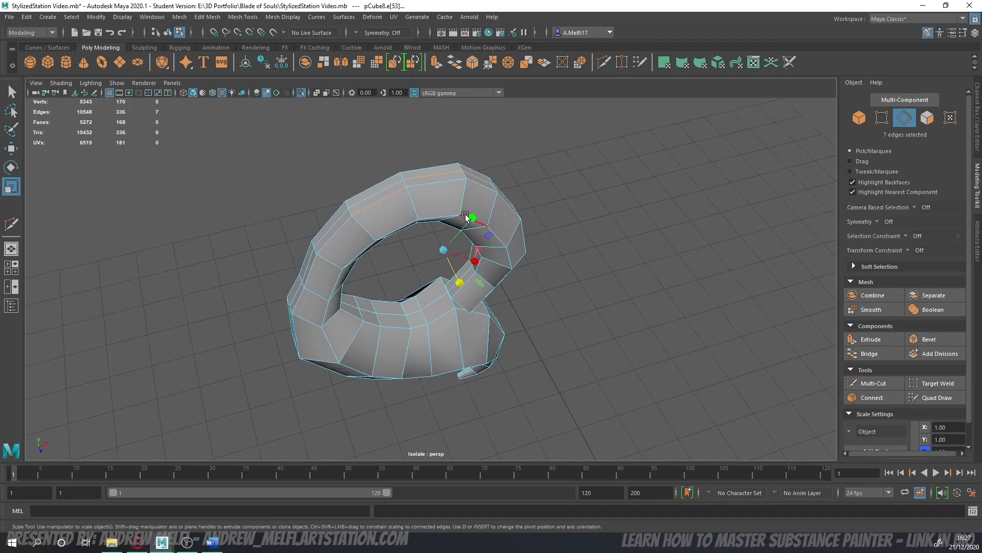
{"action": "left_click", "coordinate": [382, 190], "text": "shift"}
{"action": "left_click_drag", "start_coordinate": [382, 191], "coordinate": [400, 205], "text": "alt"}
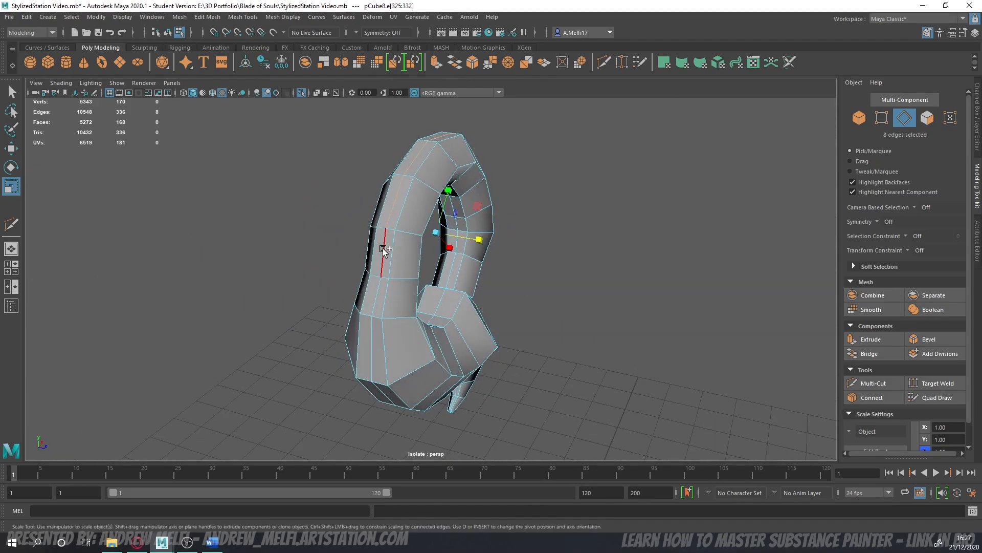
- Extend the selection along the outer rim's centre edges through the ring's lower body, leaving out the edges of the tapered tail
{"action": "left_click", "coordinate": [372, 337], "text": "shift"}
{"action": "left_click_drag", "start_coordinate": [372, 337], "coordinate": [394, 274], "text": "alt"}
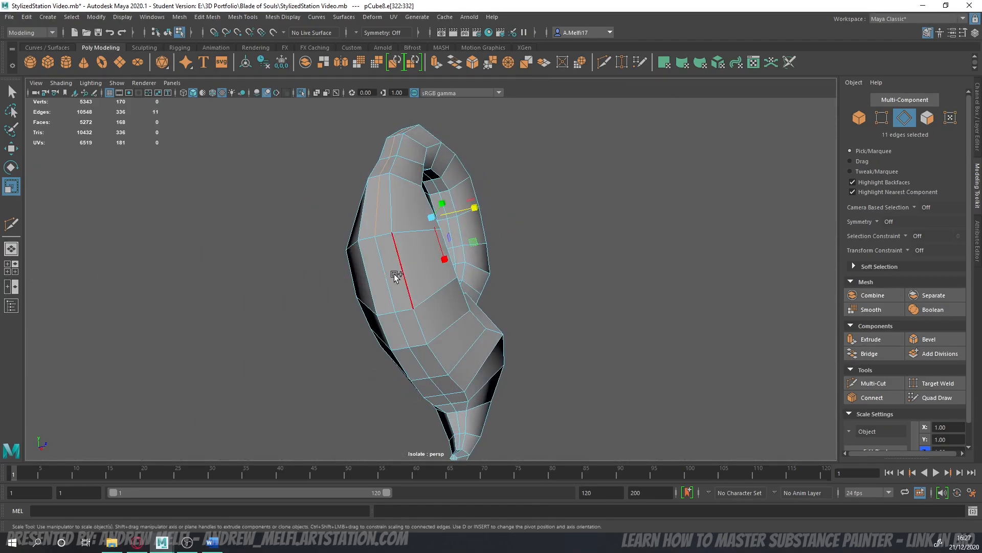
{"action": "key", "text": "ctrl+z"}
{"action": "left_click", "coordinate": [391, 281], "text": "shift"}
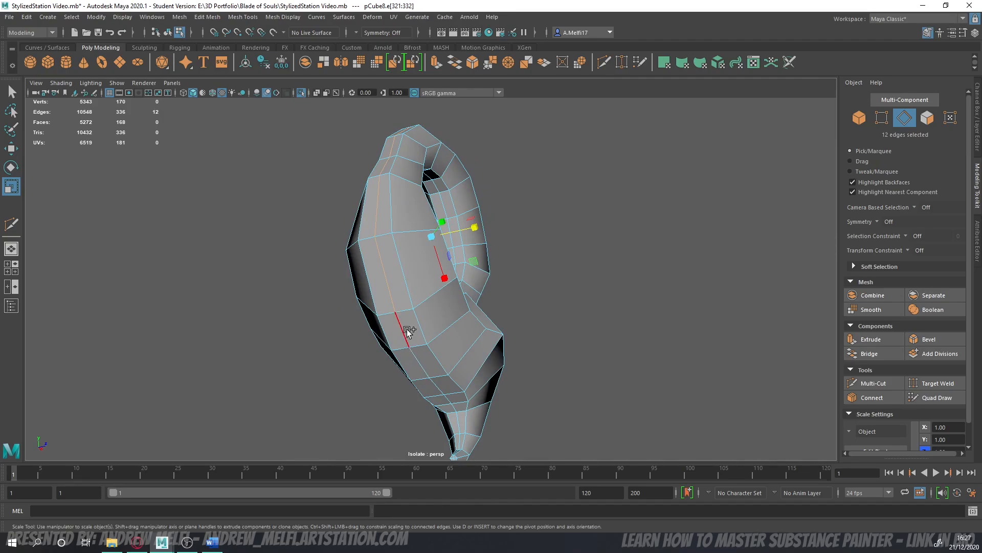
{"action": "middle_click_drag", "start_coordinate": [425, 377], "coordinate": [385, 276], "text": "alt"}
{"action": "scroll", "coordinate": [385, 276], "scroll_direction": "up", "scroll_amount": 3}
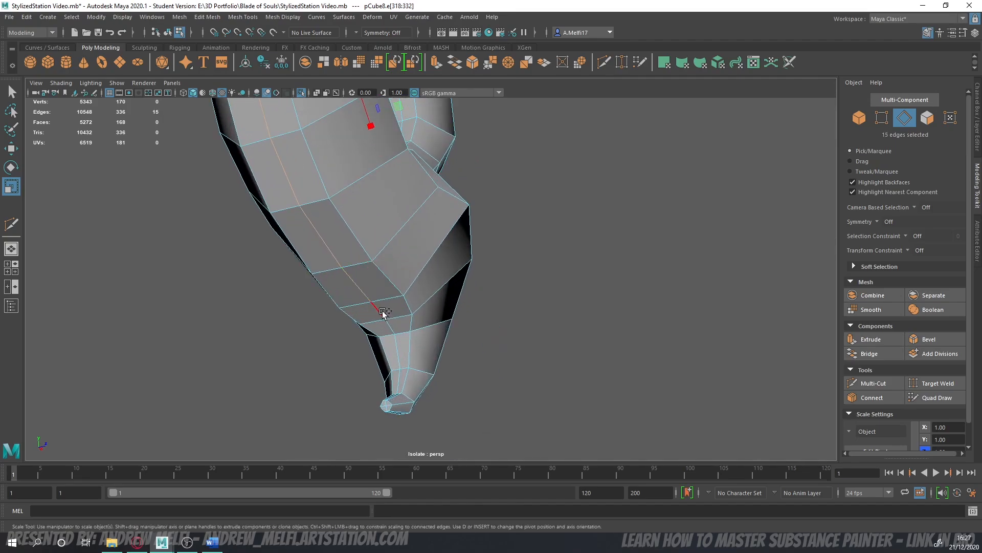
{"action": "left_click", "coordinate": [402, 377], "text": "shift"}
{"action": "left_click_drag", "start_coordinate": [402, 376], "coordinate": [352, 167], "text": "alt"}
{"action": "left_click_drag", "start_coordinate": [412, 347], "coordinate": [527, 415], "text": "alt"}
{"action": "scroll", "coordinate": [527, 414], "scroll_direction": "up", "scroll_amount": 5}
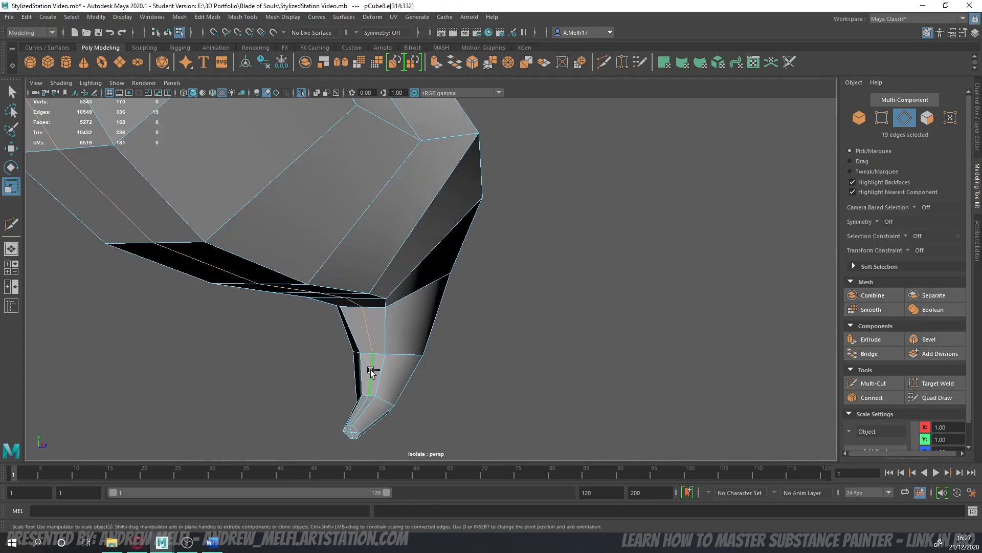
{"action": "left_click", "coordinate": [372, 337], "text": "ctrl"}
- Scale the selected outer-rim centre edges uniformly to round the ring's outer profile
{"action": "left_click_drag", "start_coordinate": [409, 396], "coordinate": [339, 334], "text": "alt"}
{"action": "scroll", "coordinate": [338, 333], "scroll_direction": "down", "scroll_amount": 5}
{"action": "middle_click_drag", "start_coordinate": [338, 333], "coordinate": [367, 377], "text": "alt"}
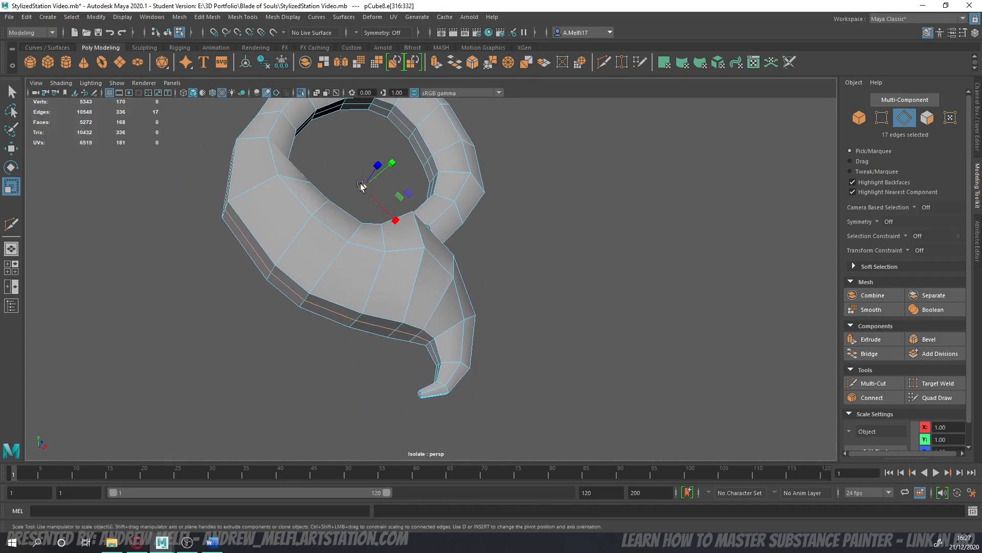
{"action": "left_click_drag", "start_coordinate": [363, 187], "coordinate": [308, 294]}
- Select the centre edges along the inside of the ring, all the way around the hole
{"action": "scroll", "coordinate": [309, 295], "scroll_direction": "up", "scroll_amount": 5}
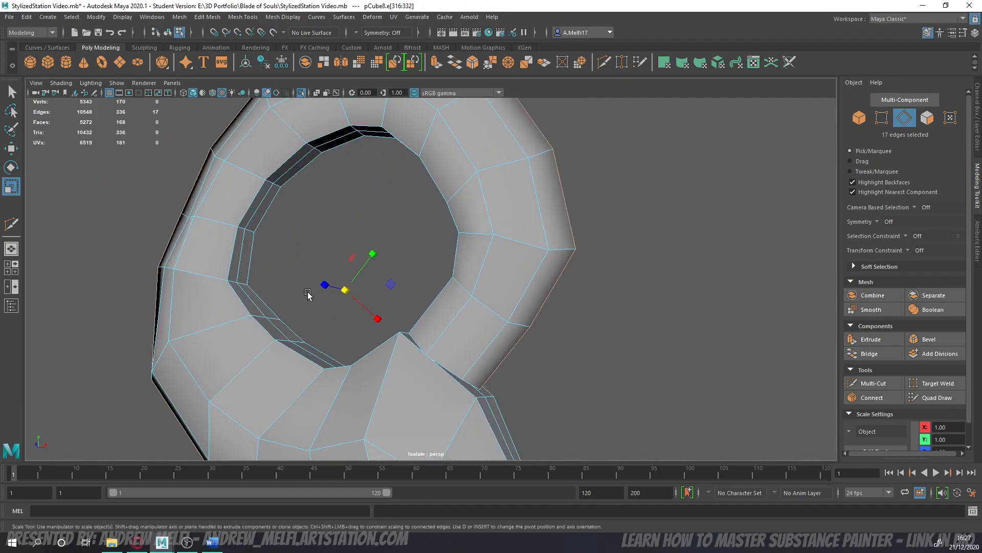
{"action": "left_click", "coordinate": [246, 238]}
{"action": "left_click", "coordinate": [302, 160], "text": "shift"}
{"action": "left_click_drag", "start_coordinate": [349, 199], "coordinate": [445, 202], "text": "alt"}
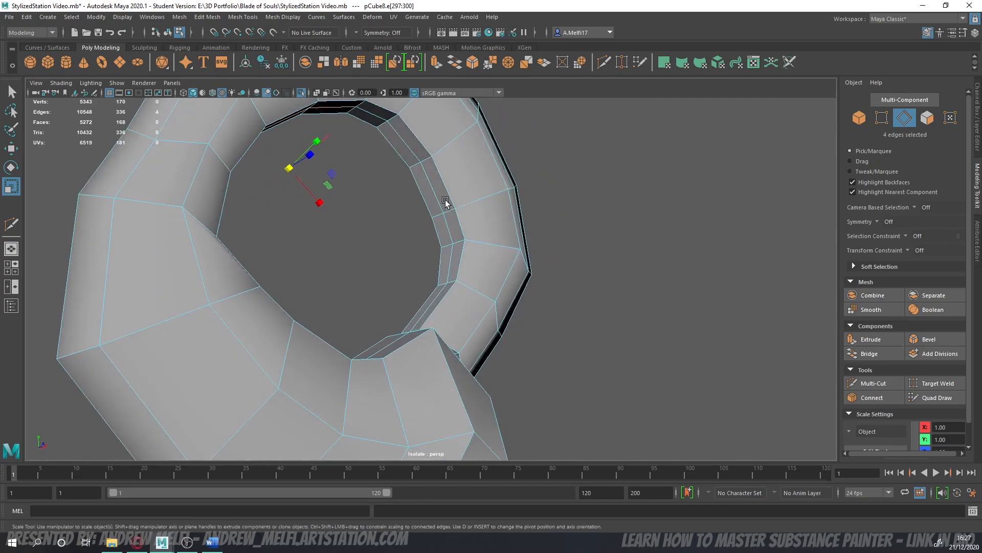
{"action": "left_click_drag", "start_coordinate": [403, 243], "coordinate": [438, 244], "text": "alt"}
{"action": "key", "text": "ctrl+z"}
{"action": "key", "text": "ctrl+z"}
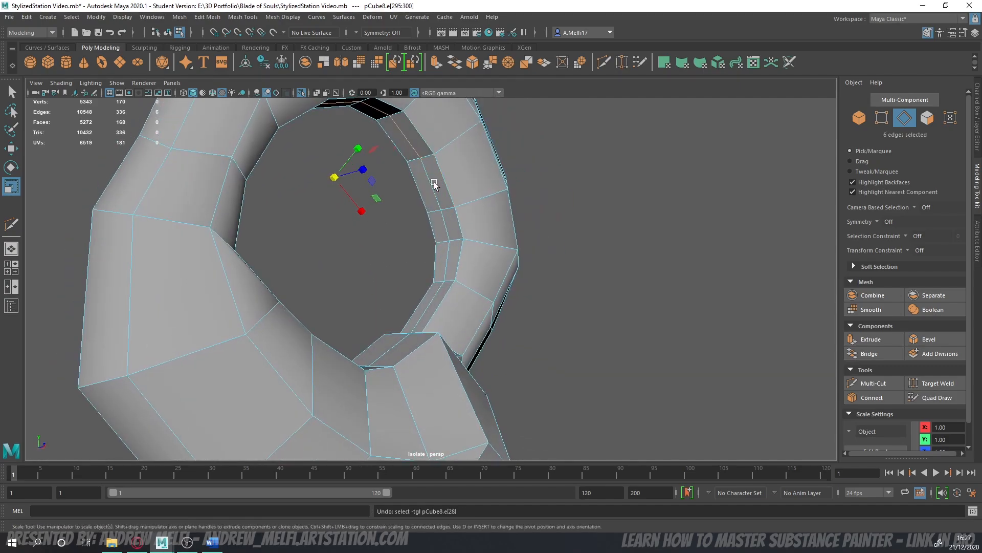
{"action": "left_click", "coordinate": [438, 287], "text": "shift"}
{"action": "left_click_drag", "start_coordinate": [404, 357], "coordinate": [403, 377], "text": "alt"}
{"action": "left_click", "coordinate": [443, 308], "text": "shift"}
{"action": "left_click", "coordinate": [406, 316], "text": "shift"}
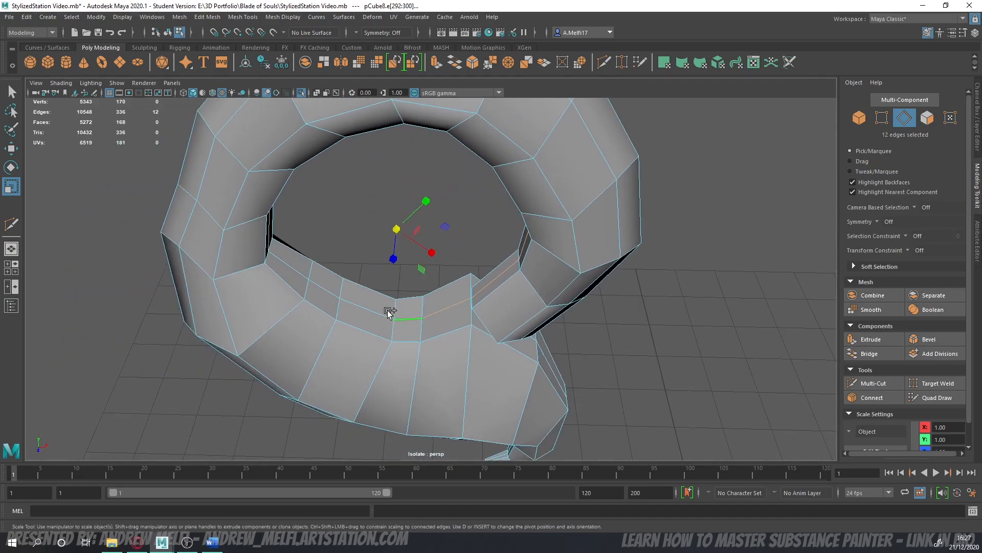
{"action": "left_click", "coordinate": [296, 268], "text": "shift"}
{"action": "left_click_drag", "start_coordinate": [297, 268], "coordinate": [326, 277], "text": "alt"}
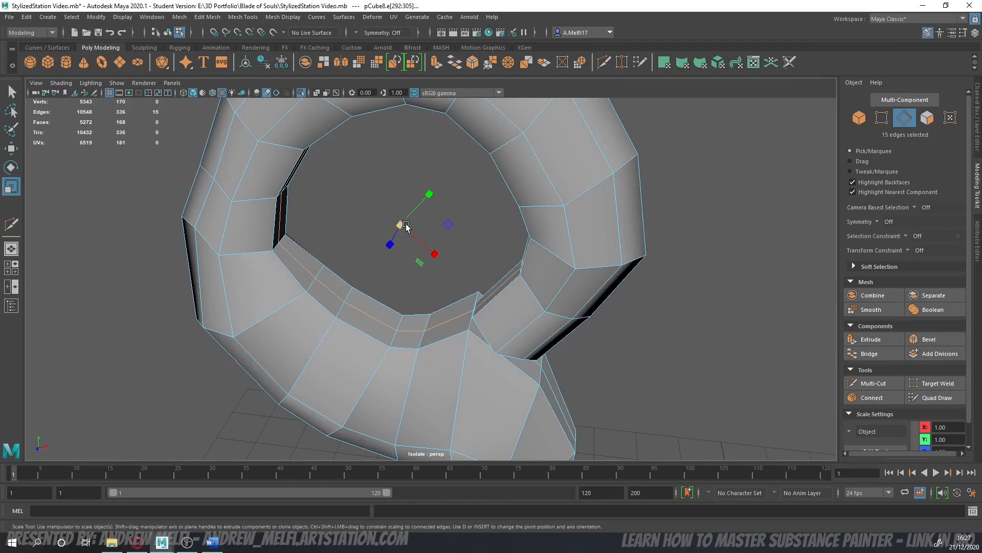
- Scale the selected inner-rim centre edges uniformly, then leave edge editing and turn off isolation to show the whole sword
{"action": "left_click_drag", "start_coordinate": [405, 224], "coordinate": [523, 273]}
{"action": "scroll", "coordinate": [385, 224], "scroll_direction": "down", "scroll_amount": 3}
{"action": "key", "text": "F8"}
{"action": "left_click", "coordinate": [612, 304]}
{"action": "scroll", "coordinate": [612, 304], "scroll_direction": "down", "scroll_amount": 6}
{"action": "key", "text": "ctrl+1"}
{"action": "scroll", "coordinate": [345, 349], "scroll_direction": "down", "scroll_amount": 6}
{"action": "scroll", "coordinate": [493, 344], "scroll_direction": "up", "scroll_amount": 6}
{"action": "left_click", "coordinate": [465, 266]}
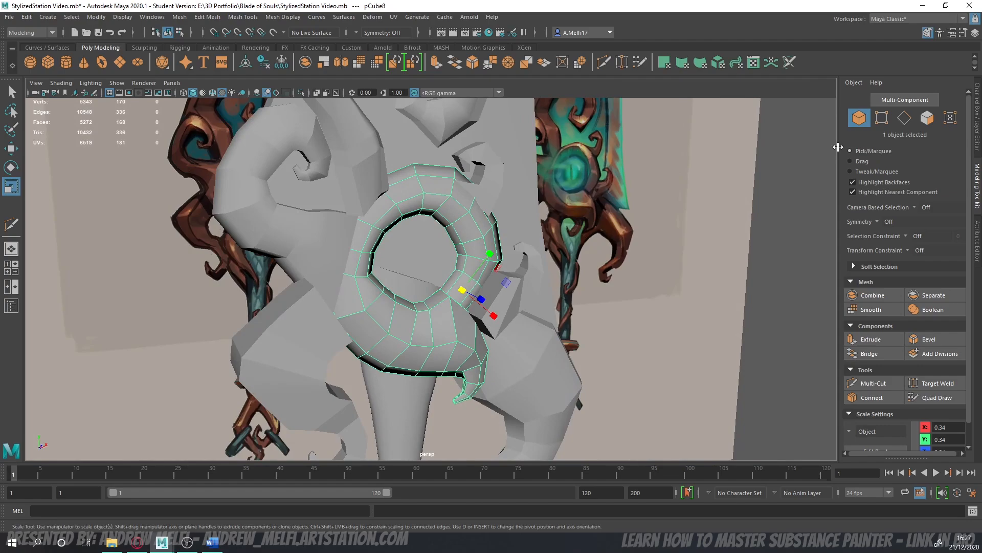
{"action": "left_click", "coordinate": [905, 118]}
{"action": "double_click", "coordinate": [474, 228]}
{"action": "left_click_drag", "start_coordinate": [474, 228], "coordinate": [458, 245], "text": "alt"}
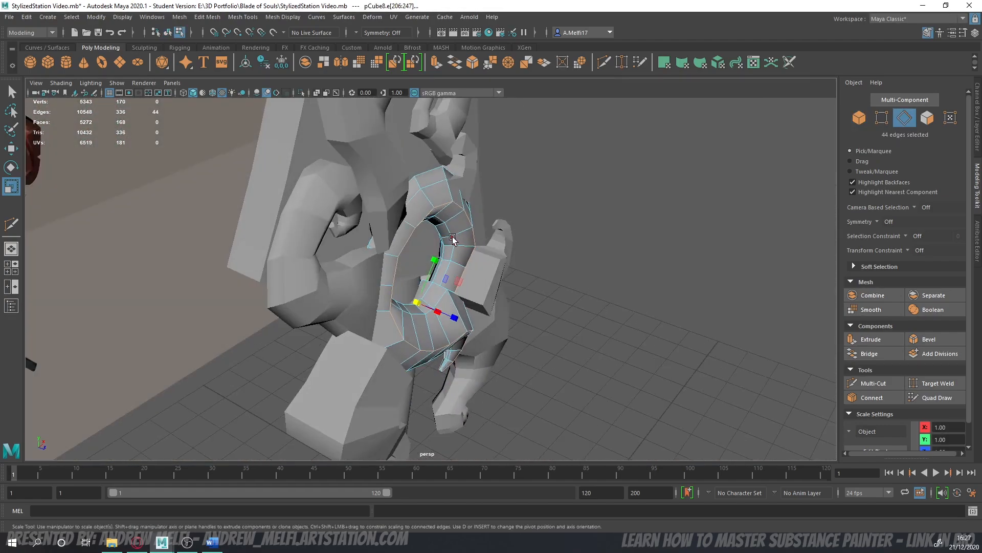
{"action": "left_click", "coordinate": [600, 306]}
- Move the curled ornament below the ring along the Z axis to reposition it in depth against the handle
{"action": "left_click_drag", "start_coordinate": [600, 306], "coordinate": [374, 322], "text": "alt"}
{"action": "left_click", "coordinate": [374, 321]}
{"action": "left_click", "coordinate": [861, 121]}
{"action": "left_click_drag", "start_coordinate": [388, 354], "coordinate": [454, 377], "text": "alt"}
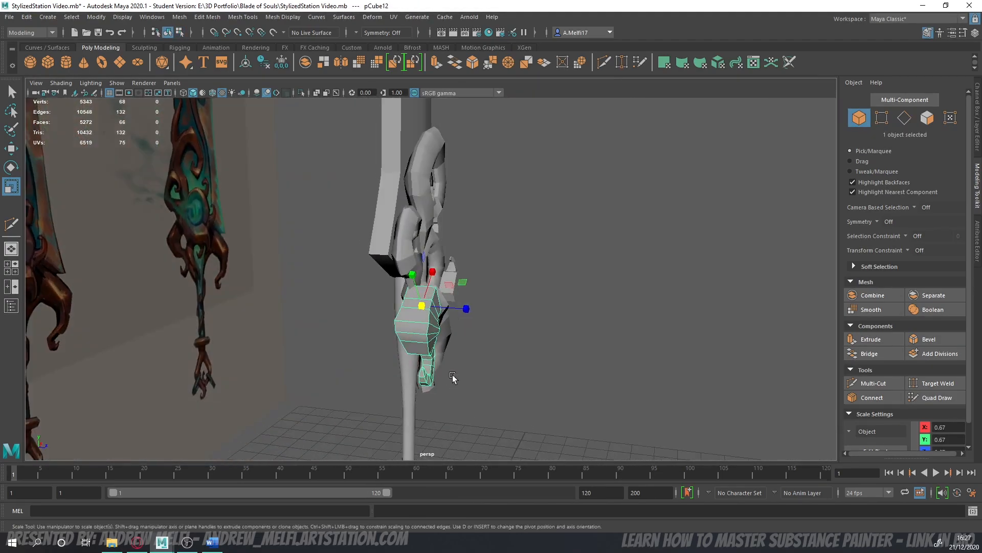
{"action": "key", "text": "w"}
{"action": "left_click_drag", "start_coordinate": [467, 309], "coordinate": [410, 386]}
- Insert an edge loop lengthwise along the middle of the curled ornament's broad side faces with the Multi-Cut tool
{"action": "scroll", "coordinate": [359, 391], "scroll_direction": "up", "scroll_amount": 3}
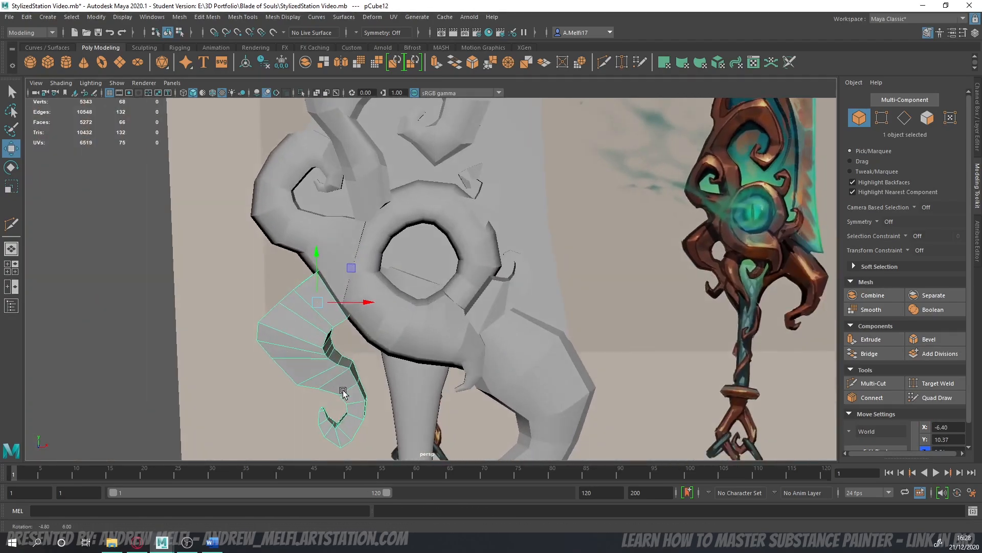
{"action": "middle_click_drag", "start_coordinate": [345, 391], "coordinate": [517, 302], "text": "alt"}
{"action": "left_click", "coordinate": [871, 384]}
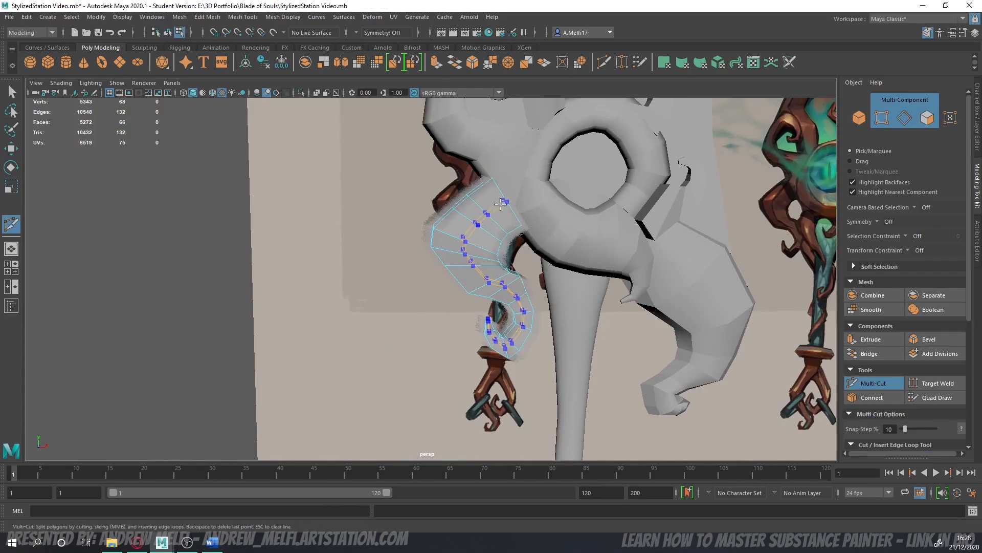
{"action": "left_click", "coordinate": [500, 204], "text": "ctrl"}
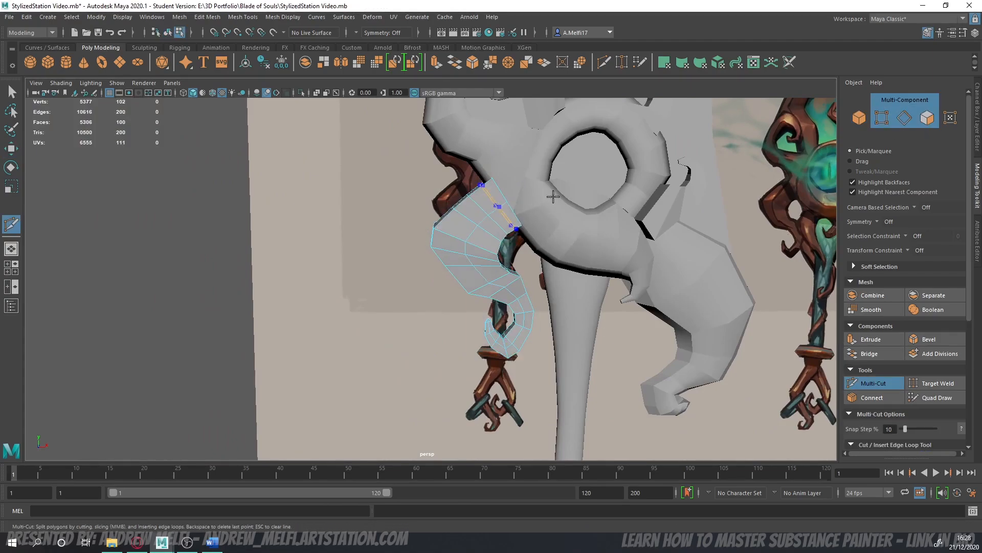
{"action": "key", "text": "F8"}
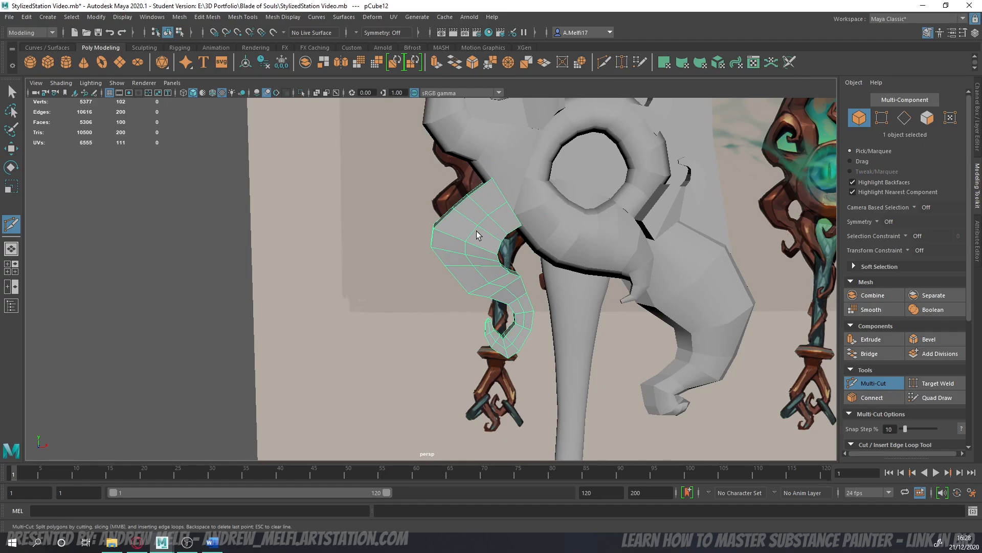
- Insert a centred edge loop along the curled ornament's narrow outer faces with the Multi-Cut tool
{"action": "key", "text": "F3"}
{"action": "scroll", "coordinate": [465, 272], "scroll_direction": "up", "scroll_amount": 3}
{"action": "left_click_drag", "start_coordinate": [465, 273], "coordinate": [460, 189], "text": "alt"}
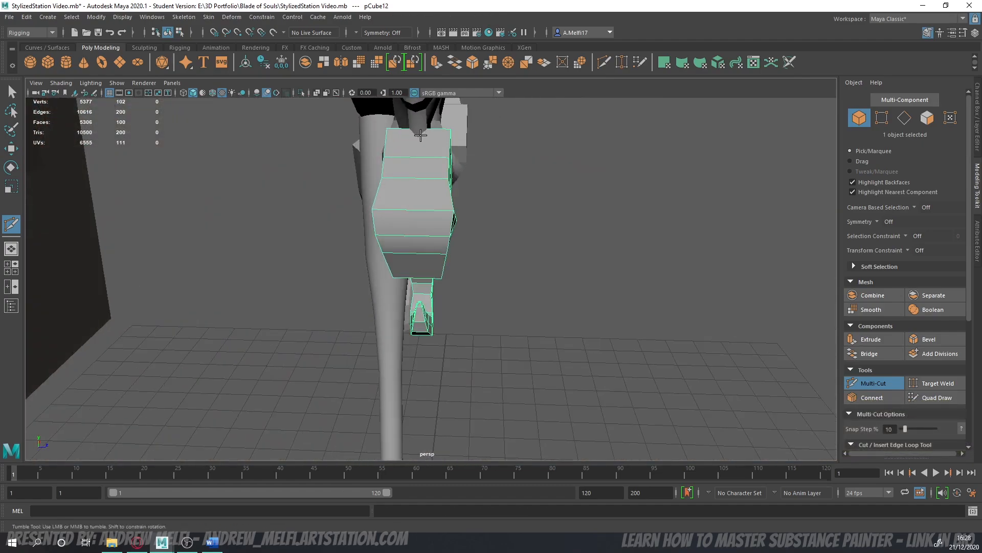
{"action": "key", "text": "q"}
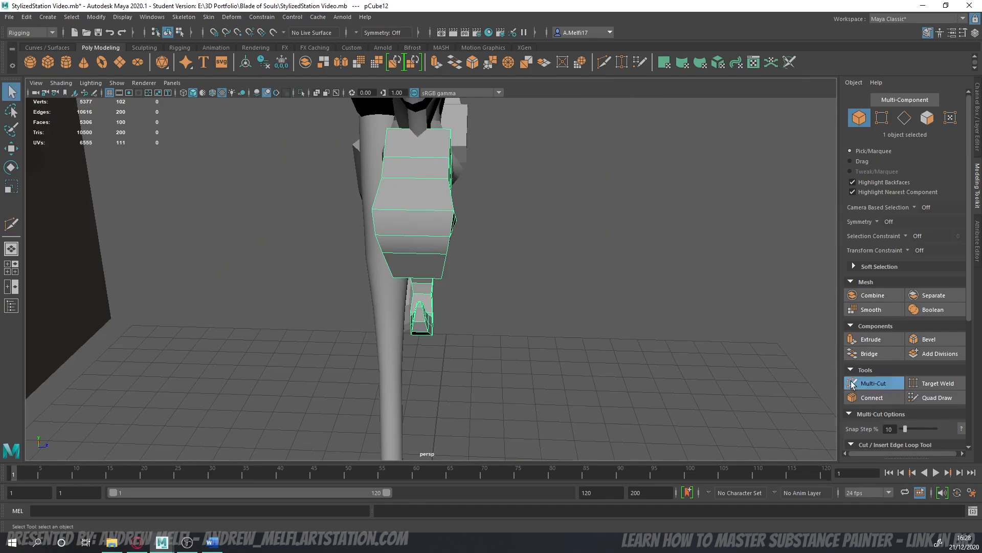
{"action": "key", "text": "f"}
{"action": "left_click", "coordinate": [864, 382]}
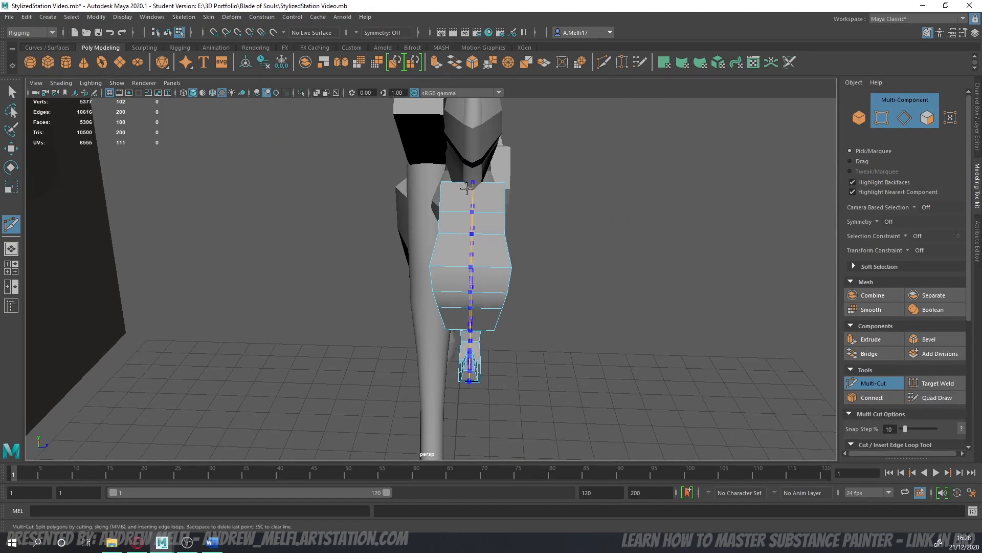
{"action": "left_click", "coordinate": [469, 189], "text": "ctrl"}
{"action": "key", "text": "q"}
{"action": "key", "text": "f"}
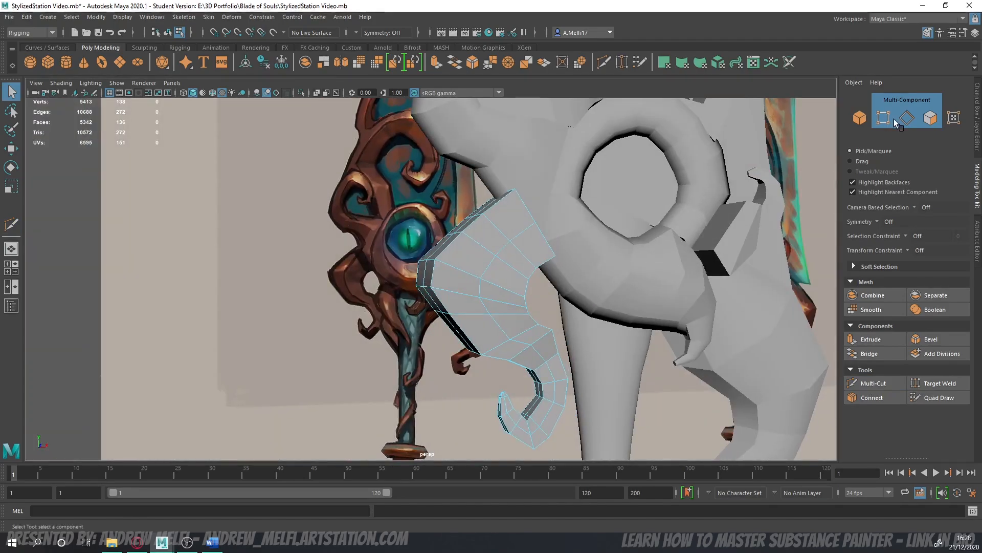
- Scale the curled ornament's outer and inner border edge loops closer together across its thickness
{"action": "key", "text": "F10"}
{"action": "left_click_drag", "start_coordinate": [721, 227], "coordinate": [834, 272], "text": "alt"}
{"action": "double_click", "coordinate": [498, 274]}
{"action": "key", "text": "r"}
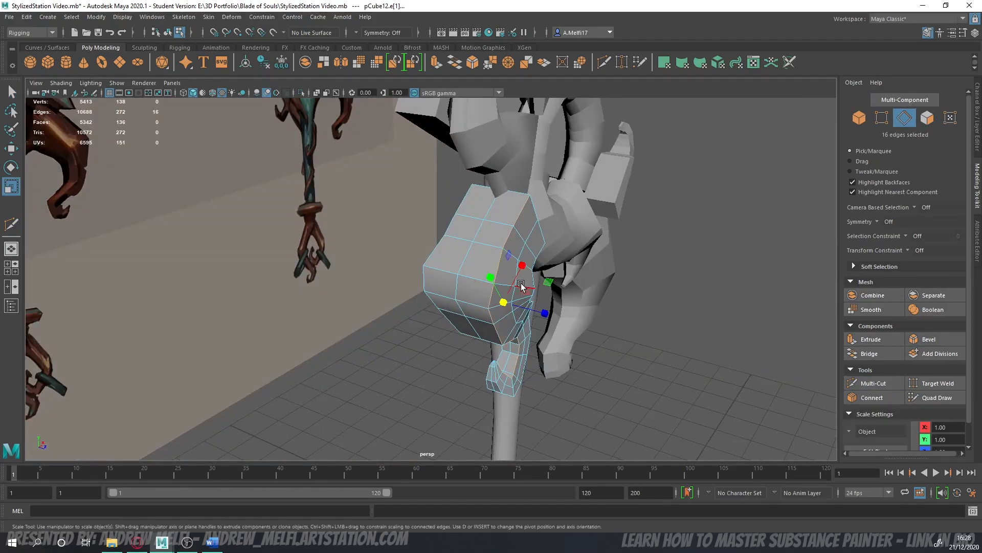
{"action": "left_click_drag", "start_coordinate": [514, 304], "coordinate": [462, 272], "text": "alt"}
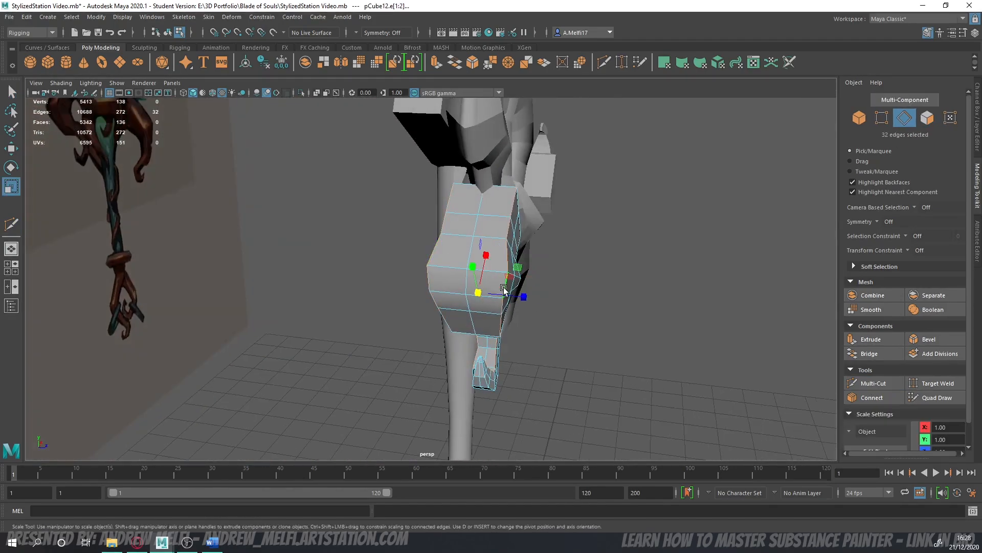
{"action": "left_click_drag", "start_coordinate": [523, 295], "coordinate": [415, 301]}
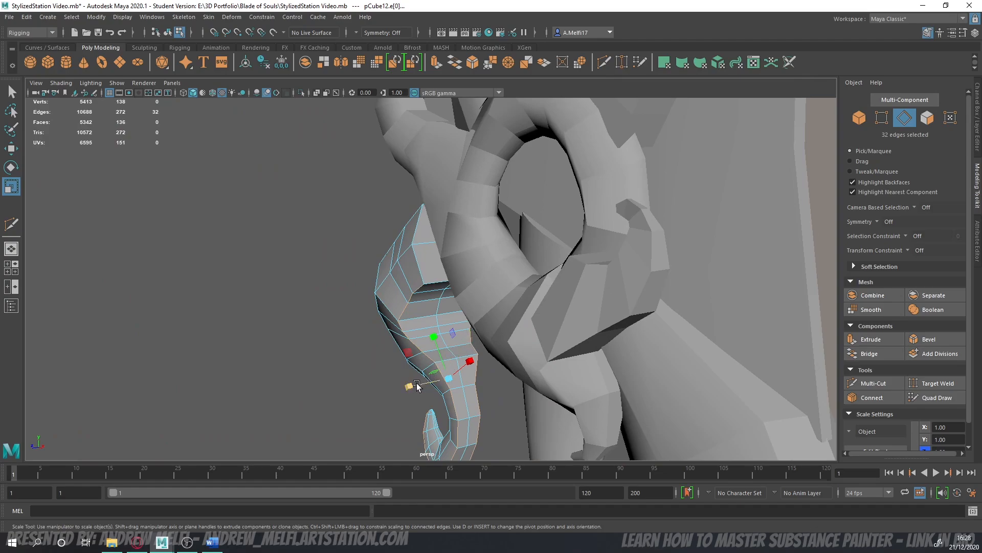
{"action": "mouse_move", "coordinate": [417, 385]}
{"action": "left_mouse_down"}
{"action": "mouse_move", "coordinate": [525, 362]}
{"action": "mouse_move", "coordinate": [533, 390]}
{"action": "mouse_move", "coordinate": [399, 387]}
{"action": "left_mouse_up"}
- Scale a pair of opposite side vertices near the curled ornament's upper end closer together along the Z axis
{"action": "right_click_drag", "start_coordinate": [402, 327], "coordinate": [382, 326]}
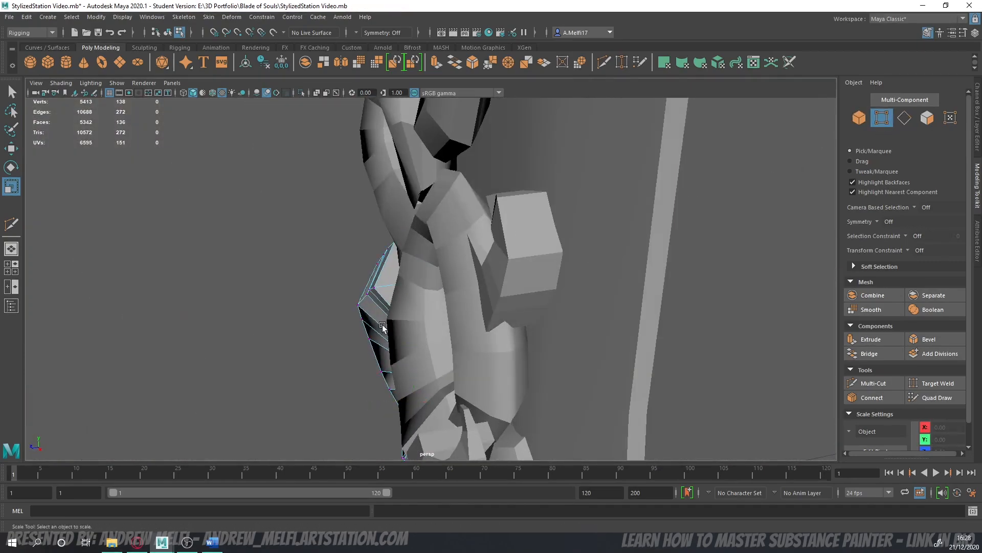
{"action": "scroll", "coordinate": [383, 326], "scroll_direction": "up", "scroll_amount": 4}
{"action": "left_click_drag", "start_coordinate": [385, 328], "coordinate": [575, 258], "text": "alt"}
{"action": "left_click", "coordinate": [430, 285]}
{"action": "left_click", "coordinate": [432, 259], "text": "shift"}
{"action": "left_click", "coordinate": [529, 223]}
{"action": "left_click_drag", "start_coordinate": [464, 206], "coordinate": [454, 206]}
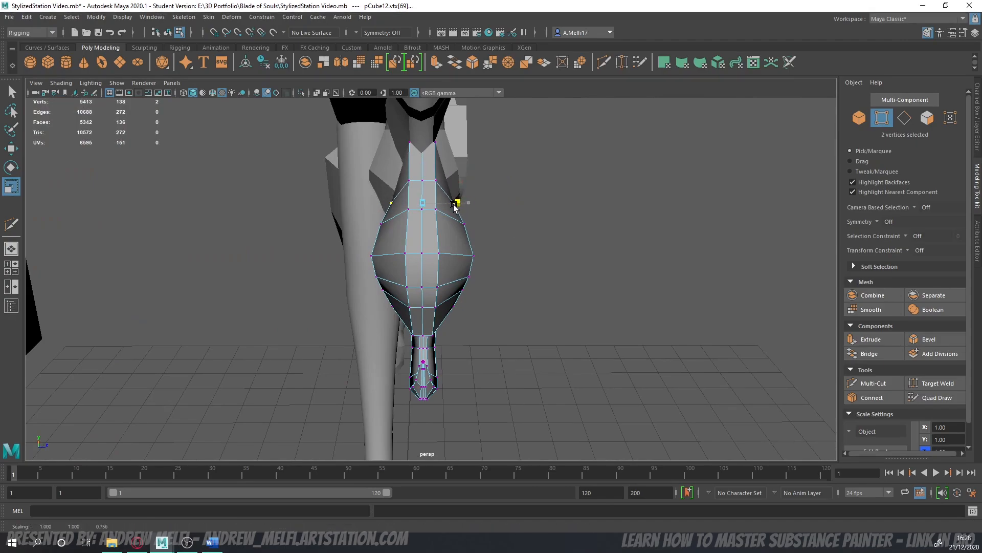
- Scale the next lower pair of opposite side vertices on the curled ornament closer together along the Z axis
{"action": "left_click", "coordinate": [387, 229], "text": "shift"}
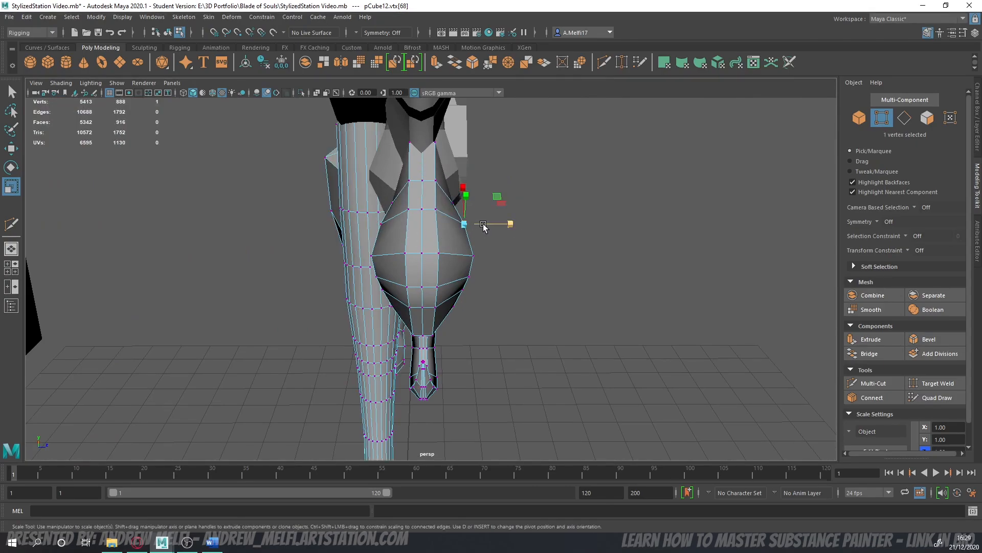
{"action": "left_click", "coordinate": [541, 261]}
{"action": "left_click", "coordinate": [465, 225]}
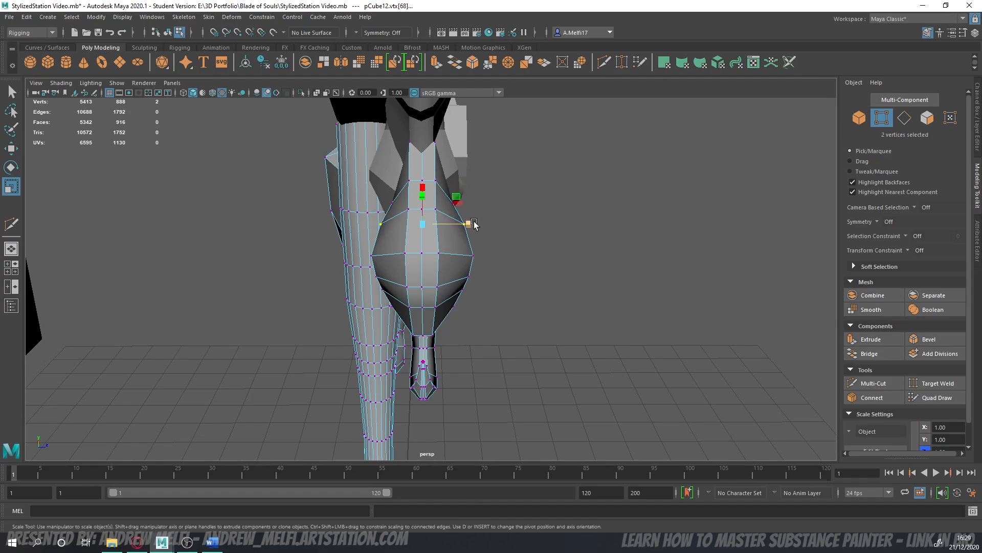
{"action": "left_click_drag", "start_coordinate": [473, 223], "coordinate": [464, 223]}
{"action": "left_click", "coordinate": [562, 252]}
- Isolate the ornament adjoining the curled ornament's upper end, adjust its lower tip vertices along the X axis, and exit isolation
{"action": "left_click_drag", "start_coordinate": [523, 271], "coordinate": [270, 328], "text": "alt"}
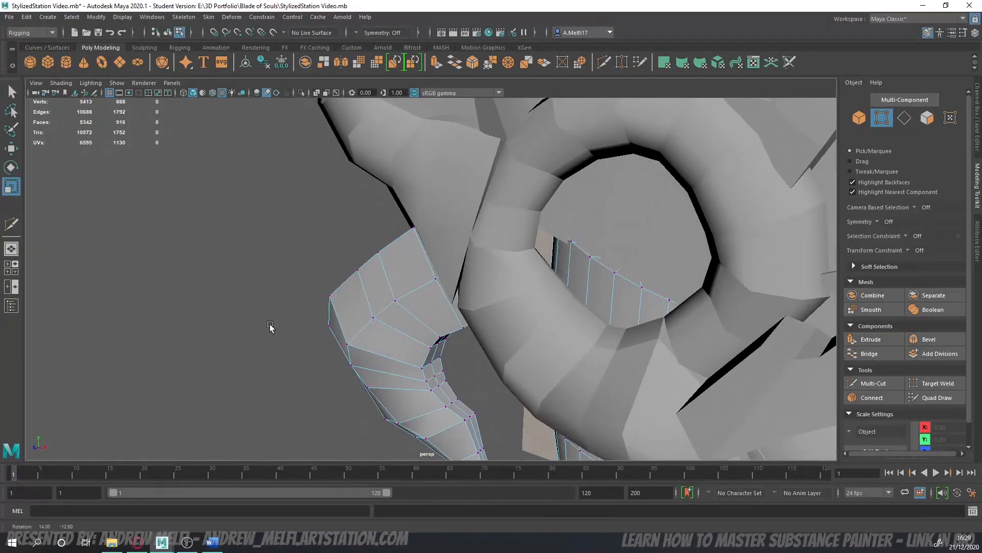
{"action": "left_click", "coordinate": [467, 231]}
{"action": "left_click_drag", "start_coordinate": [466, 231], "coordinate": [440, 303], "text": "alt"}
{"action": "key", "text": "F8"}
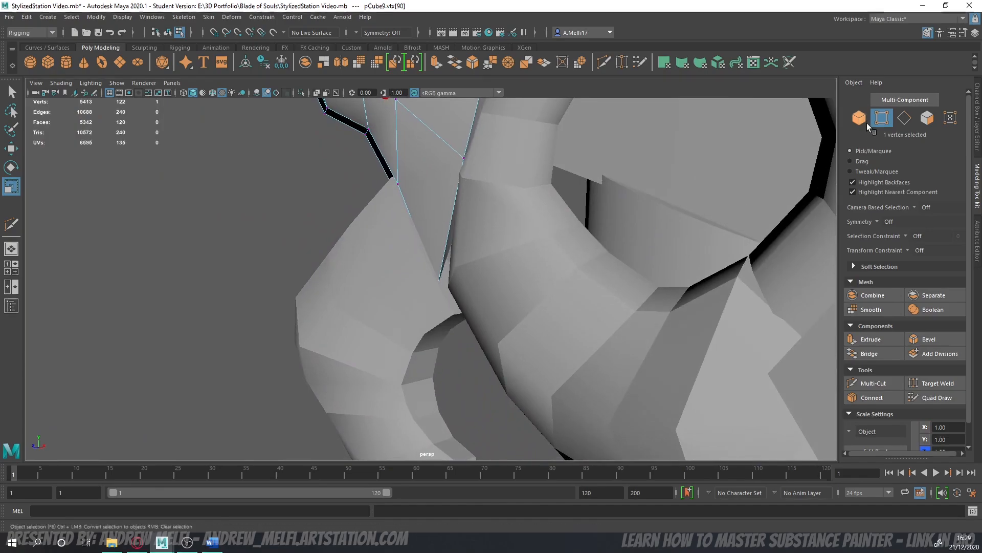
{"action": "key", "text": "ctrl+1"}
{"action": "left_click_drag", "start_coordinate": [600, 302], "coordinate": [514, 302], "text": "alt"}
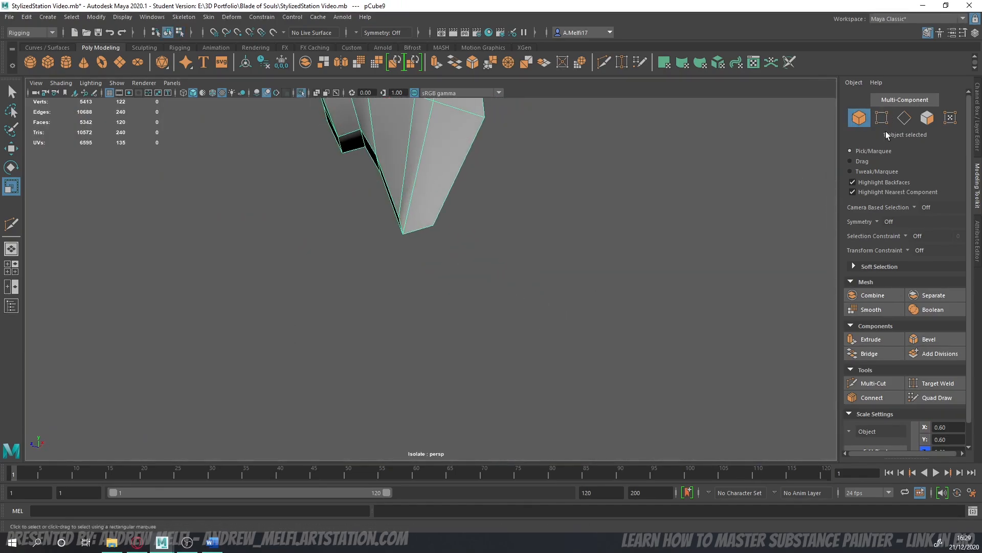
{"action": "left_click", "coordinate": [882, 117]}
{"action": "left_click_drag", "start_coordinate": [441, 266], "coordinate": [559, 247], "text": "alt"}
{"action": "key", "text": "w"}
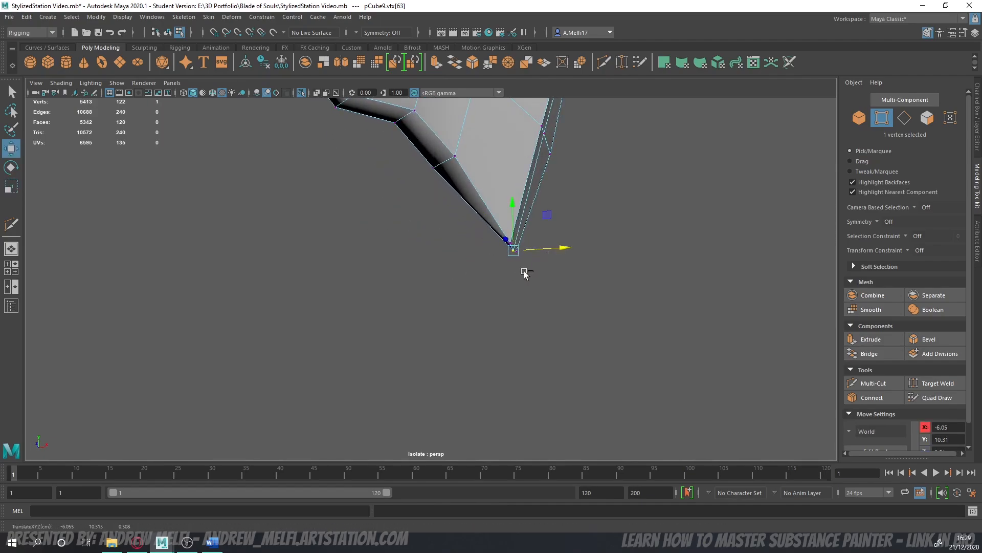
{"action": "key", "text": "ctrl+1"}
{"action": "left_click_drag", "start_coordinate": [507, 287], "coordinate": [483, 306], "text": "alt"}
{"action": "left_click_drag", "start_coordinate": [484, 305], "coordinate": [557, 292], "text": "alt"}
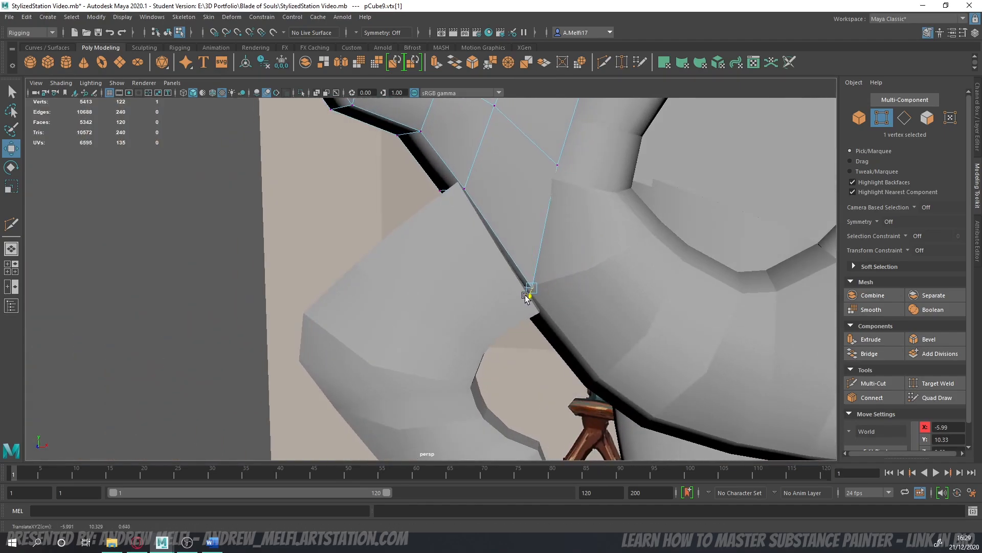
- Move the border vertices at the curled ornament's upper end along the Z axis to fit against the adjoining ornament
{"action": "left_click_drag", "start_coordinate": [570, 313], "coordinate": [443, 311], "text": "alt"}
{"action": "right_click_drag", "start_coordinate": [443, 311], "coordinate": [409, 311]}
{"action": "left_click_drag", "start_coordinate": [409, 311], "coordinate": [421, 336], "text": "alt"}
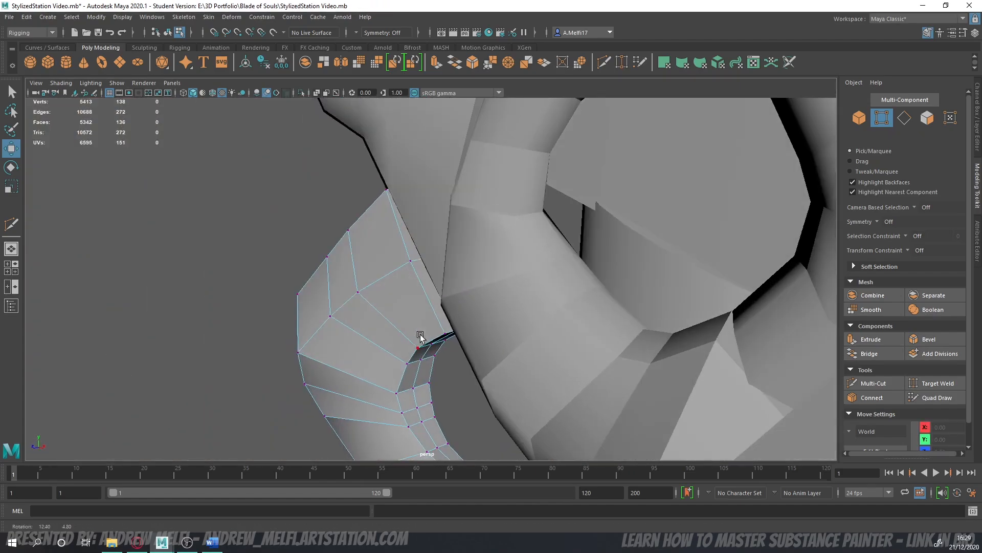
{"action": "left_click", "coordinate": [409, 268]}
{"action": "left_click", "coordinate": [380, 192], "text": "shift"}
{"action": "left_click_drag", "start_coordinate": [383, 227], "coordinate": [386, 232]}
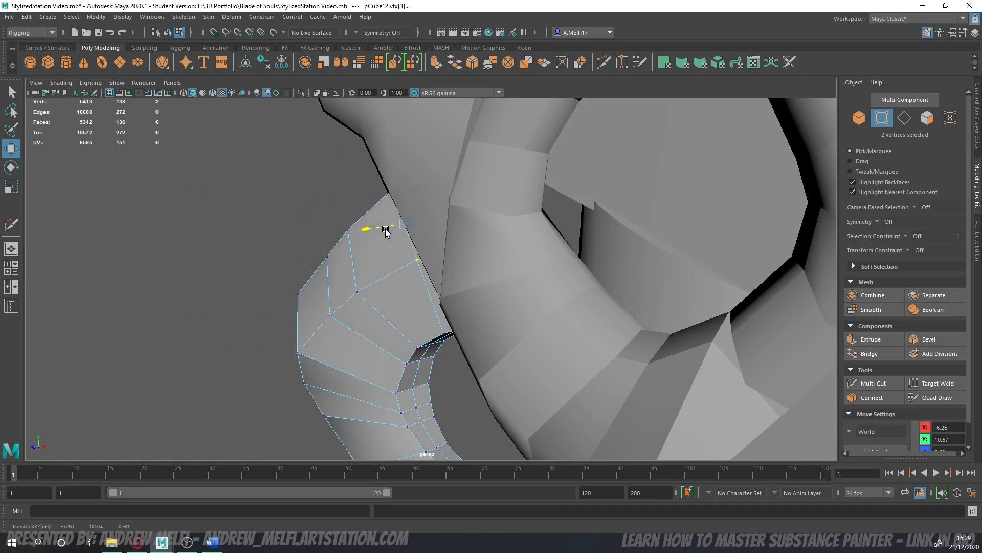
{"action": "left_click_drag", "start_coordinate": [432, 341], "coordinate": [445, 335]}
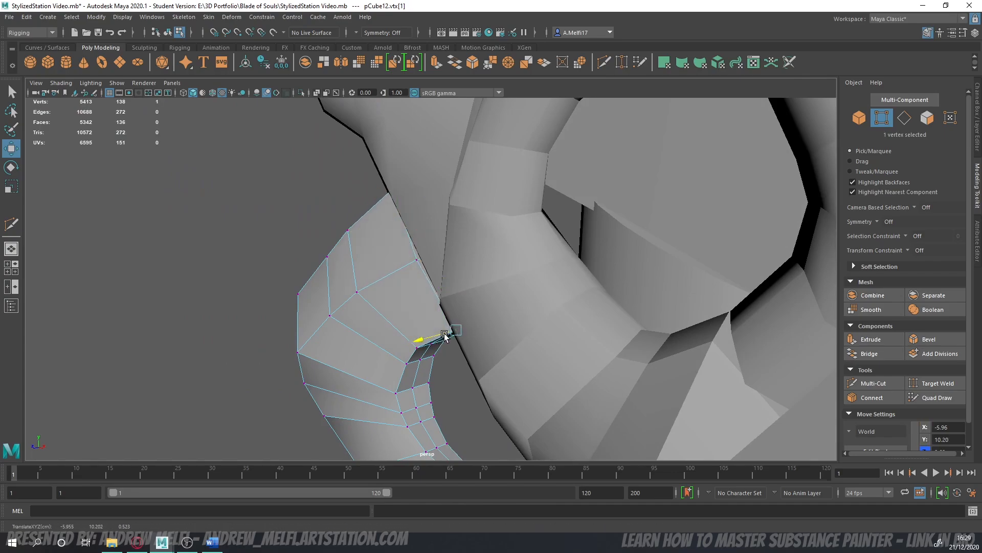
{"action": "left_click", "coordinate": [411, 275]}
{"action": "left_click_drag", "start_coordinate": [397, 265], "coordinate": [401, 263]}
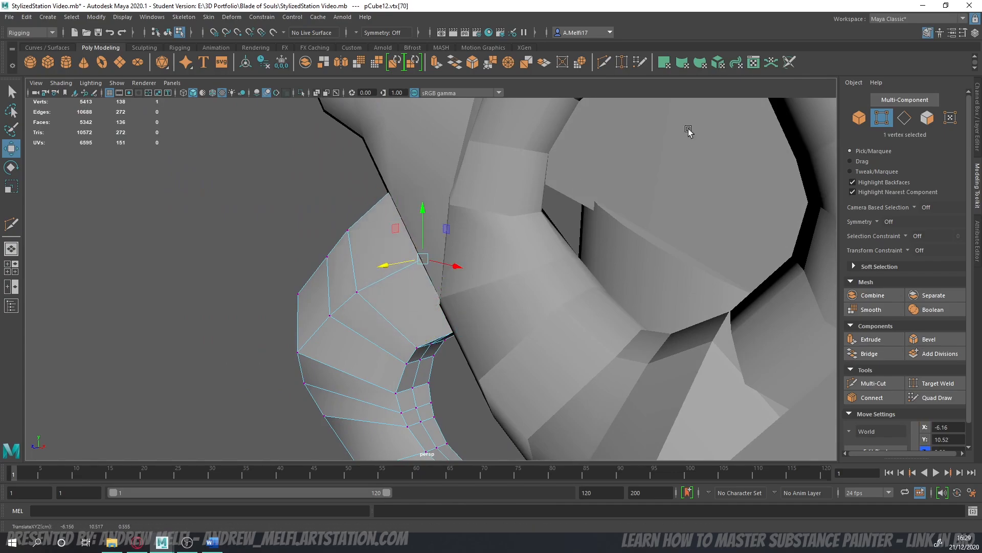
- Scale up the centre edges along the curled ornament's outer side and move them outward along the X axis
{"action": "left_click", "coordinate": [859, 120]}
{"action": "right_click_drag", "start_coordinate": [551, 229], "coordinate": [476, 290], "text": "alt"}
{"action": "left_click_drag", "start_coordinate": [476, 289], "coordinate": [596, 315], "text": "alt"}
{"action": "scroll", "coordinate": [596, 315], "scroll_direction": "up", "scroll_amount": 6}
{"action": "left_click_drag", "start_coordinate": [512, 312], "coordinate": [461, 246], "text": "alt"}
{"action": "left_click", "coordinate": [904, 117]}
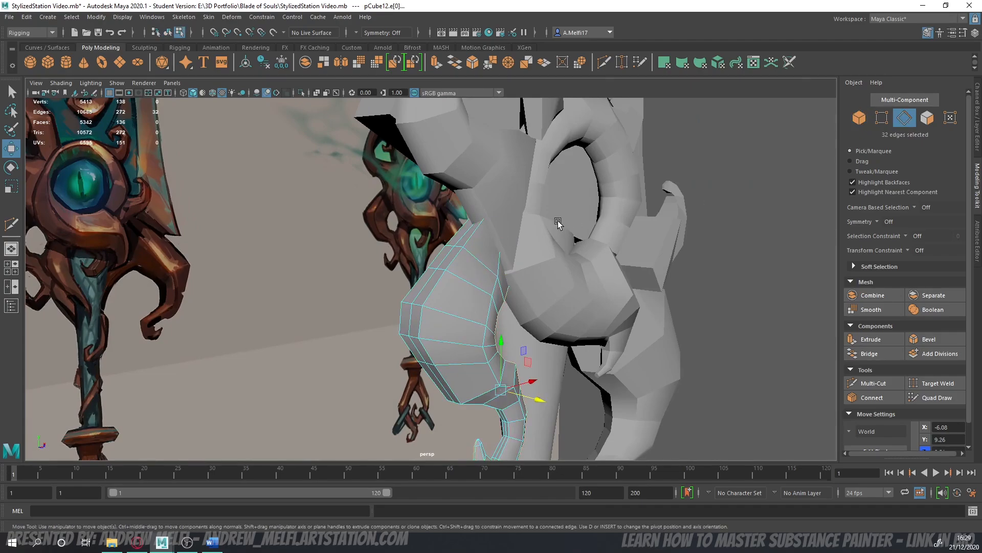
{"action": "left_click", "coordinate": [464, 236]}
{"action": "left_click", "coordinate": [426, 285], "text": "shift"}
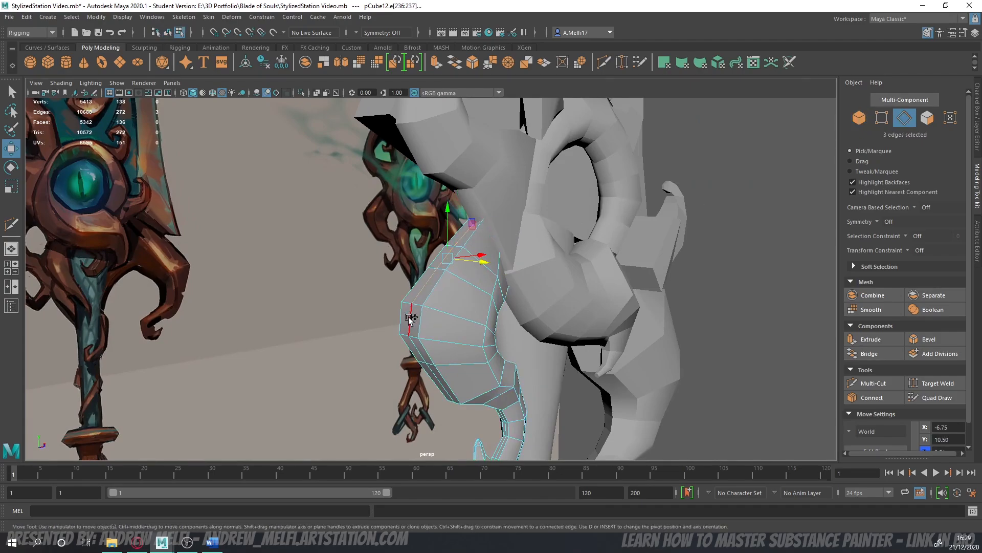
{"action": "left_click", "coordinate": [410, 319], "text": "shift"}
{"action": "middle_click_drag", "start_coordinate": [437, 318], "coordinate": [454, 227], "text": "alt"}
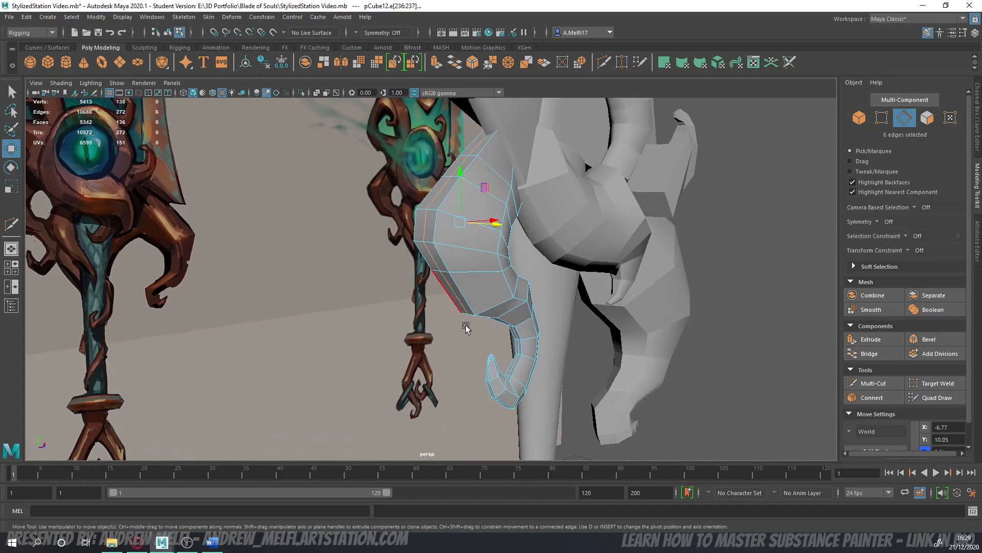
{"action": "left_click_drag", "start_coordinate": [466, 328], "coordinate": [449, 303], "text": "alt"}
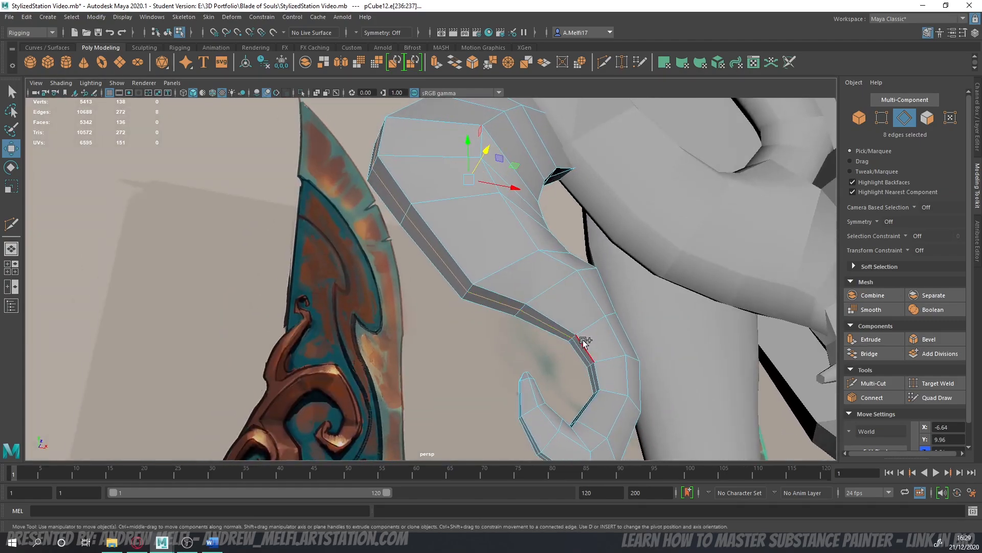
{"action": "left_click_drag", "start_coordinate": [577, 368], "coordinate": [530, 353], "text": "alt"}
{"action": "left_click", "coordinate": [562, 401], "text": "shift"}
{"action": "key", "text": "r"}
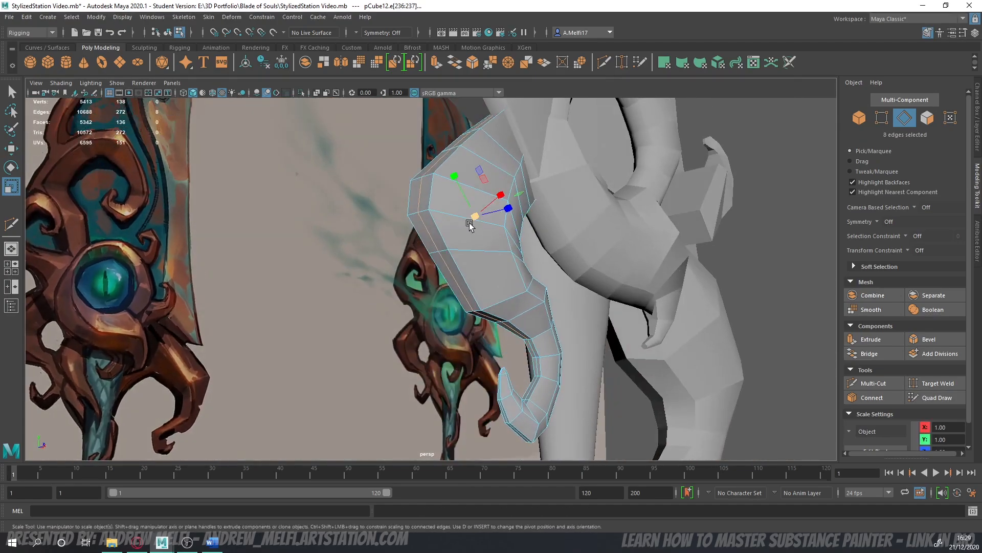
{"action": "mouse_move", "coordinate": [475, 217]}
{"action": "left_mouse_down"}
{"action": "mouse_move", "coordinate": [454, 258]}
{"action": "mouse_move", "coordinate": [459, 222]}
{"action": "mouse_move", "coordinate": [485, 217]}
{"action": "left_mouse_up"}
{"action": "key", "text": "w"}
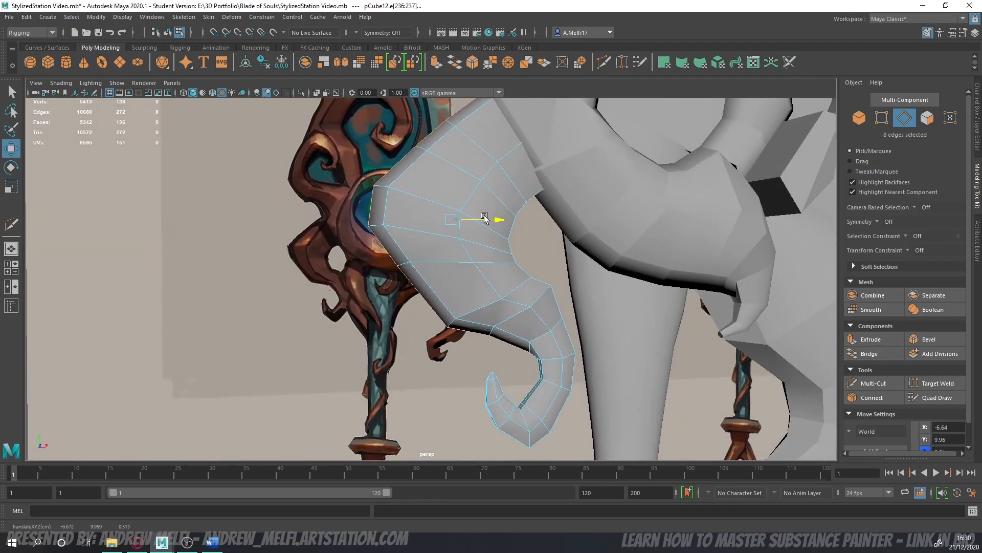
- Adjust the centre vertices on the inner curve of the ornament's lower hook along the X axis
{"action": "middle_click_drag", "start_coordinate": [487, 350], "coordinate": [409, 265], "text": "alt"}
{"action": "left_click", "coordinate": [886, 120]}
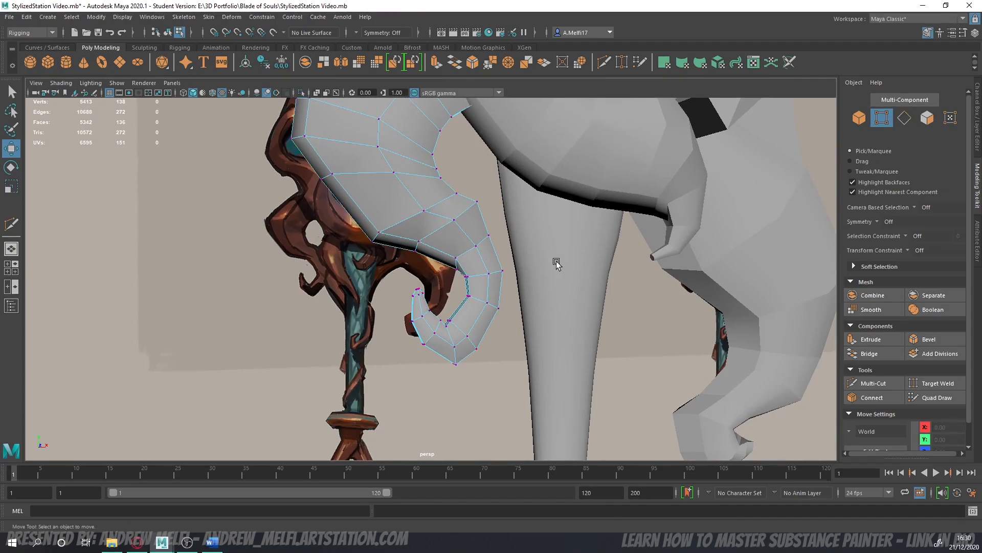
{"action": "scroll", "coordinate": [532, 287], "scroll_direction": "up", "scroll_amount": 6}
{"action": "left_click_drag", "start_coordinate": [530, 291], "coordinate": [508, 300], "text": "alt"}
{"action": "left_click", "coordinate": [554, 269]}
{"action": "mouse_move", "coordinate": [554, 270]}
{"action": "left_mouse_down", "text": "alt"}
{"action": "mouse_move", "coordinate": [514, 289]}
{"action": "mouse_move", "coordinate": [539, 269]}
{"action": "mouse_move", "coordinate": [560, 286]}
{"action": "left_mouse_up", "text": "alt"}
{"action": "left_click", "coordinate": [549, 337]}
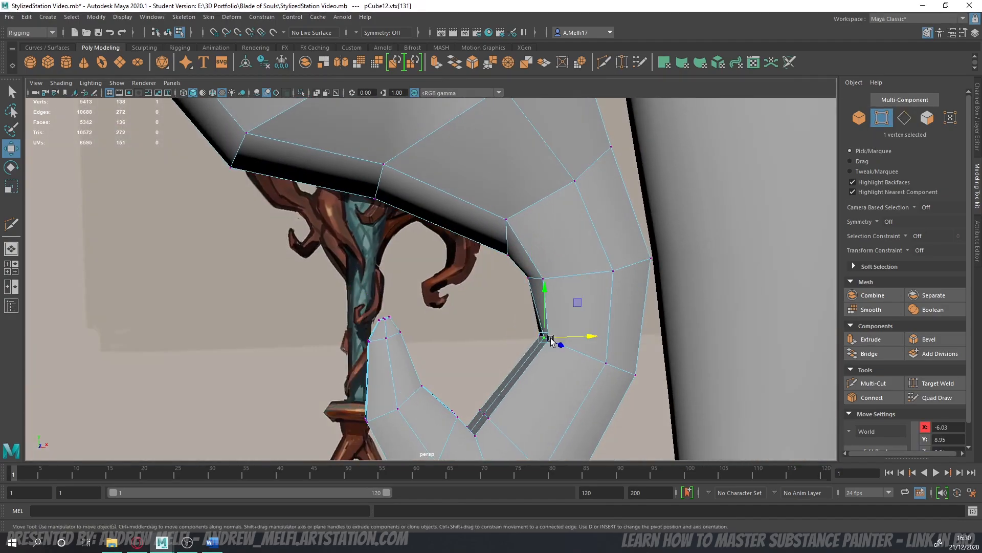
{"action": "left_click_drag", "start_coordinate": [571, 339], "coordinate": [562, 339]}
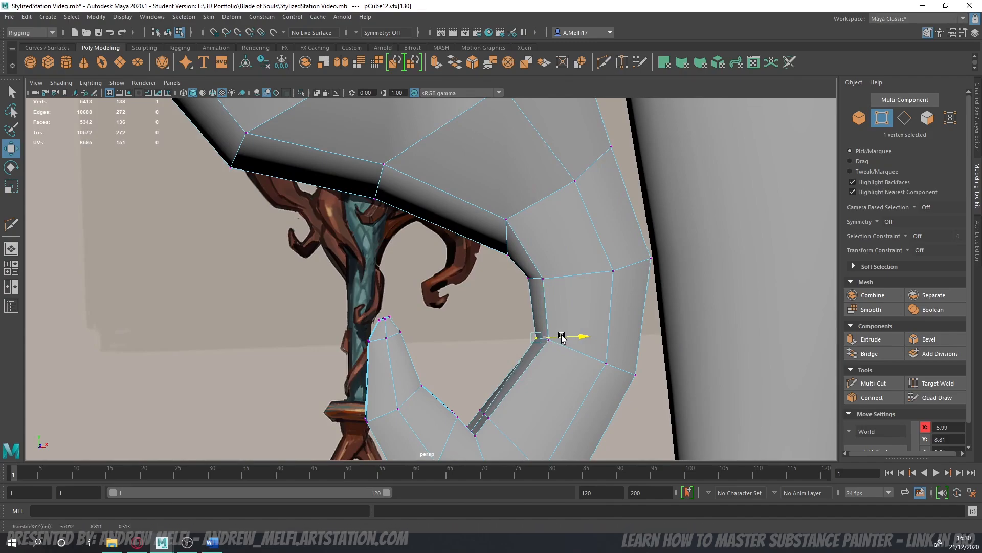
- Shift the centre vertices at the bottom of the hook's inner curve along Y and the one nearer the tip along X
{"action": "left_click", "coordinate": [482, 392]}
{"action": "left_click_drag", "start_coordinate": [481, 387], "coordinate": [439, 419], "text": "alt"}
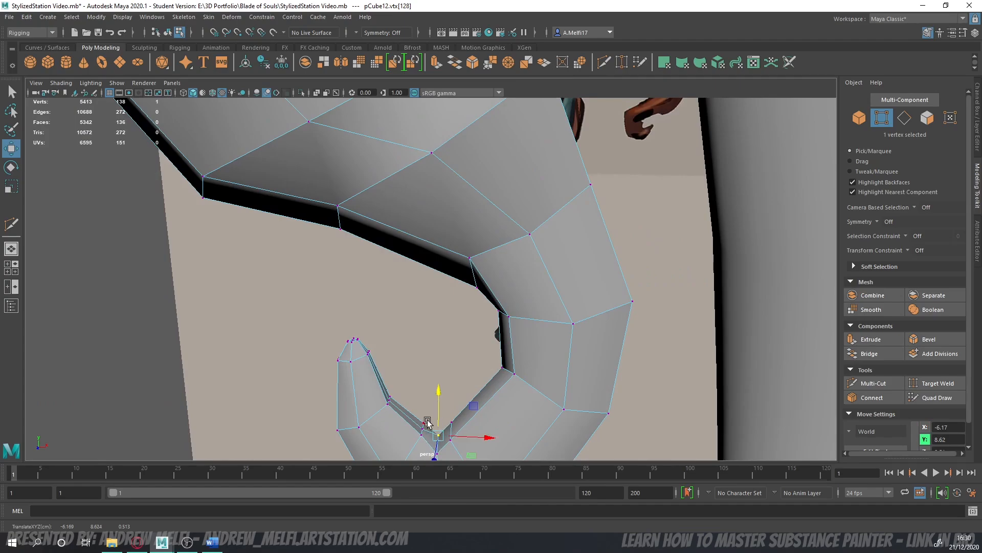
{"action": "left_click", "coordinate": [424, 427]}
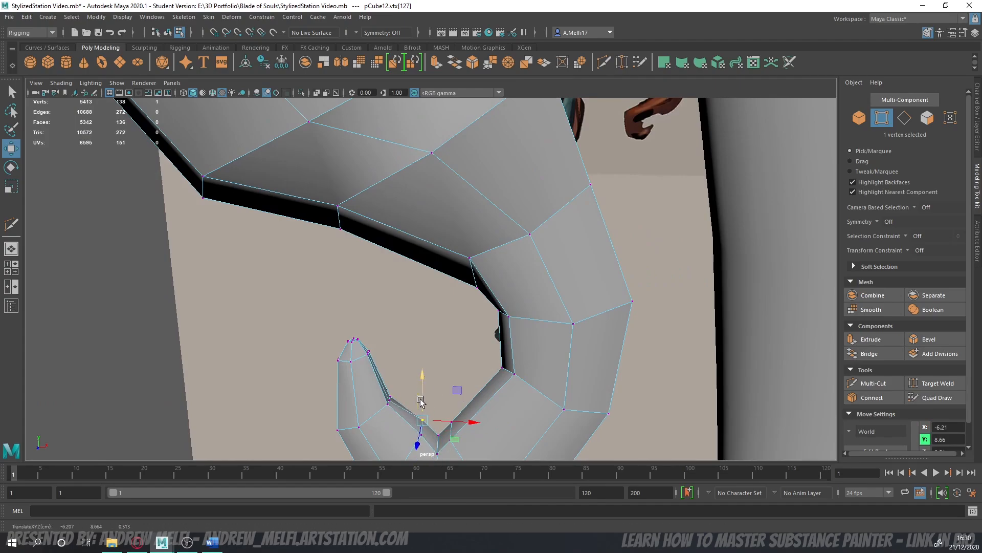
{"action": "left_click", "coordinate": [393, 401]}
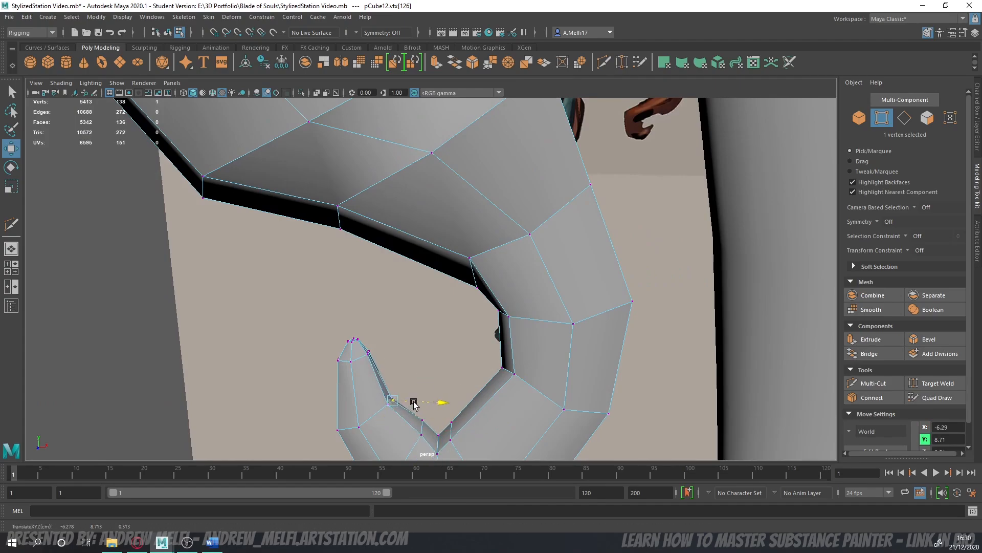
{"action": "scroll", "coordinate": [424, 399], "scroll_direction": "down", "scroll_amount": 8}
{"action": "left_click_drag", "start_coordinate": [414, 403], "coordinate": [367, 366]}
{"action": "scroll", "coordinate": [370, 348], "scroll_direction": "up", "scroll_amount": 5}
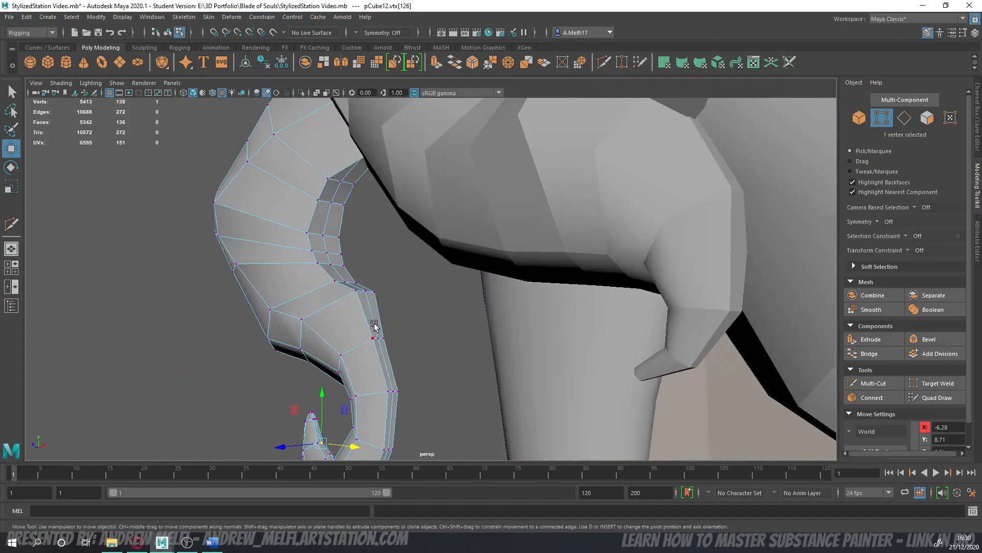
- Select the centre edges running down the curled ornament's inner side, from the upper end around to the hook's back
{"action": "middle_click_drag", "start_coordinate": [374, 325], "coordinate": [463, 376], "text": "alt"}
{"action": "left_click", "coordinate": [906, 122]}
{"action": "left_click_drag", "start_coordinate": [497, 284], "coordinate": [470, 244], "text": "alt"}
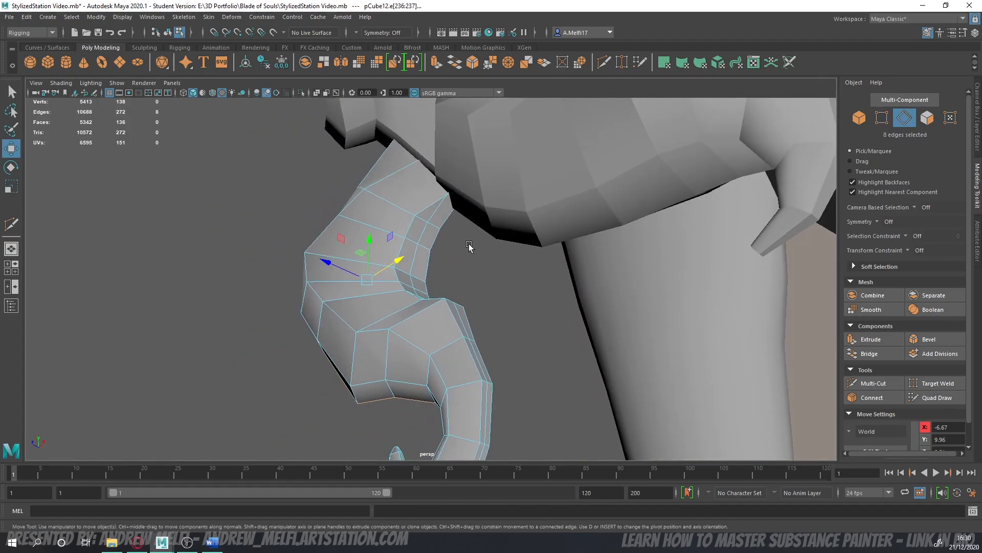
{"action": "left_click", "coordinate": [441, 212]}
{"action": "left_click", "coordinate": [421, 235], "text": "shift"}
{"action": "left_click", "coordinate": [414, 262], "text": "shift"}
{"action": "left_click_drag", "start_coordinate": [414, 304], "coordinate": [406, 308], "text": "alt"}
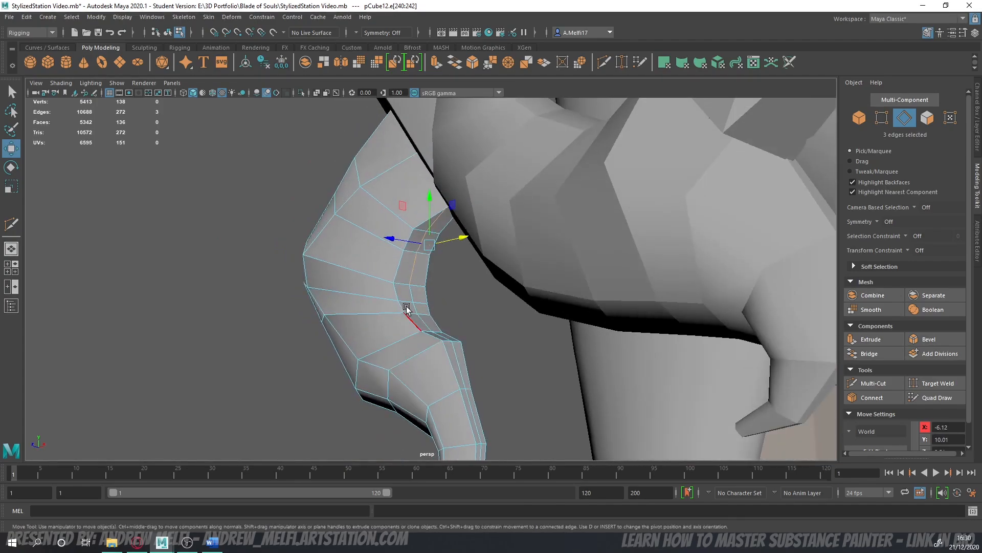
{"action": "left_click", "coordinate": [414, 308], "text": "shift"}
{"action": "left_click", "coordinate": [422, 322], "text": "shift"}
{"action": "left_click_drag", "start_coordinate": [435, 355], "coordinate": [456, 356], "text": "alt"}
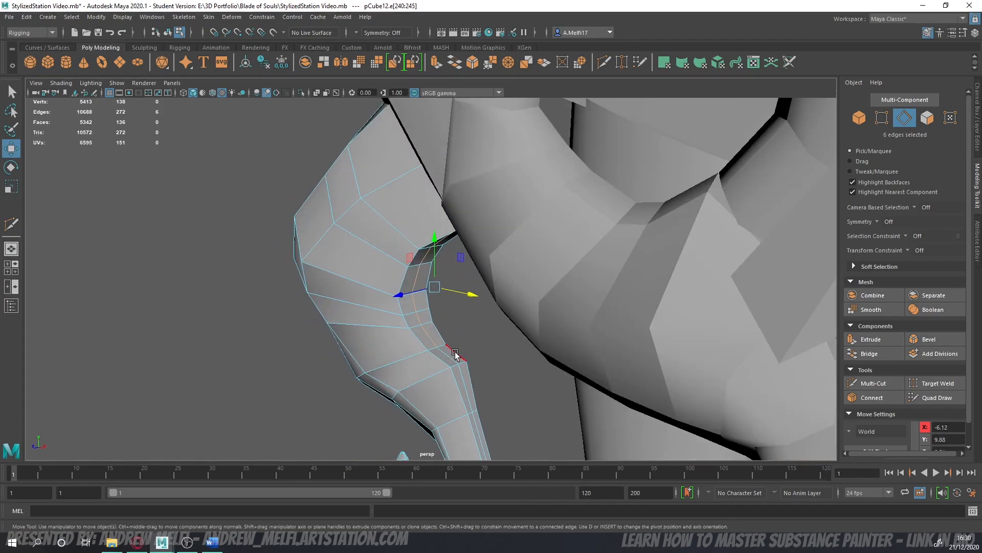
{"action": "left_click", "coordinate": [451, 356], "text": "shift"}
{"action": "key", "text": "ctrl+z"}
{"action": "left_click", "coordinate": [450, 358], "text": "shift"}
{"action": "left_click", "coordinate": [465, 402], "text": "shift"}
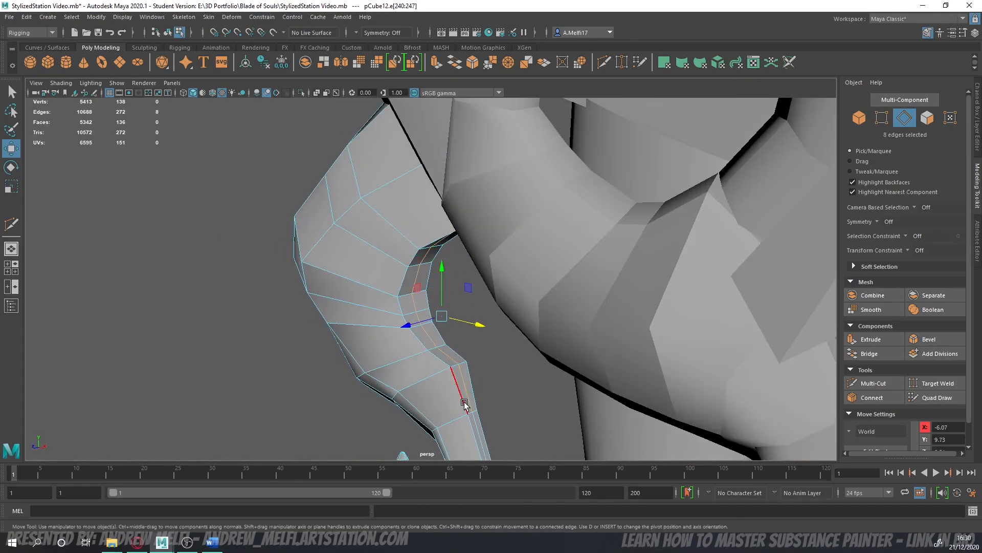
{"action": "middle_click_drag", "start_coordinate": [465, 403], "coordinate": [412, 250], "text": "alt"}
{"action": "left_click", "coordinate": [417, 271], "text": "shift"}
{"action": "left_click", "coordinate": [426, 320], "text": "shift"}
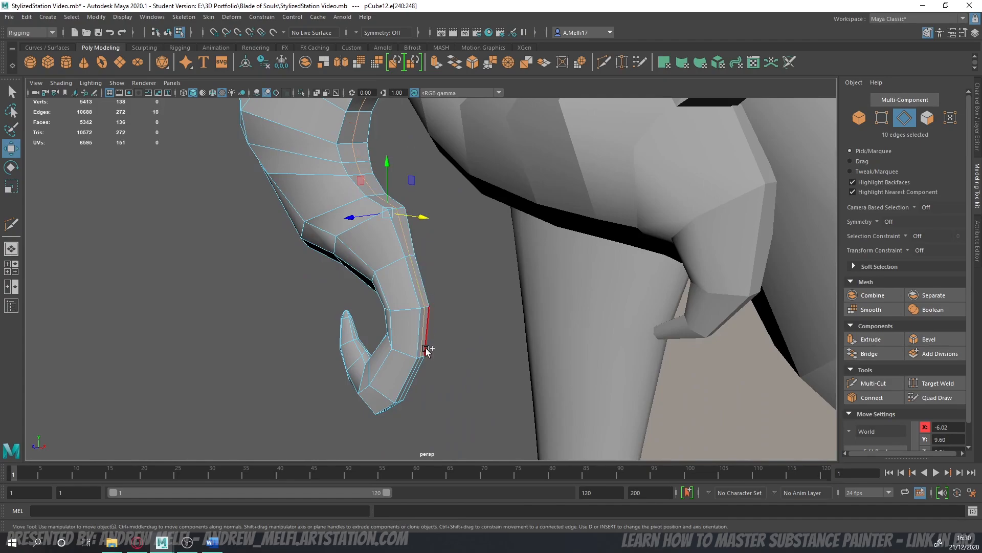
{"action": "scroll", "coordinate": [418, 366], "scroll_direction": "up", "scroll_amount": 2}
- Try scaling up the selected centre edges and moving them along the X axis, and undo the changes
{"action": "key", "text": "r"}
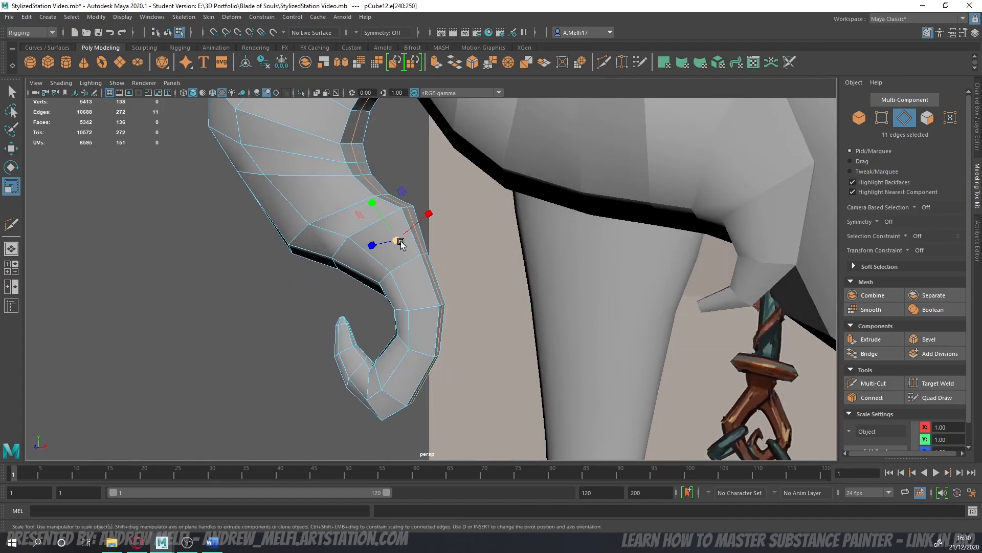
{"action": "left_click_drag", "start_coordinate": [397, 240], "coordinate": [474, 233]}
{"action": "key", "text": "w"}
{"action": "middle_click_drag", "start_coordinate": [467, 235], "coordinate": [380, 306], "text": "alt"}
{"action": "left_click_drag", "start_coordinate": [381, 306], "coordinate": [369, 281], "text": "alt"}
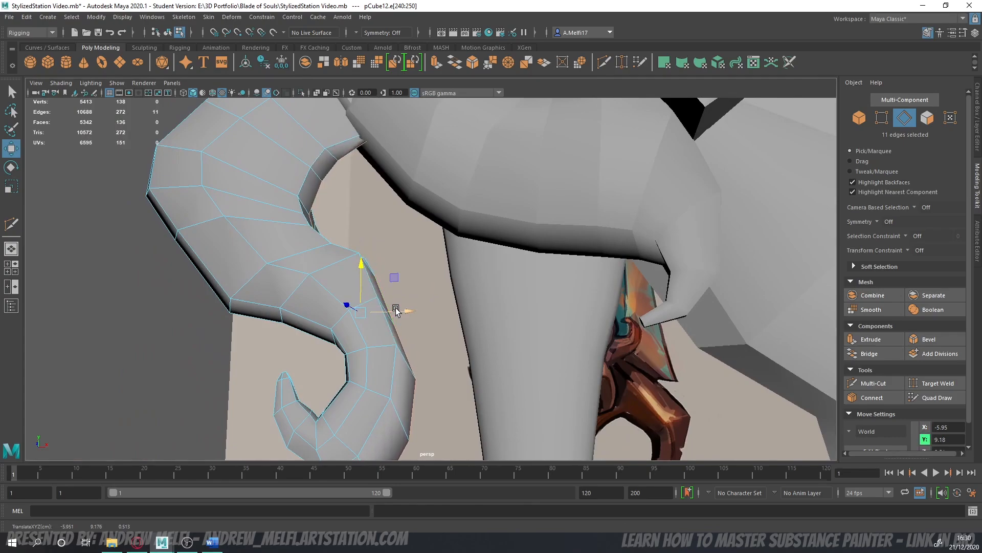
{"action": "left_click_drag", "start_coordinate": [397, 311], "coordinate": [337, 261]}
{"action": "key", "text": "ctrl+z"}
{"action": "key", "text": "ctrl+z"}
{"action": "key", "text": "ctrl+z"}
{"action": "key", "text": "ctrl+z"}
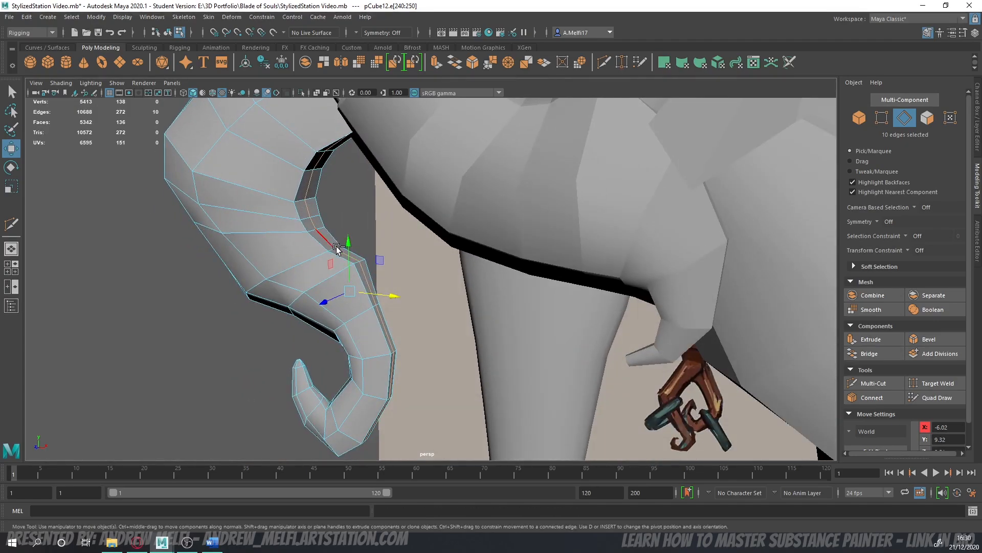
- Scale up the selected centre edges without the two at the ornament's inner bend, and raise those two along the Y axis
{"action": "key", "text": "r"}
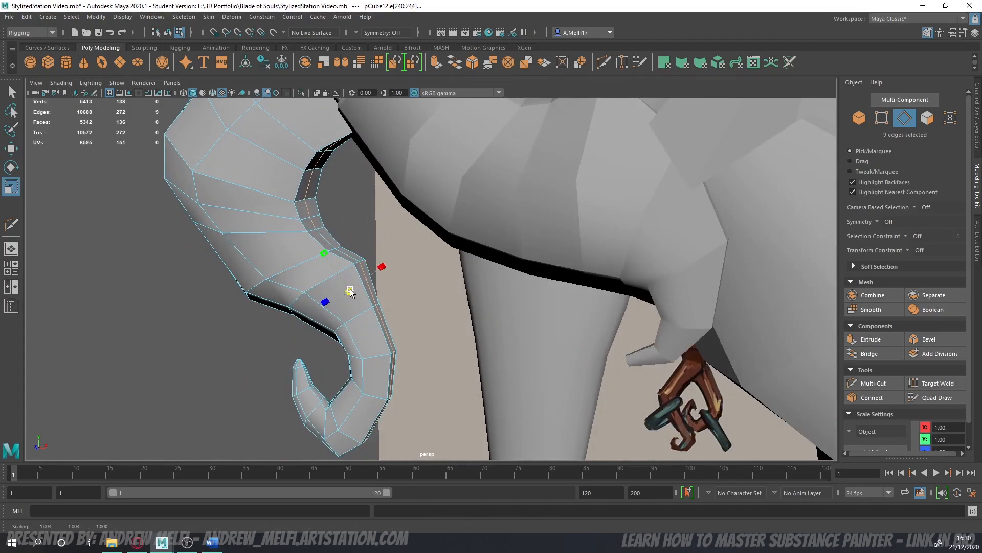
{"action": "left_click_drag", "start_coordinate": [349, 289], "coordinate": [403, 338]}
{"action": "key", "text": "w"}
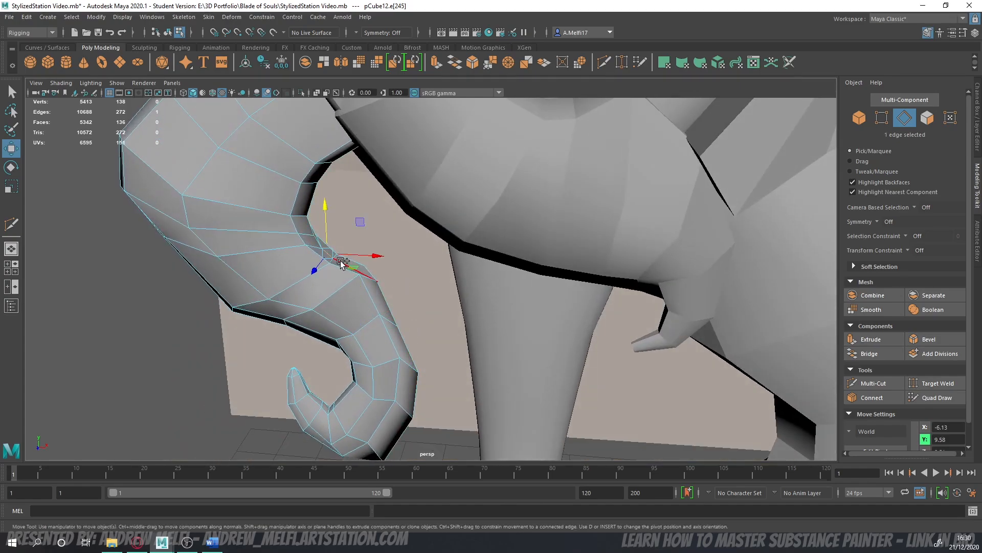
{"action": "left_click", "coordinate": [341, 262], "text": "shift"}
{"action": "left_click_drag", "start_coordinate": [348, 241], "coordinate": [348, 231]}
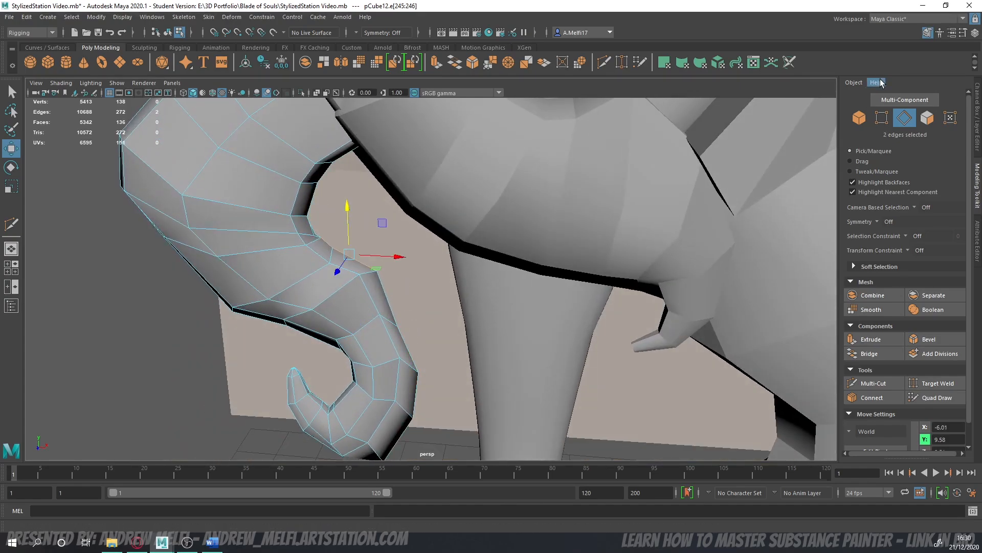
- Raise individual vertices along the curled ornament's inner bend and the outer edge below it along the Y axis
{"action": "key", "text": "F9"}
{"action": "left_click", "coordinate": [319, 233]}
{"action": "left_click_drag", "start_coordinate": [321, 231], "coordinate": [314, 215]}
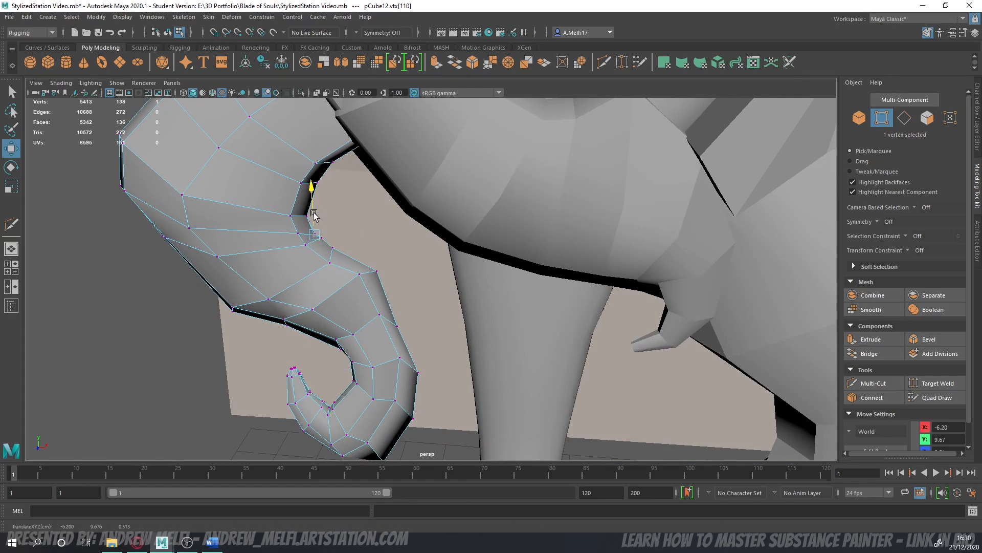
{"action": "left_click", "coordinate": [377, 271]}
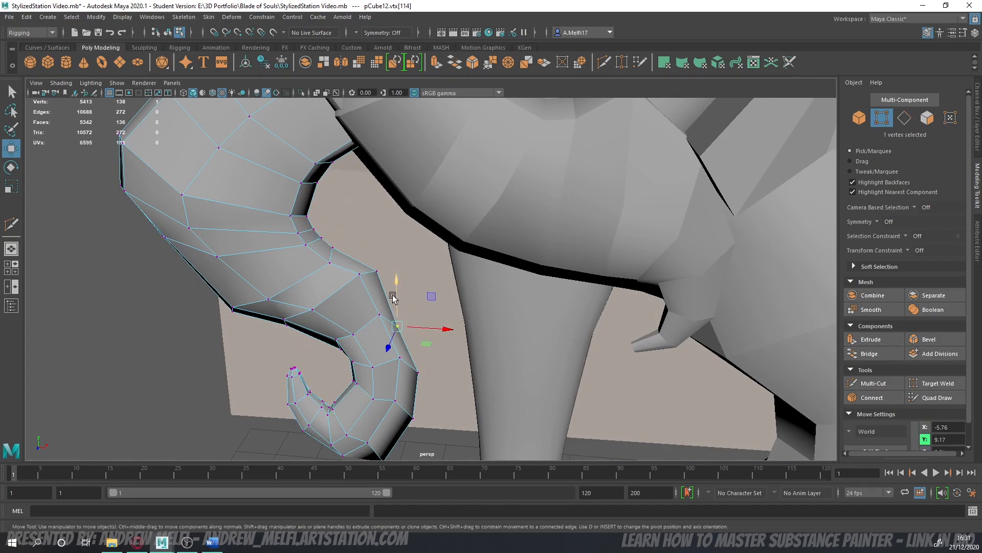
{"action": "left_click_drag", "start_coordinate": [393, 297], "coordinate": [391, 289]}
{"action": "left_click", "coordinate": [420, 366]}
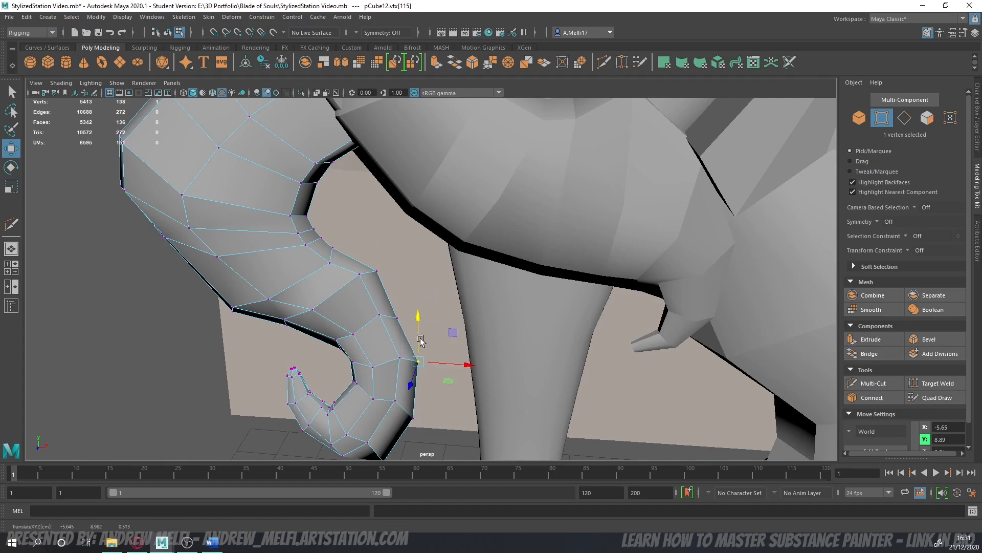
{"action": "middle_click_drag", "start_coordinate": [421, 338], "coordinate": [423, 324], "text": "alt"}
{"action": "left_click_drag", "start_coordinate": [413, 330], "coordinate": [412, 325]}
- Select the two edges on the underside of the ornament's hook near its tip and shift them outward in the XY plane
{"action": "left_click_drag", "start_coordinate": [403, 359], "coordinate": [426, 352], "text": "alt"}
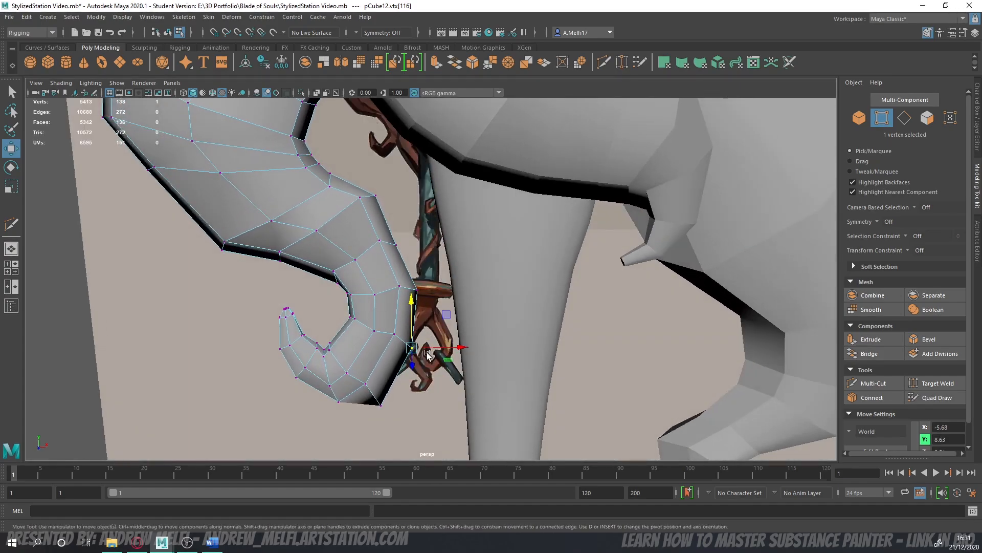
{"action": "left_click_drag", "start_coordinate": [393, 405], "coordinate": [432, 360], "text": "alt"}
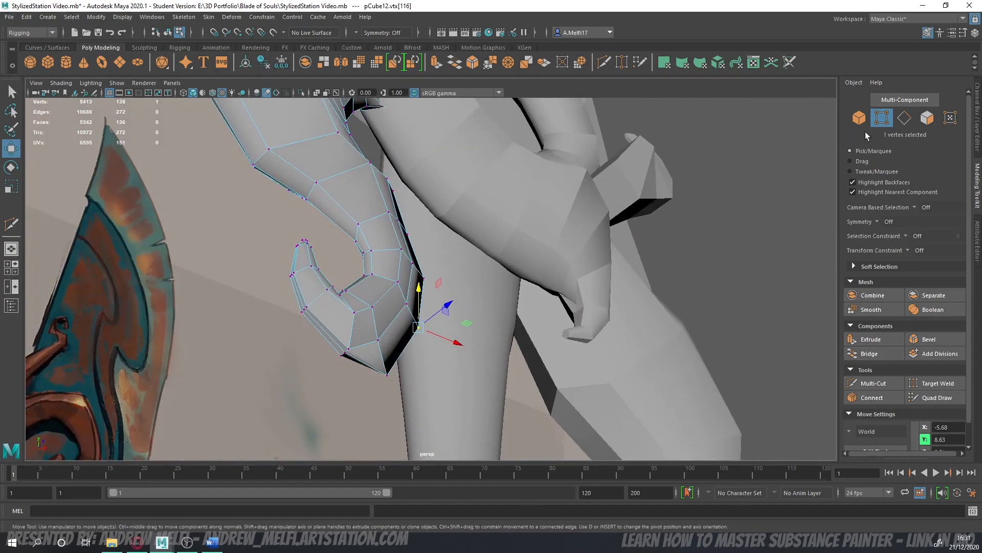
{"action": "left_click", "coordinate": [904, 118]}
{"action": "scroll", "coordinate": [359, 307], "scroll_direction": "up", "scroll_amount": 3}
{"action": "left_click", "coordinate": [315, 354]}
{"action": "left_click", "coordinate": [285, 362]}
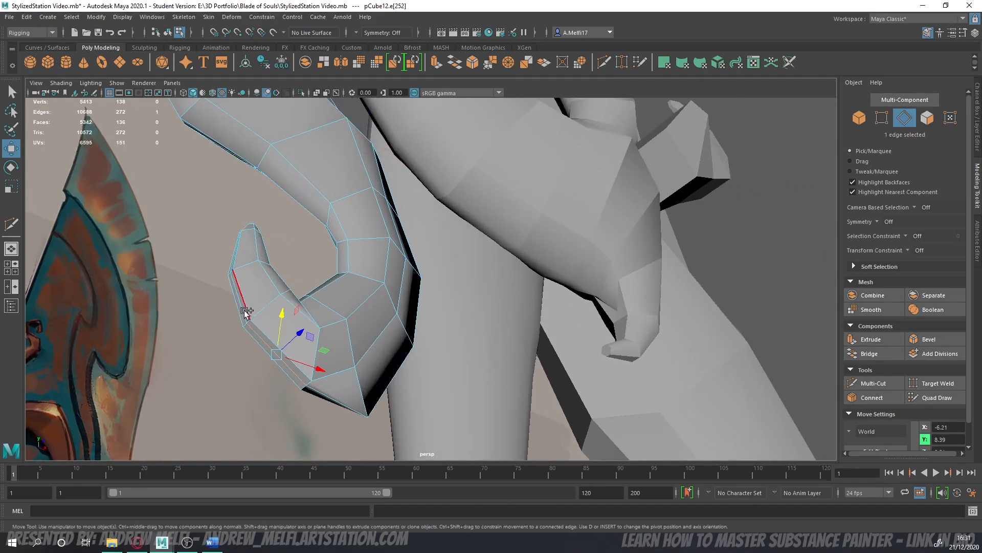
{"action": "left_click", "coordinate": [245, 310], "text": "shift"}
{"action": "left_click_drag", "start_coordinate": [250, 359], "coordinate": [260, 378], "text": "alt"}
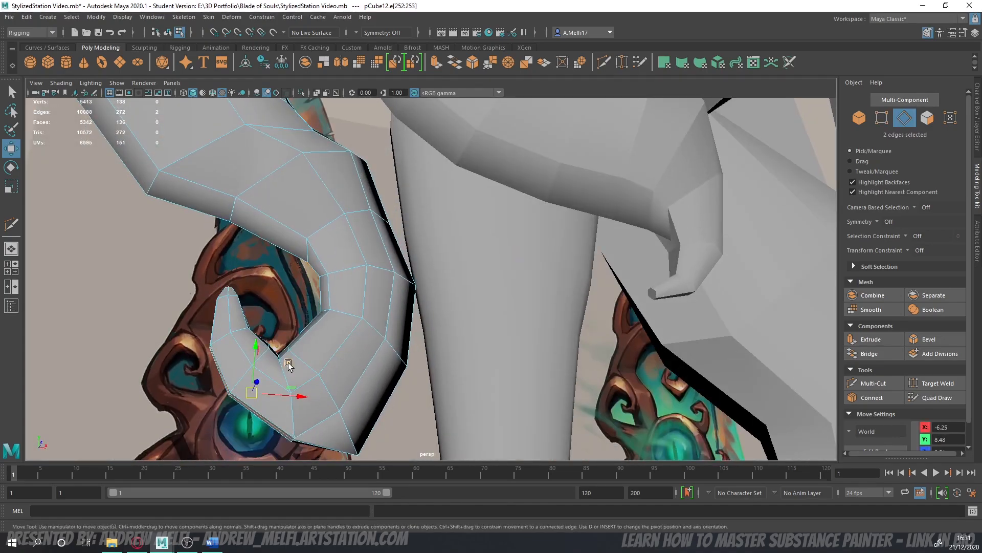
{"action": "middle_click_drag", "start_coordinate": [288, 363], "coordinate": [279, 371]}
{"action": "middle_click_drag", "start_coordinate": [372, 405], "coordinate": [394, 373], "text": "alt"}
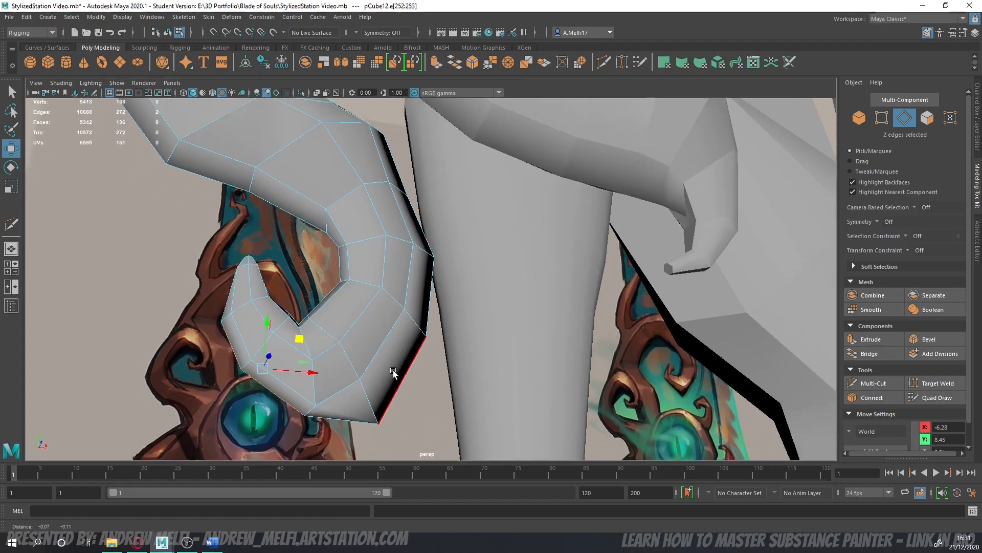
- Adjust the vertices at the bottom of the ornament's hook, shifting the lowest one along the X axis, and return to object selection
{"action": "left_click_drag", "start_coordinate": [394, 373], "coordinate": [417, 352], "text": "alt"}
{"action": "left_click", "coordinate": [883, 119]}
{"action": "left_click", "coordinate": [432, 313]}
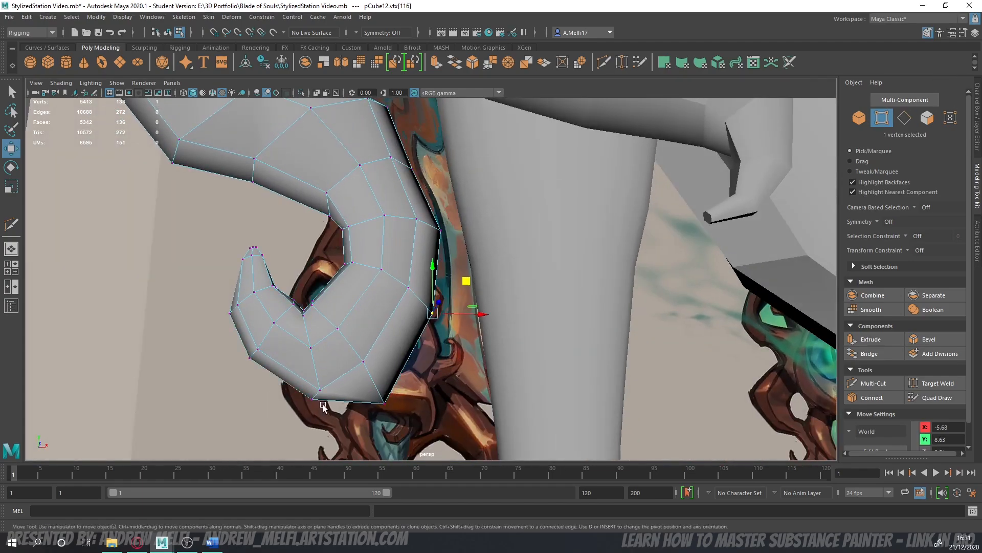
{"action": "middle_click_drag", "start_coordinate": [326, 406], "coordinate": [336, 401]}
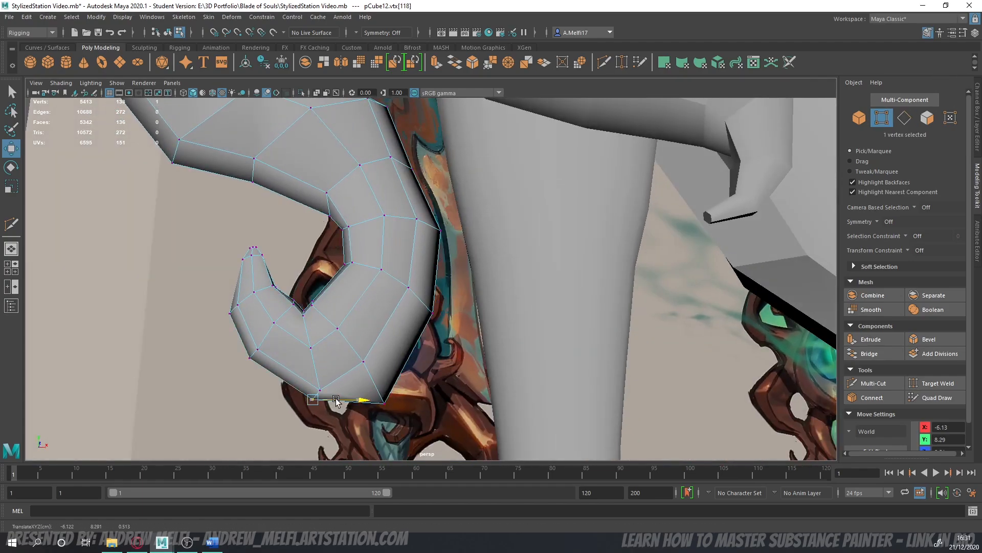
{"action": "left_click", "coordinate": [384, 403]}
{"action": "left_click_drag", "start_coordinate": [417, 371], "coordinate": [499, 335]}
{"action": "scroll", "coordinate": [351, 336], "scroll_direction": "down", "scroll_amount": 5}
{"action": "left_click", "coordinate": [860, 118]}
{"action": "left_click", "coordinate": [587, 280]}
{"action": "scroll", "coordinate": [588, 280], "scroll_direction": "down", "scroll_amount": 5}
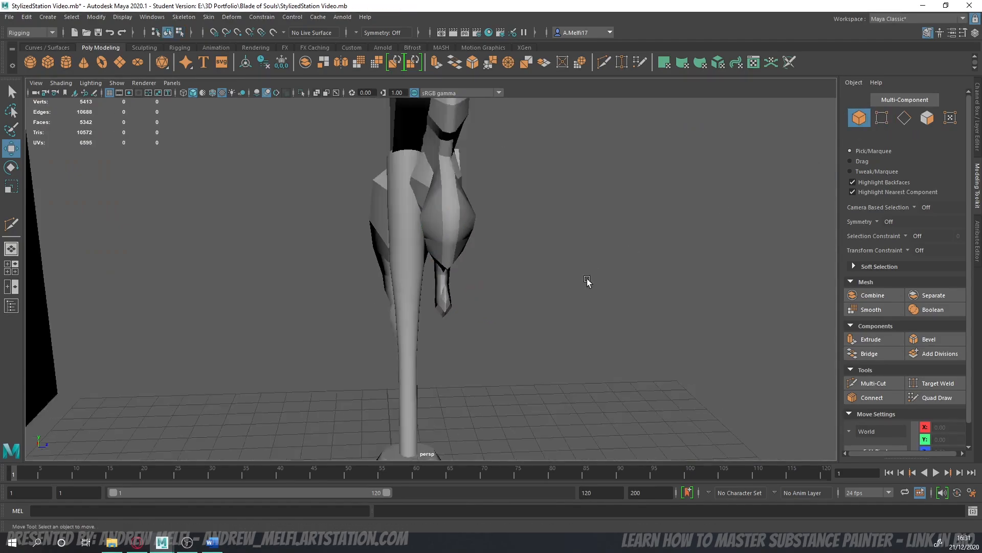
- Select the curled ornament's lengthwise edge loop and scale it along the ornament's thickness
{"action": "left_click_drag", "start_coordinate": [587, 281], "coordinate": [469, 284], "text": "alt"}
{"action": "scroll", "coordinate": [386, 286], "scroll_direction": "down", "scroll_amount": 5}
{"action": "scroll", "coordinate": [520, 320], "scroll_direction": "up", "scroll_amount": 6}
{"action": "left_click", "coordinate": [455, 280]}
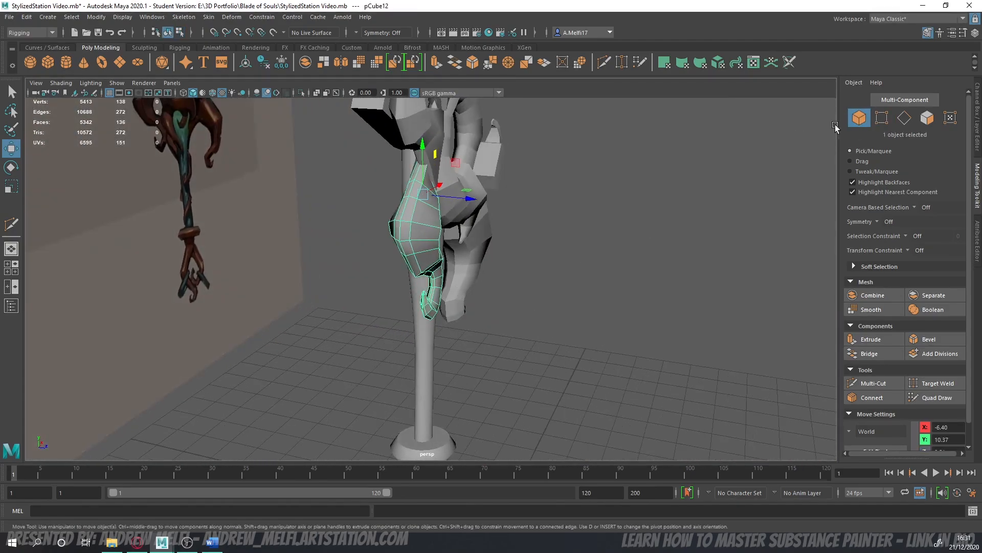
{"action": "left_click", "coordinate": [903, 119]}
{"action": "double_click", "coordinate": [438, 222]}
{"action": "left_click_drag", "start_coordinate": [441, 225], "coordinate": [479, 247], "text": "alt"}
{"action": "key", "text": "r"}
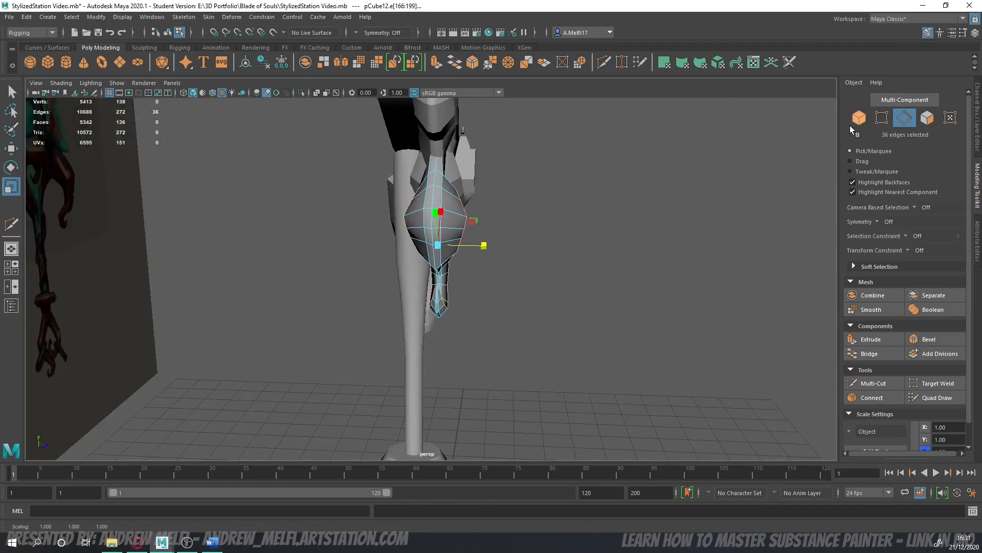
{"action": "left_click", "coordinate": [859, 119]}
{"action": "left_click", "coordinate": [586, 315]}
- Insert a lengthwise edge loop along the front and back faces of the small hook beside the ring with Multi-Cut
{"action": "scroll", "coordinate": [578, 327], "scroll_direction": "down", "scroll_amount": 4}
{"action": "left_click_drag", "start_coordinate": [574, 333], "coordinate": [417, 306], "text": "alt"}
{"action": "scroll", "coordinate": [348, 314], "scroll_direction": "down", "scroll_amount": 4}
{"action": "scroll", "coordinate": [418, 306], "scroll_direction": "up", "scroll_amount": 6}
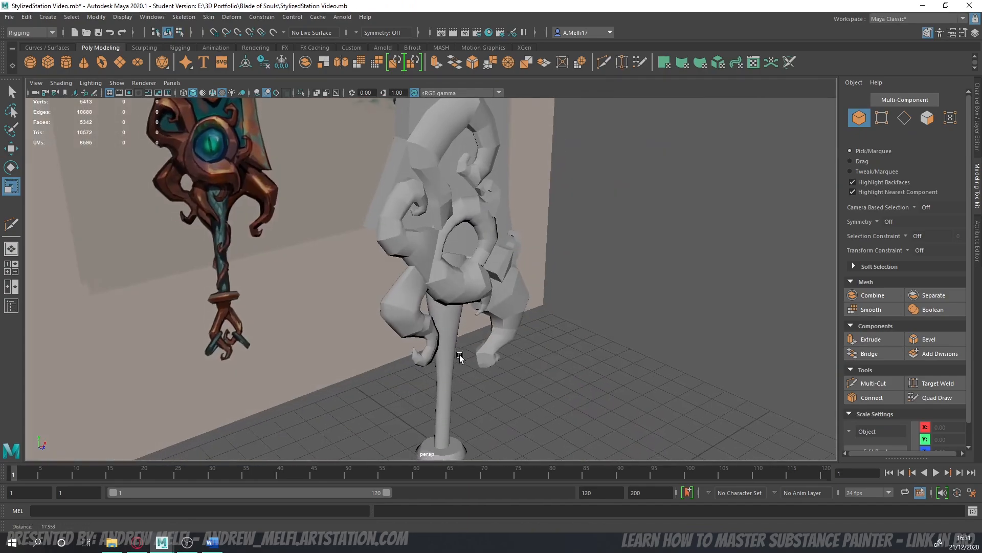
{"action": "left_click_drag", "start_coordinate": [459, 355], "coordinate": [402, 316], "text": "alt"}
{"action": "scroll", "coordinate": [441, 315], "scroll_direction": "up", "scroll_amount": 5}
{"action": "left_click", "coordinate": [462, 311]}
{"action": "left_click_drag", "start_coordinate": [444, 351], "coordinate": [377, 345], "text": "alt"}
{"action": "key", "text": "w"}
{"action": "left_click_drag", "start_coordinate": [374, 291], "coordinate": [414, 324]}
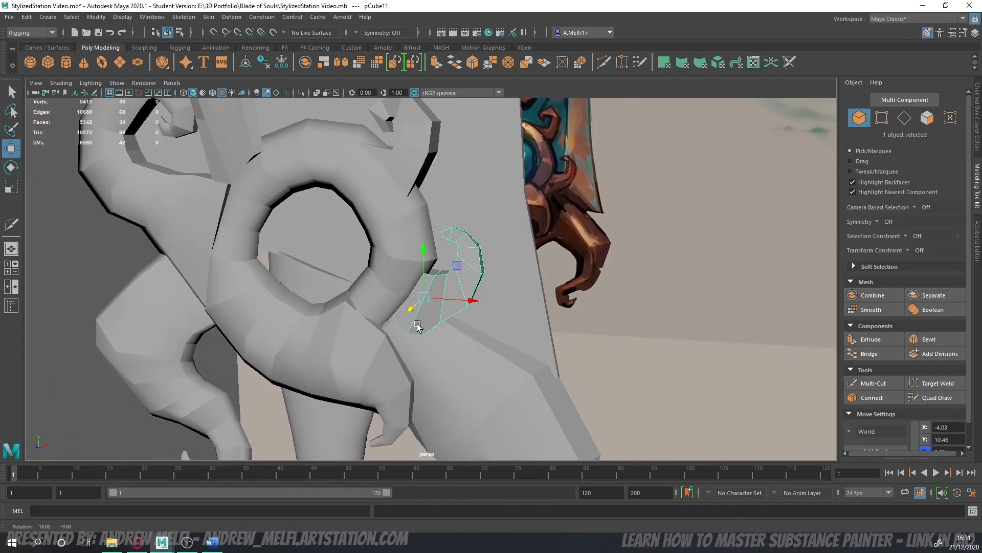
{"action": "left_click", "coordinate": [874, 383]}
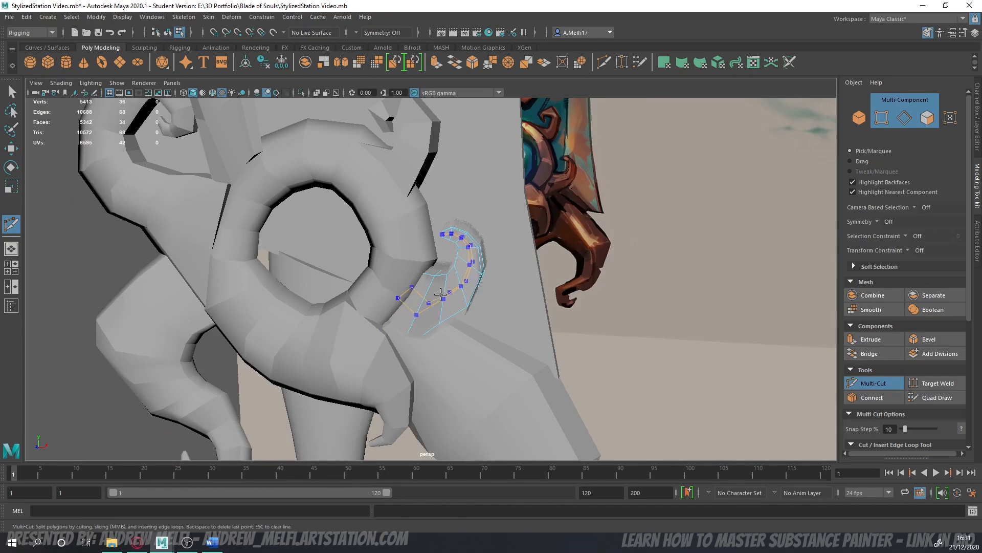
{"action": "right_click", "coordinate": [441, 294]}
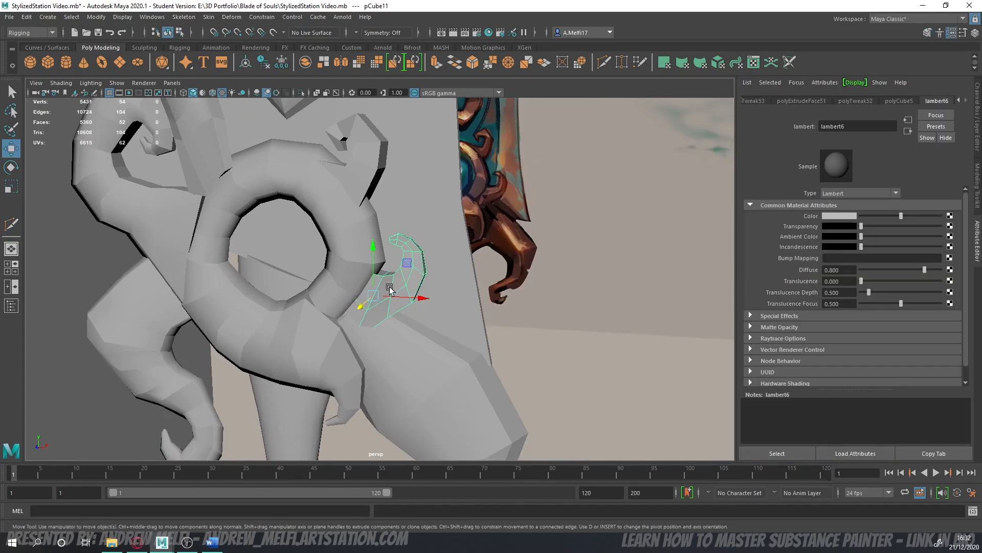
- Insert another lengthwise edge loop through the middle of the small hook's inner and outer sides with Multi-Cut
{"action": "left_click_drag", "start_coordinate": [390, 287], "coordinate": [315, 286], "text": "alt"}
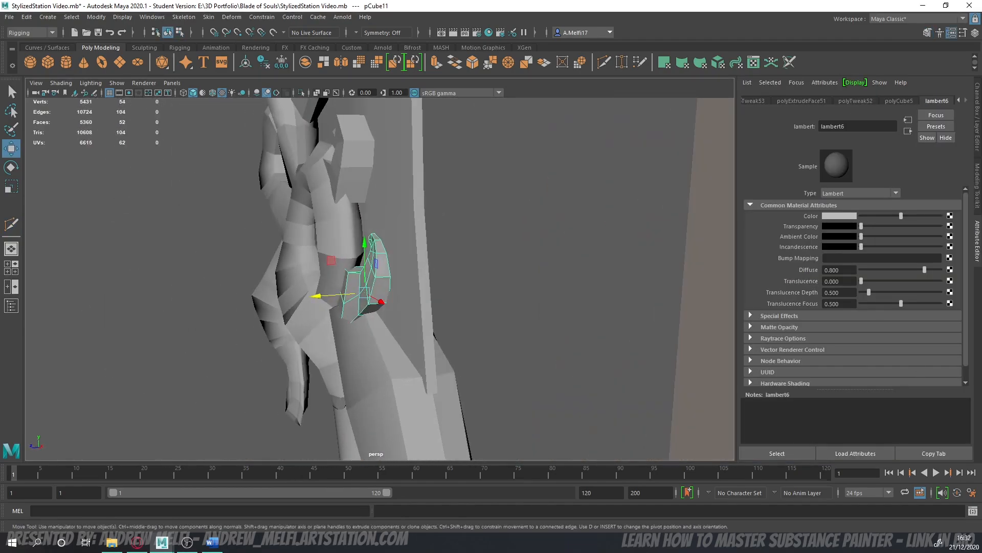
{"action": "left_click", "coordinate": [977, 187]}
{"action": "left_click", "coordinate": [873, 383]}
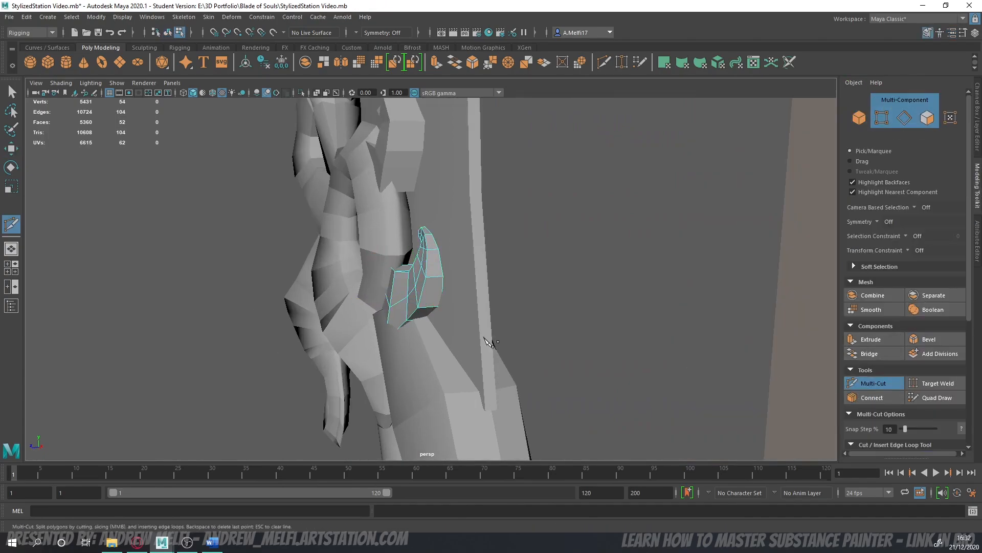
{"action": "left_click_drag", "start_coordinate": [492, 284], "coordinate": [418, 282], "text": "alt"}
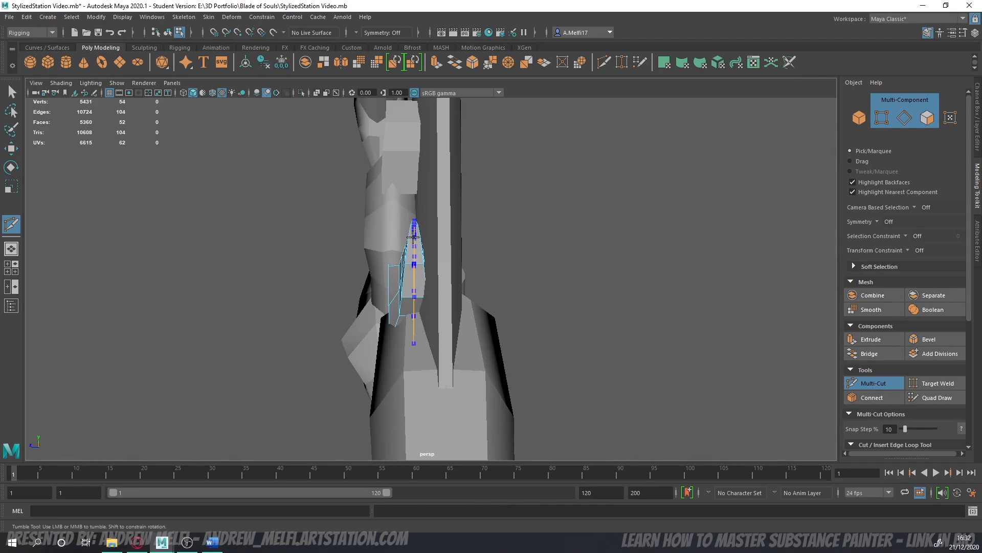
{"action": "left_click_drag", "start_coordinate": [557, 351], "coordinate": [556, 347], "text": "alt"}
{"action": "left_click", "coordinate": [876, 384]}
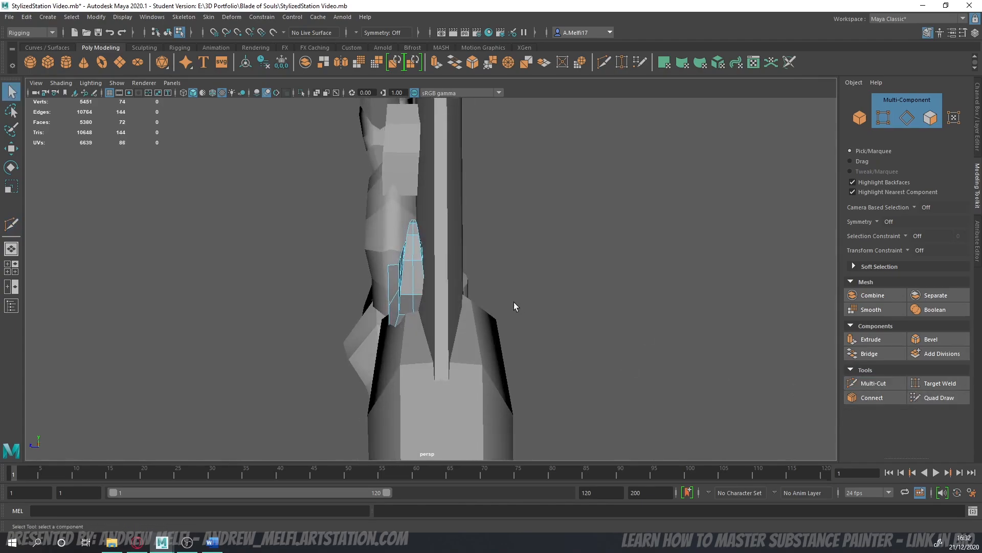
- Select the lengthwise centre edges on the small hook's front and back faces and scale them outward along its thickness
{"action": "left_click_drag", "start_coordinate": [514, 302], "coordinate": [535, 309], "text": "alt"}
{"action": "left_click", "coordinate": [907, 118]}
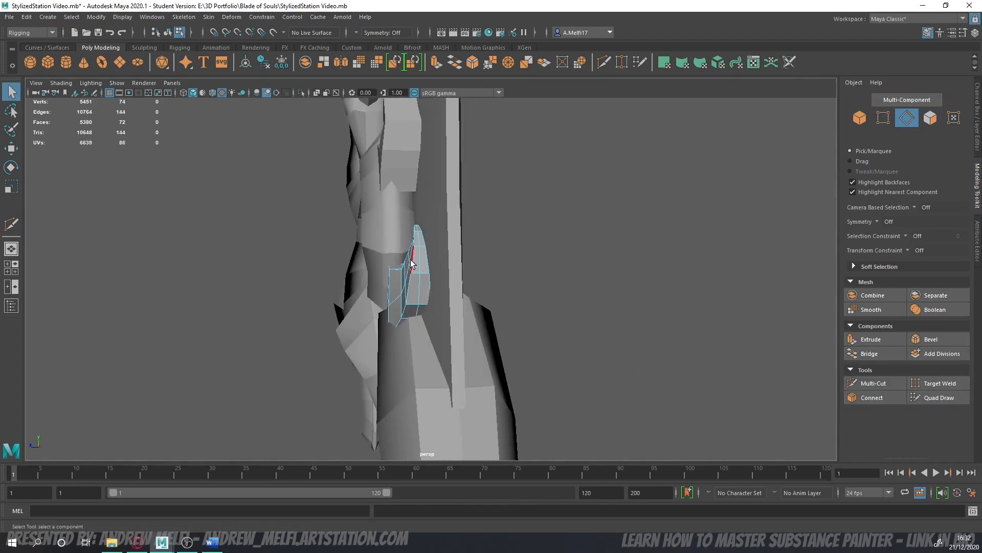
{"action": "double_click", "coordinate": [426, 261], "text": "shift"}
{"action": "key", "text": "r"}
{"action": "left_click_drag", "start_coordinate": [372, 286], "coordinate": [552, 300]}
{"action": "left_click_drag", "start_coordinate": [484, 245], "coordinate": [323, 281], "text": "alt"}
- Isolate the small hook and select its lengthwise centre edges on both faces
{"action": "left_click", "coordinate": [859, 118]}
{"action": "key", "text": "ctrl+1"}
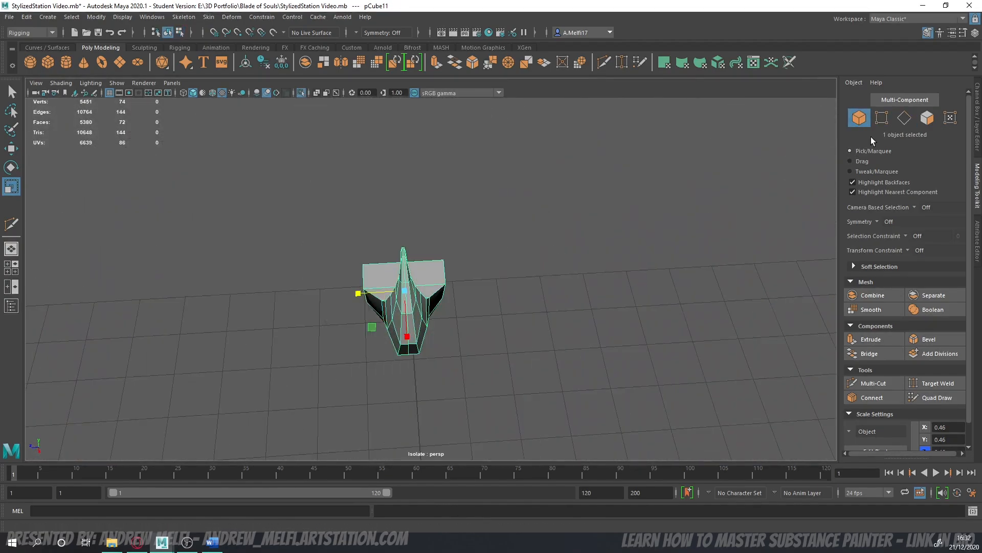
{"action": "left_click", "coordinate": [905, 118]}
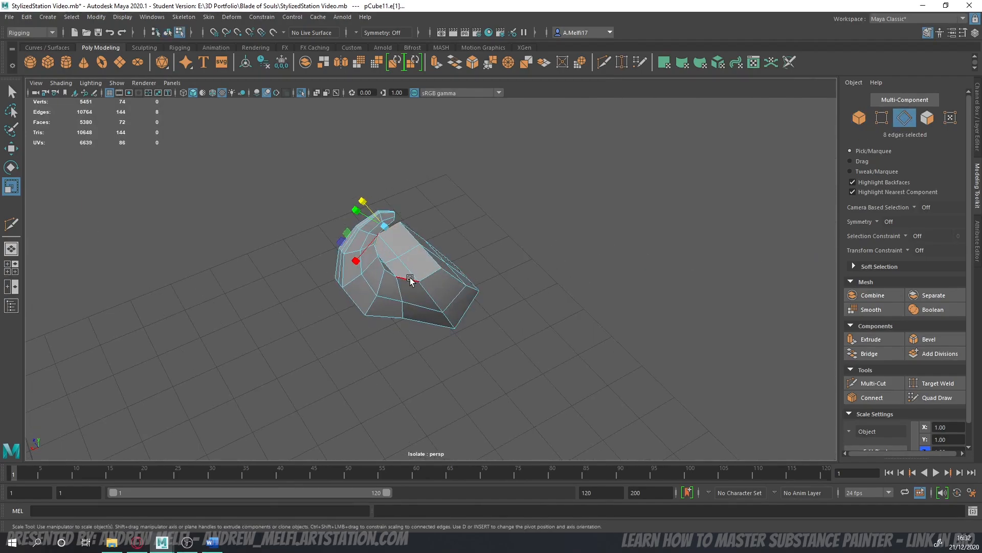
{"action": "left_click_drag", "start_coordinate": [410, 281], "coordinate": [540, 307], "text": "alt"}
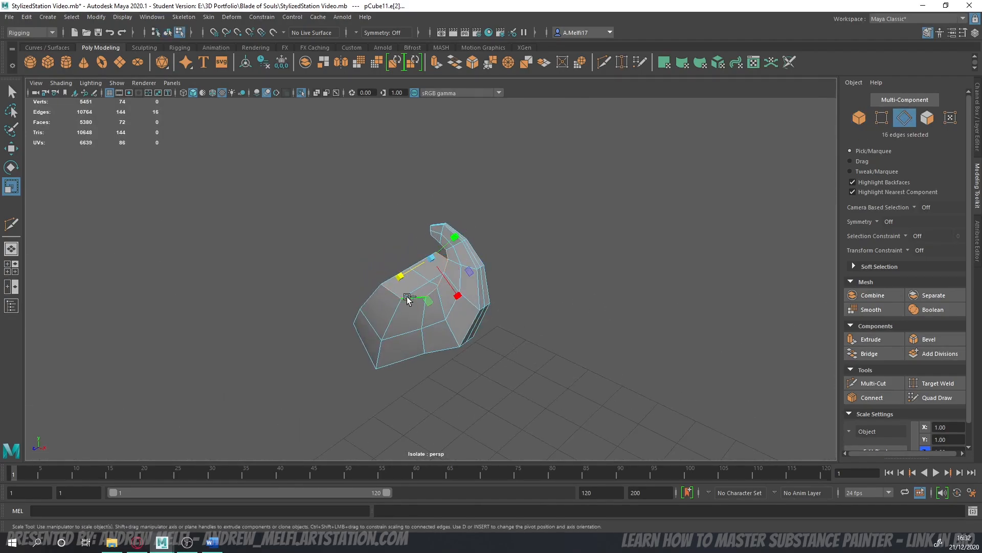
{"action": "left_click_drag", "start_coordinate": [416, 309], "coordinate": [490, 291], "text": "alt"}
- Select the outermost side vertices at the small hook's base, scale them along its thickness, and end the isolation
{"action": "left_click", "coordinate": [883, 119]}
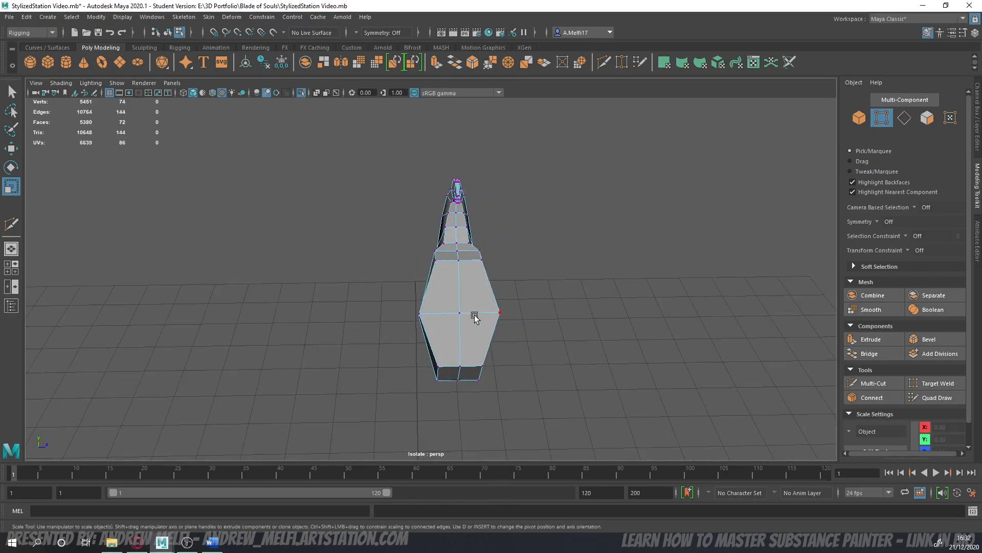
{"action": "left_click", "coordinate": [499, 312]}
{"action": "left_click", "coordinate": [419, 316], "text": "shift"}
{"action": "left_click_drag", "start_coordinate": [420, 320], "coordinate": [381, 323], "text": "alt"}
{"action": "left_click", "coordinate": [403, 306], "text": "ctrl"}
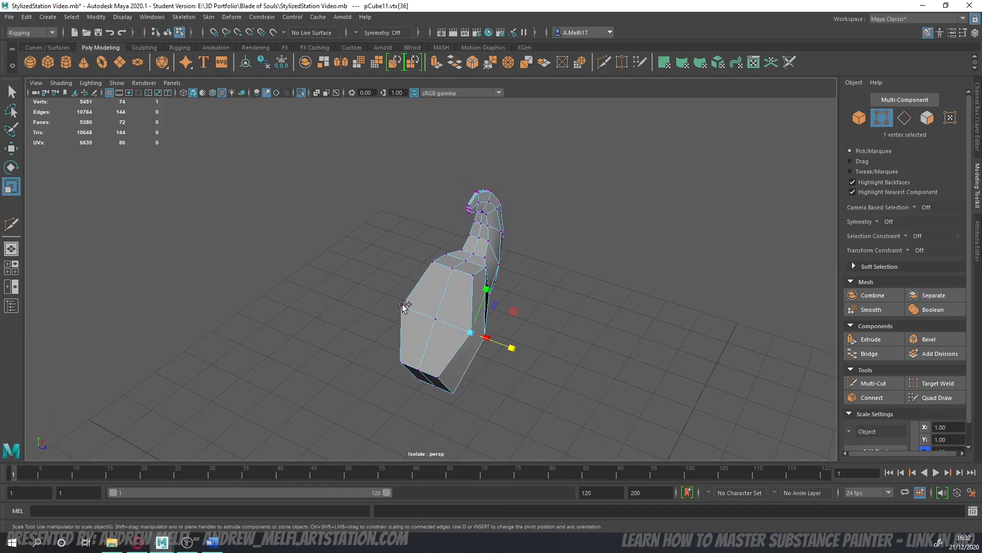
{"action": "left_click_drag", "start_coordinate": [470, 334], "coordinate": [402, 290]}
{"action": "key", "text": "ctrl+1"}
{"action": "scroll", "coordinate": [456, 329], "scroll_direction": "down", "scroll_amount": 5}
{"action": "left_click", "coordinate": [860, 129]}
{"action": "scroll", "coordinate": [174, 358], "scroll_direction": "down", "scroll_amount": 5}
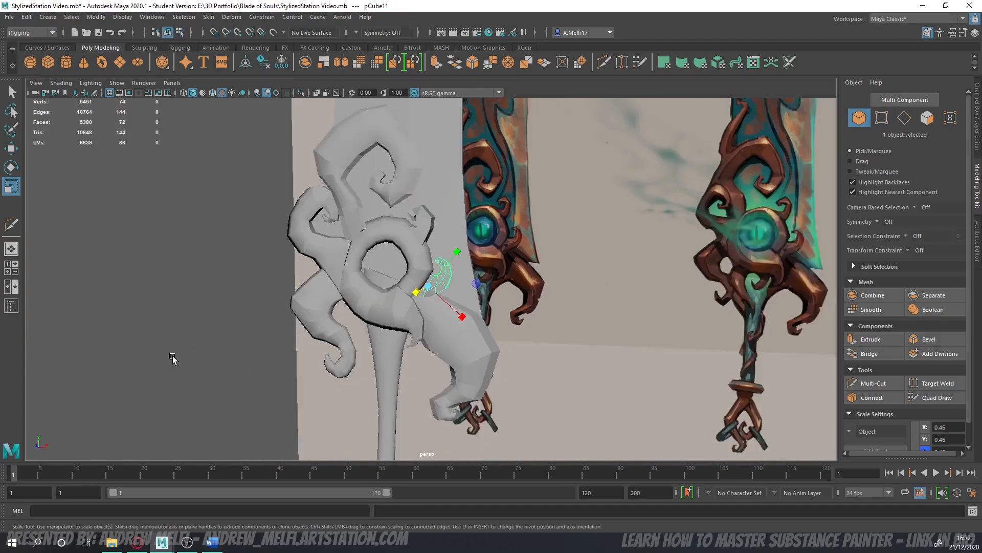
- Select 20 lengthwise edges of the small hook, scale them up along its thickness, and deselect the hook
{"action": "left_click", "coordinate": [142, 357]}
{"action": "scroll", "coordinate": [361, 335], "scroll_direction": "up", "scroll_amount": 4}
{"action": "left_click_drag", "start_coordinate": [369, 329], "coordinate": [348, 318], "text": "alt"}
{"action": "left_click", "coordinate": [421, 298]}
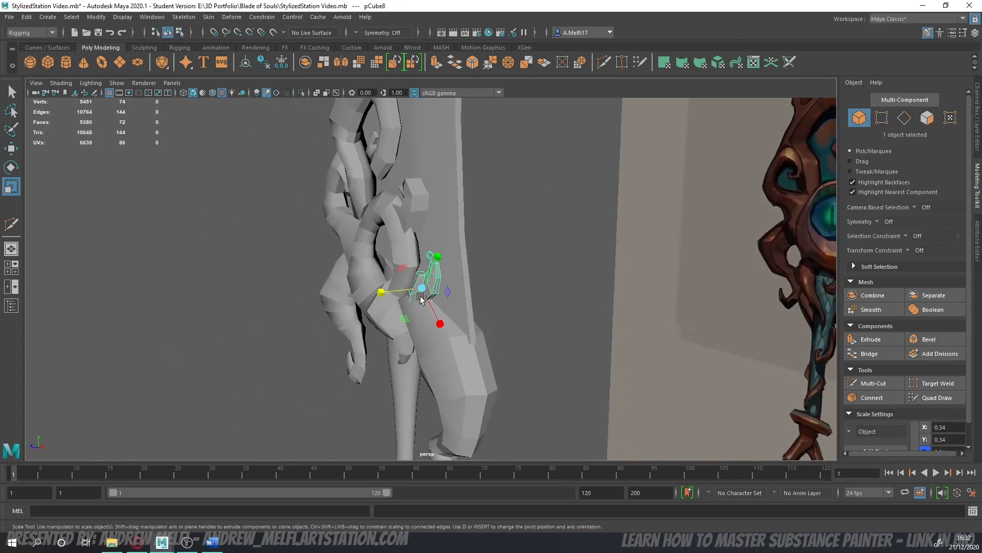
{"action": "scroll", "coordinate": [431, 307], "scroll_direction": "up", "scroll_amount": 4}
{"action": "left_click", "coordinate": [903, 120]}
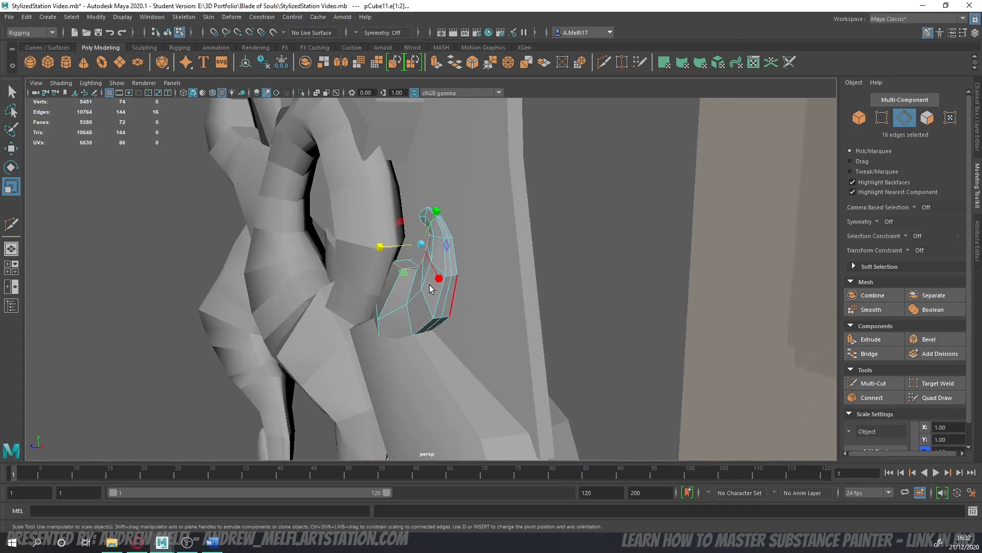
{"action": "double_click", "coordinate": [412, 295]}
{"action": "left_click_drag", "start_coordinate": [412, 295], "coordinate": [378, 325], "text": "alt"}
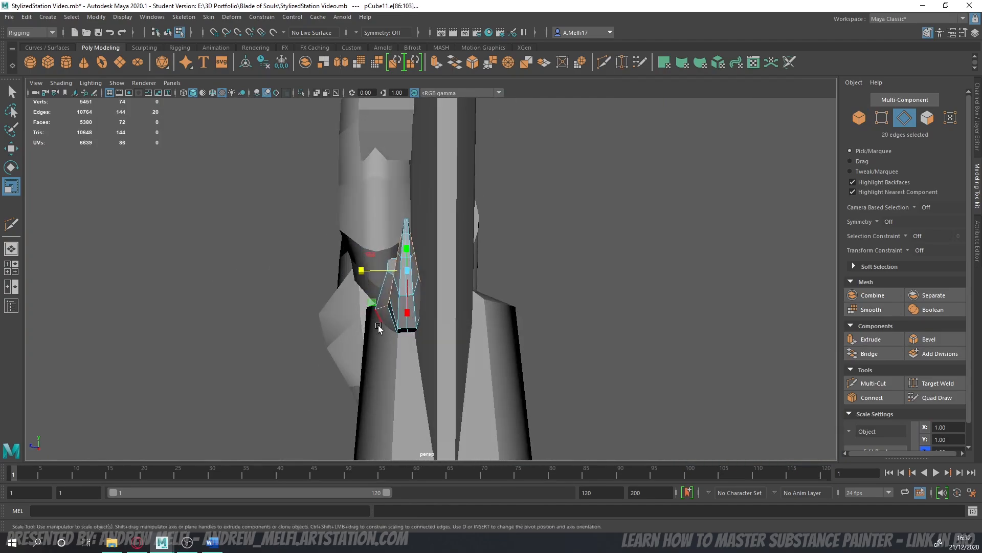
{"action": "left_click_drag", "start_coordinate": [358, 275], "coordinate": [346, 277]}
{"action": "key", "text": "w"}
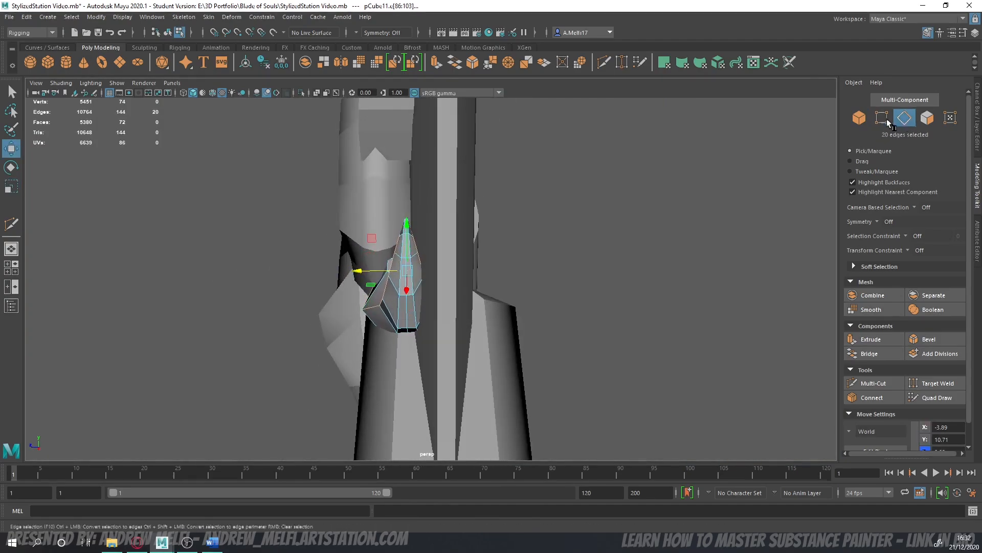
{"action": "left_click", "coordinate": [860, 118]}
{"action": "left_click", "coordinate": [140, 309]}
- Isolate the small hook, scale the two outermost side vertices at its base closer together along its thickness, and end the isolation
{"action": "scroll", "coordinate": [154, 311], "scroll_direction": "down", "scroll_amount": 5}
{"action": "left_click_drag", "start_coordinate": [217, 321], "coordinate": [418, 324], "text": "alt"}
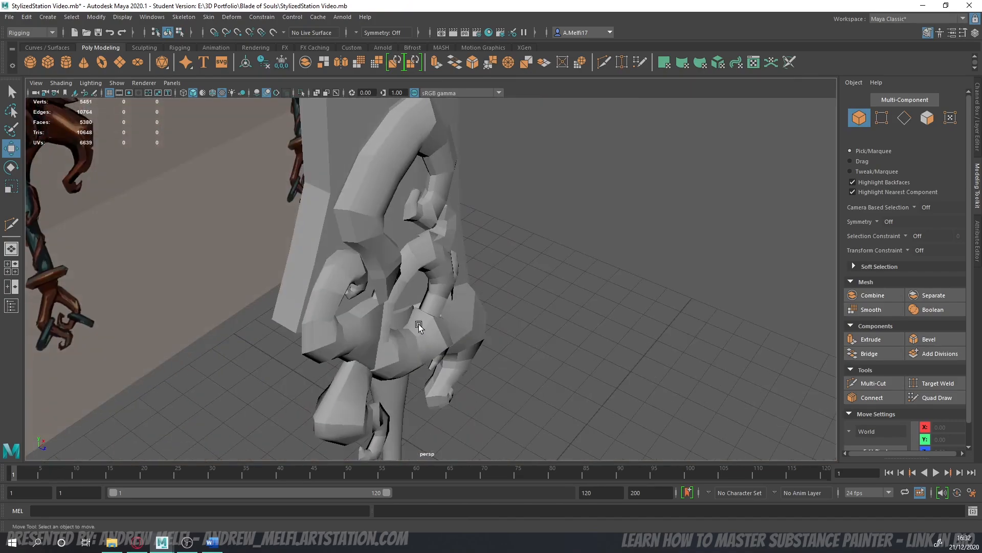
{"action": "scroll", "coordinate": [456, 306], "scroll_direction": "up", "scroll_amount": 5}
{"action": "left_click", "coordinate": [486, 330]}
{"action": "left_click_drag", "start_coordinate": [464, 351], "coordinate": [821, 156], "text": "alt"}
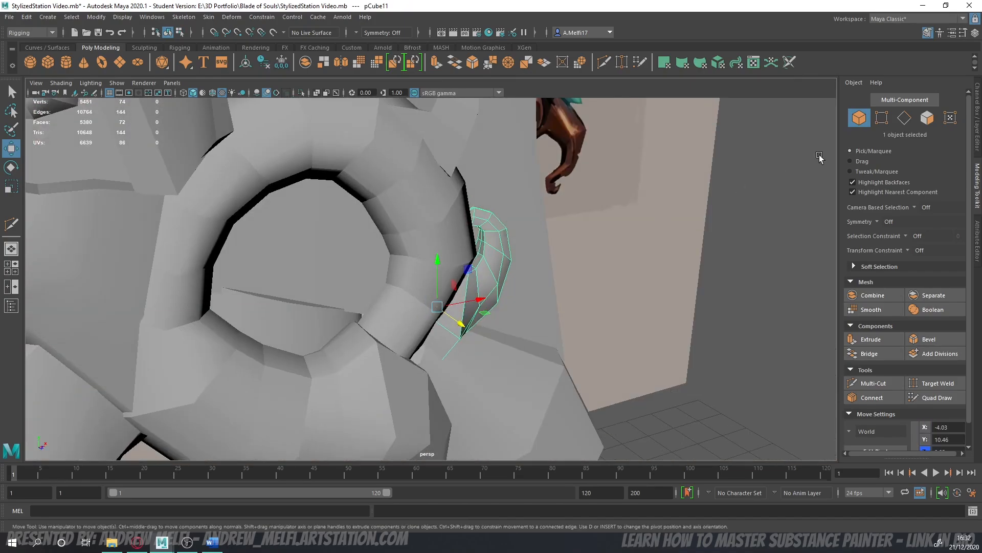
{"action": "left_click", "coordinate": [882, 118]}
{"action": "left_click_drag", "start_coordinate": [478, 349], "coordinate": [381, 348], "text": "alt"}
{"action": "key", "text": "ctrl+1"}
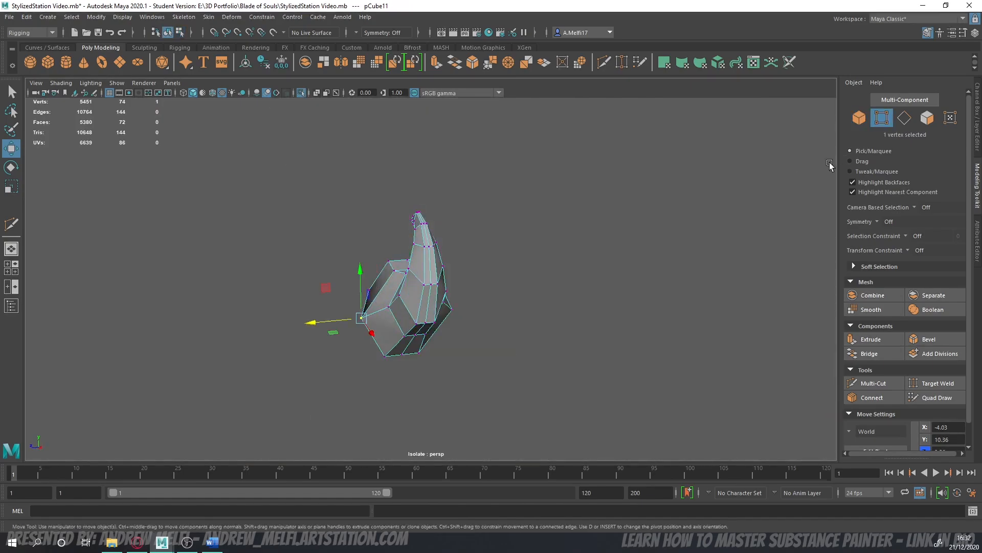
{"action": "left_click_drag", "start_coordinate": [614, 327], "coordinate": [492, 375], "text": "alt"}
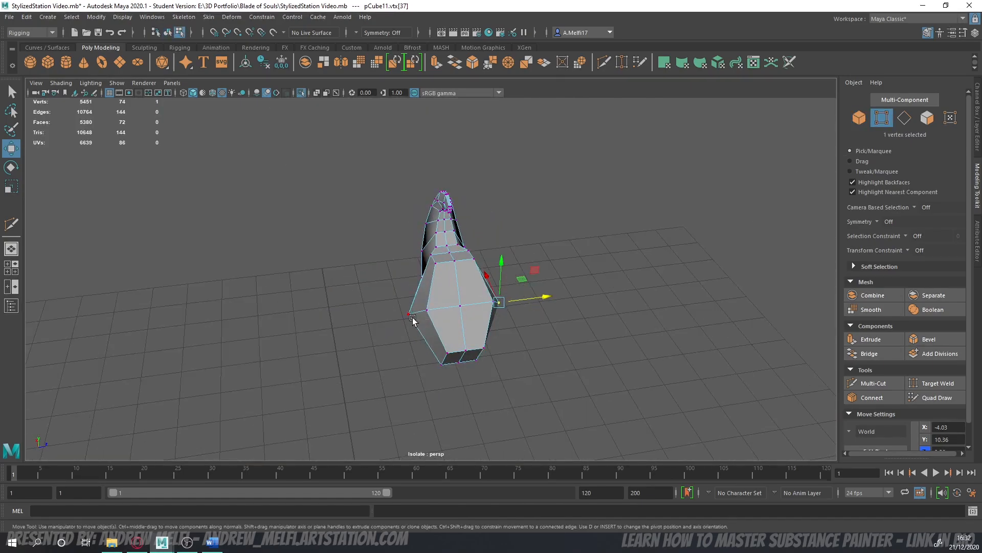
{"action": "key", "text": "r"}
{"action": "left_click_drag", "start_coordinate": [499, 303], "coordinate": [483, 307]}
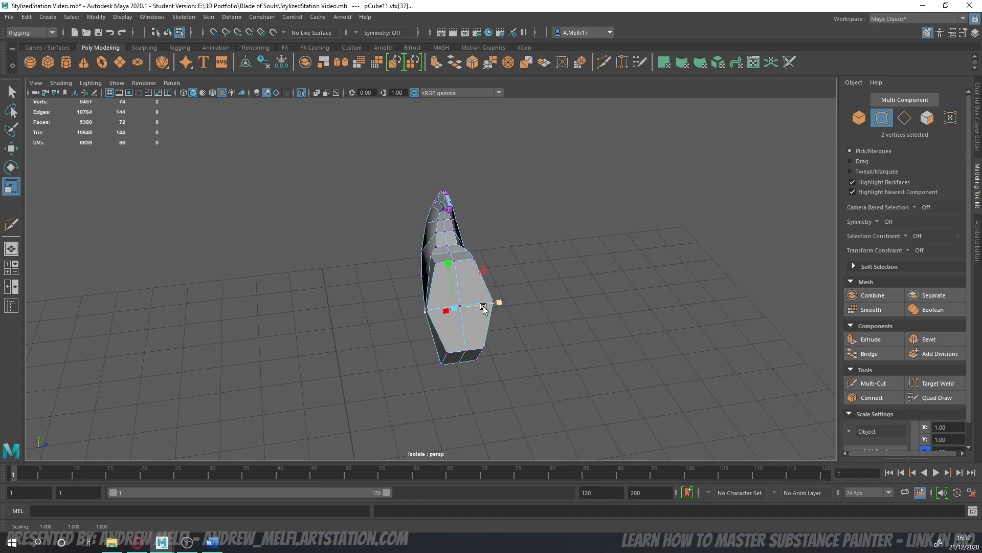
{"action": "key", "text": "ctrl+1"}
{"action": "left_click_drag", "start_coordinate": [531, 338], "coordinate": [748, 169], "text": "alt"}
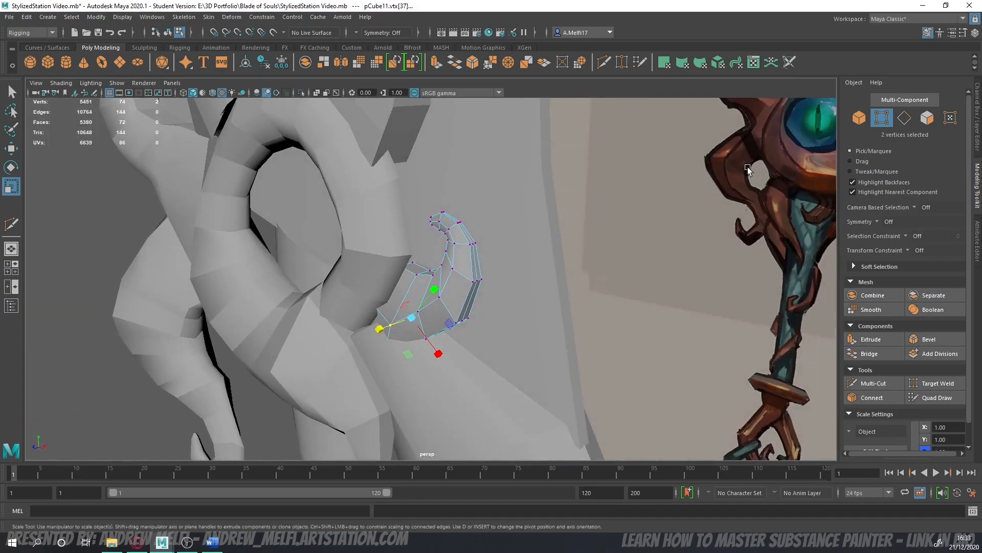
{"action": "left_click", "coordinate": [859, 118]}
- Select the small curl above the ring and insert a lengthwise edge loop through its broad faces with Multi-Cut
{"action": "right_click_drag", "start_coordinate": [438, 310], "coordinate": [223, 346], "text": "alt"}
{"action": "left_click", "coordinate": [223, 346]}
{"action": "left_click_drag", "start_coordinate": [273, 322], "coordinate": [320, 335], "text": "alt"}
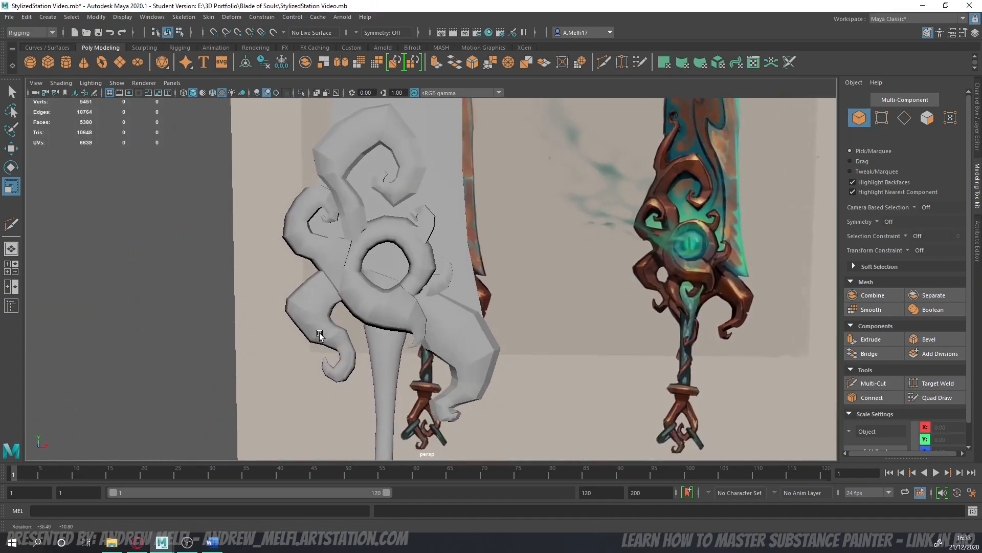
{"action": "right_click_drag", "start_coordinate": [389, 315], "coordinate": [345, 322], "text": "alt"}
{"action": "middle_click_drag", "start_coordinate": [344, 322], "coordinate": [330, 360], "text": "alt"}
{"action": "right_click_drag", "start_coordinate": [331, 361], "coordinate": [417, 319], "text": "alt"}
{"action": "left_click", "coordinate": [398, 311]}
{"action": "middle_click_drag", "start_coordinate": [416, 348], "coordinate": [468, 326], "text": "alt"}
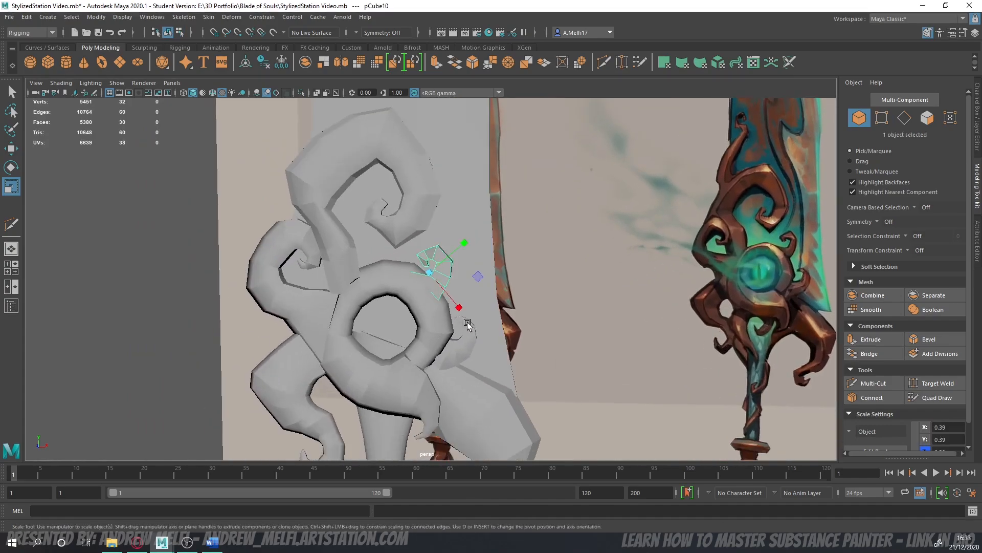
{"action": "right_click_drag", "start_coordinate": [468, 325], "coordinate": [493, 361], "text": "alt"}
{"action": "left_click_drag", "start_coordinate": [493, 362], "coordinate": [479, 342], "text": "alt"}
{"action": "left_click", "coordinate": [873, 383]}
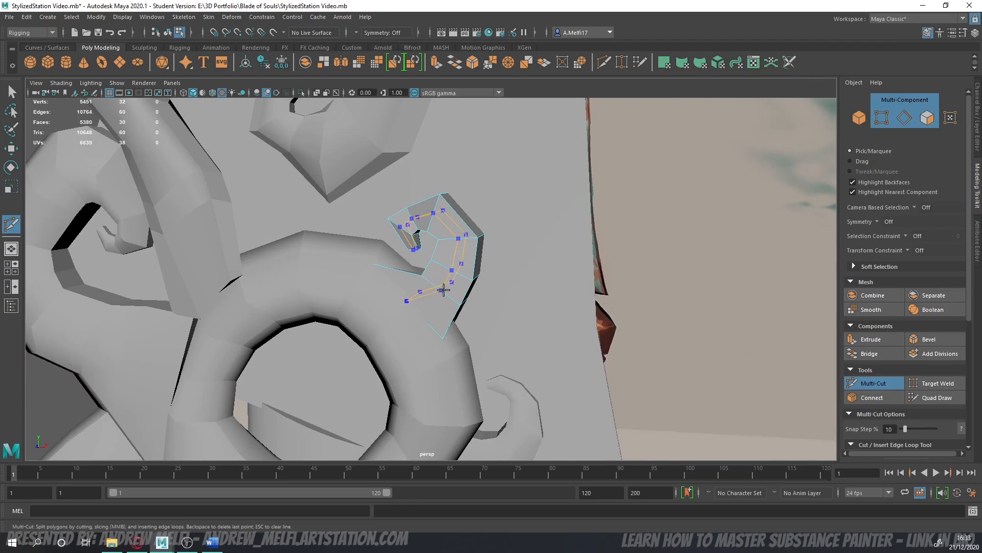
{"action": "left_click", "coordinate": [444, 290], "text": "ctrl"}
{"action": "left_click_drag", "start_coordinate": [443, 290], "coordinate": [415, 232], "text": "alt"}
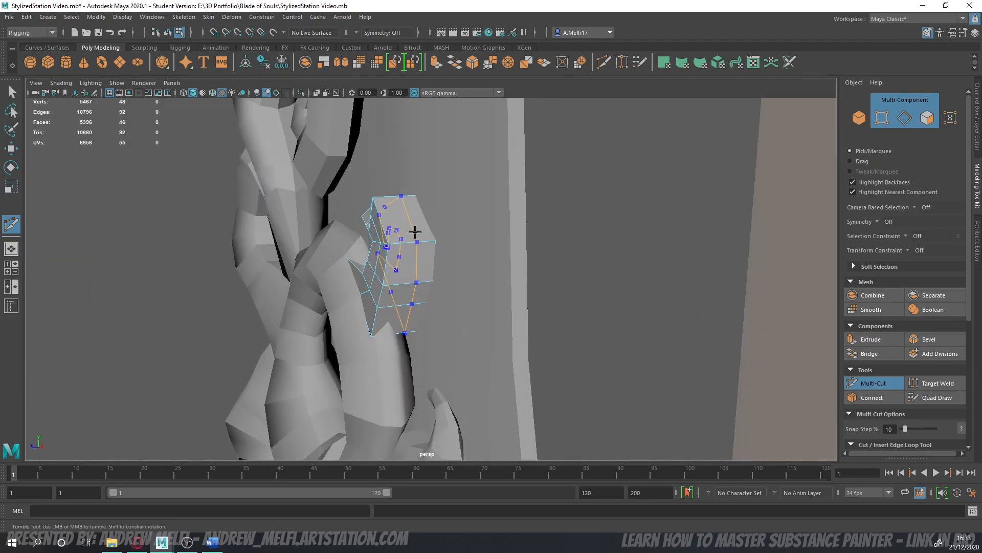
{"action": "left_click", "coordinate": [415, 233], "text": "ctrl"}
{"action": "left_click_drag", "start_coordinate": [439, 311], "coordinate": [649, 358], "text": "alt"}
{"action": "left_click", "coordinate": [870, 386]}
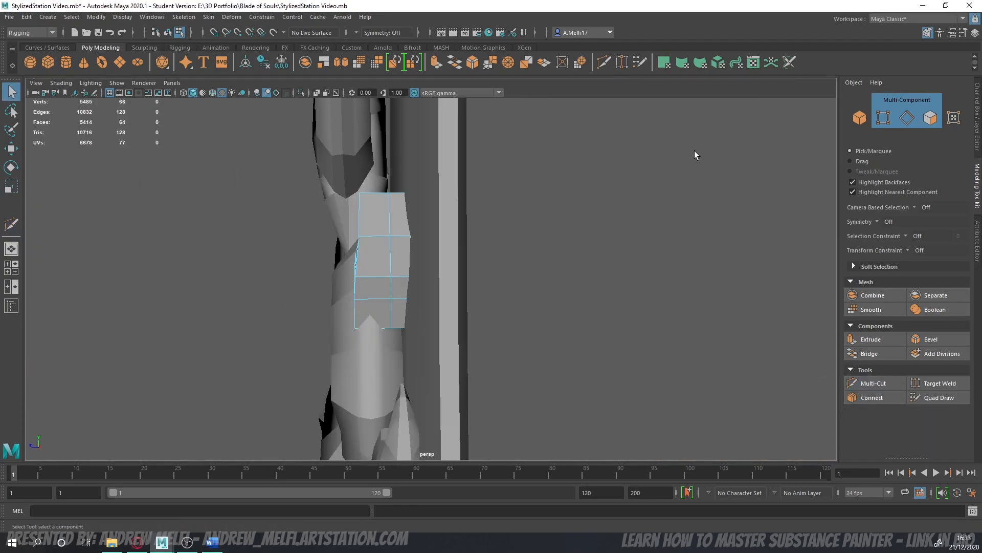
{"action": "key", "text": "ctrl+1"}
{"action": "left_click", "coordinate": [908, 118]}
{"action": "left_click_drag", "start_coordinate": [548, 250], "coordinate": [586, 287], "text": "alt"}
{"action": "key", "text": "ctrl+z"}
{"action": "key", "text": "ctrl+z"}
{"action": "key", "text": "ctrl+z"}
{"action": "key", "text": "ctrl+z"}
{"action": "key", "text": "ctrl+z"}
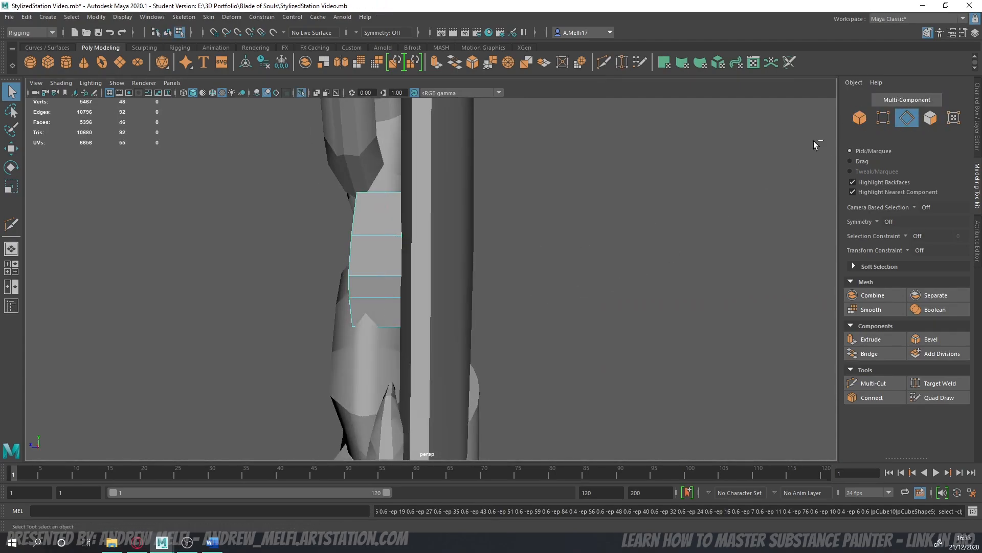
- Isolate the small curl and insert a lengthwise edge loop around the middle of its thickness
{"action": "left_click", "coordinate": [852, 120]}
{"action": "key", "text": "ctrl+1"}
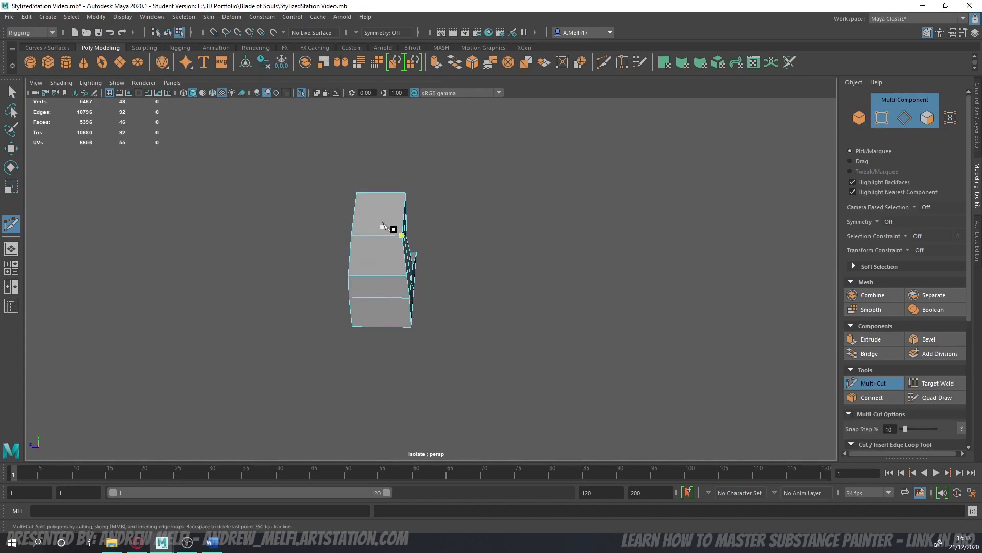
{"action": "left_click_drag", "start_coordinate": [519, 335], "coordinate": [580, 347], "text": "alt"}
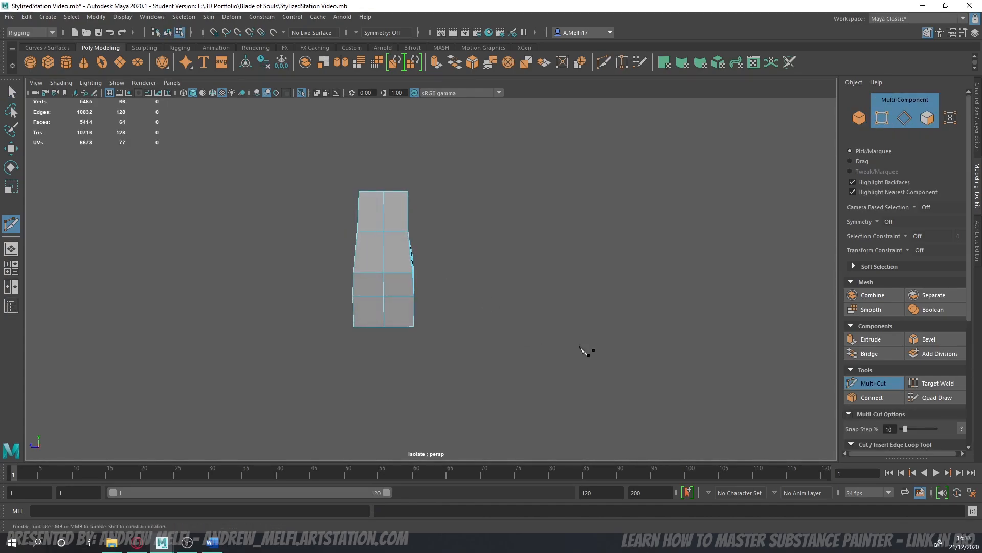
- Select the curl's 14 lengthwise corner edges on both faces, scale them along its thickness, and end the isolation
{"action": "key", "text": "q"}
{"action": "left_click", "coordinate": [911, 99]}
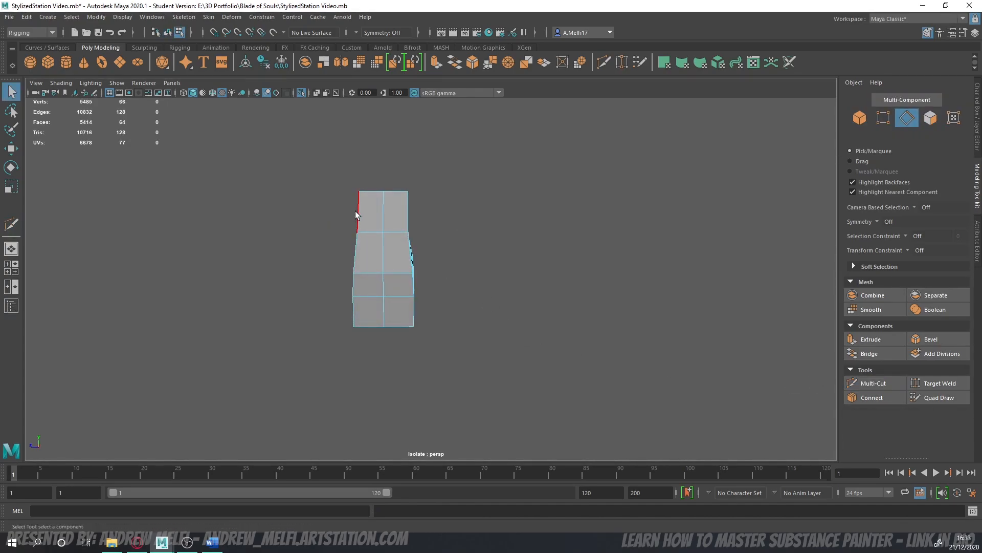
{"action": "key", "text": "r"}
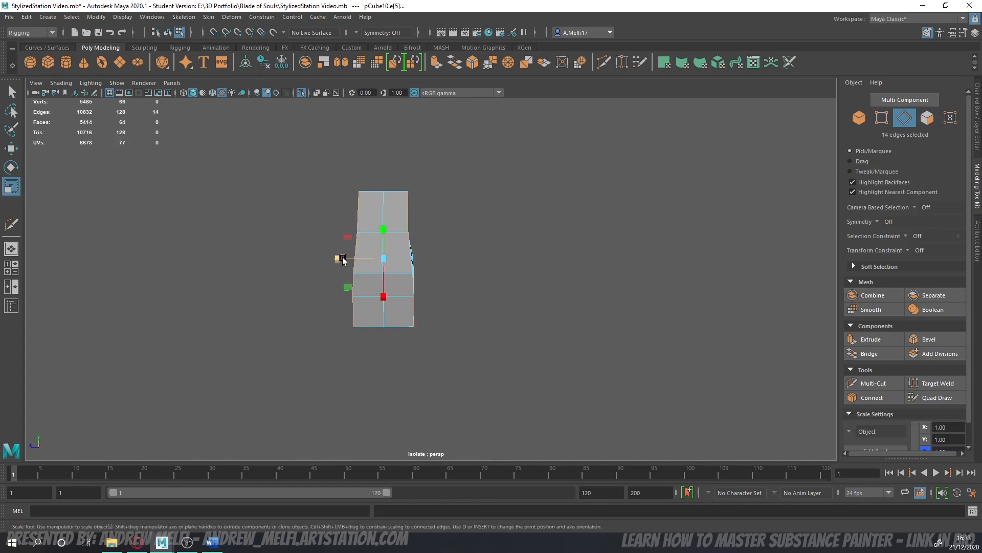
{"action": "left_click_drag", "start_coordinate": [338, 259], "coordinate": [514, 306]}
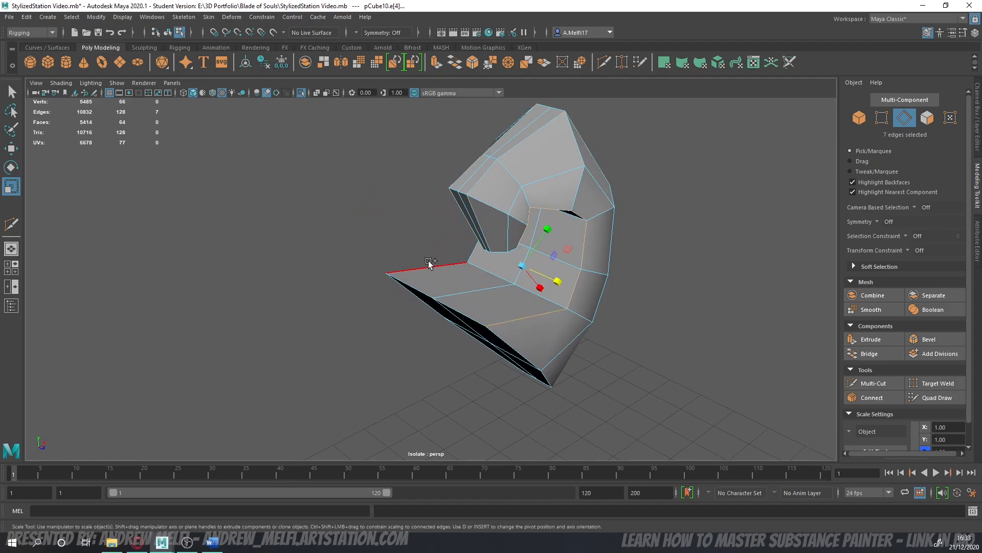
{"action": "left_click_drag", "start_coordinate": [523, 265], "coordinate": [358, 271], "text": "alt"}
{"action": "left_click", "coordinate": [859, 119]}
{"action": "scroll", "coordinate": [502, 186], "scroll_direction": "down", "scroll_amount": 6}
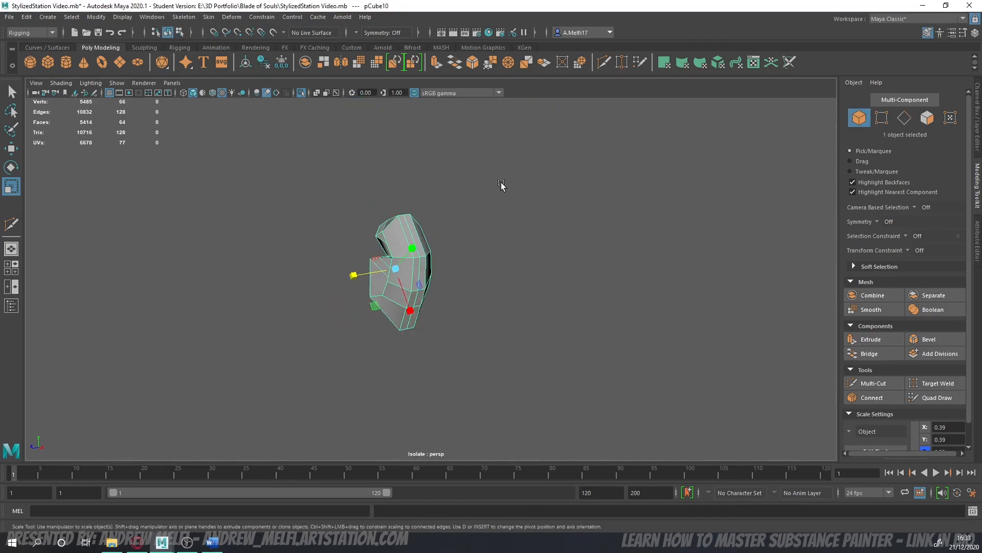
{"action": "left_click_drag", "start_coordinate": [472, 241], "coordinate": [560, 251], "text": "alt"}
{"action": "key", "text": "ctrl+1"}
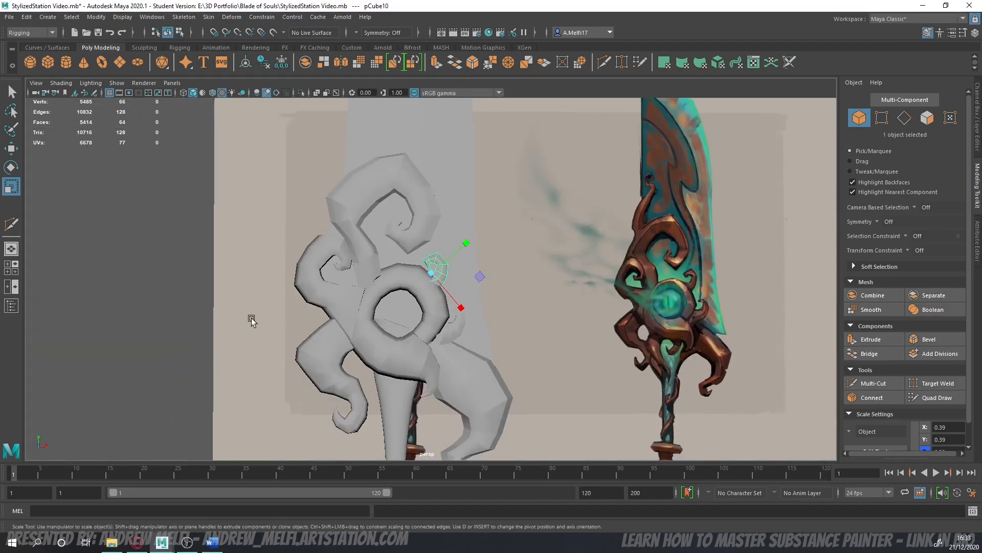
- Select the seven hilt ornament pieces, including the ring, curls, hooks and lower arms, and combine them into one mesh
{"action": "left_click", "coordinate": [173, 324]}
{"action": "scroll", "coordinate": [174, 324], "scroll_direction": "down", "scroll_amount": 5}
{"action": "mouse_move", "coordinate": [227, 322]}
{"action": "left_mouse_down", "text": "alt"}
{"action": "mouse_move", "coordinate": [244, 318]}
{"action": "mouse_move", "coordinate": [208, 325]}
{"action": "mouse_move", "coordinate": [290, 340]}
{"action": "mouse_move", "coordinate": [305, 353]}
{"action": "mouse_move", "coordinate": [230, 328]}
{"action": "left_mouse_up", "text": "alt"}
{"action": "scroll", "coordinate": [259, 328], "scroll_direction": "up", "scroll_amount": 8}
{"action": "left_click", "coordinate": [318, 294]}
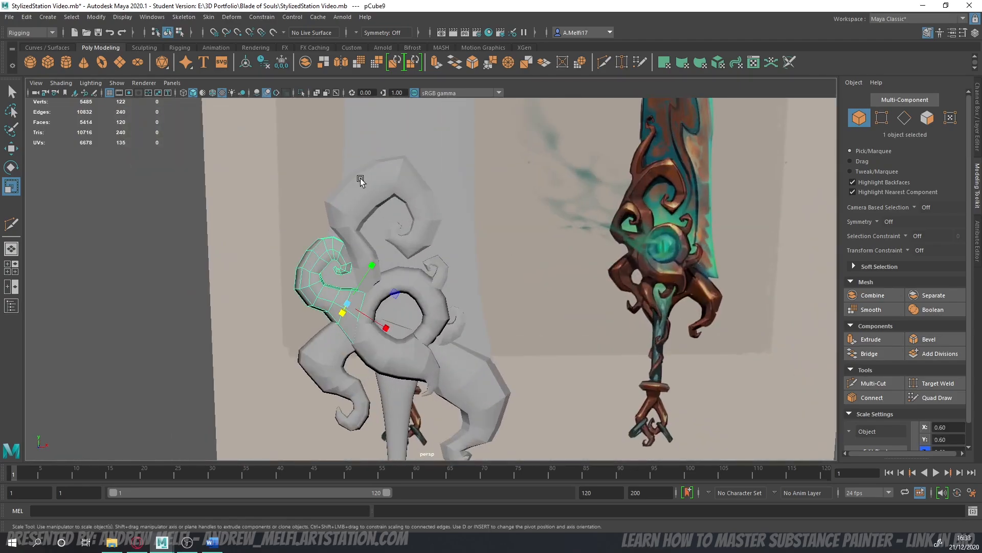
{"action": "left_click", "coordinate": [360, 181], "text": "shift"}
{"action": "left_click", "coordinate": [439, 275], "text": "shift"}
{"action": "left_click", "coordinate": [431, 326], "text": "shift"}
{"action": "left_click", "coordinate": [449, 327], "text": "shift"}
{"action": "left_click", "coordinate": [441, 349], "text": "shift"}
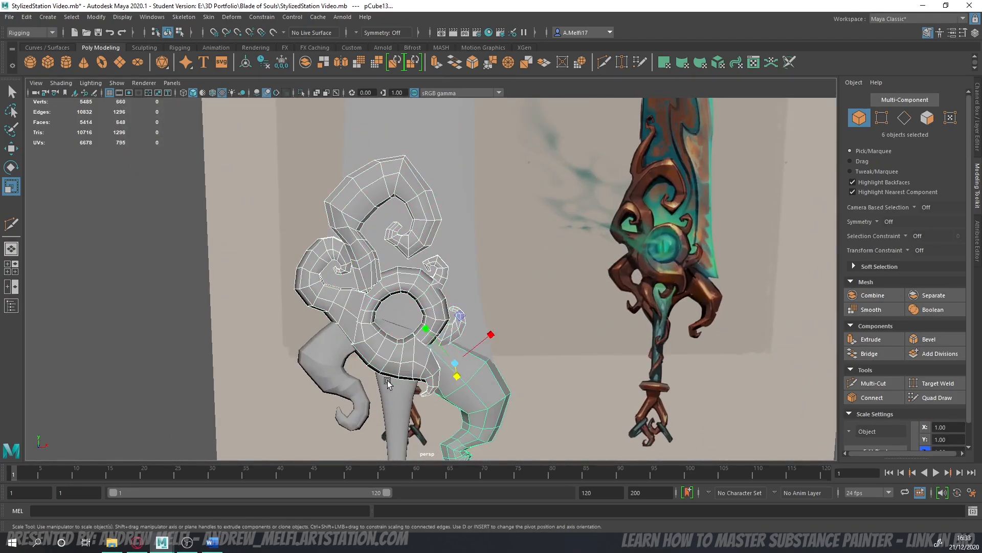
{"action": "scroll", "coordinate": [335, 371], "scroll_direction": "down", "scroll_amount": 6}
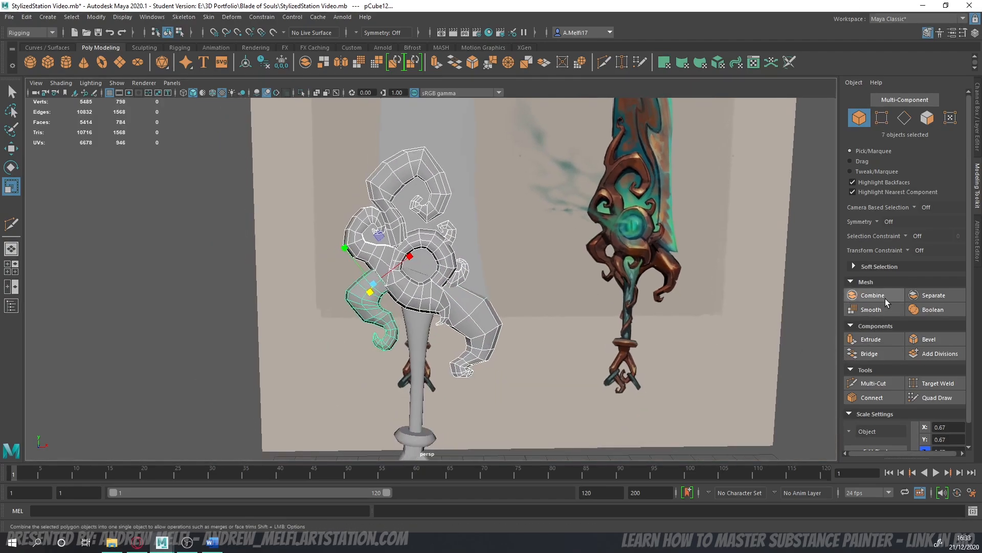
{"action": "left_click", "coordinate": [886, 299]}
{"action": "left_click_drag", "start_coordinate": [532, 317], "coordinate": [657, 323], "text": "alt"}
{"action": "left_click_drag", "start_coordinate": [369, 262], "coordinate": [276, 264], "text": "alt"}
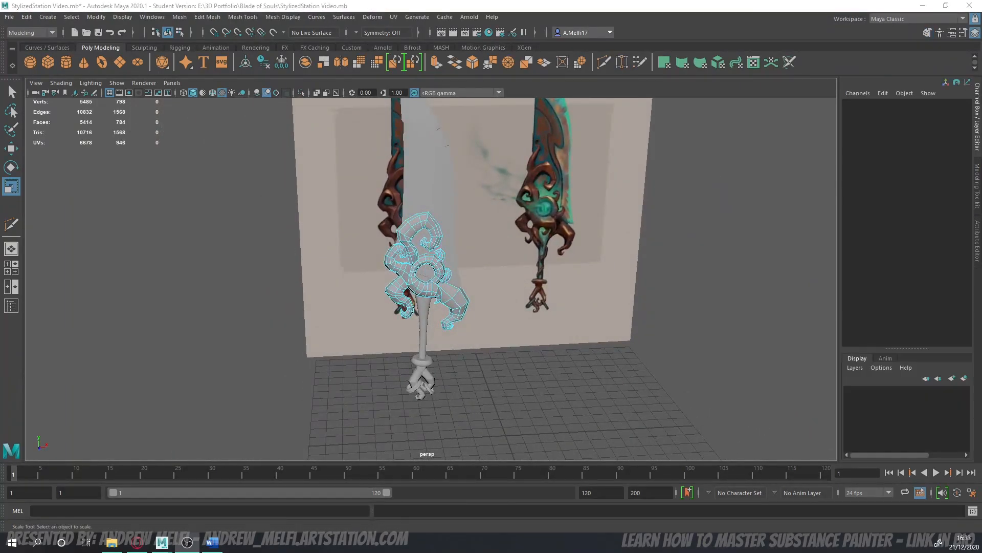
- Mirror the combined hilt ornament across the world Z axis onto the sword's other side
{"action": "left_click_drag", "start_coordinate": [247, 259], "coordinate": [297, 276], "text": "alt"}
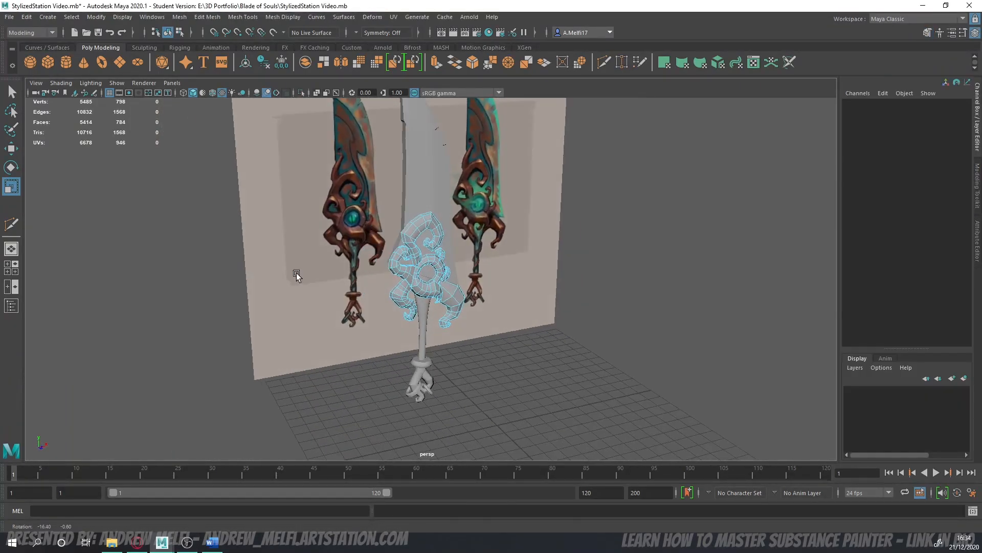
{"action": "left_click", "coordinate": [978, 192]}
{"action": "left_click", "coordinate": [859, 119]}
{"action": "left_click_drag", "start_coordinate": [632, 245], "coordinate": [678, 239], "text": "alt"}
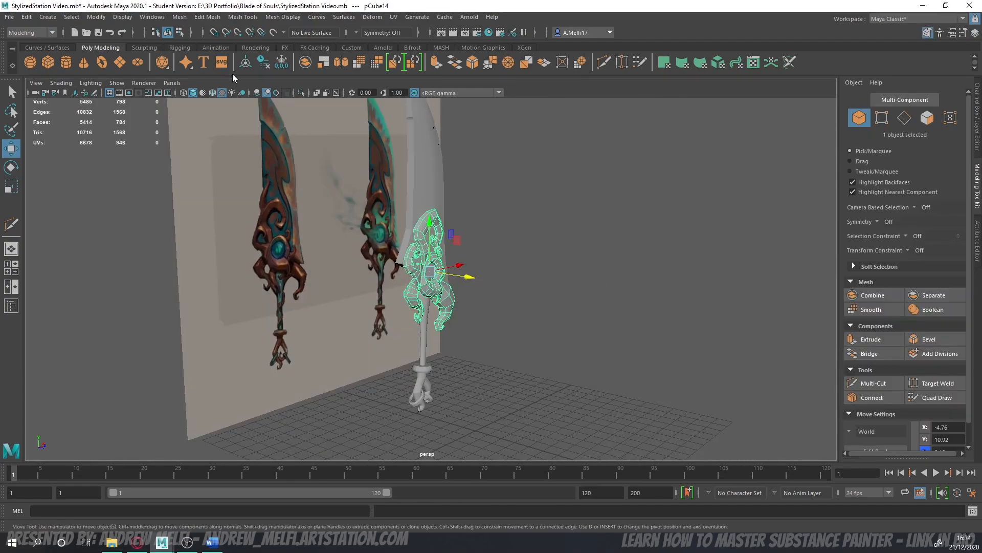
{"action": "left_click", "coordinate": [179, 17]}
{"action": "left_click", "coordinate": [217, 174]}
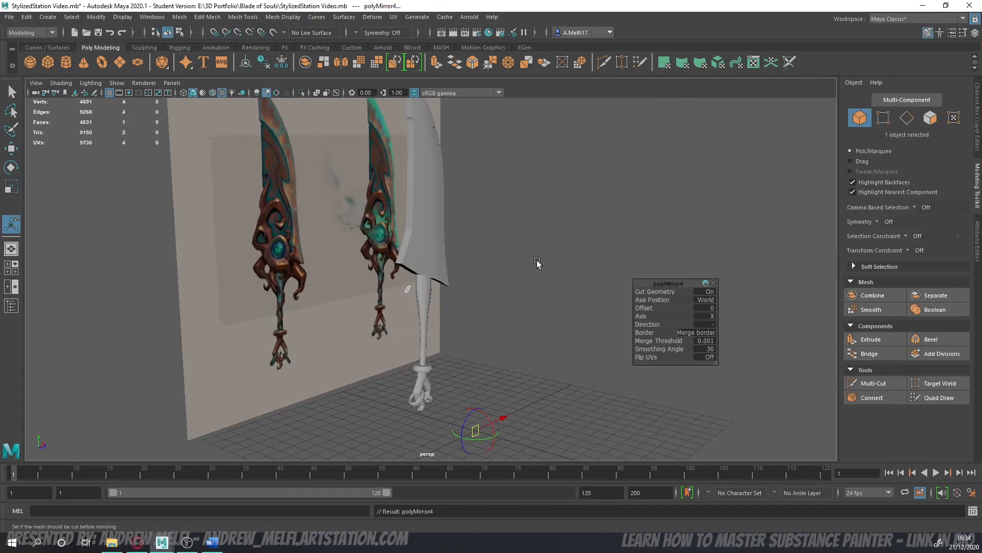
{"action": "left_click_drag", "start_coordinate": [538, 263], "coordinate": [735, 356], "text": "alt"}
{"action": "left_click_drag", "start_coordinate": [651, 315], "coordinate": [740, 302]}
{"action": "left_click_drag", "start_coordinate": [482, 295], "coordinate": [543, 288], "text": "alt"}
{"action": "left_click", "coordinate": [557, 242]}
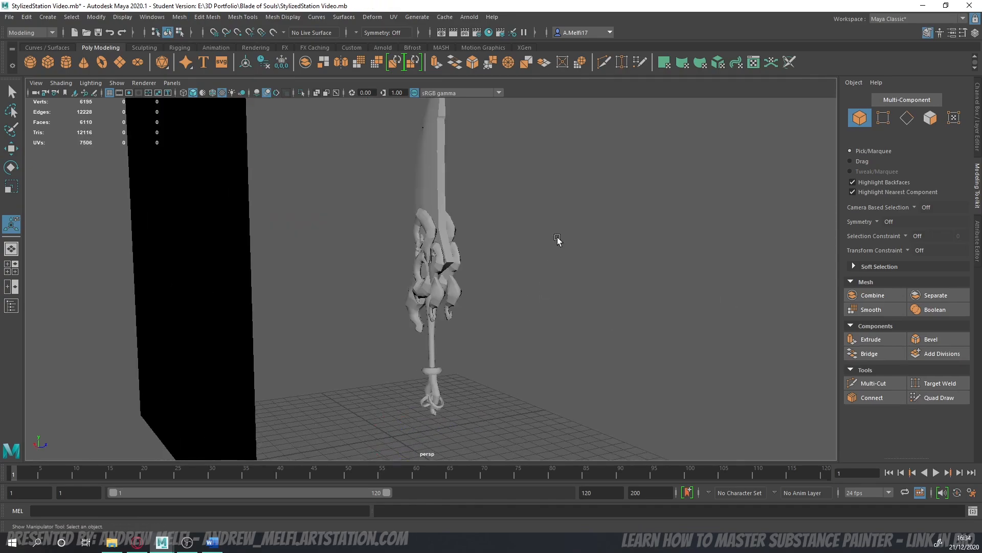
{"action": "left_click_drag", "start_coordinate": [557, 242], "coordinate": [353, 252], "text": "alt"}
{"action": "left_click_drag", "start_coordinate": [404, 303], "coordinate": [432, 303], "text": "alt"}
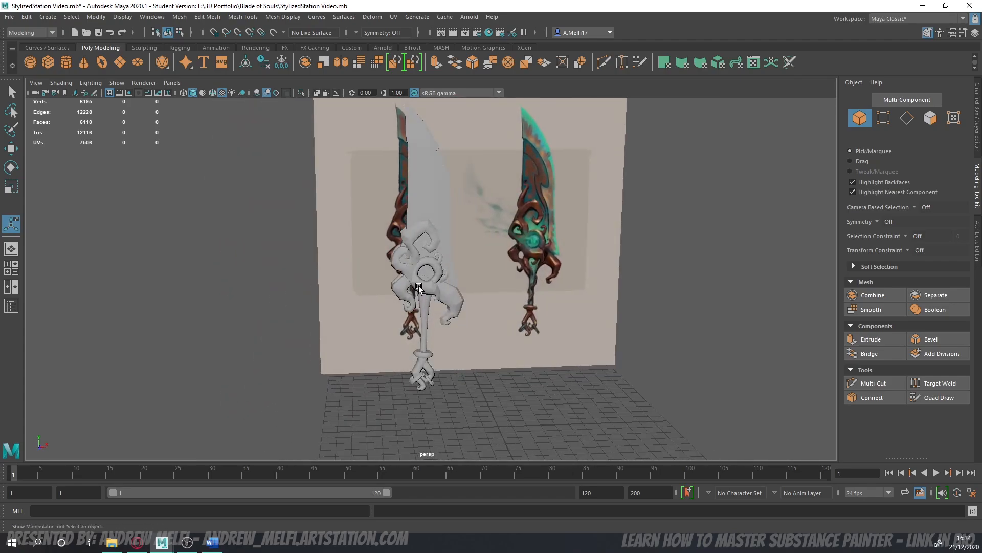
- Assign the existing Work material to the mirrored hilt ornament
{"action": "left_click", "coordinate": [417, 287]}
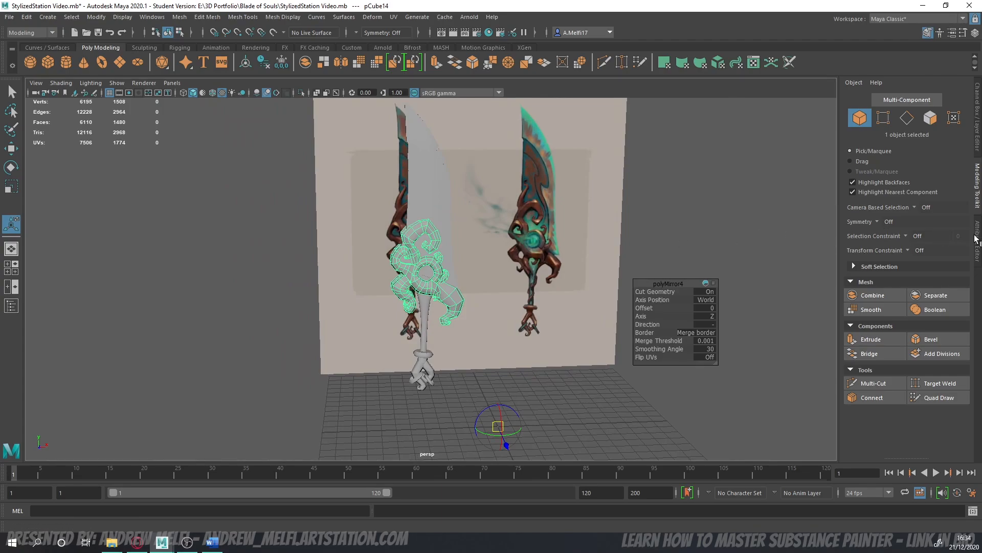
{"action": "right_click", "coordinate": [425, 274]}
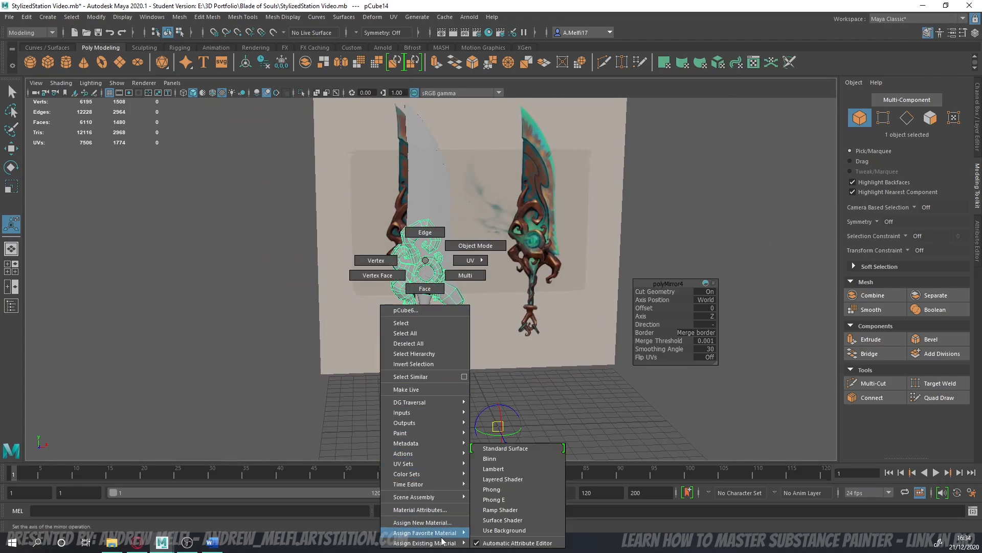
{"action": "mouse_move", "coordinate": [461, 543]}
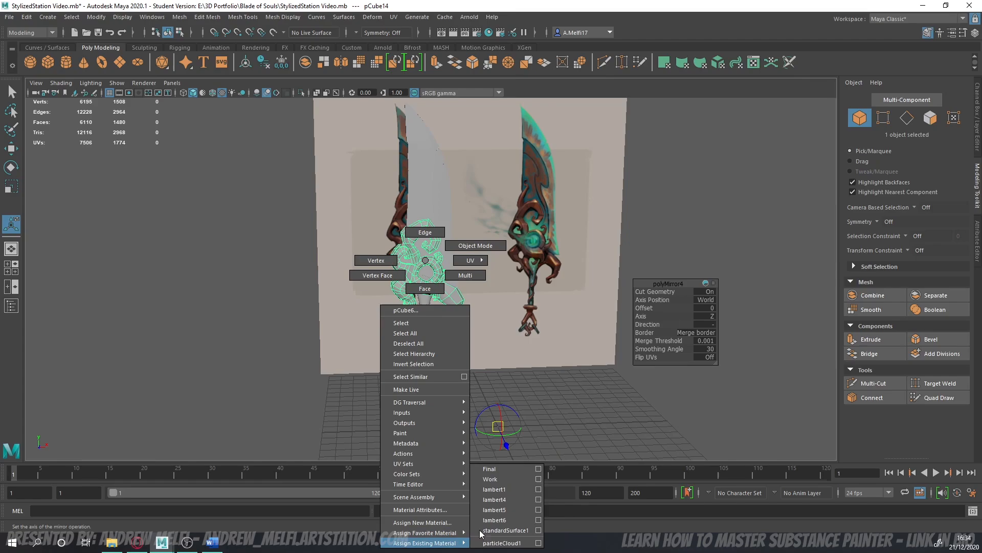
{"action": "left_click", "coordinate": [484, 481]}
{"action": "left_click", "coordinate": [586, 415]}
- Raise the Work material's transparency until the concept art shows through the sword, and deselect the ornament
{"action": "scroll", "coordinate": [522, 401], "scroll_direction": "up", "scroll_amount": 5}
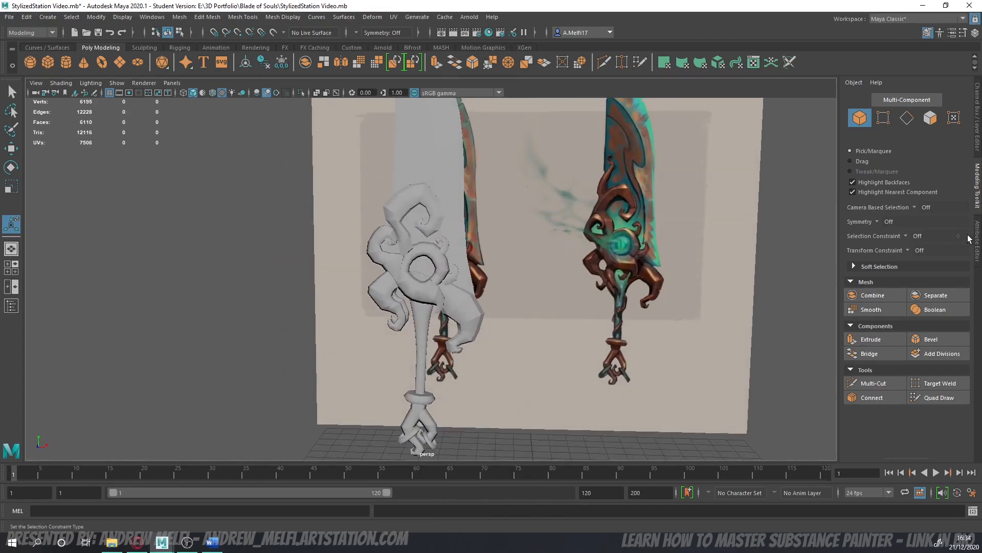
{"action": "left_click", "coordinate": [977, 239]}
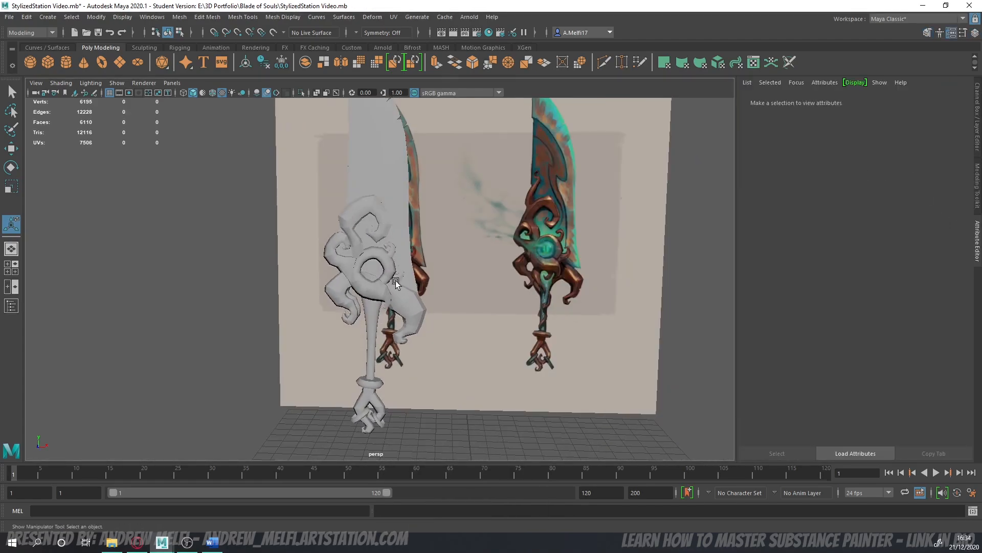
{"action": "left_click", "coordinate": [393, 291]}
{"action": "key", "text": "w"}
{"action": "left_click", "coordinate": [415, 273]}
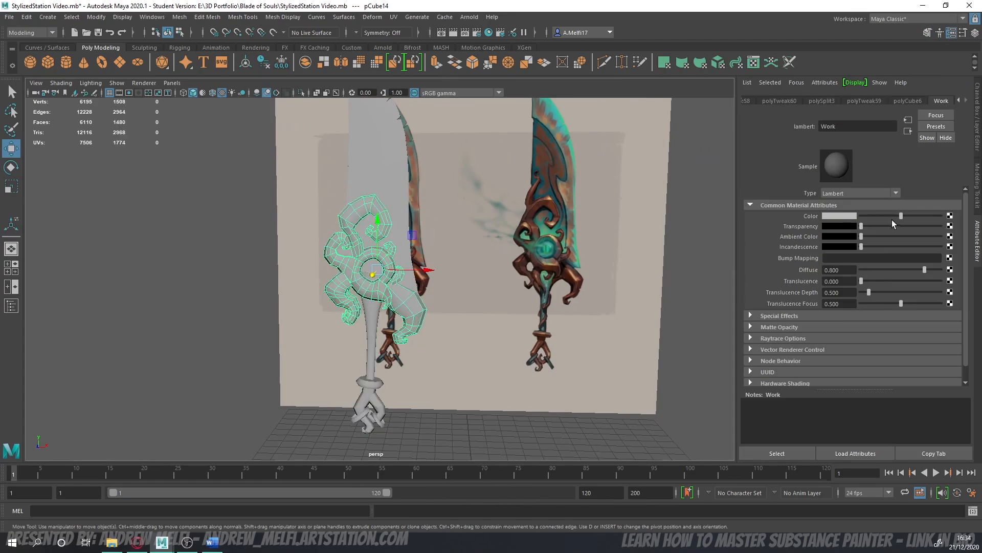
{"action": "left_click_drag", "start_coordinate": [860, 225], "coordinate": [918, 225]}
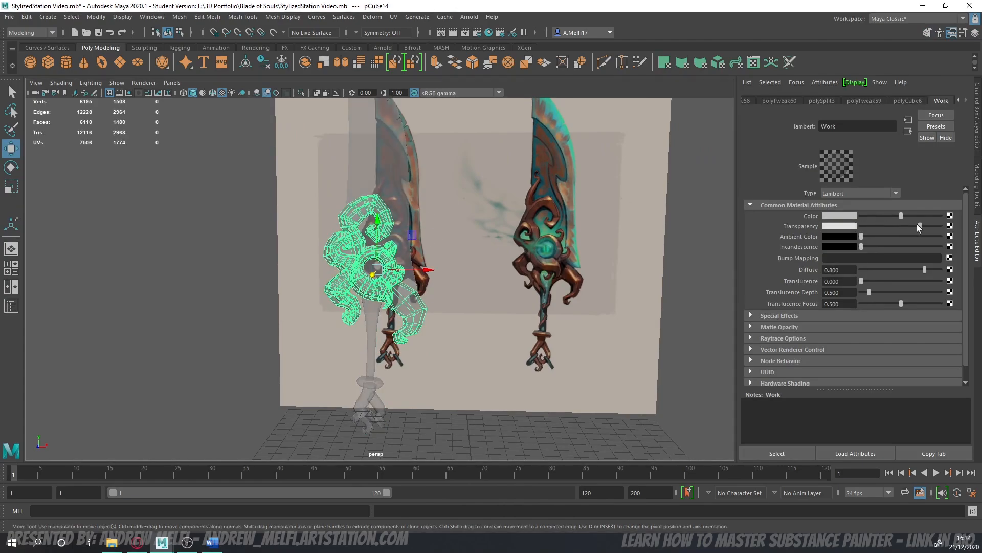
{"action": "left_click", "coordinate": [978, 184]}
{"action": "left_click", "coordinate": [284, 285]}
- Compare the transparent hilt with the concept art from ornaments to grip in the front view, and return to the perspective view
{"action": "key", "text": "space"}
{"action": "key", "text": "space"}
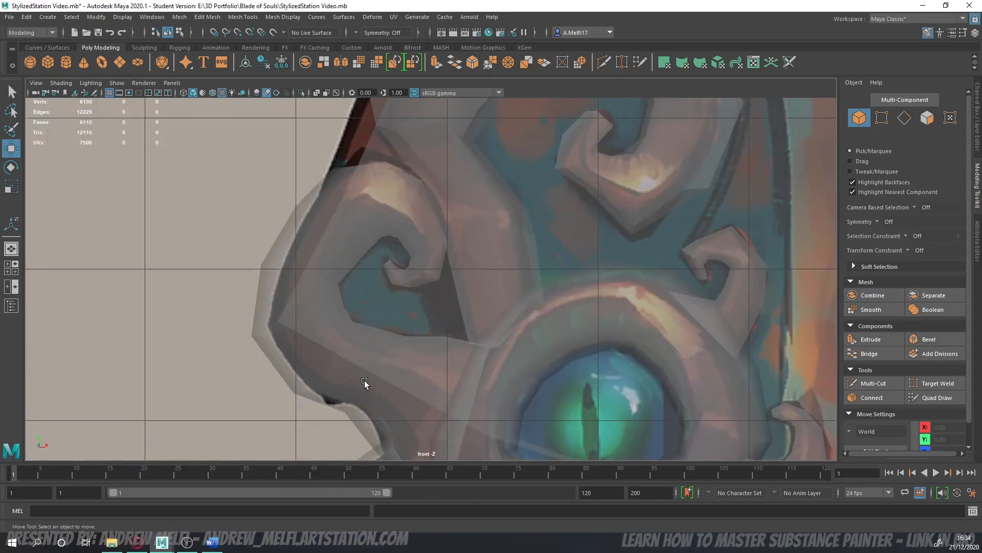
{"action": "scroll", "coordinate": [365, 380], "scroll_direction": "down", "scroll_amount": 3}
{"action": "scroll", "coordinate": [397, 338], "scroll_direction": "up", "scroll_amount": 3}
{"action": "middle_click_drag", "start_coordinate": [391, 351], "coordinate": [406, 266], "text": "alt"}
{"action": "scroll", "coordinate": [405, 267], "scroll_direction": "up", "scroll_amount": 2}
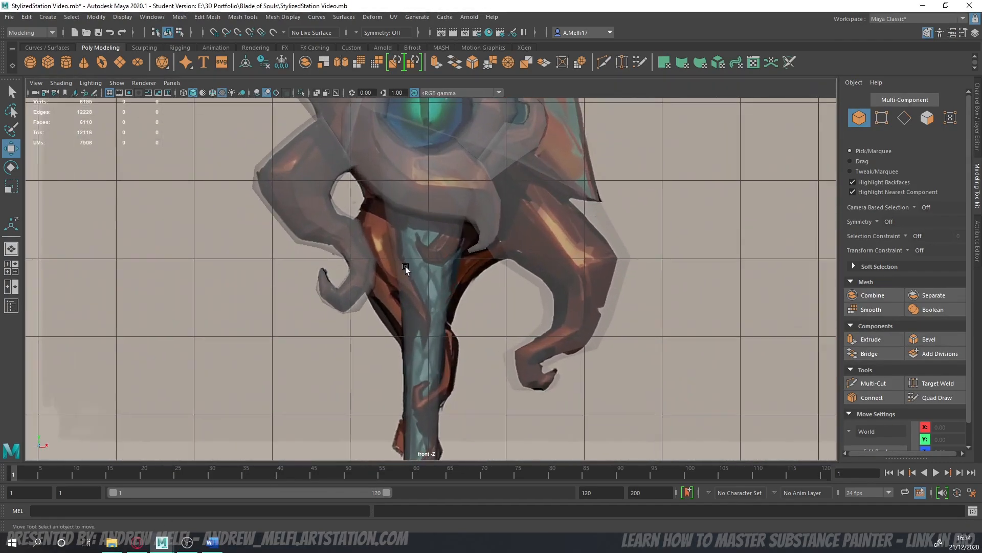
{"action": "left_click_drag", "start_coordinate": [404, 314], "coordinate": [403, 125], "text": "alt"}
{"action": "middle_click_drag", "start_coordinate": [440, 304], "coordinate": [430, 353], "text": "alt"}
{"action": "middle_click_drag", "start_coordinate": [429, 177], "coordinate": [431, 357], "text": "alt"}
{"action": "scroll", "coordinate": [432, 357], "scroll_direction": "up", "scroll_amount": 1}
{"action": "middle_click_drag", "start_coordinate": [430, 303], "coordinate": [440, 367], "text": "alt"}
{"action": "mouse_move", "coordinate": [437, 216]}
{"action": "middle_mouse_down", "text": "alt"}
{"action": "mouse_move", "coordinate": [443, 365]}
{"action": "mouse_move", "coordinate": [431, 284]}
{"action": "middle_mouse_up", "text": "alt"}
{"action": "scroll", "coordinate": [437, 377], "scroll_direction": "down", "scroll_amount": 5}
{"action": "scroll", "coordinate": [416, 321], "scroll_direction": "up", "scroll_amount": 2}
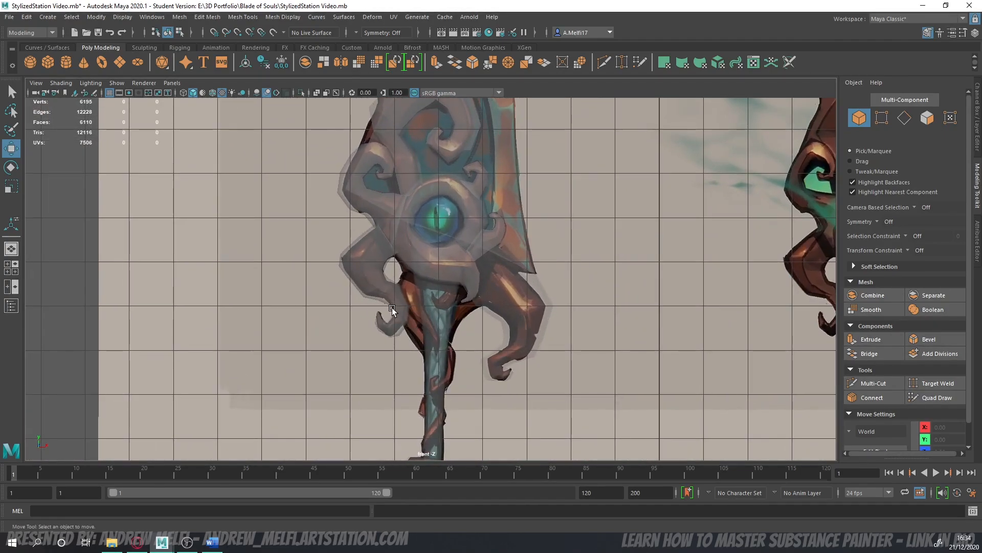
{"action": "key", "text": "space"}
{"action": "key", "text": "space"}
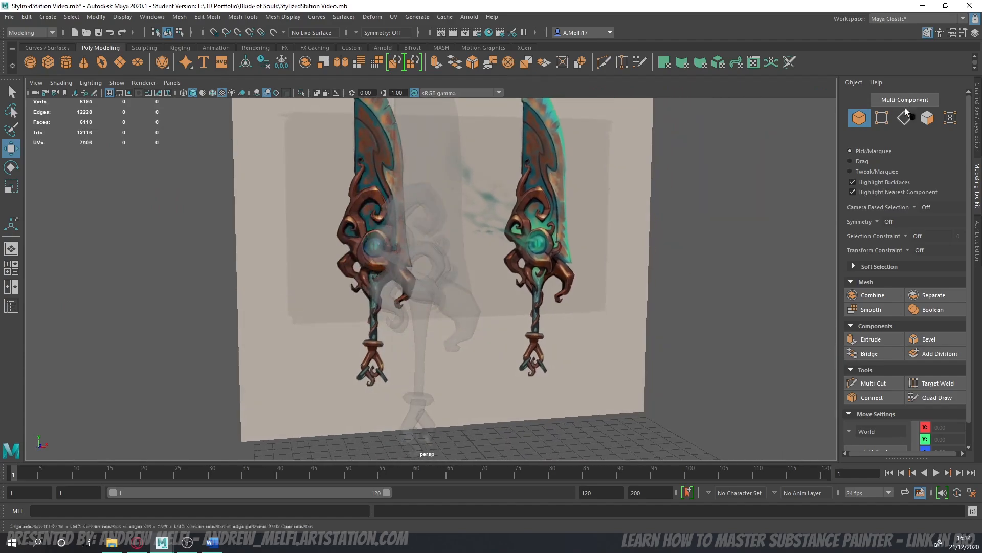
{"action": "left_click", "coordinate": [978, 233]}
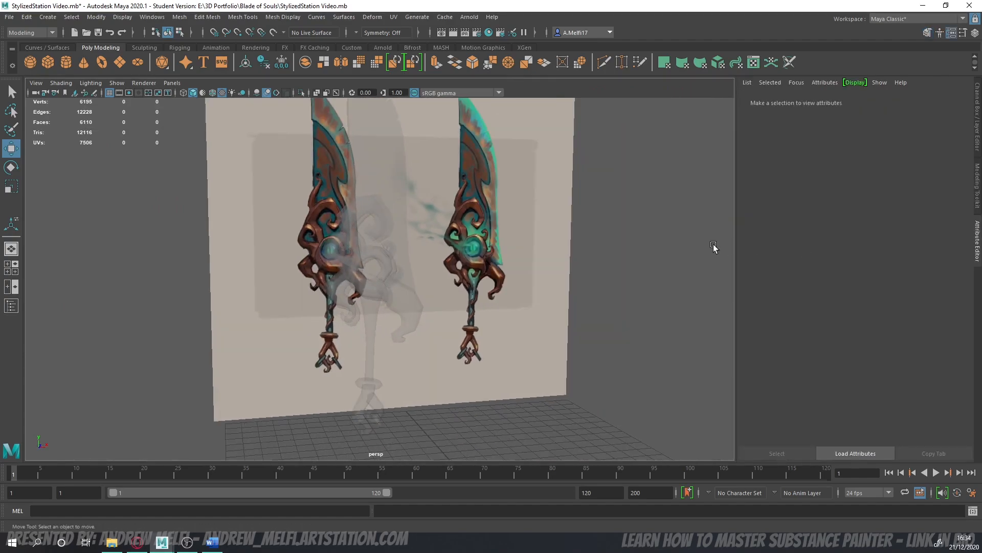
{"action": "left_click", "coordinate": [978, 186]}
{"action": "left_click_drag", "start_coordinate": [609, 215], "coordinate": [671, 257], "text": "alt"}
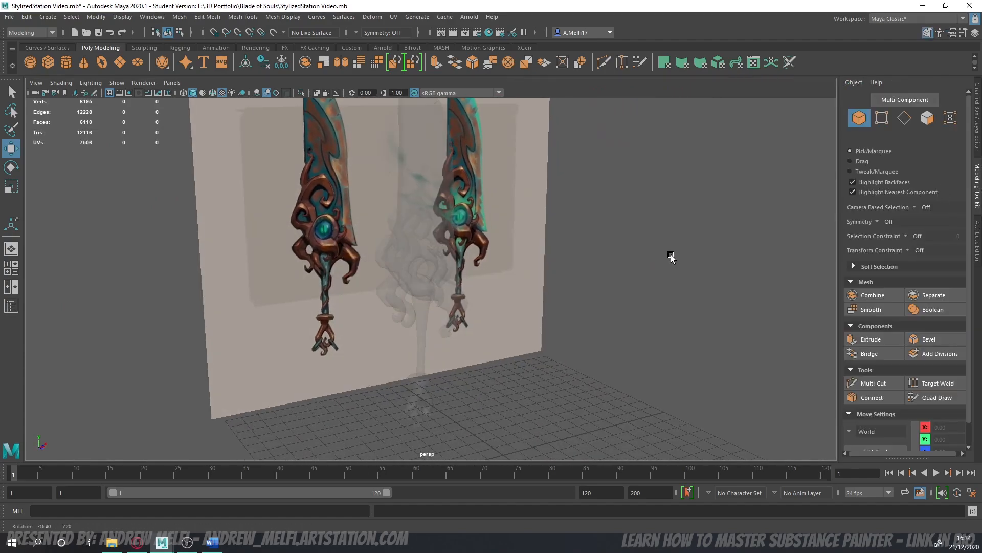
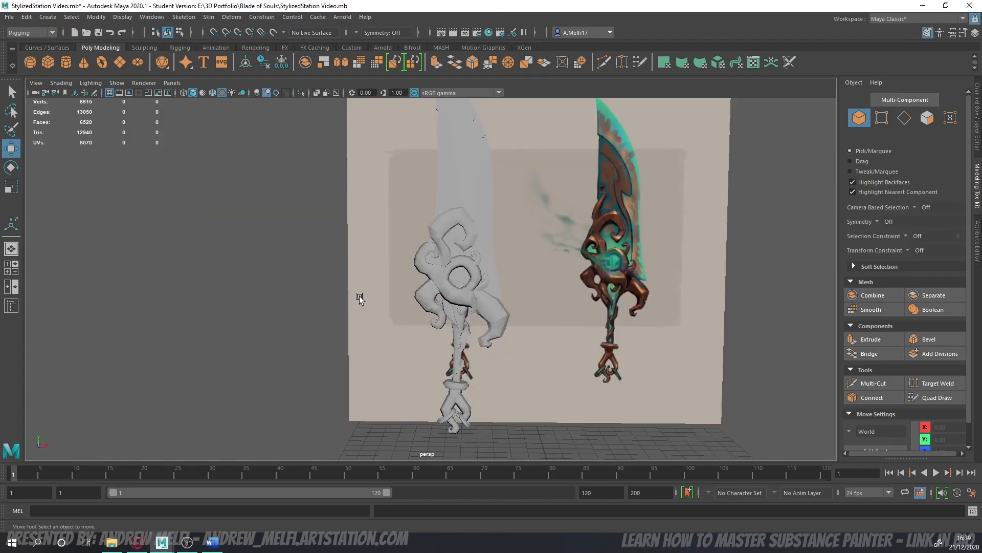
- Delete the construction history of all objects in the scene
{"action": "left_click_drag", "start_coordinate": [455, 244], "coordinate": [332, 302], "text": "alt"}
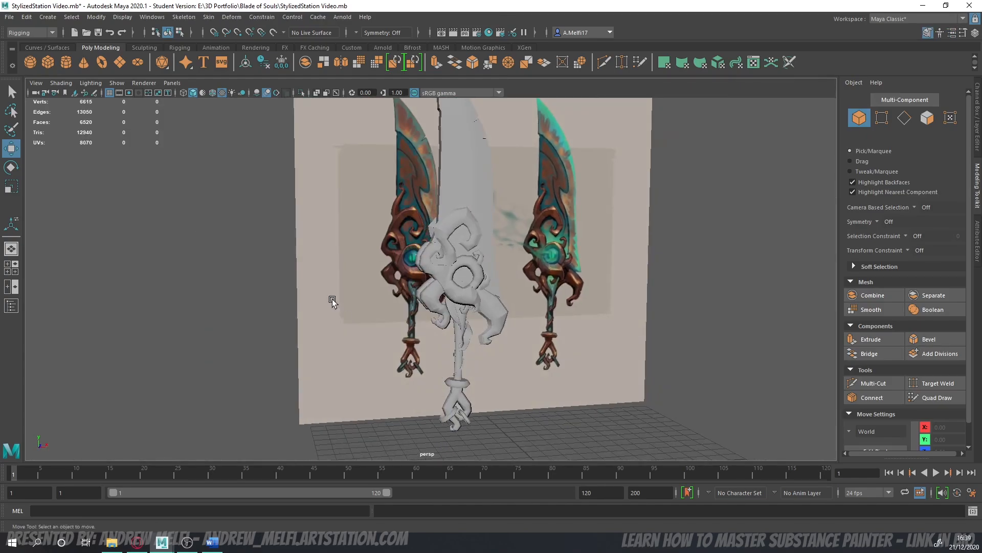
{"action": "left_click", "coordinate": [30, 19]}
{"action": "mouse_move", "coordinate": [102, 149]}
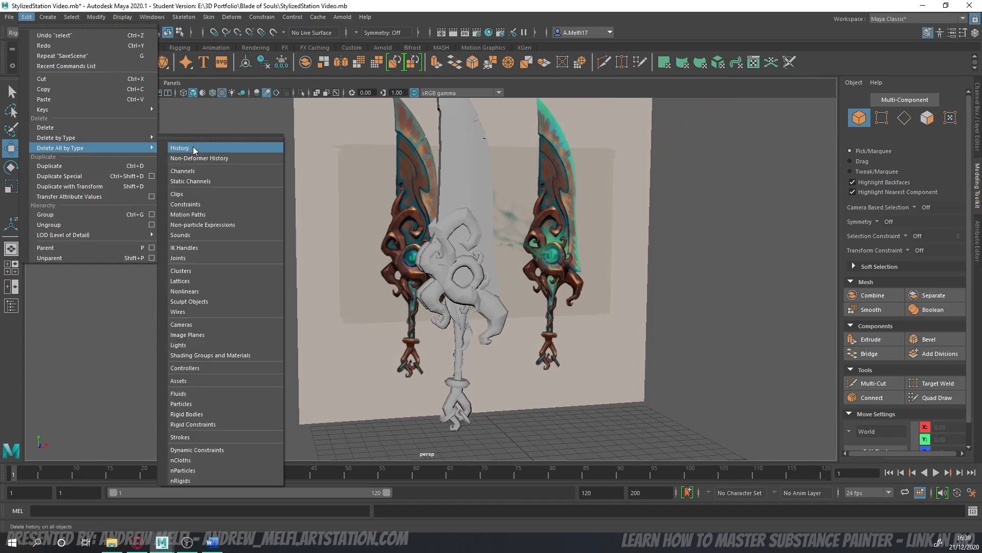
{"action": "left_click", "coordinate": [207, 148]}
{"action": "left_click", "coordinate": [152, 17]}
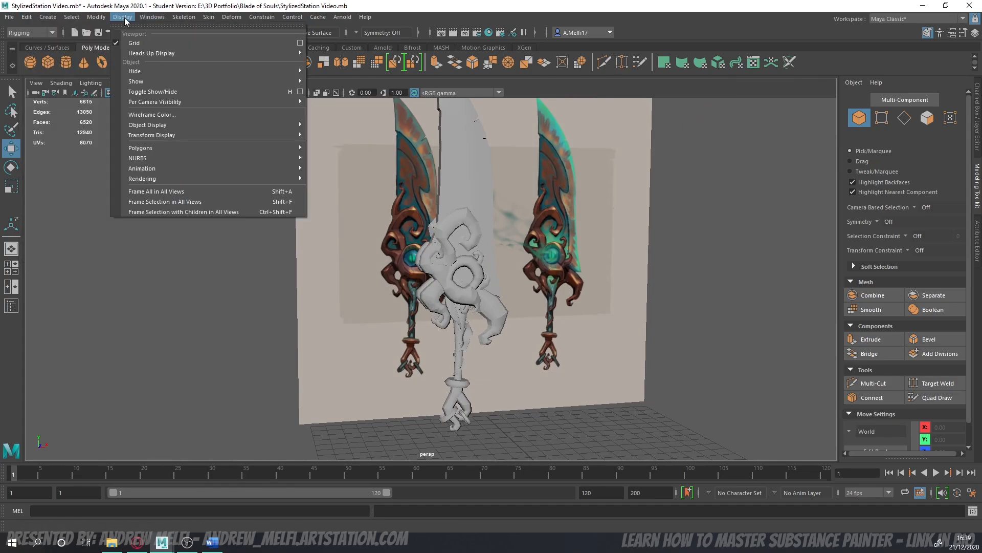
{"action": "left_click", "coordinate": [111, 64]}
{"action": "left_click_drag", "start_coordinate": [183, 158], "coordinate": [221, 239], "text": "alt"}
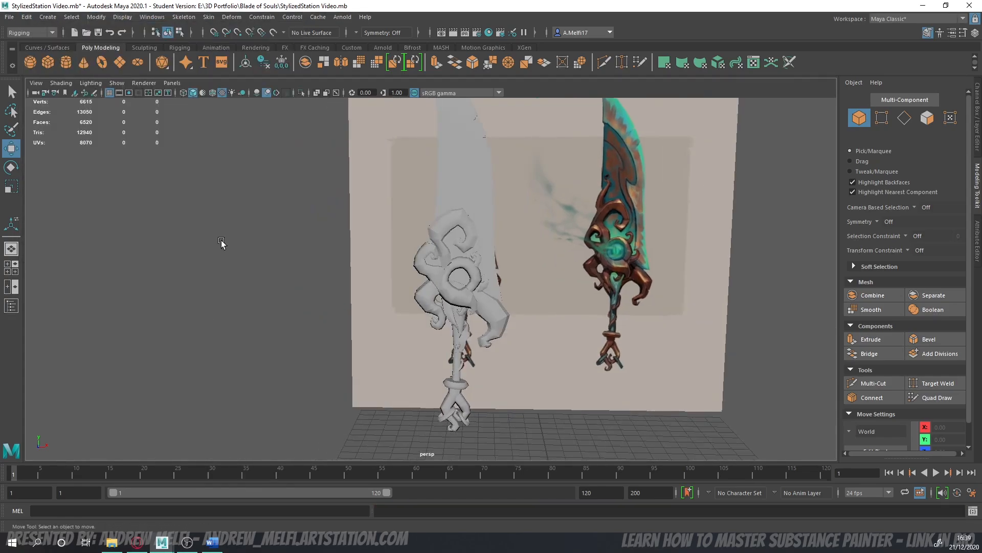
- Select the sword's ornamental guard mesh and examine its shape from the side and close up
{"action": "left_click", "coordinate": [432, 267]}
{"action": "scroll", "coordinate": [435, 274], "scroll_direction": "down", "scroll_amount": 2}
{"action": "middle_click_drag", "start_coordinate": [451, 303], "coordinate": [448, 299], "text": "alt"}
{"action": "left_click_drag", "start_coordinate": [448, 298], "coordinate": [489, 259], "text": "alt"}
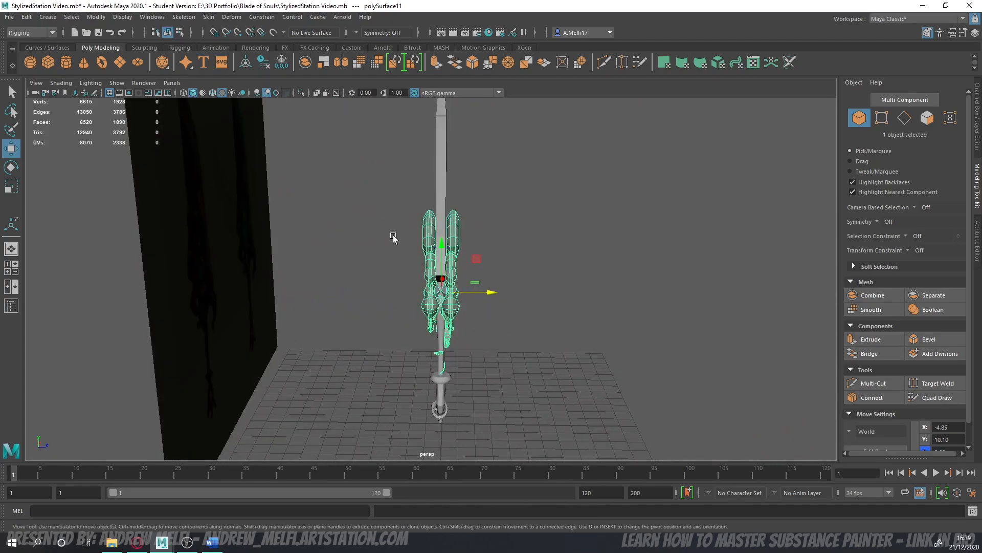
{"action": "left_click_drag", "start_coordinate": [393, 238], "coordinate": [413, 259], "text": "alt"}
{"action": "left_click_drag", "start_coordinate": [515, 290], "coordinate": [465, 302], "text": "alt"}
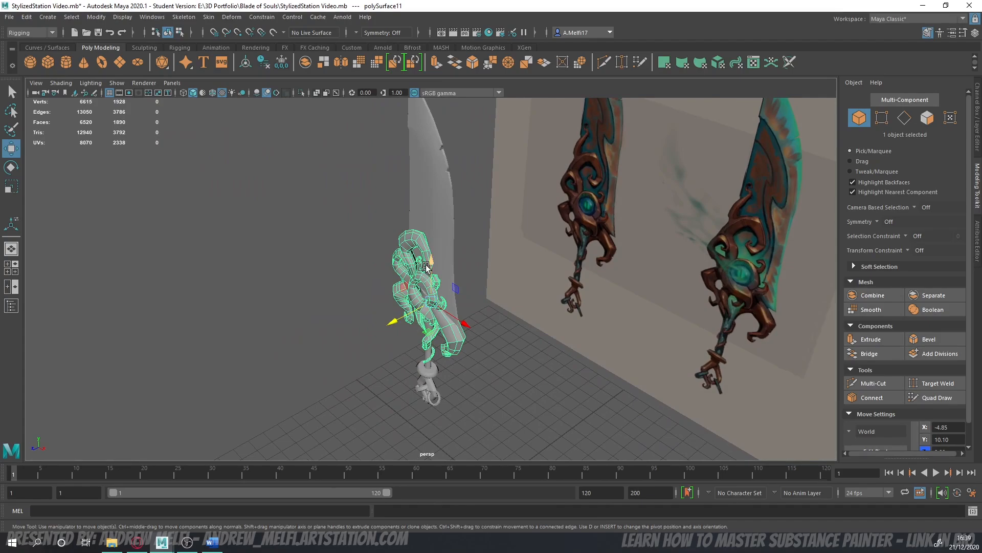
{"action": "scroll", "coordinate": [426, 267], "scroll_direction": "up", "scroll_amount": 3}
{"action": "left_click_drag", "start_coordinate": [427, 267], "coordinate": [543, 333], "text": "alt"}
{"action": "left_click", "coordinate": [560, 309]}
{"action": "scroll", "coordinate": [537, 322], "scroll_direction": "down", "scroll_amount": 3}
- Select the blade mesh and examine its profile and thickness from the front and the edge
{"action": "left_click", "coordinate": [445, 196]}
{"action": "left_click_drag", "start_coordinate": [528, 276], "coordinate": [442, 185], "text": "alt"}
{"action": "left_click_drag", "start_coordinate": [425, 239], "coordinate": [486, 210], "text": "alt"}
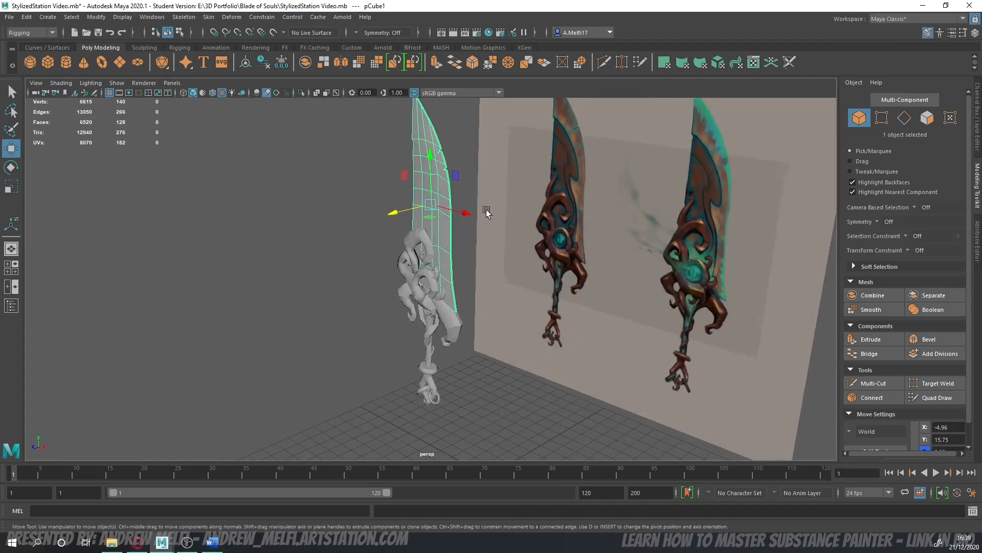
{"action": "left_click_drag", "start_coordinate": [386, 285], "coordinate": [428, 283], "text": "alt"}
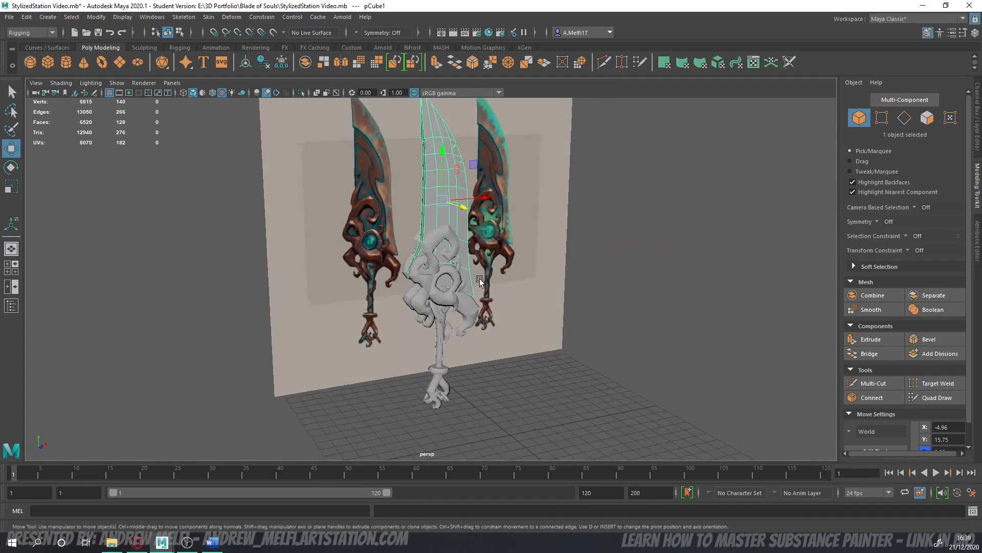
{"action": "scroll", "coordinate": [428, 284], "scroll_direction": "up", "scroll_amount": 3}
{"action": "left_click", "coordinate": [428, 284]}
{"action": "left_click_drag", "start_coordinate": [703, 293], "coordinate": [571, 279], "text": "alt"}
{"action": "left_click", "coordinate": [448, 163]}
{"action": "left_click_drag", "start_coordinate": [448, 162], "coordinate": [480, 163], "text": "alt"}
{"action": "left_click_drag", "start_coordinate": [494, 290], "coordinate": [497, 201], "text": "alt"}
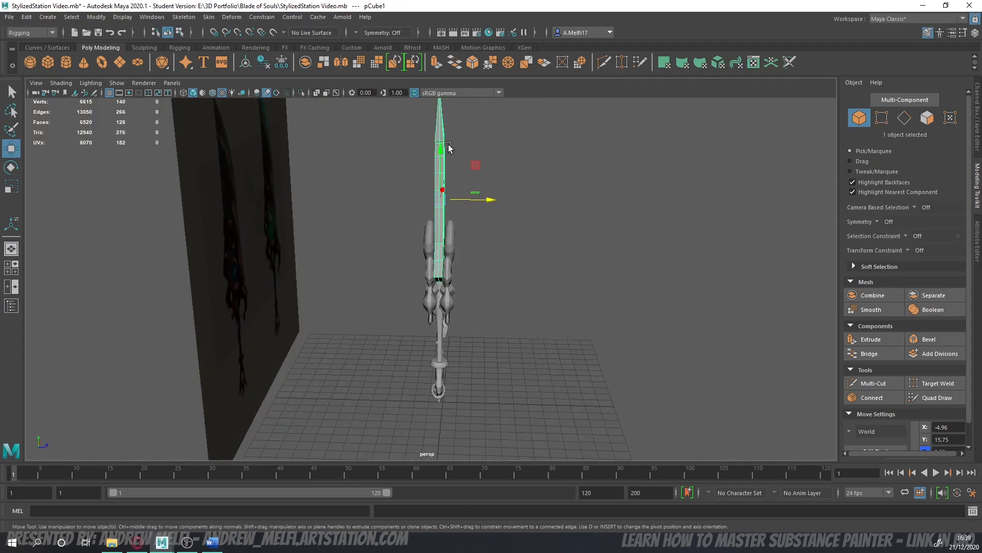
- Examine how the guard's two mirrored halves sit on either side of the blade
{"action": "scroll", "coordinate": [527, 330], "scroll_direction": "up", "scroll_amount": 3}
{"action": "left_click", "coordinate": [454, 259]}
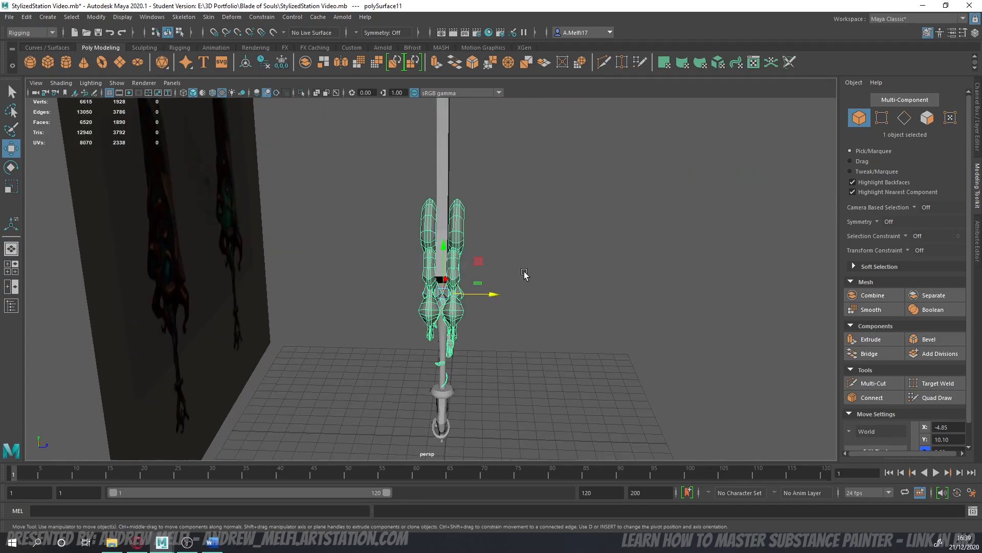
{"action": "left_click_drag", "start_coordinate": [537, 281], "coordinate": [404, 340], "text": "alt"}
{"action": "left_click", "coordinate": [305, 291]}
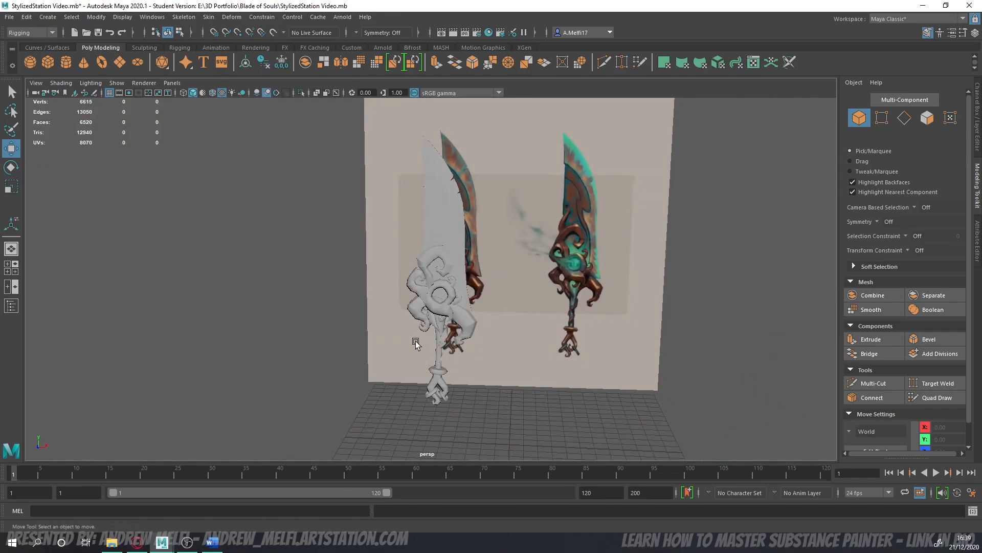
{"action": "scroll", "coordinate": [419, 341], "scroll_direction": "up", "scroll_amount": 4}
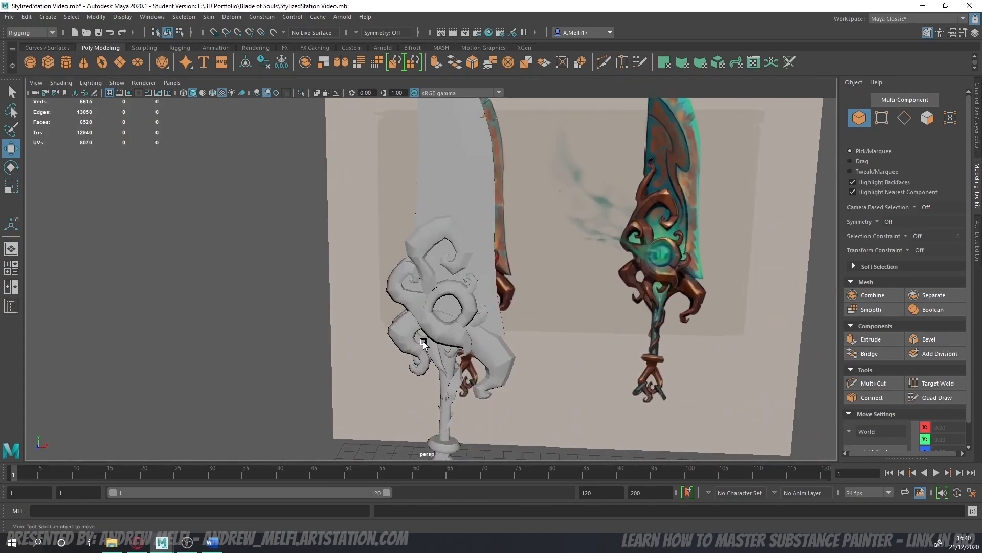
{"action": "left_click_drag", "start_coordinate": [461, 338], "coordinate": [500, 361], "text": "alt"}
{"action": "left_click", "coordinate": [429, 335]}
{"action": "left_click", "coordinate": [365, 349]}
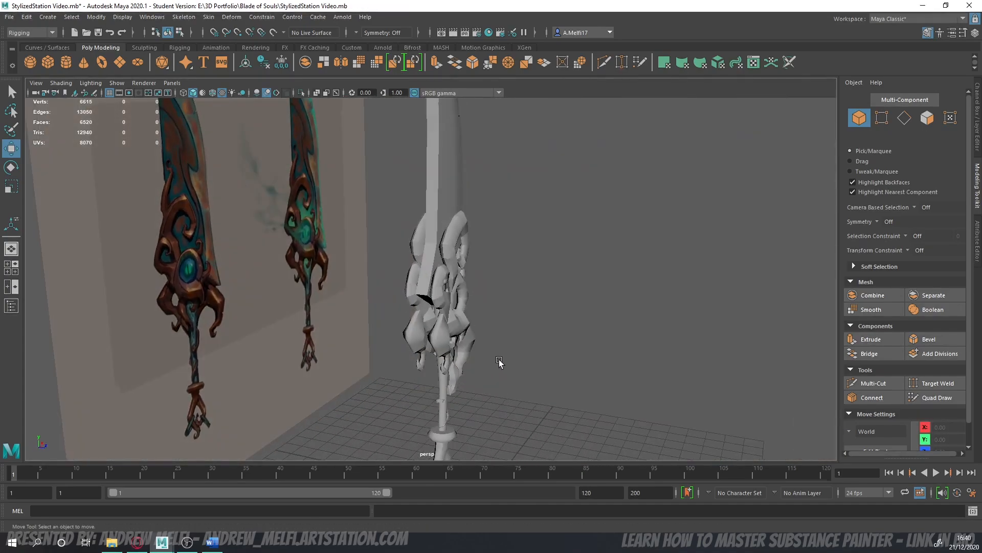
{"action": "left_click", "coordinate": [436, 336]}
{"action": "left_click_drag", "start_coordinate": [505, 307], "coordinate": [401, 330], "text": "alt"}
{"action": "left_click", "coordinate": [574, 307]}
{"action": "scroll", "coordinate": [448, 324], "scroll_direction": "up", "scroll_amount": 4}
- Compare the guard mesh with the sword concept art from front and angled views
{"action": "left_click", "coordinate": [430, 331]}
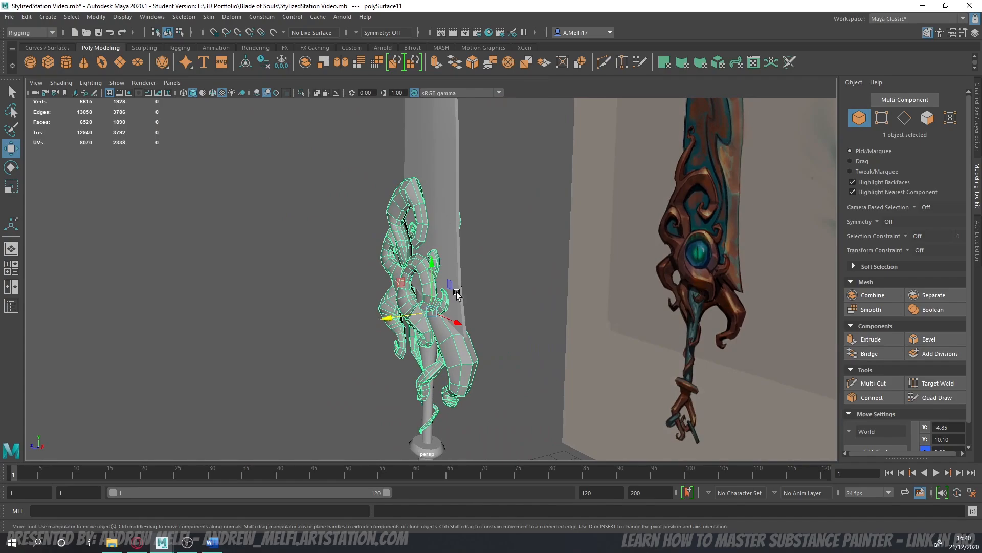
{"action": "left_click_drag", "start_coordinate": [457, 294], "coordinate": [603, 334], "text": "alt"}
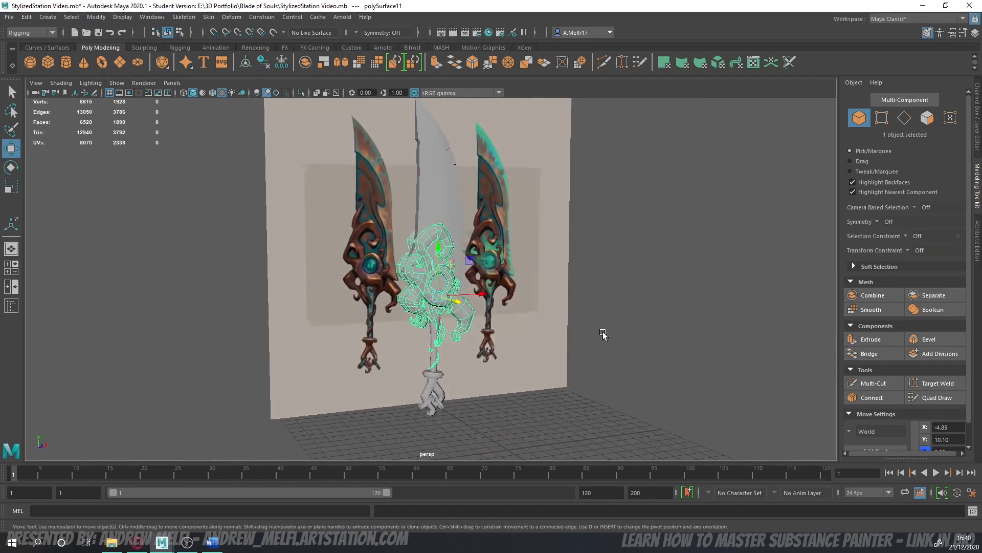
{"action": "scroll", "coordinate": [557, 329], "scroll_direction": "up", "scroll_amount": 4}
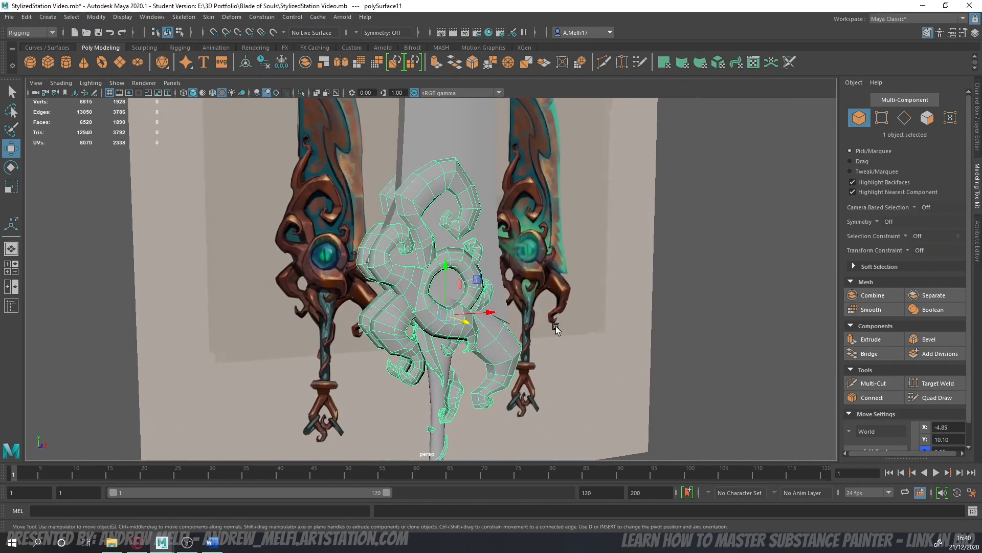
{"action": "left_click", "coordinate": [660, 304]}
{"action": "left_click_drag", "start_coordinate": [724, 277], "coordinate": [548, 336], "text": "alt"}
{"action": "left_click", "coordinate": [406, 324]}
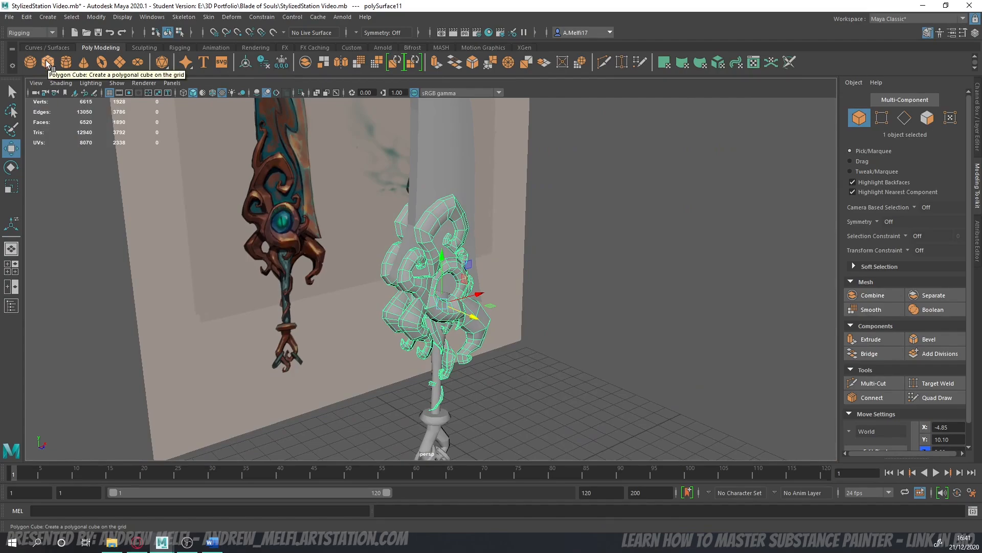
{"action": "left_click_drag", "start_coordinate": [553, 293], "coordinate": [634, 306], "text": "alt"}
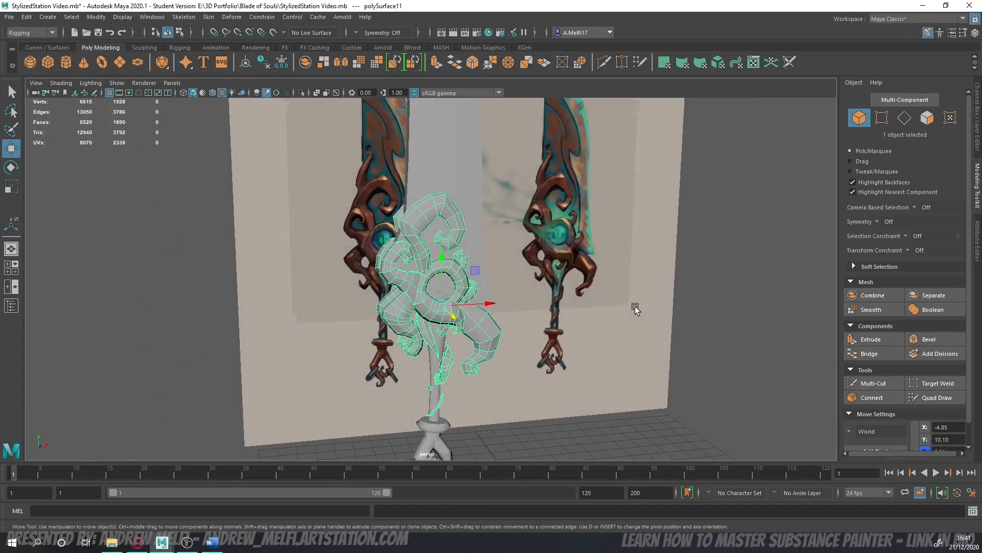
{"action": "left_click", "coordinate": [692, 301]}
- Examine the guard's curls and central ring up close from several angles
{"action": "scroll", "coordinate": [433, 260], "scroll_direction": "up", "scroll_amount": 4}
{"action": "left_click_drag", "start_coordinate": [432, 259], "coordinate": [477, 203], "text": "alt"}
{"action": "left_click_drag", "start_coordinate": [530, 238], "coordinate": [407, 152], "text": "alt"}
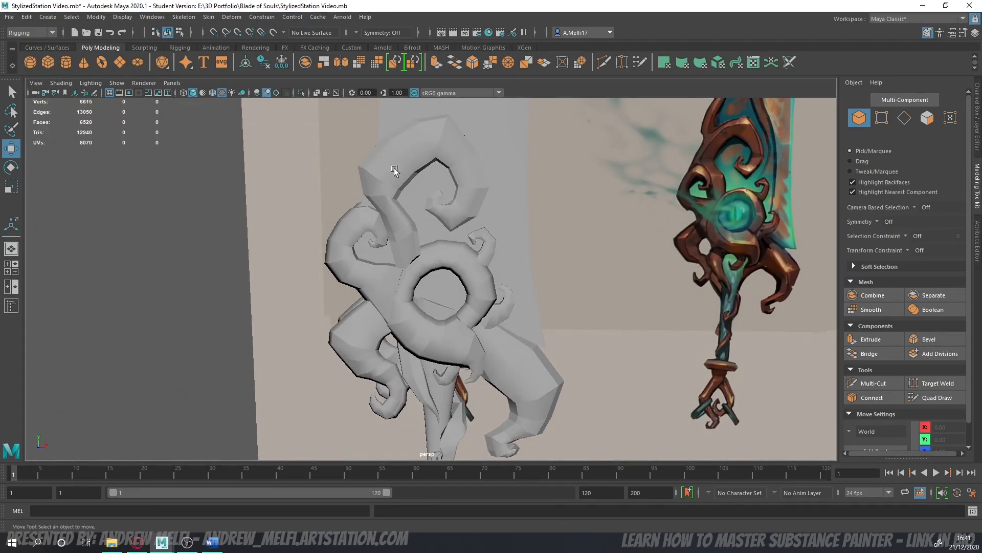
{"action": "left_click_drag", "start_coordinate": [339, 284], "coordinate": [391, 161], "text": "alt"}
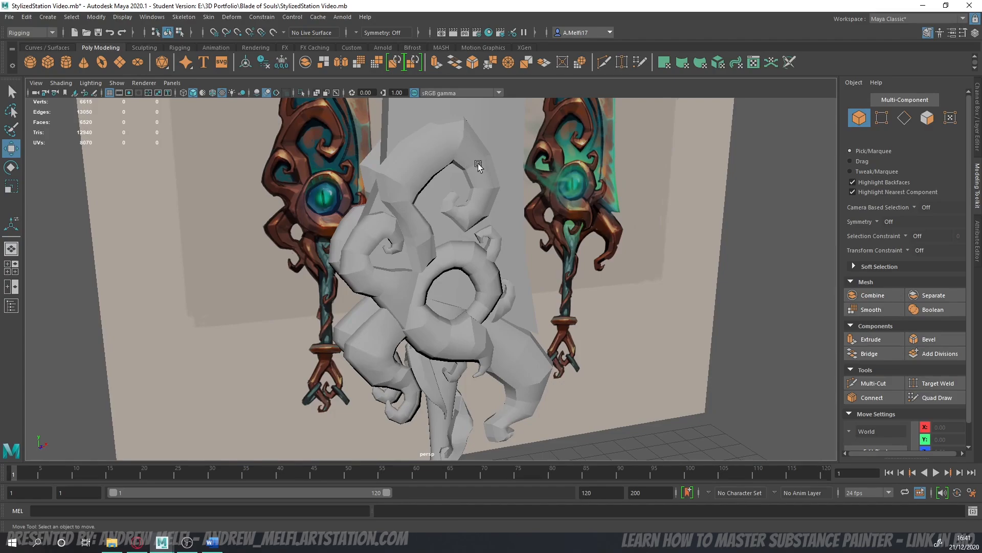
{"action": "left_click_drag", "start_coordinate": [383, 198], "coordinate": [343, 172], "text": "alt"}
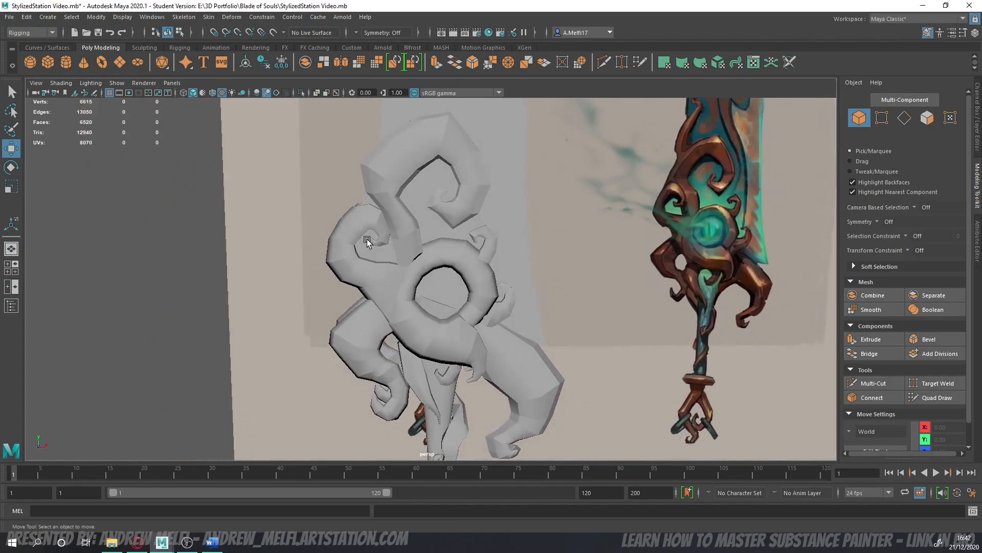
{"action": "scroll", "coordinate": [389, 306], "scroll_direction": "down", "scroll_amount": 5}
{"action": "scroll", "coordinate": [396, 317], "scroll_direction": "up", "scroll_amount": 4}
{"action": "left_click_drag", "start_coordinate": [398, 320], "coordinate": [364, 321], "text": "alt"}
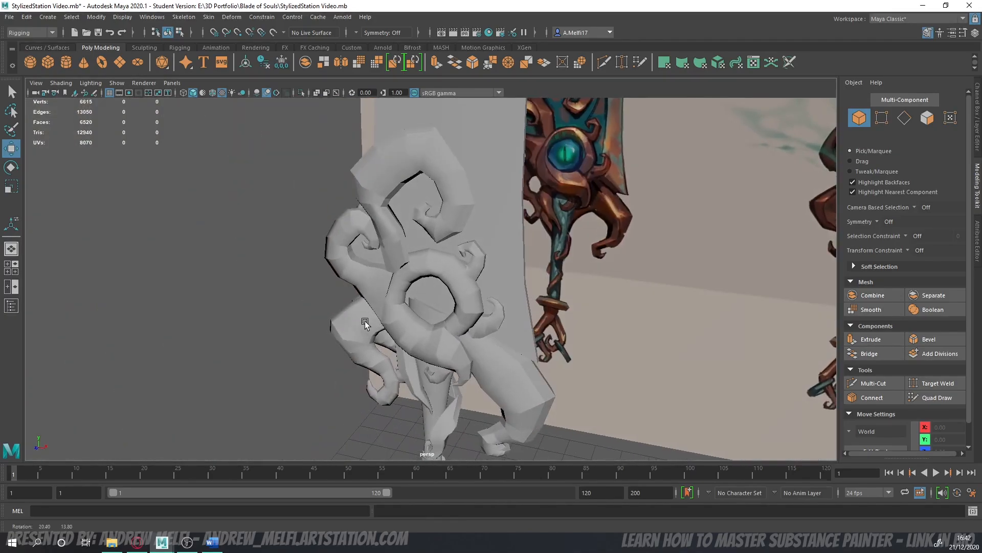
- View the guard mesh and the blade mesh each in isolation, restoring the full scene after each
{"action": "left_click", "coordinate": [392, 249]}
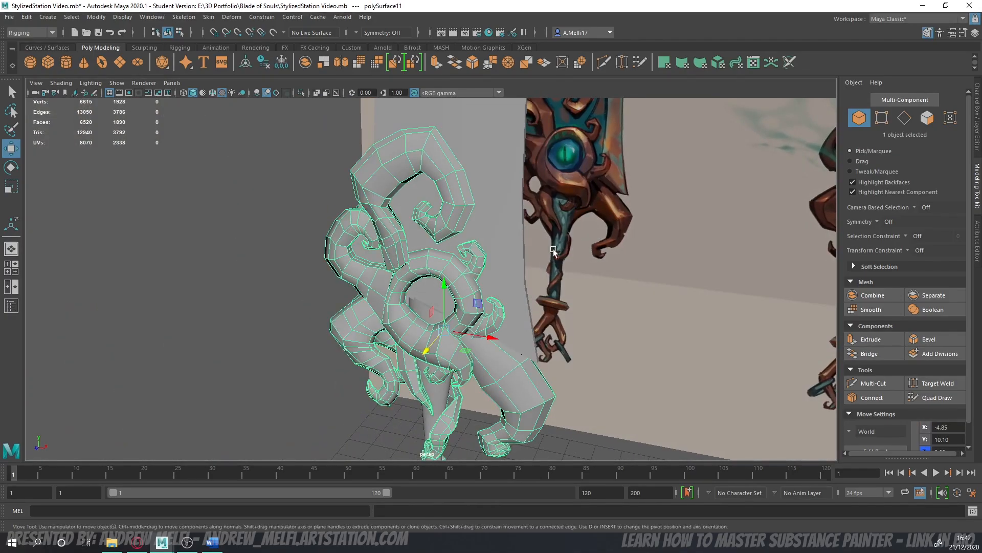
{"action": "left_click_drag", "start_coordinate": [554, 248], "coordinate": [438, 293], "text": "alt"}
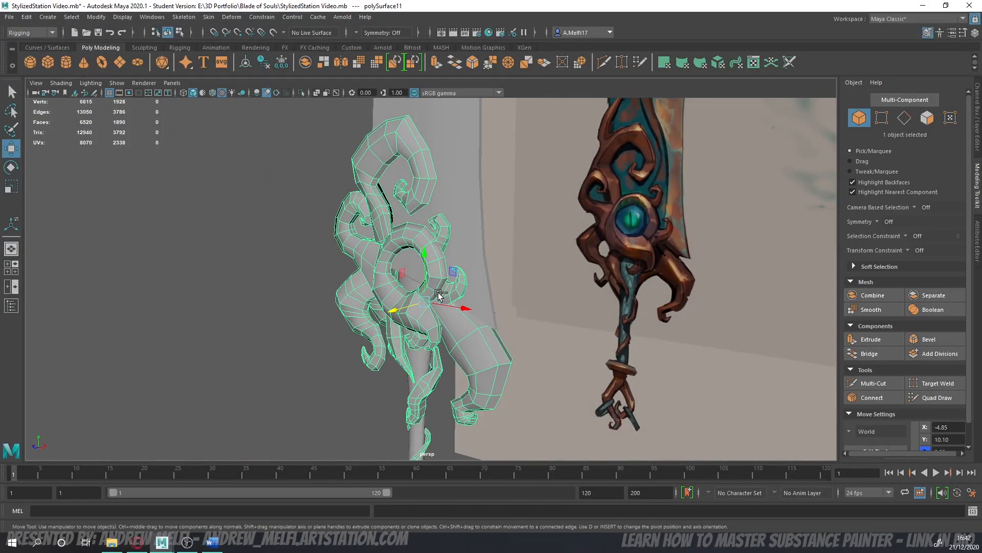
{"action": "key", "text": "ctrl+1"}
{"action": "left_click", "coordinate": [283, 278]}
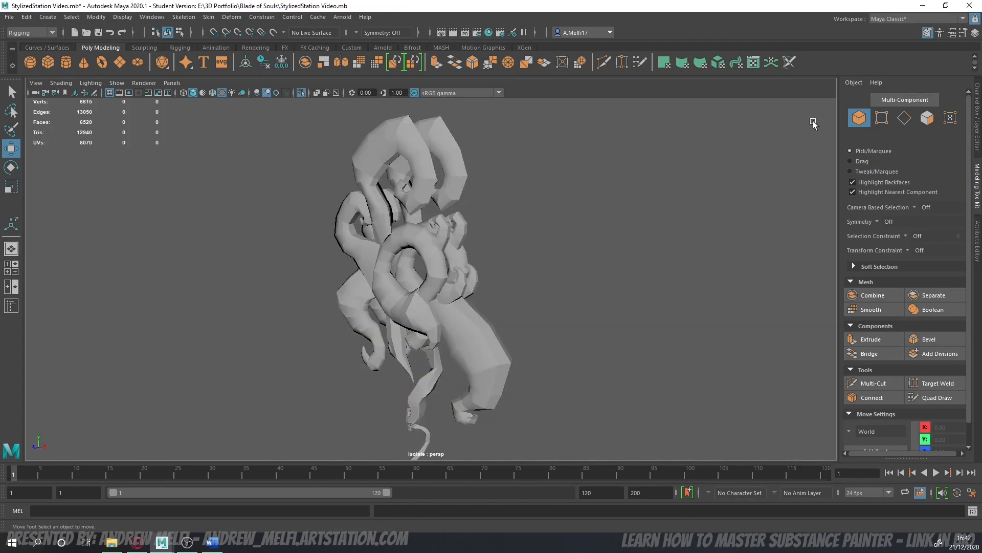
{"action": "left_click", "coordinate": [422, 211]}
{"action": "scroll", "coordinate": [435, 234], "scroll_direction": "down", "scroll_amount": 6}
{"action": "left_click_drag", "start_coordinate": [425, 303], "coordinate": [442, 206], "text": "alt"}
{"action": "key", "text": "ctrl+1"}
{"action": "left_click", "coordinate": [424, 201]}
{"action": "key", "text": "ctrl+1"}
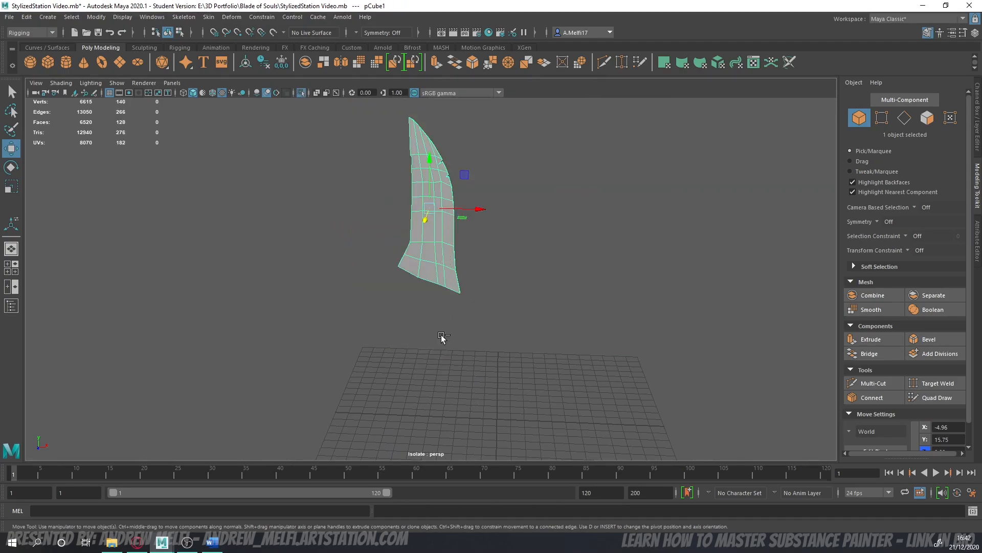
{"action": "key", "text": "ctrl+1"}
- Examine how the blade's lower end fits between the guard halves and compare the whole sword with the reference
{"action": "left_click", "coordinate": [932, 117]}
{"action": "scroll", "coordinate": [502, 295], "scroll_direction": "up", "scroll_amount": 1}
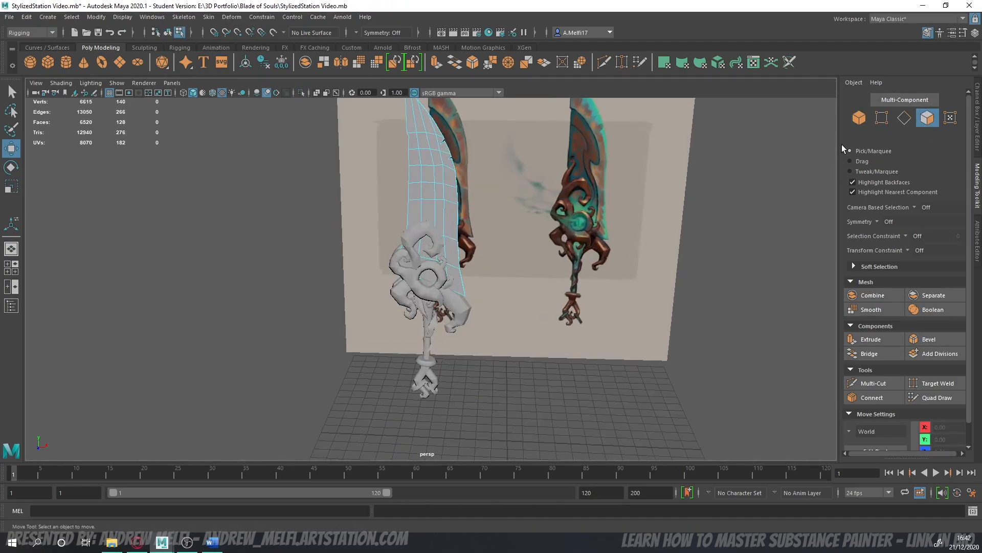
{"action": "left_click", "coordinate": [860, 117]}
{"action": "mouse_move", "coordinate": [550, 317]}
{"action": "left_mouse_down", "text": "alt"}
{"action": "mouse_move", "coordinate": [446, 338]}
{"action": "mouse_move", "coordinate": [431, 311]}
{"action": "mouse_move", "coordinate": [486, 286]}
{"action": "mouse_move", "coordinate": [534, 305]}
{"action": "mouse_move", "coordinate": [507, 180]}
{"action": "mouse_move", "coordinate": [517, 322]}
{"action": "mouse_move", "coordinate": [541, 304]}
{"action": "left_mouse_up", "text": "alt"}
{"action": "scroll", "coordinate": [447, 340], "scroll_direction": "up", "scroll_amount": 5}
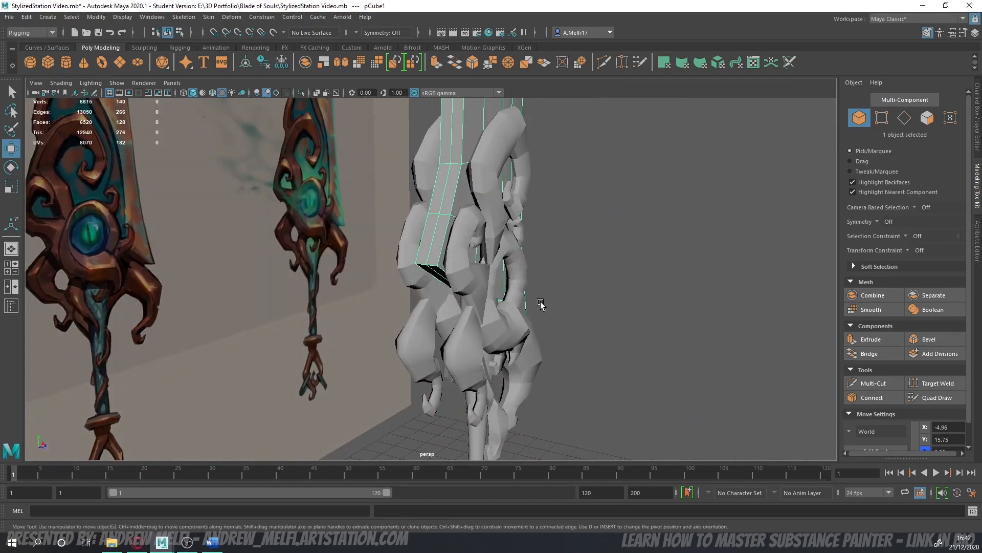
{"action": "left_click", "coordinate": [464, 285]}
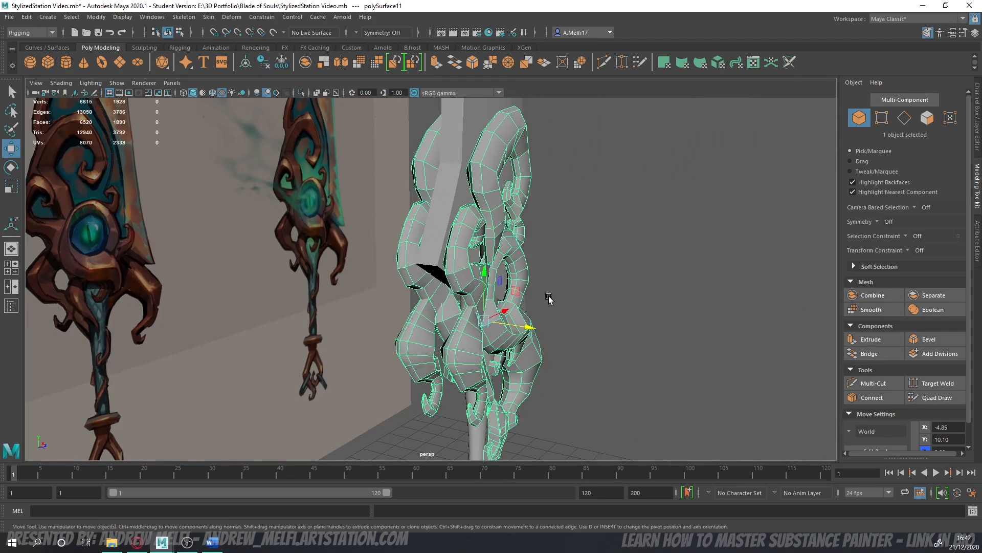
{"action": "left_click_drag", "start_coordinate": [566, 298], "coordinate": [467, 336], "text": "alt"}
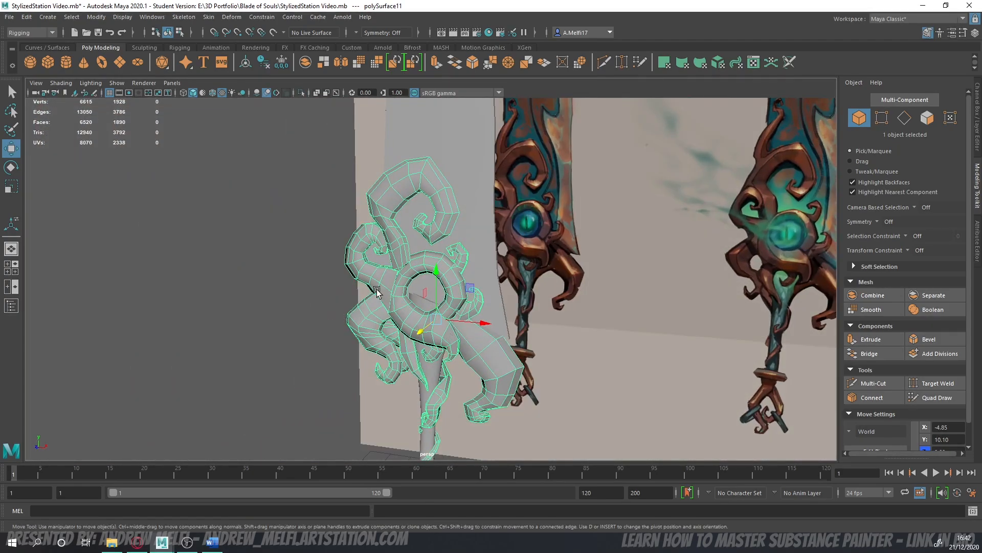
{"action": "left_click", "coordinate": [301, 285]}
{"action": "scroll", "coordinate": [372, 317], "scroll_direction": "down", "scroll_amount": 6}
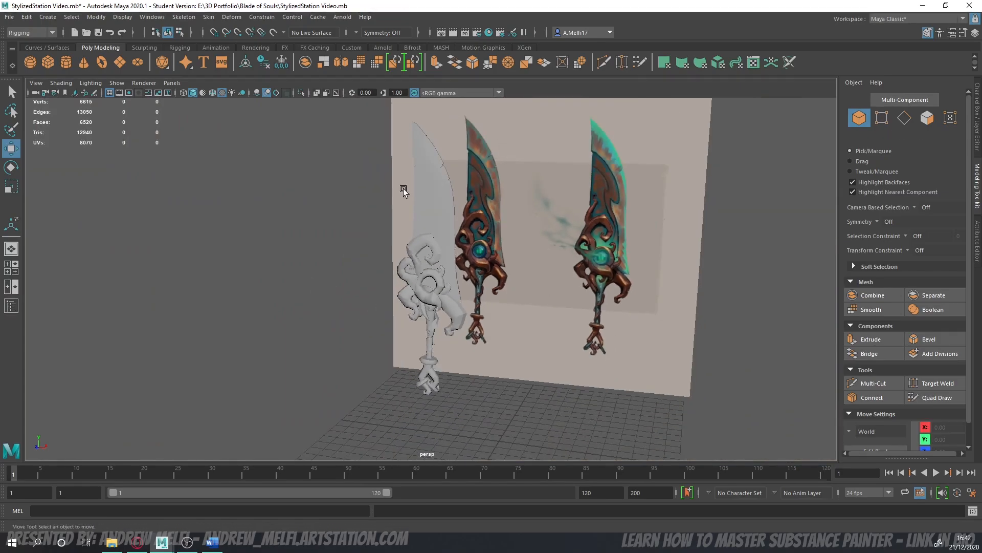
{"action": "left_click_drag", "start_coordinate": [371, 367], "coordinate": [462, 223], "text": "alt"}
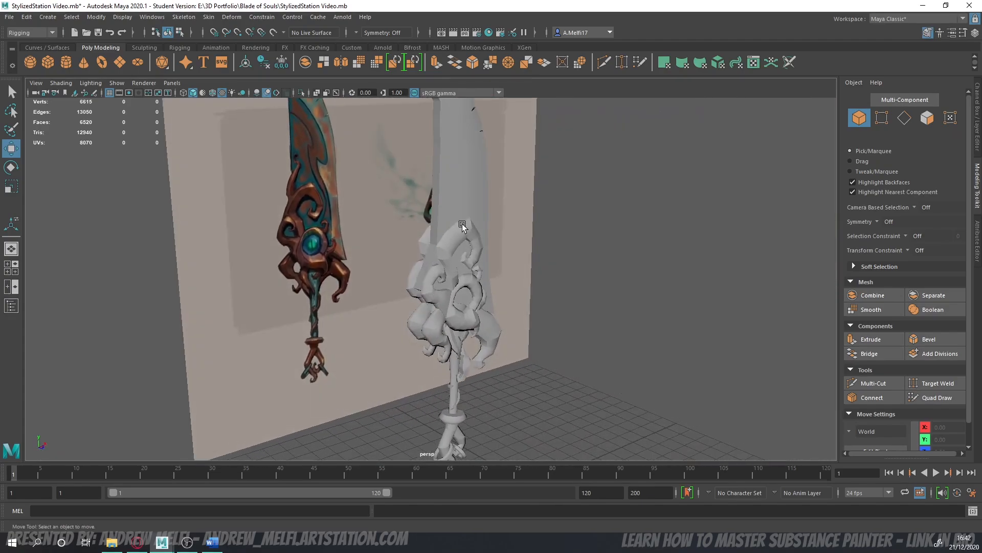
- Compare the whole sword model with the concept art from several angles
{"action": "left_click_drag", "start_coordinate": [598, 264], "coordinate": [545, 260], "text": "alt"}
{"action": "scroll", "coordinate": [545, 258], "scroll_direction": "down", "scroll_amount": 10}
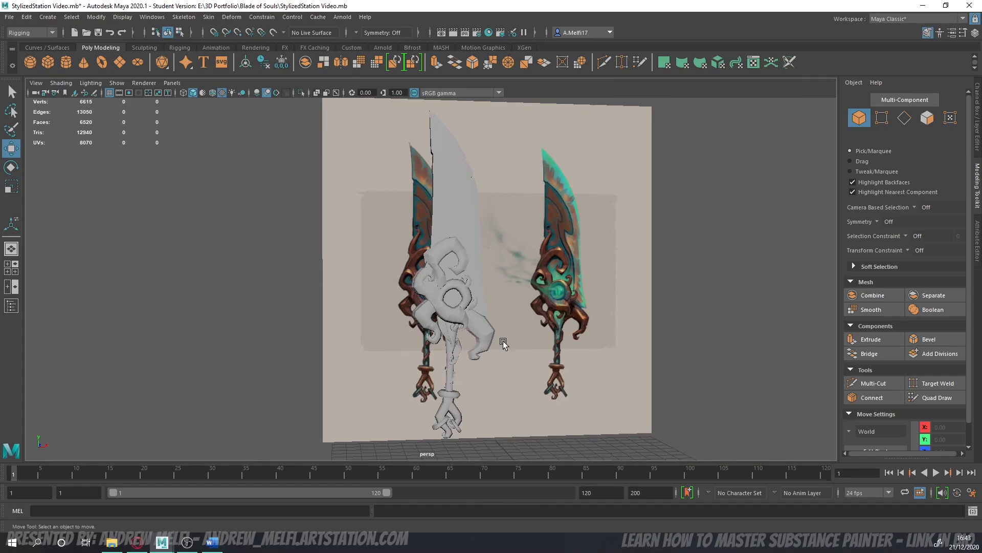
{"action": "left_click_drag", "start_coordinate": [503, 341], "coordinate": [437, 313], "text": "alt"}
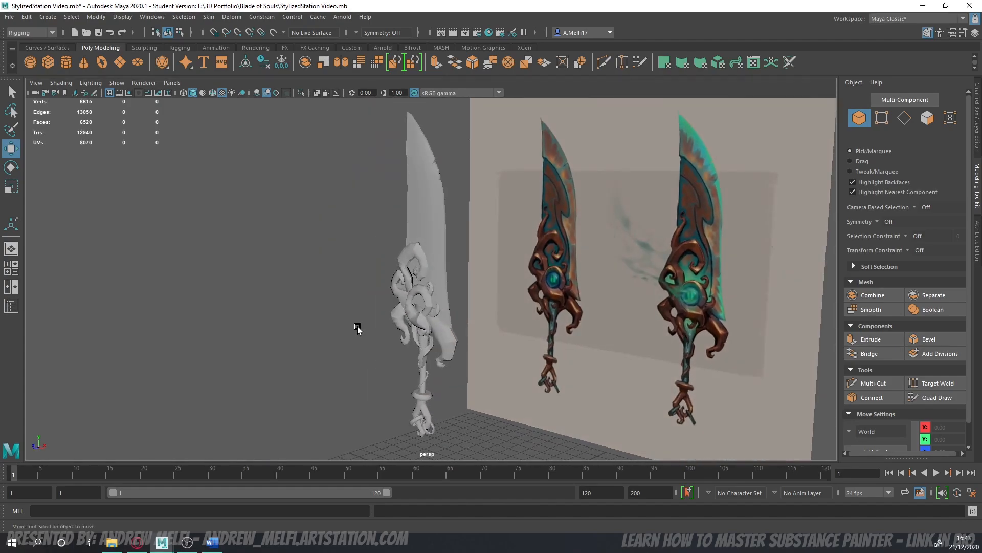
{"action": "left_click_drag", "start_coordinate": [357, 328], "coordinate": [459, 210], "text": "alt"}
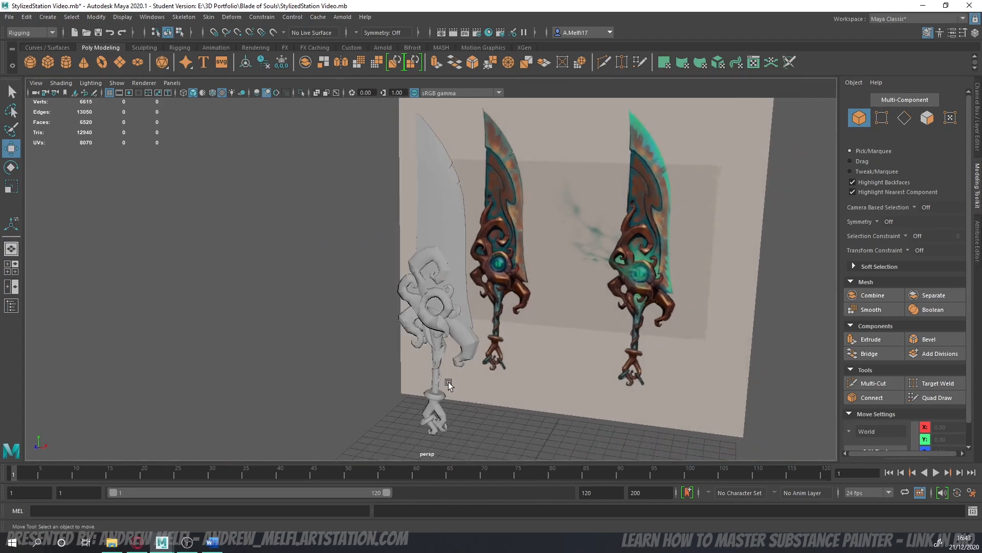
{"action": "left_click_drag", "start_coordinate": [440, 301], "coordinate": [425, 364], "text": "alt"}
{"action": "mouse_move", "coordinate": [420, 327]}
{"action": "left_mouse_down", "text": "alt"}
{"action": "mouse_move", "coordinate": [412, 340]}
{"action": "mouse_move", "coordinate": [427, 339]}
{"action": "left_mouse_up", "text": "alt"}
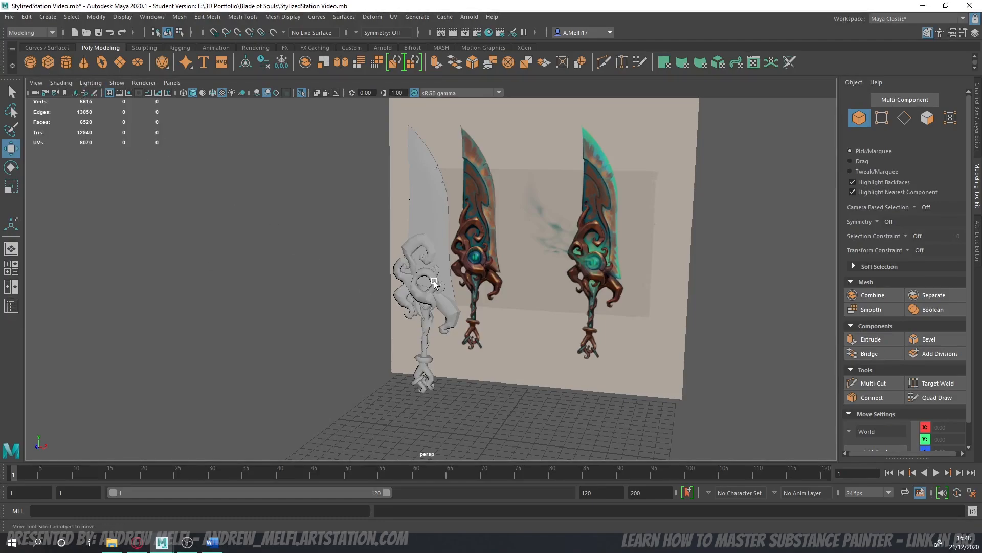
- Create a polygon sphere for the guard's gem and assign the existing lambert9 material to it
{"action": "left_click", "coordinate": [30, 66]}
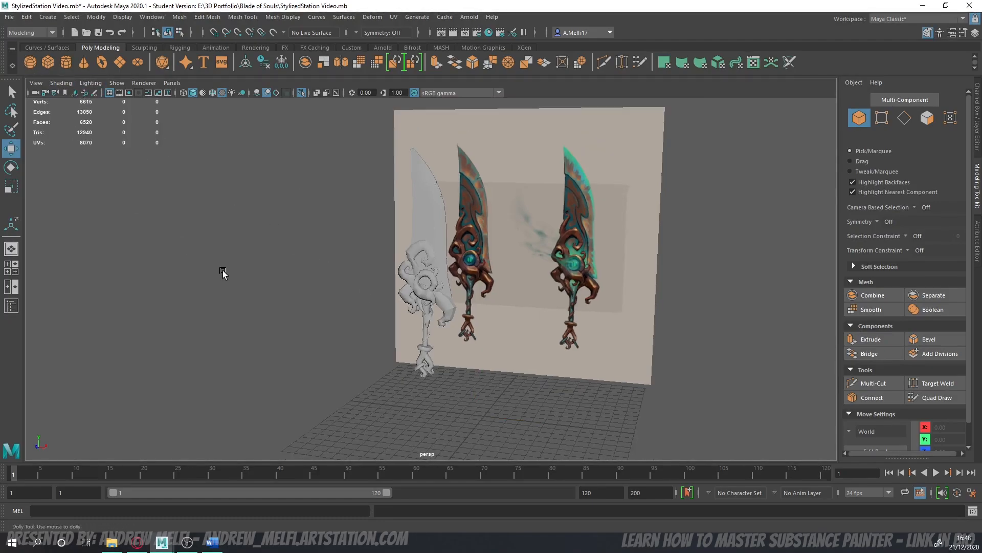
{"action": "scroll", "coordinate": [327, 315], "scroll_direction": "down", "scroll_amount": 2}
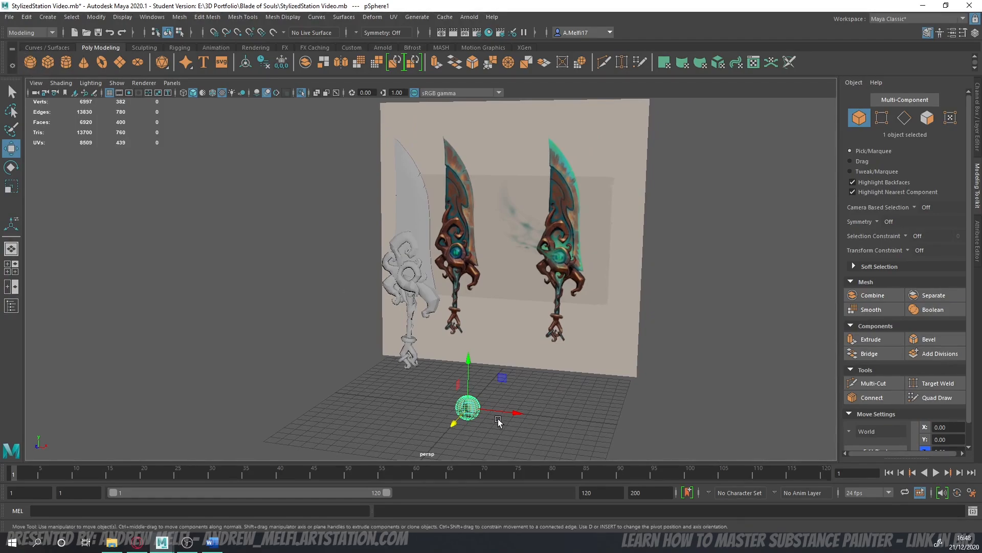
{"action": "right_click_drag", "start_coordinate": [467, 408], "coordinate": [558, 468]}
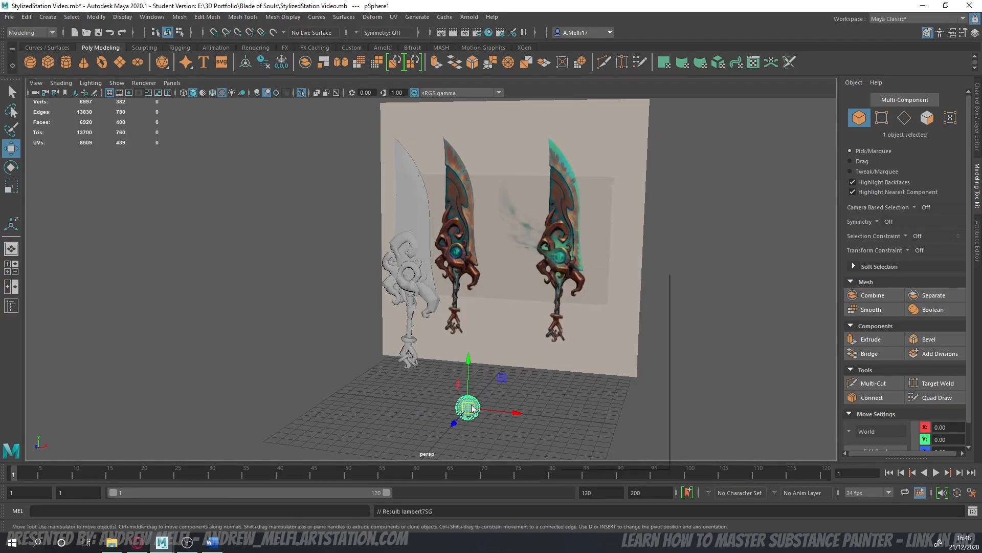
{"action": "right_click_drag", "start_coordinate": [466, 408], "coordinate": [564, 459]}
- Move the sphere into the guard's central ring at about X -5.00, Y 10.91, and scale it uniformly to about 0.56
{"action": "left_click_drag", "start_coordinate": [346, 360], "coordinate": [423, 364], "text": "alt"}
{"action": "left_click_drag", "start_coordinate": [507, 375], "coordinate": [443, 235]}
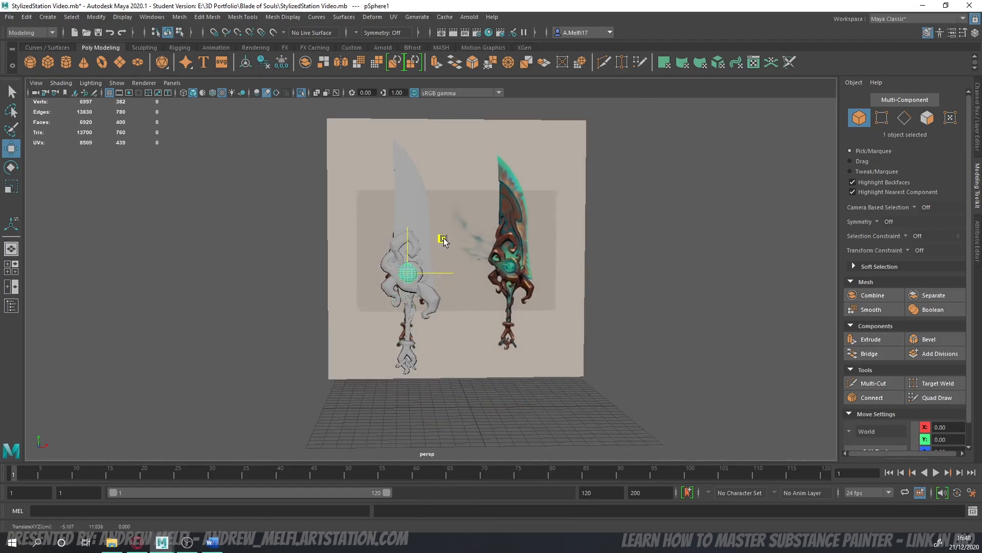
{"action": "scroll", "coordinate": [380, 266], "scroll_direction": "up", "scroll_amount": 5}
{"action": "key", "text": "r"}
{"action": "mouse_move", "coordinate": [397, 276]}
{"action": "left_mouse_down"}
{"action": "mouse_move", "coordinate": [385, 283]}
{"action": "mouse_move", "coordinate": [413, 277]}
{"action": "mouse_move", "coordinate": [405, 301]}
{"action": "mouse_move", "coordinate": [359, 291]}
{"action": "mouse_move", "coordinate": [362, 279]}
{"action": "mouse_move", "coordinate": [438, 287]}
{"action": "mouse_move", "coordinate": [419, 278]}
{"action": "mouse_move", "coordinate": [363, 289]}
{"action": "mouse_move", "coordinate": [508, 281]}
{"action": "mouse_move", "coordinate": [409, 277]}
{"action": "left_mouse_up"}
{"action": "key", "text": "w"}
{"action": "key", "text": "r"}
{"action": "key", "text": "w"}
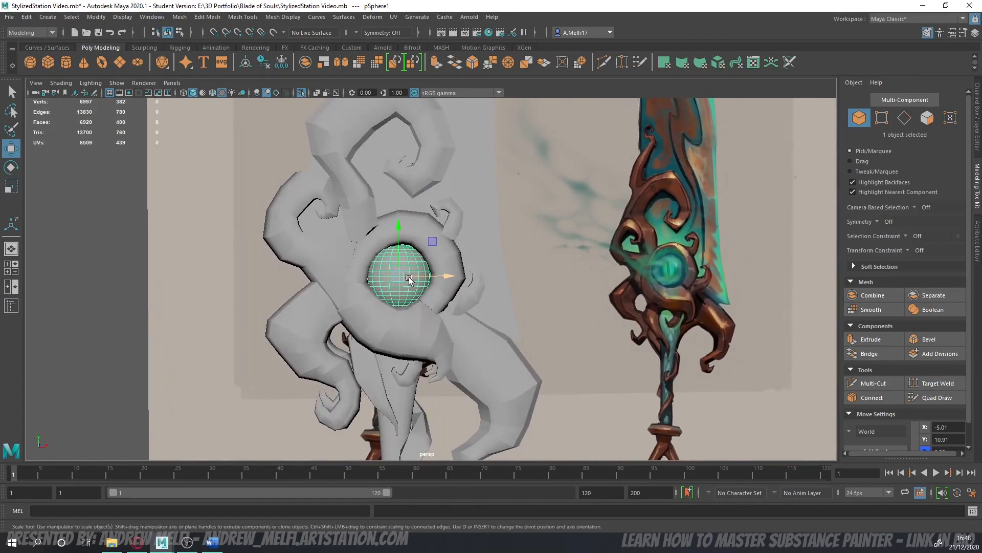
{"action": "key", "text": "r"}
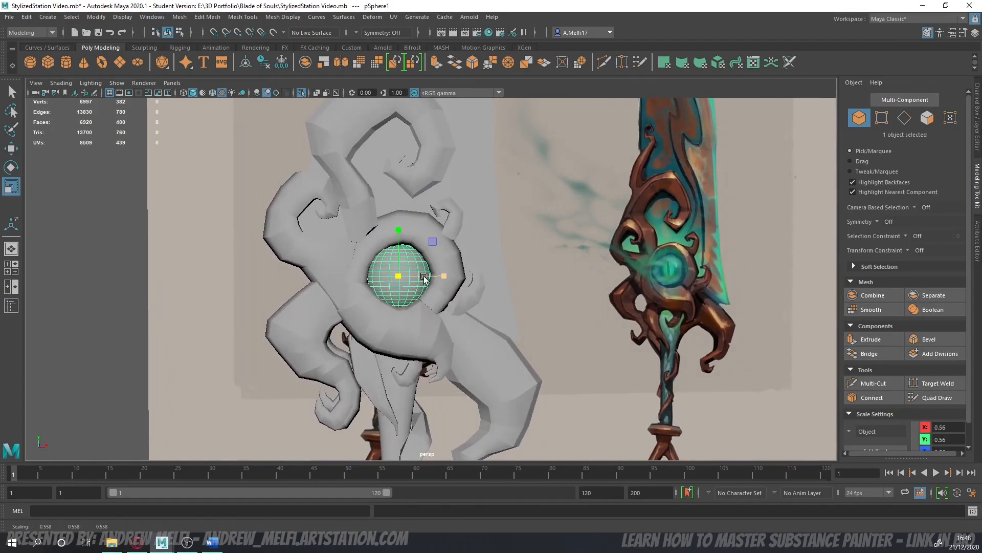
{"action": "key", "text": "w"}
{"action": "left_click_drag", "start_coordinate": [428, 277], "coordinate": [428, 278]}
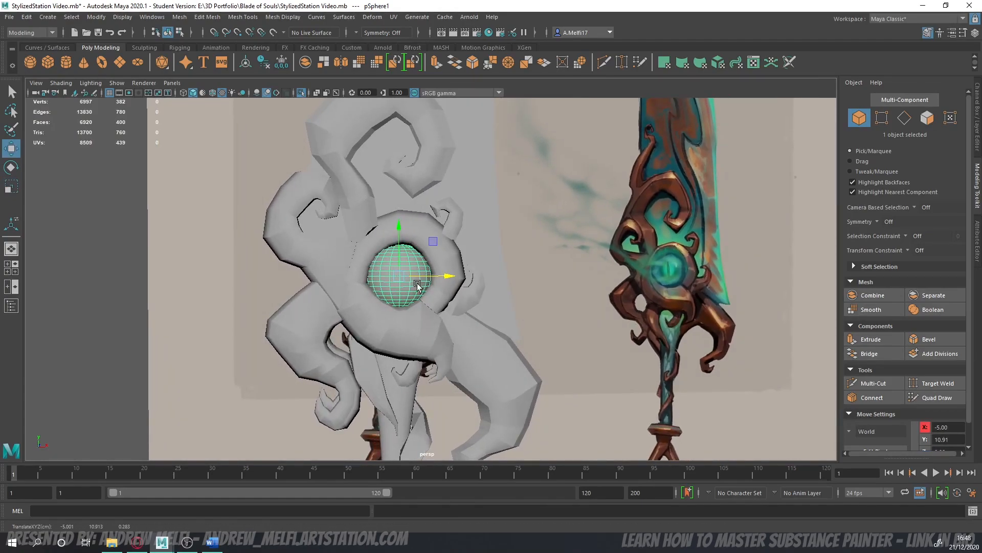
- Inspect from the side how the gem sphere sits in the guard's ring, and open its material attributes
{"action": "scroll", "coordinate": [417, 284], "scroll_direction": "down", "scroll_amount": 4}
{"action": "left_click", "coordinate": [234, 332]}
{"action": "left_click_drag", "start_coordinate": [234, 332], "coordinate": [222, 321], "text": "alt"}
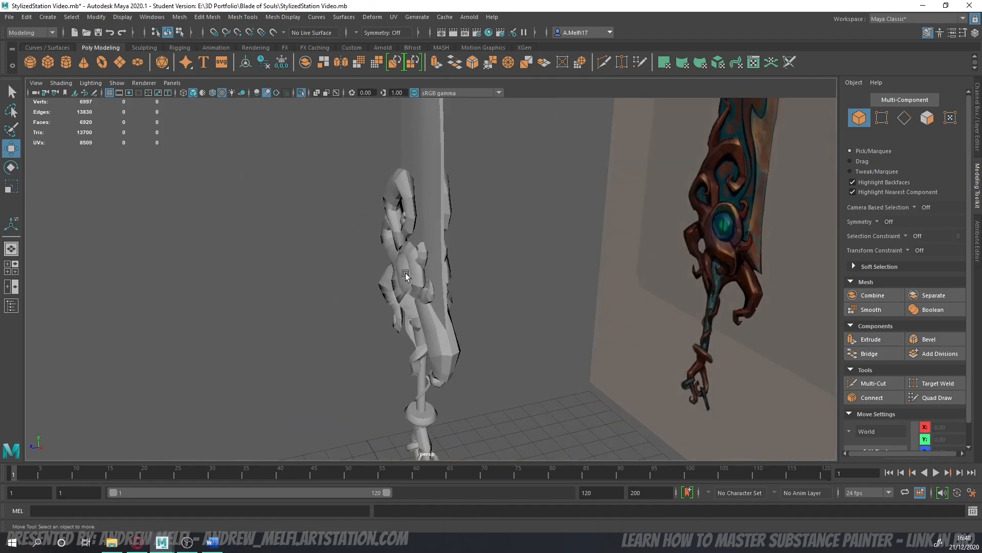
{"action": "right_click_drag", "start_coordinate": [405, 275], "coordinate": [422, 529]}
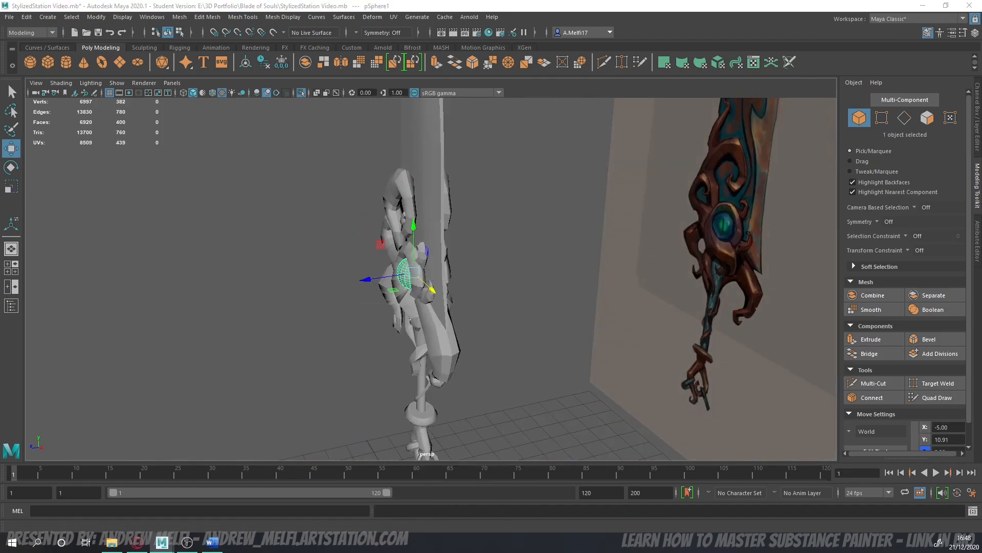
{"action": "left_click", "coordinate": [312, 344]}
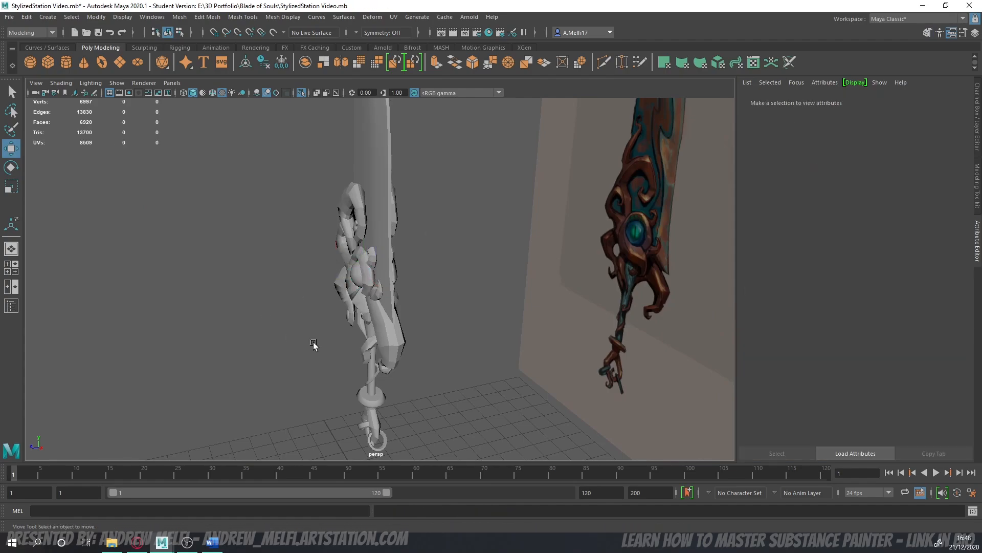
{"action": "left_click_drag", "start_coordinate": [312, 343], "coordinate": [440, 302], "text": "alt"}
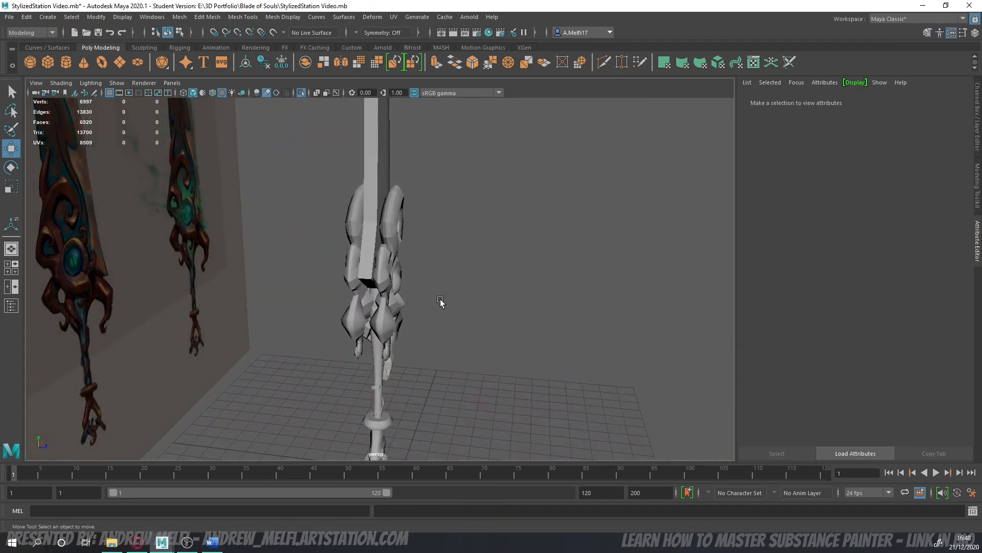
- Duplicate the gem sphere and move the copy to the opposite face of the guard, at about Z -0.51
{"action": "left_click", "coordinate": [392, 285]}
{"action": "left_click_drag", "start_coordinate": [498, 289], "coordinate": [480, 262], "text": "alt"}
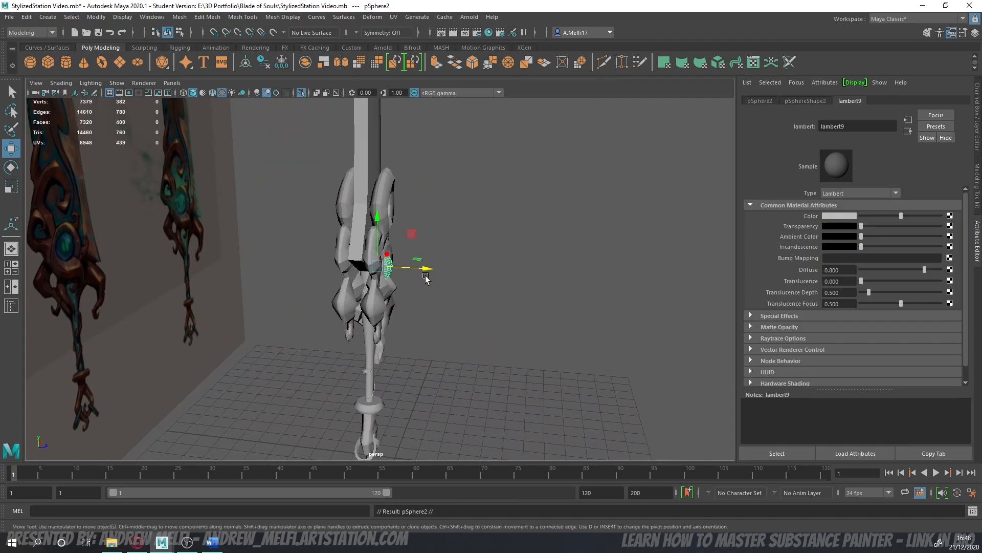
{"action": "left_click_drag", "start_coordinate": [423, 273], "coordinate": [553, 302]}
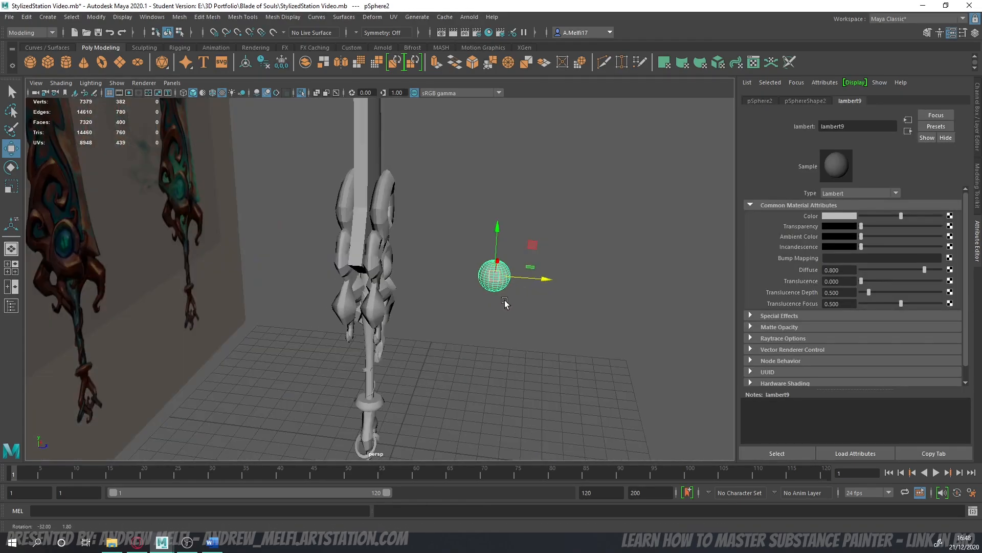
{"action": "left_click_drag", "start_coordinate": [539, 281], "coordinate": [403, 263]}
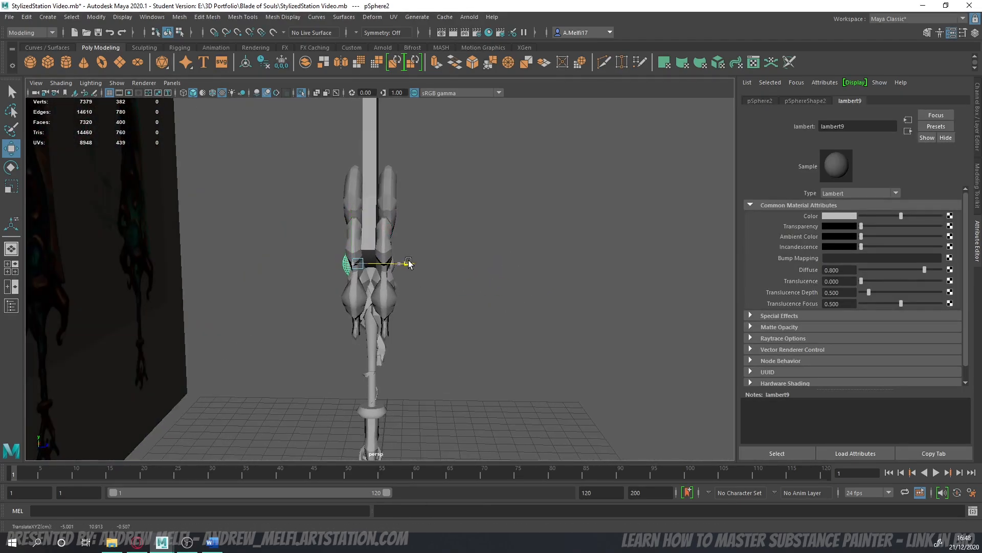
{"action": "left_click", "coordinate": [444, 234]}
{"action": "left_click_drag", "start_coordinate": [444, 234], "coordinate": [469, 228], "text": "alt"}
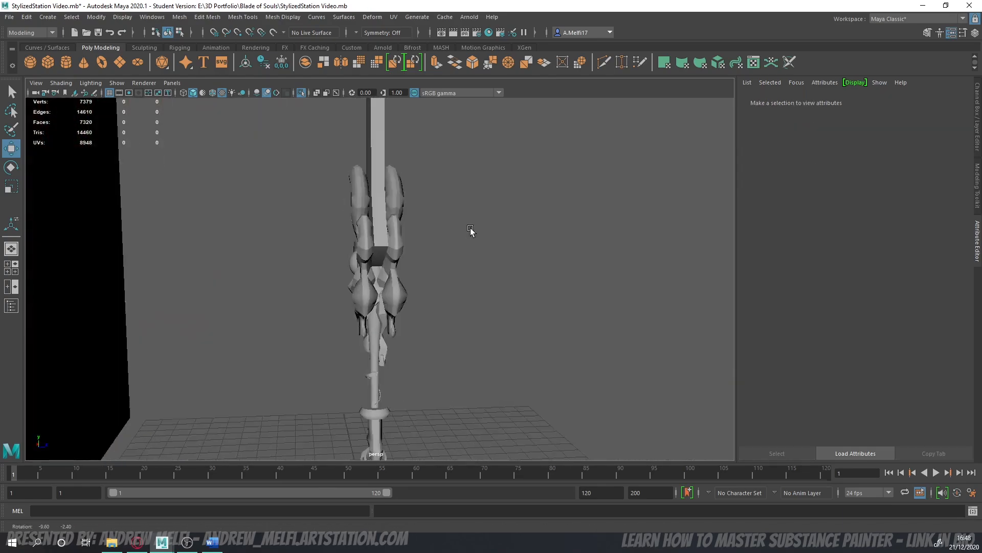
{"action": "left_click_drag", "start_coordinate": [470, 228], "coordinate": [431, 236], "text": "alt"}
{"action": "left_click_drag", "start_coordinate": [469, 282], "coordinate": [439, 268], "text": "alt"}
- Try to mirror the original gem sphere across the world Z axis with Cut Geometry on
{"action": "left_click", "coordinate": [376, 264]}
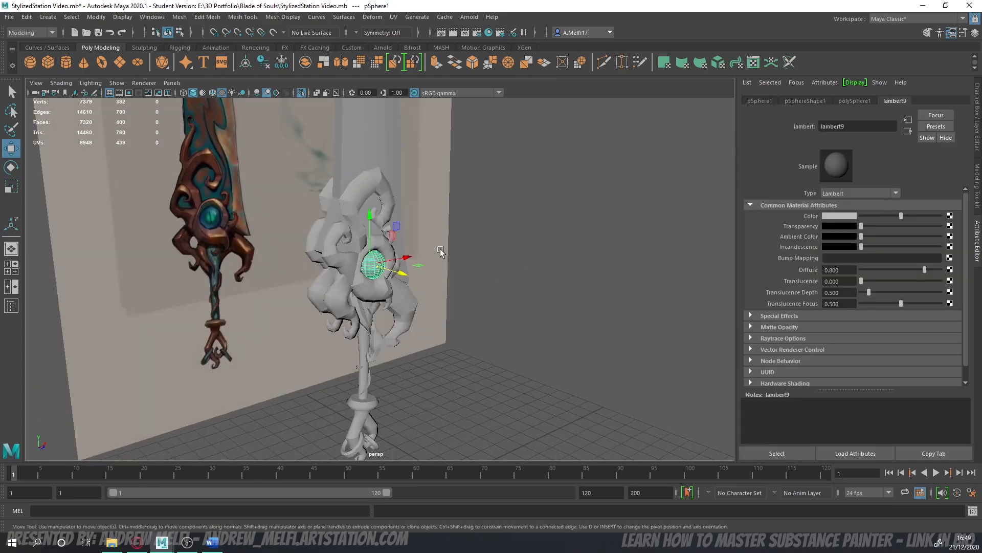
{"action": "left_click_drag", "start_coordinate": [471, 229], "coordinate": [546, 239], "text": "alt"}
{"action": "mouse_move", "coordinate": [385, 269]}
{"action": "left_mouse_down", "text": "alt"}
{"action": "mouse_move", "coordinate": [401, 275]}
{"action": "mouse_move", "coordinate": [381, 277]}
{"action": "left_mouse_up", "text": "alt"}
{"action": "left_click", "coordinate": [181, 21]}
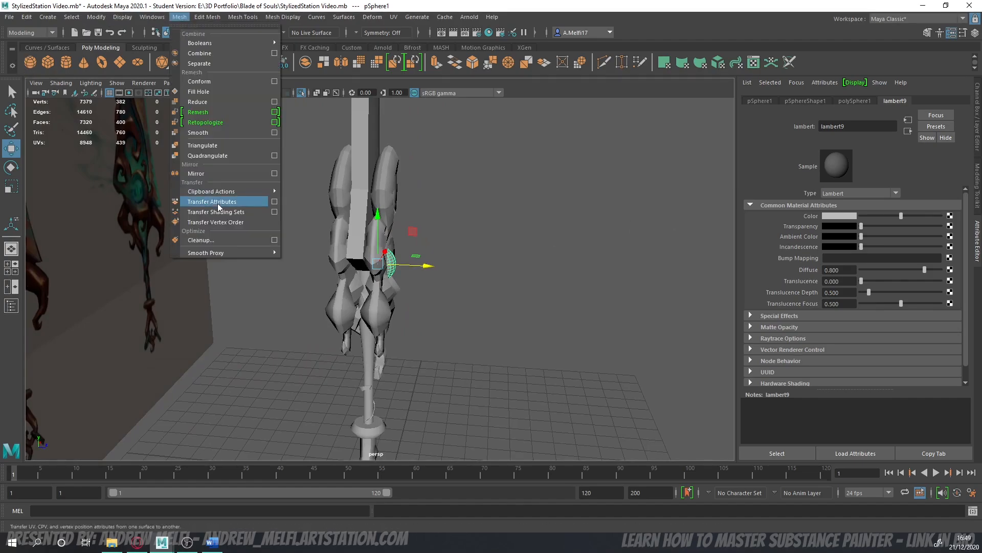
{"action": "left_click", "coordinate": [215, 162]}
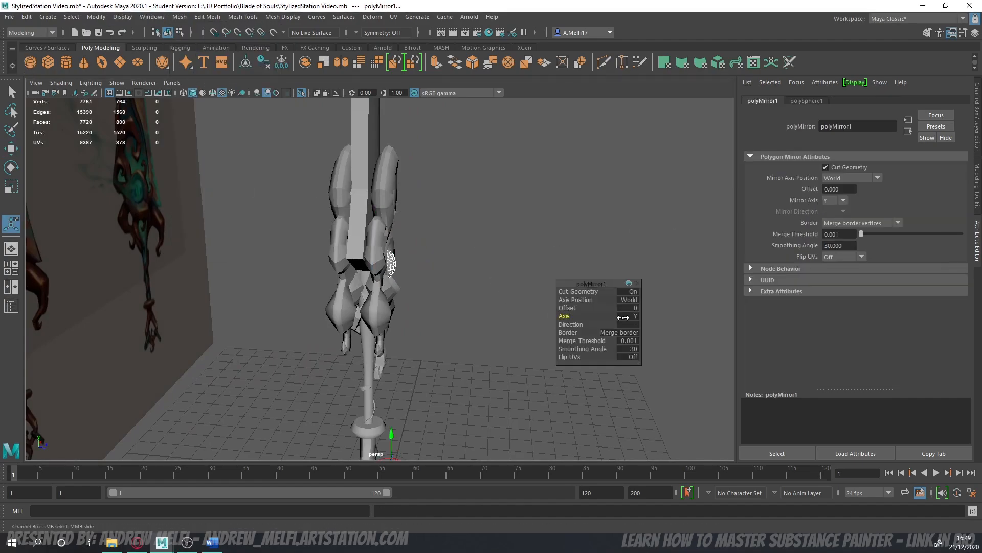
{"action": "left_click_drag", "start_coordinate": [469, 286], "coordinate": [535, 294], "text": "alt"}
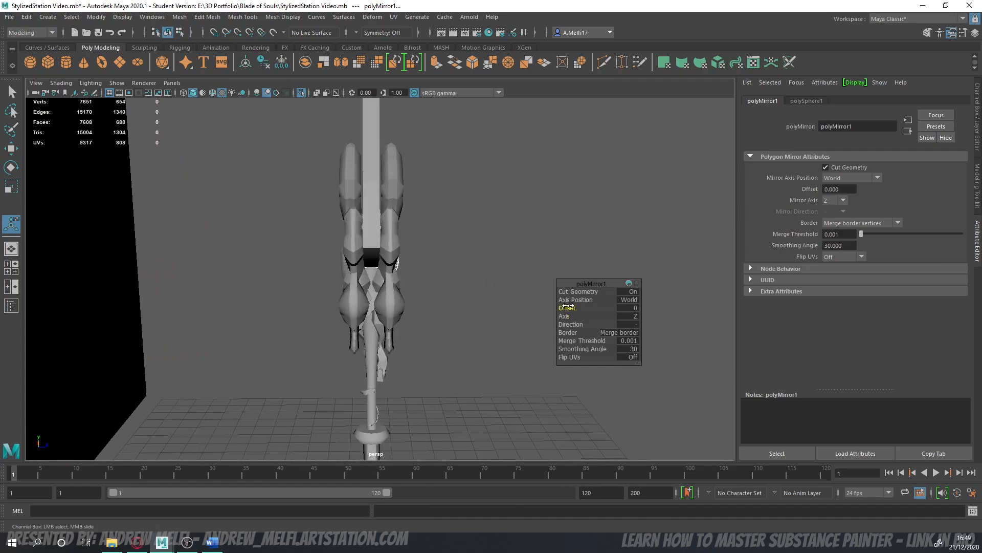
- Isolate the mirrored sphere mesh in the viewport to examine it on its own
{"action": "left_click", "coordinate": [465, 235]}
{"action": "left_click_drag", "start_coordinate": [464, 236], "coordinate": [467, 281], "text": "alt"}
{"action": "left_click", "coordinate": [384, 258]}
{"action": "key", "text": "ctrl+1"}
{"action": "left_click", "coordinate": [470, 278]}
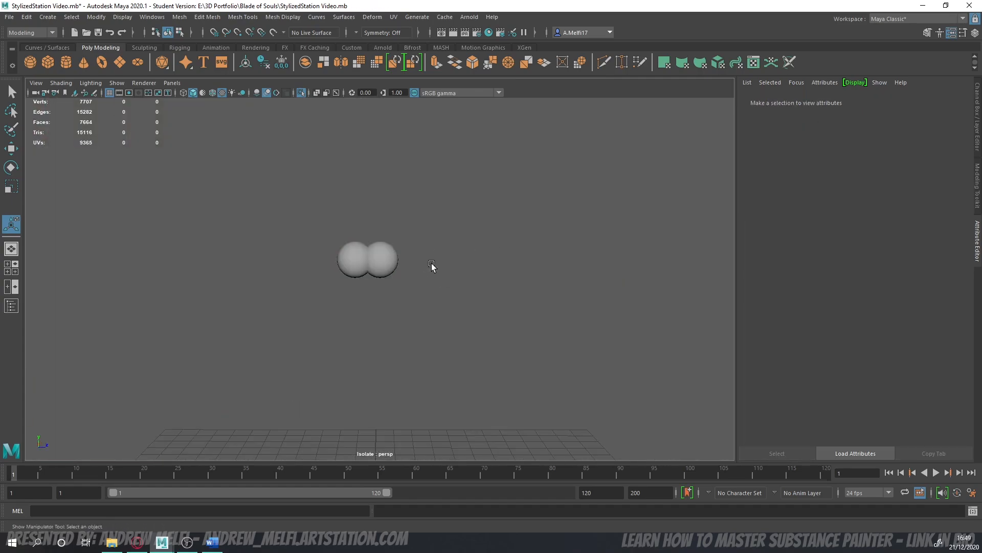
- Try to separate the mirrored sphere mesh into individual objects
{"action": "left_click", "coordinate": [390, 260]}
{"action": "left_click_drag", "start_coordinate": [522, 241], "coordinate": [406, 245], "text": "alt"}
{"action": "key", "text": "w"}
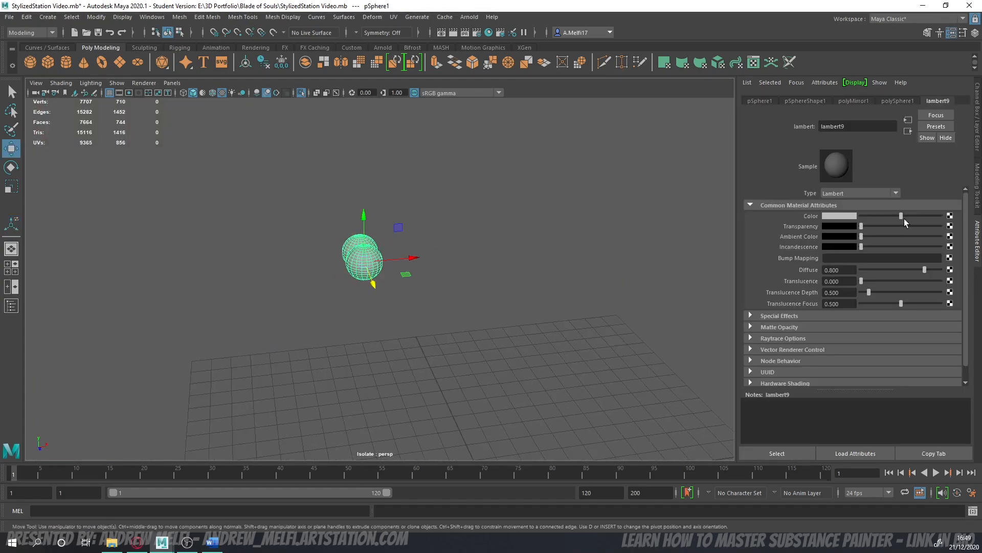
{"action": "left_click", "coordinate": [977, 184]}
{"action": "key", "text": "q"}
{"action": "left_click_drag", "start_coordinate": [542, 271], "coordinate": [579, 274], "text": "alt"}
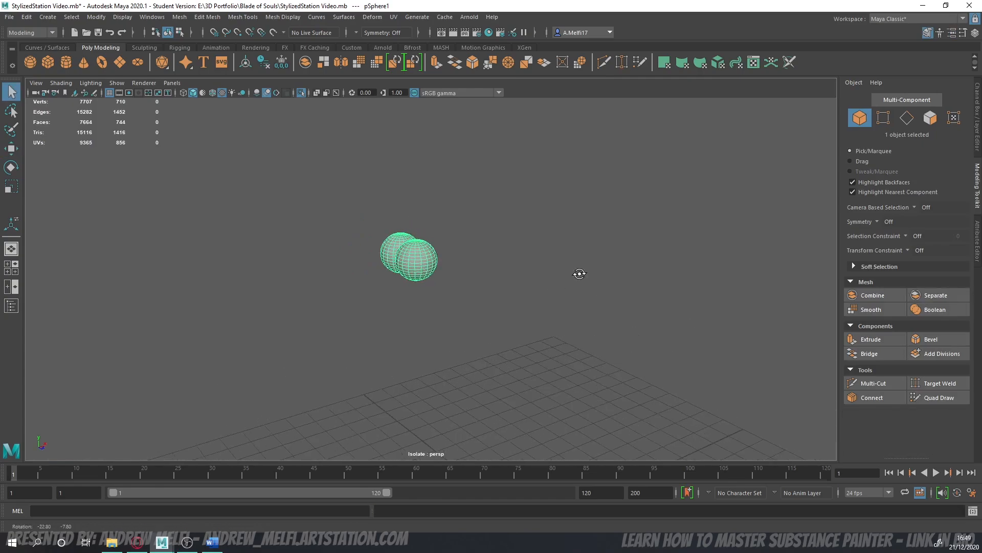
{"action": "left_click", "coordinate": [936, 295]}
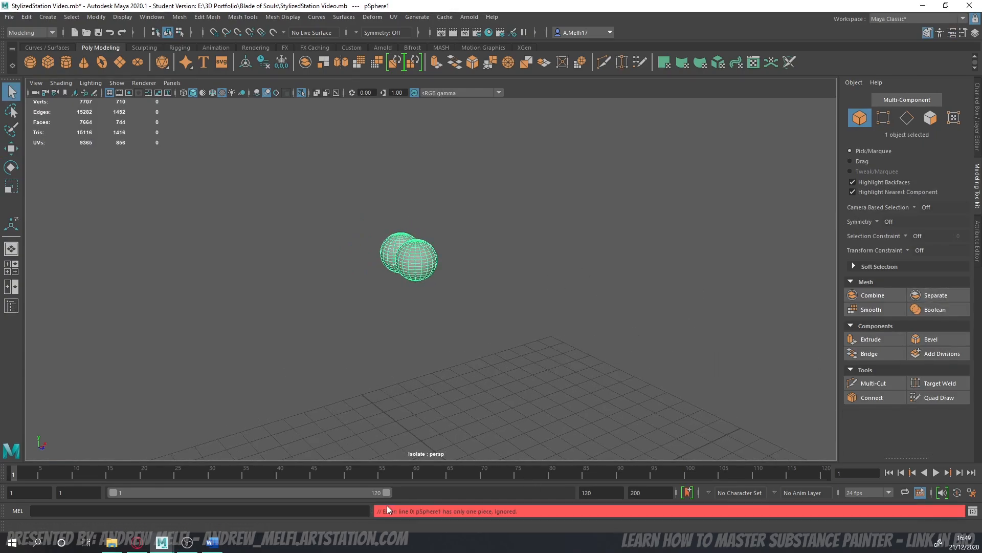
- Examine the joined spheres from several angles and restore the full scene
{"action": "left_click_drag", "start_coordinate": [472, 334], "coordinate": [513, 309], "text": "alt"}
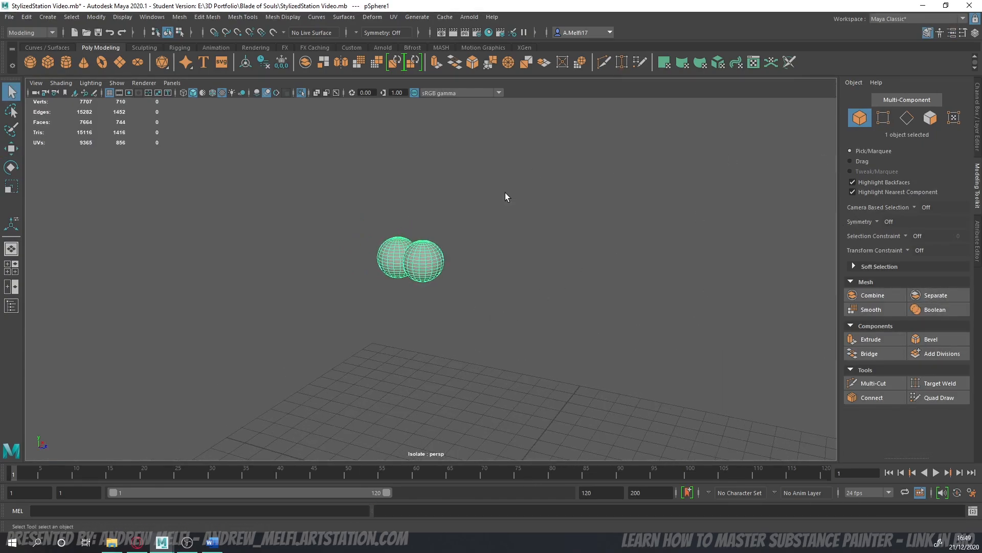
{"action": "left_click_drag", "start_coordinate": [381, 256], "coordinate": [605, 296], "text": "alt"}
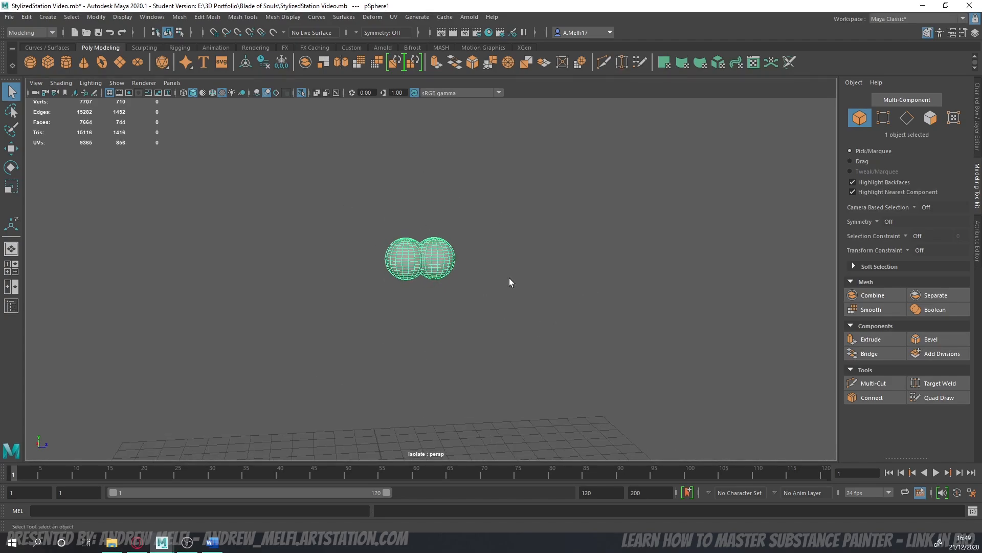
{"action": "left_click_drag", "start_coordinate": [531, 249], "coordinate": [323, 200], "text": "alt"}
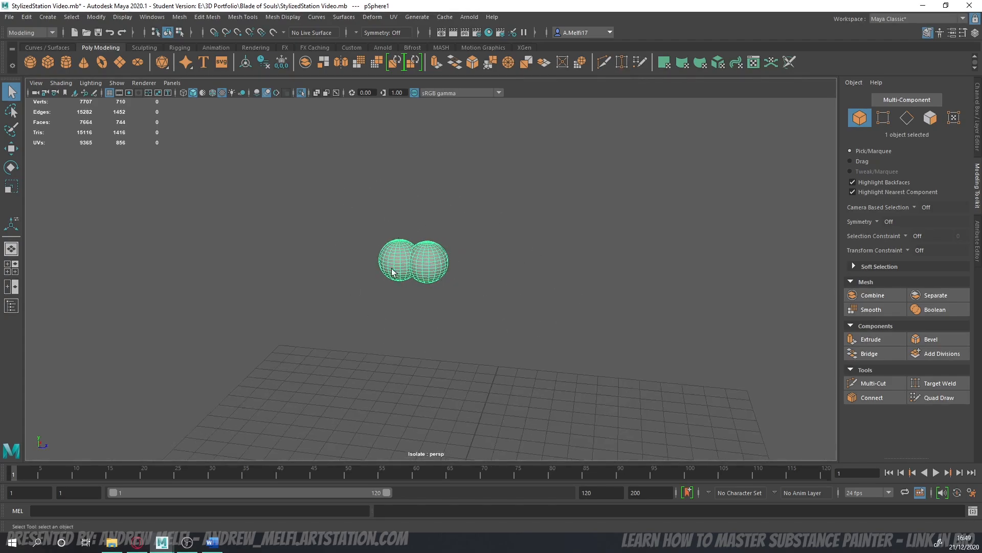
{"action": "left_click_drag", "start_coordinate": [393, 271], "coordinate": [721, 179], "text": "alt"}
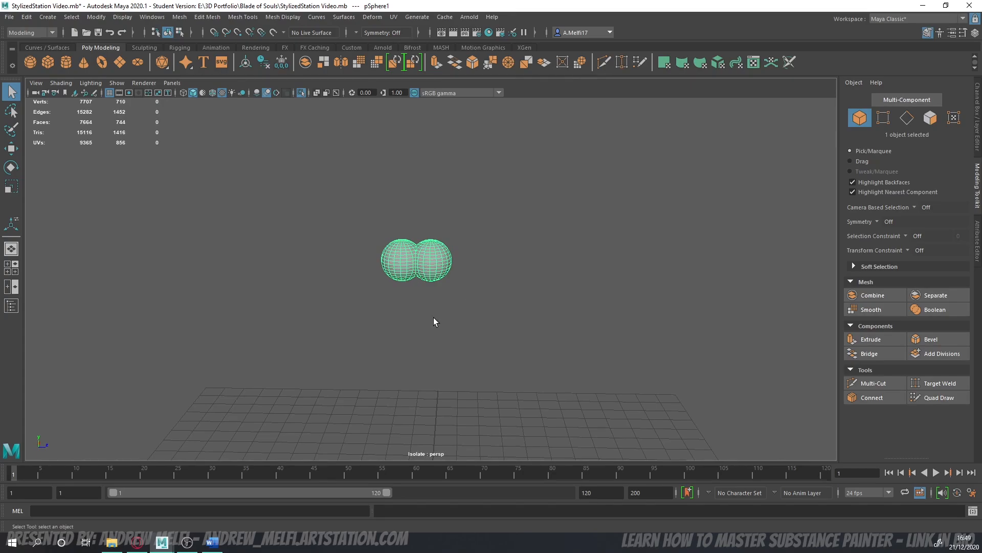
{"action": "left_click_drag", "start_coordinate": [434, 318], "coordinate": [473, 280], "text": "alt"}
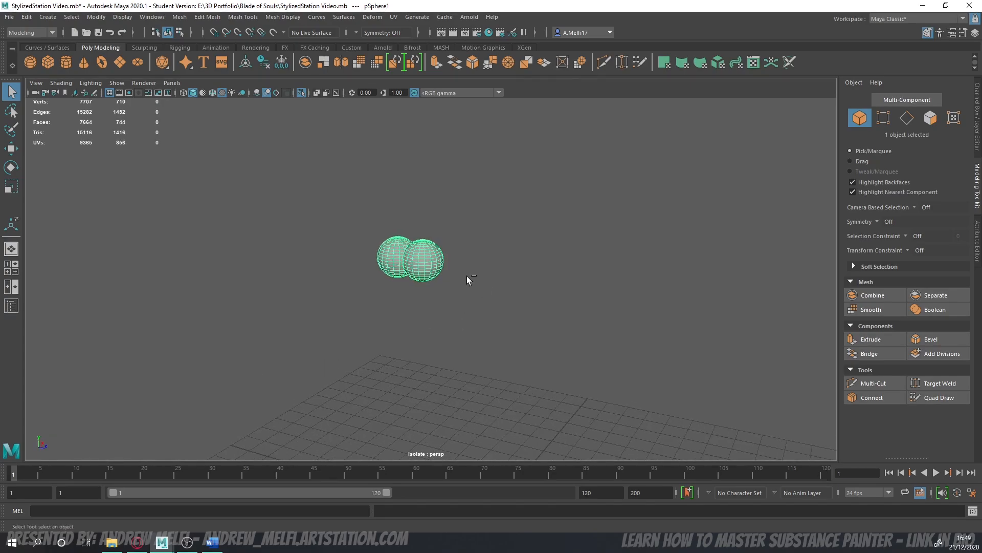
{"action": "left_click", "coordinate": [466, 275]}
{"action": "key", "text": "ctrl+1"}
- Undo the mirroring of the original gem sphere
{"action": "left_click_drag", "start_coordinate": [467, 275], "coordinate": [559, 277], "text": "alt"}
{"action": "key", "text": "ctrl+z"}
{"action": "key", "text": "ctrl+z"}
{"action": "key", "text": "ctrl+z"}
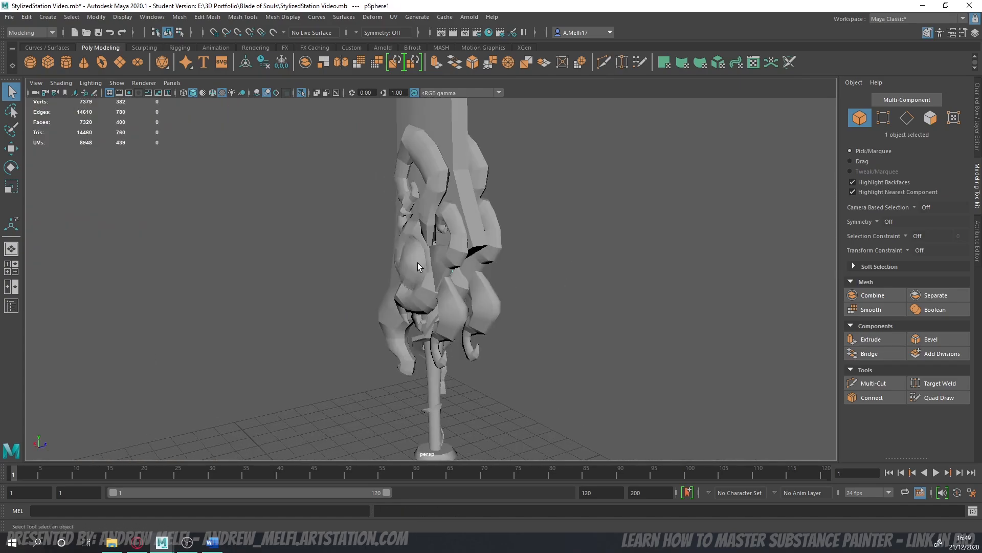
- Assign an existing scene material to the copied gem sphere and check how it sits in the guard
{"action": "right_click_drag", "start_coordinate": [417, 262], "coordinate": [502, 508]}
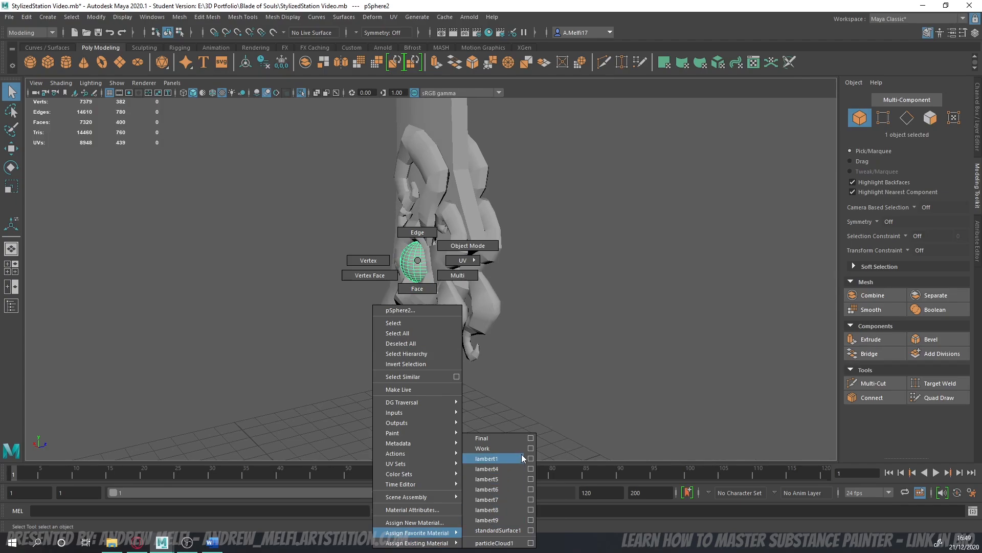
{"action": "right_click_drag", "start_coordinate": [521, 454], "coordinate": [518, 448]}
{"action": "left_click", "coordinate": [615, 338]}
{"action": "left_click_drag", "start_coordinate": [596, 322], "coordinate": [461, 265], "text": "alt"}
{"action": "left_click", "coordinate": [409, 271]}
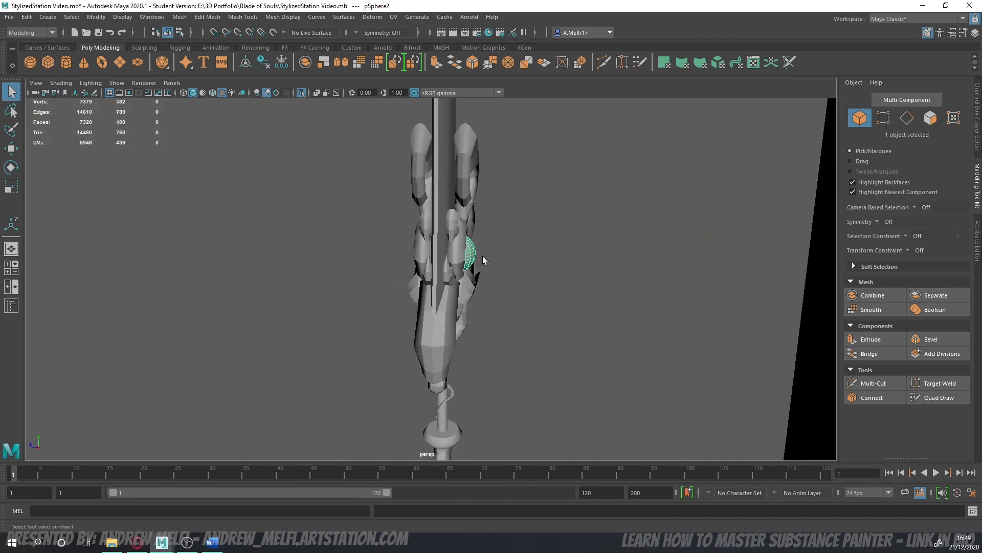
- Examine the copied gem sphere's fit in the guard from both faces and edge-on, and compare the whole sword with the concept art
{"action": "key", "text": "w"}
{"action": "left_click", "coordinate": [349, 293]}
{"action": "left_click_drag", "start_coordinate": [349, 293], "coordinate": [419, 299], "text": "alt"}
{"action": "right_click_drag", "start_coordinate": [419, 299], "coordinate": [362, 331], "text": "alt"}
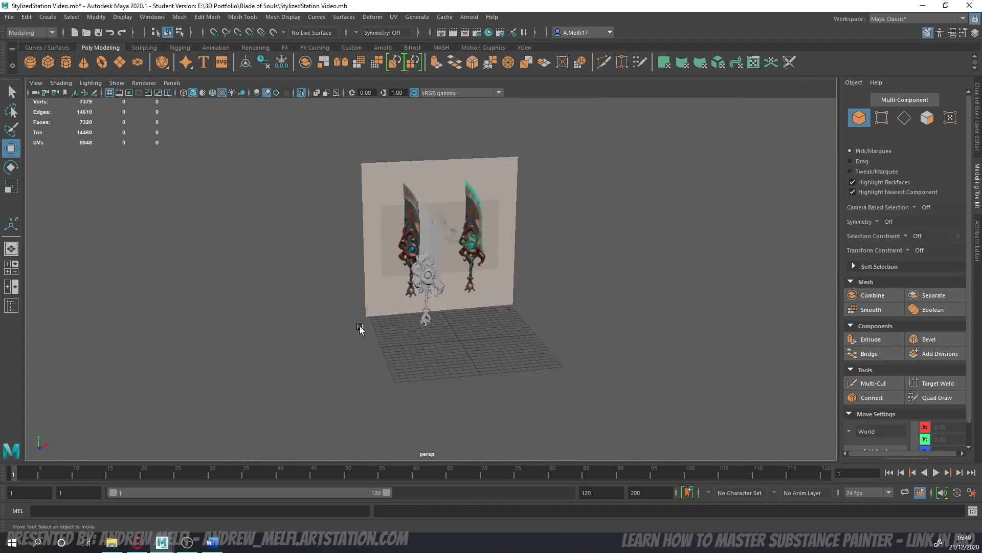
{"action": "left_click_drag", "start_coordinate": [362, 330], "coordinate": [335, 318], "text": "alt"}
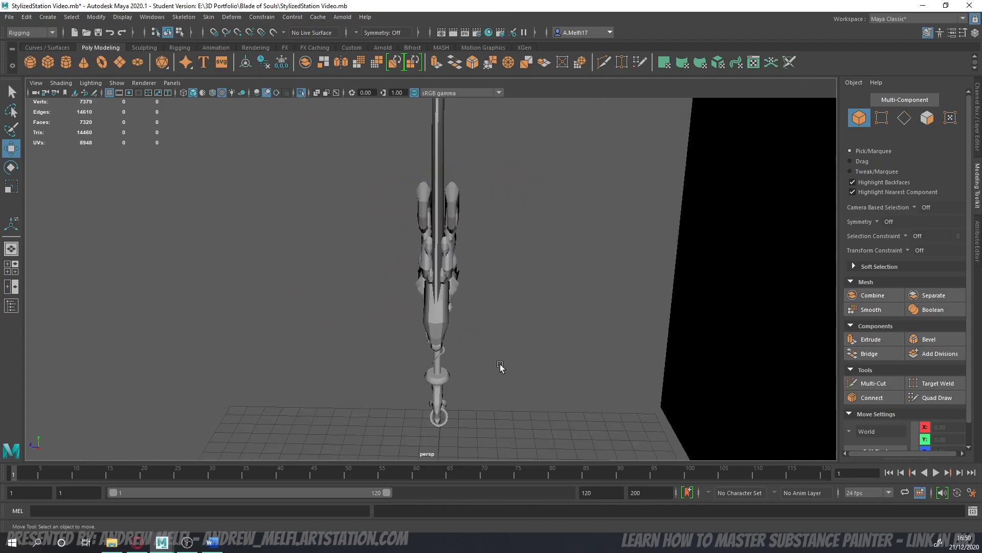
{"action": "left_click", "coordinate": [453, 263]}
{"action": "right_click_drag", "start_coordinate": [453, 264], "coordinate": [458, 281], "text": "alt"}
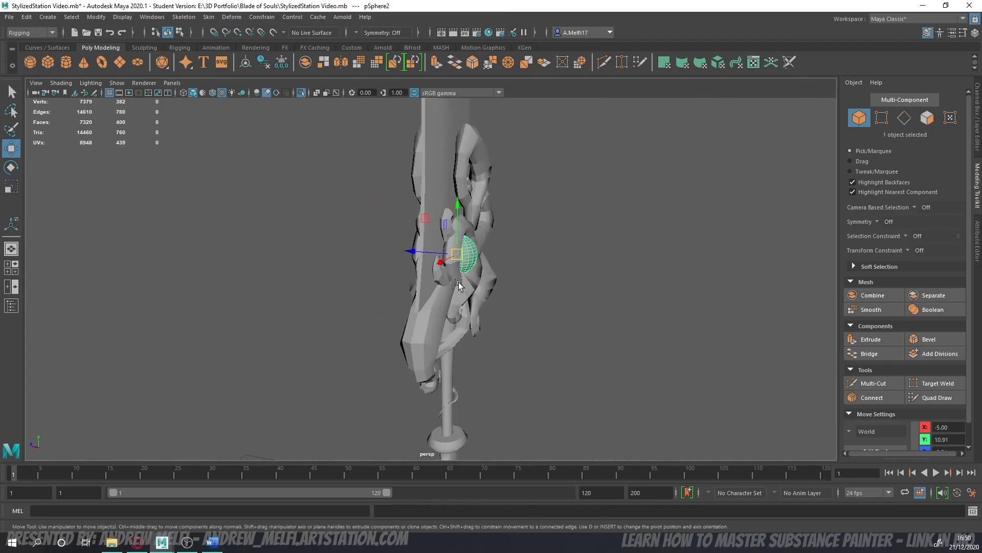
{"action": "left_click_drag", "start_coordinate": [458, 282], "coordinate": [533, 299], "text": "alt"}
{"action": "left_click_drag", "start_coordinate": [429, 255], "coordinate": [414, 247]}
{"action": "left_click_drag", "start_coordinate": [385, 318], "coordinate": [602, 313], "text": "alt"}
{"action": "left_click", "coordinate": [407, 255]}
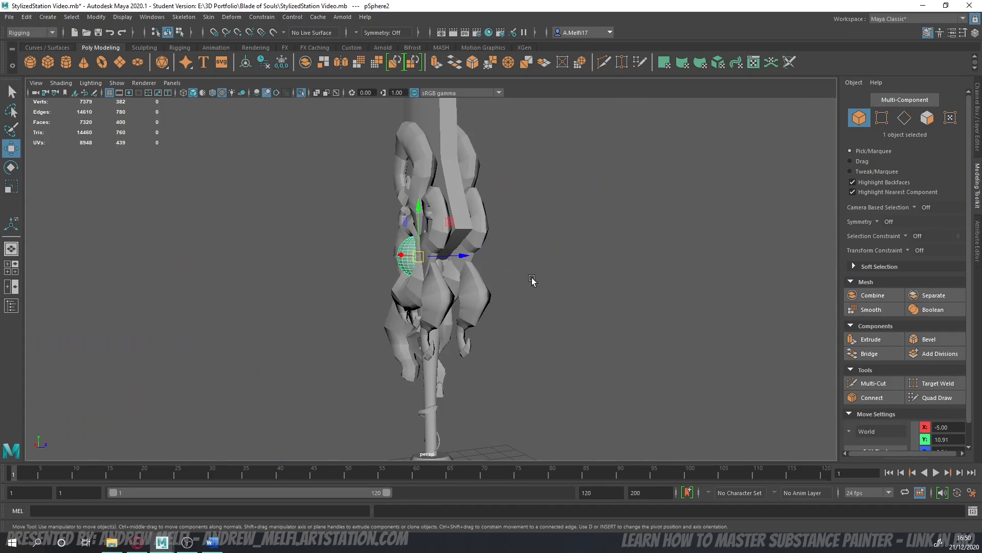
{"action": "left_click_drag", "start_coordinate": [552, 280], "coordinate": [457, 283], "text": "alt"}
{"action": "left_click", "coordinate": [570, 280]}
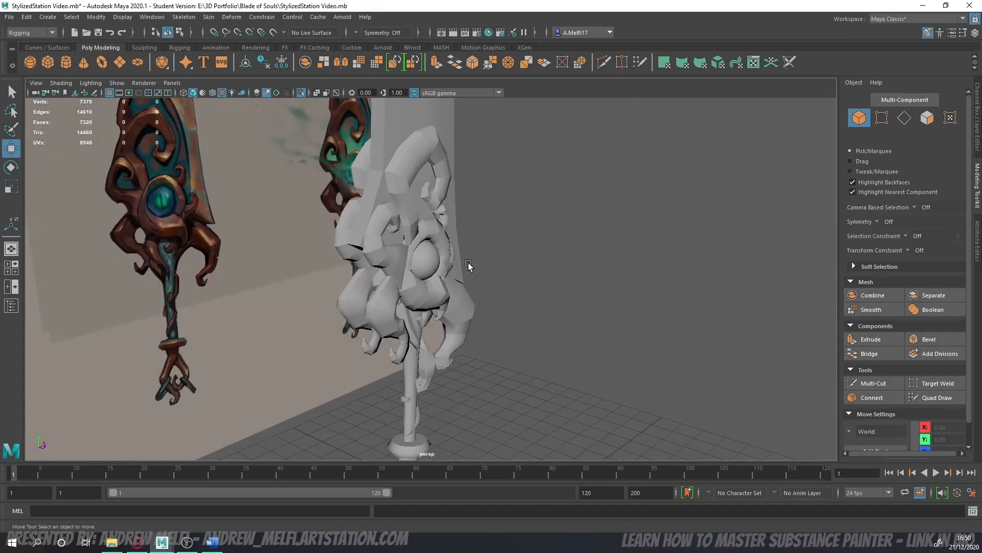
{"action": "left_click_drag", "start_coordinate": [559, 254], "coordinate": [406, 266], "text": "alt"}
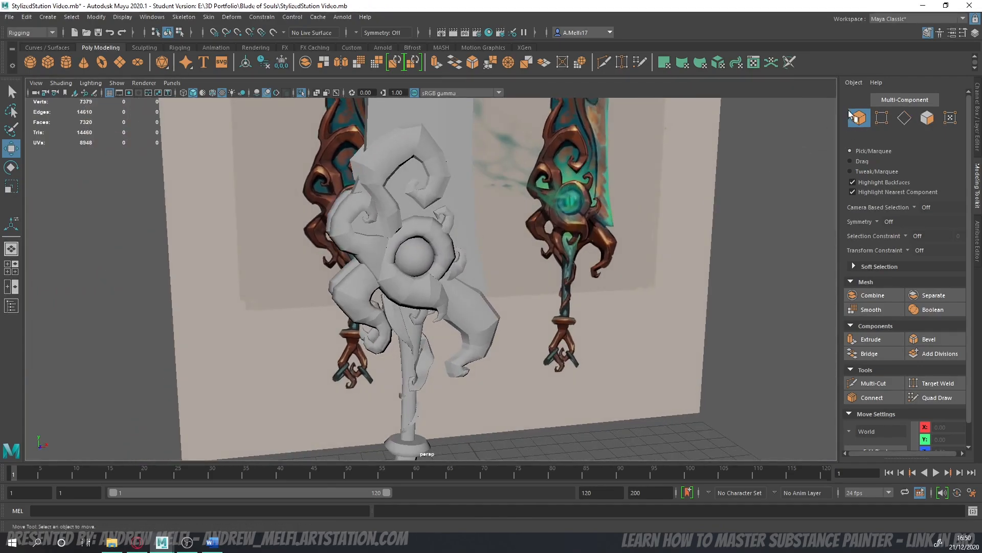
- Select all faces of the original gem sphere and check how deep it sits in the guard from several angles
{"action": "left_click", "coordinate": [929, 119]}
{"action": "left_click_drag", "start_coordinate": [492, 256], "coordinate": [619, 250], "text": "alt"}
{"action": "left_click_drag", "start_coordinate": [527, 222], "coordinate": [450, 260], "text": "alt"}
{"action": "double_click", "coordinate": [430, 265]}
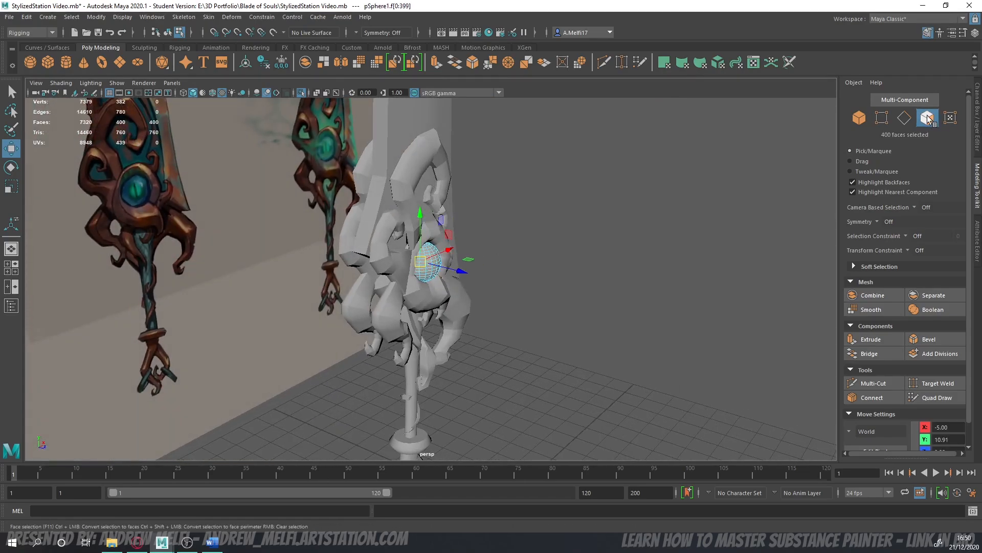
{"action": "left_click_drag", "start_coordinate": [609, 302], "coordinate": [557, 299], "text": "alt"}
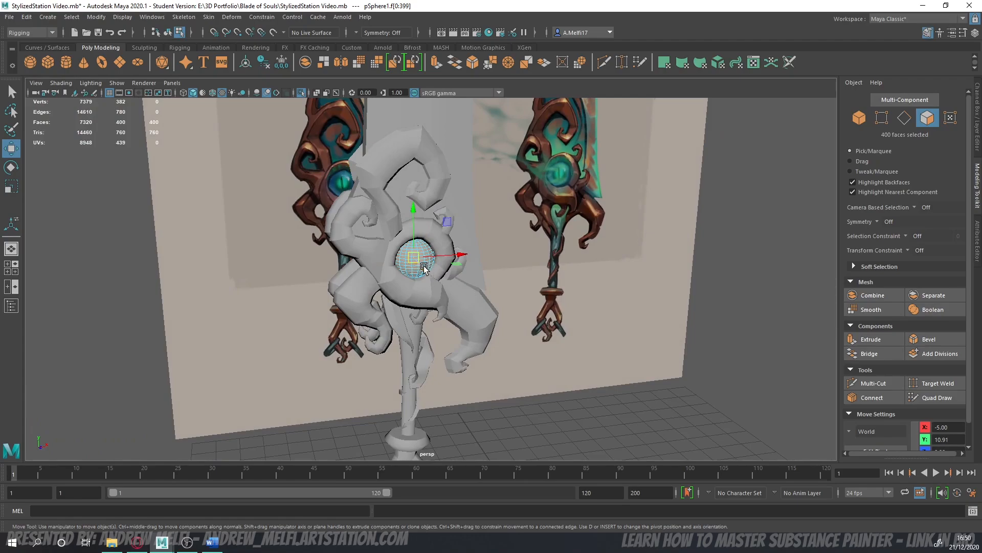
{"action": "left_click_drag", "start_coordinate": [429, 271], "coordinate": [542, 261], "text": "alt"}
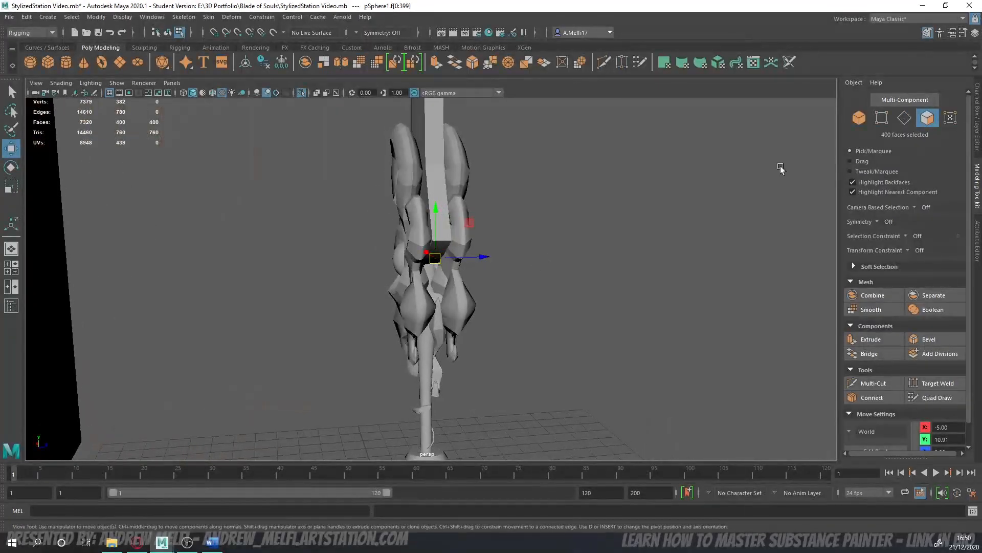
{"action": "left_click_drag", "start_coordinate": [619, 241], "coordinate": [498, 307], "text": "alt"}
- Return to whole objects and check the gem spheres and ornamental guard from both sides of the blade
{"action": "left_click", "coordinate": [410, 267]}
{"action": "left_click", "coordinate": [614, 294]}
{"action": "left_click", "coordinate": [441, 266]}
{"action": "left_click", "coordinate": [565, 261]}
{"action": "left_click_drag", "start_coordinate": [565, 261], "coordinate": [418, 323], "text": "alt"}
{"action": "left_click", "coordinate": [465, 285]}
{"action": "left_click", "coordinate": [546, 284]}
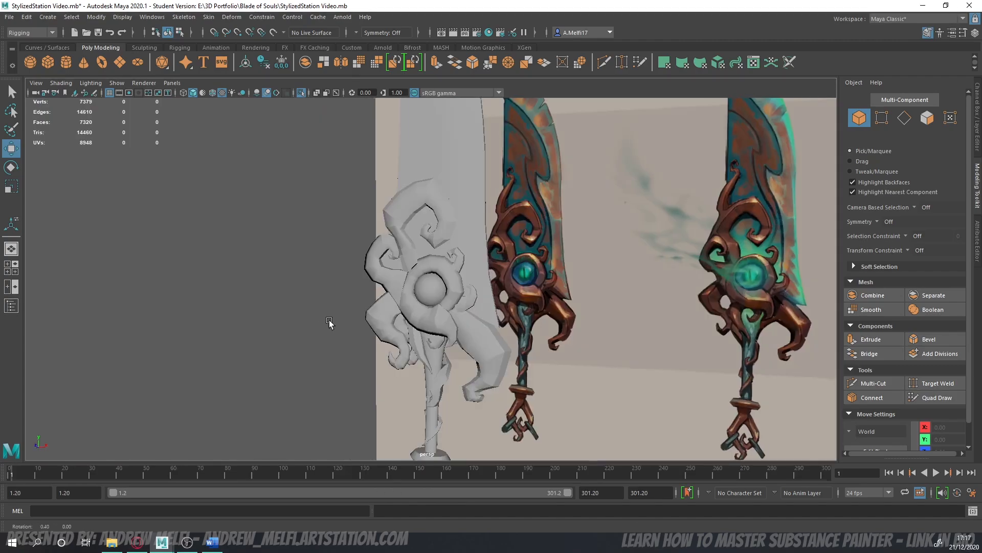
{"action": "left_click_drag", "start_coordinate": [324, 317], "coordinate": [211, 335], "text": "alt"}
{"action": "right_click_drag", "start_coordinate": [258, 343], "coordinate": [400, 328], "text": "alt"}
{"action": "left_click_drag", "start_coordinate": [399, 328], "coordinate": [481, 298], "text": "alt"}
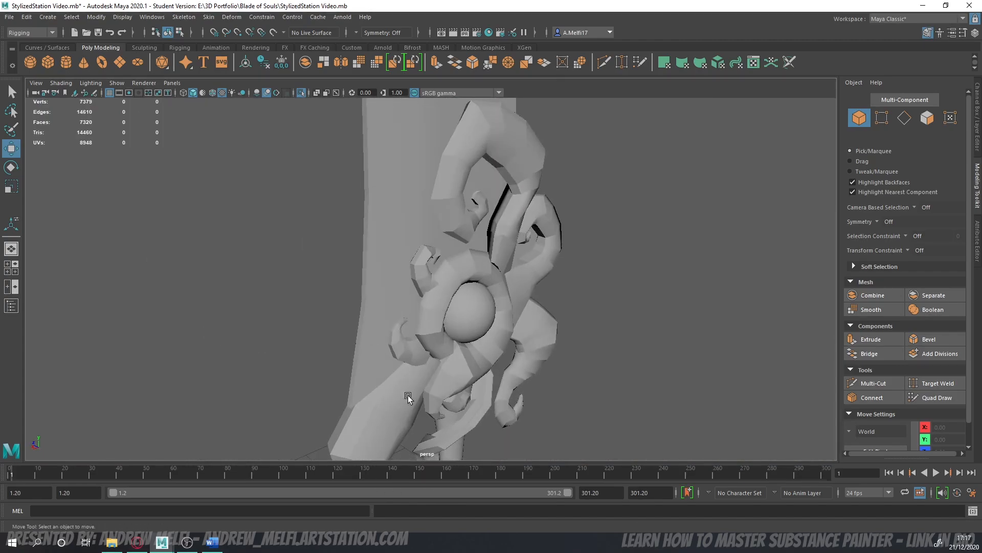
{"action": "left_click_drag", "start_coordinate": [408, 397], "coordinate": [440, 307], "text": "alt"}
- Select the original gem sphere and switch the working menu set to Animation
{"action": "left_click", "coordinate": [437, 306]}
{"action": "left_click", "coordinate": [53, 33]}
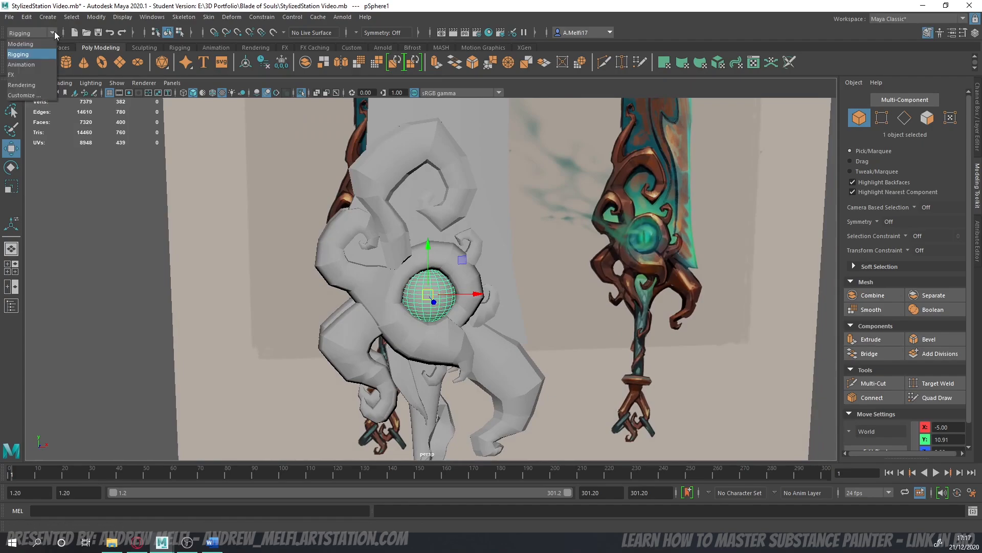
{"action": "left_click", "coordinate": [33, 66]}
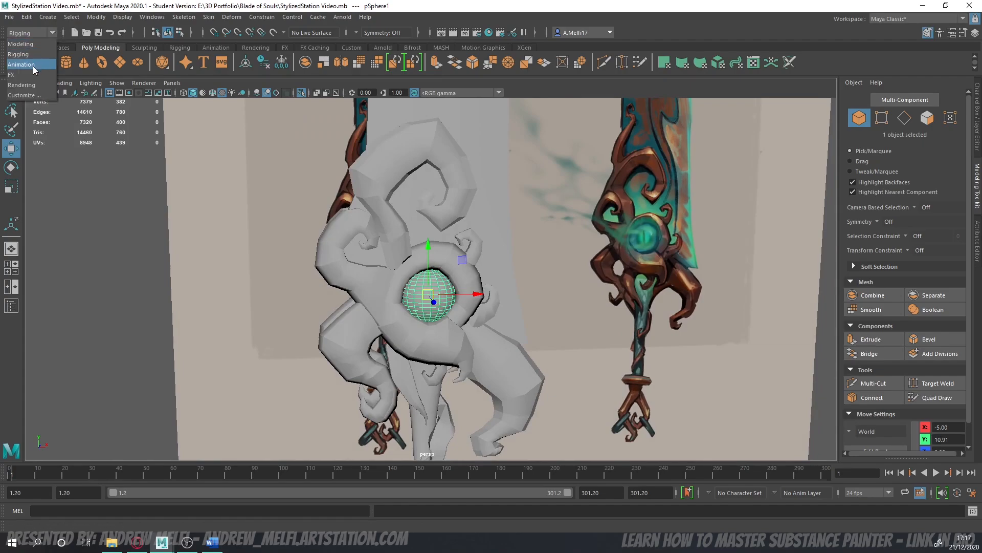
{"action": "left_click", "coordinate": [53, 31]}
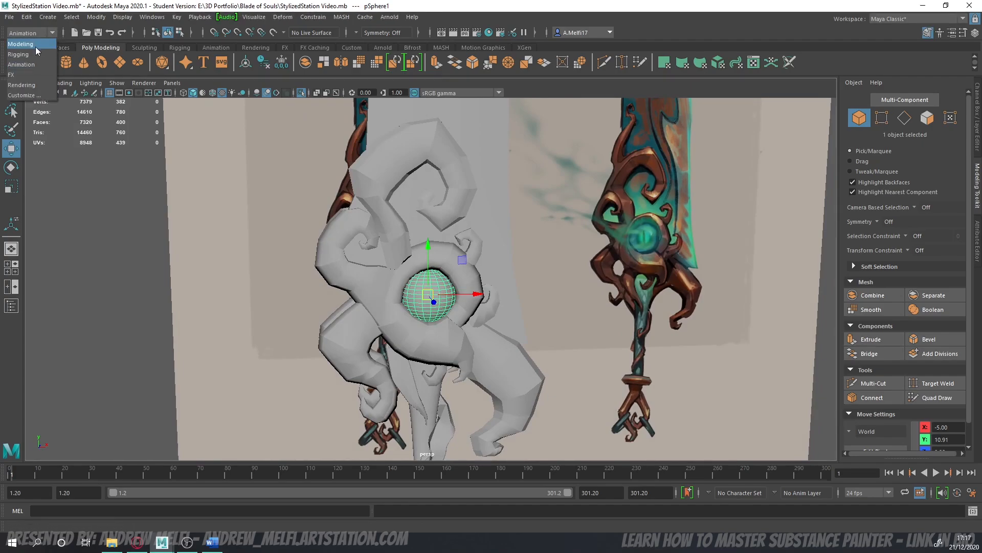
{"action": "left_click", "coordinate": [35, 47]}
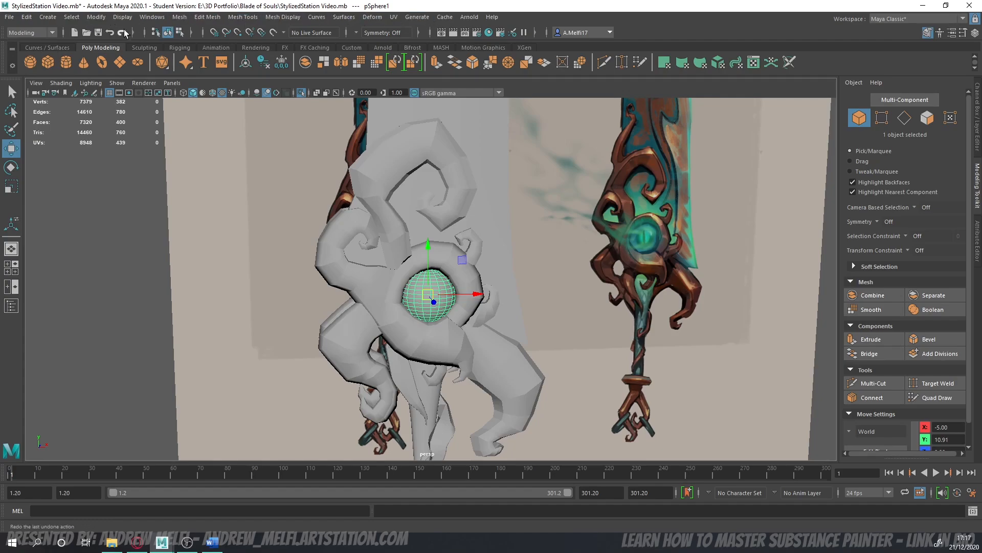
{"action": "left_click", "coordinate": [53, 32]}
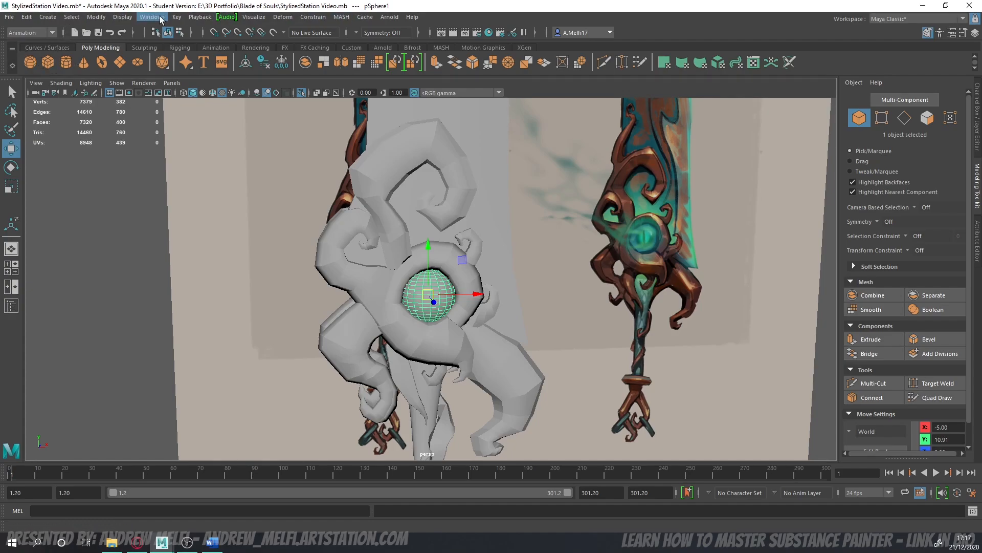
- Open the Graph Editor for the selected gem sphere and widen its visible frame range
{"action": "left_click", "coordinate": [160, 18]}
{"action": "mouse_move", "coordinate": [252, 76]}
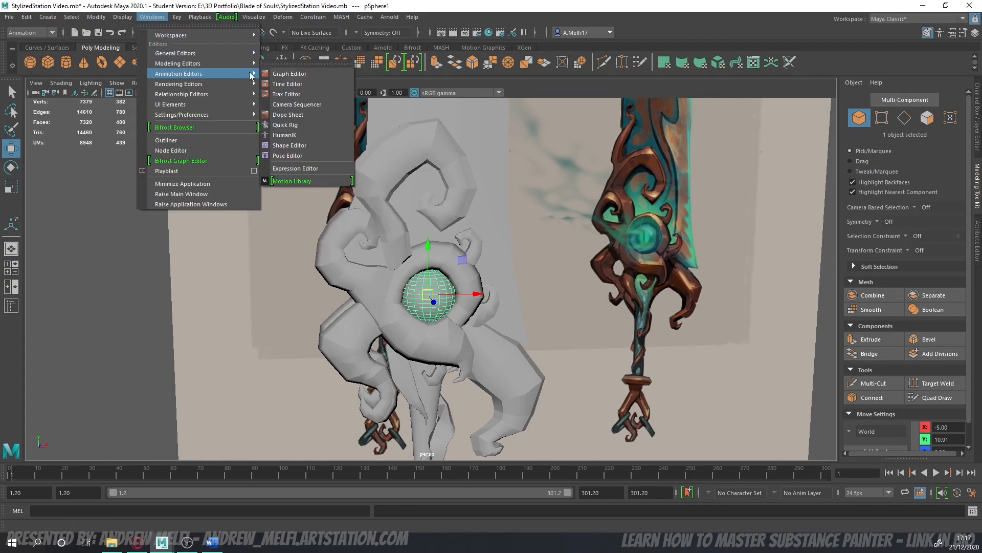
{"action": "left_click", "coordinate": [153, 19]}
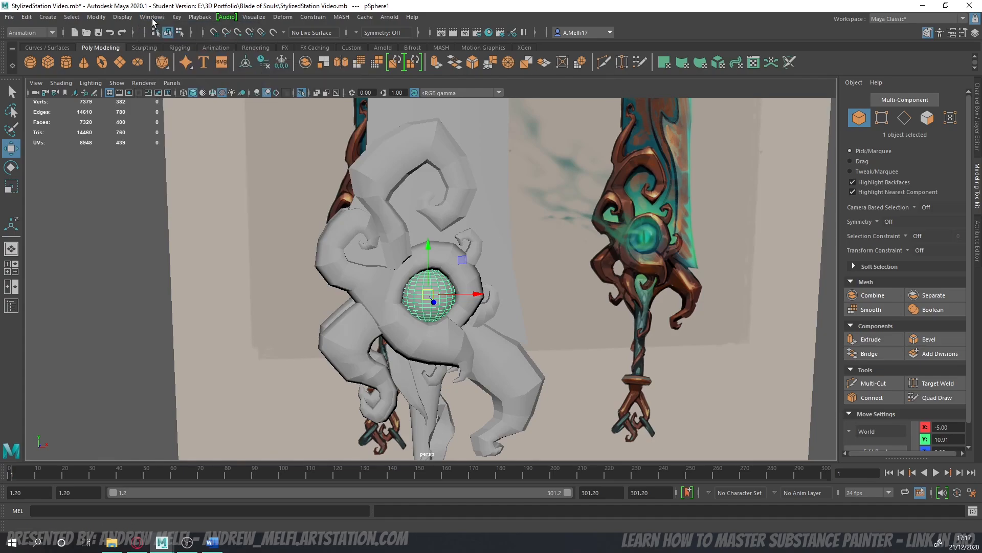
{"action": "left_click", "coordinate": [152, 19]}
{"action": "mouse_move", "coordinate": [176, 74]}
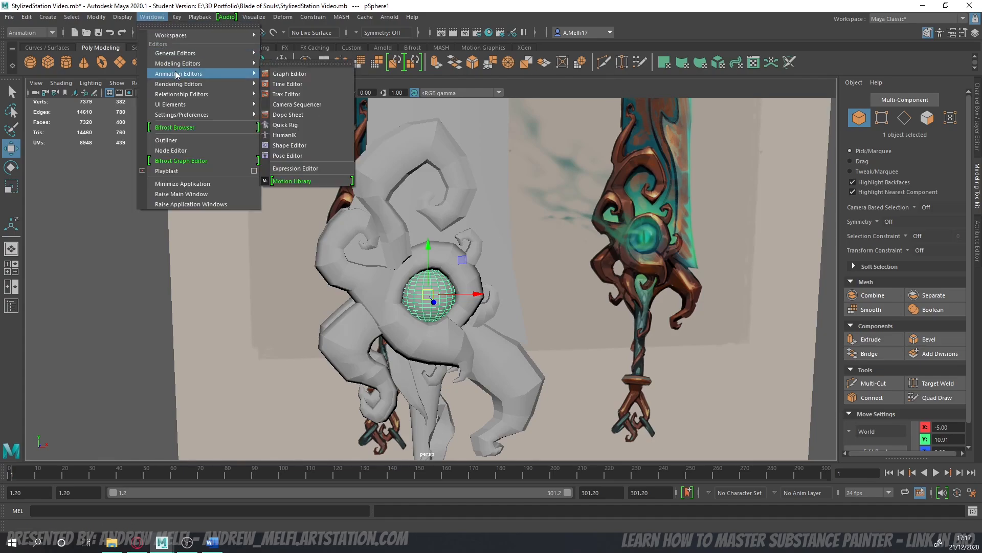
{"action": "left_click", "coordinate": [289, 73]}
{"action": "right_click", "coordinate": [659, 79]}
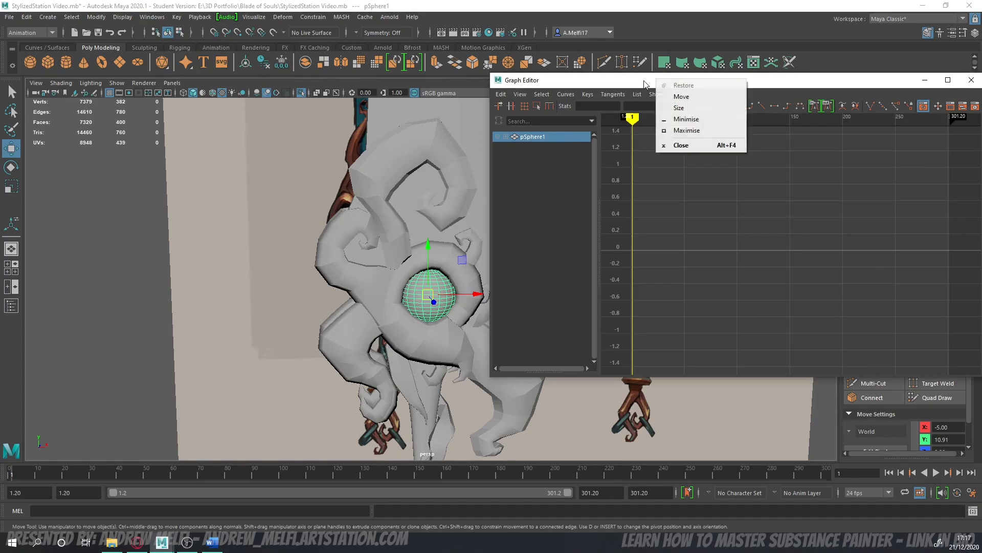
{"action": "left_click", "coordinate": [705, 165]}
{"action": "scroll", "coordinate": [705, 166], "scroll_direction": "down", "scroll_amount": 2}
{"action": "scroll", "coordinate": [705, 165], "scroll_direction": "up", "scroll_amount": 1}
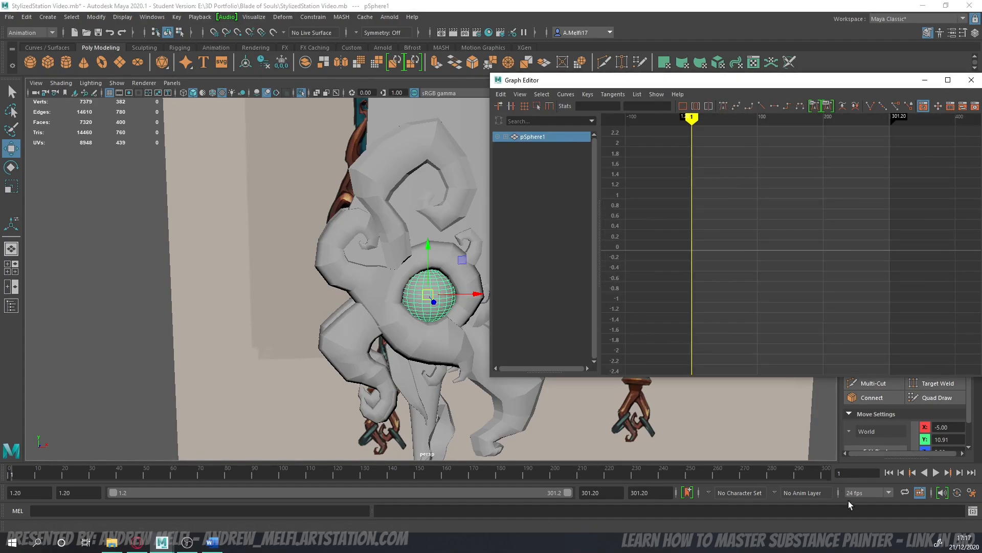
- Review the available frame rates, play the timeline briefly and return to the start of the playback range
{"action": "left_click", "coordinate": [887, 493]}
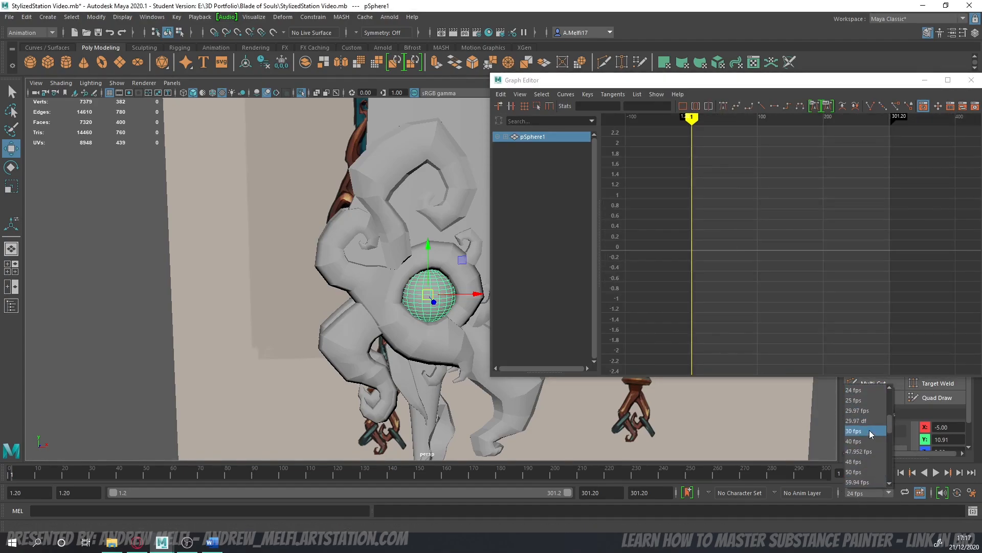
{"action": "left_click", "coordinate": [889, 493]}
{"action": "left_click", "coordinate": [888, 492]}
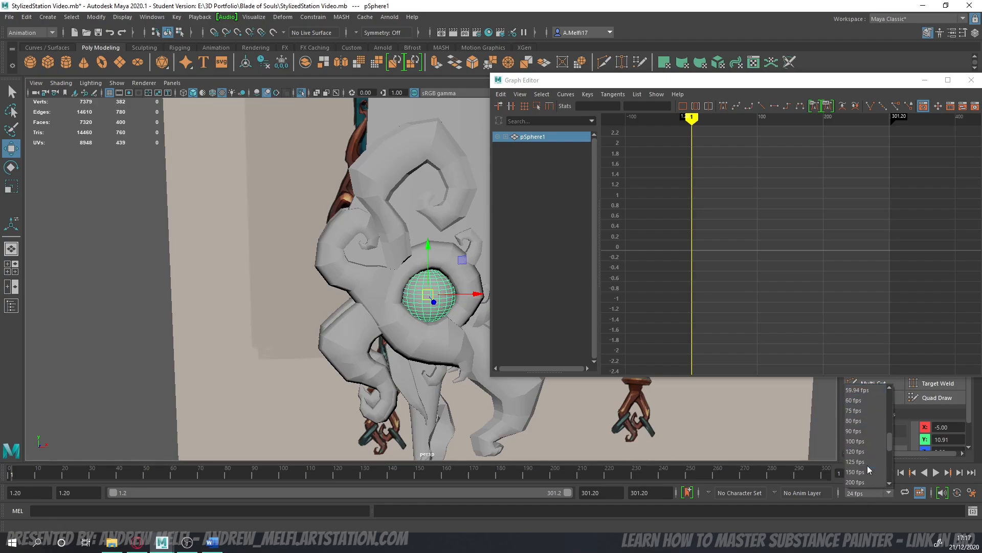
{"action": "left_click", "coordinate": [888, 493]}
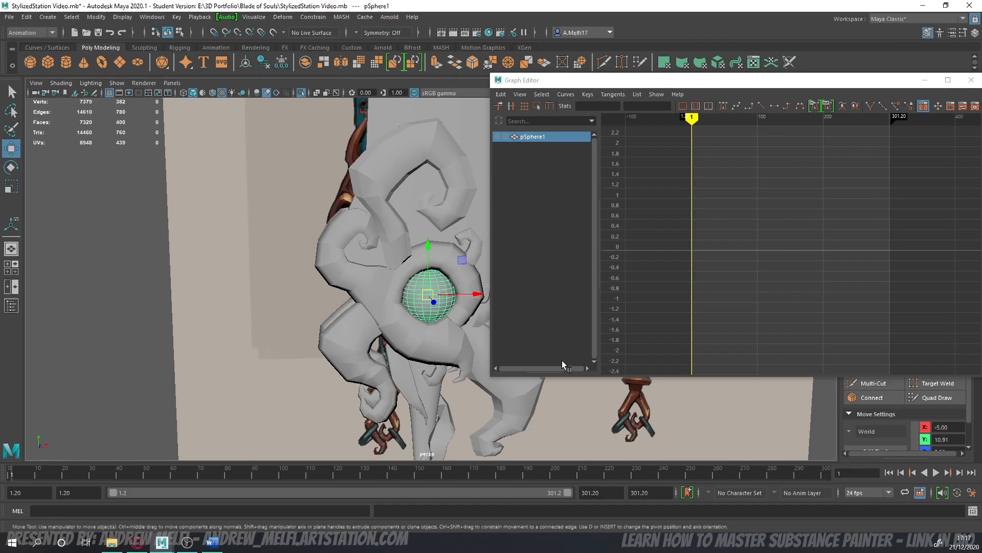
{"action": "left_click", "coordinate": [936, 472]}
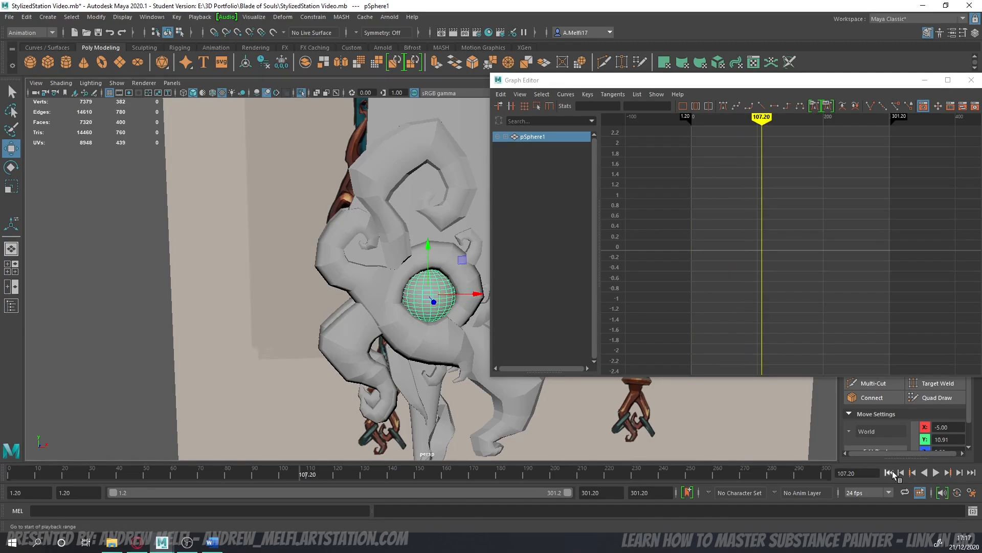
{"action": "left_click", "coordinate": [891, 472]}
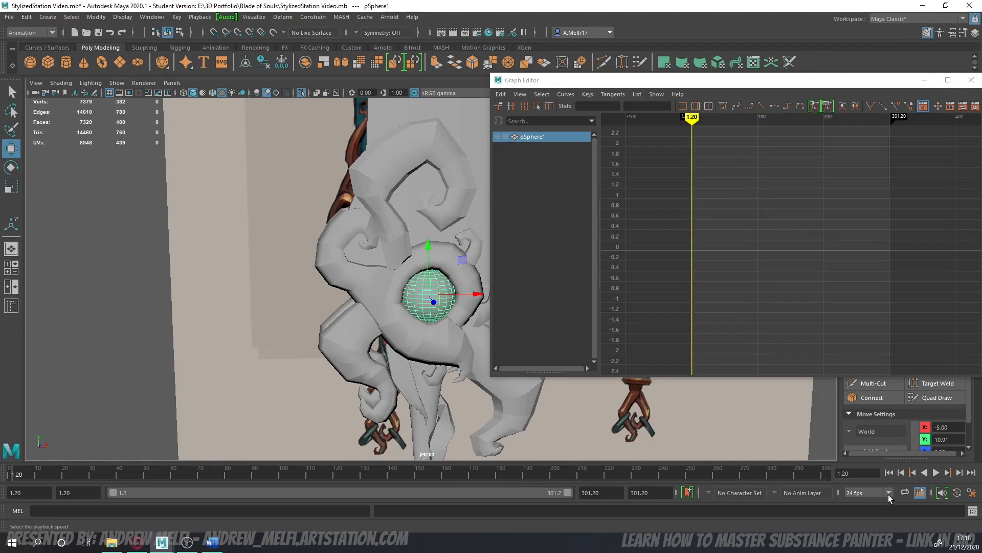
- Try a scene frame rate of 60 fps and return it to 24 fps
{"action": "left_click", "coordinate": [888, 493]}
{"action": "scroll", "coordinate": [877, 478], "scroll_direction": "down", "scroll_amount": 2}
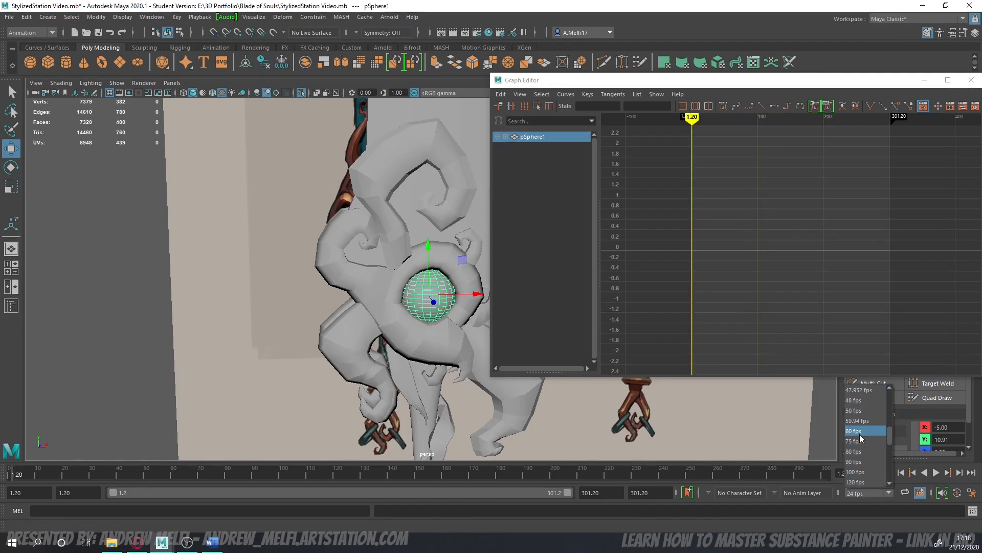
{"action": "left_click", "coordinate": [859, 431]}
{"action": "left_click_drag", "start_coordinate": [554, 375], "coordinate": [383, 333], "text": "alt"}
{"action": "scroll", "coordinate": [386, 327], "scroll_direction": "up", "scroll_amount": 5}
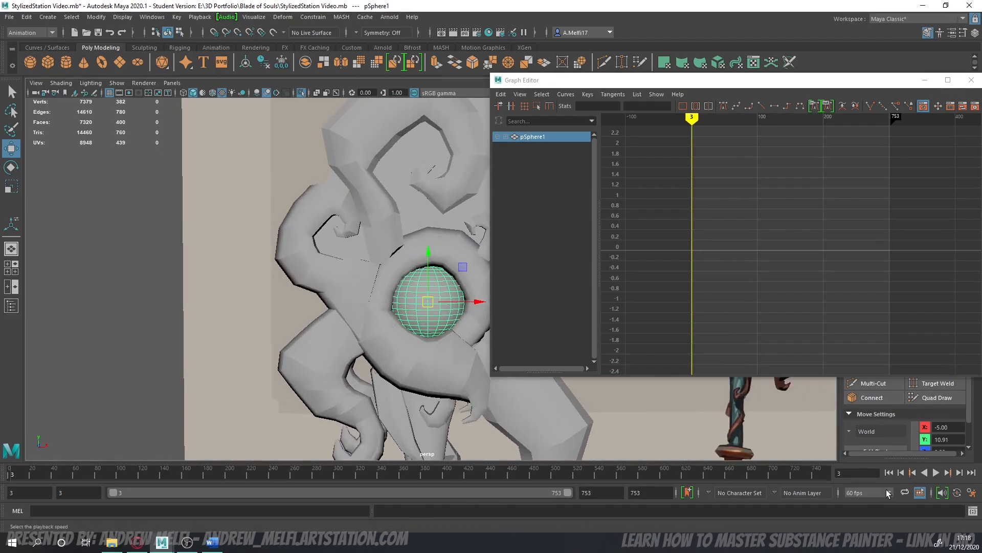
{"action": "left_click", "coordinate": [887, 493]}
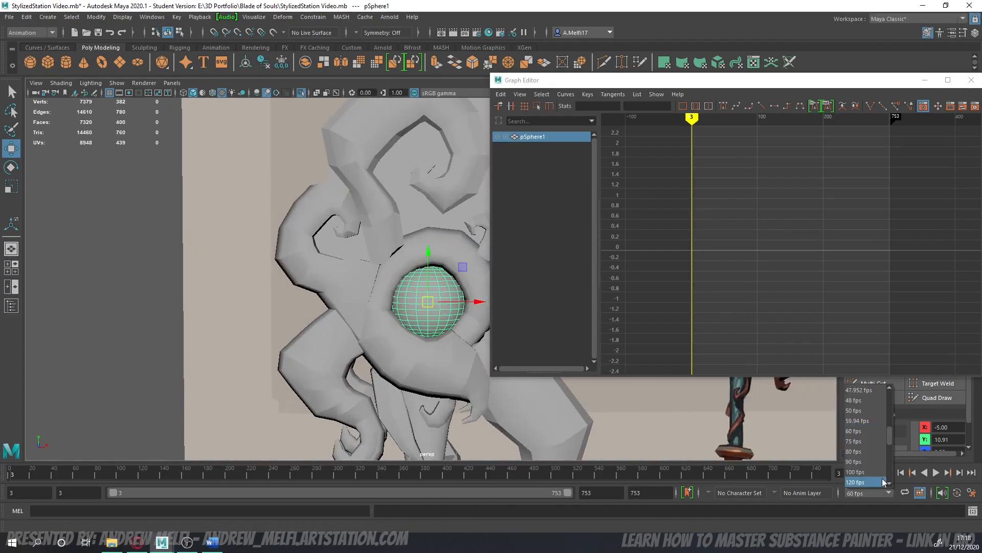
{"action": "left_click", "coordinate": [859, 421]}
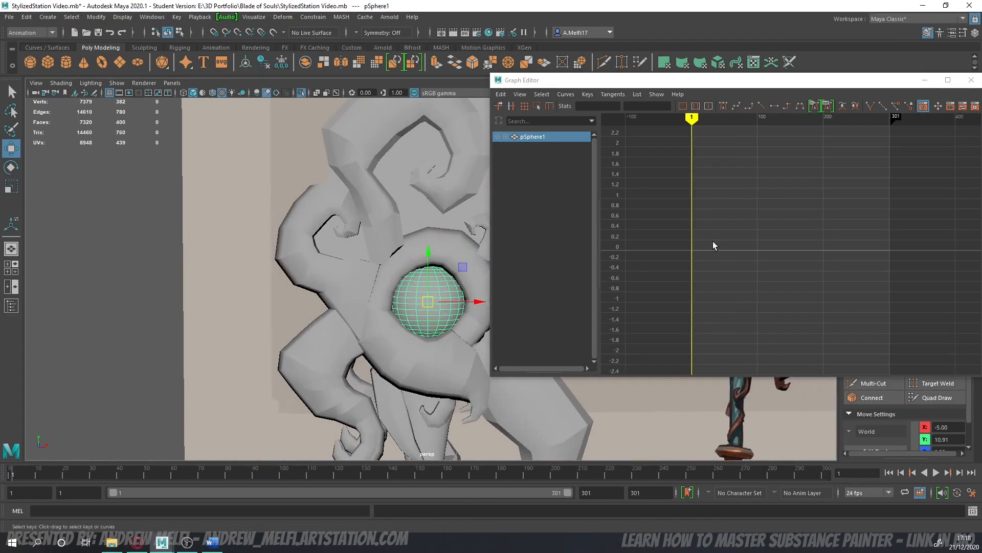
- Set the frame rate to 60 fps, move the current time to frame 243 and extend the playback end to frame 800
{"action": "left_click", "coordinate": [892, 495]}
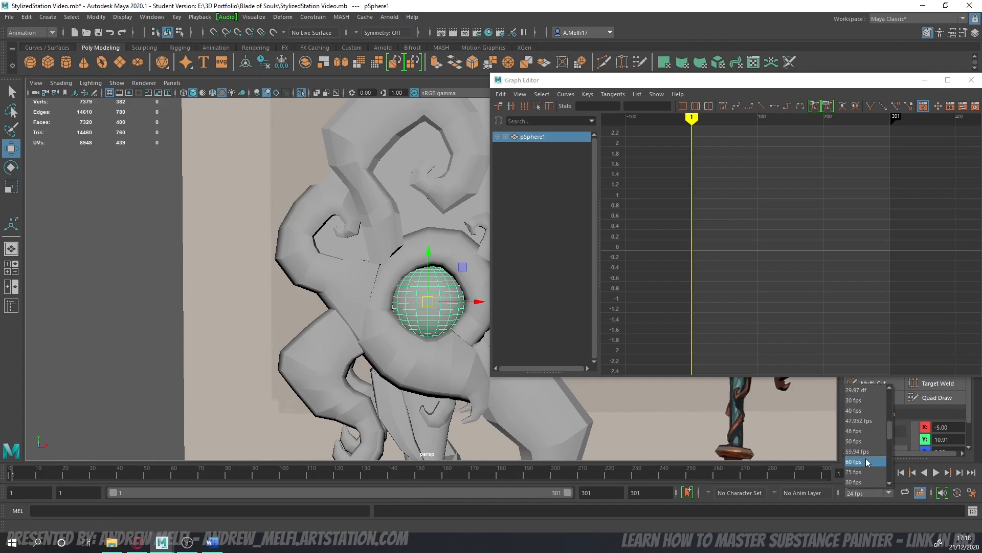
{"action": "left_click", "coordinate": [868, 462]}
{"action": "left_click_drag", "start_coordinate": [691, 118], "coordinate": [756, 118]}
{"action": "left_click_drag", "start_coordinate": [892, 119], "coordinate": [905, 123]}
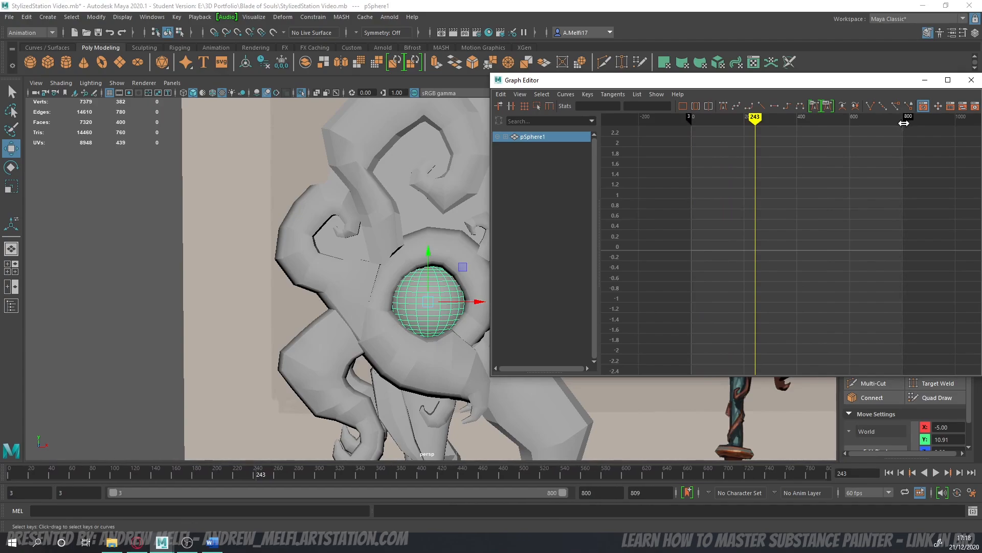
- Set the frame rate to 24 fps and move the current time to frame 1
{"action": "left_click", "coordinate": [889, 493]}
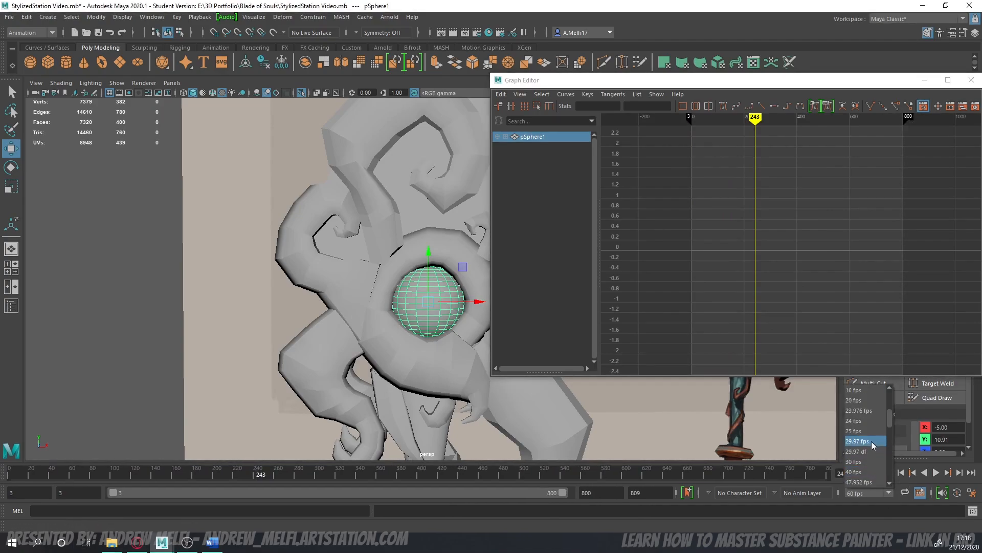
{"action": "left_click", "coordinate": [864, 420]}
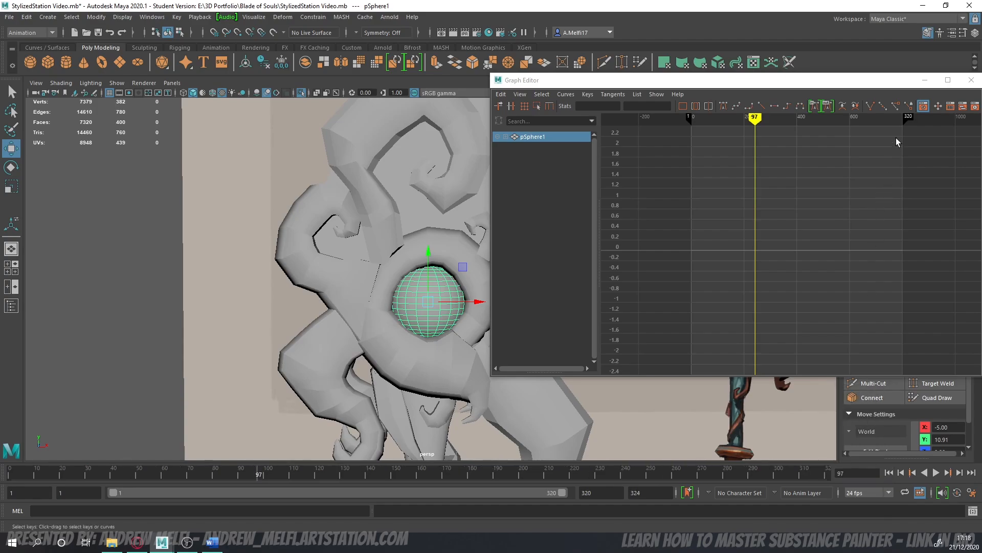
{"action": "left_click_drag", "start_coordinate": [753, 117], "coordinate": [691, 124]}
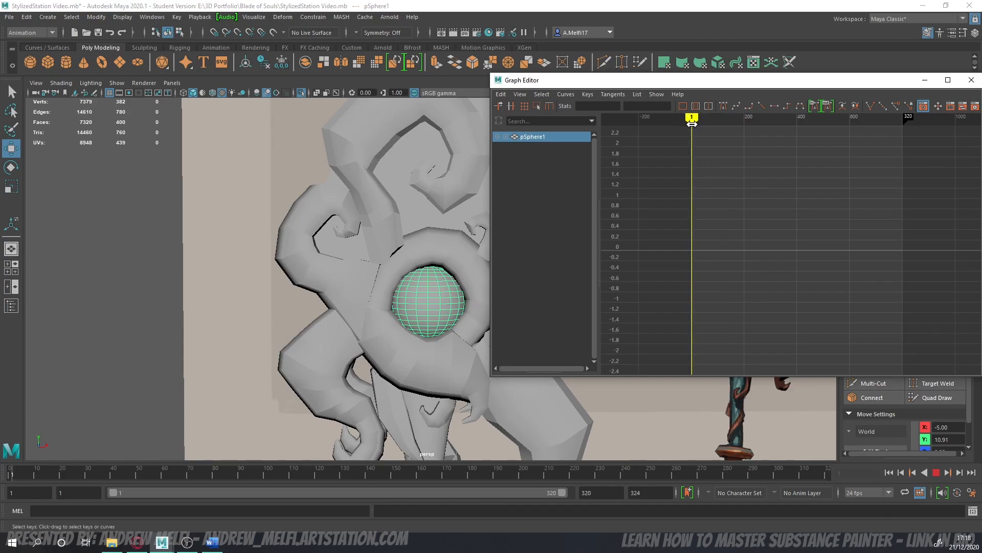
{"action": "left_click", "coordinate": [889, 492]}
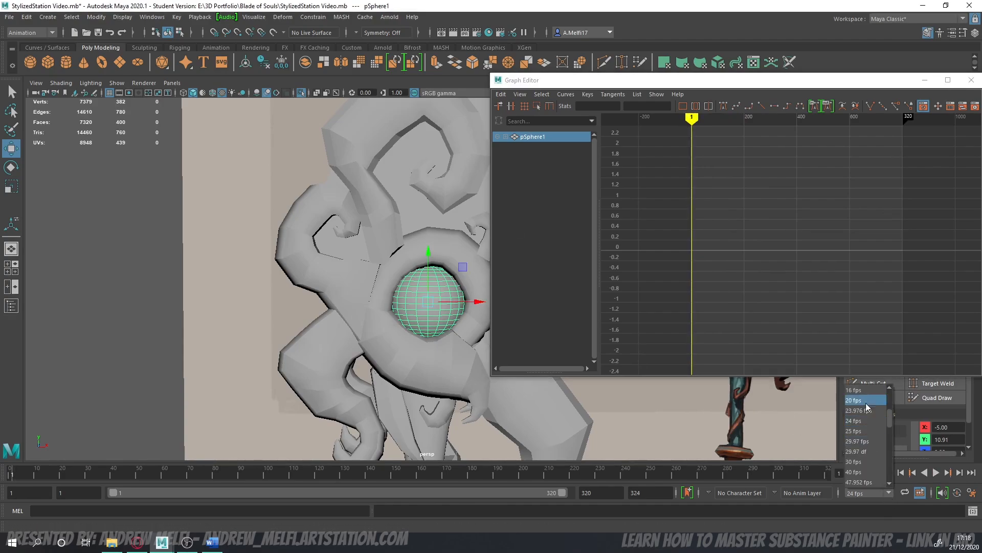
{"action": "left_click", "coordinate": [892, 492]}
{"action": "middle_click_drag", "start_coordinate": [378, 311], "coordinate": [328, 283], "text": "alt"}
{"action": "right_click_drag", "start_coordinate": [369, 273], "coordinate": [367, 299], "text": "ctrl"}
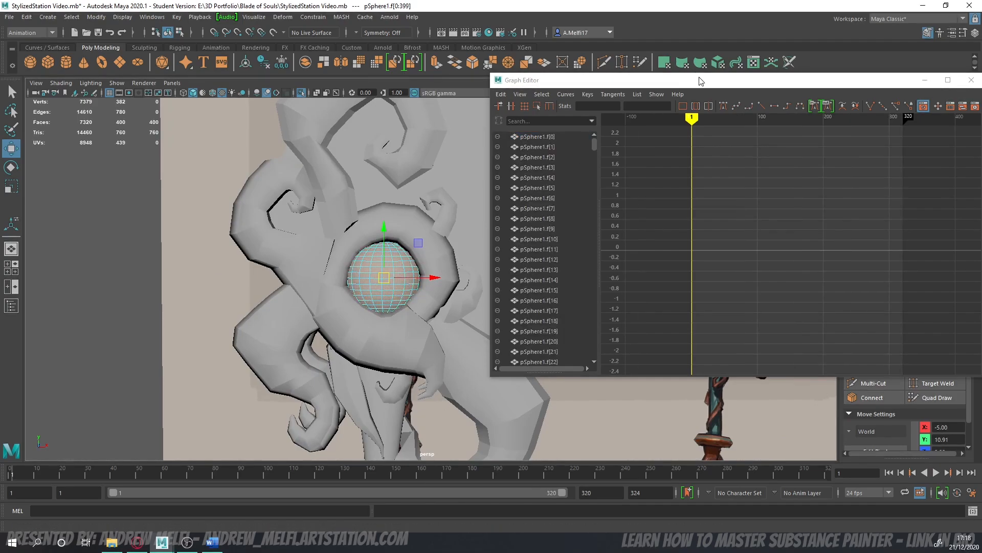
{"action": "left_click_drag", "start_coordinate": [913, 85], "coordinate": [728, 114]}
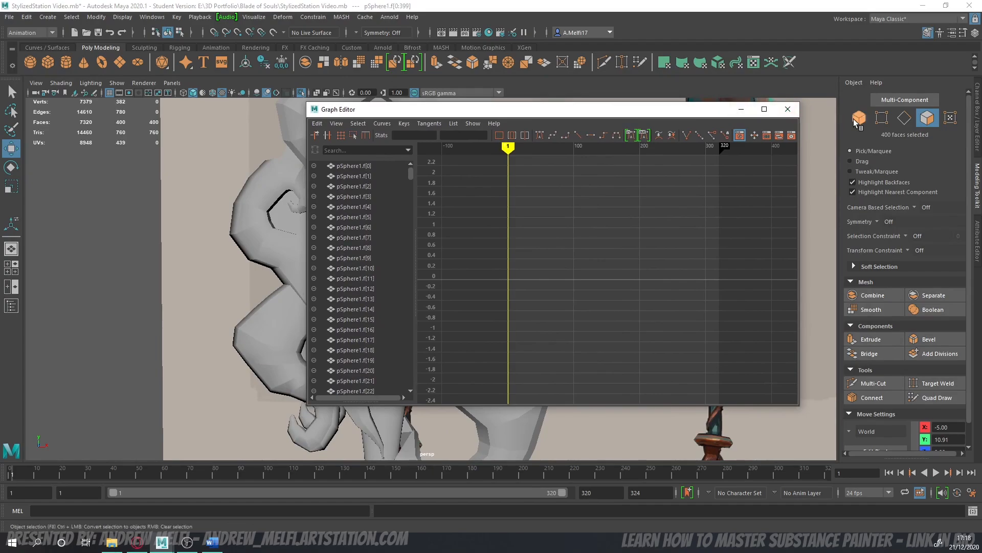
{"action": "left_click", "coordinate": [854, 118]}
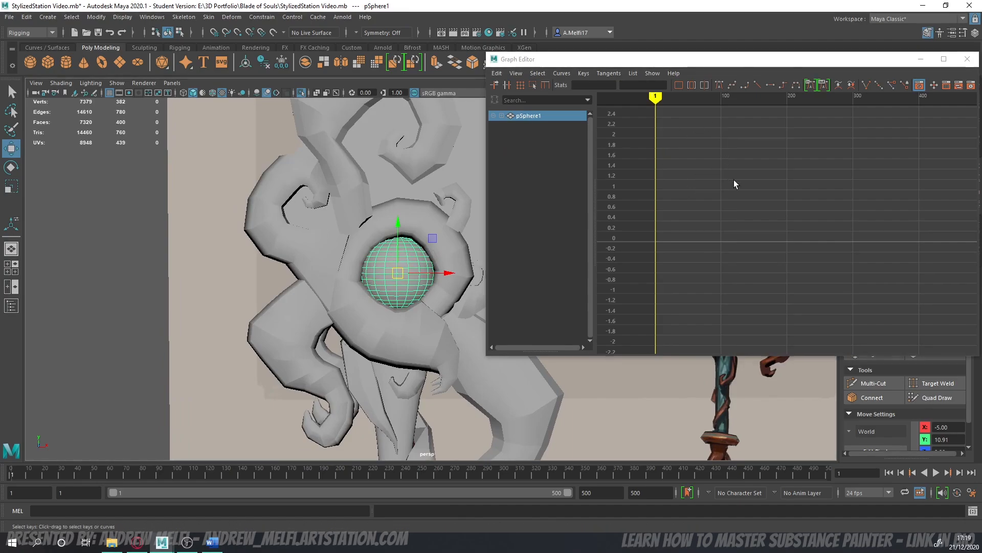
- Switch to the Animation menu set and set a key on the eye sphere at frame 1
{"action": "middle_click_drag", "start_coordinate": [733, 184], "coordinate": [717, 183], "text": "alt"}
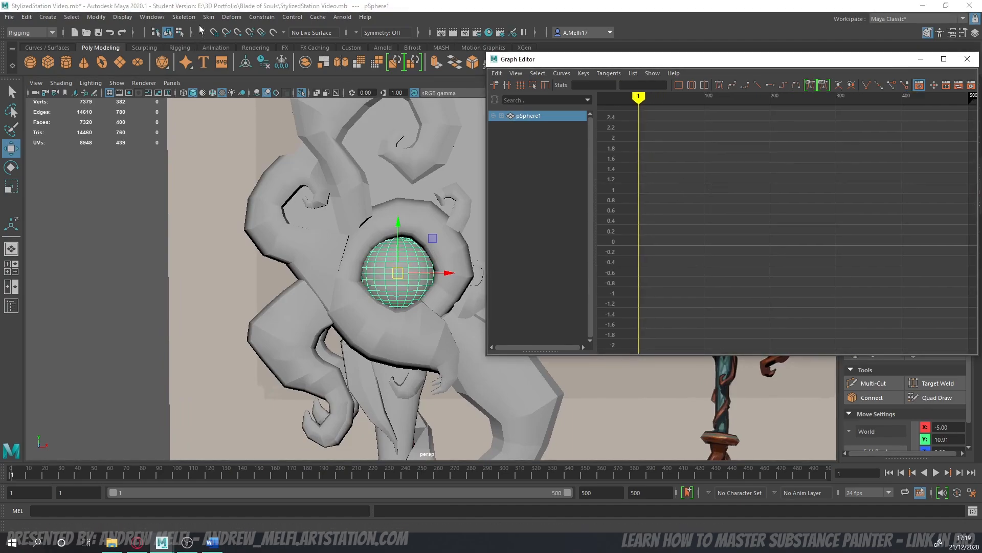
{"action": "left_click", "coordinate": [51, 33]}
{"action": "left_click", "coordinate": [51, 34]}
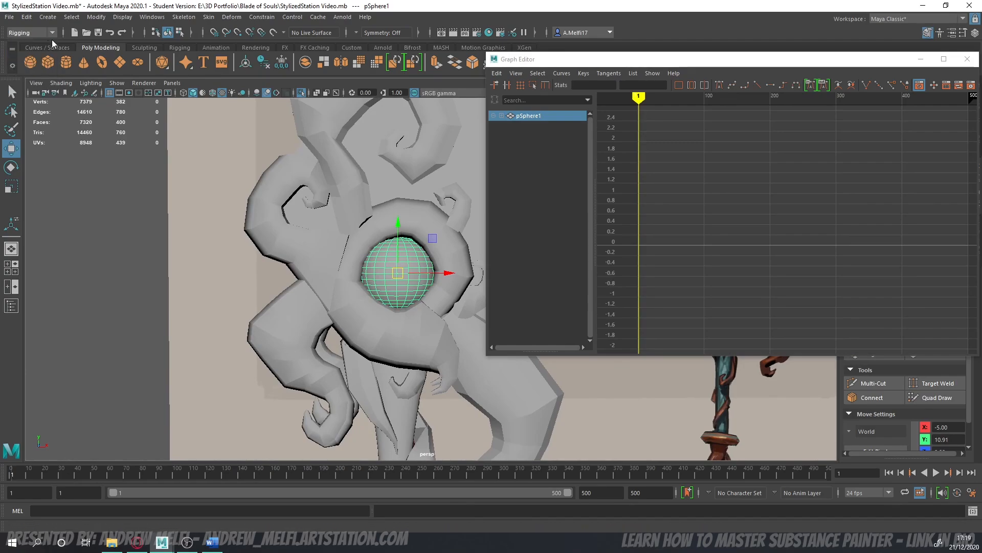
{"action": "left_click", "coordinate": [52, 32]}
{"action": "left_click", "coordinate": [40, 63]}
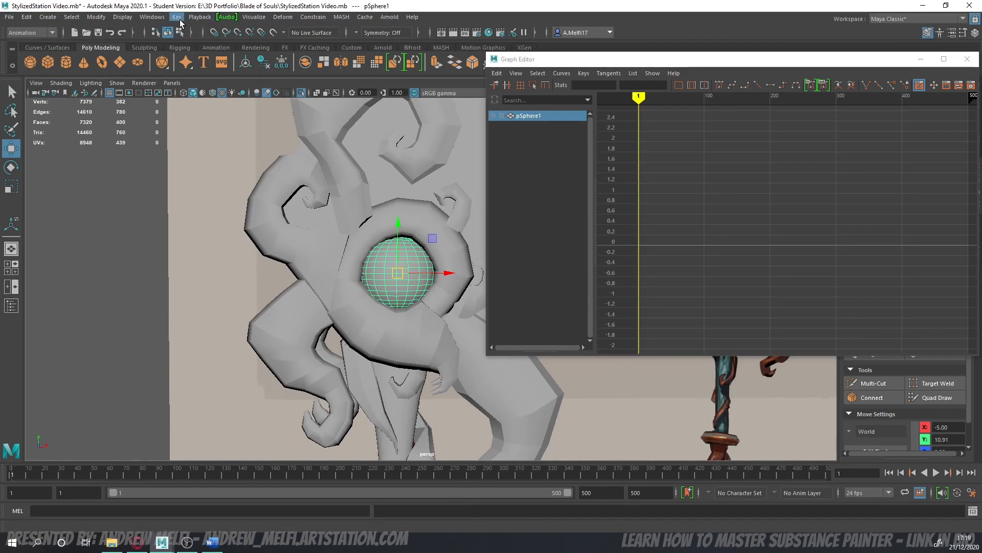
{"action": "left_click", "coordinate": [177, 17]}
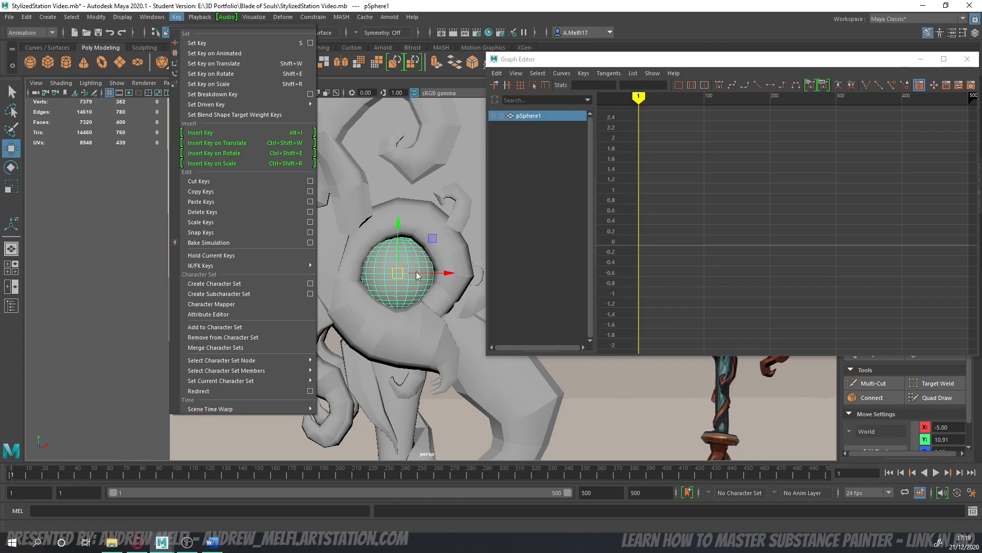
{"action": "left_click", "coordinate": [197, 43]}
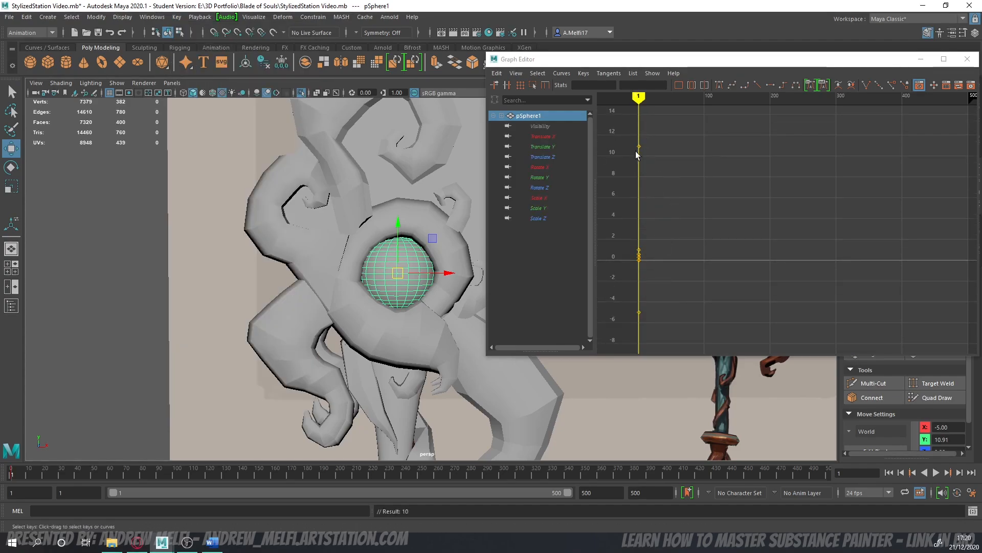
{"action": "left_click_drag", "start_coordinate": [652, 121], "coordinate": [649, 122]}
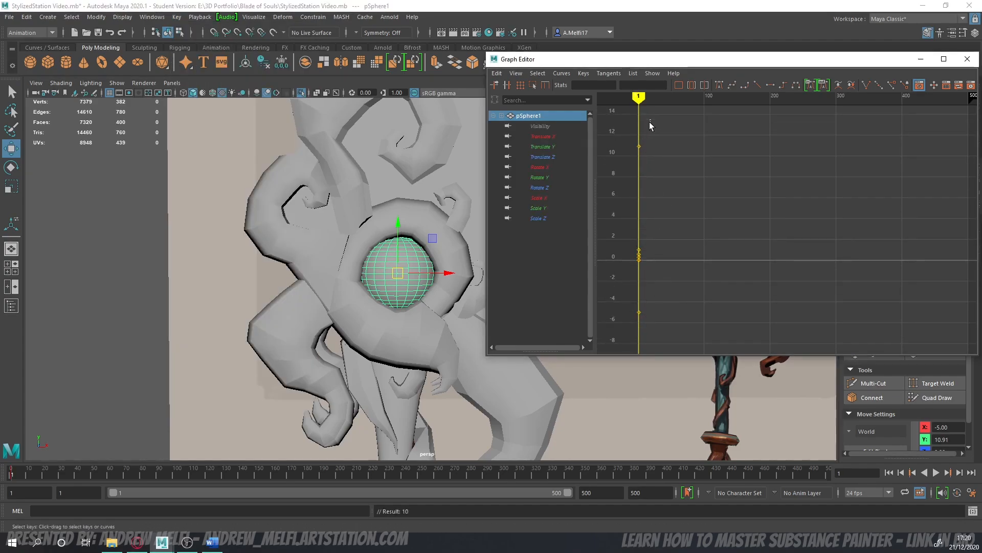
{"action": "left_click_drag", "start_coordinate": [624, 326], "coordinate": [624, 327]}
- Move the current time to frame 50 and, in the front view, rotate the eye sphere to about -16° in X and -26° in Y
{"action": "left_click_drag", "start_coordinate": [642, 99], "coordinate": [671, 102]}
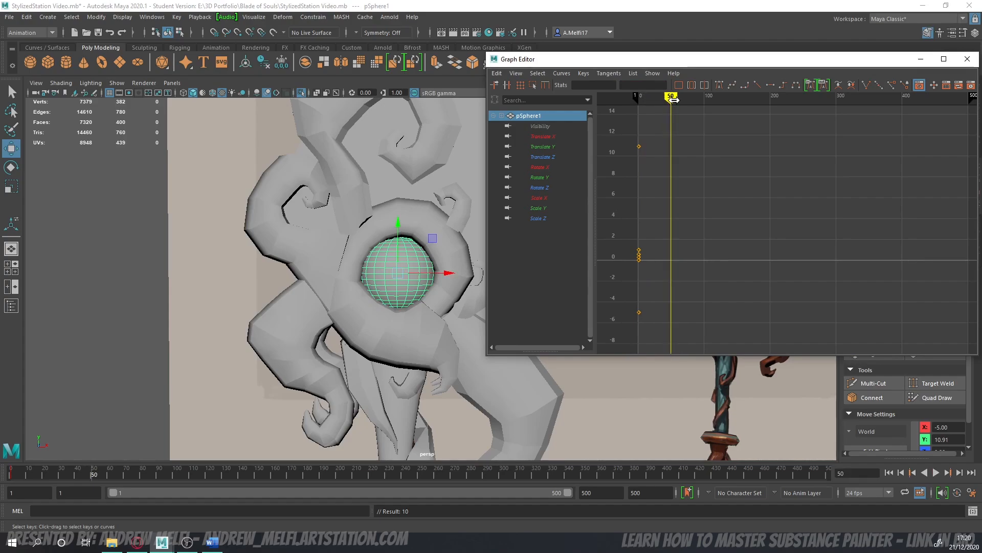
{"action": "left_click", "coordinate": [403, 283]}
{"action": "key", "text": "space"}
{"action": "key", "text": "space"}
{"action": "scroll", "coordinate": [353, 342], "scroll_direction": "up", "scroll_amount": 4}
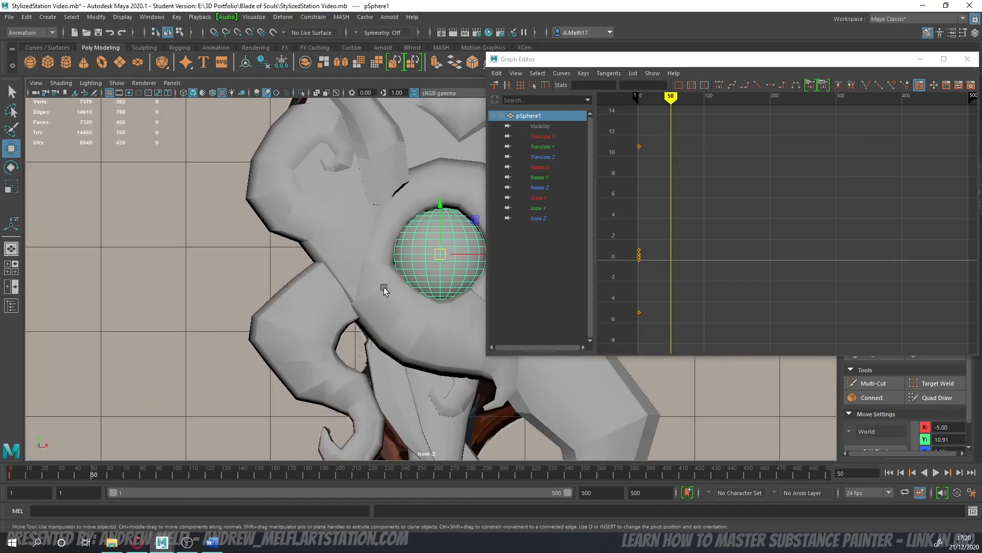
{"action": "middle_click_drag", "start_coordinate": [384, 287], "coordinate": [348, 248], "text": "alt"}
{"action": "scroll", "coordinate": [327, 262], "scroll_direction": "up", "scroll_amount": 2}
{"action": "key", "text": "e"}
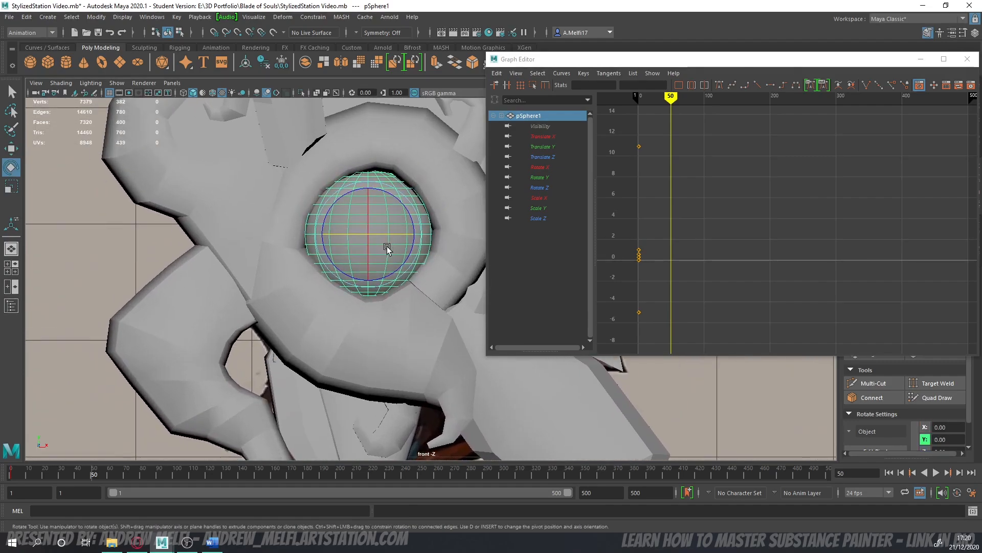
{"action": "mouse_move", "coordinate": [387, 245]}
{"action": "left_mouse_down"}
{"action": "mouse_move", "coordinate": [381, 267]}
{"action": "mouse_move", "coordinate": [369, 257]}
{"action": "mouse_move", "coordinate": [389, 203]}
{"action": "mouse_move", "coordinate": [382, 250]}
{"action": "left_mouse_up"}
{"action": "key", "text": "ctrl+z"}
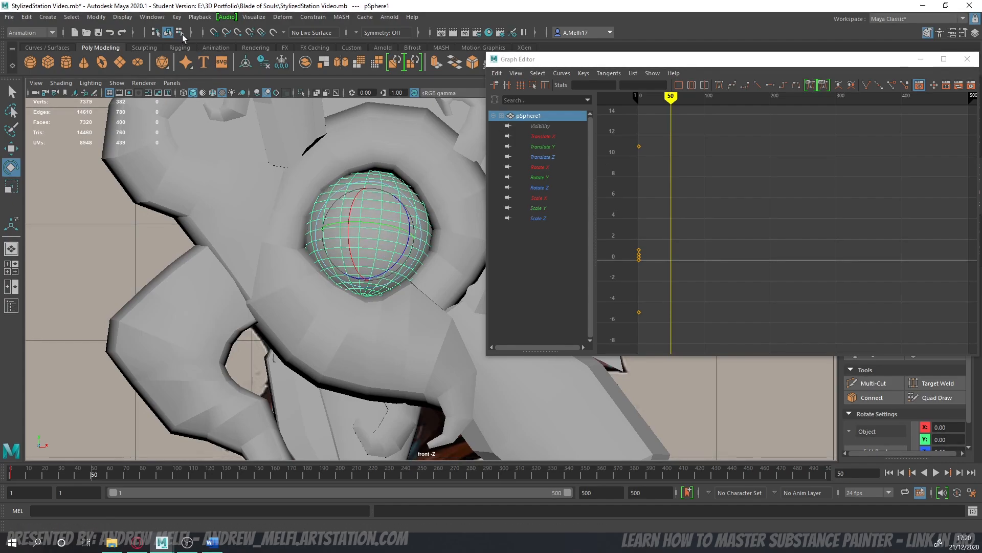
- Set a key for the rotated eye sphere at frame 50 and a holding key at frame 100
{"action": "left_click", "coordinate": [177, 16]}
{"action": "left_click", "coordinate": [194, 44]}
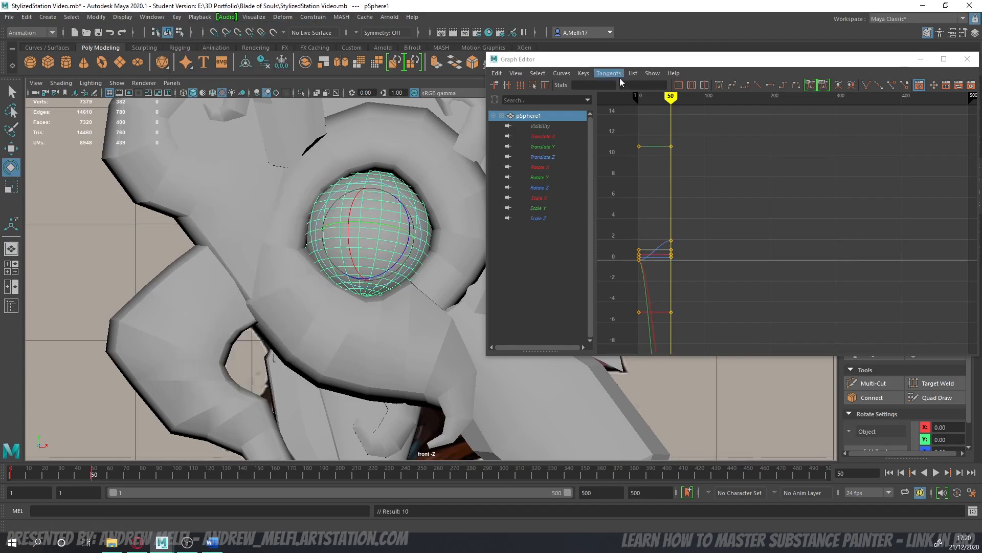
{"action": "left_click_drag", "start_coordinate": [671, 98], "coordinate": [705, 100]}
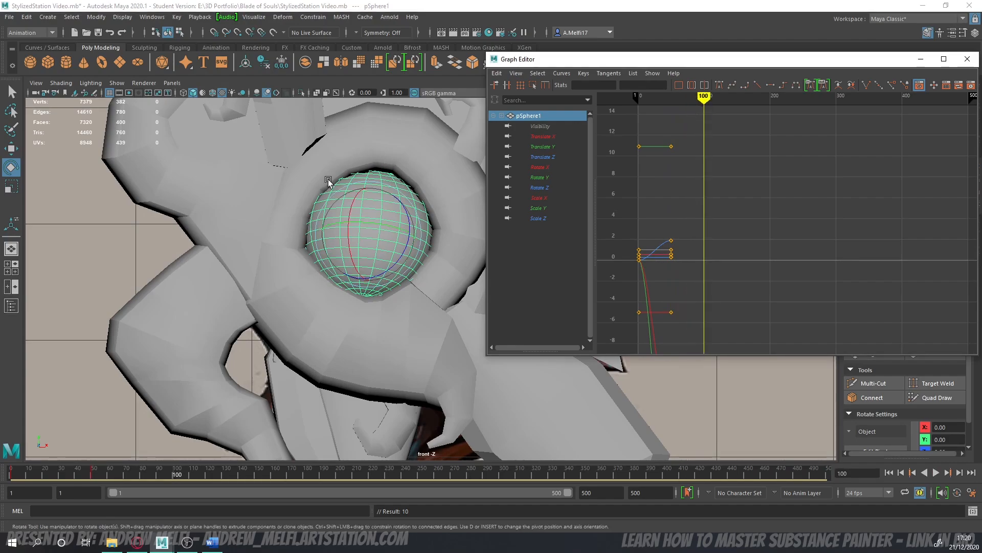
{"action": "left_click", "coordinate": [177, 17]}
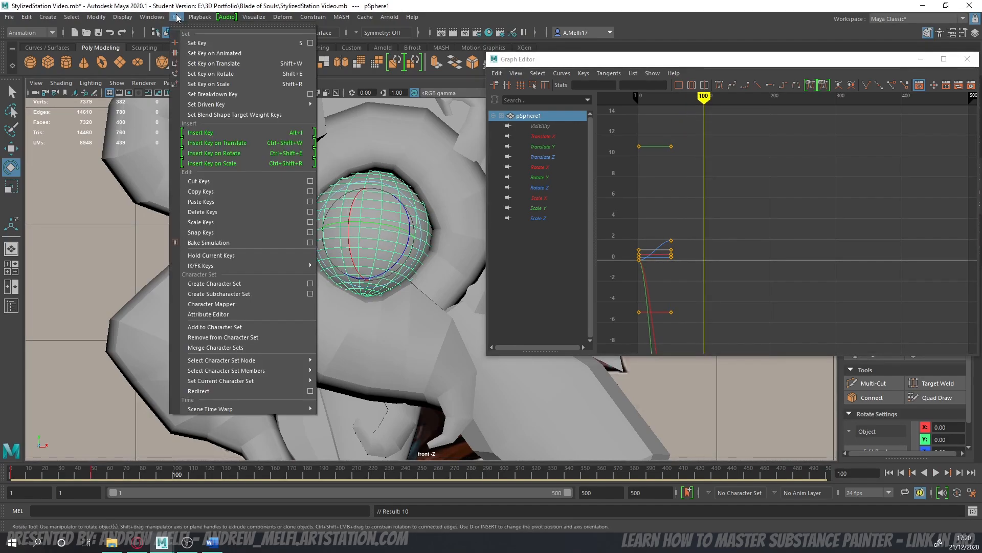
{"action": "left_click", "coordinate": [193, 44]}
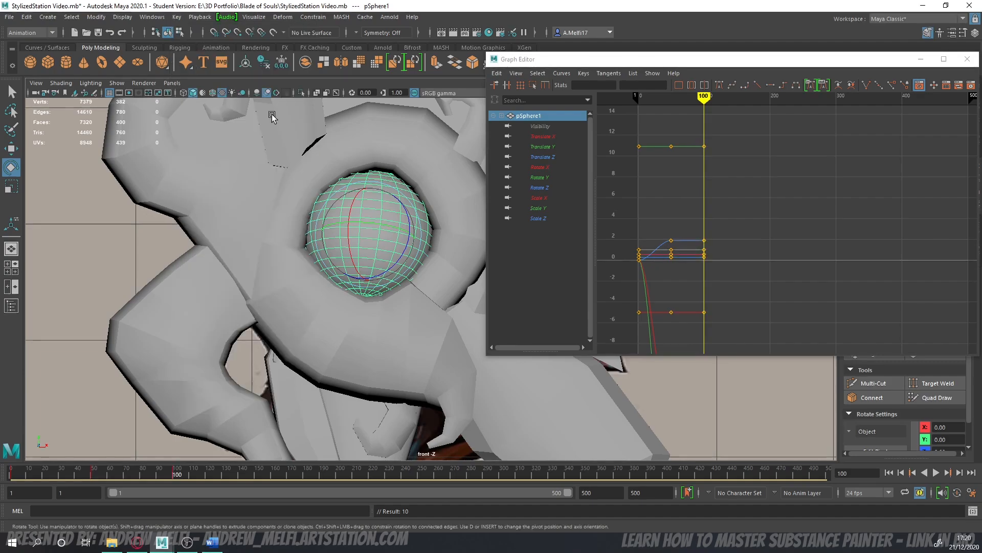
- At frame 150, rotate the eye sphere the opposite way to about 33.5° in Y and set a key
{"action": "right_click_drag", "start_coordinate": [734, 206], "coordinate": [732, 165]}
{"action": "middle_click_drag", "start_coordinate": [746, 186], "coordinate": [711, 176], "text": "alt"}
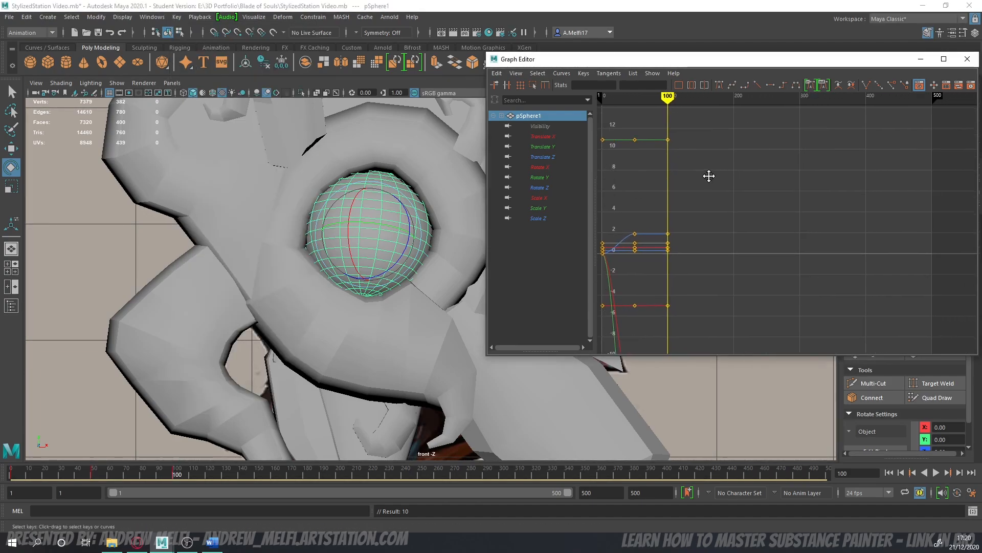
{"action": "left_click_drag", "start_coordinate": [667, 100], "coordinate": [700, 101]}
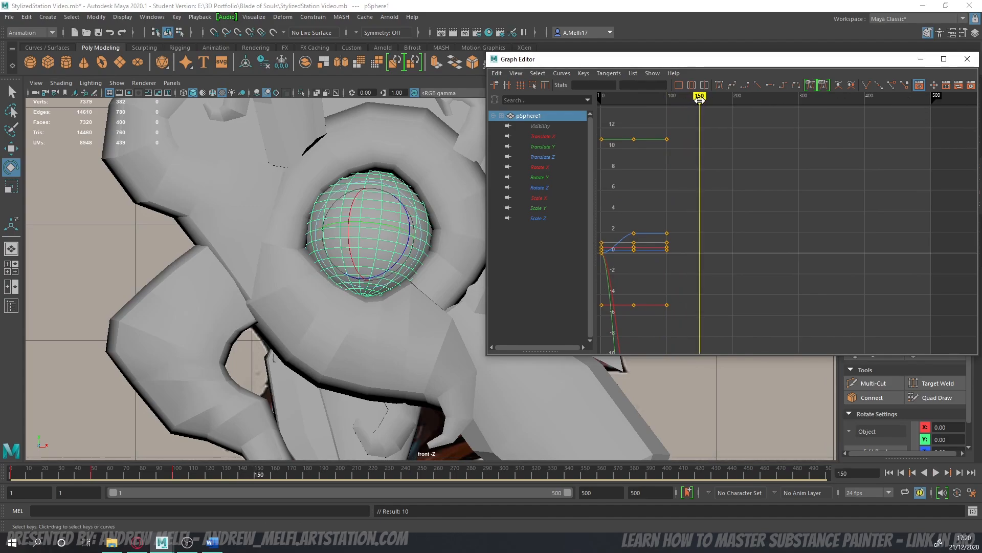
{"action": "left_click_drag", "start_coordinate": [372, 222], "coordinate": [406, 219]}
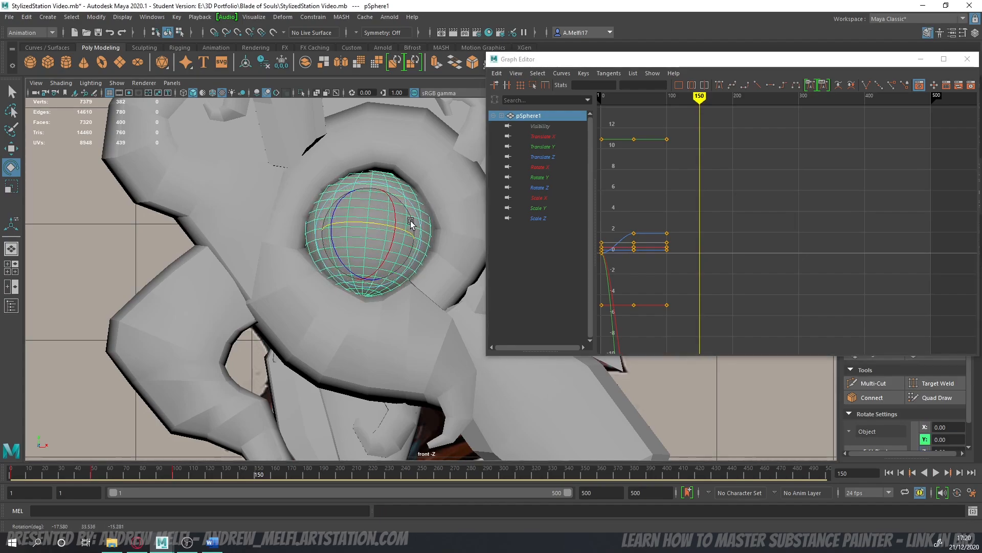
{"action": "left_click", "coordinate": [177, 17]}
{"action": "left_click", "coordinate": [190, 42]}
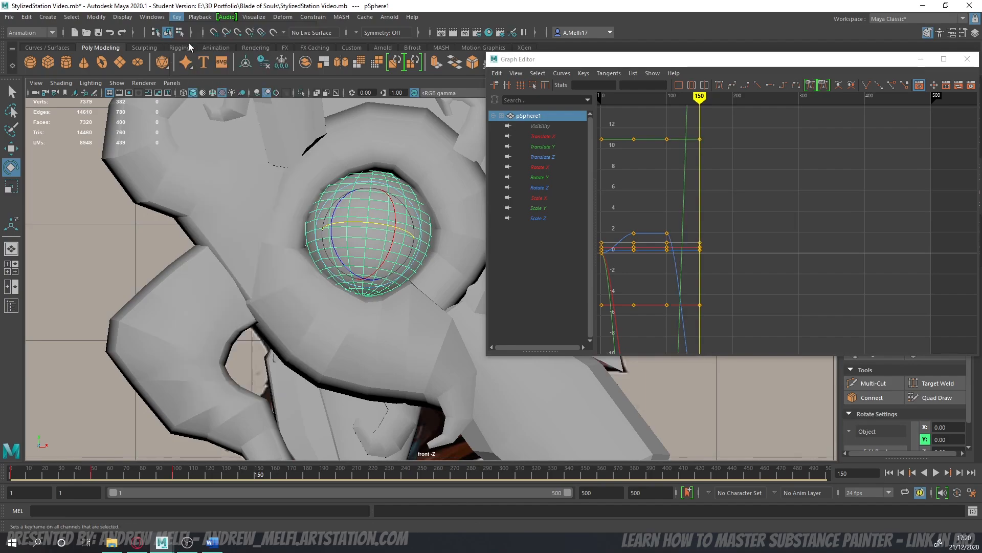
- Hold the eye sphere's pose by setting a key at frame 200
{"action": "left_click_drag", "start_coordinate": [700, 101], "coordinate": [732, 101]}
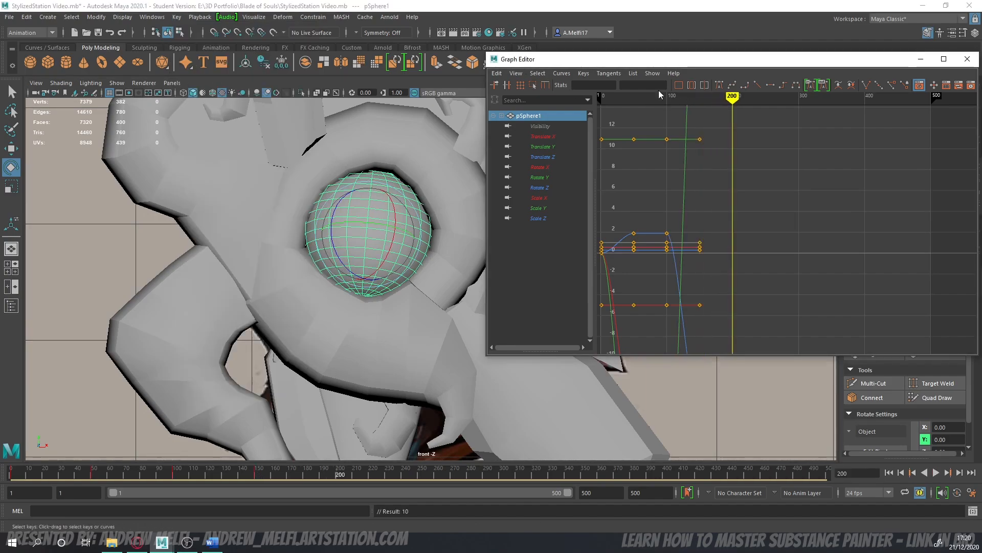
{"action": "left_click", "coordinate": [183, 18]}
{"action": "left_click", "coordinate": [190, 41]}
- At frame 250, tilt the eye sphere to a rotation of about 14.2°, 31.4°, -1.3° and set a key
{"action": "middle_click_drag", "start_coordinate": [773, 225], "coordinate": [726, 224], "text": "alt"}
{"action": "left_click_drag", "start_coordinate": [681, 101], "coordinate": [717, 109]}
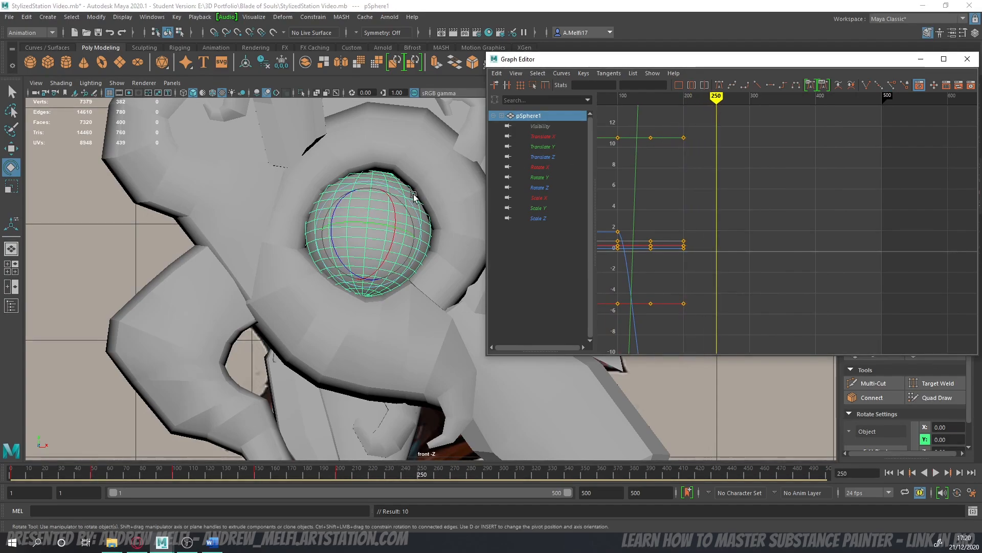
{"action": "left_click_drag", "start_coordinate": [392, 204], "coordinate": [339, 198]}
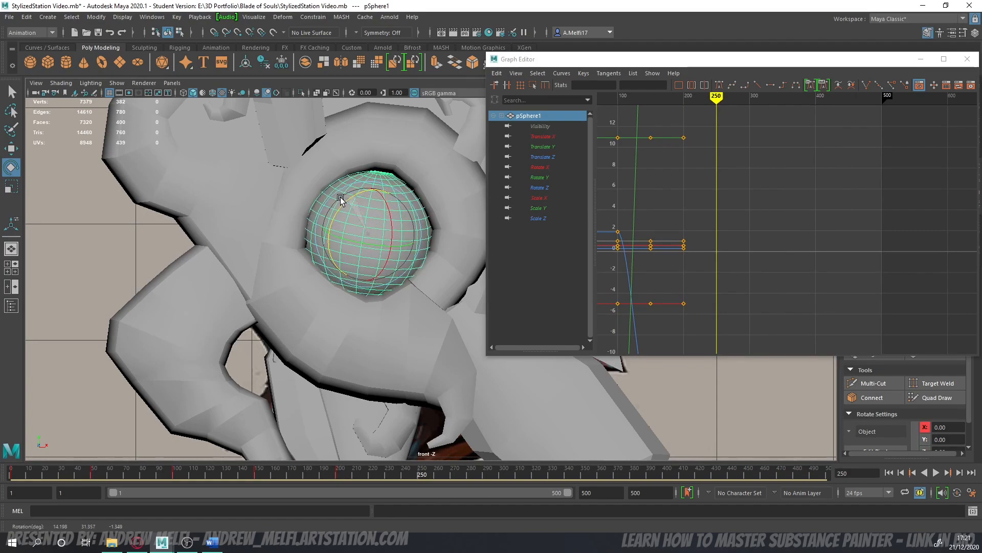
{"action": "left_click", "coordinate": [176, 16]}
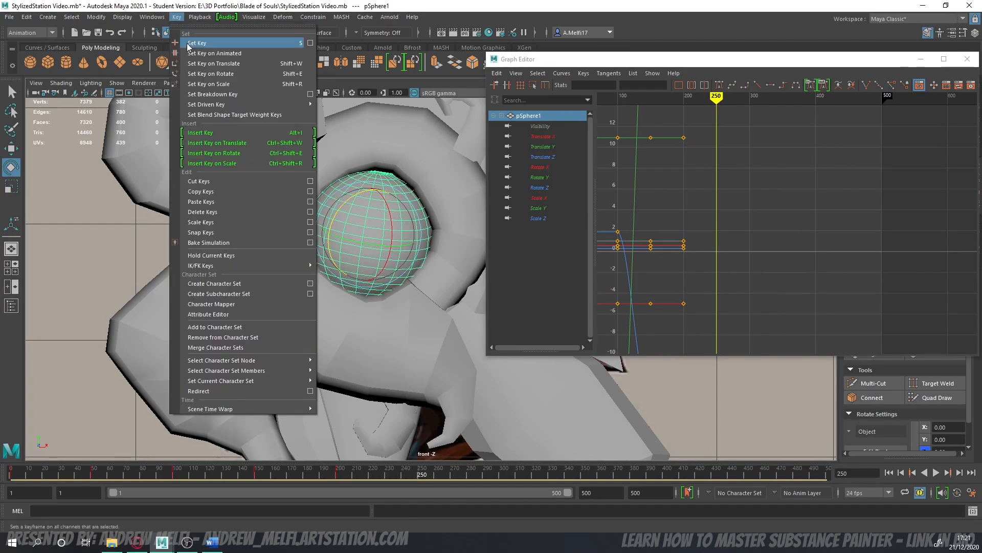
{"action": "left_click", "coordinate": [189, 45]}
- Move the current time to frame 300 and set a key holding the eye sphere's tilted pose
{"action": "key", "text": "alt+v"}
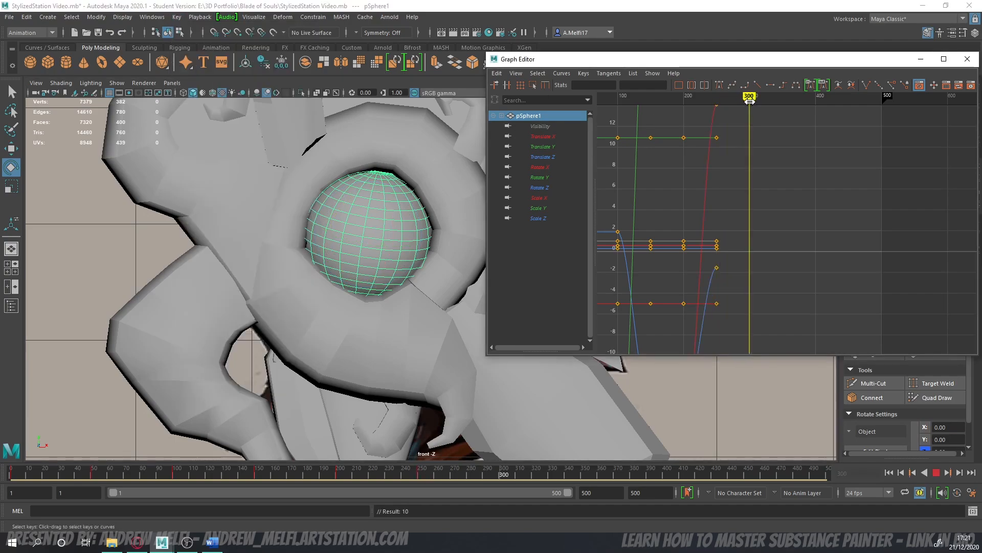
{"action": "key", "text": "alt+v"}
{"action": "left_click", "coordinate": [178, 17]}
{"action": "left_click", "coordinate": [189, 45]}
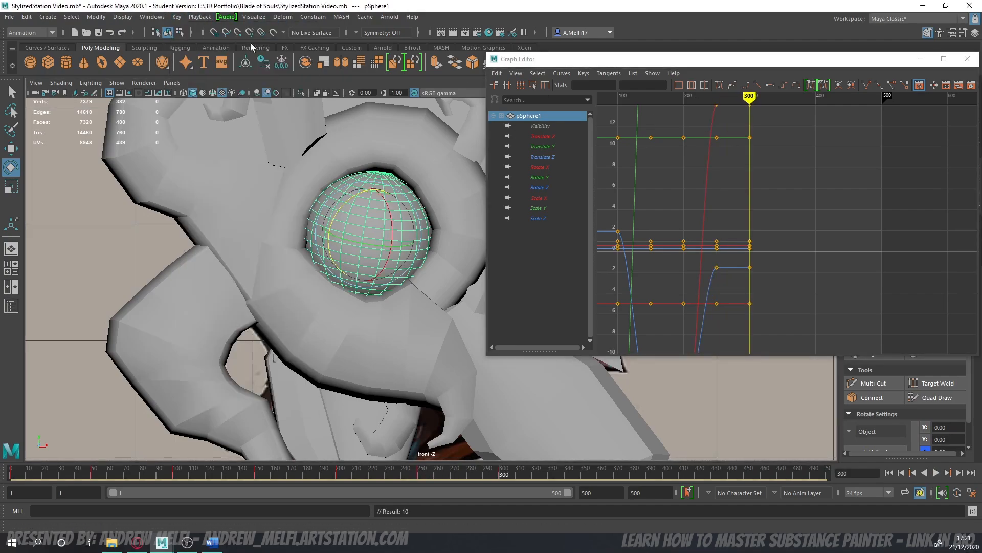
- At frame 350, rotate the eye sphere back to face roughly forward and set a key
{"action": "key", "text": "alt+v"}
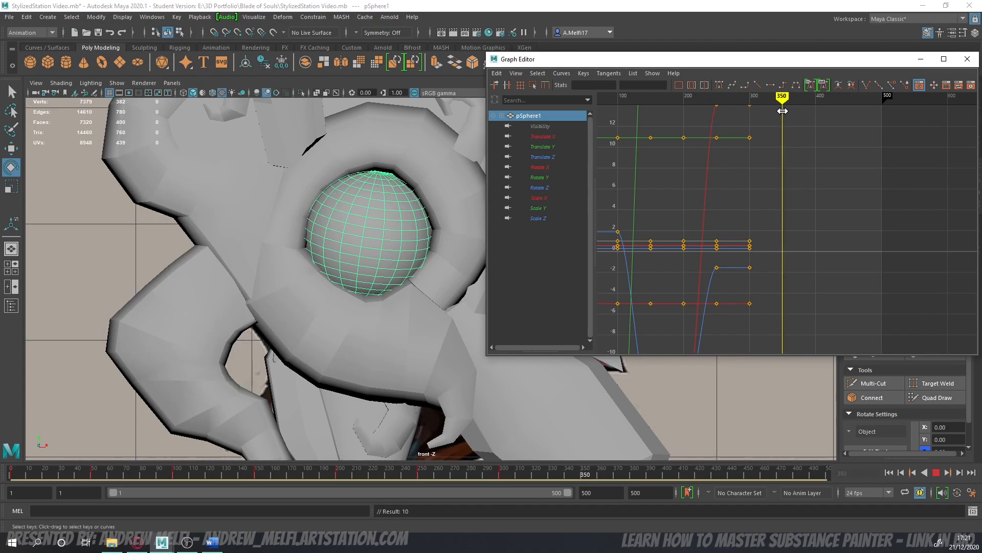
{"action": "key", "text": "alt+v"}
{"action": "left_click_drag", "start_coordinate": [401, 239], "coordinate": [379, 236]}
{"action": "left_click_drag", "start_coordinate": [407, 198], "coordinate": [370, 215]}
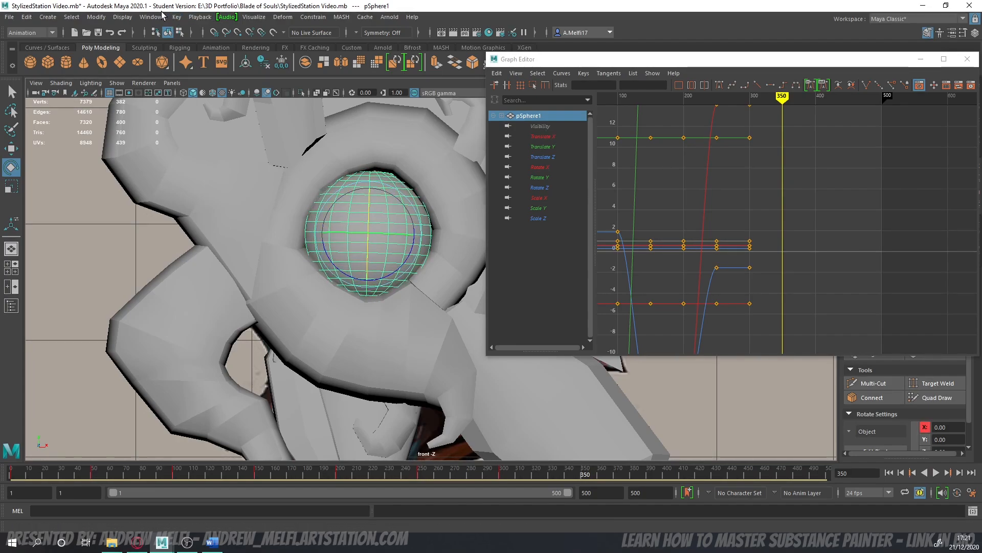
{"action": "left_click", "coordinate": [177, 17]}
{"action": "left_click", "coordinate": [197, 34]}
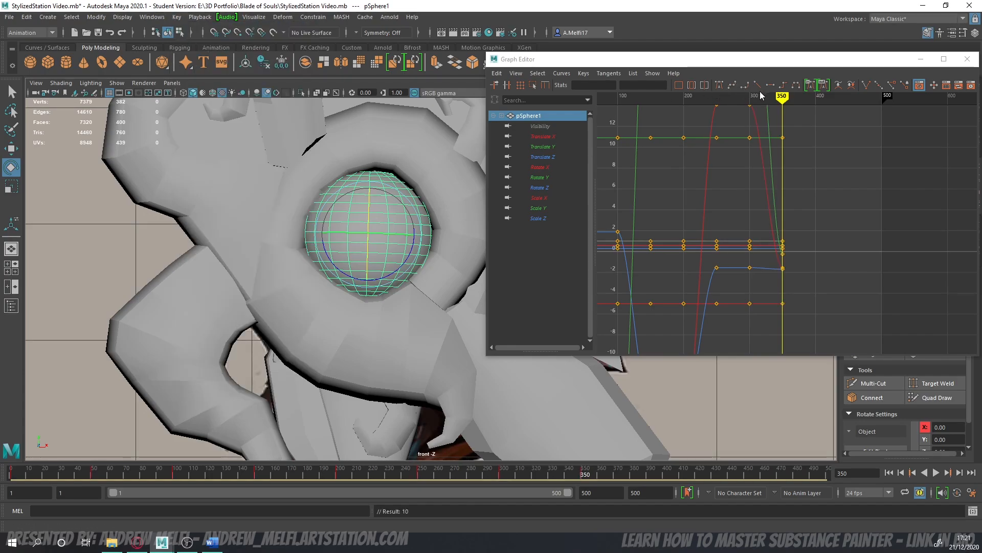
- Set a key on the forward-facing eye sphere at frame 500 and return the current time to frame 0
{"action": "mouse_move", "coordinate": [783, 99]}
{"action": "left_mouse_down"}
{"action": "mouse_move", "coordinate": [877, 110]}
{"action": "mouse_move", "coordinate": [852, 114]}
{"action": "left_mouse_up"}
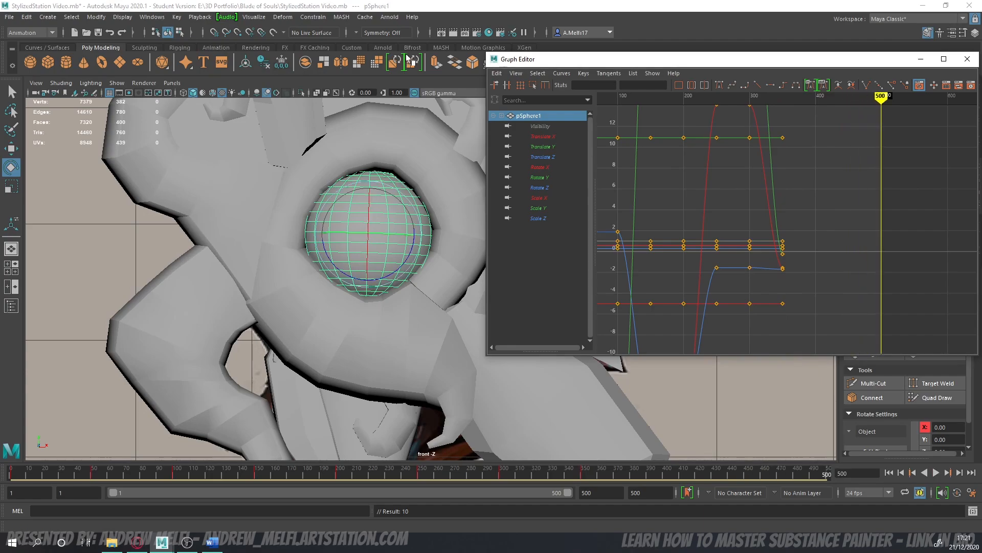
{"action": "left_click", "coordinate": [177, 17]}
{"action": "key", "text": "a"}
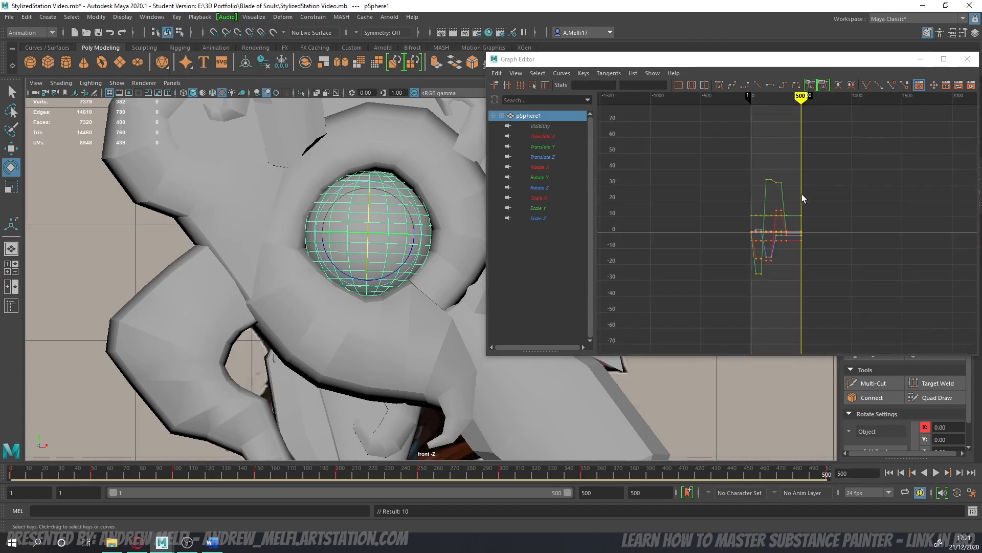
{"action": "key", "text": "alt+v"}
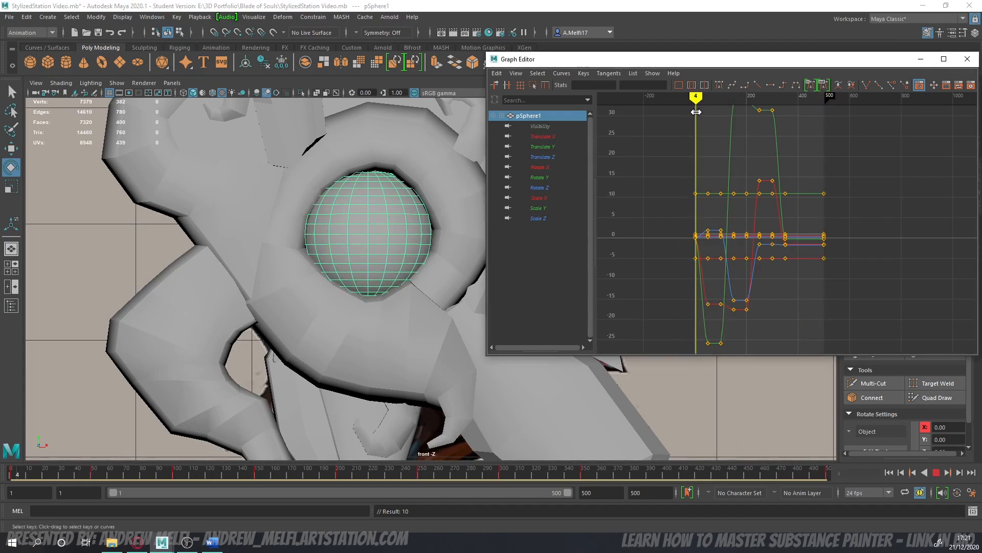
{"action": "key", "text": "alt+v"}
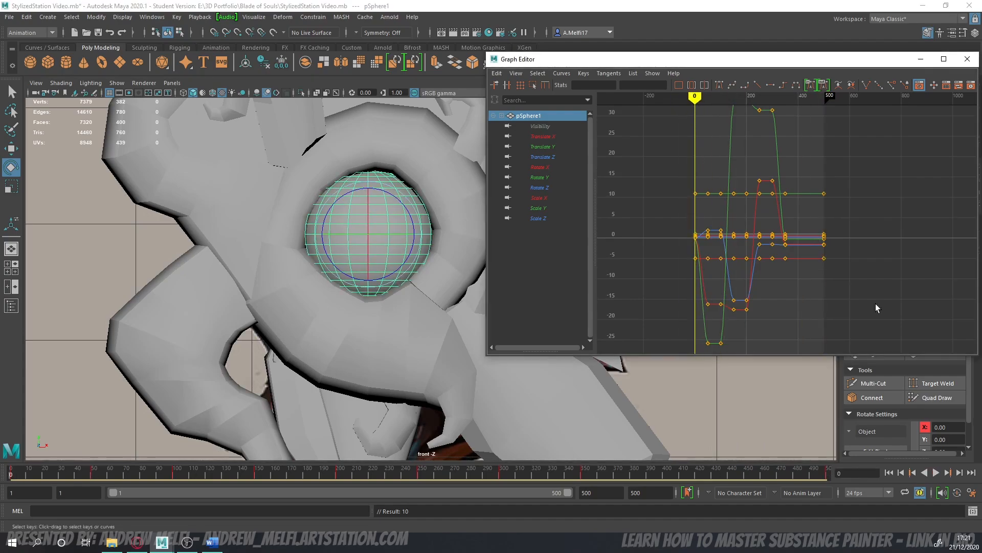
- Set the playback frame rate to 60 fps
{"action": "left_click", "coordinate": [889, 492]}
{"action": "scroll", "coordinate": [867, 447], "scroll_direction": "down", "scroll_amount": 2}
{"action": "left_click", "coordinate": [865, 461]}
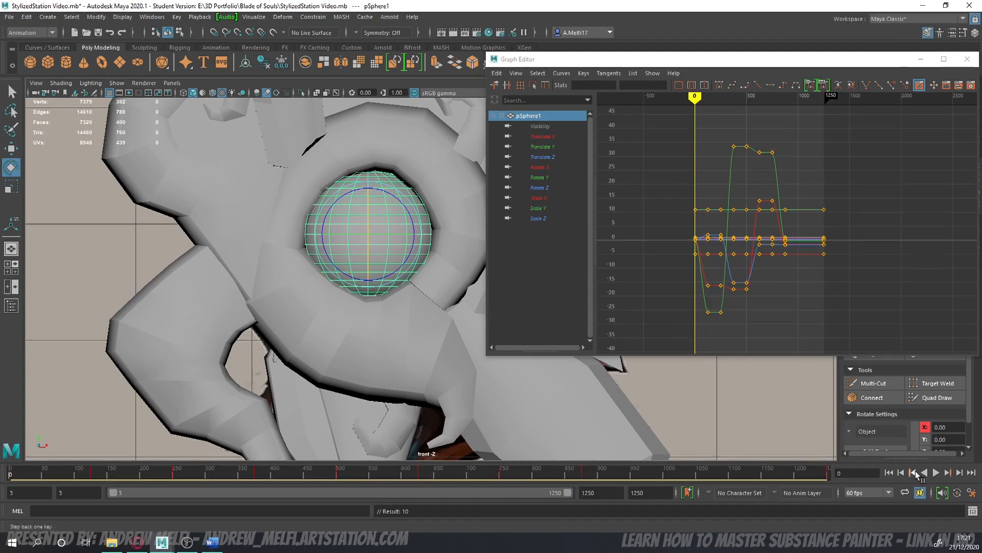
- Play and scrub the eye sphere's animation at the new frame rate, ending at the start of the range
{"action": "left_click", "coordinate": [935, 474]}
{"action": "scroll", "coordinate": [378, 366], "scroll_direction": "down", "scroll_amount": 6}
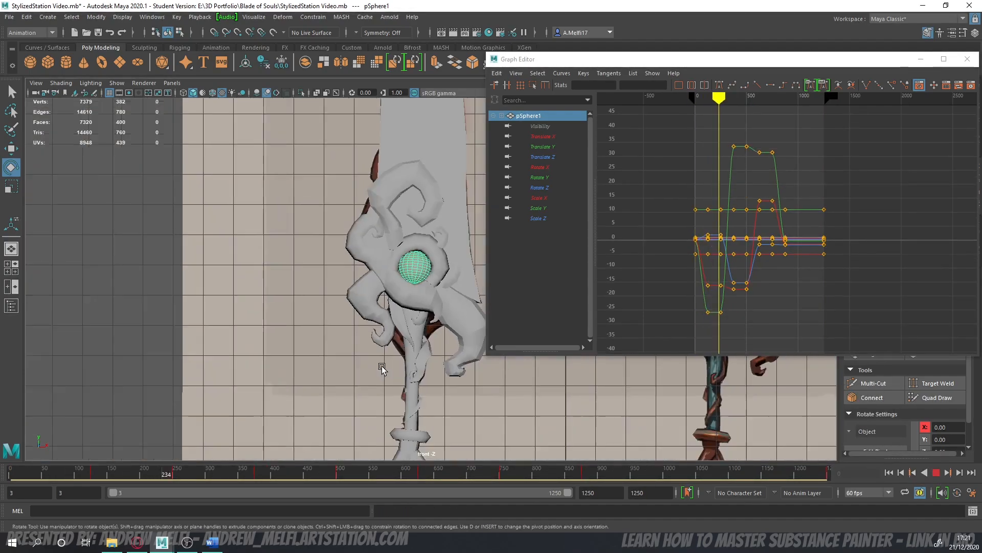
{"action": "scroll", "coordinate": [388, 368], "scroll_direction": "up", "scroll_amount": 2}
{"action": "scroll", "coordinate": [388, 368], "scroll_direction": "up", "scroll_amount": 3}
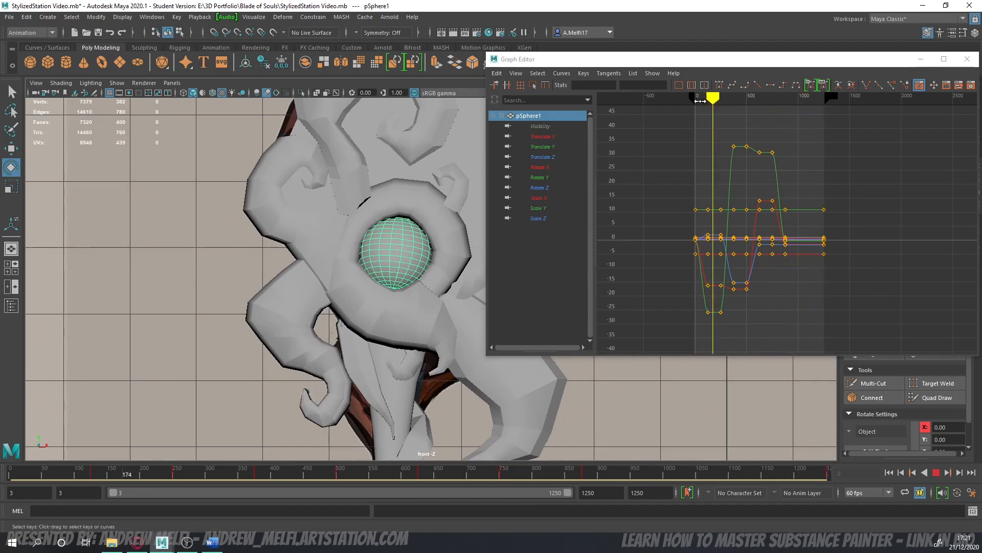
{"action": "left_click_drag", "start_coordinate": [725, 99], "coordinate": [695, 100]}
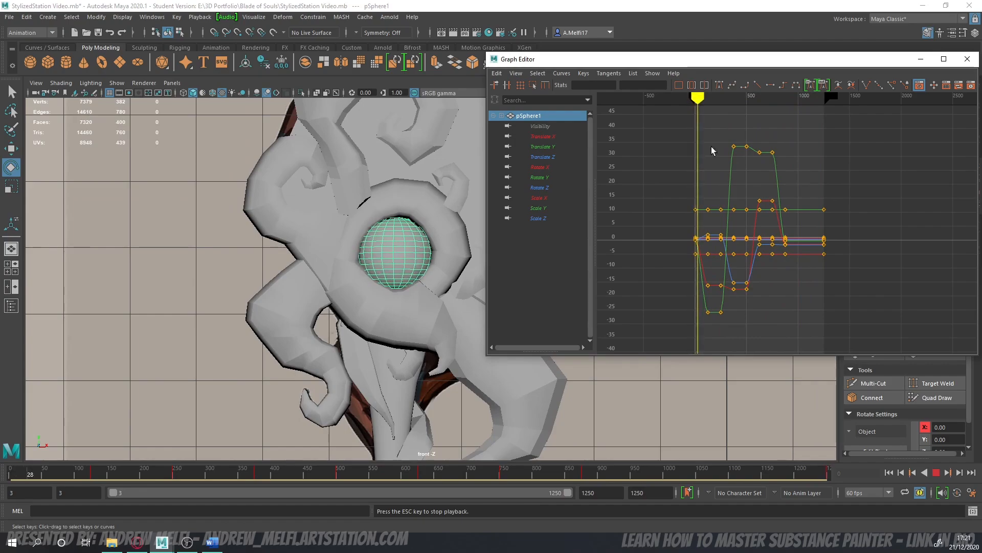
{"action": "left_click", "coordinate": [935, 474]}
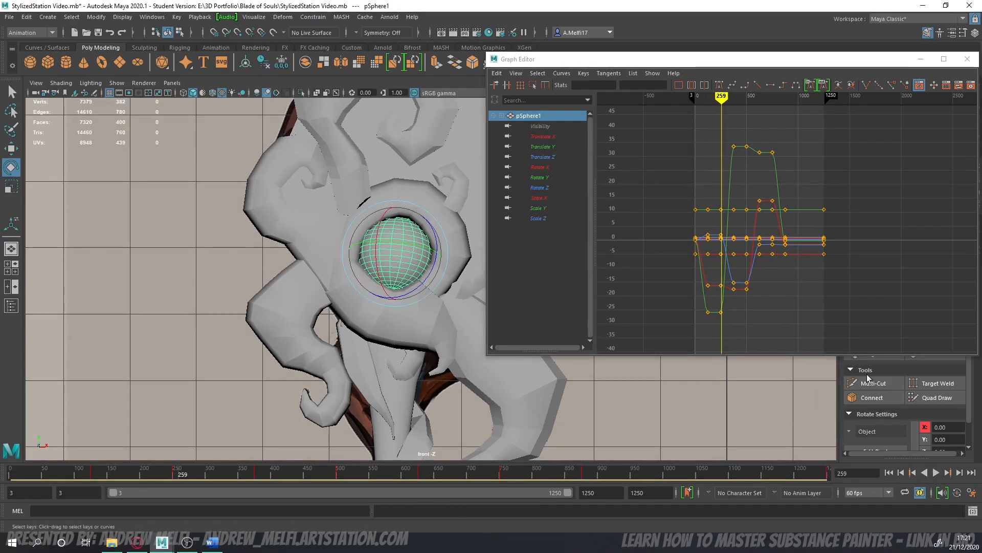
{"action": "left_click", "coordinate": [887, 473]}
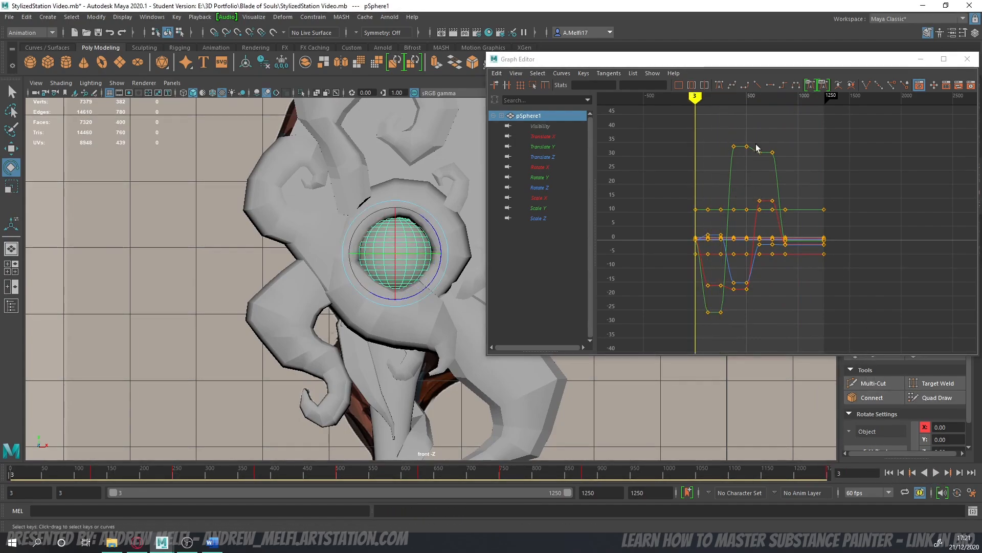
- Try lowering the four highest Rotate Y keys by about 8.2 in the Graph Editor, and undo the move
{"action": "scroll", "coordinate": [752, 151], "scroll_direction": "up", "scroll_amount": 5}
{"action": "scroll", "coordinate": [717, 178], "scroll_direction": "down", "scroll_amount": 2}
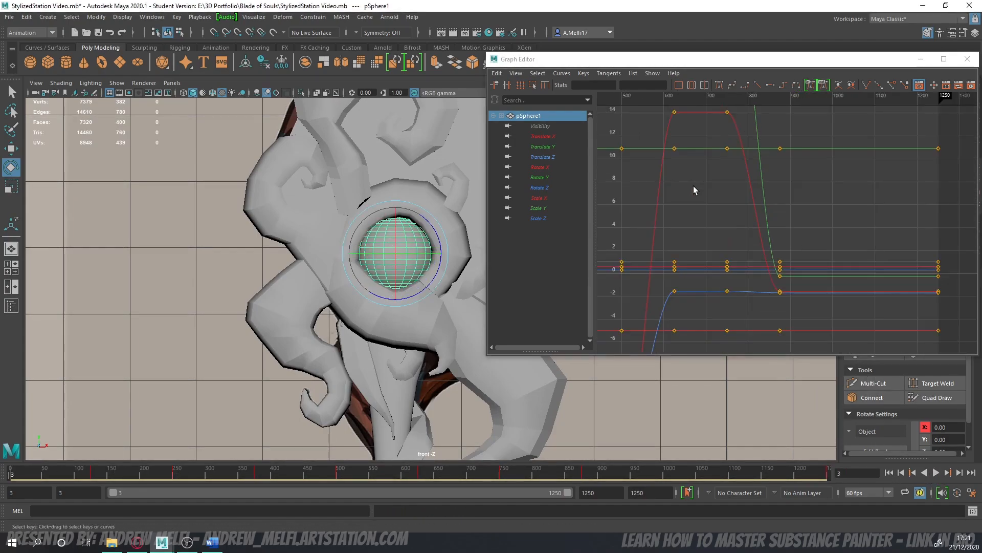
{"action": "scroll", "coordinate": [696, 191], "scroll_direction": "down", "scroll_amount": 2}
{"action": "middle_click_drag", "start_coordinate": [702, 209], "coordinate": [702, 210], "text": "alt"}
{"action": "middle_click_drag", "start_coordinate": [666, 177], "coordinate": [710, 213], "text": "alt"}
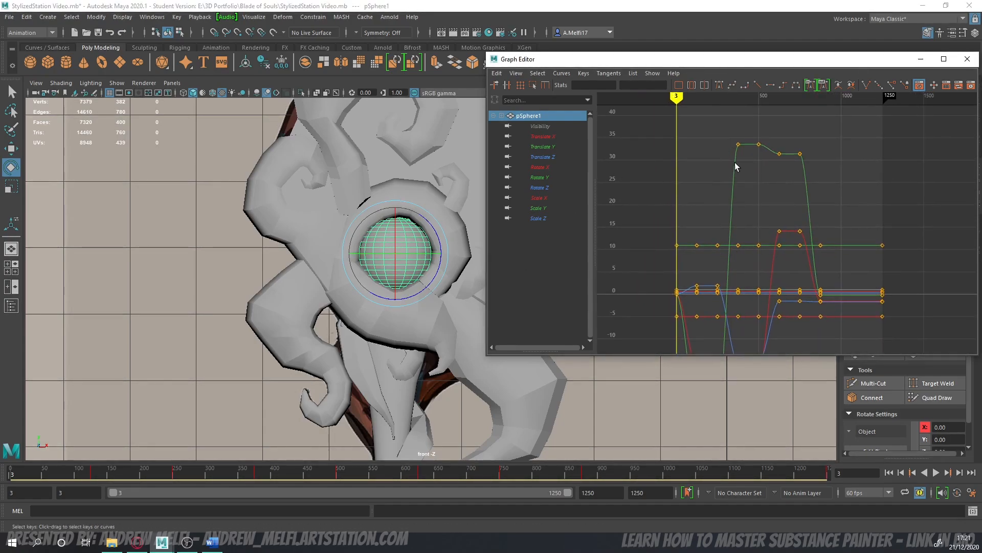
{"action": "left_click_drag", "start_coordinate": [745, 153], "coordinate": [744, 152]}
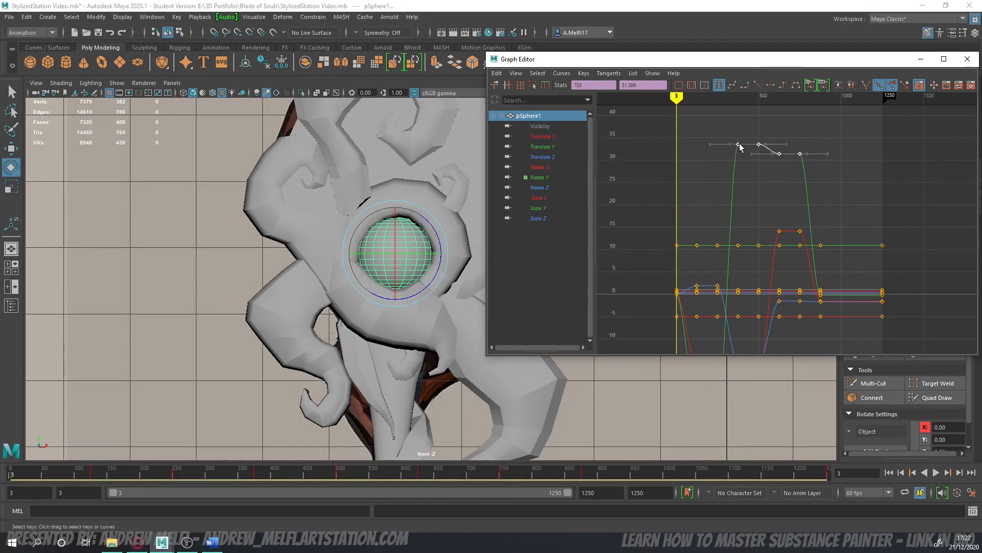
{"action": "middle_click_drag", "start_coordinate": [739, 148], "coordinate": [739, 183]}
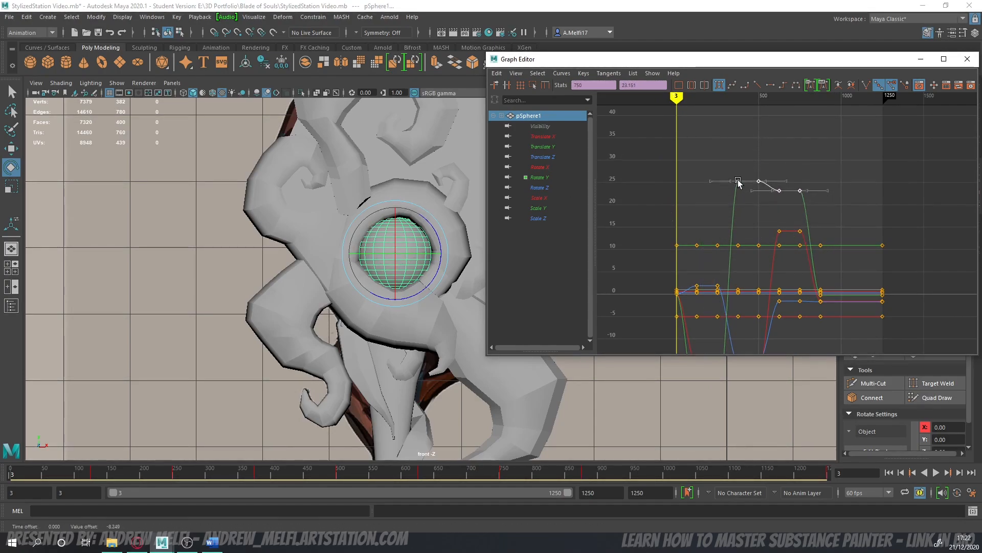
{"action": "key", "text": "ctrl+z"}
{"action": "left_click", "coordinate": [708, 205]}
- Try moving the two lowest Rotate Y keys together and the first one alone, undoing each change to that curve
{"action": "middle_click_drag", "start_coordinate": [716, 262], "coordinate": [723, 141], "text": "alt"}
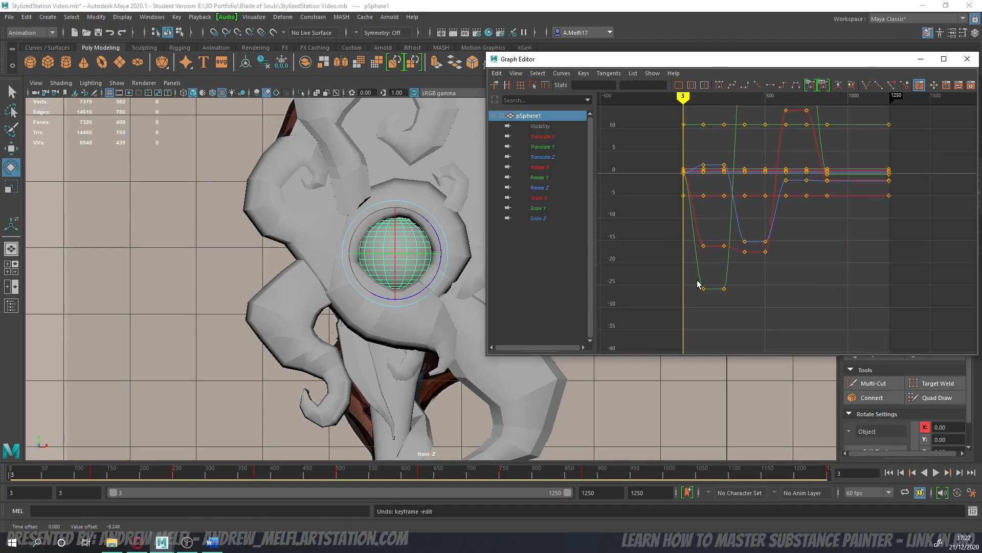
{"action": "left_click_drag", "start_coordinate": [697, 283], "coordinate": [718, 280]}
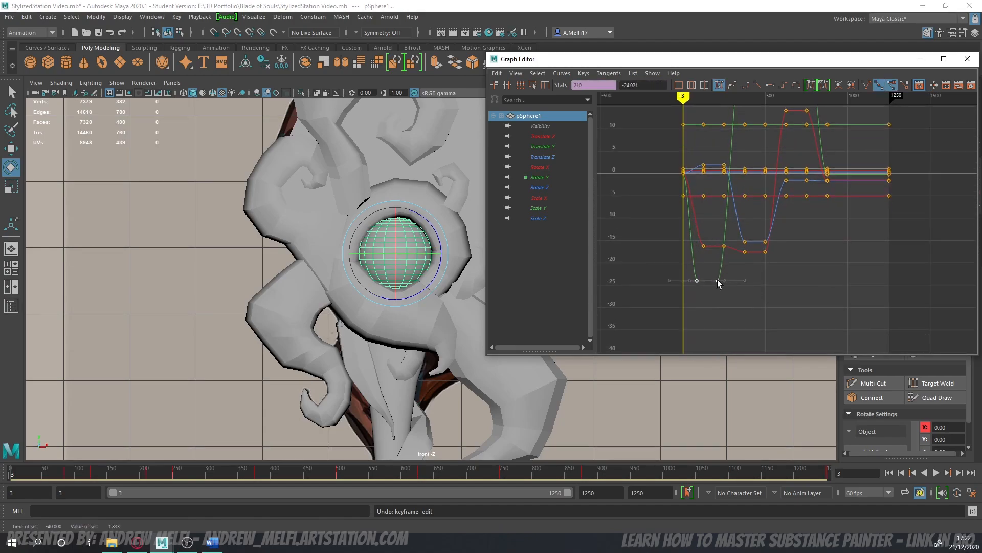
{"action": "key", "text": "ctrl+z"}
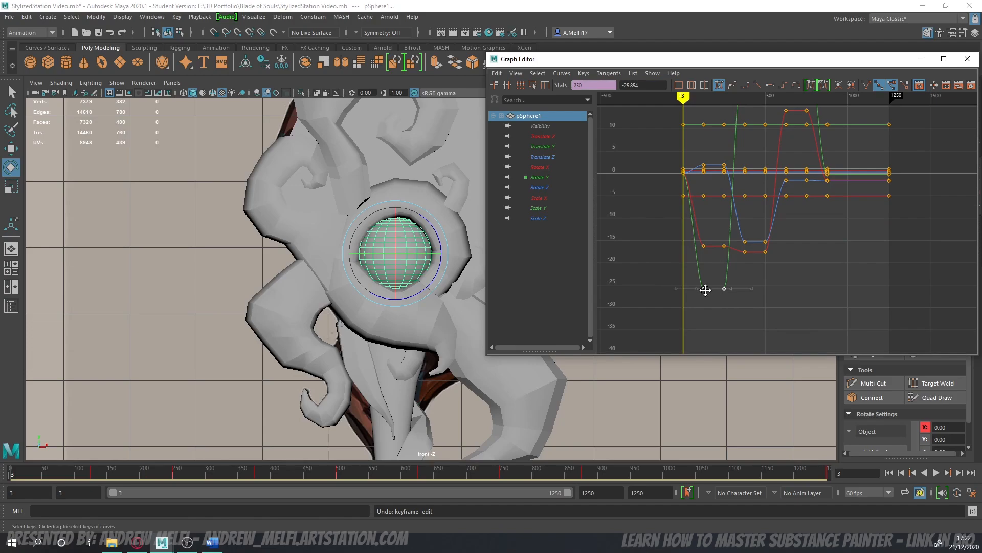
{"action": "left_click", "coordinate": [705, 301]}
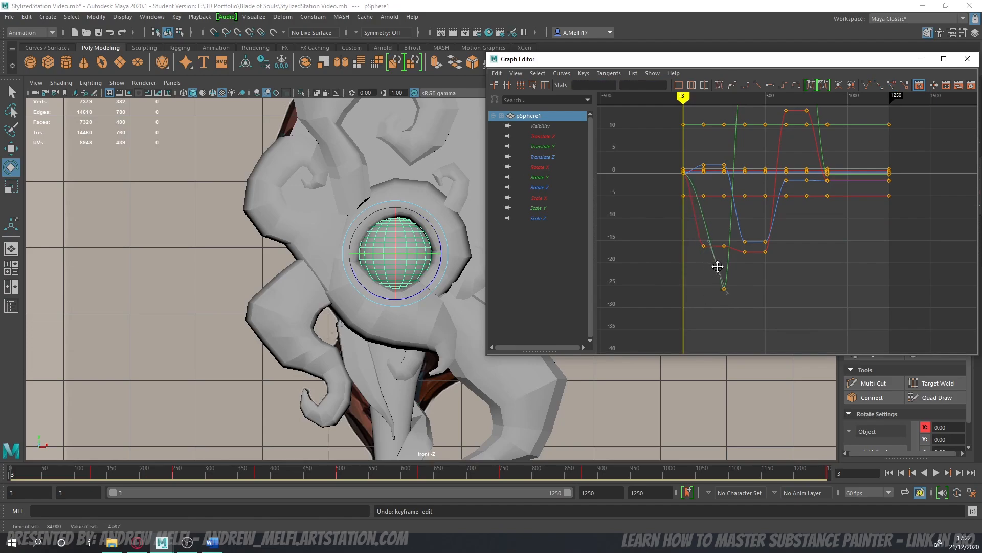
{"action": "left_click_drag", "start_coordinate": [718, 266], "coordinate": [696, 286]}
{"action": "key", "text": "ctrl+z"}
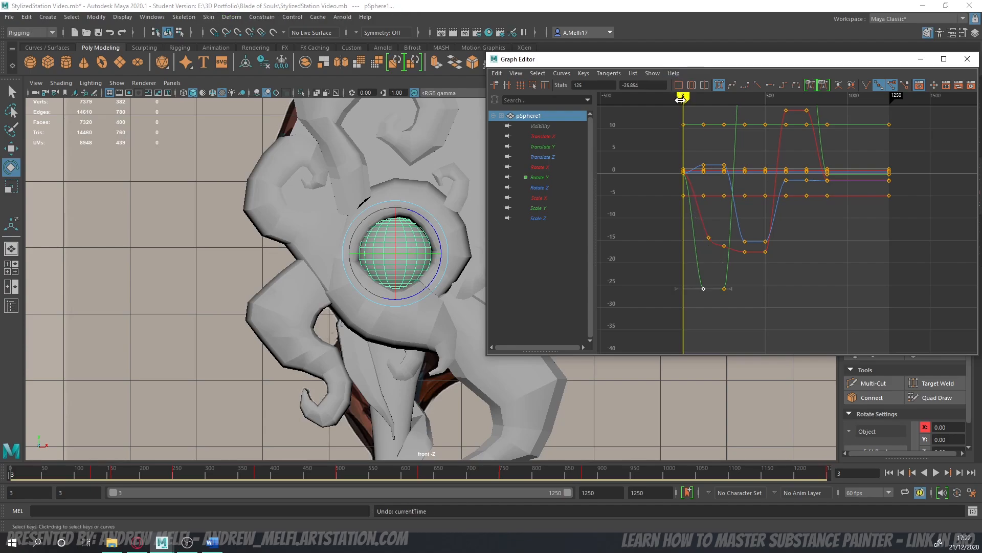
- Scrub the current time to frame 301 and back to frame -73 to preview the eye sphere's rotation
{"action": "left_click_drag", "start_coordinate": [684, 100], "coordinate": [733, 100]}
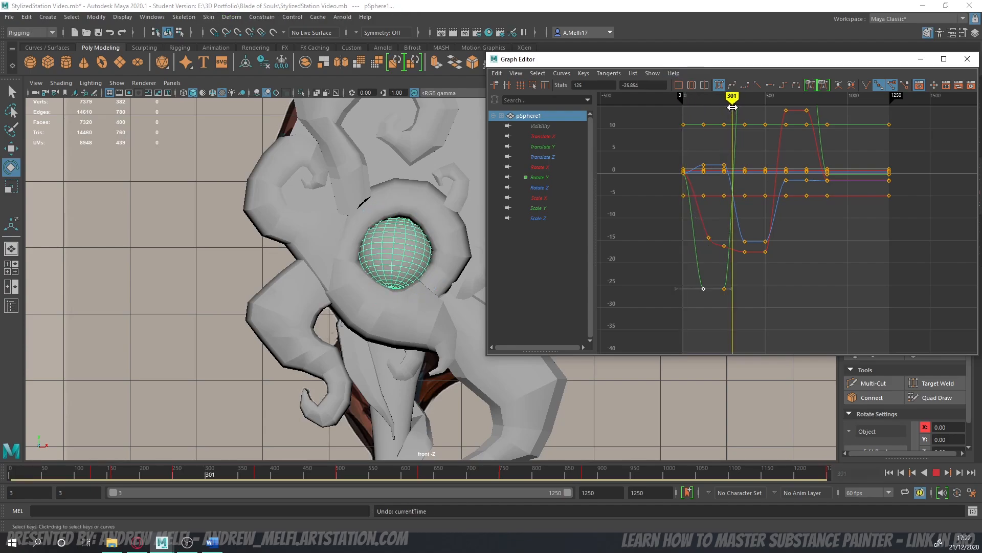
{"action": "middle_click_drag", "start_coordinate": [804, 258], "coordinate": [816, 336], "text": "alt"}
{"action": "scroll", "coordinate": [802, 297], "scroll_direction": "down", "scroll_amount": 3}
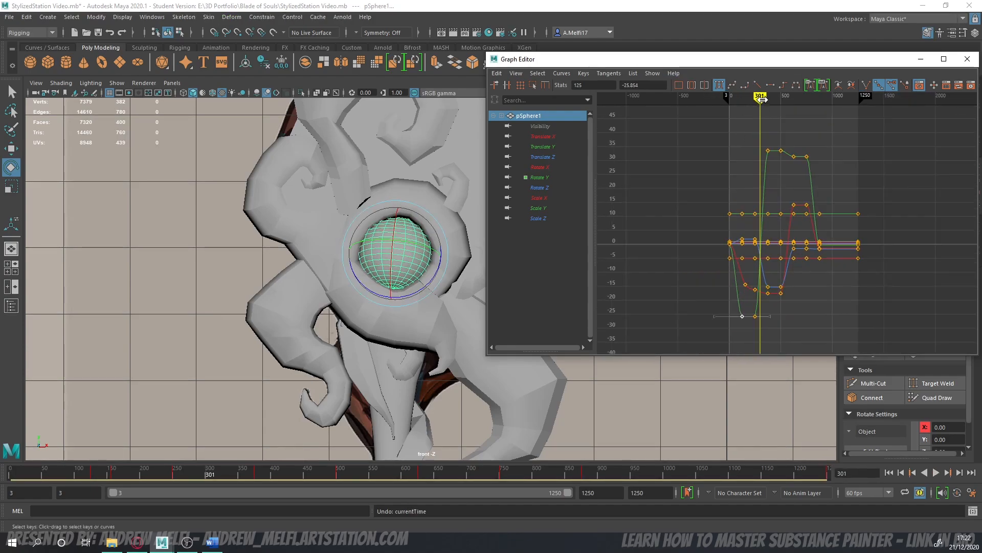
{"action": "left_click_drag", "start_coordinate": [761, 99], "coordinate": [722, 100]}
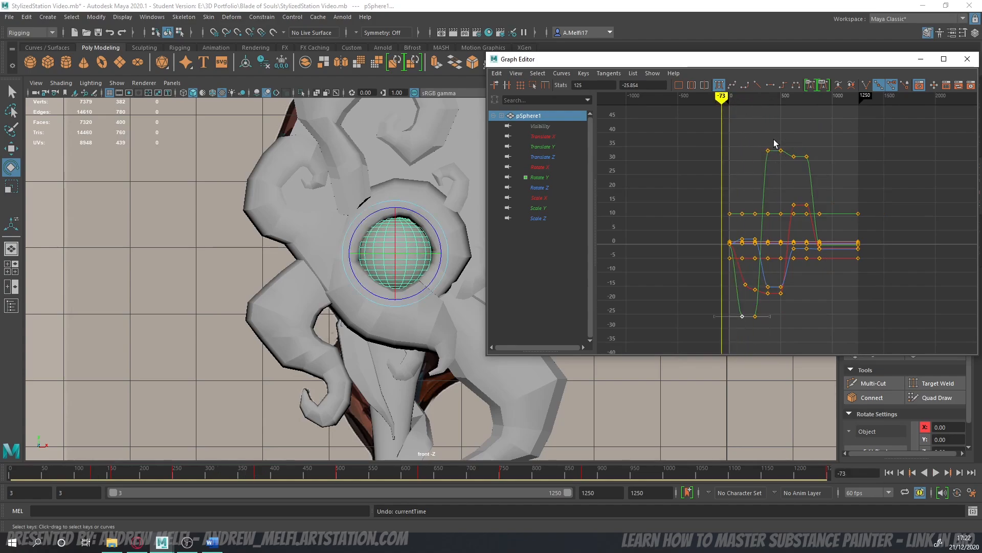
- Try shifting the first high Rotate Y key to about frame 335 and about frame 186 at lower values, undoing each move
{"action": "left_click_drag", "start_coordinate": [768, 158], "coordinate": [763, 179]}
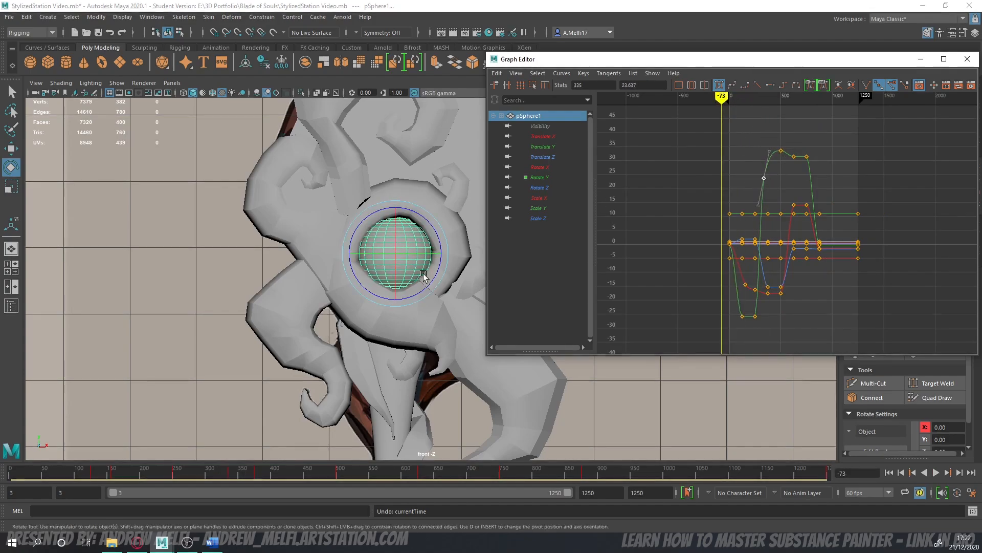
{"action": "key", "text": "ctrl+z"}
{"action": "left_click_drag", "start_coordinate": [722, 100], "coordinate": [769, 100]}
{"action": "left_click_drag", "start_coordinate": [771, 155], "coordinate": [749, 176]}
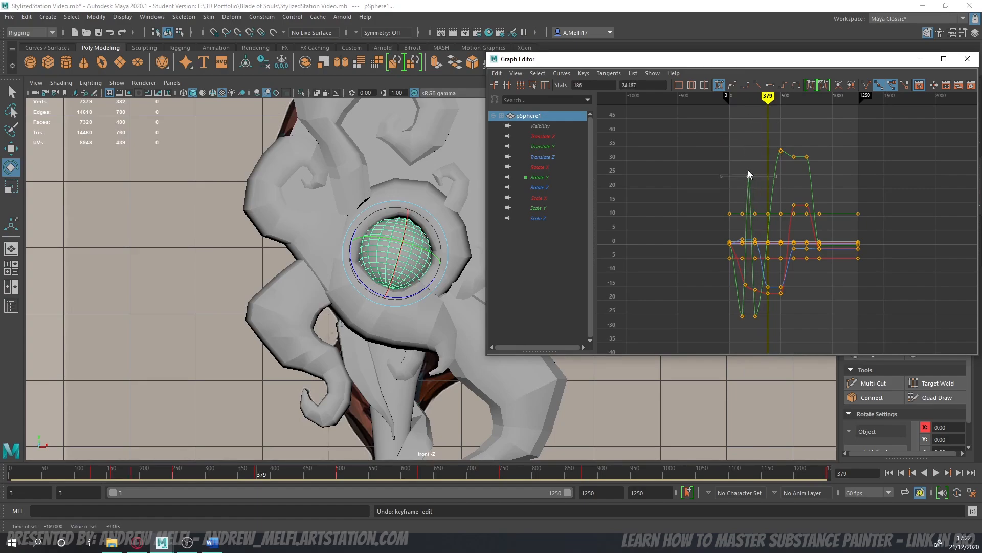
{"action": "key", "text": "ctrl+z"}
- Put the current time at frame 378, try pulling the Rotate Y key at frame 375 down, and undo it
{"action": "middle_click_drag", "start_coordinate": [781, 183], "coordinate": [777, 185], "text": "alt"}
{"action": "scroll", "coordinate": [739, 141], "scroll_direction": "up", "scroll_amount": 5}
{"action": "middle_click_drag", "start_coordinate": [705, 189], "coordinate": [762, 310], "text": "alt"}
{"action": "scroll", "coordinate": [762, 310], "scroll_direction": "down", "scroll_amount": 2}
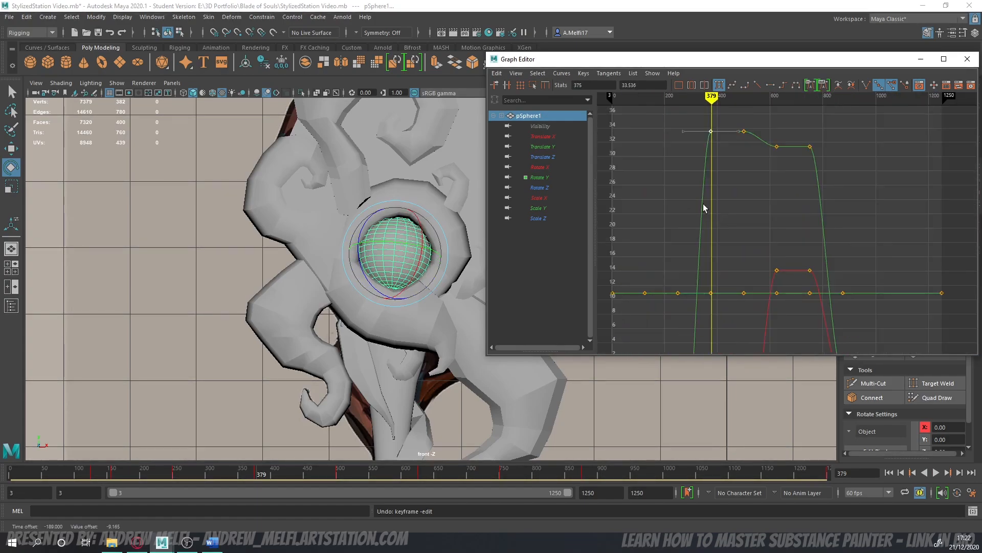
{"action": "middle_click_drag", "start_coordinate": [703, 206], "coordinate": [727, 257], "text": "alt"}
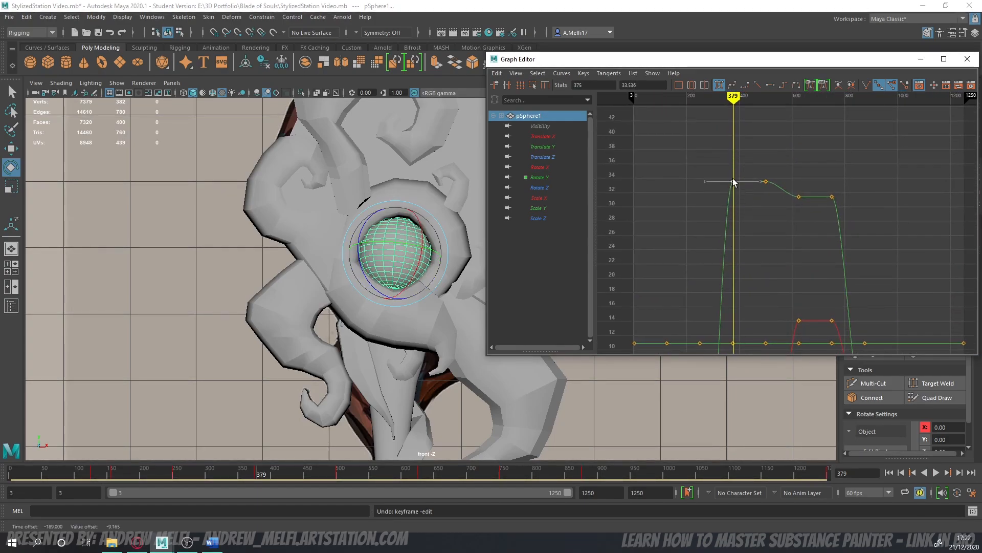
{"action": "left_click_drag", "start_coordinate": [733, 102], "coordinate": [733, 102]}
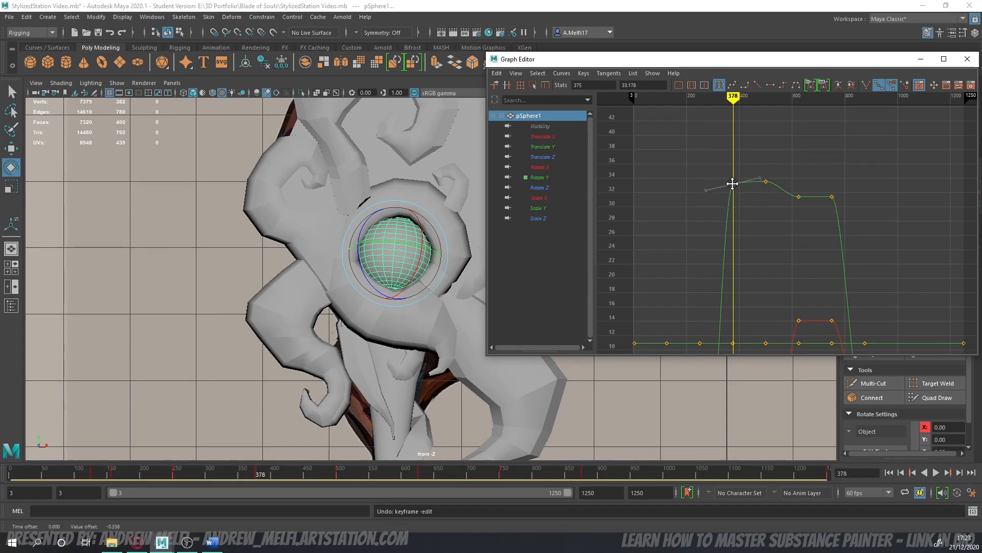
{"action": "middle_click_drag", "start_coordinate": [733, 183], "coordinate": [733, 301]}
{"action": "key", "text": "ctrl+z"}
- Review all the eye sphere's animation curves, scrubbing the current time to frame 1232 and back to frame 4
{"action": "middle_click_drag", "start_coordinate": [779, 266], "coordinate": [755, 198], "text": "alt"}
{"action": "scroll", "coordinate": [758, 201], "scroll_direction": "down", "scroll_amount": 3}
{"action": "scroll", "coordinate": [762, 214], "scroll_direction": "up", "scroll_amount": 3}
{"action": "middle_click_drag", "start_coordinate": [789, 250], "coordinate": [853, 288], "text": "alt"}
{"action": "middle_click_drag", "start_coordinate": [764, 236], "coordinate": [826, 261], "text": "alt"}
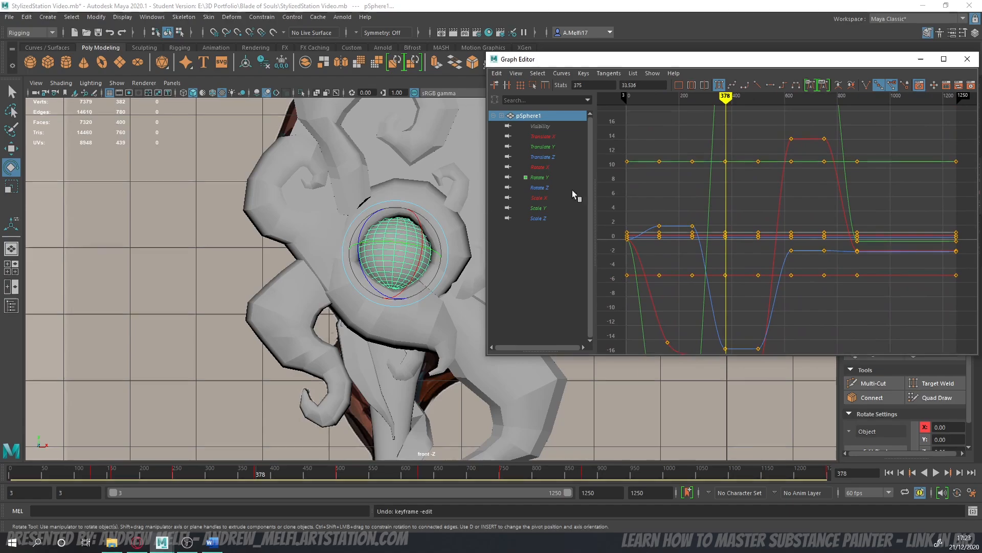
{"action": "left_click_drag", "start_coordinate": [725, 97], "coordinate": [954, 99]}
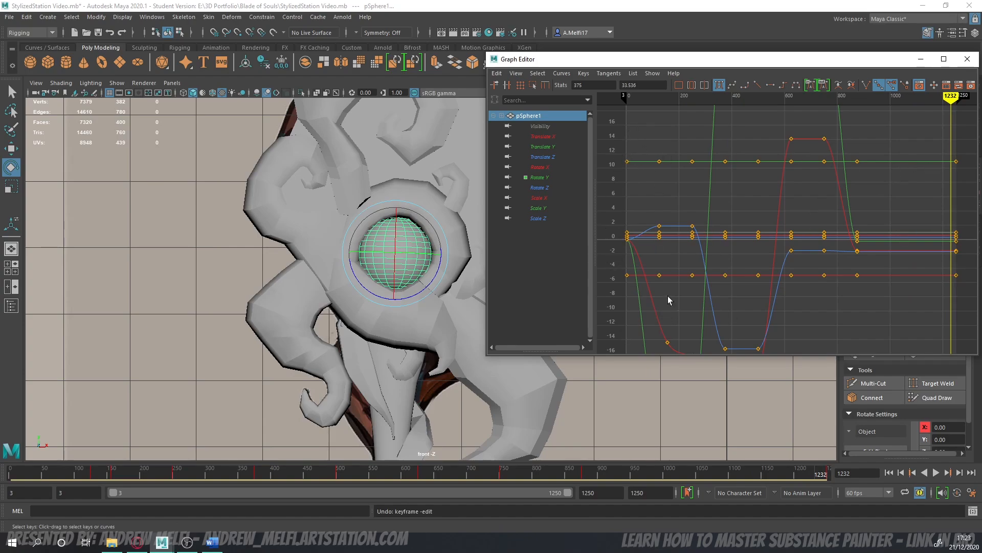
{"action": "middle_click_drag", "start_coordinate": [818, 310], "coordinate": [761, 279], "text": "alt"}
{"action": "scroll", "coordinate": [840, 187], "scroll_direction": "down", "scroll_amount": 5}
{"action": "middle_click_drag", "start_coordinate": [840, 187], "coordinate": [824, 219], "text": "alt"}
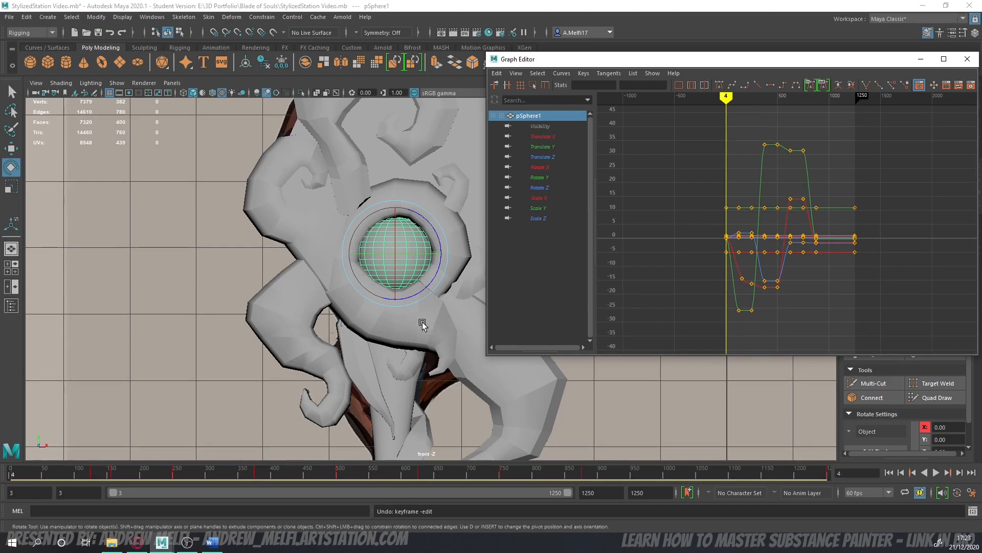
- Select all of the eye sphere's keys in the Graph Editor and clear the selection again
{"action": "scroll", "coordinate": [411, 324], "scroll_direction": "down", "scroll_amount": 6}
{"action": "middle_click_drag", "start_coordinate": [411, 324], "coordinate": [402, 304], "text": "alt"}
{"action": "scroll", "coordinate": [414, 300], "scroll_direction": "up", "scroll_amount": 1}
{"action": "scroll", "coordinate": [402, 303], "scroll_direction": "up", "scroll_amount": 7}
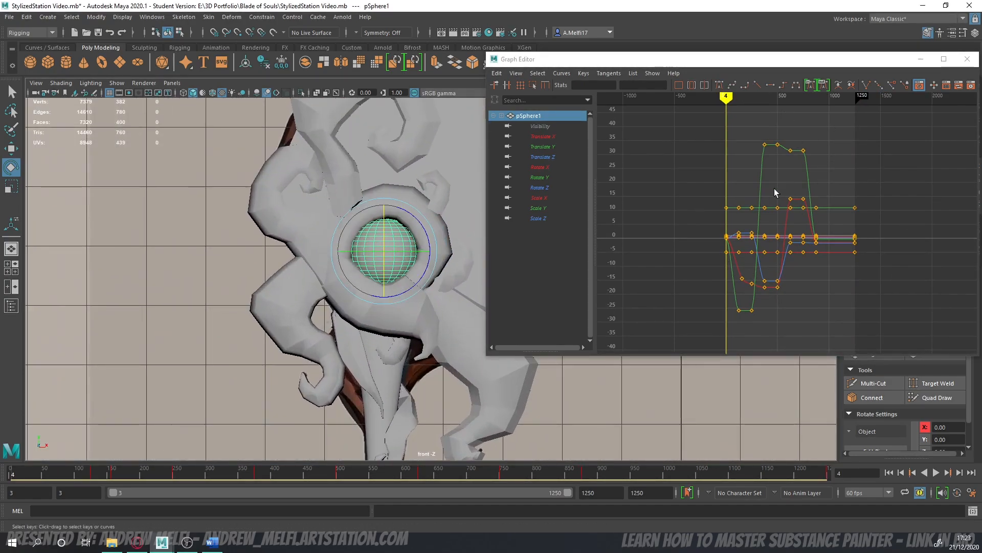
{"action": "mouse_move", "coordinate": [714, 63]}
{"action": "left_mouse_down"}
{"action": "mouse_move", "coordinate": [700, 59]}
{"action": "mouse_move", "coordinate": [711, 65]}
{"action": "left_mouse_up"}
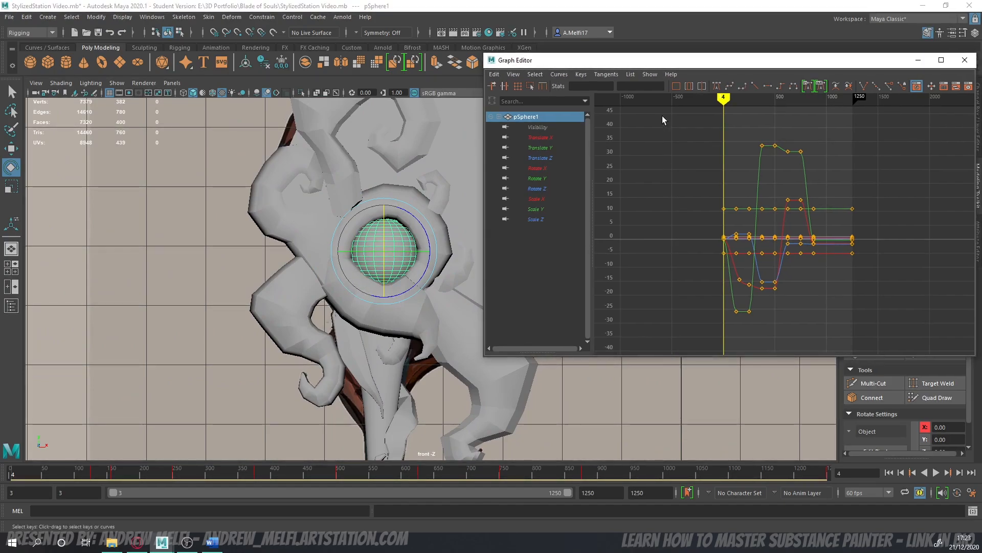
{"action": "left_click_drag", "start_coordinate": [722, 128], "coordinate": [859, 339]}
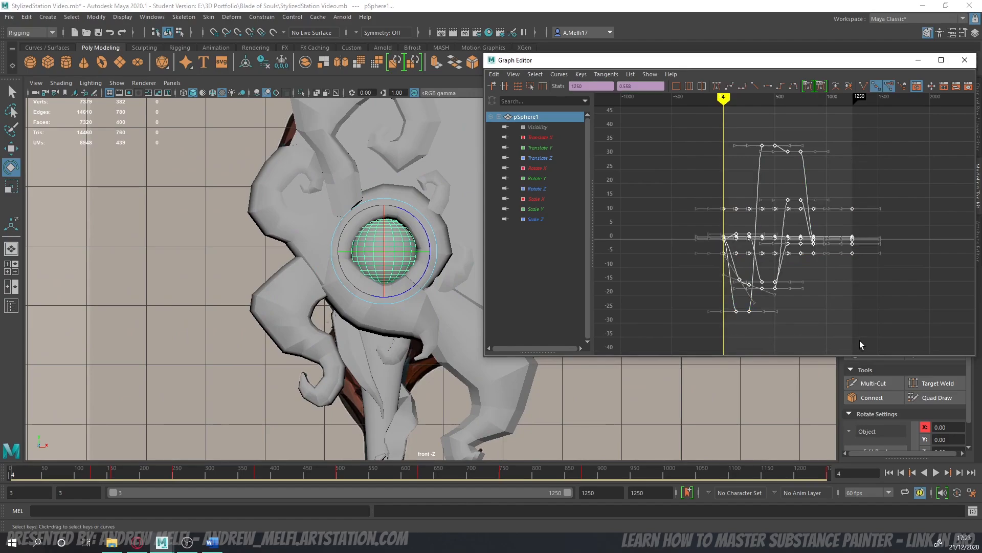
{"action": "left_click", "coordinate": [666, 186]}
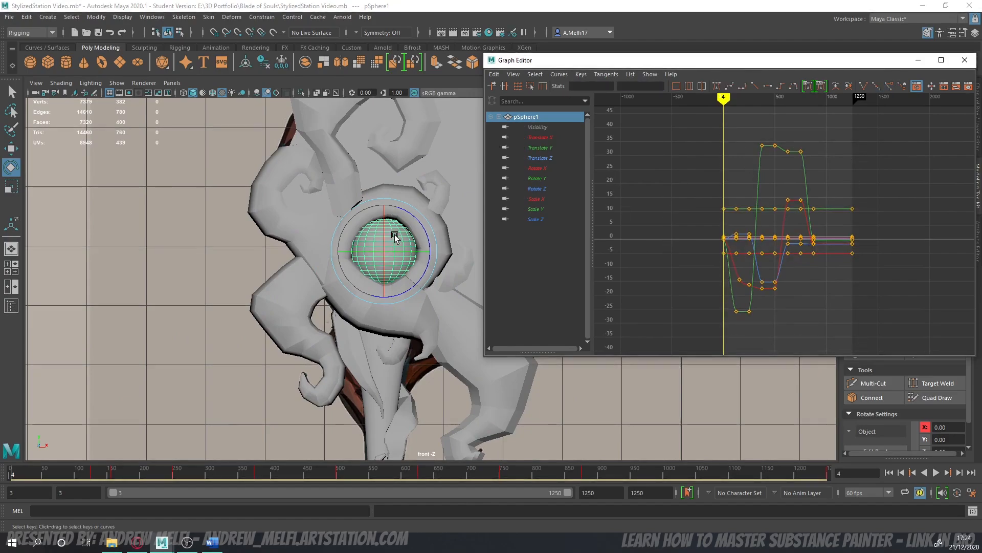
- Switch the viewport to the perspective view with the Move tool active and close the Graph Editor
{"action": "key", "text": "w"}
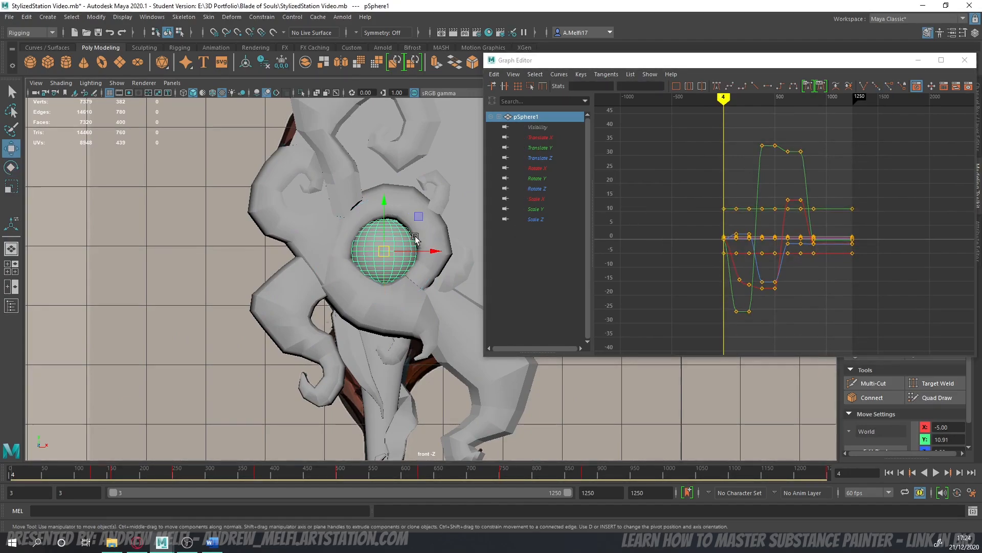
{"action": "key", "text": "space"}
{"action": "key", "text": "space"}
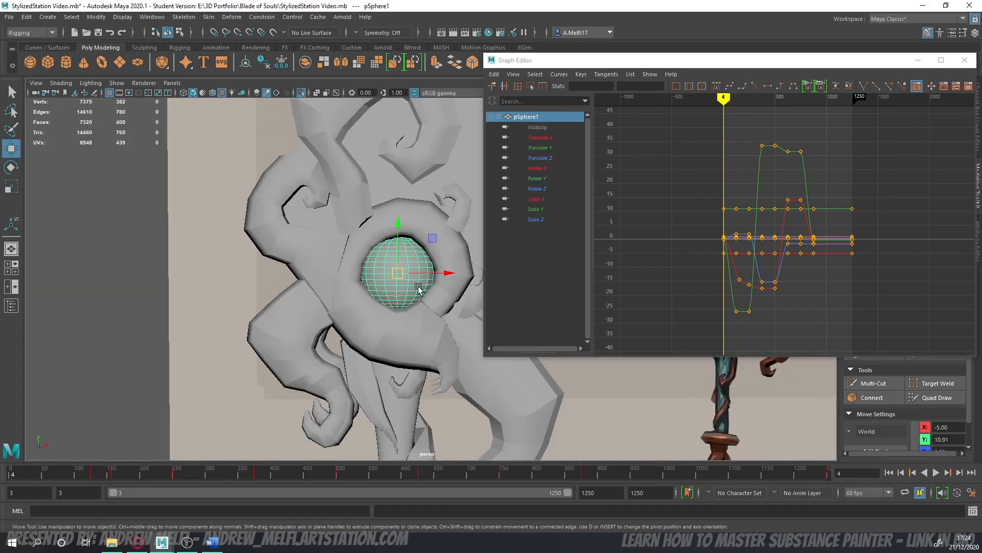
{"action": "mouse_move", "coordinate": [416, 284]}
{"action": "left_mouse_down", "text": "alt"}
{"action": "mouse_move", "coordinate": [299, 291]}
{"action": "mouse_move", "coordinate": [402, 285]}
{"action": "mouse_move", "coordinate": [430, 294]}
{"action": "left_mouse_up", "text": "alt"}
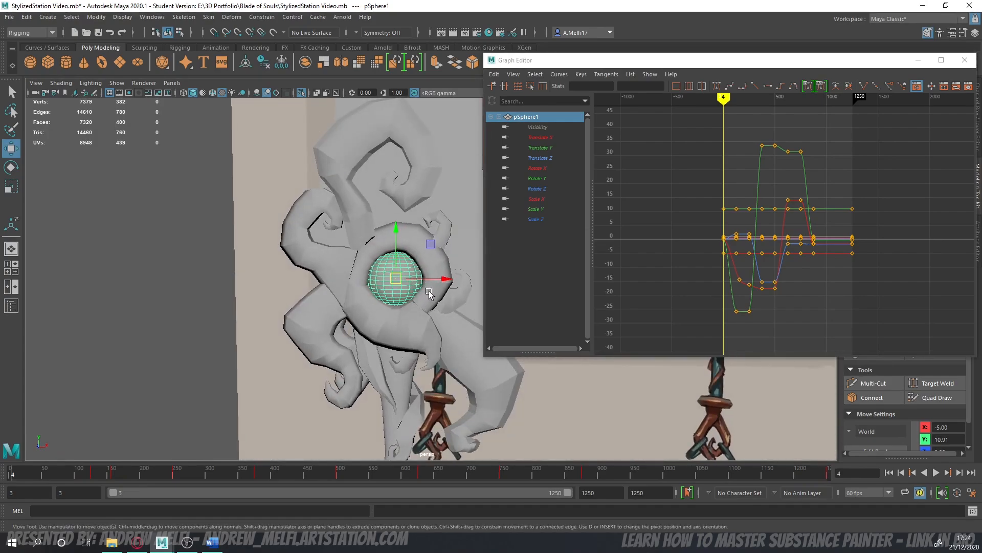
{"action": "left_click", "coordinate": [965, 60]}
- Select the eye sphere on the opposite side of the sword and switch to the Animation menu set
{"action": "left_click_drag", "start_coordinate": [453, 281], "coordinate": [291, 280], "text": "alt"}
{"action": "left_click", "coordinate": [536, 296]}
{"action": "left_click_drag", "start_coordinate": [537, 296], "coordinate": [510, 292], "text": "alt"}
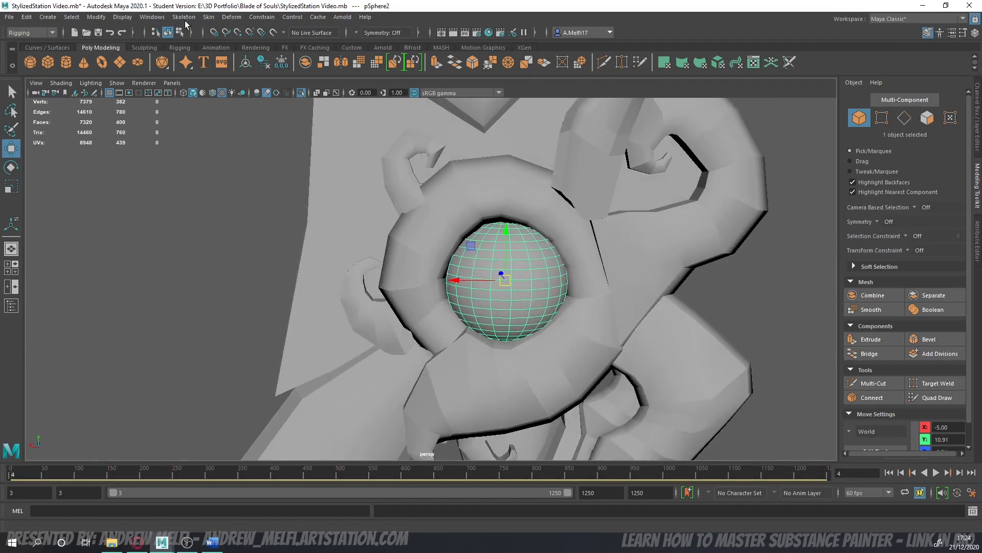
{"action": "left_click", "coordinate": [54, 33]}
{"action": "left_click", "coordinate": [43, 67]}
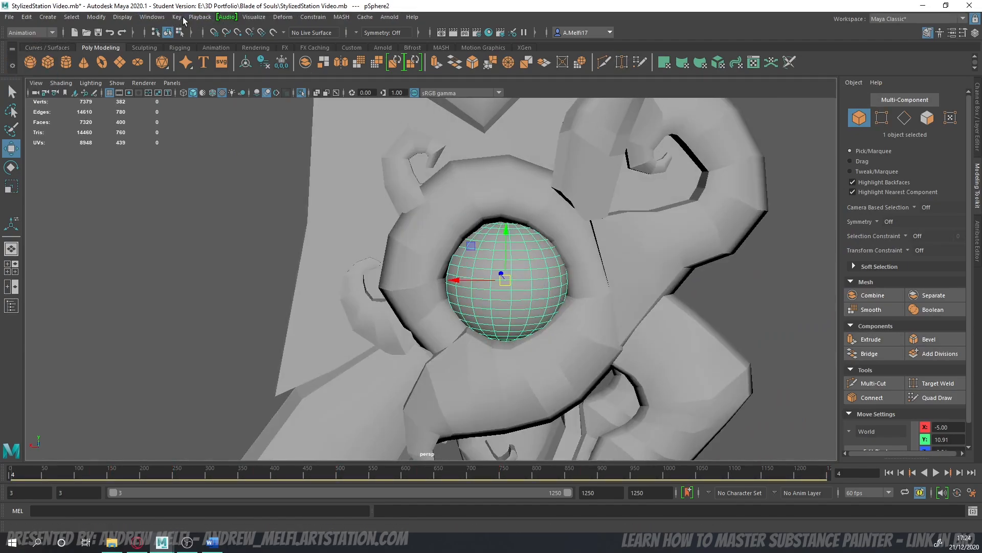
- Open the Graph Editor for the selected eye sphere
{"action": "left_click", "coordinate": [180, 18]}
{"action": "mouse_move", "coordinate": [123, 17]}
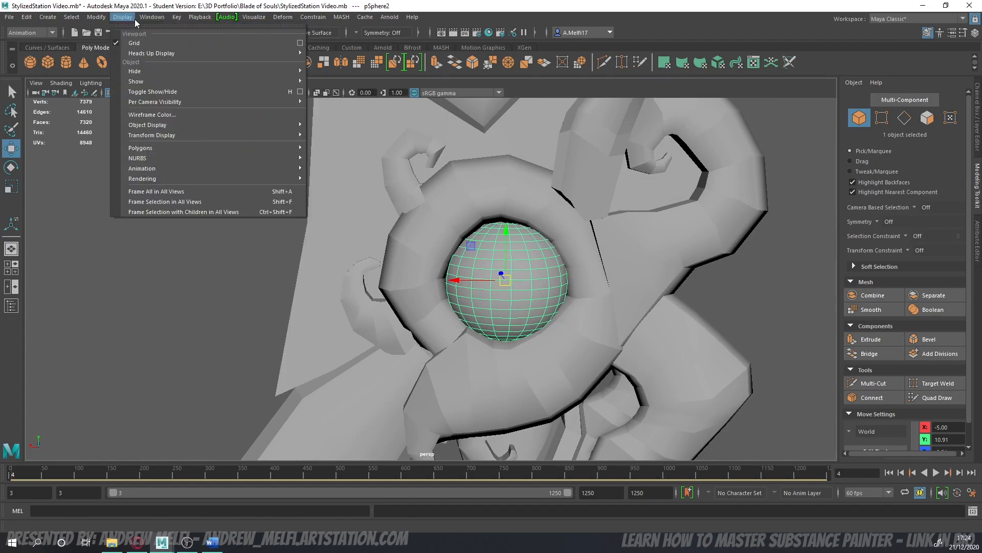
{"action": "mouse_move", "coordinate": [194, 75]}
{"action": "left_click", "coordinate": [297, 74]}
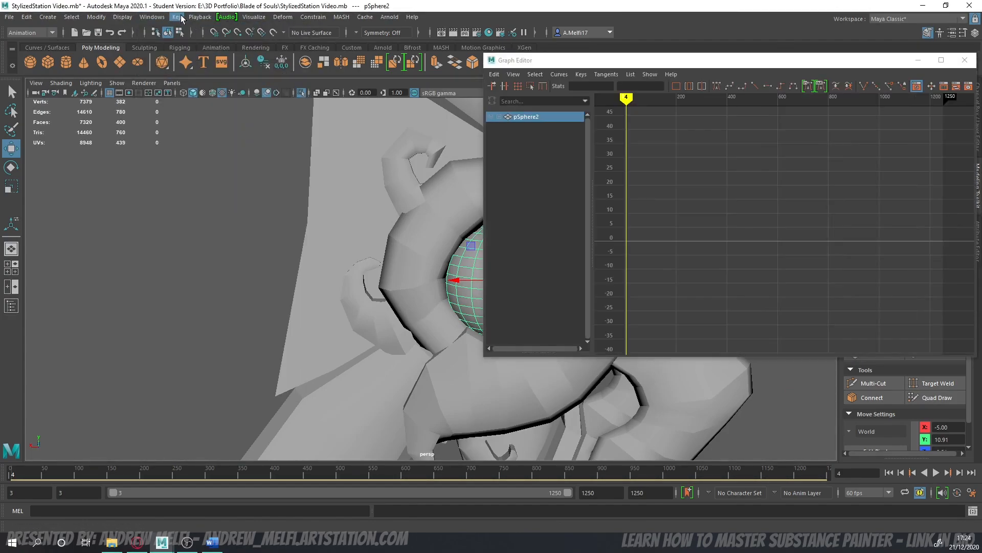
- Set the scene's playback frame rate to 24 fps
{"action": "left_click", "coordinate": [176, 17]}
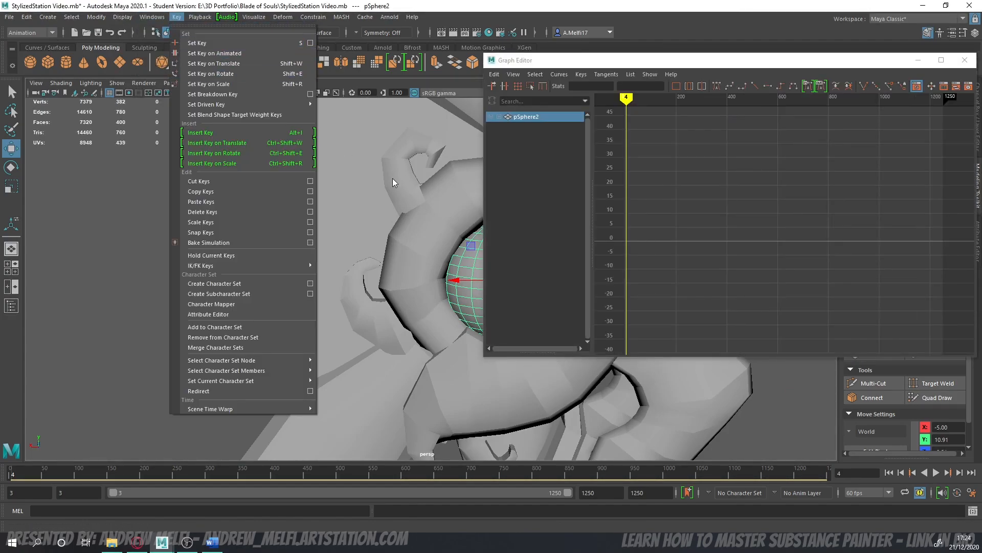
{"action": "key", "text": "f"}
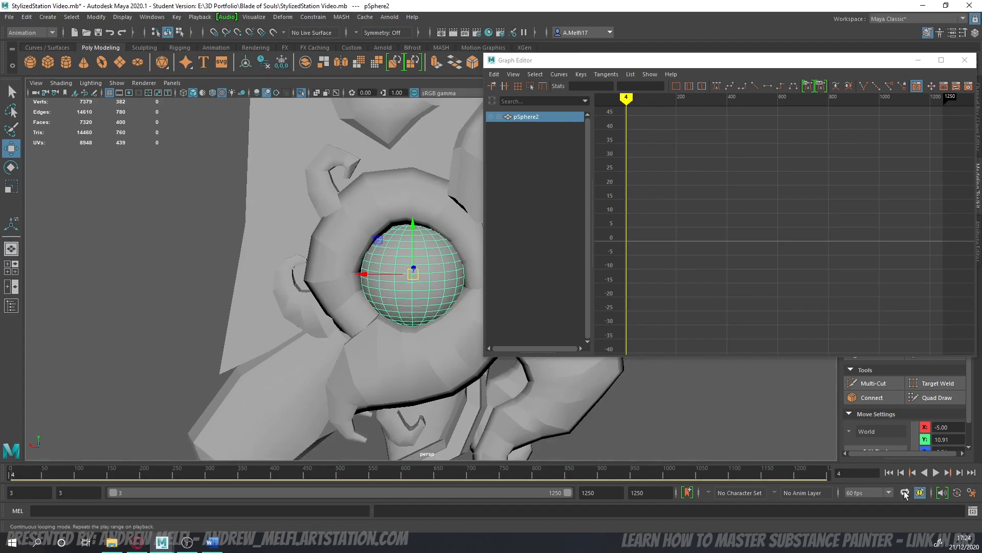
{"action": "left_click", "coordinate": [890, 491]}
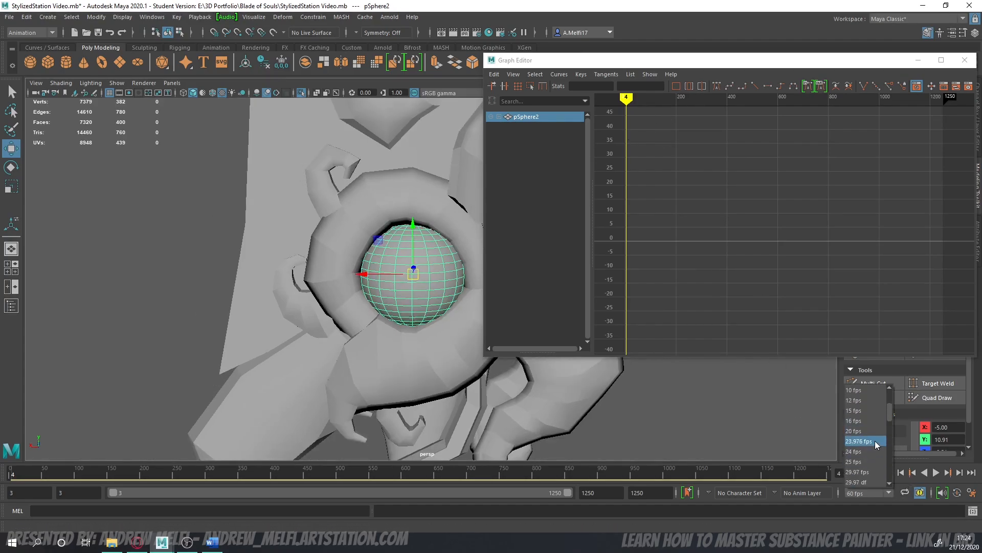
{"action": "left_click", "coordinate": [876, 452]}
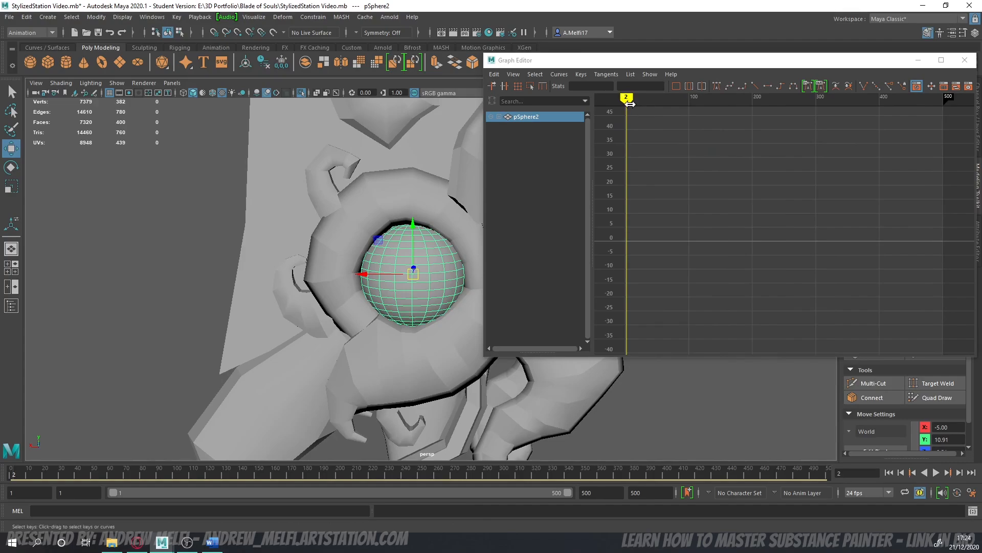
- Set a key on all the eye sphere's channels at frame 1 and move the current time to frame 50
{"action": "left_click_drag", "start_coordinate": [626, 102], "coordinate": [658, 106]}
{"action": "left_click", "coordinate": [177, 17]}
{"action": "left_click", "coordinate": [193, 43]}
- Switch to the front view and turn it to look at the sword's other side along the Z axis
{"action": "key", "text": "space"}
{"action": "key", "text": "space"}
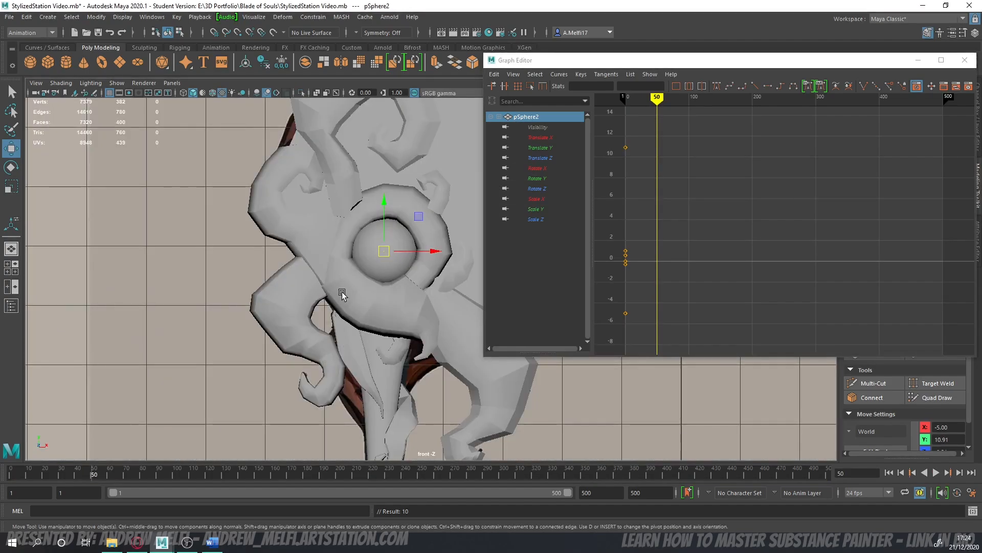
{"action": "scroll", "coordinate": [342, 294], "scroll_direction": "down", "scroll_amount": 3}
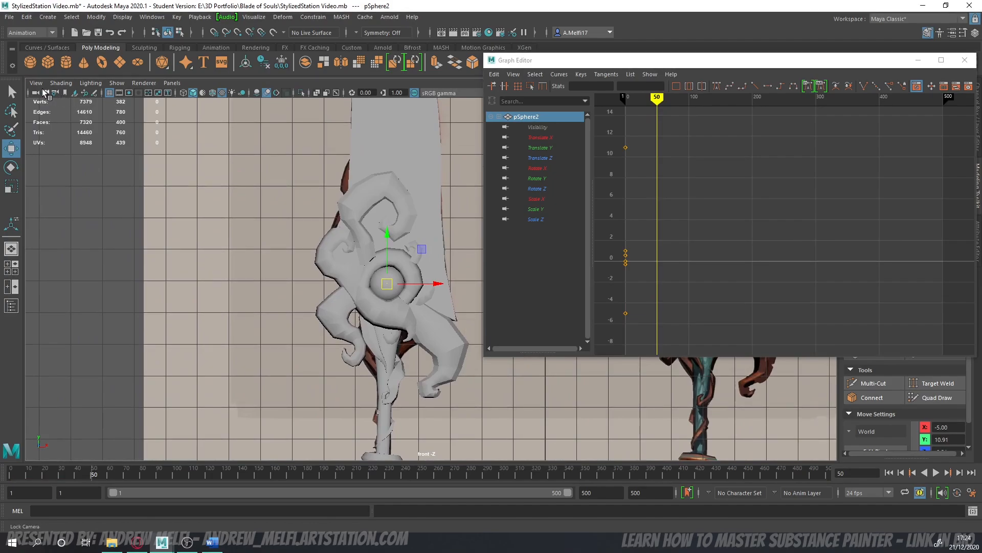
{"action": "left_click", "coordinate": [36, 82]}
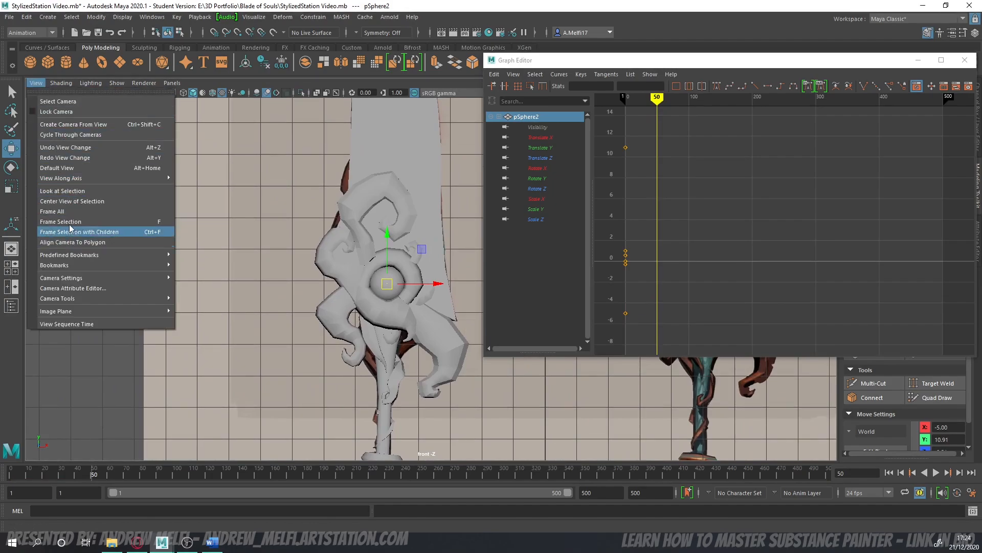
{"action": "mouse_move", "coordinate": [60, 182]}
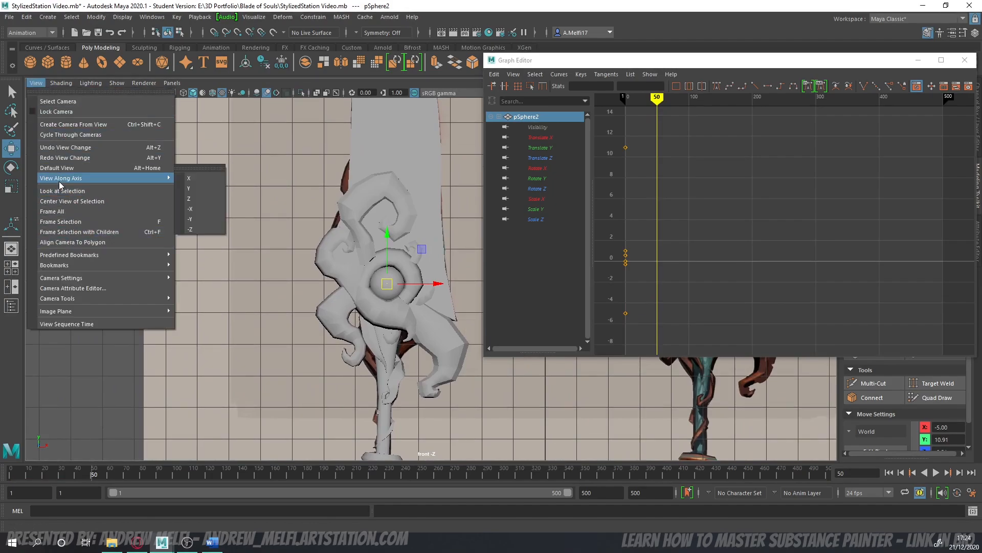
{"action": "left_click", "coordinate": [193, 230]}
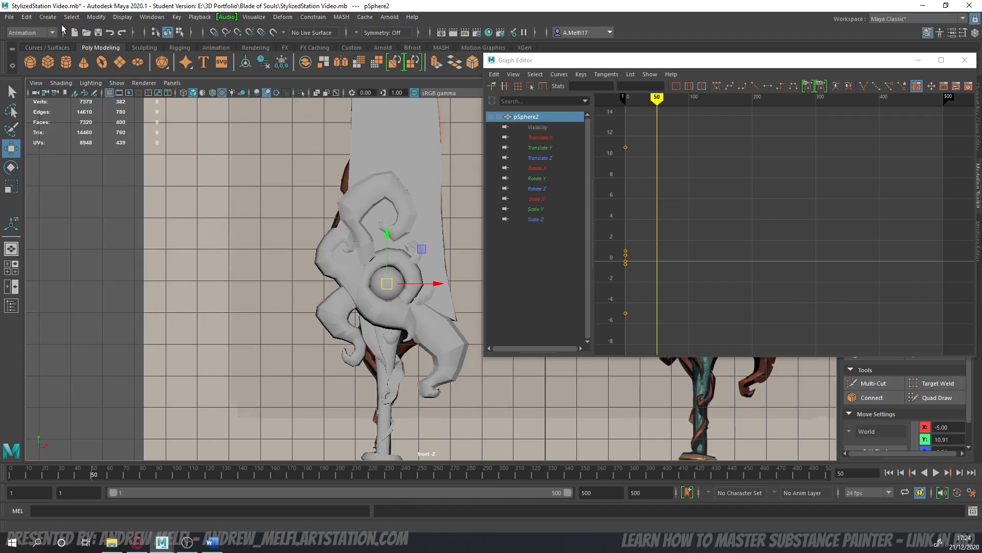
{"action": "left_click", "coordinate": [35, 83]}
{"action": "mouse_move", "coordinate": [75, 183]}
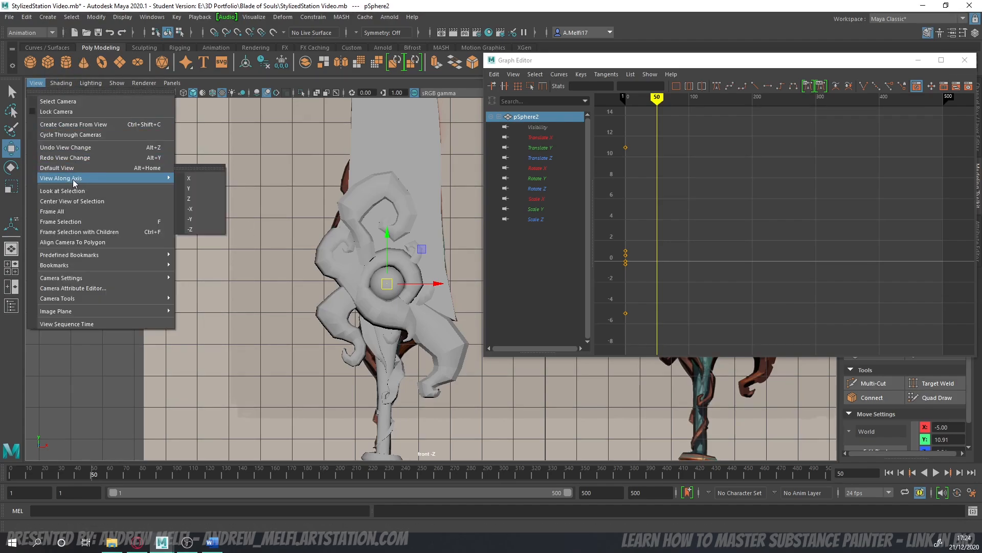
{"action": "left_click", "coordinate": [192, 189]}
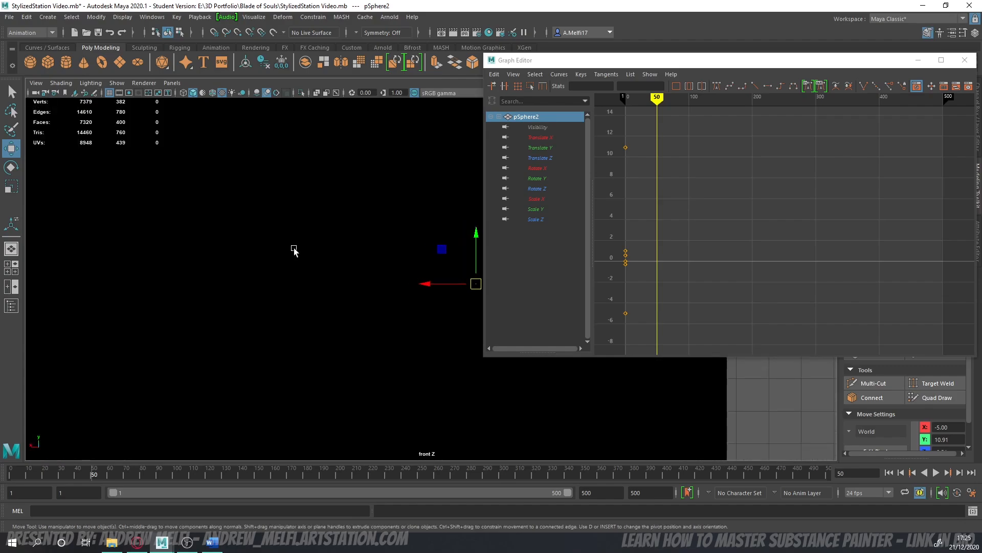
{"action": "key", "text": "ctrl+1"}
{"action": "scroll", "coordinate": [373, 261], "scroll_direction": "up", "scroll_amount": 2}
{"action": "middle_click_drag", "start_coordinate": [370, 259], "coordinate": [305, 257], "text": "alt"}
{"action": "scroll", "coordinate": [255, 232], "scroll_direction": "up", "scroll_amount": 2}
{"action": "key", "text": "ctrl+1"}
{"action": "left_click_drag", "start_coordinate": [284, 260], "coordinate": [310, 261], "text": "alt"}
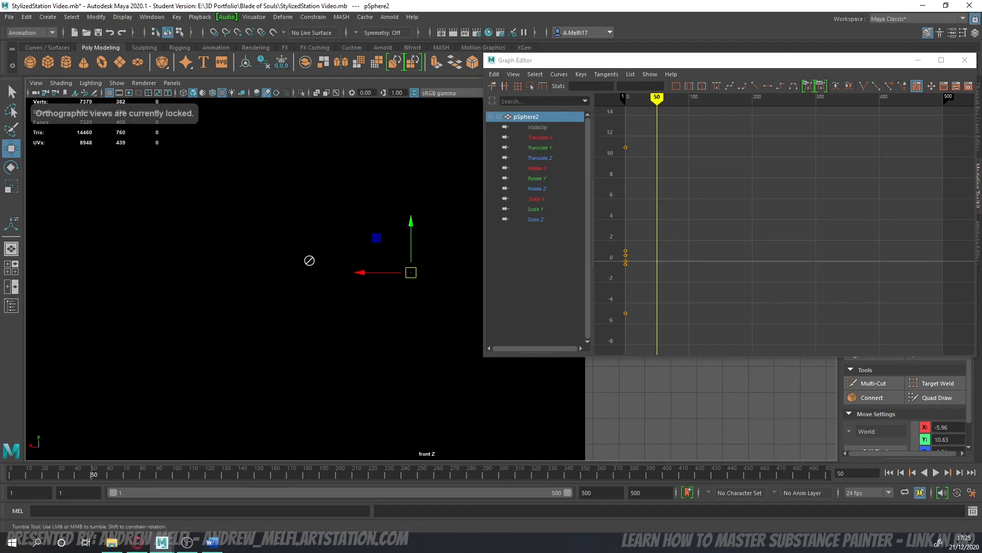
- Return to the perspective view and move the Graph Editor window aside to clear the sword
{"action": "key", "text": "space"}
{"action": "key", "text": "space"}
{"action": "scroll", "coordinate": [400, 217], "scroll_direction": "down", "scroll_amount": 3}
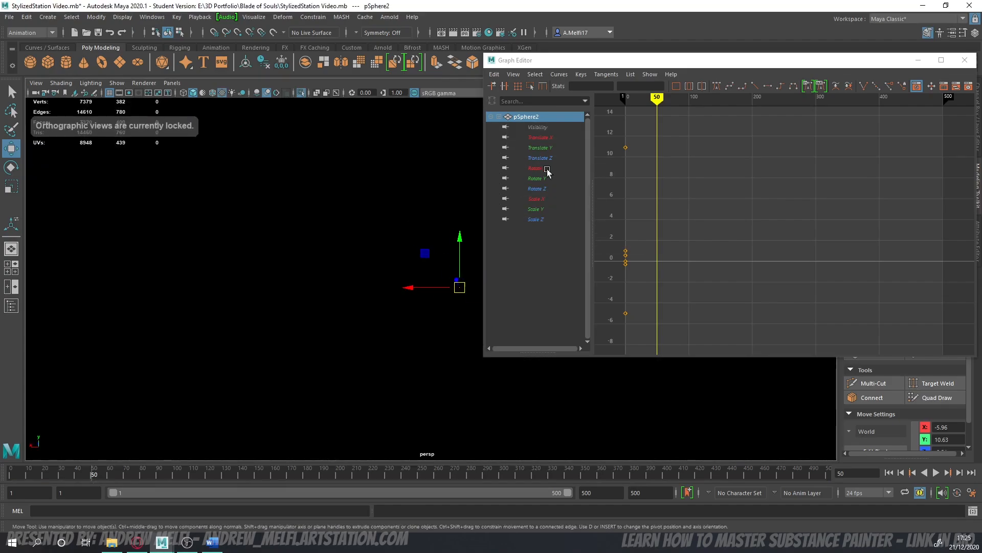
{"action": "left_click_drag", "start_coordinate": [683, 61], "coordinate": [755, 63]}
- Try to isolate all of the sword's parts in the perspective view
{"action": "left_click_drag", "start_coordinate": [433, 251], "coordinate": [259, 253], "text": "alt"}
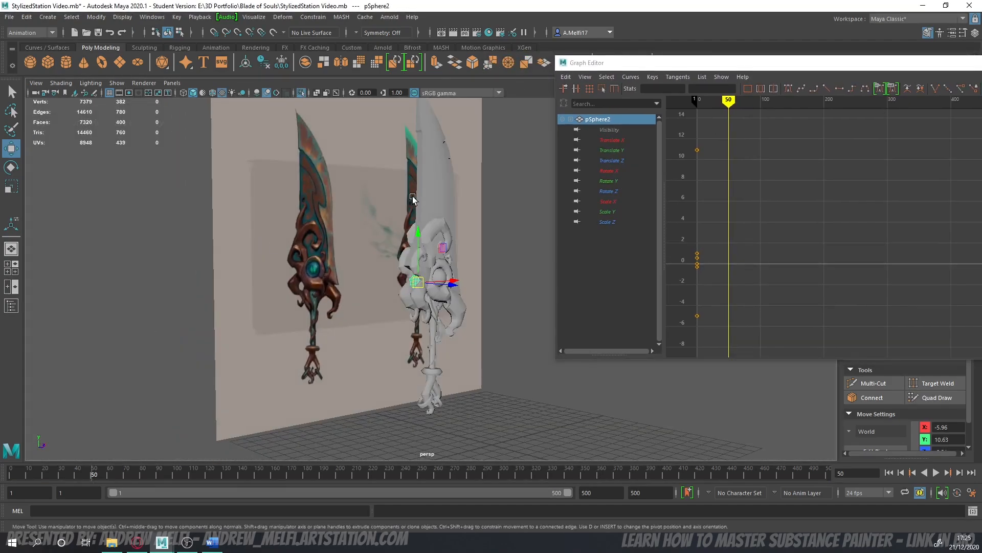
{"action": "left_click_drag", "start_coordinate": [444, 177], "coordinate": [474, 193], "text": "alt"}
{"action": "scroll", "coordinate": [473, 177], "scroll_direction": "down", "scroll_amount": 4}
{"action": "left_click_drag", "start_coordinate": [470, 145], "coordinate": [396, 310]}
{"action": "key", "text": "ctrl+1"}
{"action": "scroll", "coordinate": [373, 327], "scroll_direction": "up", "scroll_amount": 5}
{"action": "key", "text": "ctrl+1"}
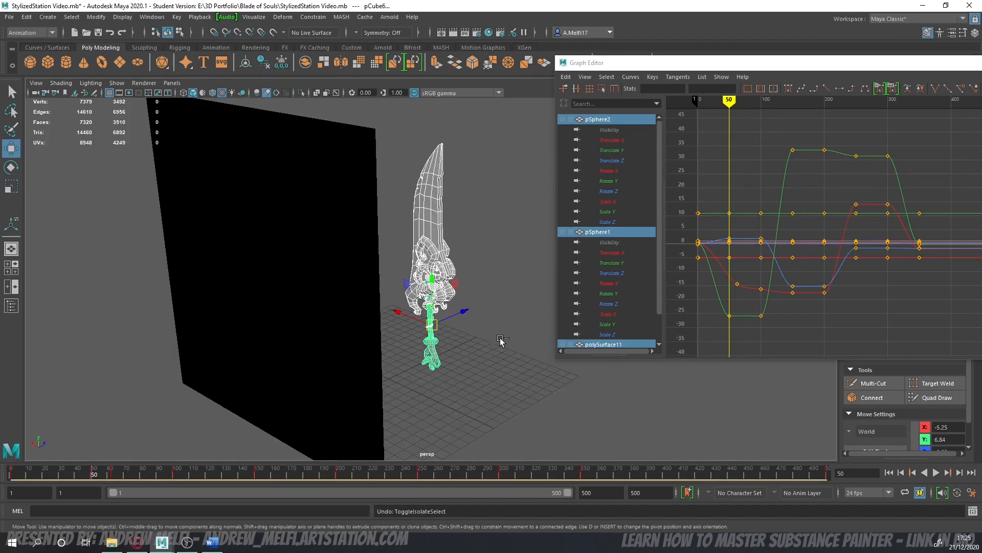
- Isolate the sword without the reference image plane in the perspective view and select its eye sphere
{"action": "left_click", "coordinate": [500, 337]}
{"action": "left_click_drag", "start_coordinate": [499, 325], "coordinate": [477, 177], "text": "alt"}
{"action": "scroll", "coordinate": [477, 178], "scroll_direction": "down", "scroll_amount": 4}
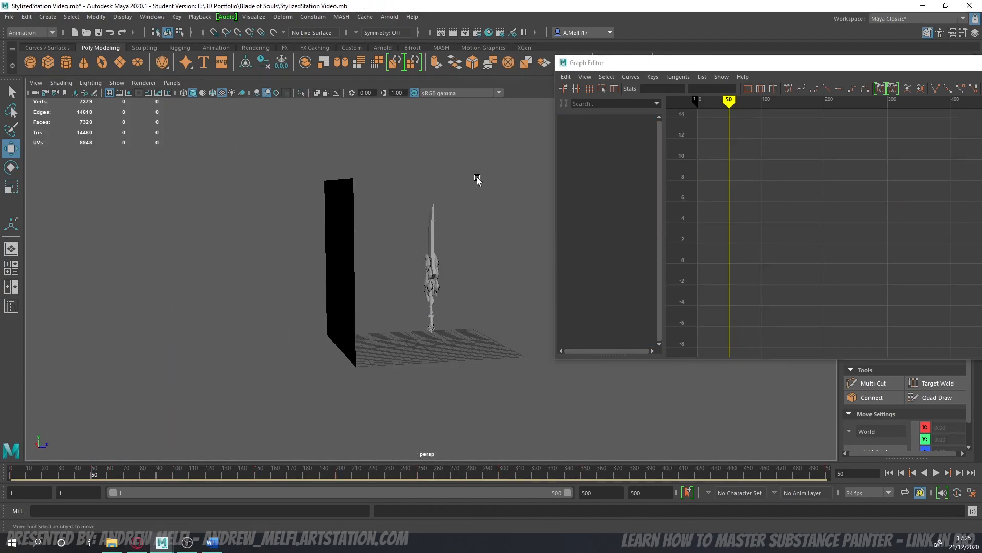
{"action": "key", "text": "ctrl+1"}
{"action": "left_click_drag", "start_coordinate": [406, 363], "coordinate": [489, 342]}
{"action": "scroll", "coordinate": [403, 371], "scroll_direction": "up", "scroll_amount": 5}
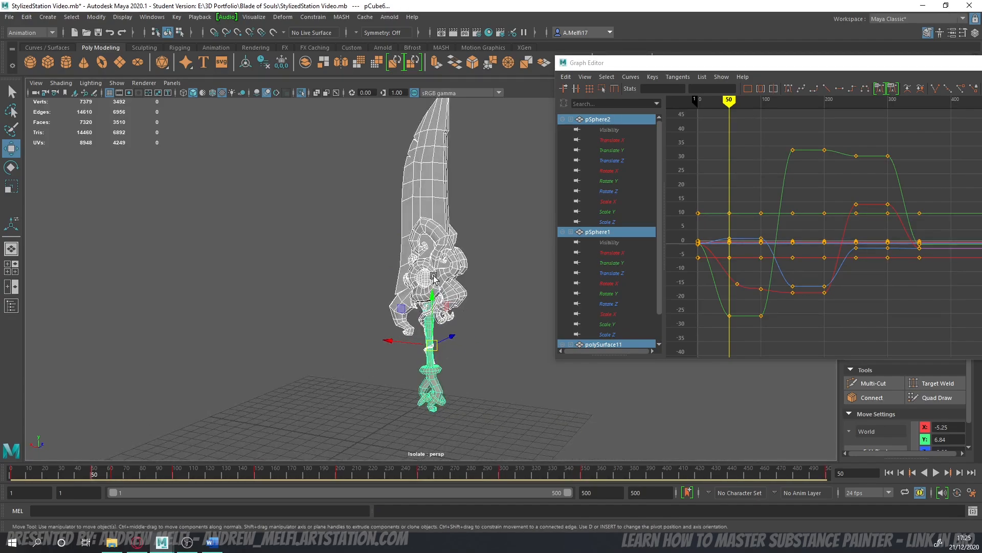
{"action": "left_click", "coordinate": [425, 279]}
{"action": "left_click_drag", "start_coordinate": [411, 303], "coordinate": [437, 308], "text": "alt"}
{"action": "scroll", "coordinate": [437, 309], "scroll_direction": "up", "scroll_amount": 4}
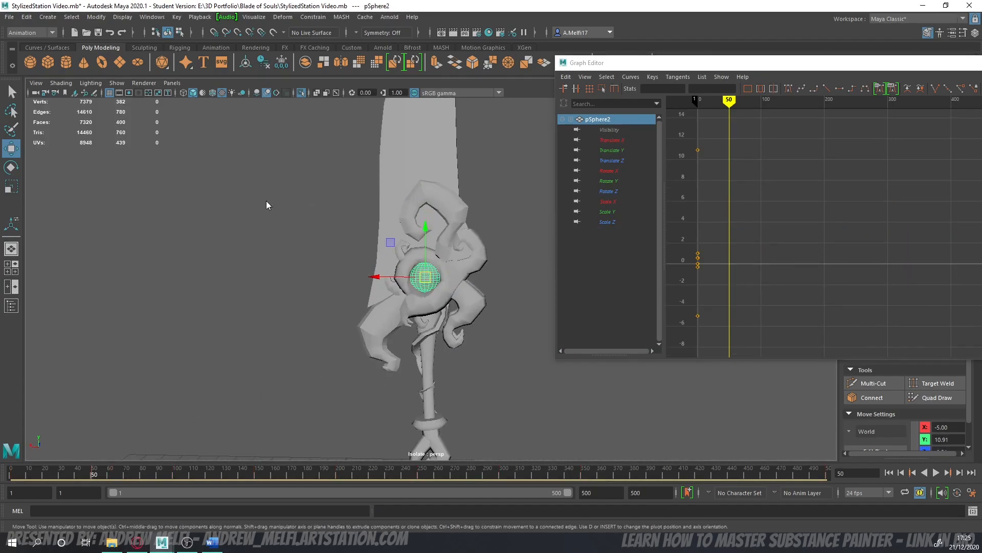
- Switch to the front view and undo the selections of the eye sphere and the sword's parts
{"action": "key", "text": "space"}
{"action": "key", "text": "space"}
{"action": "scroll", "coordinate": [320, 334], "scroll_direction": "down", "scroll_amount": 3}
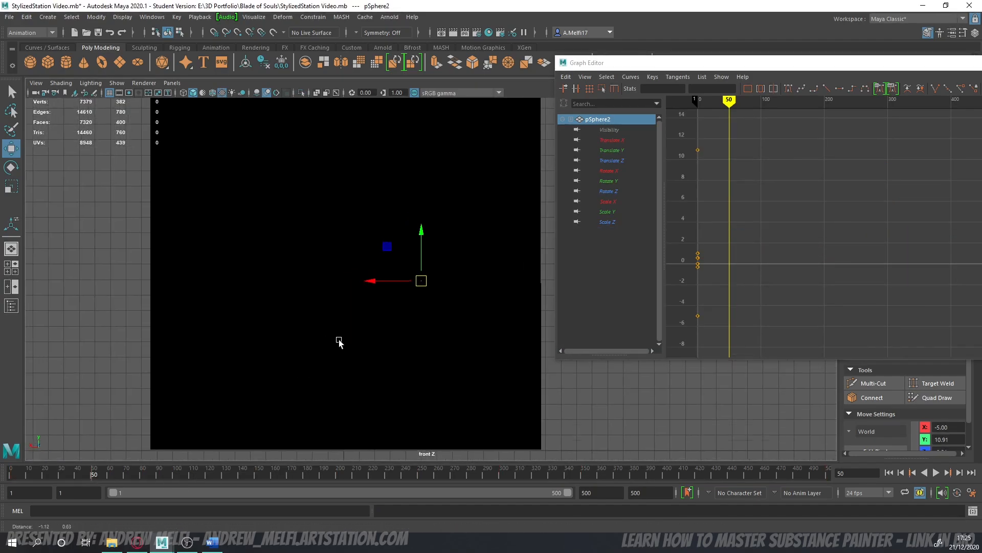
{"action": "middle_click_drag", "start_coordinate": [339, 342], "coordinate": [342, 343], "text": "alt"}
{"action": "key", "text": "ctrl+z"}
{"action": "key", "text": "ctrl+z"}
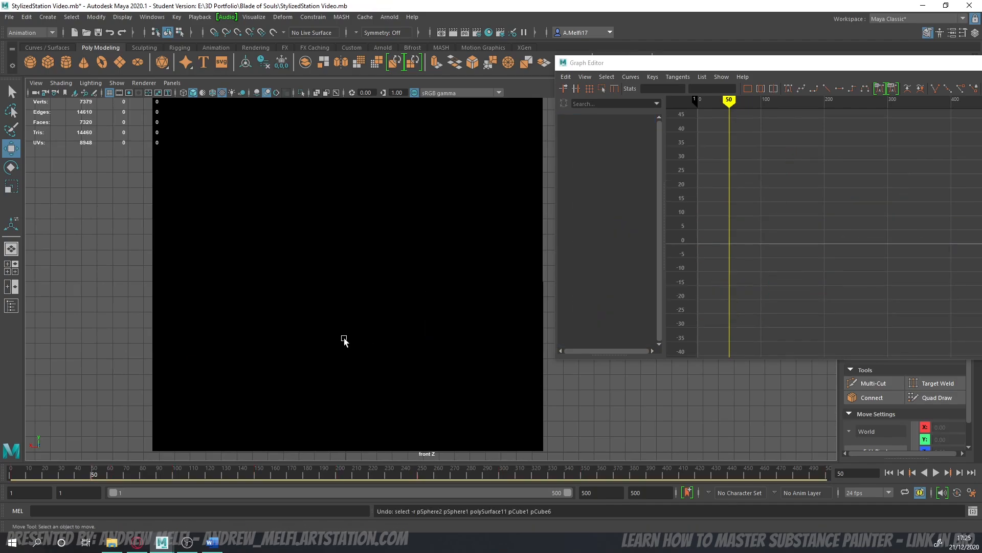
- Select all of the sword's parts in the perspective view and isolate them in the front view, without the reference image plane
{"action": "key", "text": "space"}
{"action": "key", "text": "space"}
{"action": "left_click_drag", "start_coordinate": [404, 258], "coordinate": [355, 265], "text": "alt"}
{"action": "scroll", "coordinate": [409, 239], "scroll_direction": "down", "scroll_amount": 6}
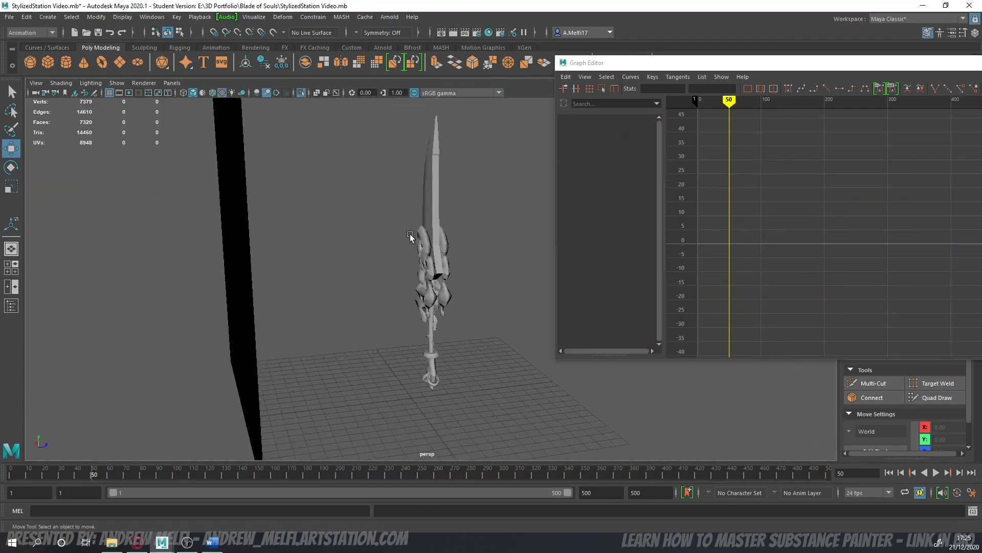
{"action": "left_click_drag", "start_coordinate": [390, 143], "coordinate": [463, 335]}
{"action": "key", "text": "space"}
{"action": "key", "text": "space"}
{"action": "key", "text": "ctrl+1"}
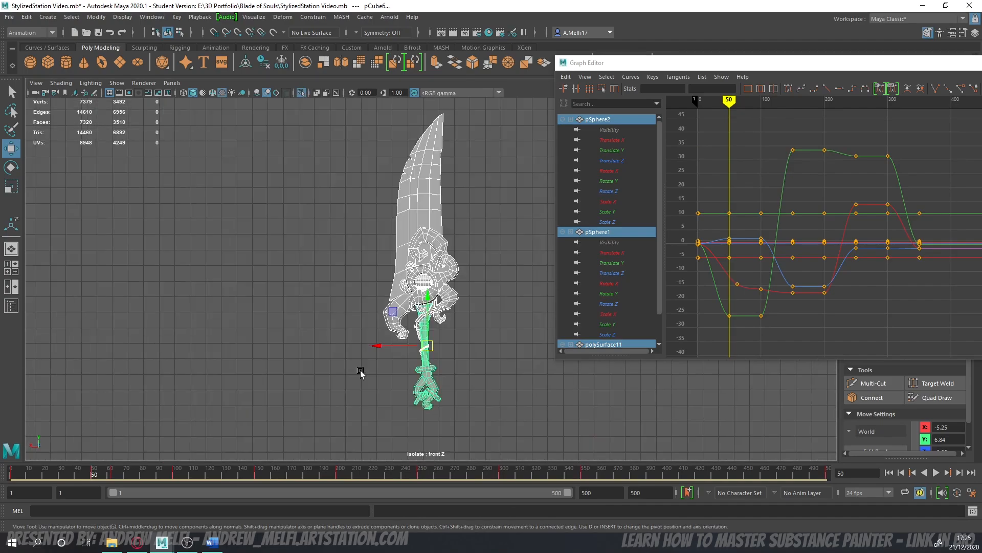
- Select the eye sphere in the isolated front view with shaded display on
{"action": "scroll", "coordinate": [395, 312], "scroll_direction": "up", "scroll_amount": 5}
{"action": "left_click", "coordinate": [406, 284]}
{"action": "key", "text": "5"}
{"action": "scroll", "coordinate": [409, 296], "scroll_direction": "up", "scroll_amount": 6}
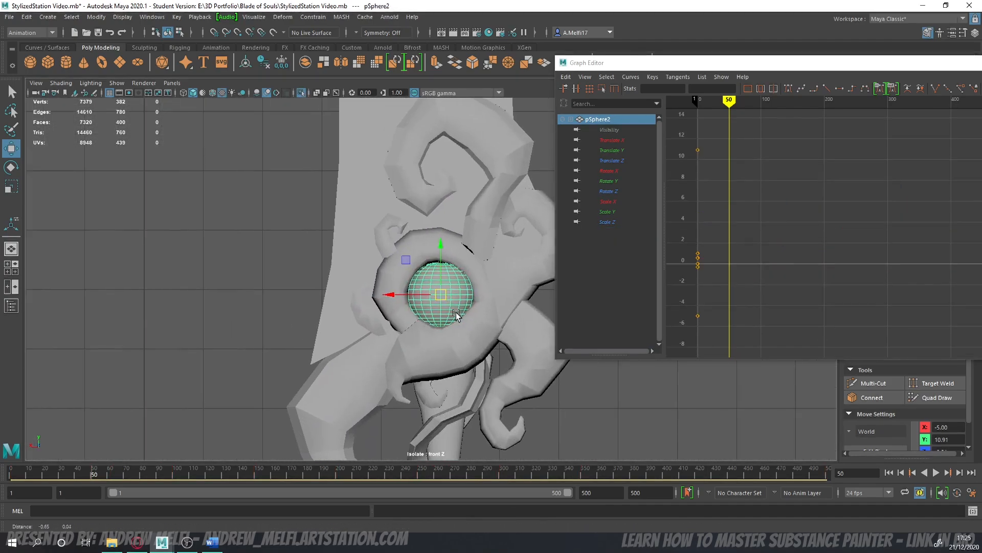
{"action": "scroll", "coordinate": [459, 314], "scroll_direction": "up", "scroll_amount": 1}
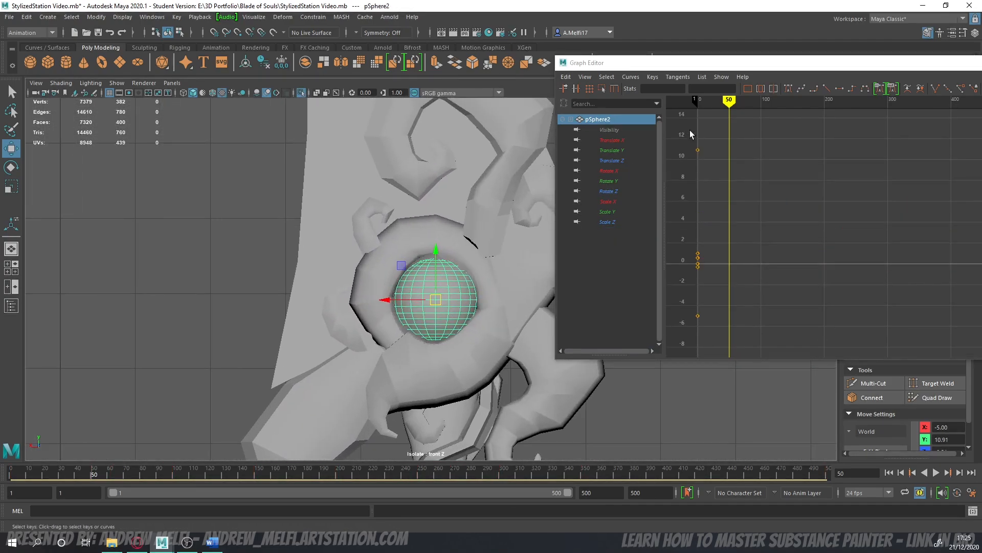
- Rotate the eye sphere to about 12° in X and -33° in Y and set a key at frame 50
{"action": "key", "text": "e"}
{"action": "left_click_drag", "start_coordinate": [460, 324], "coordinate": [443, 319]}
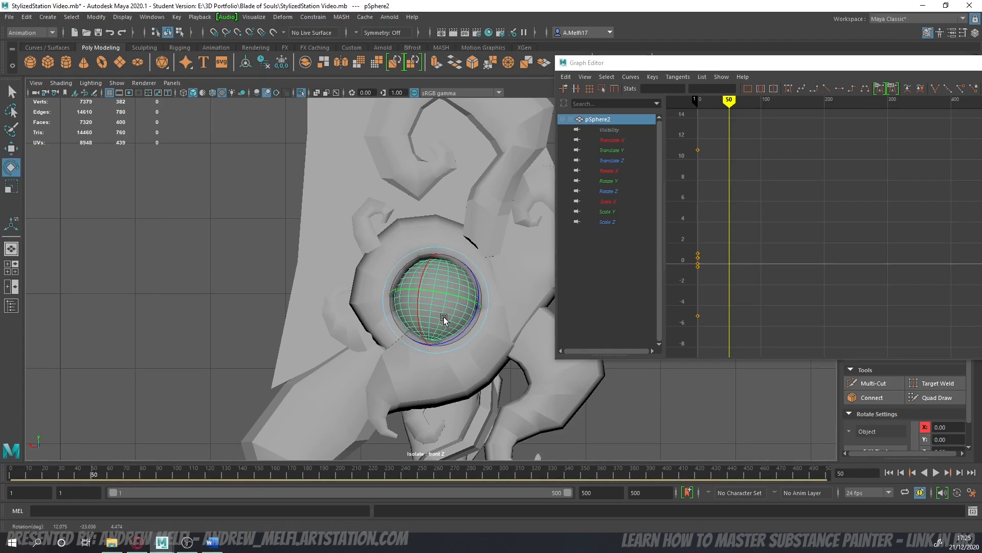
{"action": "left_click_drag", "start_coordinate": [447, 265], "coordinate": [441, 270]}
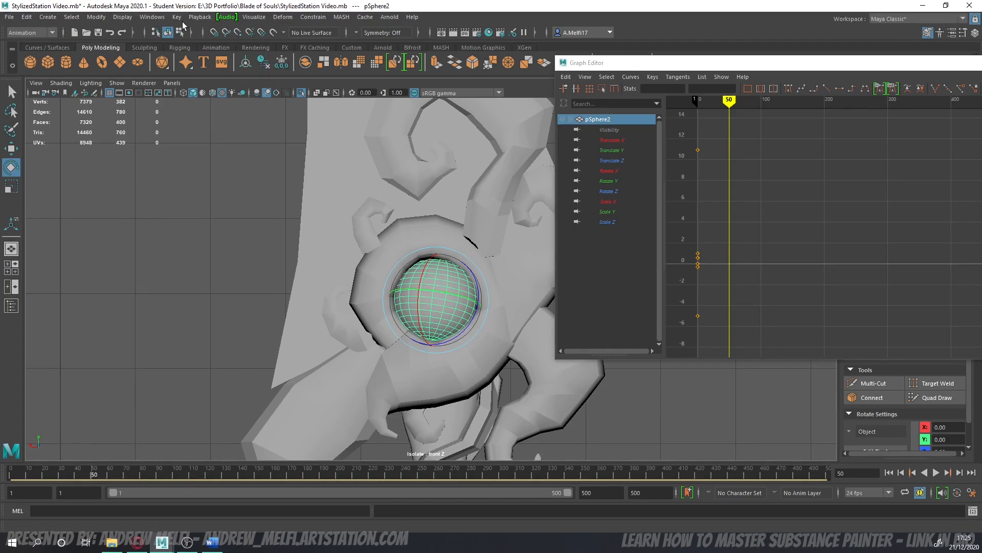
{"action": "left_click", "coordinate": [177, 17]}
{"action": "left_click", "coordinate": [250, 48]}
- Set a key on the eye sphere at frame 100 to hold its current rotation
{"action": "left_click_drag", "start_coordinate": [734, 108], "coordinate": [761, 105]}
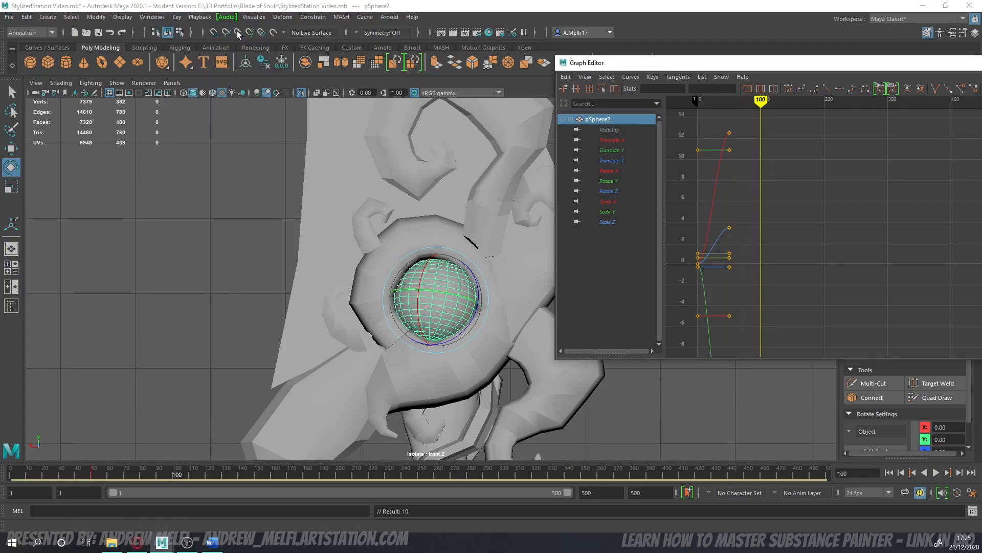
{"action": "left_click", "coordinate": [177, 17]}
{"action": "left_click", "coordinate": [250, 47]}
{"action": "middle_click_drag", "start_coordinate": [784, 180], "coordinate": [756, 180], "text": "alt"}
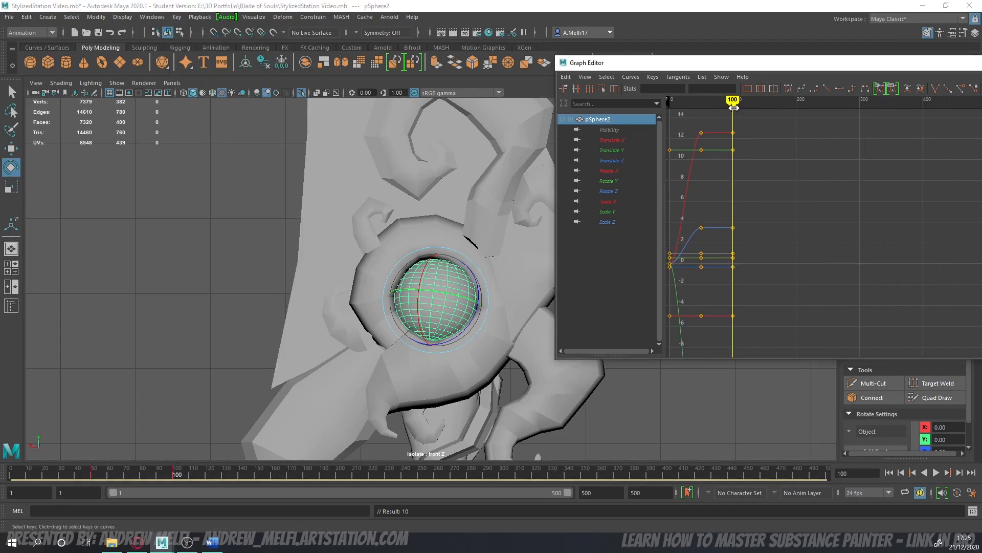
- Rotate the eye sphere the opposite way to about 13° in X and 26° in Y and key it at frame 150
{"action": "left_click_drag", "start_coordinate": [733, 107], "coordinate": [765, 104]}
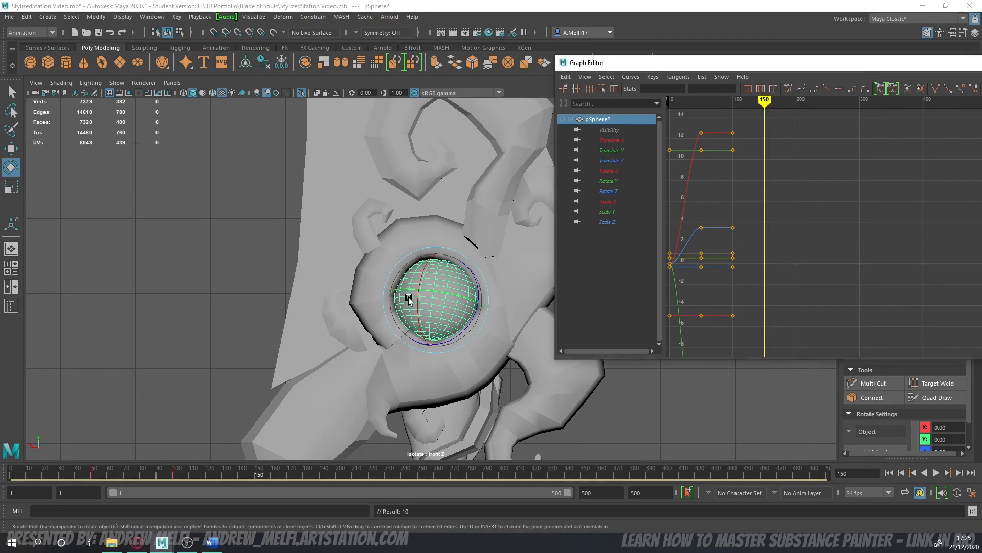
{"action": "left_click_drag", "start_coordinate": [407, 290], "coordinate": [446, 286]}
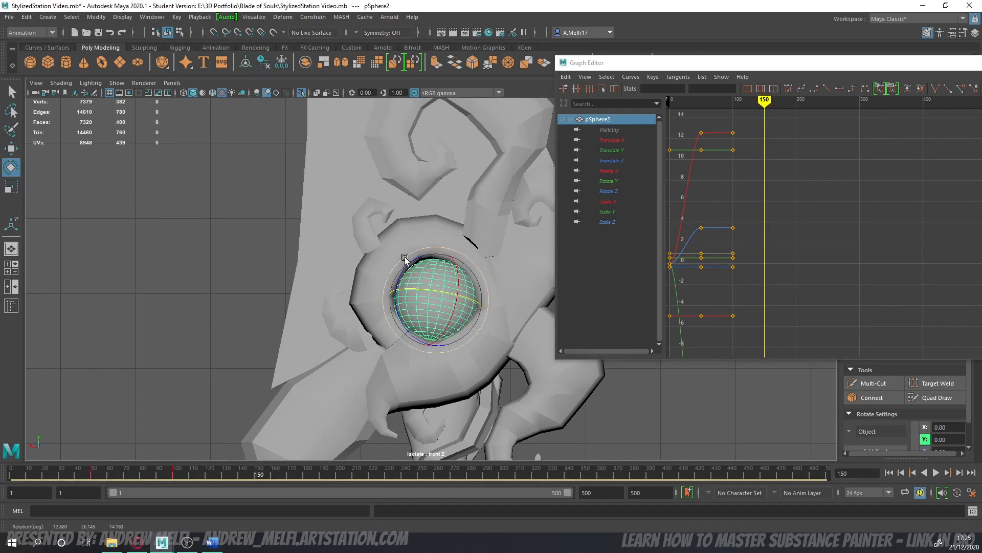
{"action": "left_click_drag", "start_coordinate": [405, 259], "coordinate": [402, 261]}
{"action": "left_click", "coordinate": [177, 17]}
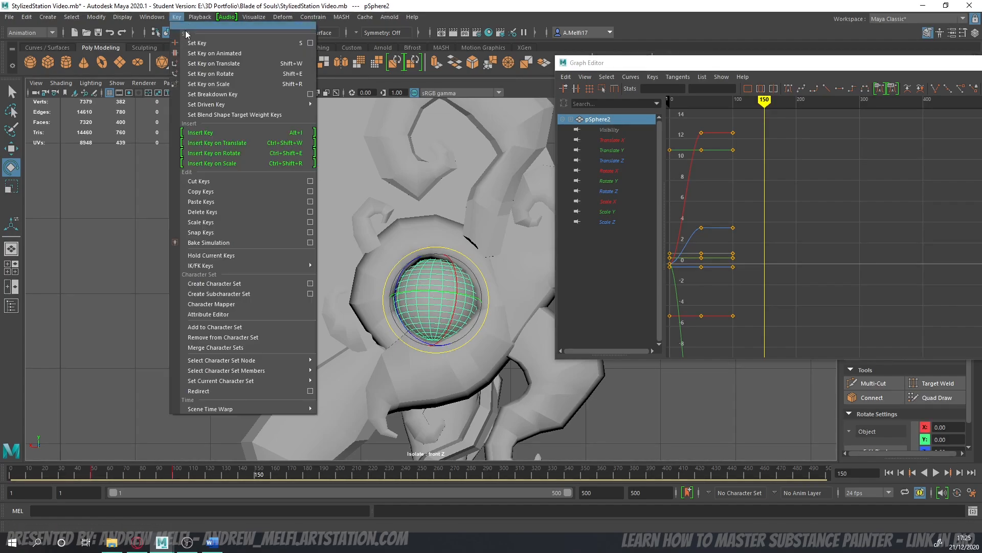
{"action": "left_click", "coordinate": [202, 41]}
- Set a key on the eye sphere at frame 200 with its rotation held
{"action": "left_click_drag", "start_coordinate": [765, 102], "coordinate": [796, 103]}
{"action": "left_click", "coordinate": [177, 17]}
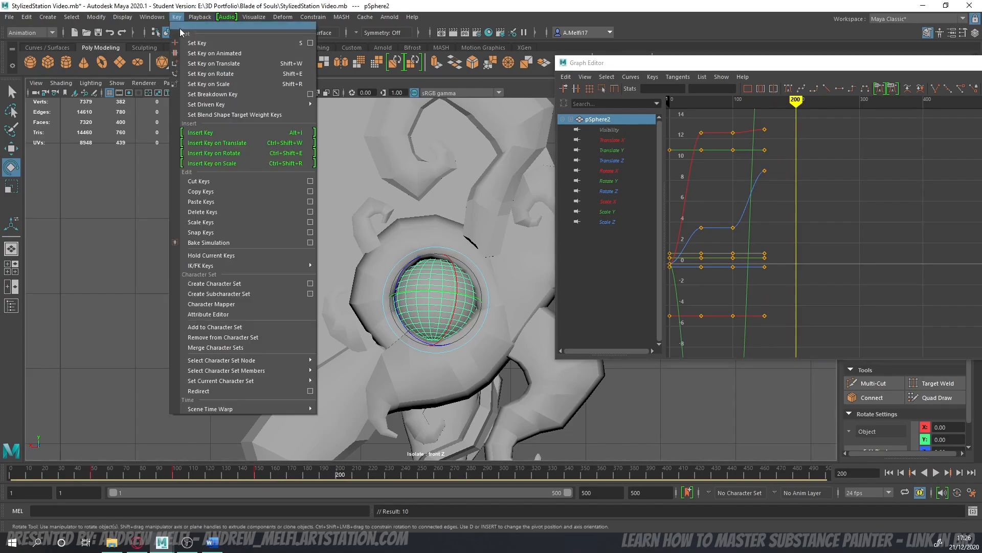
{"action": "left_click", "coordinate": [202, 41]}
{"action": "middle_click_drag", "start_coordinate": [817, 149], "coordinate": [763, 147], "text": "alt"}
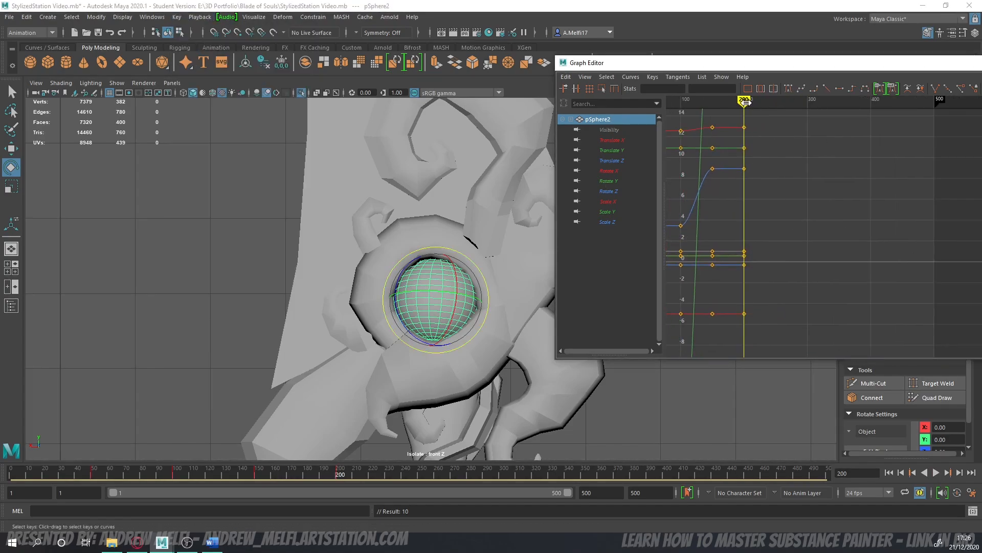
- Tilt the eye sphere to about -9° in X at frame 250 and set a key there
{"action": "left_click_drag", "start_coordinate": [745, 102], "coordinate": [776, 109]}
{"action": "left_click", "coordinate": [459, 279]}
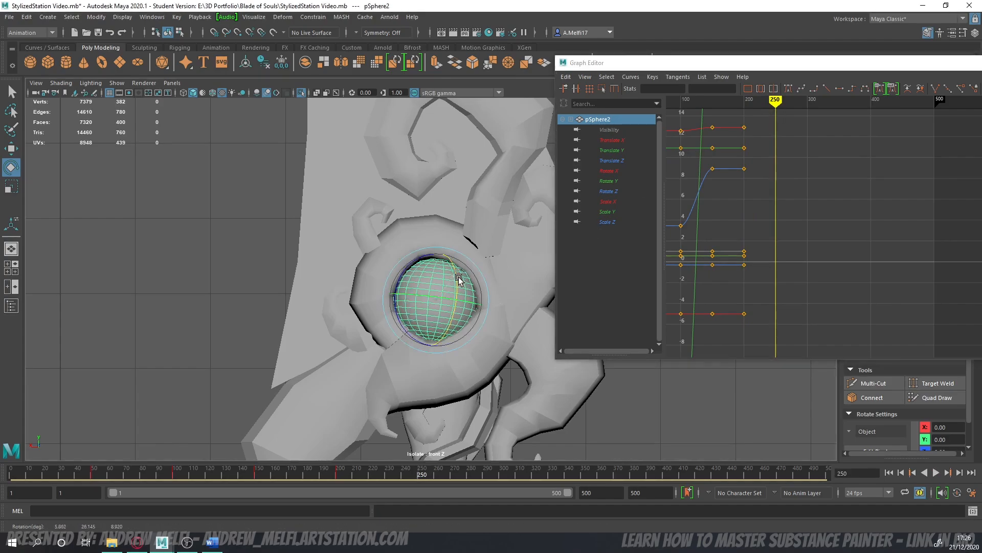
{"action": "left_click_drag", "start_coordinate": [459, 279], "coordinate": [458, 285]}
{"action": "left_click", "coordinate": [177, 17]}
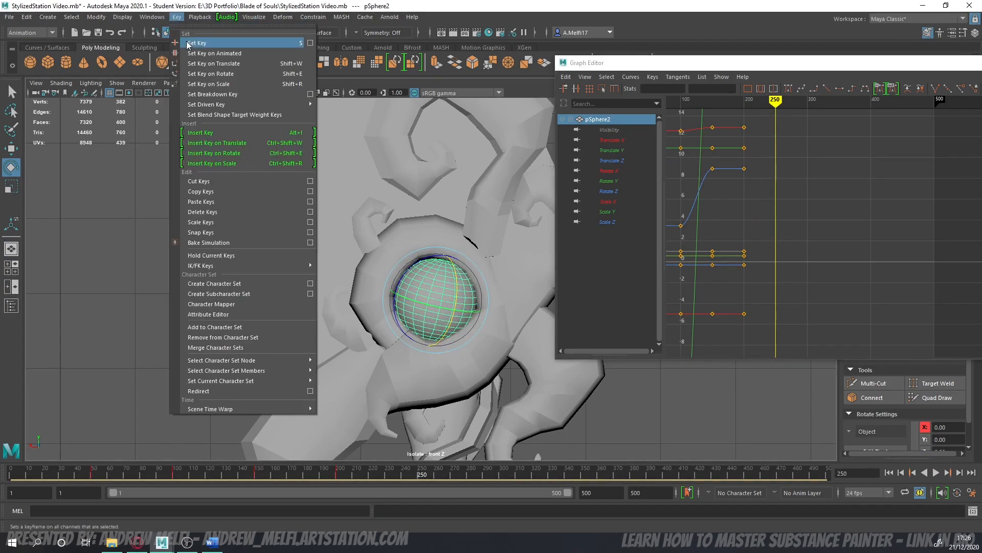
{"action": "left_click", "coordinate": [199, 42]}
- Set a key on the eye sphere at frame 300 to hold its tilted rotation
{"action": "left_click_drag", "start_coordinate": [813, 108], "coordinate": [805, 109]}
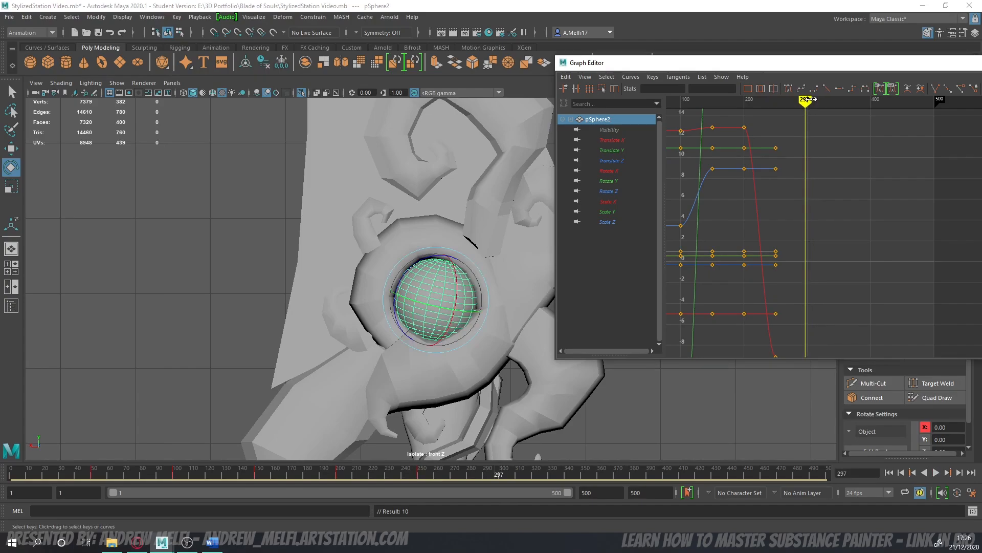
{"action": "key", "text": "alt+v"}
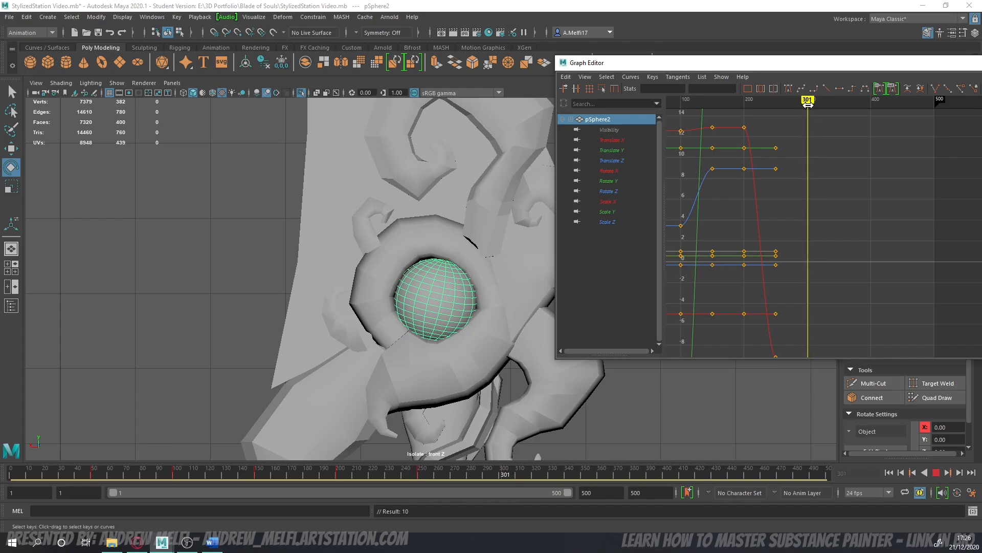
{"action": "left_click", "coordinate": [807, 104]}
{"action": "right_click", "coordinate": [809, 109]}
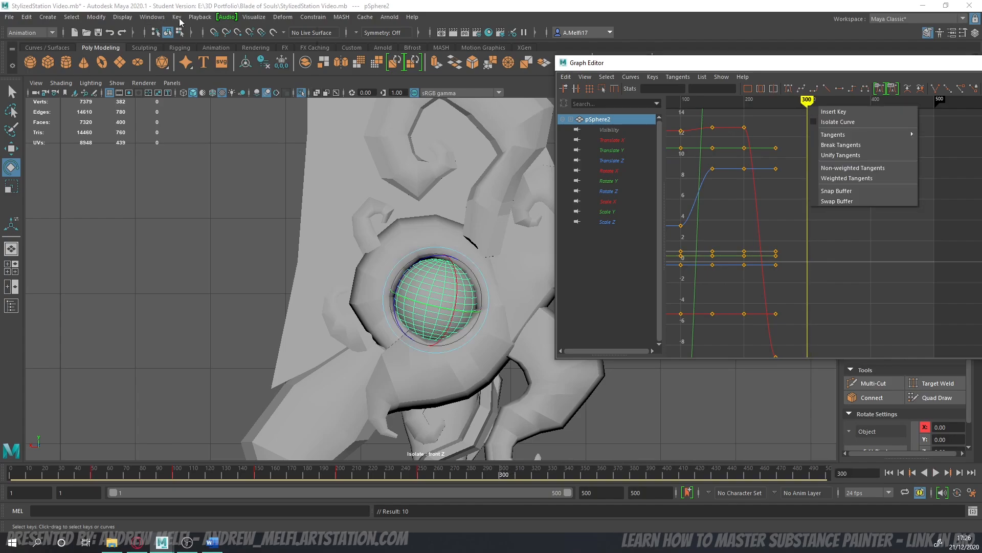
{"action": "left_click", "coordinate": [179, 19]}
{"action": "left_click", "coordinate": [197, 43]}
- Rotate the eye sphere back to about 2° in X, -2° in Y and 2° in Z and key it at frame 350
{"action": "left_click_drag", "start_coordinate": [808, 105], "coordinate": [838, 103]}
{"action": "right_click", "coordinate": [834, 118]}
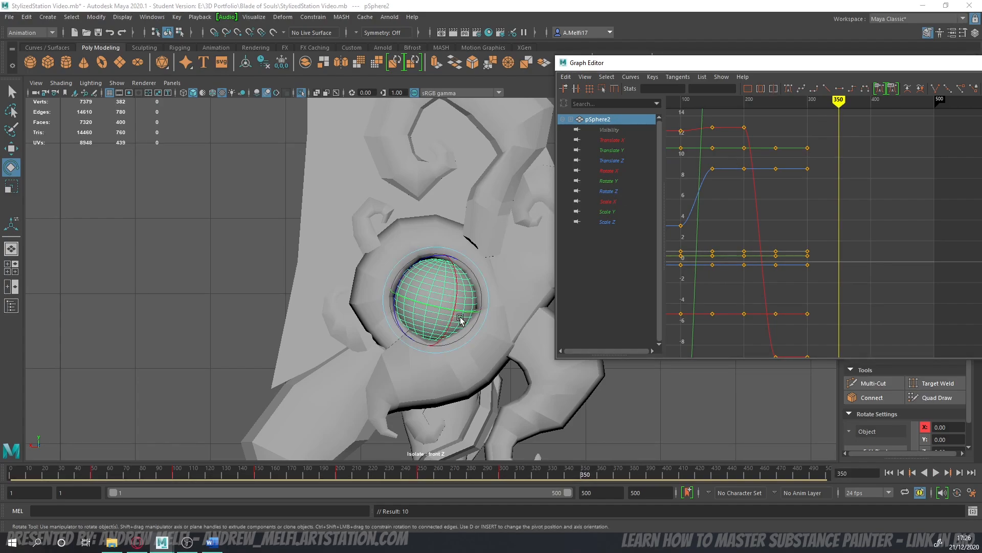
{"action": "left_click_drag", "start_coordinate": [468, 311], "coordinate": [456, 310]}
{"action": "left_click_drag", "start_coordinate": [484, 278], "coordinate": [446, 297]}
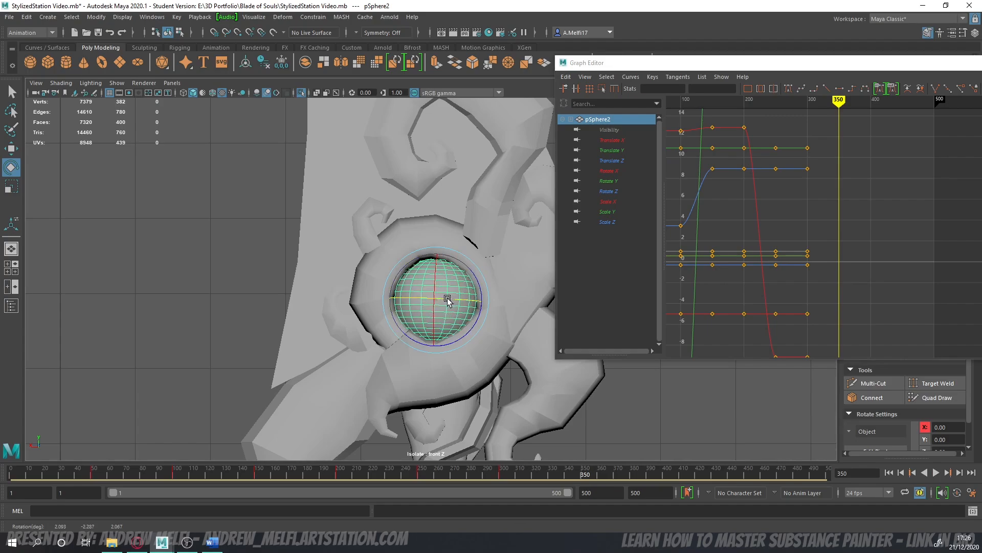
{"action": "left_click", "coordinate": [176, 17]}
{"action": "left_click", "coordinate": [202, 36]}
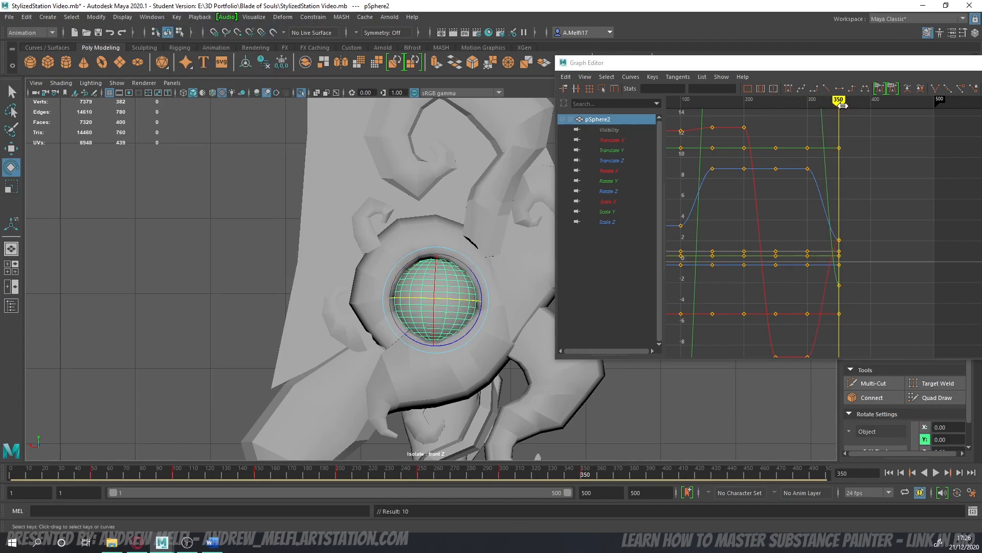
- Set a key at frame 500 with the eye sphere's rotation held, and frame all its animation curves in the Graph Editor
{"action": "left_click_drag", "start_coordinate": [843, 106], "coordinate": [935, 111]}
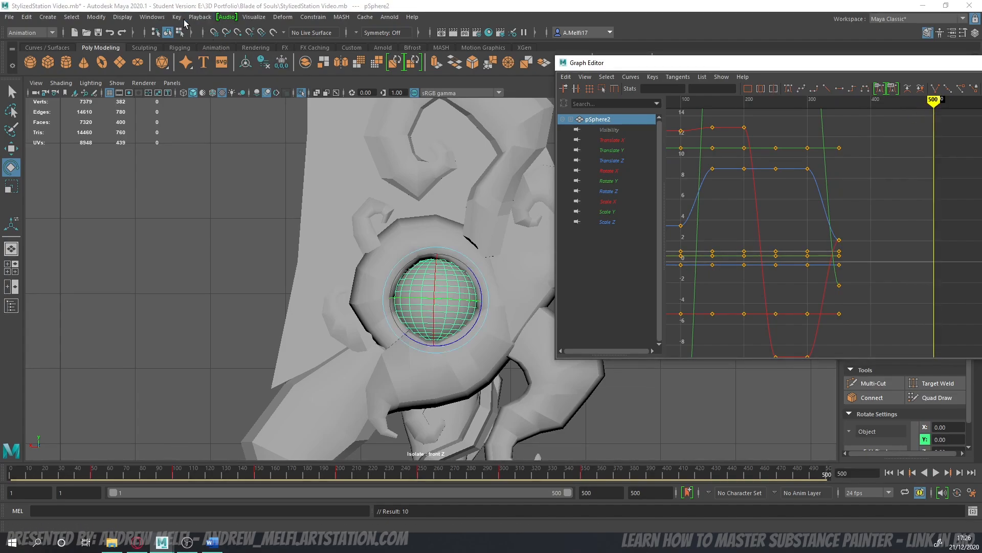
{"action": "left_click", "coordinate": [176, 17]}
{"action": "left_click", "coordinate": [196, 42]}
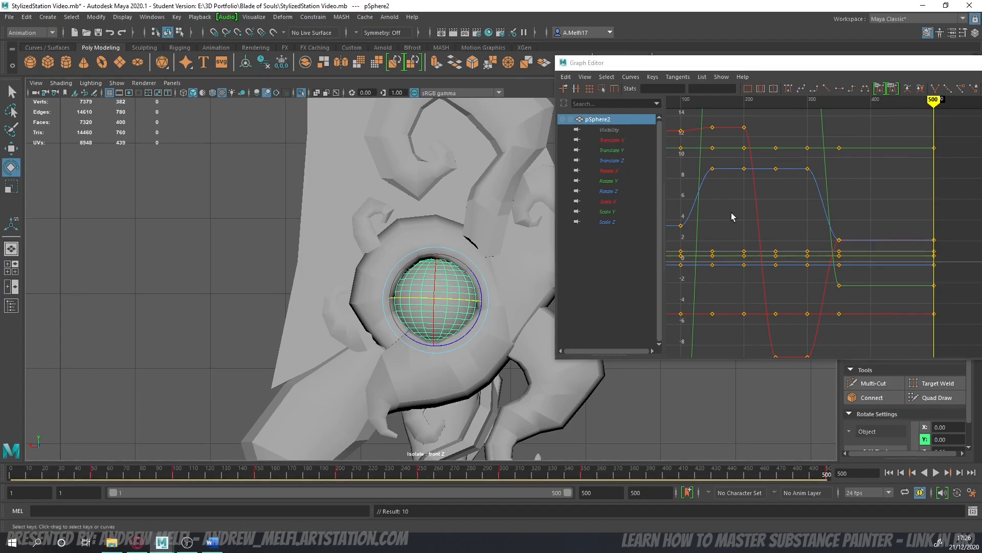
{"action": "scroll", "coordinate": [771, 243], "scroll_direction": "down", "scroll_amount": 6}
{"action": "key", "text": "f"}
- Return to the perspective view of the sword and close the Graph Editor
{"action": "key", "text": "space"}
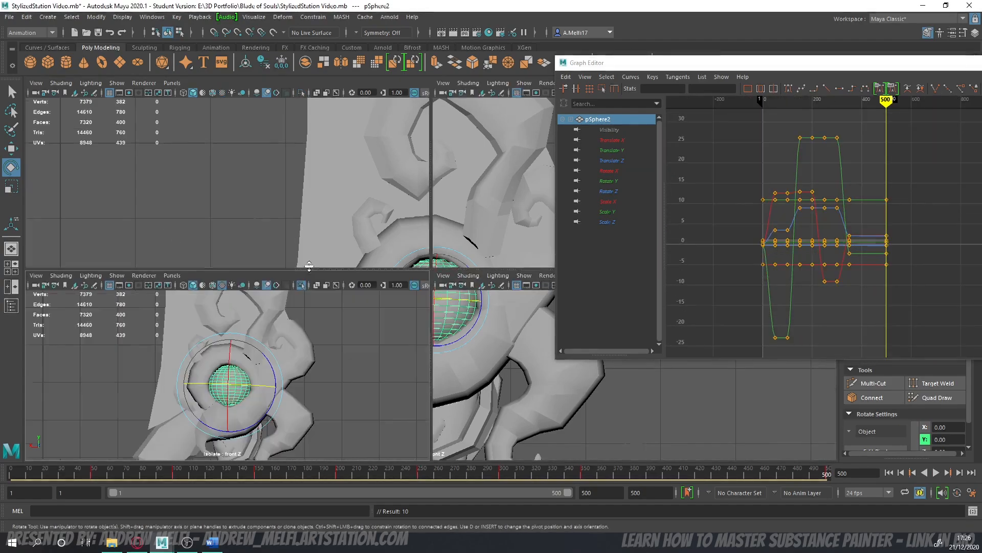
{"action": "key", "text": "space"}
{"action": "left_click_drag", "start_coordinate": [456, 248], "coordinate": [277, 262], "text": "alt"}
{"action": "right_click_drag", "start_coordinate": [276, 262], "coordinate": [359, 273], "text": "alt"}
{"action": "key", "text": "w"}
{"action": "scroll", "coordinate": [452, 276], "scroll_direction": "up", "scroll_amount": 5}
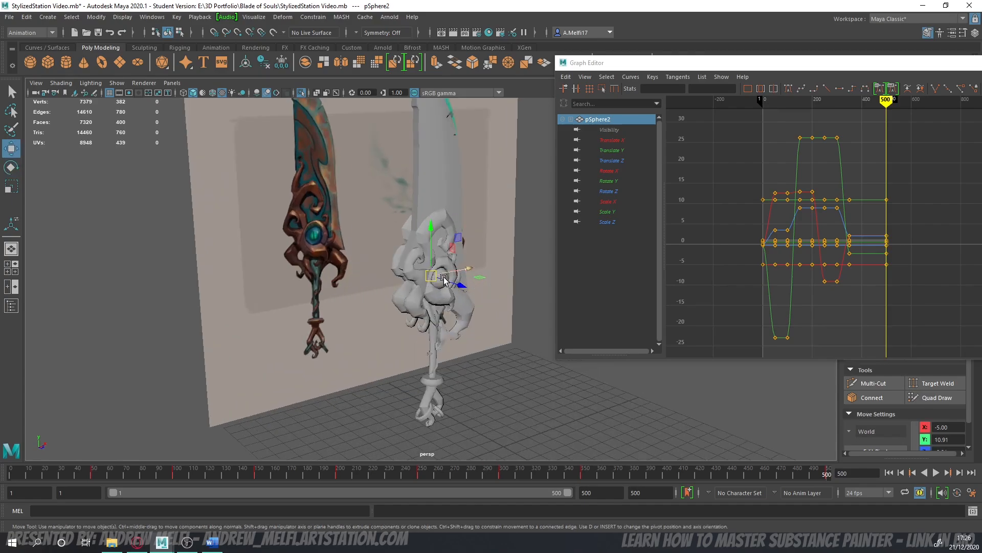
{"action": "scroll", "coordinate": [452, 277], "scroll_direction": "down", "scroll_amount": 5}
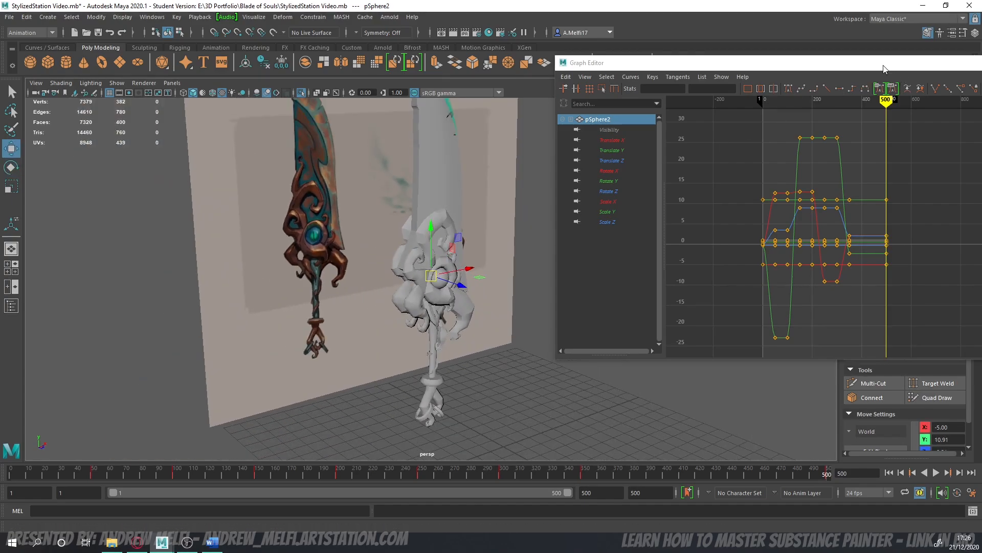
{"action": "left_click_drag", "start_coordinate": [806, 57], "coordinate": [771, 57]}
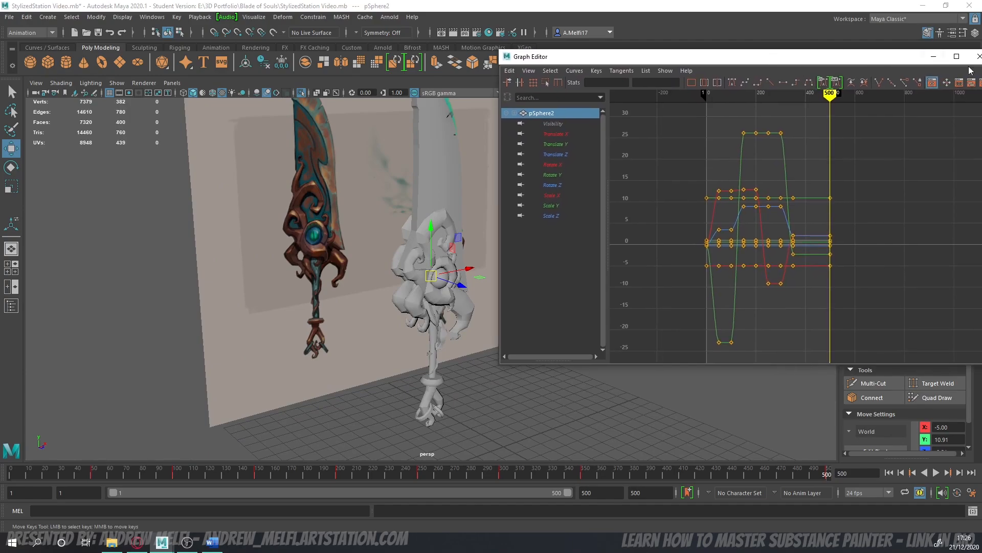
{"action": "left_click", "coordinate": [981, 60]}
- Isolate the sword meshes in the perspective view, without the reference image plane
{"action": "scroll", "coordinate": [575, 250], "scroll_direction": "down", "scroll_amount": 4}
{"action": "left_click_drag", "start_coordinate": [574, 250], "coordinate": [620, 257], "text": "alt"}
{"action": "left_click_drag", "start_coordinate": [500, 131], "coordinate": [455, 384]}
{"action": "left_click", "coordinate": [558, 321]}
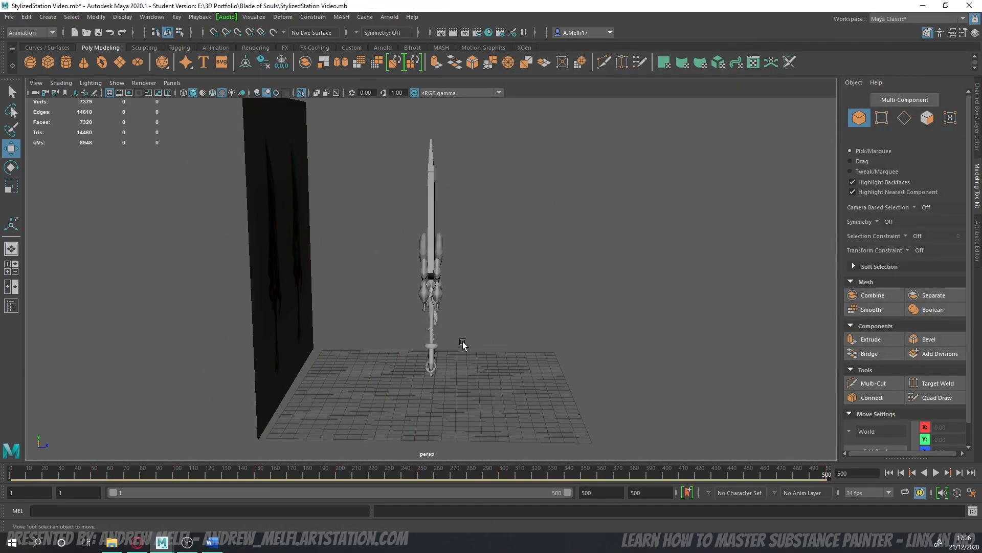
{"action": "left_click_drag", "start_coordinate": [462, 342], "coordinate": [516, 220], "text": "alt"}
{"action": "left_click_drag", "start_coordinate": [501, 182], "coordinate": [408, 324]}
{"action": "key", "text": "ctrl+1"}
{"action": "scroll", "coordinate": [333, 341], "scroll_direction": "up", "scroll_amount": 5}
{"action": "left_click_drag", "start_coordinate": [329, 340], "coordinate": [522, 290], "text": "alt"}
{"action": "left_click", "coordinate": [316, 330]}
{"action": "scroll", "coordinate": [314, 335], "scroll_direction": "down", "scroll_amount": 3}
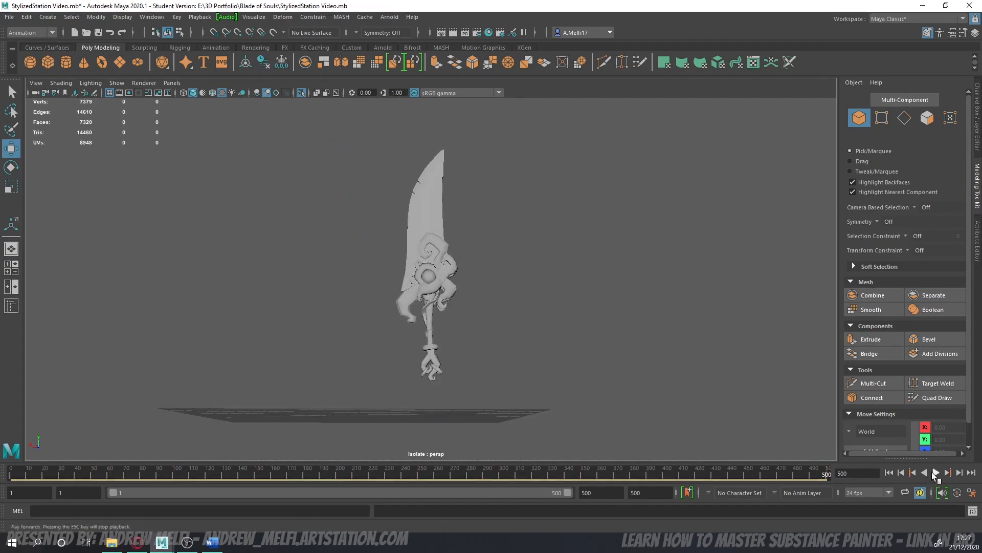
- Set the scene's frame rate to 60 fps and start playing the animation
{"action": "left_click", "coordinate": [889, 492]}
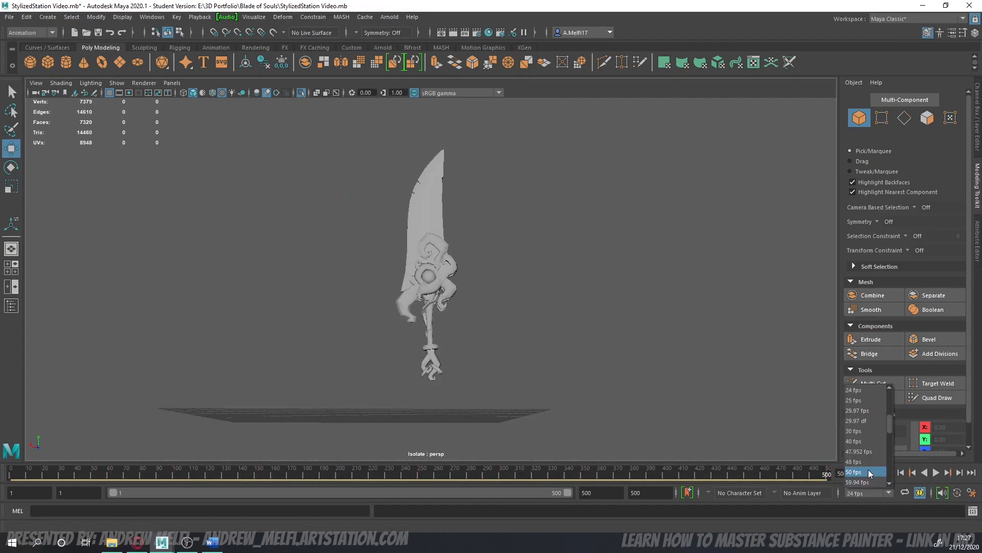
{"action": "scroll", "coordinate": [867, 465], "scroll_direction": "down", "scroll_amount": 1}
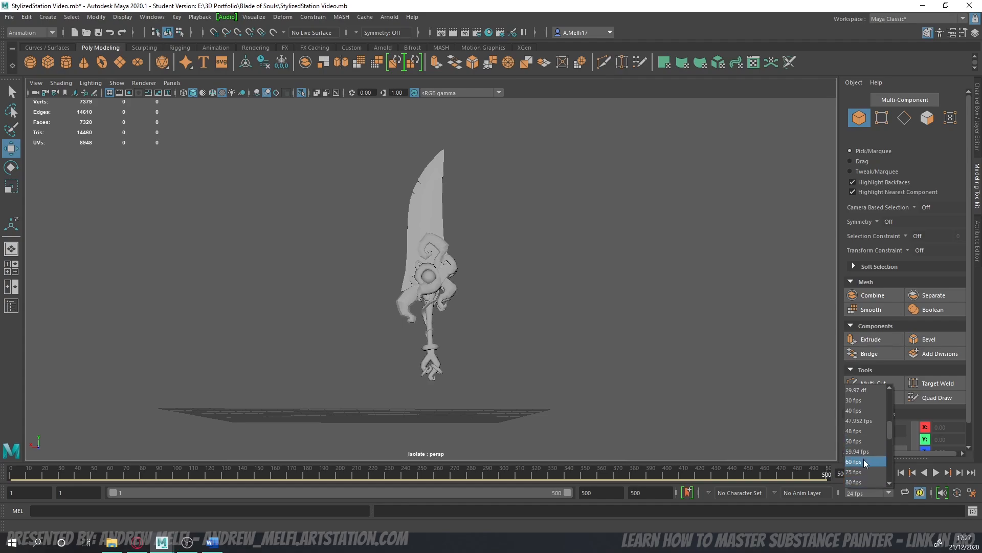
{"action": "left_click", "coordinate": [866, 462]}
{"action": "left_click", "coordinate": [937, 472]}
- Examine the rotation of the eye spheres on both sides of the sword while the animation plays
{"action": "scroll", "coordinate": [627, 333], "scroll_direction": "up", "scroll_amount": 5}
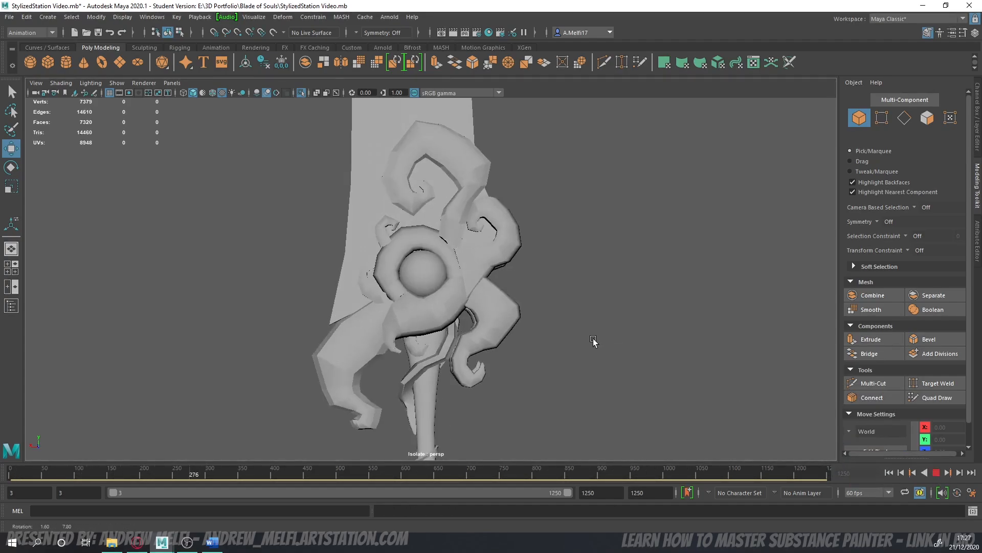
{"action": "left_click_drag", "start_coordinate": [593, 342], "coordinate": [645, 316], "text": "alt"}
{"action": "left_click", "coordinate": [414, 274]}
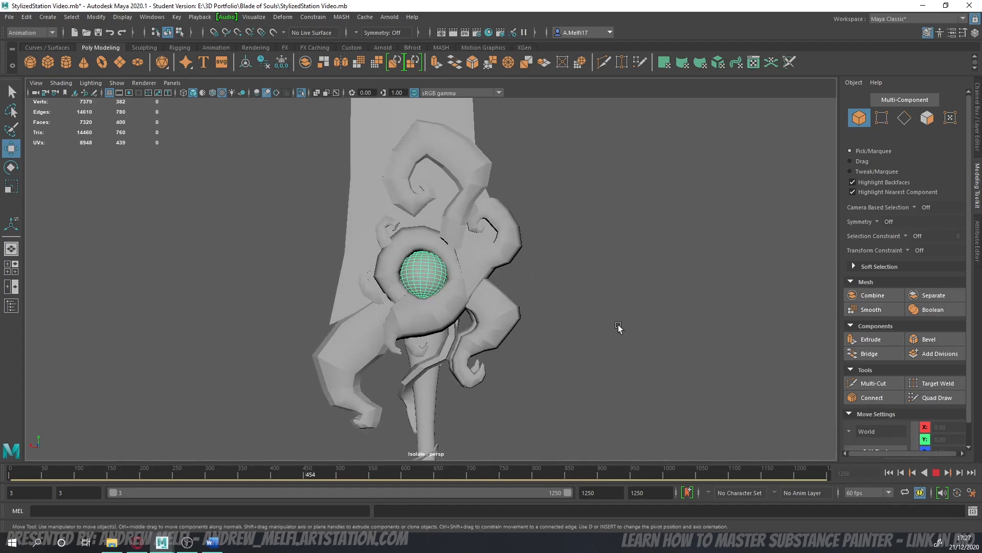
{"action": "scroll", "coordinate": [619, 328], "scroll_direction": "down", "scroll_amount": 5}
{"action": "left_click", "coordinate": [612, 324]}
{"action": "left_click_drag", "start_coordinate": [612, 325], "coordinate": [445, 307], "text": "alt"}
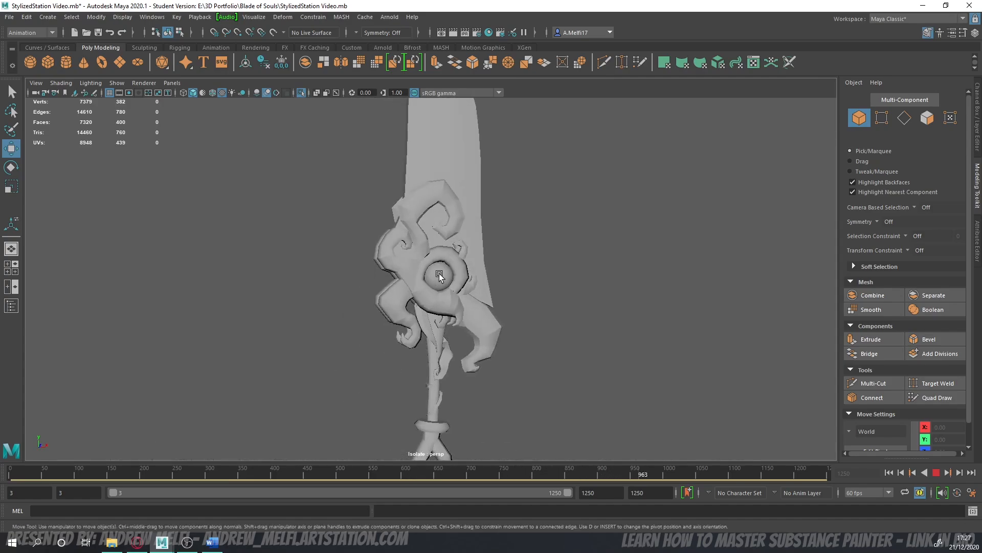
{"action": "left_click", "coordinate": [440, 274]}
{"action": "scroll", "coordinate": [612, 313], "scroll_direction": "up", "scroll_amount": 5}
{"action": "mouse_move", "coordinate": [612, 312]}
{"action": "left_mouse_down", "text": "alt"}
{"action": "mouse_move", "coordinate": [632, 304]}
{"action": "mouse_move", "coordinate": [434, 311]}
{"action": "mouse_move", "coordinate": [594, 318]}
{"action": "left_mouse_up", "text": "alt"}
{"action": "scroll", "coordinate": [635, 302], "scroll_direction": "down", "scroll_amount": 5}
{"action": "left_click", "coordinate": [595, 318]}
{"action": "scroll", "coordinate": [596, 318], "scroll_direction": "up", "scroll_amount": 3}
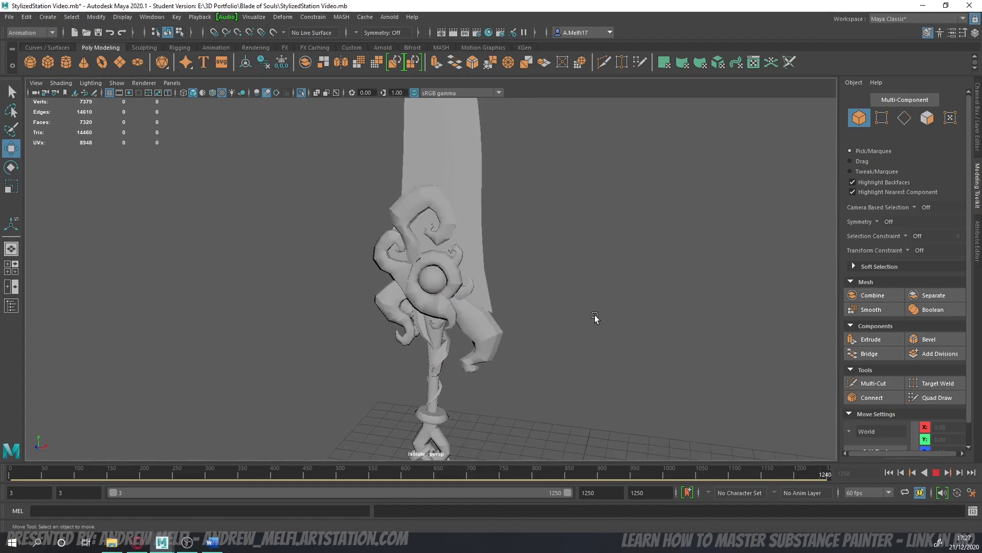
- Stop the animation at its start frame and end the isolation so the sword shows alongside the reference image
{"action": "left_click", "coordinate": [935, 473]}
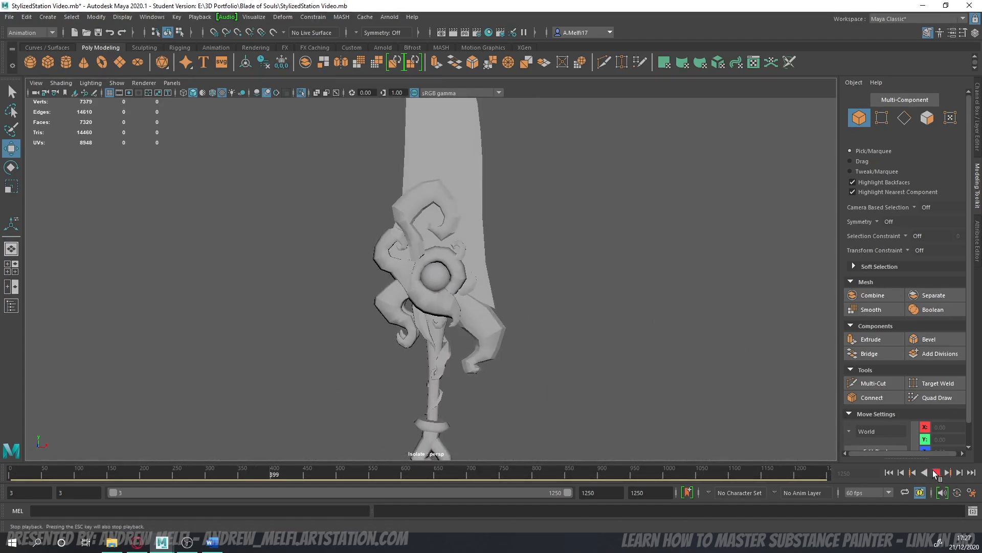
{"action": "left_click", "coordinate": [889, 473]}
{"action": "scroll", "coordinate": [573, 338], "scroll_direction": "down", "scroll_amount": 5}
{"action": "key", "text": "ctrl+1"}
{"action": "left_click_drag", "start_coordinate": [576, 339], "coordinate": [444, 325], "text": "alt"}
{"action": "scroll", "coordinate": [520, 361], "scroll_direction": "up", "scroll_amount": 4}
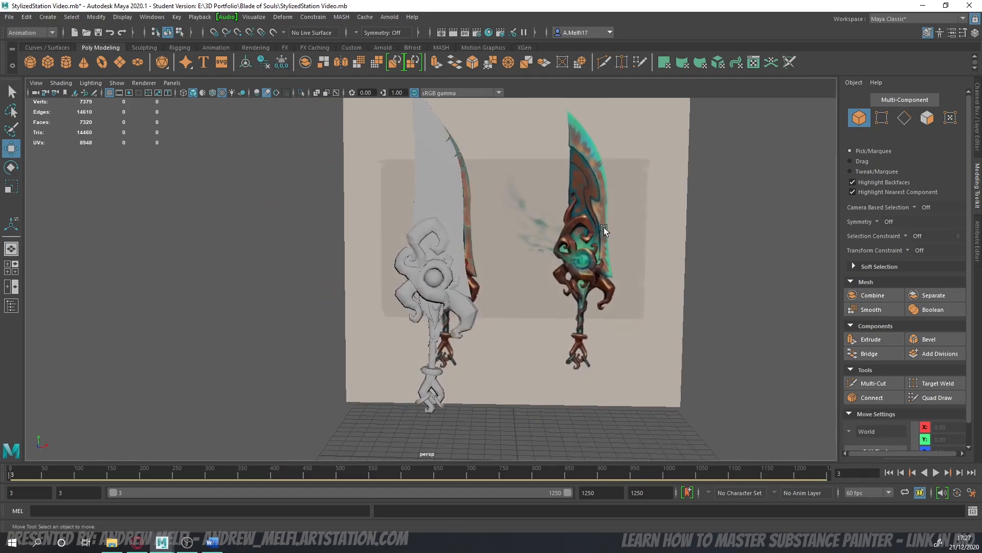
{"action": "middle_click_drag", "start_coordinate": [604, 228], "coordinate": [603, 258], "text": "alt"}
{"action": "left_click_drag", "start_coordinate": [568, 302], "coordinate": [554, 287], "text": "alt"}
{"action": "scroll", "coordinate": [554, 287], "scroll_direction": "down", "scroll_amount": 2}
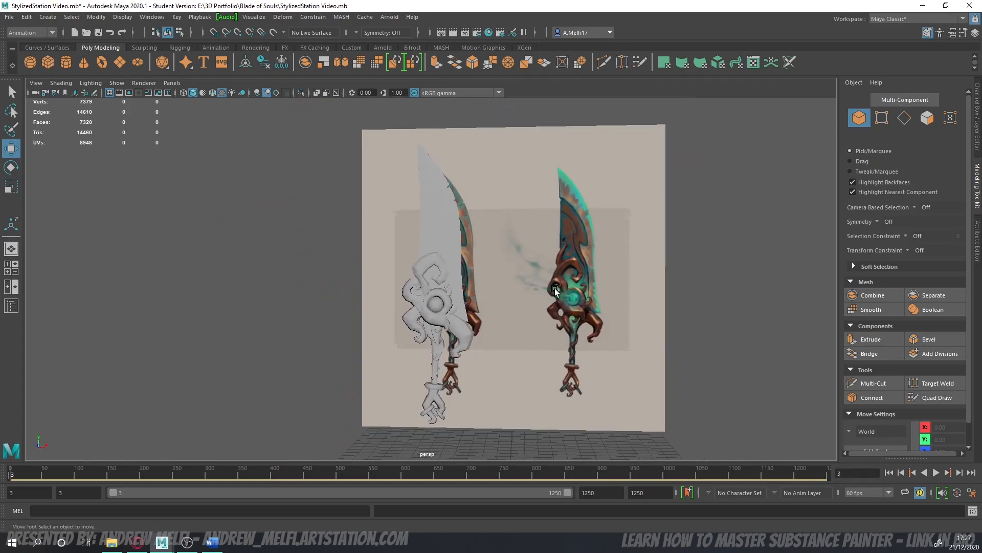
- Save the scene
{"action": "left_click", "coordinate": [7, 21]}
{"action": "left_click", "coordinate": [31, 61]}
{"action": "left_click", "coordinate": [470, 281]}
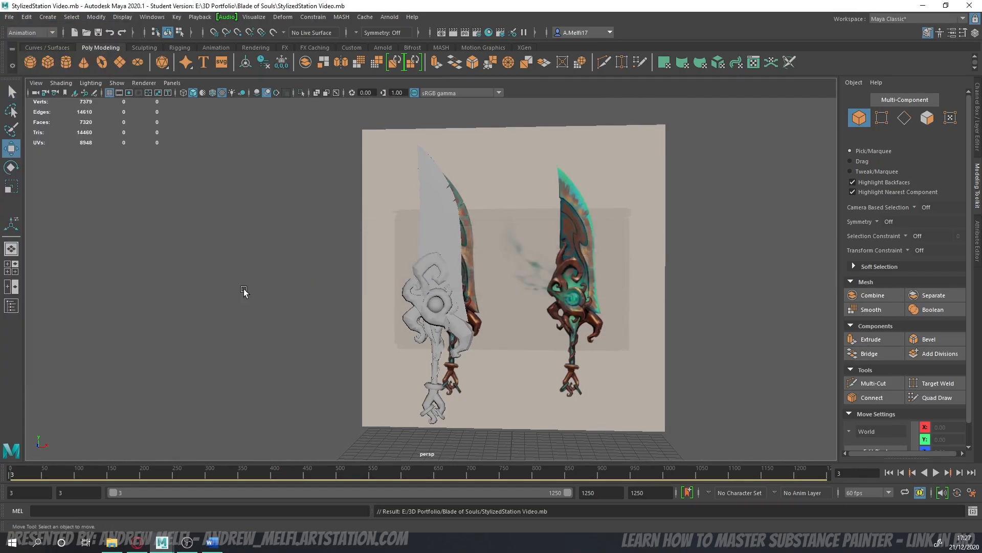
- Select all five sword objects and isolate them from the reference image plane
{"action": "key", "text": "w"}
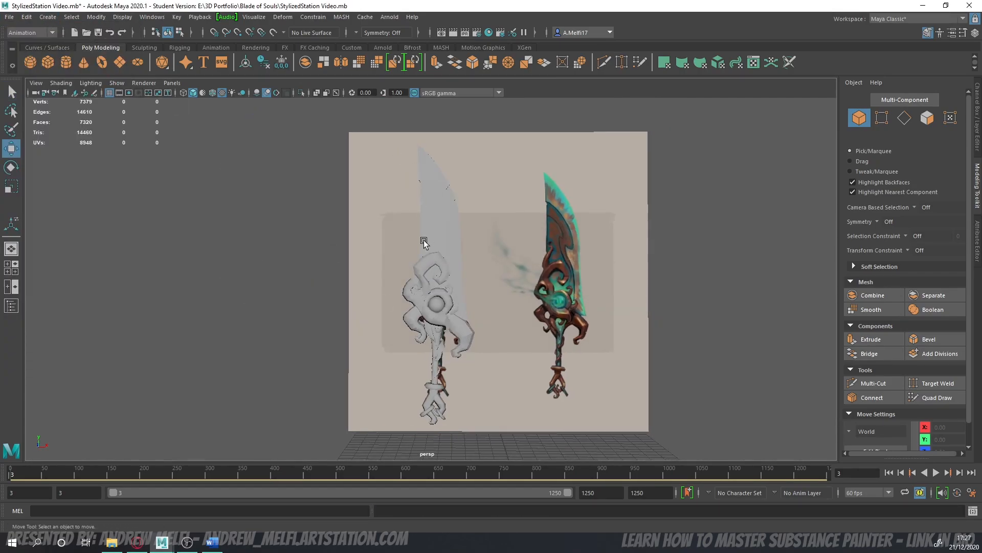
{"action": "left_click_drag", "start_coordinate": [424, 240], "coordinate": [556, 233], "text": "alt"}
{"action": "left_click_drag", "start_coordinate": [490, 144], "coordinate": [391, 399]}
{"action": "left_click_drag", "start_coordinate": [547, 230], "coordinate": [428, 230], "text": "alt"}
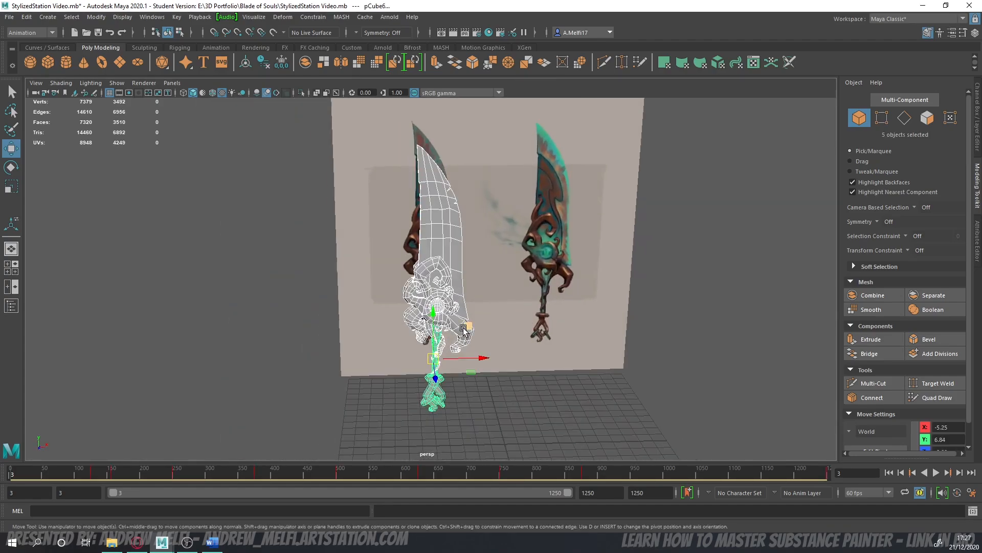
{"action": "key", "text": "ctrl+1"}
- Delete all construction history in the scene and freeze the transformations of the selected sword meshes
{"action": "left_click", "coordinate": [26, 17]}
{"action": "mouse_move", "coordinate": [70, 150]}
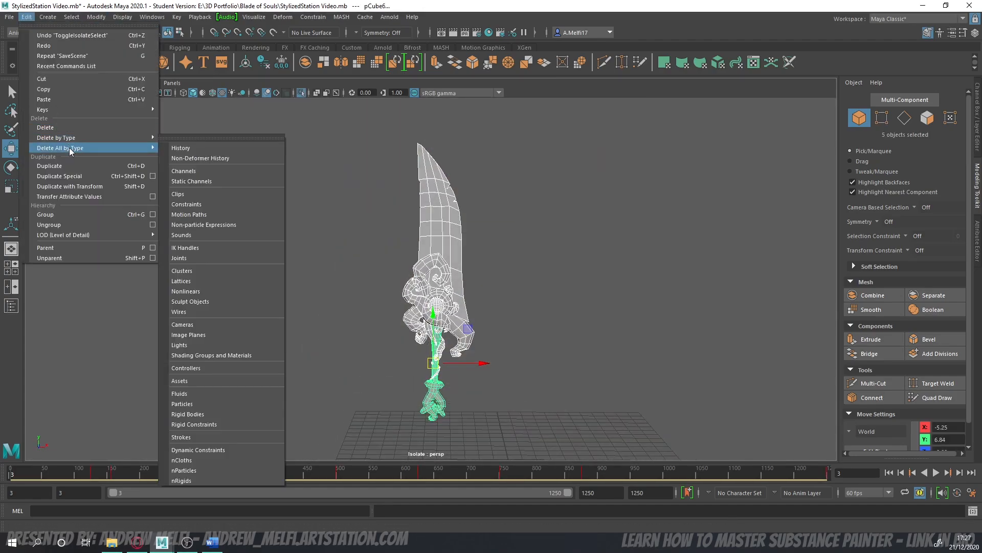
{"action": "left_click", "coordinate": [181, 148]}
{"action": "left_click", "coordinate": [97, 17]}
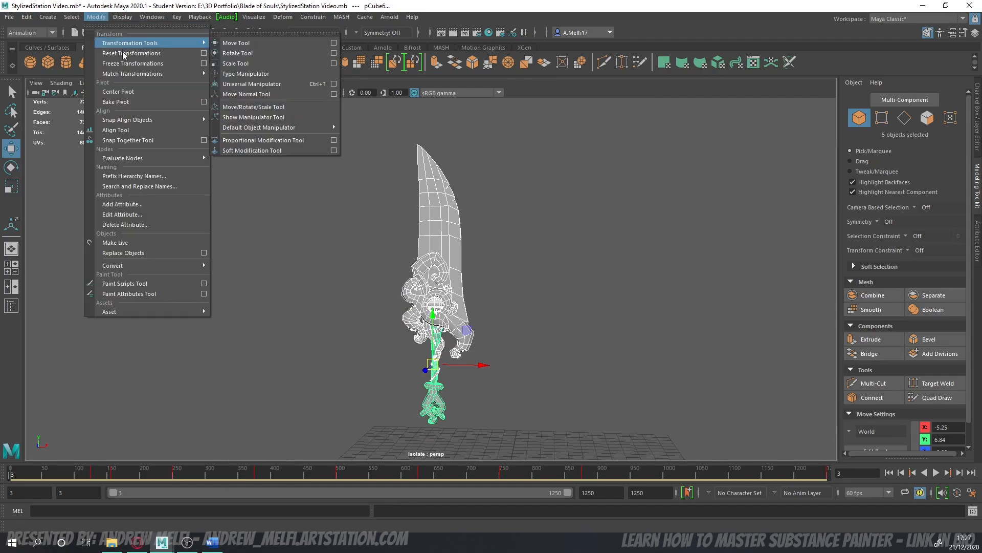
{"action": "left_click", "coordinate": [121, 65]}
{"action": "left_click_drag", "start_coordinate": [331, 278], "coordinate": [349, 275], "text": "alt"}
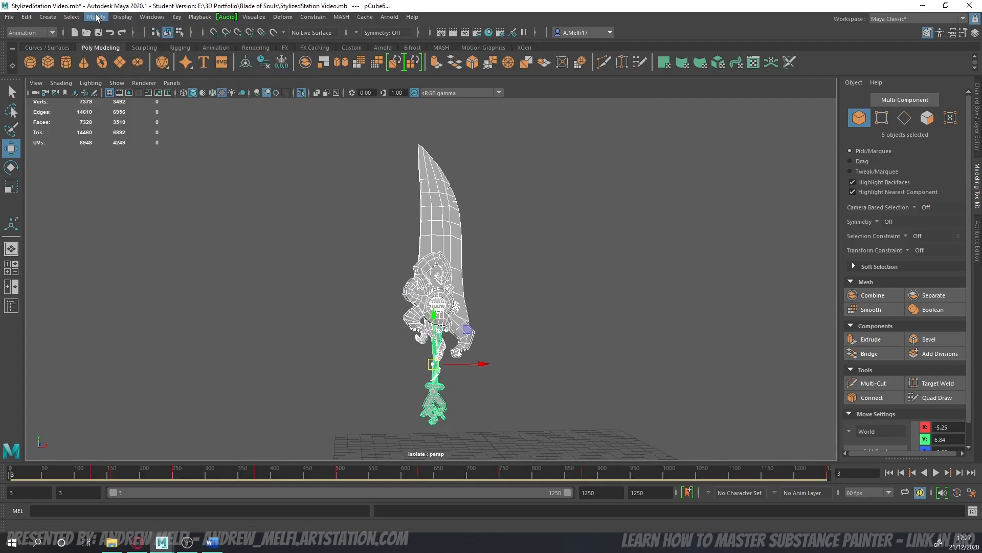
{"action": "left_click", "coordinate": [294, 224]}
{"action": "scroll", "coordinate": [294, 223], "scroll_direction": "down", "scroll_amount": 3}
{"action": "left_click_drag", "start_coordinate": [294, 223], "coordinate": [308, 285], "text": "alt"}
{"action": "scroll", "coordinate": [524, 275], "scroll_direction": "up", "scroll_amount": 4}
{"action": "left_click", "coordinate": [431, 317]}
{"action": "scroll", "coordinate": [539, 286], "scroll_direction": "down", "scroll_amount": 3}
{"action": "left_click", "coordinate": [432, 215]}
{"action": "left_click_drag", "start_coordinate": [432, 215], "coordinate": [395, 275], "text": "alt"}
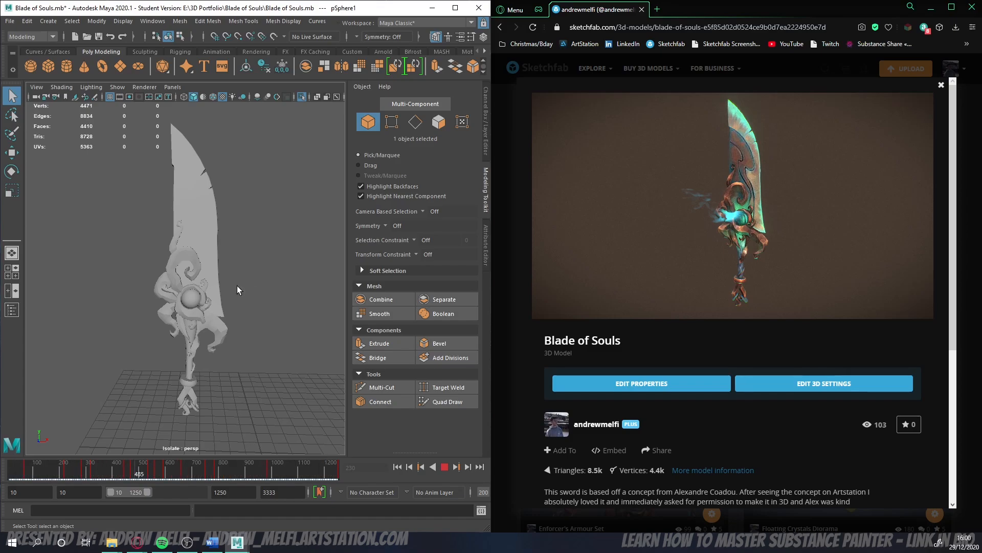
- Compare the eye sphere's movement in the playing sword animation with the published Blade of Souls model on Sketchfab
{"action": "left_click", "coordinate": [192, 298]}
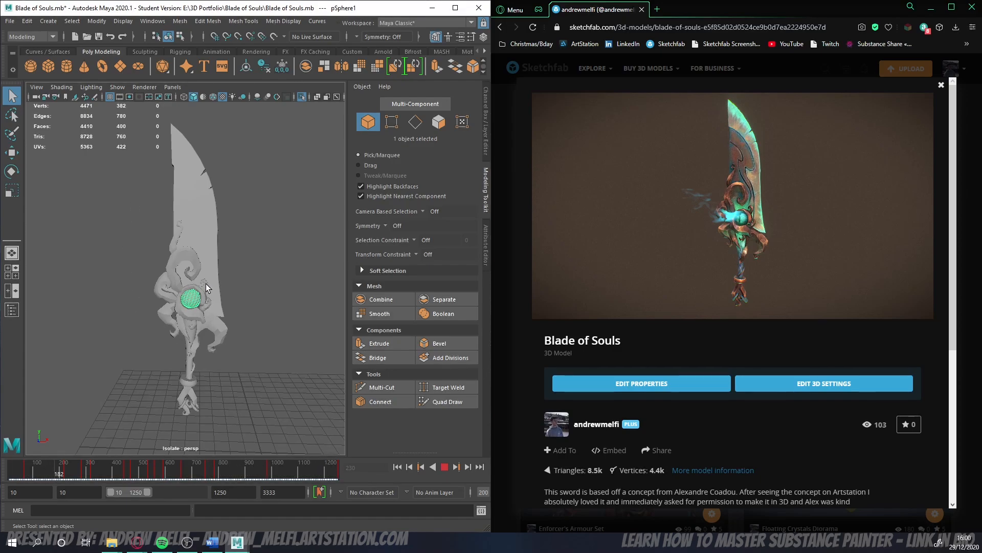
{"action": "mouse_move", "coordinate": [690, 175]}
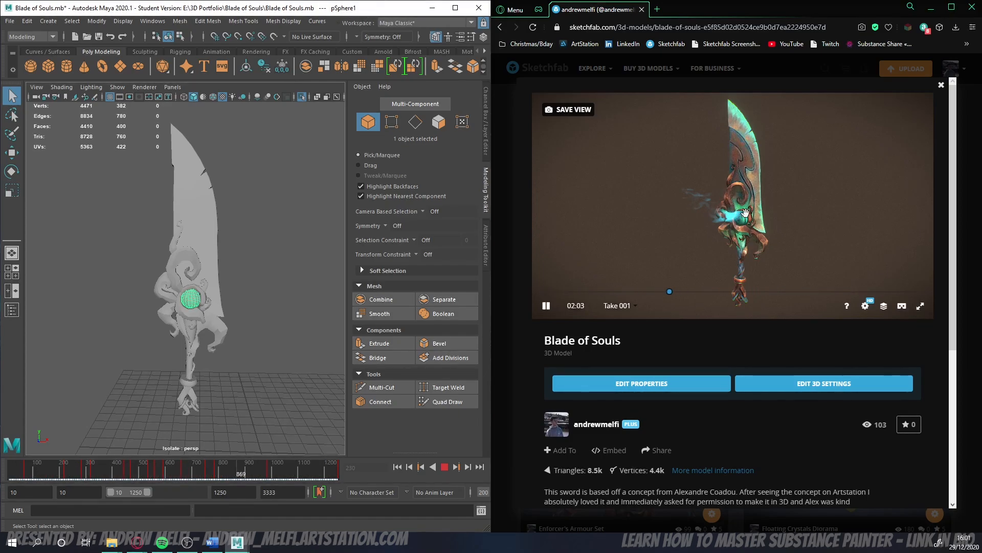
{"action": "scroll", "coordinate": [758, 240], "scroll_direction": "up", "scroll_amount": 6}
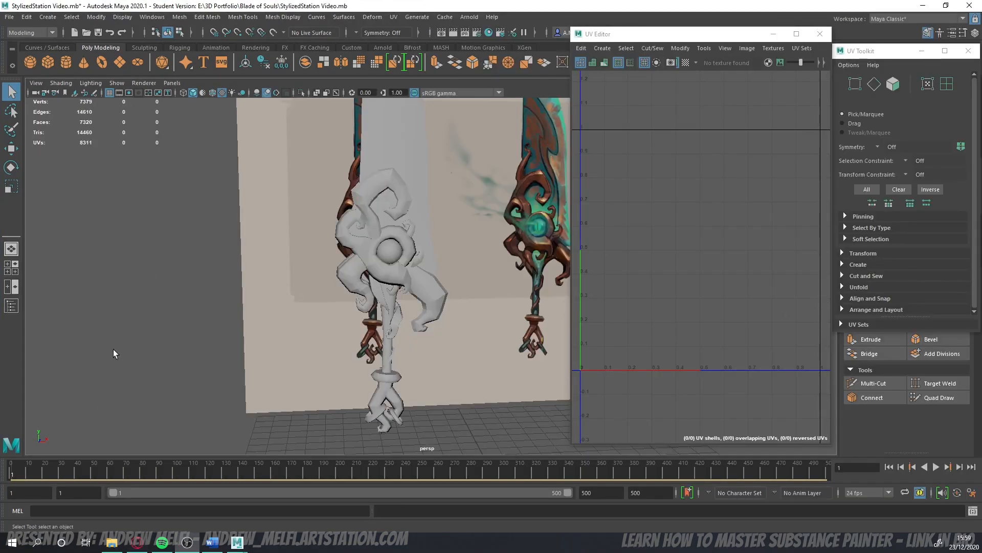
- Examine the UV layouts of the individual guard ornaments around the sword's eye in the UV Editor
{"action": "left_click_drag", "start_coordinate": [125, 336], "coordinate": [318, 312], "text": "alt"}
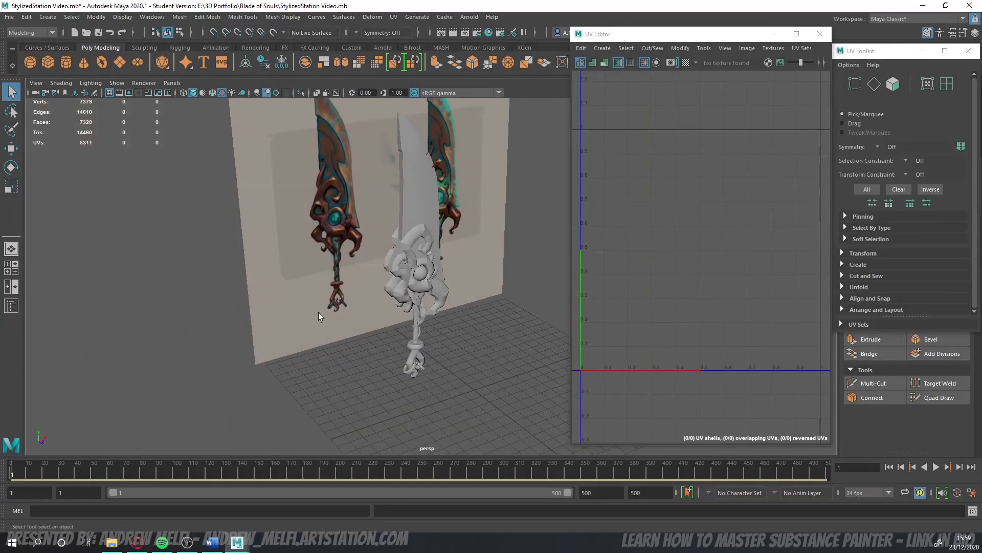
{"action": "scroll", "coordinate": [403, 249], "scroll_direction": "up", "scroll_amount": 5}
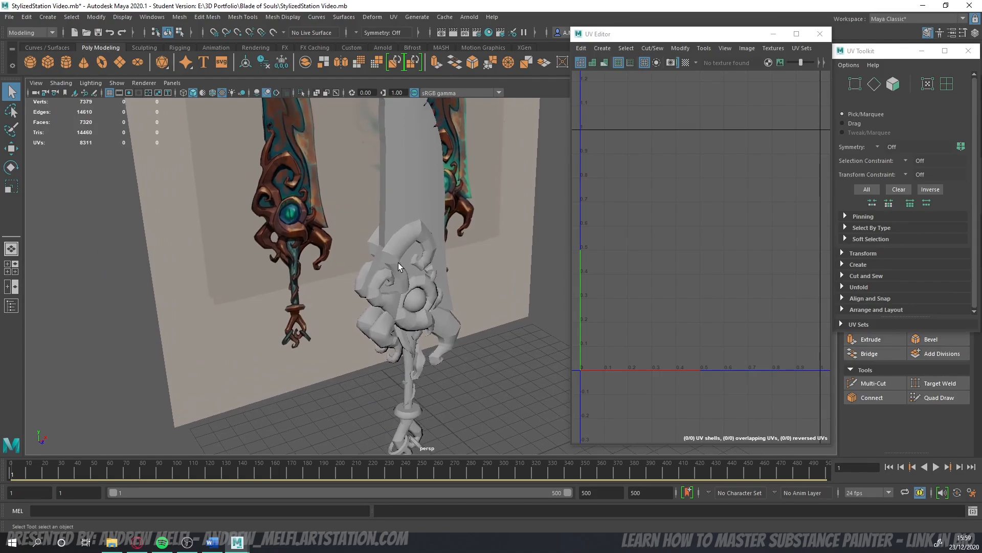
{"action": "left_click", "coordinate": [398, 263]}
{"action": "left_click_drag", "start_coordinate": [391, 265], "coordinate": [351, 303], "text": "alt"}
{"action": "left_click", "coordinate": [406, 277]}
{"action": "left_click", "coordinate": [389, 298]}
{"action": "left_click", "coordinate": [418, 307]}
{"action": "left_click", "coordinate": [437, 314]}
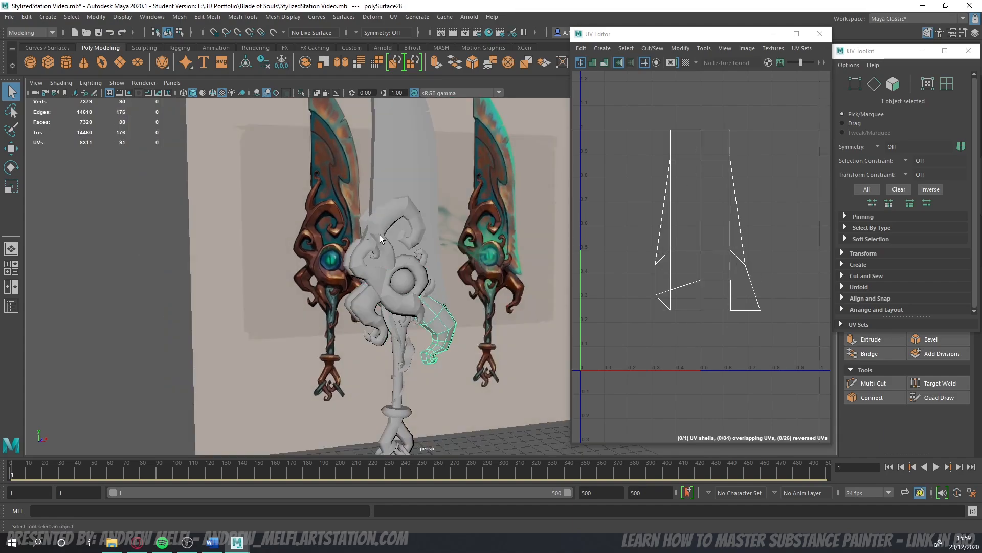
- Examine the mirrored guard curl pairs one by one, isolating each to check its mesh and UV layout
{"action": "left_click", "coordinate": [377, 235]}
{"action": "left_click_drag", "start_coordinate": [378, 235], "coordinate": [516, 275], "text": "alt"}
{"action": "key", "text": "ctrl+1"}
{"action": "key", "text": "ctrl+1"}
{"action": "left_click_drag", "start_coordinate": [429, 258], "coordinate": [398, 271], "text": "alt"}
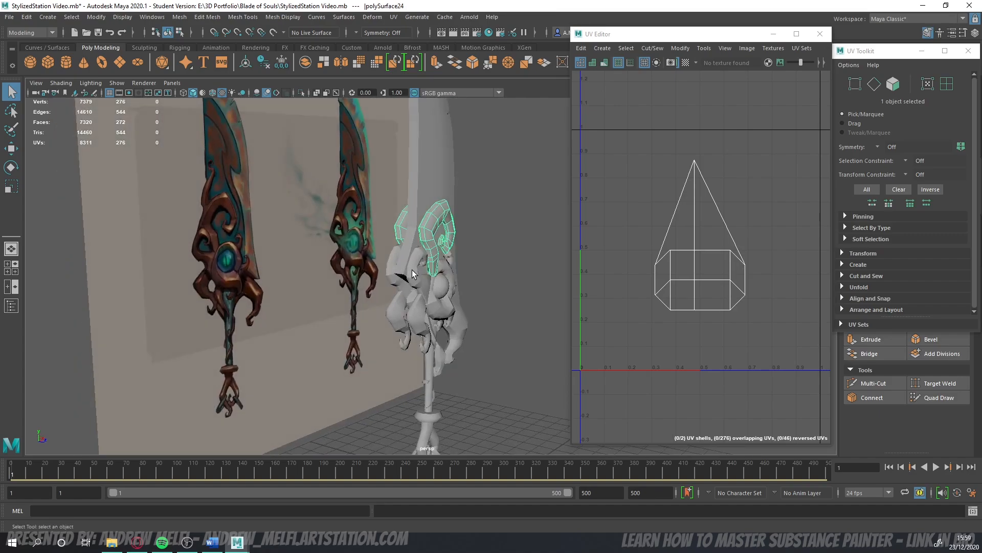
{"action": "left_click", "coordinate": [412, 267]}
{"action": "key", "text": "ctrl+1"}
{"action": "key", "text": "ctrl+1"}
{"action": "key", "text": "ctrl+1"}
{"action": "key", "text": "ctrl+1"}
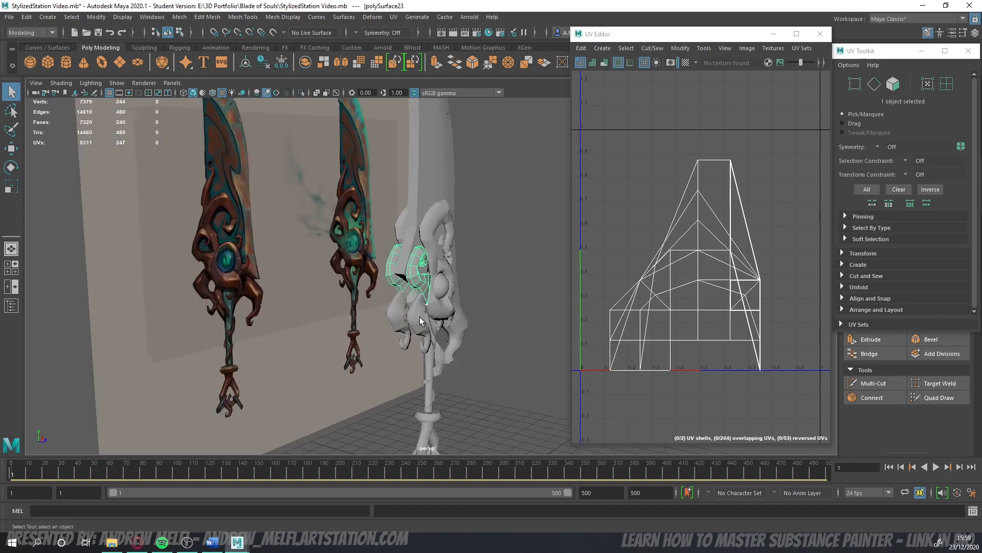
{"action": "left_click", "coordinate": [423, 322]}
{"action": "key", "text": "ctrl+1"}
{"action": "key", "text": "ctrl+1"}
{"action": "left_click", "coordinate": [430, 234]}
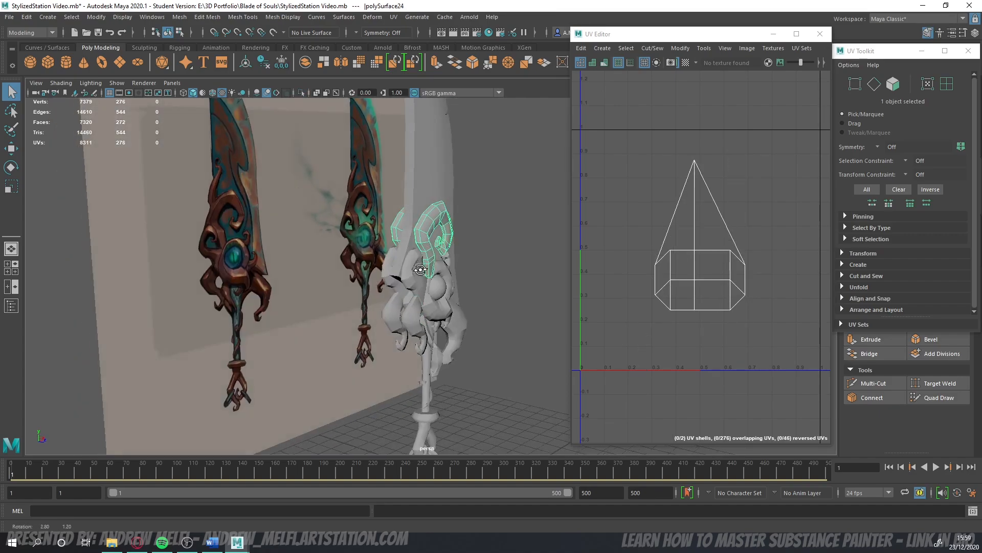
{"action": "left_click_drag", "start_coordinate": [429, 234], "coordinate": [355, 275], "text": "alt"}
- Isolate and frame the guard's upper curled horn pair, and move the UV Toolkit clear of the component selection modes
{"action": "left_click", "coordinate": [895, 78]}
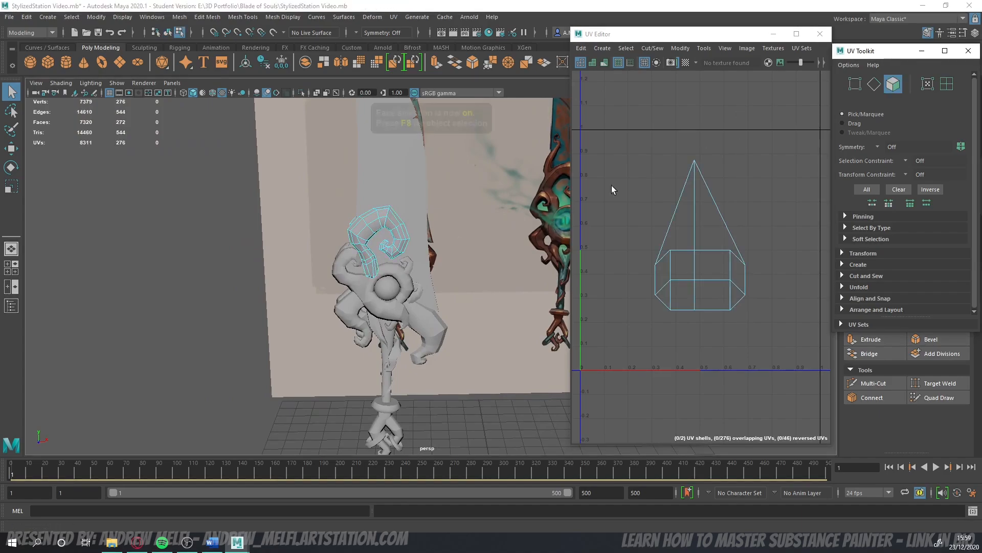
{"action": "scroll", "coordinate": [358, 200], "scroll_direction": "up", "scroll_amount": 4}
{"action": "middle_click_drag", "start_coordinate": [356, 198], "coordinate": [389, 238], "text": "alt"}
{"action": "scroll", "coordinate": [390, 239], "scroll_direction": "up", "scroll_amount": 3}
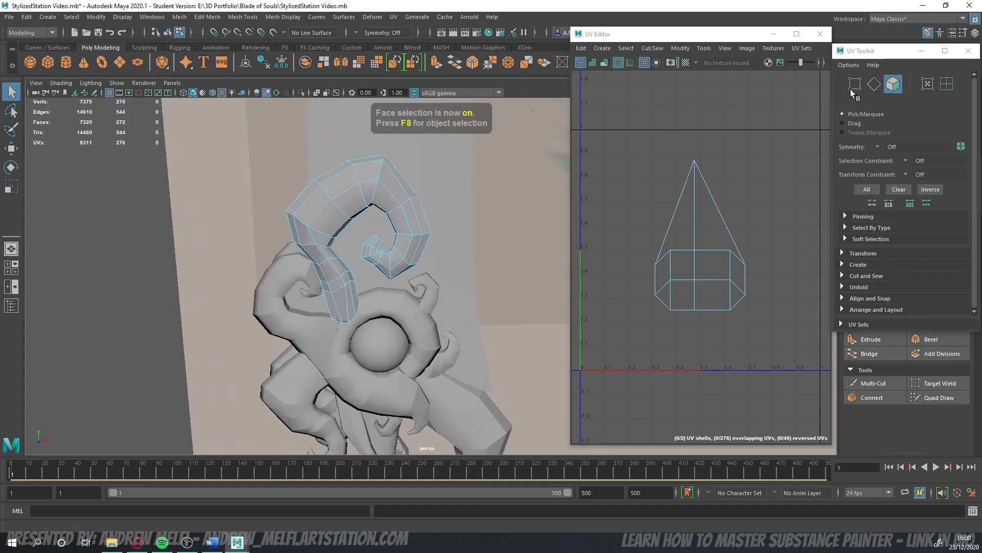
{"action": "left_click", "coordinate": [874, 84]}
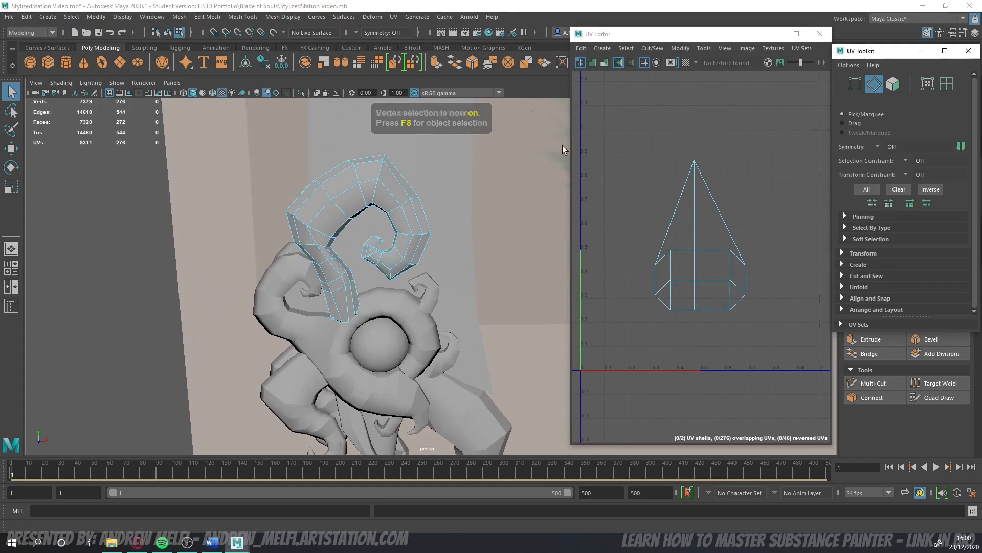
{"action": "key", "text": "F10"}
{"action": "key", "text": "w"}
{"action": "left_click_drag", "start_coordinate": [867, 55], "coordinate": [860, 151]}
{"action": "key", "text": "F8"}
{"action": "key", "text": "ctrl+1"}
{"action": "left_click_drag", "start_coordinate": [304, 282], "coordinate": [266, 257], "text": "alt"}
{"action": "key", "text": "f"}
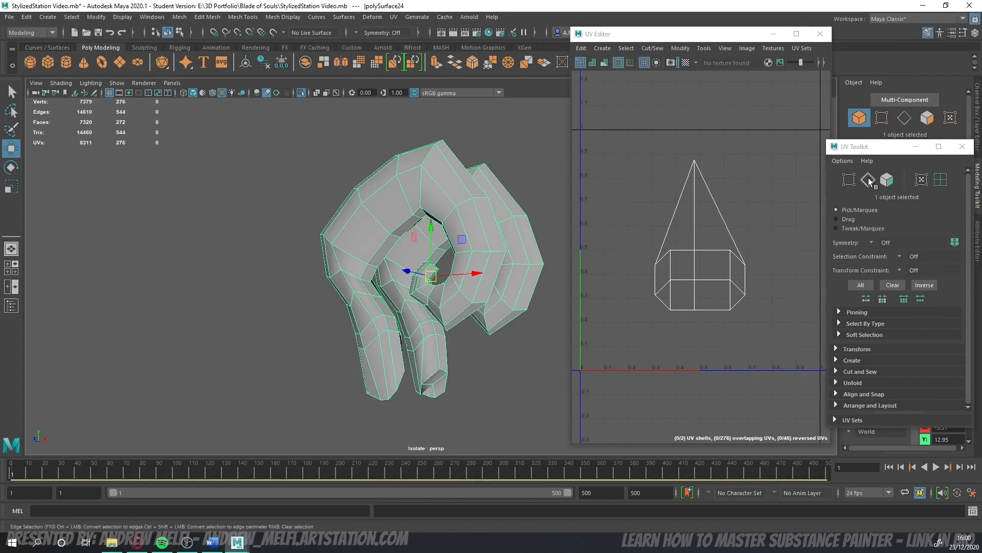
- Cut a UV seam along the outer edge loop of both upper horns with the 3D Cut and Sew UV Tool
{"action": "key", "text": "F10"}
{"action": "left_click", "coordinate": [393, 17]}
{"action": "left_click", "coordinate": [438, 242]}
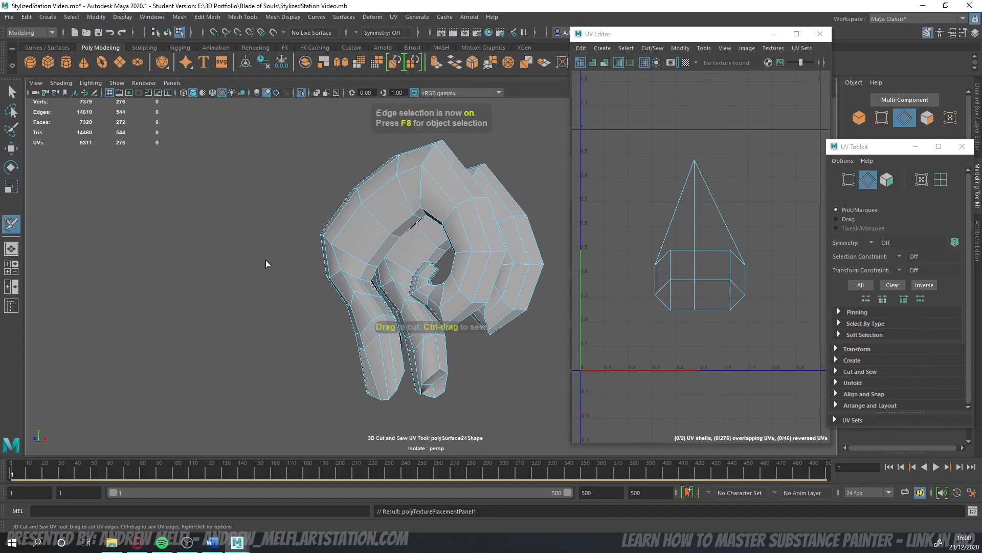
{"action": "left_click_drag", "start_coordinate": [267, 265], "coordinate": [507, 370], "text": "alt"}
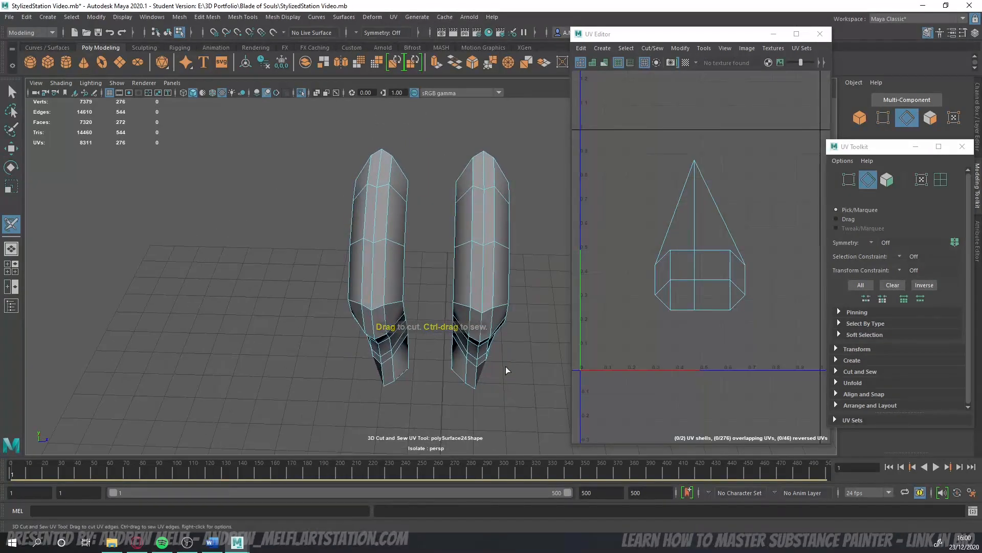
{"action": "double_click", "coordinate": [485, 207]}
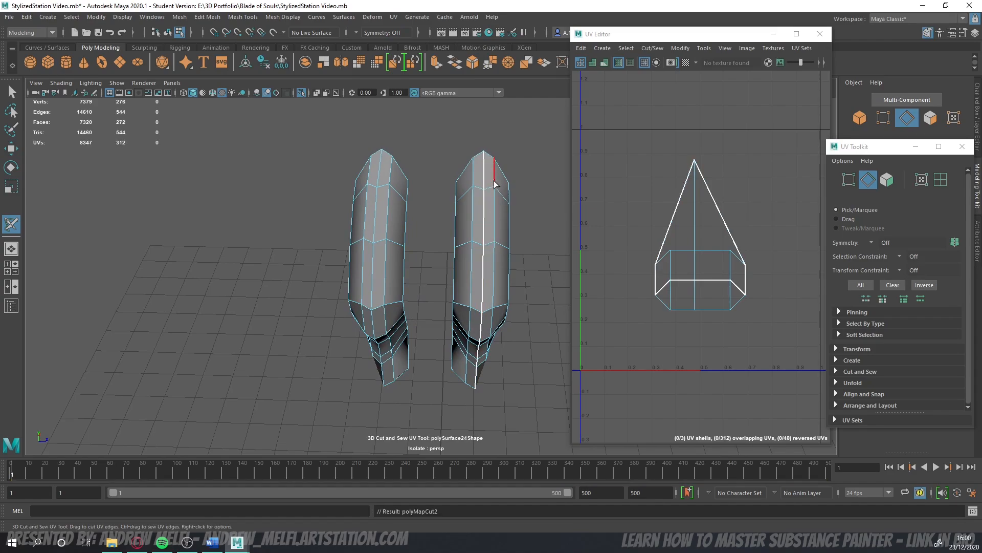
{"action": "left_click_drag", "start_coordinate": [494, 184], "coordinate": [274, 266], "text": "alt"}
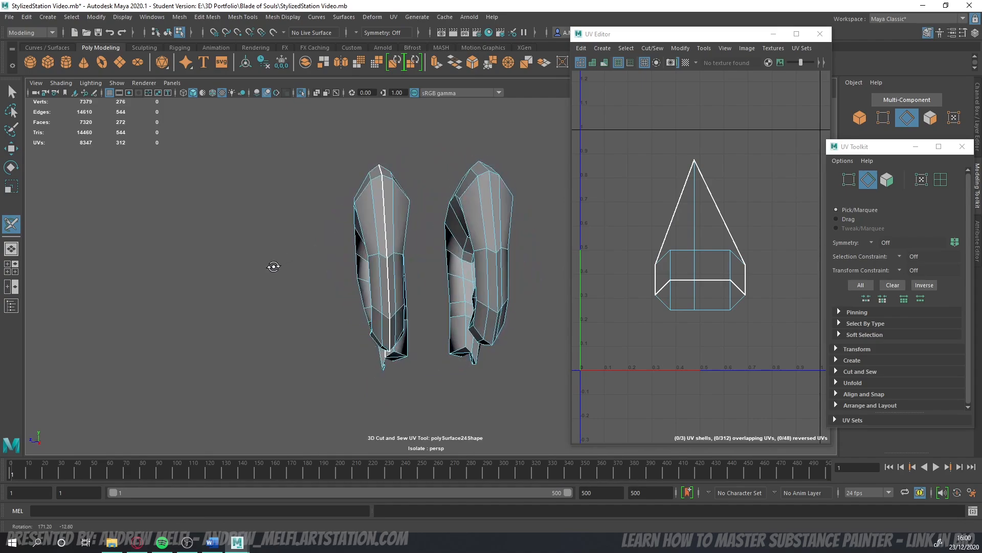
{"action": "left_click_drag", "start_coordinate": [393, 190], "coordinate": [513, 265], "text": "alt"}
{"action": "double_click", "coordinate": [389, 225]}
{"action": "left_click_drag", "start_coordinate": [425, 295], "coordinate": [344, 277], "text": "alt"}
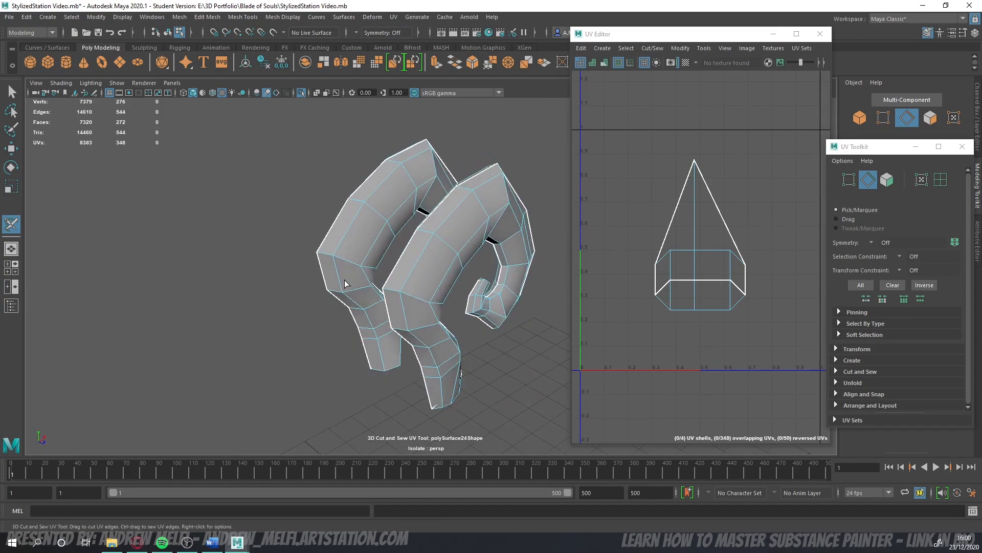
- Show the whole sword again and select the mirrored side curl pair just below the upper horns in object mode
{"action": "key", "text": "ctrl+1"}
{"action": "scroll", "coordinate": [344, 277], "scroll_direction": "down", "scroll_amount": 4}
{"action": "scroll", "coordinate": [345, 276], "scroll_direction": "down", "scroll_amount": 1}
{"action": "key", "text": "F11"}
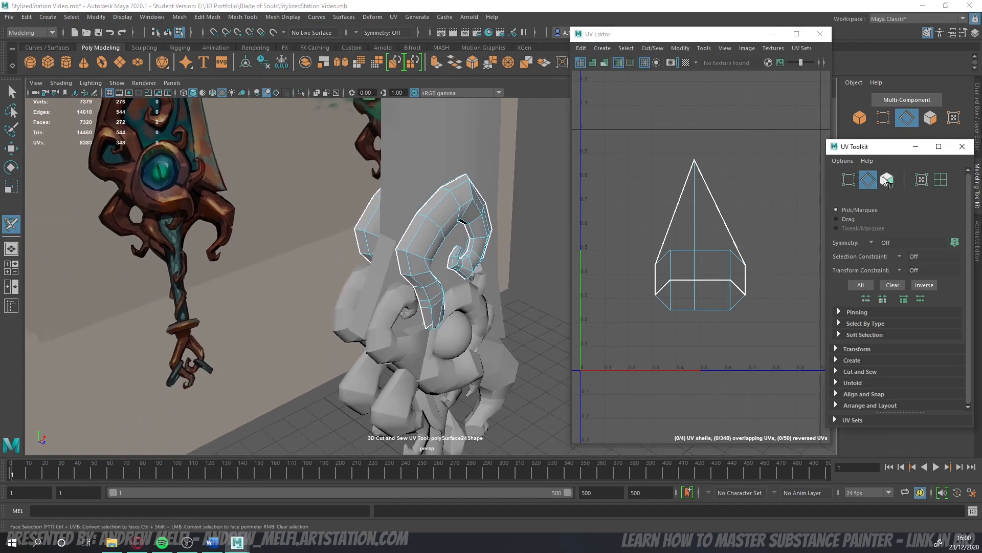
{"action": "left_click", "coordinate": [10, 149]}
{"action": "left_click_drag", "start_coordinate": [285, 263], "coordinate": [404, 251], "text": "alt"}
{"action": "left_click", "coordinate": [404, 250]}
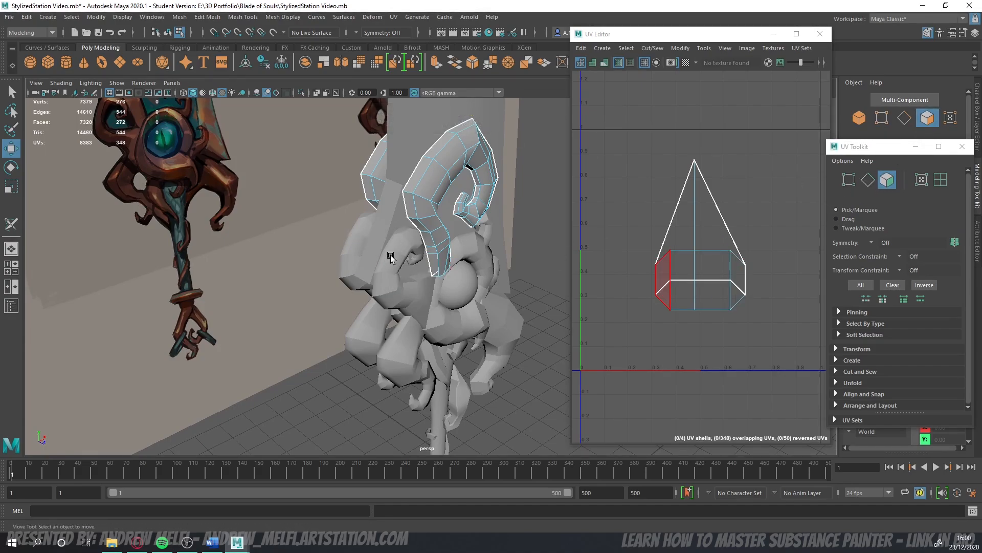
{"action": "left_click", "coordinate": [859, 119]}
{"action": "left_click", "coordinate": [393, 266]}
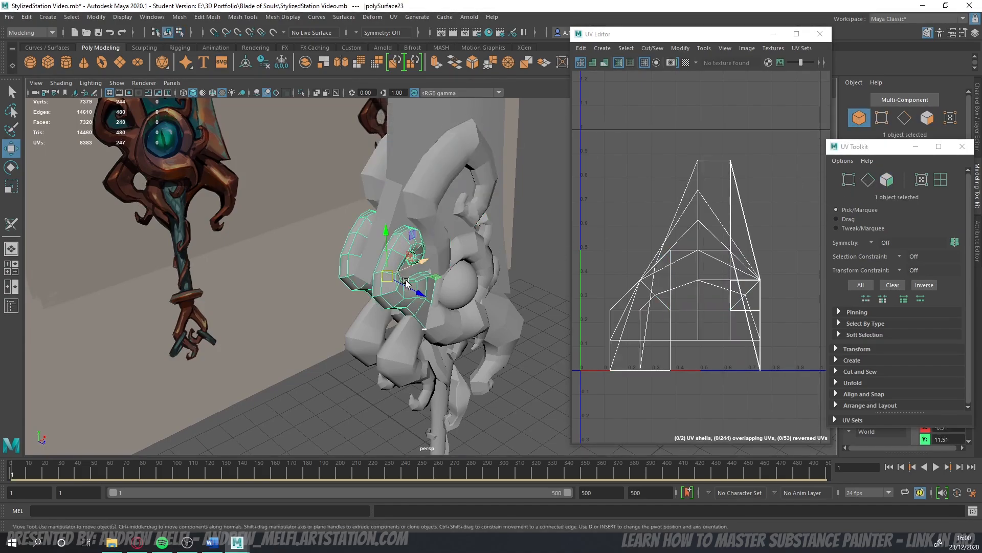
{"action": "key", "text": "ctrl+1"}
{"action": "left_click", "coordinate": [907, 118]}
{"action": "scroll", "coordinate": [459, 263], "scroll_direction": "up", "scroll_amount": 3}
{"action": "left_click_drag", "start_coordinate": [459, 263], "coordinate": [311, 246], "text": "alt"}
{"action": "scroll", "coordinate": [473, 261], "scroll_direction": "up", "scroll_amount": 2}
{"action": "scroll", "coordinate": [446, 306], "scroll_direction": "up", "scroll_amount": 4}
{"action": "left_click_drag", "start_coordinate": [446, 306], "coordinate": [451, 327], "text": "alt"}
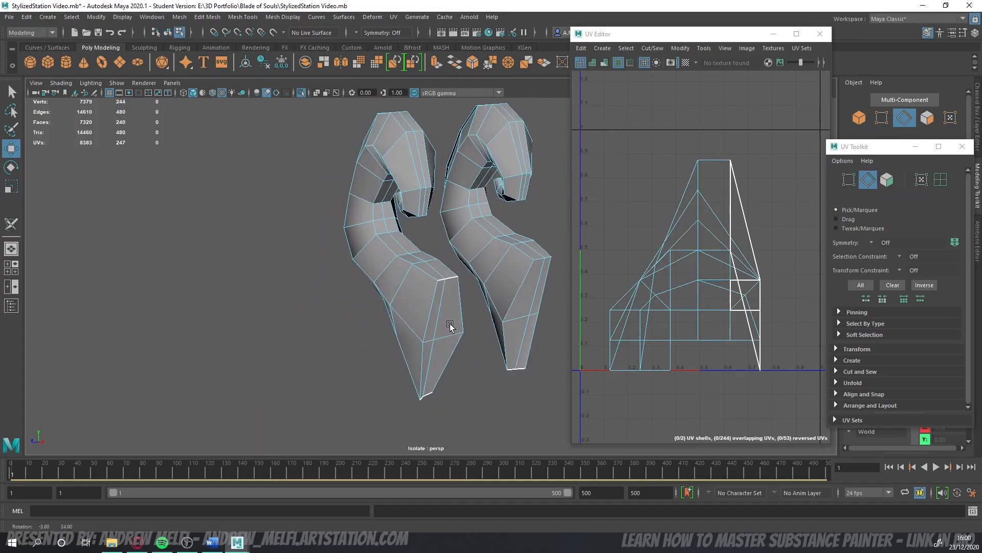
{"action": "left_click", "coordinate": [12, 225]}
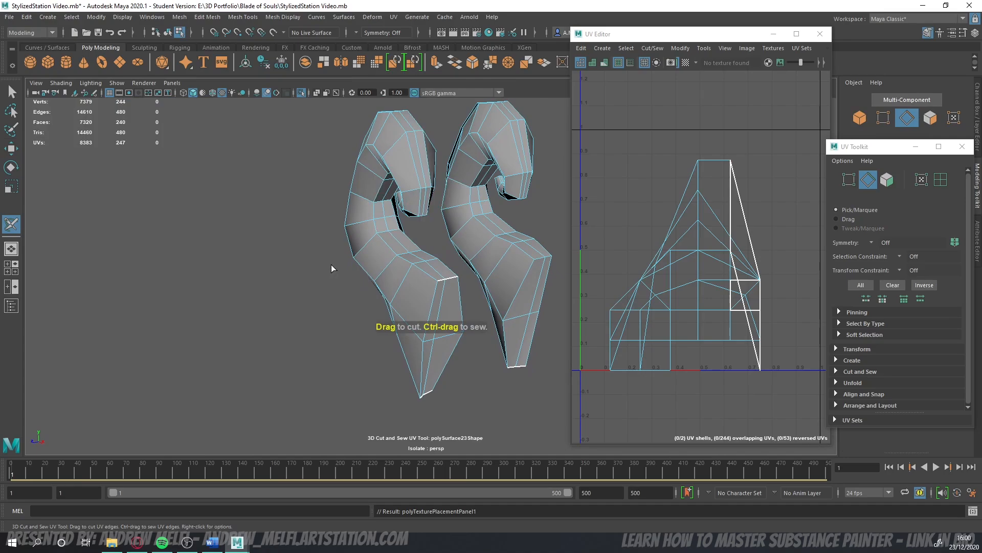
- Examine how the side curls sit against the rest of the guard and the reference image
{"action": "key", "text": "ctrl+1"}
{"action": "scroll", "coordinate": [348, 276], "scroll_direction": "down", "scroll_amount": 5}
{"action": "left_click_drag", "start_coordinate": [352, 280], "coordinate": [453, 277], "text": "alt"}
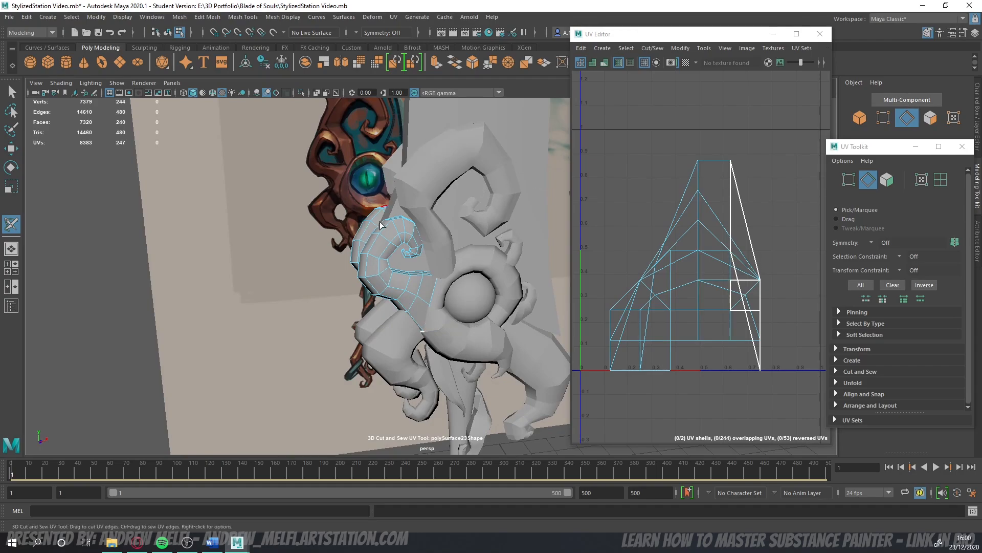
{"action": "scroll", "coordinate": [511, 176], "scroll_direction": "down", "scroll_amount": 6}
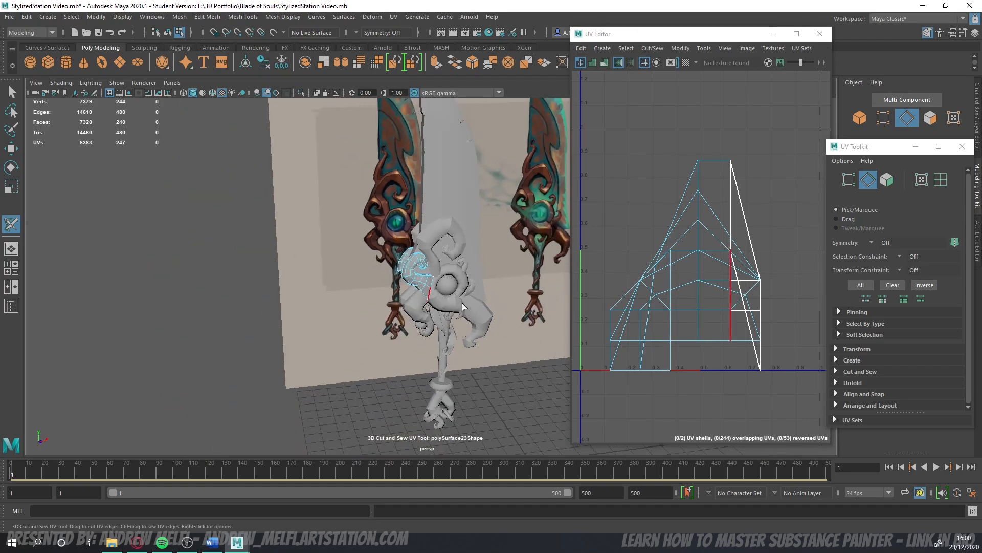
{"action": "scroll", "coordinate": [462, 284], "scroll_direction": "up", "scroll_amount": 7}
{"action": "left_click_drag", "start_coordinate": [462, 284], "coordinate": [474, 238], "text": "alt"}
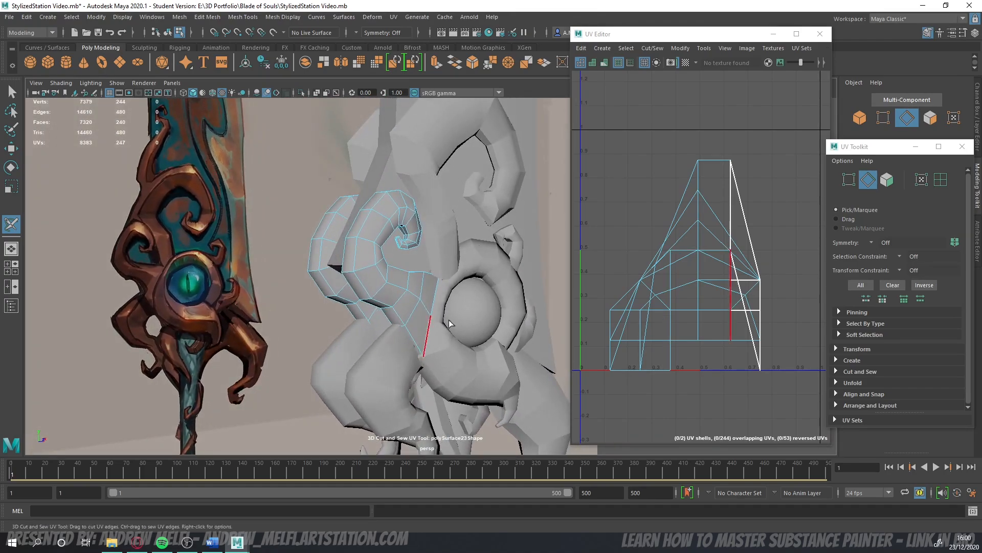
{"action": "scroll", "coordinate": [473, 320], "scroll_direction": "down", "scroll_amount": 8}
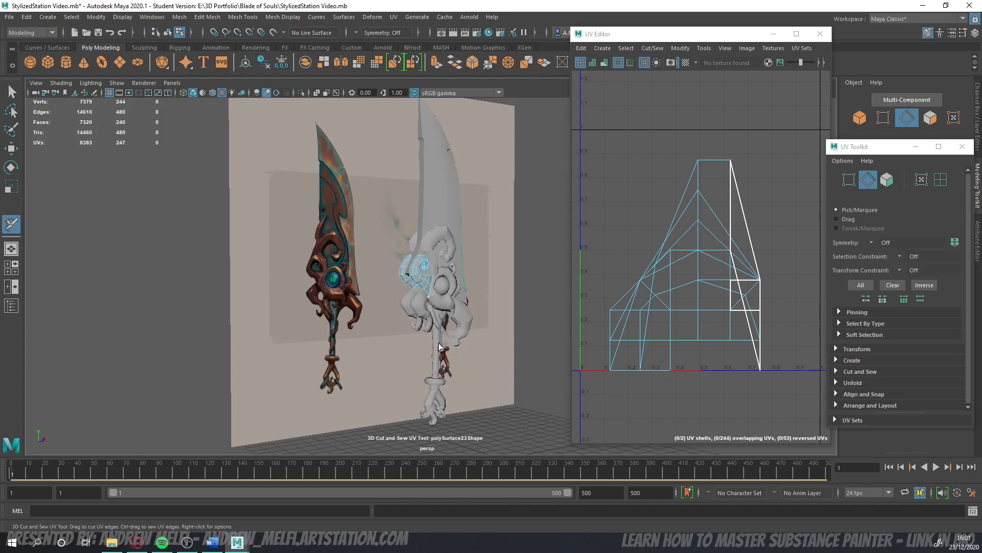
{"action": "scroll", "coordinate": [461, 312], "scroll_direction": "up", "scroll_amount": 4}
{"action": "key", "text": "F11"}
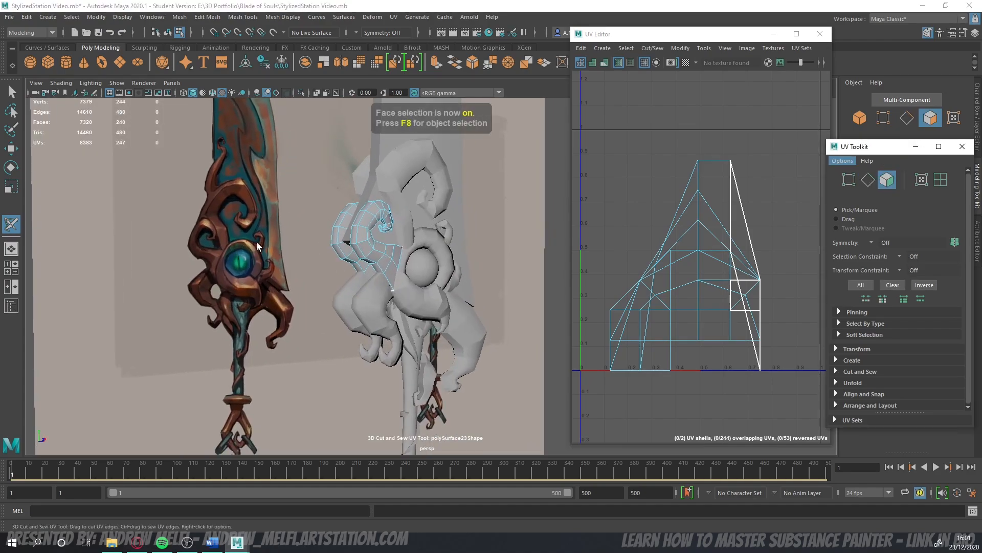
- Isolate the side curl pair in edge selection mode and bring the base ends of the curls into view
{"action": "left_click", "coordinate": [11, 148]}
{"action": "left_click", "coordinate": [859, 118]}
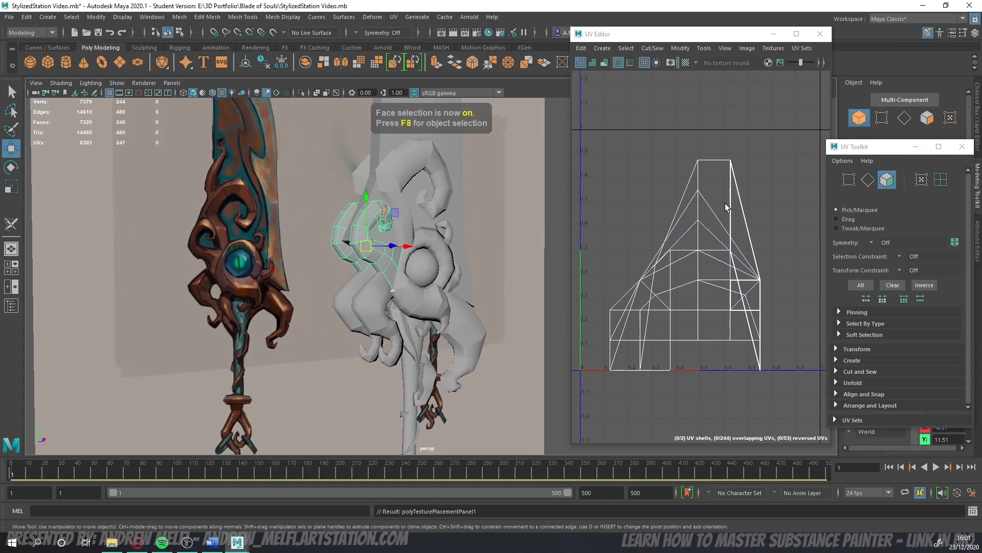
{"action": "key", "text": "ctrl+1"}
{"action": "left_click", "coordinate": [869, 181]}
{"action": "scroll", "coordinate": [476, 300], "scroll_direction": "up", "scroll_amount": 2}
{"action": "scroll", "coordinate": [476, 299], "scroll_direction": "up", "scroll_amount": 5}
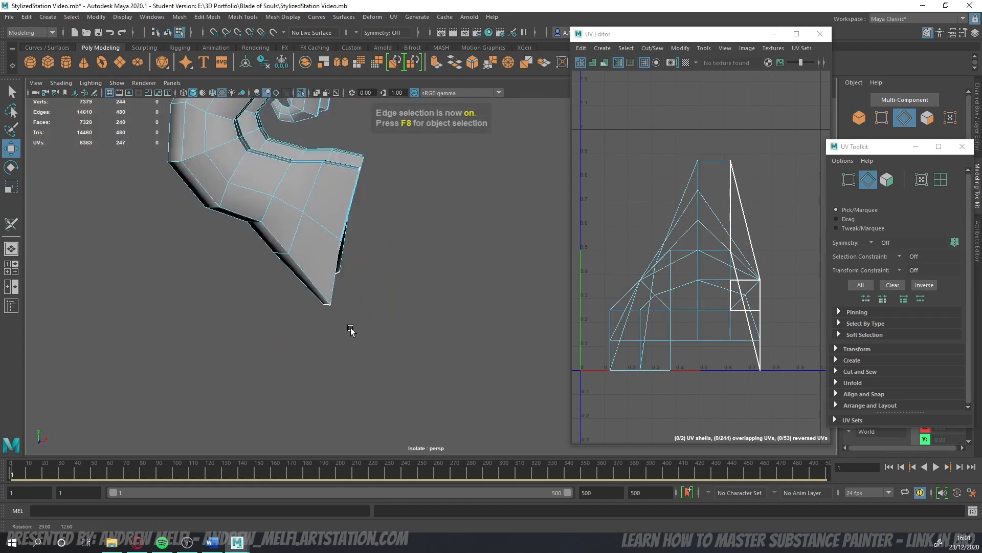
{"action": "left_click_drag", "start_coordinate": [351, 331], "coordinate": [371, 285], "text": "alt"}
{"action": "middle_click_drag", "start_coordinate": [371, 285], "coordinate": [384, 371], "text": "alt"}
{"action": "scroll", "coordinate": [438, 307], "scroll_direction": "up", "scroll_amount": 2}
{"action": "left_click_drag", "start_coordinate": [444, 256], "coordinate": [281, 316], "text": "alt"}
- Sew the existing UV seams at the base ends of both side curls with the 3D Cut and Sew UV Tool
{"action": "left_click", "coordinate": [11, 224]}
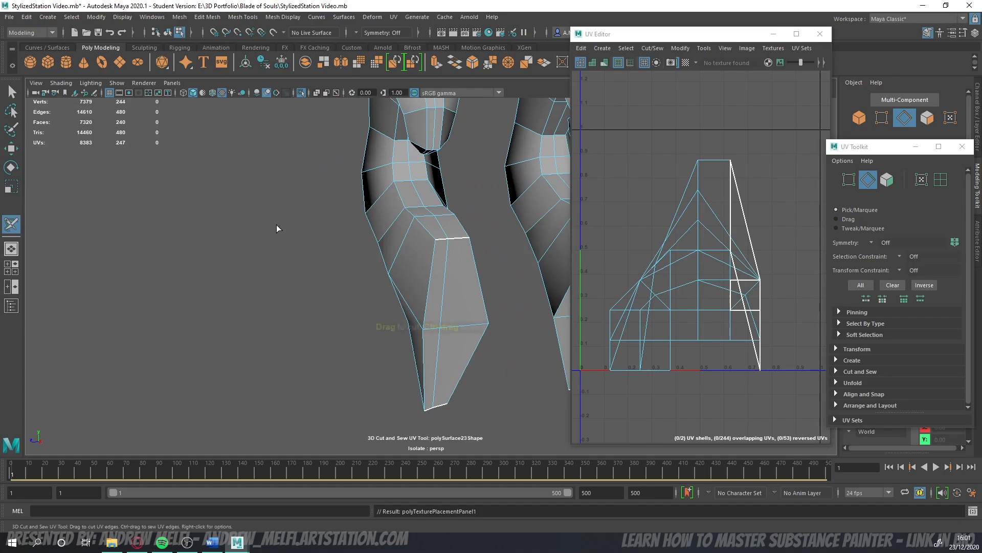
{"action": "left_click", "coordinate": [462, 238], "text": "ctrl"}
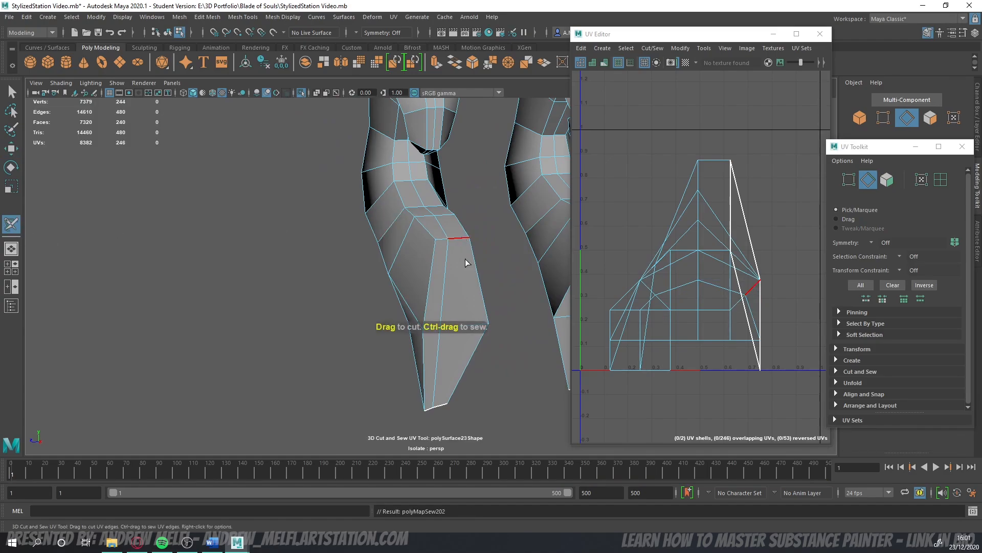
{"action": "left_click", "coordinate": [448, 400], "text": "ctrl"}
{"action": "left_click_drag", "start_coordinate": [440, 401], "coordinate": [477, 363], "text": "alt"}
{"action": "left_click", "coordinate": [458, 368], "text": "ctrl"}
- Cut a UV seam along the outer edge loop of each of the two side curls
{"action": "left_click_drag", "start_coordinate": [405, 317], "coordinate": [514, 325], "text": "alt"}
{"action": "right_click_drag", "start_coordinate": [514, 324], "coordinate": [410, 343], "text": "alt"}
{"action": "left_click_drag", "start_coordinate": [410, 341], "coordinate": [465, 352], "text": "alt"}
{"action": "right_click_drag", "start_coordinate": [464, 352], "coordinate": [481, 339], "text": "alt"}
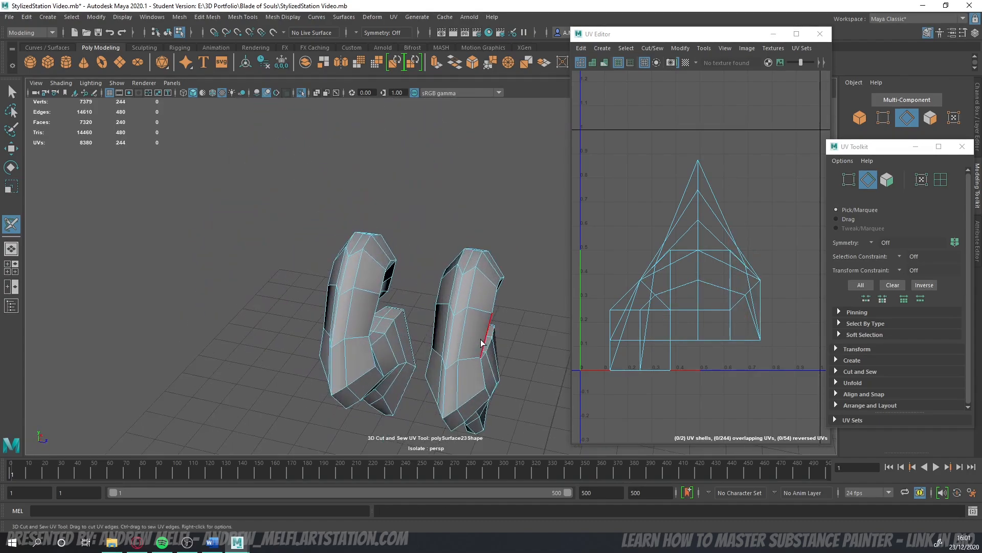
{"action": "middle_click_drag", "start_coordinate": [481, 340], "coordinate": [426, 284], "text": "alt"}
{"action": "double_click", "coordinate": [392, 234]}
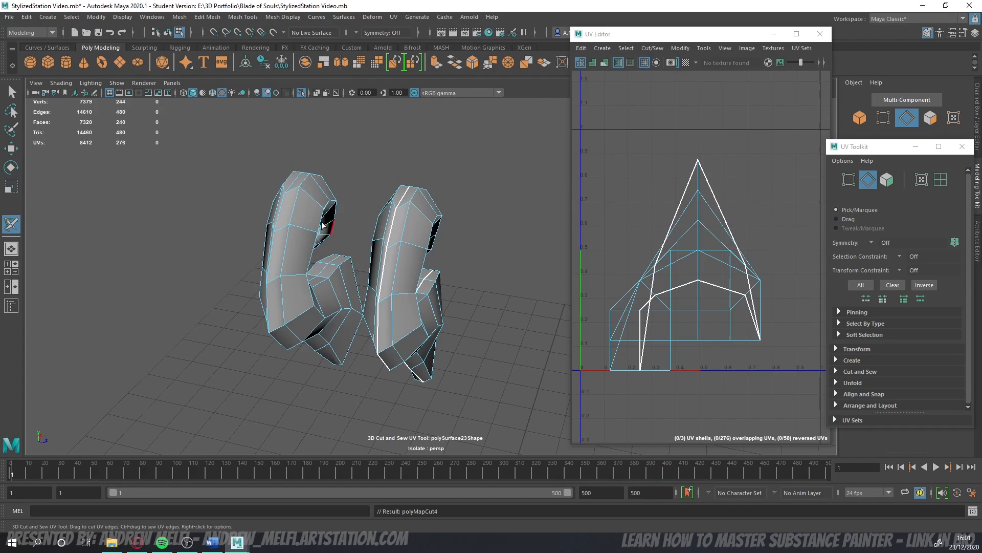
{"action": "double_click", "coordinate": [281, 213]}
{"action": "left_click_drag", "start_coordinate": [327, 264], "coordinate": [305, 278], "text": "alt"}
- Isolate the guard's lower hooked curl pair below the side curls and switch it to edge selection
{"action": "key", "text": "ctrl+1"}
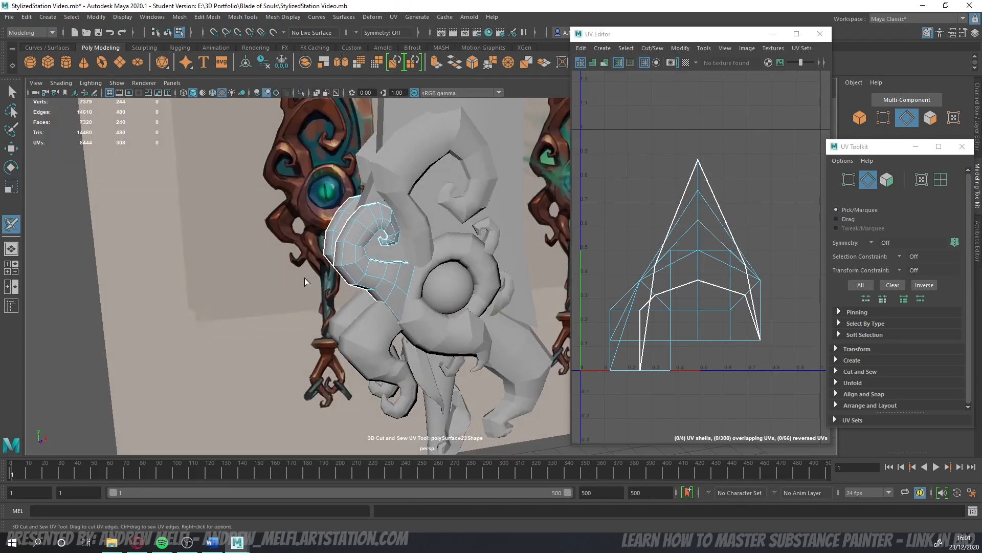
{"action": "left_click", "coordinate": [857, 117]}
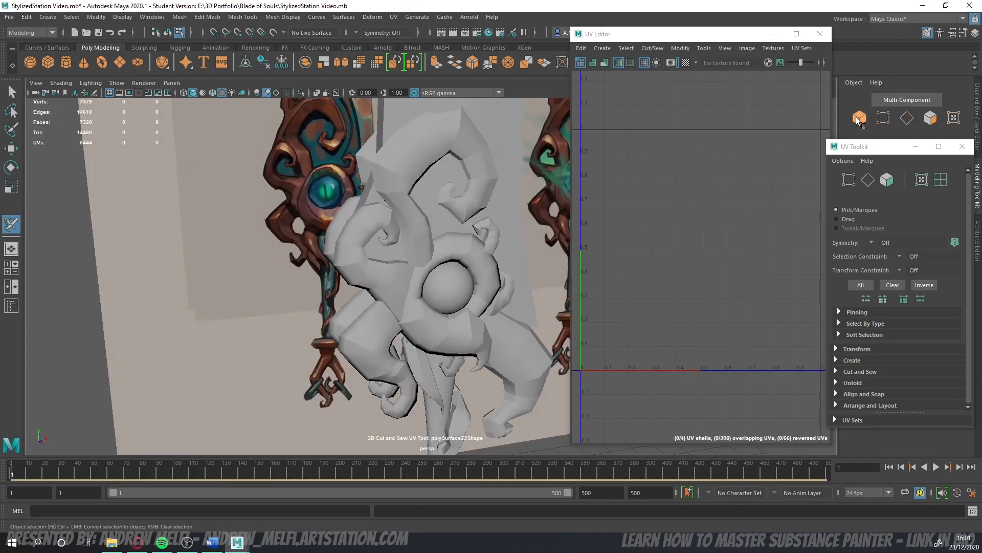
{"action": "left_click", "coordinate": [858, 118]}
{"action": "left_click", "coordinate": [11, 148]}
{"action": "left_click_drag", "start_coordinate": [245, 241], "coordinate": [389, 302], "text": "alt"}
{"action": "left_click", "coordinate": [392, 344]}
{"action": "key", "text": "ctrl+1"}
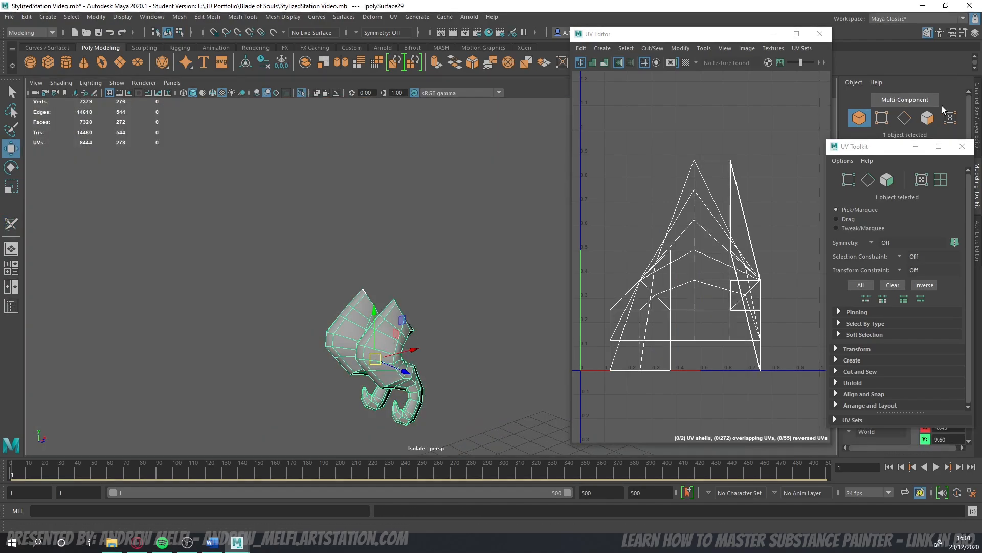
{"action": "left_click", "coordinate": [905, 118]}
{"action": "middle_click_drag", "start_coordinate": [471, 276], "coordinate": [495, 214], "text": "alt"}
{"action": "left_click_drag", "start_coordinate": [500, 223], "coordinate": [323, 255], "text": "alt"}
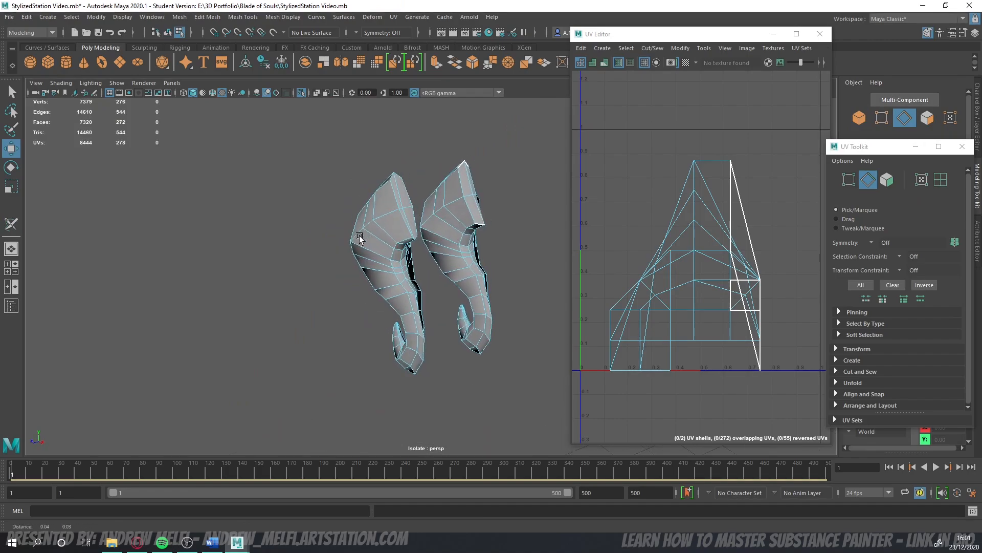
- Sew the existing UV seams at the base end of the hooked curl pair with the 3D Cut and Sew UV Tool
{"action": "middle_click_drag", "start_coordinate": [357, 237], "coordinate": [321, 271], "text": "alt"}
{"action": "right_click_drag", "start_coordinate": [321, 271], "coordinate": [395, 270], "text": "alt"}
{"action": "left_click_drag", "start_coordinate": [394, 269], "coordinate": [239, 257], "text": "alt"}
{"action": "left_click", "coordinate": [11, 224]}
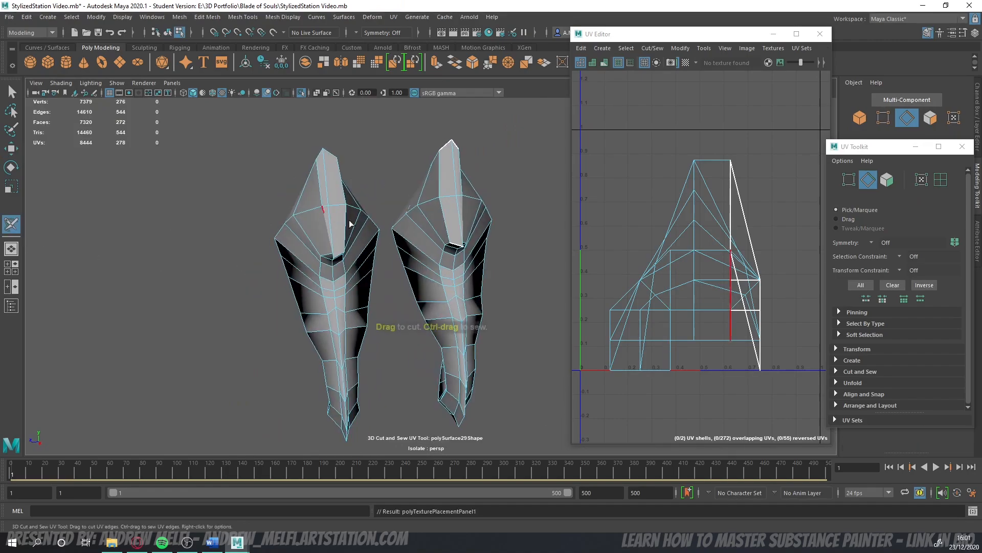
{"action": "left_click", "coordinate": [454, 247], "text": "ctrl"}
{"action": "left_click", "coordinate": [443, 147], "text": "ctrl"}
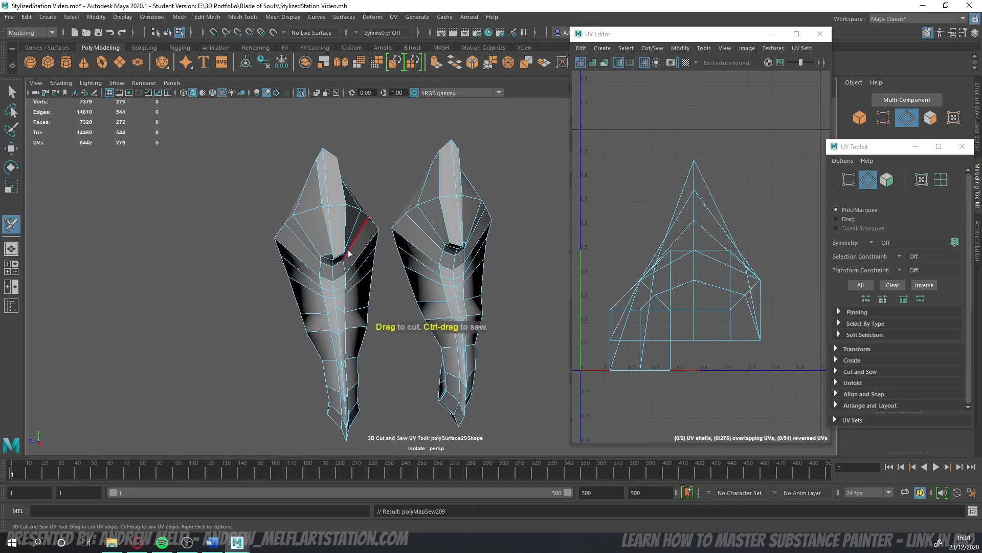
- Try to cut a UV seam along the lengthwise edge loop of each hooked curl
{"action": "left_click_drag", "start_coordinate": [344, 251], "coordinate": [527, 253], "text": "alt"}
{"action": "double_click", "coordinate": [465, 257]}
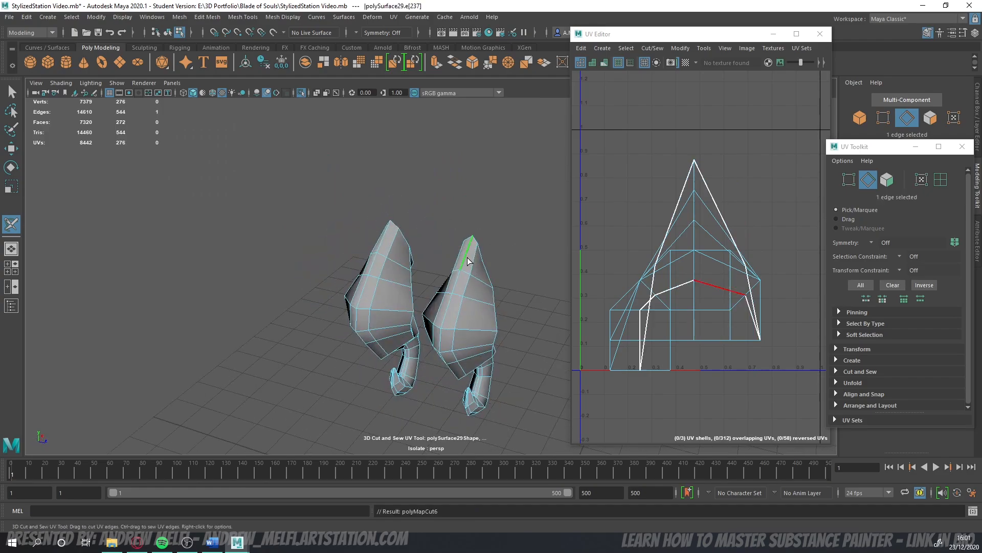
{"action": "double_click", "coordinate": [378, 247]}
{"action": "key", "text": "ctrl+1"}
{"action": "scroll", "coordinate": [456, 301], "scroll_direction": "down", "scroll_amount": 3}
{"action": "scroll", "coordinate": [651, 219], "scroll_direction": "down", "scroll_amount": 1}
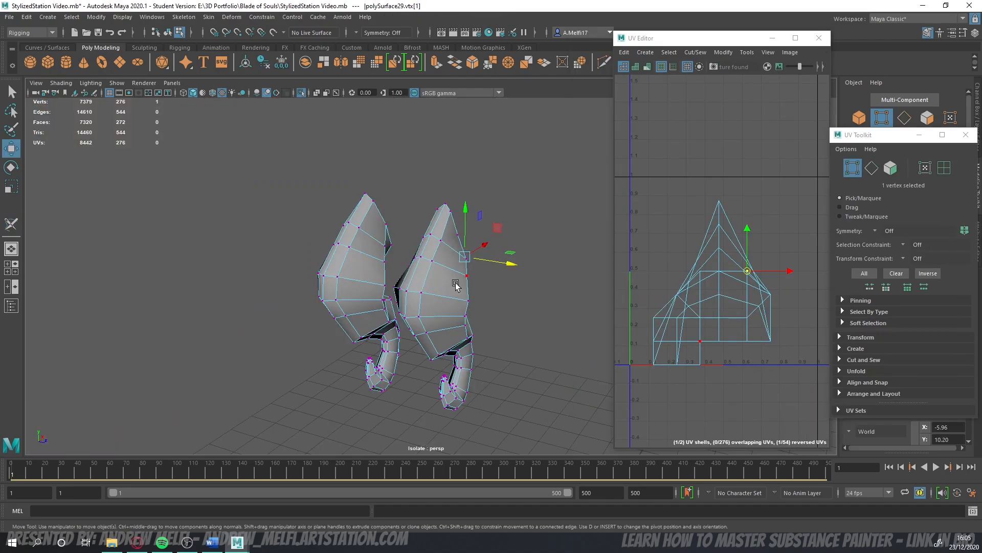
- Cut a UV seam along the lengthwise edge loop of each hooked curl, then show the whole sword again
{"action": "left_click", "coordinate": [903, 118]}
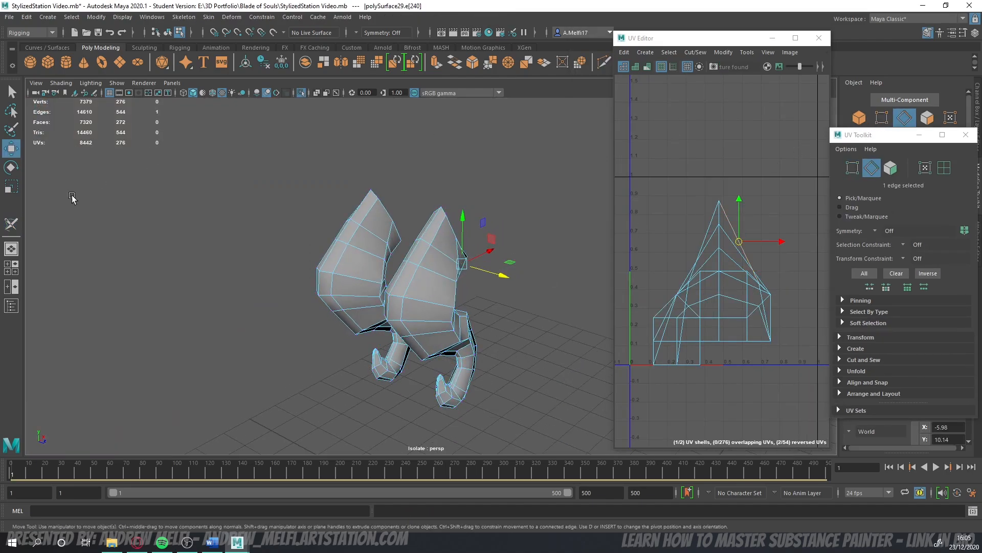
{"action": "left_click", "coordinate": [14, 224]}
{"action": "left_click", "coordinate": [415, 251]}
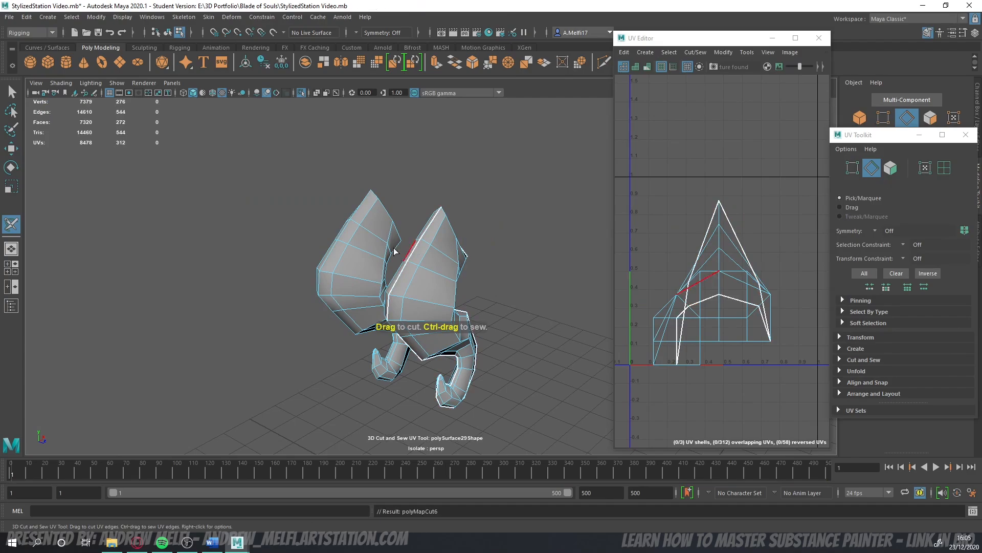
{"action": "double_click", "coordinate": [338, 239]}
{"action": "left_click_drag", "start_coordinate": [466, 280], "coordinate": [441, 275], "text": "alt"}
{"action": "scroll", "coordinate": [464, 271], "scroll_direction": "down", "scroll_amount": 3}
{"action": "key", "text": "ctrl+1"}
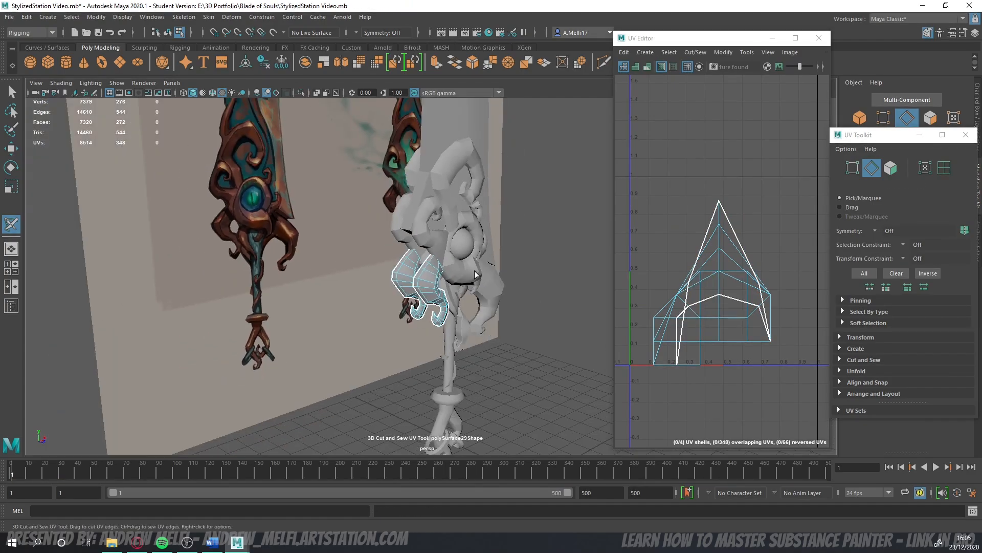
- Isolate the ring-shaped ornament pair around the gem and switch it to edge selection
{"action": "left_click", "coordinate": [860, 118]}
{"action": "key", "text": "w"}
{"action": "left_click_drag", "start_coordinate": [463, 325], "coordinate": [447, 311], "text": "alt"}
{"action": "scroll", "coordinate": [446, 311], "scroll_direction": "down", "scroll_amount": 1}
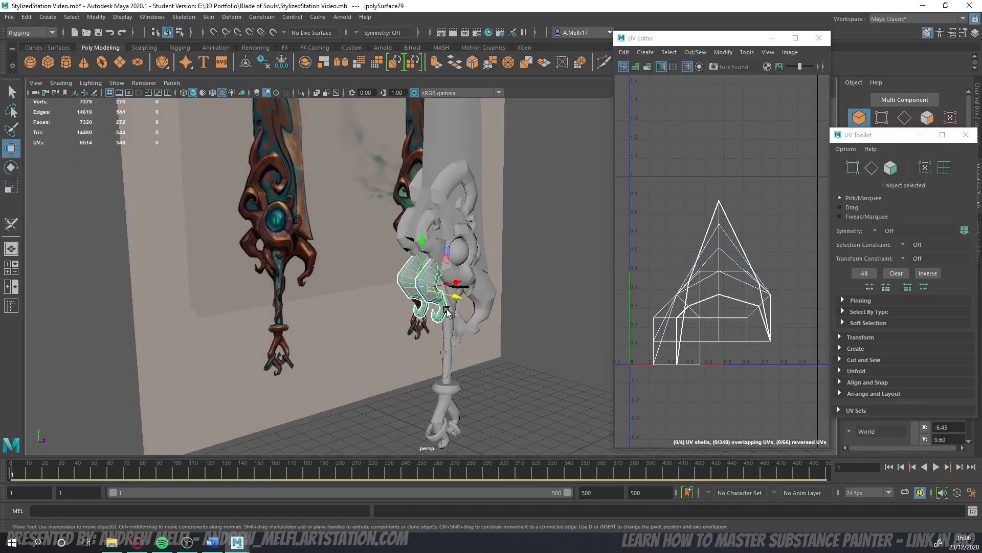
{"action": "left_click", "coordinate": [464, 272]}
{"action": "scroll", "coordinate": [466, 273], "scroll_direction": "up", "scroll_amount": 4}
{"action": "left_click_drag", "start_coordinate": [465, 273], "coordinate": [321, 277], "text": "alt"}
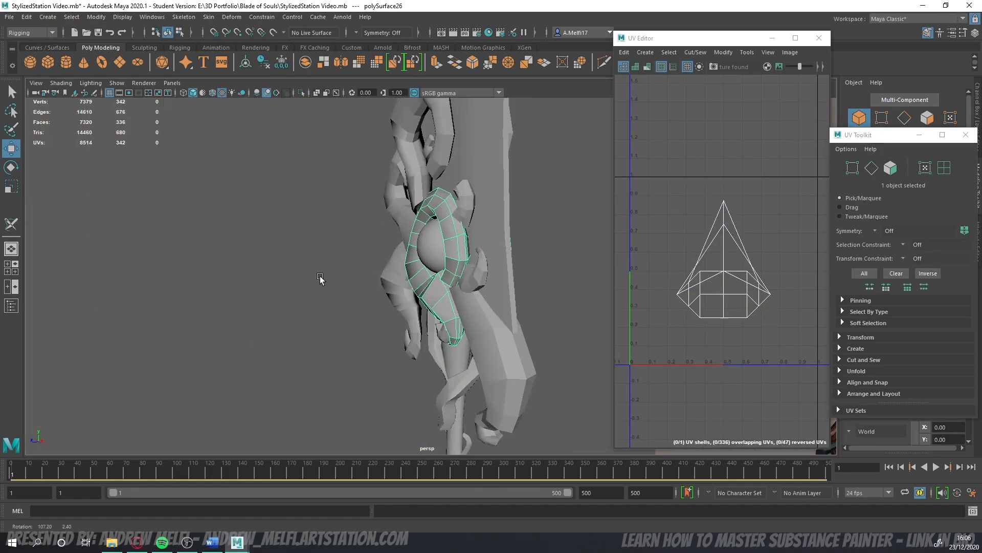
{"action": "key", "text": "ctrl+1"}
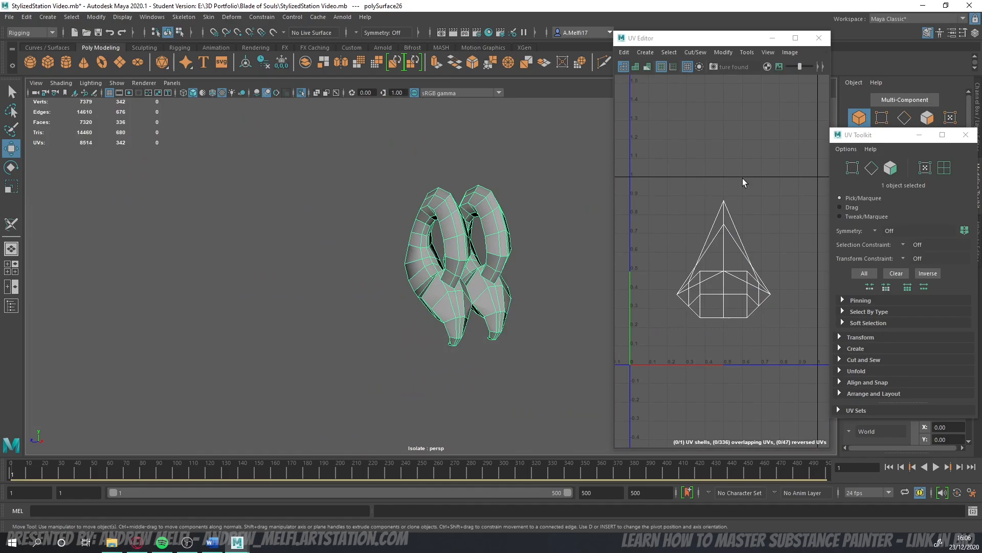
{"action": "left_click", "coordinate": [905, 118]}
{"action": "left_click_drag", "start_coordinate": [472, 318], "coordinate": [129, 244], "text": "alt"}
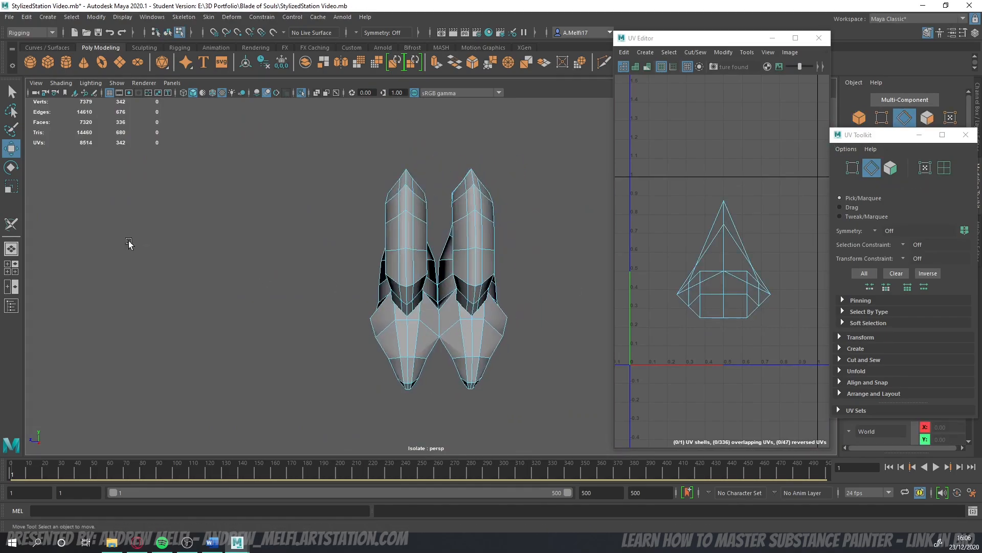
- Cut UV seams along the centre edge loops of both ring ornaments, then leave the isolated view
{"action": "left_click", "coordinate": [15, 228]}
{"action": "double_click", "coordinate": [435, 314]}
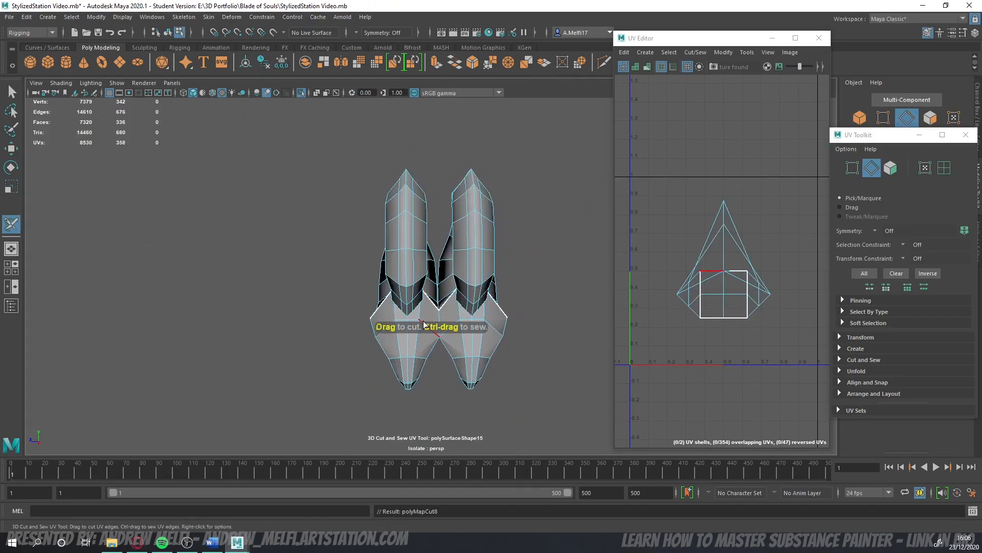
{"action": "double_click", "coordinate": [406, 266]}
{"action": "left_click", "coordinate": [476, 244]}
{"action": "double_click", "coordinate": [475, 244]}
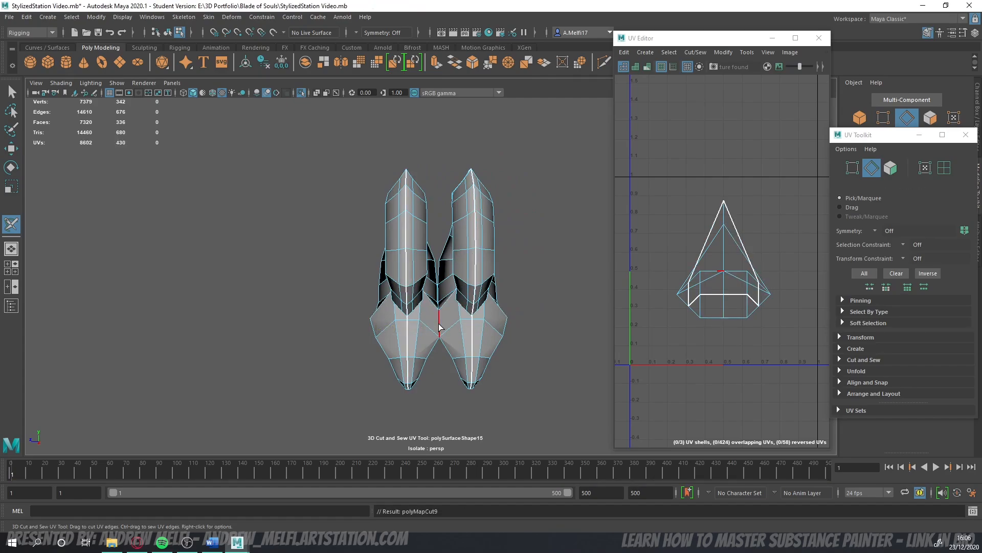
{"action": "mouse_move", "coordinate": [443, 361]}
{"action": "left_mouse_down", "text": "alt"}
{"action": "mouse_move", "coordinate": [596, 353]}
{"action": "mouse_move", "coordinate": [554, 362]}
{"action": "mouse_move", "coordinate": [425, 359]}
{"action": "left_mouse_up", "text": "alt"}
{"action": "key", "text": "ctrl+1"}
{"action": "scroll", "coordinate": [526, 355], "scroll_direction": "down", "scroll_amount": 5}
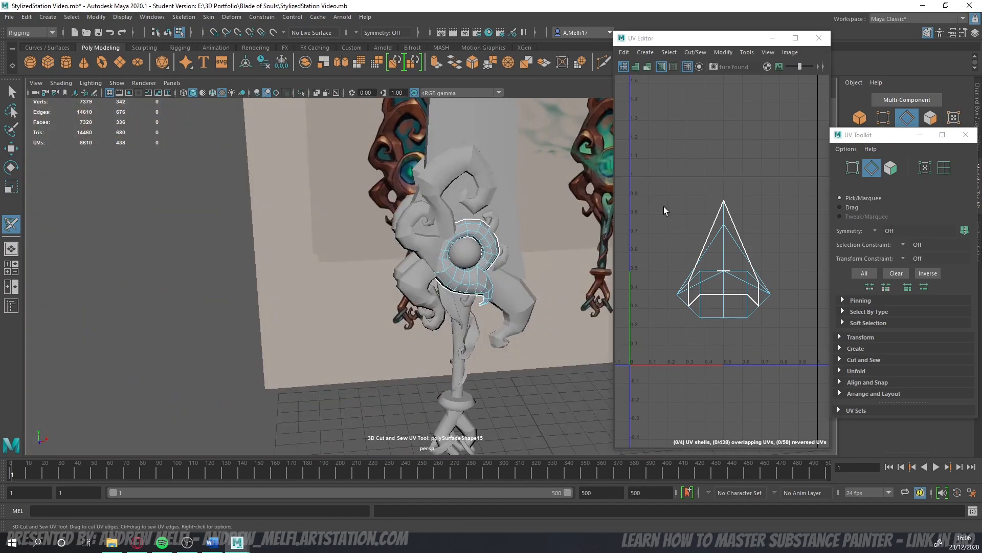
- Isolate the large single curl beneath the ring ornament and switch it to edge selection
{"action": "left_click", "coordinate": [859, 119]}
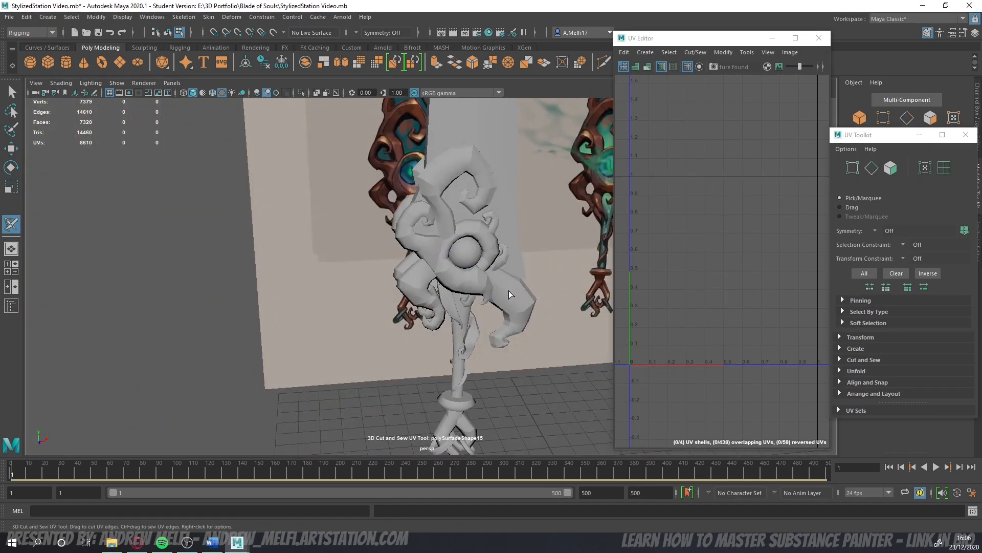
{"action": "key", "text": "w"}
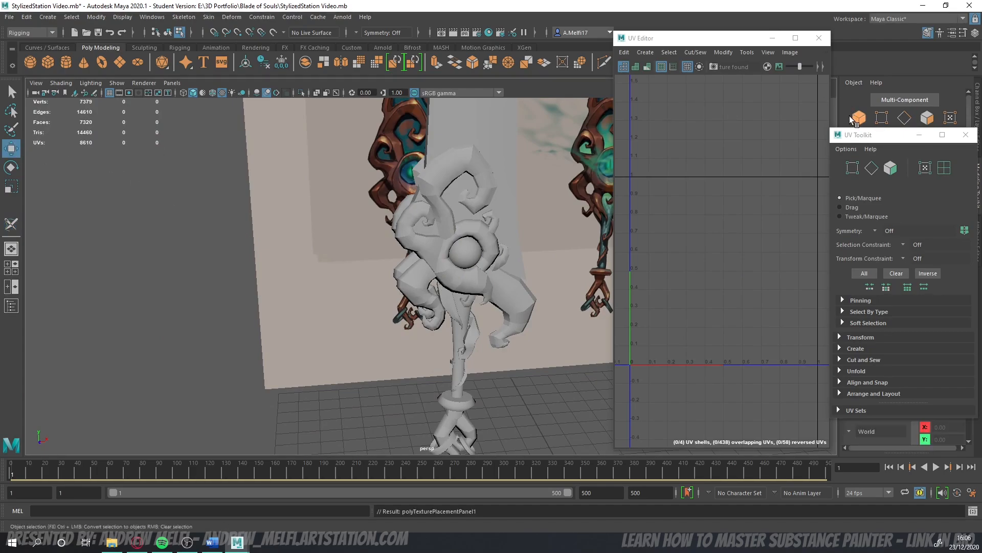
{"action": "left_click", "coordinate": [853, 118]}
{"action": "left_click", "coordinate": [530, 299]}
{"action": "left_click_drag", "start_coordinate": [553, 298], "coordinate": [436, 291], "text": "alt"}
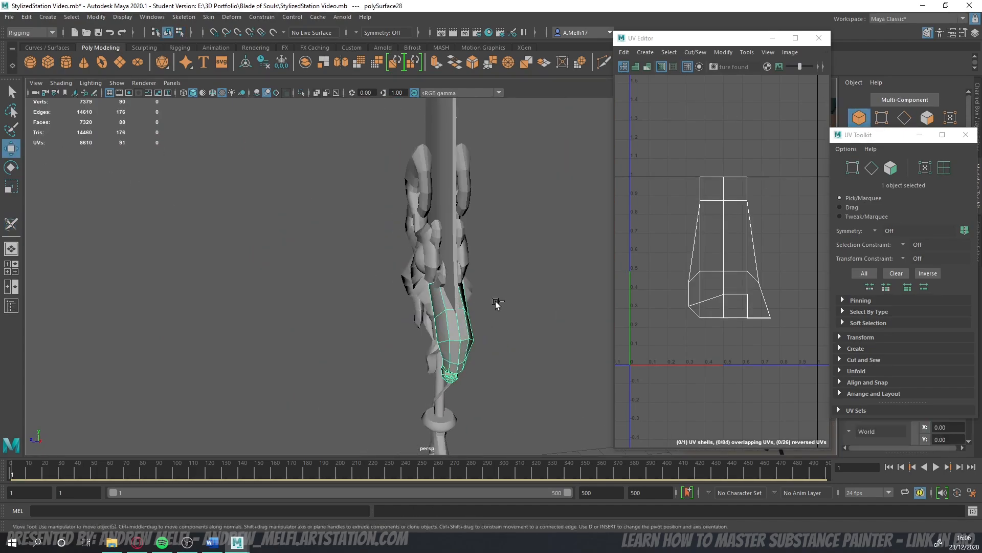
{"action": "key", "text": "ctrl+1"}
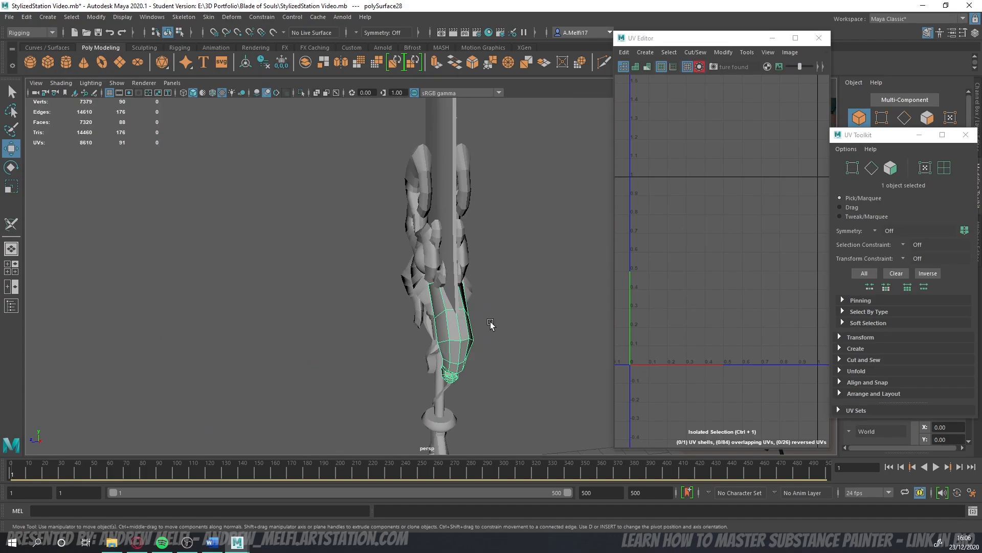
{"action": "middle_click_drag", "start_coordinate": [491, 323], "coordinate": [468, 276], "text": "alt"}
{"action": "scroll", "coordinate": [469, 275], "scroll_direction": "up", "scroll_amount": 2}
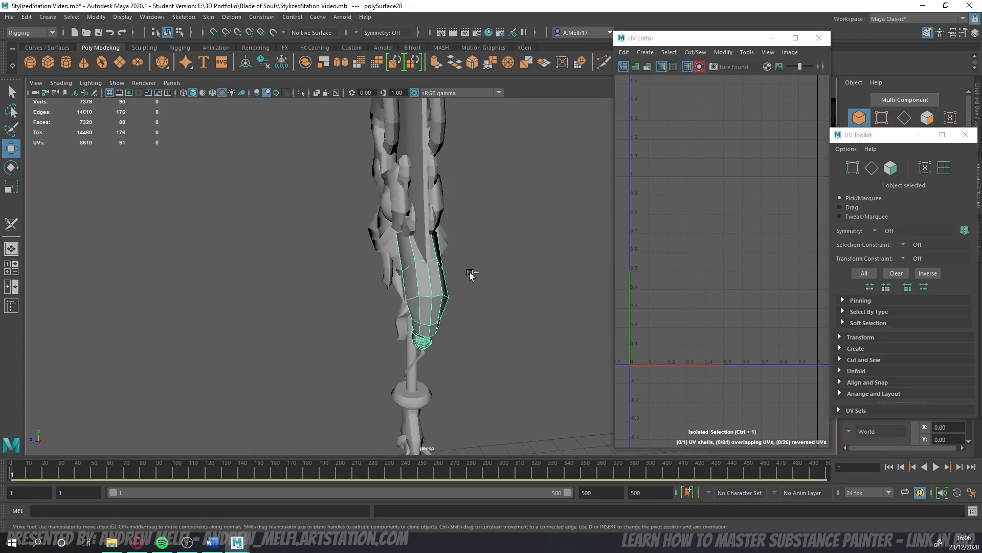
{"action": "key", "text": "ctrl+1"}
{"action": "key", "text": "ctrl+1"}
{"action": "left_click", "coordinate": [904, 119]}
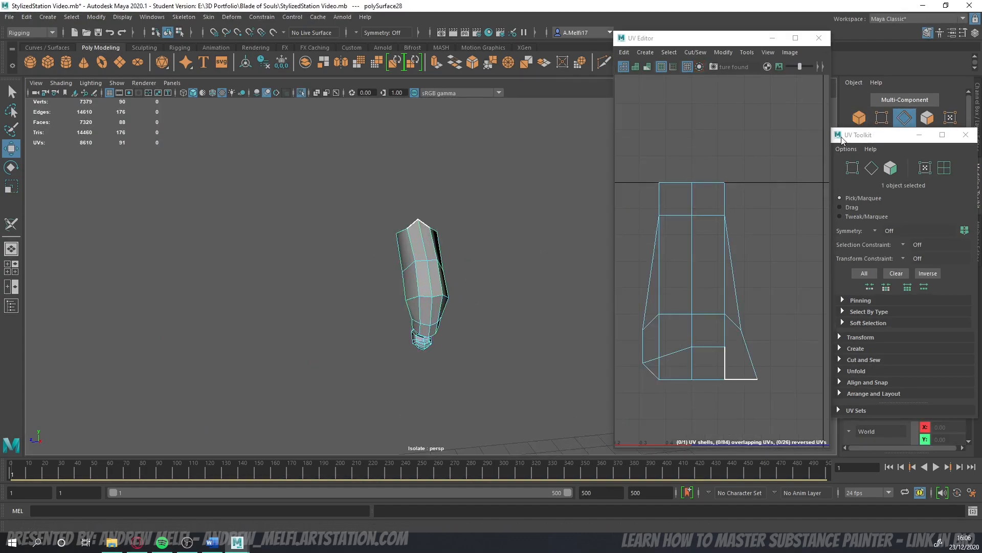
- Sew the existing UV seam at the large curl's base end and cut a new seam along its lengthwise edge loop
{"action": "left_click", "coordinate": [15, 223]}
{"action": "left_click_drag", "start_coordinate": [210, 245], "coordinate": [328, 274], "text": "alt"}
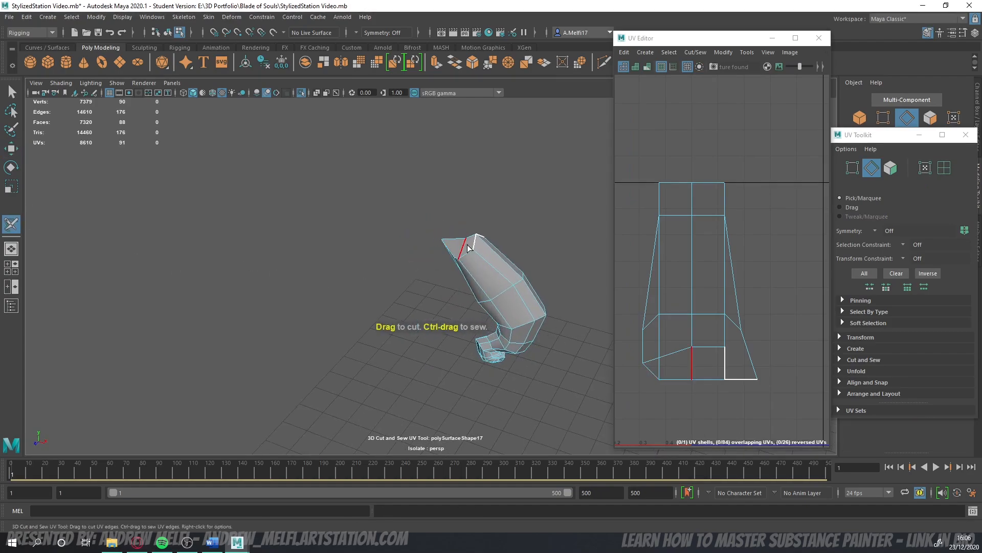
{"action": "left_click_drag", "start_coordinate": [475, 243], "coordinate": [481, 243], "text": "ctrl"}
{"action": "double_click", "coordinate": [482, 243]}
{"action": "left_click_drag", "start_coordinate": [435, 293], "coordinate": [363, 282], "text": "alt"}
{"action": "key", "text": "ctrl+1"}
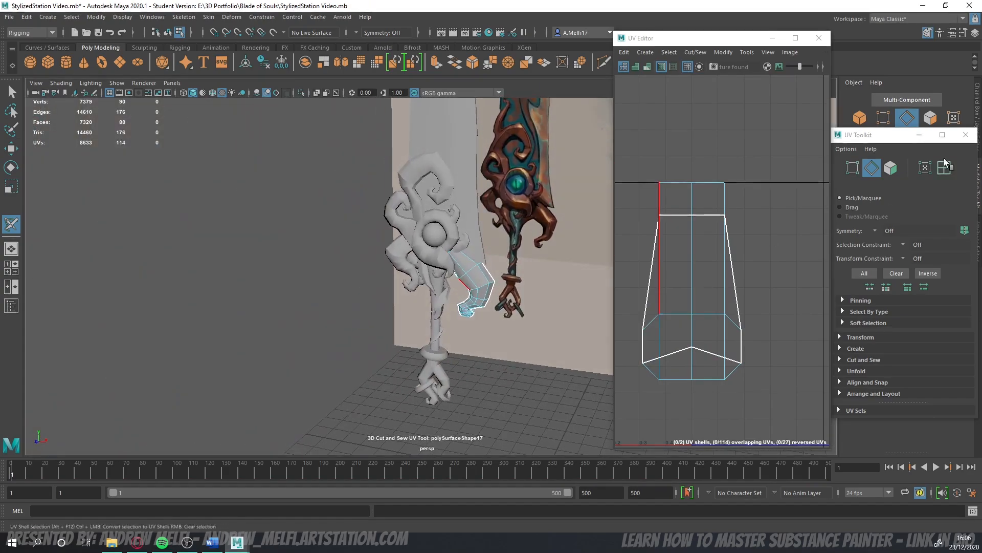
- Isolate the small curled ornament beneath the ring at the top of the handle and examine its existing UV seams
{"action": "left_click", "coordinate": [860, 119]}
{"action": "key", "text": "w"}
{"action": "scroll", "coordinate": [422, 341], "scroll_direction": "up", "scroll_amount": 6}
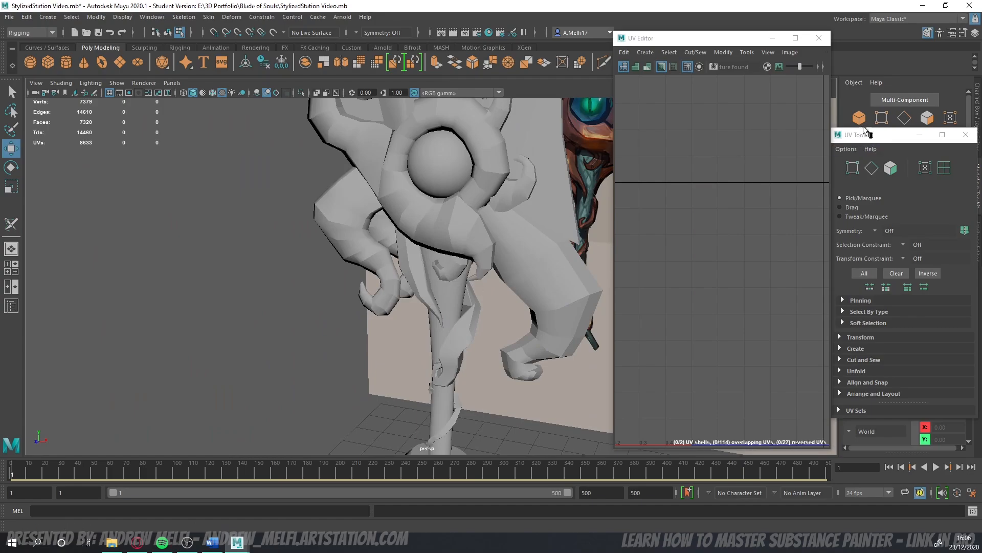
{"action": "left_click", "coordinate": [455, 272]}
{"action": "key", "text": "F11"}
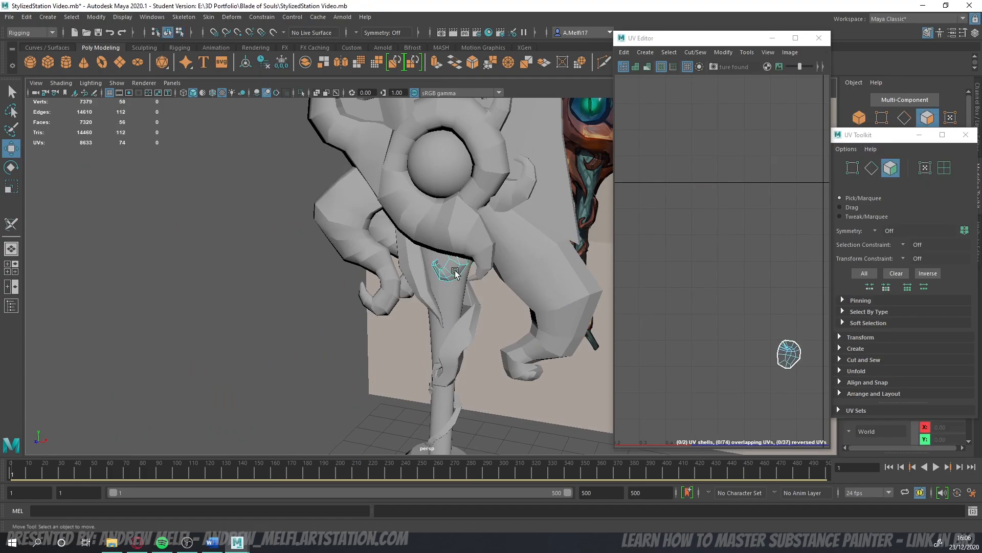
{"action": "left_click", "coordinate": [859, 119]}
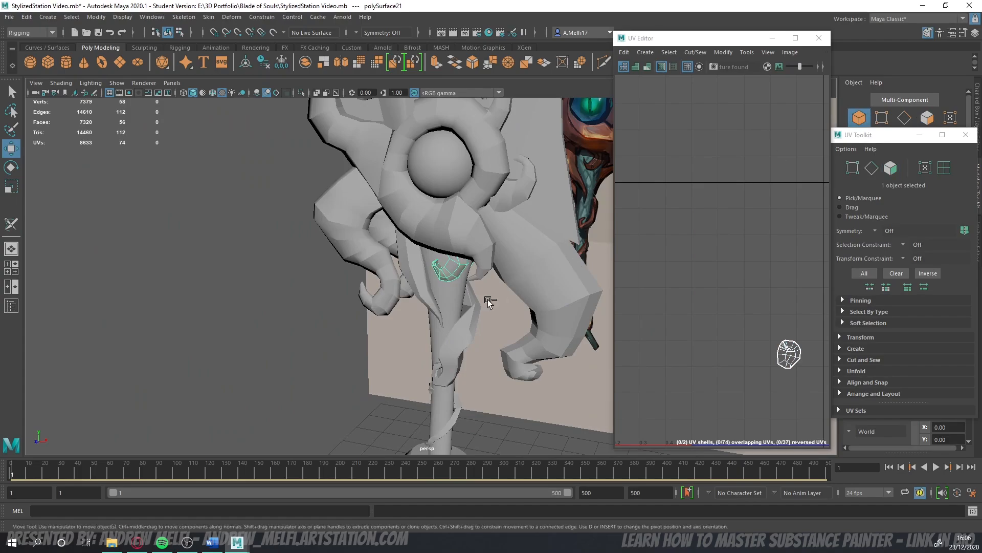
{"action": "key", "text": "ctrl+1"}
{"action": "left_click_drag", "start_coordinate": [482, 300], "coordinate": [429, 306], "text": "alt"}
{"action": "key", "text": "ctrl+1"}
- Select the curled vine ornament wrapping the handle below the guard and ready it for UV seam cutting
{"action": "scroll", "coordinate": [574, 308], "scroll_direction": "down", "scroll_amount": 5}
{"action": "left_click", "coordinate": [451, 297]}
{"action": "scroll", "coordinate": [468, 340], "scroll_direction": "up", "scroll_amount": 8}
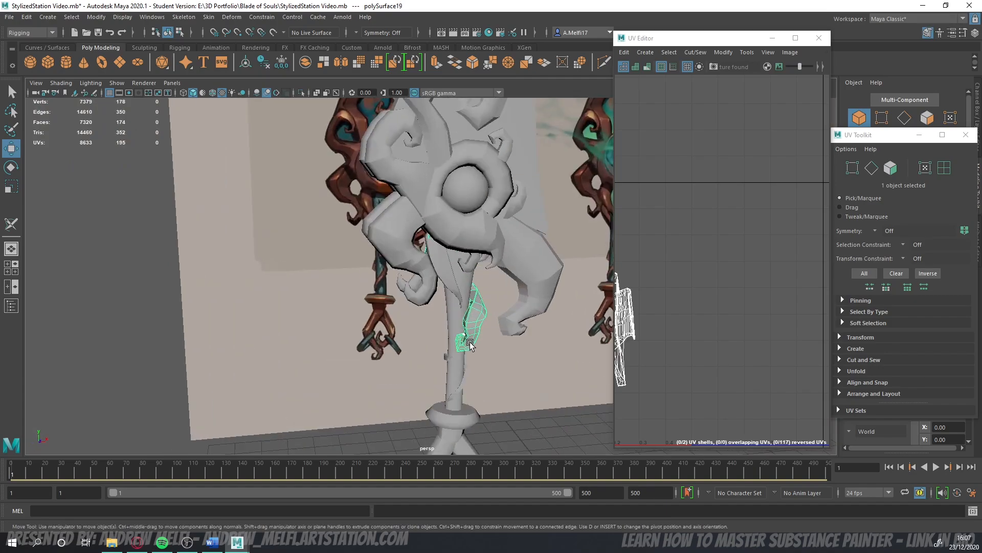
{"action": "left_click_drag", "start_coordinate": [471, 344], "coordinate": [420, 265], "text": "alt"}
{"action": "left_click", "coordinate": [15, 228]}
{"action": "scroll", "coordinate": [377, 294], "scroll_direction": "up", "scroll_amount": 5}
- Try to cut a UV seam along the vine ornament's inner edge facing the handle and check its course
{"action": "left_click", "coordinate": [434, 184]}
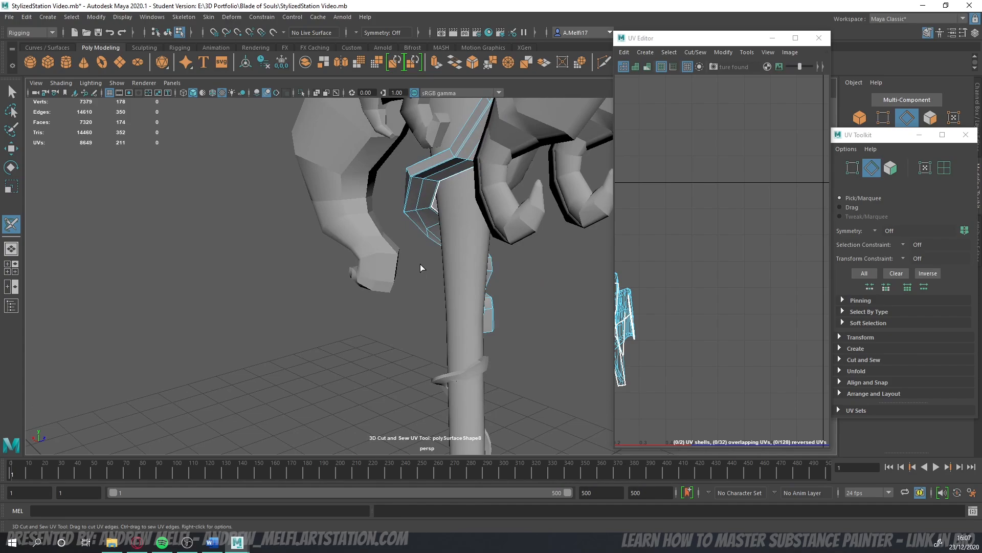
{"action": "left_click_drag", "start_coordinate": [409, 272], "coordinate": [352, 261], "text": "alt"}
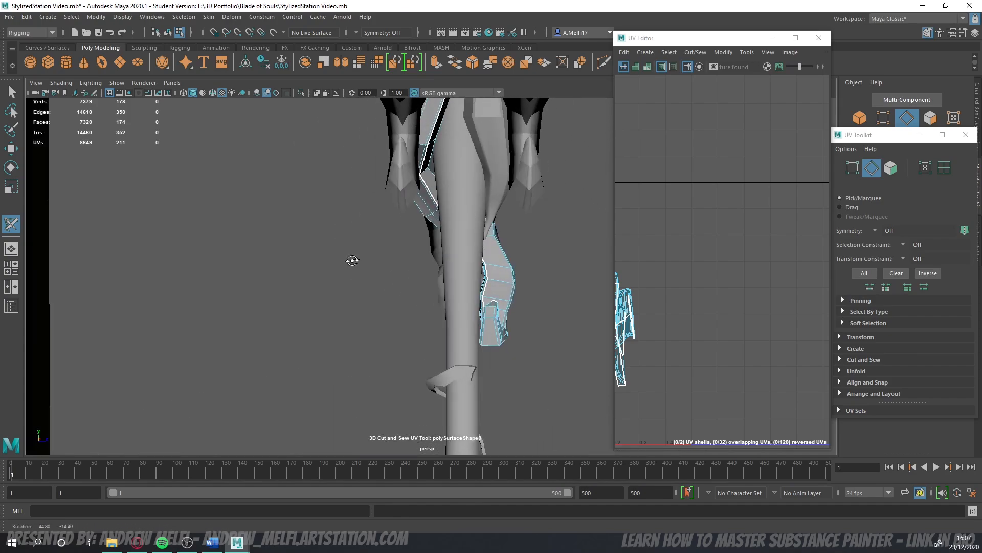
{"action": "left_click_drag", "start_coordinate": [482, 224], "coordinate": [444, 257], "text": "alt"}
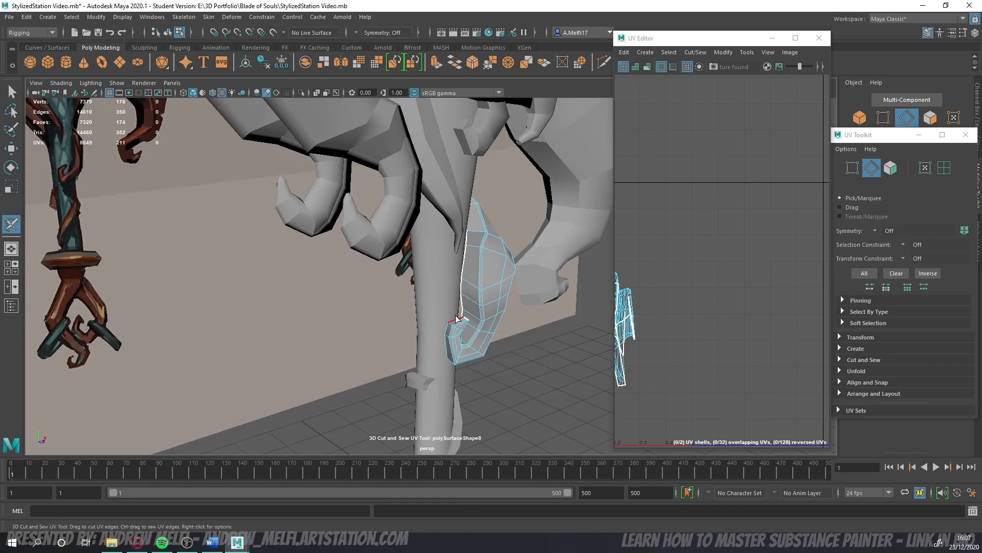
{"action": "left_click_drag", "start_coordinate": [457, 319], "coordinate": [454, 212], "text": "alt"}
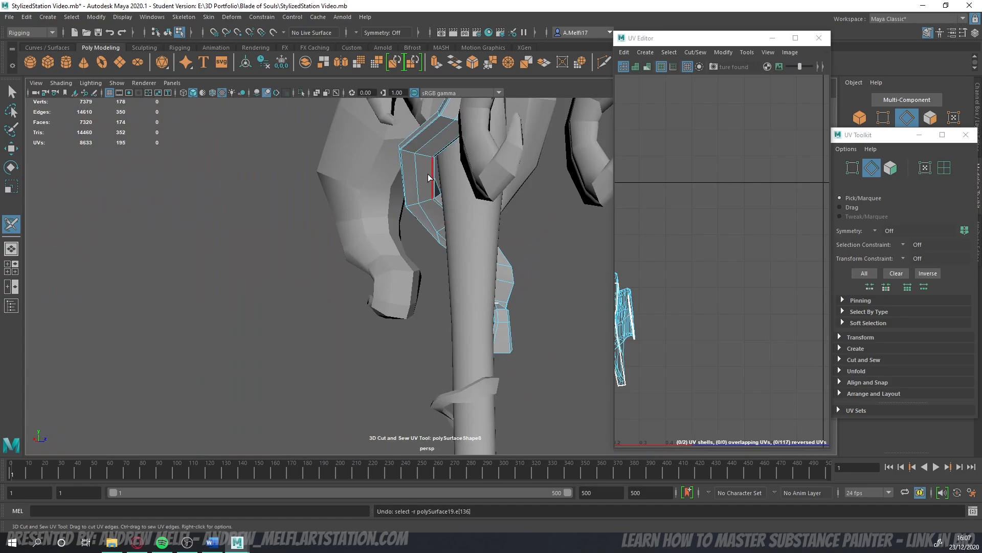
- Cut a UV seam along the inner edge loop of the vine ornament where it meets the handle
{"action": "left_click_drag", "start_coordinate": [429, 178], "coordinate": [428, 186]}
{"action": "left_click_drag", "start_coordinate": [471, 264], "coordinate": [381, 276], "text": "alt"}
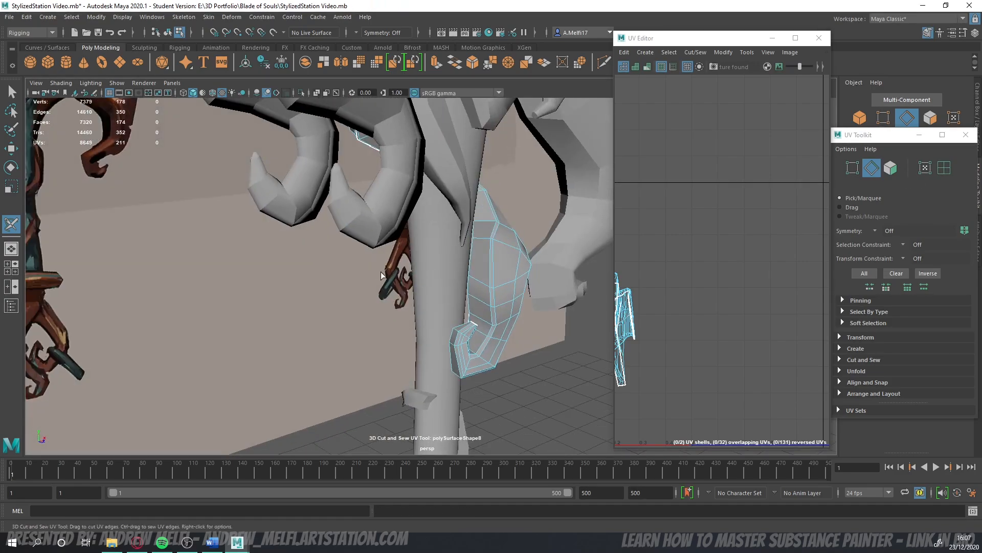
{"action": "scroll", "coordinate": [505, 329], "scroll_direction": "down", "scroll_amount": 8}
{"action": "left_click_drag", "start_coordinate": [478, 339], "coordinate": [362, 354], "text": "alt"}
{"action": "scroll", "coordinate": [471, 313], "scroll_direction": "down", "scroll_amount": 5}
{"action": "left_click_drag", "start_coordinate": [467, 317], "coordinate": [470, 267], "text": "alt"}
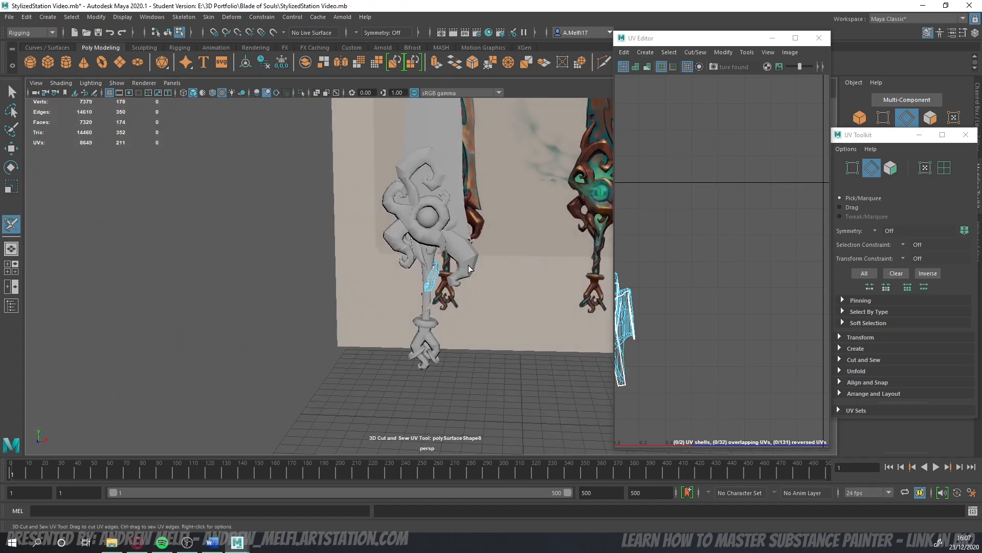
- Examine the vine ornament's UV seam from several sides around the handle
{"action": "scroll", "coordinate": [428, 279], "scroll_direction": "up", "scroll_amount": 11}
{"action": "left_click_drag", "start_coordinate": [445, 316], "coordinate": [490, 265], "text": "alt"}
{"action": "left_click_drag", "start_coordinate": [434, 196], "coordinate": [456, 227], "text": "alt"}
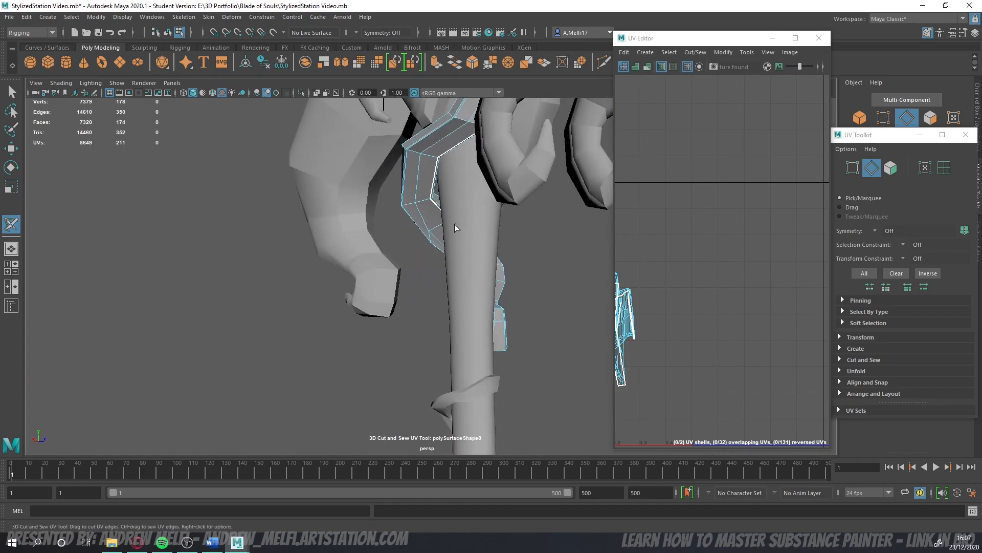
{"action": "left_click_drag", "start_coordinate": [504, 287], "coordinate": [322, 248], "text": "alt"}
{"action": "scroll", "coordinate": [332, 263], "scroll_direction": "down", "scroll_amount": 6}
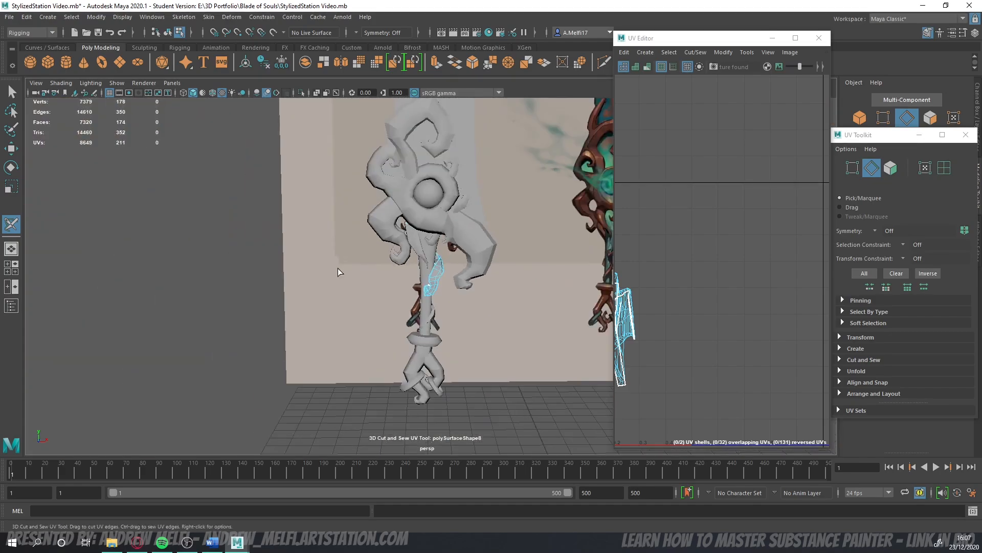
{"action": "scroll", "coordinate": [381, 290], "scroll_direction": "up", "scroll_amount": 4}
{"action": "left_click_drag", "start_coordinate": [385, 290], "coordinate": [357, 297], "text": "alt"}
{"action": "left_click_drag", "start_coordinate": [316, 296], "coordinate": [327, 273], "text": "alt"}
{"action": "scroll", "coordinate": [440, 313], "scroll_direction": "up", "scroll_amount": 6}
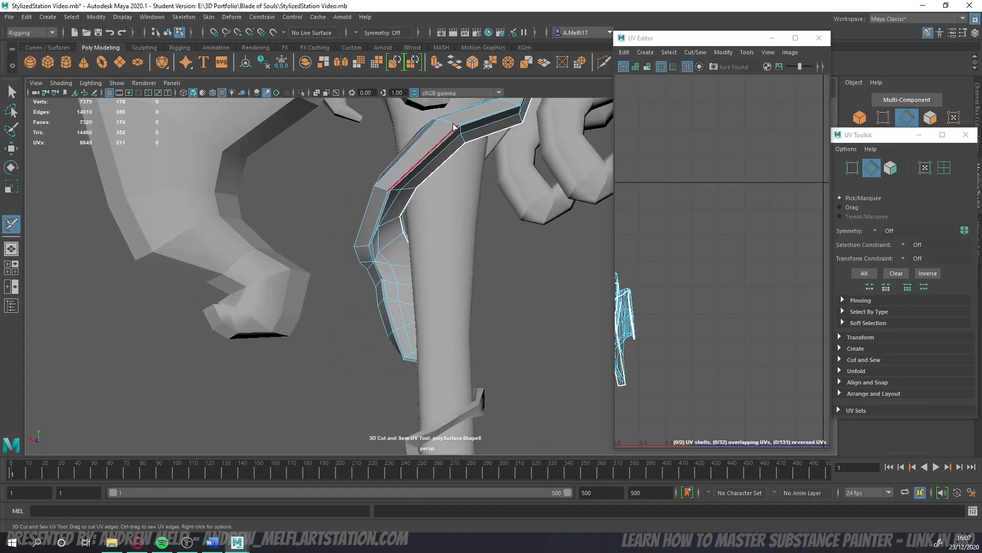
- Examine the vine ornament's UV seam around the handle together with its UV shells in the UV Editor
{"action": "left_click_drag", "start_coordinate": [374, 208], "coordinate": [563, 245], "text": "alt"}
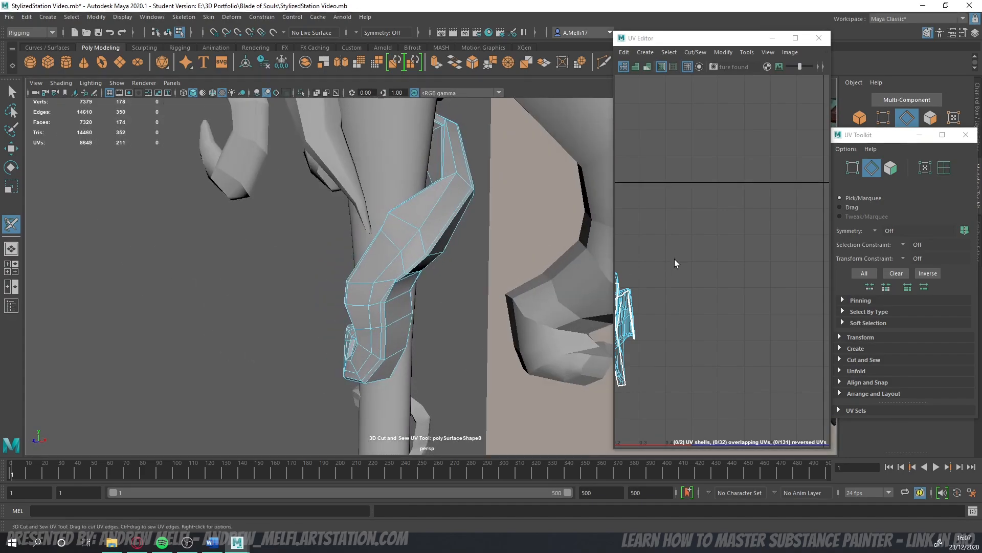
{"action": "scroll", "coordinate": [668, 310], "scroll_direction": "down", "scroll_amount": 3}
{"action": "middle_click_drag", "start_coordinate": [667, 310], "coordinate": [738, 288], "text": "alt"}
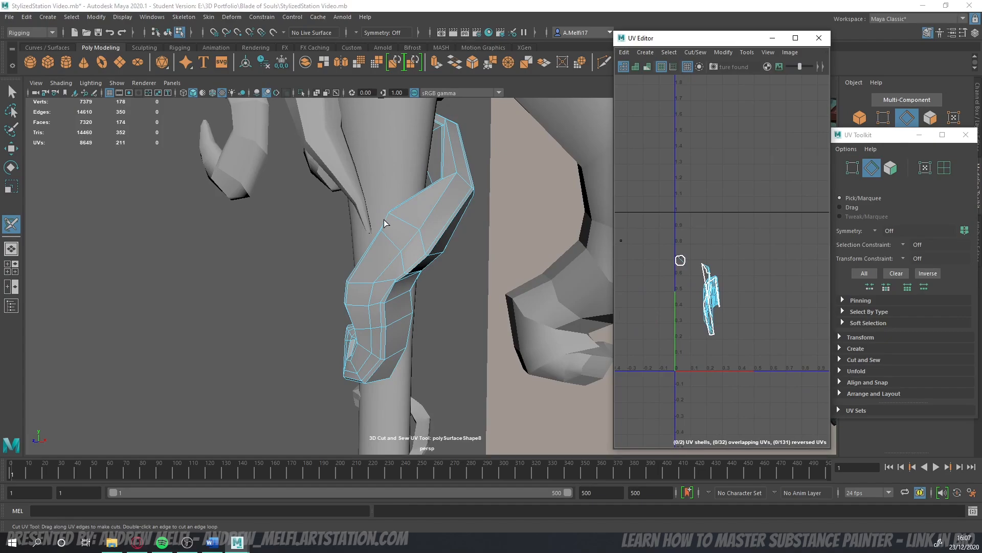
{"action": "scroll", "coordinate": [386, 224], "scroll_direction": "down", "scroll_amount": 4}
{"action": "left_click_drag", "start_coordinate": [387, 224], "coordinate": [434, 235], "text": "alt"}
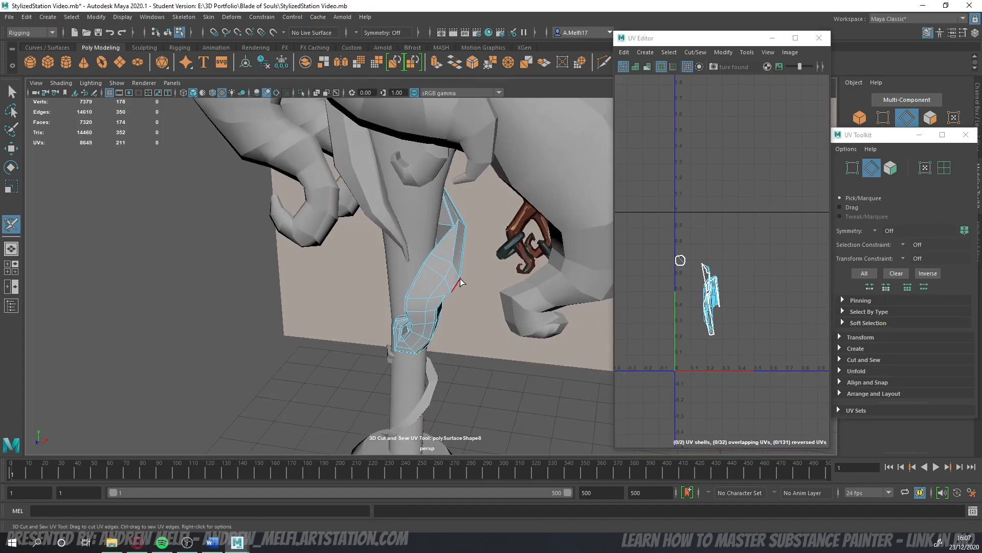
{"action": "scroll", "coordinate": [442, 324], "scroll_direction": "down", "scroll_amount": 2}
{"action": "left_click_drag", "start_coordinate": [443, 324], "coordinate": [459, 313], "text": "alt"}
{"action": "scroll", "coordinate": [542, 311], "scroll_direction": "up", "scroll_amount": 4}
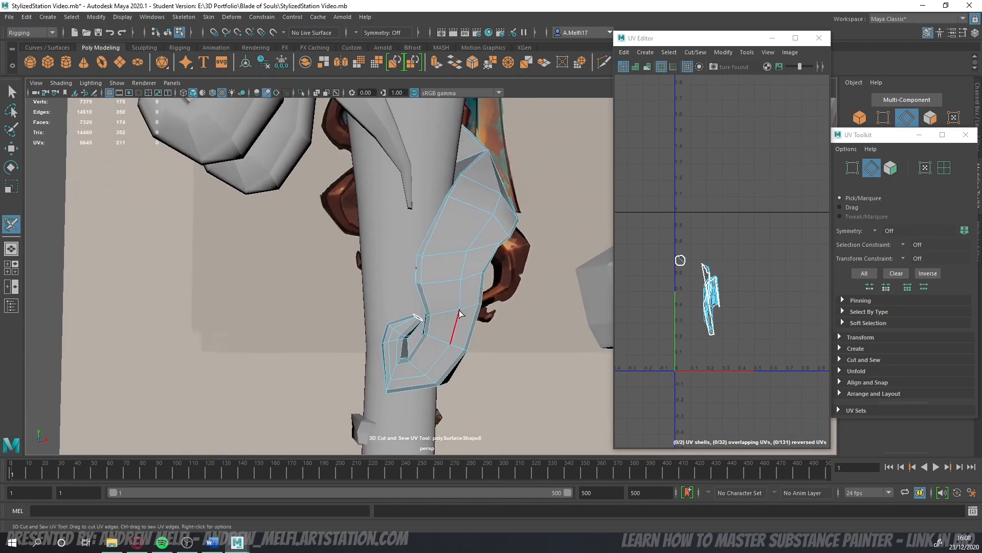
{"action": "scroll", "coordinate": [455, 314], "scroll_direction": "down", "scroll_amount": 10}
{"action": "middle_click_drag", "start_coordinate": [441, 315], "coordinate": [450, 327], "text": "alt"}
{"action": "scroll", "coordinate": [450, 327], "scroll_direction": "down", "scroll_amount": 4}
{"action": "left_click_drag", "start_coordinate": [439, 330], "coordinate": [460, 344], "text": "alt"}
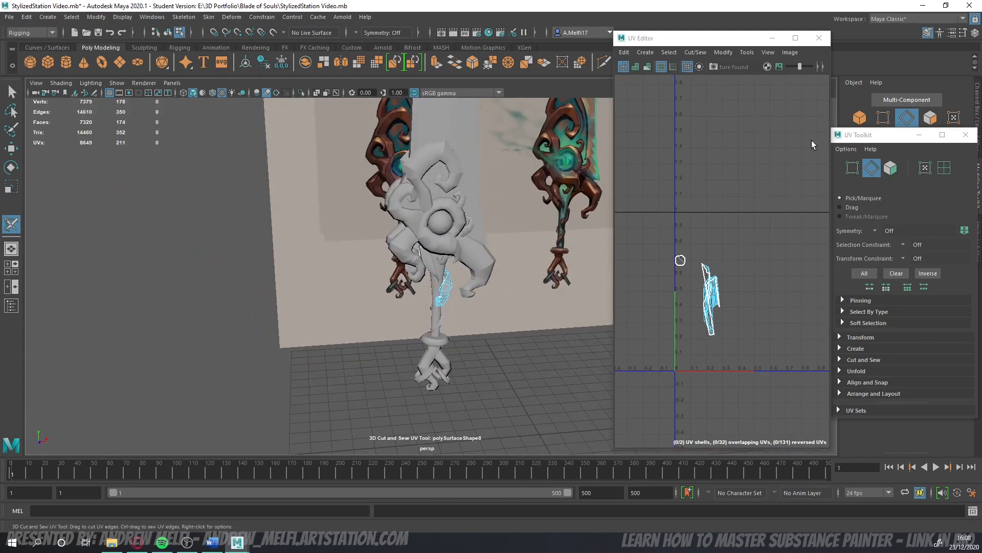
- Select the pointed thorn-shaped ornament beside the handle below the guard and cut a UV seam along one of its long edges
{"action": "left_click", "coordinate": [864, 120]}
{"action": "left_click", "coordinate": [10, 151]}
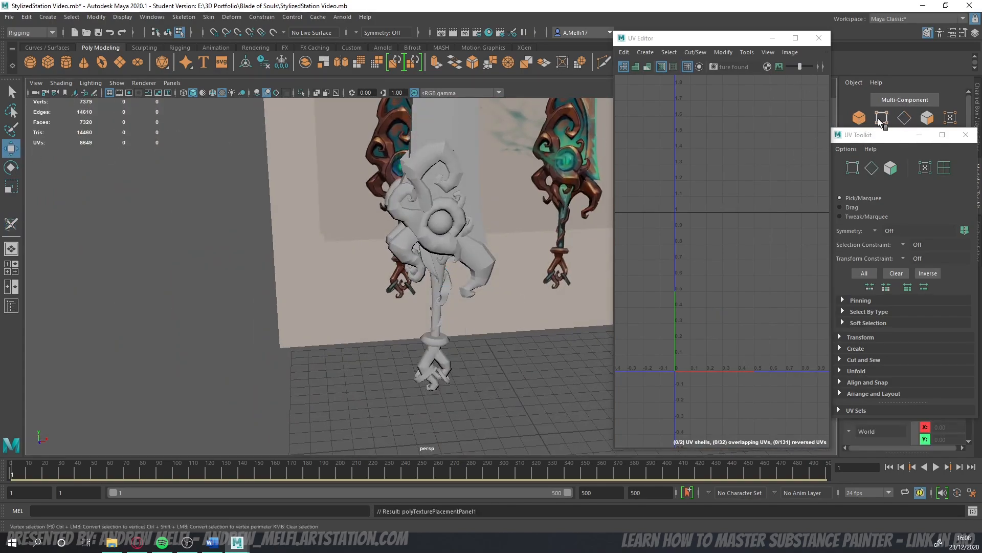
{"action": "left_click", "coordinate": [866, 122]}
{"action": "scroll", "coordinate": [478, 259], "scroll_direction": "up", "scroll_amount": 6}
{"action": "left_click", "coordinate": [425, 250]}
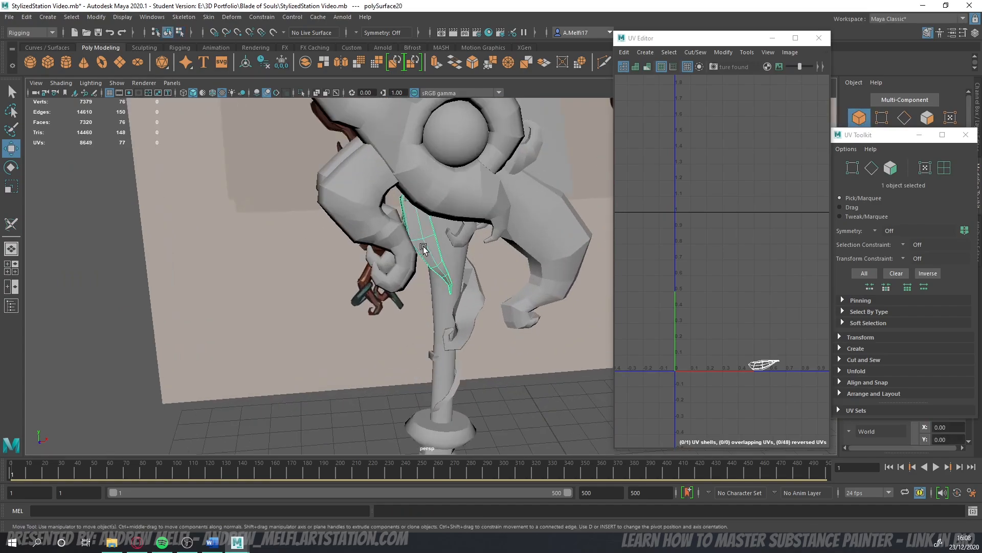
{"action": "scroll", "coordinate": [465, 265], "scroll_direction": "up", "scroll_amount": 3}
{"action": "left_click_drag", "start_coordinate": [463, 265], "coordinate": [289, 236], "text": "alt"}
{"action": "left_click", "coordinate": [11, 224]}
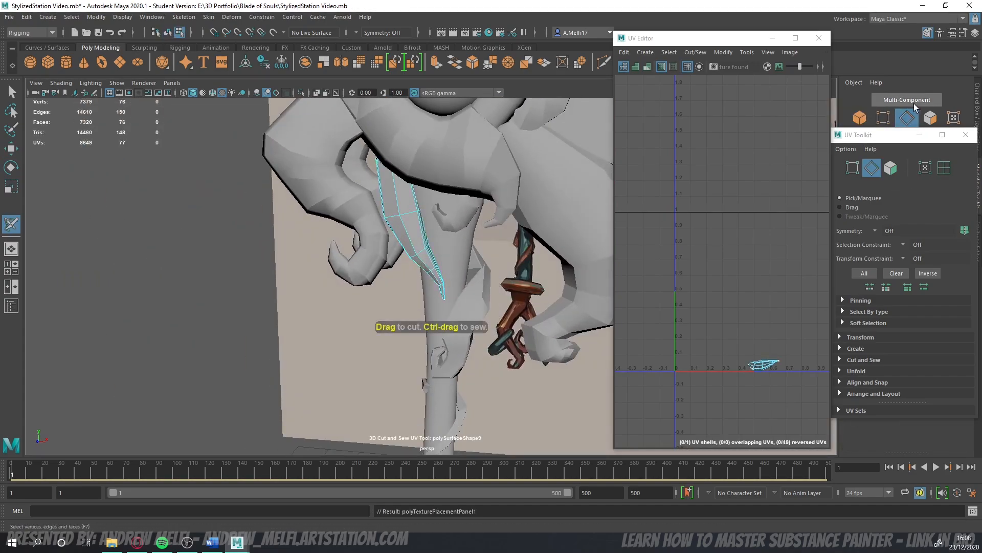
{"action": "scroll", "coordinate": [441, 235], "scroll_direction": "up", "scroll_amount": 2}
{"action": "left_click_drag", "start_coordinate": [441, 234], "coordinate": [318, 275], "text": "alt"}
{"action": "double_click", "coordinate": [493, 182]}
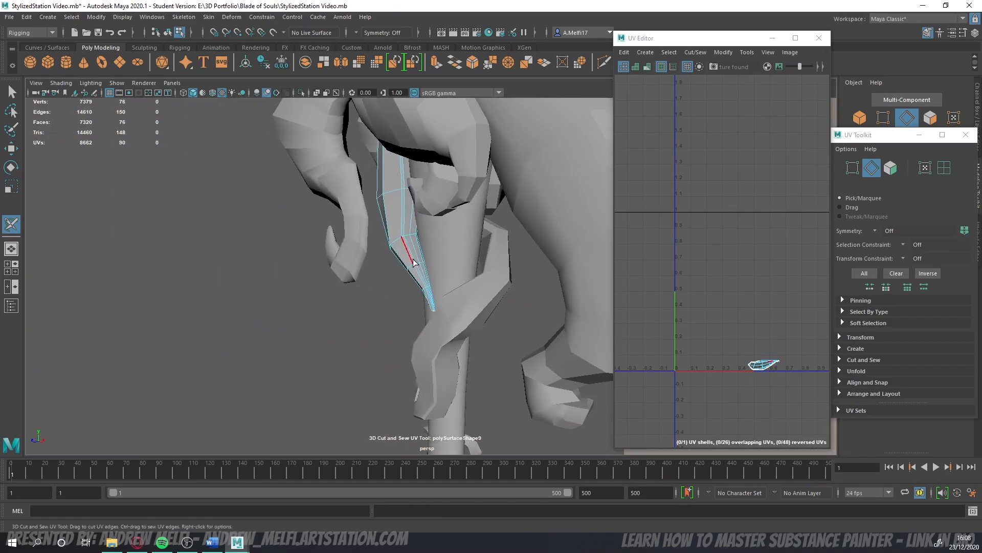
- Cut a second UV seam down the thorn ornament's edge loop nearest the handle, ending at its tip
{"action": "scroll", "coordinate": [415, 262], "scroll_direction": "up", "scroll_amount": 5}
{"action": "double_click", "coordinate": [422, 278]}
{"action": "scroll", "coordinate": [426, 283], "scroll_direction": "down", "scroll_amount": 2}
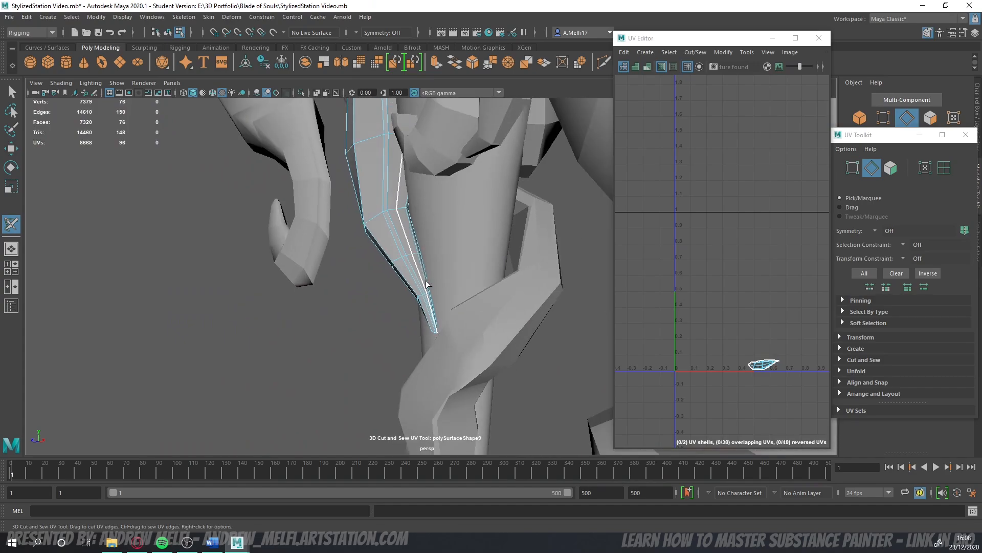
{"action": "left_click_drag", "start_coordinate": [426, 282], "coordinate": [416, 338], "text": "alt"}
{"action": "scroll", "coordinate": [401, 313], "scroll_direction": "down", "scroll_amount": 6}
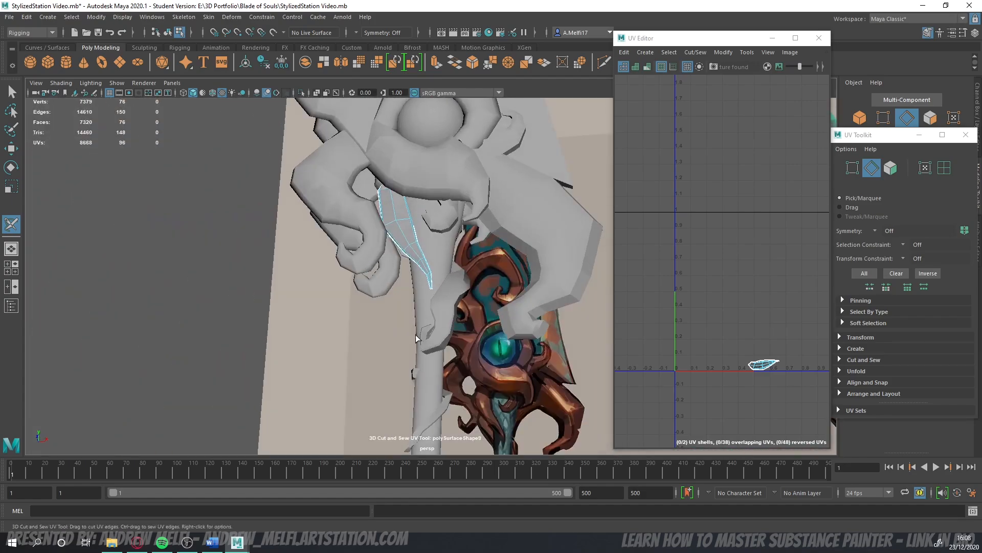
- Select the curled vine ornament again and insert two lengthwise edge loops along it with Multi-Cut
{"action": "left_click", "coordinate": [853, 118]}
{"action": "left_click", "coordinate": [12, 150]}
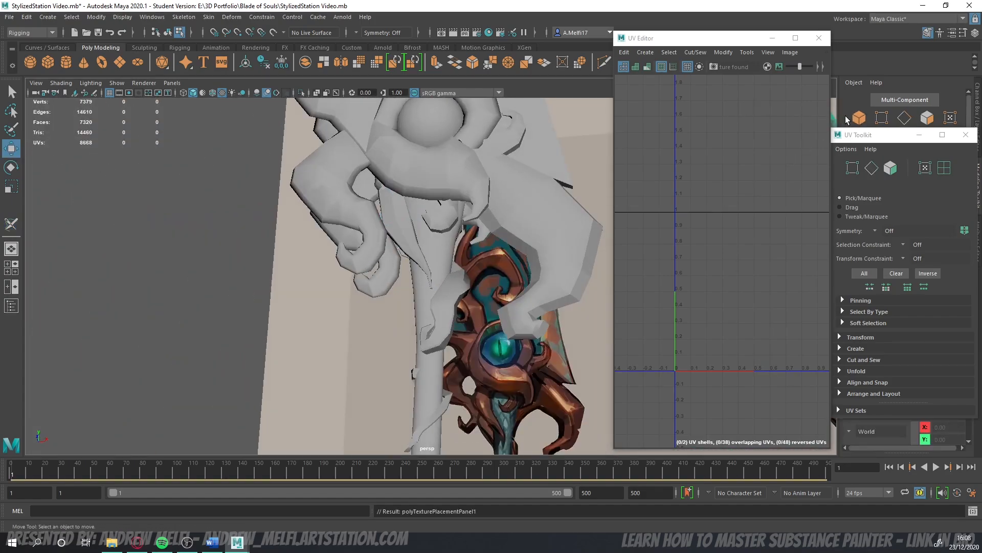
{"action": "left_click", "coordinate": [448, 303]}
{"action": "left_click_drag", "start_coordinate": [447, 305], "coordinate": [504, 360], "text": "alt"}
{"action": "scroll", "coordinate": [446, 357], "scroll_direction": "up", "scroll_amount": 4}
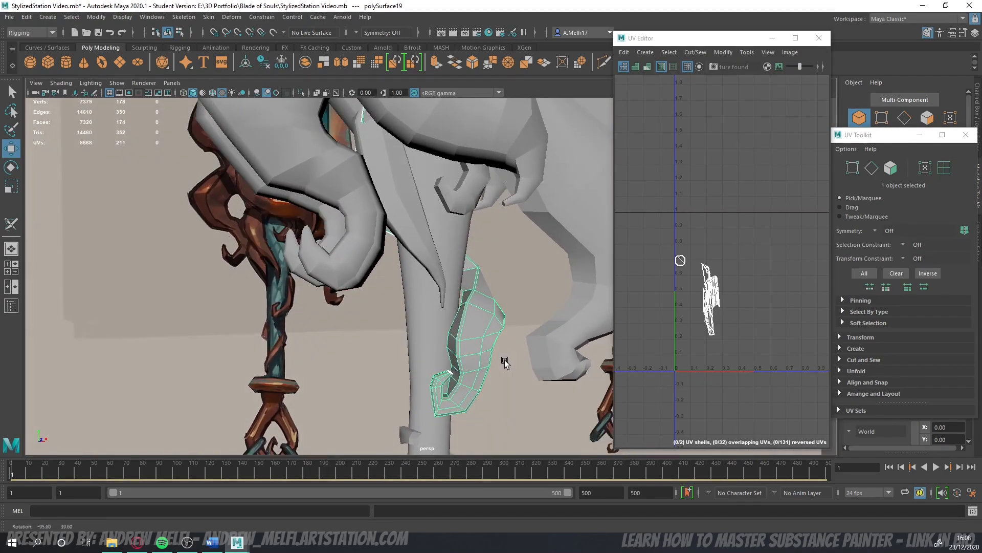
{"action": "left_click", "coordinate": [904, 117]}
{"action": "left_click_drag", "start_coordinate": [895, 140], "coordinate": [806, 141]}
{"action": "left_click", "coordinate": [874, 383]}
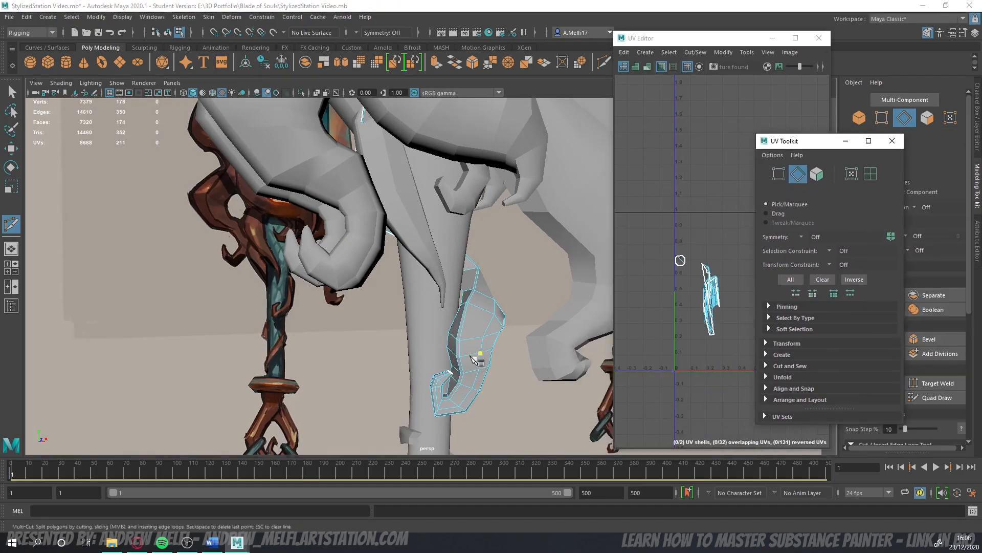
{"action": "left_click_drag", "start_coordinate": [476, 353], "coordinate": [431, 321], "text": "alt"}
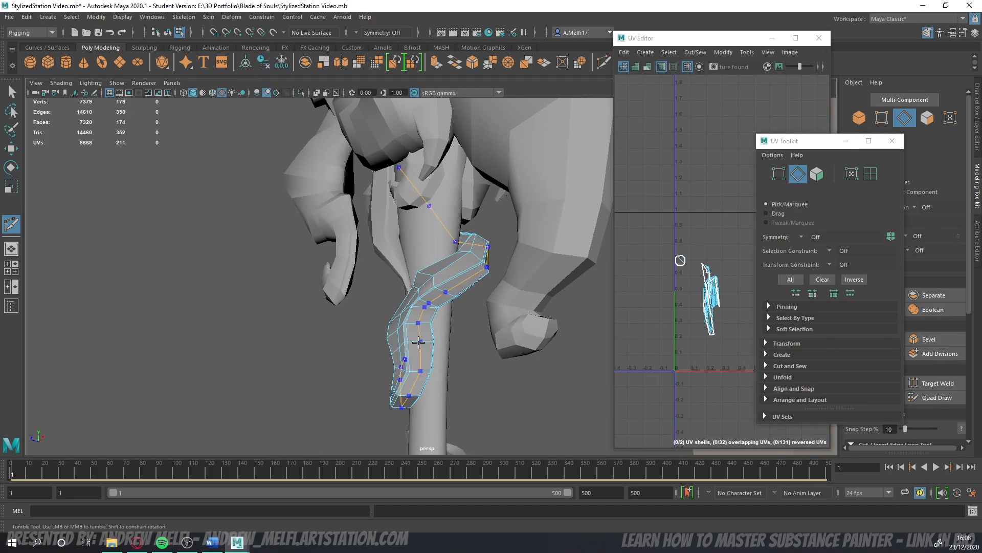
{"action": "left_click", "coordinate": [418, 343], "text": "ctrl"}
{"action": "left_click_drag", "start_coordinate": [396, 366], "coordinate": [481, 344], "text": "alt"}
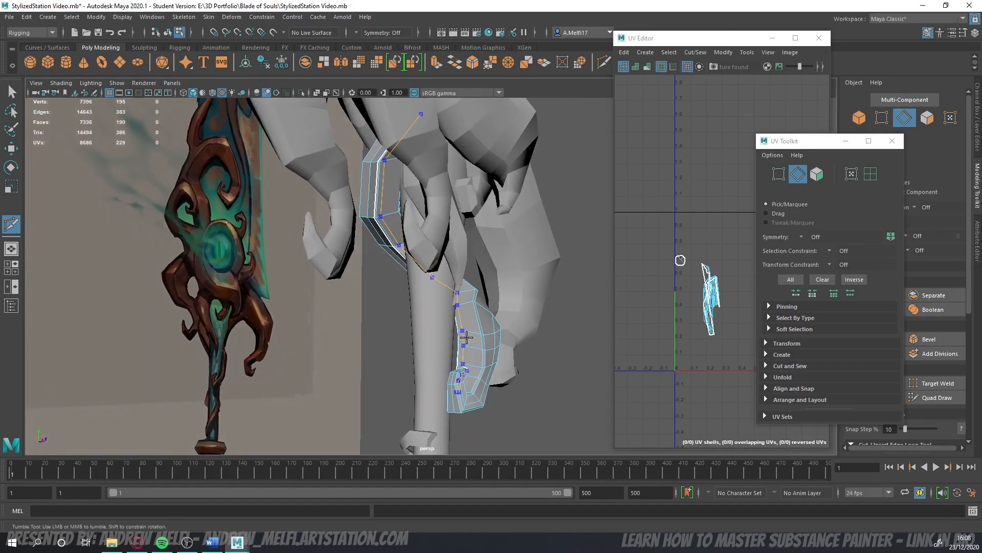
{"action": "left_click_drag", "start_coordinate": [508, 376], "coordinate": [558, 360], "text": "alt"}
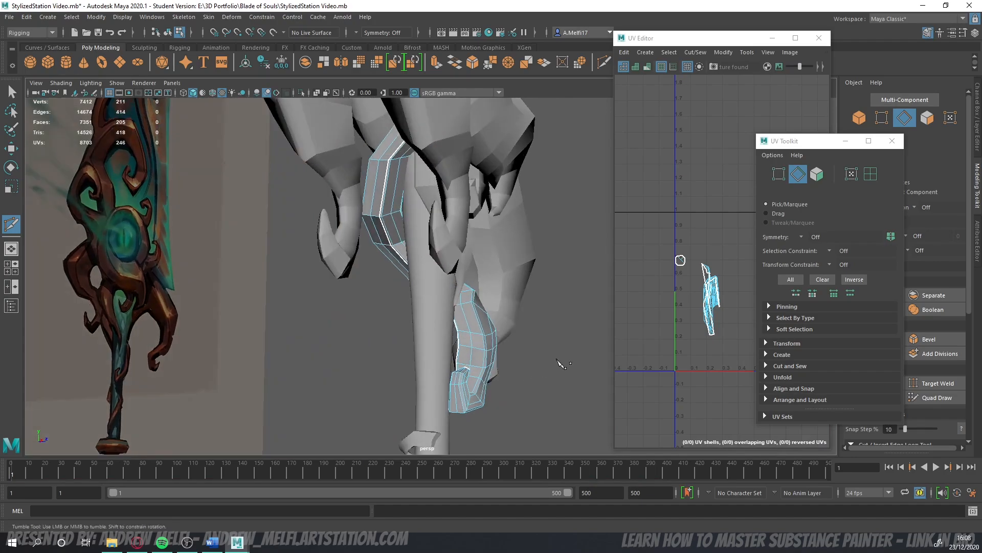
- Restart the 3D Cut and Sew UV Tool and sew the previous seam along the vine ornament's inner edge
{"action": "left_click", "coordinate": [829, 173]}
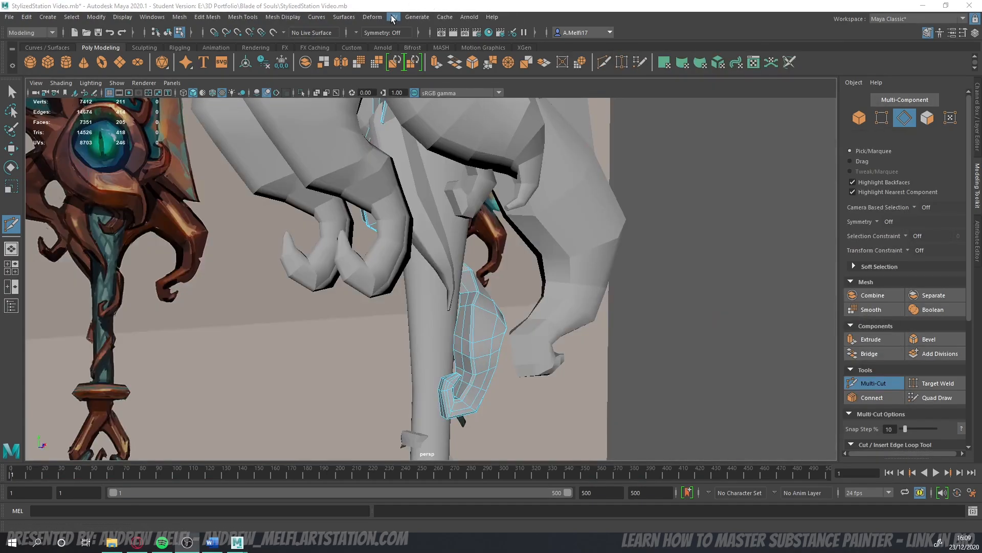
{"action": "left_click", "coordinate": [393, 19]}
{"action": "left_click", "coordinate": [455, 240]}
{"action": "left_click_drag", "start_coordinate": [460, 266], "coordinate": [347, 261], "text": "alt"}
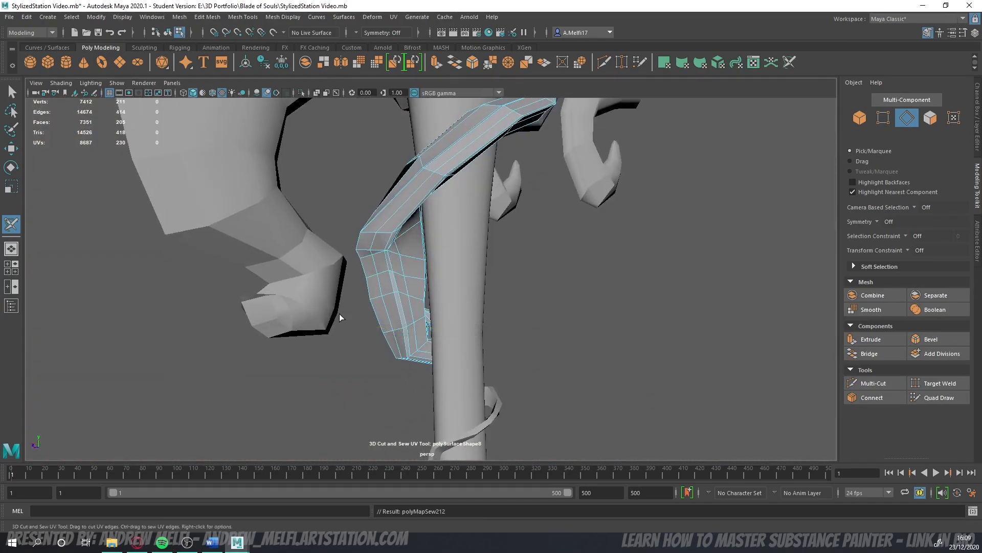
- Cut a UV seam along the inserted lengthwise edge loop in the middle of the vine ornament's handle-facing side
{"action": "left_click_drag", "start_coordinate": [340, 314], "coordinate": [317, 246], "text": "alt"}
{"action": "double_click", "coordinate": [445, 259]}
{"action": "double_click", "coordinate": [413, 267]}
{"action": "scroll", "coordinate": [417, 268], "scroll_direction": "down", "scroll_amount": 4}
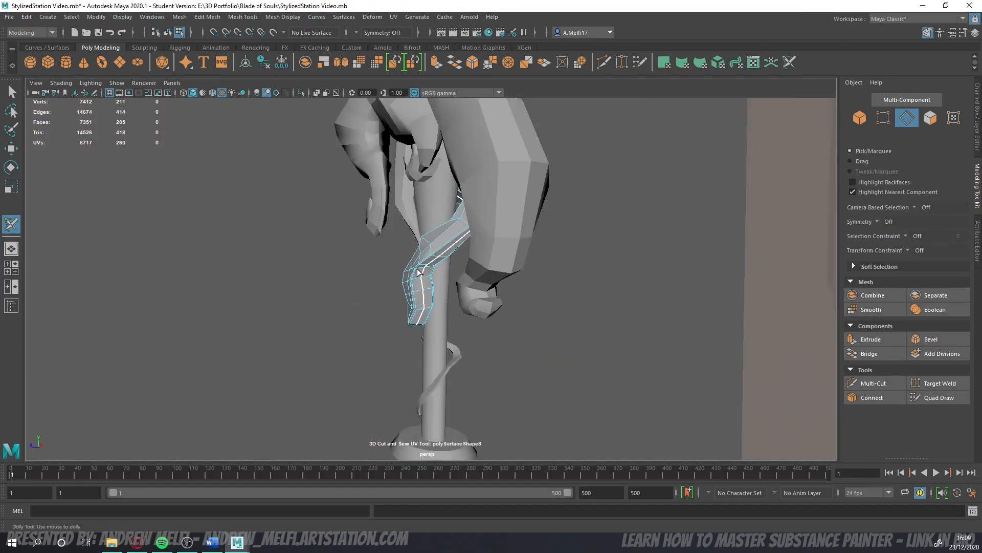
- Return to object selection, then isolate and frame the twisted vine piece that wraps around the sword handle
{"action": "left_click_drag", "start_coordinate": [417, 271], "coordinate": [375, 322], "text": "alt"}
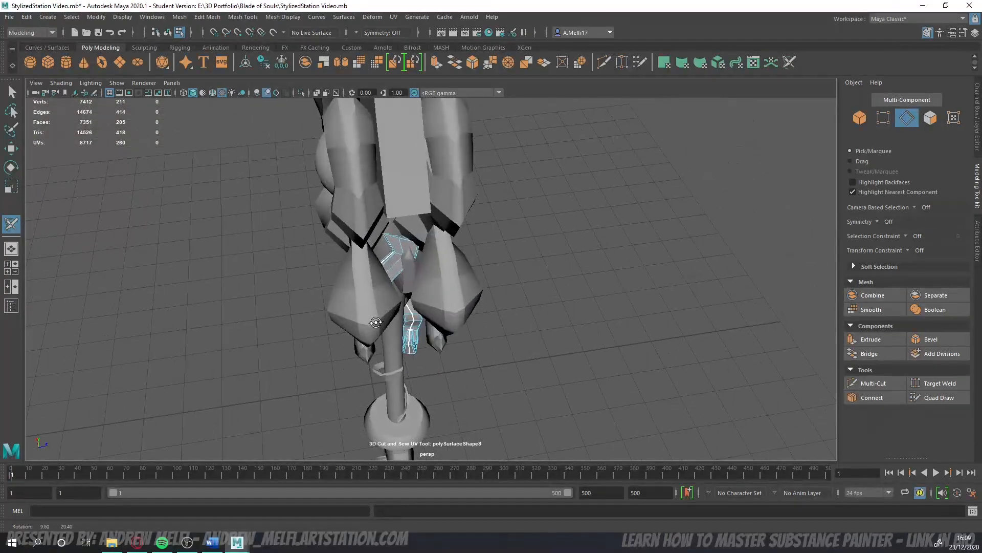
{"action": "left_click", "coordinate": [858, 117]}
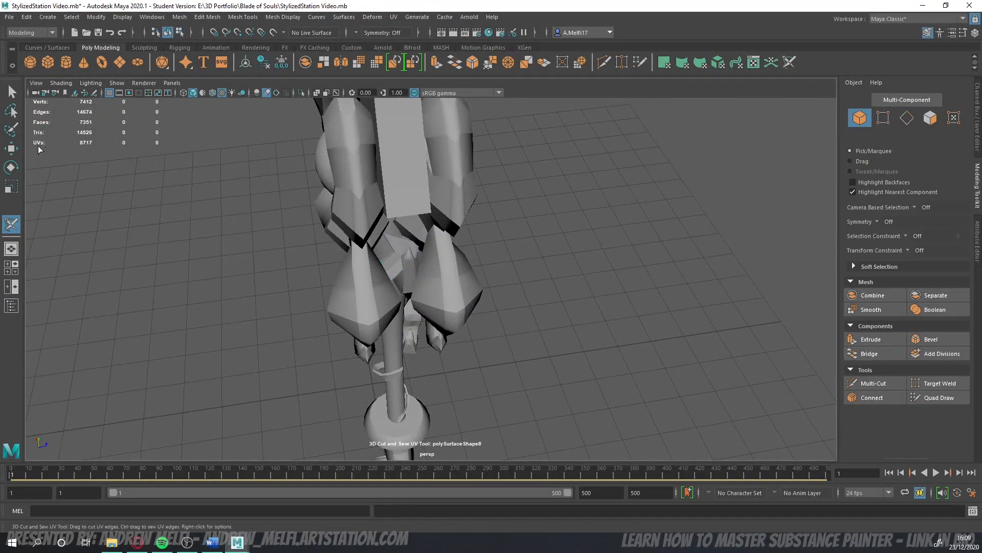
{"action": "key", "text": "w"}
{"action": "left_click", "coordinate": [406, 241]}
{"action": "key", "text": "ctrl+1"}
{"action": "key", "text": "f"}
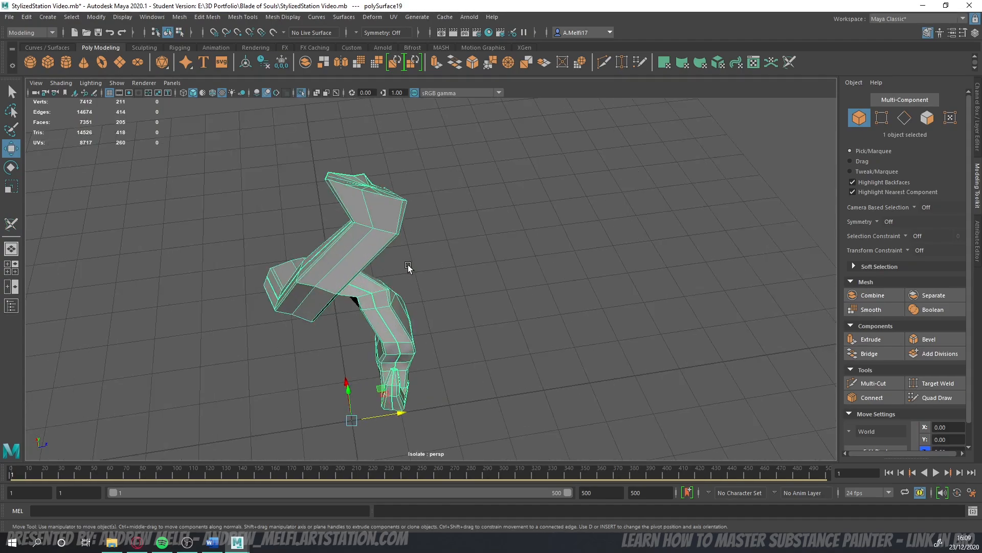
- Use Multi-Cut to add an edge through the face at the vine's upper end, continuing its lengthwise edge to the rim
{"action": "left_click_drag", "start_coordinate": [408, 267], "coordinate": [220, 244], "text": "alt"}
{"action": "left_click", "coordinate": [905, 117]}
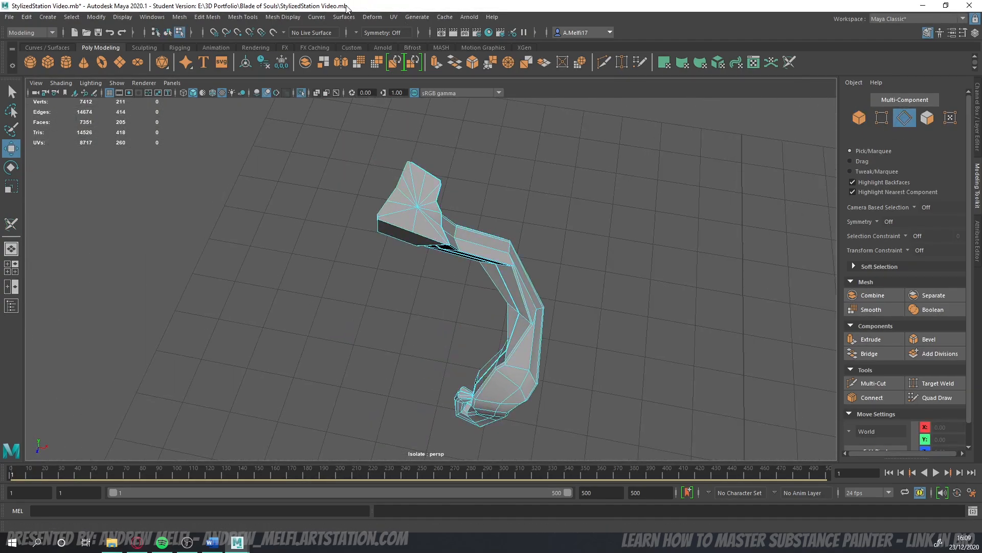
{"action": "left_click", "coordinate": [394, 17]}
{"action": "left_click", "coordinate": [424, 241]}
{"action": "left_click_drag", "start_coordinate": [417, 256], "coordinate": [667, 253], "text": "alt"}
{"action": "left_click", "coordinate": [873, 383]}
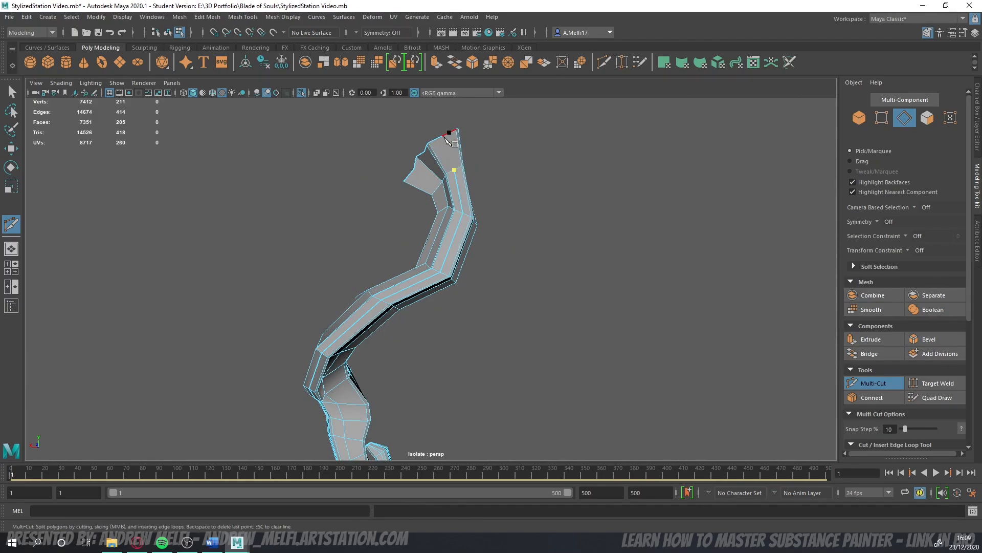
{"action": "left_click", "coordinate": [874, 383]}
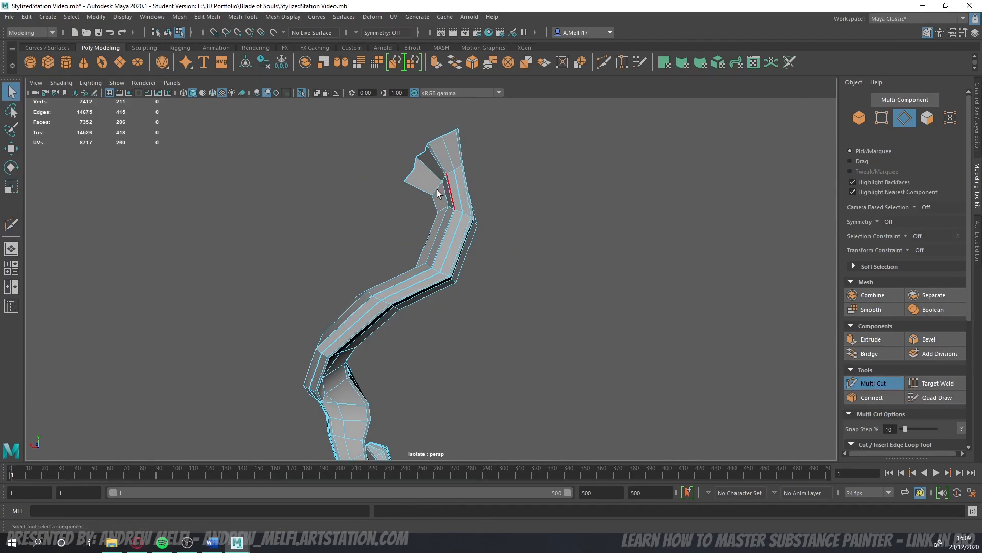
- With the 3D Cut and Sew UV Tool, extend the vine's seam along the new edge and start cutting around its end cap
{"action": "left_click_drag", "start_coordinate": [438, 188], "coordinate": [390, 188], "text": "alt"}
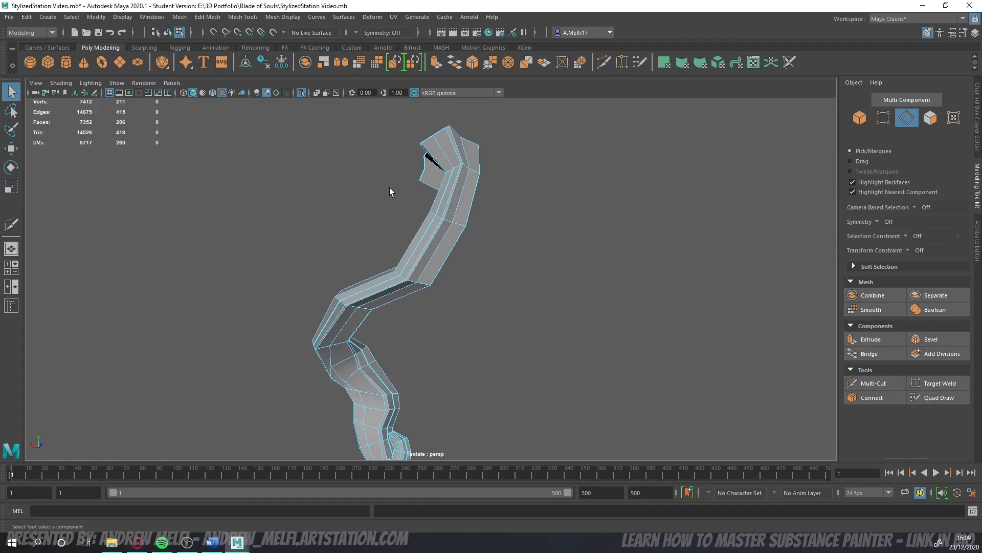
{"action": "left_click", "coordinate": [394, 16]}
{"action": "left_click", "coordinate": [440, 243]}
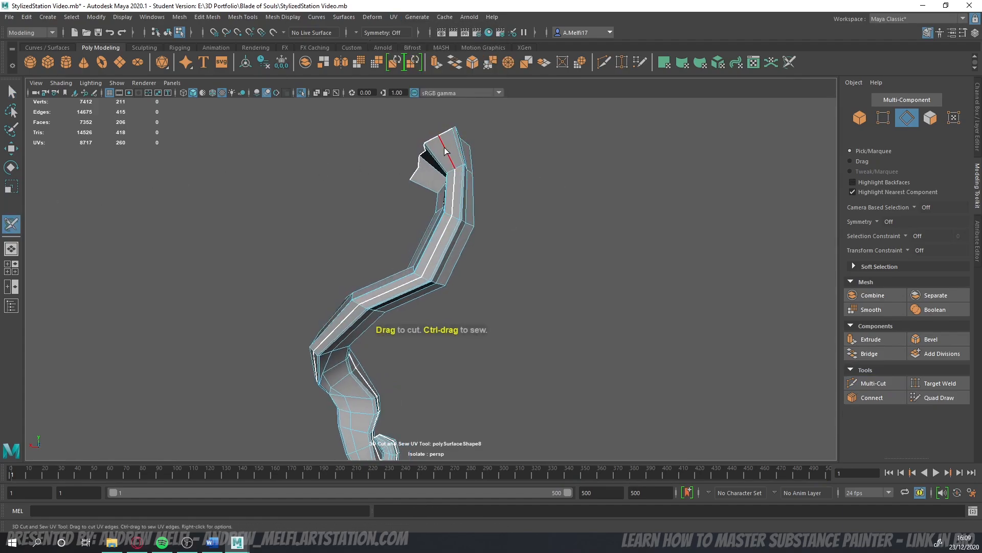
{"action": "left_click_drag", "start_coordinate": [558, 186], "coordinate": [442, 281], "text": "alt"}
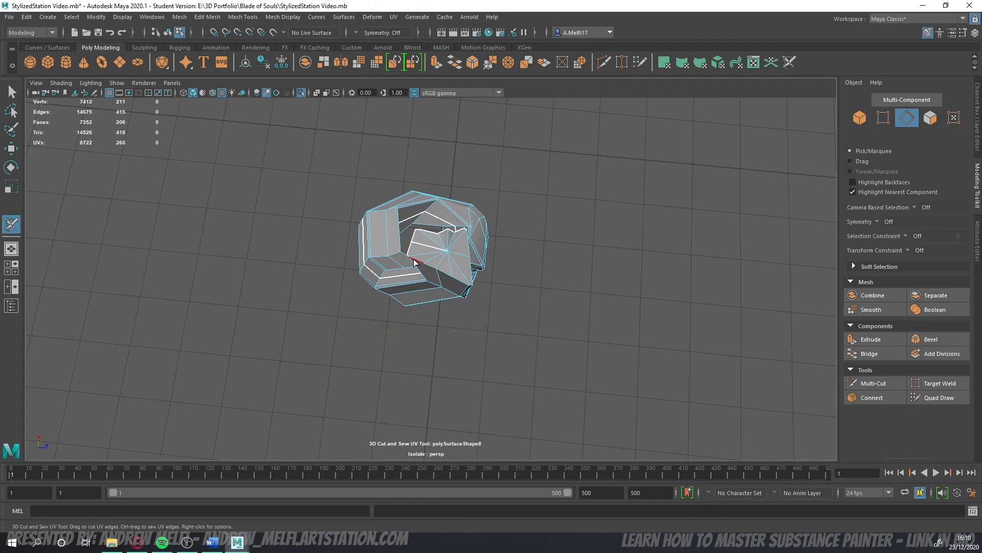
{"action": "left_click_drag", "start_coordinate": [415, 264], "coordinate": [417, 263]}
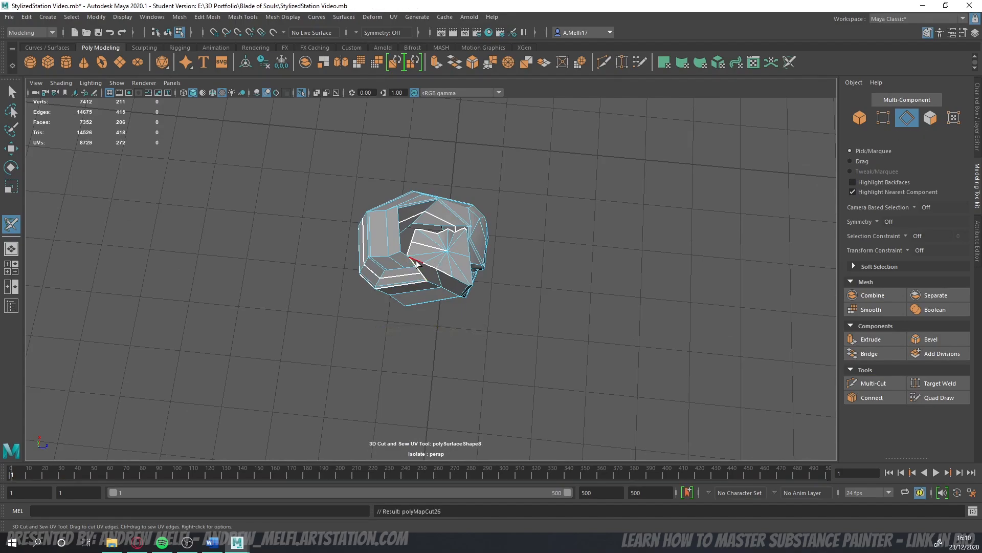
{"action": "left_click", "coordinate": [418, 263]}
- Finish the UV seam around the vine's end cap border and sew the stray seam running across the cap
{"action": "scroll", "coordinate": [449, 286], "scroll_direction": "up", "scroll_amount": 4}
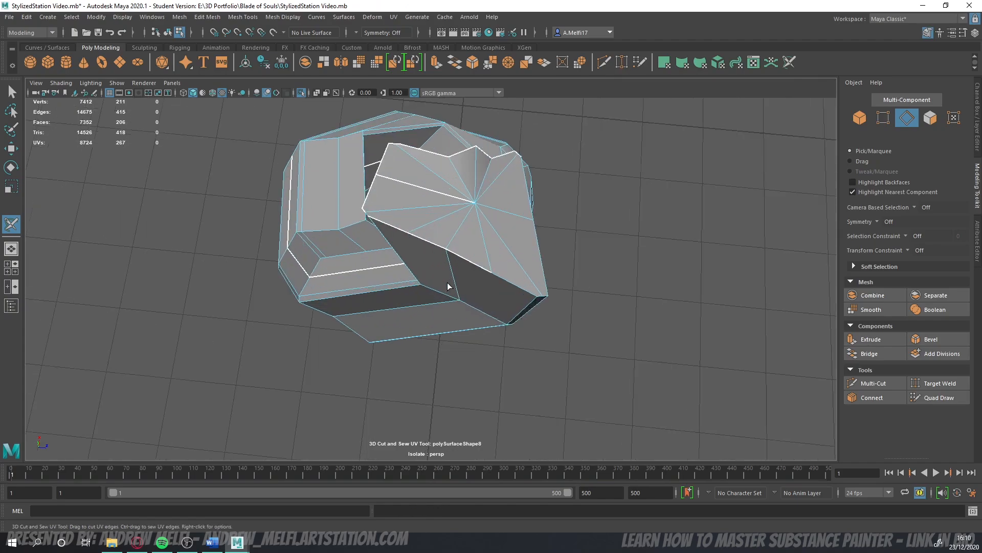
{"action": "left_click", "coordinate": [541, 279]}
{"action": "left_click_drag", "start_coordinate": [541, 279], "coordinate": [432, 261], "text": "alt"}
{"action": "left_click", "coordinate": [505, 275]}
{"action": "left_click_drag", "start_coordinate": [505, 276], "coordinate": [413, 194], "text": "alt"}
- Multi-Cut an edge across the side face below the vine's end cap and cut a UV seam along it
{"action": "left_click", "coordinate": [873, 383]}
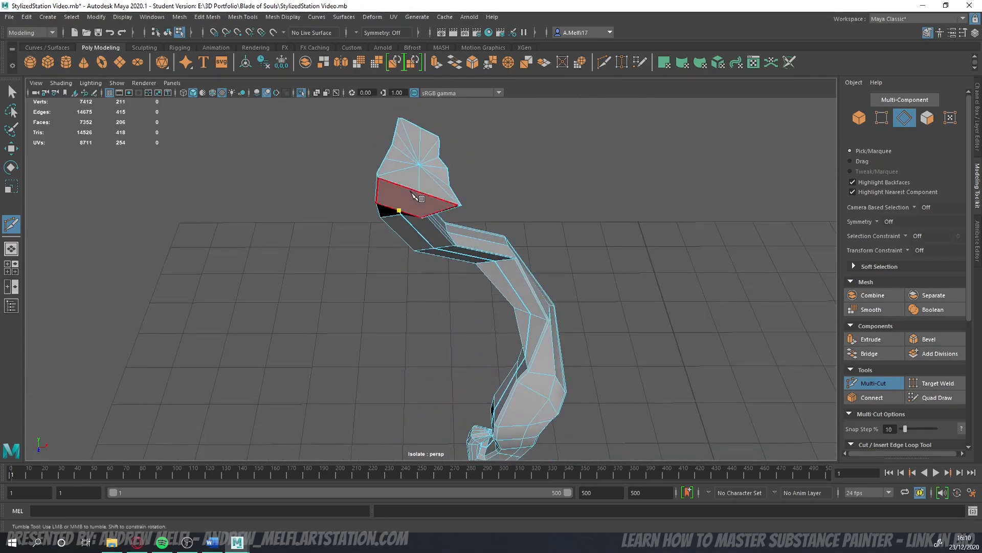
{"action": "key", "text": "q"}
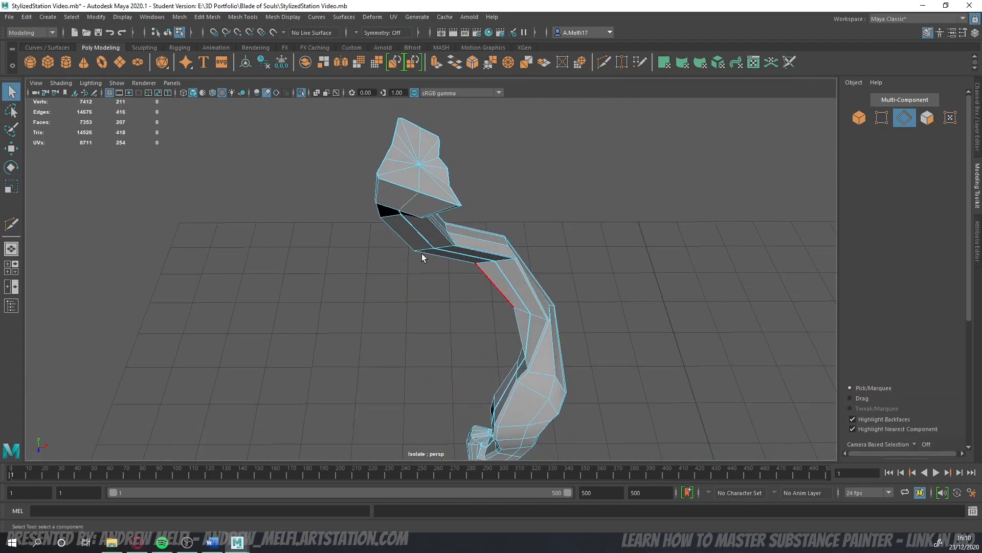
{"action": "left_click_drag", "start_coordinate": [423, 251], "coordinate": [256, 225], "text": "alt"}
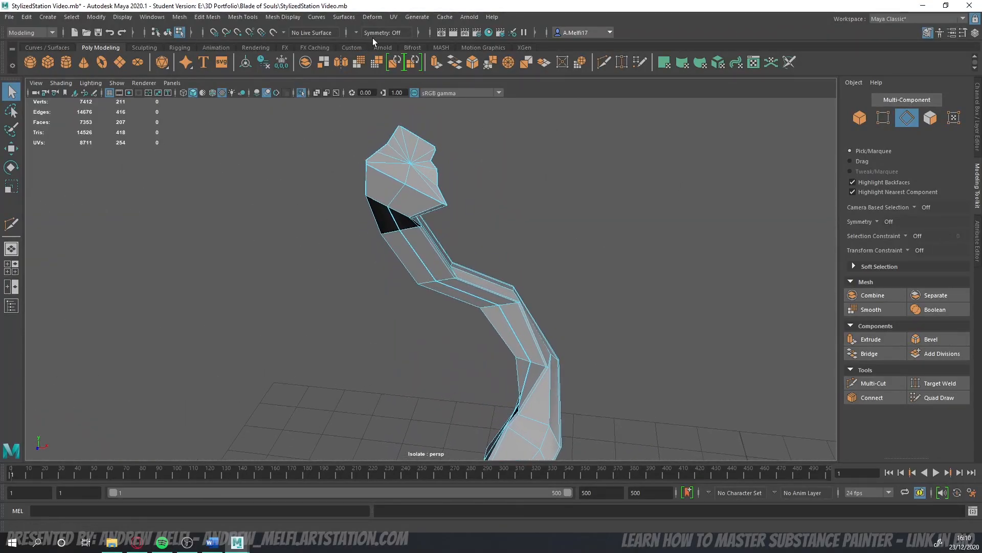
{"action": "left_click", "coordinate": [391, 19]}
{"action": "left_click", "coordinate": [453, 247]}
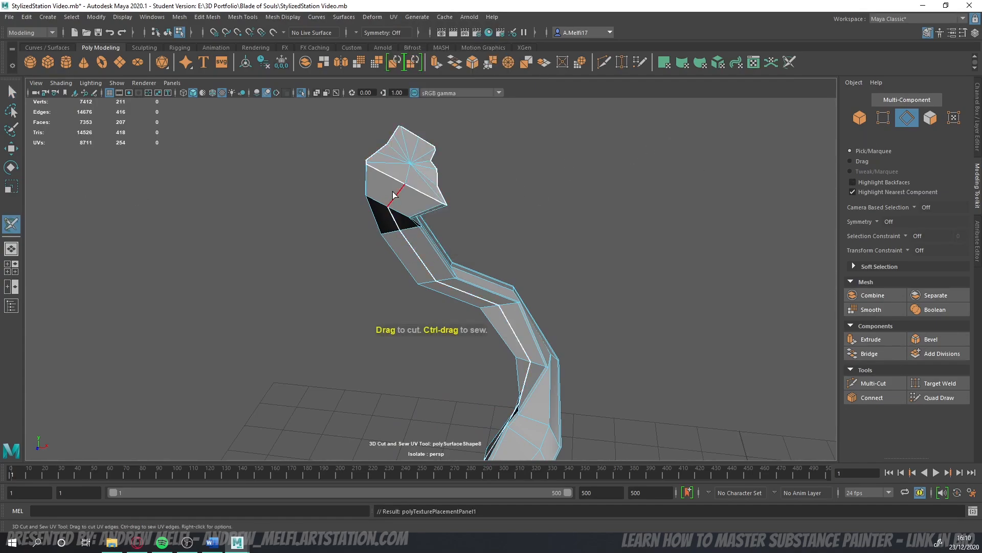
{"action": "scroll", "coordinate": [297, 248], "scroll_direction": "down", "scroll_amount": 1}
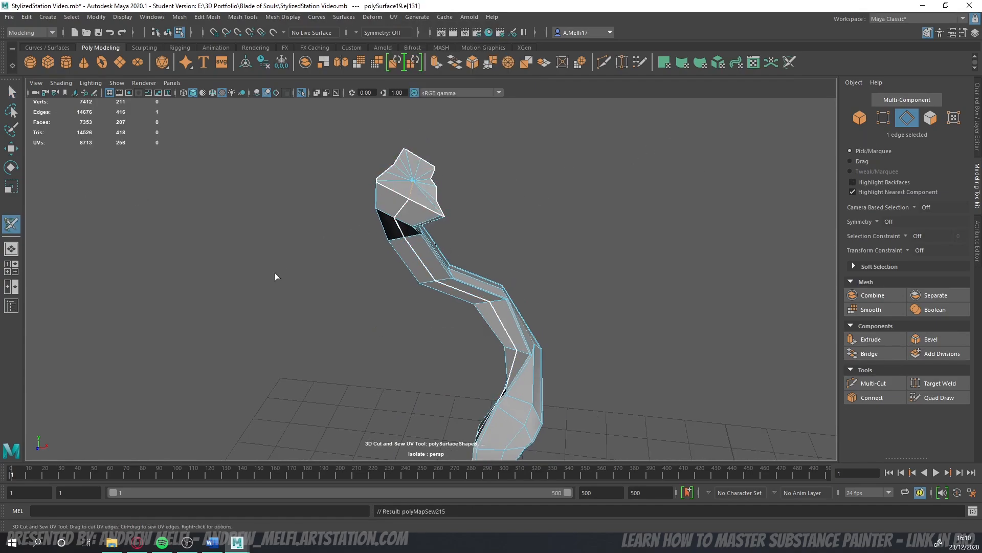
- Cut the remaining UV seams along the length of the isolated vine
{"action": "left_click_drag", "start_coordinate": [276, 276], "coordinate": [537, 286], "text": "alt"}
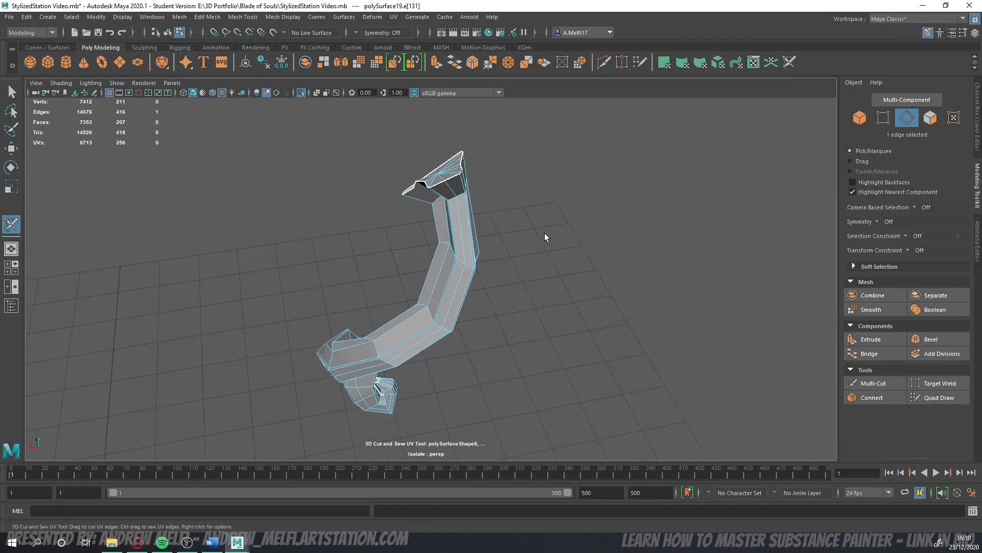
{"action": "left_click_drag", "start_coordinate": [546, 237], "coordinate": [450, 284], "text": "alt"}
{"action": "left_click_drag", "start_coordinate": [348, 359], "coordinate": [635, 381], "text": "alt"}
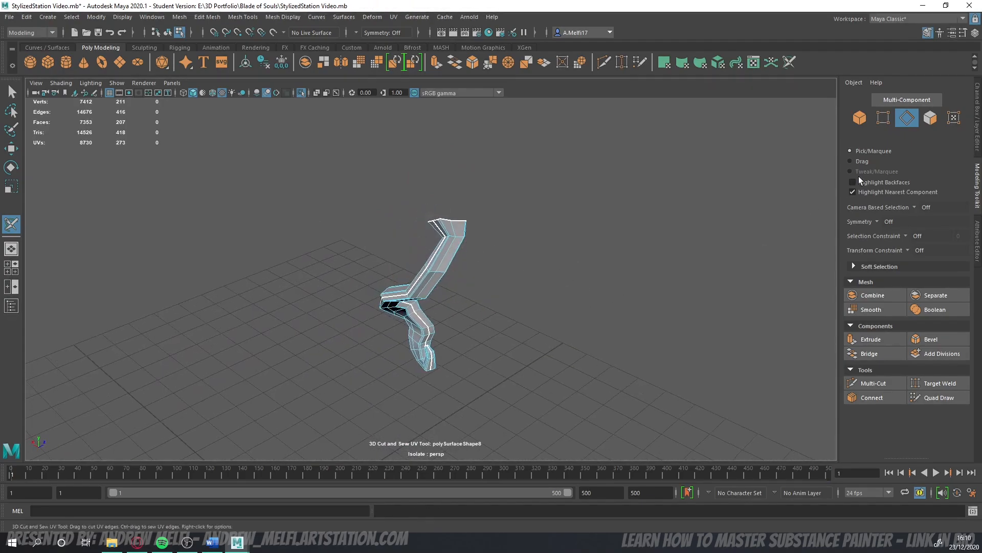
- Leave the isolated view to show the whole sword again and save the scene, accepting the student version notice
{"action": "left_click", "coordinate": [861, 119]}
{"action": "key", "text": "ctrl+1"}
{"action": "left_click_drag", "start_coordinate": [535, 284], "coordinate": [317, 283], "text": "alt"}
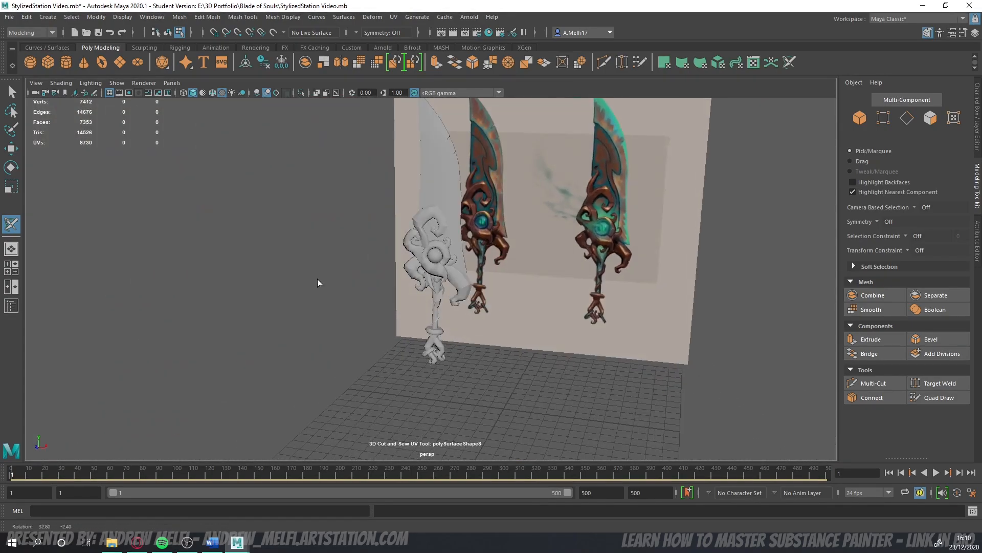
{"action": "left_click", "coordinate": [10, 17]}
{"action": "left_click", "coordinate": [32, 57]}
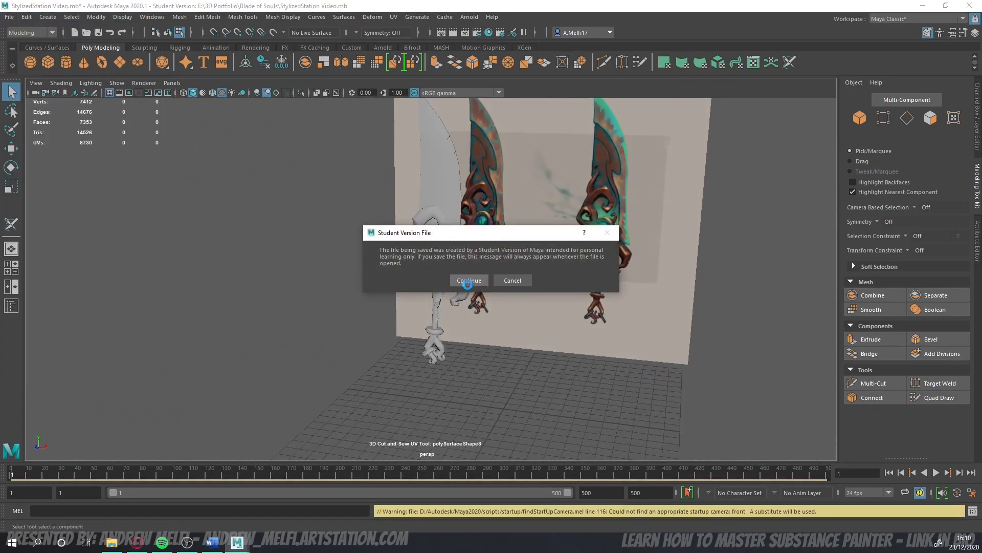
{"action": "left_click", "coordinate": [468, 284]}
- Cut lengthwise UV seams along the pair of curled ornaments on the edge of the sword's guard
{"action": "scroll", "coordinate": [258, 307], "scroll_direction": "up", "scroll_amount": 4}
{"action": "left_click_drag", "start_coordinate": [259, 307], "coordinate": [335, 301], "text": "alt"}
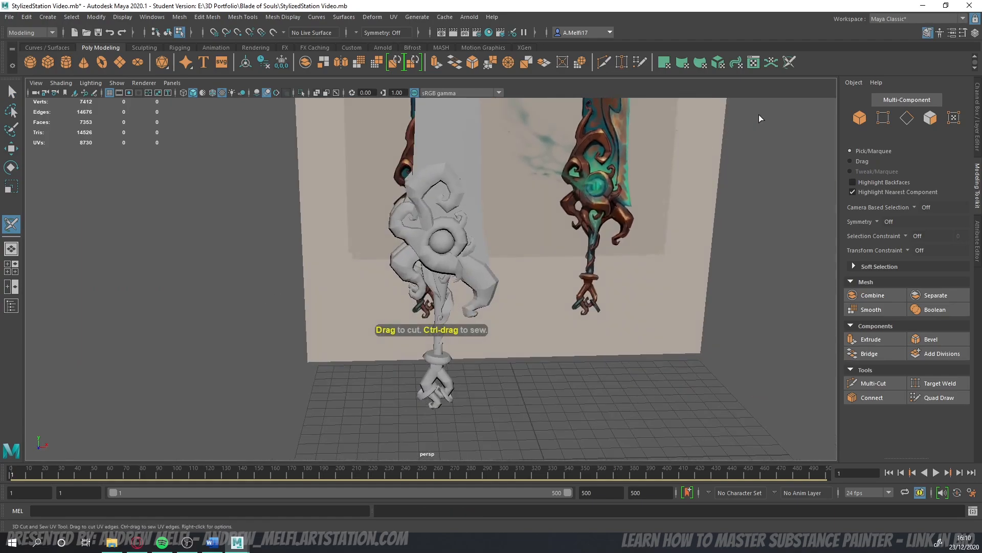
{"action": "left_click", "coordinate": [857, 119]}
{"action": "left_click_drag", "start_coordinate": [584, 332], "coordinate": [548, 322], "text": "alt"}
{"action": "left_click", "coordinate": [423, 221]}
{"action": "left_click_drag", "start_coordinate": [418, 253], "coordinate": [471, 274], "text": "alt"}
{"action": "left_click", "coordinate": [427, 260]}
{"action": "scroll", "coordinate": [472, 275], "scroll_direction": "up", "scroll_amount": 4}
{"action": "middle_click_drag", "start_coordinate": [480, 240], "coordinate": [462, 302], "text": "alt"}
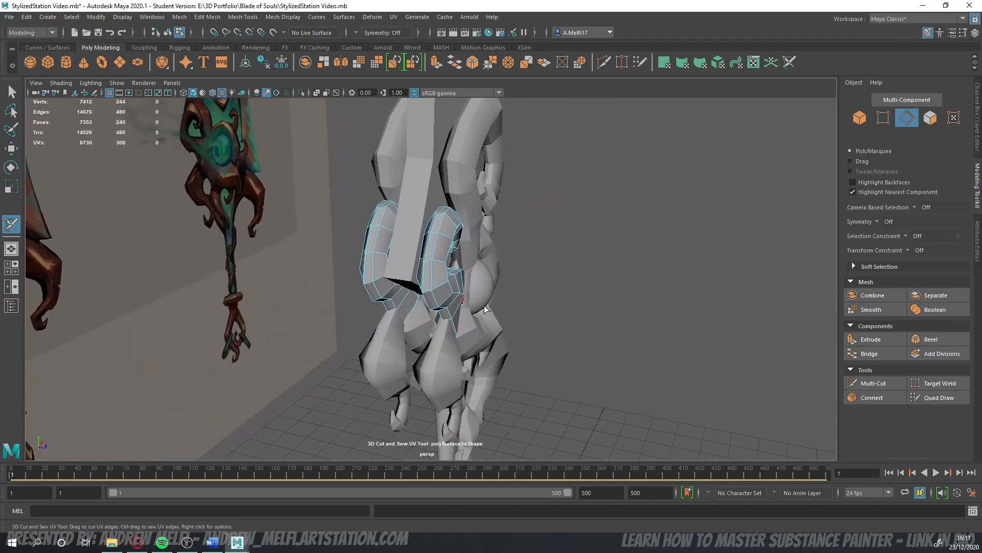
{"action": "left_click_drag", "start_coordinate": [613, 245], "coordinate": [632, 244], "text": "alt"}
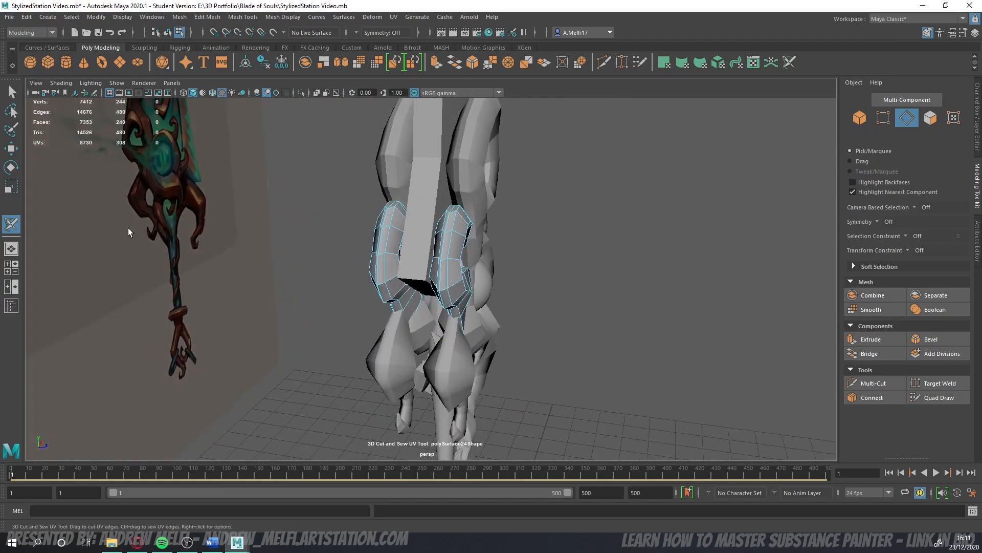
{"action": "left_click", "coordinate": [446, 227]}
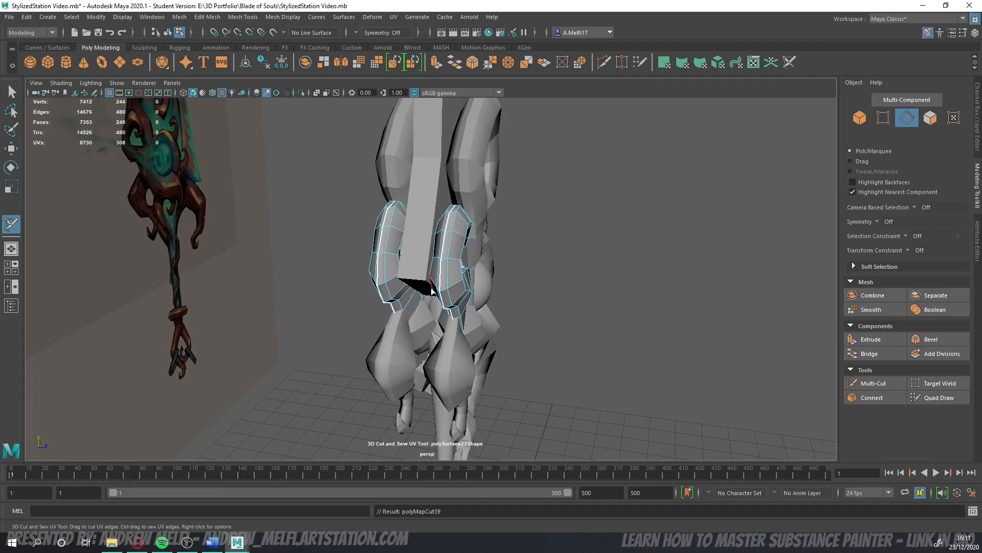
{"action": "left_click_drag", "start_coordinate": [433, 290], "coordinate": [575, 270], "text": "alt"}
{"action": "left_click", "coordinate": [858, 125]}
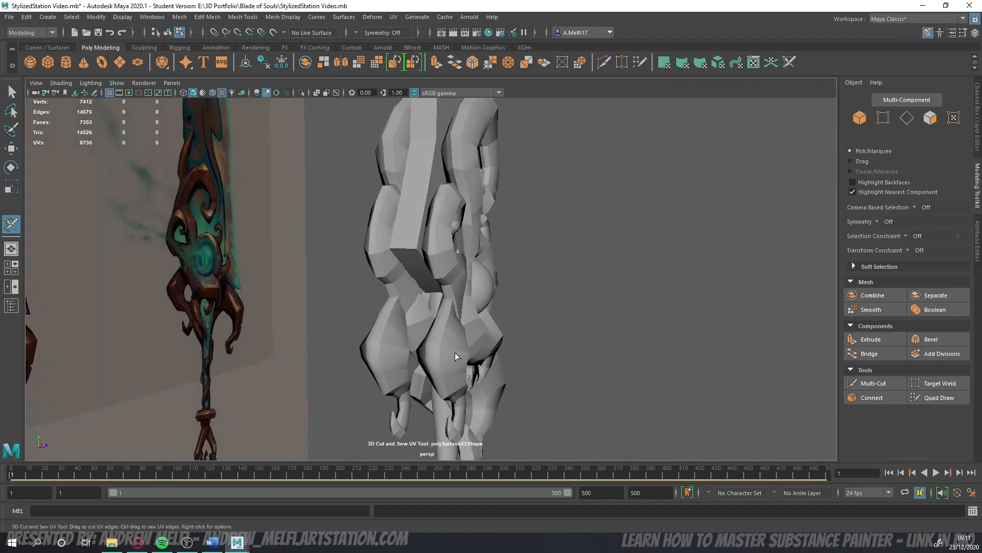
- Examine the hooked and curled guard ornaments from several angles, selecting the separate pieces
{"action": "left_click_drag", "start_coordinate": [457, 356], "coordinate": [285, 279], "text": "alt"}
{"action": "left_click", "coordinate": [13, 152]}
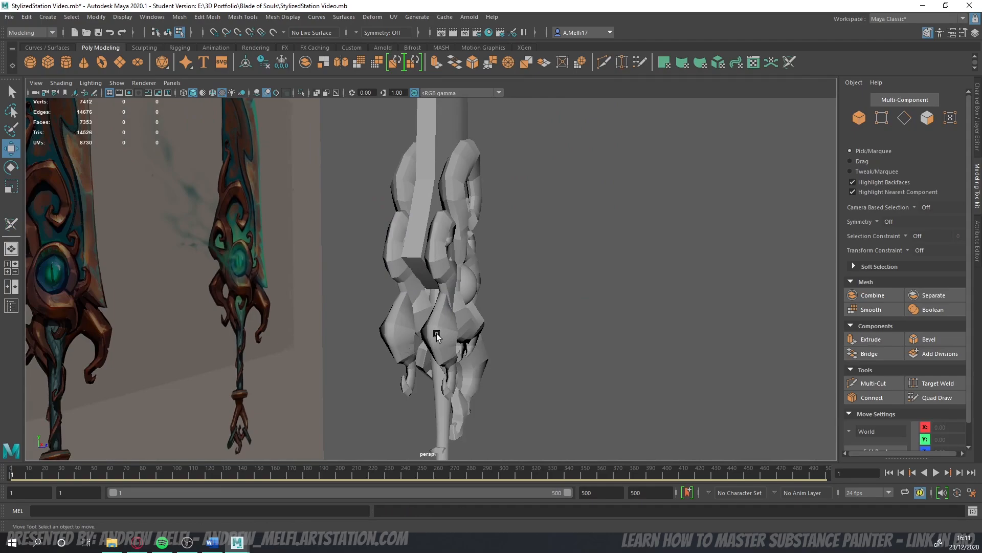
{"action": "left_click", "coordinate": [473, 321]}
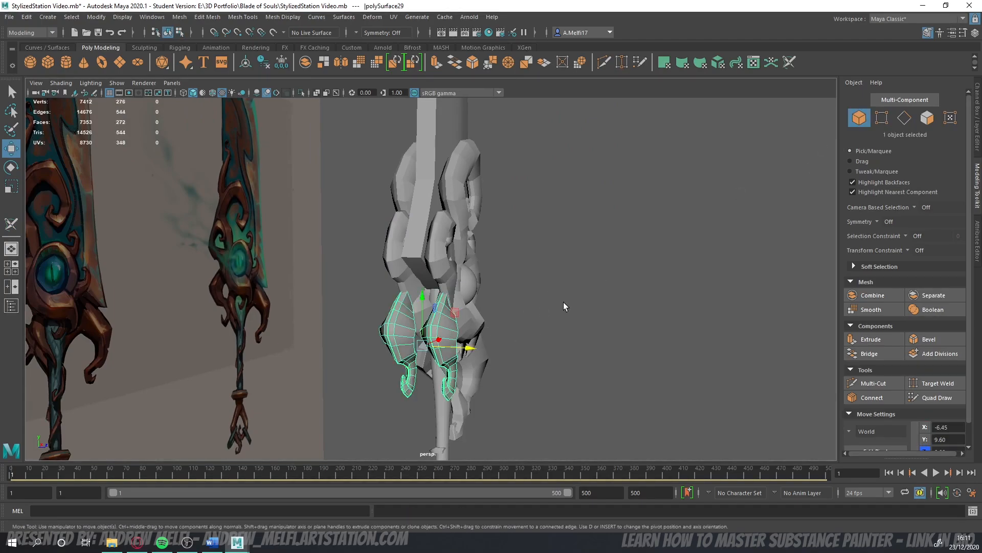
{"action": "left_click_drag", "start_coordinate": [570, 302], "coordinate": [451, 282], "text": "alt"}
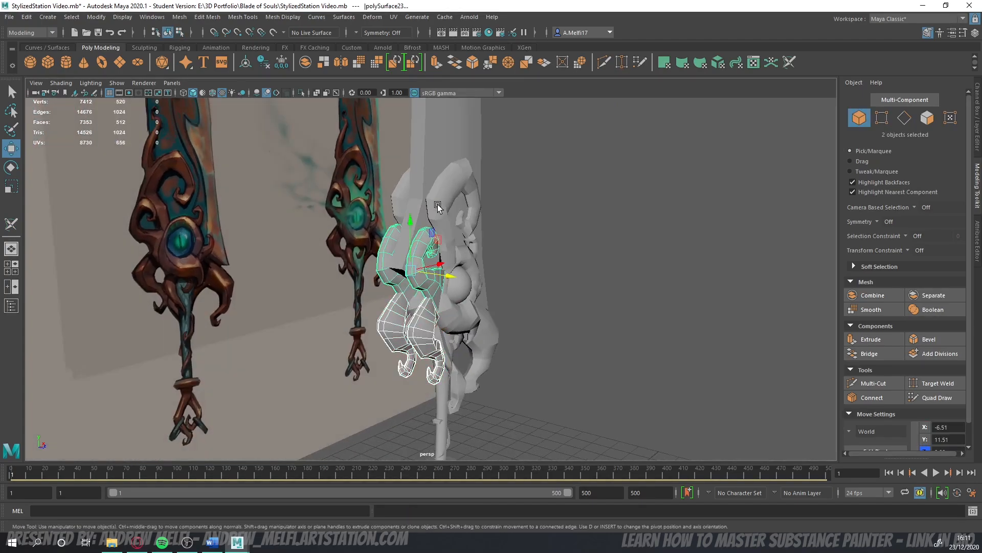
{"action": "left_click", "coordinate": [648, 276]}
{"action": "left_click_drag", "start_coordinate": [648, 276], "coordinate": [503, 291], "text": "alt"}
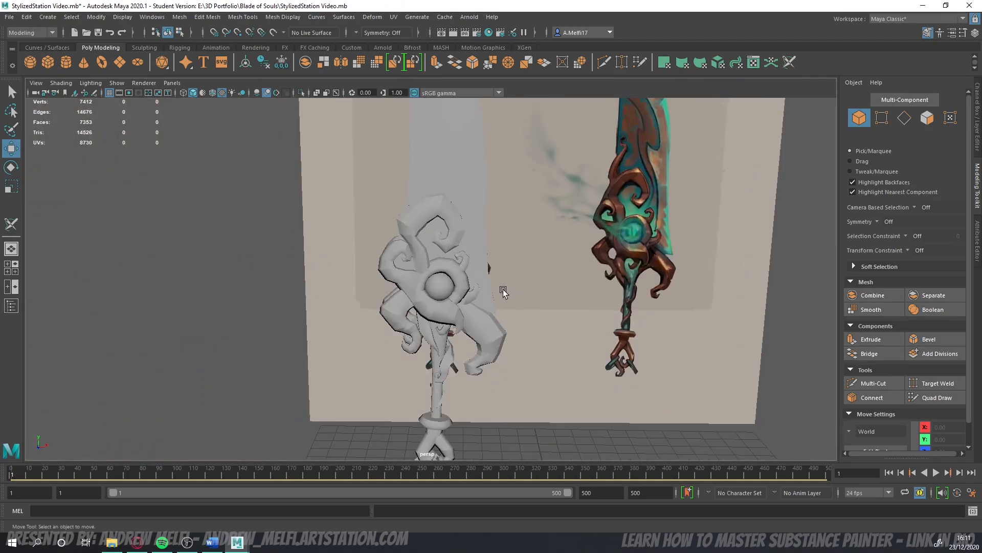
{"action": "left_click", "coordinate": [416, 219]}
{"action": "left_click_drag", "start_coordinate": [416, 219], "coordinate": [405, 241], "text": "alt"}
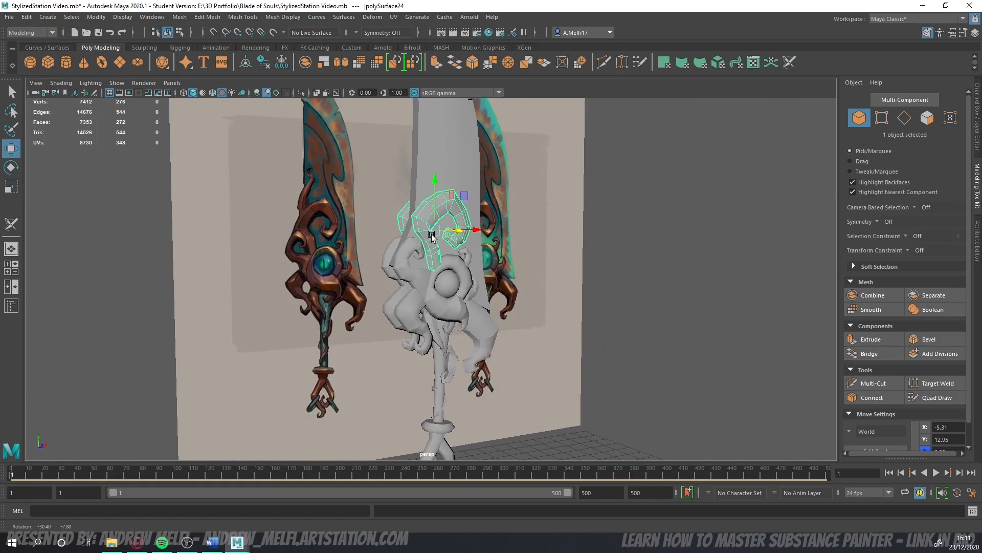
{"action": "left_click", "coordinate": [636, 305]}
{"action": "scroll", "coordinate": [635, 305], "scroll_direction": "down", "scroll_amount": 3}
{"action": "left_click_drag", "start_coordinate": [630, 306], "coordinate": [568, 333], "text": "alt"}
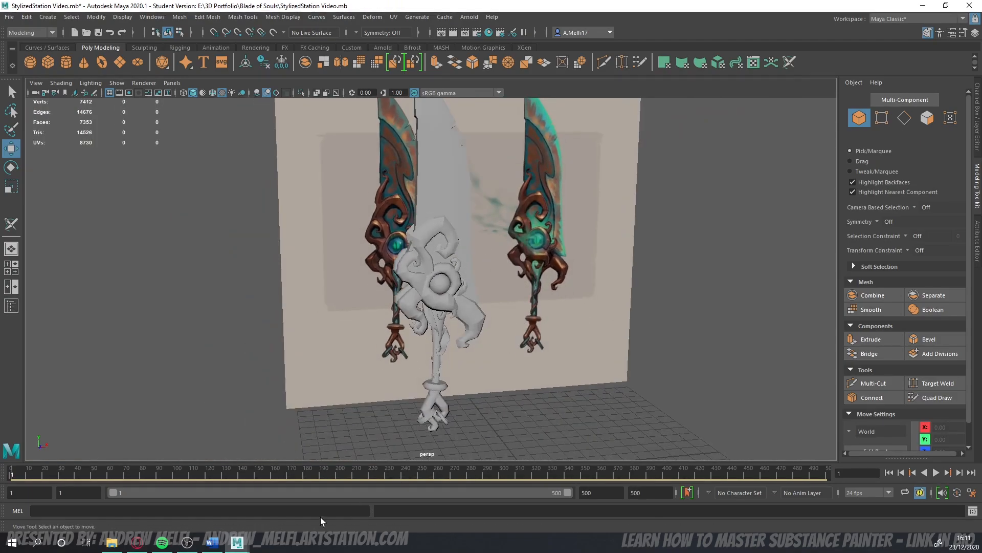
- Open the UV Editor, narrow its window and place it beside the sword with the UV tile in view
{"action": "left_click", "coordinate": [399, 20]}
{"action": "left_click", "coordinate": [417, 35]}
{"action": "left_click_drag", "start_coordinate": [981, 46], "coordinate": [479, 61]}
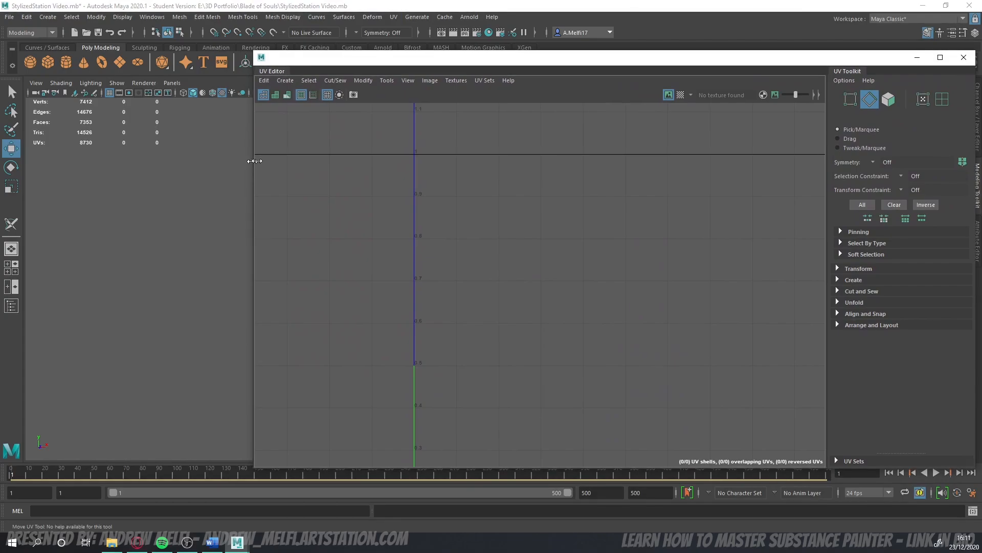
{"action": "left_click_drag", "start_coordinate": [250, 164], "coordinate": [628, 164]}
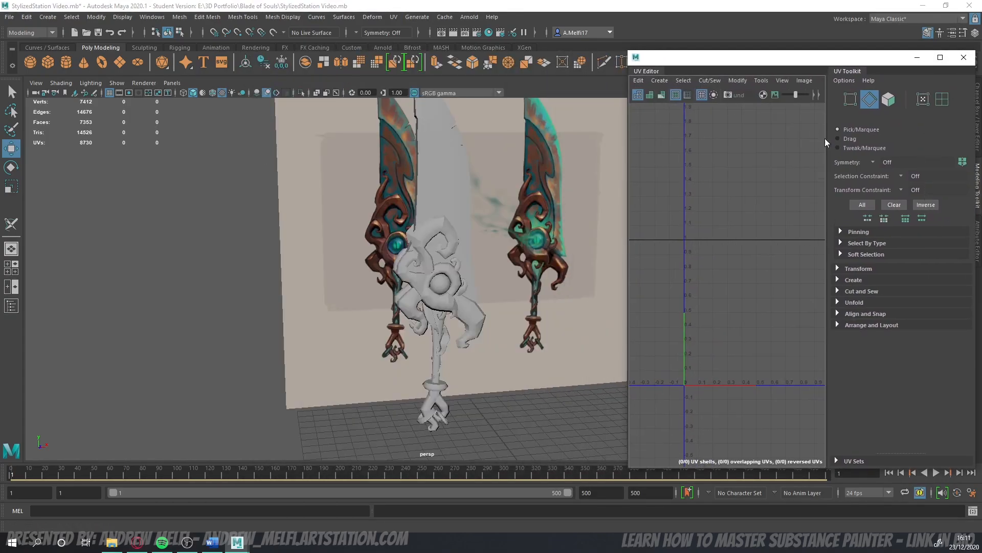
{"action": "left_click_drag", "start_coordinate": [798, 60], "coordinate": [800, 54]}
{"action": "middle_click_drag", "start_coordinate": [726, 228], "coordinate": [698, 198], "text": "alt"}
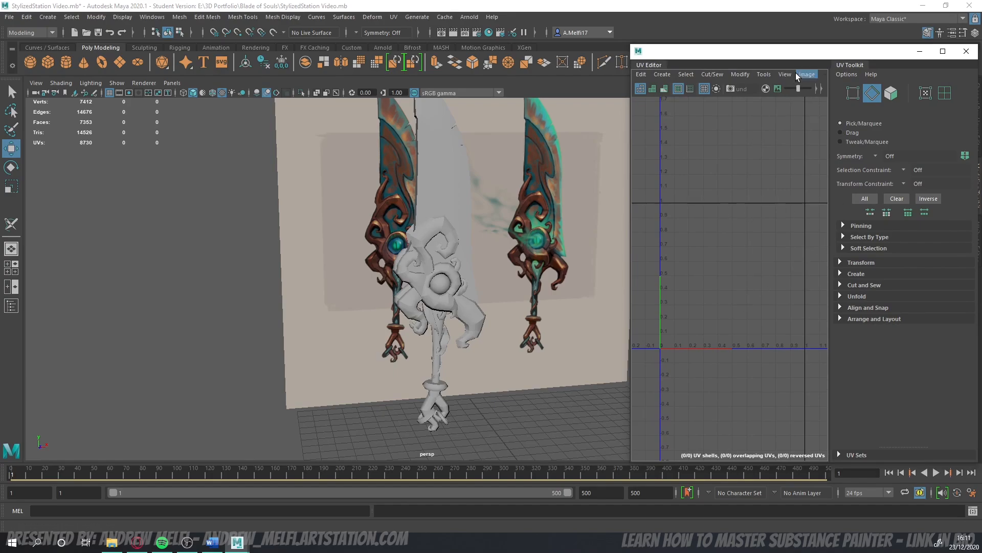
{"action": "left_click_drag", "start_coordinate": [796, 57], "coordinate": [822, 139]}
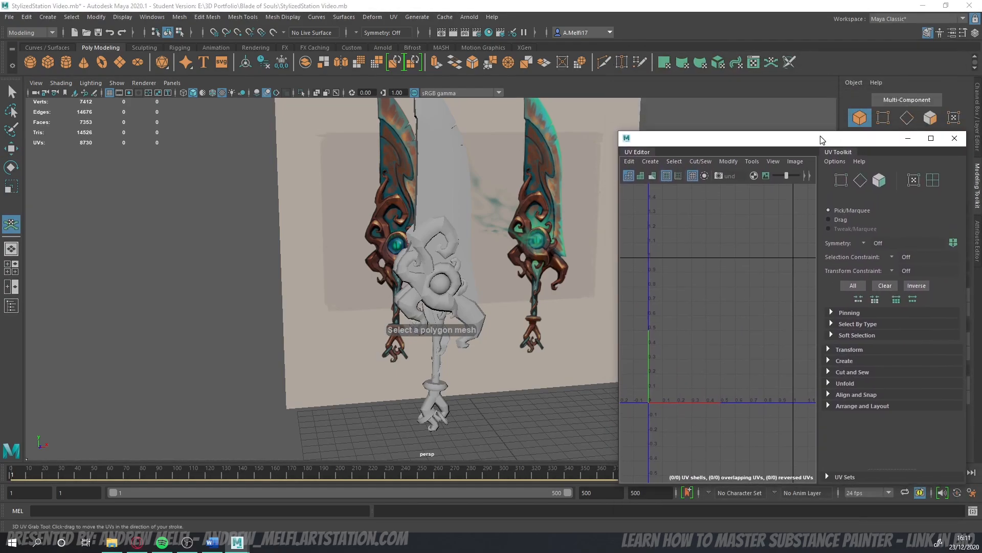
- Shift the UV Editor clear of the guard, select the large curled ornaments and the hanging hook pieces, and combine them into one mesh
{"action": "left_click", "coordinate": [404, 248]}
{"action": "left_click_drag", "start_coordinate": [790, 146], "coordinate": [651, 102]}
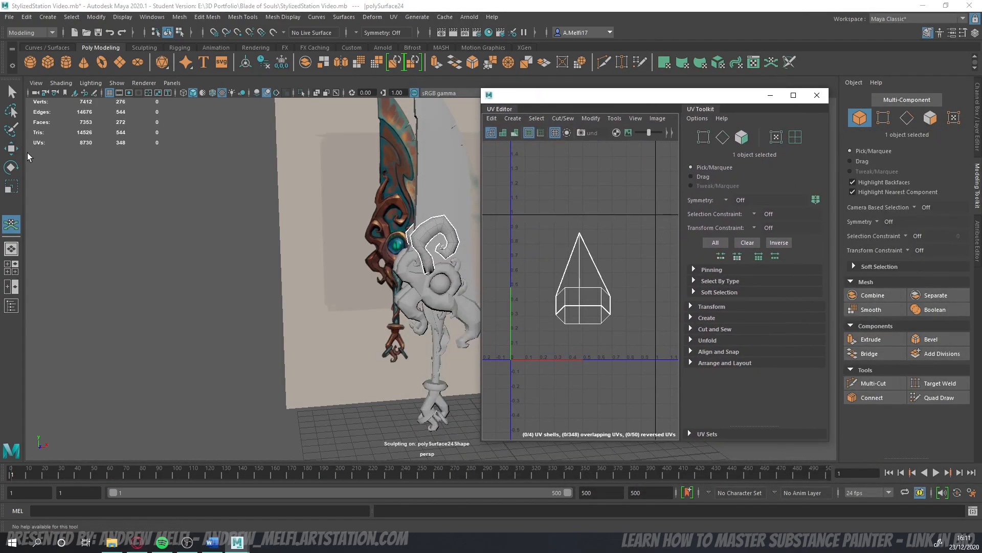
{"action": "left_click", "coordinate": [12, 150]}
{"action": "scroll", "coordinate": [291, 241], "scroll_direction": "up", "scroll_amount": 2}
{"action": "left_click_drag", "start_coordinate": [292, 241], "coordinate": [385, 277], "text": "alt"}
{"action": "left_click", "coordinate": [407, 272], "text": "shift"}
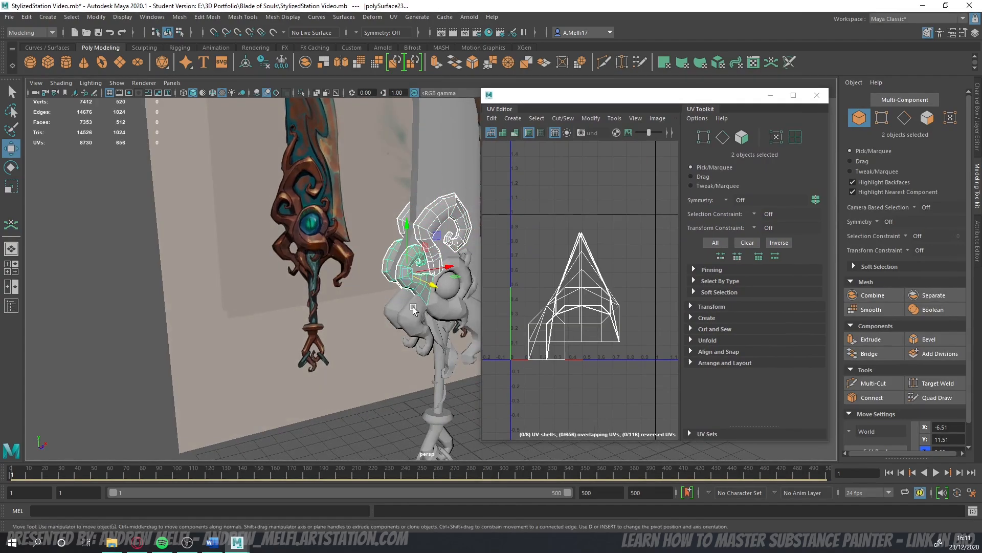
{"action": "left_click", "coordinate": [405, 309], "text": "shift"}
{"action": "middle_click_drag", "start_coordinate": [434, 318], "coordinate": [367, 302], "text": "alt"}
{"action": "left_click", "coordinate": [415, 306], "text": "shift"}
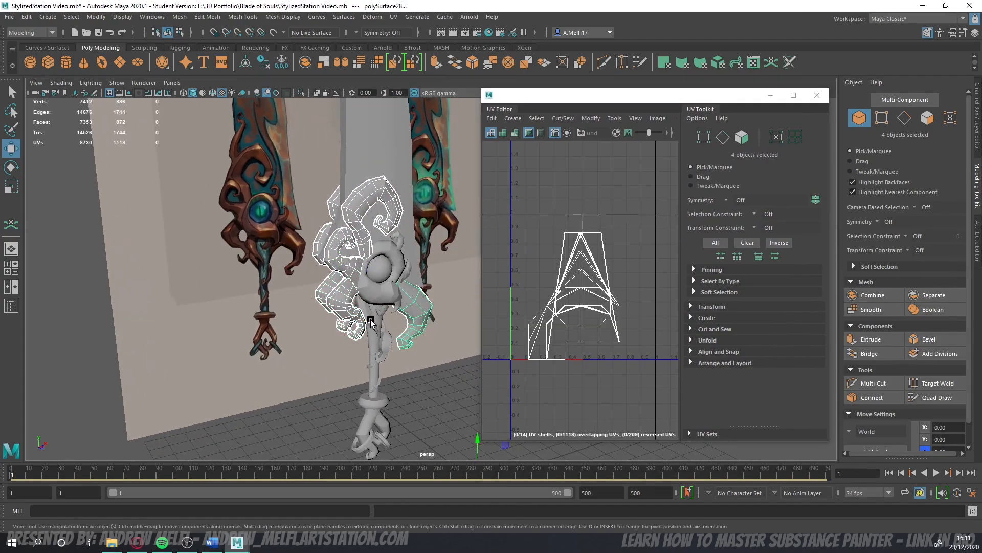
{"action": "left_click", "coordinate": [370, 321], "text": "shift"}
{"action": "left_click", "coordinate": [387, 340], "text": "shift"}
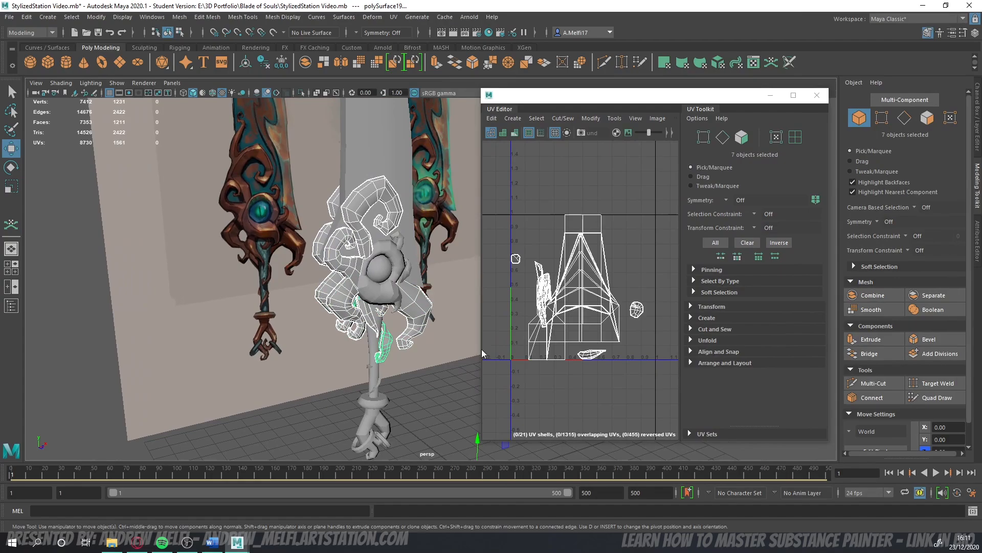
{"action": "left_click", "coordinate": [873, 295]}
- Cut a lengthwise UV seam along each of the two mirrored small hook ornaments with the 3D Cut and Sew UV Tool
{"action": "scroll", "coordinate": [410, 313], "scroll_direction": "up", "scroll_amount": 2}
{"action": "left_click_drag", "start_coordinate": [410, 312], "coordinate": [273, 316], "text": "alt"}
{"action": "left_click", "coordinate": [391, 251], "text": "shift"}
{"action": "left_click", "coordinate": [429, 188], "text": "shift"}
{"action": "scroll", "coordinate": [409, 235], "scroll_direction": "up", "scroll_amount": 3}
{"action": "left_click", "coordinate": [274, 315]}
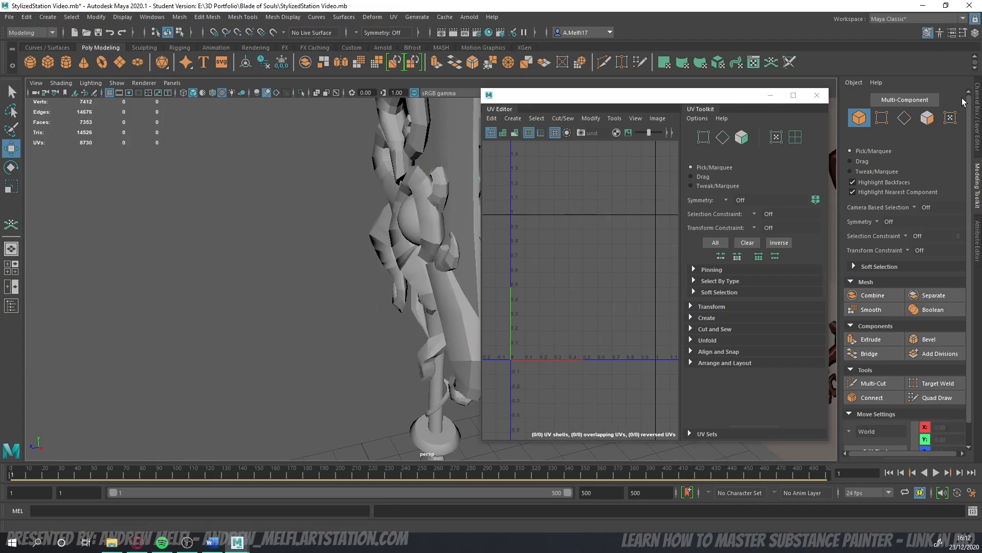
{"action": "left_click", "coordinate": [905, 118]}
{"action": "left_click", "coordinate": [393, 17]}
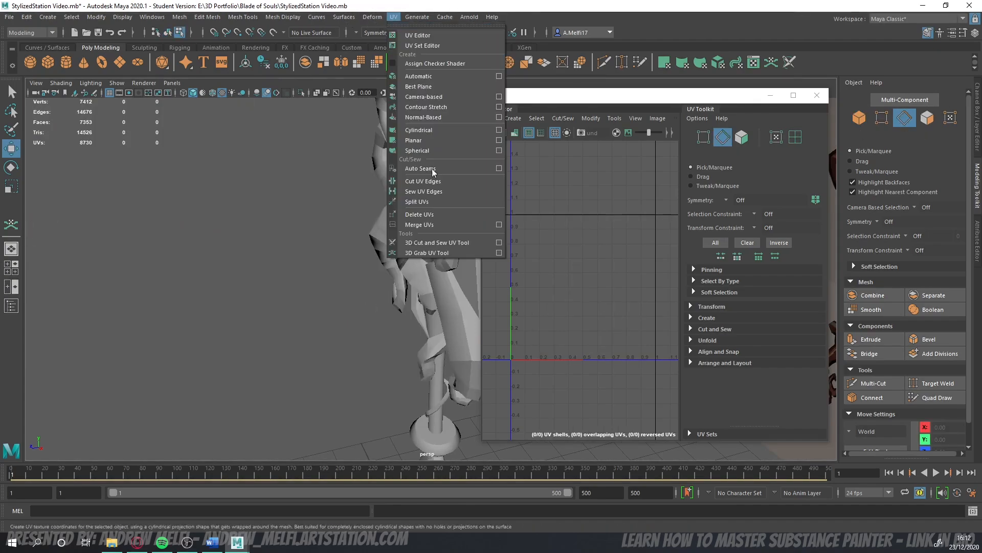
{"action": "left_click", "coordinate": [440, 245]}
{"action": "scroll", "coordinate": [324, 289], "scroll_direction": "up", "scroll_amount": 5}
{"action": "left_click", "coordinate": [322, 283]}
{"action": "left_click_drag", "start_coordinate": [320, 274], "coordinate": [308, 232]}
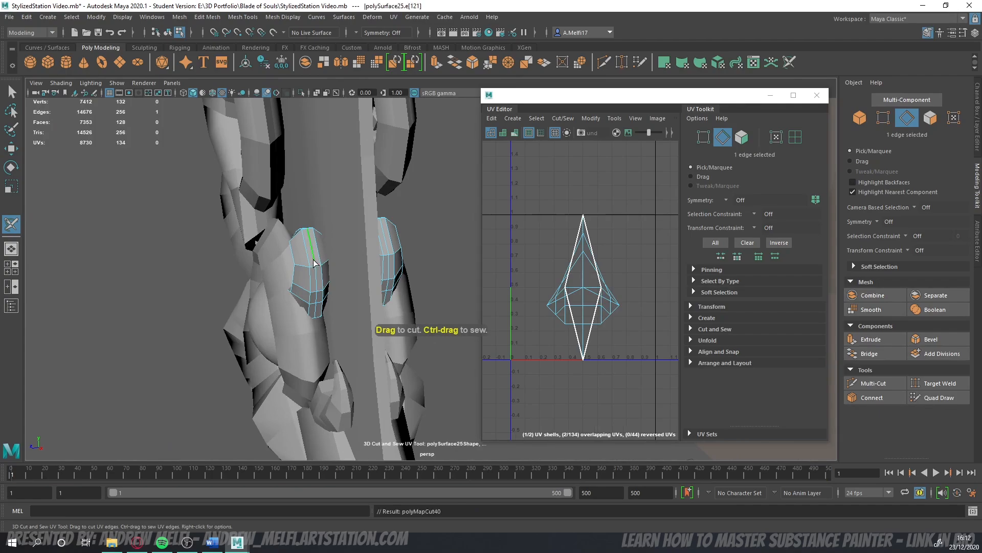
{"action": "double_click", "coordinate": [387, 247]}
{"action": "left_click_drag", "start_coordinate": [388, 286], "coordinate": [397, 309], "text": "alt"}
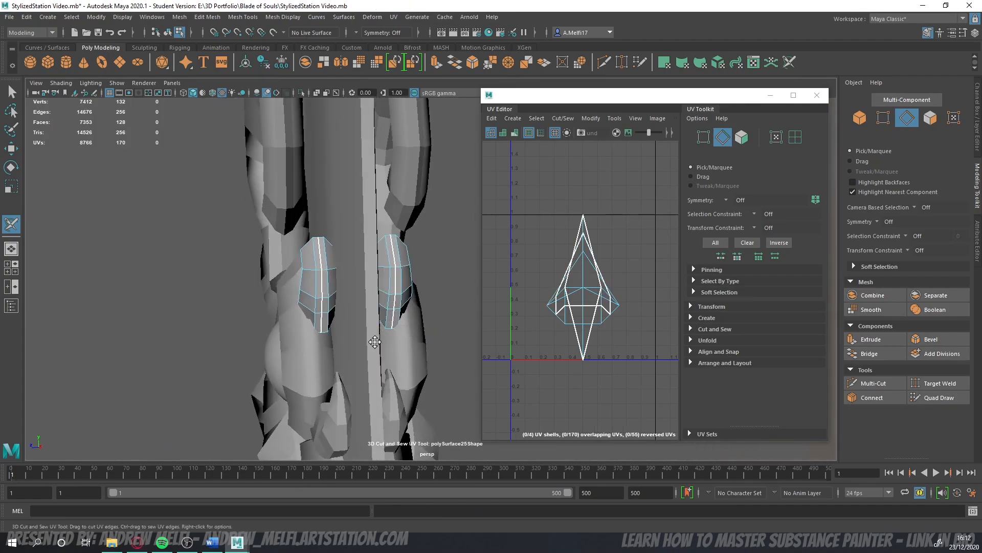
- Combine the two small hook ornaments beside the gem with the gem's ring and the already merged curled guard pieces
{"action": "middle_click_drag", "start_coordinate": [375, 340], "coordinate": [424, 217], "text": "alt"}
{"action": "right_click", "coordinate": [860, 120]}
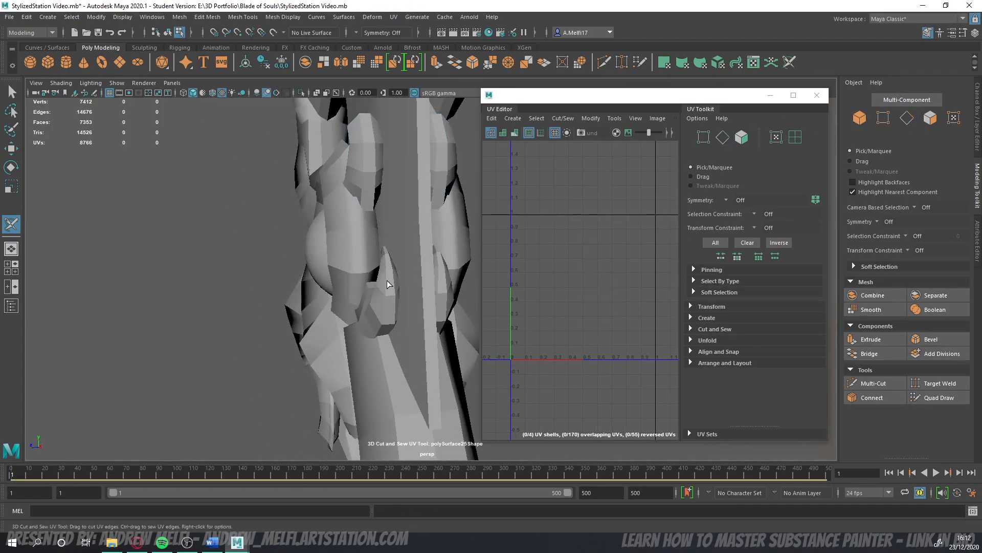
{"action": "left_click", "coordinate": [10, 148]}
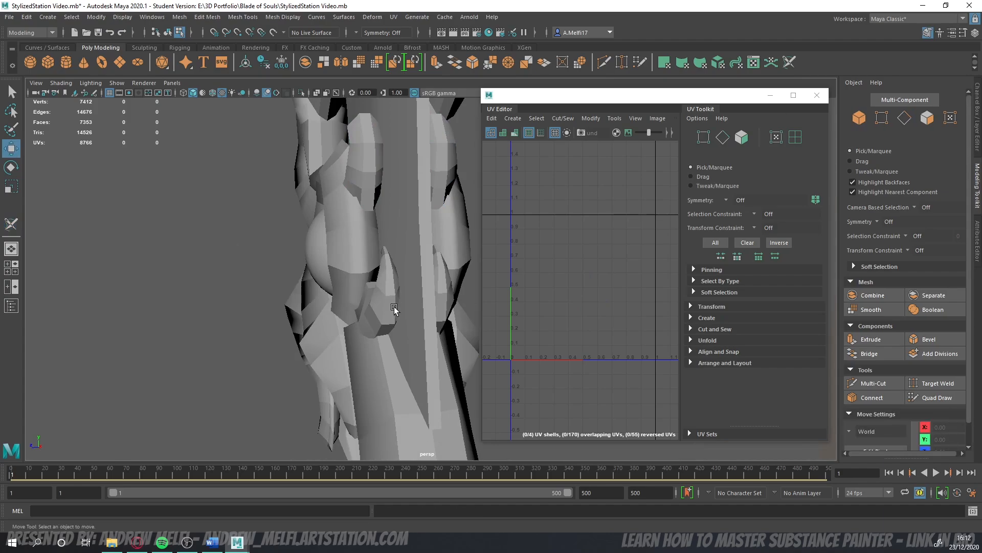
{"action": "left_click_drag", "start_coordinate": [394, 308], "coordinate": [385, 279], "text": "alt"}
{"action": "left_click", "coordinate": [853, 123]}
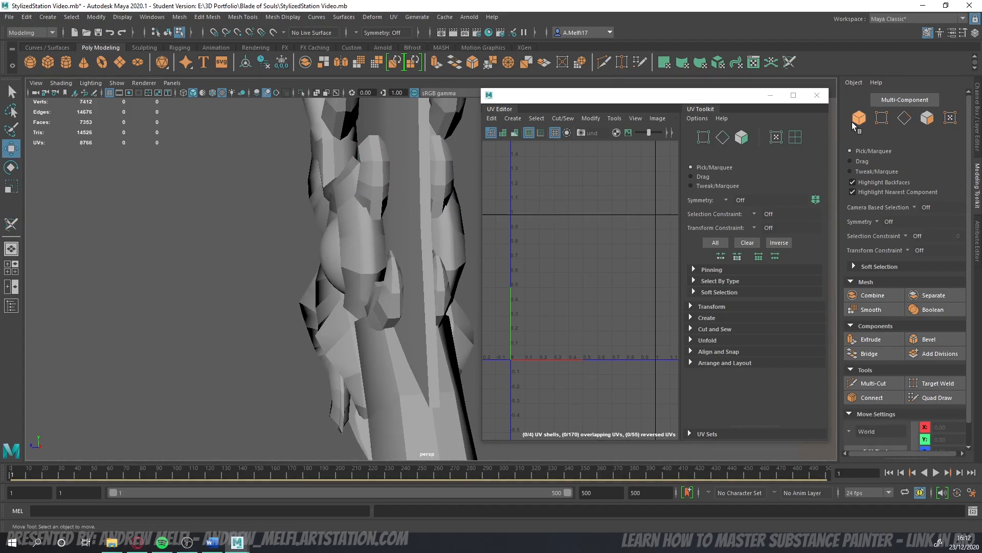
{"action": "left_click_drag", "start_coordinate": [177, 243], "coordinate": [324, 255], "text": "alt"}
{"action": "left_click", "coordinate": [362, 227]}
{"action": "scroll", "coordinate": [362, 229], "scroll_direction": "down", "scroll_amount": 5}
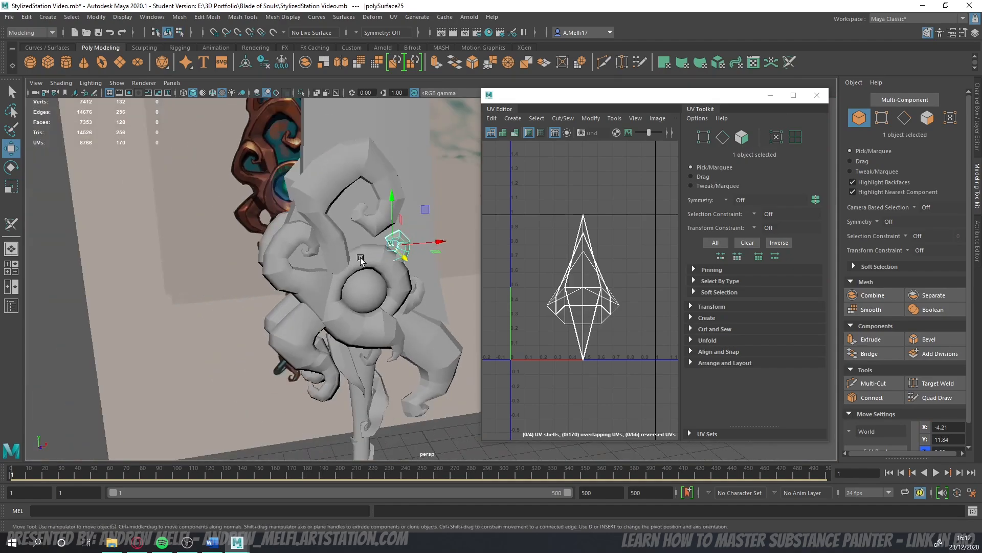
{"action": "left_click", "coordinate": [358, 258], "text": "shift"}
{"action": "left_click", "coordinate": [306, 250], "text": "shift"}
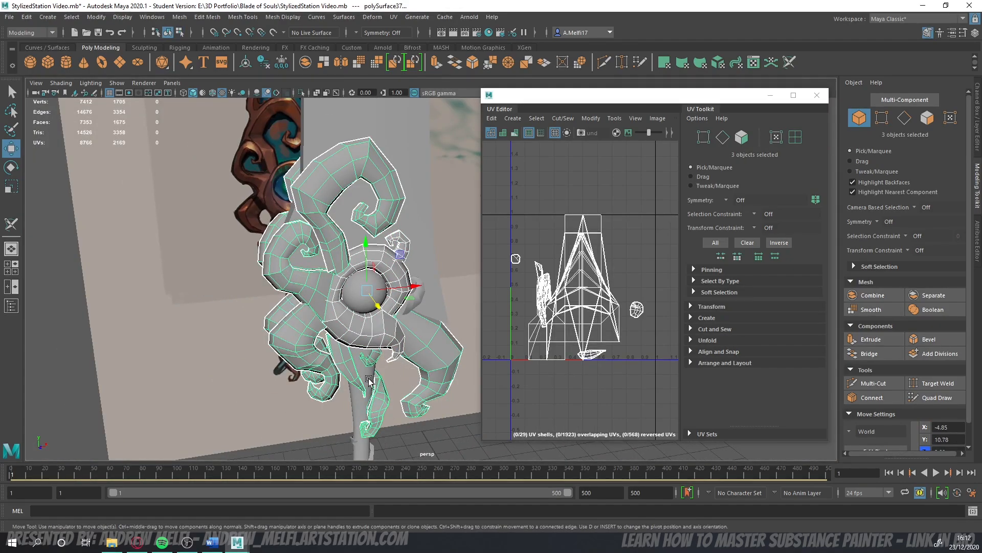
{"action": "left_click_drag", "start_coordinate": [393, 348], "coordinate": [434, 291], "text": "alt"}
{"action": "left_click", "coordinate": [404, 300], "text": "shift"}
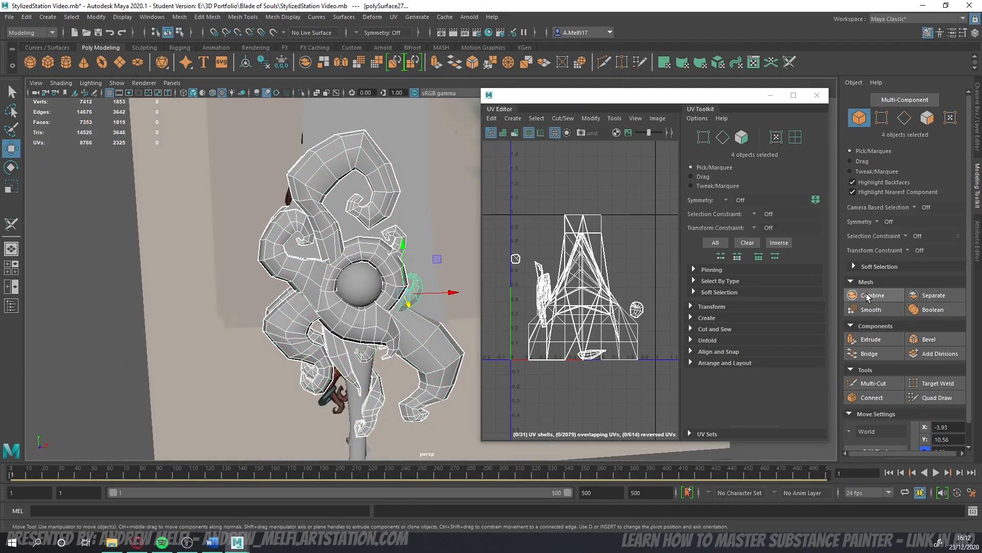
{"action": "key", "text": "ctrl+z"}
{"action": "left_click", "coordinate": [417, 299], "text": "shift"}
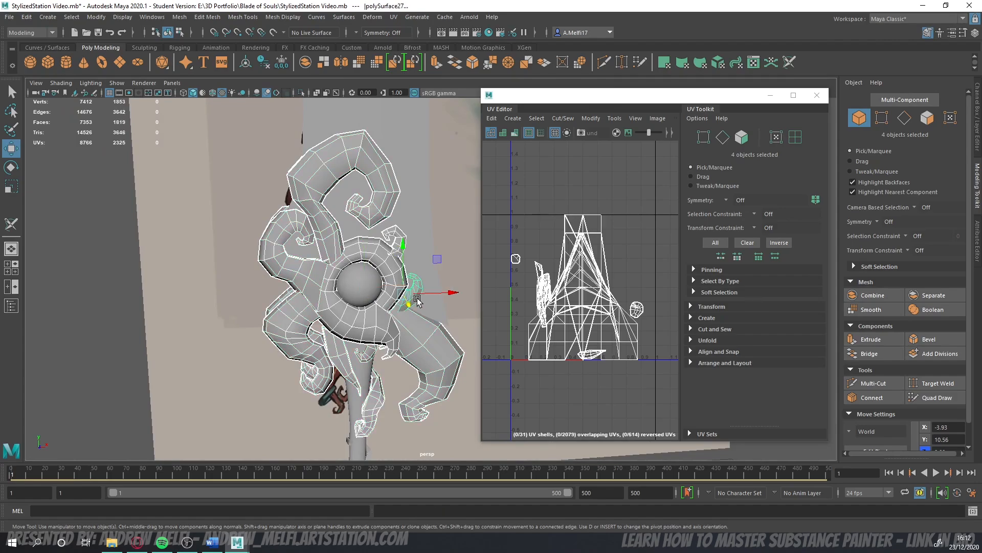
{"action": "left_click", "coordinate": [889, 297]}
- Insert two lengthwise edge loops along the vine wrapped around the sword's grip with the Multi-Cut tool
{"action": "middle_click_drag", "start_coordinate": [328, 351], "coordinate": [334, 266], "text": "alt"}
{"action": "left_click_drag", "start_coordinate": [333, 266], "coordinate": [372, 354], "text": "alt"}
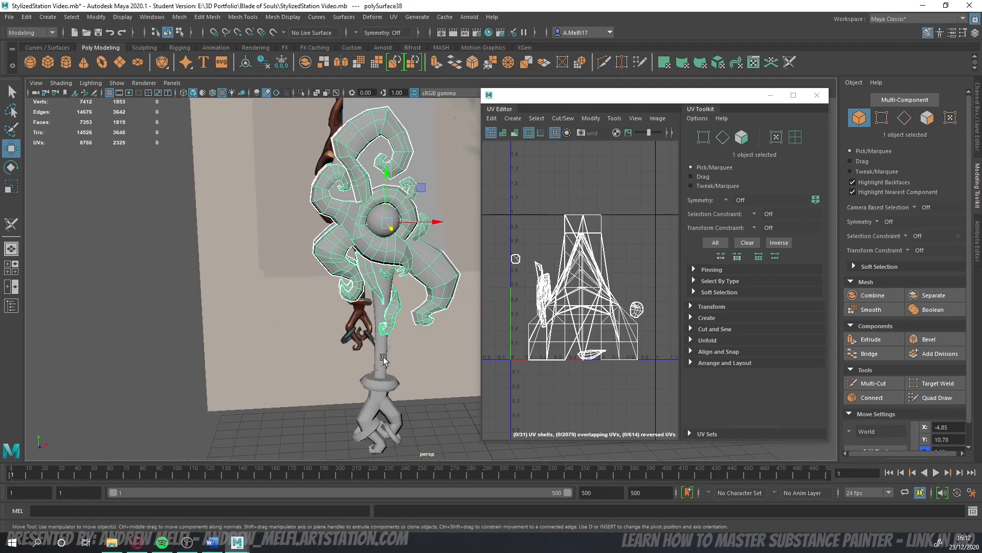
{"action": "left_click", "coordinate": [384, 358]}
{"action": "middle_click_drag", "start_coordinate": [383, 358], "coordinate": [456, 272], "text": "alt"}
{"action": "scroll", "coordinate": [456, 272], "scroll_direction": "up", "scroll_amount": 7}
{"action": "left_click_drag", "start_coordinate": [430, 298], "coordinate": [297, 224], "text": "alt"}
{"action": "left_click", "coordinate": [12, 225]}
{"action": "left_click_drag", "start_coordinate": [199, 264], "coordinate": [176, 268], "text": "alt"}
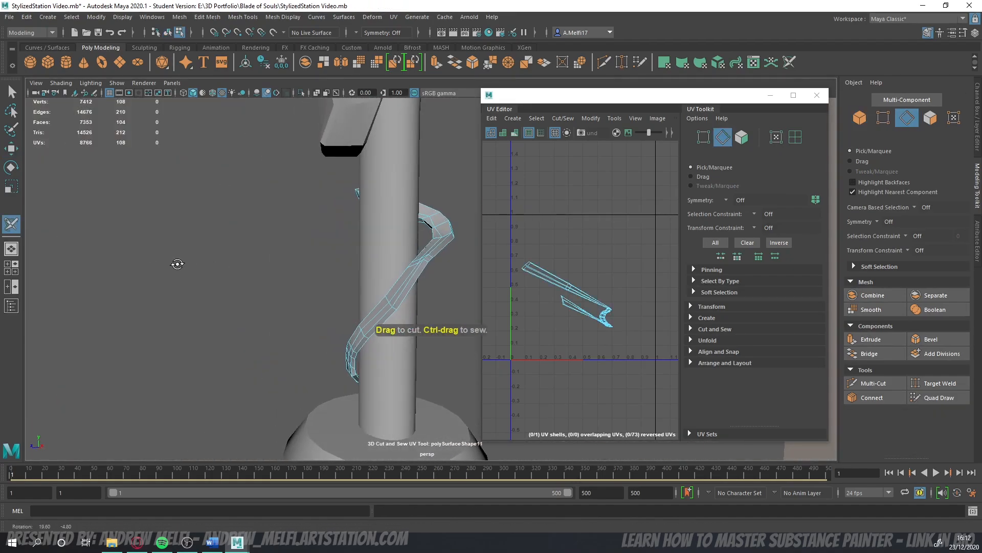
{"action": "left_click", "coordinate": [876, 383]}
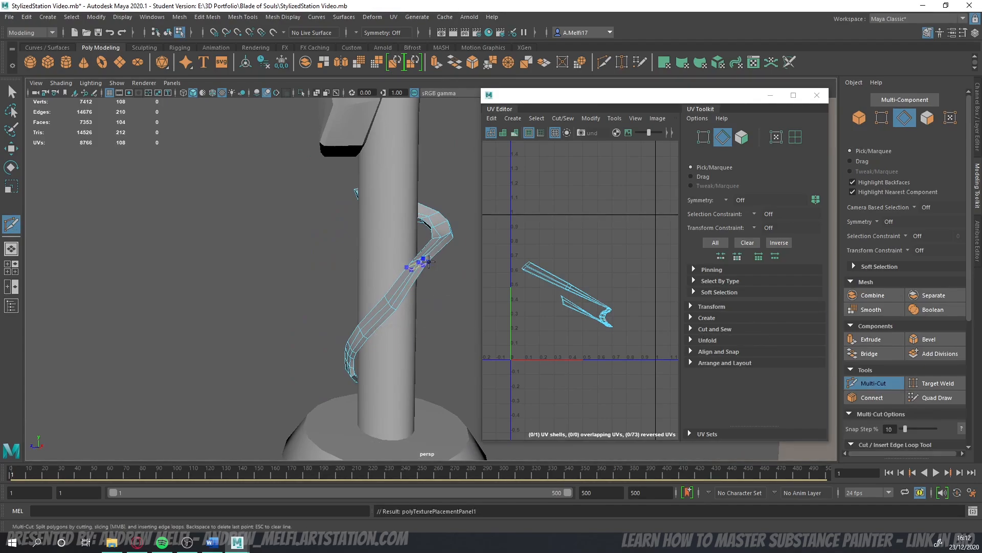
{"action": "scroll", "coordinate": [434, 268], "scroll_direction": "up", "scroll_amount": 4}
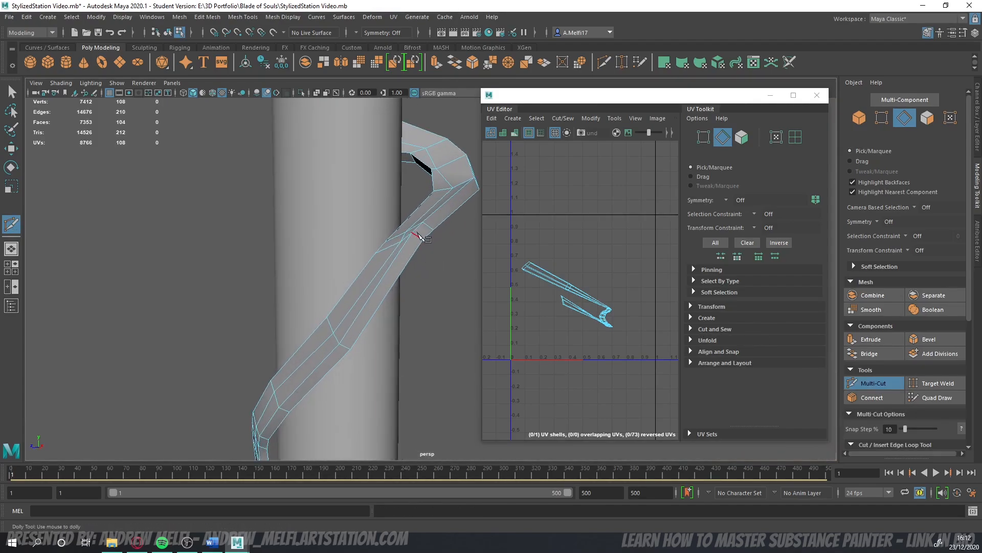
{"action": "left_click", "coordinate": [415, 238], "text": "ctrl"}
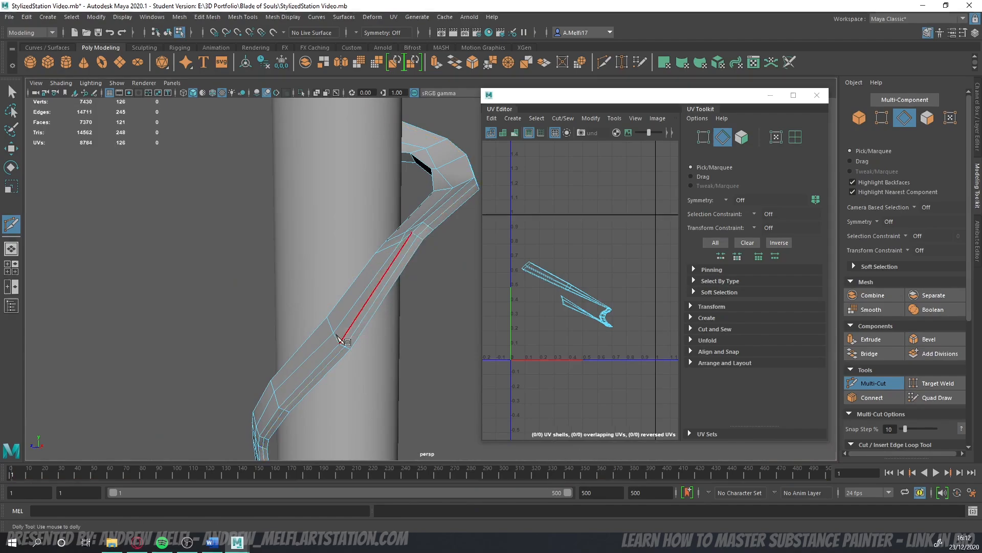
{"action": "left_click_drag", "start_coordinate": [348, 322], "coordinate": [279, 358], "text": "alt"}
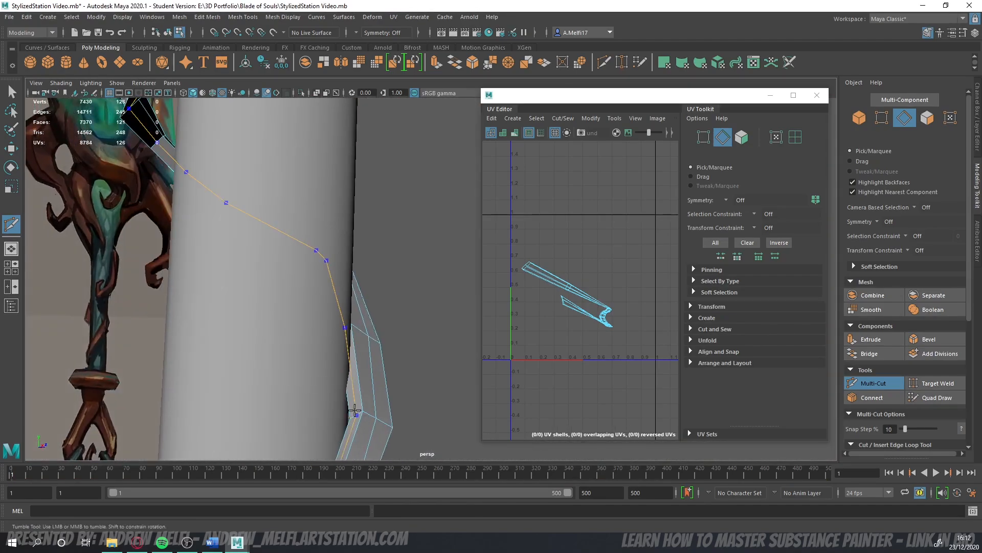
{"action": "left_click", "coordinate": [873, 384]}
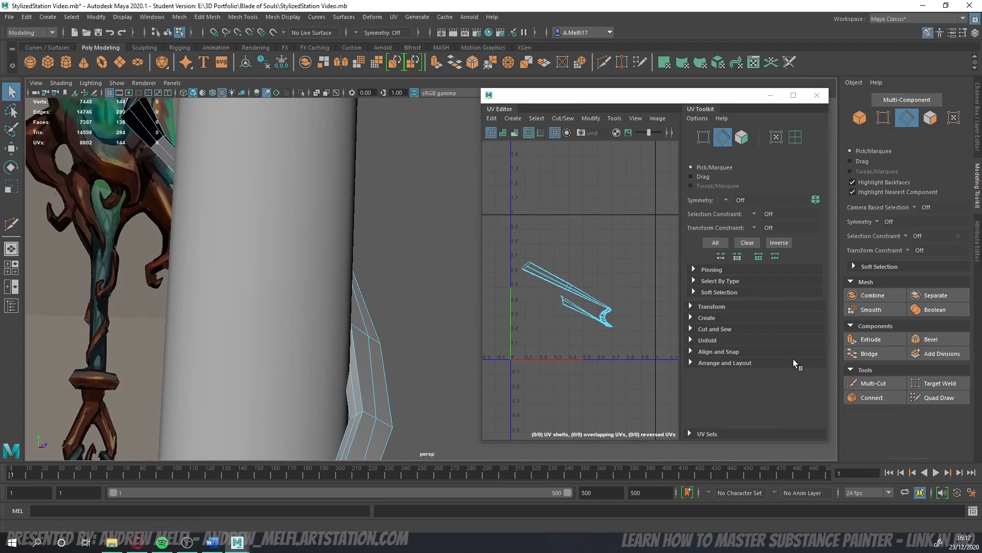
- Cut UV seams along the new lengthwise edge loops of the vine around the grip
{"action": "left_click", "coordinate": [394, 17]}
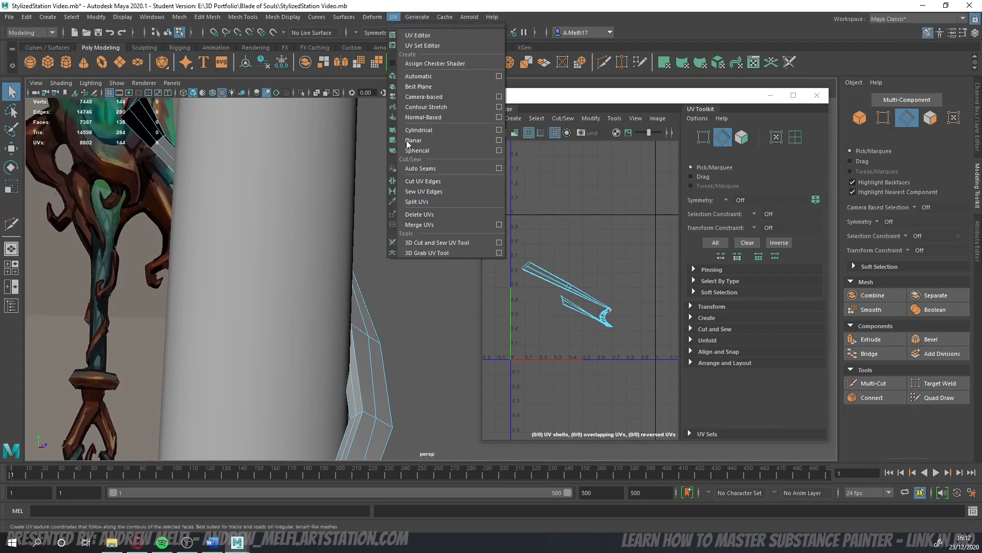
{"action": "left_click", "coordinate": [446, 244]}
{"action": "double_click", "coordinate": [348, 367]}
{"action": "left_click_drag", "start_coordinate": [434, 286], "coordinate": [276, 271], "text": "alt"}
{"action": "left_click", "coordinate": [348, 305]}
{"action": "double_click", "coordinate": [348, 305]}
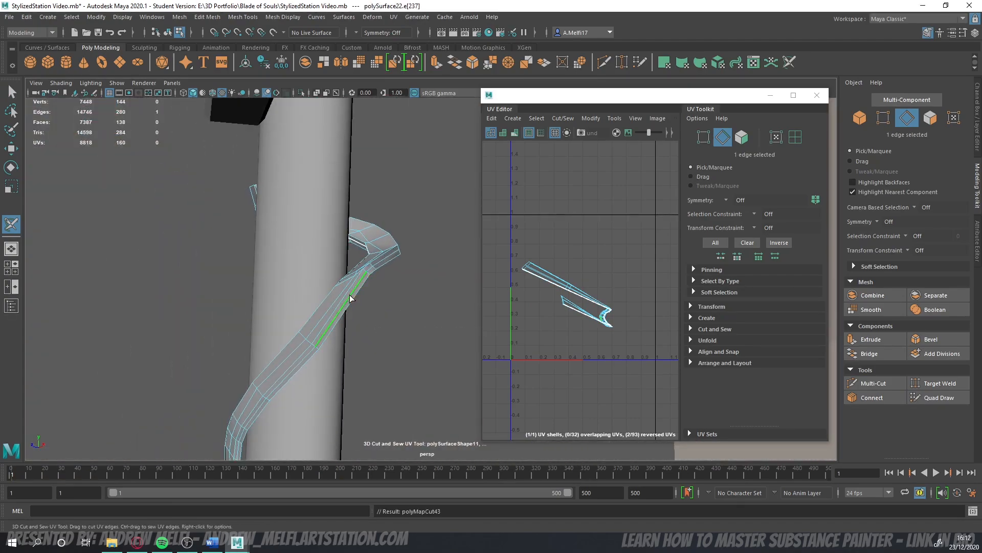
{"action": "scroll", "coordinate": [397, 310], "scroll_direction": "down", "scroll_amount": 5}
{"action": "left_click_drag", "start_coordinate": [401, 304], "coordinate": [504, 307], "text": "alt"}
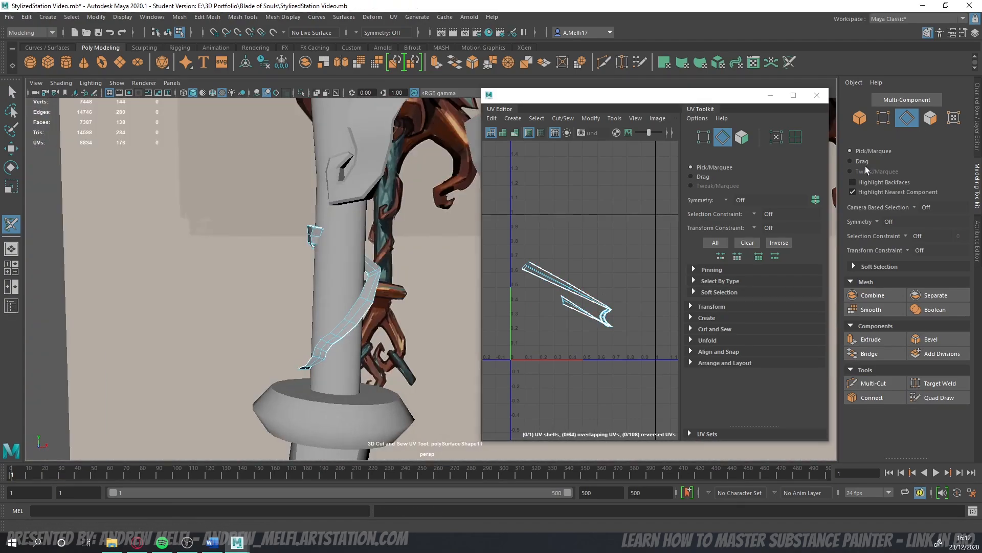
- Select the merged guard ornaments together with the grip's vine and combine them into a single mesh
{"action": "left_click", "coordinate": [859, 117]}
{"action": "scroll", "coordinate": [318, 239], "scroll_direction": "down", "scroll_amount": 5}
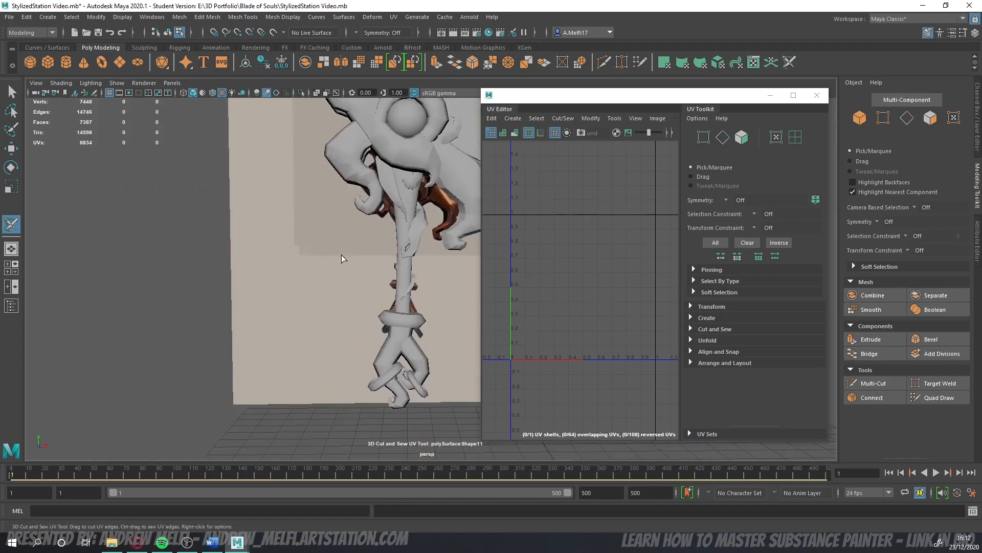
{"action": "left_click_drag", "start_coordinate": [318, 239], "coordinate": [62, 161], "text": "alt"}
{"action": "left_click", "coordinate": [11, 149]}
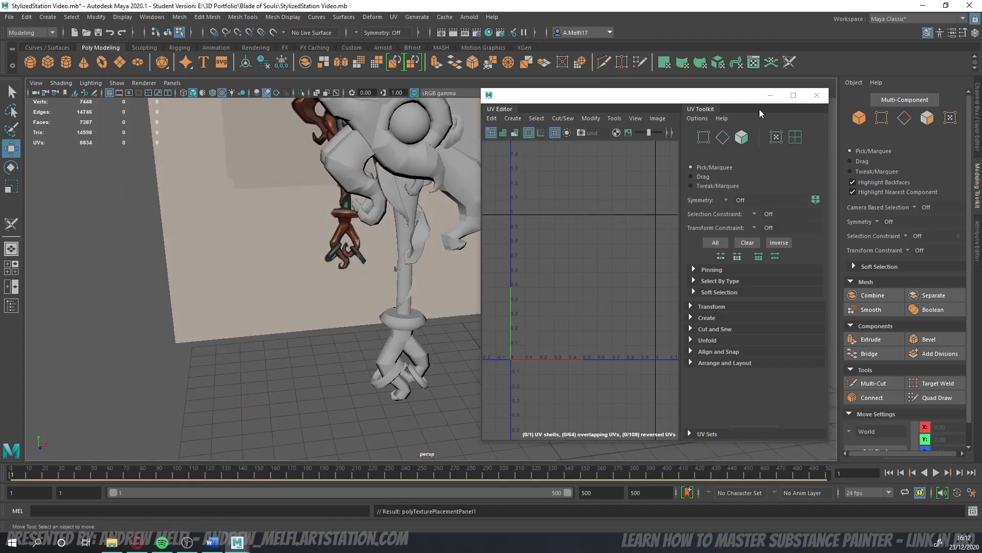
{"action": "left_click", "coordinate": [860, 117]}
{"action": "left_click", "coordinate": [402, 234]}
{"action": "scroll", "coordinate": [401, 236], "scroll_direction": "down", "scroll_amount": 5}
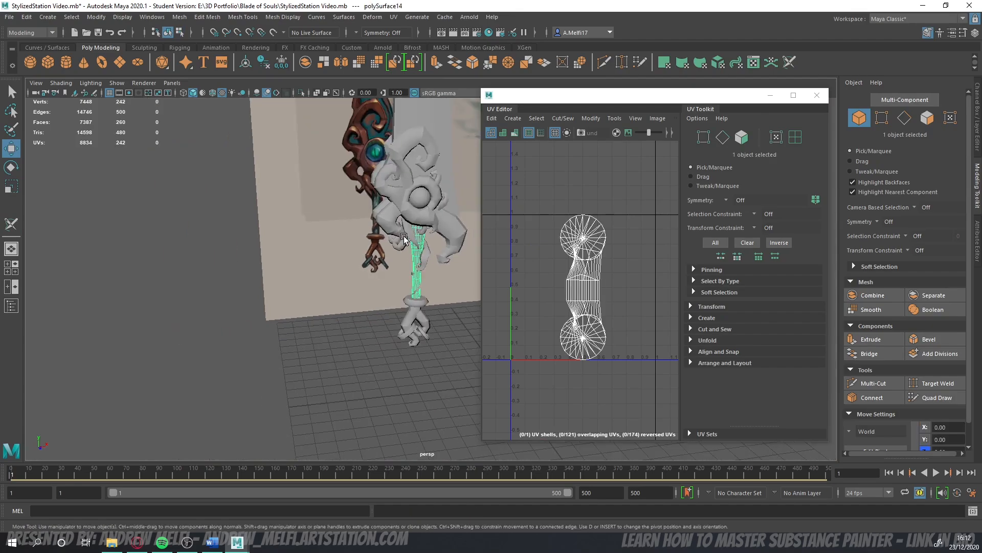
{"action": "middle_click_drag", "start_coordinate": [403, 238], "coordinate": [404, 262], "text": "alt"}
{"action": "left_click", "coordinate": [424, 249]}
{"action": "scroll", "coordinate": [429, 311], "scroll_direction": "up", "scroll_amount": 8}
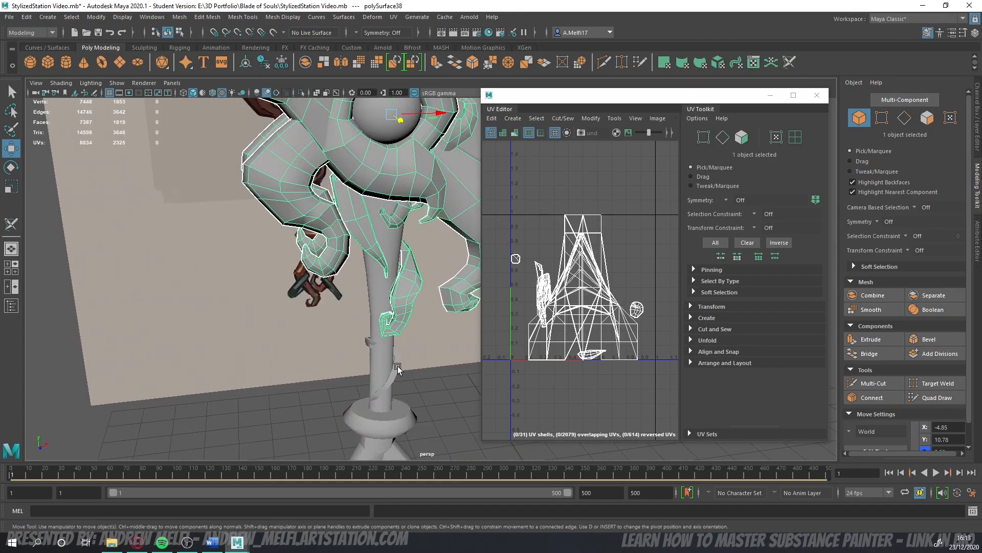
{"action": "left_click", "coordinate": [399, 367], "text": "shift"}
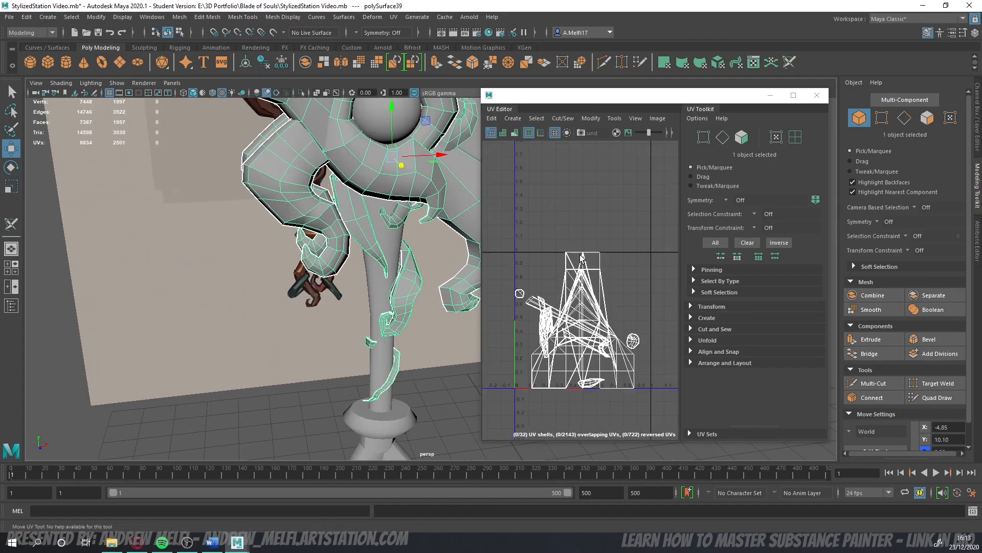
- Isolate the combined guard and vine mesh in the perspective view, keeping its UVs displayed in the UV Editor
{"action": "scroll", "coordinate": [323, 226], "scroll_direction": "down", "scroll_amount": 5}
{"action": "left_click_drag", "start_coordinate": [323, 226], "coordinate": [224, 229], "text": "alt"}
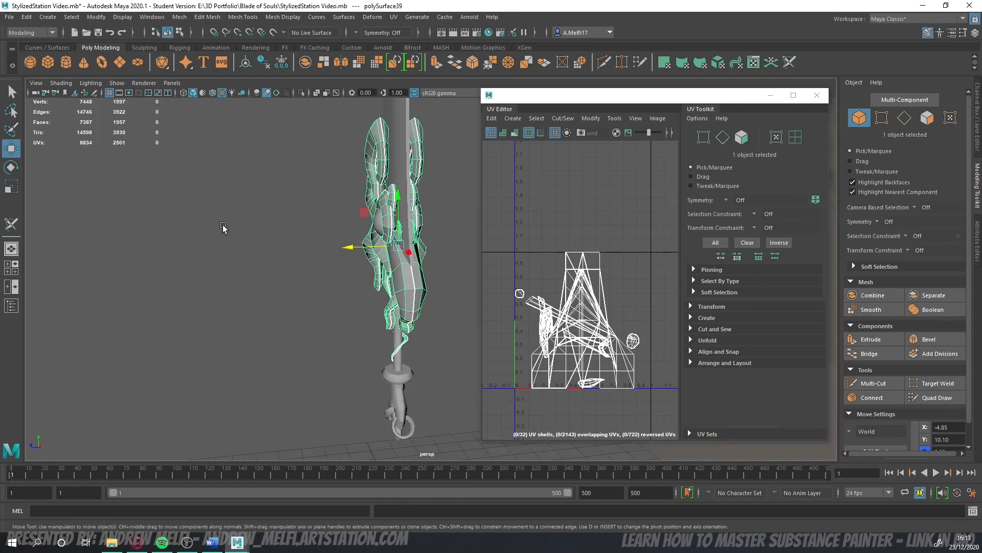
{"action": "scroll", "coordinate": [369, 202], "scroll_direction": "up", "scroll_amount": 5}
{"action": "left_click_drag", "start_coordinate": [340, 207], "coordinate": [339, 265], "text": "alt"}
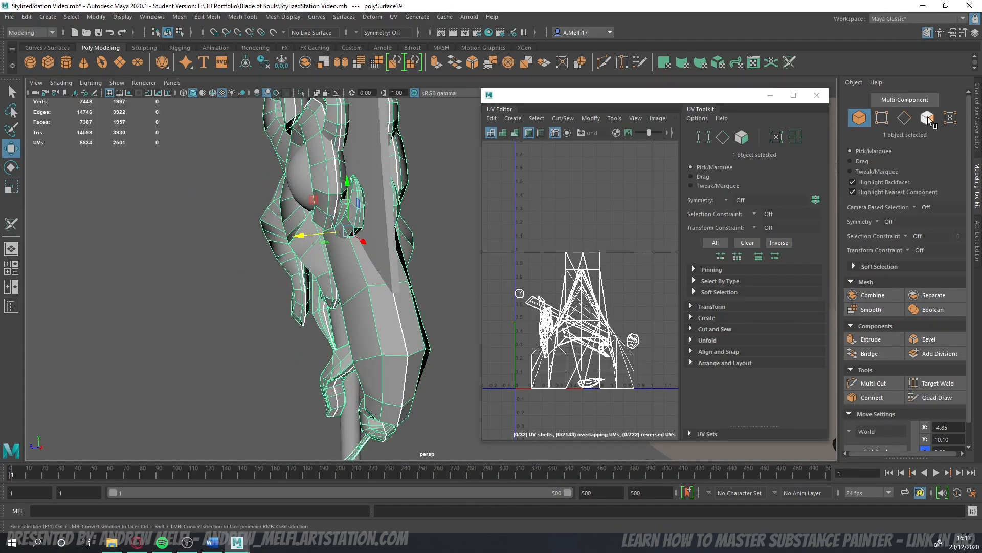
{"action": "left_click", "coordinate": [929, 121]}
{"action": "left_click", "coordinate": [865, 117]}
{"action": "key", "text": "ctrl+1"}
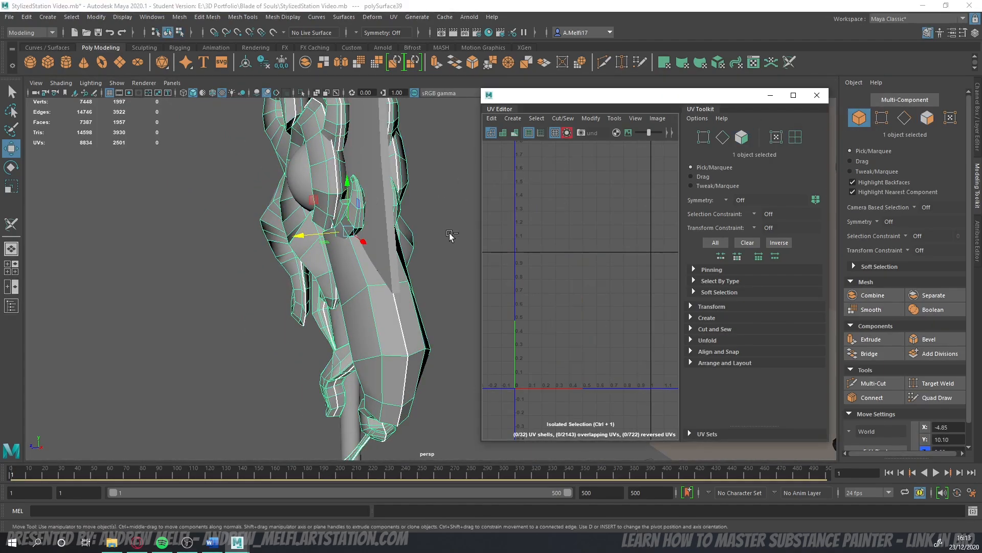
{"action": "key", "text": "ctrl+1"}
{"action": "key", "text": "ctrl+1"}
- Cut UV seams on the two small pointed ornaments above the guard's large lower curl with the 3D Cut and Sew UV tool
{"action": "left_click_drag", "start_coordinate": [370, 237], "coordinate": [53, 248], "text": "alt"}
{"action": "left_click", "coordinate": [15, 229]}
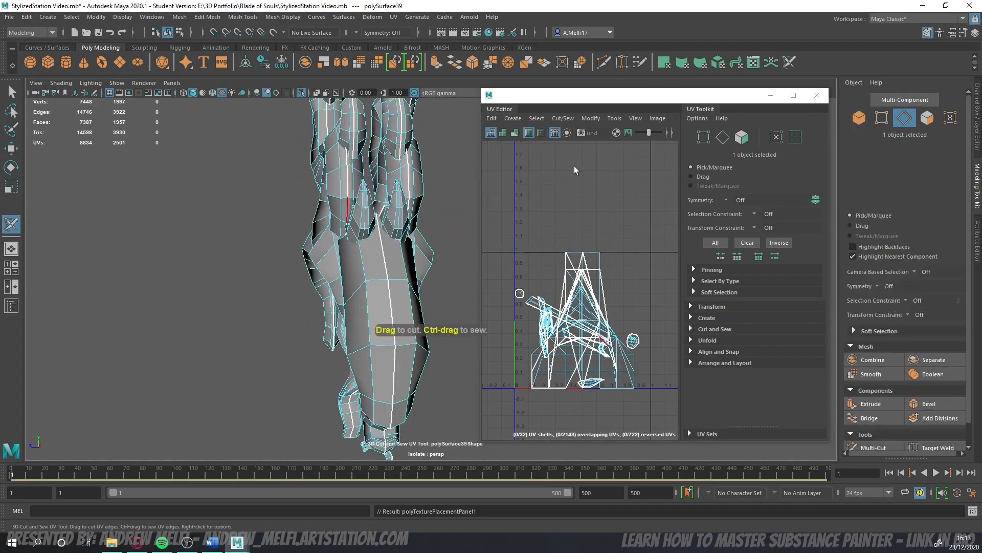
{"action": "left_click_drag", "start_coordinate": [366, 207], "coordinate": [397, 208]}
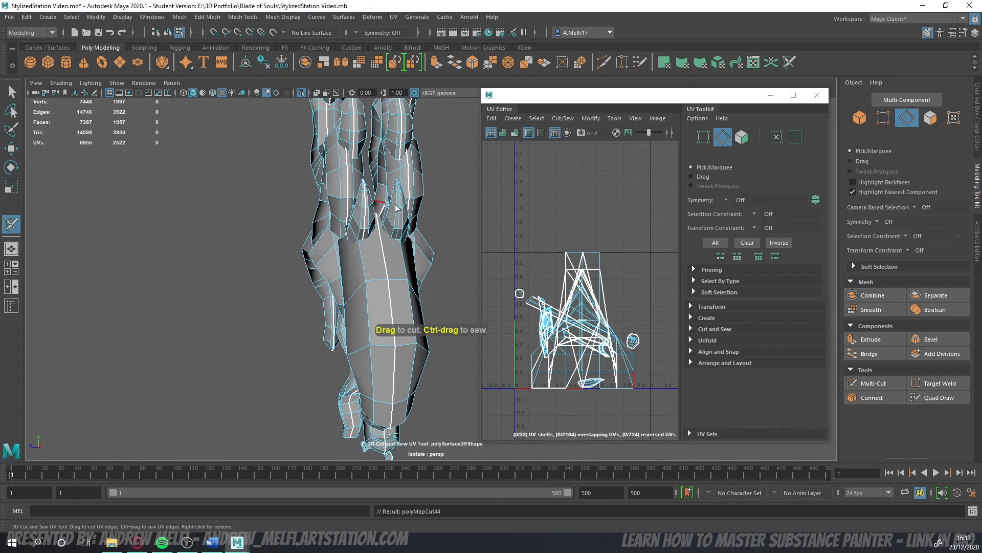
{"action": "double_click", "coordinate": [401, 204]}
{"action": "scroll", "coordinate": [401, 202], "scroll_direction": "down", "scroll_amount": 3}
{"action": "left_click_drag", "start_coordinate": [344, 244], "coordinate": [478, 250], "text": "alt"}
{"action": "scroll", "coordinate": [333, 236], "scroll_direction": "down", "scroll_amount": 5}
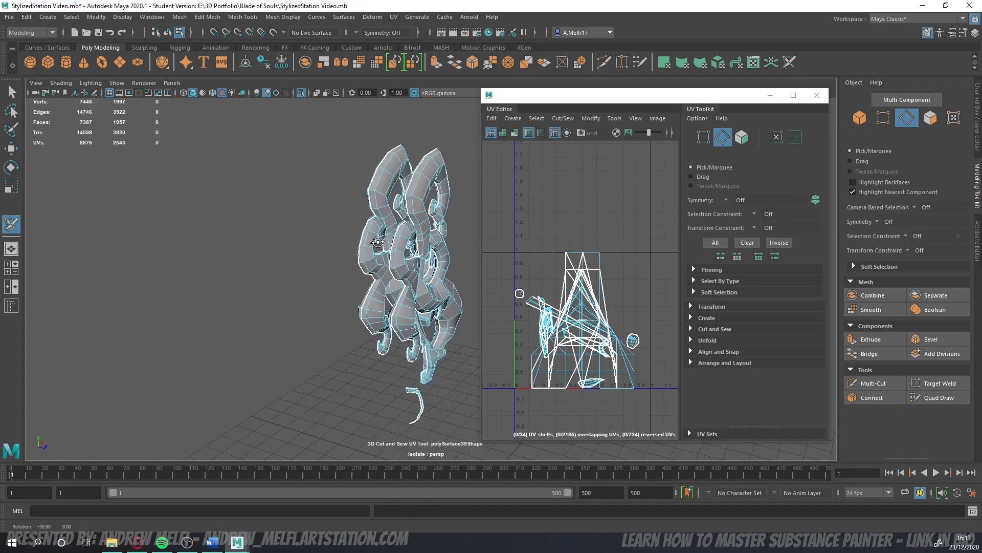
- Turn off the isolated view and reselect the combined guard and vine mesh in the full sword scene
{"action": "left_click", "coordinate": [857, 119]}
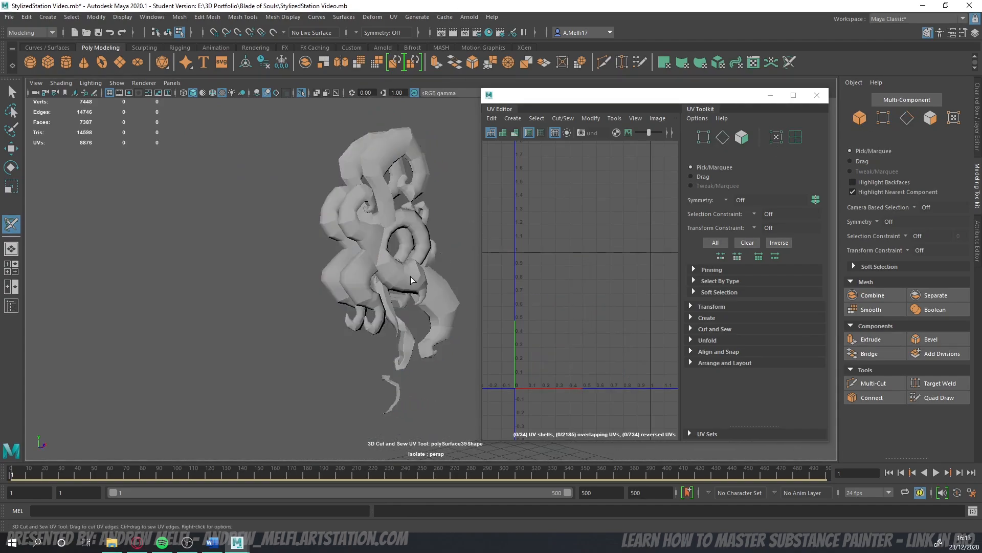
{"action": "key", "text": "ctrl+1"}
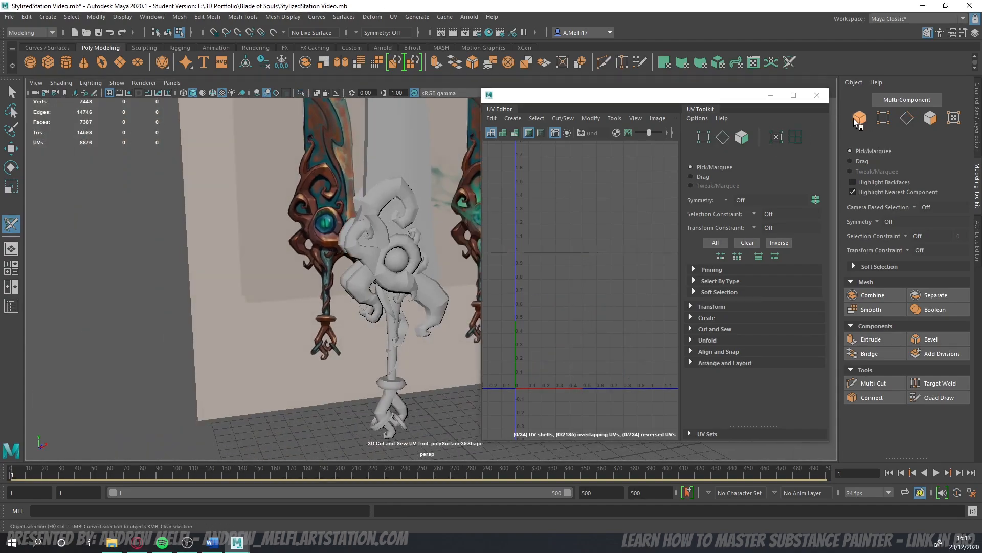
{"action": "left_click", "coordinate": [359, 267]}
{"action": "scroll", "coordinate": [285, 230], "scroll_direction": "up", "scroll_amount": 3}
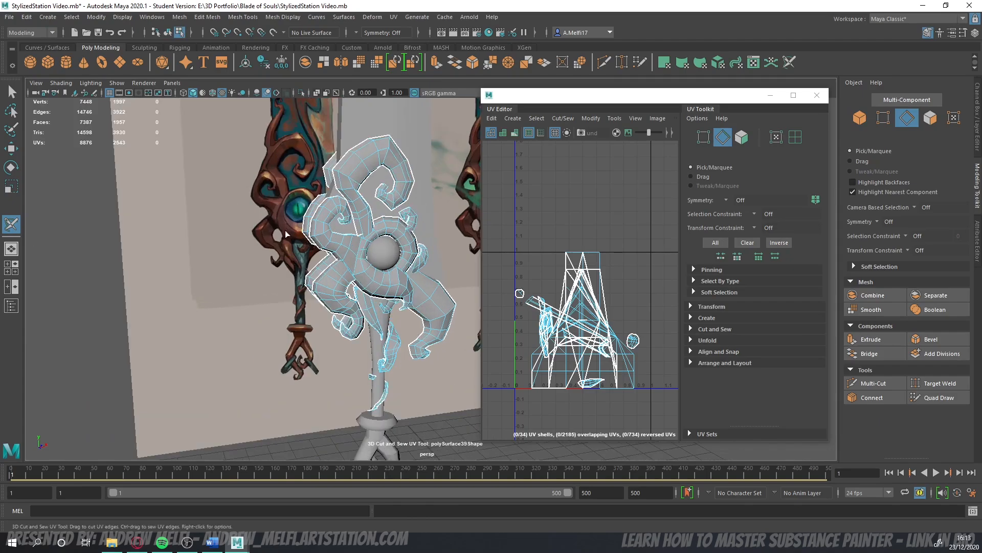
{"action": "middle_click_drag", "start_coordinate": [285, 233], "coordinate": [259, 232], "text": "alt"}
- Select all UV faces of the combined guard and vine mesh and unfold them
{"action": "left_click", "coordinate": [739, 136]}
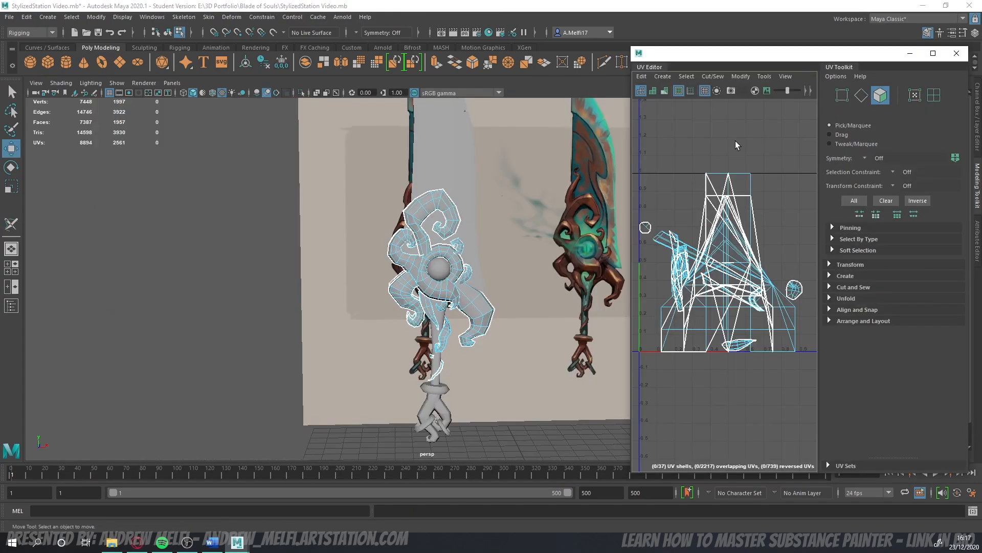
{"action": "left_click_drag", "start_coordinate": [812, 157], "coordinate": [637, 385]}
{"action": "left_click_drag", "start_coordinate": [553, 284], "coordinate": [398, 225], "text": "alt"}
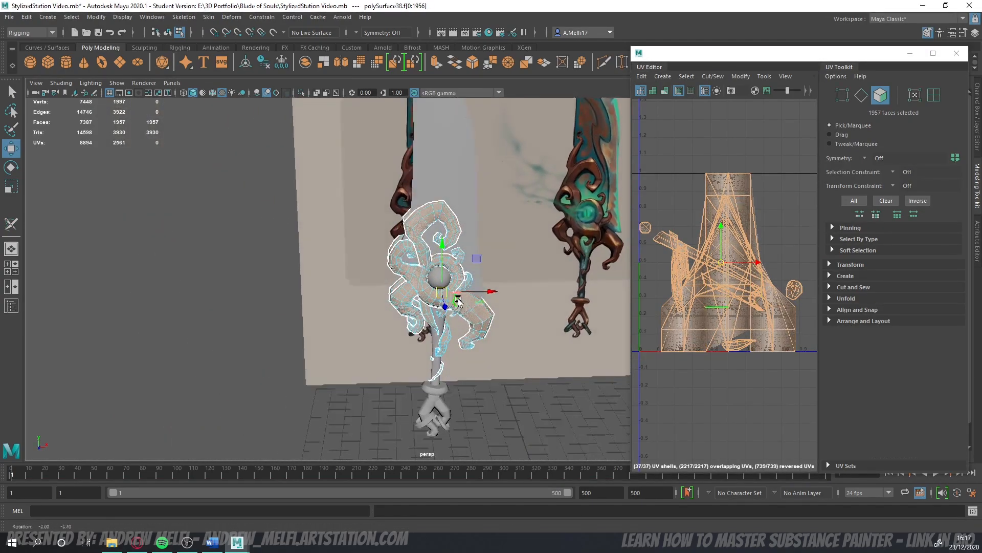
{"action": "left_click_drag", "start_coordinate": [451, 302], "coordinate": [462, 292], "text": "alt"}
{"action": "left_click", "coordinate": [743, 76]}
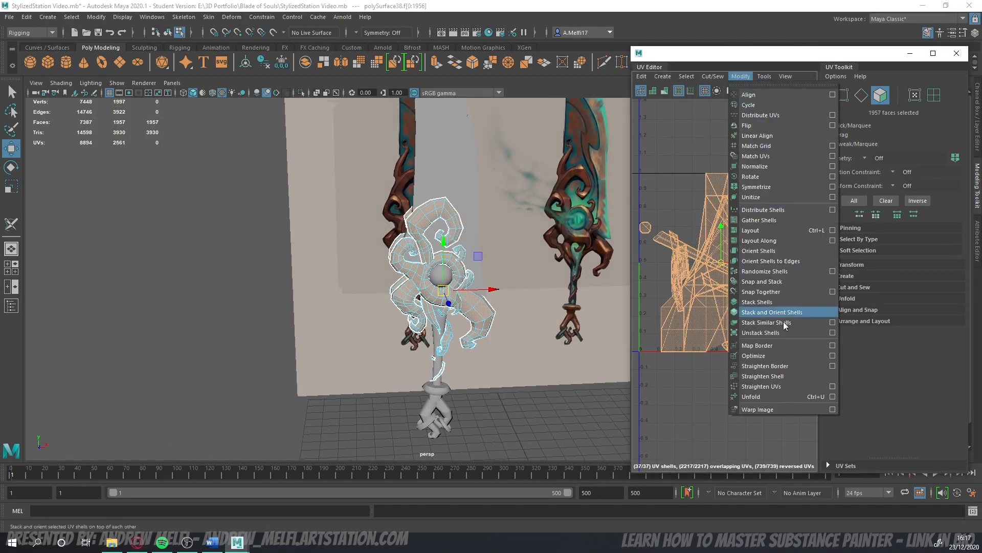
{"action": "left_click", "coordinate": [758, 396]}
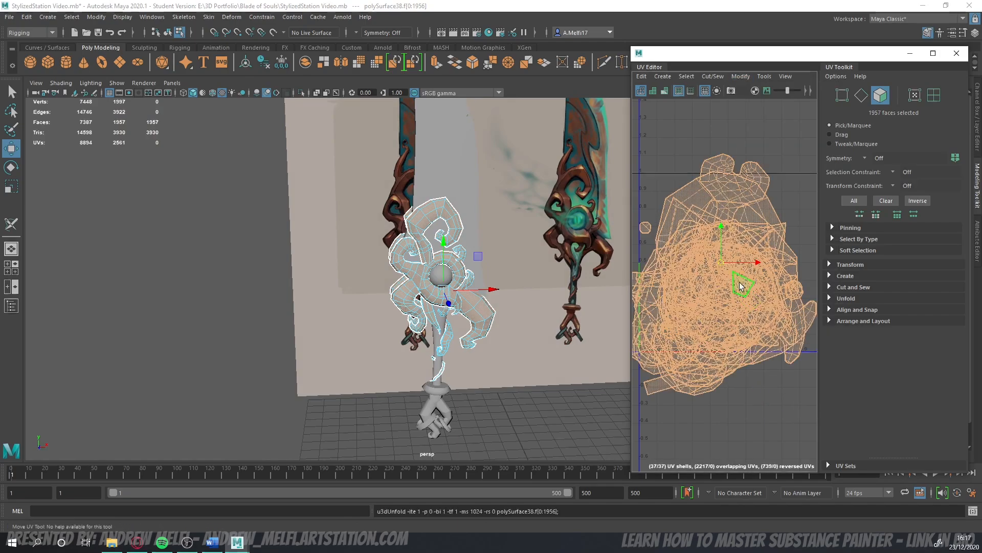
{"action": "scroll", "coordinate": [708, 254], "scroll_direction": "down", "scroll_amount": 2}
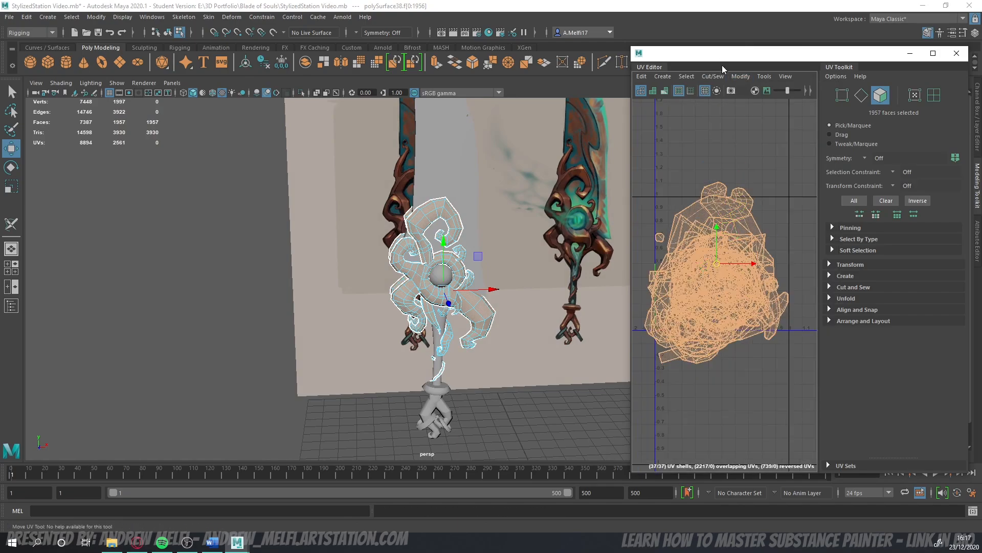
- Orient the unfolded guard and vine shells and lay them out within the 0–1 UV space
{"action": "left_click", "coordinate": [740, 76]}
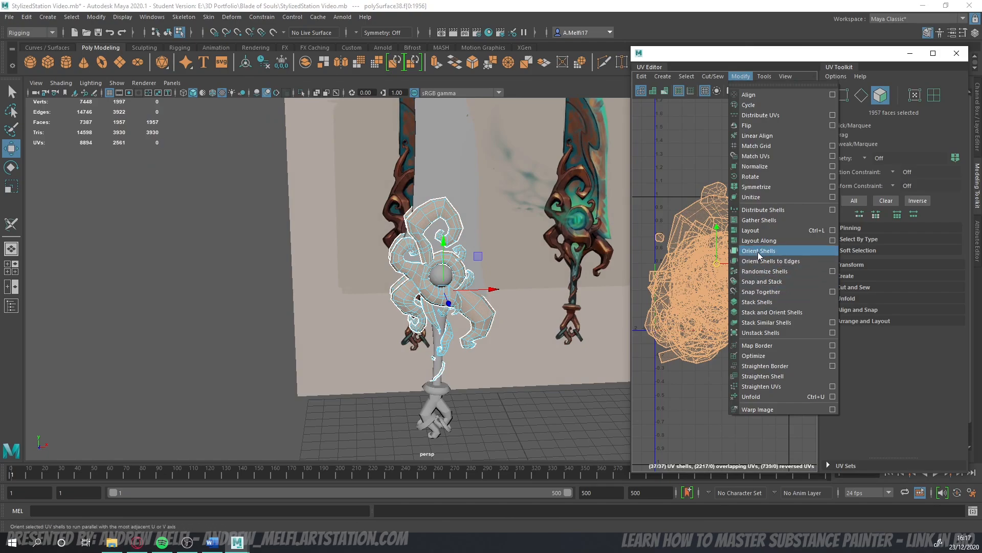
{"action": "left_click", "coordinate": [759, 251]}
{"action": "left_click", "coordinate": [740, 77]}
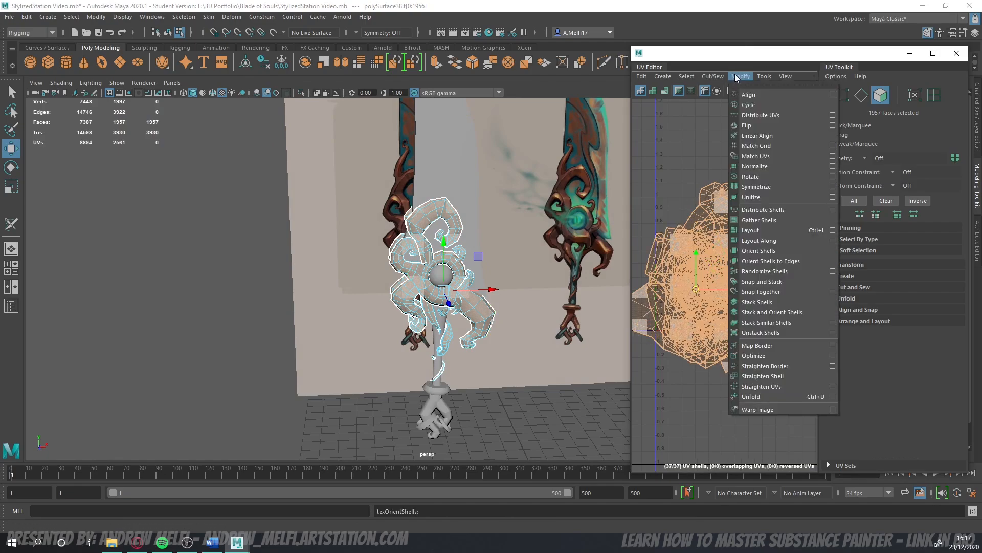
{"action": "left_click", "coordinate": [758, 221]}
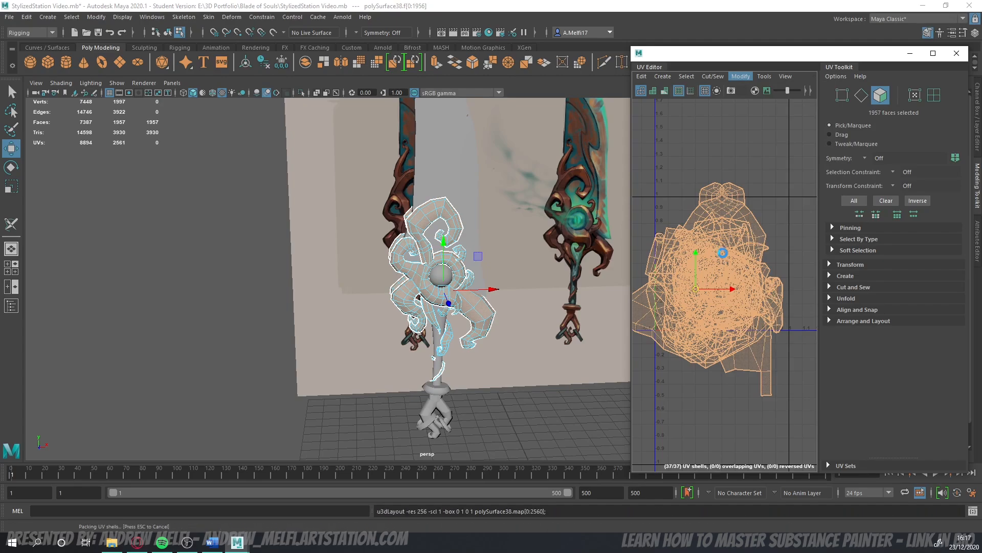
{"action": "scroll", "coordinate": [721, 246], "scroll_direction": "up", "scroll_amount": 1}
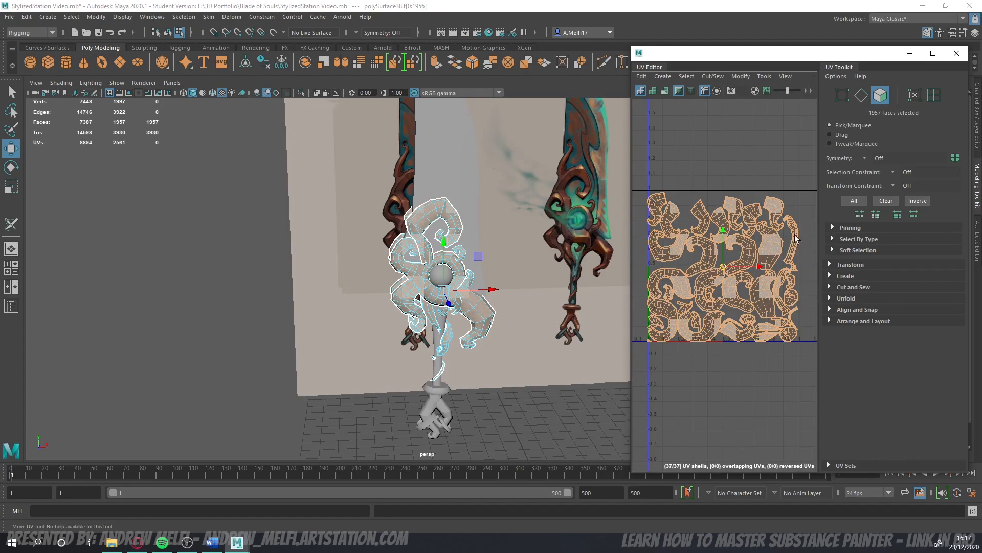
- Run Stack Similar Shells on the laid-out guard and vine shells and clear the selection
{"action": "left_click", "coordinate": [740, 76]}
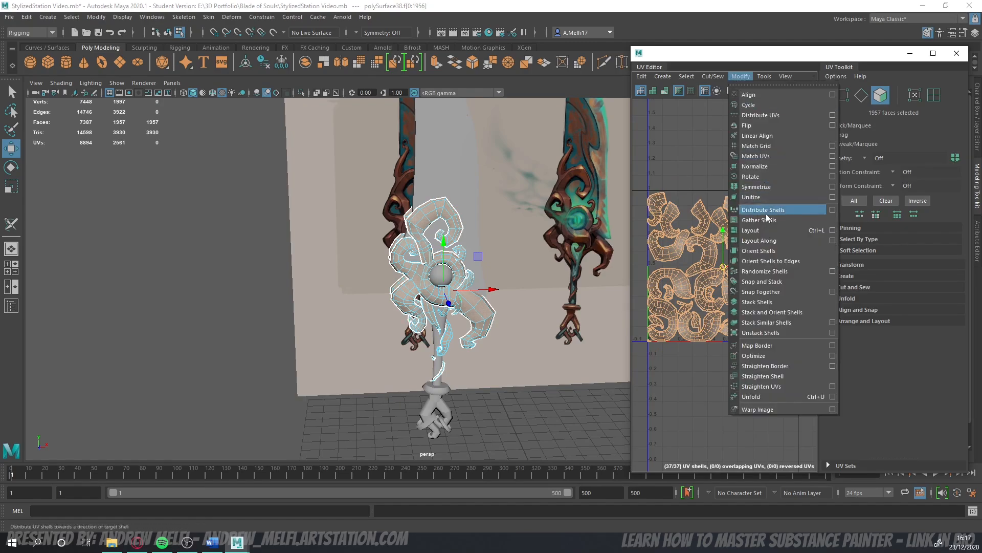
{"action": "left_click", "coordinate": [765, 323]}
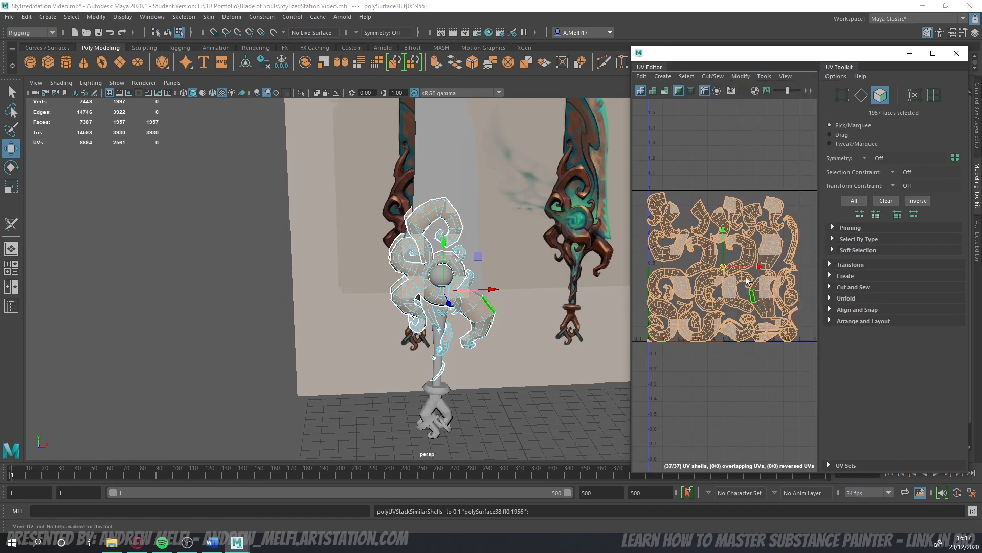
{"action": "left_click", "coordinate": [714, 187]}
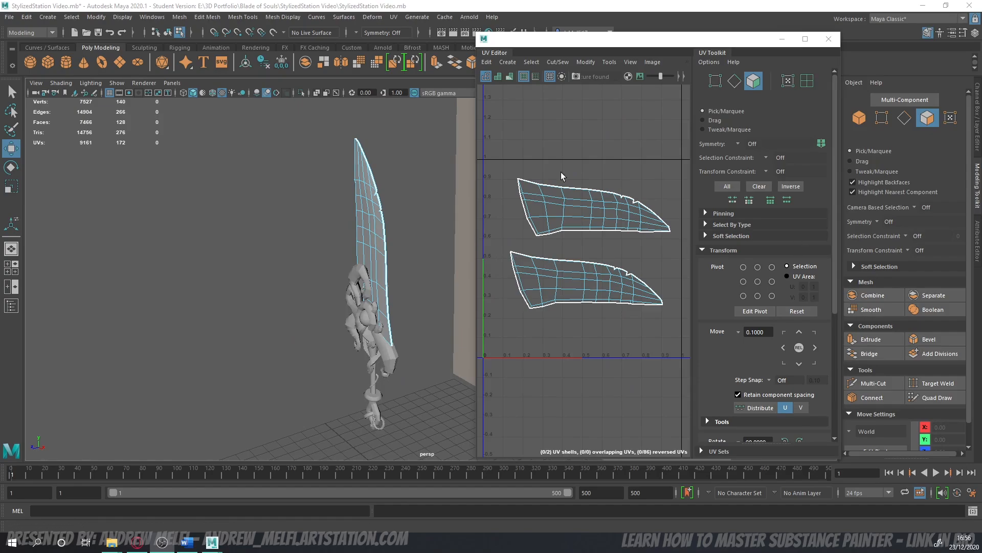
- Select the faces of both blade UV shells and stack the two shells on top of each other
{"action": "middle_click_drag", "start_coordinate": [532, 149], "coordinate": [544, 144], "text": "alt"}
{"action": "left_click_drag", "start_coordinate": [629, 305], "coordinate": [686, 349]}
{"action": "middle_click_drag", "start_coordinate": [625, 325], "coordinate": [616, 323], "text": "alt"}
{"action": "left_click_drag", "start_coordinate": [591, 239], "coordinate": [589, 242]}
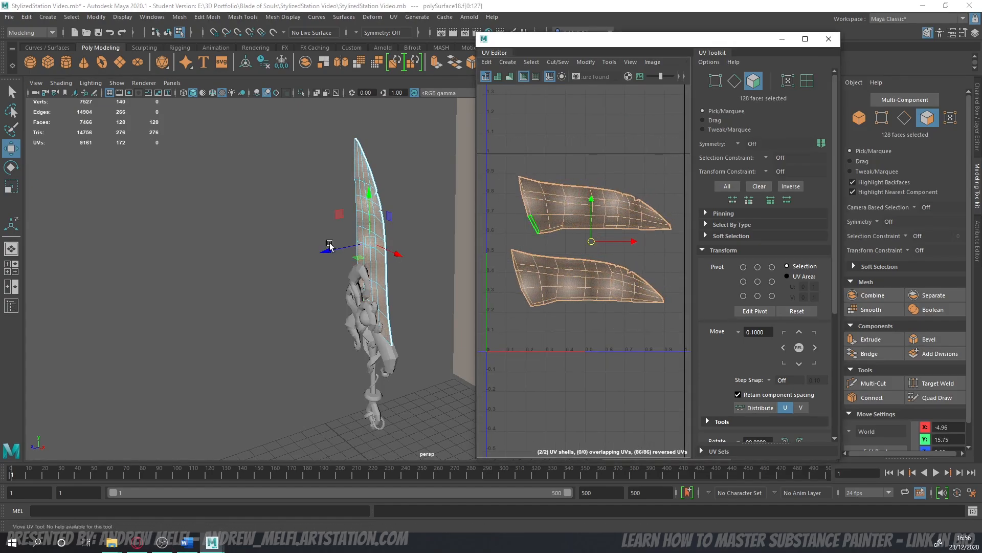
{"action": "scroll", "coordinate": [327, 243], "scroll_direction": "up", "scroll_amount": 3}
{"action": "left_click_drag", "start_coordinate": [322, 248], "coordinate": [277, 268], "text": "alt"}
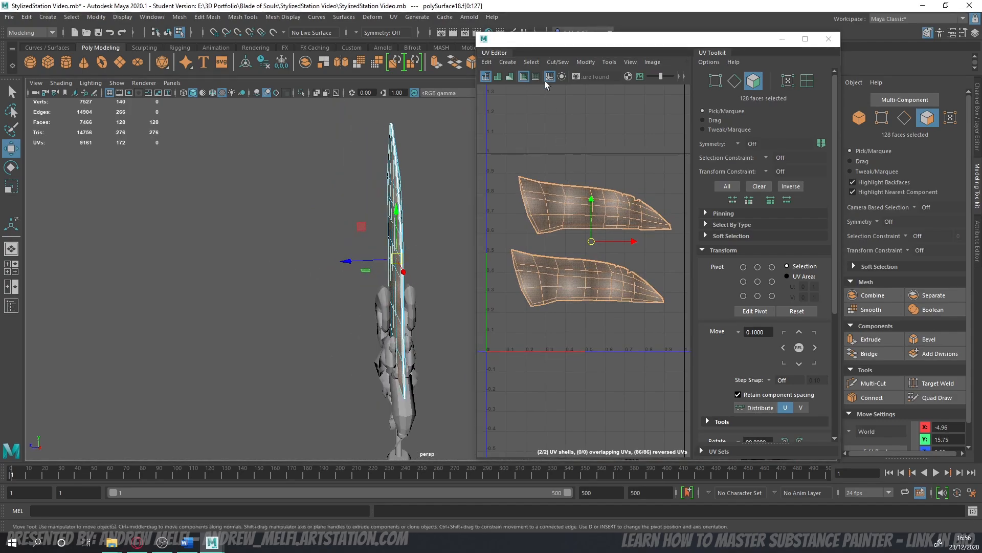
{"action": "left_click", "coordinate": [586, 62]}
{"action": "left_click", "coordinate": [607, 289]}
{"action": "scroll", "coordinate": [622, 257], "scroll_direction": "up", "scroll_amount": 6}
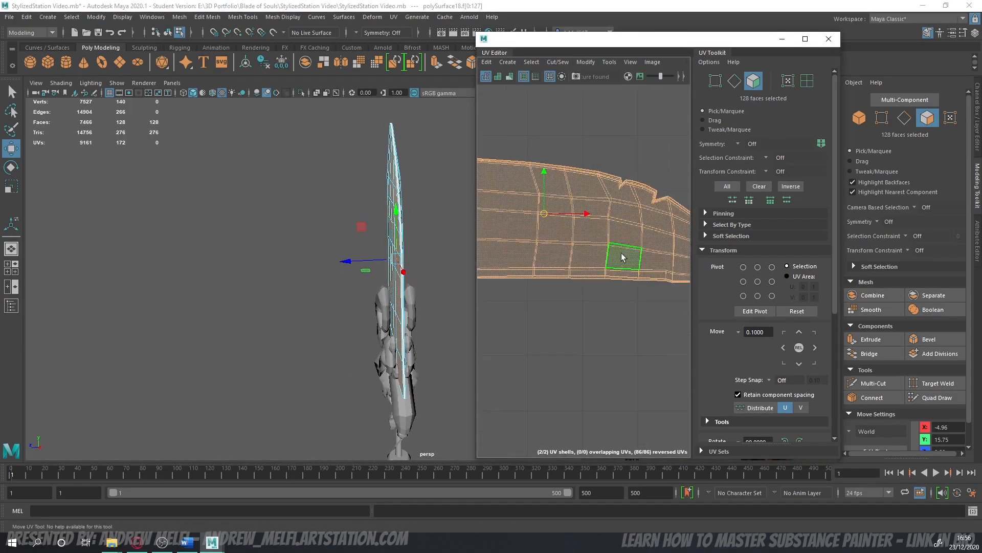
- Compare the stacked blade shells around the edge notches, select one shell, and move it up off the other
{"action": "scroll", "coordinate": [612, 146], "scroll_direction": "down", "scroll_amount": 1}
{"action": "middle_click_drag", "start_coordinate": [616, 138], "coordinate": [588, 127], "text": "alt"}
{"action": "left_click", "coordinate": [609, 123]}
{"action": "double_click", "coordinate": [612, 127]}
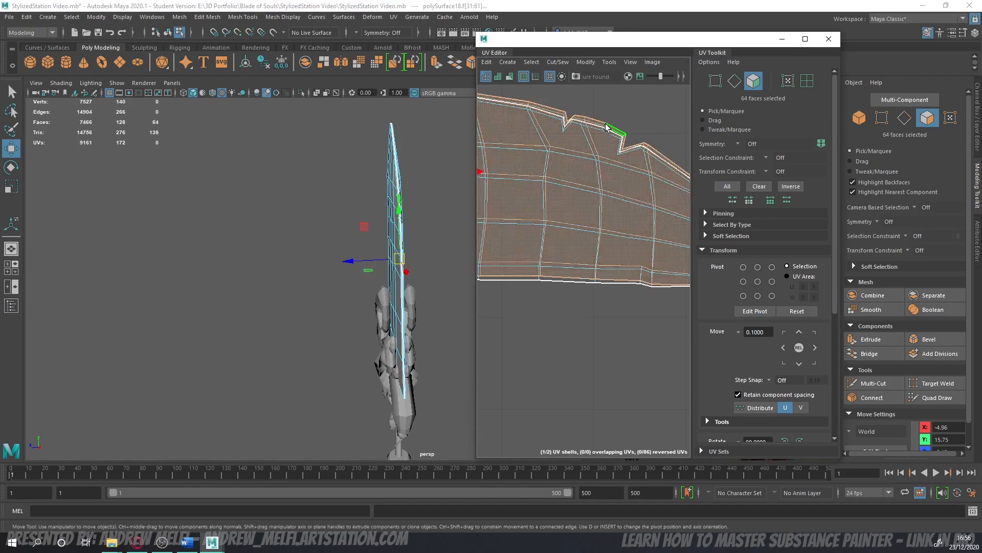
{"action": "double_click", "coordinate": [579, 191]}
{"action": "scroll", "coordinate": [603, 197], "scroll_direction": "down", "scroll_amount": 3}
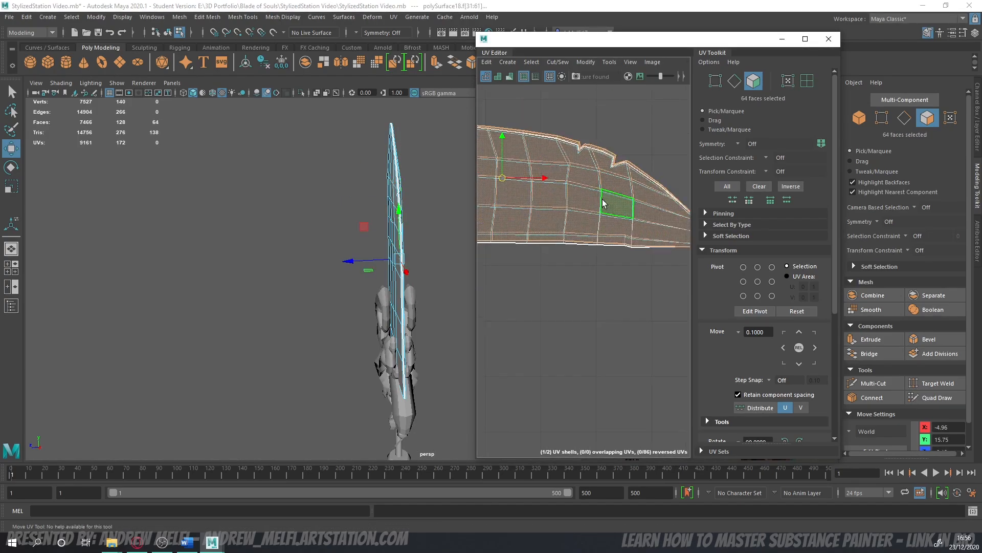
{"action": "scroll", "coordinate": [595, 171], "scroll_direction": "up", "scroll_amount": 2}
{"action": "middle_click_drag", "start_coordinate": [603, 201], "coordinate": [655, 217], "text": "alt"}
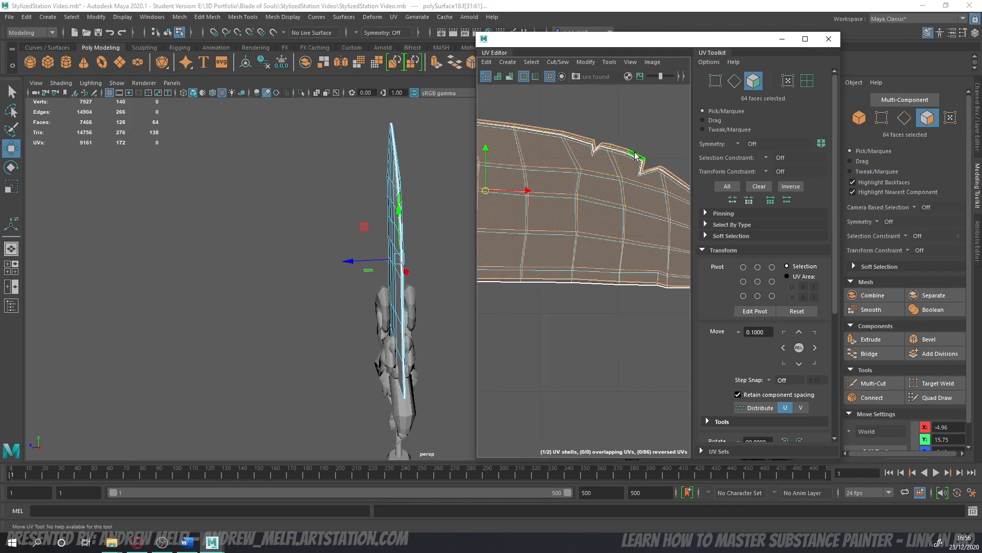
{"action": "left_click_drag", "start_coordinate": [312, 287], "coordinate": [367, 281], "text": "alt"}
{"action": "middle_click_drag", "start_coordinate": [367, 281], "coordinate": [381, 254], "text": "alt"}
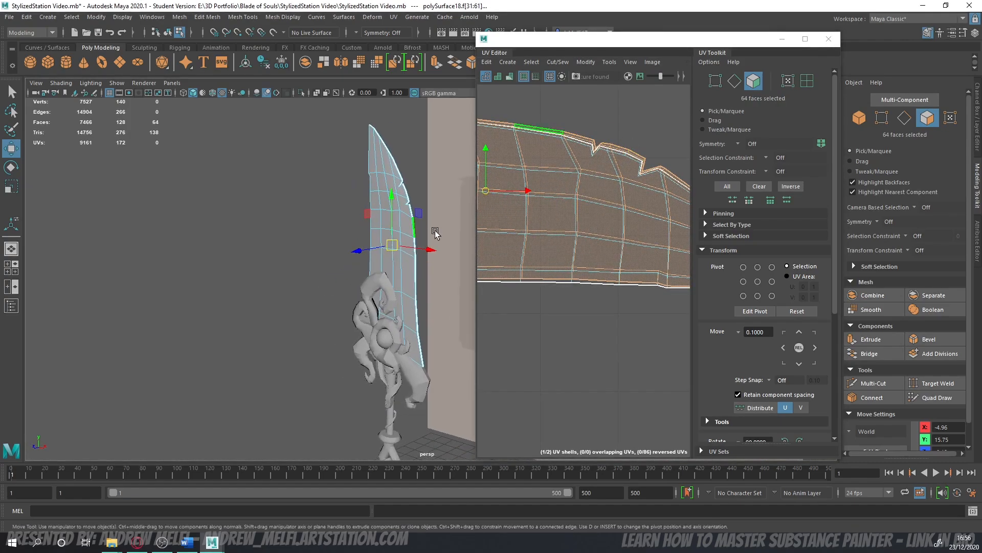
{"action": "scroll", "coordinate": [582, 231], "scroll_direction": "down", "scroll_amount": 4}
{"action": "left_click_drag", "start_coordinate": [533, 213], "coordinate": [589, 148]}
- Select the faces of one lengthwise half of the blade in the top view, delete them, and return to the perspective view
{"action": "left_click_drag", "start_coordinate": [350, 273], "coordinate": [312, 290], "text": "alt"}
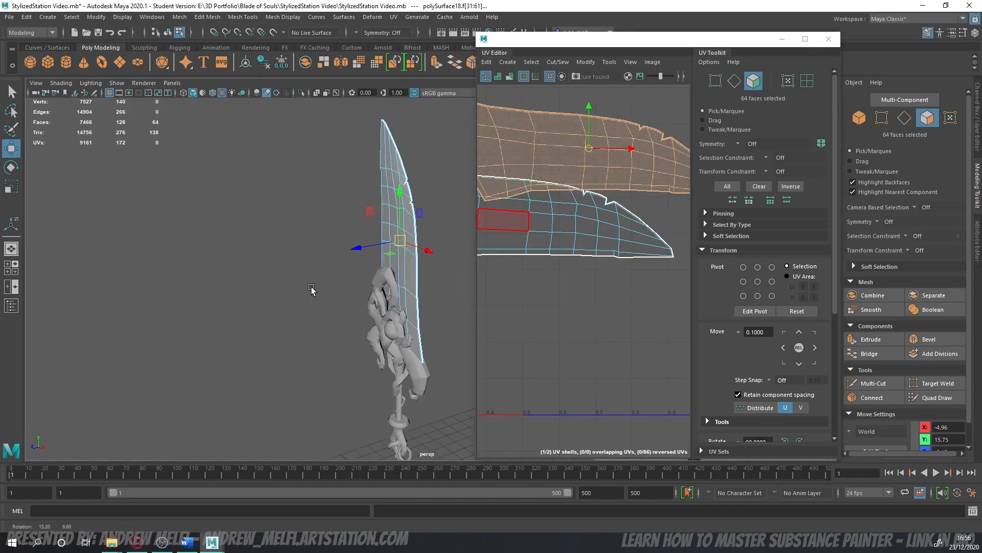
{"action": "left_click_drag", "start_coordinate": [365, 230], "coordinate": [332, 244], "text": "alt"}
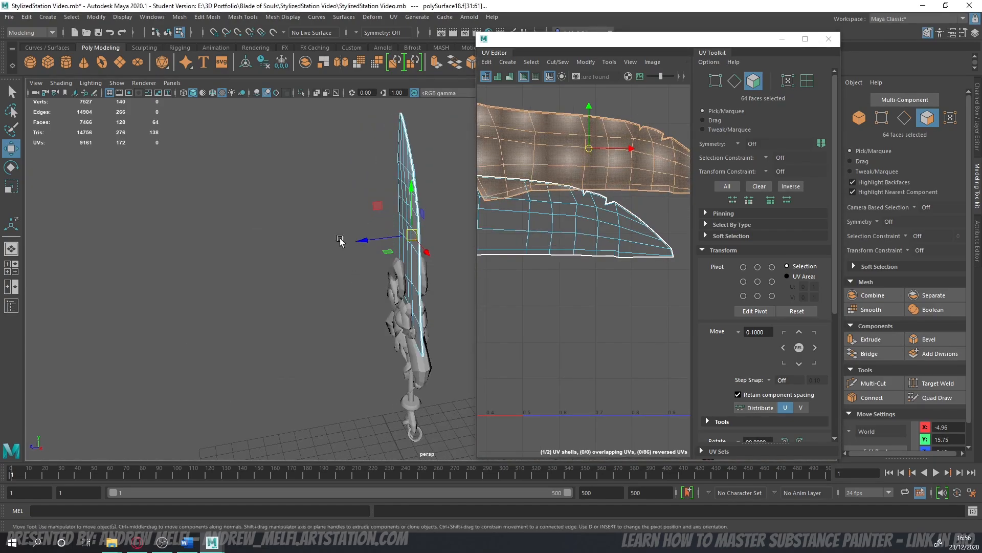
{"action": "key", "text": "space"}
{"action": "key", "text": "space"}
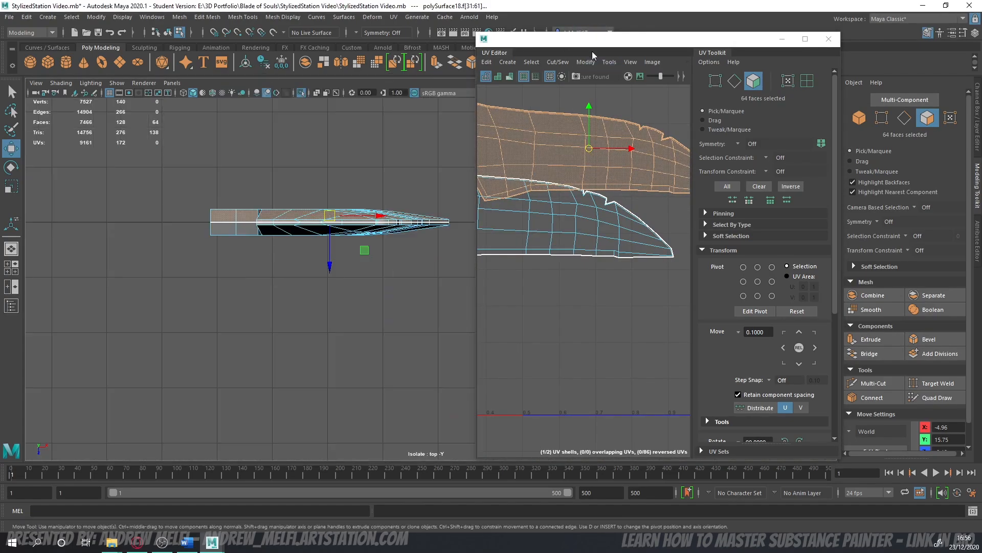
{"action": "left_click_drag", "start_coordinate": [588, 39], "coordinate": [597, 40]}
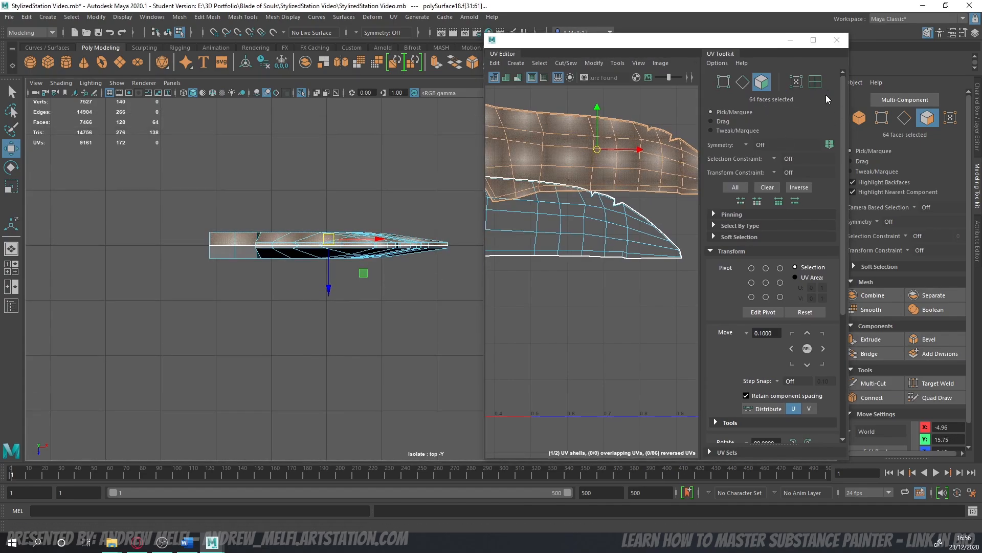
{"action": "key", "text": "F8"}
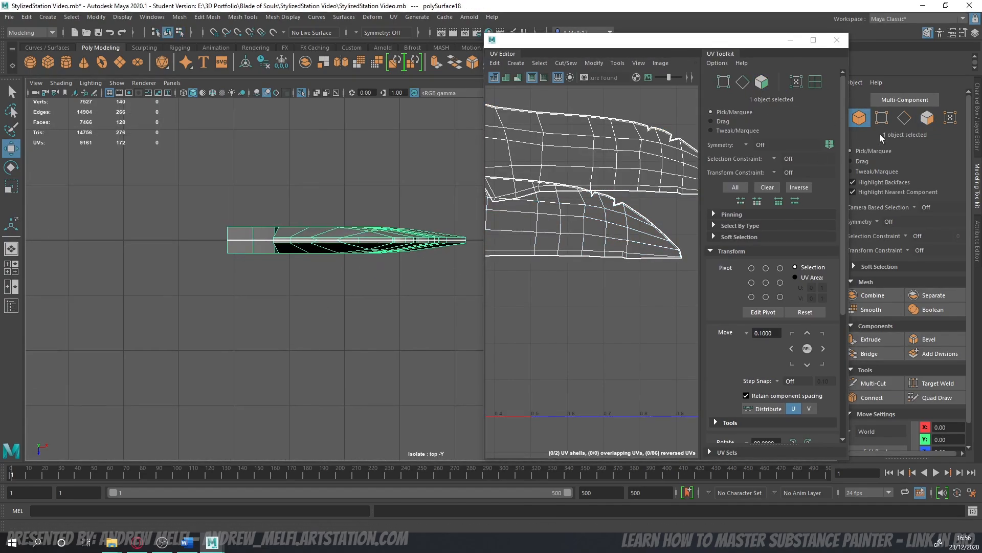
{"action": "left_click", "coordinate": [928, 118]}
{"action": "left_click_drag", "start_coordinate": [196, 187], "coordinate": [477, 240]}
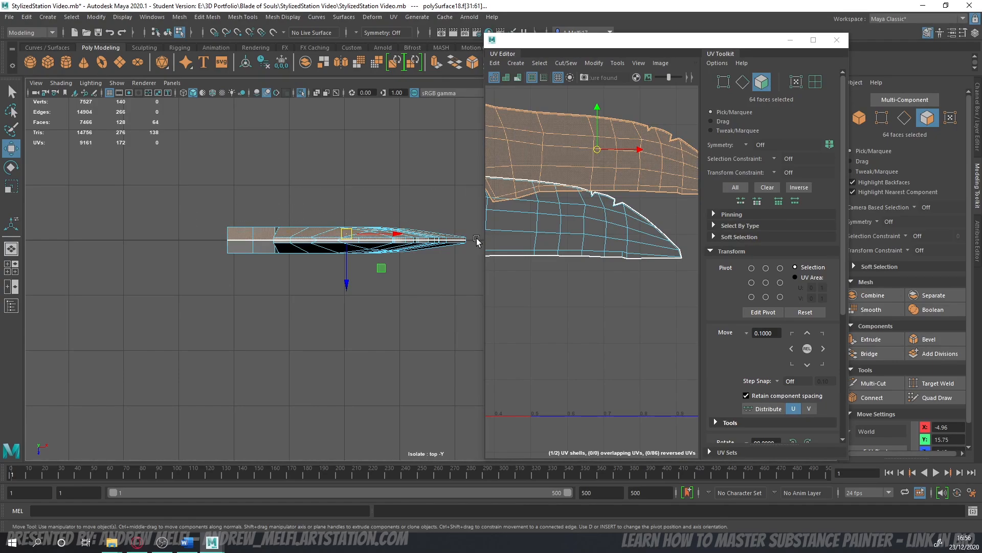
{"action": "key", "text": "Delete"}
{"action": "key", "text": "space"}
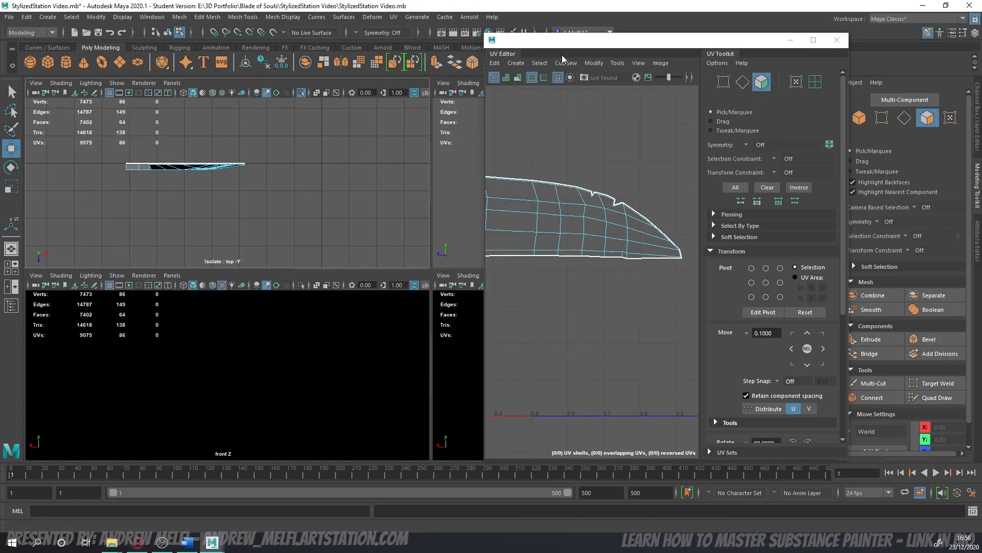
{"action": "key", "text": "space"}
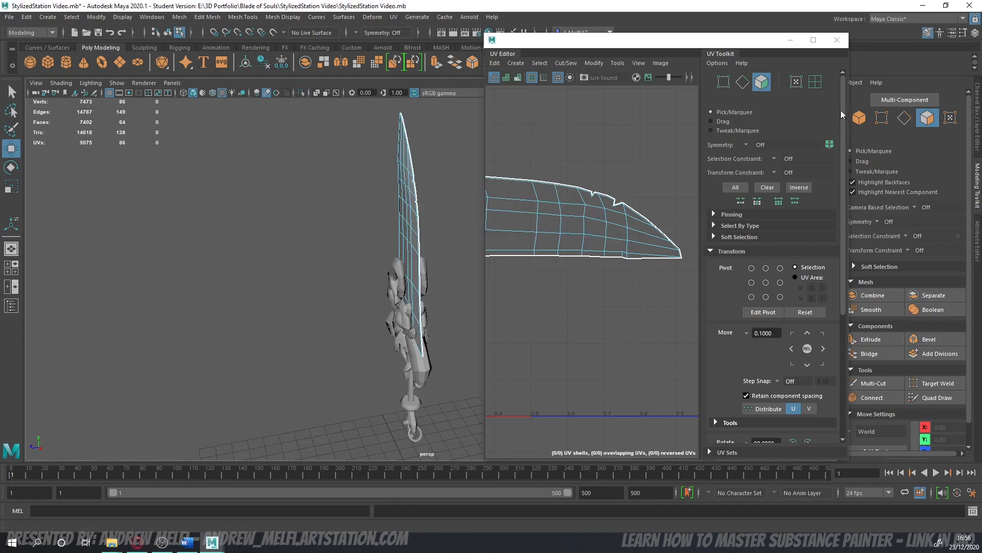
- Mirror the remaining blade half across its lengthwise seam, adjusting the mirror axis to rebuild the full blade
{"action": "key", "text": "F8"}
{"action": "left_click", "coordinate": [184, 21]}
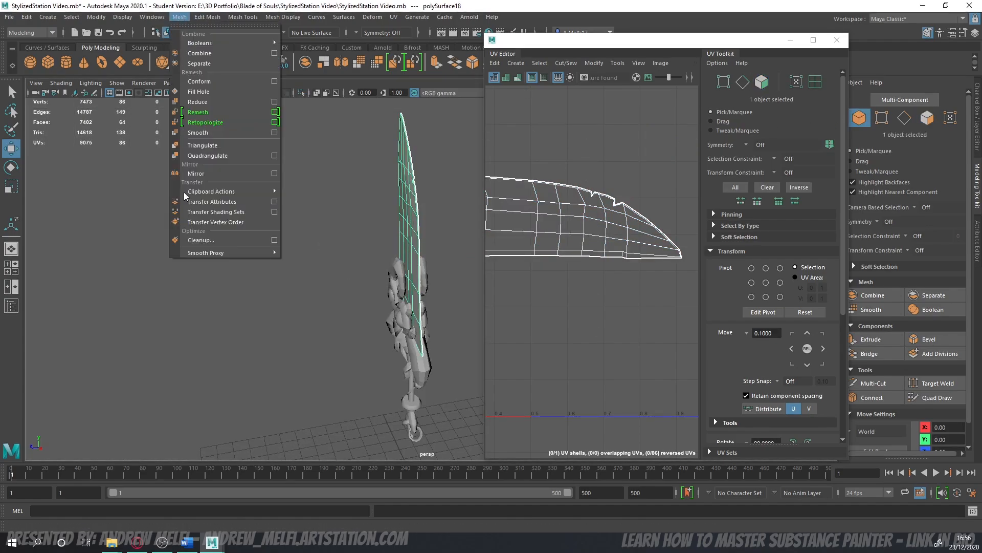
{"action": "left_click", "coordinate": [210, 176]}
{"action": "left_click_drag", "start_coordinate": [623, 38], "coordinate": [981, 100]}
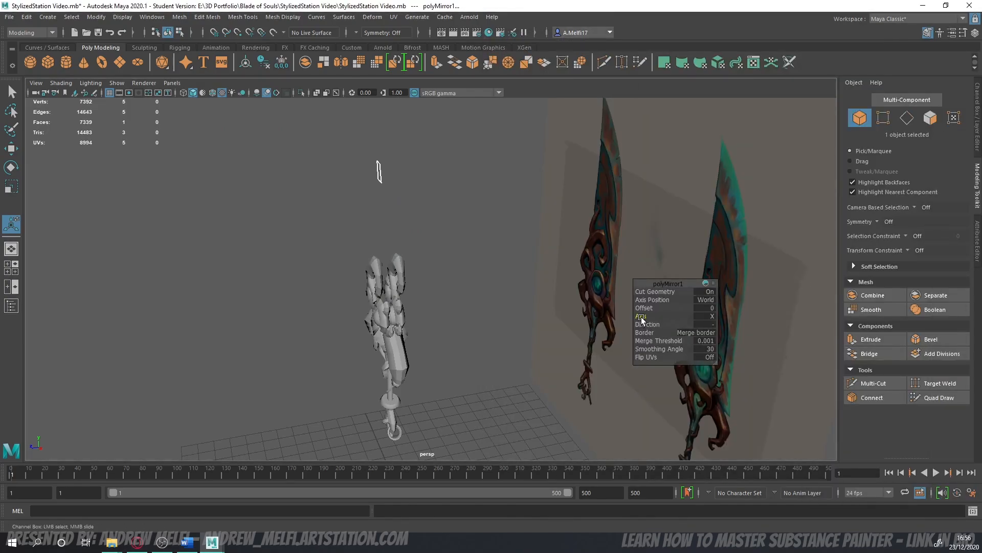
{"action": "left_click_drag", "start_coordinate": [636, 316], "coordinate": [721, 313]}
{"action": "mouse_move", "coordinate": [439, 313]}
{"action": "left_mouse_down", "text": "alt"}
{"action": "mouse_move", "coordinate": [402, 306]}
{"action": "mouse_move", "coordinate": [432, 307]}
{"action": "left_mouse_up", "text": "alt"}
{"action": "left_click", "coordinate": [861, 119]}
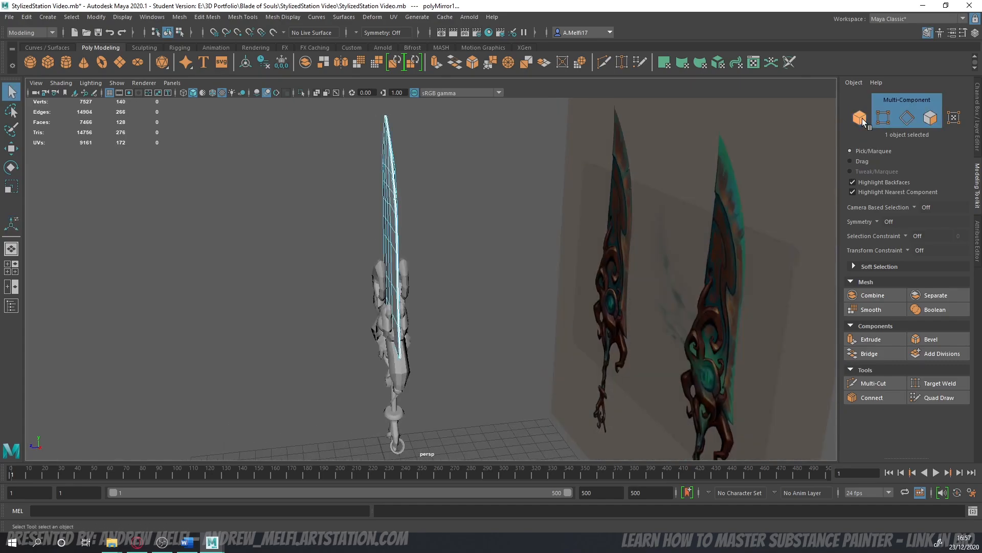
{"action": "key", "text": "w"}
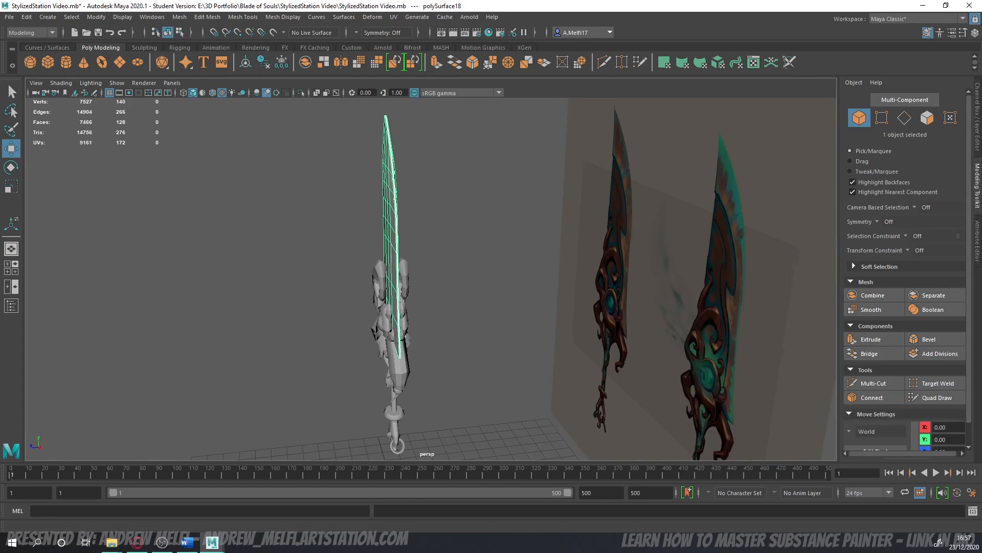
- Inspect the rebuilt blade's UV shells, selecting one shell to check how the two mirrored halves overlap around the edge notches
{"action": "left_click", "coordinate": [753, 62]}
{"action": "left_click_drag", "start_coordinate": [636, 41], "coordinate": [651, 57]}
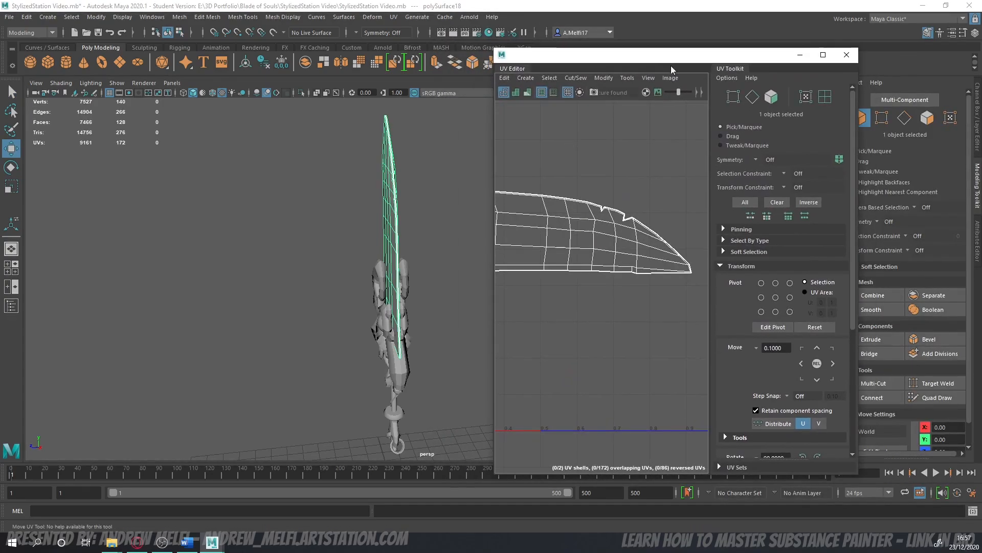
{"action": "left_click", "coordinate": [771, 96]}
{"action": "scroll", "coordinate": [617, 226], "scroll_direction": "down", "scroll_amount": 3}
{"action": "left_click_drag", "start_coordinate": [542, 175], "coordinate": [679, 281]}
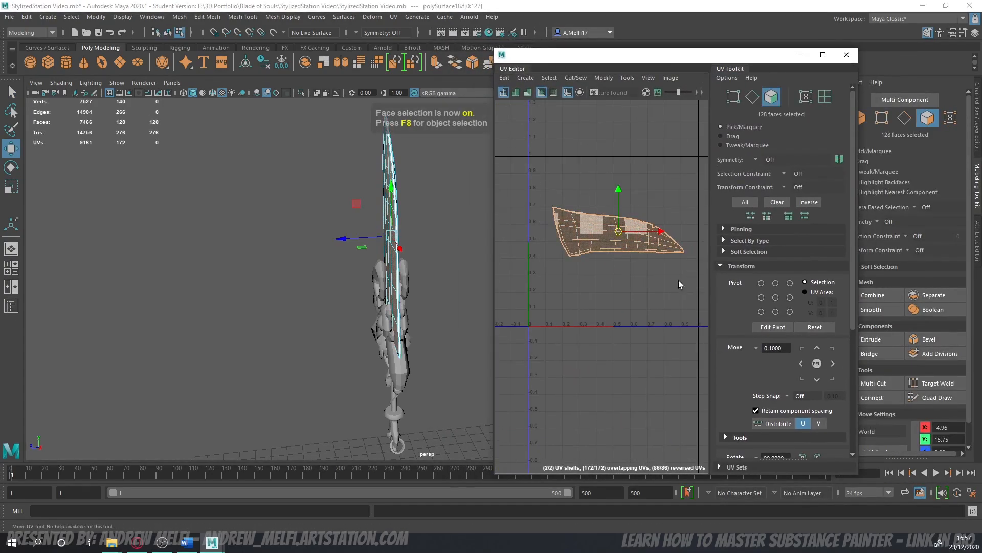
{"action": "scroll", "coordinate": [642, 262], "scroll_direction": "up", "scroll_amount": 3}
{"action": "middle_click_drag", "start_coordinate": [641, 262], "coordinate": [612, 293], "text": "alt"}
{"action": "left_click", "coordinate": [598, 285]}
{"action": "double_click", "coordinate": [579, 229]}
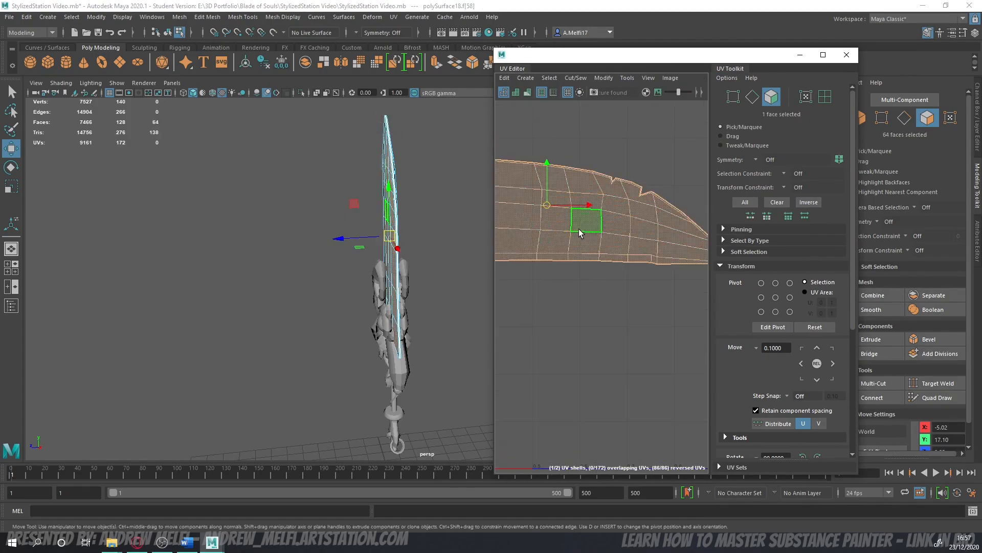
{"action": "scroll", "coordinate": [563, 287], "scroll_direction": "down", "scroll_amount": 6}
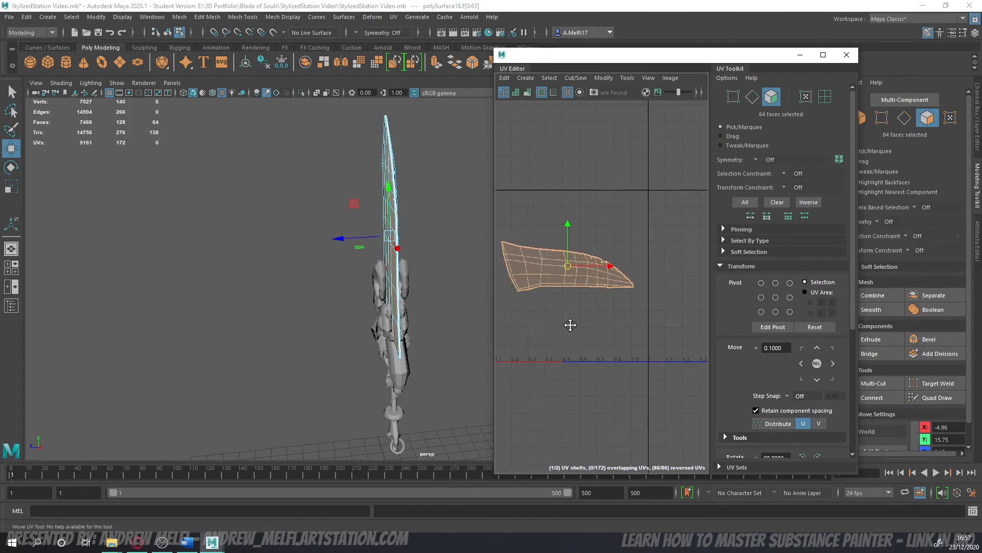
{"action": "middle_click_drag", "start_coordinate": [570, 324], "coordinate": [609, 301], "text": "alt"}
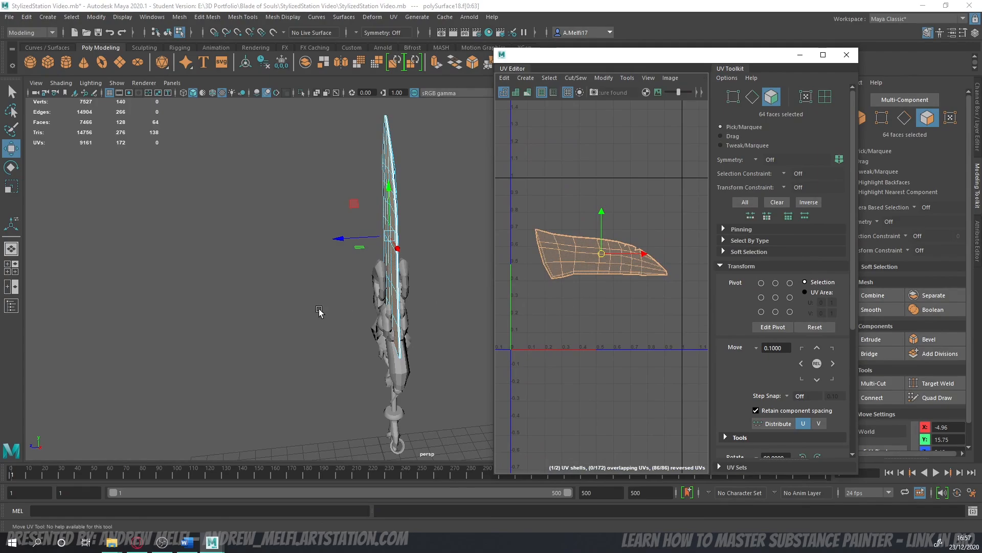
{"action": "mouse_move", "coordinate": [320, 311]}
{"action": "left_mouse_down", "text": "alt"}
{"action": "mouse_move", "coordinate": [284, 306]}
{"action": "mouse_move", "coordinate": [330, 301]}
{"action": "left_mouse_up", "text": "alt"}
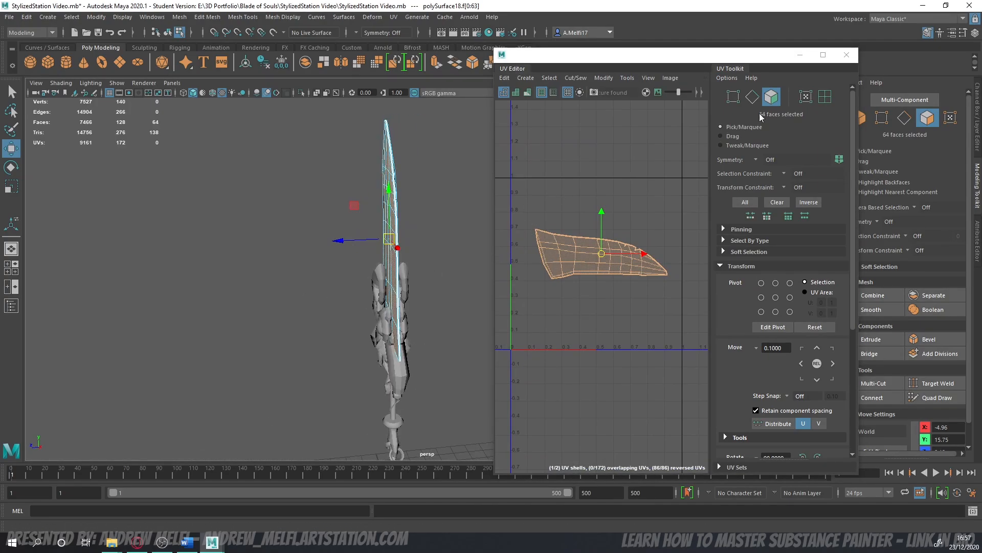
- Select both overlapping blade shells, move them into the upper part of the UV tile, and scale them slightly
{"action": "left_click_drag", "start_coordinate": [533, 213], "coordinate": [674, 299]}
{"action": "left_click_drag", "start_coordinate": [602, 253], "coordinate": [600, 199]}
{"action": "key", "text": "r"}
{"action": "key", "text": "w"}
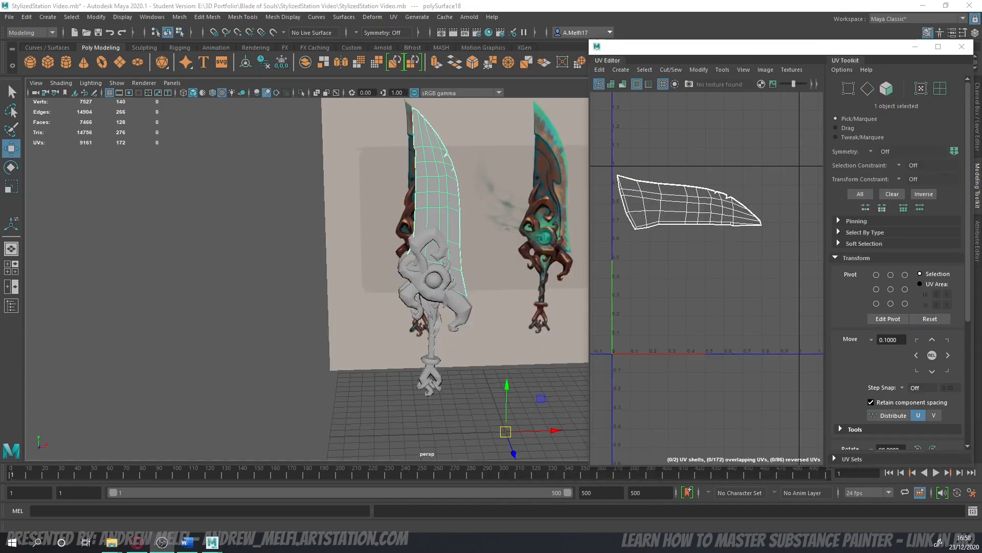
- Examine the UV layouts of the guard, grip and blade by selecting the sword parts one after another
{"action": "middle_click_drag", "start_coordinate": [257, 258], "coordinate": [266, 281], "text": "alt"}
{"action": "left_click_drag", "start_coordinate": [266, 281], "coordinate": [225, 280], "text": "alt"}
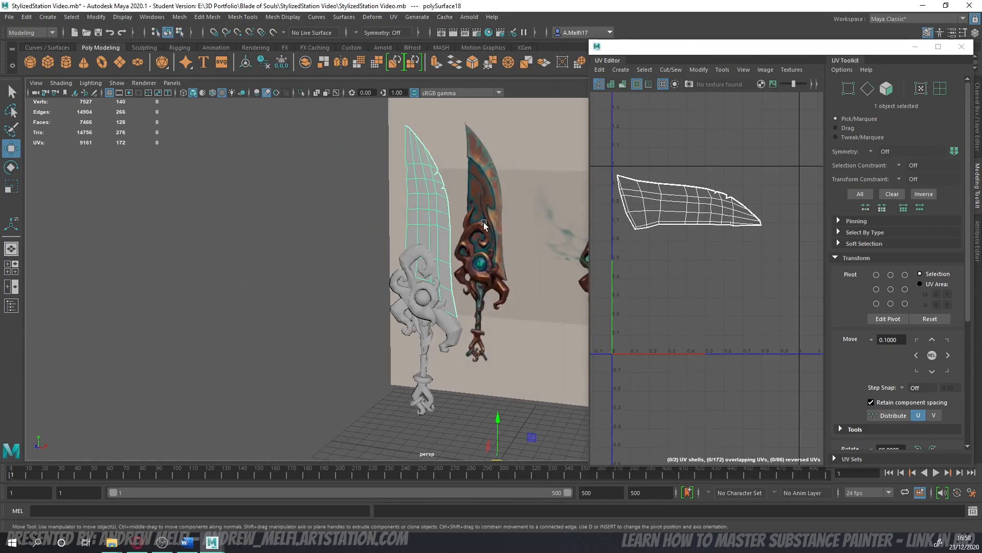
{"action": "left_click", "coordinate": [407, 324]}
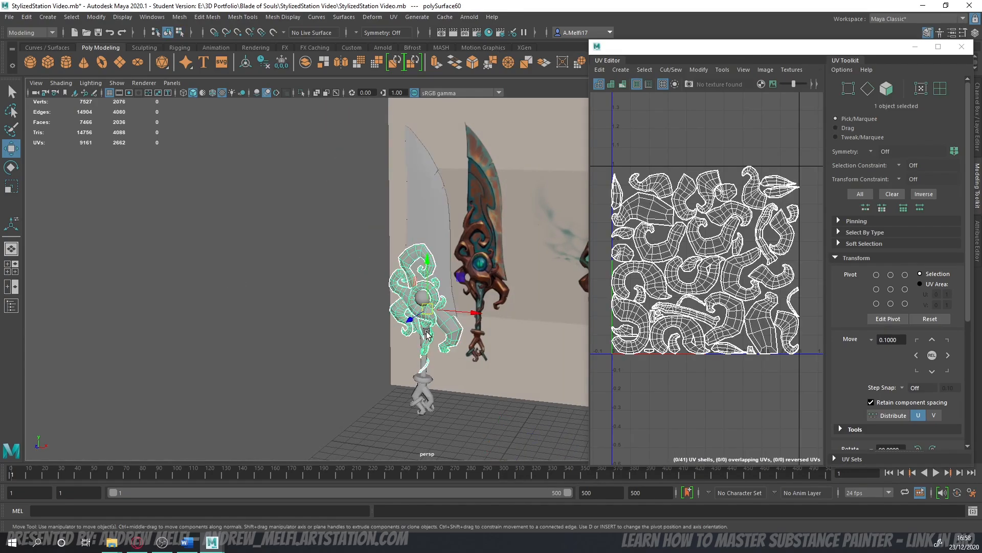
{"action": "left_click", "coordinate": [426, 333]}
{"action": "left_click_drag", "start_coordinate": [419, 391], "coordinate": [453, 399], "text": "alt"}
{"action": "left_click", "coordinate": [420, 306]}
{"action": "left_click", "coordinate": [442, 289]}
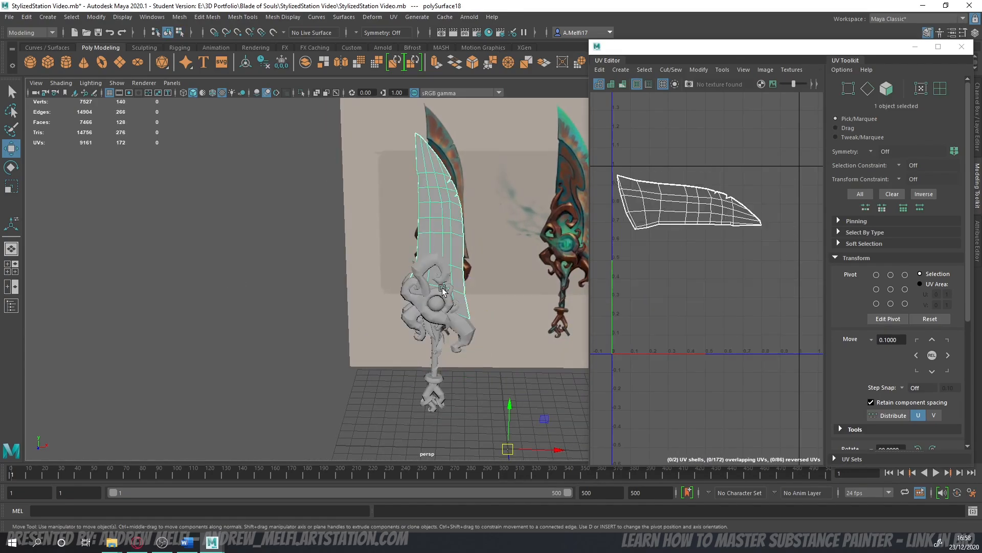
- Select the blade, guard and grip meshes, combine them, and switch to face selection for their UV shells
{"action": "left_click_drag", "start_coordinate": [860, 51], "coordinate": [744, 47]}
{"action": "left_click", "coordinate": [415, 292], "text": "shift"}
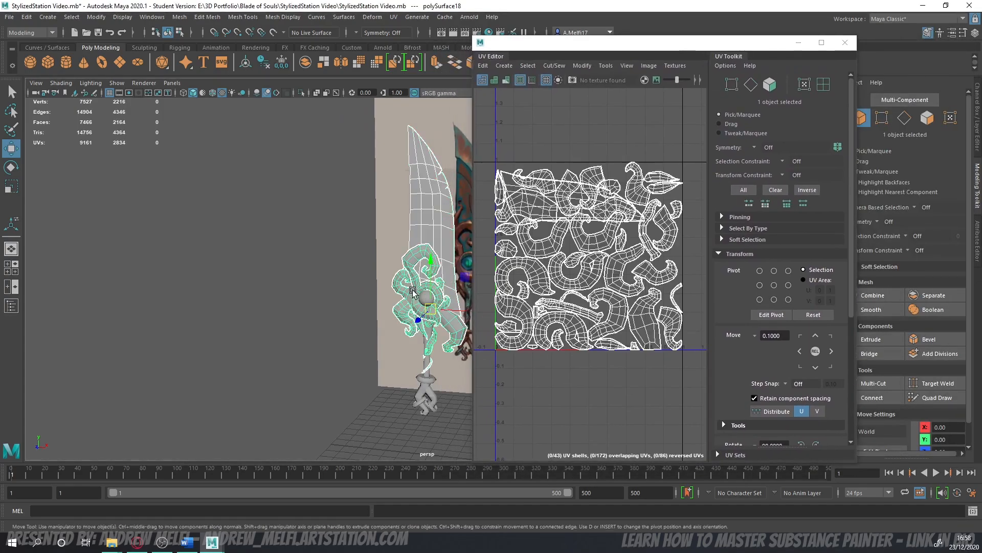
{"action": "left_click", "coordinate": [424, 346], "text": "shift"}
{"action": "left_click", "coordinate": [873, 295]}
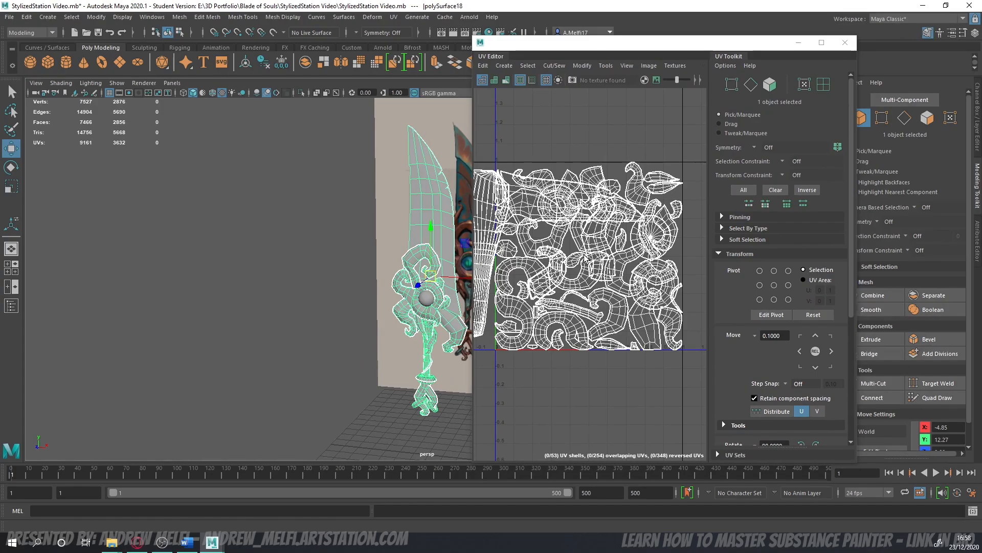
{"action": "left_click", "coordinate": [768, 78]}
{"action": "left_click", "coordinate": [517, 188]}
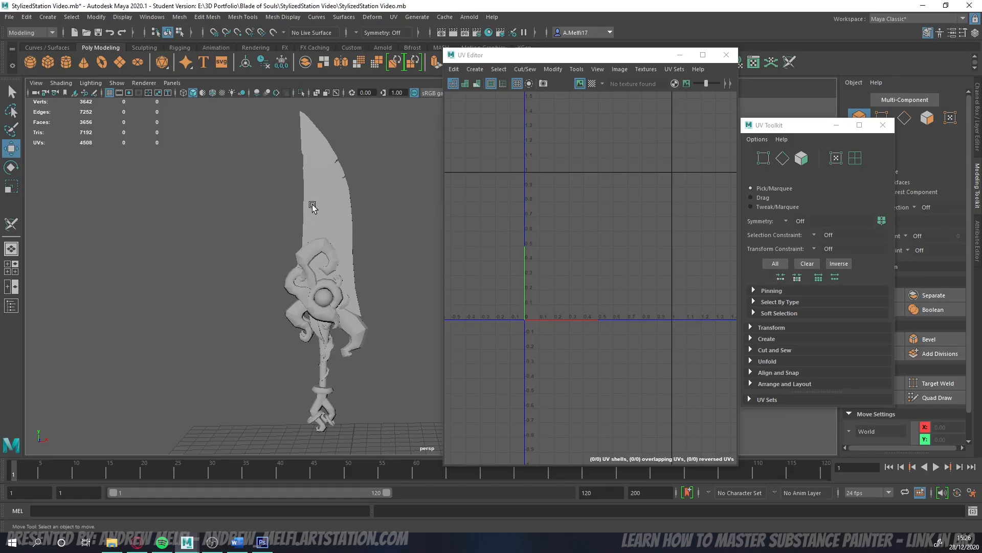
- Examine the UV shells of the round gem in the guard from the front, and clear the selection
{"action": "left_click", "coordinate": [310, 279]}
{"action": "left_click", "coordinate": [323, 301]}
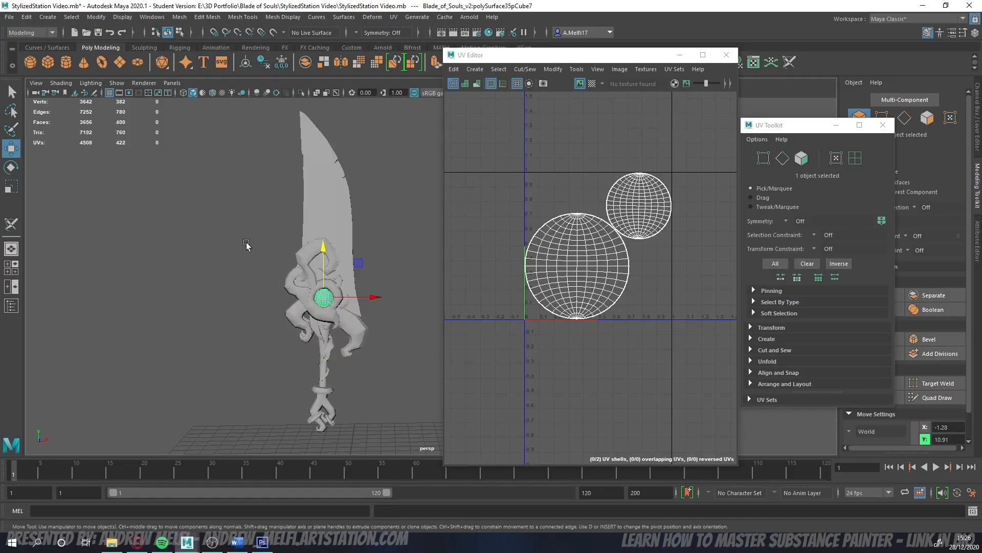
{"action": "mouse_move", "coordinate": [245, 241]}
{"action": "left_mouse_down", "text": "alt"}
{"action": "mouse_move", "coordinate": [217, 239]}
{"action": "mouse_move", "coordinate": [249, 242]}
{"action": "left_mouse_up", "text": "alt"}
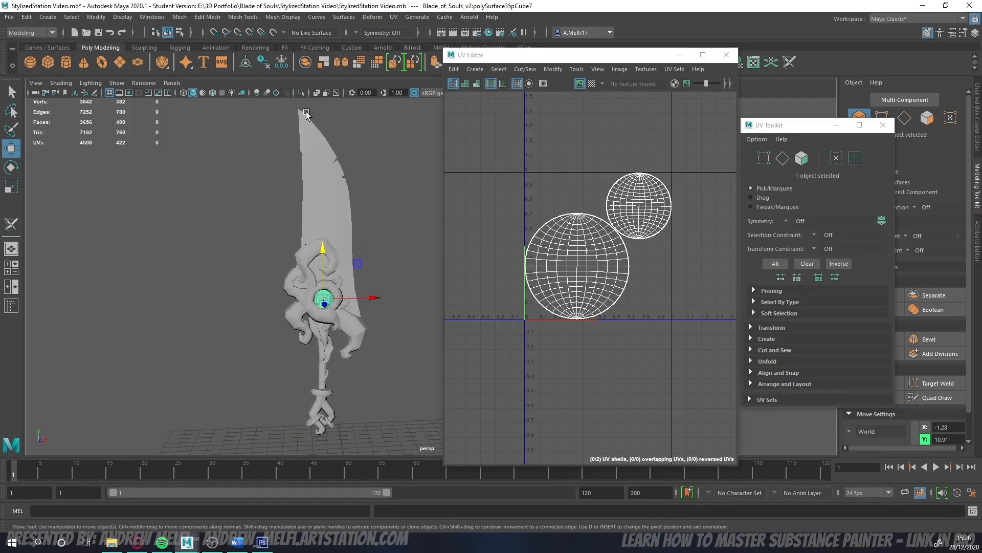
{"action": "left_click", "coordinate": [233, 179]}
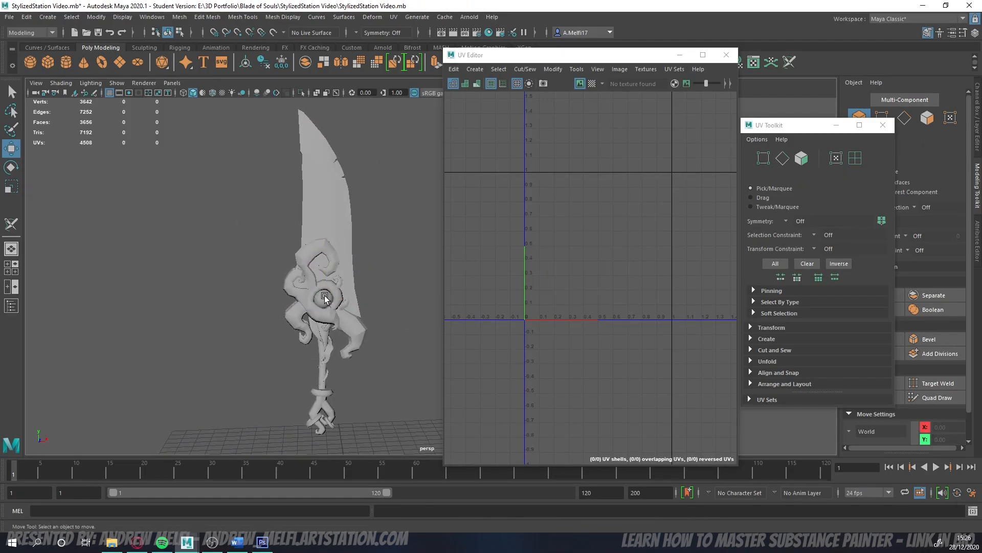
{"action": "left_click_drag", "start_coordinate": [246, 230], "coordinate": [231, 227], "text": "alt"}
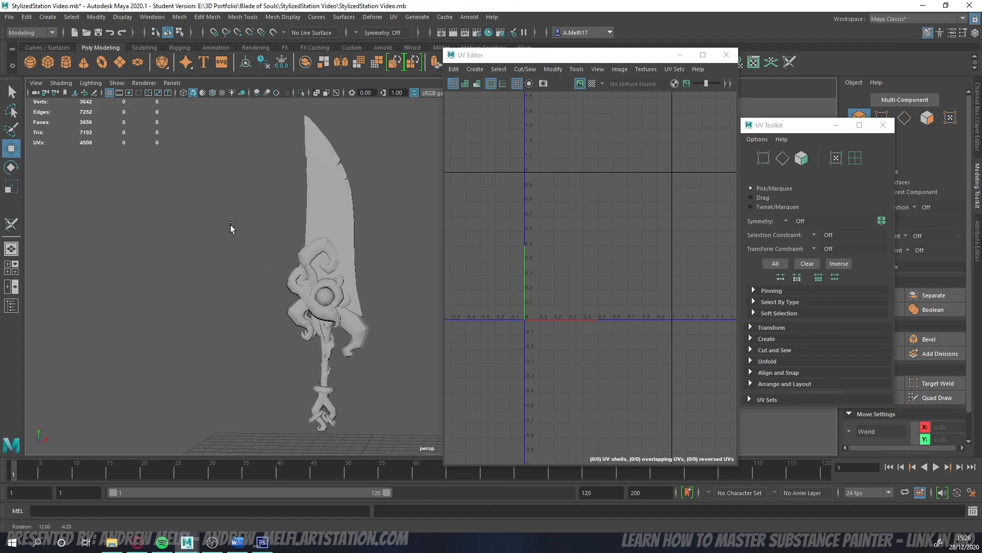
- Create a polygon plane, stand it upright at the sword's base, and scale it up wider than the guard
{"action": "left_click", "coordinate": [119, 66]}
{"action": "scroll", "coordinate": [209, 267], "scroll_direction": "down", "scroll_amount": 2}
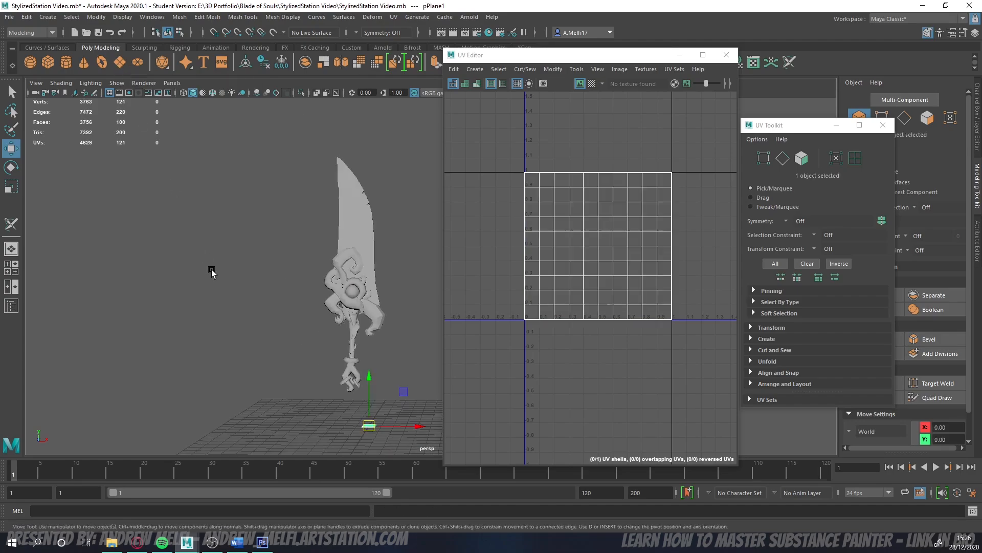
{"action": "middle_click_drag", "start_coordinate": [227, 257], "coordinate": [181, 197], "text": "alt"}
{"action": "left_click_drag", "start_coordinate": [181, 196], "coordinate": [195, 206], "text": "alt"}
{"action": "key", "text": "e"}
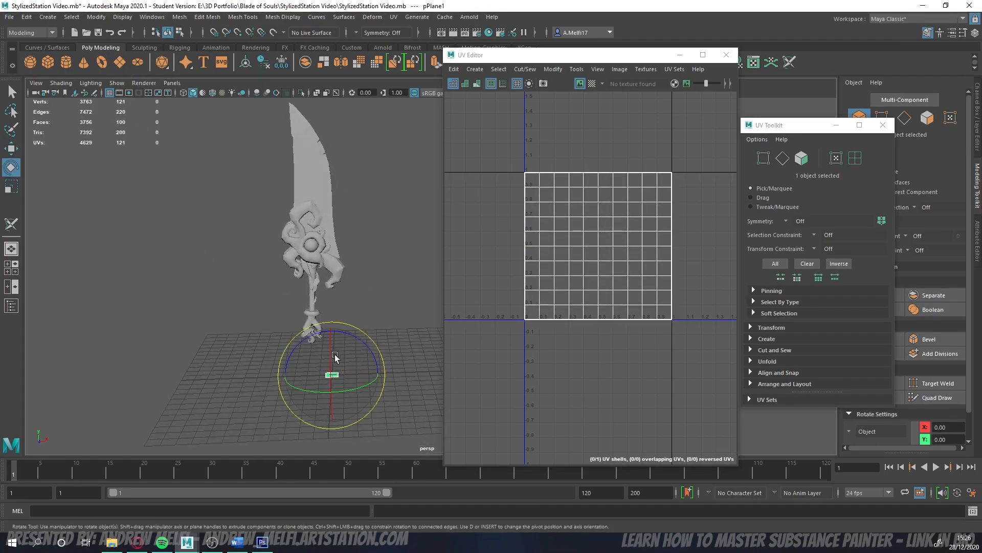
{"action": "key", "text": "r"}
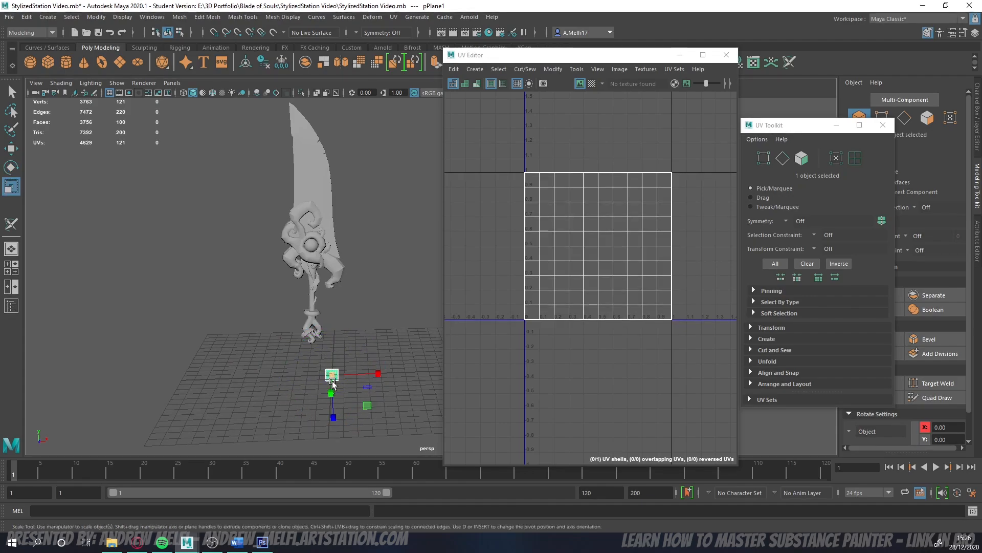
{"action": "left_click_drag", "start_coordinate": [332, 375], "coordinate": [405, 375]}
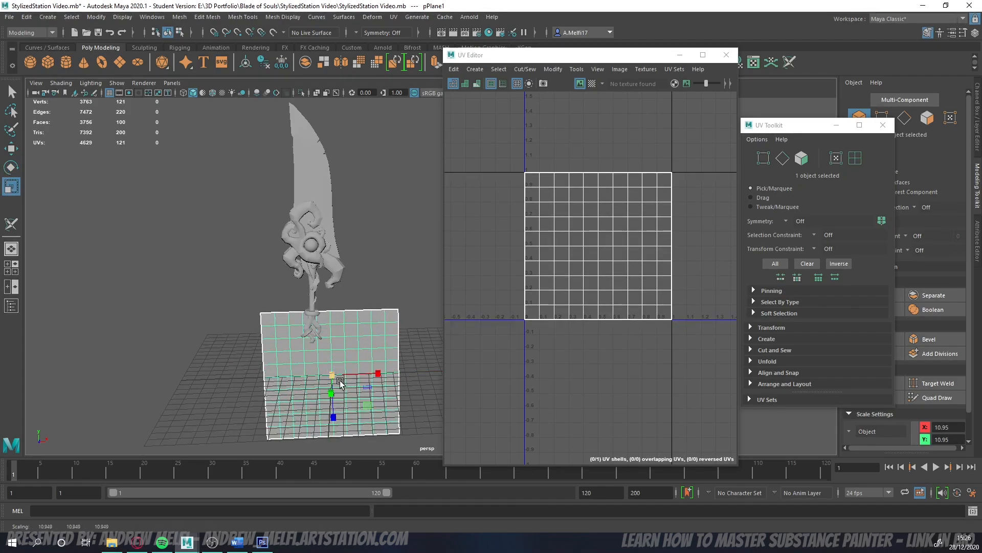
{"action": "left_click_drag", "start_coordinate": [340, 383], "coordinate": [333, 364]}
- Raise the upright plane to guard height at about Y 11.22 and offset it slightly in depth
{"action": "key", "text": "w"}
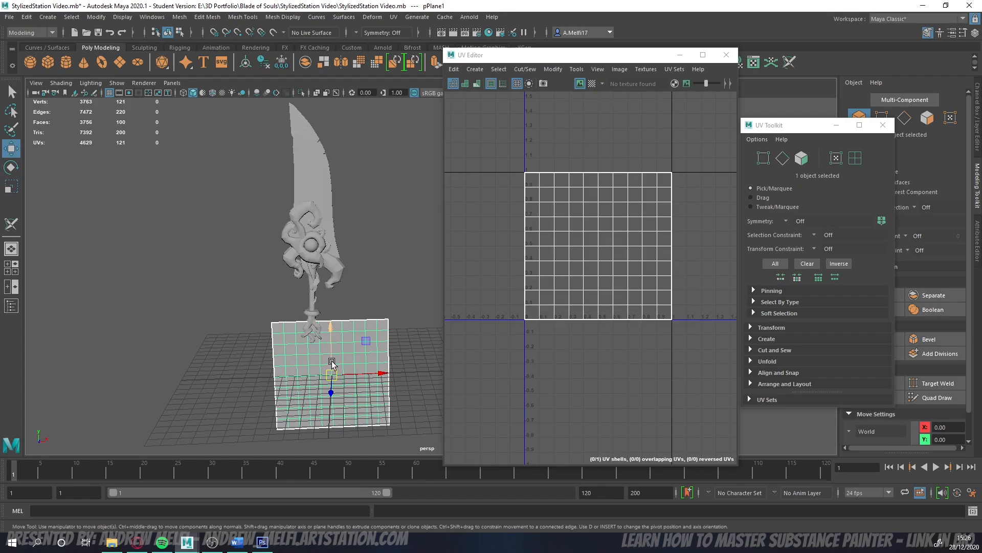
{"action": "left_click_drag", "start_coordinate": [332, 362], "coordinate": [332, 291]}
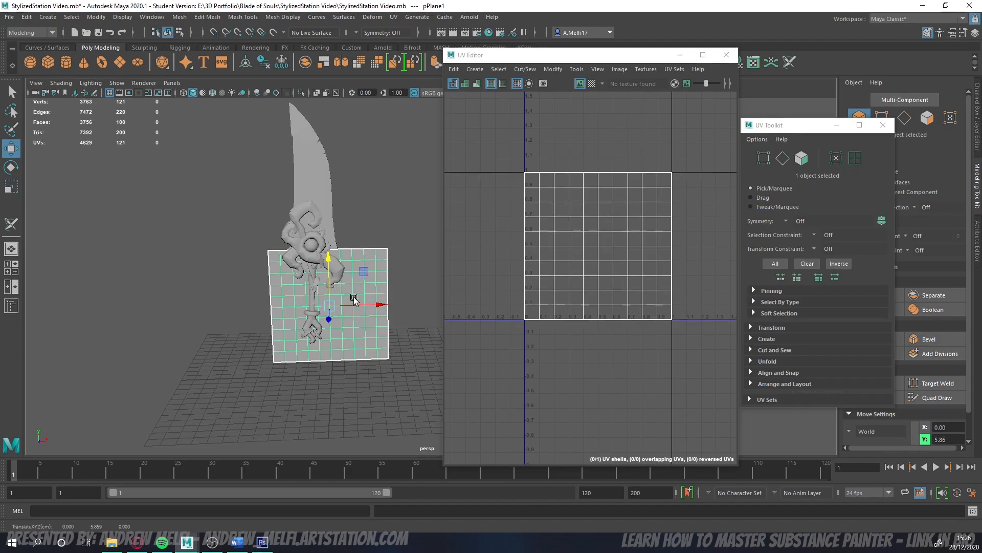
{"action": "left_click_drag", "start_coordinate": [327, 323], "coordinate": [340, 324]}
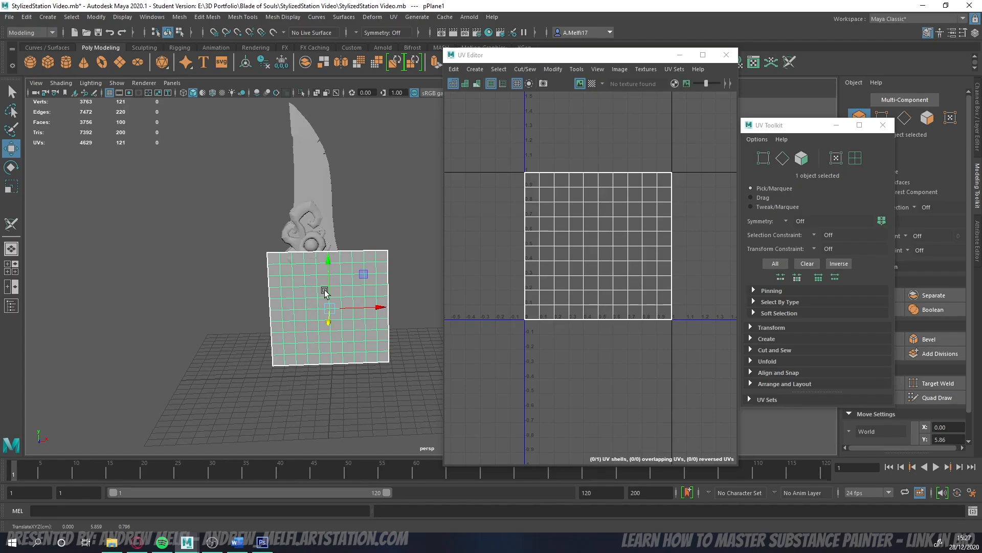
{"action": "left_click_drag", "start_coordinate": [335, 306], "coordinate": [314, 213]}
{"action": "key", "text": "f"}
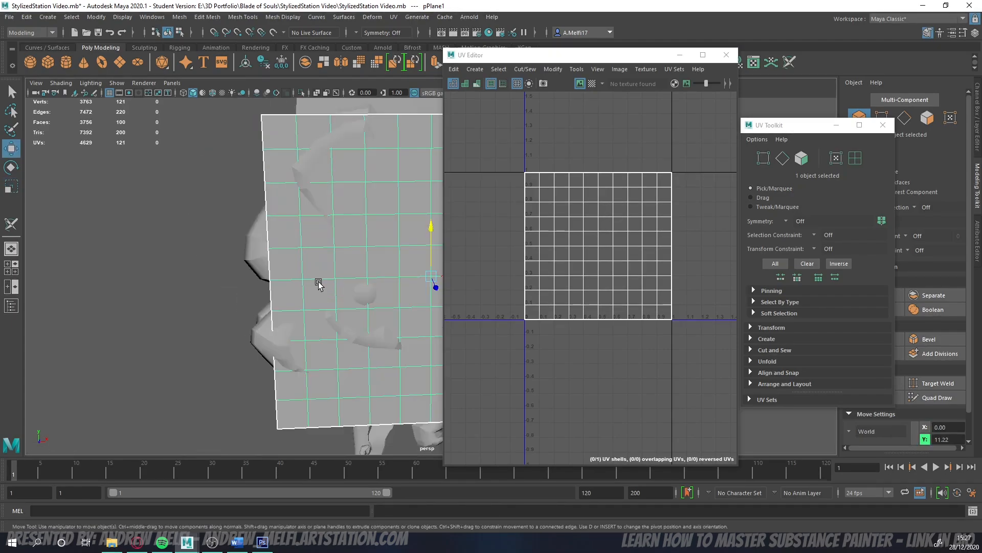
- Resize the plane and move it beside the guard at about X -3.45, Y 12.38
{"action": "left_click_drag", "start_coordinate": [317, 284], "coordinate": [264, 195], "text": "alt"}
{"action": "key", "text": "r"}
{"action": "key", "text": "w"}
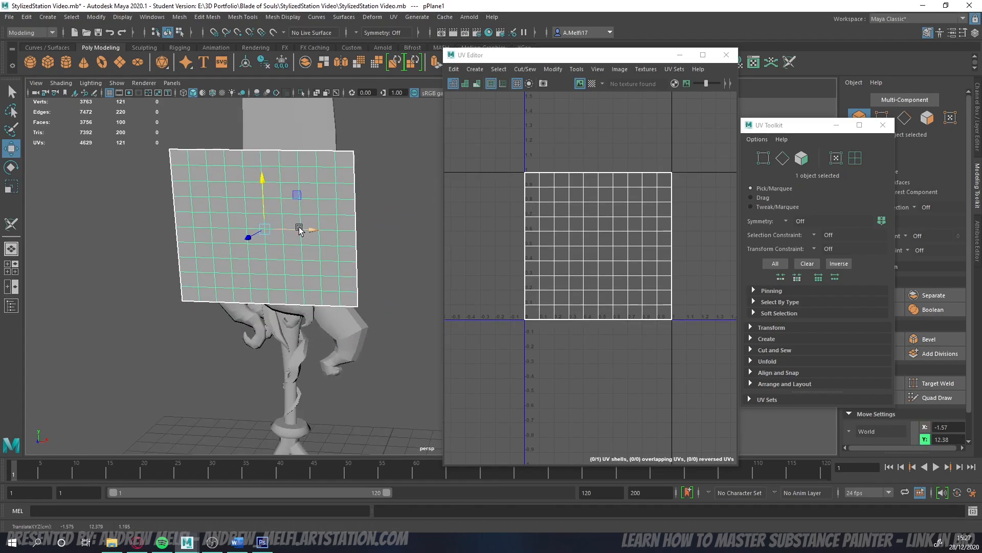
{"action": "left_click_drag", "start_coordinate": [299, 229], "coordinate": [268, 261]}
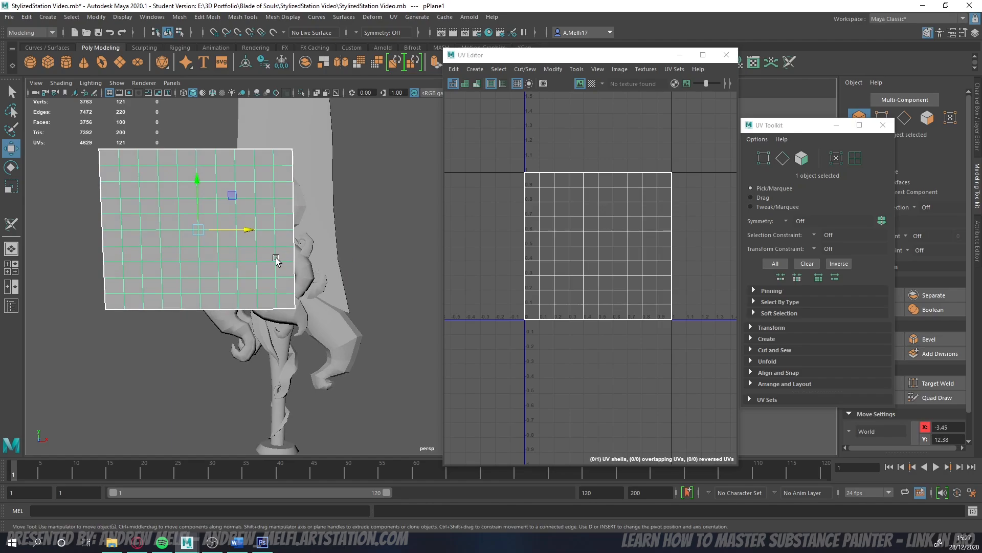
- Tilt the plane against the side of the guard and nudge it to about X -3.55
{"action": "left_click_drag", "start_coordinate": [261, 279], "coordinate": [222, 239], "text": "alt"}
{"action": "key", "text": "e"}
{"action": "key", "text": "w"}
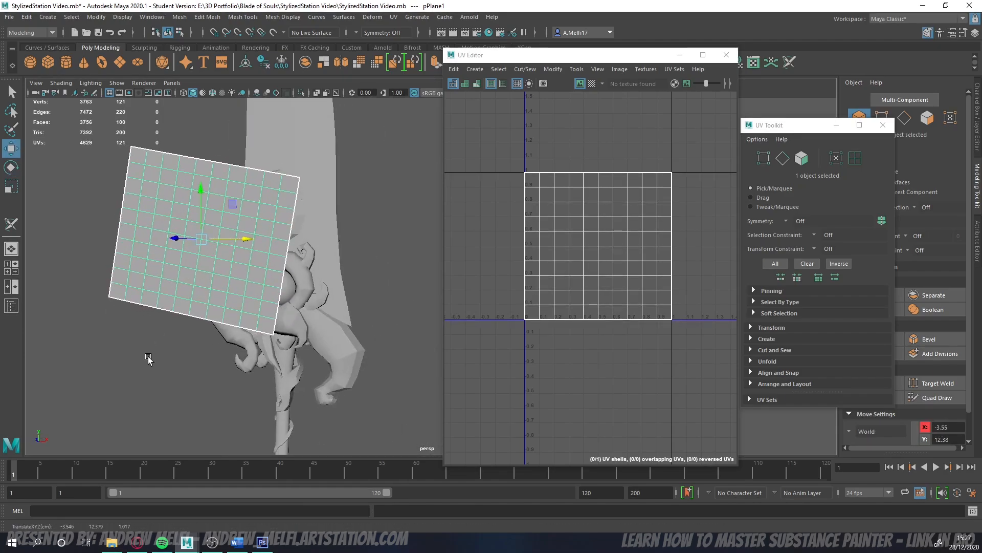
{"action": "left_click", "coordinate": [149, 359]}
{"action": "scroll", "coordinate": [164, 355], "scroll_direction": "down", "scroll_amount": 4}
{"action": "left_click_drag", "start_coordinate": [173, 352], "coordinate": [221, 364], "text": "alt"}
{"action": "left_click", "coordinate": [245, 267]}
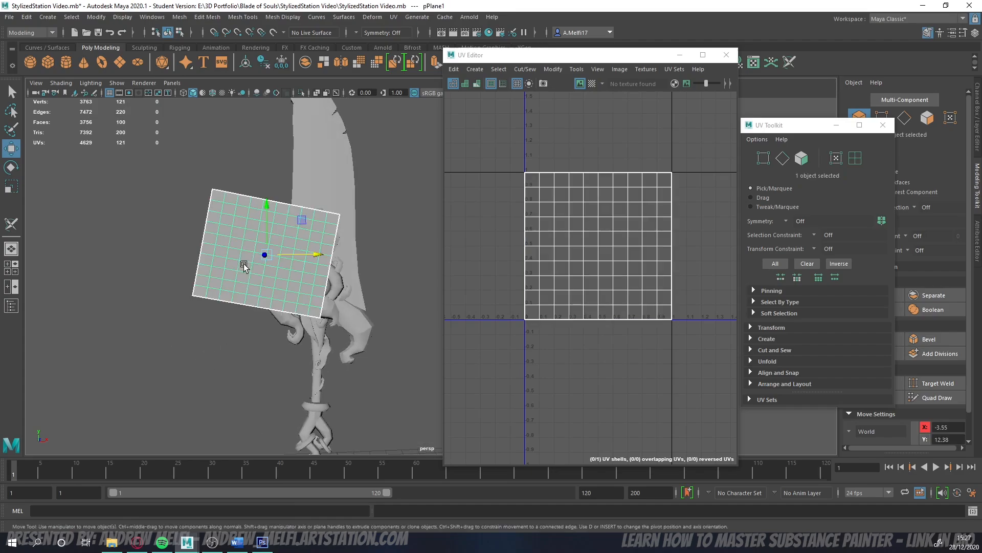
- Scale the tilted plane slightly and shift it outward to about X -3.84
{"action": "key", "text": "r"}
{"action": "left_click_drag", "start_coordinate": [306, 264], "coordinate": [293, 254]}
{"action": "key", "text": "w"}
{"action": "left_click", "coordinate": [235, 349]}
{"action": "mouse_move", "coordinate": [198, 351]}
{"action": "left_mouse_down", "text": "alt"}
{"action": "mouse_move", "coordinate": [225, 340]}
{"action": "mouse_move", "coordinate": [145, 340]}
{"action": "mouse_move", "coordinate": [199, 337]}
{"action": "left_mouse_up", "text": "alt"}
- Duplicate the tilted plane and offset the copy from the original along the sword's depth
{"action": "left_click", "coordinate": [237, 259]}
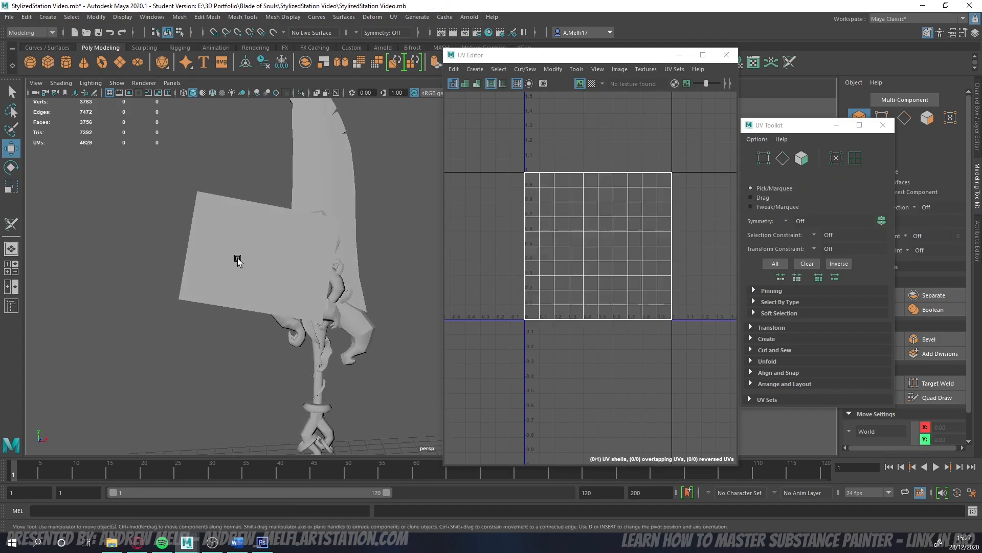
{"action": "left_click_drag", "start_coordinate": [237, 259], "coordinate": [237, 345], "text": "alt"}
{"action": "left_click_drag", "start_coordinate": [419, 279], "coordinate": [285, 318]}
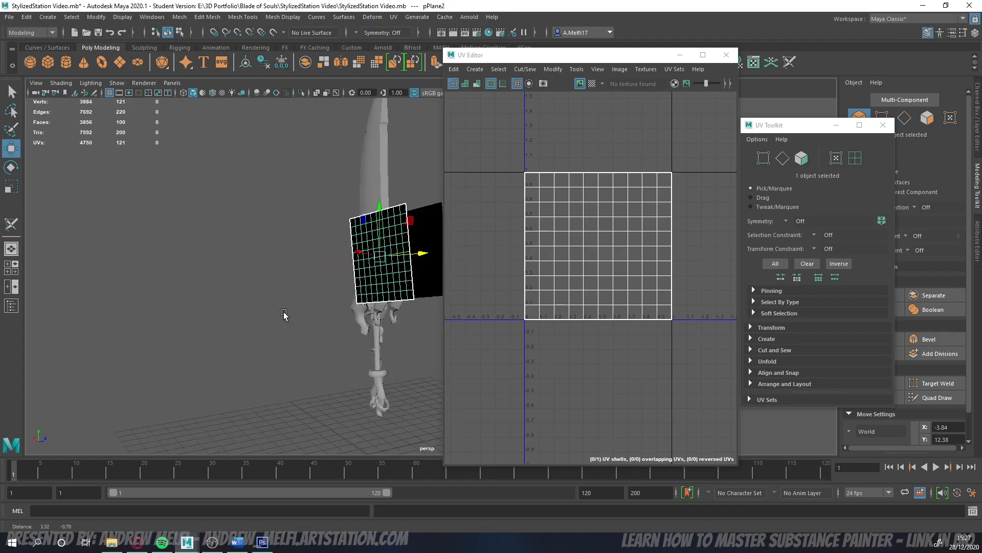
- Rotate the duplicated plane to angle it along the guard and bring it to about Z -0.79
{"action": "key", "text": "e"}
{"action": "left_click_drag", "start_coordinate": [384, 254], "coordinate": [324, 266]}
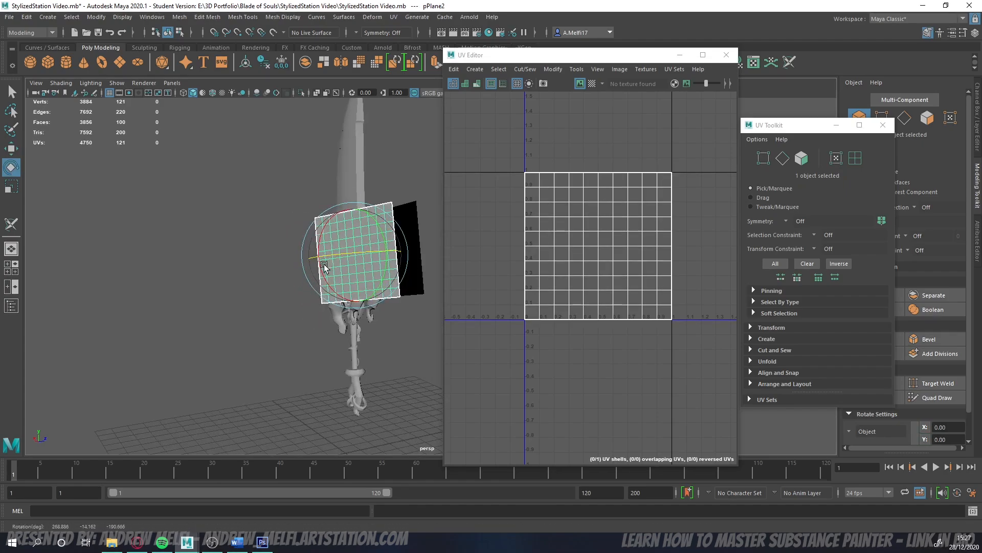
{"action": "left_click_drag", "start_coordinate": [327, 302], "coordinate": [405, 325], "text": "alt"}
{"action": "middle_click_drag", "start_coordinate": [405, 324], "coordinate": [236, 312], "text": "alt"}
{"action": "left_click_drag", "start_coordinate": [236, 312], "coordinate": [253, 260], "text": "alt"}
{"action": "left_click_drag", "start_coordinate": [340, 269], "coordinate": [321, 259]}
{"action": "key", "text": "w"}
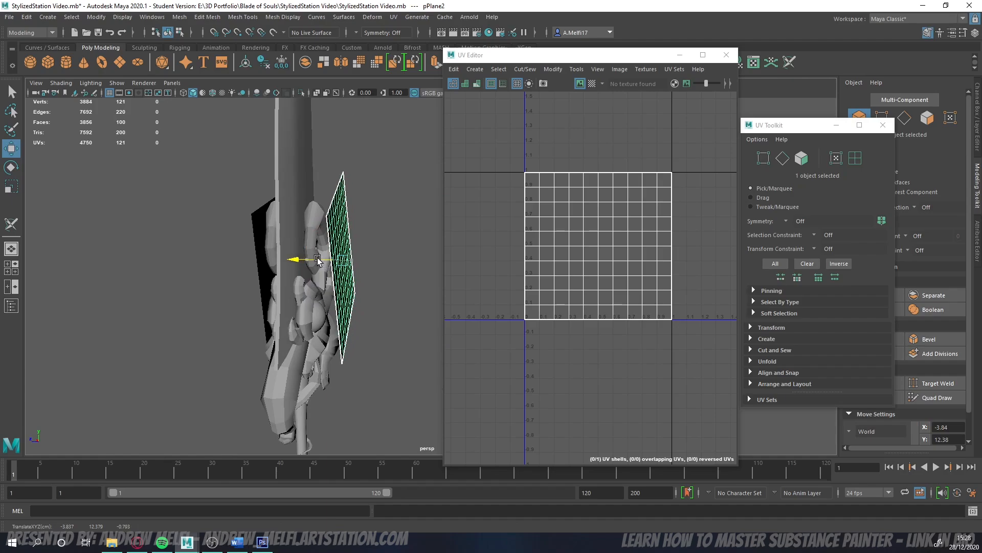
{"action": "left_click", "coordinate": [373, 336]}
- Turn the duplicated plane further into line with the blade, keeping it close against the guard's side
{"action": "left_click_drag", "start_coordinate": [373, 336], "coordinate": [355, 275], "text": "alt"}
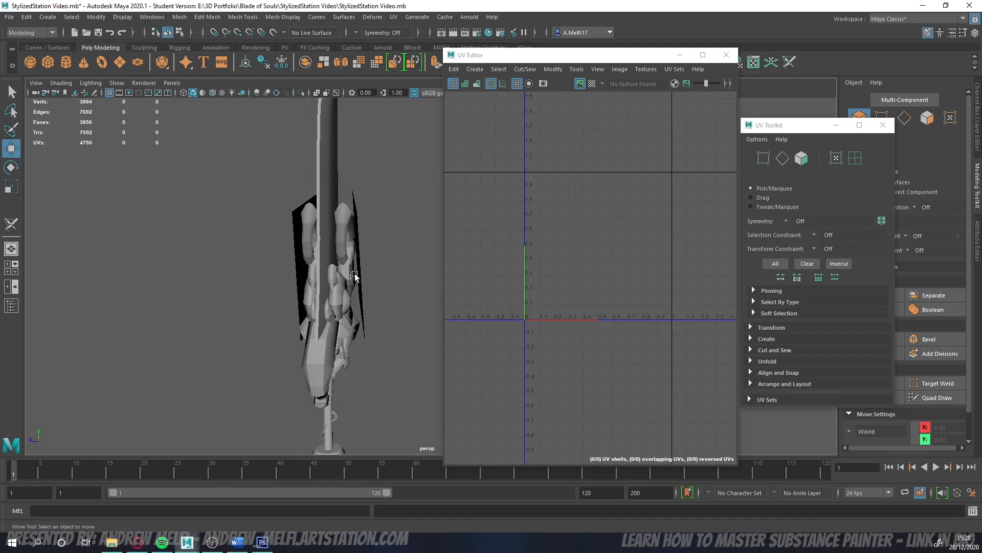
{"action": "left_click", "coordinate": [357, 276]}
{"action": "key", "text": "e"}
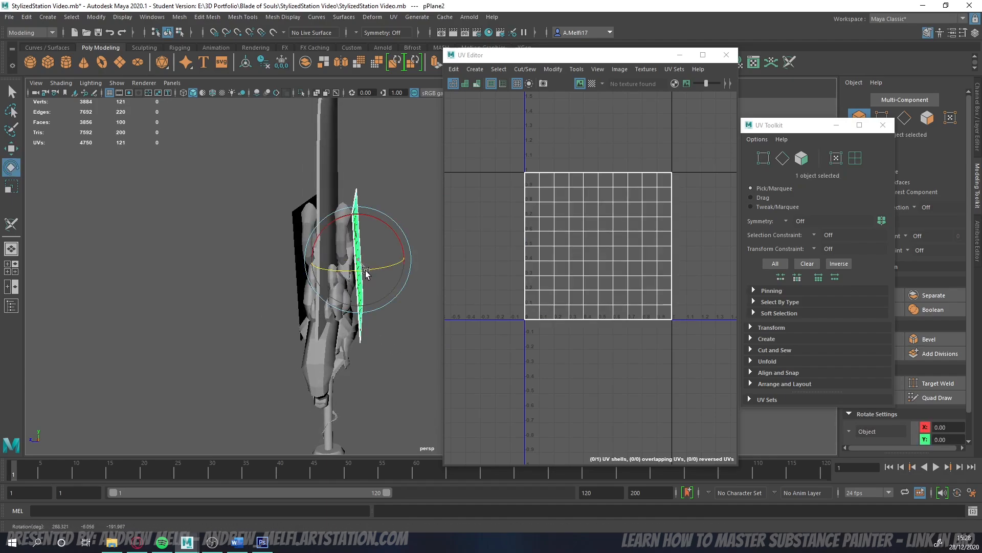
{"action": "key", "text": "w"}
{"action": "left_click_drag", "start_coordinate": [341, 266], "coordinate": [342, 265]}
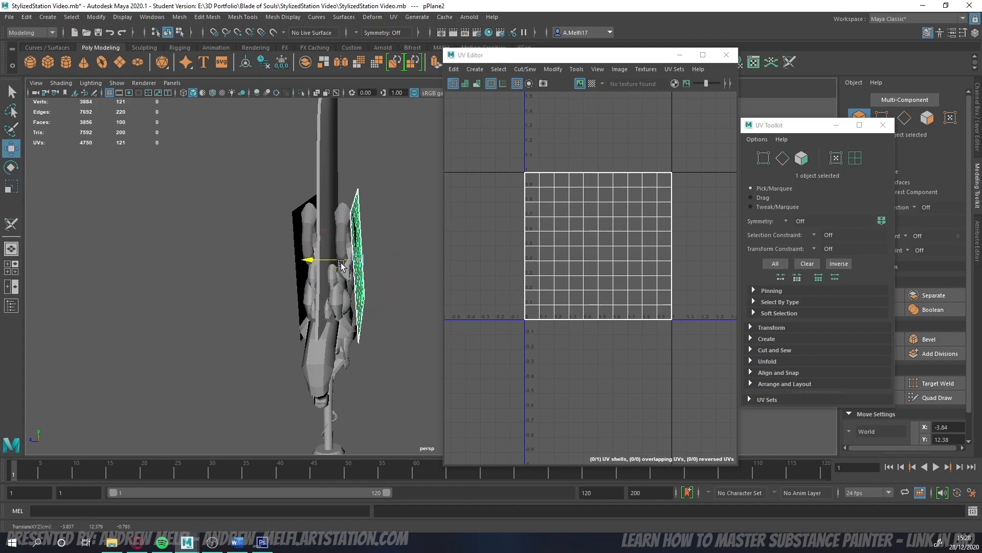
{"action": "left_click", "coordinate": [412, 299]}
- Fine-tune the duplicated plane's rotation until nearly parallel to the blade and shift it slightly outward from the guard
{"action": "left_click_drag", "start_coordinate": [412, 300], "coordinate": [385, 305], "text": "alt"}
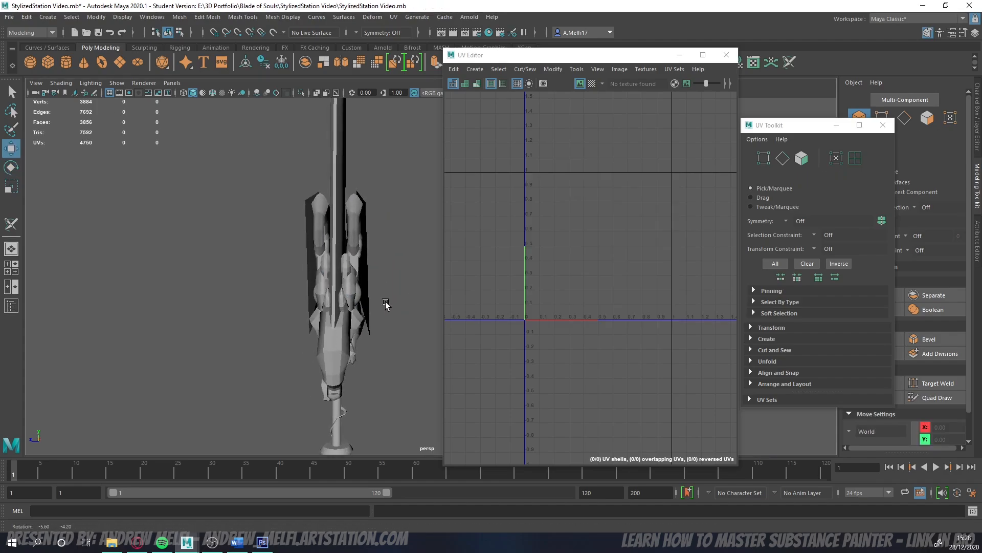
{"action": "left_click", "coordinate": [365, 273]}
{"action": "key", "text": "e"}
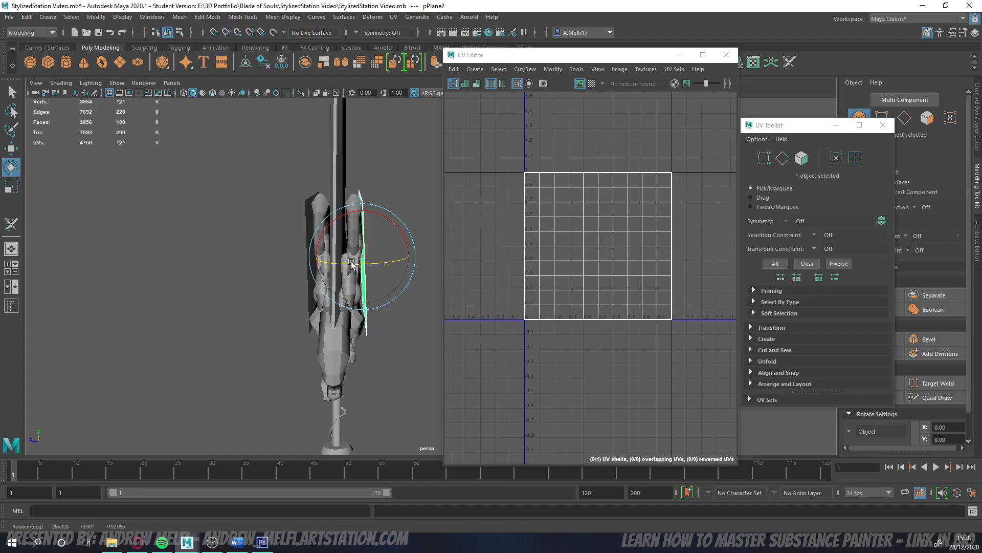
{"action": "key", "text": "w"}
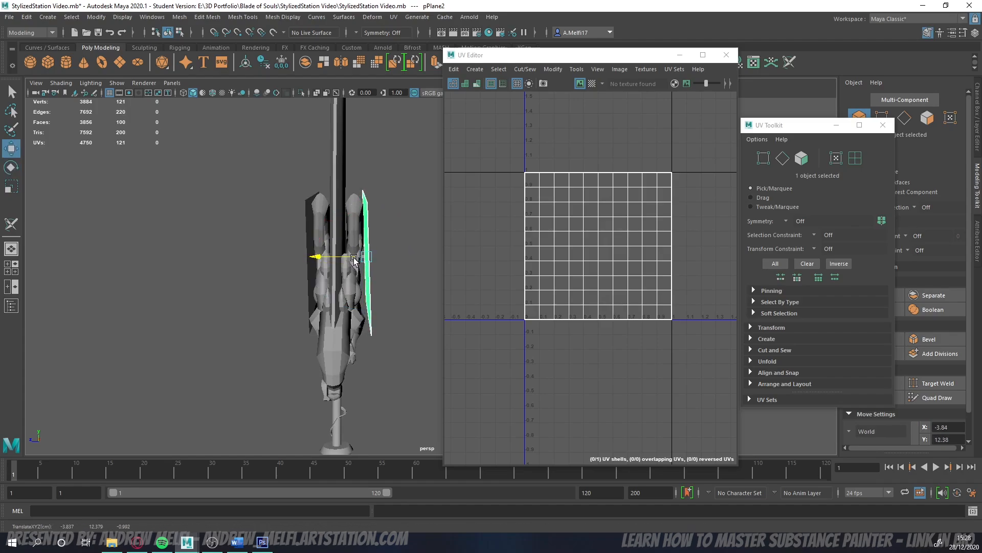
{"action": "left_click", "coordinate": [379, 306]}
- Select the original plane on the opposite side of the sword and select all its faces in the UV Editor
{"action": "left_click_drag", "start_coordinate": [380, 305], "coordinate": [334, 261], "text": "alt"}
{"action": "left_click", "coordinate": [334, 263]}
{"action": "key", "text": "f"}
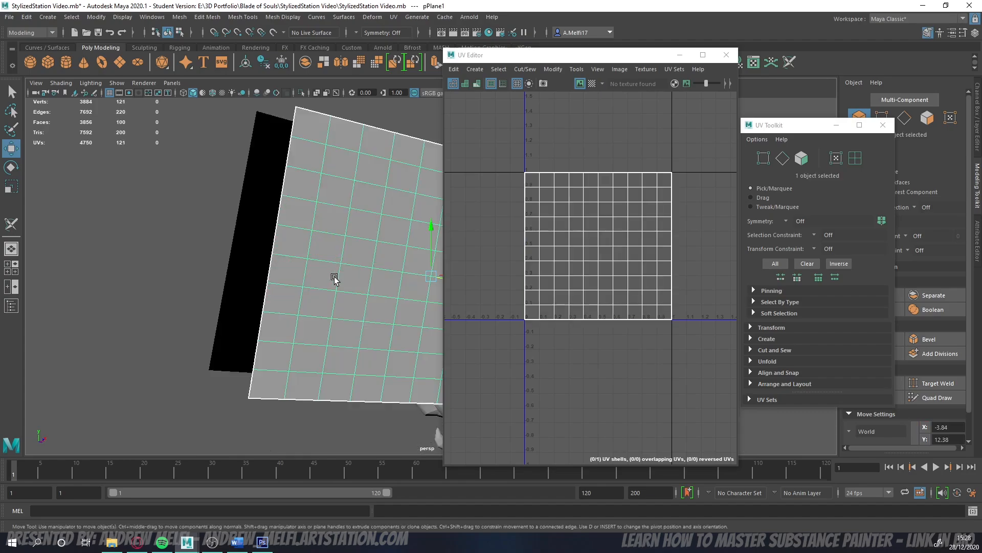
{"action": "scroll", "coordinate": [321, 290], "scroll_direction": "down", "scroll_amount": 4}
{"action": "left_click_drag", "start_coordinate": [311, 295], "coordinate": [340, 292], "text": "alt"}
{"action": "middle_click_drag", "start_coordinate": [340, 292], "coordinate": [230, 279], "text": "alt"}
{"action": "left_click_drag", "start_coordinate": [230, 280], "coordinate": [249, 294], "text": "alt"}
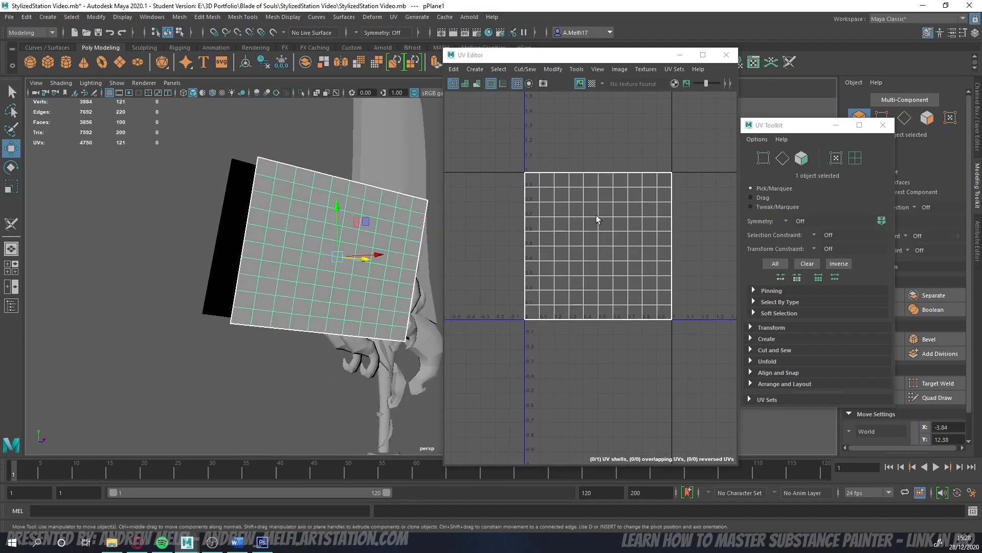
{"action": "left_click", "coordinate": [803, 154]}
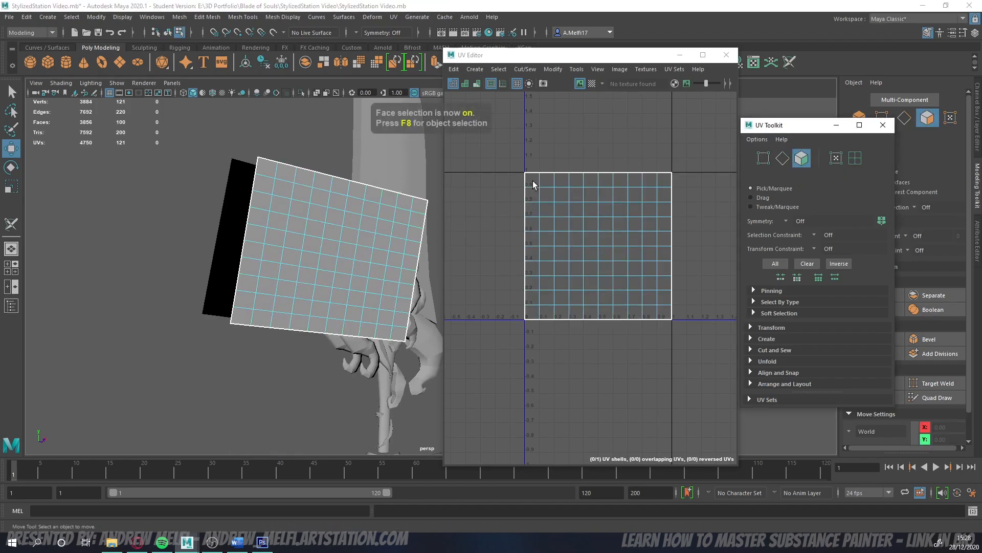
{"action": "left_click_drag", "start_coordinate": [514, 162], "coordinate": [691, 322]}
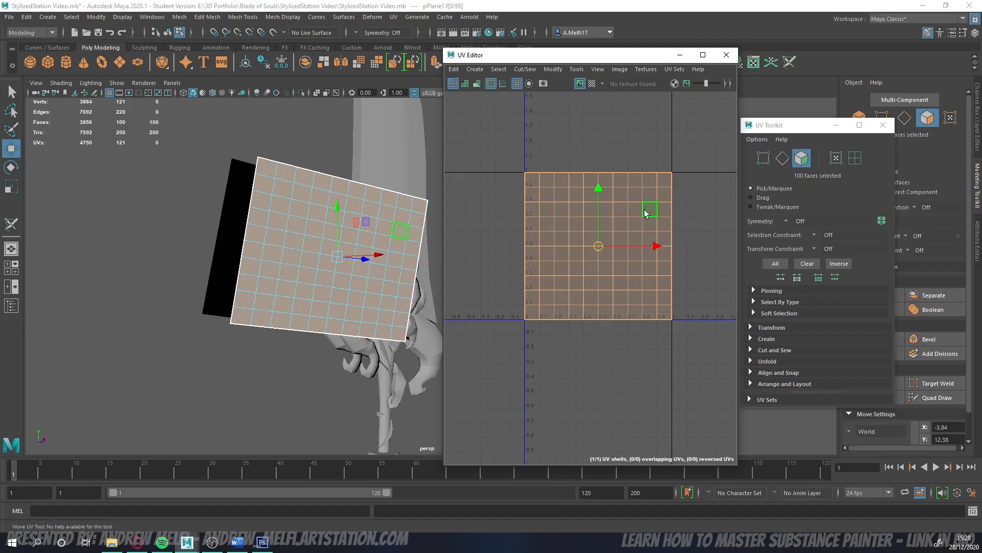
- Reselect all the plane's faces to check its UV square, then close the UV Editor and UV Toolkit and clear the selection
{"action": "left_click_drag", "start_coordinate": [250, 236], "coordinate": [413, 269], "text": "alt"}
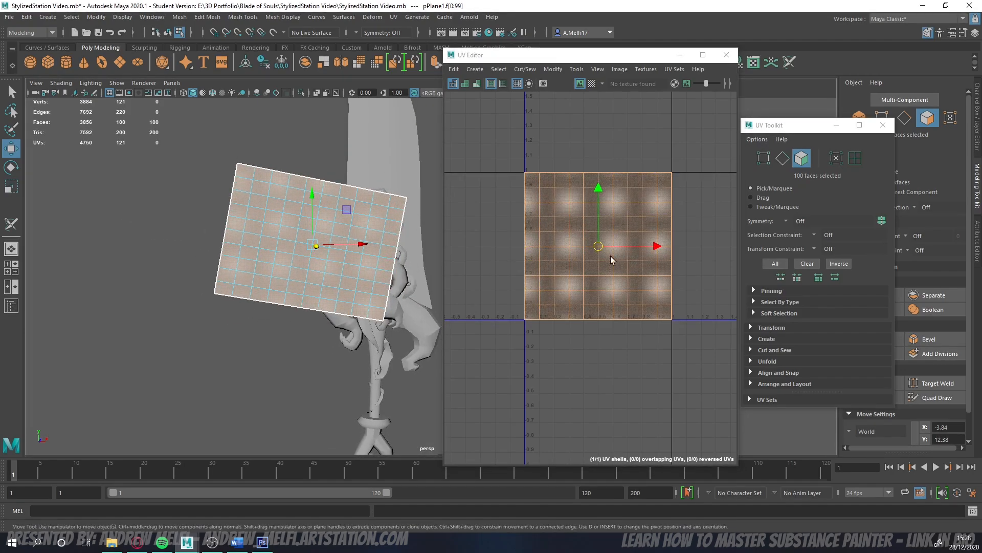
{"action": "left_click", "coordinate": [609, 142]}
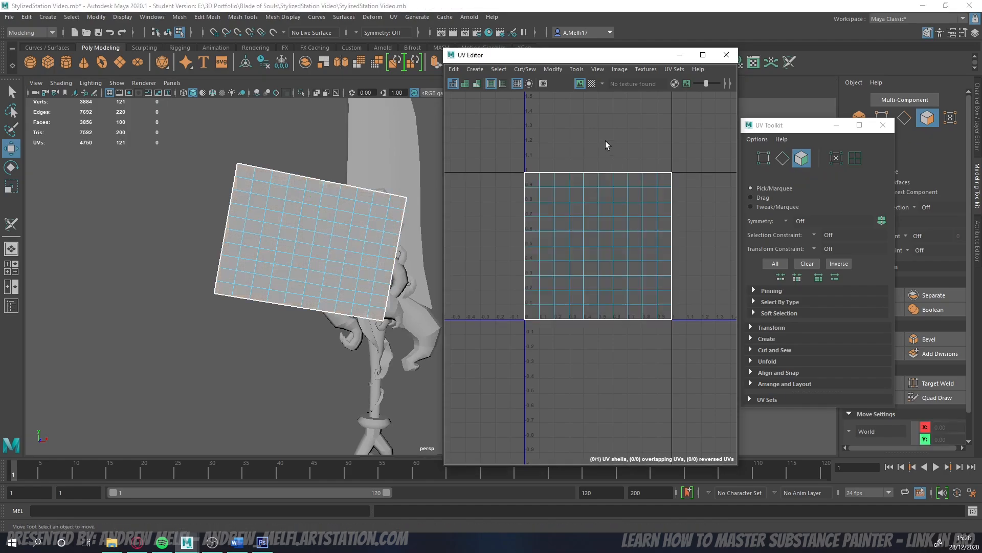
{"action": "left_click_drag", "start_coordinate": [509, 157], "coordinate": [705, 361]}
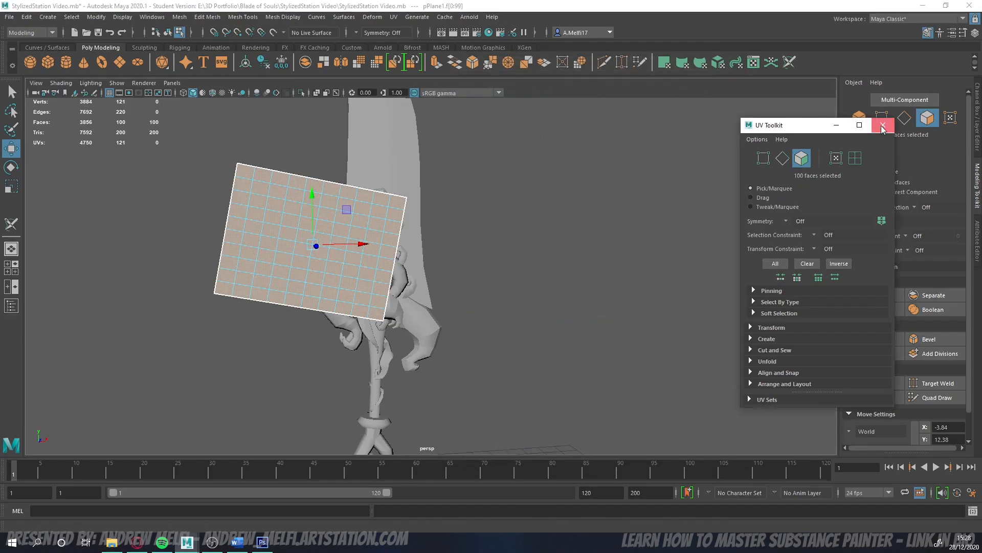
{"action": "left_click", "coordinate": [883, 124]}
{"action": "left_click", "coordinate": [616, 261]}
- Switch to Photoshop and show the UV Map layer over the black Layer 1 with Layer 4 hidden
{"action": "left_click", "coordinate": [267, 541]}
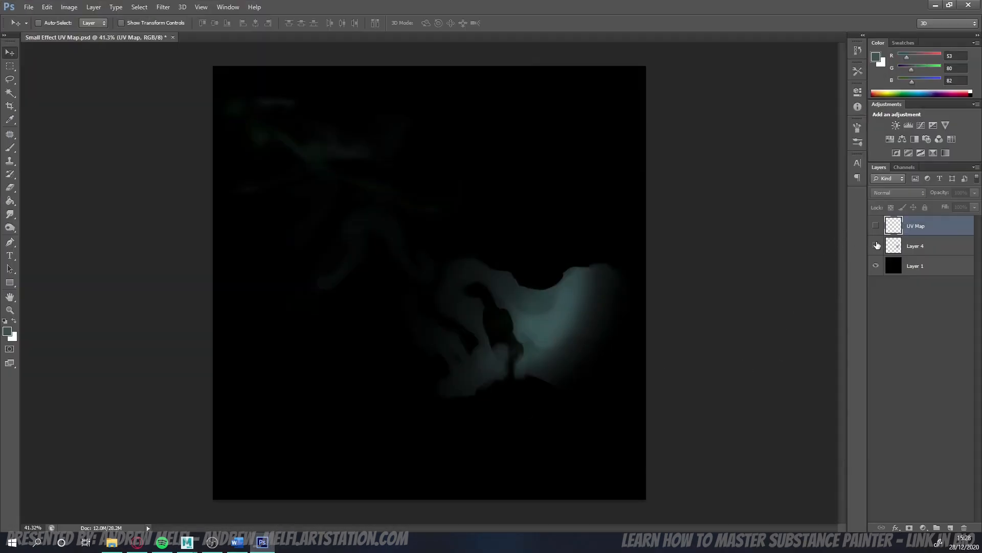
{"action": "left_click", "coordinate": [876, 246]}
{"action": "left_click", "coordinate": [876, 225]}
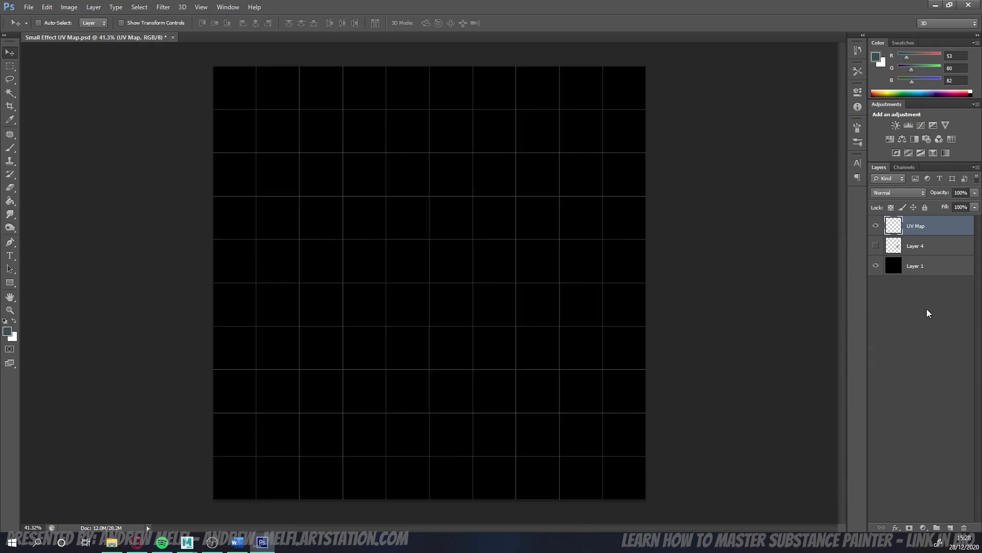
{"action": "left_click", "coordinate": [876, 267]}
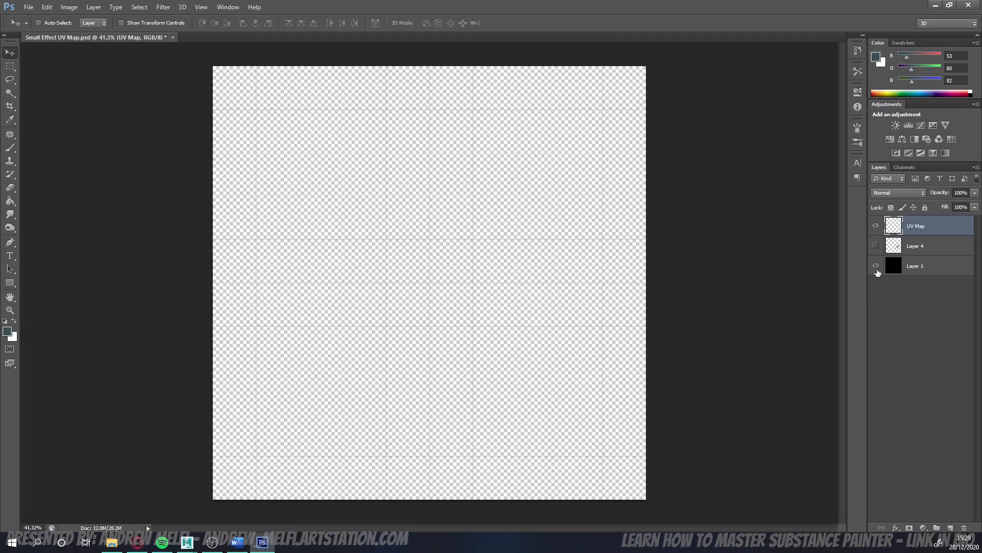
{"action": "left_click", "coordinate": [876, 267]}
{"action": "left_click", "coordinate": [877, 267]}
{"action": "left_click", "coordinate": [876, 268]}
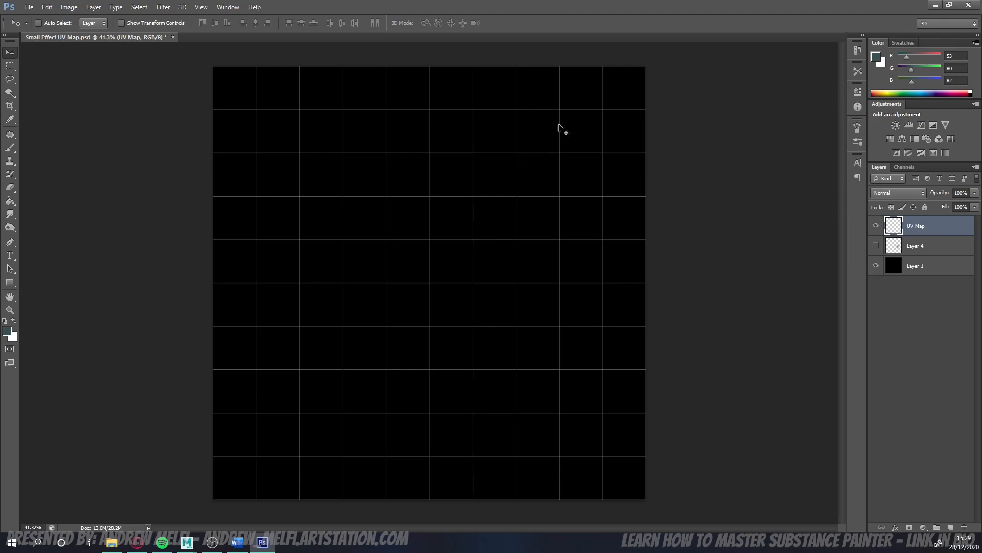
- Show the painted effect on Layer 4 and hide the UV Map layer
{"action": "scroll", "coordinate": [255, 299], "scroll_direction": "down", "scroll_amount": 1, "text": "alt"}
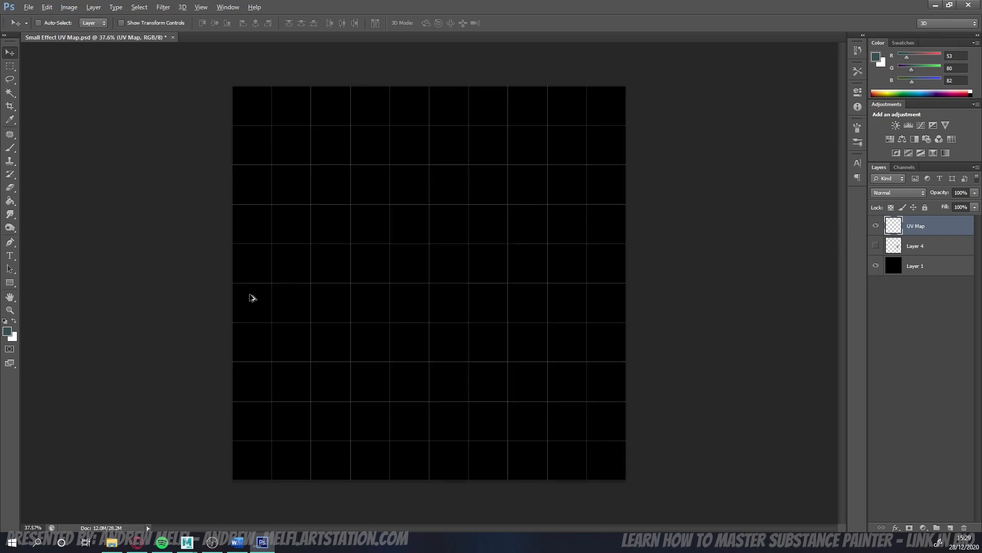
{"action": "left_click", "coordinate": [875, 247]}
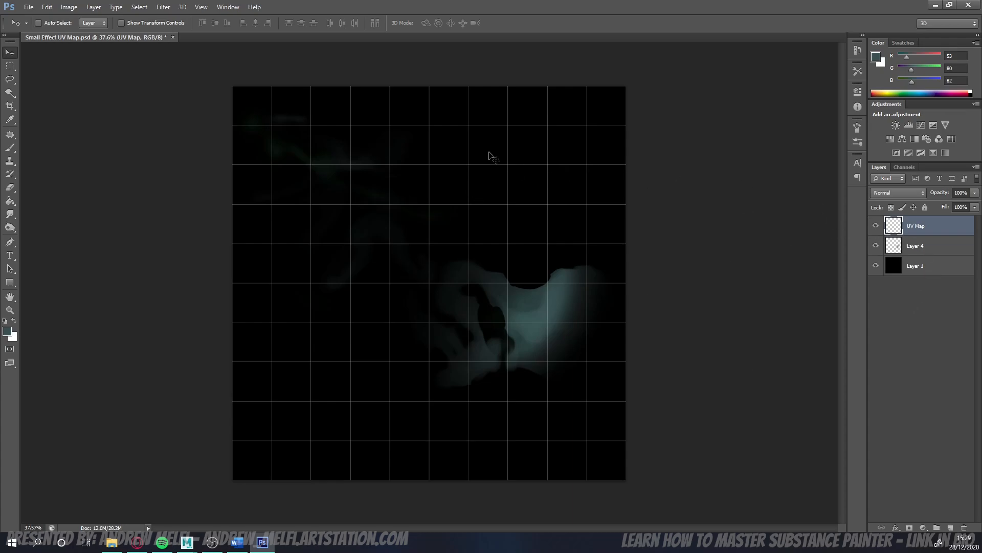
{"action": "left_click", "coordinate": [875, 225]}
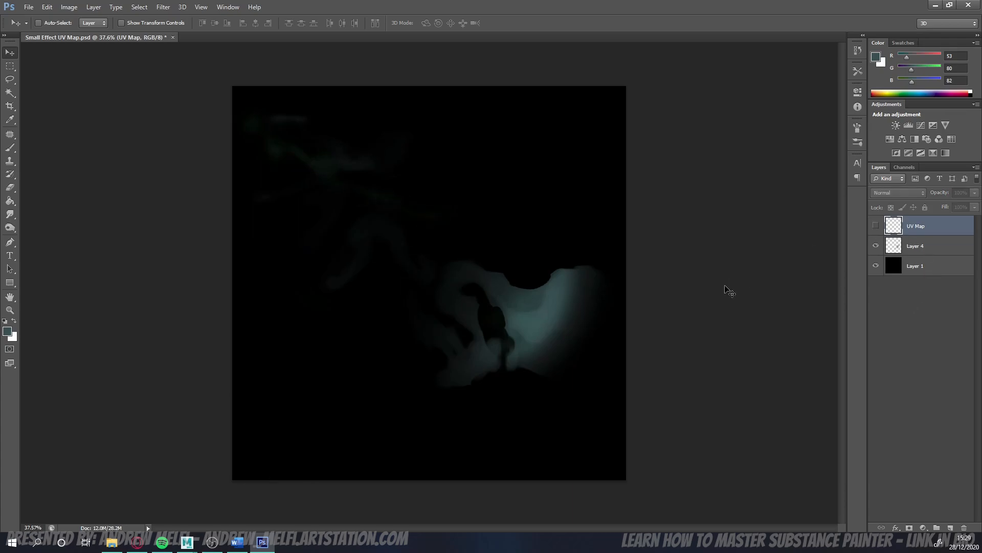
{"action": "scroll", "coordinate": [604, 284], "scroll_direction": "up", "scroll_amount": 1, "text": "alt"}
{"action": "right_click", "coordinate": [747, 291]}
{"action": "left_click", "coordinate": [824, 250]}
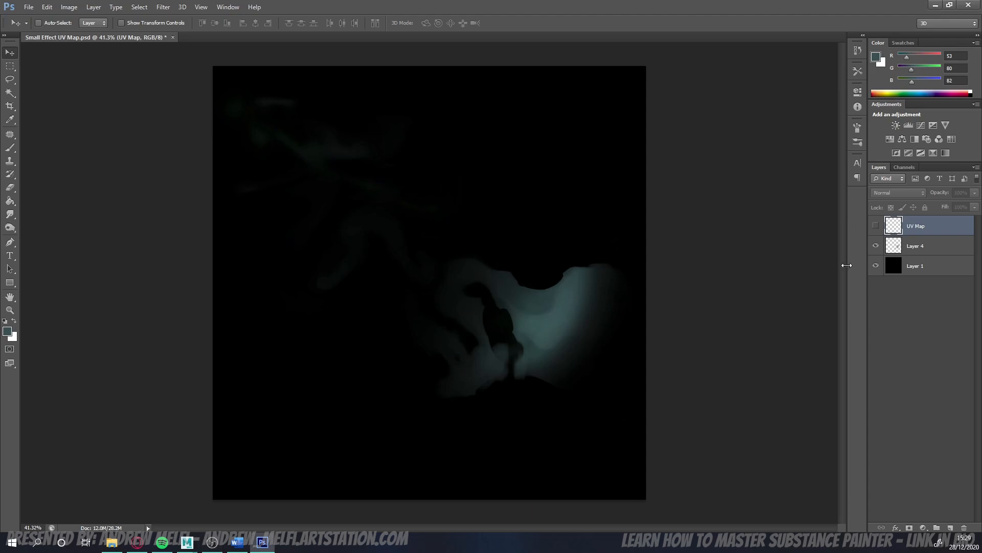
- Hide Layer 1 to examine the painted effect on transparency, and show the black background again
{"action": "left_click", "coordinate": [876, 266]}
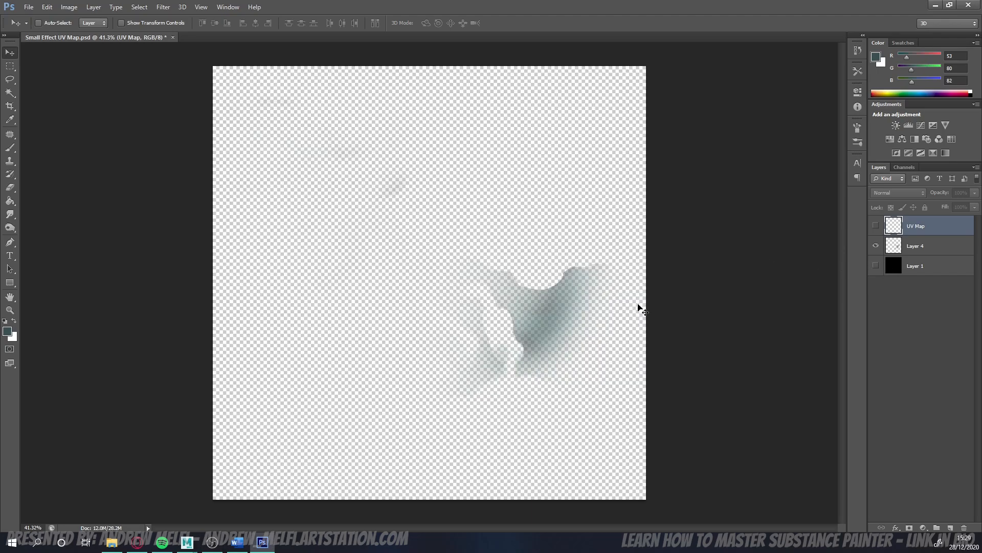
{"action": "scroll", "coordinate": [456, 92], "scroll_direction": "down", "scroll_amount": 1, "text": "alt"}
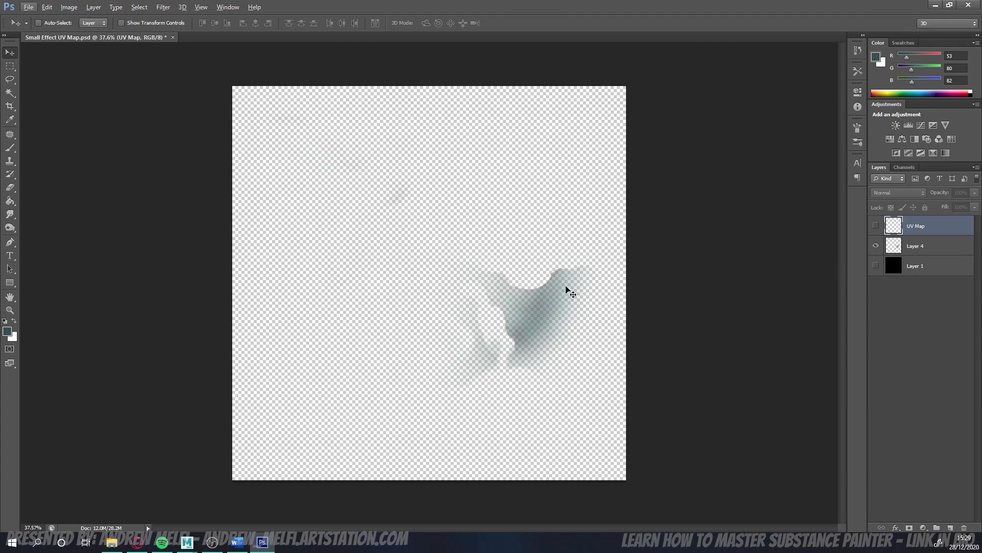
{"action": "scroll", "coordinate": [546, 293], "scroll_direction": "up", "scroll_amount": 1, "text": "alt"}
{"action": "left_click", "coordinate": [877, 266]}
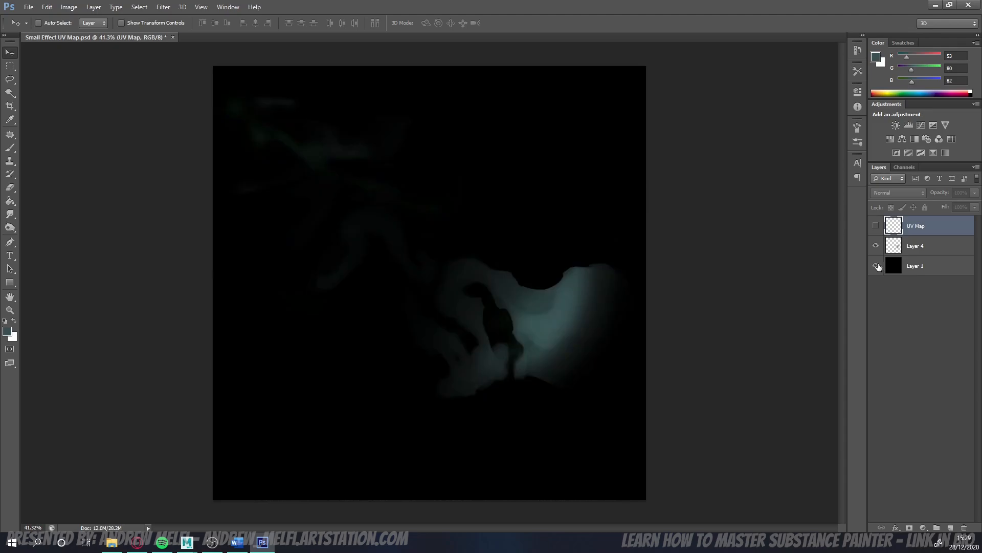
- Paint two short test brush strokes on Layer 1 and undo them
{"action": "left_click", "coordinate": [928, 266]}
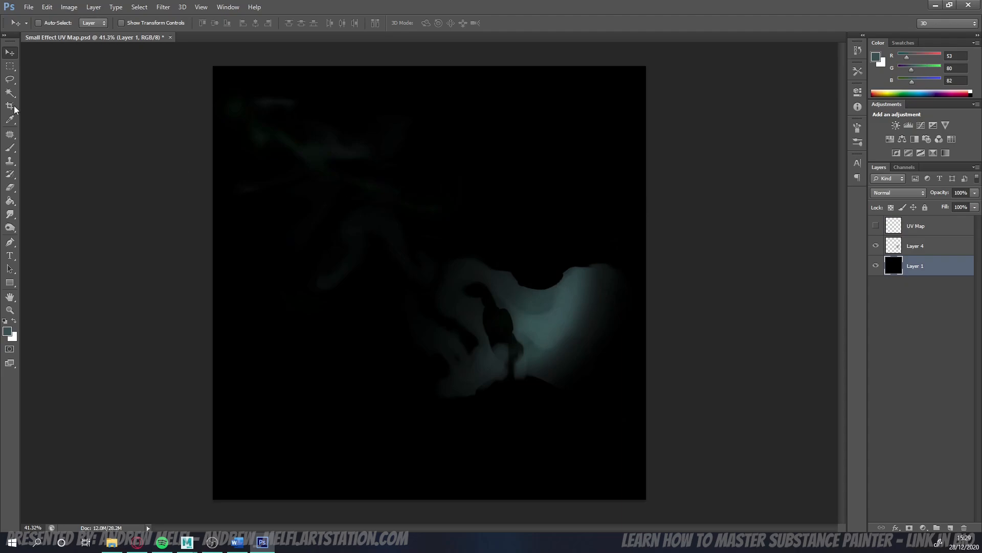
{"action": "left_click", "coordinate": [11, 148]}
{"action": "mouse_move", "coordinate": [289, 168]}
{"action": "left_mouse_down"}
{"action": "mouse_move", "coordinate": [333, 147]}
{"action": "mouse_move", "coordinate": [365, 182]}
{"action": "left_mouse_up"}
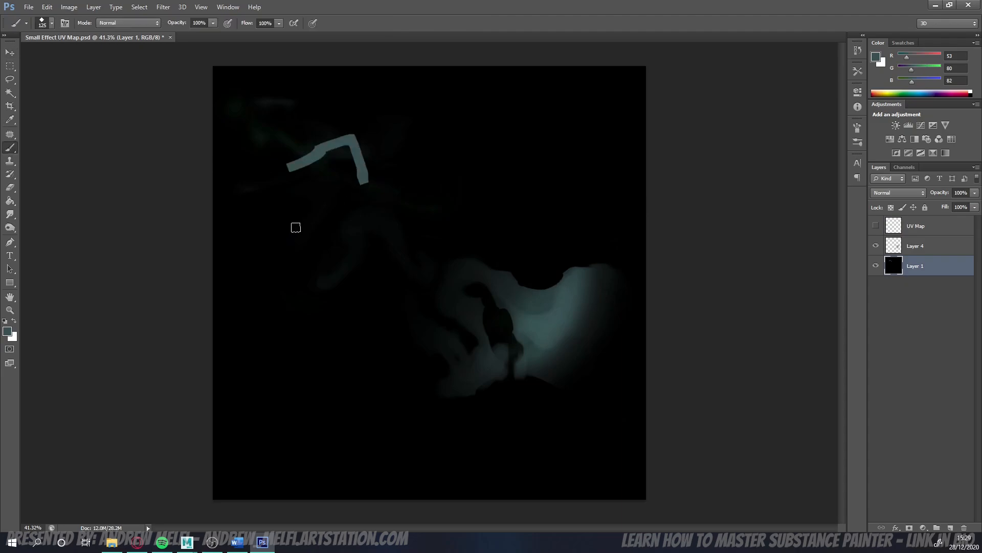
{"action": "left_click_drag", "start_coordinate": [271, 224], "coordinate": [374, 237]}
{"action": "key", "text": "ctrl+alt+z"}
{"action": "key", "text": "ctrl+alt+z"}
{"action": "key", "text": "ctrl+alt+z"}
{"action": "key", "text": "ctrl+alt+z"}
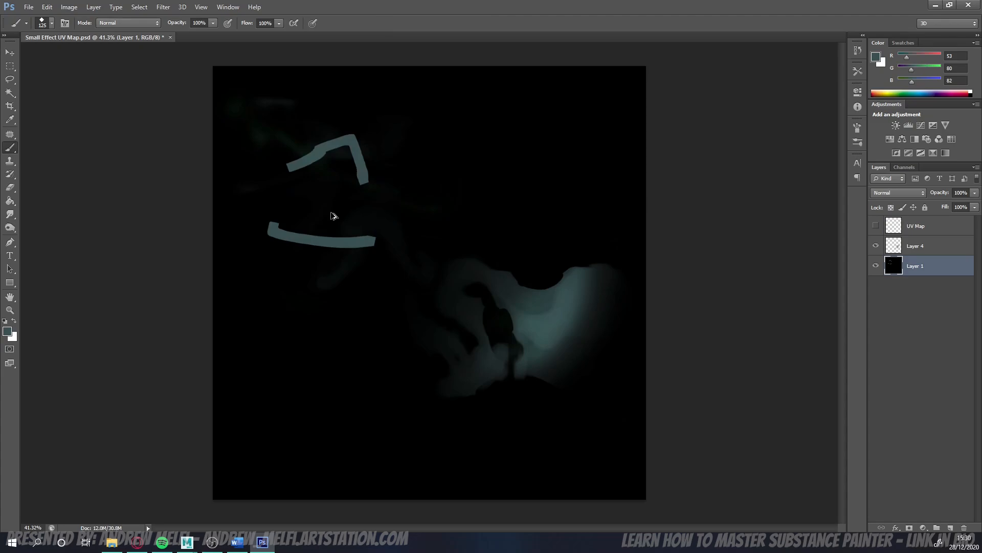
{"action": "key", "text": "alt+bracketright"}
{"action": "key", "text": "alt+bracketright"}
- Make Layer 4 active, look over its Transform options without applying one, and activate the Eraser tool
{"action": "left_click", "coordinate": [47, 9]}
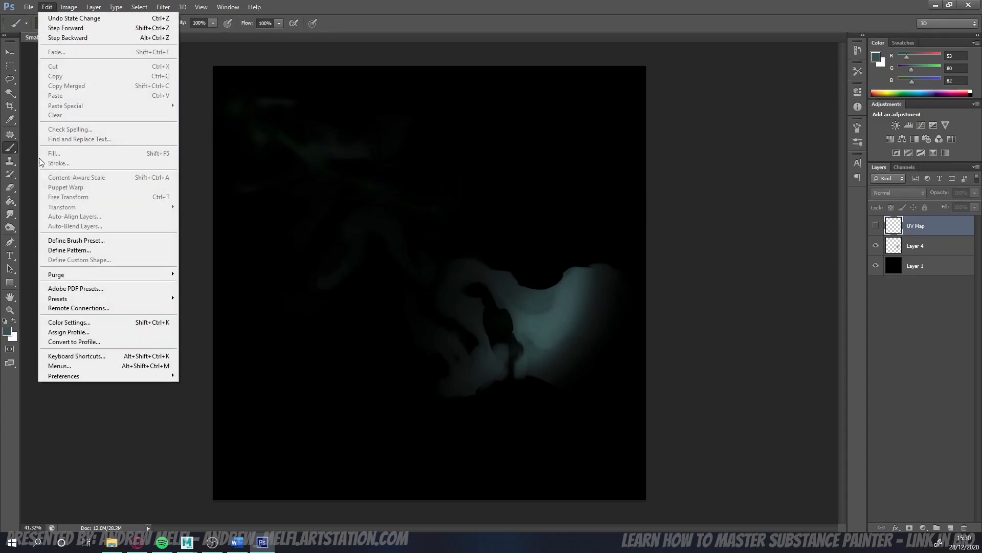
{"action": "left_click", "coordinate": [921, 249]}
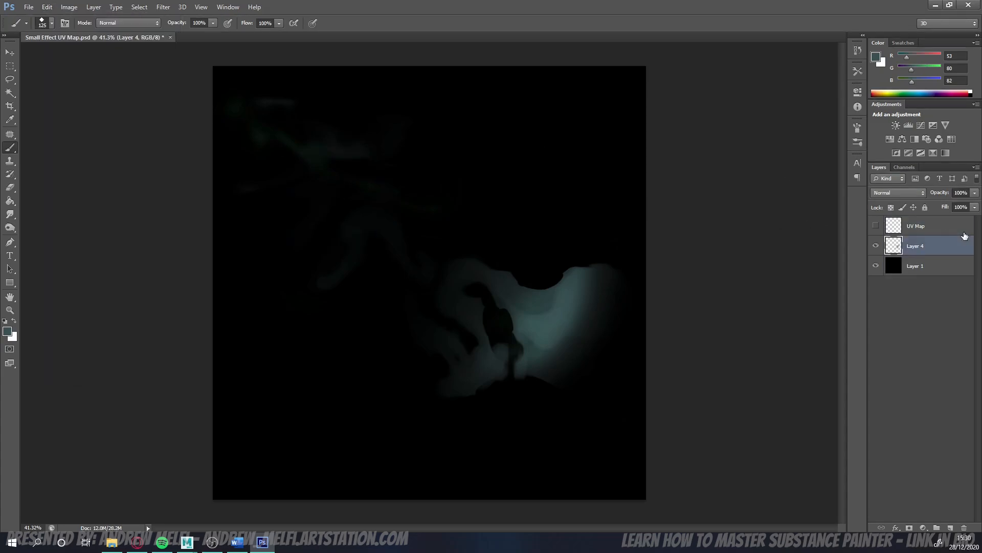
{"action": "left_click", "coordinate": [46, 7]}
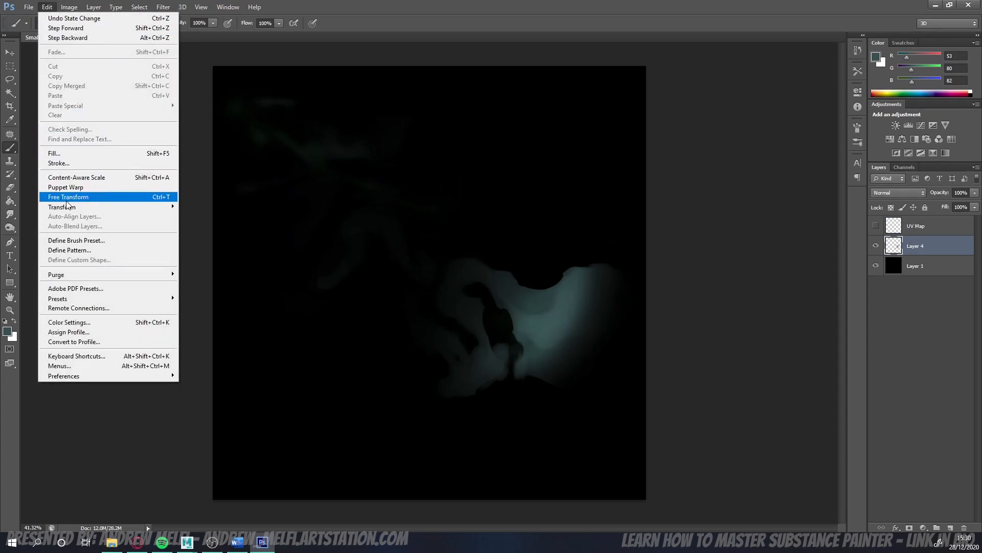
{"action": "mouse_move", "coordinate": [67, 203]}
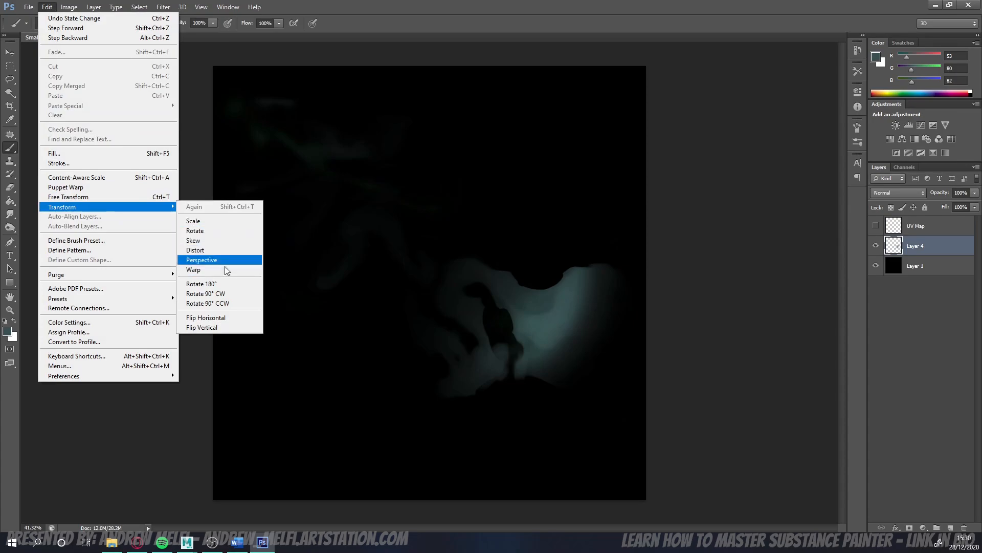
{"action": "left_click", "coordinate": [324, 126]}
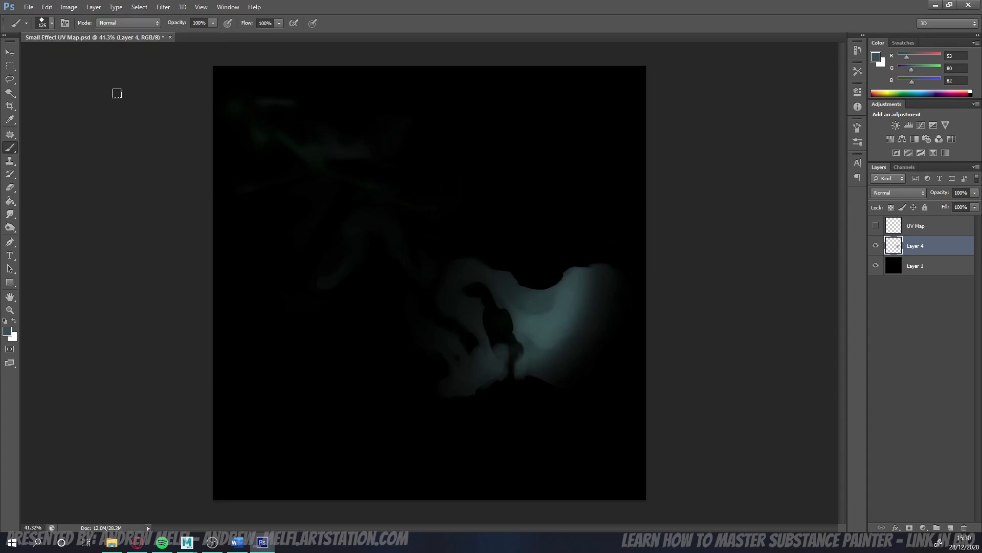
{"action": "left_click", "coordinate": [13, 193]}
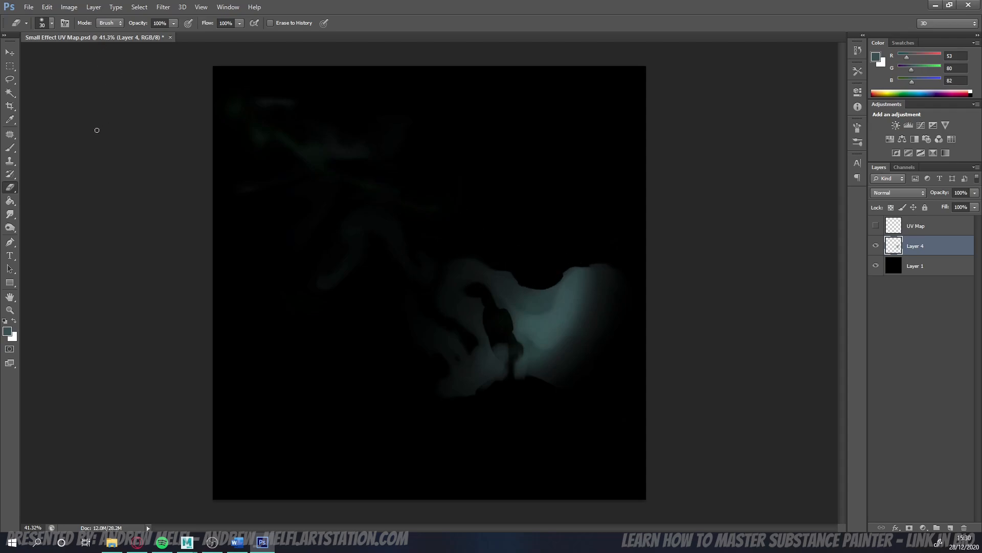
- Enlarge the eraser and try erasing the faint green strokes near the canvas's upper-left corner on Layer 4, finishing with the Move tool active
{"action": "key", "text": "bracketright"}
{"action": "key", "text": "bracketright"}
{"action": "key", "text": "bracketright"}
{"action": "key", "text": "bracketright"}
{"action": "key", "text": "bracketright"}
{"action": "key", "text": "bracketright"}
{"action": "key", "text": "bracketright"}
{"action": "key", "text": "bracketright"}
{"action": "key", "text": "bracketright"}
{"action": "left_click", "coordinate": [174, 23]}
{"action": "left_click_drag", "start_coordinate": [130, 36], "coordinate": [129, 36]}
{"action": "left_click", "coordinate": [279, 119]}
{"action": "key", "text": "bracketright"}
{"action": "key", "text": "bracketright"}
{"action": "left_click_drag", "start_coordinate": [257, 100], "coordinate": [261, 149]}
{"action": "left_click", "coordinate": [10, 52]}
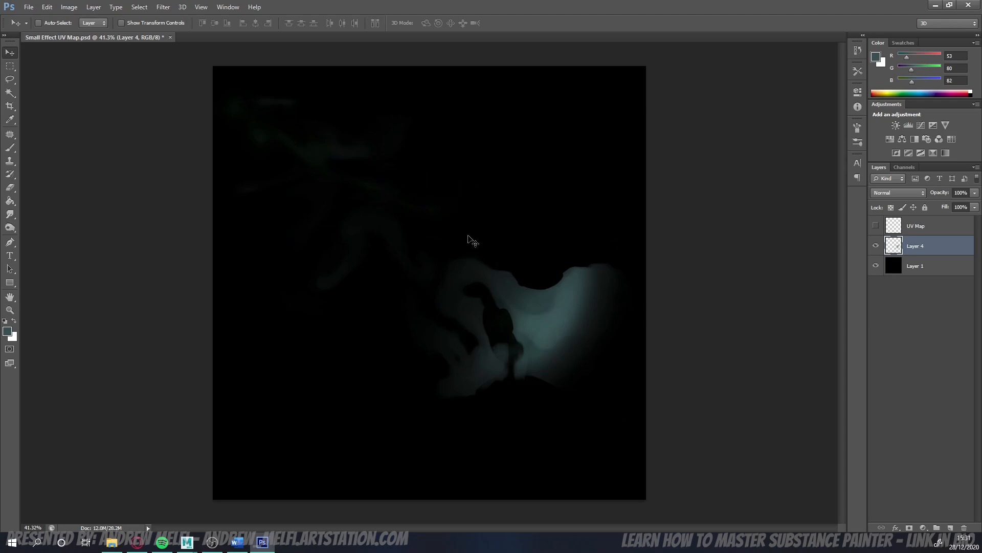
- Switch to Maya, return to object selection mode and deselect the plane's faces
{"action": "left_click", "coordinate": [187, 542]}
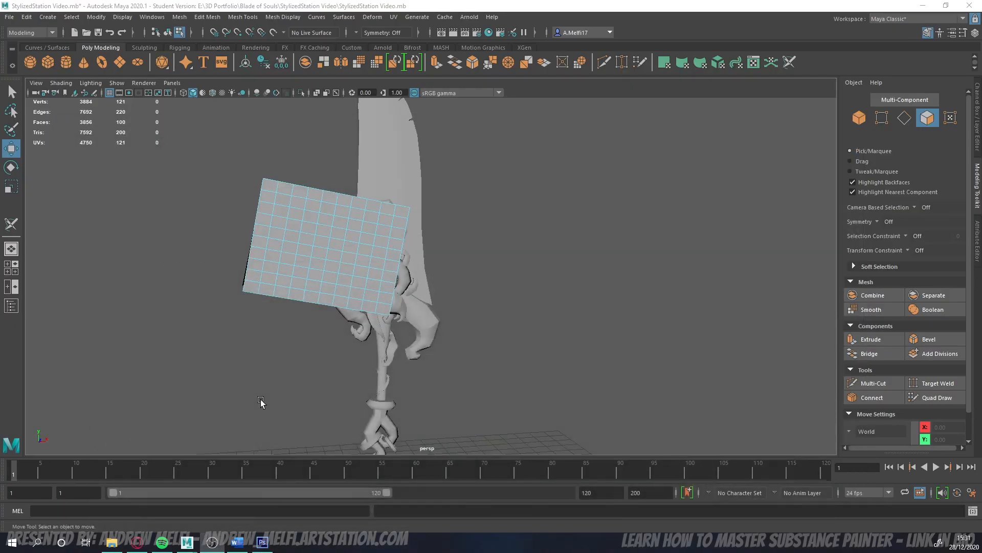
{"action": "left_click_drag", "start_coordinate": [248, 387], "coordinate": [235, 388], "text": "alt"}
{"action": "scroll", "coordinate": [245, 381], "scroll_direction": "down", "scroll_amount": 2}
{"action": "middle_click_drag", "start_coordinate": [266, 366], "coordinate": [278, 353], "text": "alt"}
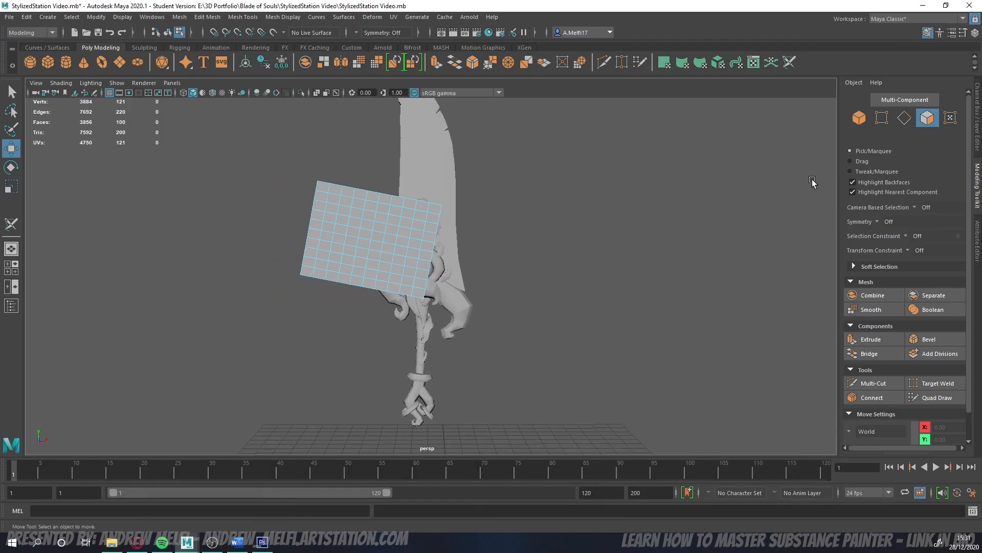
{"action": "left_click", "coordinate": [864, 121]}
{"action": "left_click", "coordinate": [602, 287]}
- Examine the placement of the planes beside the sword's blade and guard from several angles
{"action": "scroll", "coordinate": [570, 296], "scroll_direction": "down", "scroll_amount": 2}
{"action": "left_click_drag", "start_coordinate": [571, 296], "coordinate": [577, 300], "text": "alt"}
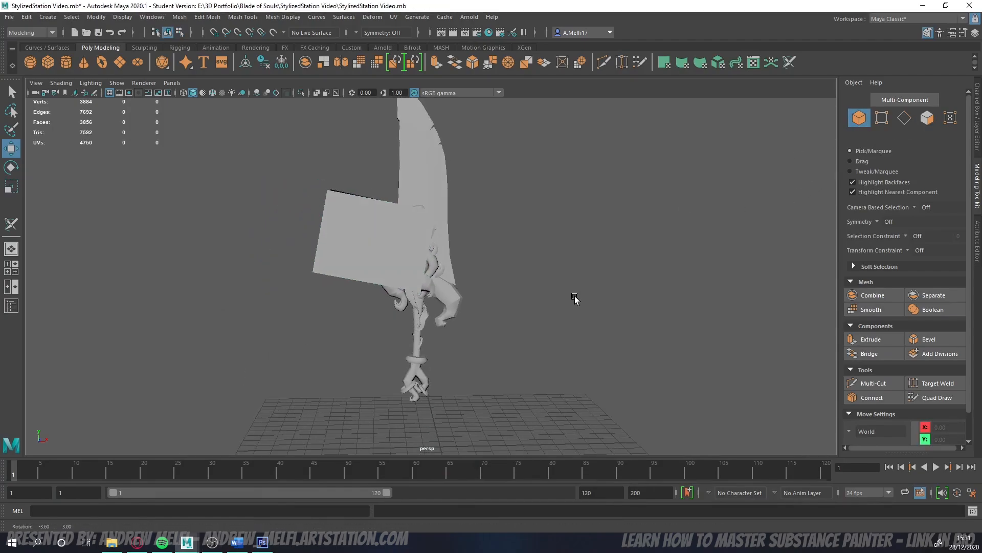
{"action": "middle_click_drag", "start_coordinate": [551, 293], "coordinate": [554, 294], "text": "alt"}
{"action": "left_click_drag", "start_coordinate": [553, 294], "coordinate": [542, 281], "text": "alt"}
{"action": "left_click", "coordinate": [459, 207]}
{"action": "middle_click_drag", "start_coordinate": [581, 247], "coordinate": [548, 279], "text": "alt"}
{"action": "scroll", "coordinate": [577, 272], "scroll_direction": "down", "scroll_amount": 1}
{"action": "left_click", "coordinate": [533, 288]}
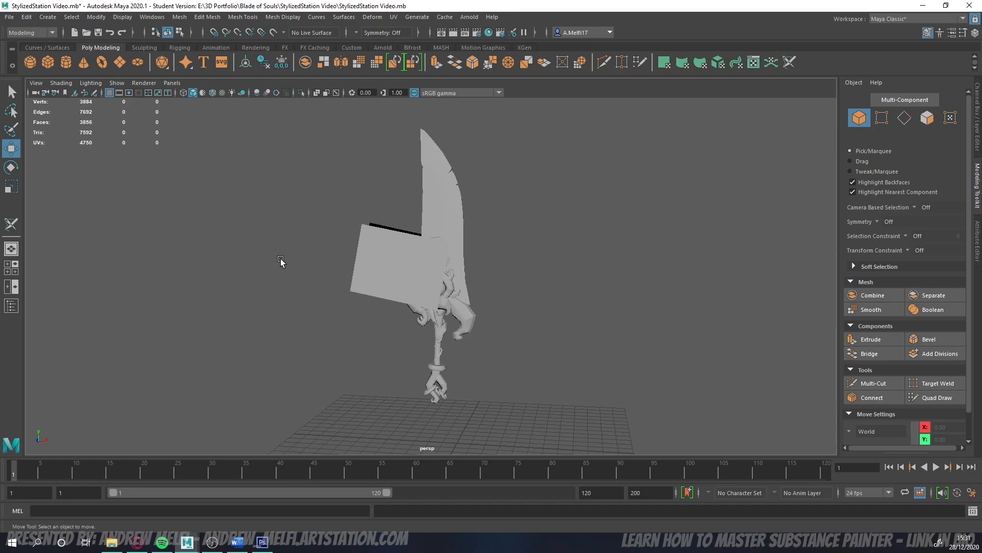
{"action": "left_click_drag", "start_coordinate": [281, 263], "coordinate": [256, 267], "text": "alt"}
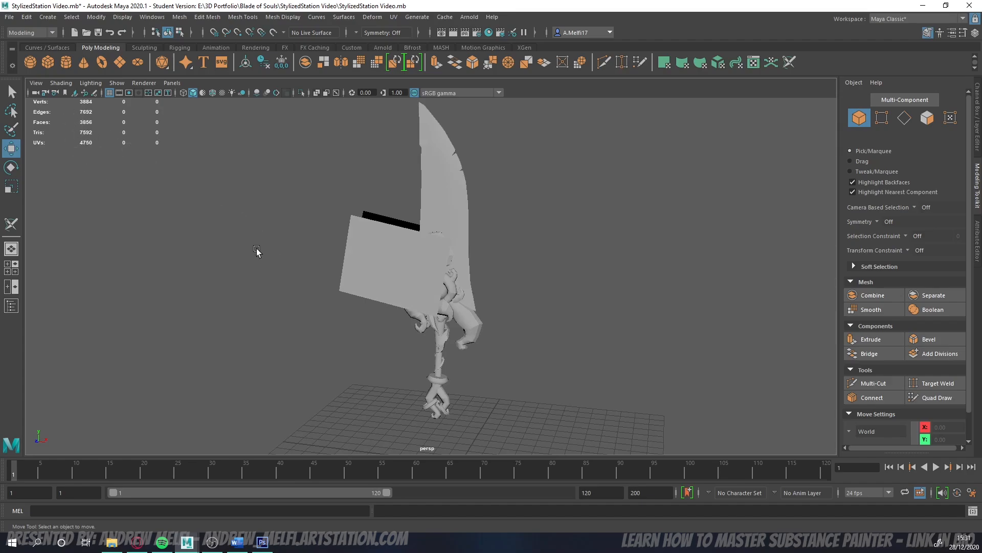
{"action": "left_click_drag", "start_coordinate": [257, 250], "coordinate": [254, 261], "text": "alt"}
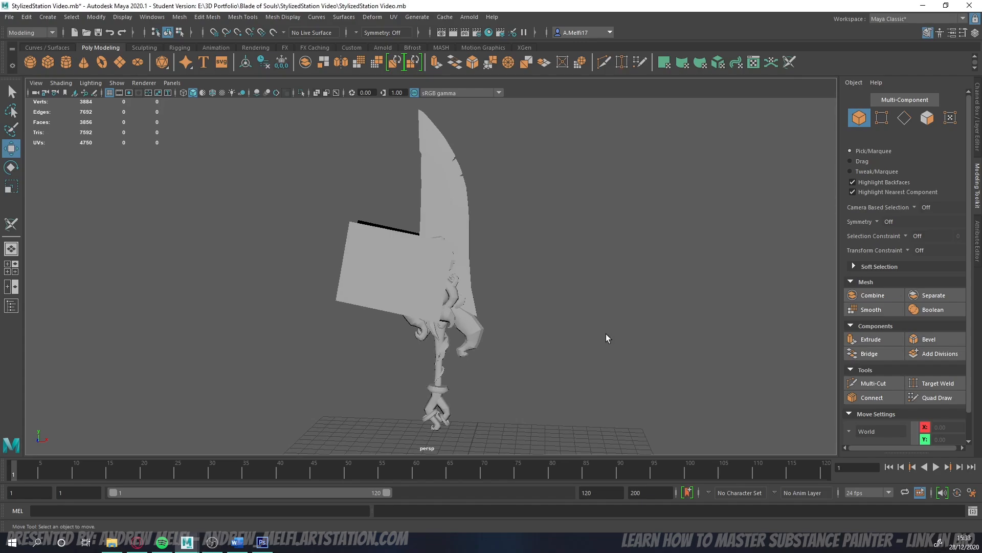
{"action": "left_click_drag", "start_coordinate": [605, 333], "coordinate": [618, 341], "text": "alt"}
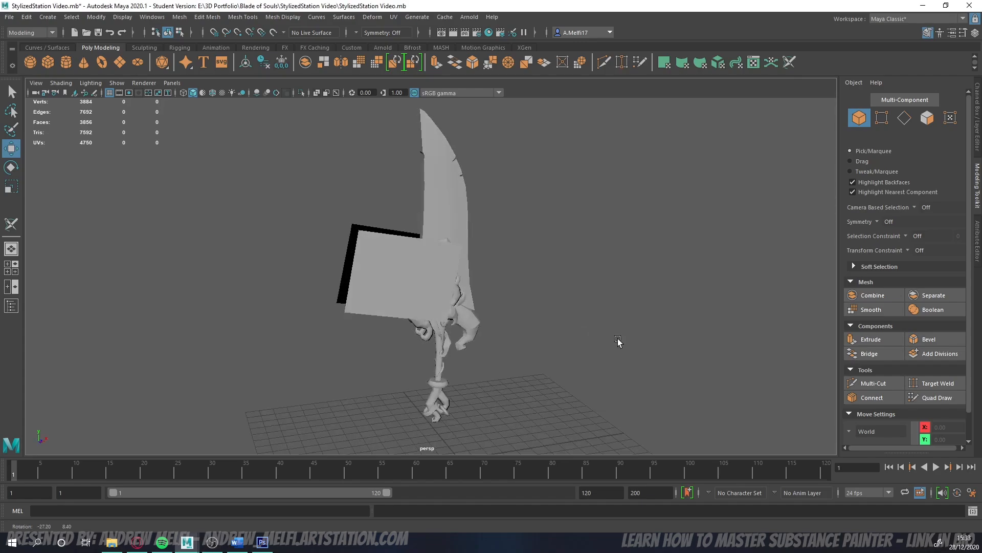
- Select the front plane, look at its UVs in the UV Editor, and close the editor and the UV Toolkit
{"action": "left_click", "coordinate": [419, 276]}
{"action": "left_click", "coordinate": [393, 17]}
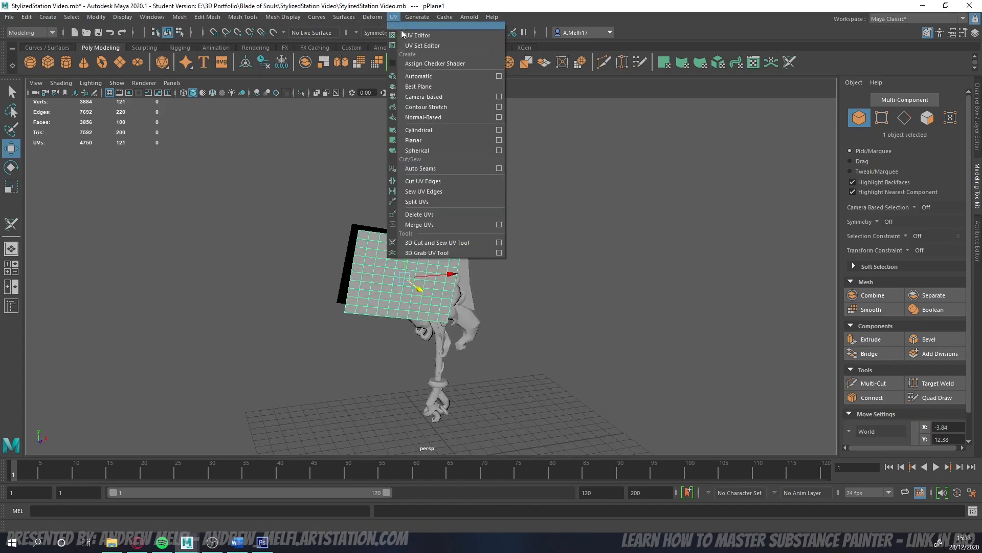
{"action": "left_click", "coordinate": [402, 35]}
{"action": "left_click", "coordinate": [883, 57]}
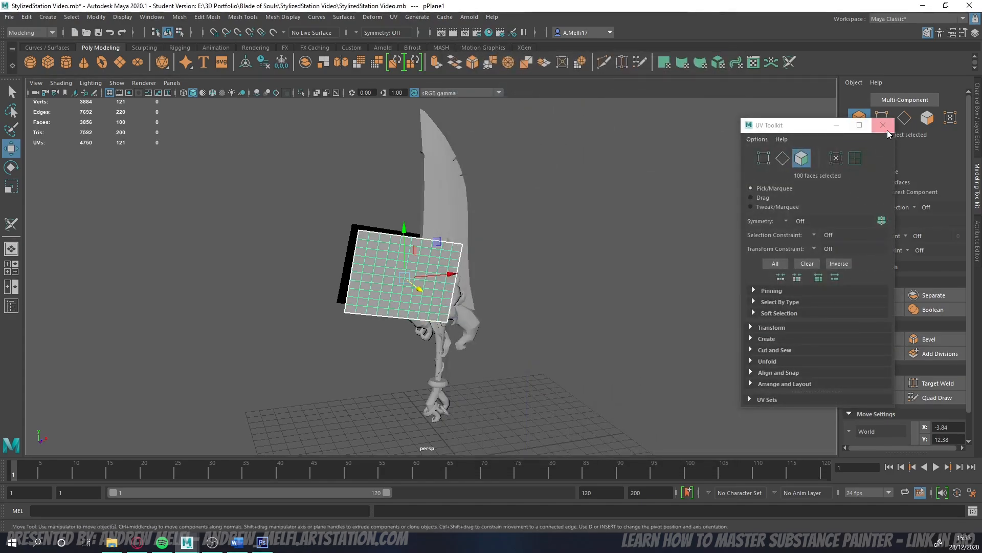
{"action": "left_click", "coordinate": [883, 125]}
- Switch to Photoshop, hide the UV Map layer and Layer 1 to examine the painted effect on transparency, and make Layer 1 active
{"action": "left_click", "coordinate": [262, 542]}
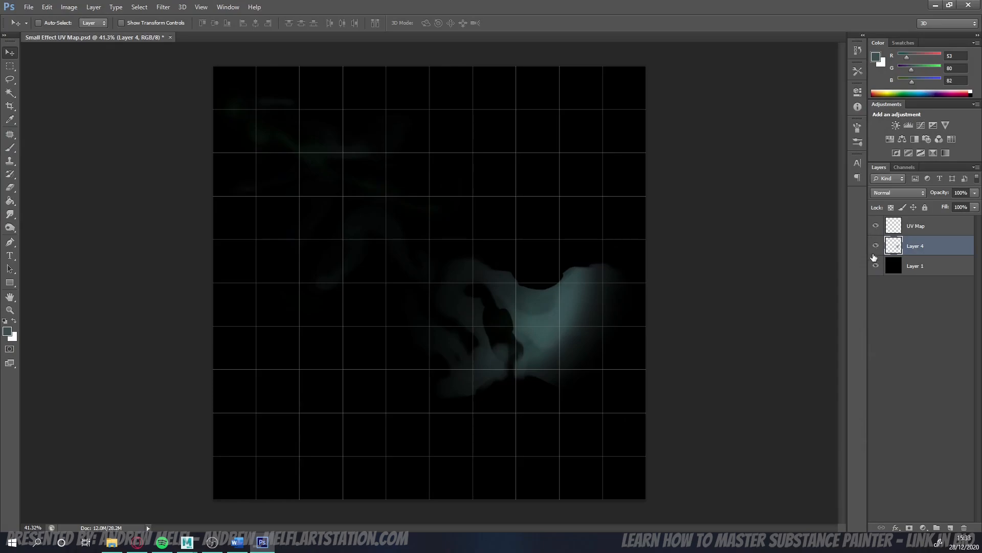
{"action": "left_click", "coordinate": [876, 225]}
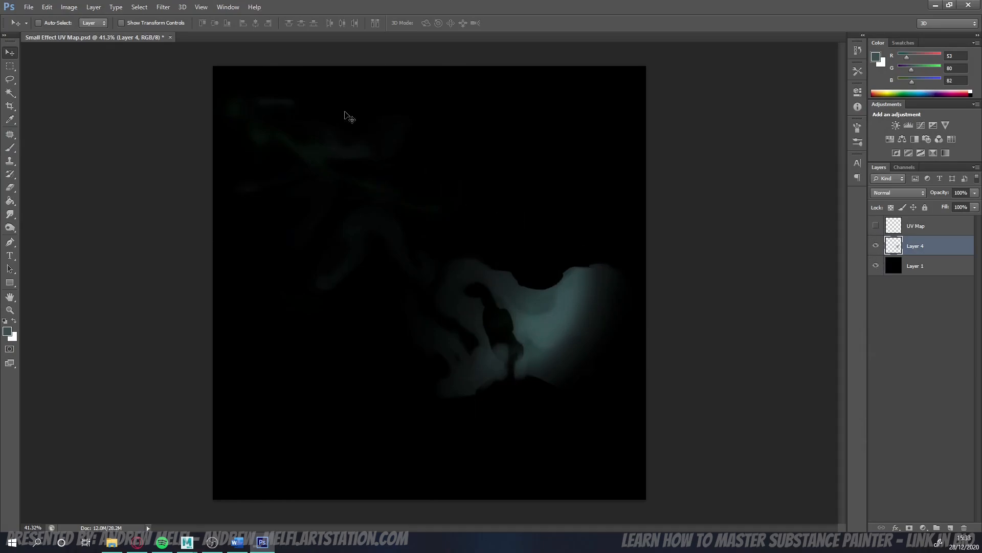
{"action": "left_click", "coordinate": [875, 265]}
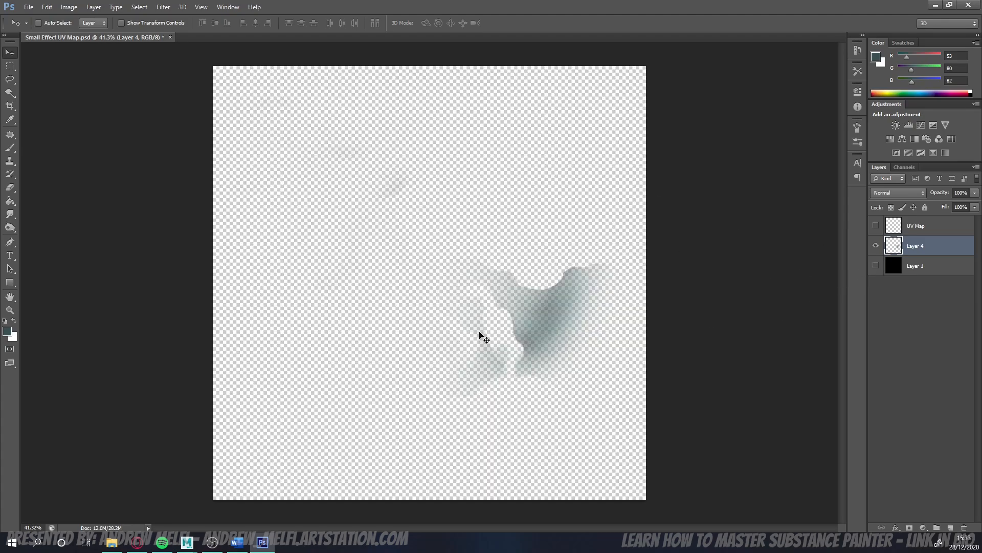
{"action": "left_click", "coordinate": [958, 272]}
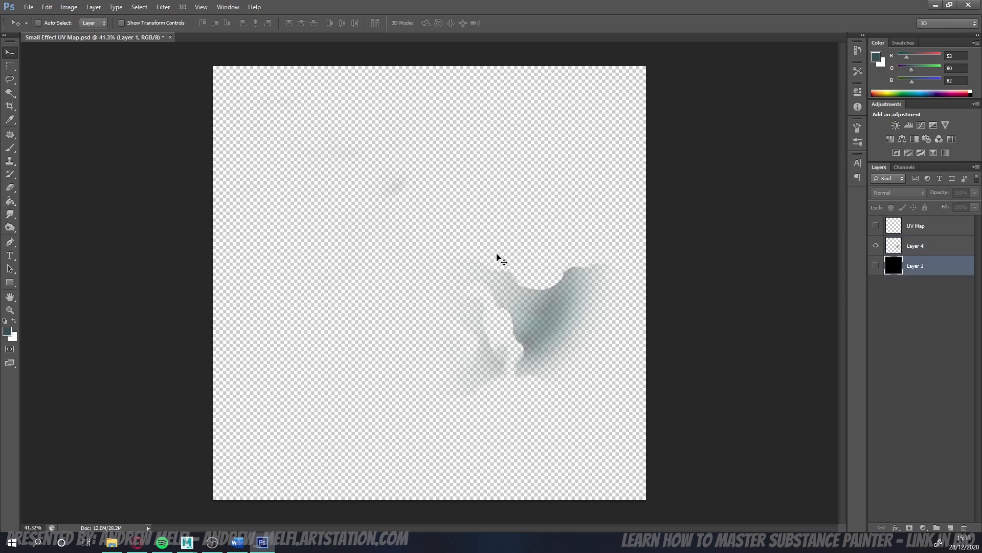
- Compare the painted effect with and without Layer 1's black background, leaving both Layer 1 and the UV Map layer shown
{"action": "left_click", "coordinate": [876, 266]}
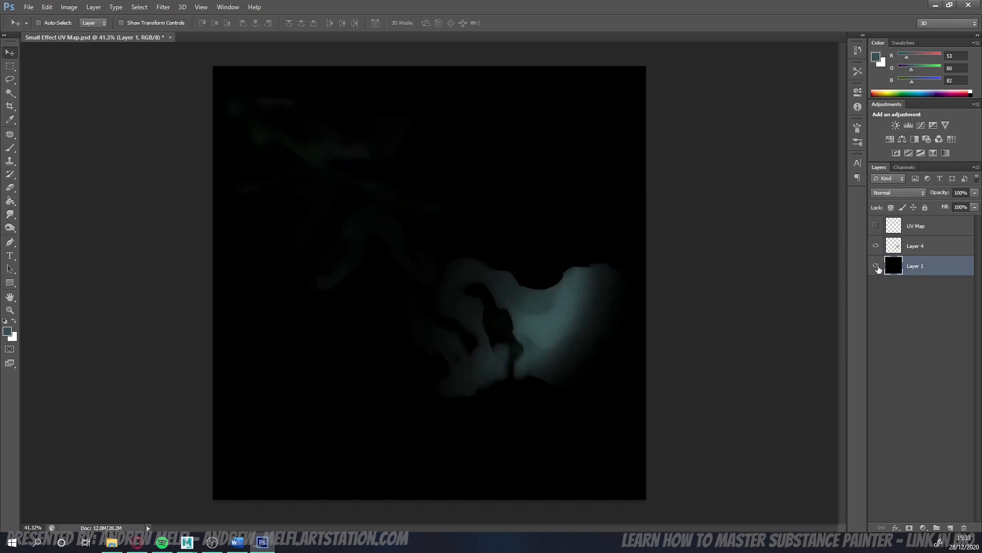
{"action": "left_click", "coordinate": [876, 266]}
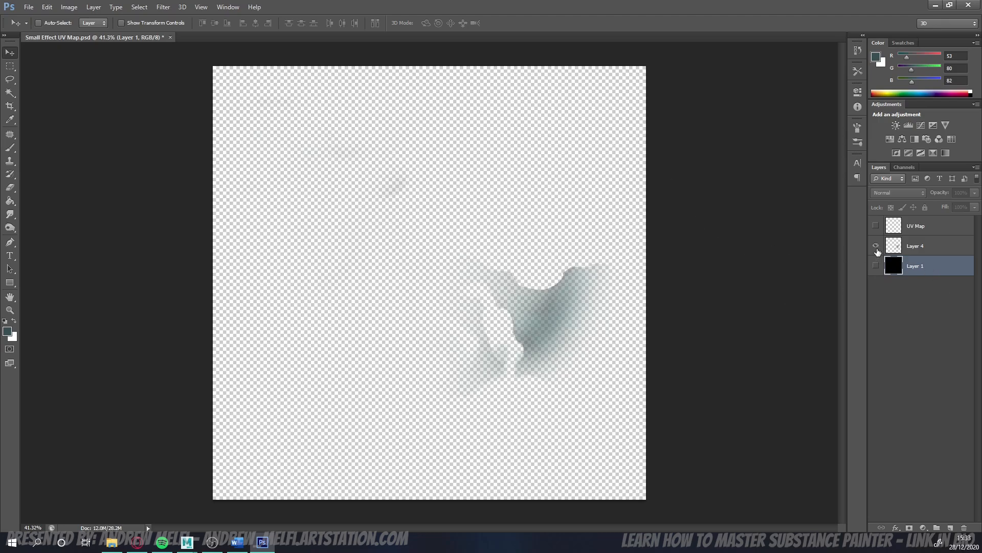
{"action": "left_click", "coordinate": [876, 266]}
{"action": "left_click", "coordinate": [876, 229]}
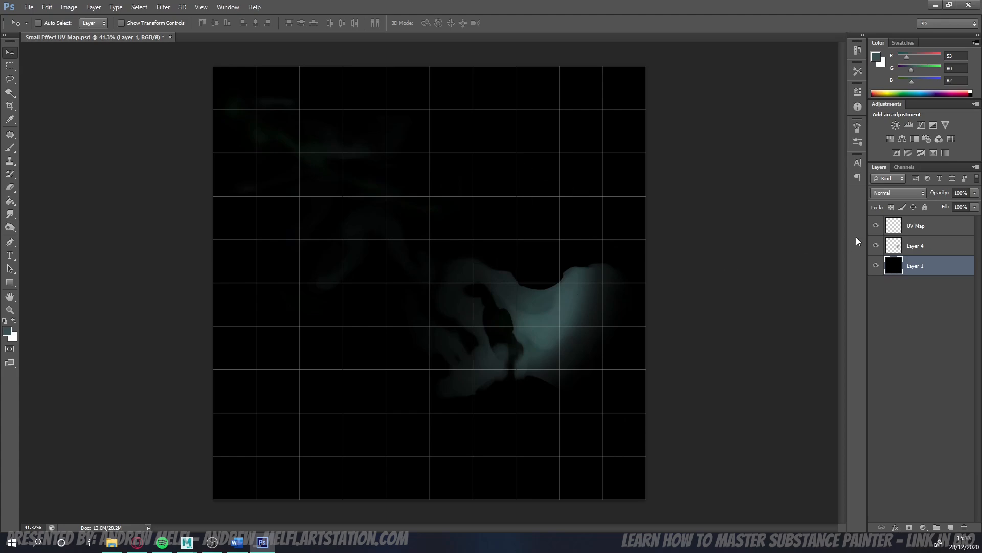
- Switch to Substance Painter and examine the textured sword from several angles
{"action": "left_click", "coordinate": [262, 541]}
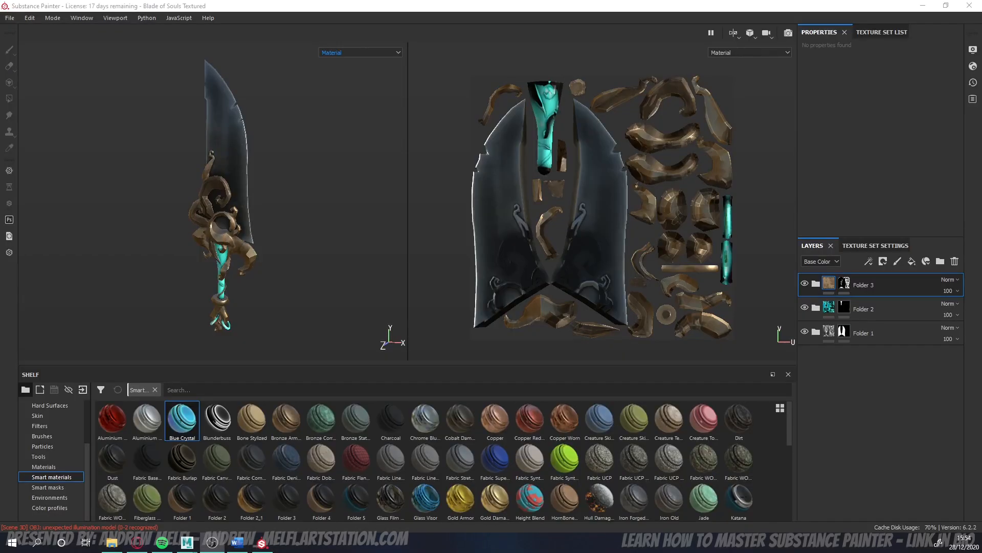
{"action": "left_click", "coordinate": [329, 194]}
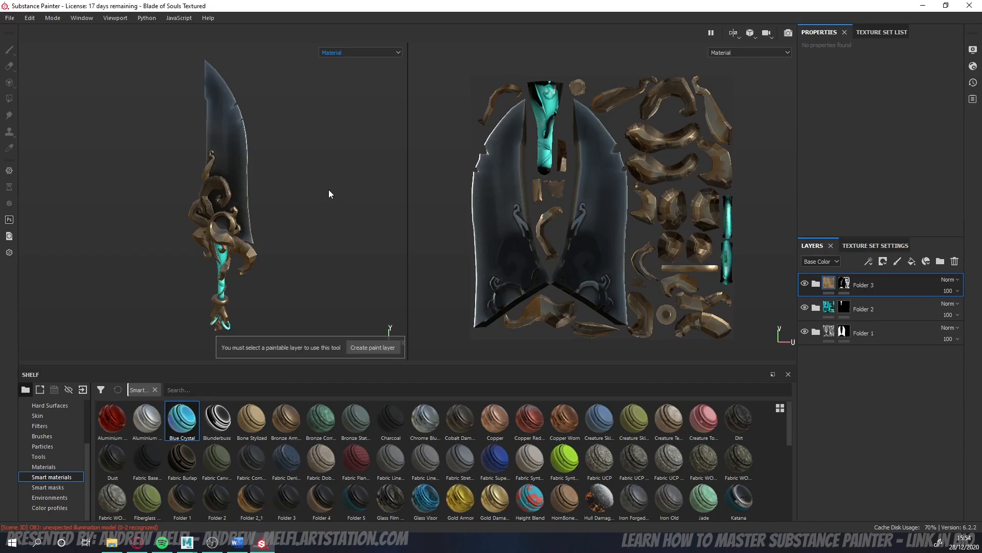
{"action": "mouse_move", "coordinate": [307, 196]}
{"action": "left_mouse_down", "text": "alt"}
{"action": "mouse_move", "coordinate": [448, 205]}
{"action": "mouse_move", "coordinate": [486, 191]}
{"action": "left_mouse_up", "text": "alt"}
{"action": "left_click_drag", "start_coordinate": [335, 190], "coordinate": [318, 192], "text": "alt"}
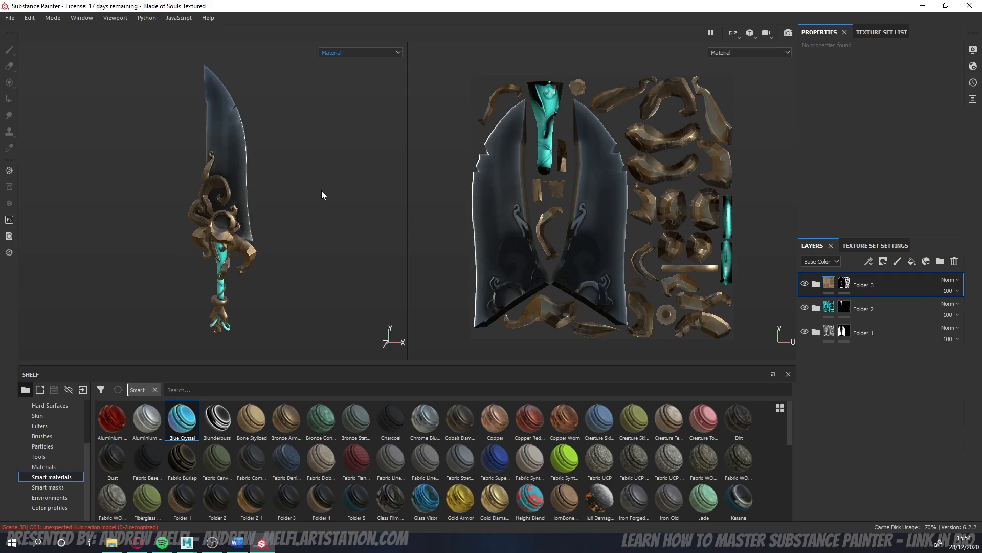
{"action": "left_click_drag", "start_coordinate": [322, 192], "coordinate": [323, 152], "text": "alt"}
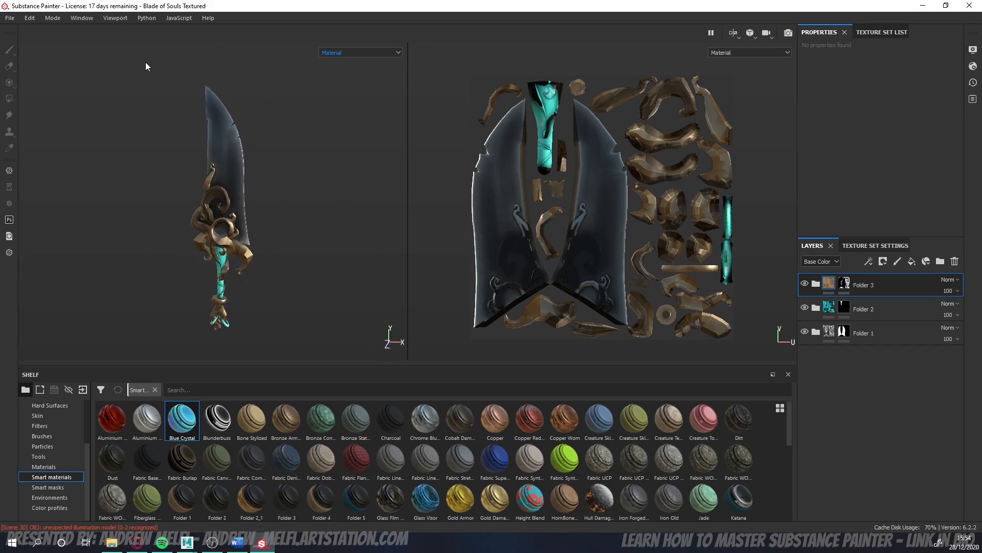
{"action": "left_click_drag", "start_coordinate": [238, 199], "coordinate": [300, 177], "text": "alt"}
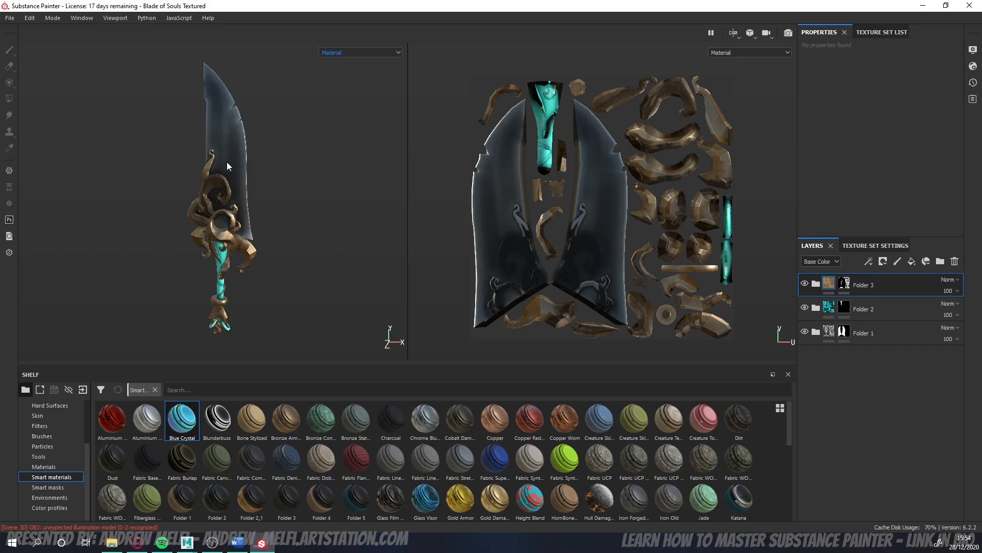
{"action": "mouse_move", "coordinate": [291, 184]}
{"action": "left_mouse_down", "text": "alt"}
{"action": "mouse_move", "coordinate": [329, 207]}
{"action": "mouse_move", "coordinate": [296, 189]}
{"action": "left_mouse_up", "text": "alt"}
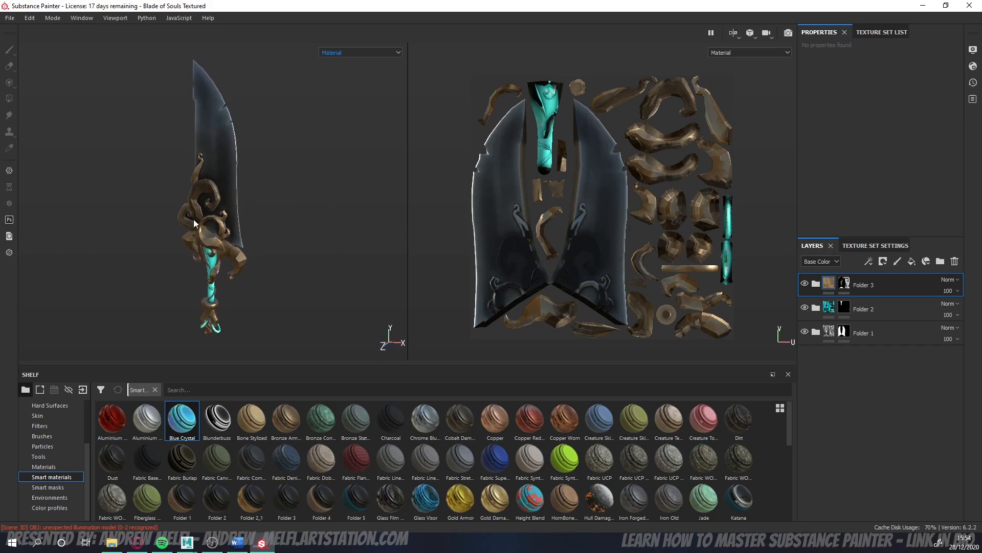
{"action": "left_click_drag", "start_coordinate": [193, 219], "coordinate": [325, 183], "text": "alt"}
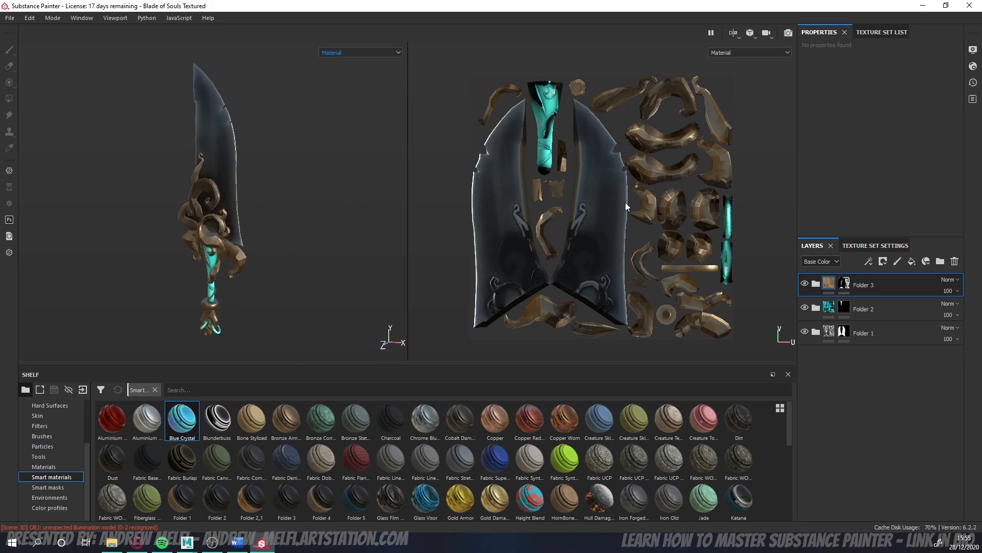
- Widen the 3D view against the UV view and reframe the UV layout to fit the narrower area
{"action": "scroll", "coordinate": [626, 202], "scroll_direction": "down", "scroll_amount": 2}
{"action": "left_click_drag", "start_coordinate": [407, 176], "coordinate": [502, 176]}
{"action": "middle_click_drag", "start_coordinate": [599, 182], "coordinate": [589, 183], "text": "alt"}
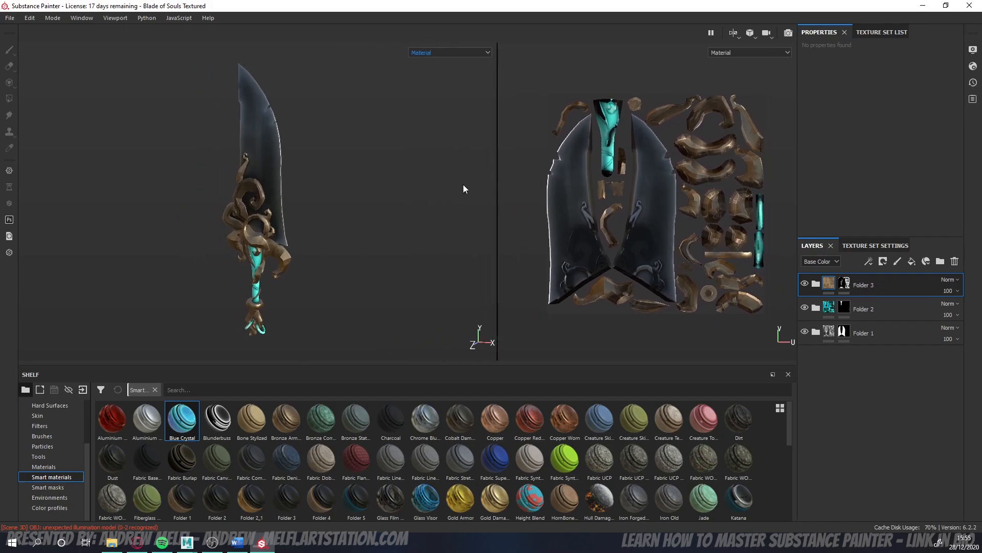
{"action": "left_click_drag", "start_coordinate": [464, 185], "coordinate": [365, 200], "text": "alt"}
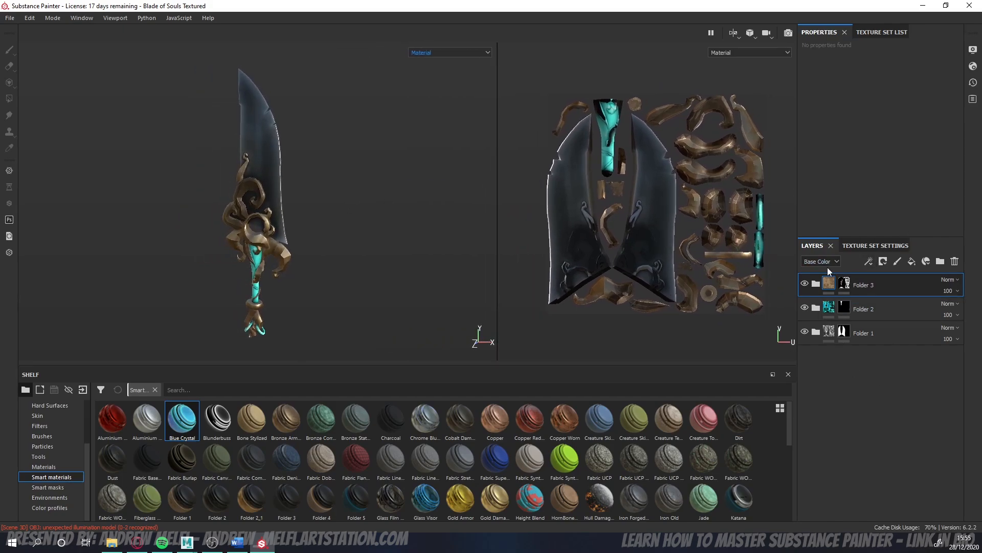
{"action": "left_click", "coordinate": [882, 32]}
{"action": "left_click", "coordinate": [836, 30]}
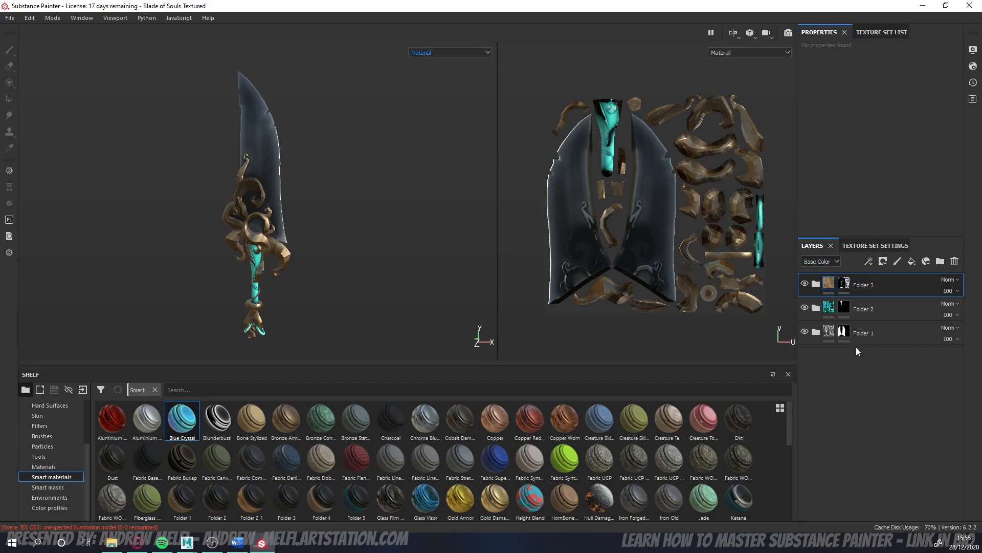
{"action": "right_click", "coordinate": [861, 359]}
{"action": "left_click", "coordinate": [827, 398]}
{"action": "key", "text": "alt+Tab"}
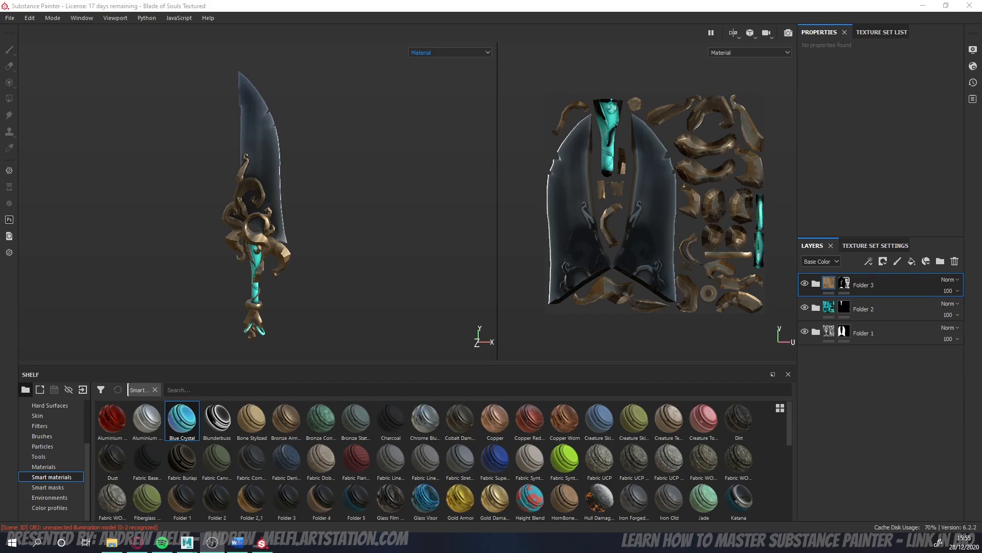
{"action": "left_click", "coordinate": [880, 358]}
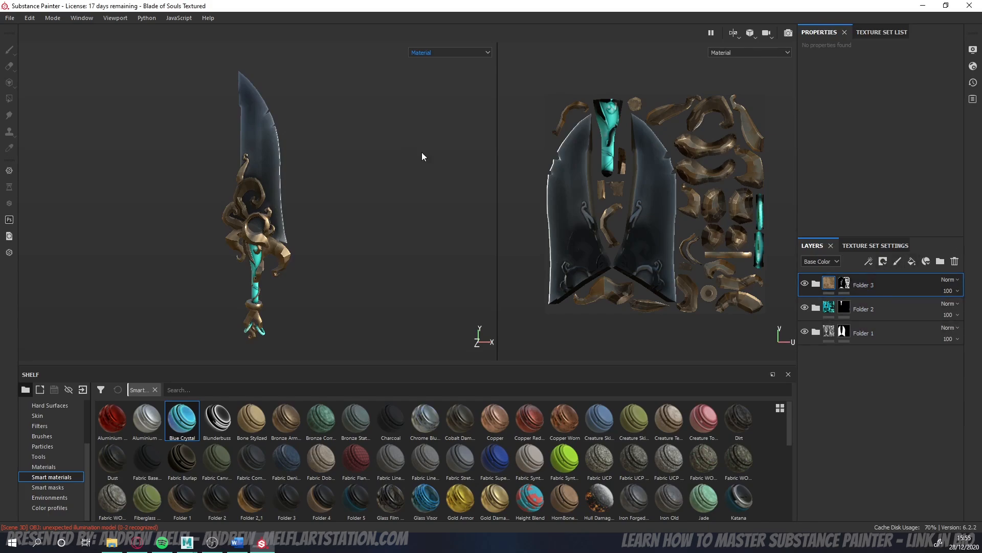
- Hide Folder 3, Folder 2 and Folder 1 to view the sword without its textures
{"action": "left_click_drag", "start_coordinate": [805, 283], "coordinate": [805, 331]}
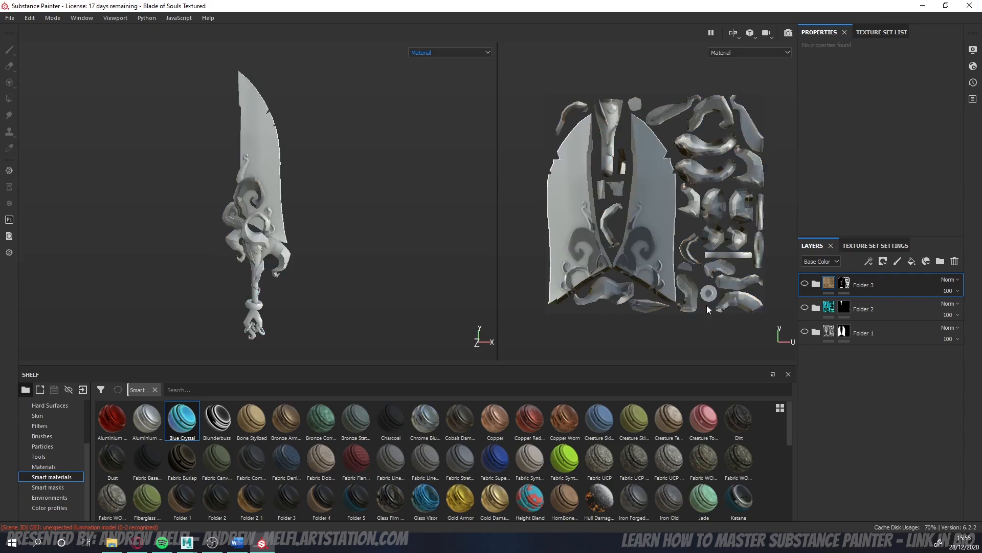
{"action": "left_click_drag", "start_coordinate": [366, 232], "coordinate": [336, 242], "text": "alt"}
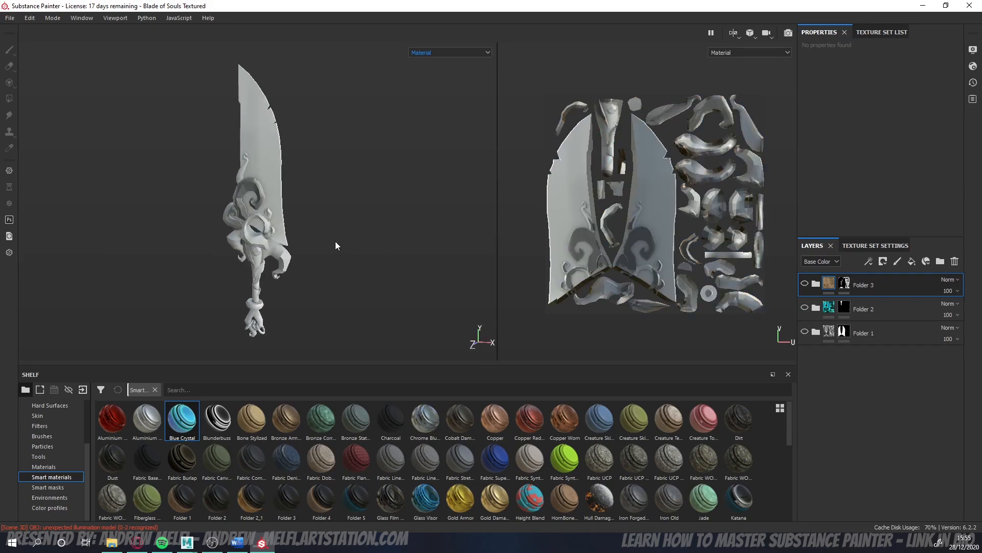
- Open the mesh map baking settings from the texture set's settings and move the dialog slightly aside
{"action": "left_click", "coordinate": [869, 246]}
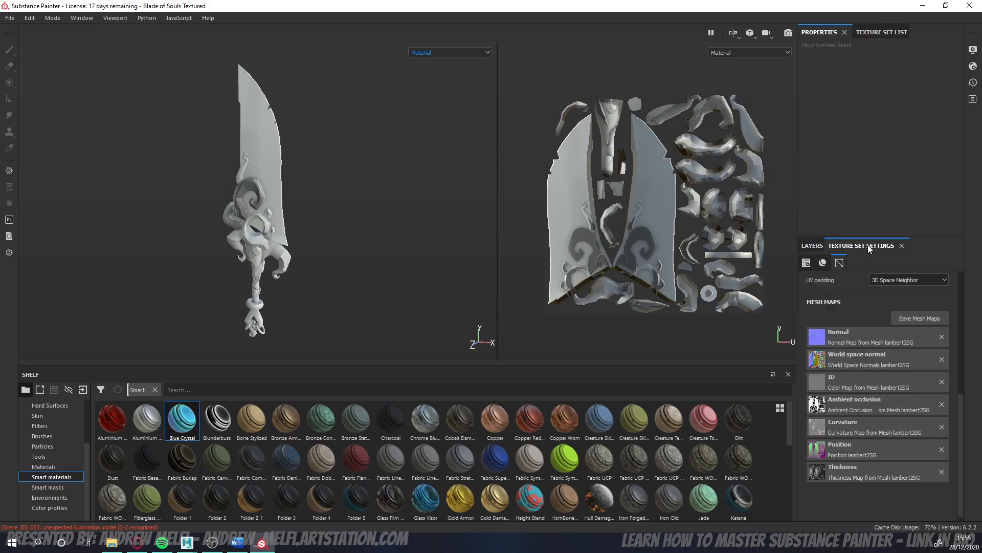
{"action": "left_click", "coordinate": [813, 247]}
{"action": "left_click", "coordinate": [863, 247]}
{"action": "left_click", "coordinate": [808, 246]}
{"action": "left_click", "coordinate": [870, 246]}
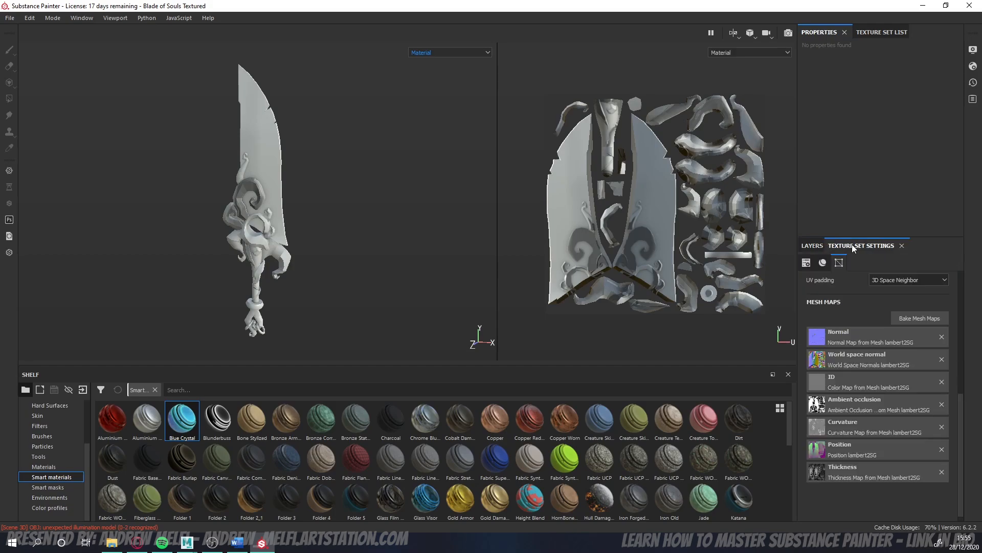
{"action": "left_click", "coordinate": [917, 320]}
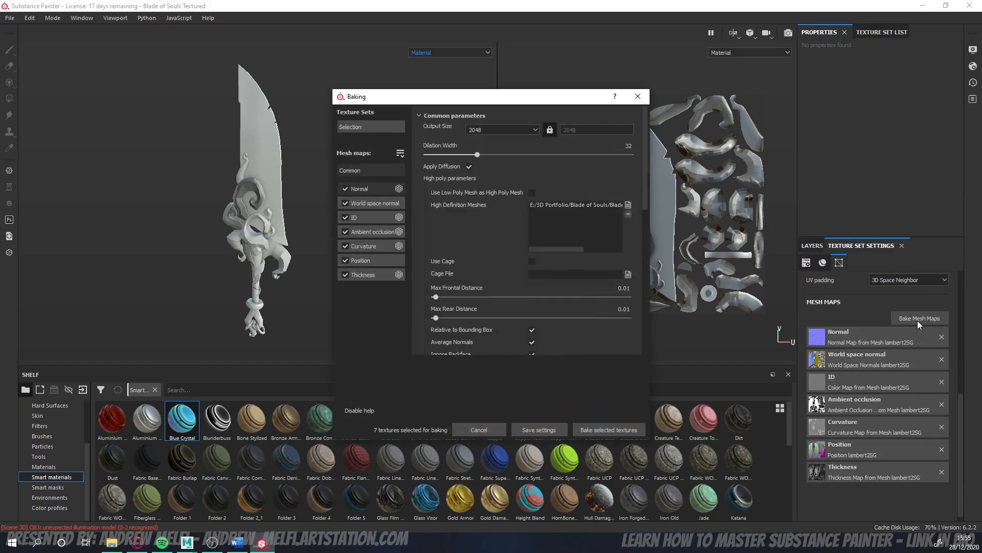
{"action": "left_click_drag", "start_coordinate": [492, 101], "coordinate": [479, 84]}
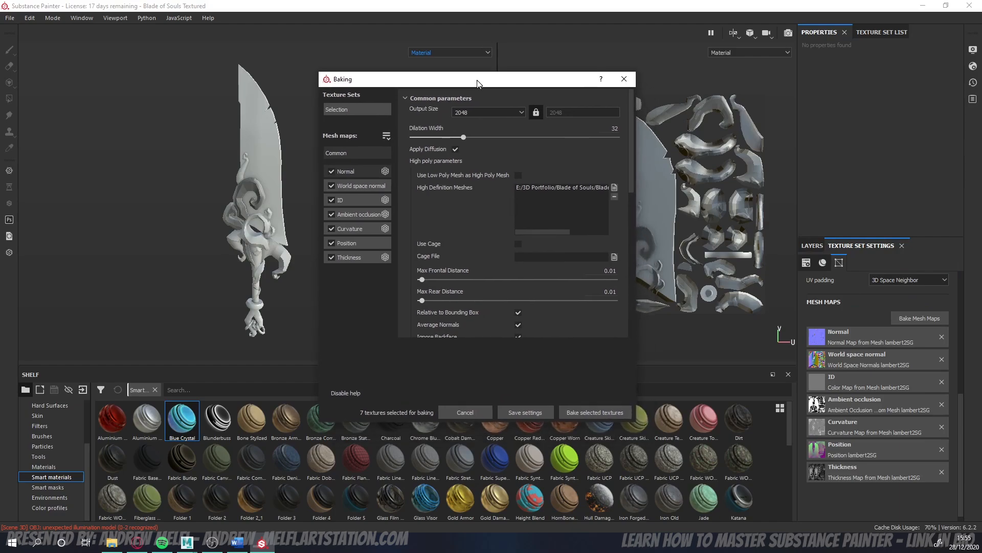
- Set the baking output size to 2048
{"action": "right_click", "coordinate": [477, 81]}
{"action": "left_click", "coordinate": [477, 111]}
{"action": "left_click", "coordinate": [477, 111]}
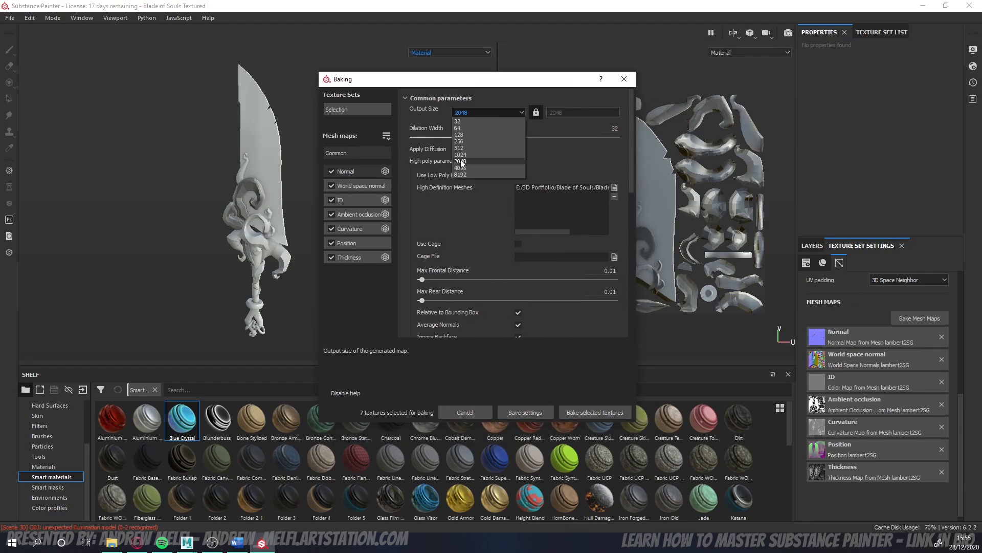
{"action": "left_click", "coordinate": [480, 112]}
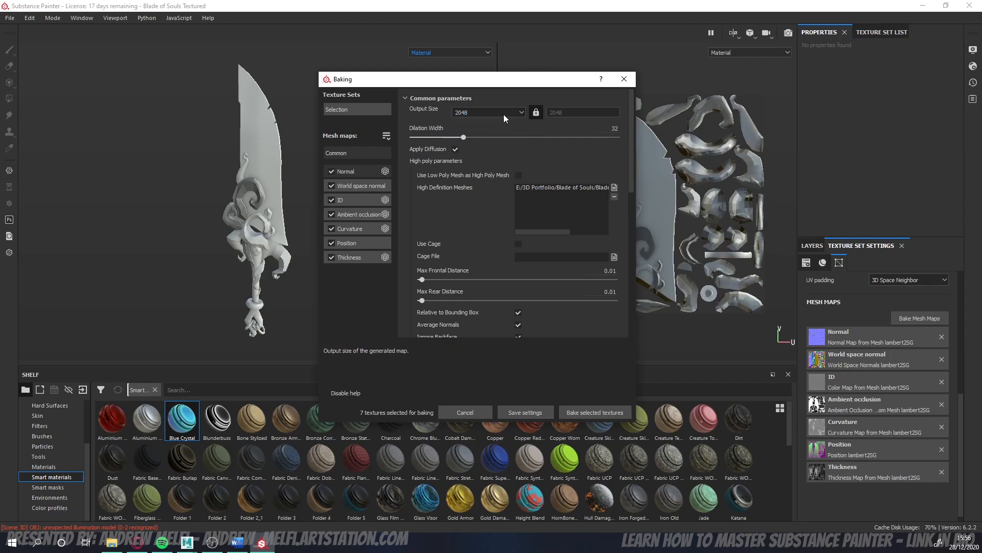
{"action": "left_click", "coordinate": [497, 113]}
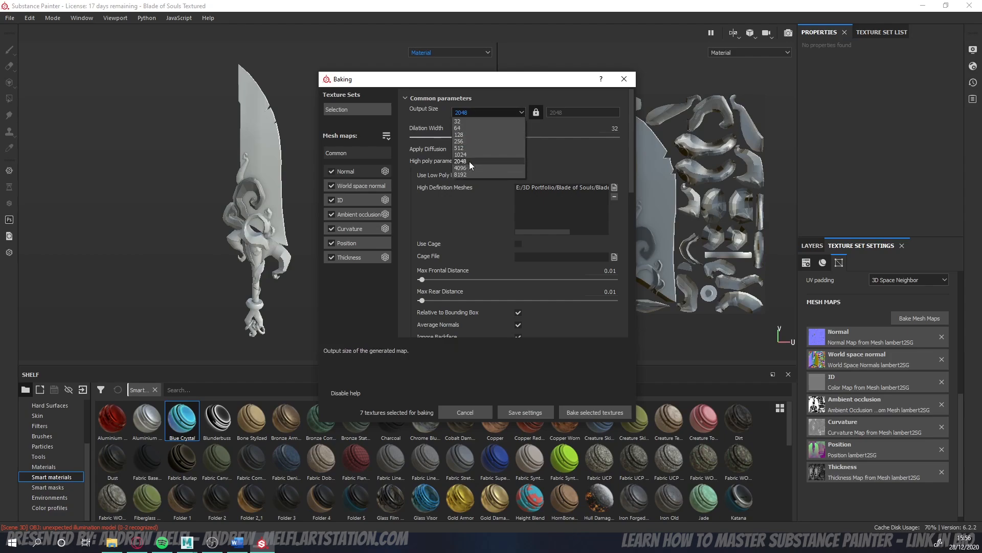
{"action": "left_click", "coordinate": [458, 210]}
{"action": "left_click", "coordinate": [481, 113]}
{"action": "left_click", "coordinate": [459, 161]}
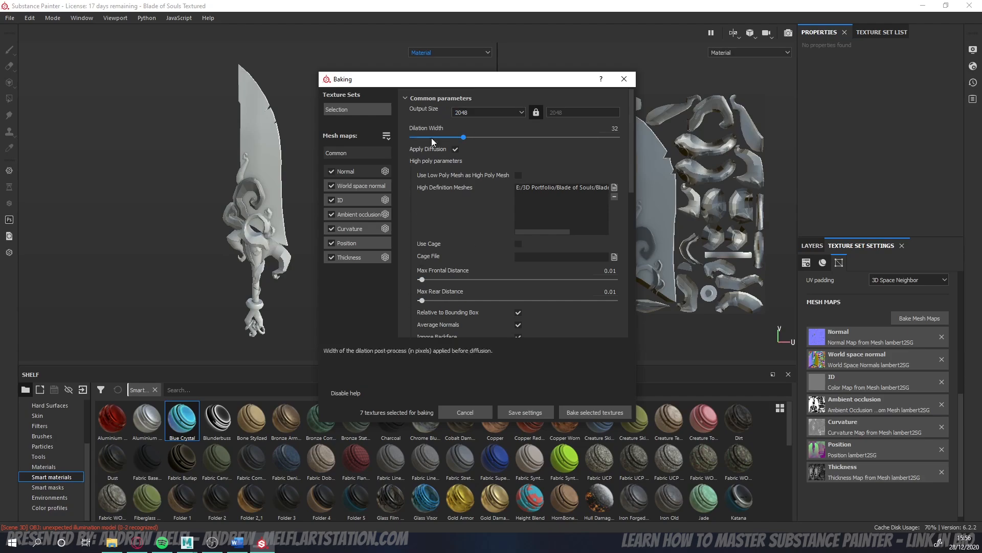
- Review the common baking parameters and the individual baker parameters of the mesh maps, from Normal to Thickness
{"action": "scroll", "coordinate": [465, 241], "scroll_direction": "down", "scroll_amount": 2}
{"action": "scroll", "coordinate": [468, 250], "scroll_direction": "down", "scroll_amount": 2}
{"action": "scroll", "coordinate": [424, 250], "scroll_direction": "up", "scroll_amount": 1}
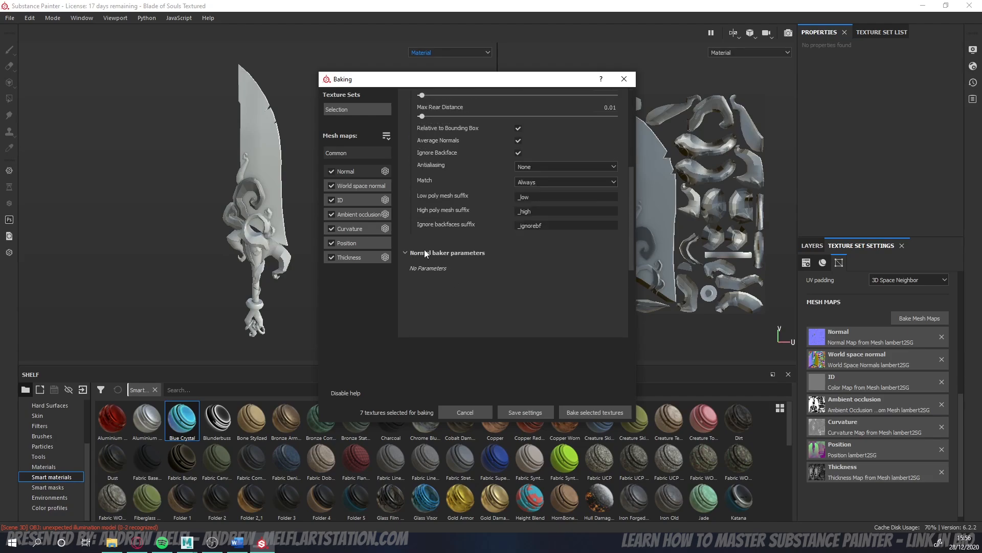
{"action": "left_click", "coordinate": [373, 185]}
{"action": "left_click", "coordinate": [346, 200]}
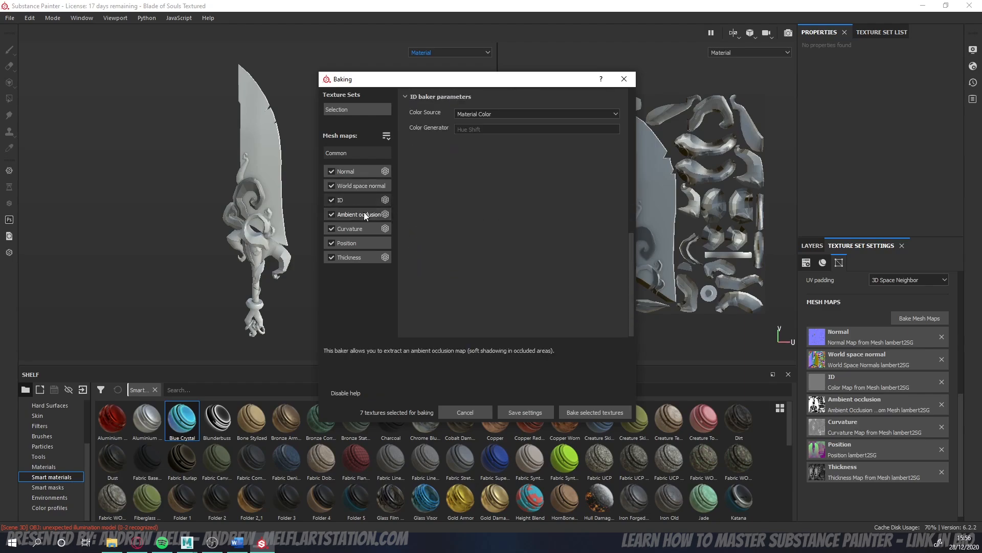
{"action": "left_click", "coordinate": [364, 213]}
{"action": "left_click", "coordinate": [364, 227]}
{"action": "left_click", "coordinate": [364, 245]}
{"action": "left_click", "coordinate": [365, 257]}
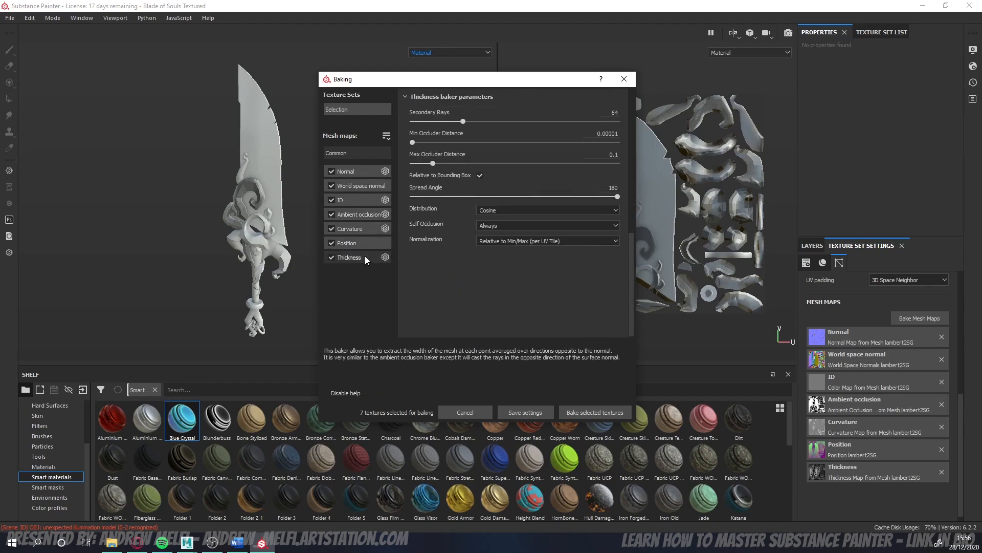
{"action": "scroll", "coordinate": [466, 123], "scroll_direction": "up", "scroll_amount": 2}
{"action": "left_click", "coordinate": [370, 174]}
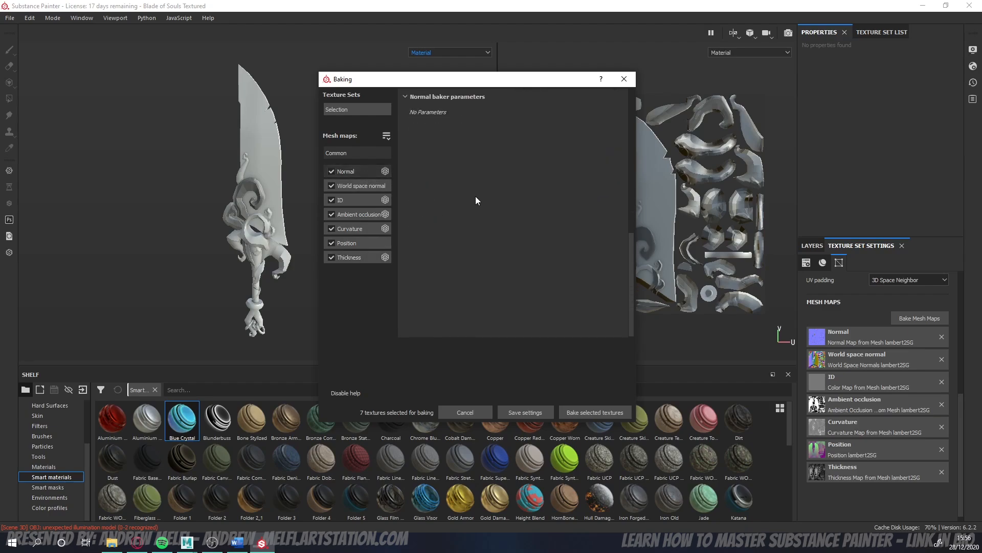
{"action": "scroll", "coordinate": [475, 195], "scroll_direction": "up", "scroll_amount": 6}
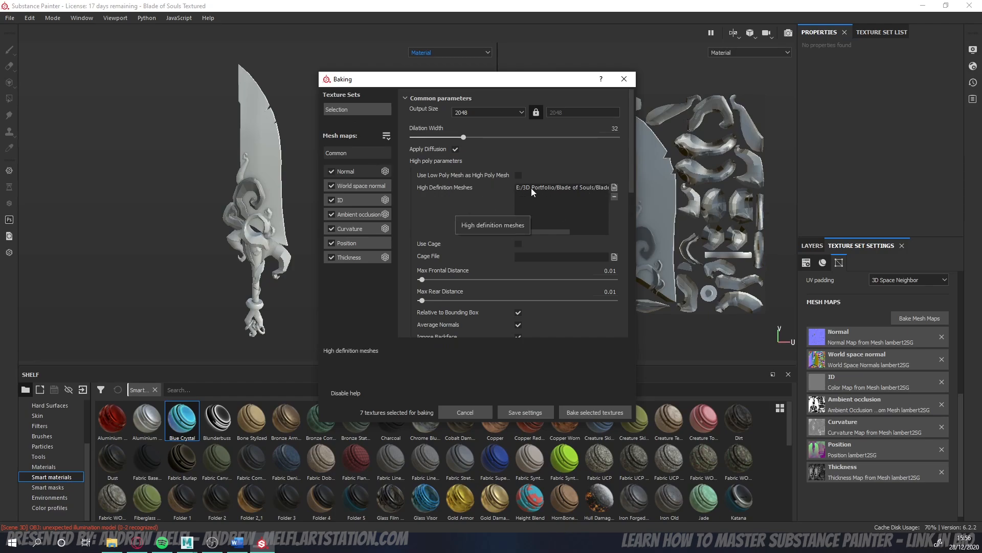
- Select the listed high definition mesh, leave the baking settings without baking, and show Folder 1, Folder 2 and Folder 3 again
{"action": "left_click", "coordinate": [544, 189]}
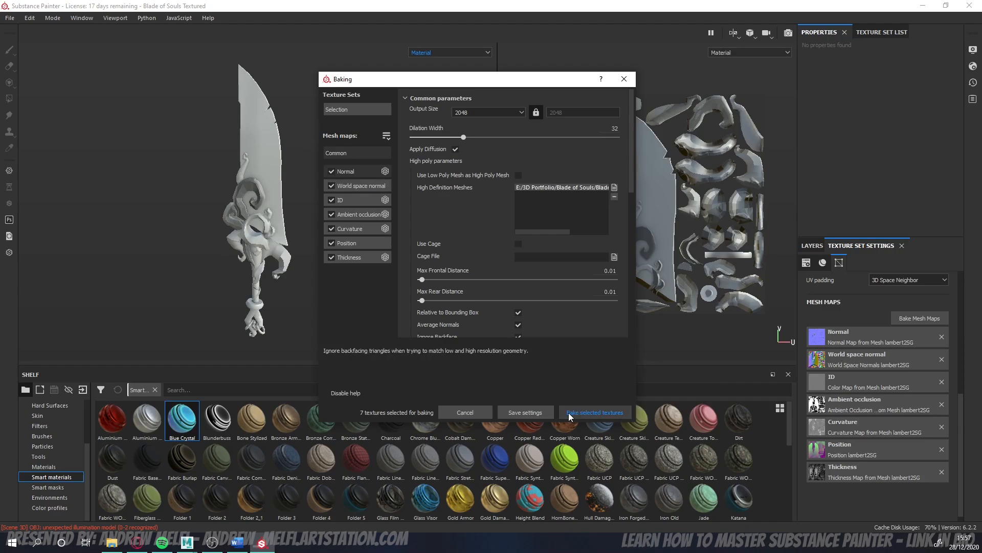
{"action": "left_click", "coordinate": [624, 79]}
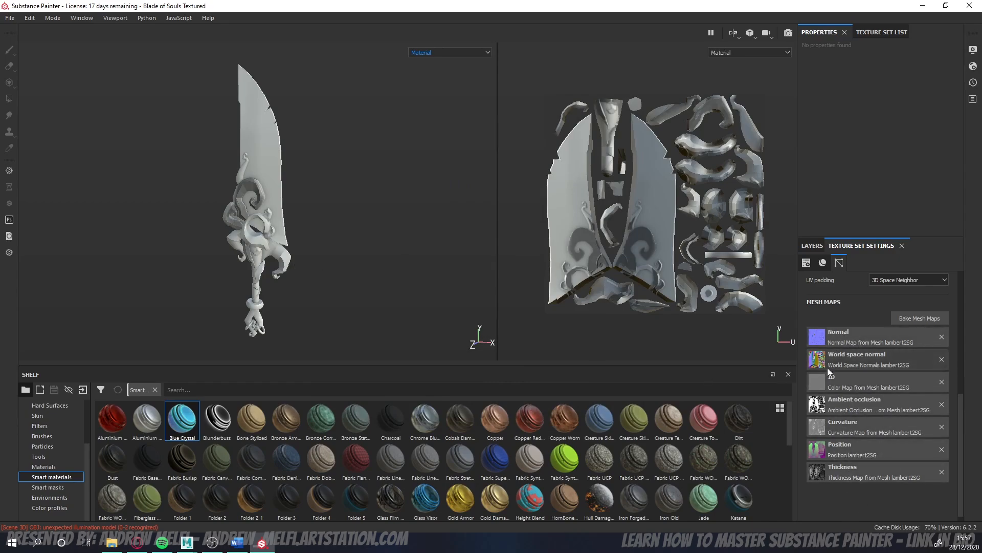
{"action": "left_click", "coordinate": [817, 244]}
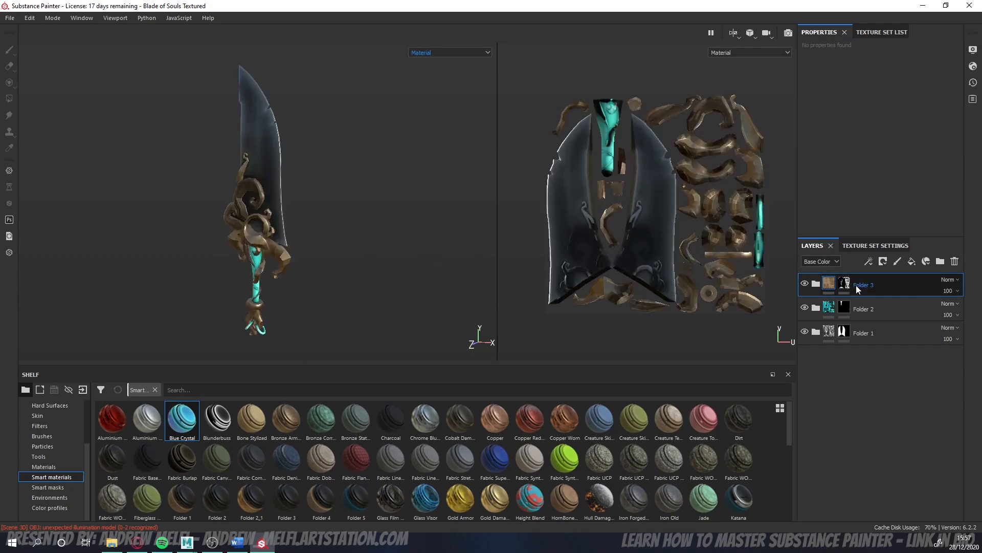
- Add a new folder above Folder 3 and give it a black mask
{"action": "left_click", "coordinate": [940, 262]}
{"action": "right_click", "coordinate": [894, 285]}
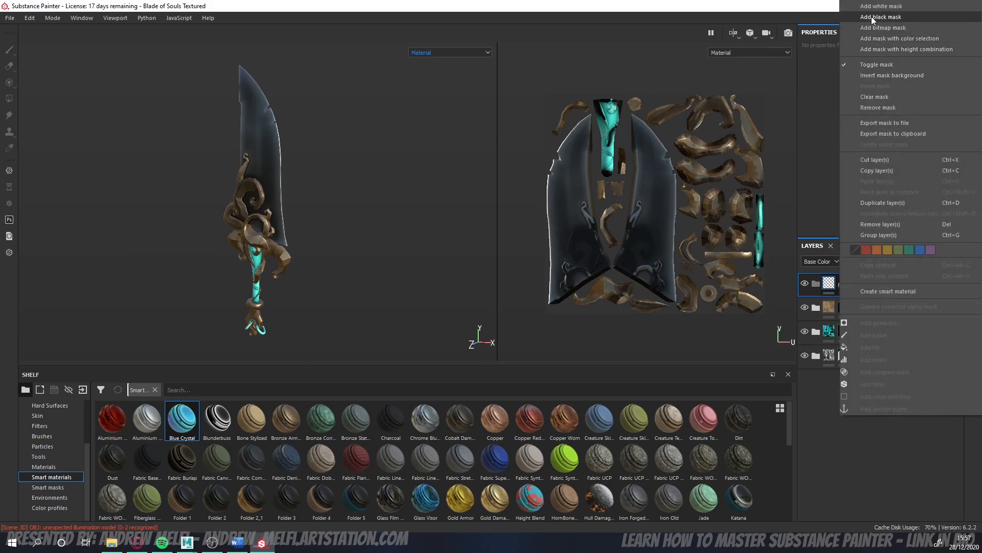
{"action": "left_click", "coordinate": [871, 16]}
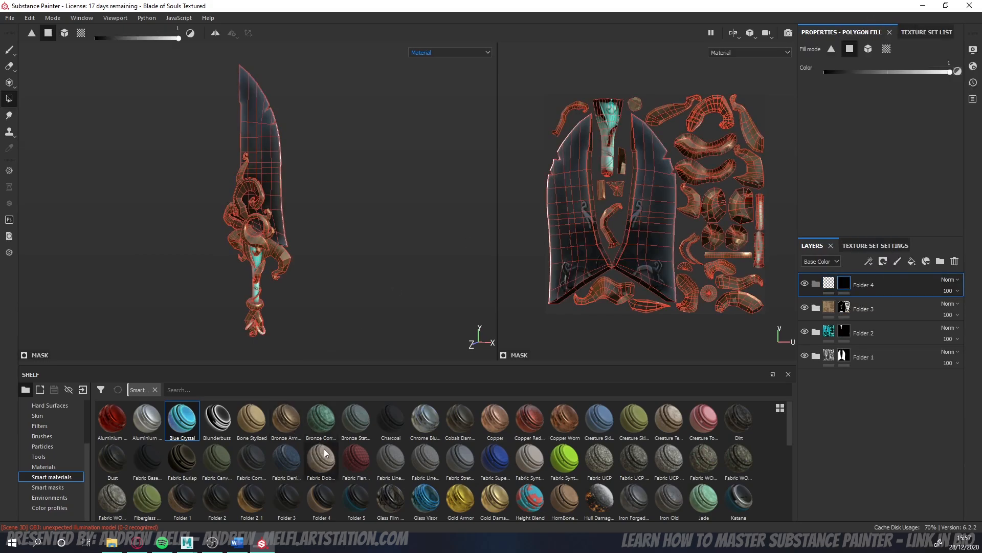
- Browse the smart materials and place Steel Painted inside Folder 4
{"action": "scroll", "coordinate": [325, 453], "scroll_direction": "down", "scroll_amount": 5}
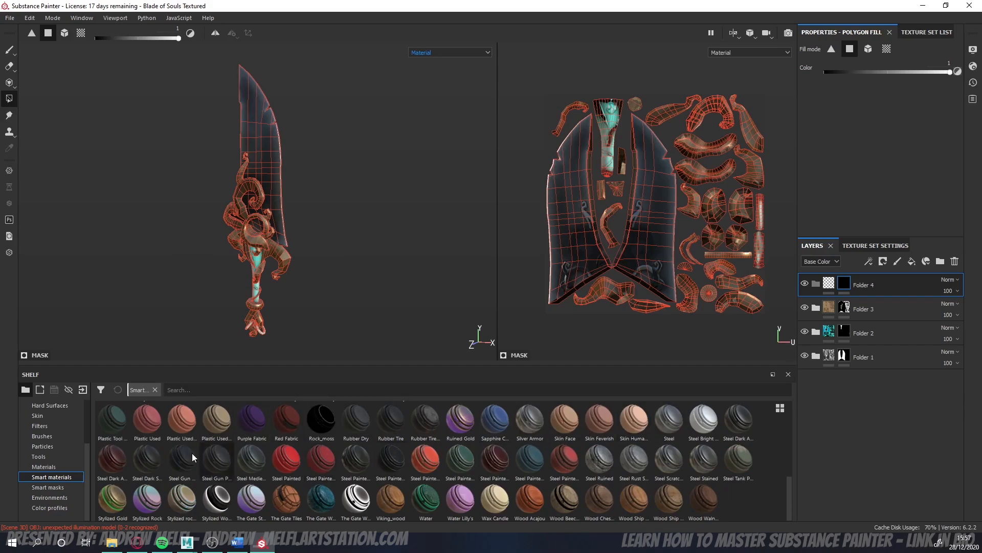
{"action": "scroll", "coordinate": [213, 446], "scroll_direction": "up", "scroll_amount": 5}
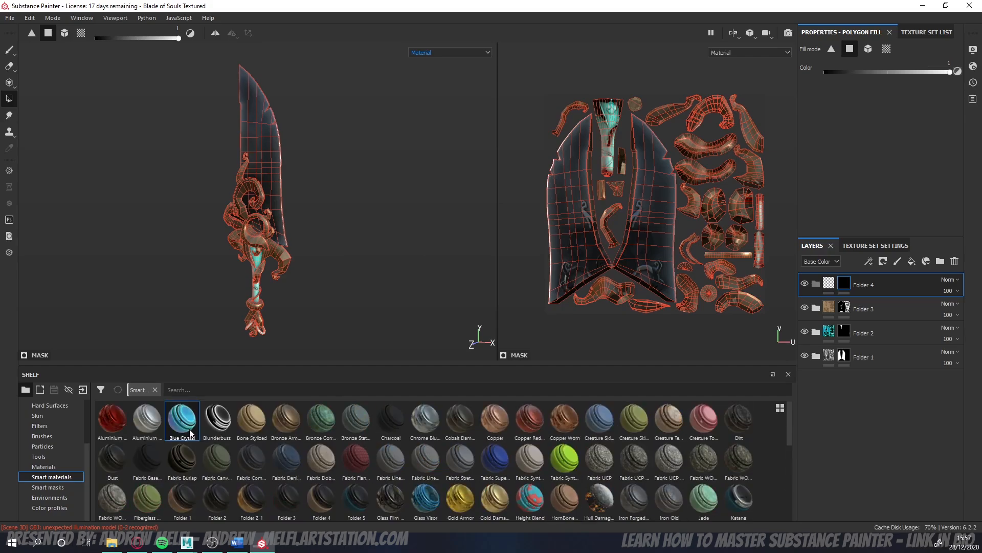
{"action": "scroll", "coordinate": [183, 444], "scroll_direction": "down", "scroll_amount": 3}
{"action": "scroll", "coordinate": [474, 450], "scroll_direction": "down", "scroll_amount": 3}
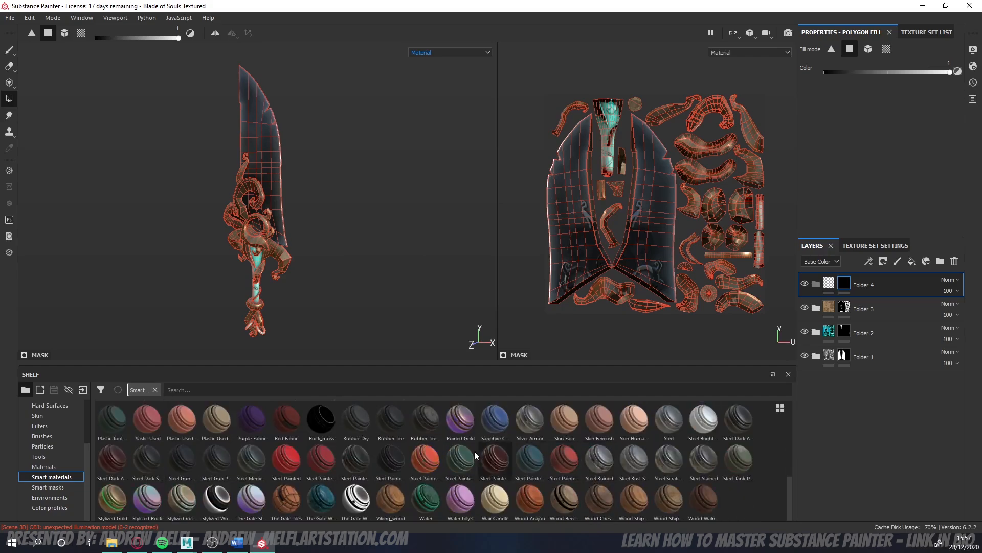
{"action": "mouse_move", "coordinate": [289, 461]}
{"action": "left_mouse_down"}
{"action": "mouse_move", "coordinate": [642, 382]}
{"action": "mouse_move", "coordinate": [885, 278]}
{"action": "mouse_move", "coordinate": [858, 284]}
{"action": "left_mouse_up"}
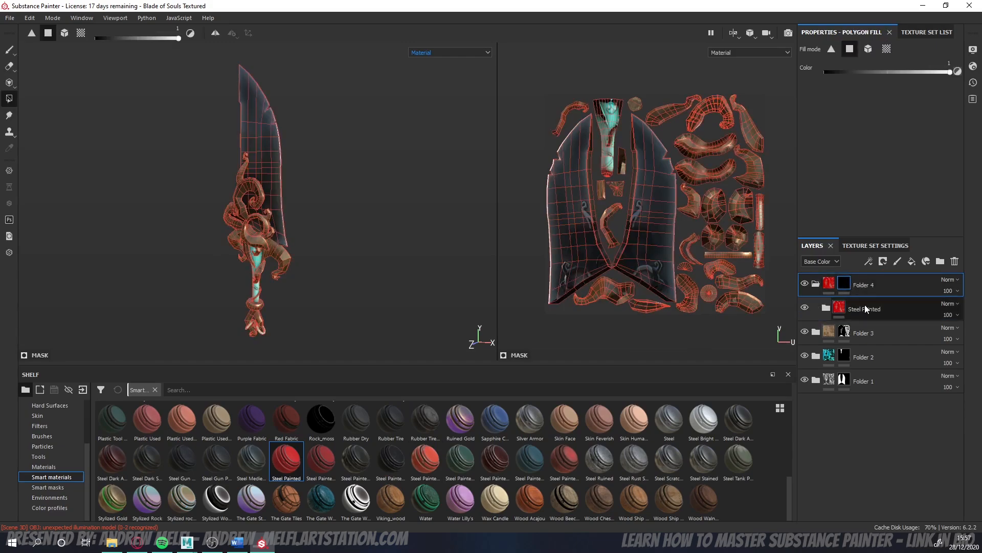
- Reveal Steel Painted on both sides of the blade by filling their UV chunks in Folder 4's mask
{"action": "left_click", "coordinate": [843, 285]}
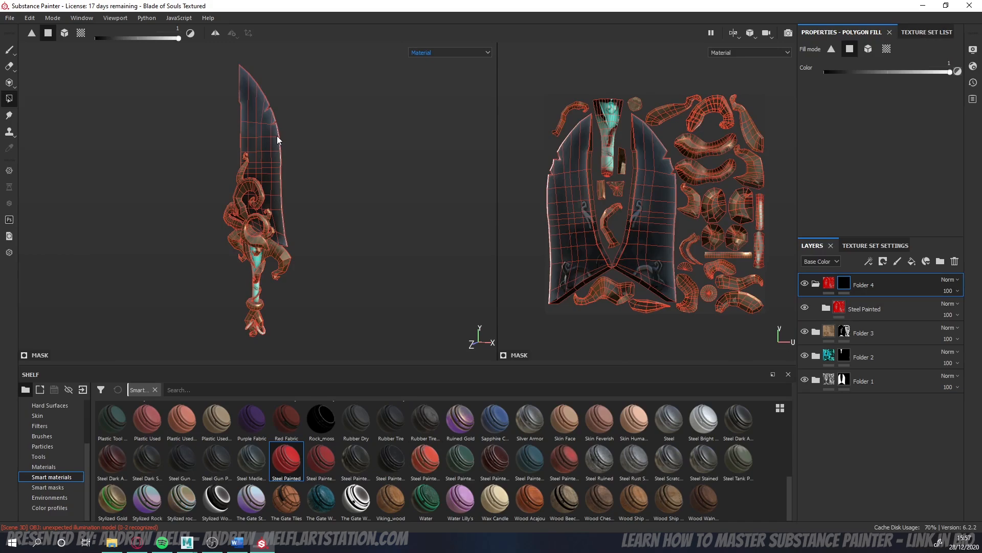
{"action": "left_click", "coordinate": [80, 34]}
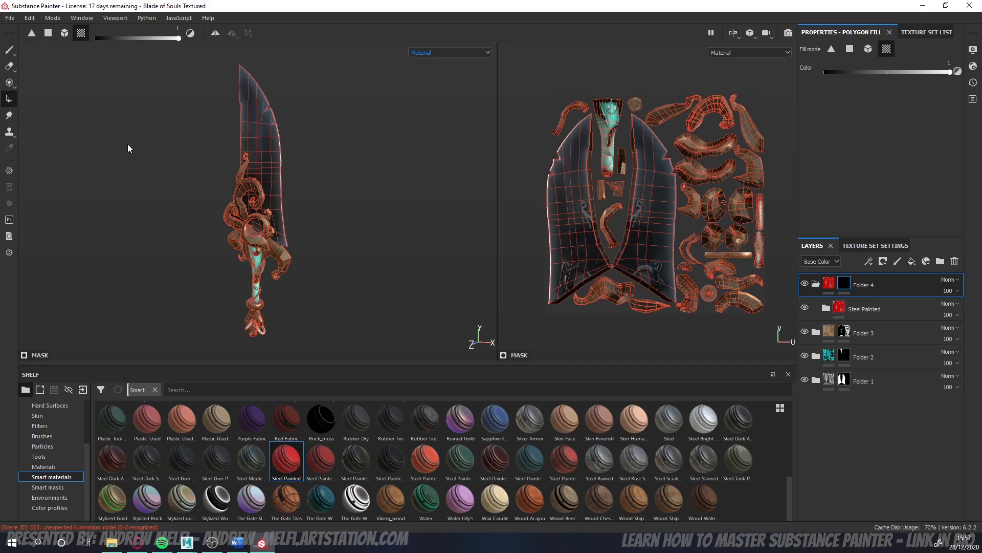
{"action": "left_click_drag", "start_coordinate": [128, 145], "coordinate": [133, 147], "text": "alt"}
{"action": "scroll", "coordinate": [185, 153], "scroll_direction": "up", "scroll_amount": 2}
{"action": "middle_click_drag", "start_coordinate": [185, 153], "coordinate": [178, 219], "text": "alt"}
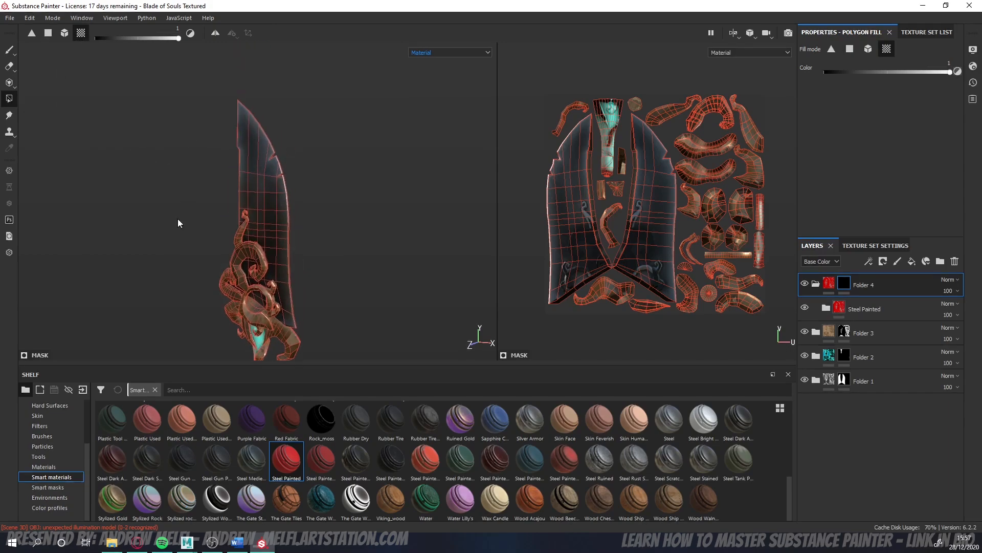
{"action": "left_click", "coordinate": [263, 187]}
{"action": "left_click_drag", "start_coordinate": [290, 202], "coordinate": [318, 257], "text": "alt"}
{"action": "left_click", "coordinate": [261, 195]}
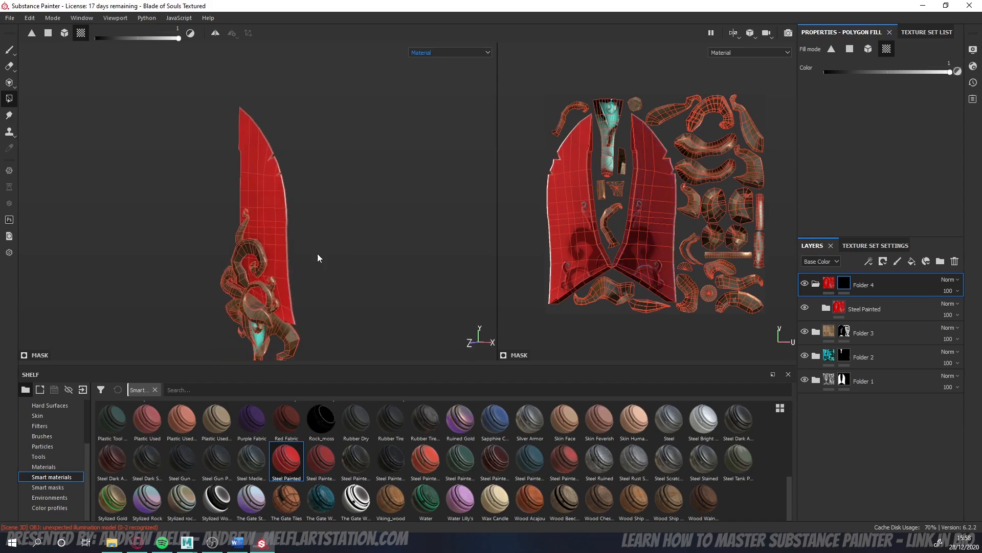
{"action": "middle_click_drag", "start_coordinate": [318, 257], "coordinate": [326, 210], "text": "alt"}
{"action": "left_click", "coordinate": [829, 283]}
{"action": "left_click_drag", "start_coordinate": [395, 263], "coordinate": [318, 264], "text": "alt"}
{"action": "left_click_drag", "start_coordinate": [457, 247], "coordinate": [303, 236], "text": "alt"}
- Add polygons of the guard's curved horn below the blade to Folder 4's mask with the quad Polygon Fill, and view the result
{"action": "left_click", "coordinate": [844, 283]}
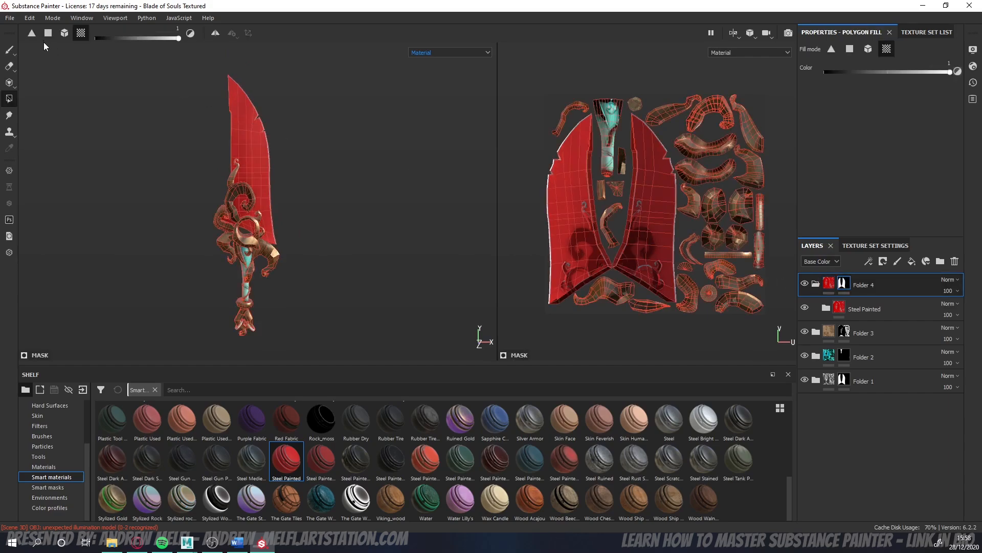
{"action": "left_click", "coordinate": [47, 33]}
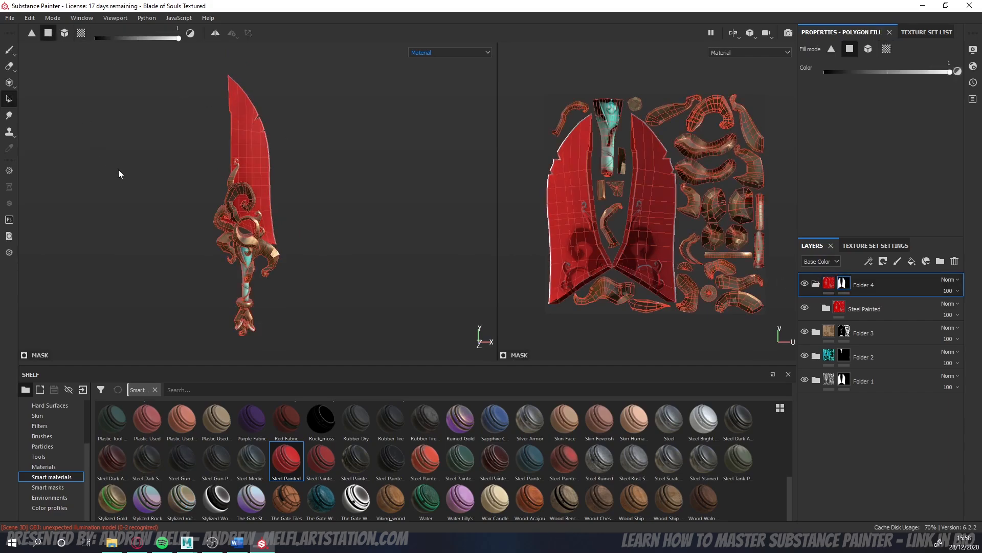
{"action": "scroll", "coordinate": [180, 226], "scroll_direction": "up", "scroll_amount": 6}
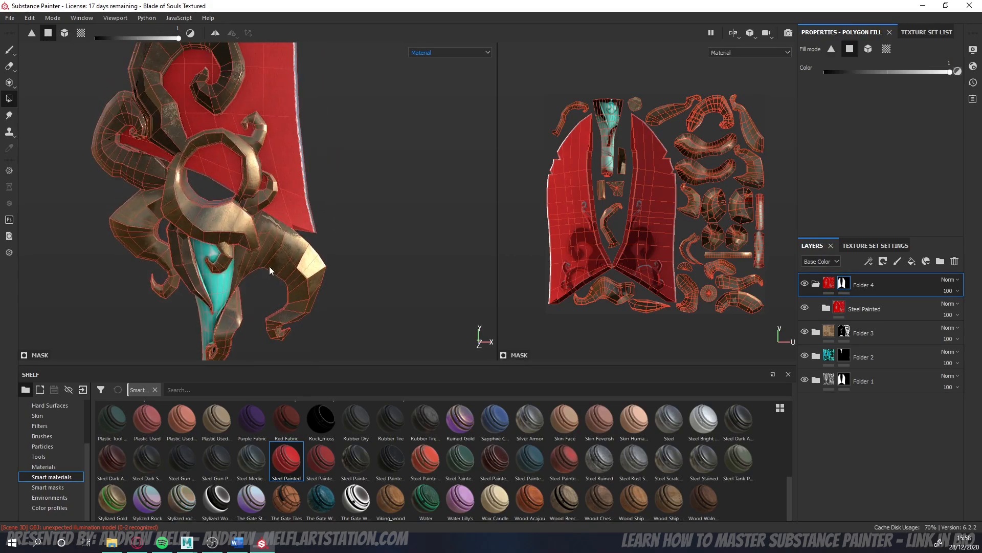
{"action": "mouse_move", "coordinate": [288, 273]}
{"action": "left_mouse_down"}
{"action": "mouse_move", "coordinate": [316, 289]}
{"action": "mouse_move", "coordinate": [317, 271]}
{"action": "mouse_move", "coordinate": [295, 248]}
{"action": "mouse_move", "coordinate": [122, 257]}
{"action": "mouse_move", "coordinate": [188, 268]}
{"action": "mouse_move", "coordinate": [287, 263]}
{"action": "mouse_move", "coordinate": [310, 247]}
{"action": "mouse_move", "coordinate": [417, 250]}
{"action": "left_mouse_up"}
{"action": "left_click", "coordinate": [826, 285]}
{"action": "scroll", "coordinate": [290, 273], "scroll_direction": "down", "scroll_amount": 3}
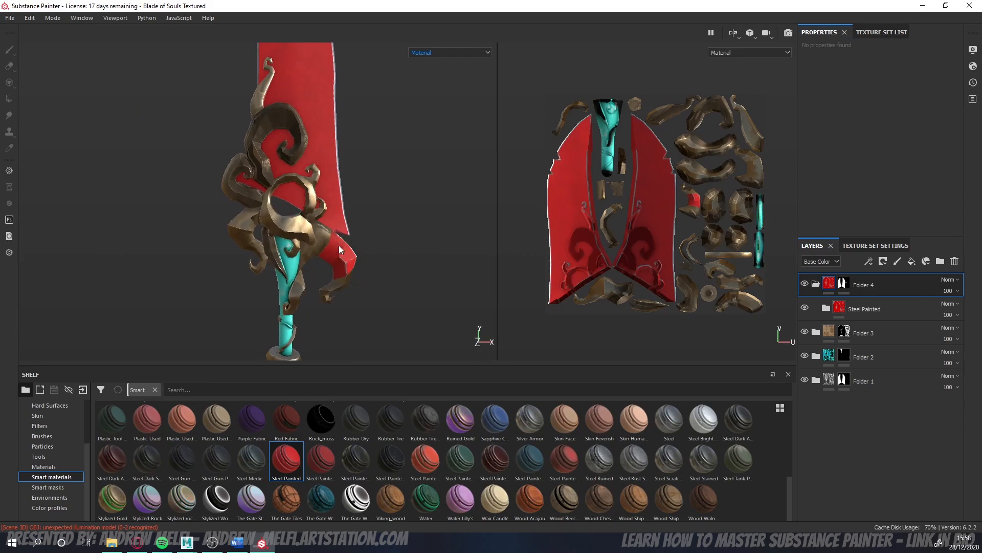
{"action": "left_click_drag", "start_coordinate": [352, 277], "coordinate": [338, 257], "text": "alt"}
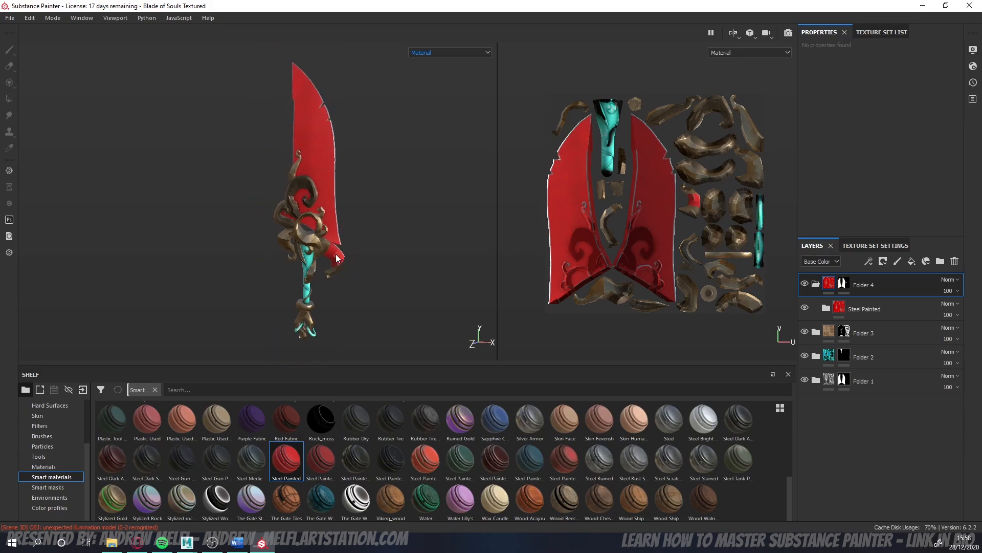
- Undo the polygon fill on the guard's curved horn
{"action": "left_click", "coordinate": [391, 230]}
{"action": "key", "text": "ctrl+z"}
{"action": "key", "text": "ctrl+z"}
{"action": "key", "text": "ctrl+z"}
{"action": "mouse_move", "coordinate": [456, 244]}
{"action": "left_mouse_down", "text": "alt"}
{"action": "mouse_move", "coordinate": [434, 242]}
{"action": "mouse_move", "coordinate": [501, 235]}
{"action": "mouse_move", "coordinate": [410, 239]}
{"action": "left_mouse_up", "text": "alt"}
- Delete Folder 4 together with its Steel Painted material
{"action": "left_click", "coordinate": [870, 306]}
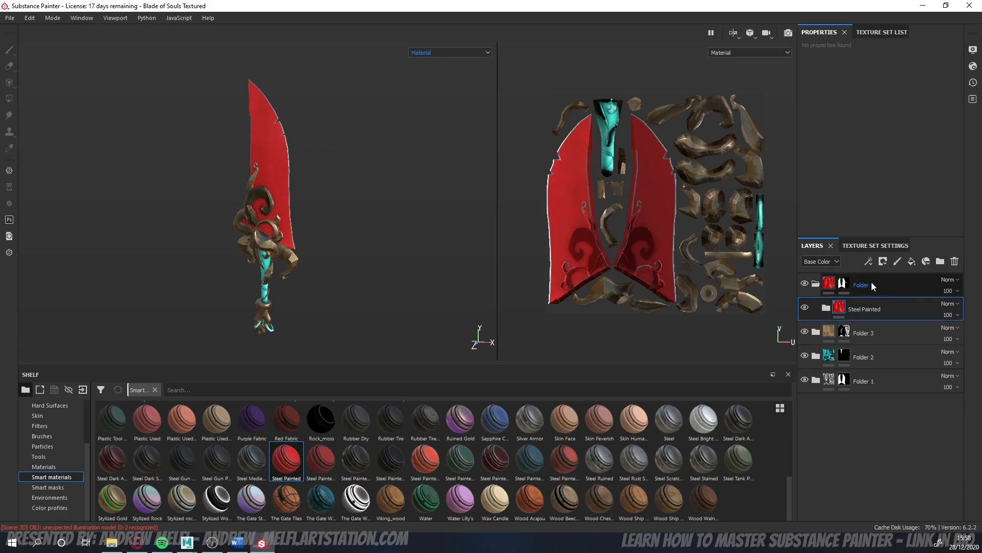
{"action": "left_click", "coordinate": [879, 279]}
{"action": "left_click", "coordinate": [954, 262]}
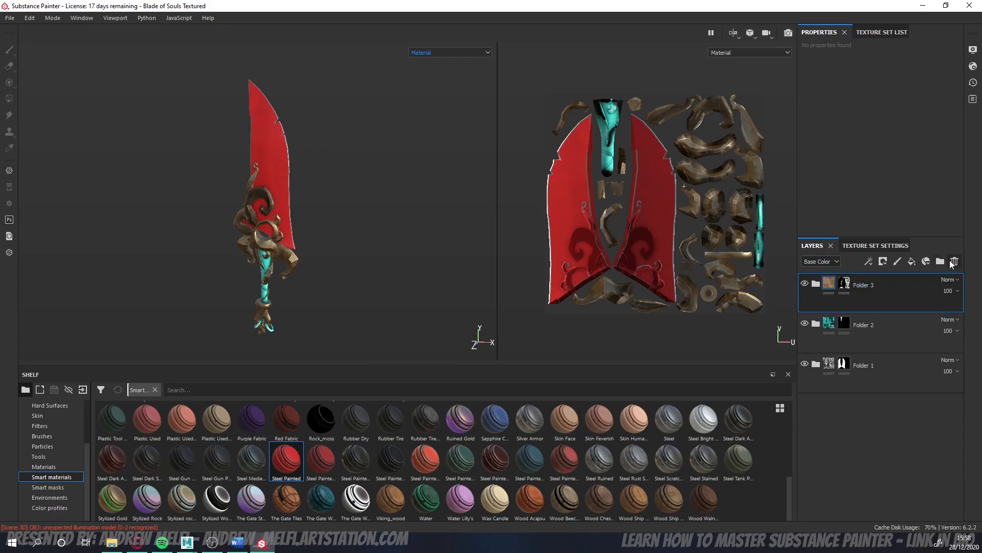
- Expand Folder 3 and its Bronze Armor material, review the Base Metal layer's roughness and metallic fill settings, and collapse both folders
{"action": "left_click", "coordinate": [816, 285]}
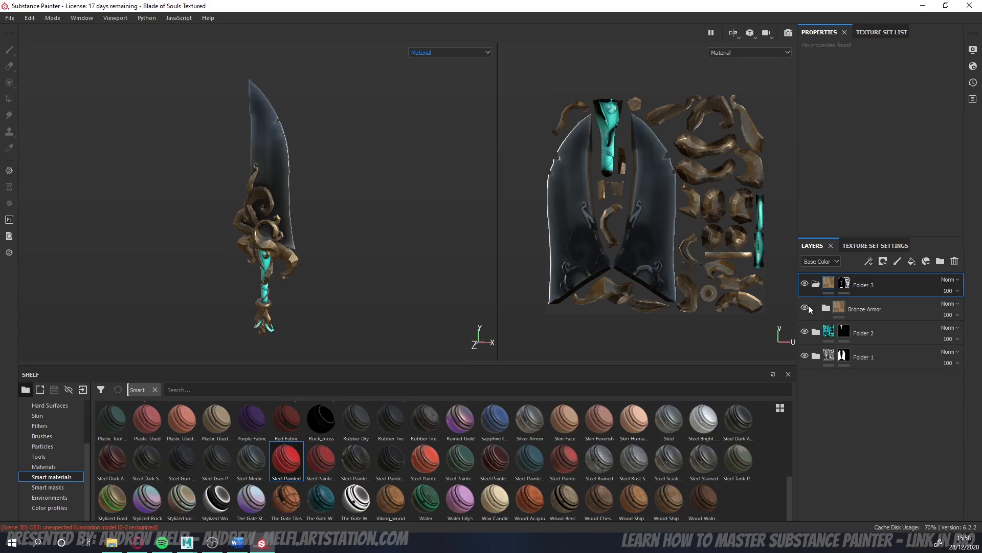
{"action": "scroll", "coordinate": [849, 404], "scroll_direction": "down", "scroll_amount": 1}
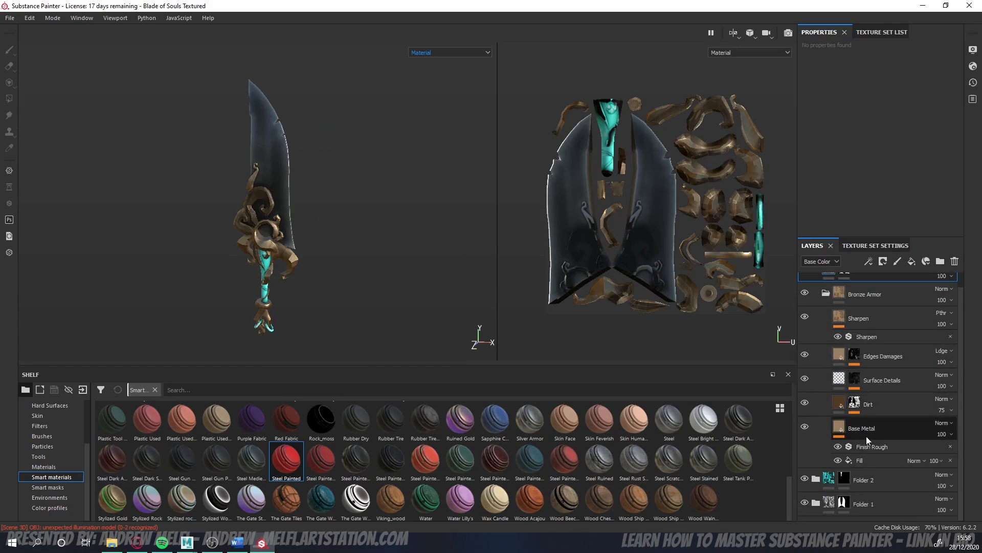
{"action": "left_click", "coordinate": [862, 430]}
{"action": "scroll", "coordinate": [858, 158], "scroll_direction": "down", "scroll_amount": 2}
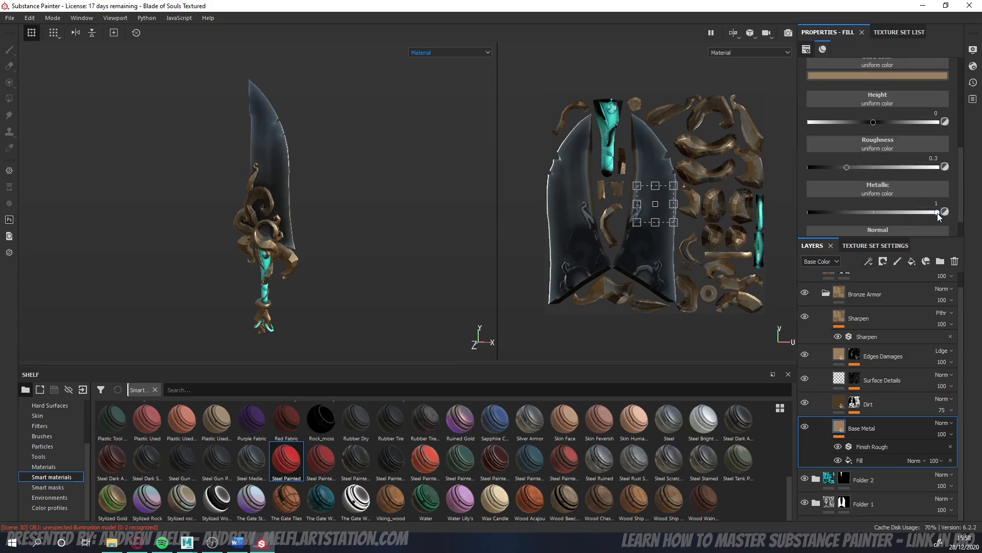
{"action": "mouse_move", "coordinate": [938, 212]}
{"action": "left_mouse_down"}
{"action": "mouse_move", "coordinate": [978, 213]}
{"action": "mouse_move", "coordinate": [836, 209]}
{"action": "mouse_move", "coordinate": [971, 211]}
{"action": "left_mouse_up"}
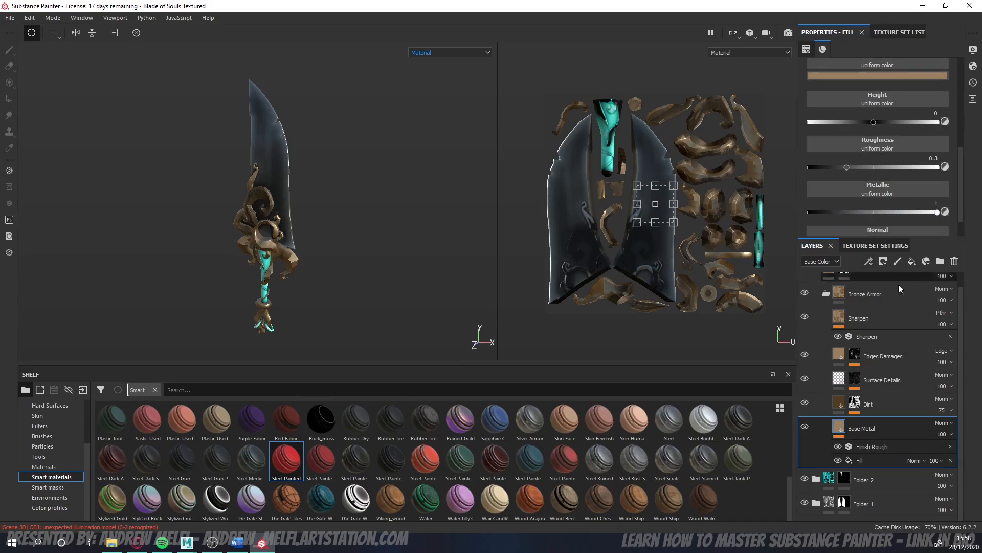
{"action": "left_click", "coordinate": [825, 296]}
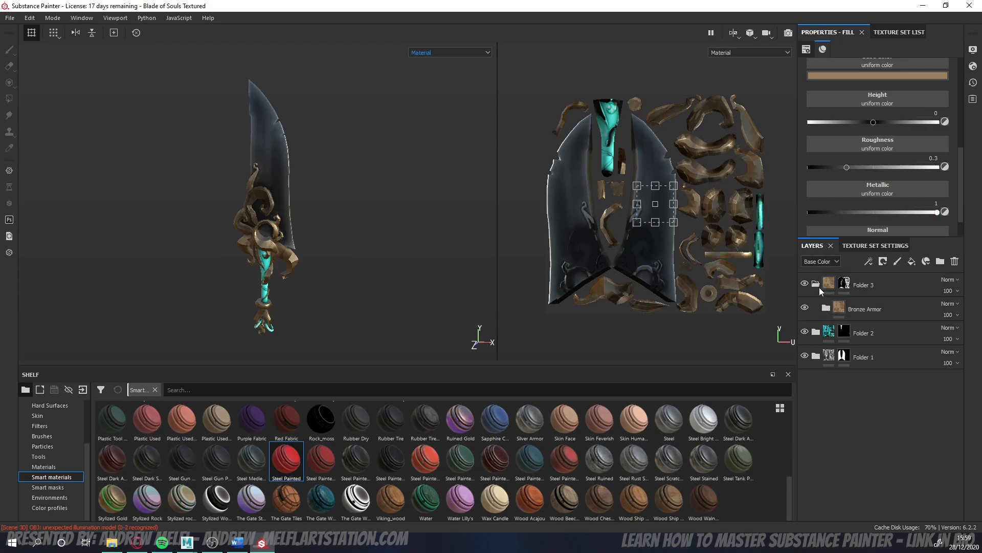
{"action": "left_click", "coordinate": [816, 284]}
{"action": "left_click_drag", "start_coordinate": [326, 218], "coordinate": [357, 211], "text": "alt"}
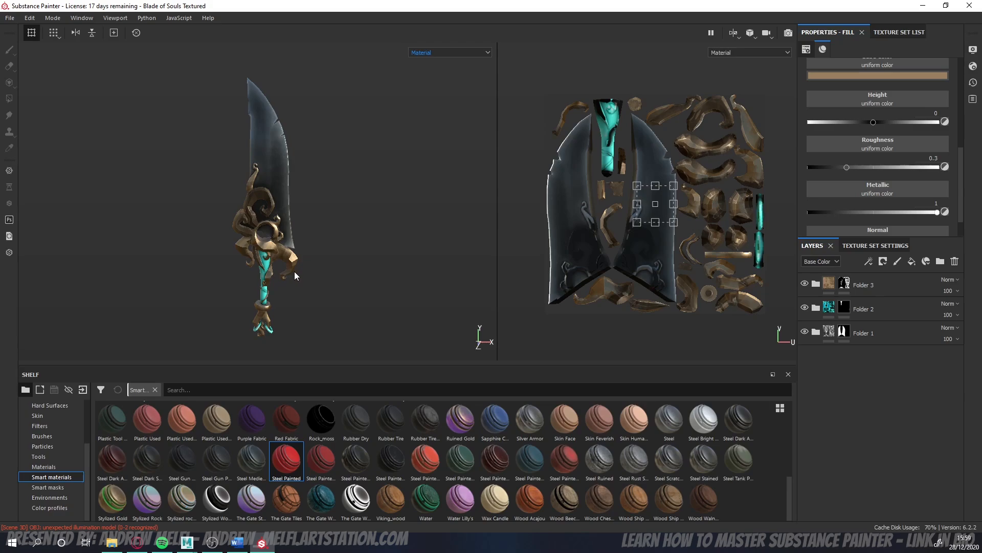
{"action": "left_click_drag", "start_coordinate": [311, 274], "coordinate": [307, 272], "text": "alt"}
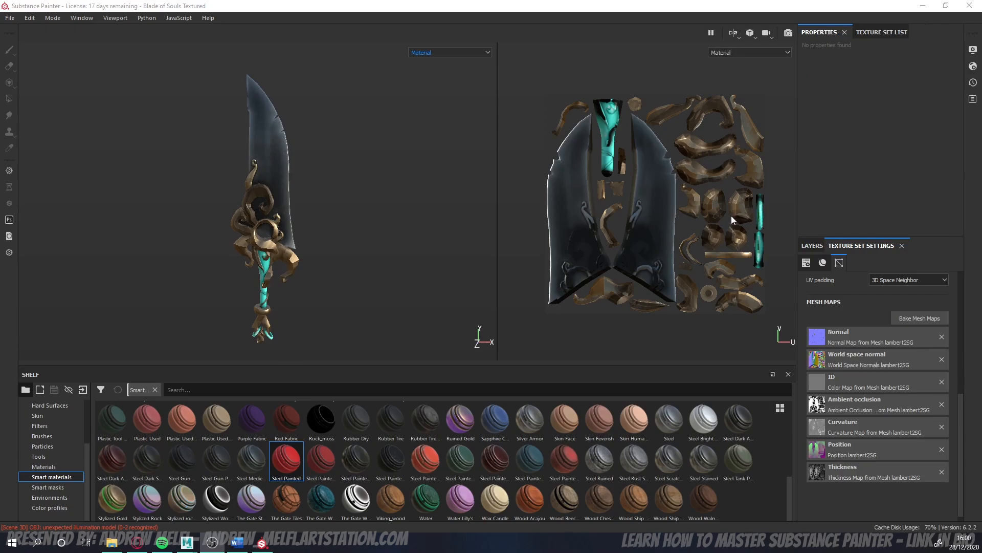
{"action": "left_click", "coordinate": [539, 216]}
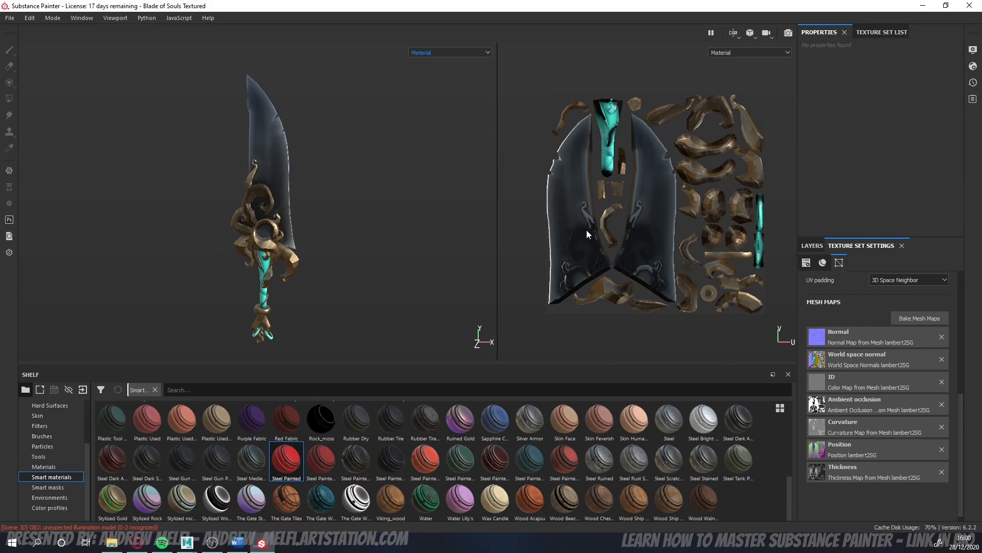
{"action": "scroll", "coordinate": [586, 230], "scroll_direction": "up", "scroll_amount": 1}
{"action": "scroll", "coordinate": [605, 232], "scroll_direction": "down", "scroll_amount": 1}
{"action": "left_click_drag", "start_coordinate": [396, 222], "coordinate": [250, 173], "text": "alt"}
{"action": "left_click_drag", "start_coordinate": [259, 252], "coordinate": [346, 285], "text": "alt"}
{"action": "mouse_move", "coordinate": [322, 215]}
{"action": "left_mouse_down", "text": "alt"}
{"action": "mouse_move", "coordinate": [358, 211]}
{"action": "mouse_move", "coordinate": [328, 219]}
{"action": "left_mouse_up", "text": "alt"}
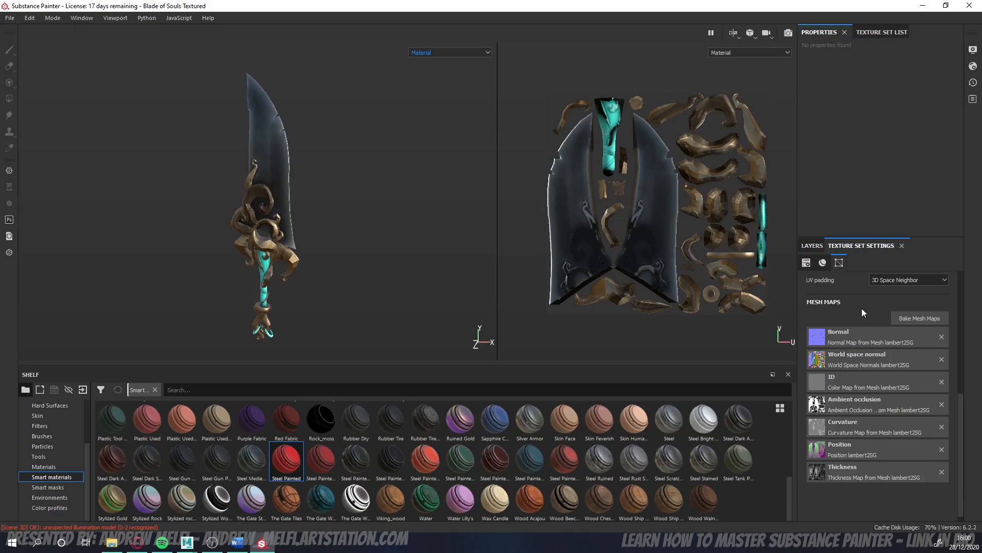
- Review the mesh map baking settings, including the high poly parameters and the maps selected for baking, without baking
{"action": "left_click", "coordinate": [919, 318]}
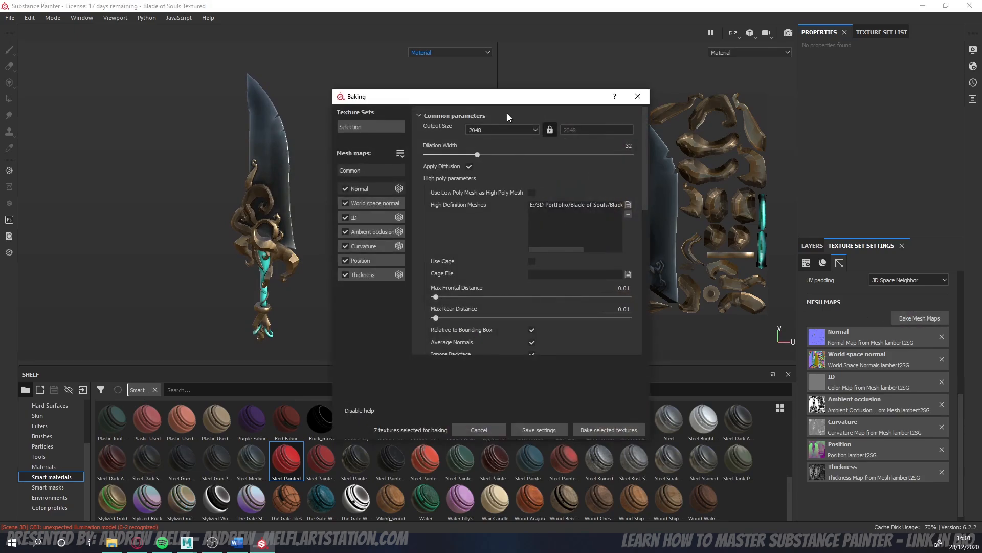
{"action": "left_click_drag", "start_coordinate": [494, 95], "coordinate": [408, 46]}
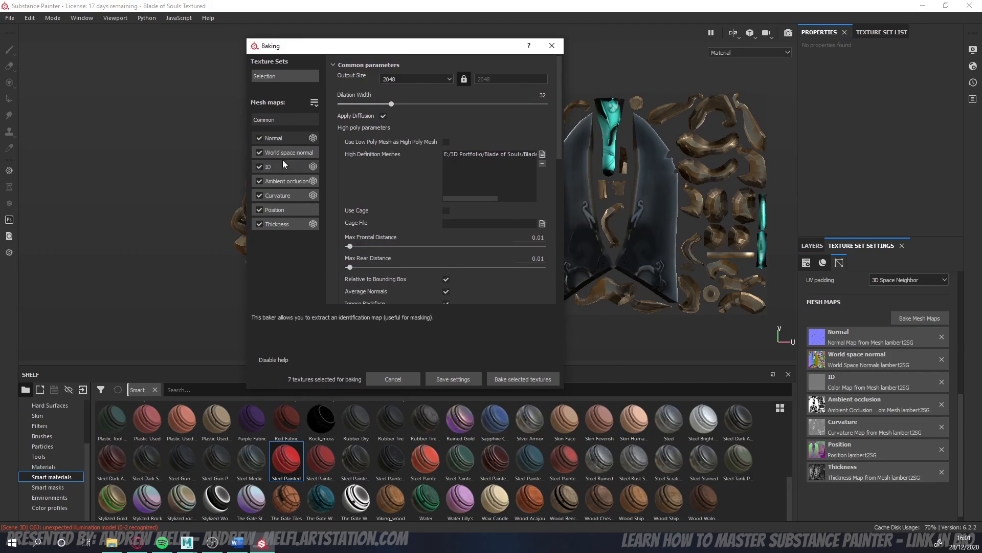
{"action": "scroll", "coordinate": [363, 236], "scroll_direction": "down", "scroll_amount": 1}
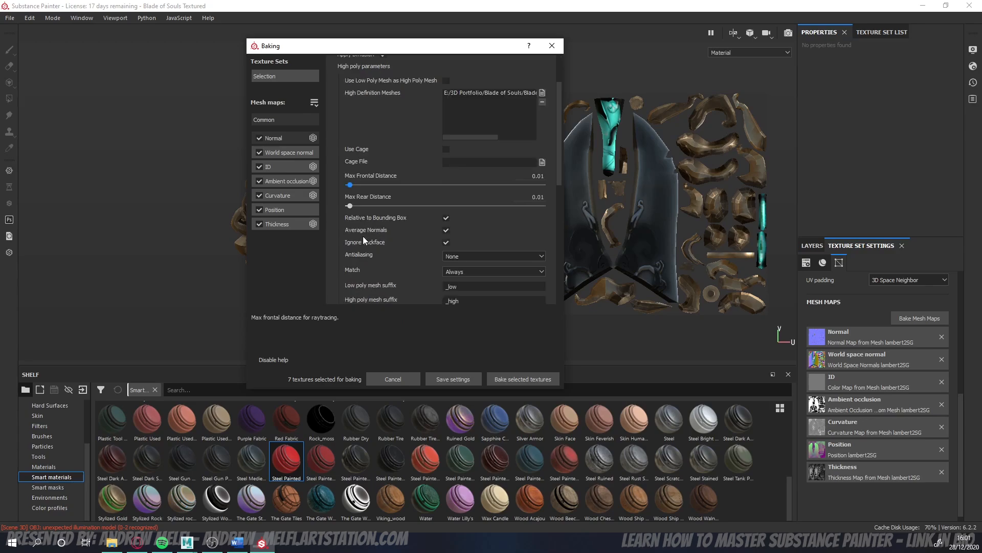
{"action": "left_click", "coordinate": [552, 46]}
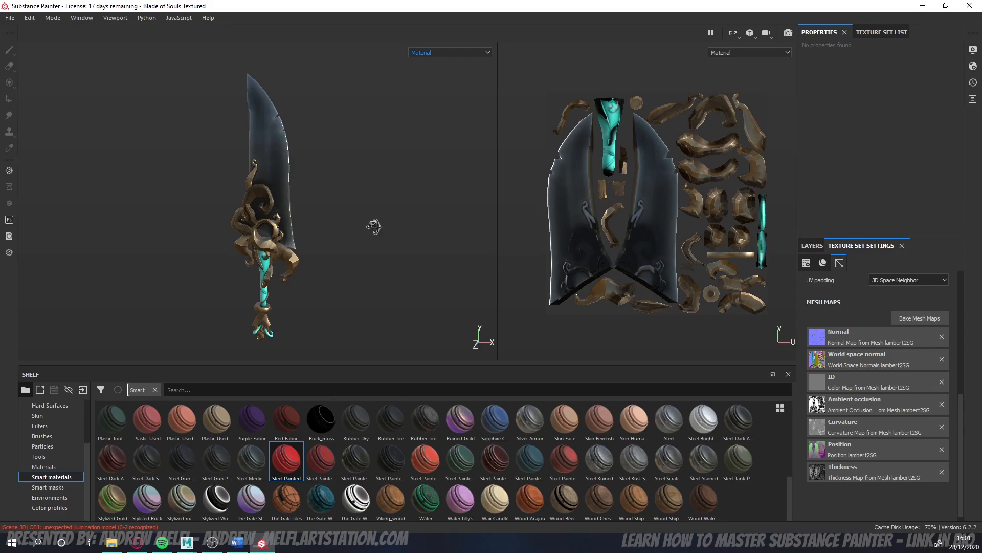
{"action": "mouse_move", "coordinate": [373, 226]}
{"action": "left_mouse_down", "text": "alt"}
{"action": "mouse_move", "coordinate": [256, 232]}
{"action": "mouse_move", "coordinate": [387, 234]}
{"action": "mouse_move", "coordinate": [361, 234]}
{"action": "left_mouse_up", "text": "alt"}
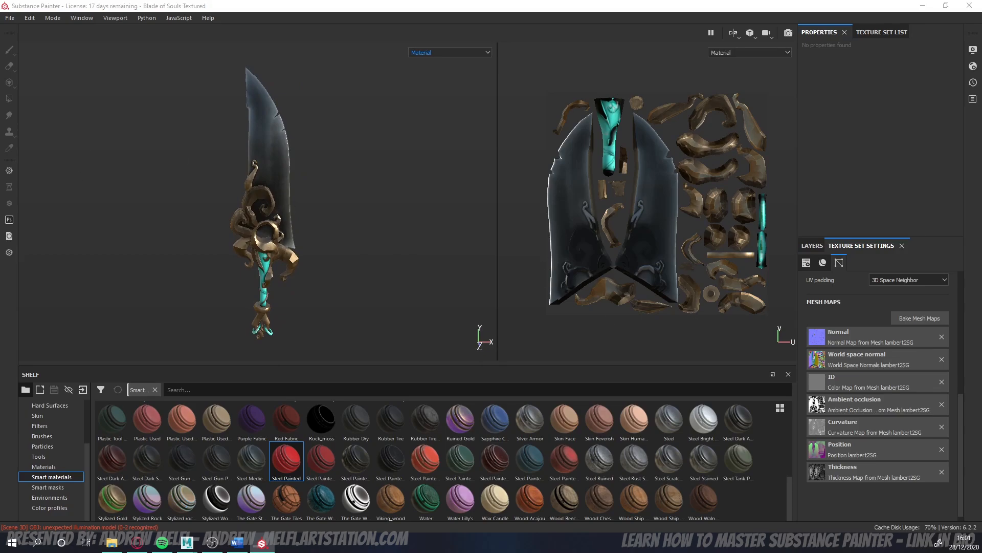
{"action": "left_click", "coordinate": [432, 193]}
{"action": "left_click_drag", "start_coordinate": [413, 200], "coordinate": [376, 193], "text": "alt"}
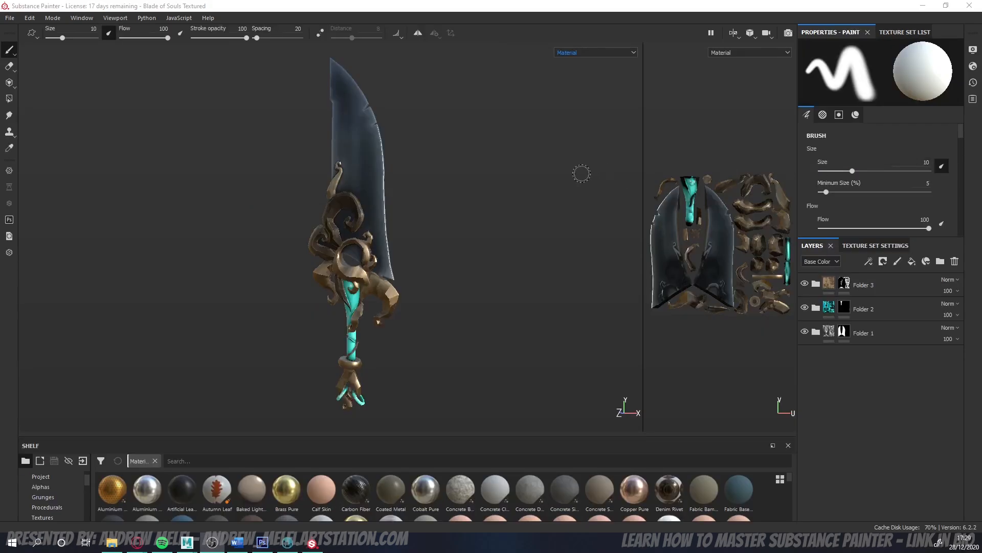
{"action": "mouse_move", "coordinate": [474, 213]}
{"action": "right_mouse_down", "text": "shift"}
{"action": "mouse_move", "coordinate": [620, 226]}
{"action": "mouse_move", "coordinate": [479, 225]}
{"action": "right_mouse_up", "text": "shift"}
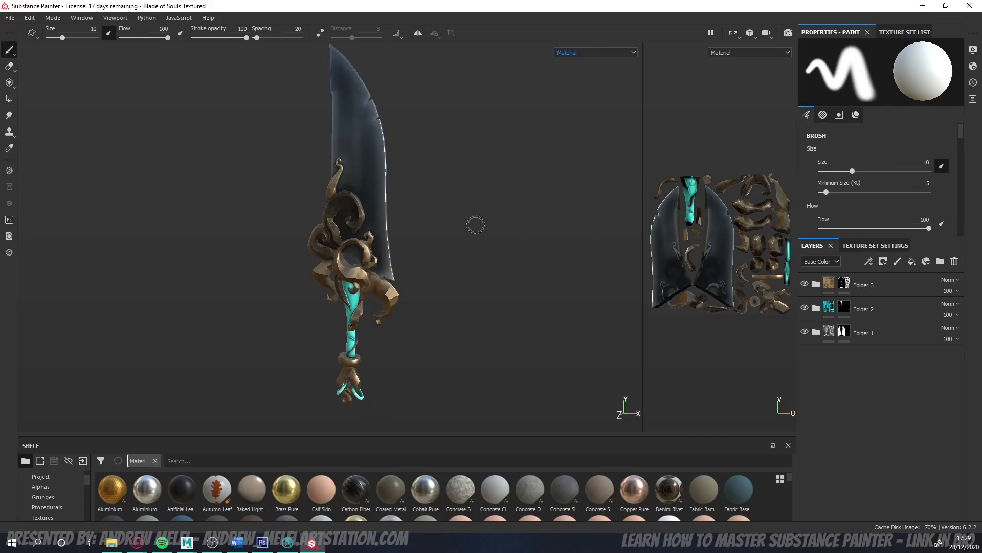
{"action": "scroll", "coordinate": [476, 225], "scroll_direction": "down", "scroll_amount": 1}
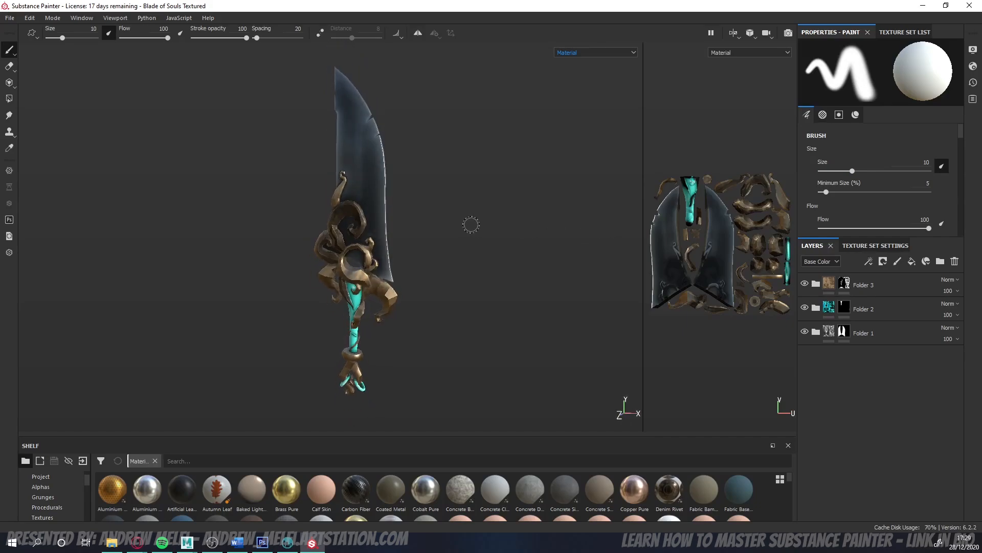
{"action": "key", "text": "alt"}
- Look through the viewport's available single-channel and mesh map display modes and show the Roughness channel on the sword
{"action": "left_click", "coordinate": [600, 53]}
{"action": "scroll", "coordinate": [598, 89], "scroll_direction": "down", "scroll_amount": 2}
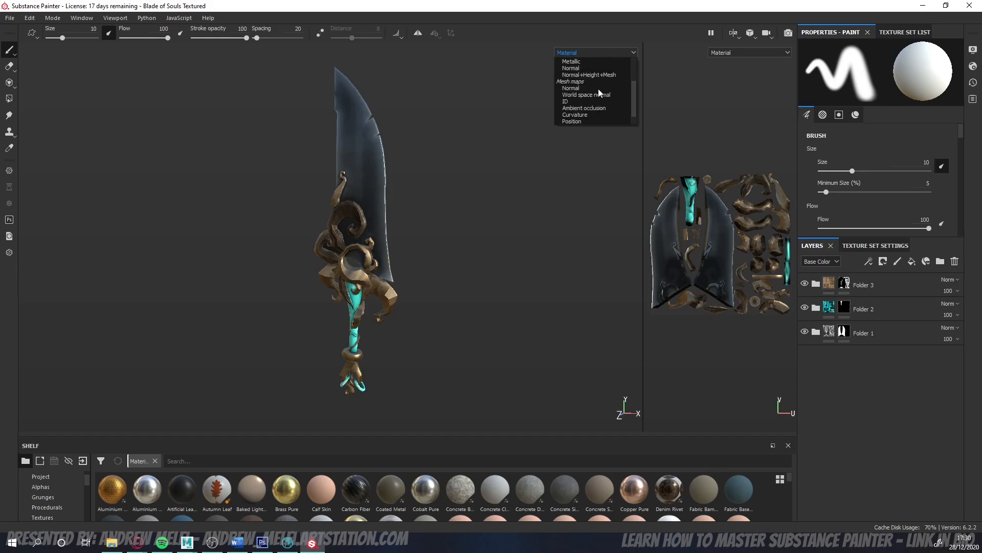
{"action": "scroll", "coordinate": [590, 107], "scroll_direction": "up", "scroll_amount": 3}
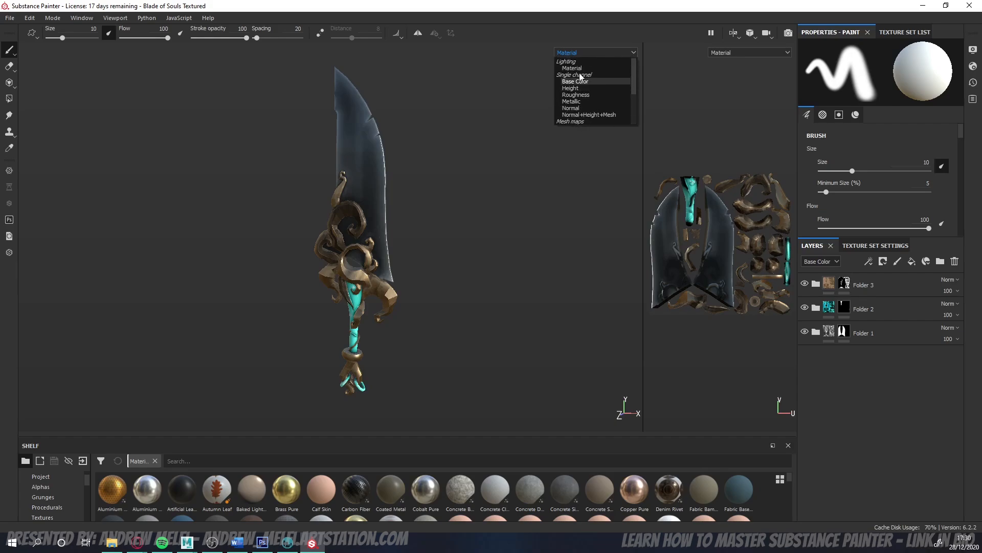
{"action": "scroll", "coordinate": [585, 104], "scroll_direction": "down", "scroll_amount": 2}
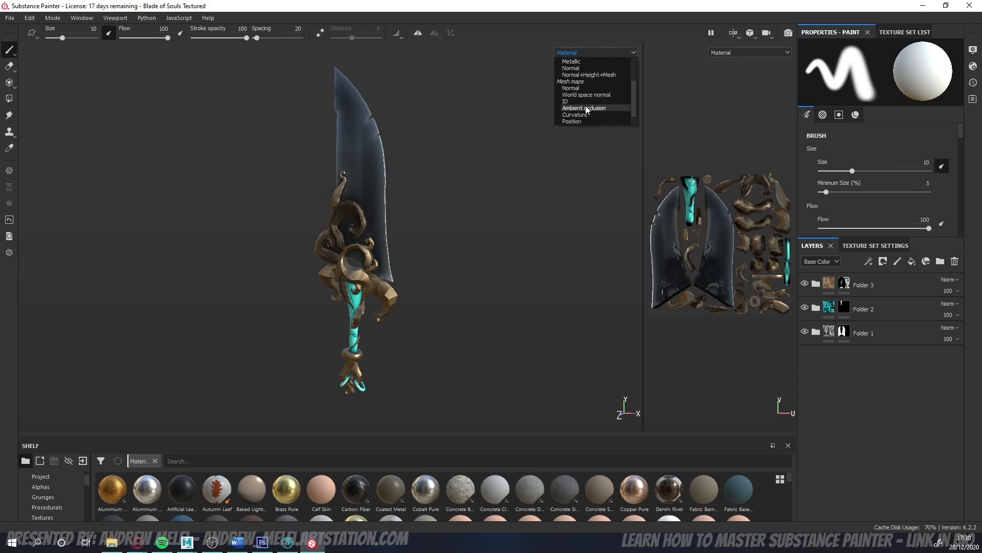
{"action": "scroll", "coordinate": [586, 91], "scroll_direction": "up", "scroll_amount": 2}
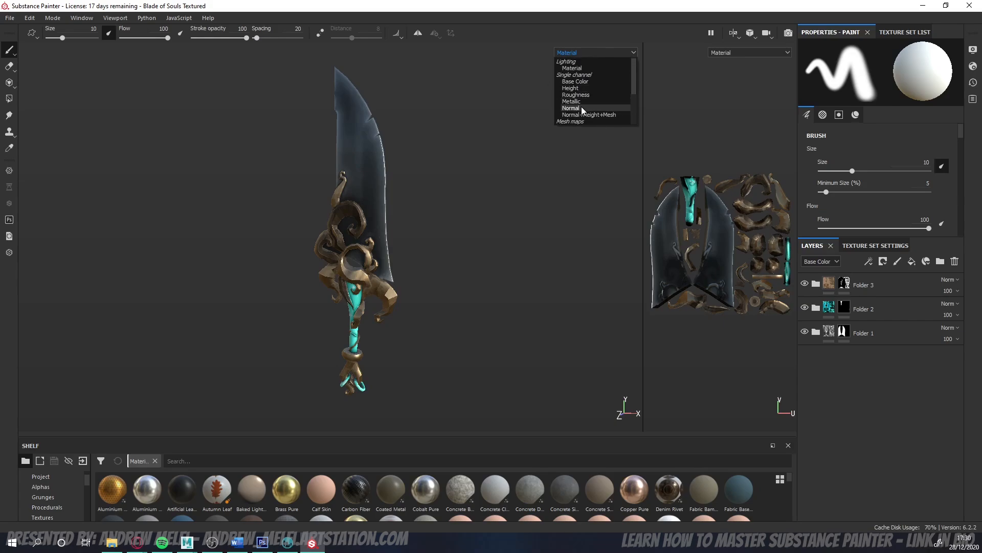
{"action": "scroll", "coordinate": [588, 90], "scroll_direction": "down", "scroll_amount": 2}
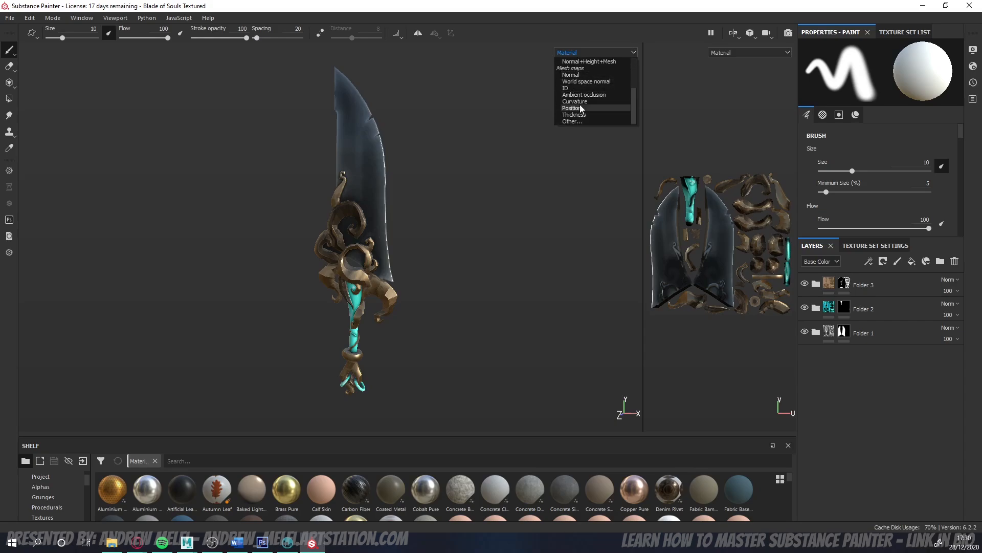
{"action": "scroll", "coordinate": [576, 100], "scroll_direction": "up", "scroll_amount": 2}
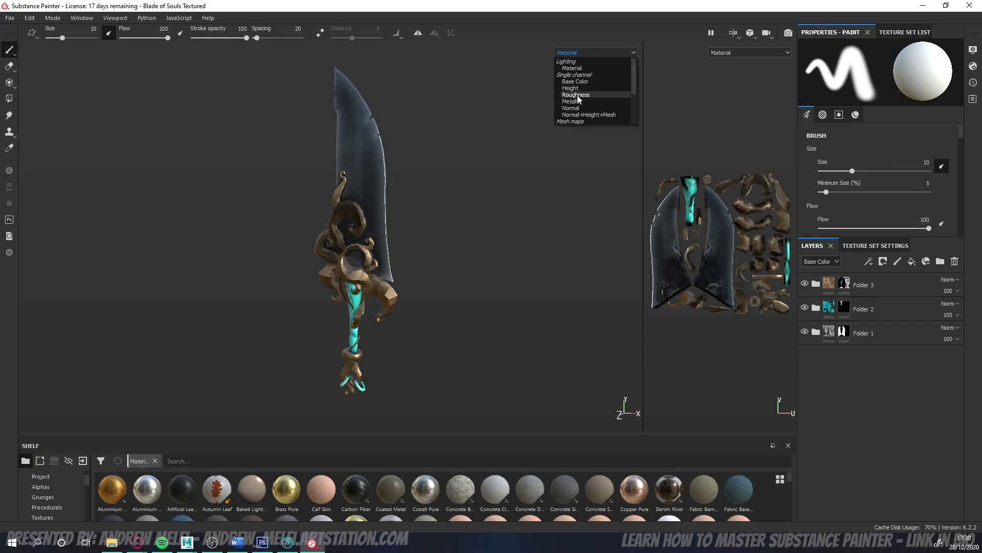
{"action": "left_click", "coordinate": [577, 95]}
- Display the Base Color channel on the sword, followed by the Metallic channel
{"action": "left_click", "coordinate": [602, 51]}
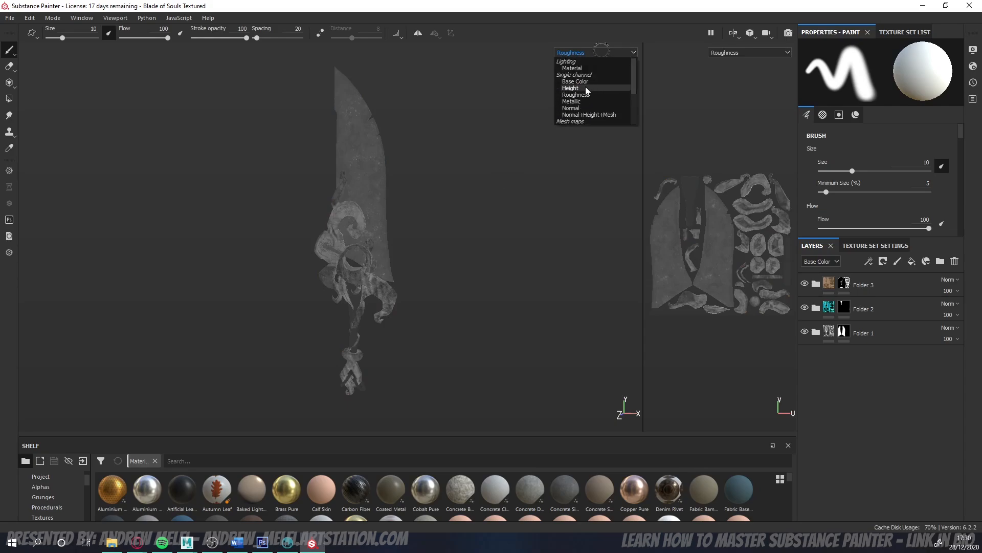
{"action": "left_click", "coordinate": [586, 82]}
{"action": "left_click", "coordinate": [586, 55]}
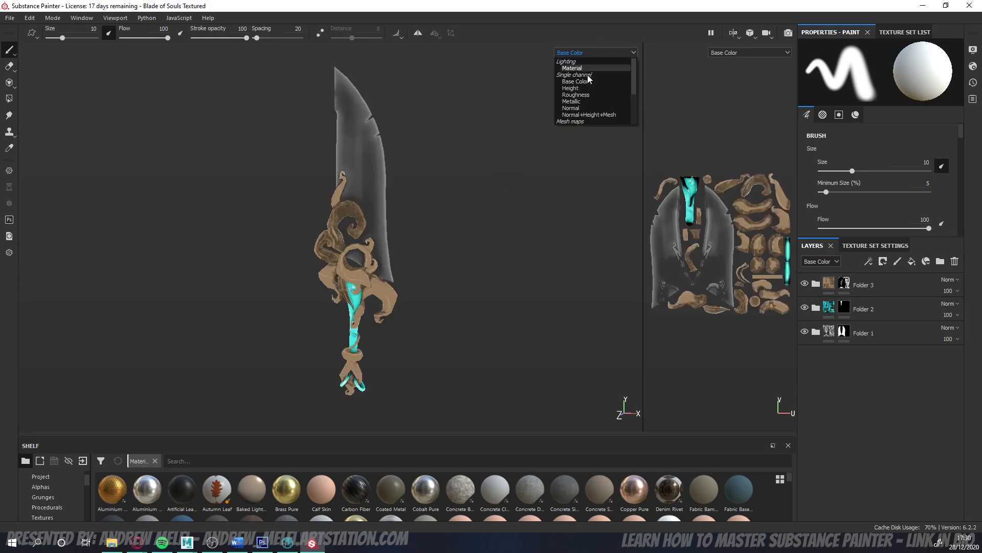
{"action": "left_click", "coordinate": [587, 101]}
- Switch the display back to Roughness and examine the roughness detail up close on the guard's curved ornaments and the handle
{"action": "left_click", "coordinate": [588, 54]}
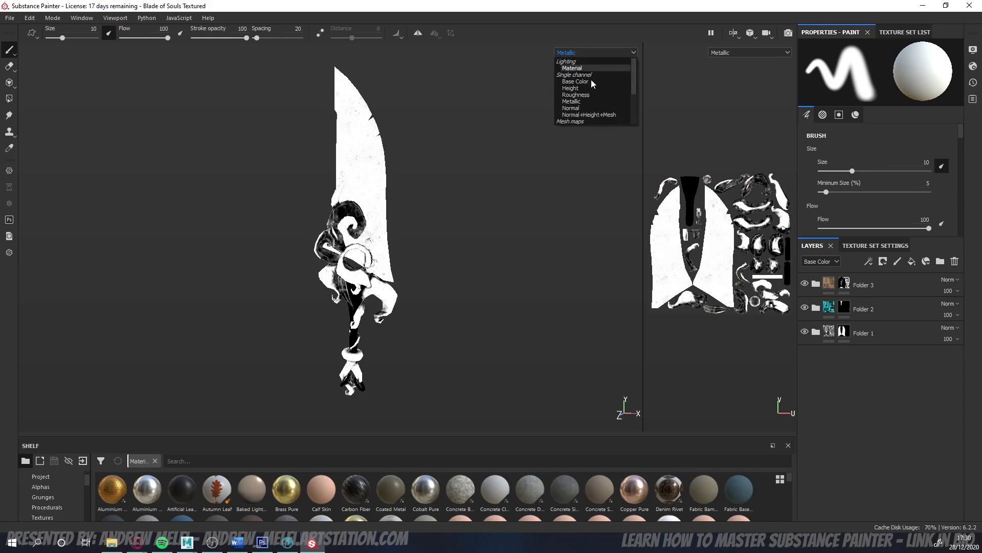
{"action": "left_click", "coordinate": [588, 95]}
{"action": "mouse_move", "coordinate": [456, 205]}
{"action": "left_mouse_down", "text": "alt"}
{"action": "mouse_move", "coordinate": [490, 205]}
{"action": "mouse_move", "coordinate": [500, 217]}
{"action": "mouse_move", "coordinate": [482, 225]}
{"action": "mouse_move", "coordinate": [527, 223]}
{"action": "mouse_move", "coordinate": [405, 225]}
{"action": "mouse_move", "coordinate": [399, 213]}
{"action": "left_mouse_up", "text": "alt"}
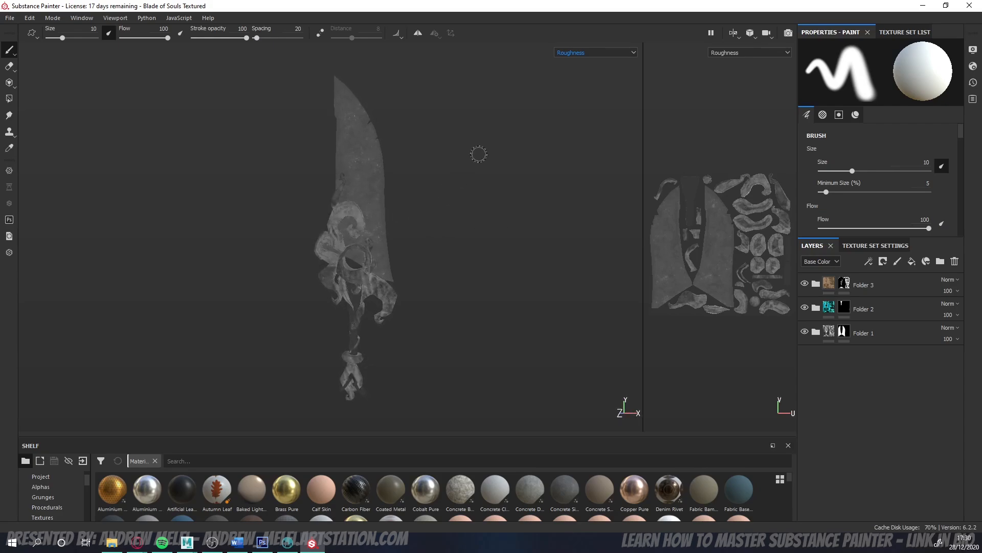
{"action": "scroll", "coordinate": [430, 195], "scroll_direction": "up", "scroll_amount": 3}
{"action": "scroll", "coordinate": [458, 214], "scroll_direction": "down", "scroll_amount": 2}
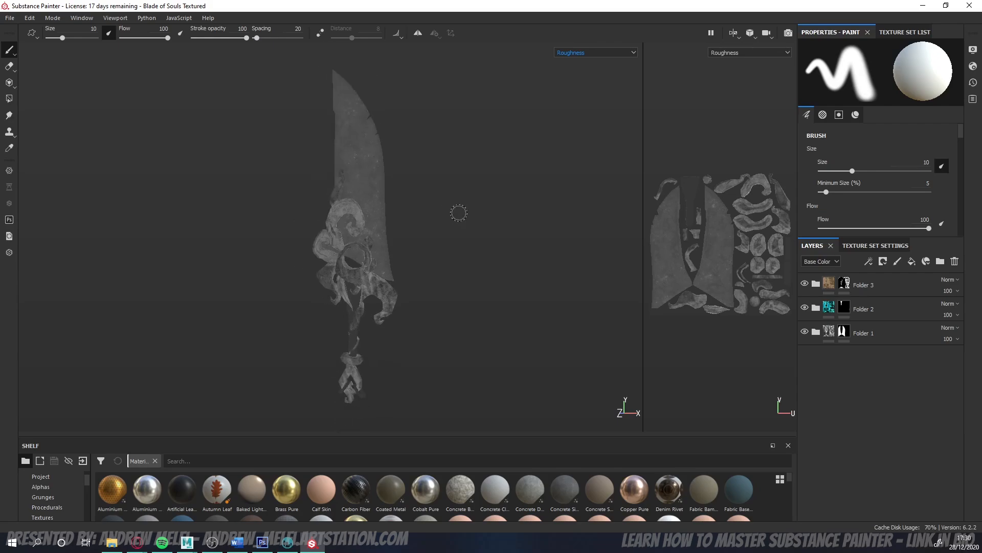
{"action": "mouse_move", "coordinate": [459, 216]}
{"action": "left_mouse_down", "text": "alt"}
{"action": "mouse_move", "coordinate": [428, 213]}
{"action": "mouse_move", "coordinate": [693, 219]}
{"action": "mouse_move", "coordinate": [467, 222]}
{"action": "left_mouse_up", "text": "alt"}
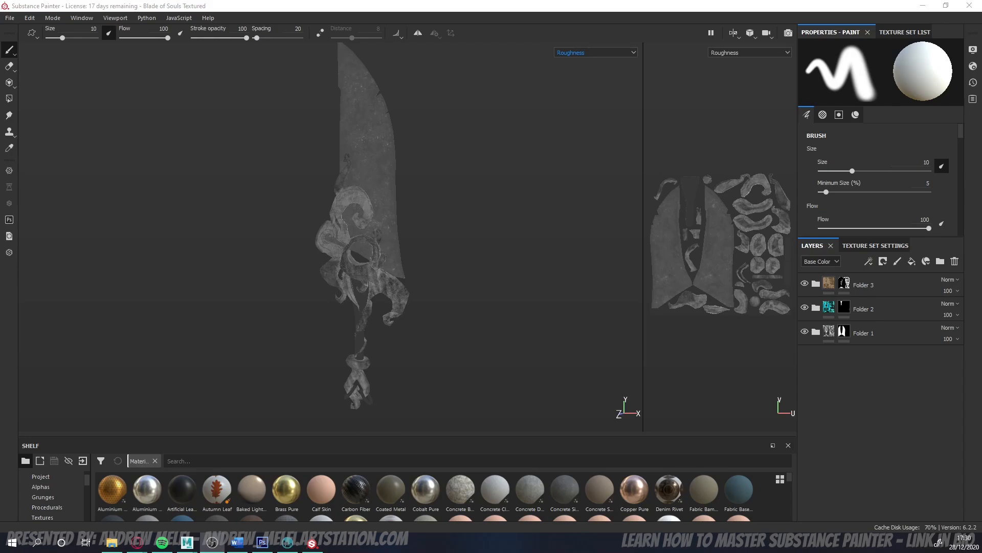
{"action": "right_click", "coordinate": [475, 189]}
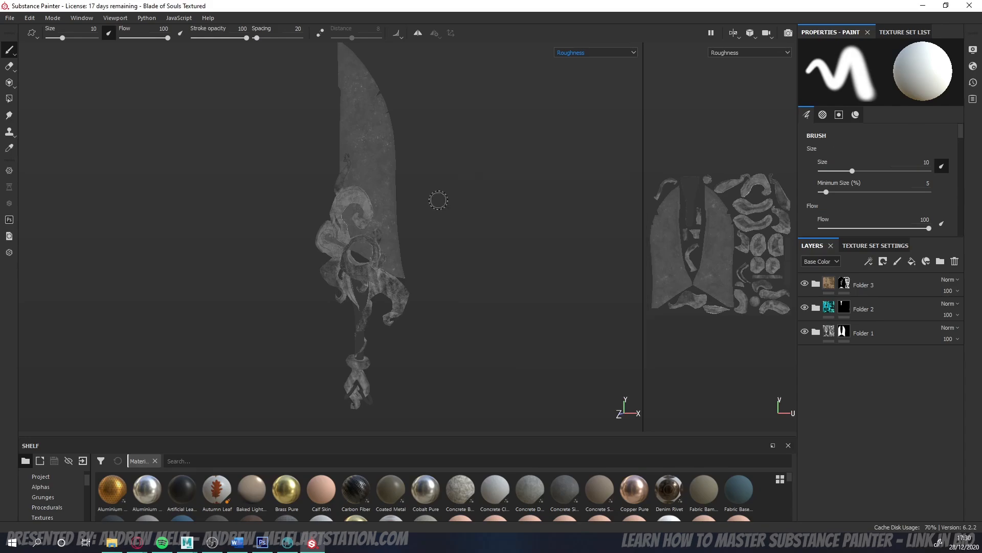
{"action": "mouse_move", "coordinate": [439, 197]}
{"action": "left_mouse_down", "text": "alt"}
{"action": "mouse_move", "coordinate": [479, 226]}
{"action": "mouse_move", "coordinate": [548, 237]}
{"action": "mouse_move", "coordinate": [621, 281]}
{"action": "mouse_move", "coordinate": [471, 235]}
{"action": "mouse_move", "coordinate": [438, 201]}
{"action": "mouse_move", "coordinate": [435, 215]}
{"action": "left_mouse_up", "text": "alt"}
{"action": "right_click_drag", "start_coordinate": [433, 238], "coordinate": [471, 266], "text": "alt"}
{"action": "middle_click_drag", "start_coordinate": [487, 255], "coordinate": [489, 215], "text": "alt"}
{"action": "left_click_drag", "start_coordinate": [550, 230], "coordinate": [455, 196], "text": "alt"}
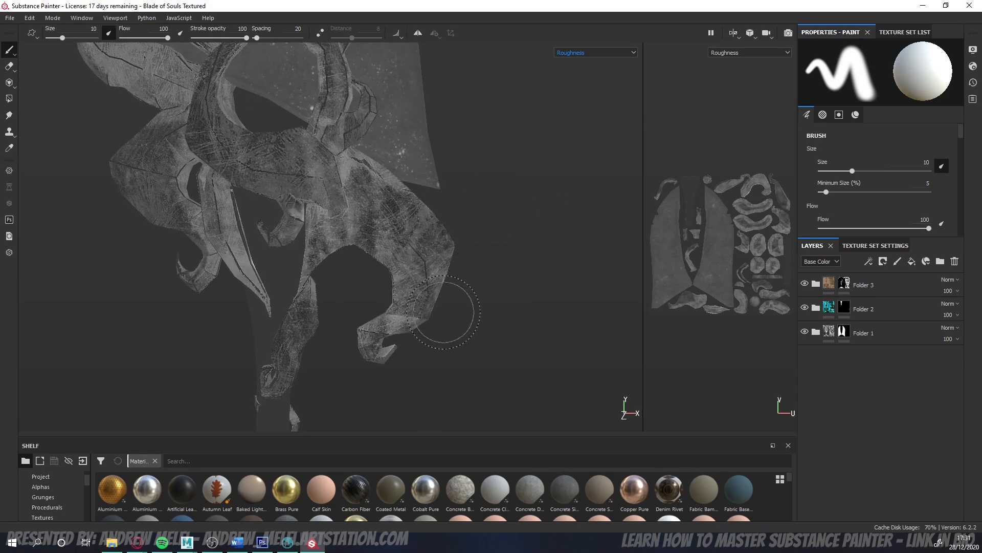
{"action": "mouse_move", "coordinate": [526, 307]}
{"action": "left_mouse_down", "text": "alt"}
{"action": "mouse_move", "coordinate": [463, 296]}
{"action": "mouse_move", "coordinate": [251, 301]}
{"action": "mouse_move", "coordinate": [336, 297]}
{"action": "mouse_move", "coordinate": [218, 288]}
{"action": "mouse_move", "coordinate": [586, 291]}
{"action": "mouse_move", "coordinate": [576, 263]}
{"action": "left_mouse_up", "text": "alt"}
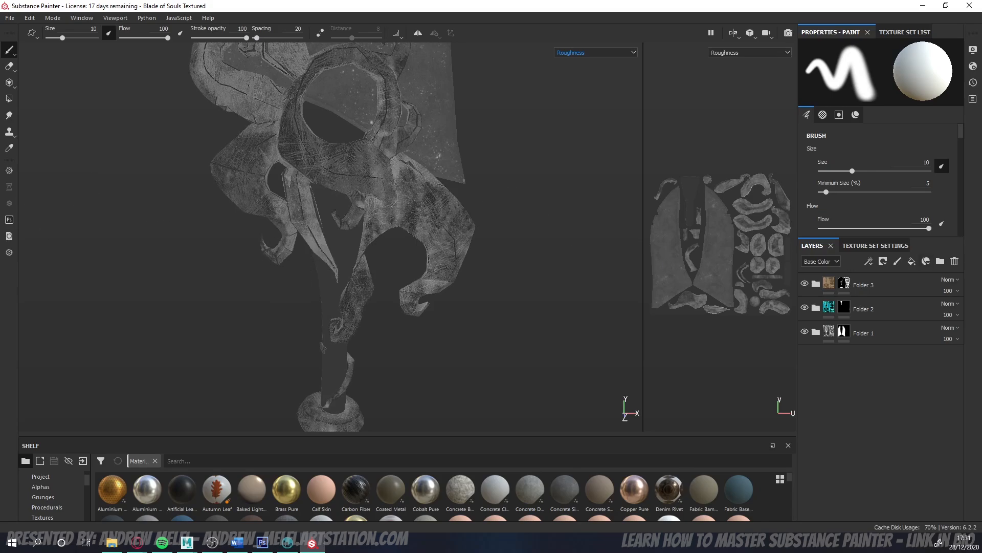
{"action": "right_click", "coordinate": [605, 252]}
{"action": "mouse_move", "coordinate": [504, 226]}
{"action": "left_mouse_down", "text": "alt"}
{"action": "mouse_move", "coordinate": [344, 233]}
{"action": "mouse_move", "coordinate": [292, 175]}
{"action": "mouse_move", "coordinate": [358, 215]}
{"action": "mouse_move", "coordinate": [487, 225]}
{"action": "left_mouse_up", "text": "alt"}
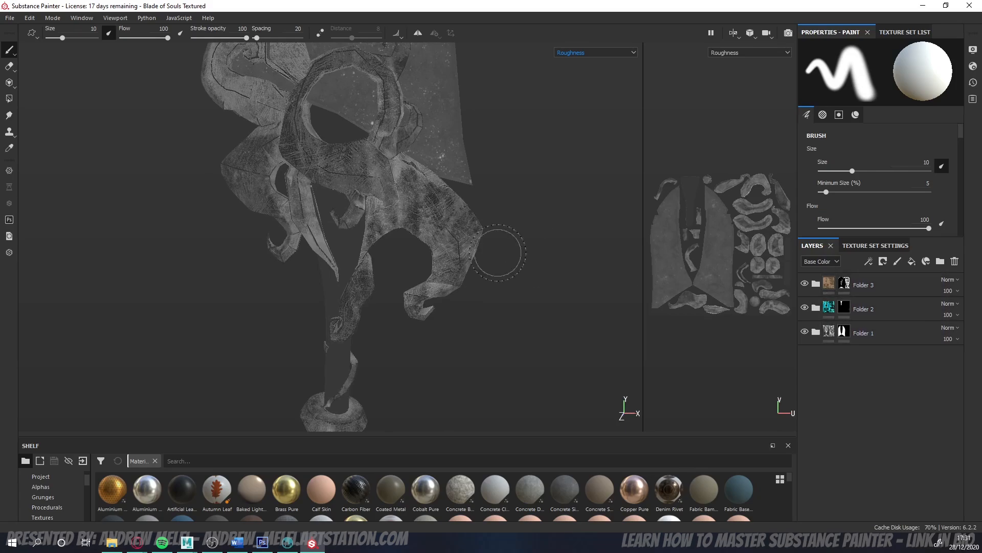
{"action": "mouse_move", "coordinate": [502, 261]}
{"action": "left_mouse_down", "text": "alt"}
{"action": "mouse_move", "coordinate": [577, 279]}
{"action": "mouse_move", "coordinate": [531, 272]}
{"action": "mouse_move", "coordinate": [578, 242]}
{"action": "left_mouse_up", "text": "alt"}
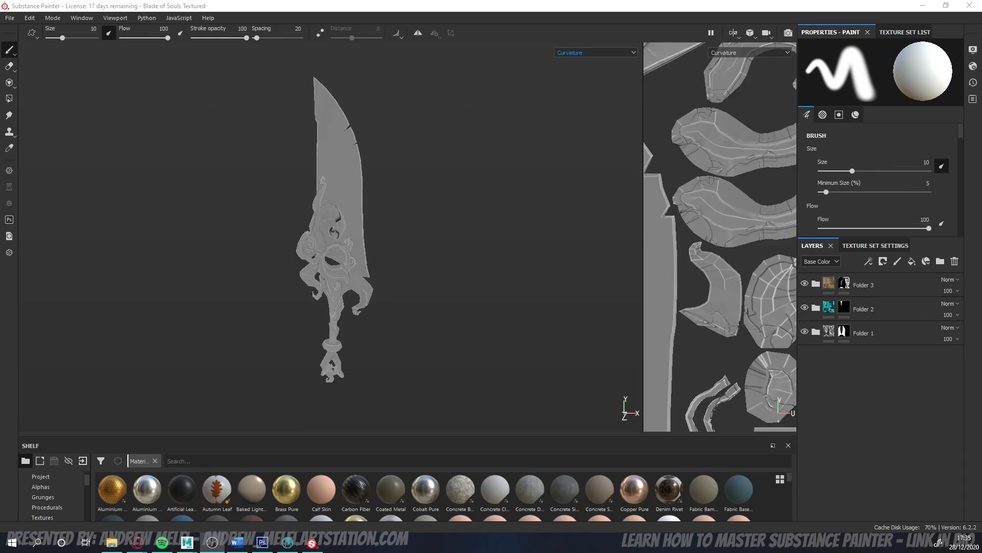
- Examine the Curvature mesh map on the sword from another angle
{"action": "mouse_move", "coordinate": [421, 291]}
{"action": "left_mouse_down", "text": "alt"}
{"action": "mouse_move", "coordinate": [634, 275]}
{"action": "mouse_move", "coordinate": [423, 264]}
{"action": "mouse_move", "coordinate": [413, 273]}
{"action": "mouse_move", "coordinate": [427, 275]}
{"action": "mouse_move", "coordinate": [381, 272]}
{"action": "left_mouse_up", "text": "alt"}
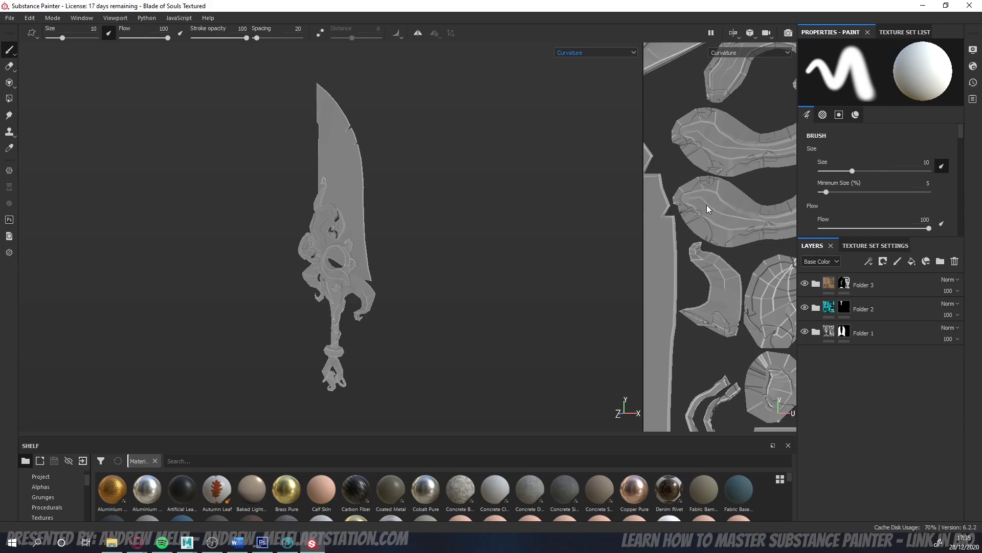
- Examine the Curvature map across the sword's UV islands in the 2D view, up close and as a whole layout
{"action": "middle_click_drag", "start_coordinate": [714, 209], "coordinate": [679, 231], "text": "alt"}
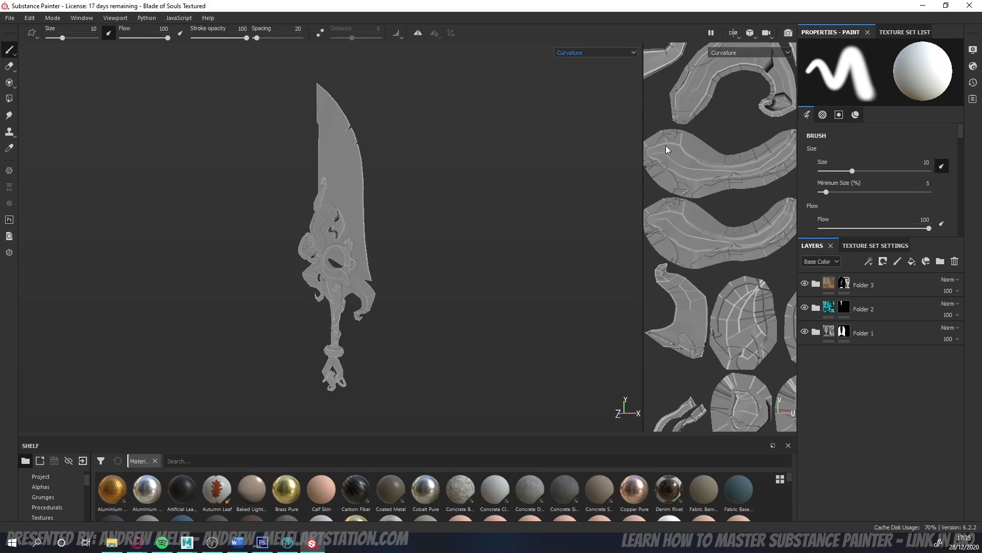
{"action": "scroll", "coordinate": [696, 220], "scroll_direction": "down", "scroll_amount": 5}
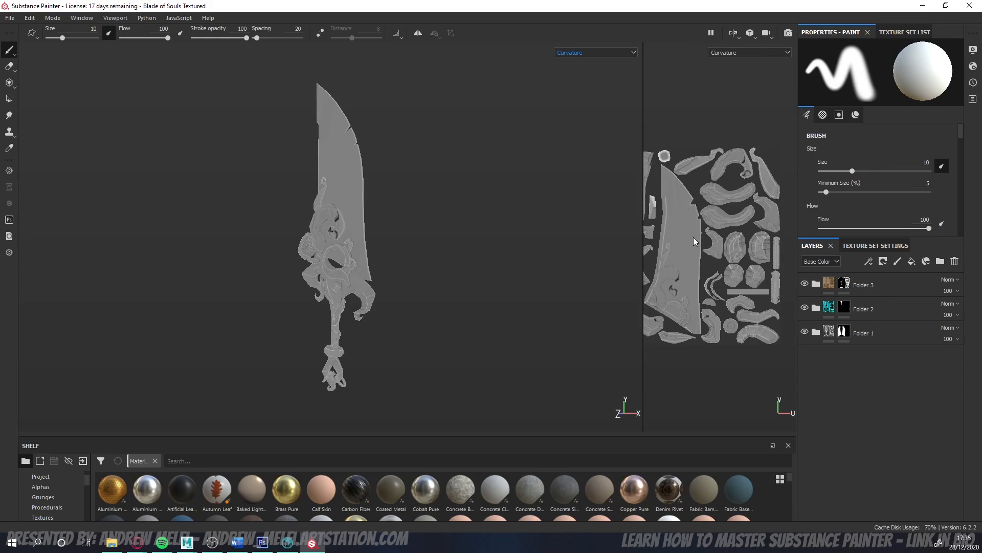
{"action": "middle_click_drag", "start_coordinate": [694, 241], "coordinate": [737, 223], "text": "alt"}
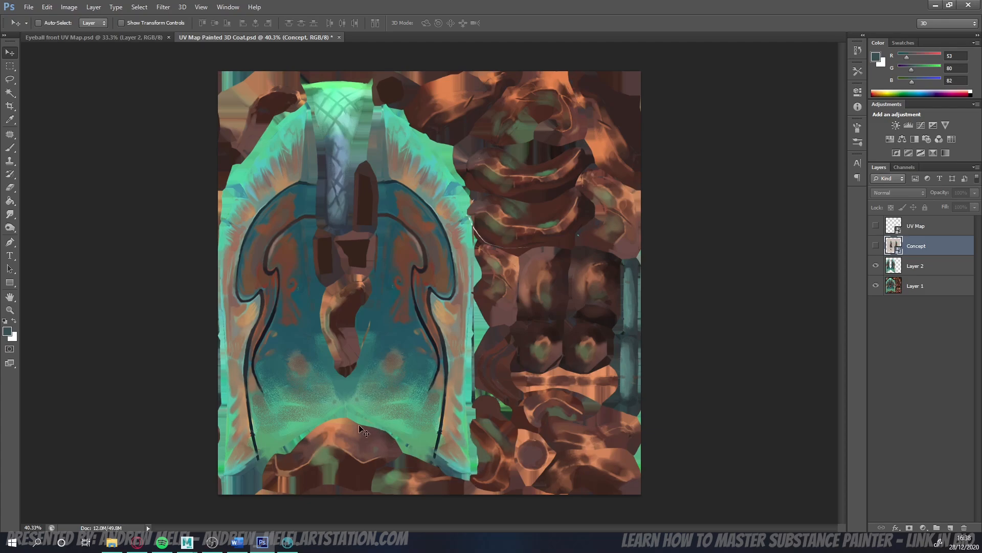
- Switch to Photoshop and inspect the painted UV map's layers by toggling the visibility of Concept, Layer 1 and UV Map
{"action": "left_click", "coordinate": [876, 246]}
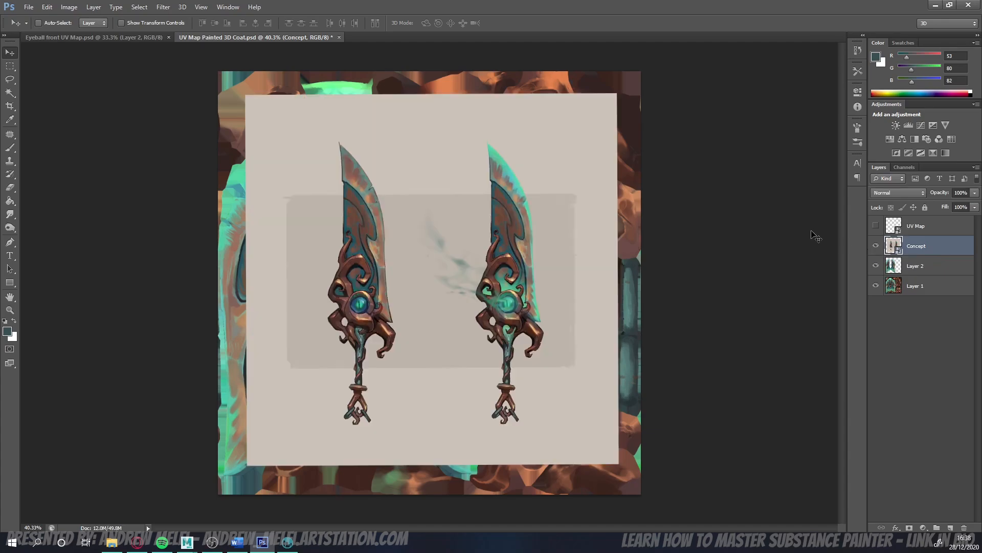
{"action": "left_click", "coordinate": [876, 285]}
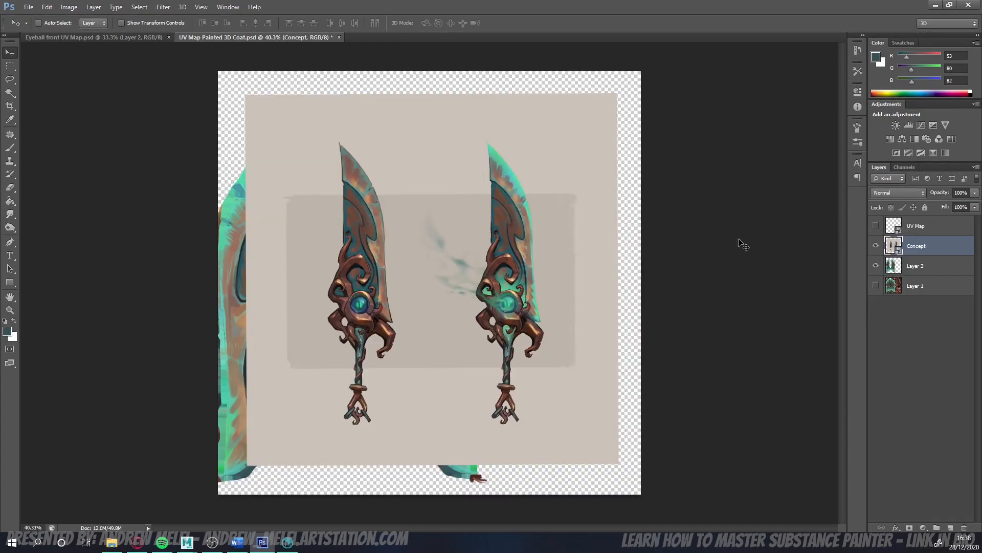
{"action": "left_click", "coordinate": [875, 246]}
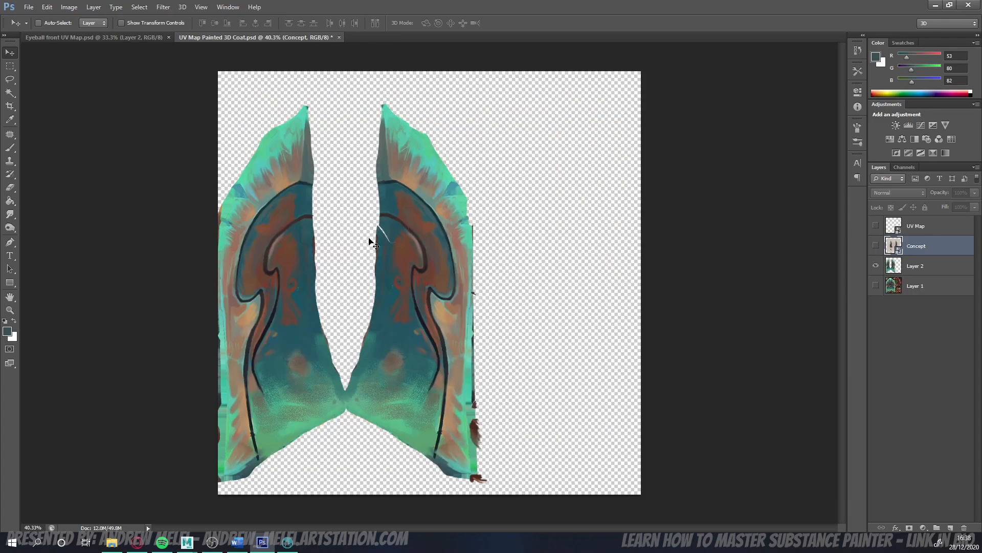
{"action": "left_click", "coordinate": [875, 226]}
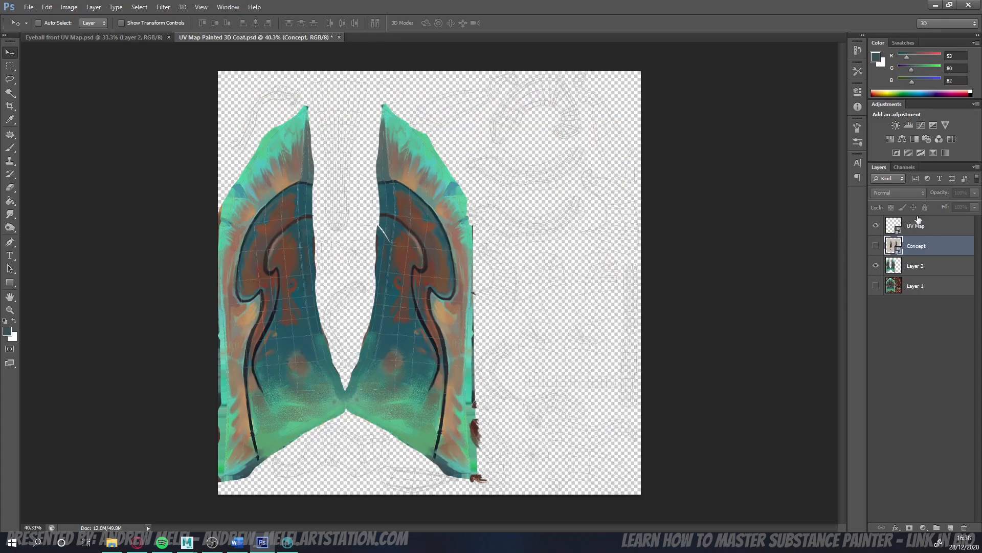
{"action": "left_click", "coordinate": [875, 285]}
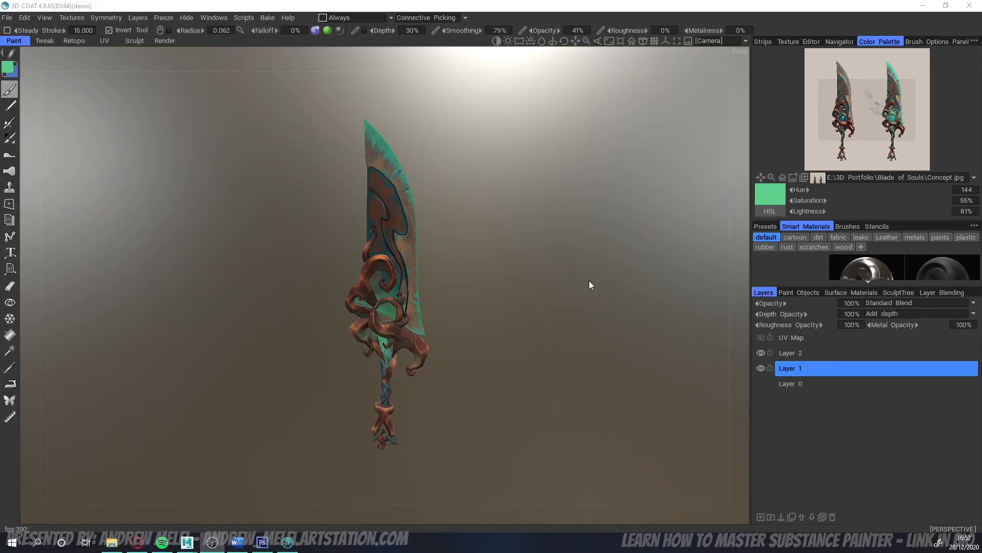
- Switch to 3D-Coat and view the hand-painted sword model from slightly different angles
{"action": "left_click", "coordinate": [562, 277]}
{"action": "mouse_move", "coordinate": [511, 257]}
{"action": "left_mouse_down"}
{"action": "mouse_move", "coordinate": [606, 262]}
{"action": "mouse_move", "coordinate": [519, 262]}
{"action": "left_mouse_up"}
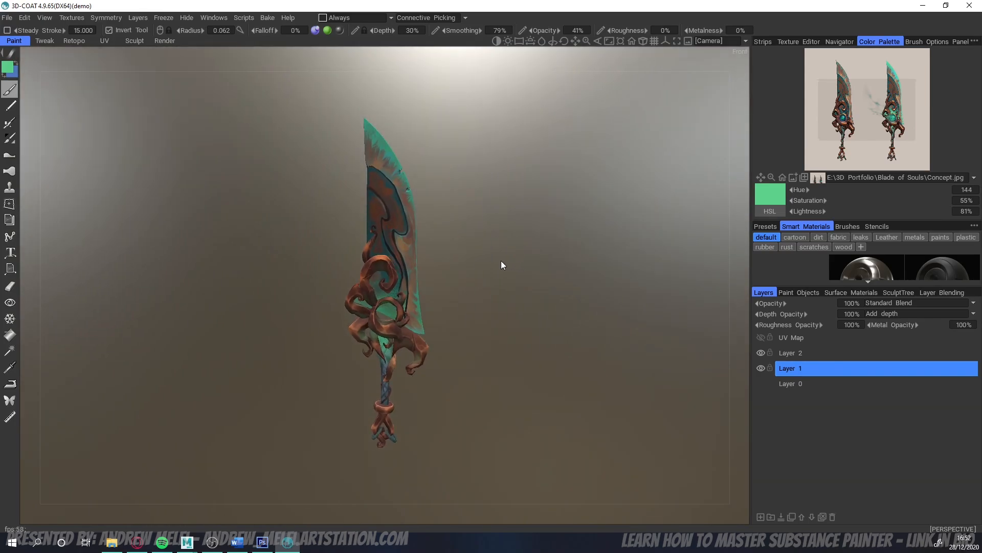
{"action": "left_click_drag", "start_coordinate": [501, 261], "coordinate": [504, 216]}
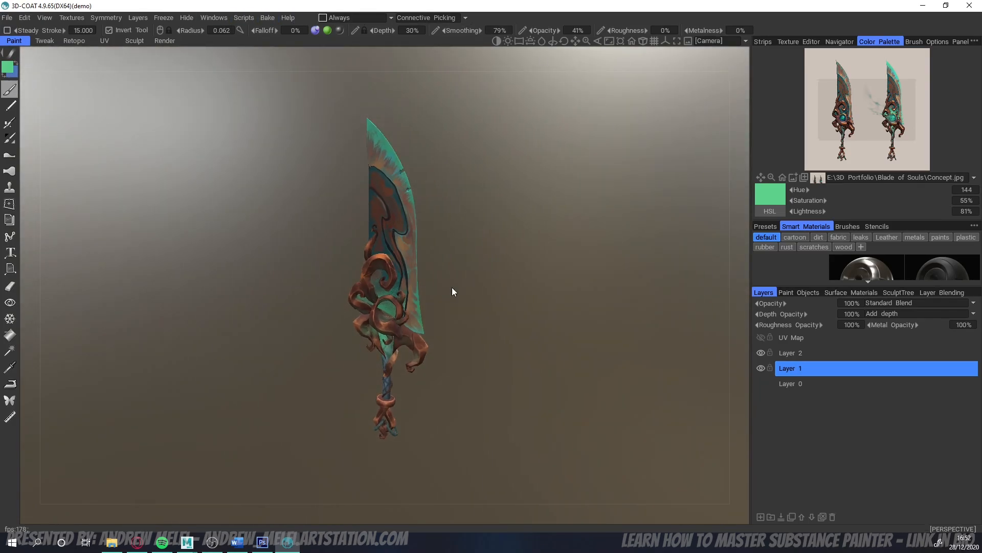
{"action": "left_click_drag", "start_coordinate": [453, 288], "coordinate": [512, 281]}
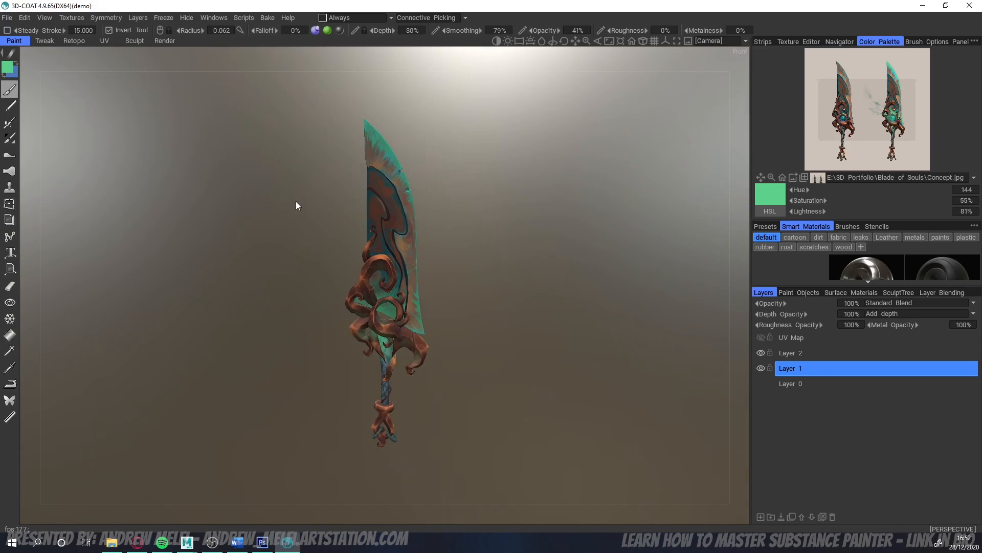
{"action": "left_click_drag", "start_coordinate": [296, 205], "coordinate": [302, 204]}
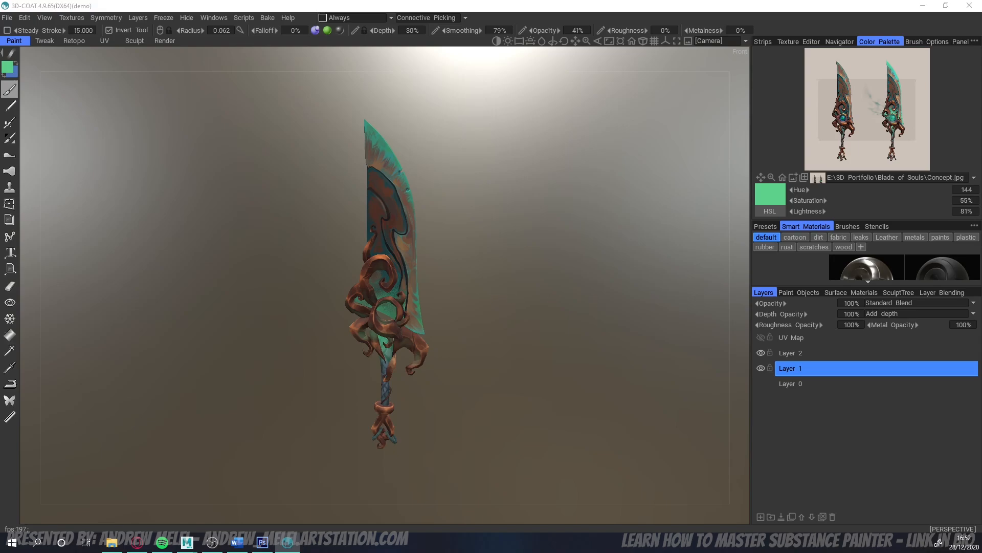
{"action": "left_click", "coordinate": [529, 262]}
{"action": "mouse_move", "coordinate": [538, 281]}
{"action": "left_mouse_down"}
{"action": "mouse_move", "coordinate": [303, 298]}
{"action": "mouse_move", "coordinate": [536, 294]}
{"action": "left_mouse_up"}
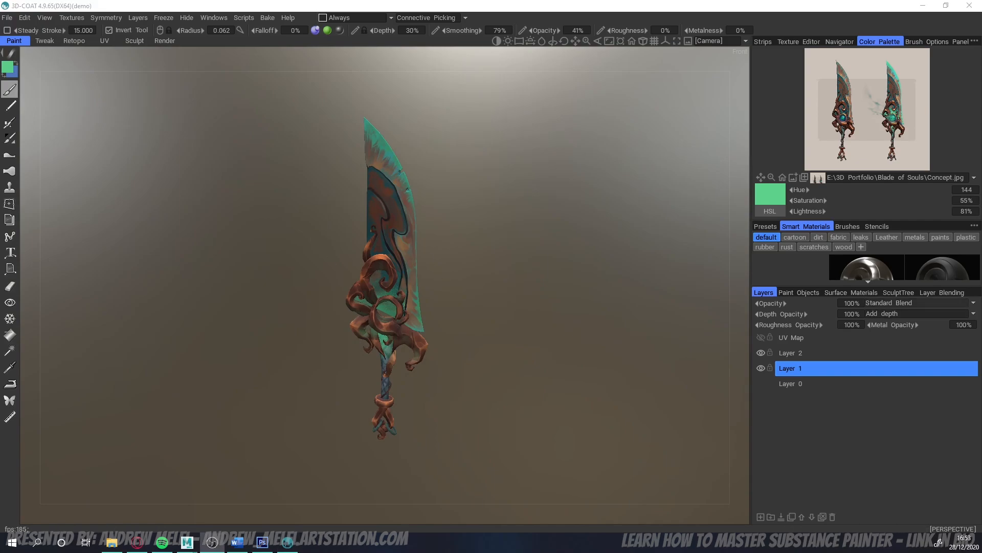
{"action": "left_click", "coordinate": [535, 269]}
{"action": "left_click_drag", "start_coordinate": [534, 269], "coordinate": [516, 241]}
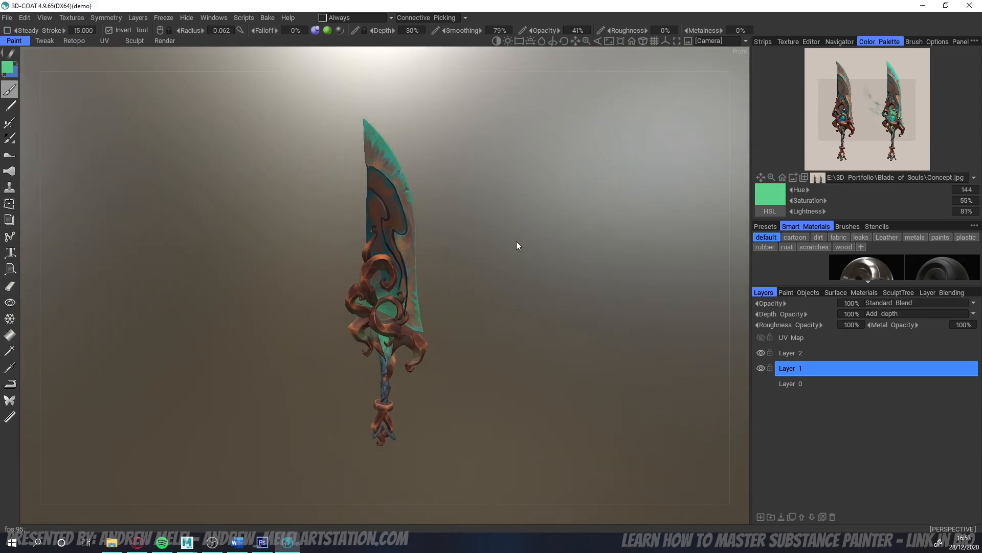
- Examine the blade's painted pattern and upper guard up close, followed by the whole sword from several sides
{"action": "right_click_drag", "start_coordinate": [529, 225], "coordinate": [584, 329]}
{"action": "middle_click_drag", "start_coordinate": [584, 330], "coordinate": [629, 349]}
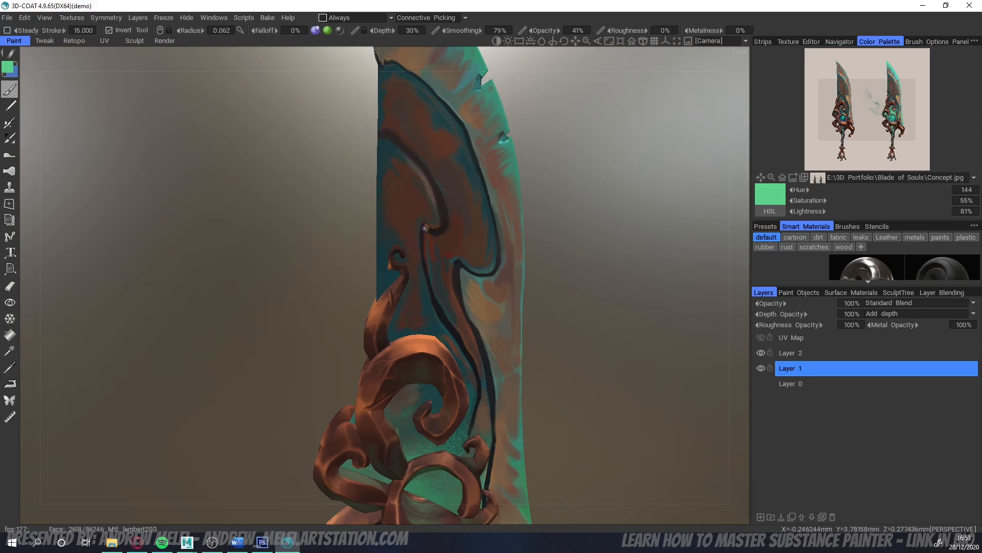
{"action": "right_click_drag", "start_coordinate": [612, 391], "coordinate": [583, 328]}
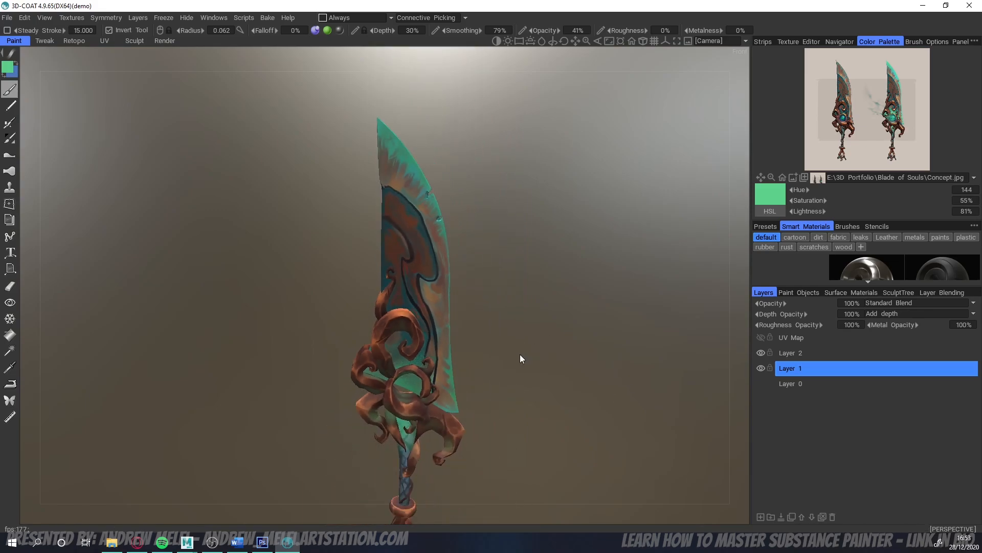
{"action": "left_click_drag", "start_coordinate": [520, 354], "coordinate": [554, 364]}
{"action": "middle_click_drag", "start_coordinate": [554, 364], "coordinate": [551, 334]}
{"action": "right_click_drag", "start_coordinate": [543, 328], "coordinate": [529, 290]}
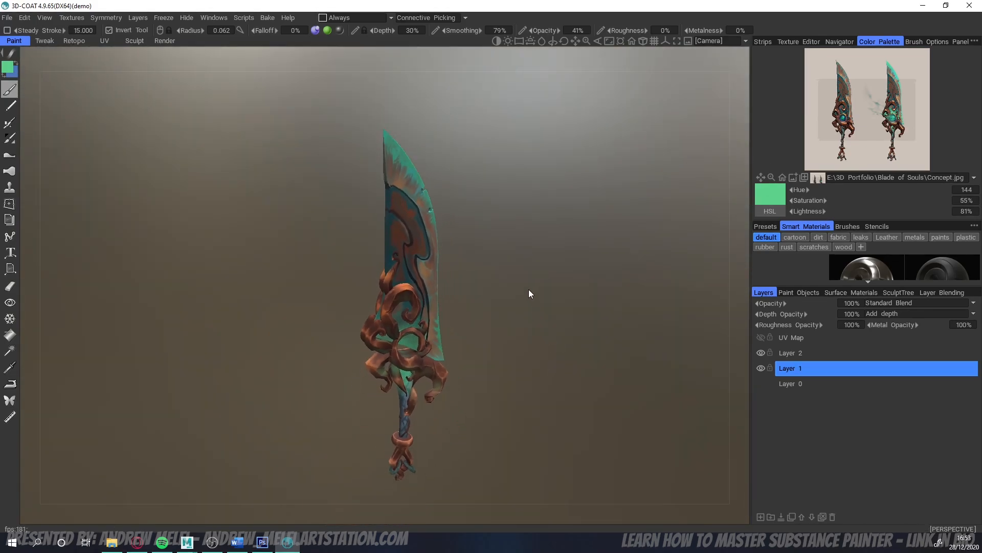
{"action": "left_click_drag", "start_coordinate": [529, 290], "coordinate": [497, 282]}
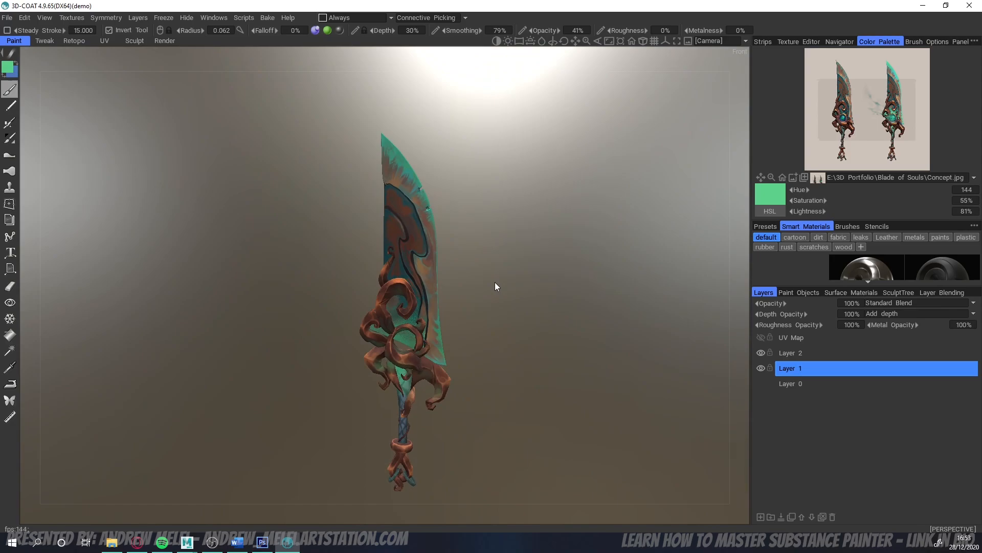
{"action": "left_click_drag", "start_coordinate": [503, 287], "coordinate": [491, 268]}
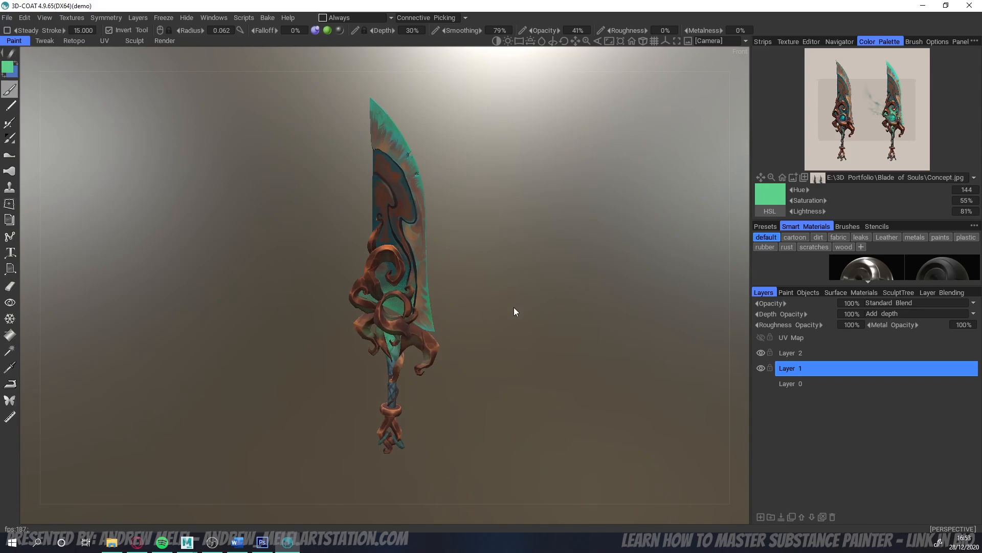
{"action": "mouse_move", "coordinate": [513, 308]}
{"action": "left_mouse_down"}
{"action": "mouse_move", "coordinate": [508, 317]}
{"action": "mouse_move", "coordinate": [501, 303]}
{"action": "left_mouse_up"}
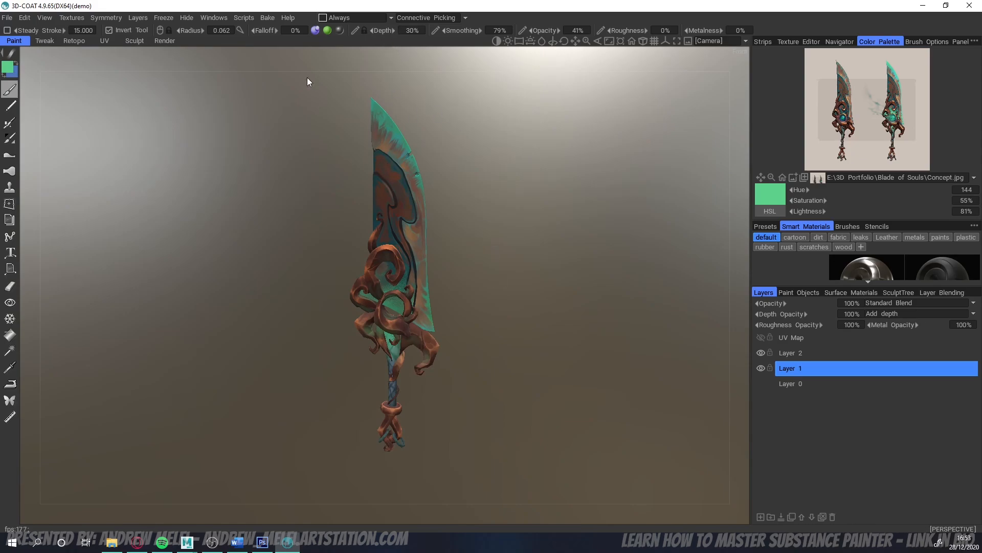
- Set the brush radius to 0.102 and trace the curved dark groove on the upper blade
{"action": "left_click_drag", "start_coordinate": [365, 162], "coordinate": [287, 241]}
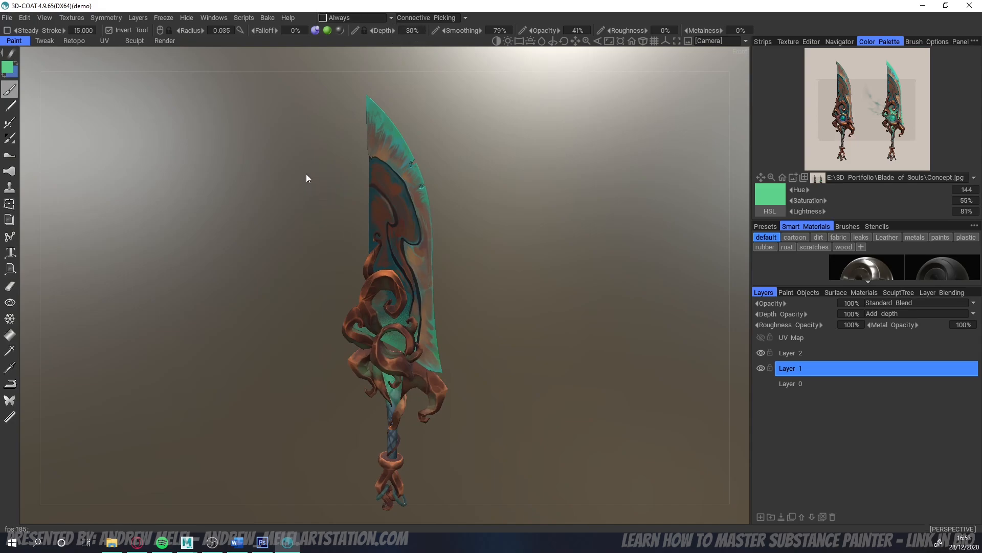
{"action": "scroll", "coordinate": [306, 178], "scroll_direction": "up", "scroll_amount": 3}
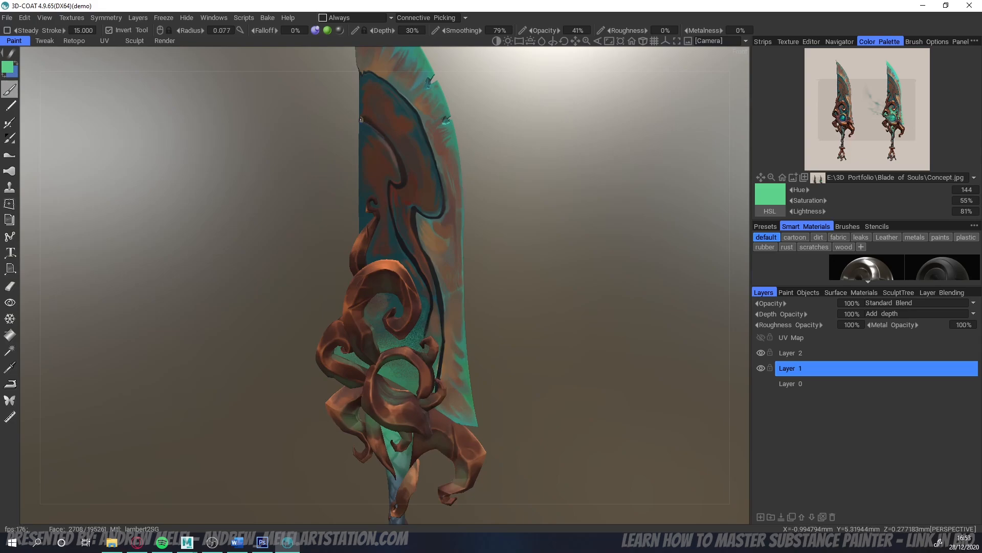
{"action": "mouse_move", "coordinate": [361, 120]}
{"action": "left_mouse_down"}
{"action": "mouse_move", "coordinate": [384, 138]}
{"action": "mouse_move", "coordinate": [403, 179]}
{"action": "left_mouse_up"}
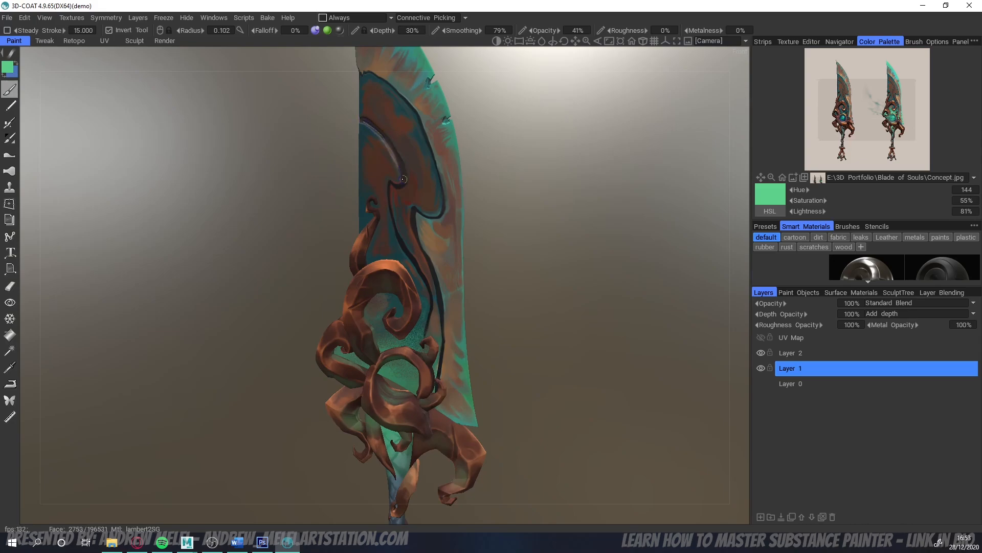
- Turn off the Invert Tool option, look over the whole sword, and turn the option back on
{"action": "left_click", "coordinate": [109, 29]}
{"action": "right_click_drag", "start_coordinate": [530, 241], "coordinate": [498, 219]}
{"action": "middle_click_drag", "start_coordinate": [497, 219], "coordinate": [502, 196]}
{"action": "left_click_drag", "start_coordinate": [502, 195], "coordinate": [465, 147]}
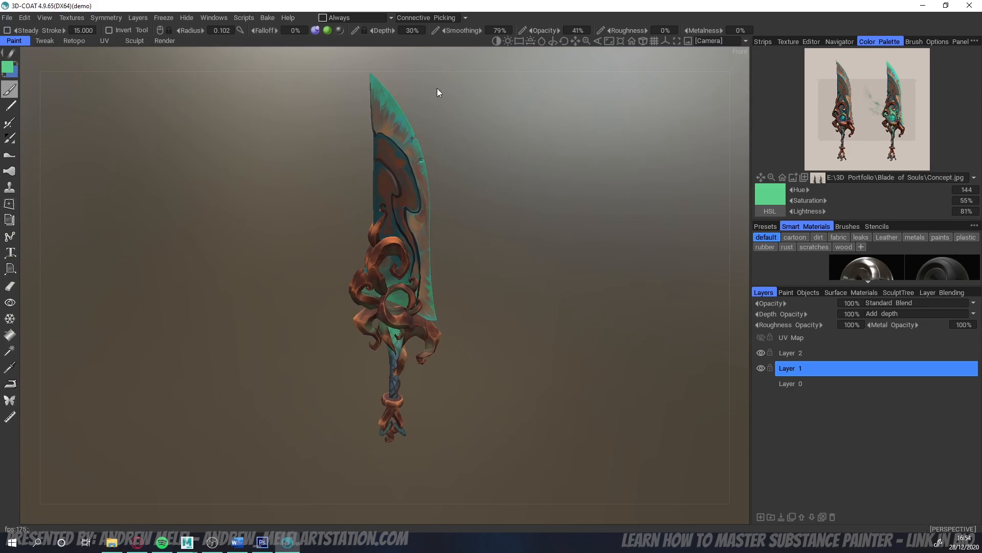
{"action": "left_click_drag", "start_coordinate": [437, 93], "coordinate": [281, 184]}
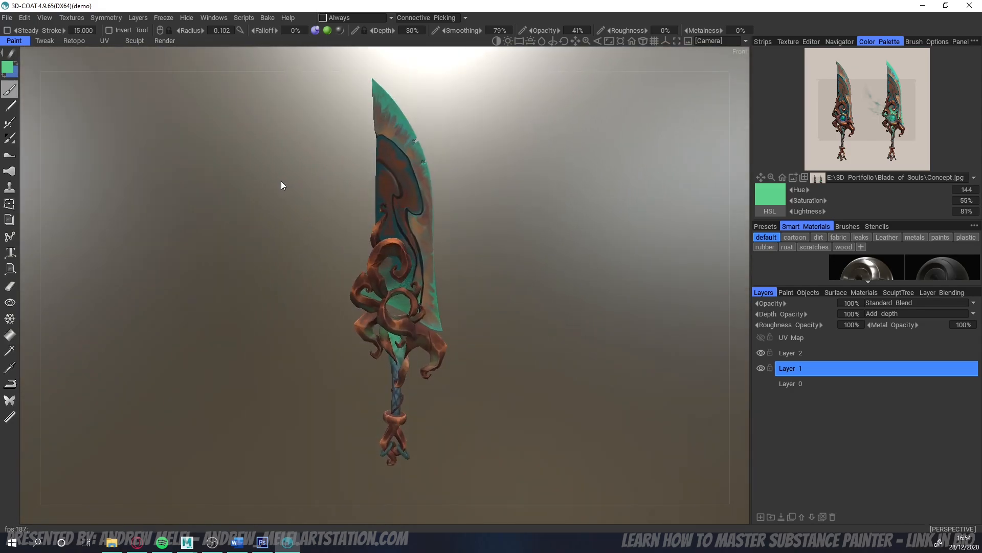
{"action": "middle_click_drag", "start_coordinate": [272, 190], "coordinate": [323, 205]}
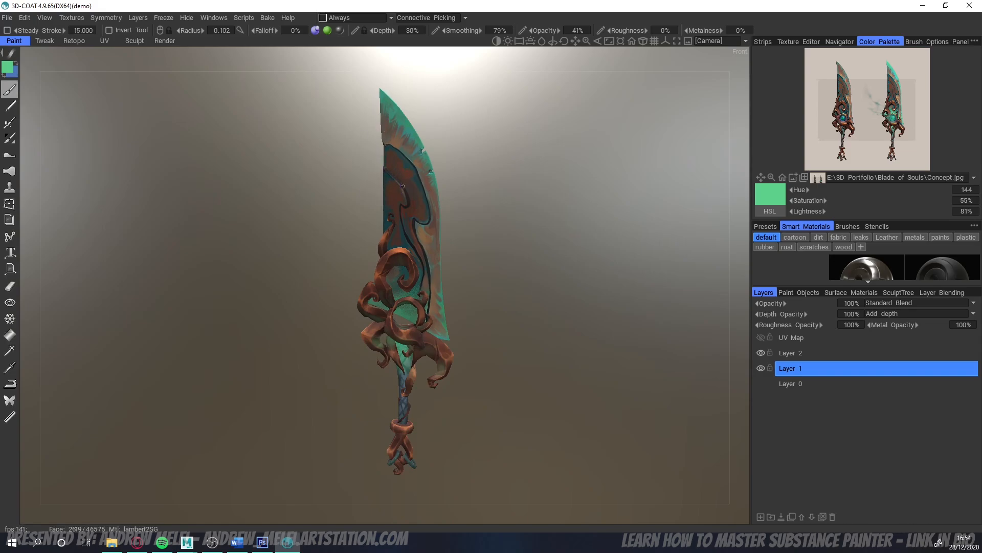
{"action": "left_click", "coordinate": [110, 31]}
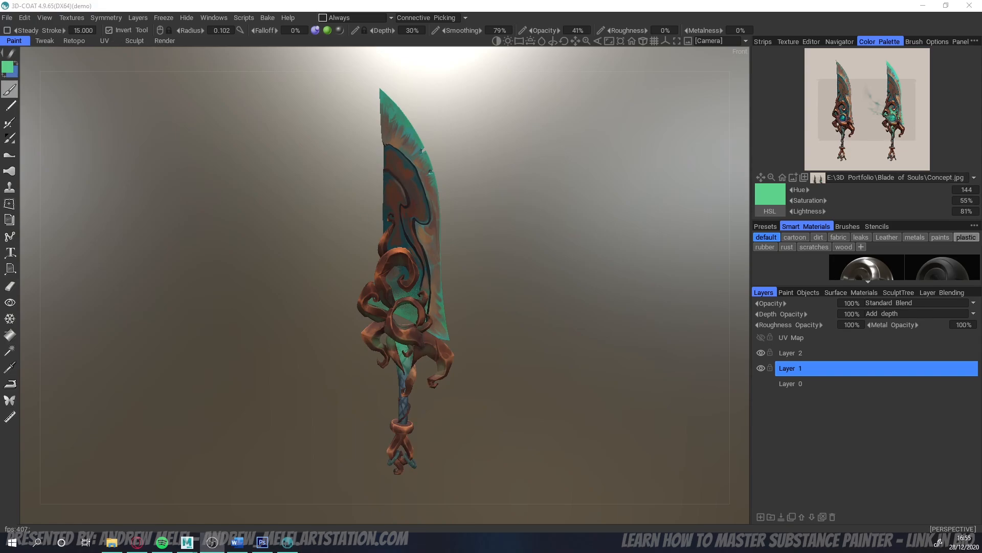
- Sample a brown from the concept image's glowing blade, and replace it with the blade tip's green (hue 152, saturation 56%, lightness 78%)
{"action": "left_click", "coordinate": [624, 240]}
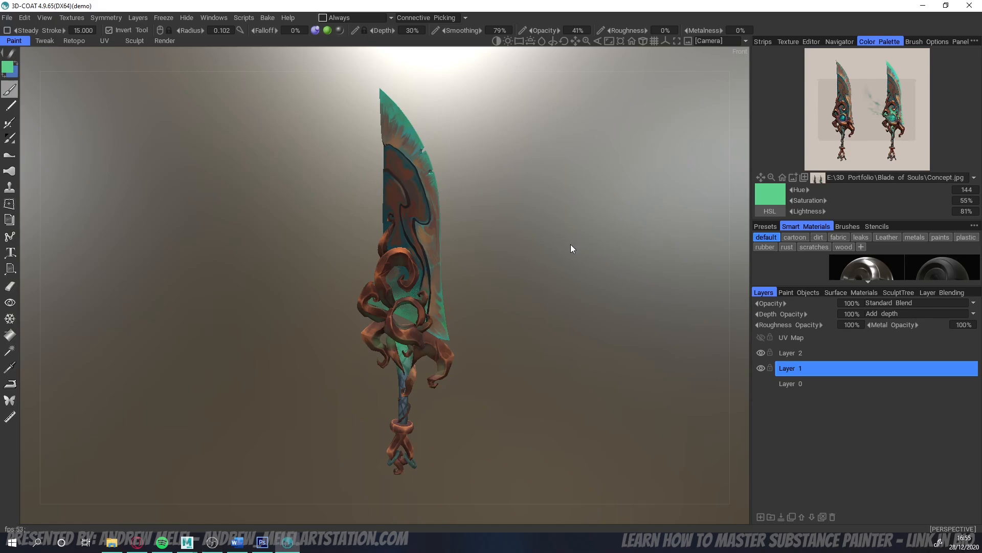
{"action": "left_click_drag", "start_coordinate": [570, 244], "coordinate": [536, 249]}
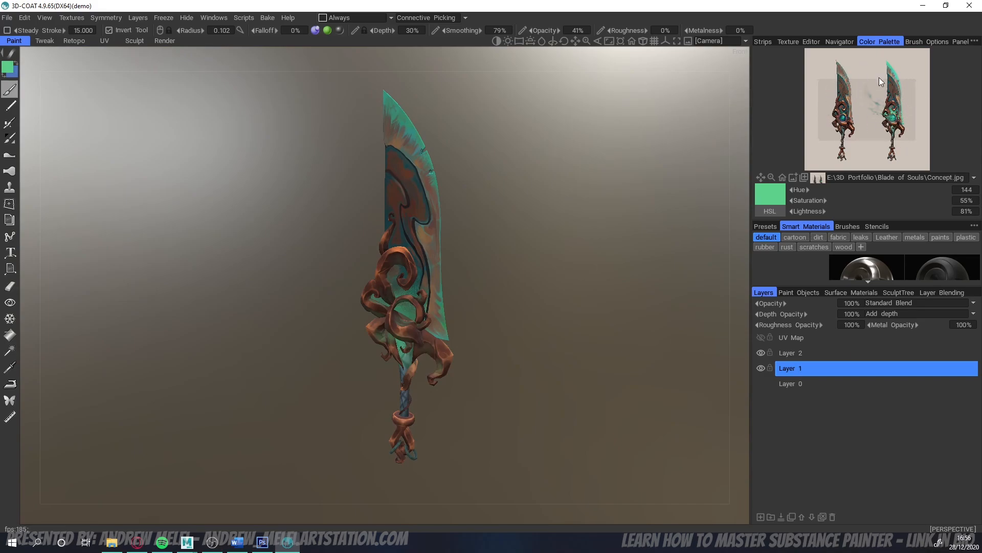
{"action": "right_click_drag", "start_coordinate": [512, 193], "coordinate": [548, 271]}
{"action": "middle_click_drag", "start_coordinate": [548, 271], "coordinate": [540, 253]}
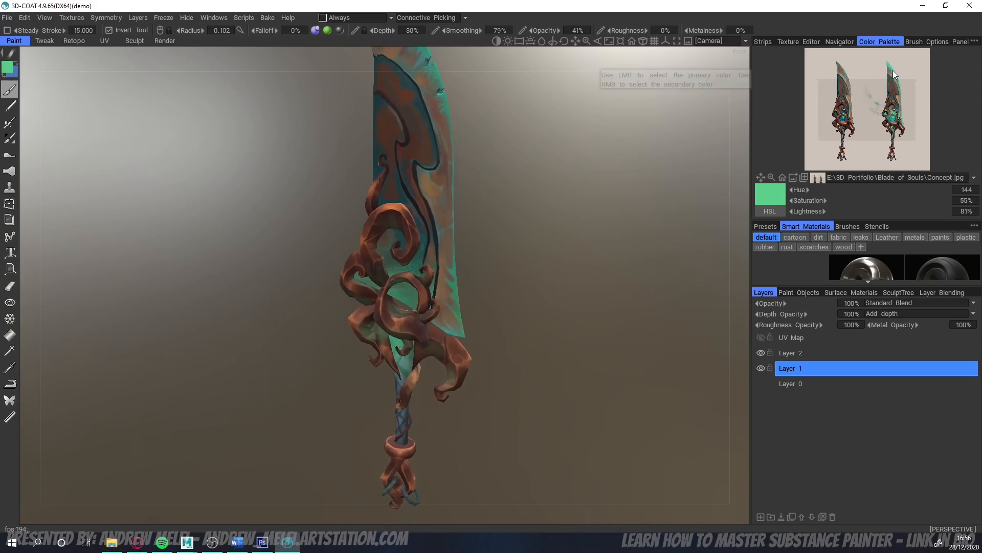
{"action": "mouse_move", "coordinate": [891, 73]}
{"action": "left_mouse_down"}
{"action": "mouse_move", "coordinate": [893, 138]}
{"action": "mouse_move", "coordinate": [894, 89]}
{"action": "left_mouse_up"}
{"action": "right_click_drag", "start_coordinate": [523, 238], "coordinate": [510, 206]}
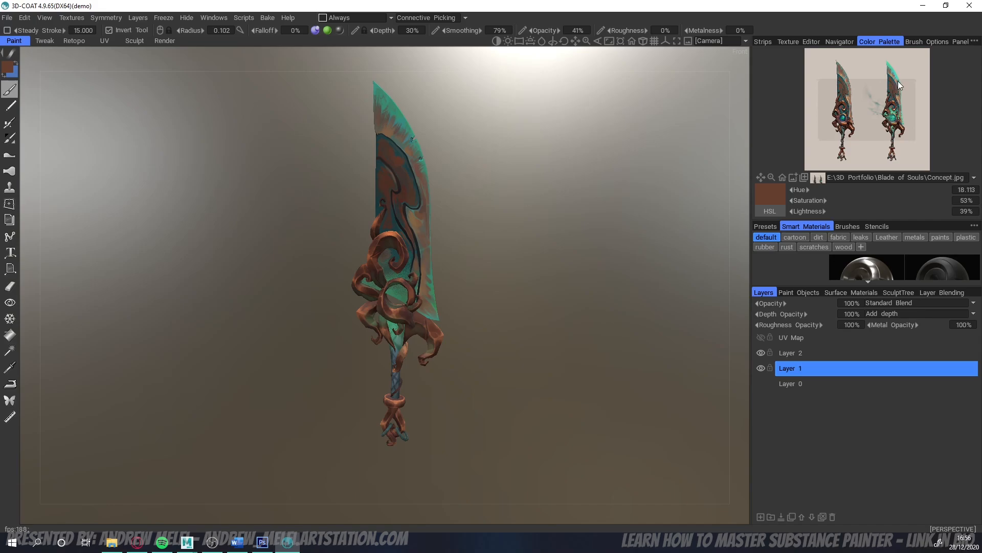
{"action": "left_click", "coordinate": [890, 67]}
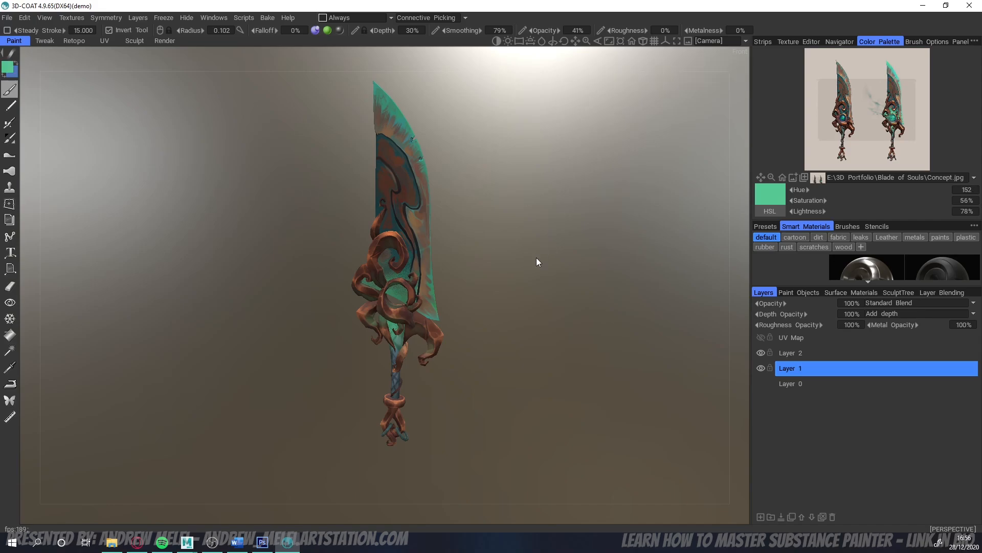
- Examine the painted shading on the guard's curled ornaments and the handle up close from several angles
{"action": "mouse_move", "coordinate": [537, 257]}
{"action": "left_mouse_down"}
{"action": "mouse_move", "coordinate": [493, 265]}
{"action": "mouse_move", "coordinate": [556, 262]}
{"action": "mouse_move", "coordinate": [539, 255]}
{"action": "left_mouse_up"}
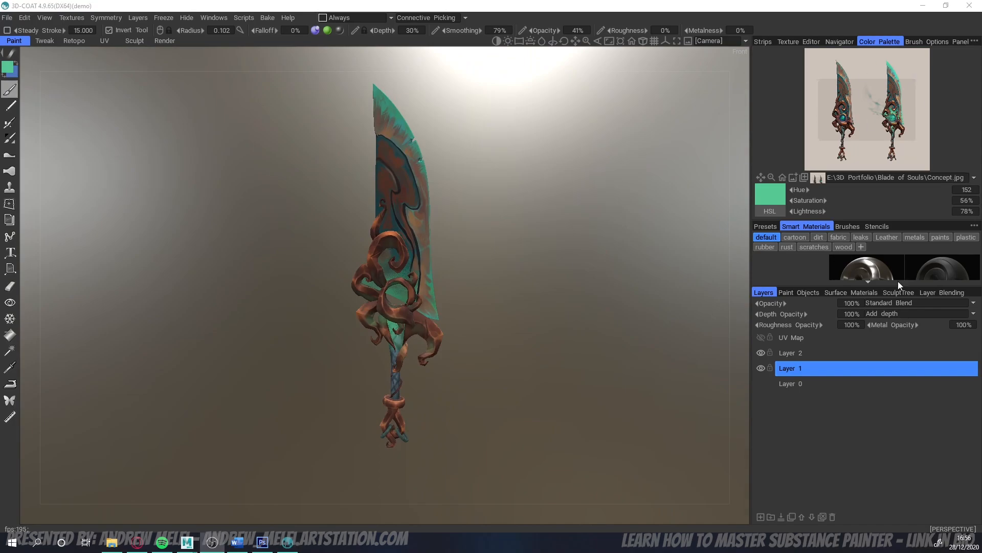
{"action": "left_click", "coordinate": [583, 316]}
{"action": "right_click_drag", "start_coordinate": [582, 342], "coordinate": [642, 340]}
{"action": "left_click_drag", "start_coordinate": [641, 339], "coordinate": [600, 357]}
{"action": "middle_click_drag", "start_coordinate": [618, 351], "coordinate": [594, 305]}
{"action": "mouse_move", "coordinate": [594, 305]}
{"action": "left_mouse_down"}
{"action": "mouse_move", "coordinate": [632, 300]}
{"action": "mouse_move", "coordinate": [545, 201]}
{"action": "left_mouse_up"}
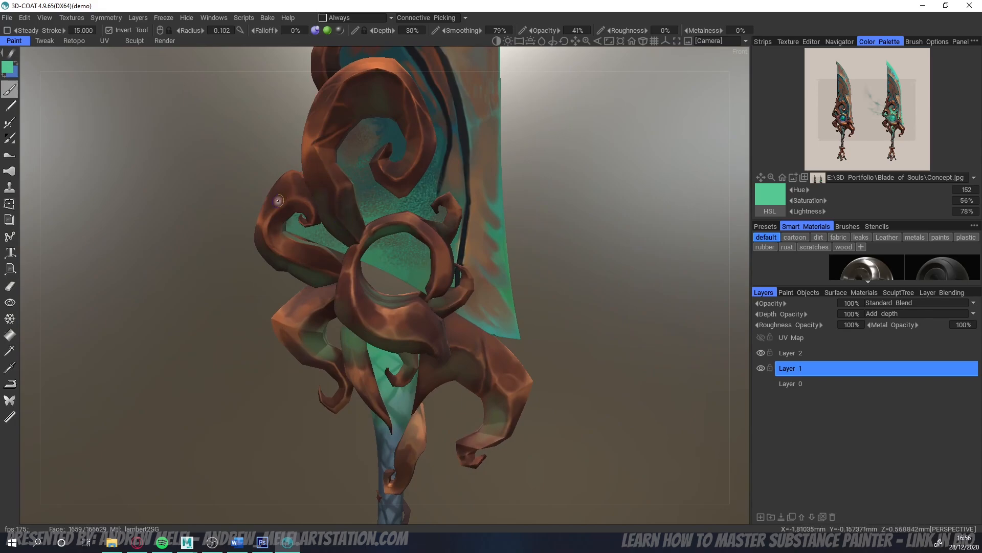
{"action": "left_click_drag", "start_coordinate": [572, 344], "coordinate": [622, 322]}
{"action": "left_click_drag", "start_coordinate": [558, 301], "coordinate": [590, 299]}
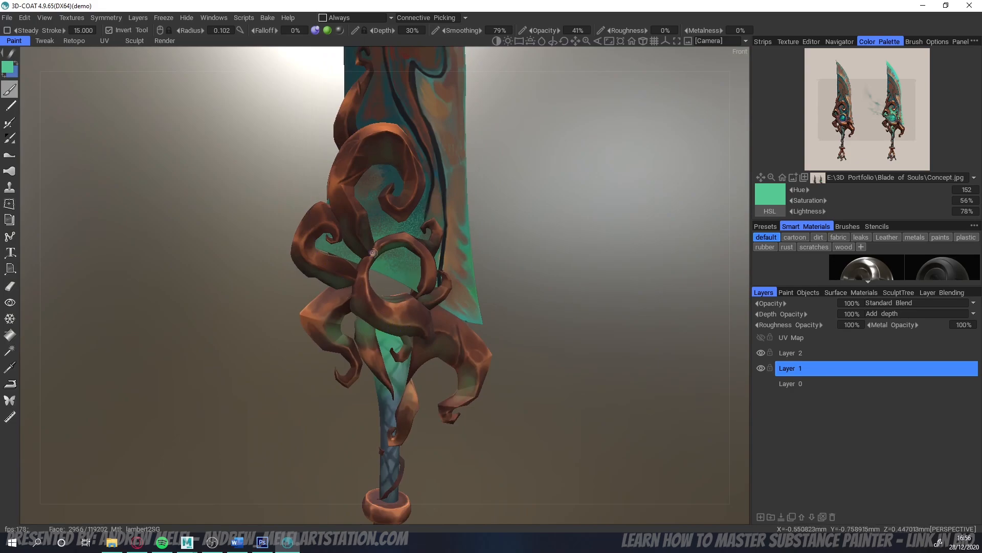
- Examine the painted guard ornaments, their green reflected light and the wrapped handle down to the pommel from several angles
{"action": "right_click_drag", "start_coordinate": [551, 309], "coordinate": [517, 330]}
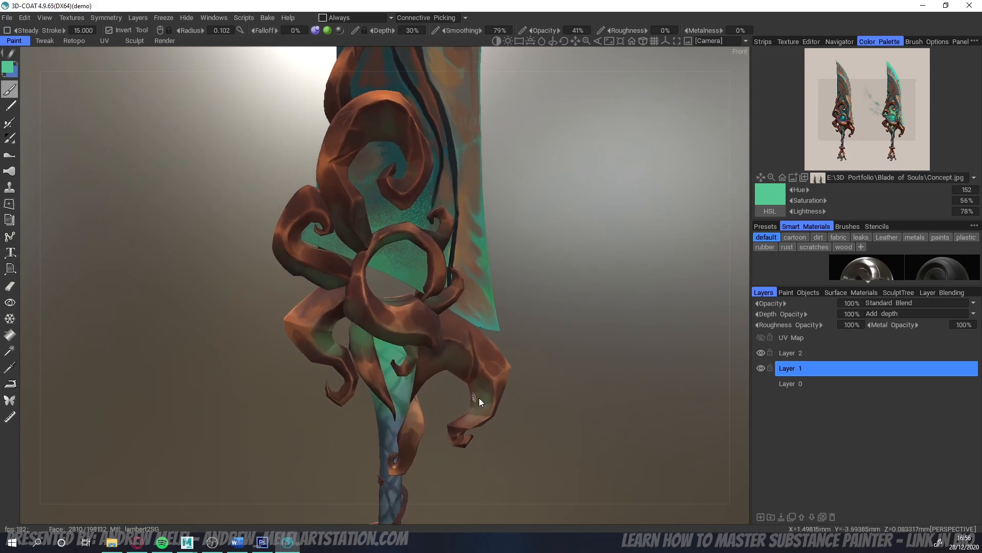
{"action": "mouse_move", "coordinate": [479, 398]}
{"action": "middle_mouse_down"}
{"action": "mouse_move", "coordinate": [538, 326]}
{"action": "mouse_move", "coordinate": [548, 266]}
{"action": "middle_mouse_up"}
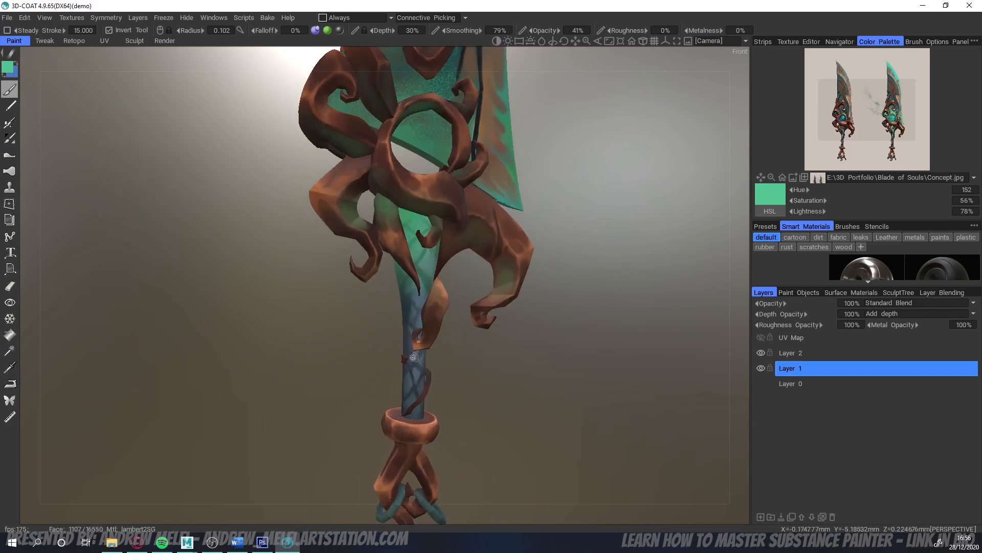
{"action": "left_click_drag", "start_coordinate": [538, 344], "coordinate": [535, 387]}
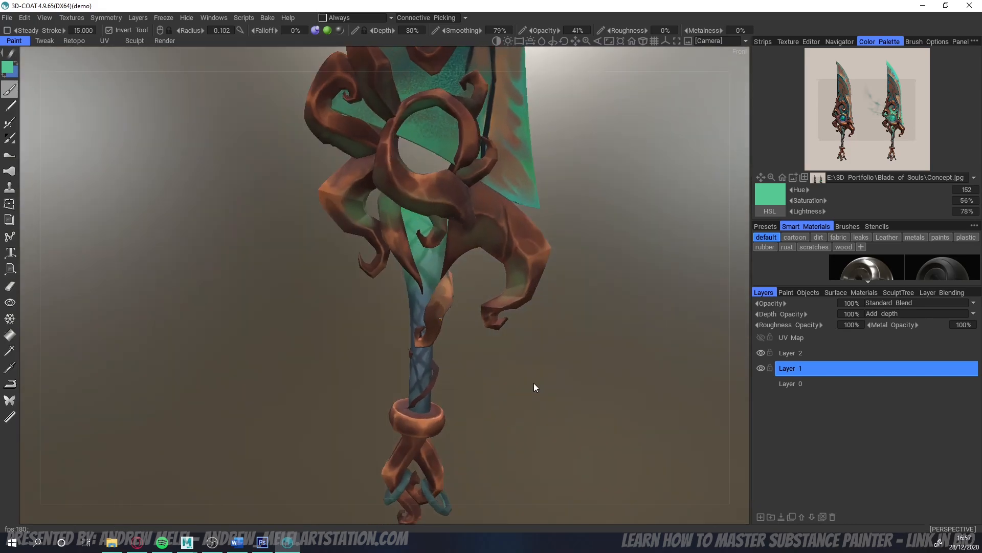
{"action": "right_click_drag", "start_coordinate": [538, 383], "coordinate": [610, 391]}
{"action": "middle_click_drag", "start_coordinate": [610, 391], "coordinate": [565, 408]}
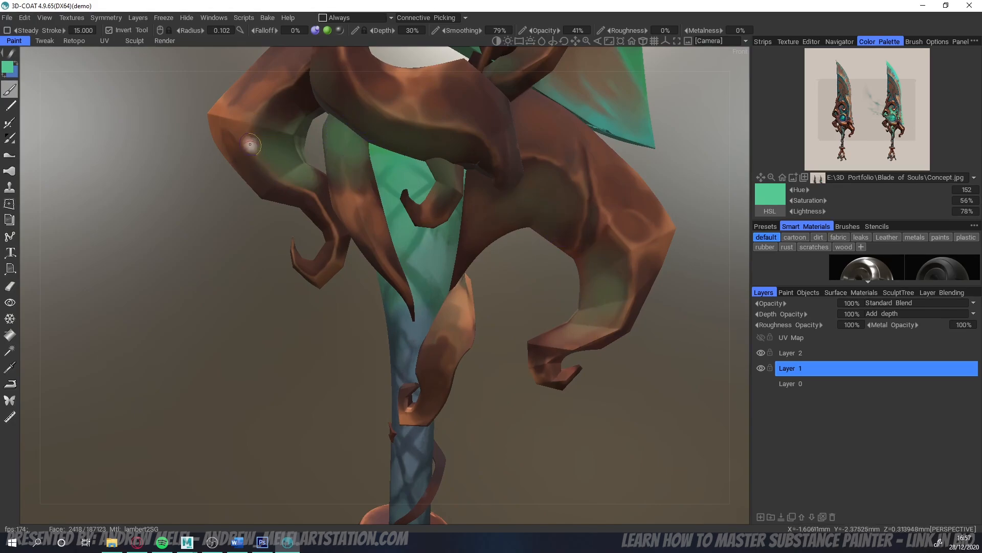
{"action": "right_click_drag", "start_coordinate": [255, 422], "coordinate": [257, 330], "text": "alt"}
{"action": "left_click_drag", "start_coordinate": [246, 330], "coordinate": [307, 325], "text": "alt"}
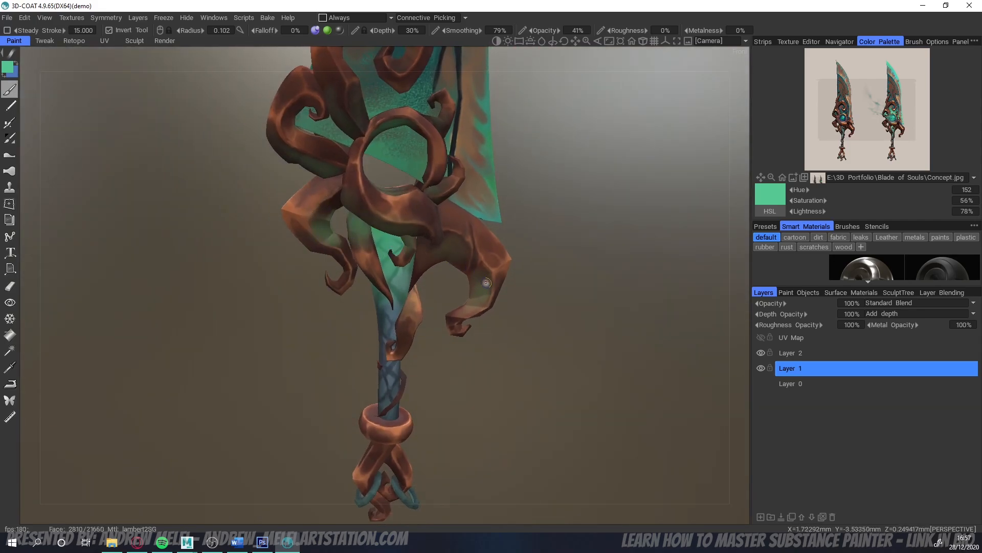
{"action": "middle_click_drag", "start_coordinate": [533, 234], "coordinate": [530, 280], "text": "alt"}
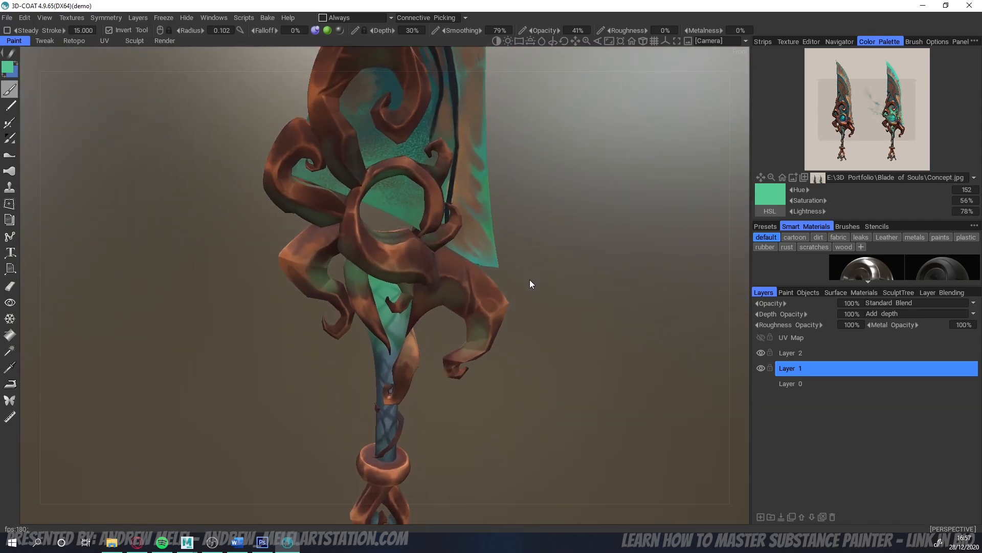
{"action": "left_click_drag", "start_coordinate": [530, 280], "coordinate": [518, 256], "text": "alt"}
{"action": "middle_click_drag", "start_coordinate": [563, 188], "coordinate": [560, 243], "text": "alt"}
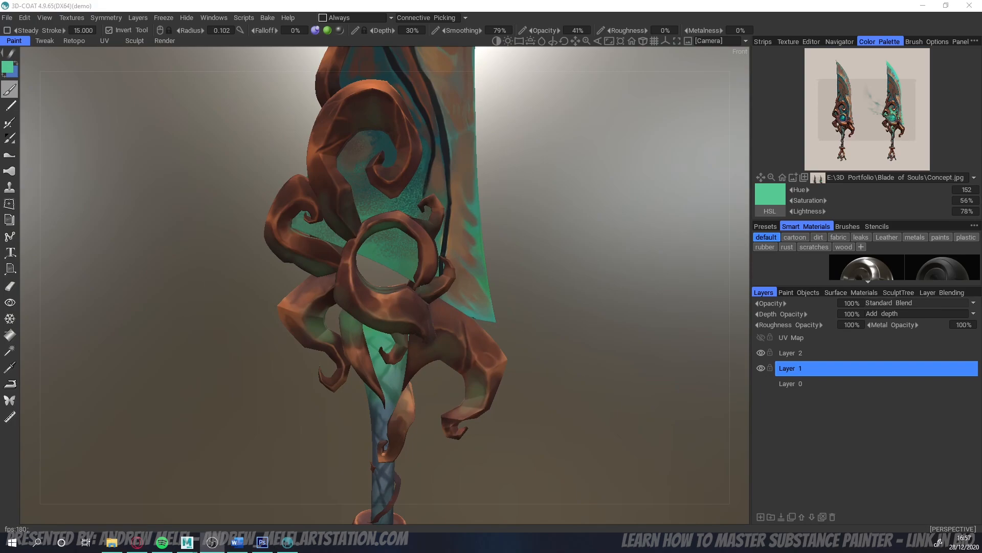
- Inspect the guard and lower blade, and look over the sword's full painted texture from pommel to tip
{"action": "left_click_drag", "start_coordinate": [591, 256], "coordinate": [524, 147]}
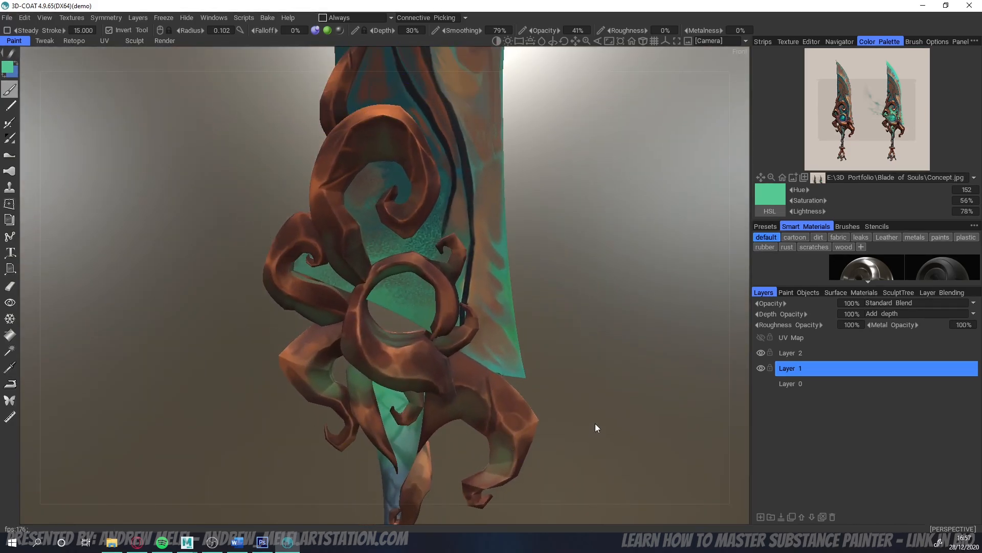
{"action": "left_click_drag", "start_coordinate": [594, 428], "coordinate": [389, 376]}
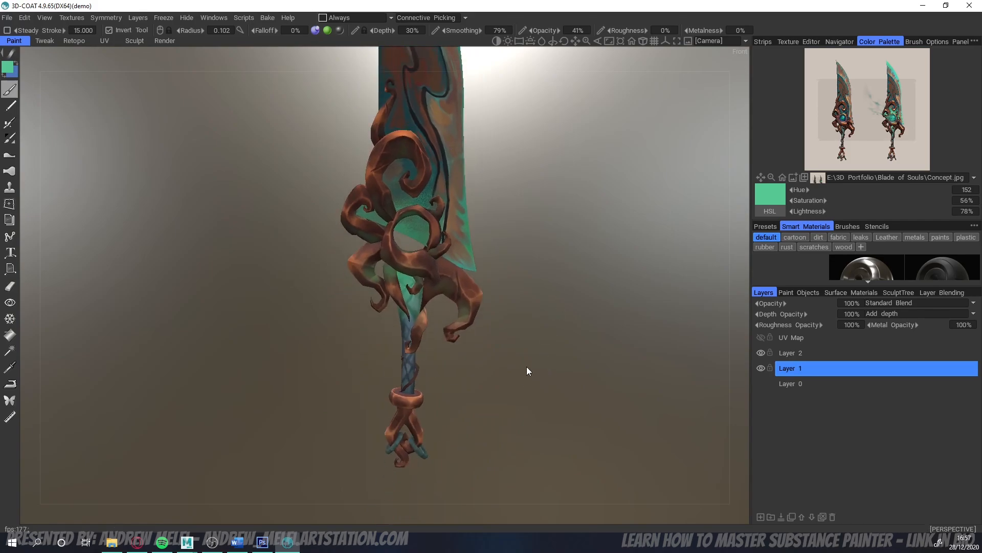
{"action": "left_click_drag", "start_coordinate": [526, 366], "coordinate": [492, 364]}
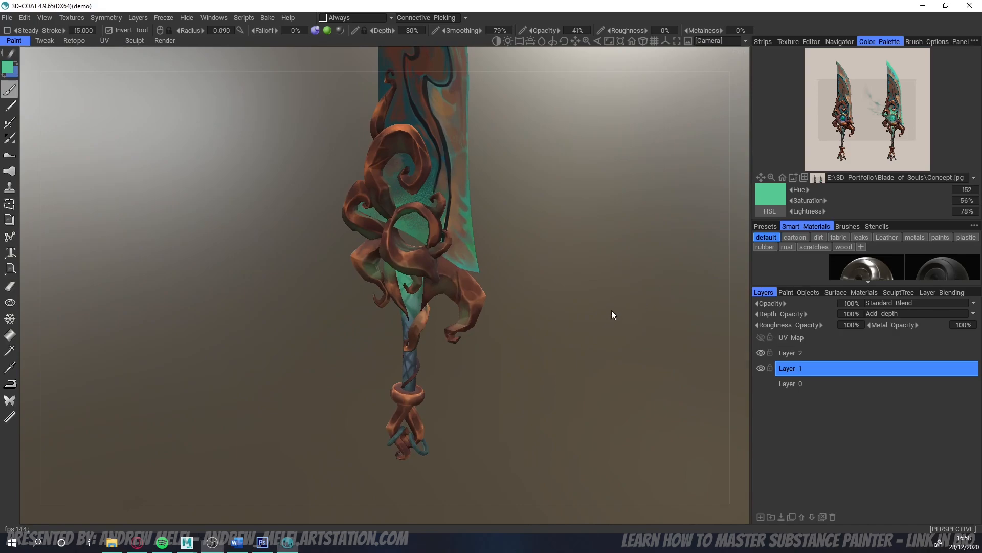
{"action": "left_click_drag", "start_coordinate": [602, 289], "coordinate": [482, 313]}
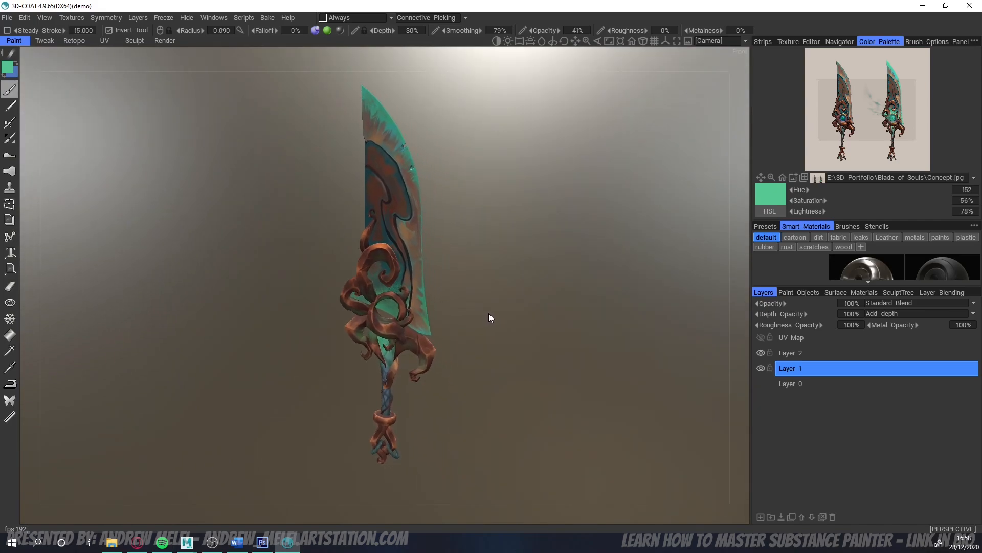
{"action": "mouse_move", "coordinate": [489, 312]}
{"action": "left_mouse_down"}
{"action": "mouse_move", "coordinate": [292, 312]}
{"action": "mouse_move", "coordinate": [493, 308]}
{"action": "mouse_move", "coordinate": [530, 277]}
{"action": "mouse_move", "coordinate": [561, 269]}
{"action": "mouse_move", "coordinate": [483, 306]}
{"action": "mouse_move", "coordinate": [490, 314]}
{"action": "left_mouse_up"}
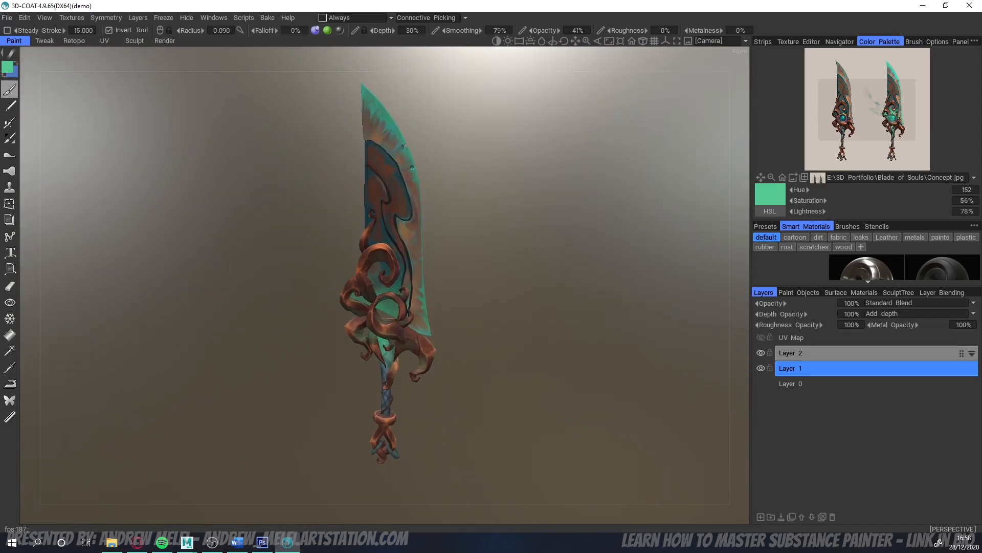
{"action": "mouse_move", "coordinate": [571, 274]}
{"action": "left_mouse_down"}
{"action": "mouse_move", "coordinate": [316, 276]}
{"action": "mouse_move", "coordinate": [467, 287]}
{"action": "mouse_move", "coordinate": [678, 276]}
{"action": "mouse_move", "coordinate": [577, 274]}
{"action": "mouse_move", "coordinate": [565, 301]}
{"action": "mouse_move", "coordinate": [566, 285]}
{"action": "left_mouse_up"}
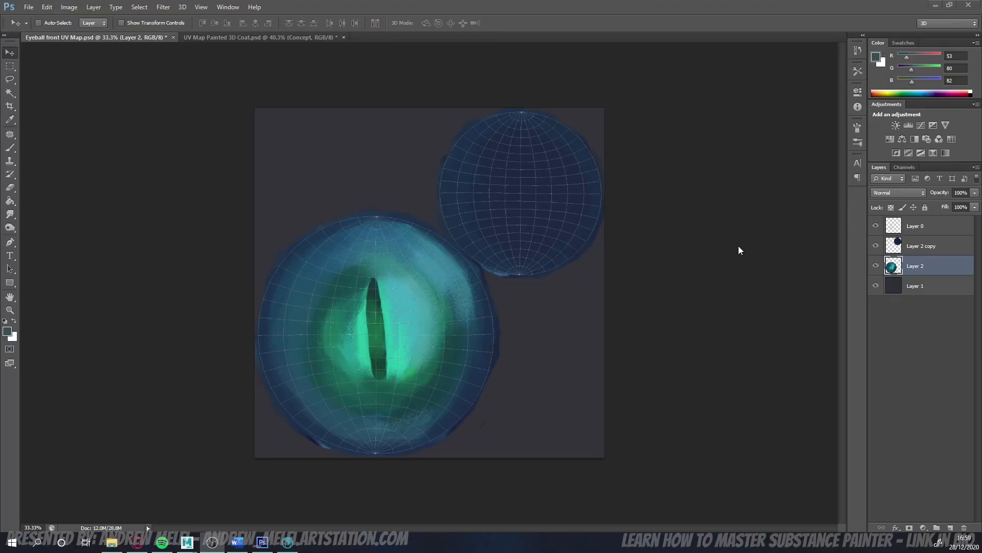
{"action": "left_click", "coordinate": [739, 247]}
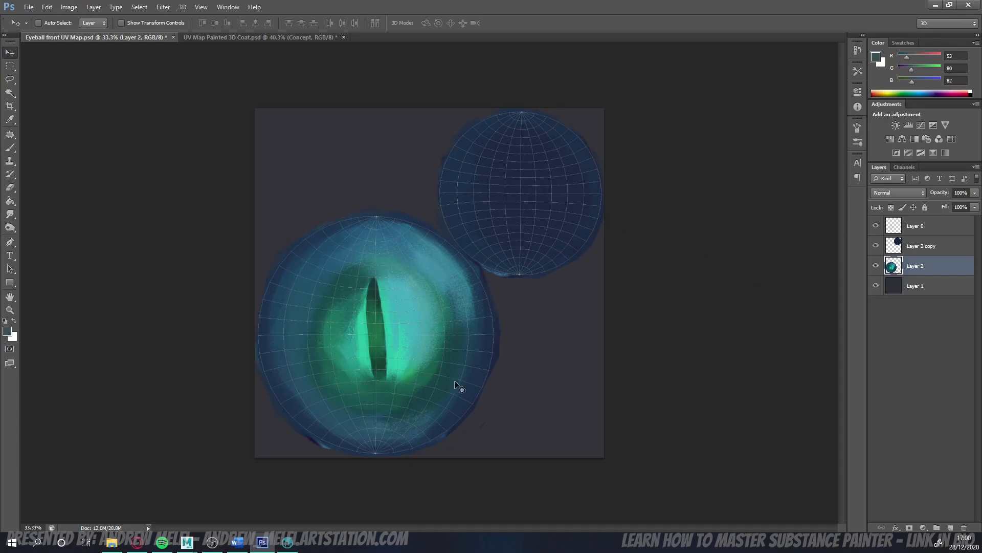
{"action": "right_click", "coordinate": [656, 261]}
{"action": "left_click", "coordinate": [655, 234]}
{"action": "left_click", "coordinate": [212, 542]}
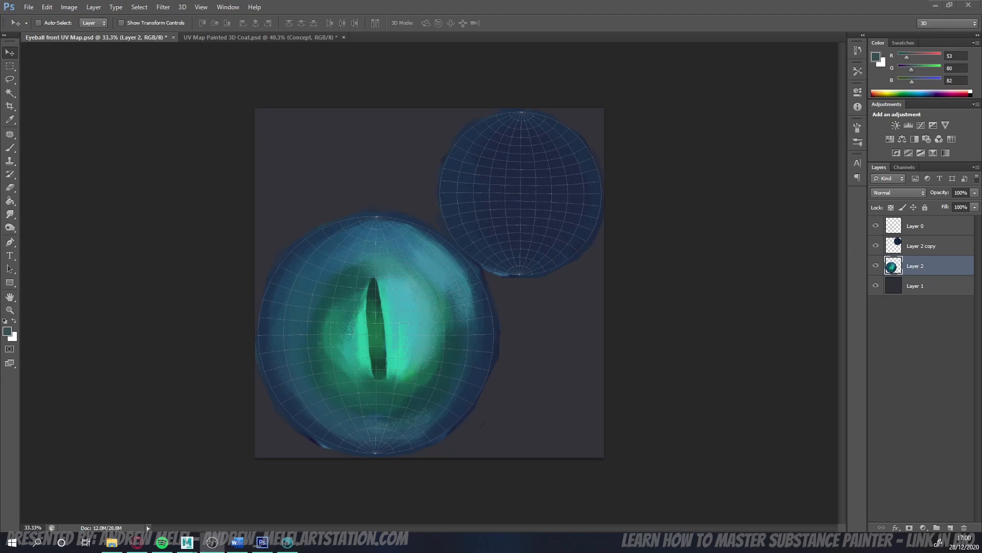
{"action": "left_click", "coordinate": [691, 238]}
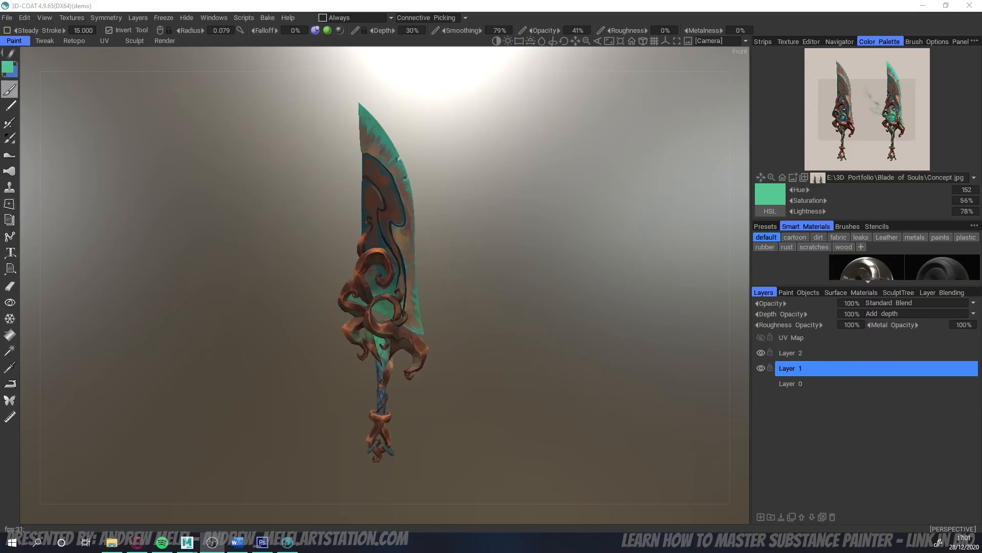
- Switch to 3D-Coat and review the whole hand-painted sword under slightly rotated lighting angles
{"action": "left_click", "coordinate": [549, 316]}
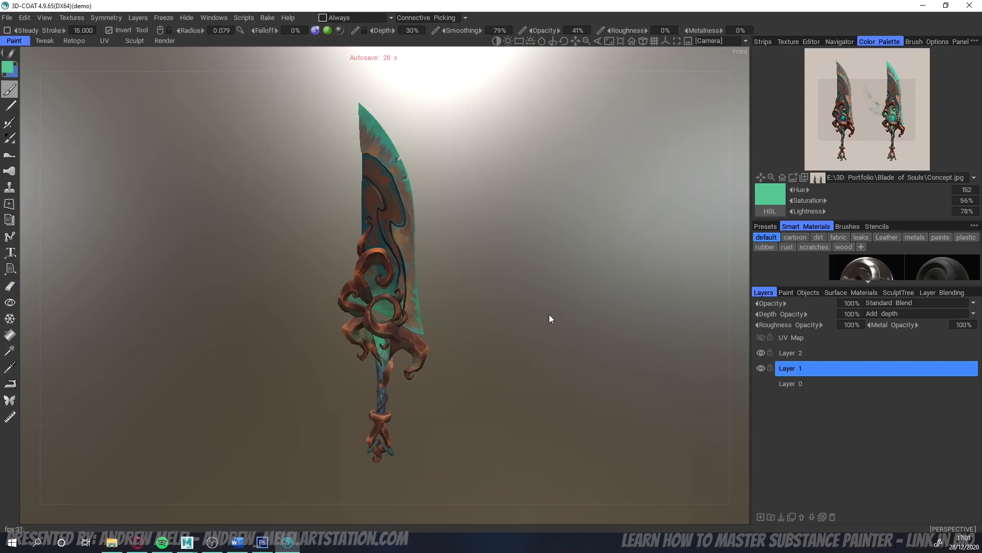
{"action": "left_click_drag", "start_coordinate": [549, 316], "coordinate": [526, 317]}
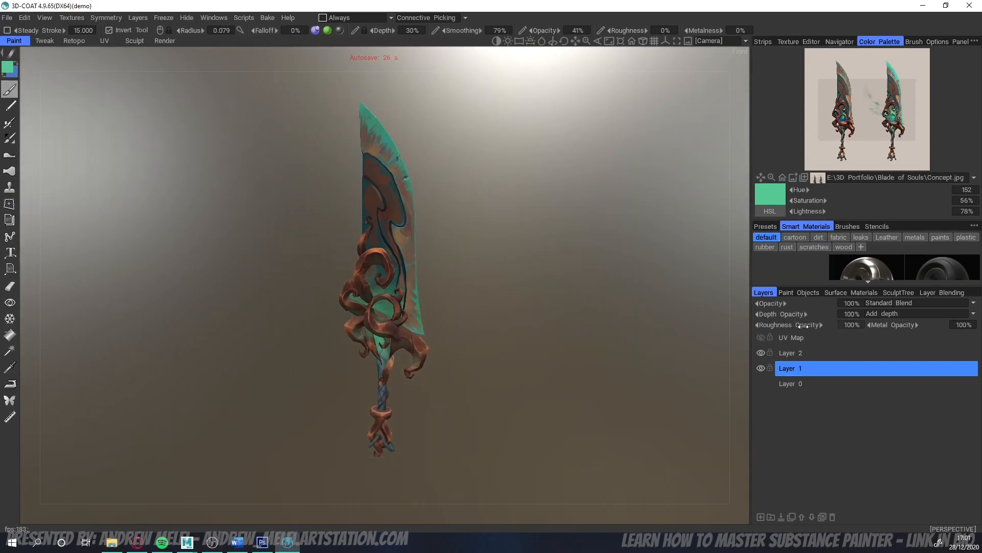
{"action": "left_click_drag", "start_coordinate": [428, 178], "coordinate": [563, 306]}
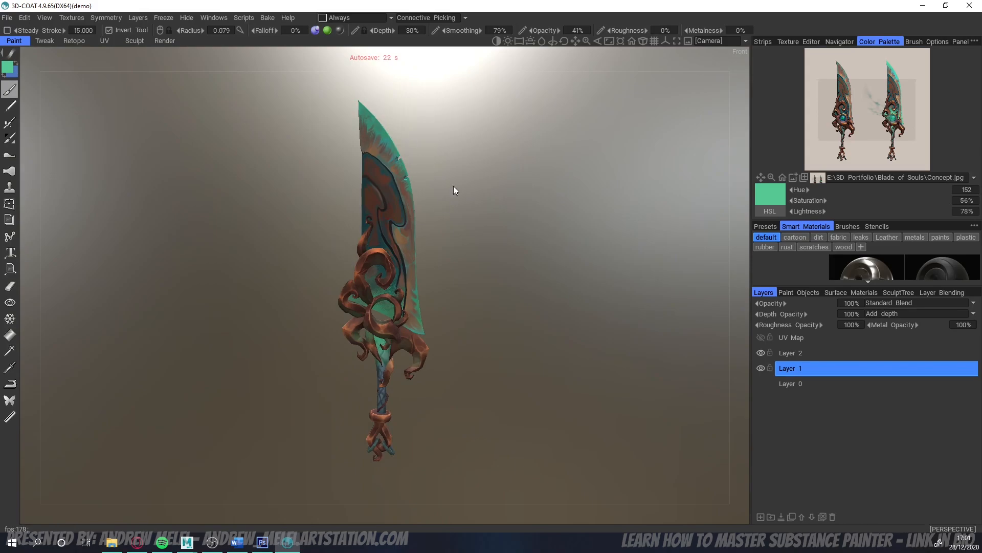
{"action": "left_click_drag", "start_coordinate": [453, 186], "coordinate": [307, 131]}
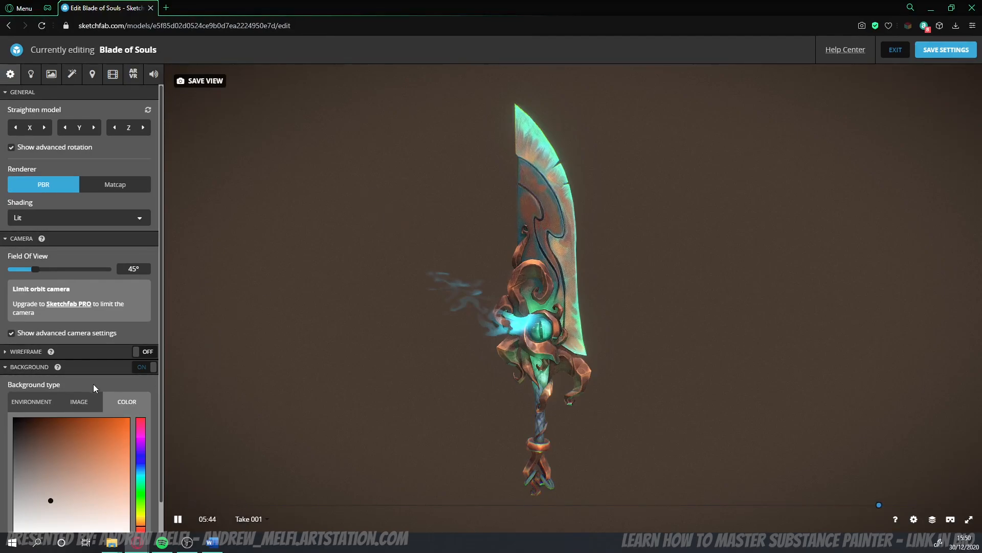
- Switch to Sketchfab's 3D editor and review the Blade of Souls lighting setup and the Blade material's maps
{"action": "left_click", "coordinate": [31, 74]}
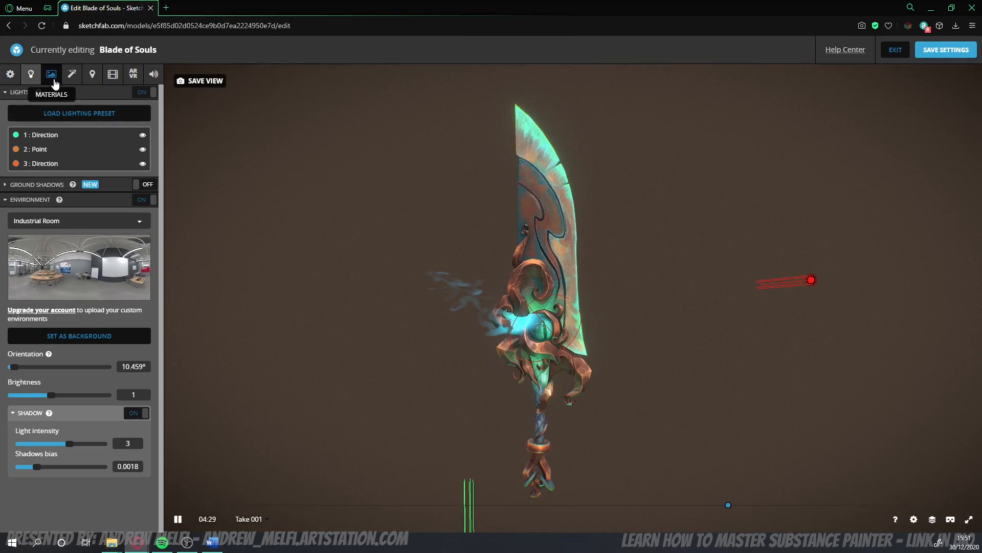
{"action": "left_click", "coordinate": [57, 79]}
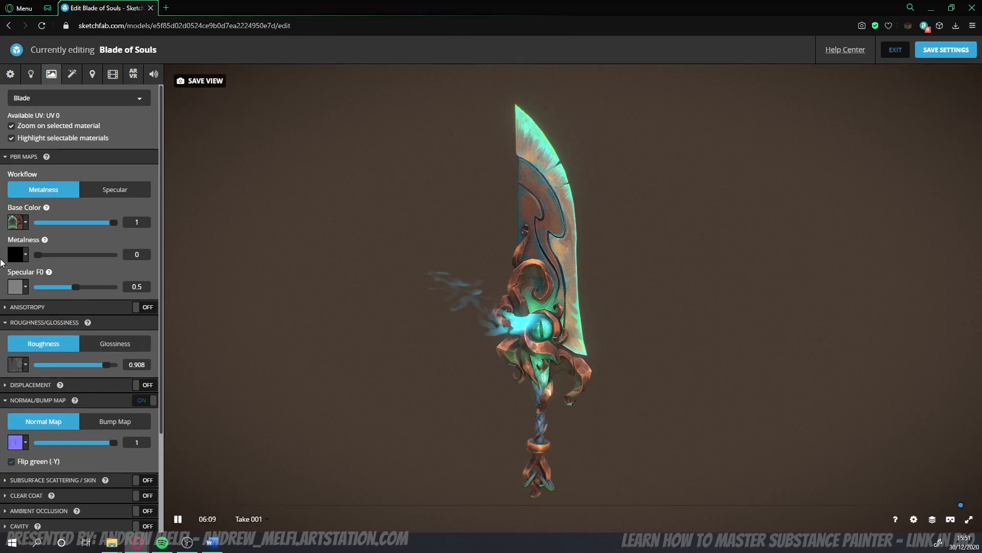
{"action": "scroll", "coordinate": [62, 358], "scroll_direction": "down", "scroll_amount": 4}
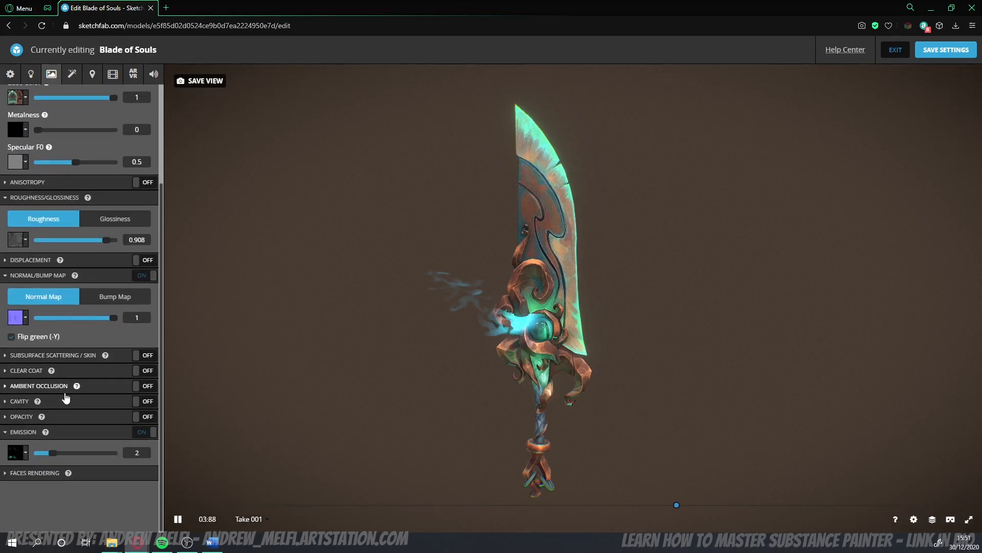
{"action": "scroll", "coordinate": [70, 442], "scroll_direction": "up", "scroll_amount": 4}
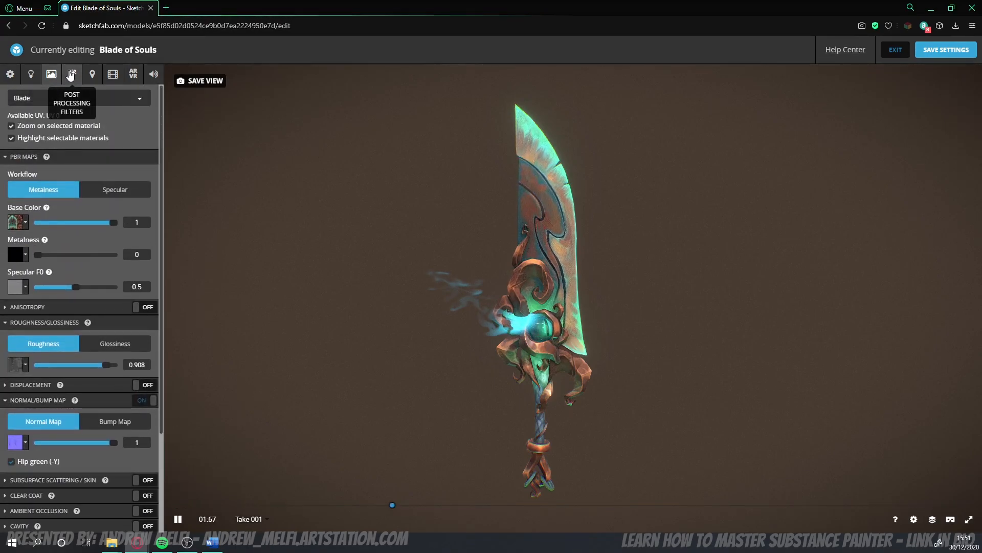
- Show the post-processing filter settings and compare the sword with all the filters off and on
{"action": "left_click", "coordinate": [71, 74]}
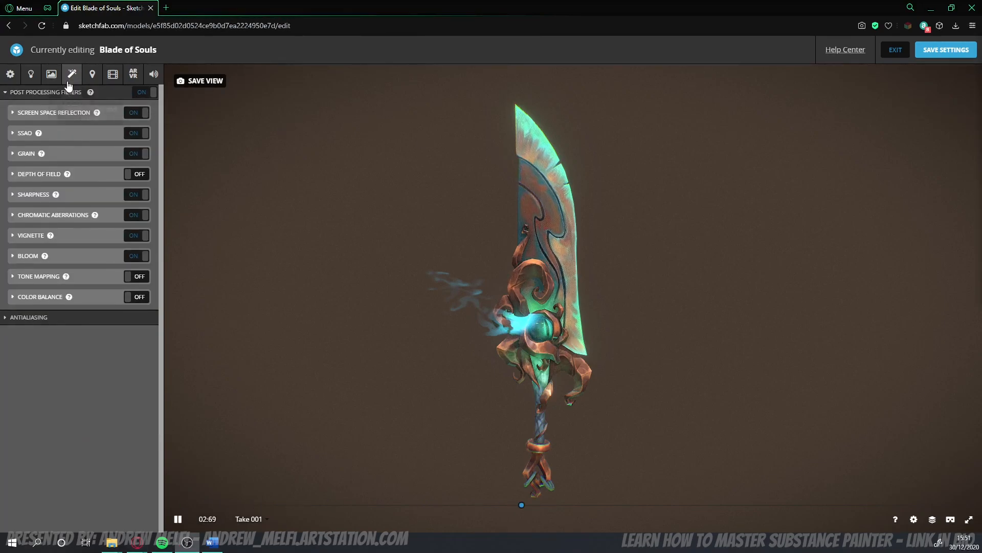
{"action": "left_click", "coordinate": [143, 93]}
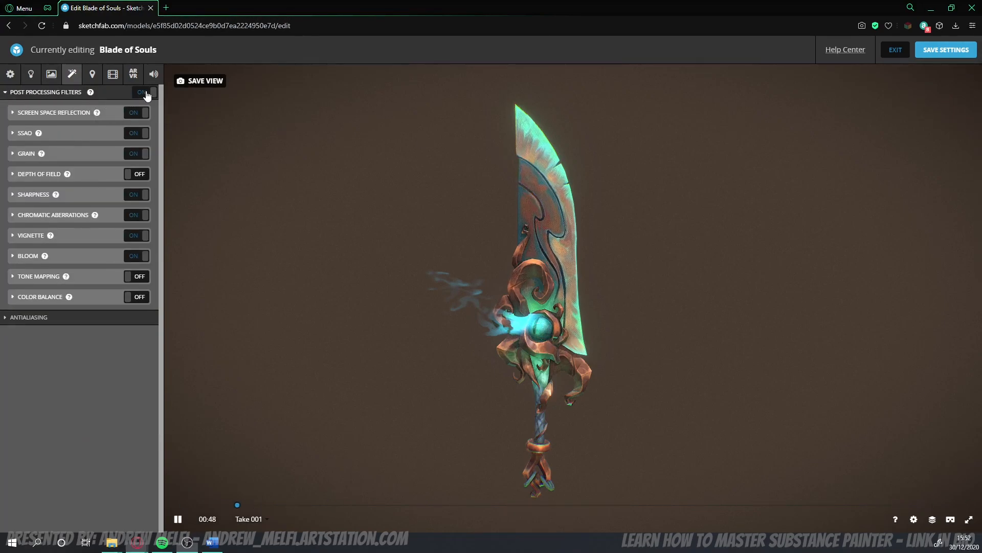
{"action": "left_click", "coordinate": [146, 94]}
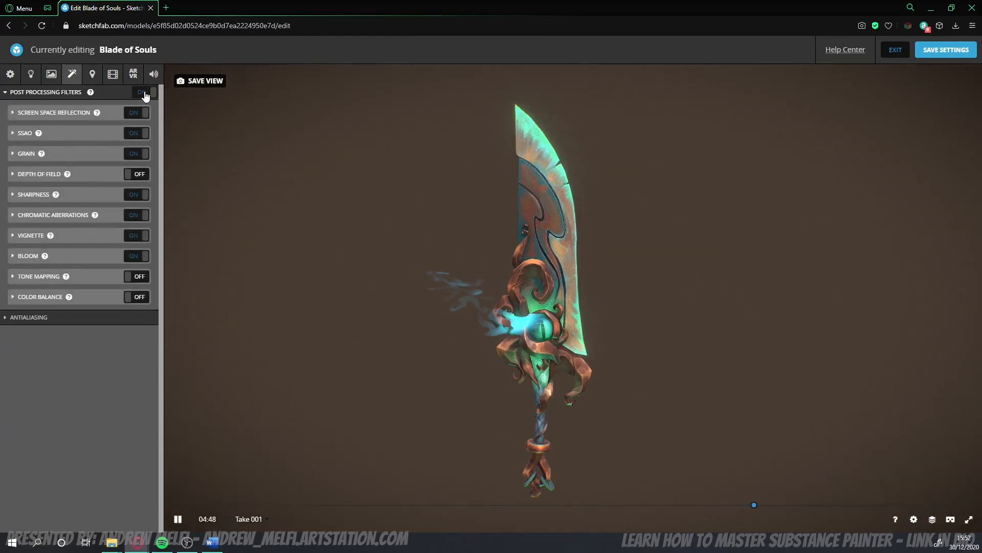
{"action": "left_click", "coordinate": [145, 93]}
{"action": "left_click", "coordinate": [146, 95]}
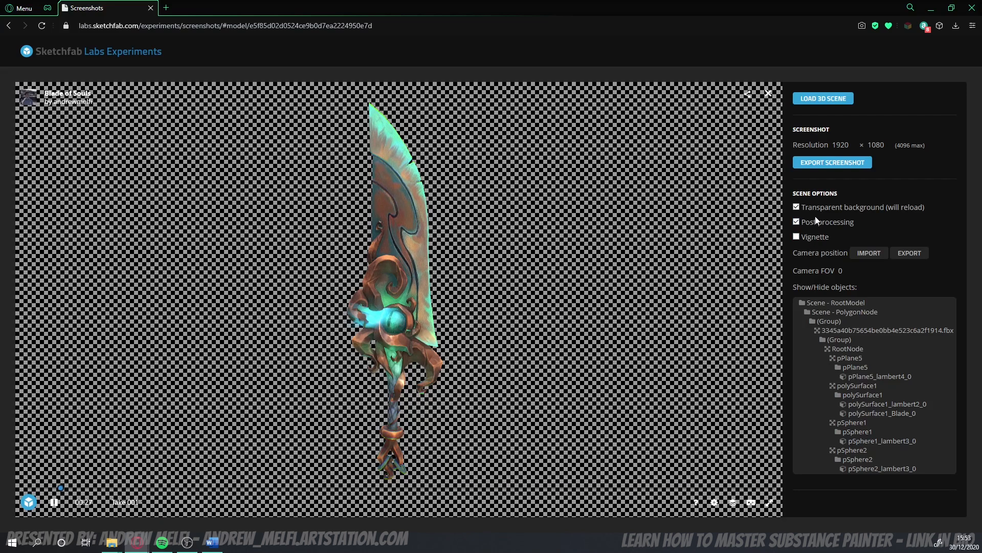
- Toggle the transparent background option for the Blade of Souls scene in Sketchfab's Labs screenshot tool
{"action": "left_click", "coordinate": [796, 206]}
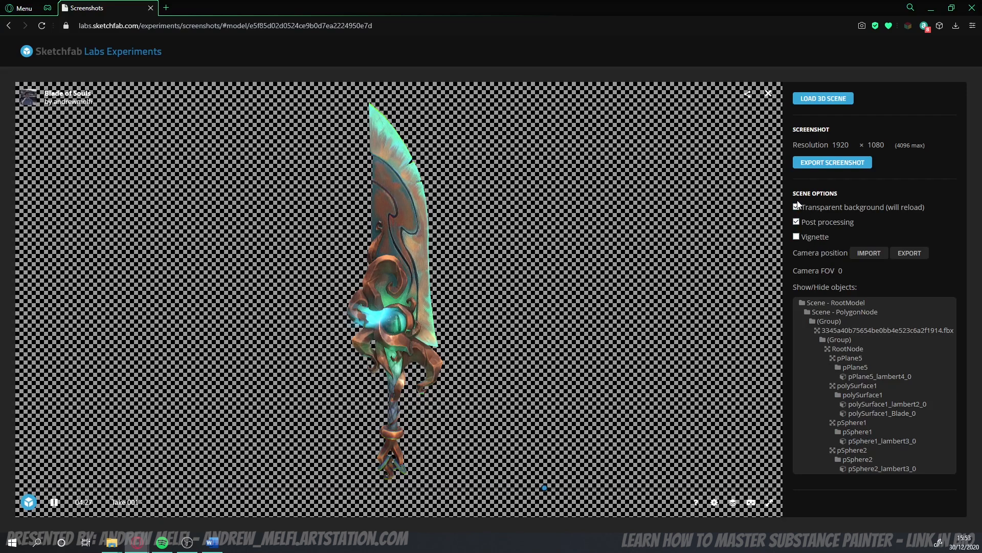